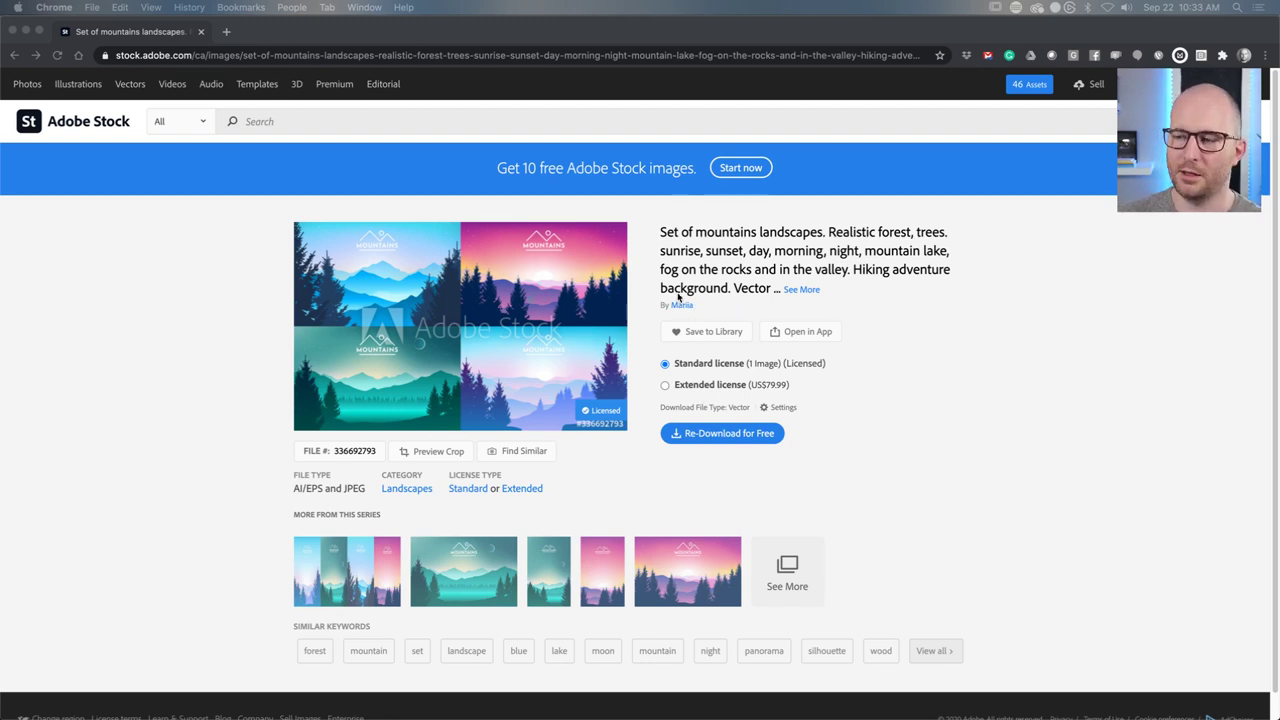
Bring the Chrome window with the mountain landscapes stock page to the front.
{"action": "left_click", "coordinate": [899, 353]}
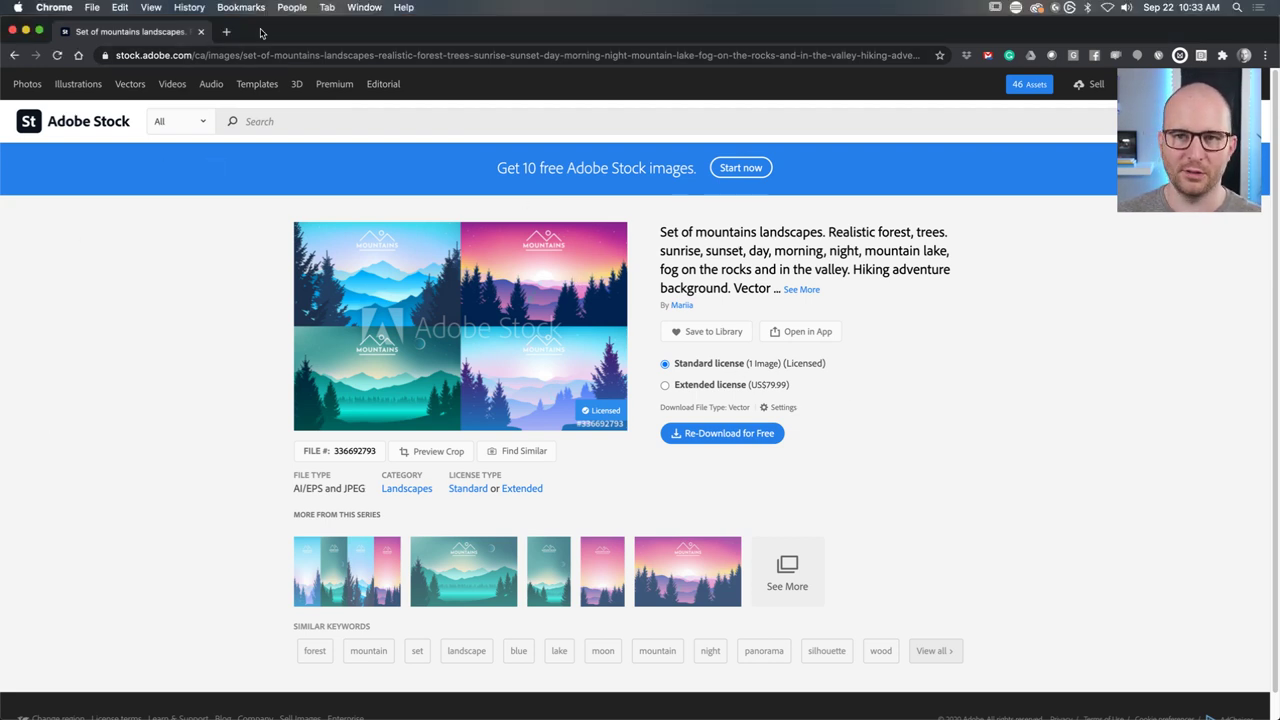
Close the browser, zoom out on the Blue Mountains artwork in Illustrator, then return to After Effects.
{"action": "left_click", "coordinate": [13, 30]}
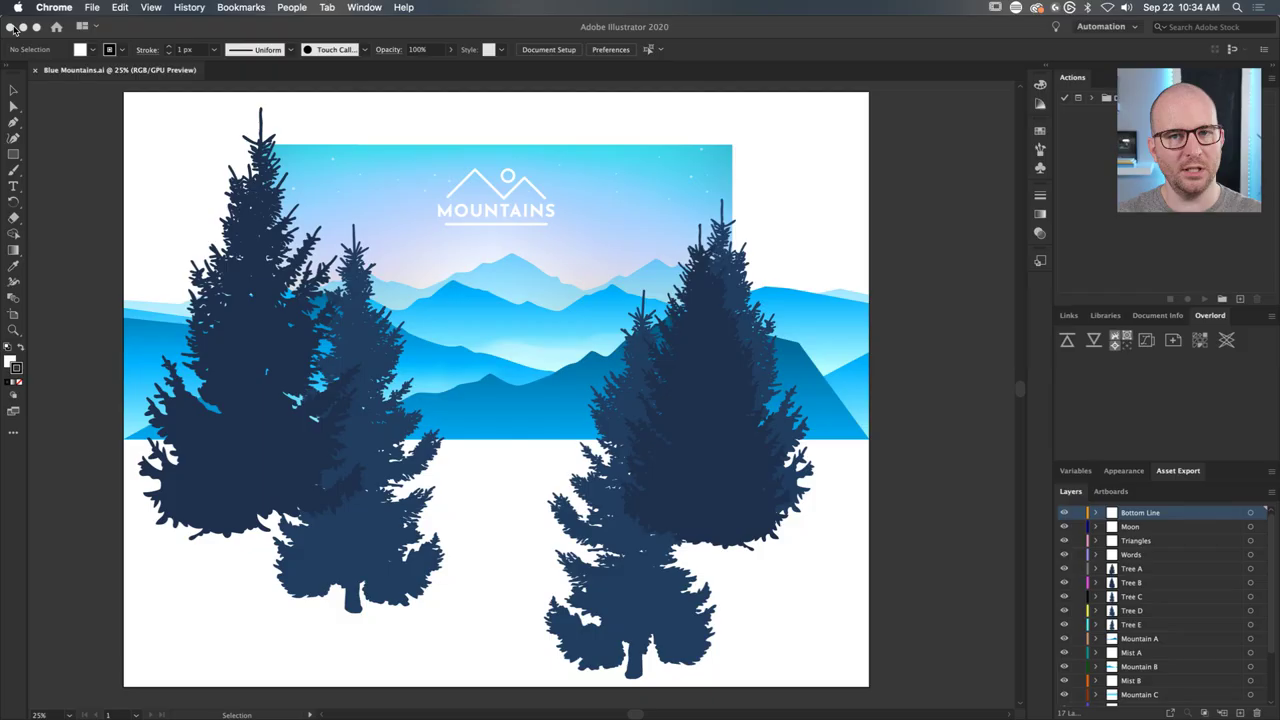
{"action": "left_click", "coordinate": [877, 361]}
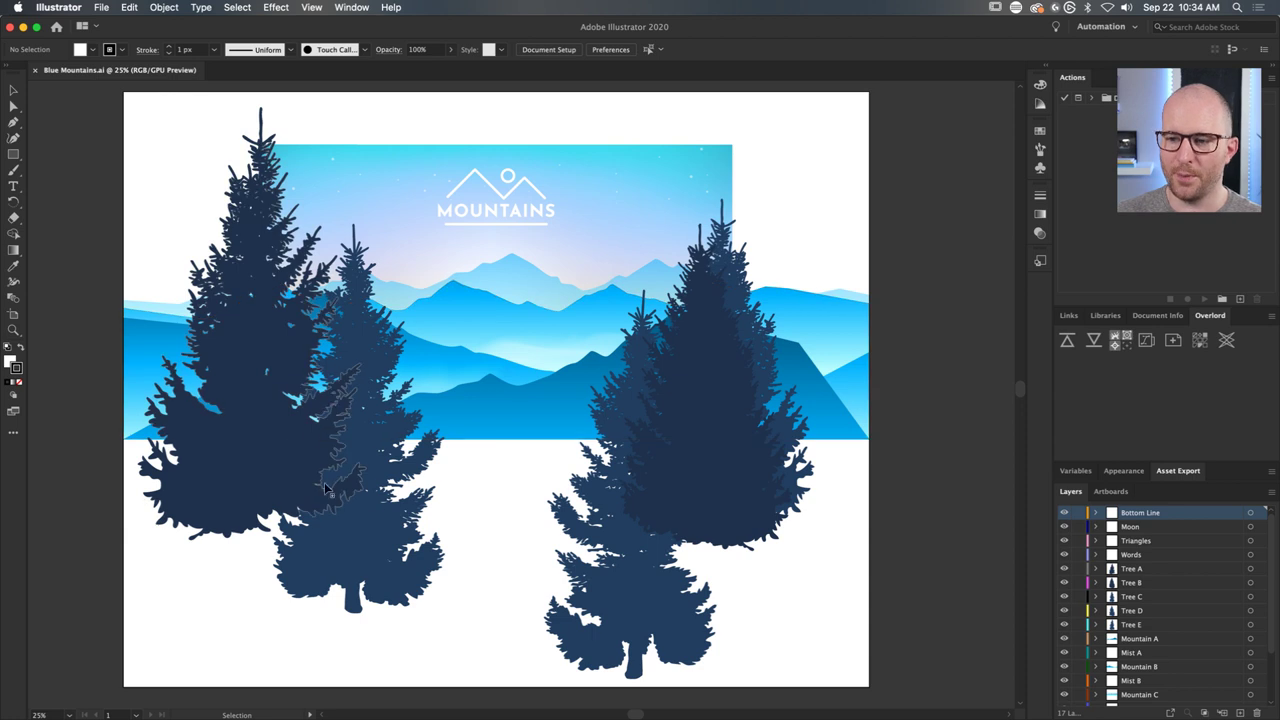
{"action": "scroll", "coordinate": [363, 500], "scroll_direction": "down", "scroll_amount": 1}
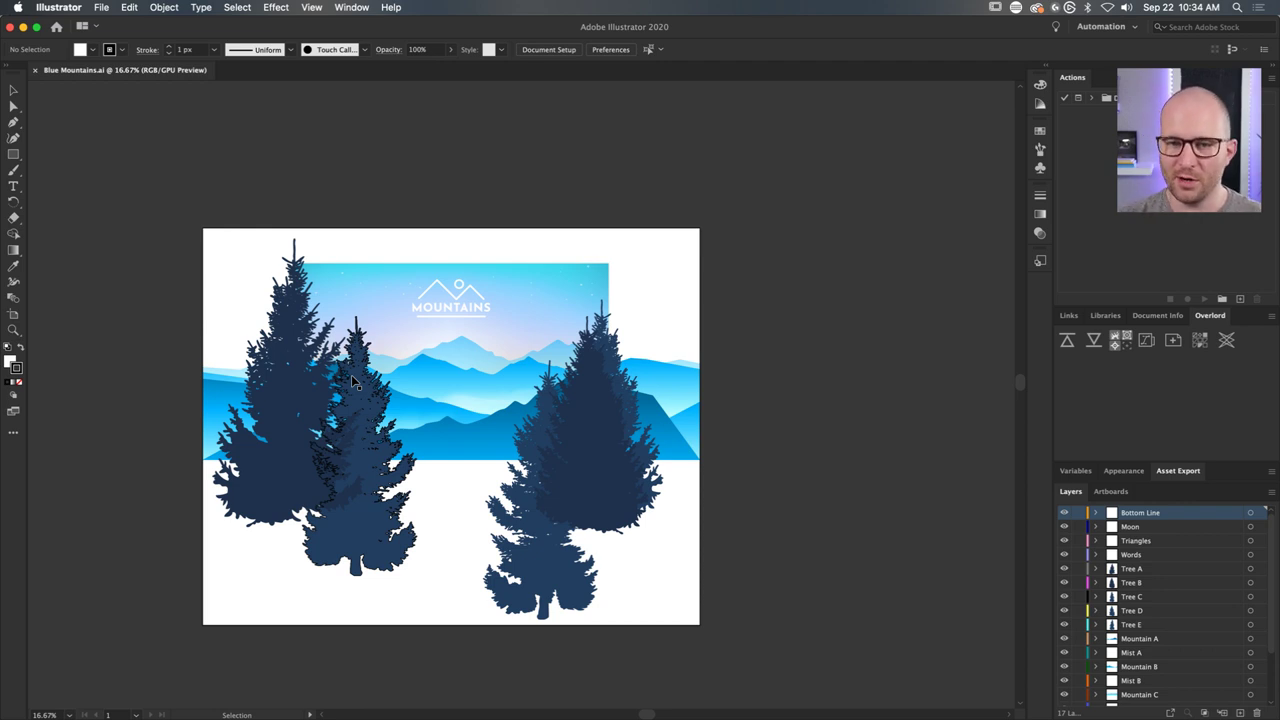
{"action": "key", "text": "a"}
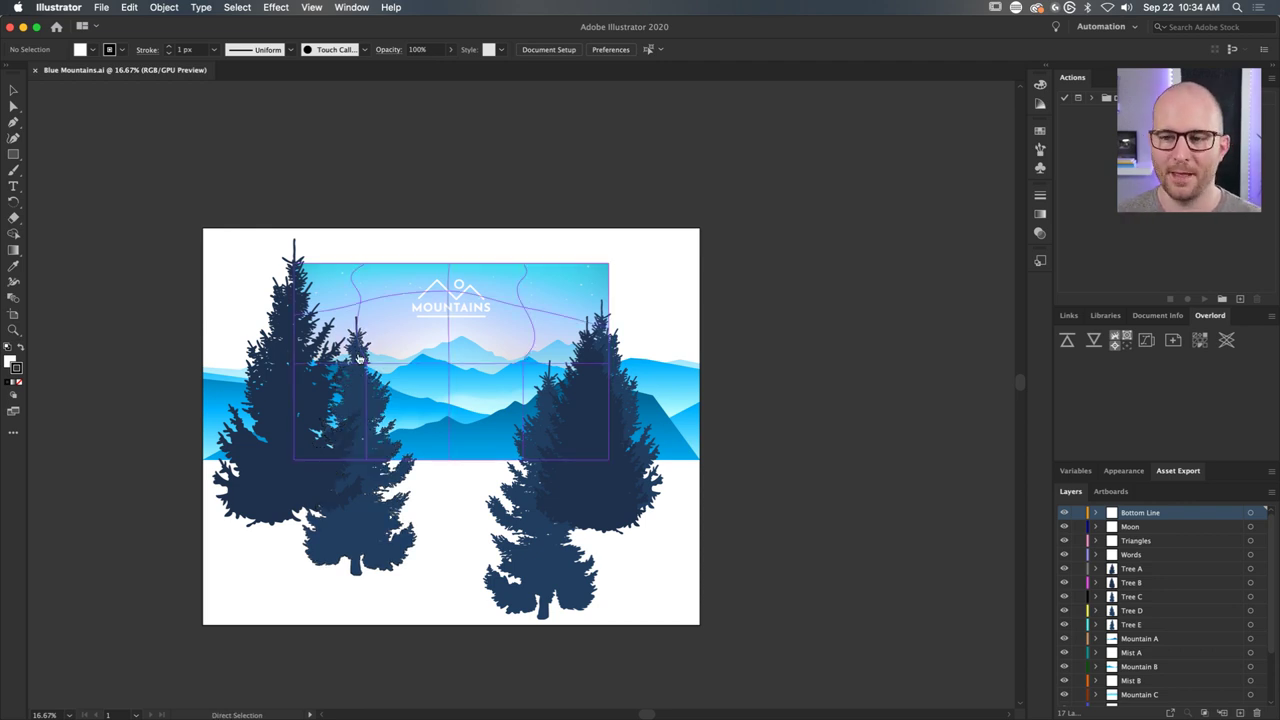
{"action": "key", "text": "super+Tab"}
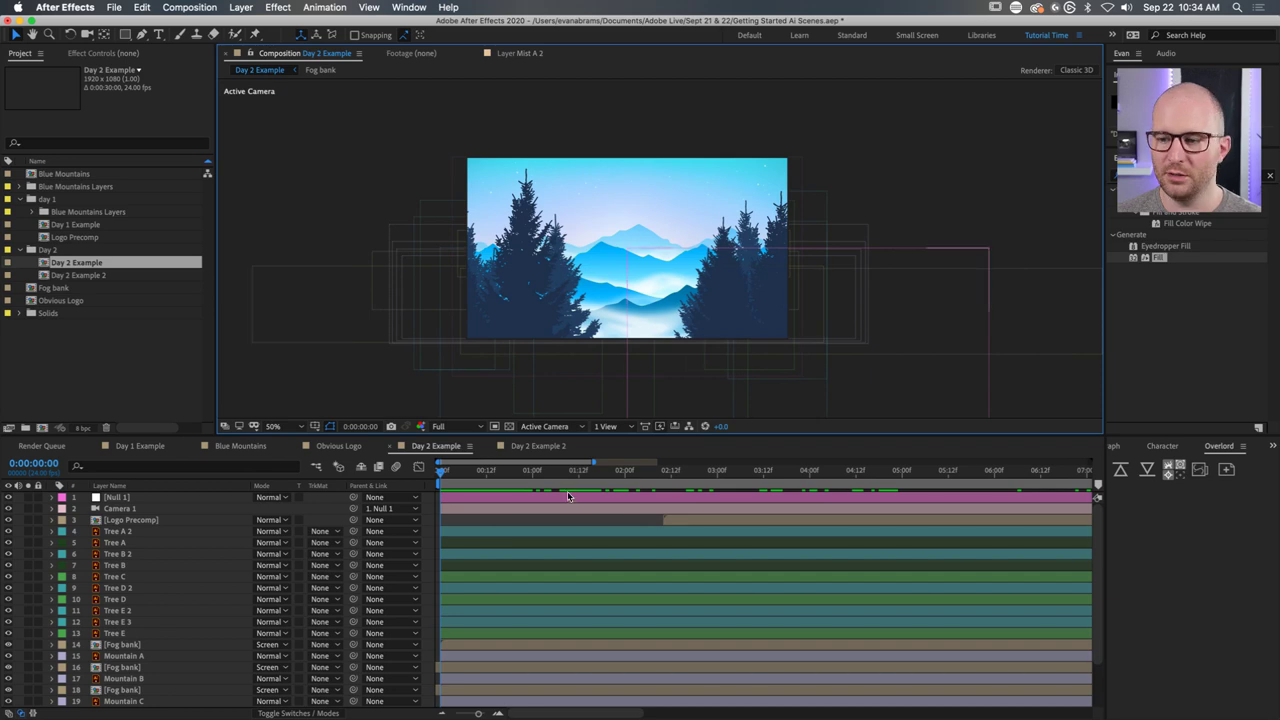
Open Day 1 Example, deselect the Mist A 2 layer, and return to the first frame.
{"action": "double_click", "coordinate": [77, 228]}
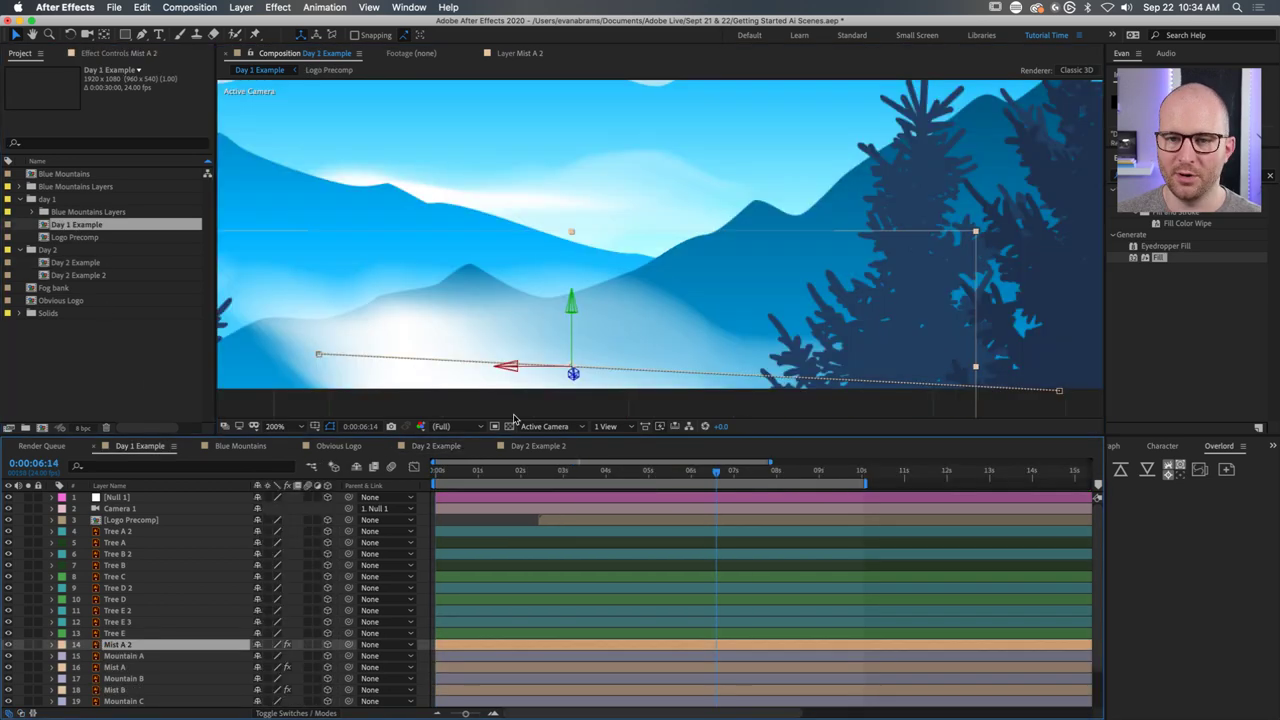
{"action": "left_click", "coordinate": [500, 516]}
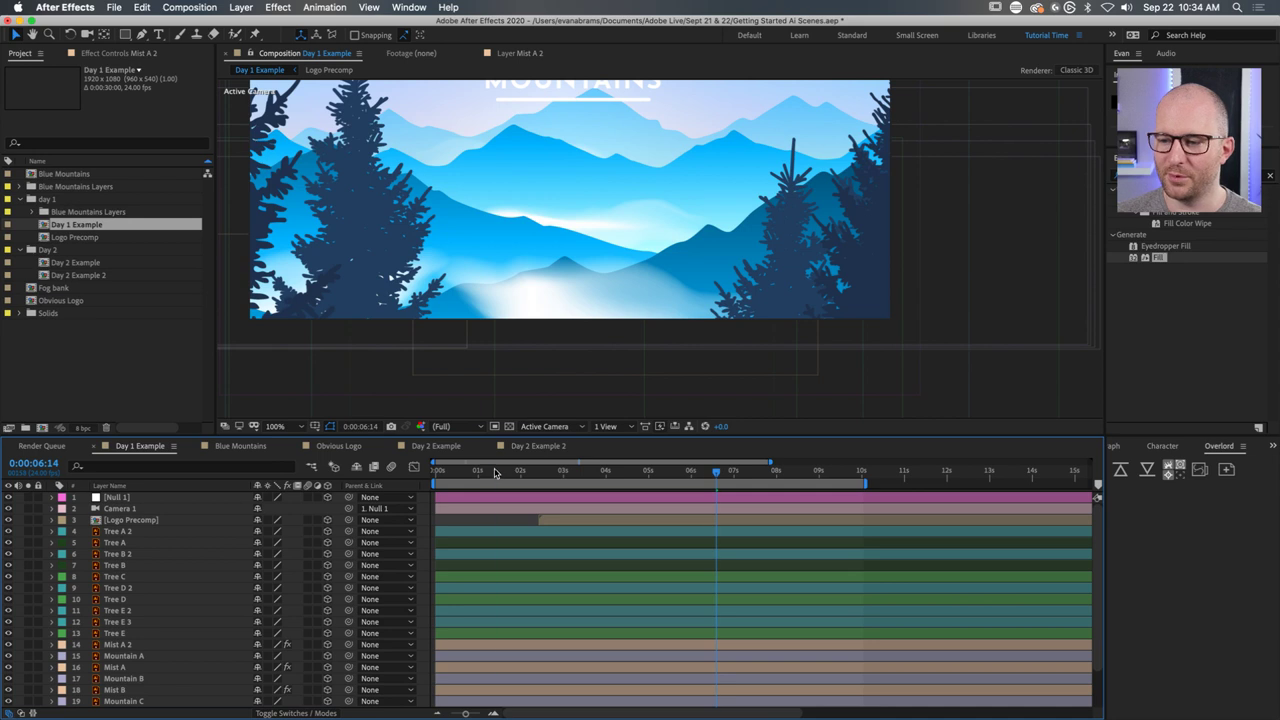
{"action": "key", "text": "Home"}
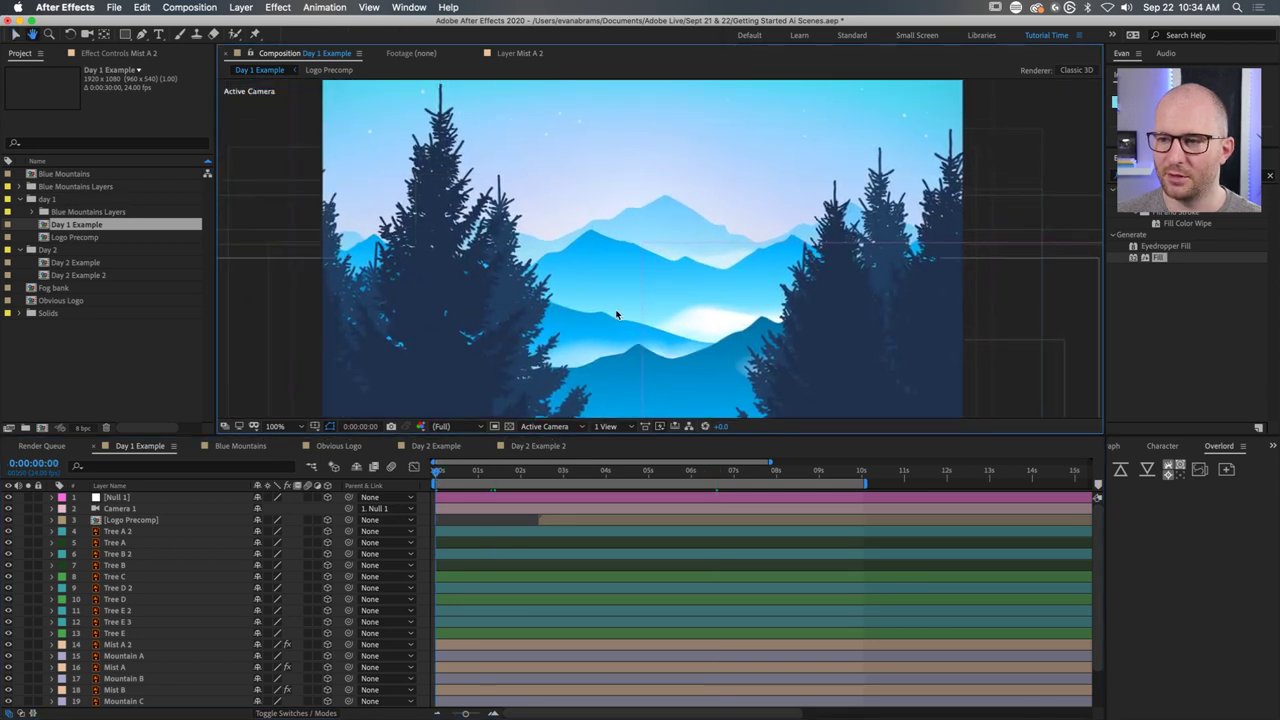
{"action": "scroll", "coordinate": [613, 313], "scroll_direction": "down", "scroll_amount": 2}
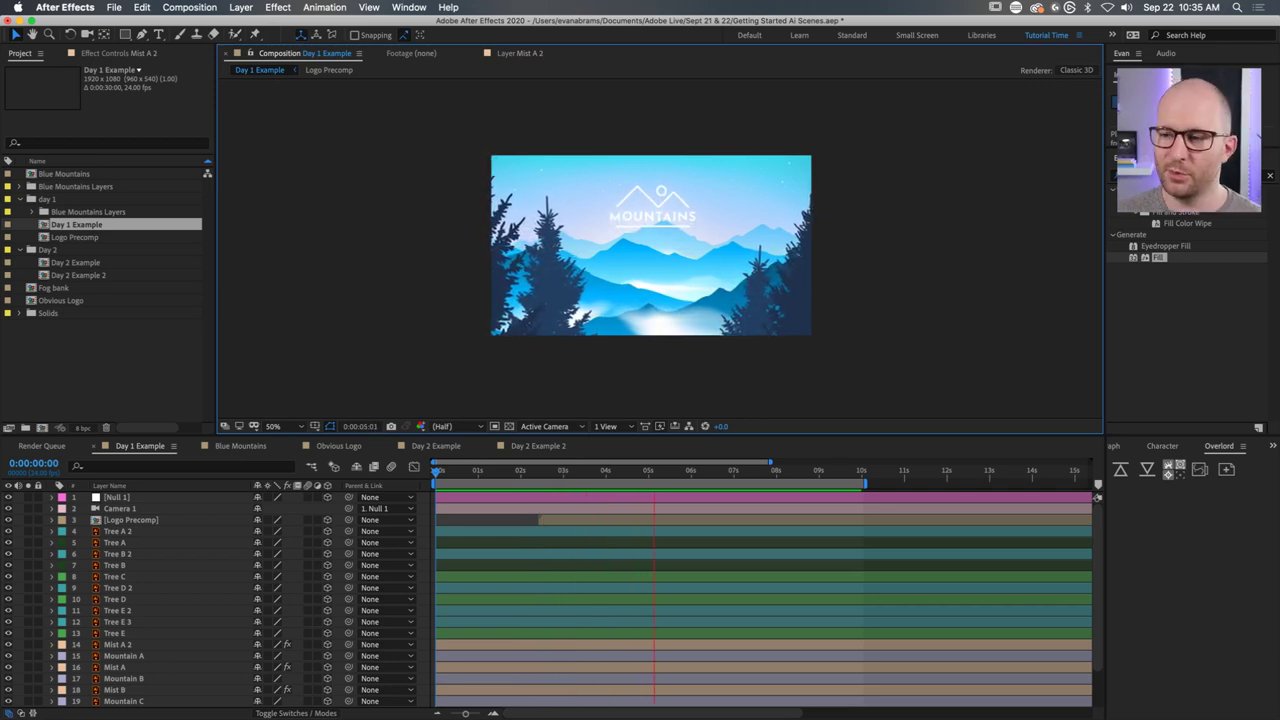
Stop the preview, scrub back to 0:00:03:15, and replay the Day 1 Example animation.
{"action": "key", "text": "space"}
{"action": "scroll", "coordinate": [665, 276], "scroll_direction": "up", "scroll_amount": 2}
{"action": "scroll", "coordinate": [645, 271], "scroll_direction": "down", "scroll_amount": 2}
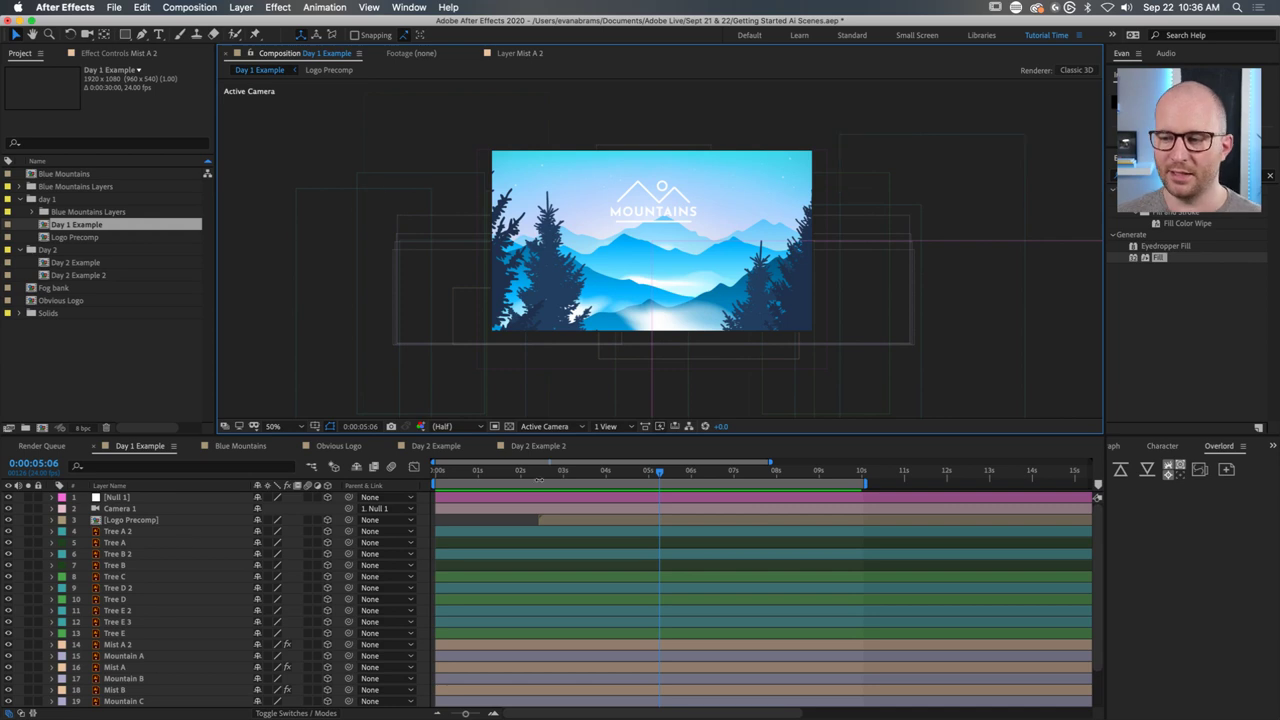
{"action": "left_click_drag", "start_coordinate": [659, 471], "coordinate": [590, 479]}
{"action": "key", "text": "space"}
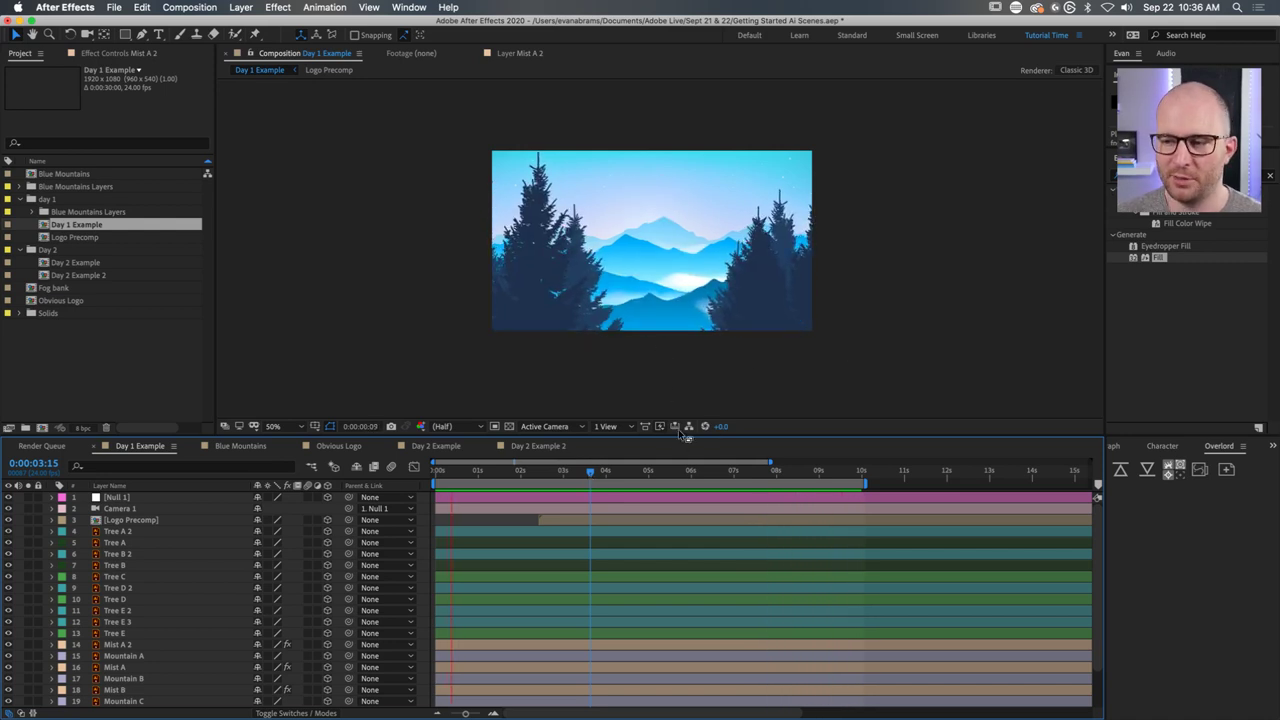
{"action": "key", "text": "space"}
View the composition at 100% and drag the viewer/timeline divider down for a taller viewer.
{"action": "key", "text": "period"}
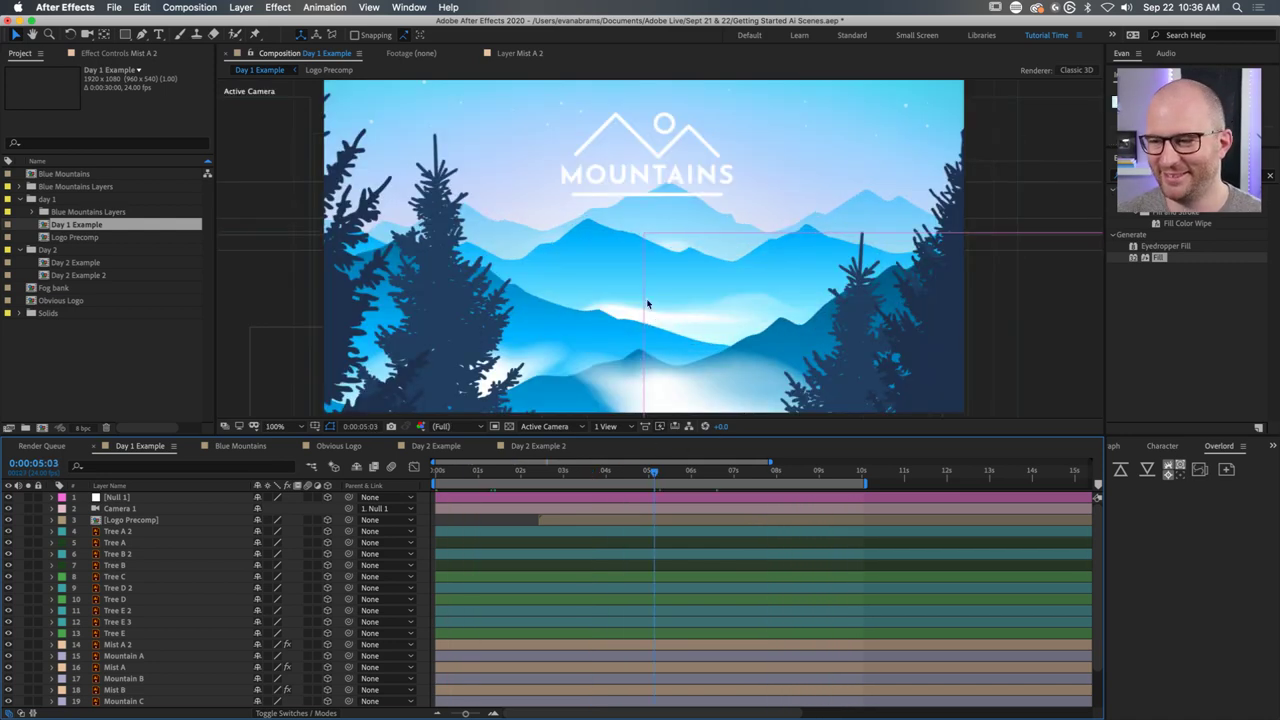
{"action": "left_click", "coordinate": [647, 304]}
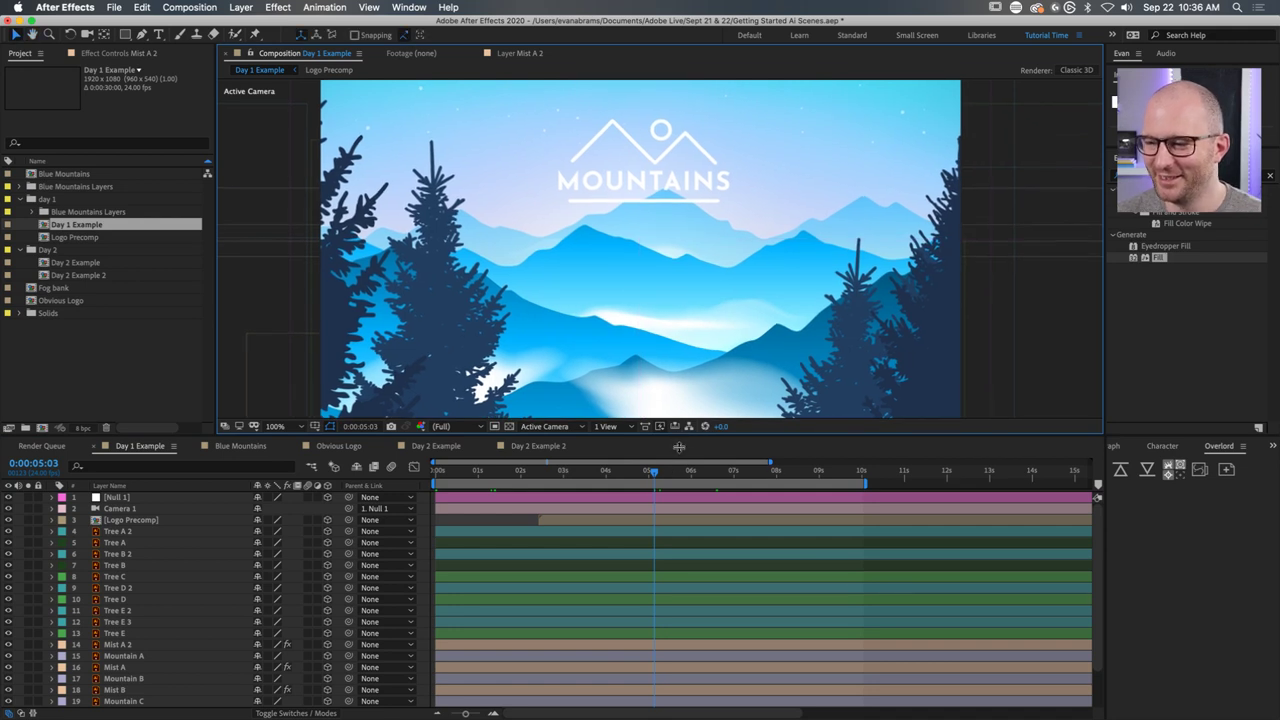
{"action": "left_click_drag", "start_coordinate": [681, 437], "coordinate": [681, 484]}
{"action": "key", "text": "v"}
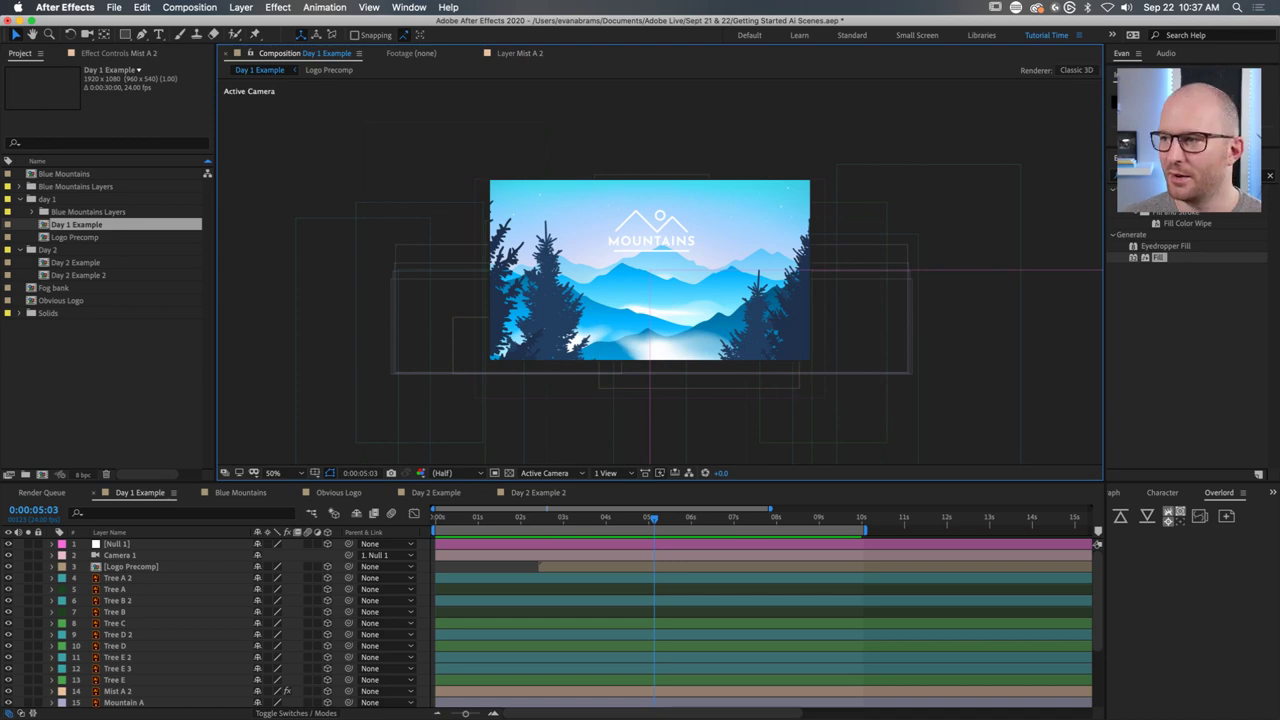
Reset the workspace to its saved layout and close the Paragraph panel.
{"action": "left_click", "coordinate": [1079, 35]}
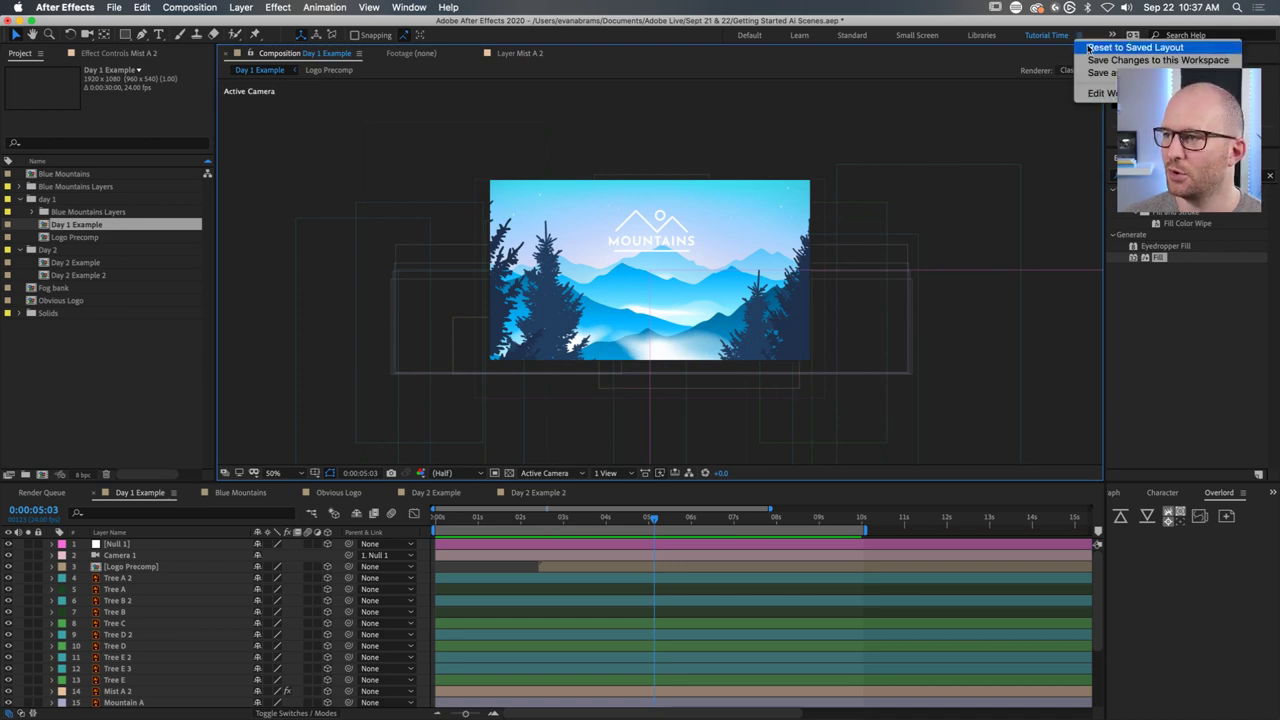
{"action": "left_click", "coordinate": [1090, 47]}
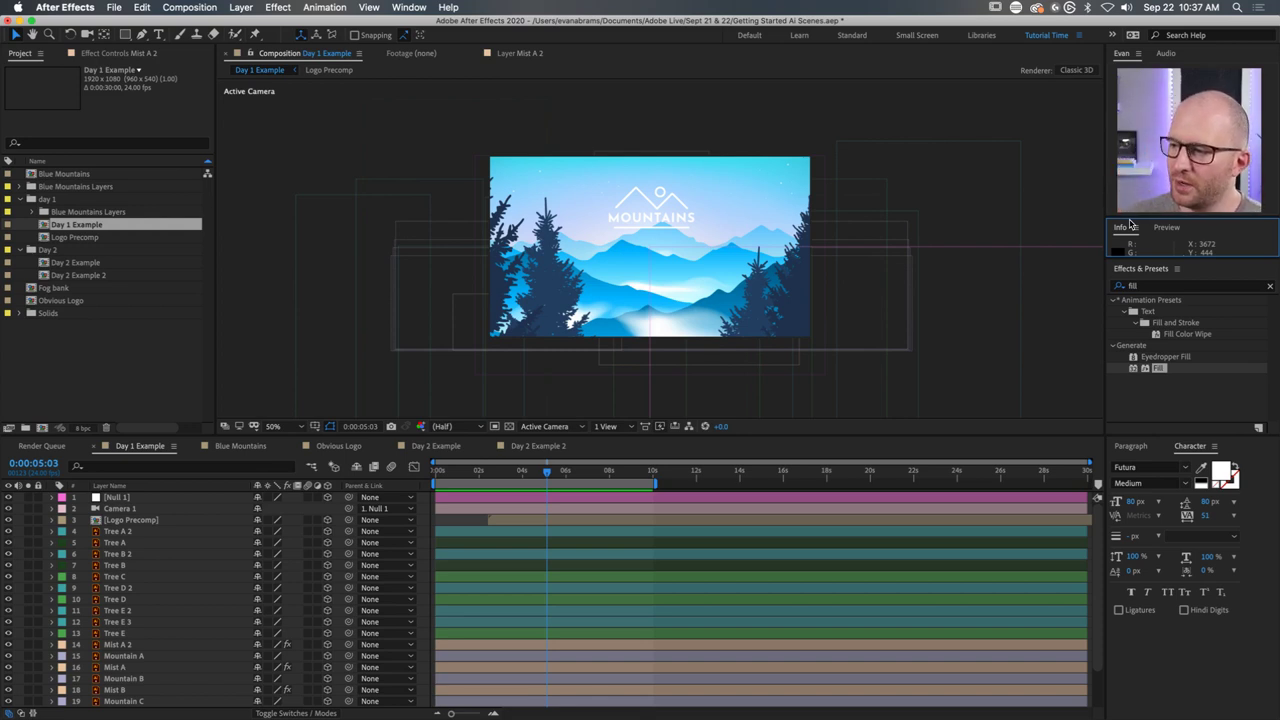
{"action": "left_click", "coordinate": [1214, 446]}
{"action": "key", "text": "Escape"}
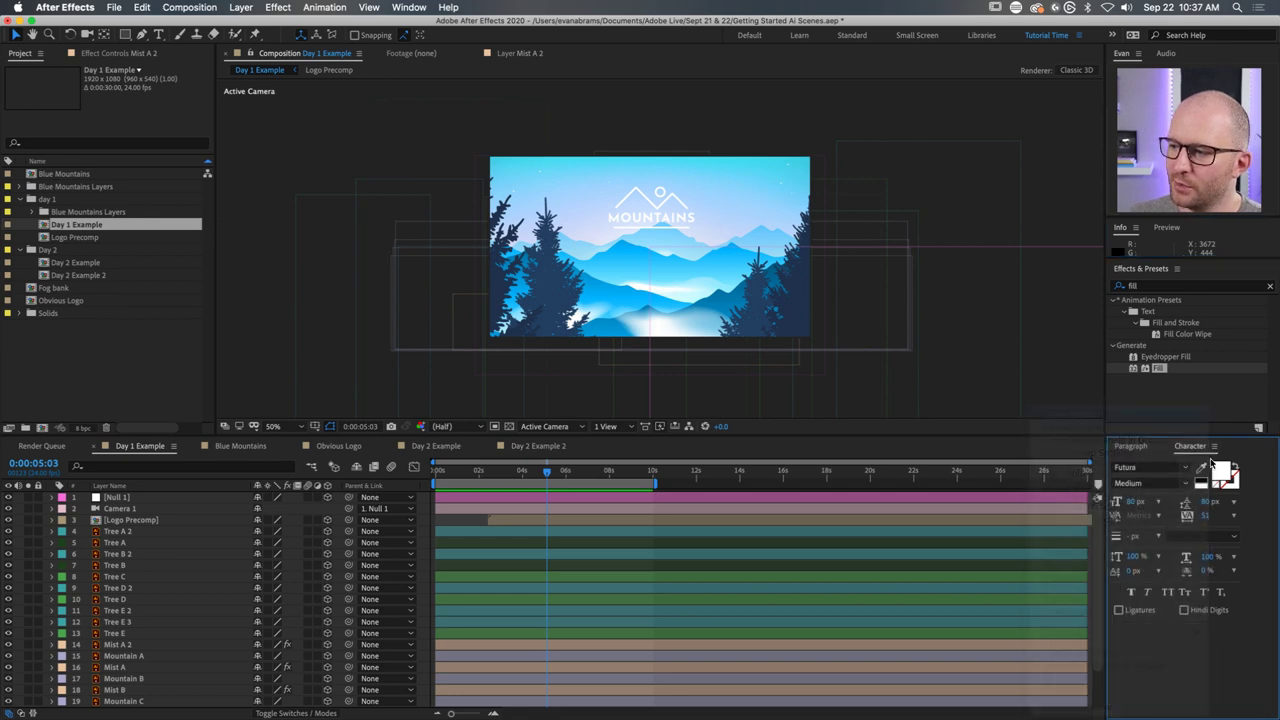
{"action": "left_click", "coordinate": [1131, 446]}
{"action": "left_click", "coordinate": [1162, 450]}
{"action": "left_click", "coordinate": [1150, 457]}
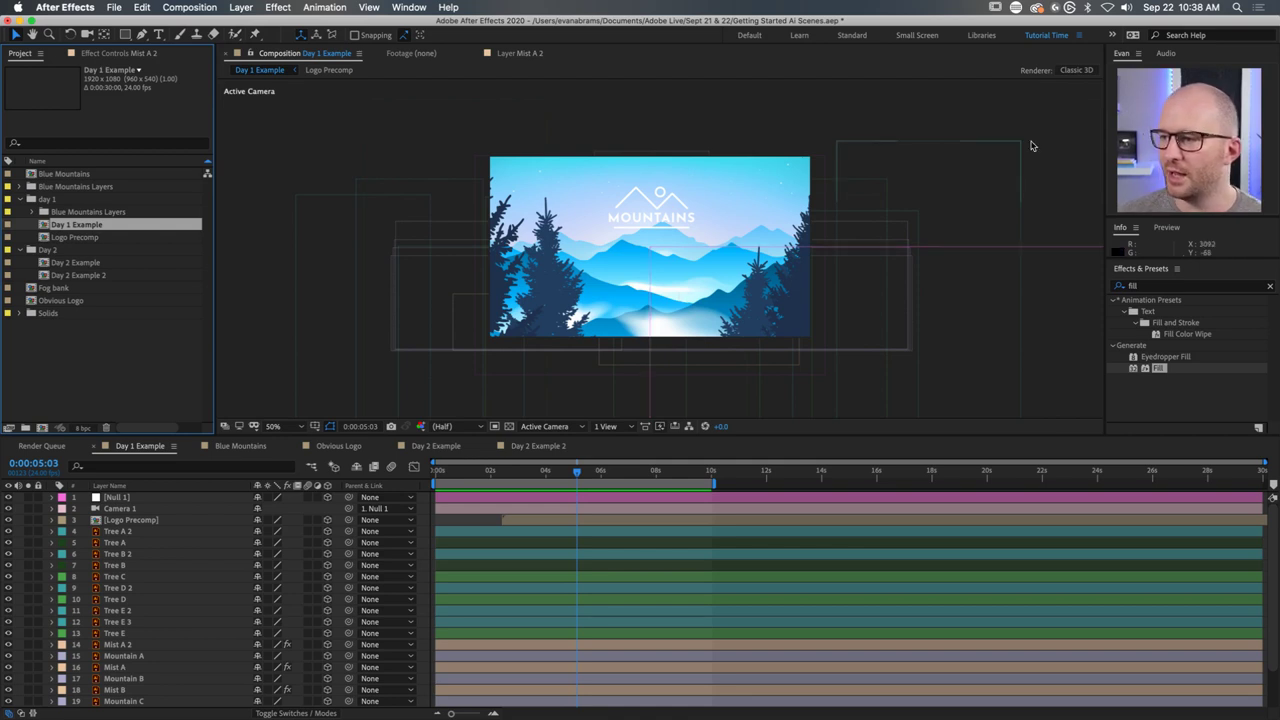
Clear the 'fill' search from the Effects & Presets panel.
{"action": "left_click", "coordinate": [1270, 286]}
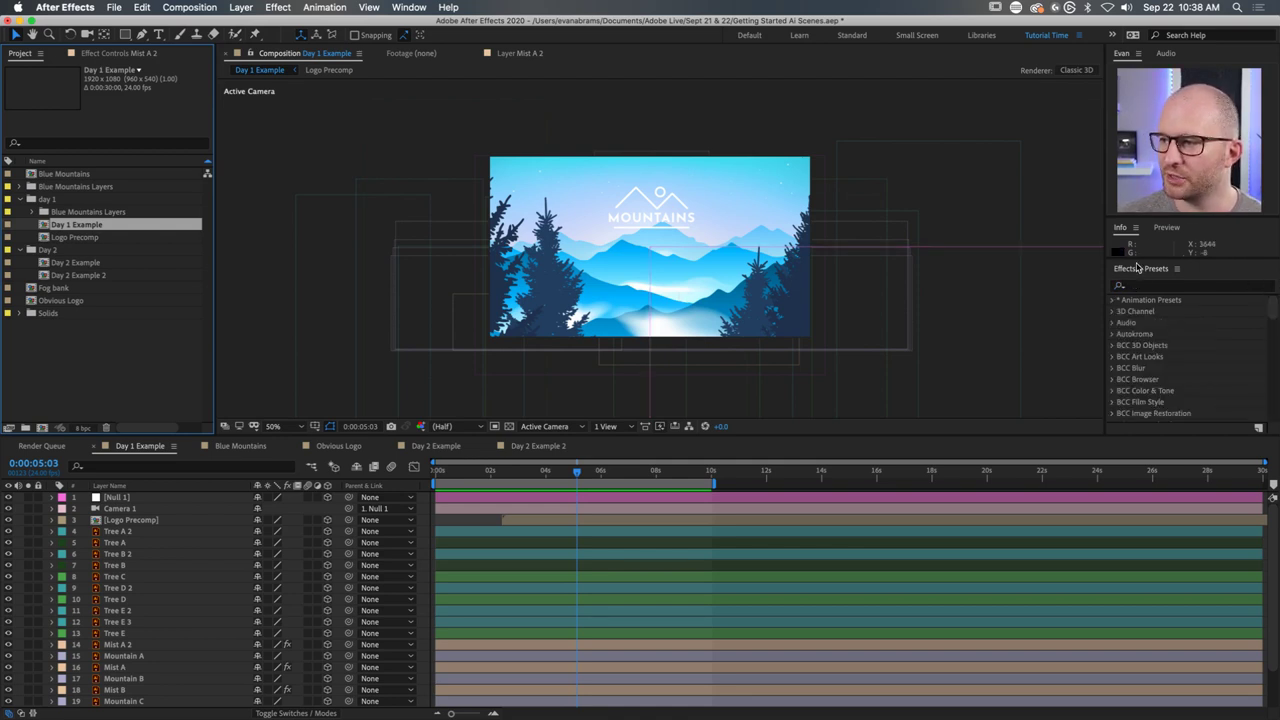
{"action": "left_click", "coordinate": [410, 7]}
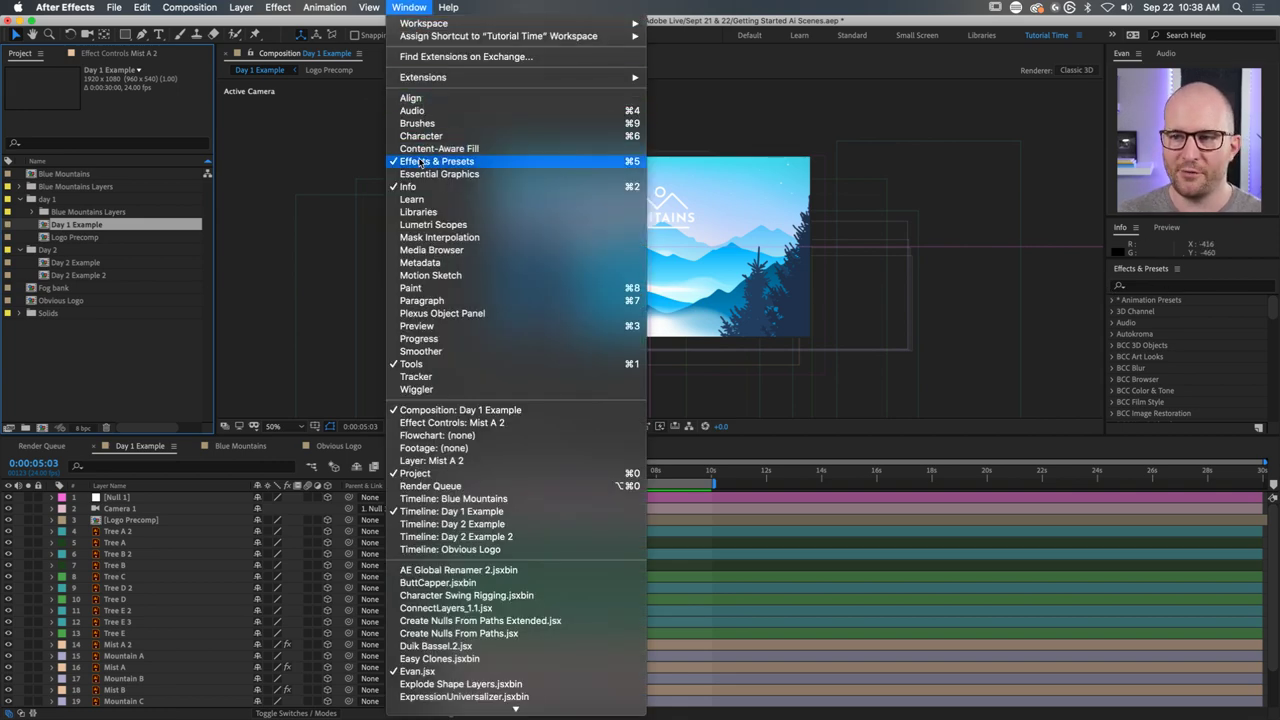
{"action": "left_click", "coordinate": [290, 144]}
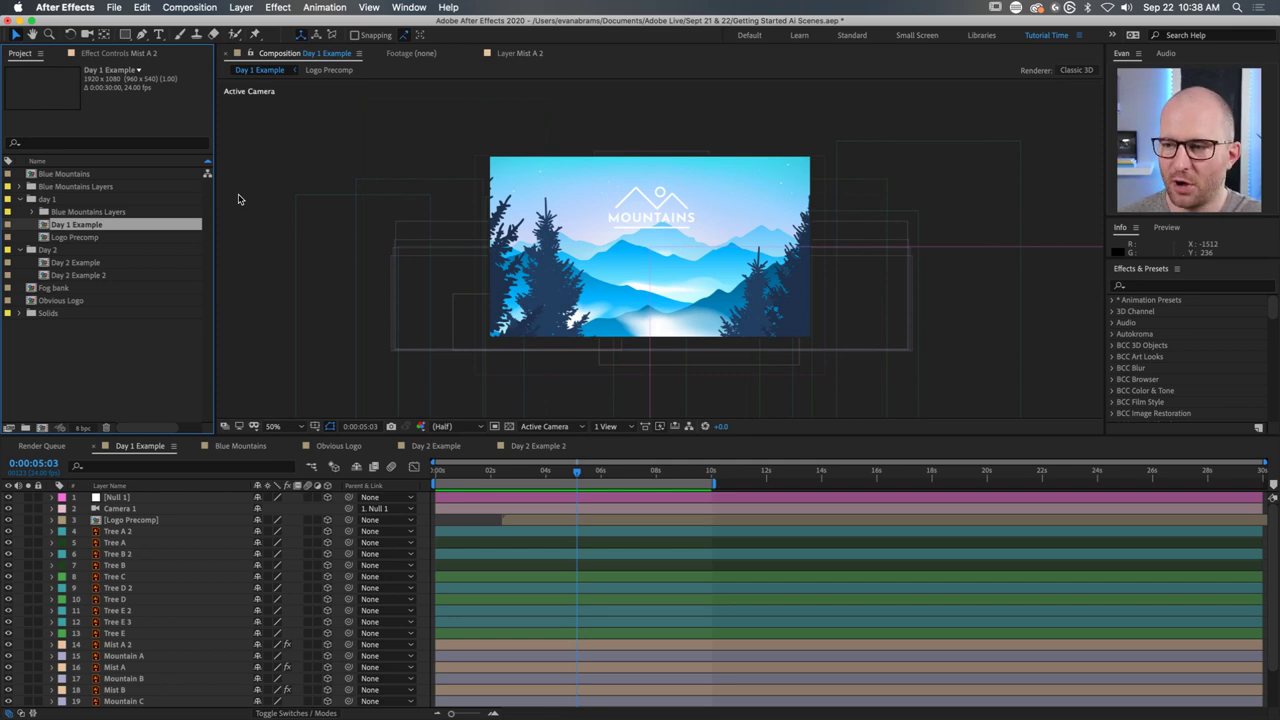
Scrub Day 1 Example to check the Mist A 2 fog layer, then open Day 2 Example.
{"action": "scroll", "coordinate": [560, 570], "scroll_direction": "down", "scroll_amount": 3}
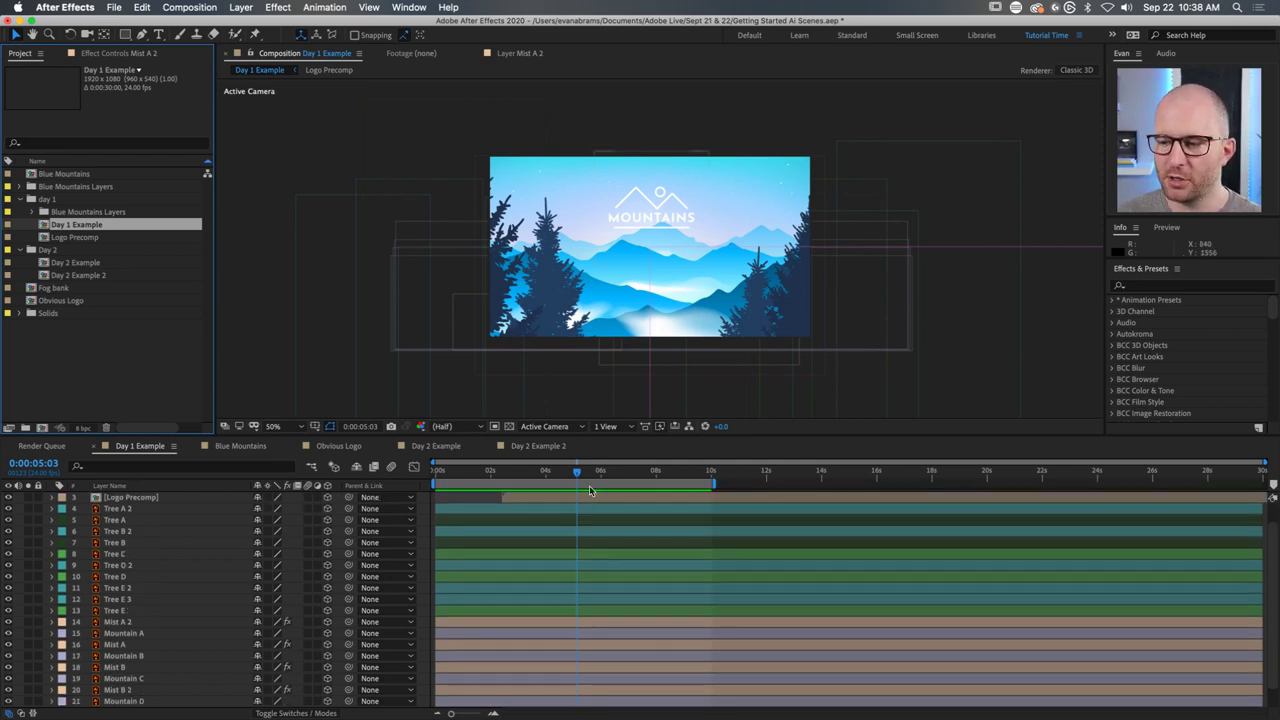
{"action": "left_click", "coordinate": [517, 471]}
{"action": "left_click_drag", "start_coordinate": [507, 491], "coordinate": [586, 488]}
{"action": "left_click", "coordinate": [628, 327]}
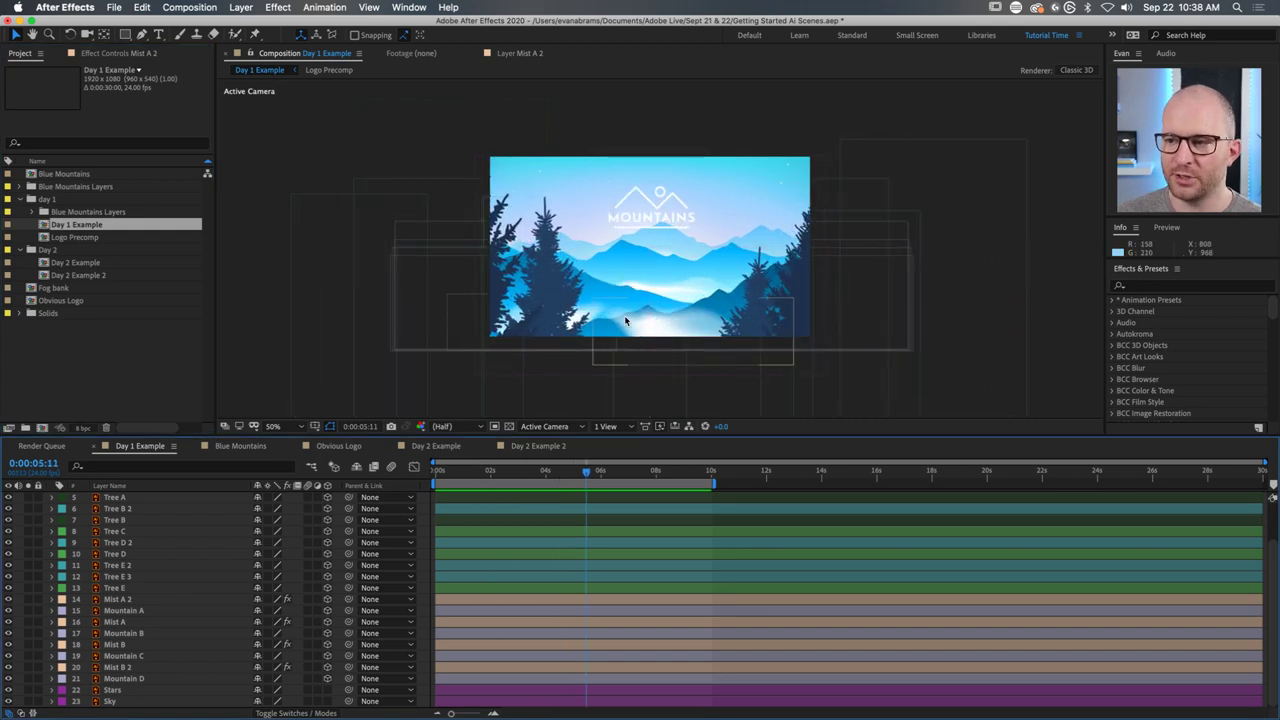
{"action": "left_click", "coordinate": [553, 473]}
{"action": "left_click_drag", "start_coordinate": [553, 475], "coordinate": [603, 501]}
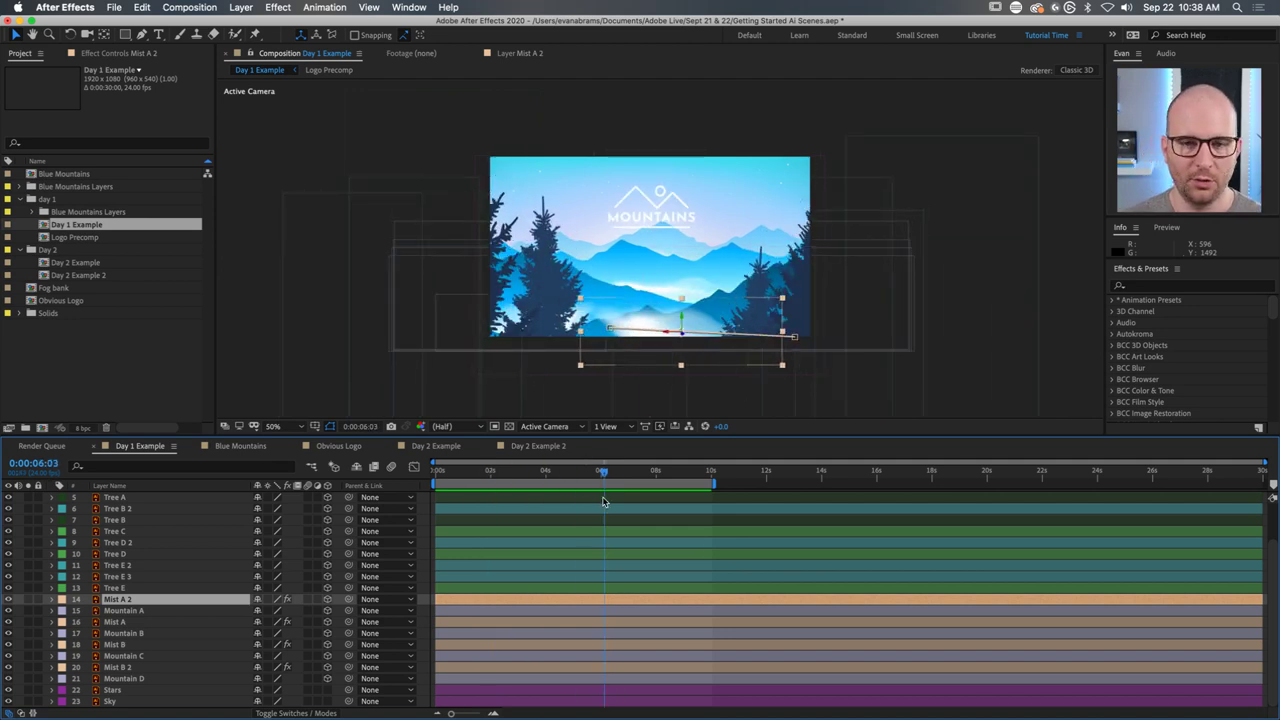
{"action": "double_click", "coordinate": [80, 263]}
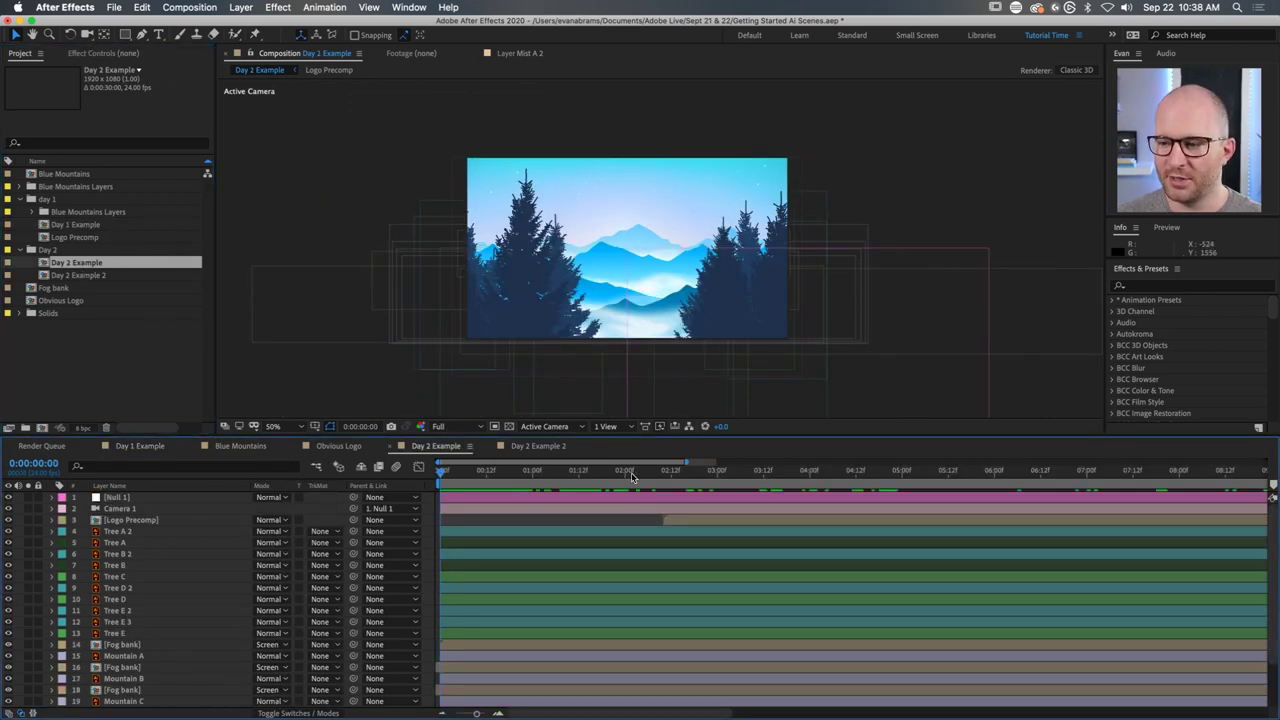
Preview Day 2 Example from frame one, then close the Day 2 Example 2, Obvious Logo and Blue Mountains timelines.
{"action": "left_click", "coordinate": [585, 471]}
{"action": "key", "text": "Home"}
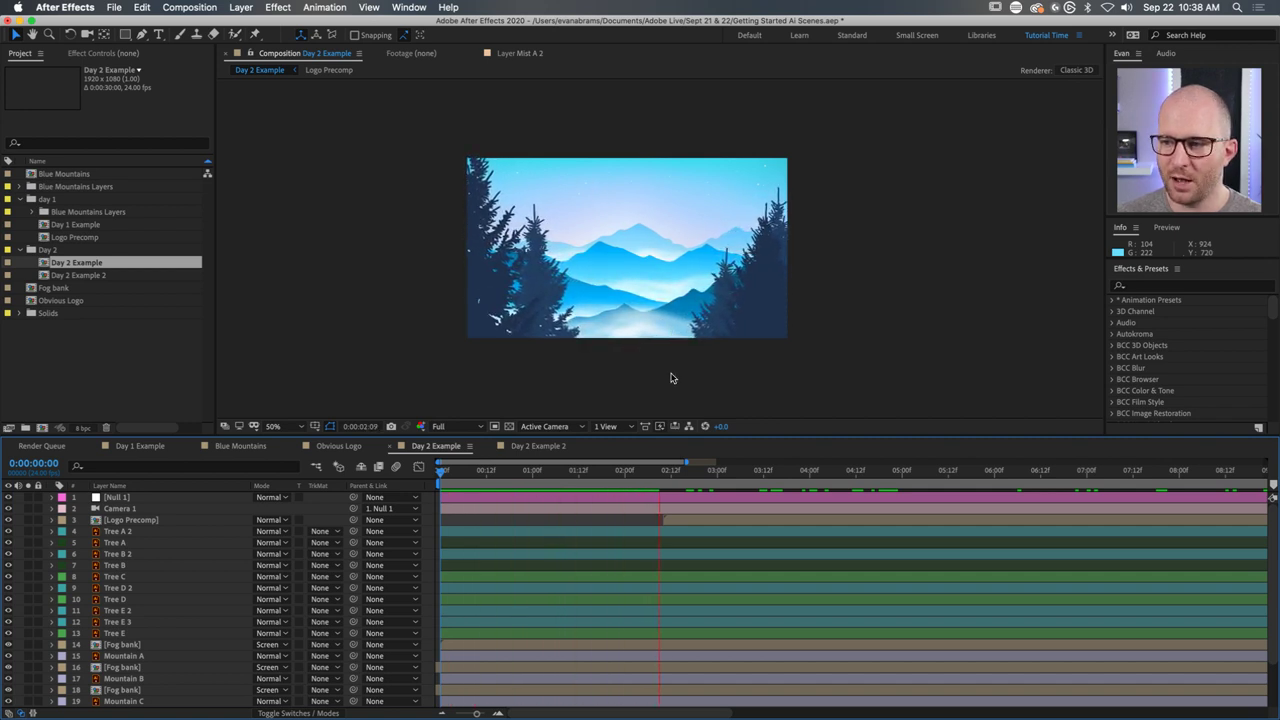
{"action": "key", "text": "space"}
{"action": "left_click_drag", "start_coordinate": [623, 472], "coordinate": [463, 505]}
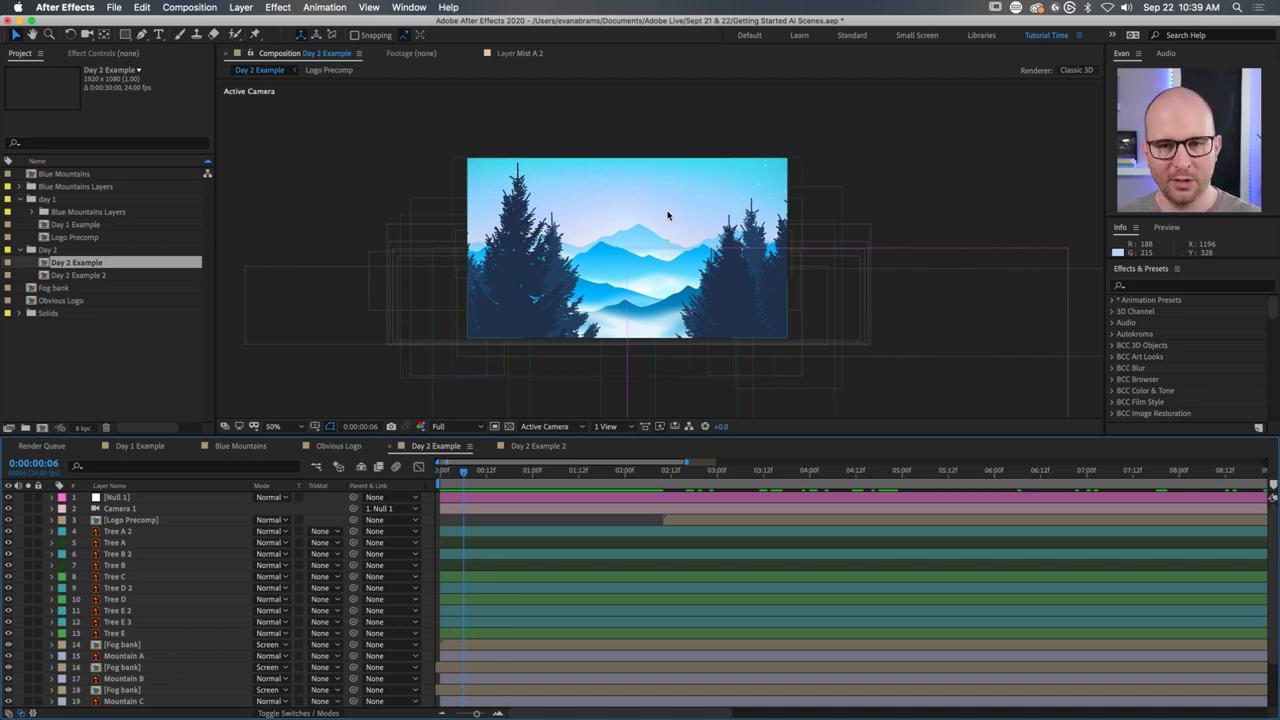
{"action": "left_click_drag", "start_coordinate": [527, 450], "coordinate": [424, 450]}
{"action": "key", "text": "super+w"}
{"action": "key", "text": "super+w"}
{"action": "key", "text": "super+w"}
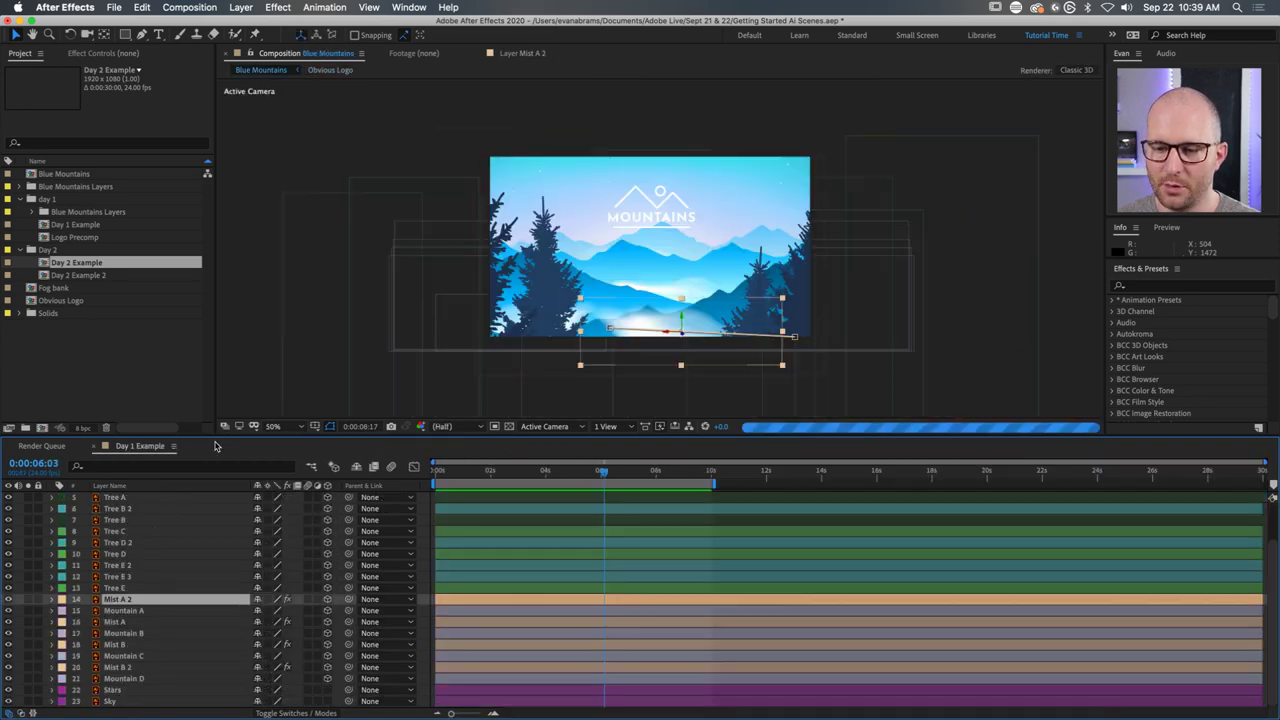
Collapse the day 1 and Day 2 project folders, then create a new composition and list its size presets.
{"action": "left_click_drag", "start_coordinate": [543, 476], "coordinate": [546, 474]}
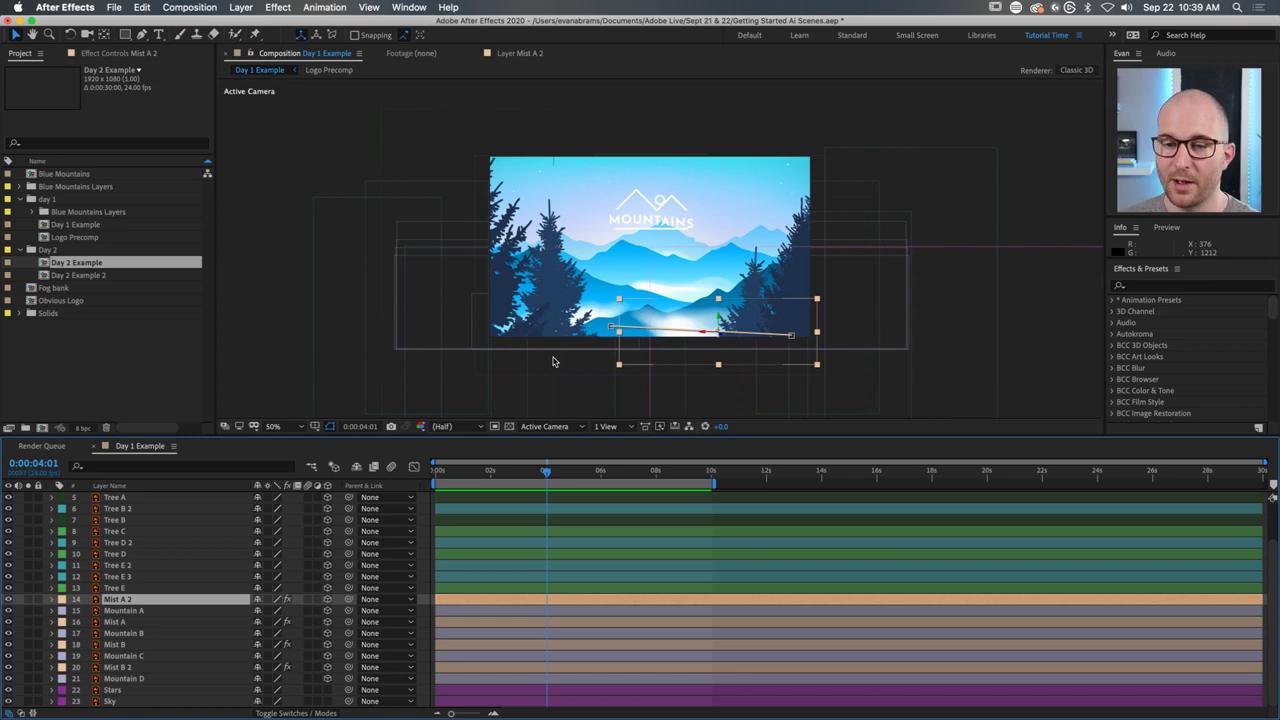
{"action": "left_click", "coordinate": [152, 385]}
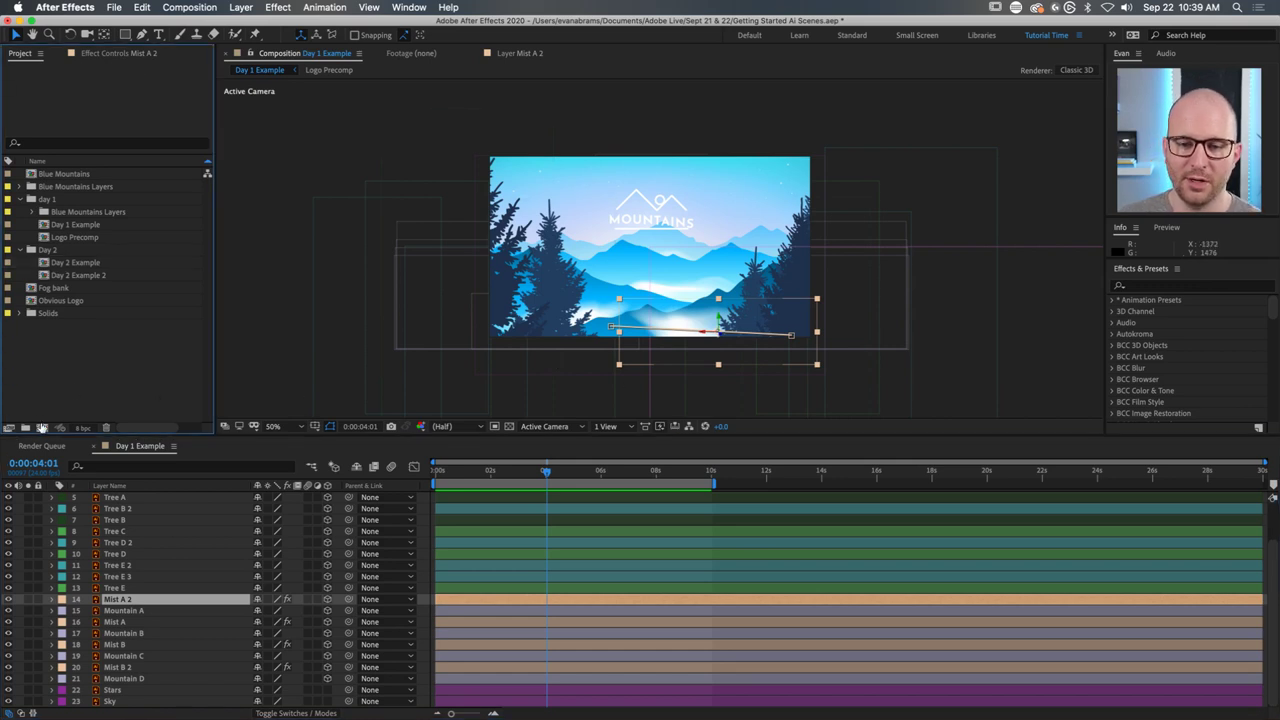
{"action": "left_click", "coordinate": [19, 199]}
{"action": "left_click", "coordinate": [20, 212]}
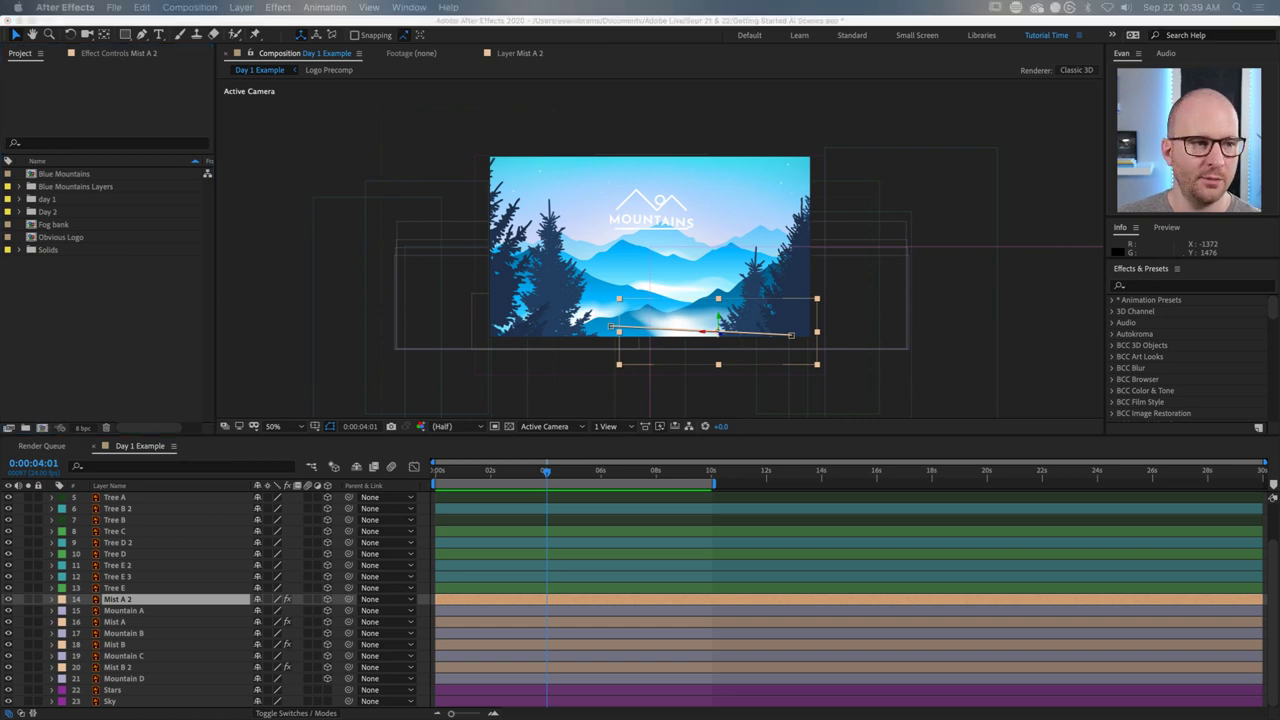
{"action": "key", "text": "super+n"}
{"action": "left_click", "coordinate": [520, 153]}
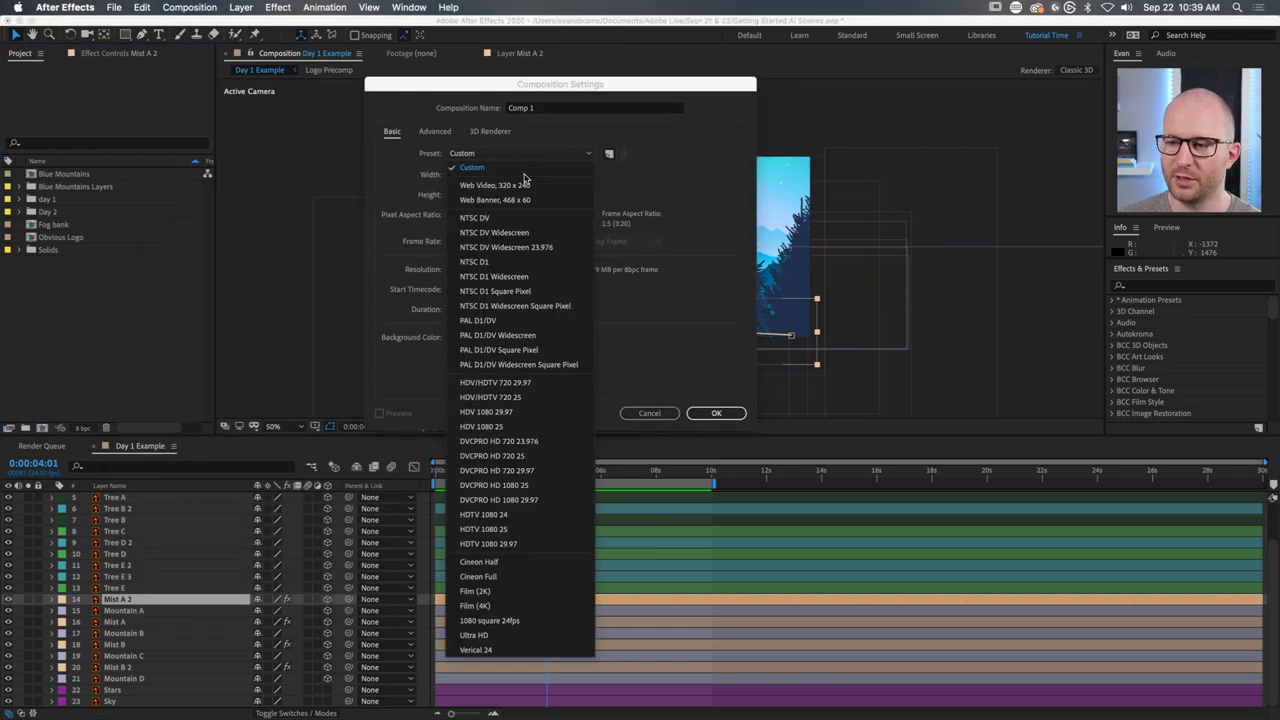
Start from the HDTV 1080 24 preset, then set height 540 and width 3000 pixels.
{"action": "left_click", "coordinate": [500, 515]}
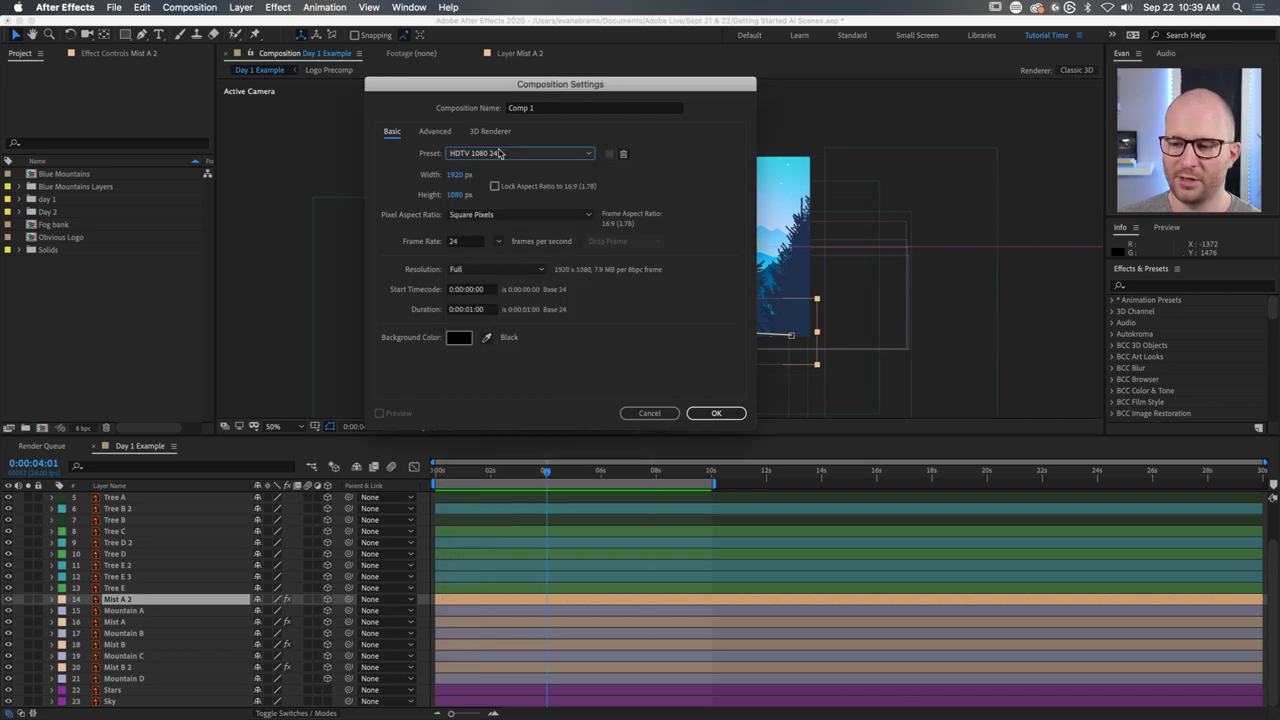
{"action": "left_click", "coordinate": [456, 194]}
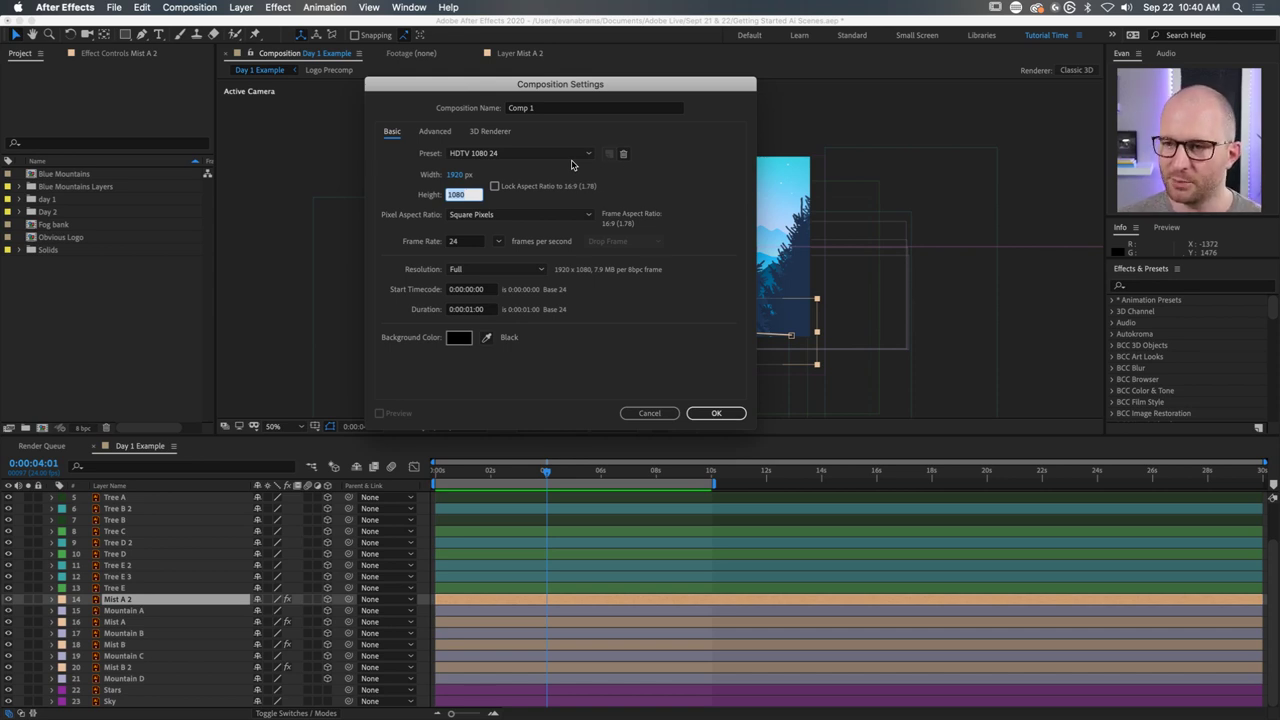
{"action": "type", "text": "540"}
{"action": "key", "text": "shift+Tab"}
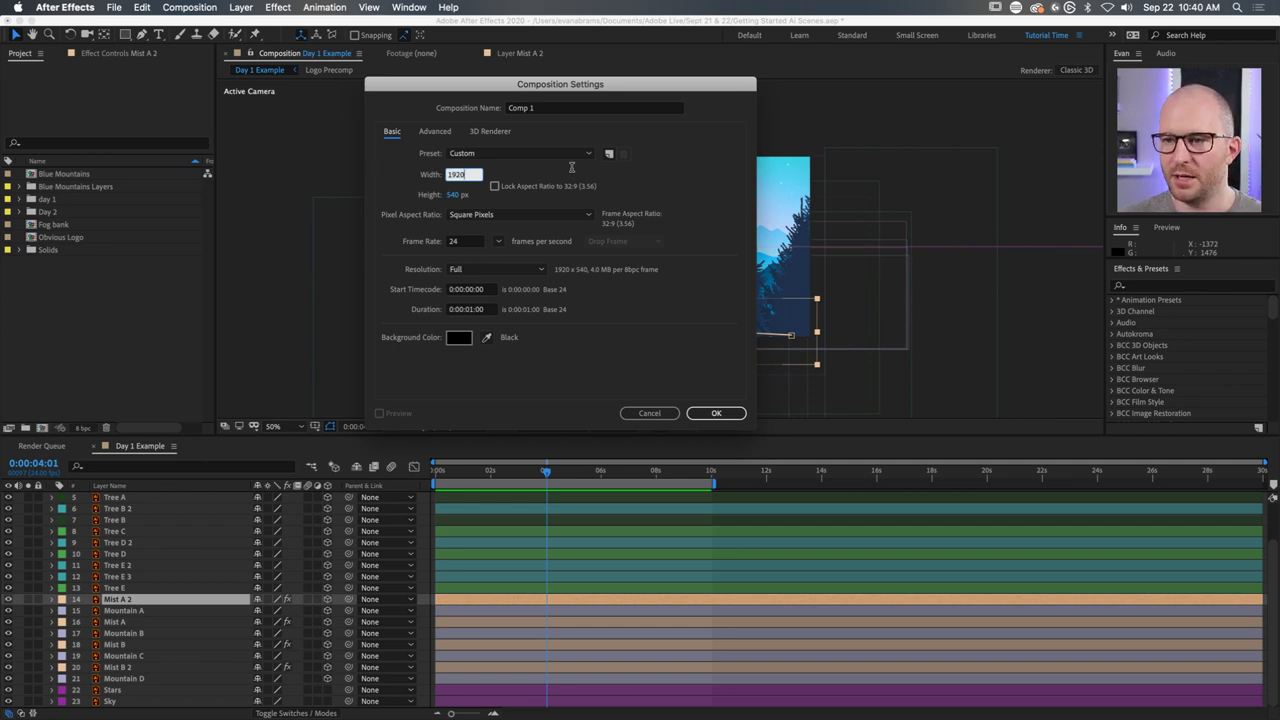
{"action": "type", "text": "3000"}
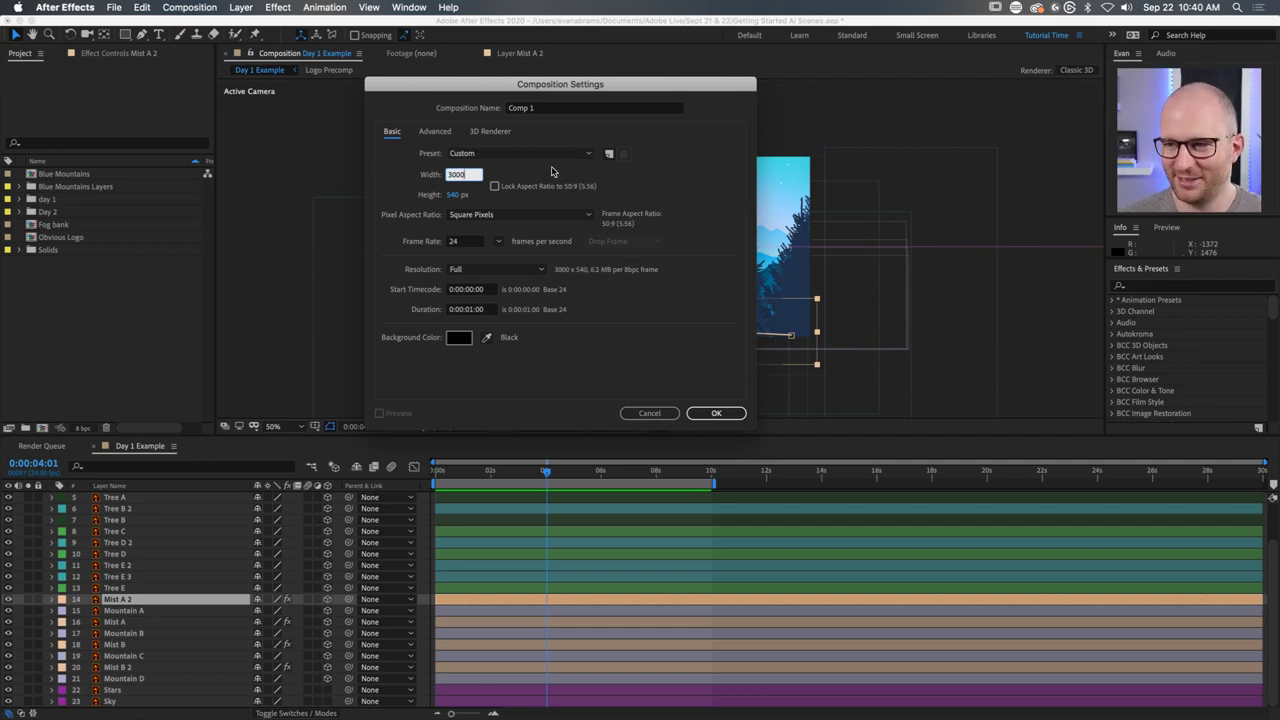
Set the new composition's duration to 0:00:30:00.
{"action": "left_click", "coordinate": [474, 310]}
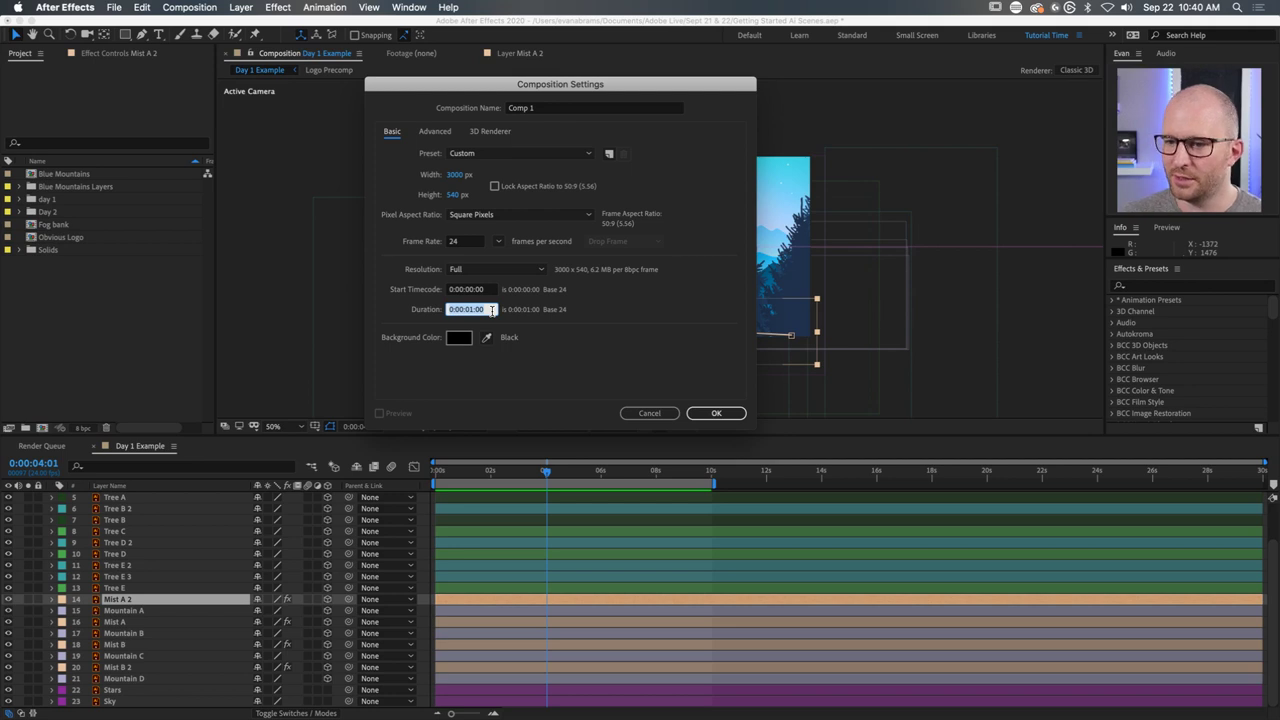
{"action": "left_click", "coordinate": [491, 310]}
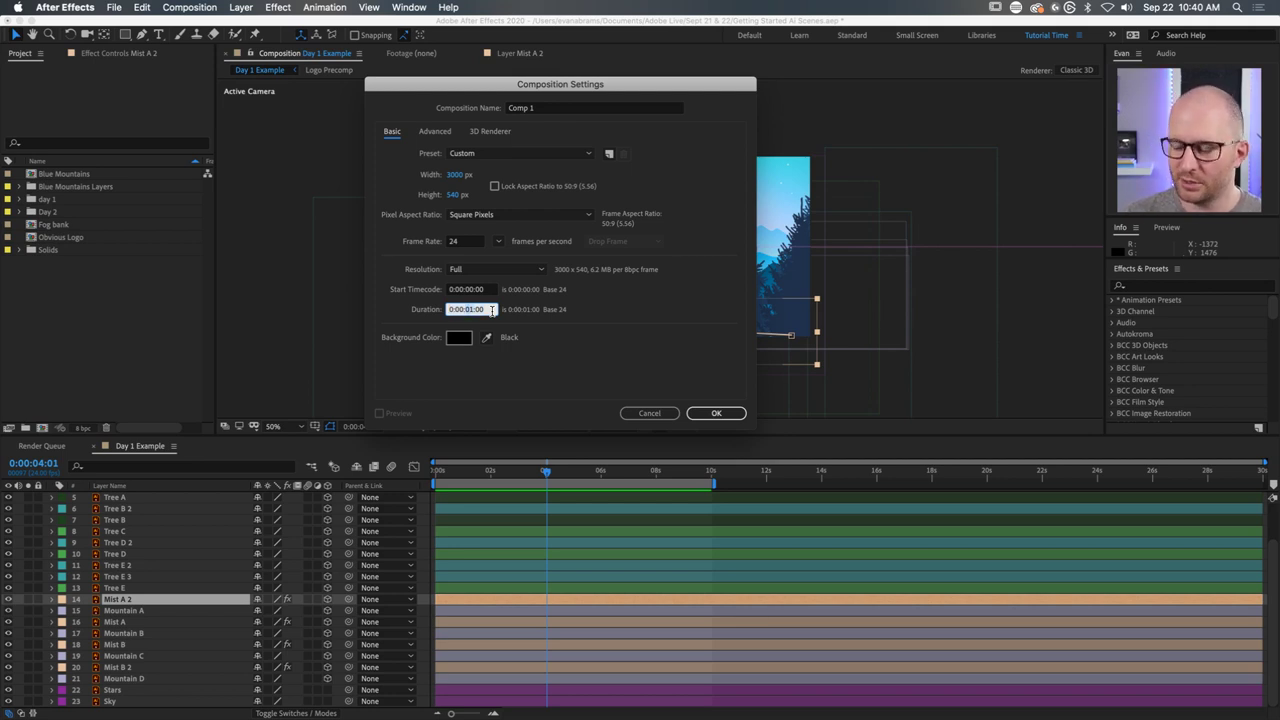
{"action": "type", "text": "30"}
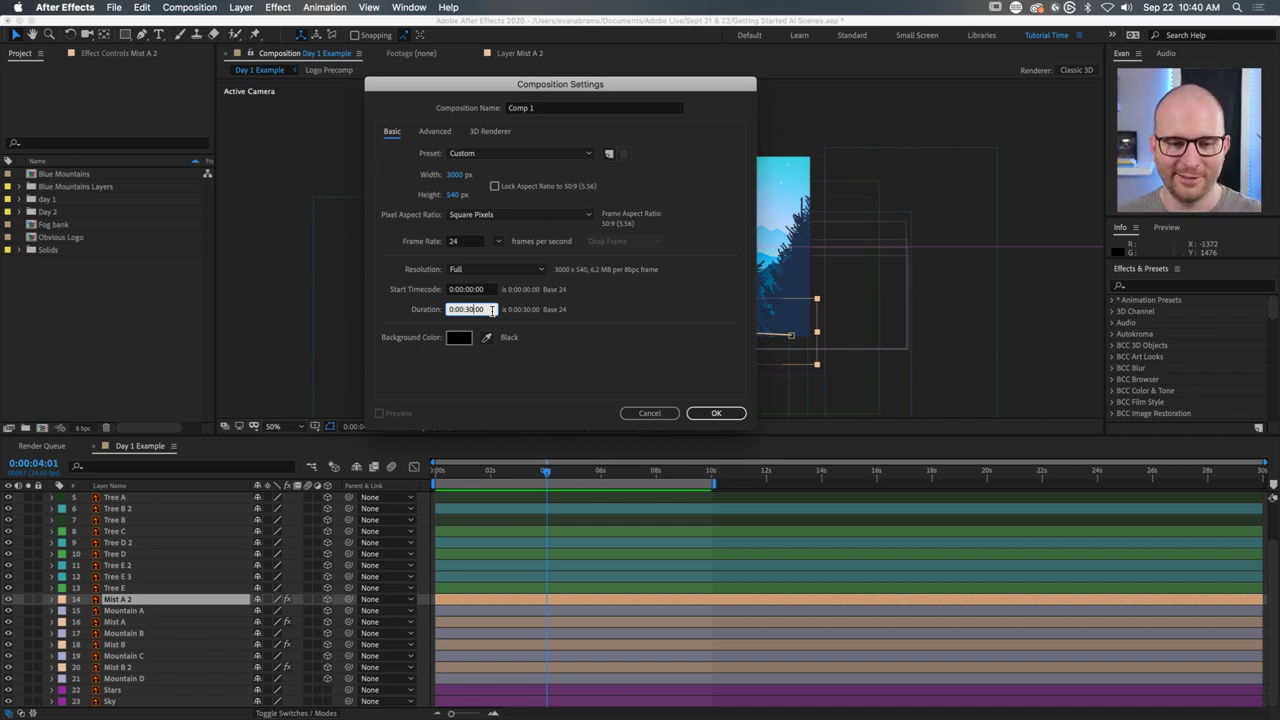
{"action": "left_click", "coordinate": [716, 414]}
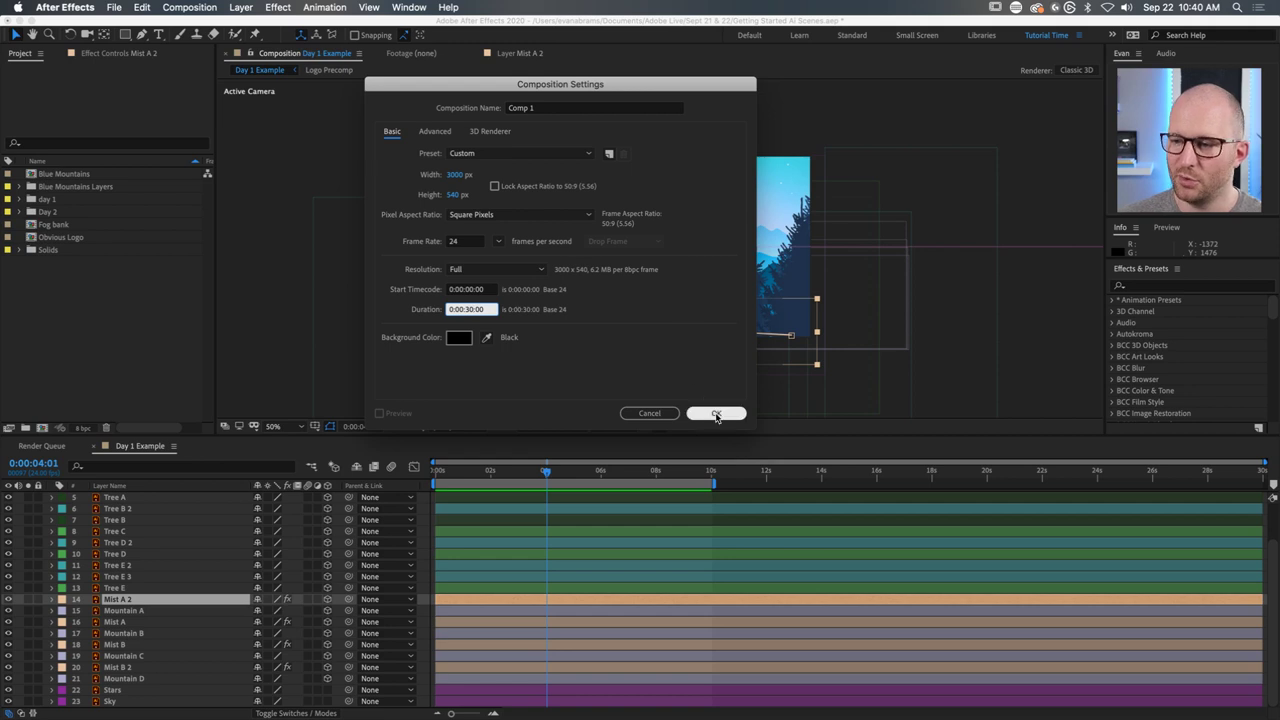
Rename Comp 1 to 'Foggy Time' and confirm the composition settings.
{"action": "left_click", "coordinate": [553, 109]}
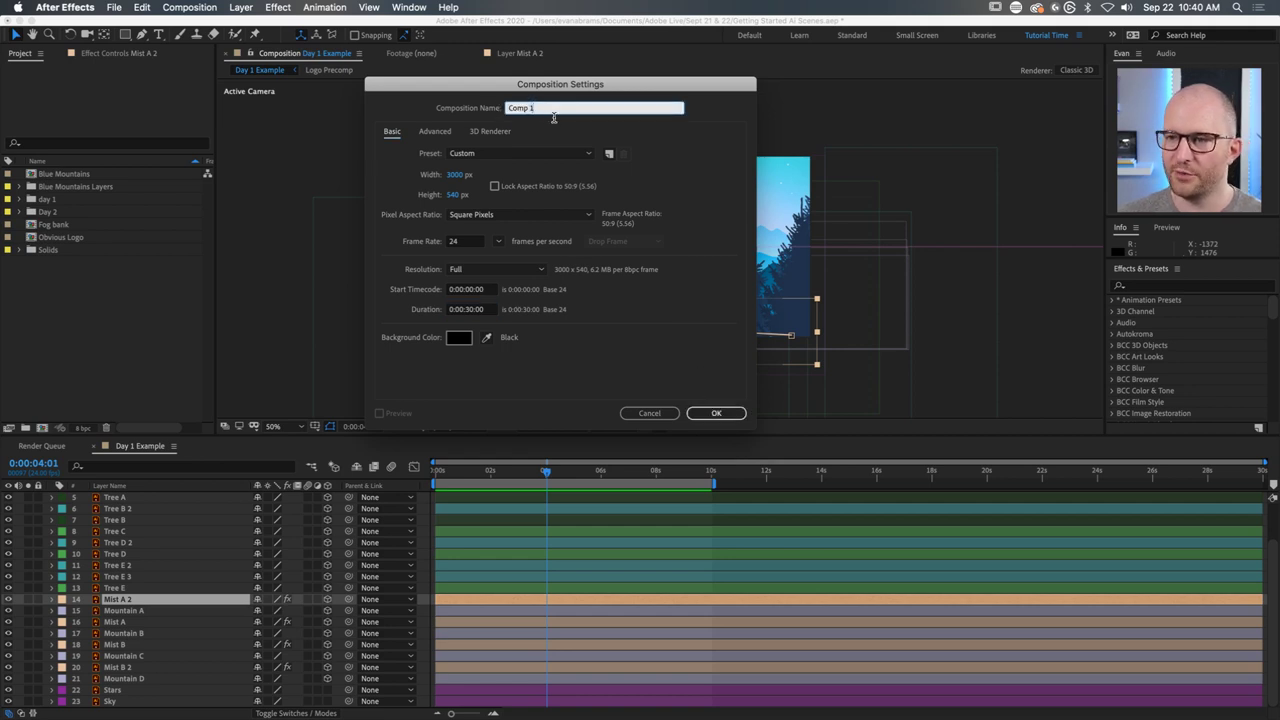
{"action": "type", "text": "Fog"}
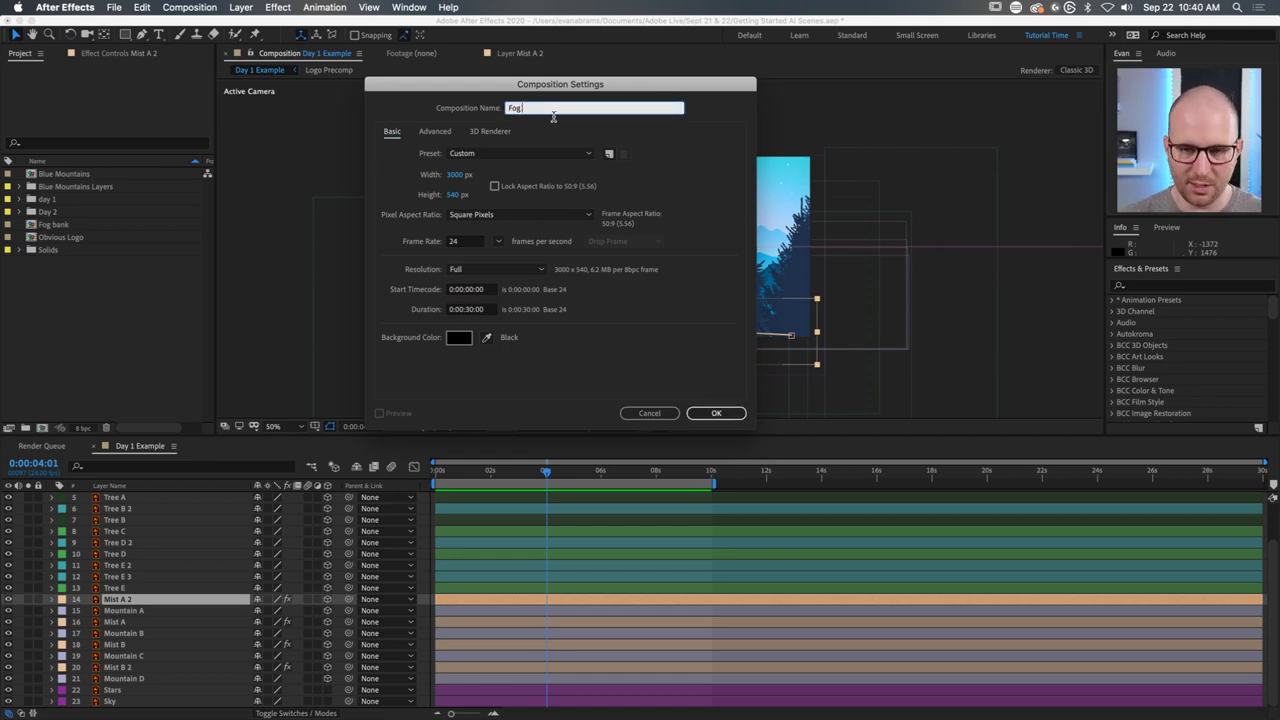
{"action": "type", "text": " Bank"}
{"action": "key", "text": "BackSpace"}
{"action": "key", "text": "BackSpace"}
{"action": "key", "text": "BackSpace"}
{"action": "key", "text": "BackSpace"}
{"action": "key", "text": "BackSpace"}
{"action": "key", "text": "BackSpace"}
{"action": "key", "text": "BackSpace"}
{"action": "key", "text": "BackSpace"}
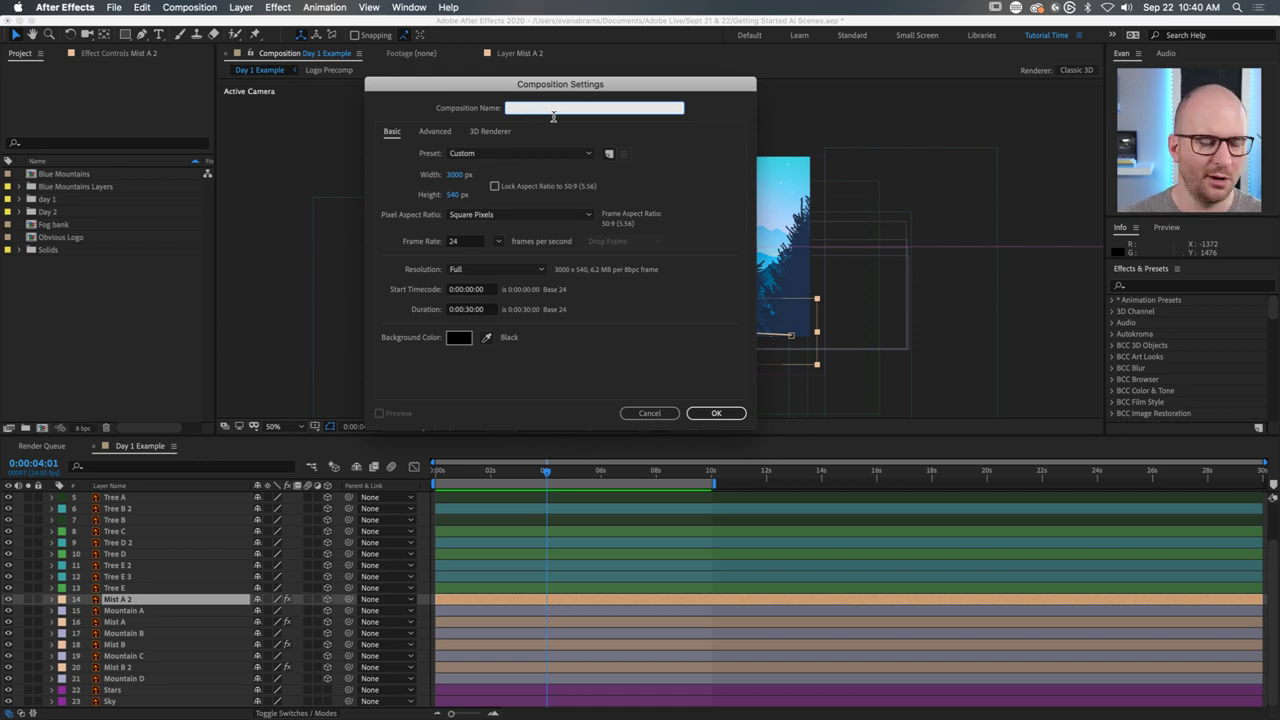
{"action": "type", "text": "Foggy Time"}
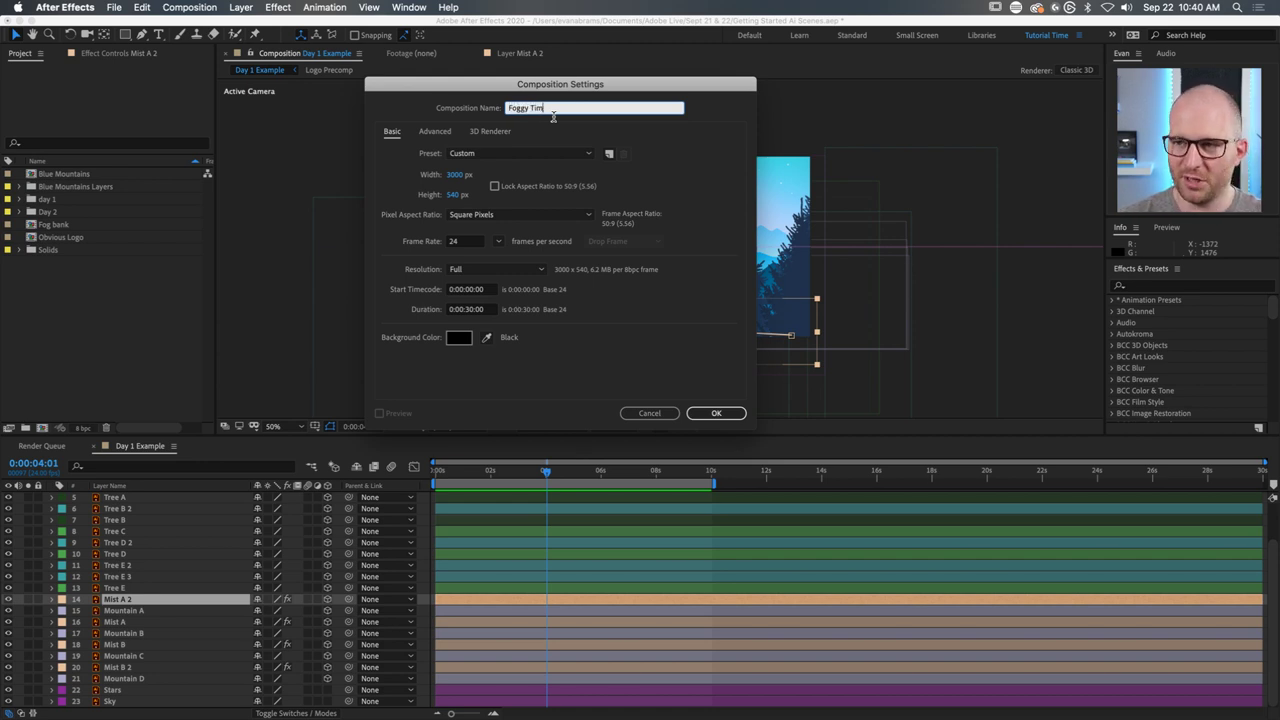
{"action": "left_click", "coordinate": [736, 413]}
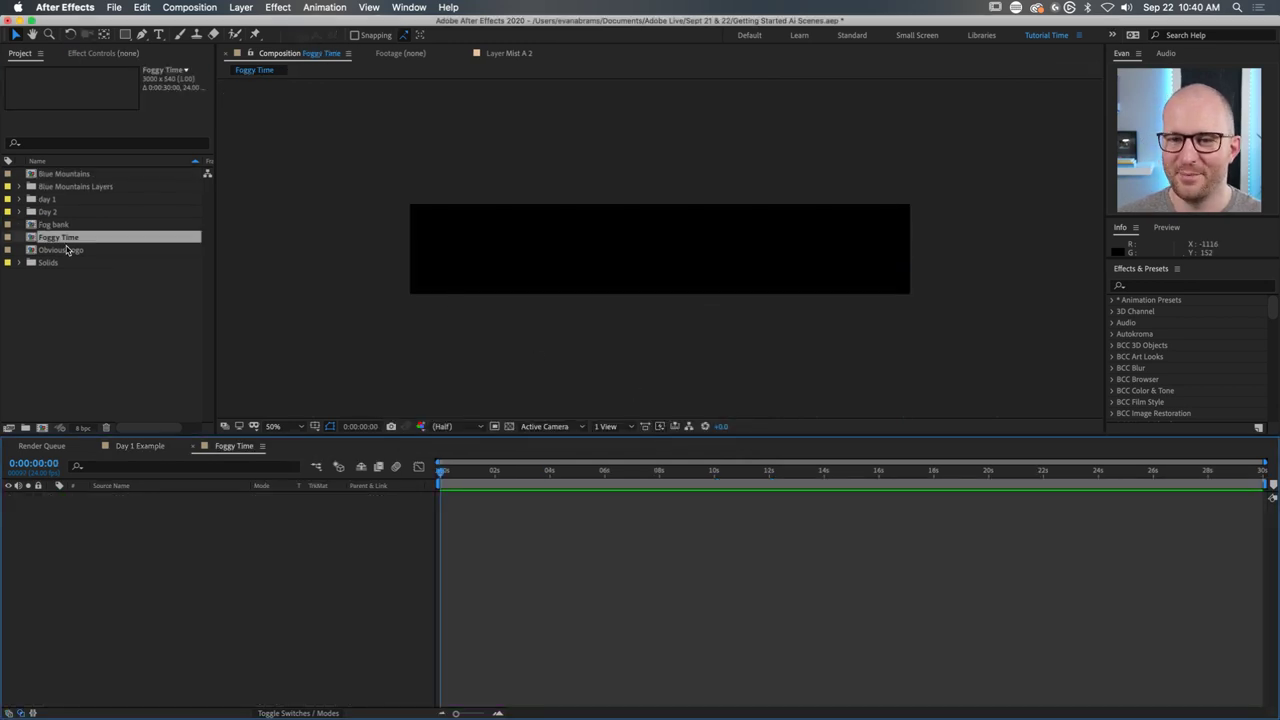
Move Fog bank and Obvious Logo into the Day 2 folder.
{"action": "left_click", "coordinate": [62, 224]}
{"action": "left_click", "coordinate": [68, 249], "text": "super"}
{"action": "left_click_drag", "start_coordinate": [68, 249], "coordinate": [52, 211]}
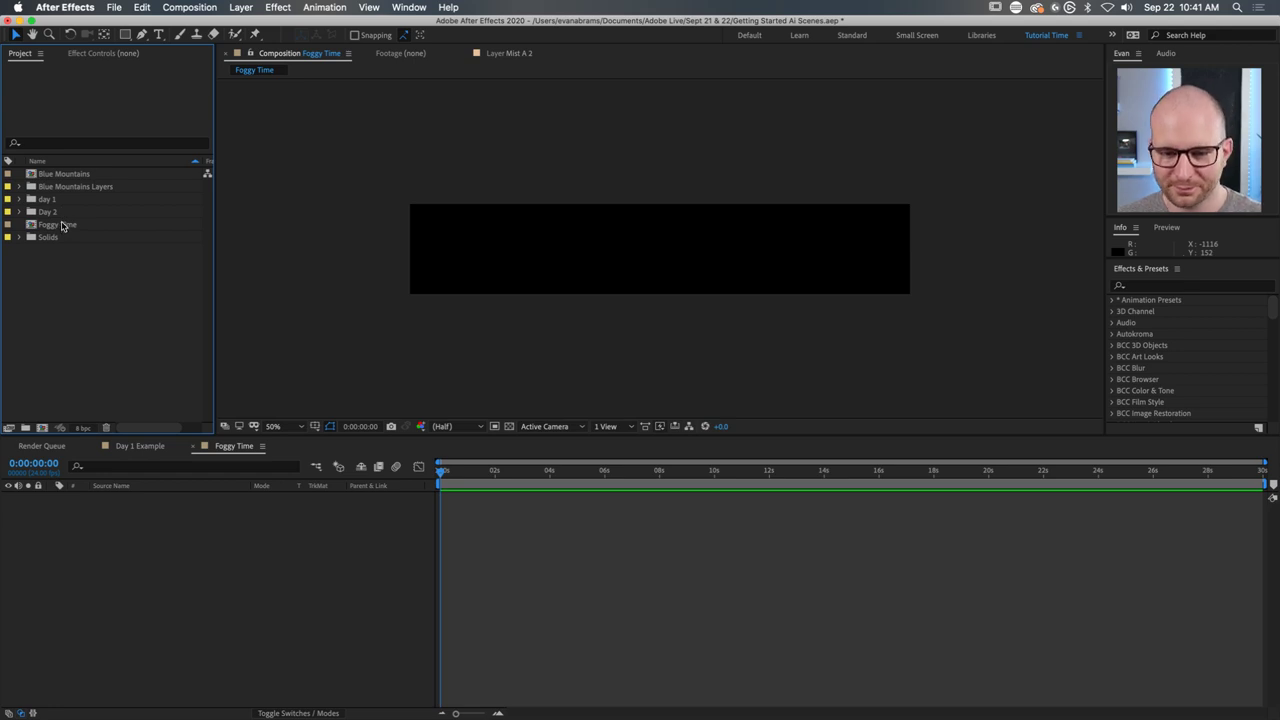
Select Foggy Time, start a new solid from the context menu, then cancel Solid Settings.
{"action": "left_click", "coordinate": [62, 225]}
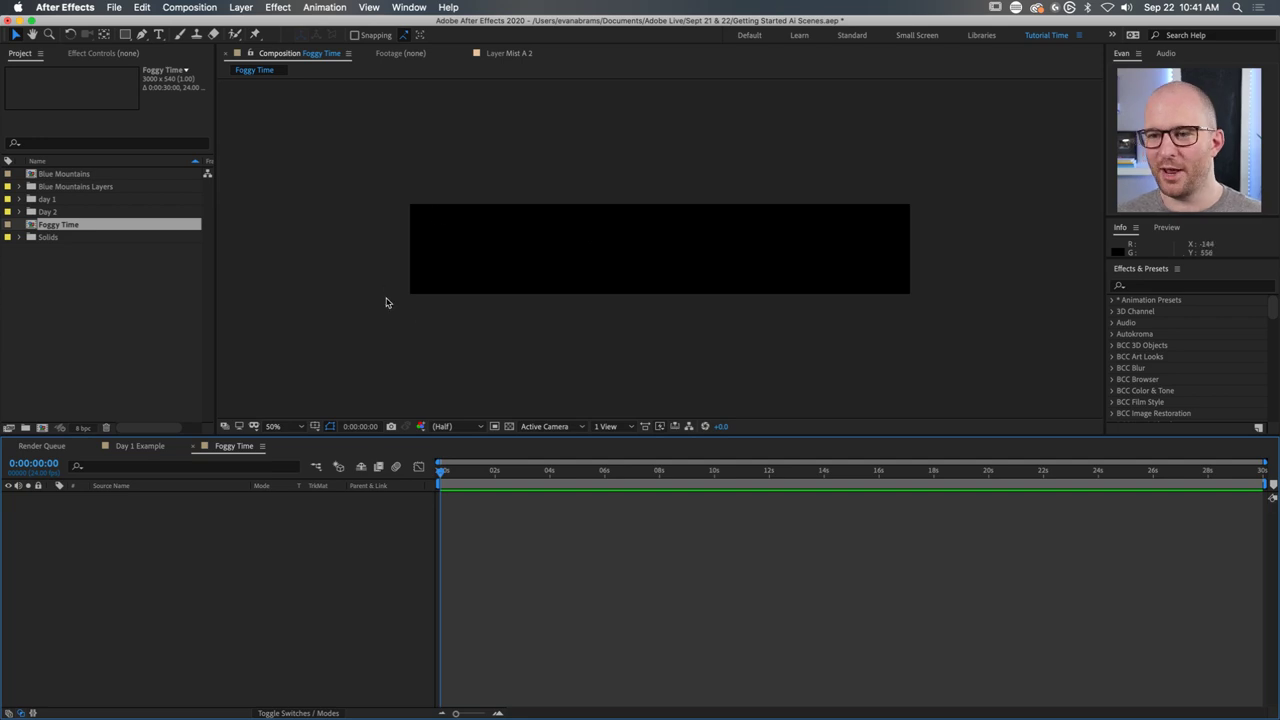
{"action": "right_click", "coordinate": [168, 537]}
{"action": "mouse_move", "coordinate": [200, 544]}
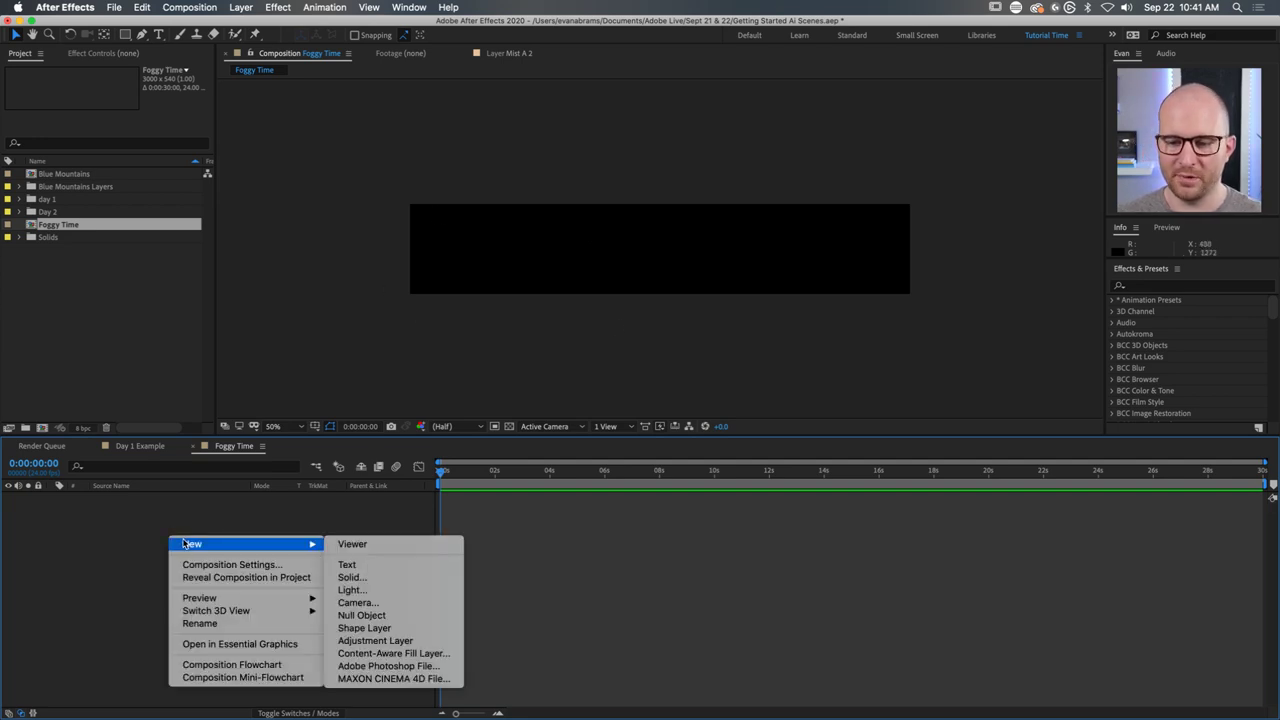
{"action": "left_click", "coordinate": [404, 578]}
{"action": "left_click_drag", "start_coordinate": [312, 136], "coordinate": [660, 92]}
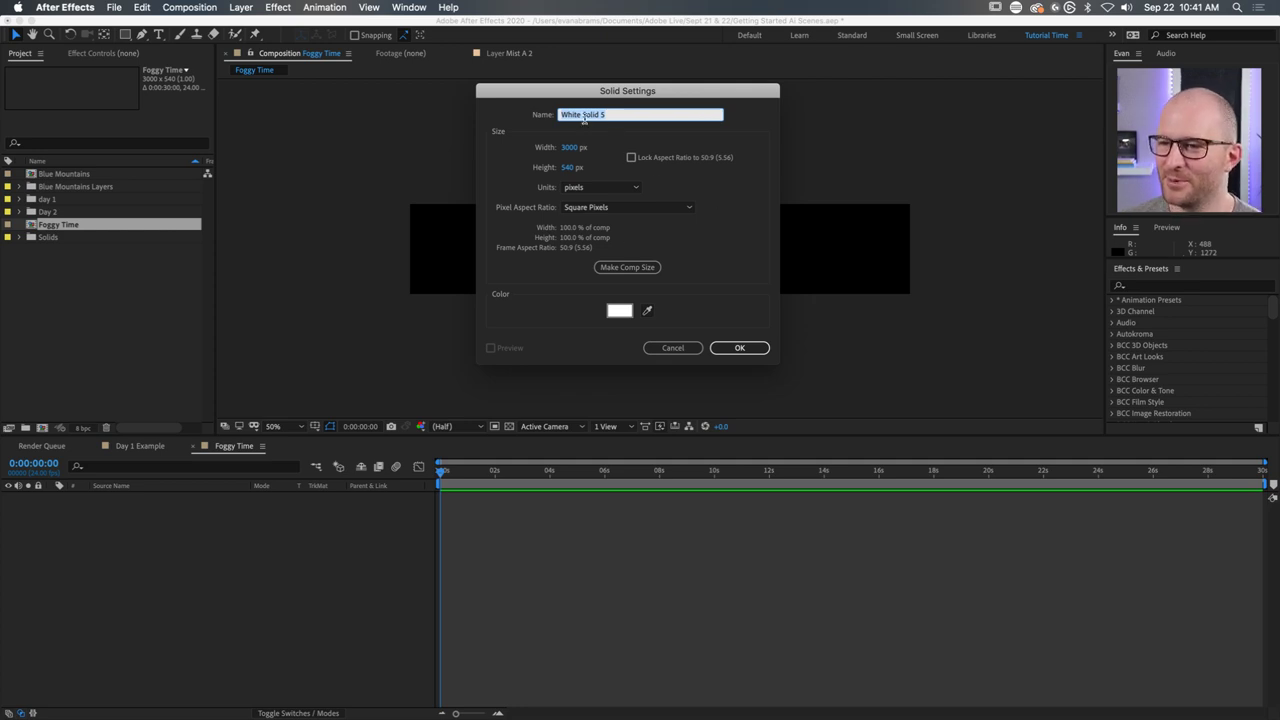
{"action": "left_click_drag", "start_coordinate": [598, 92], "coordinate": [638, 143]}
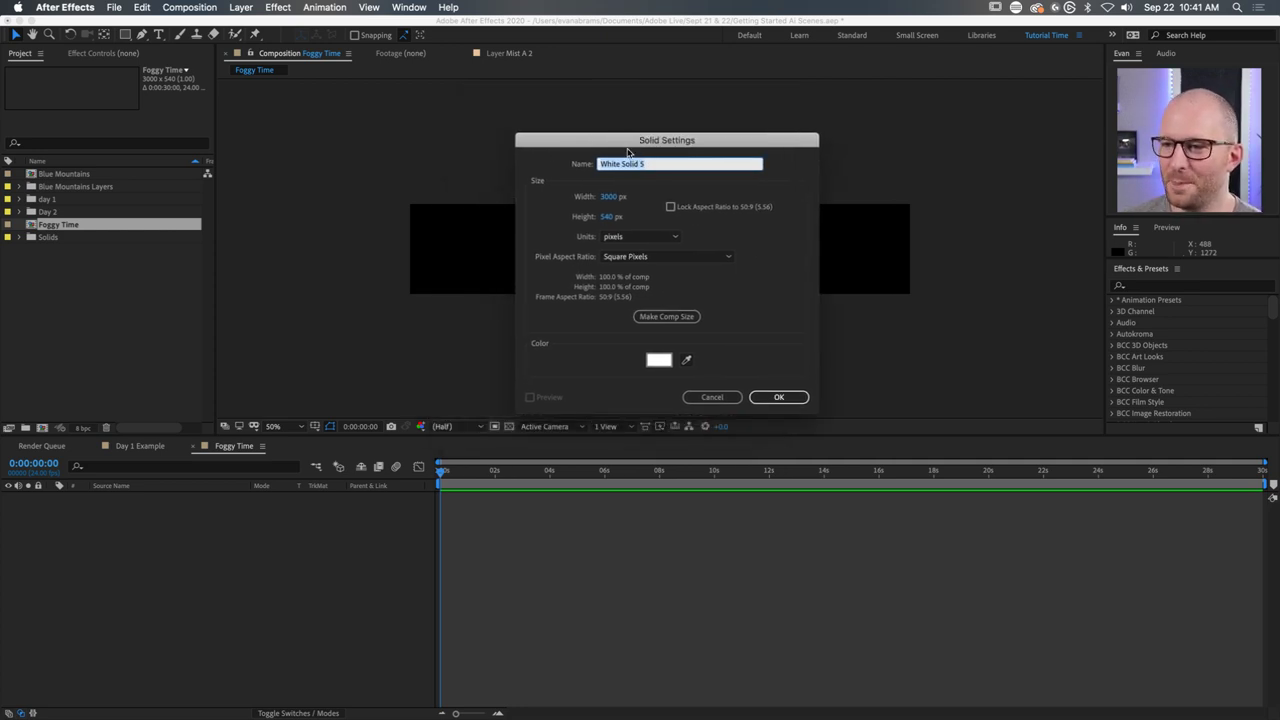
{"action": "left_click", "coordinate": [708, 397]}
Add a comp-sized white solid, White Solid 5, via Layer > New > Solid.
{"action": "right_click", "coordinate": [378, 522]}
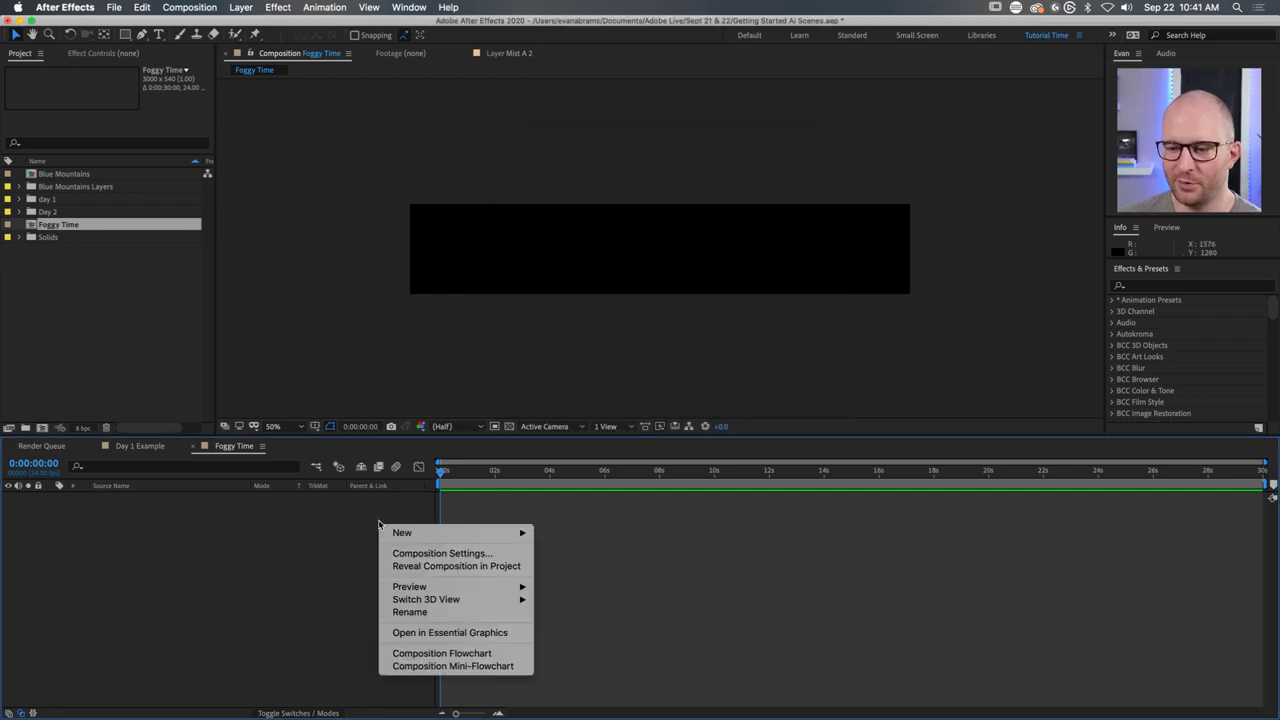
{"action": "left_click", "coordinate": [310, 518]}
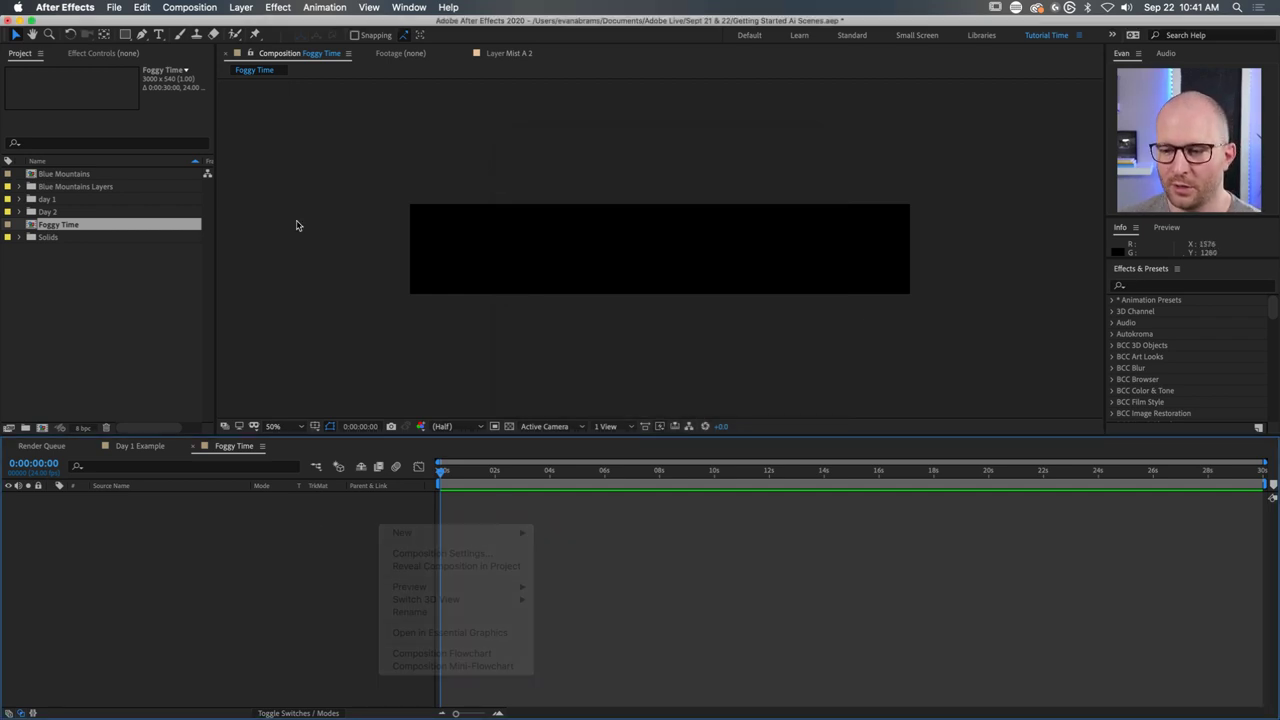
{"action": "left_click", "coordinate": [241, 7]}
{"action": "mouse_move", "coordinate": [255, 22]}
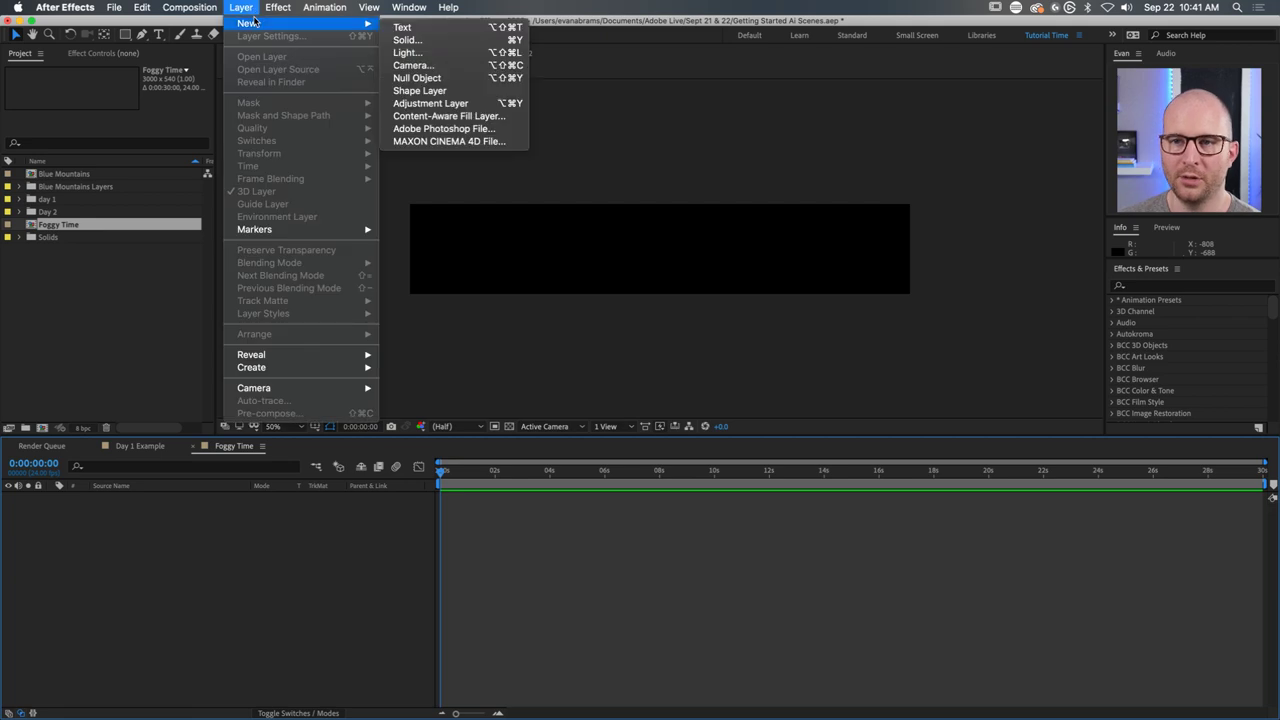
{"action": "left_click", "coordinate": [488, 41]}
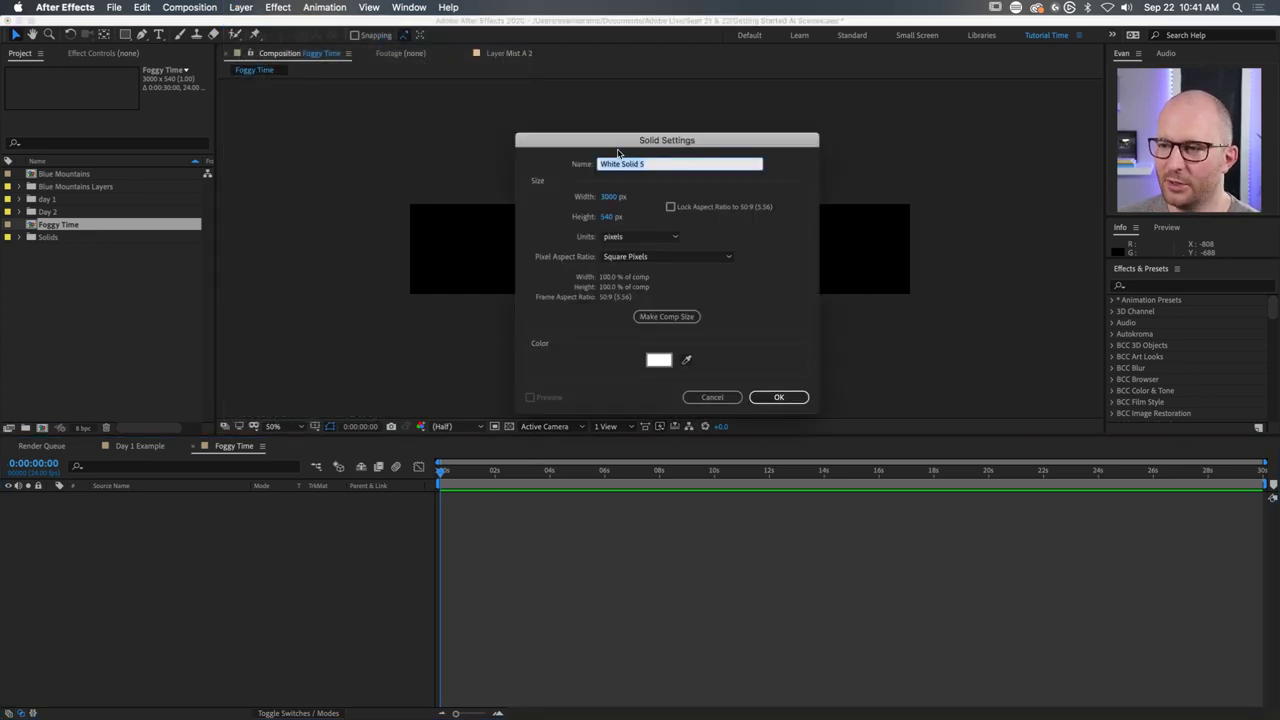
{"action": "left_click", "coordinate": [662, 317]}
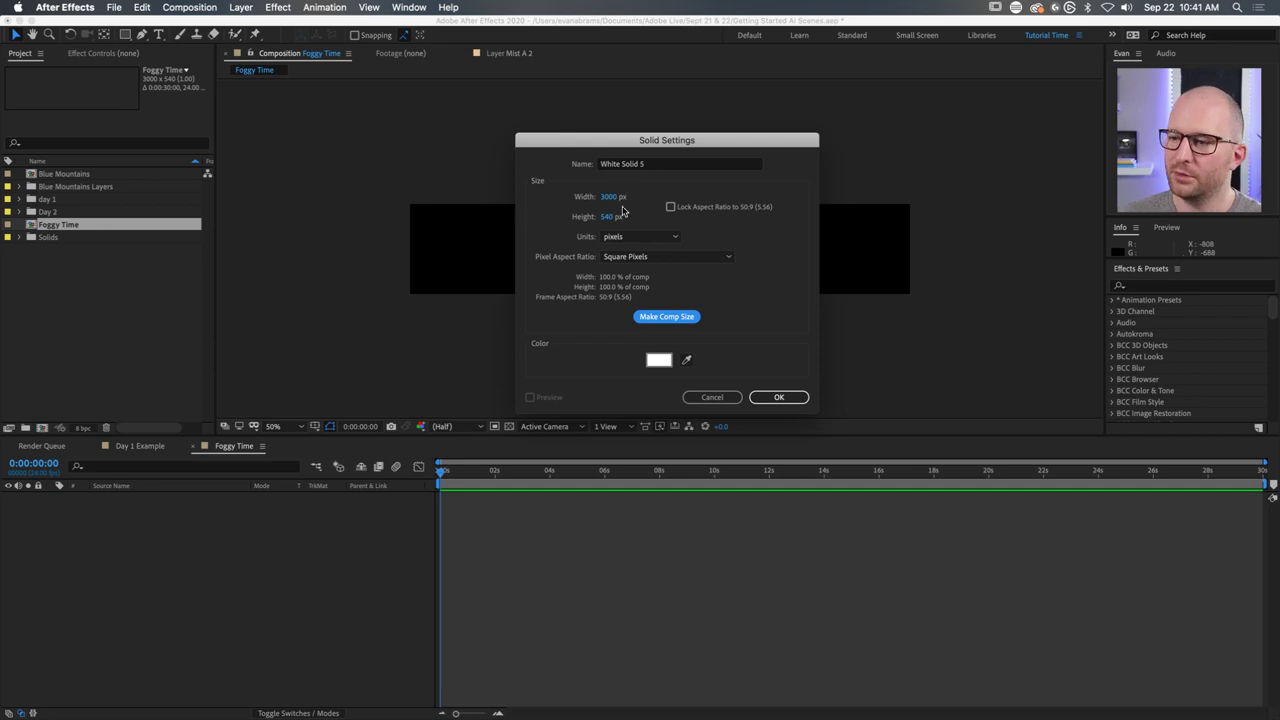
{"action": "left_click", "coordinate": [775, 397]}
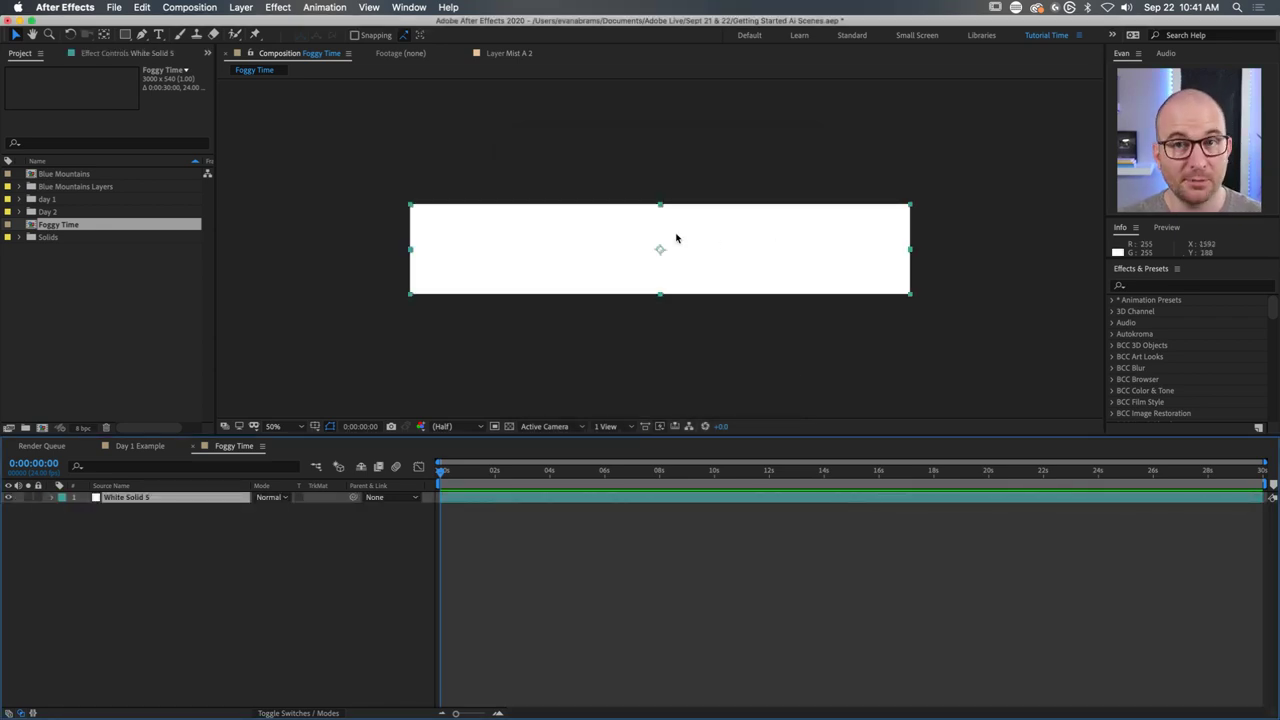
{"action": "left_click", "coordinate": [183, 570]}
In Day 1 Example, turn off visibility for Mist A, Mist A 2, Mist B and Mist B 2.
{"action": "left_click", "coordinate": [148, 450]}
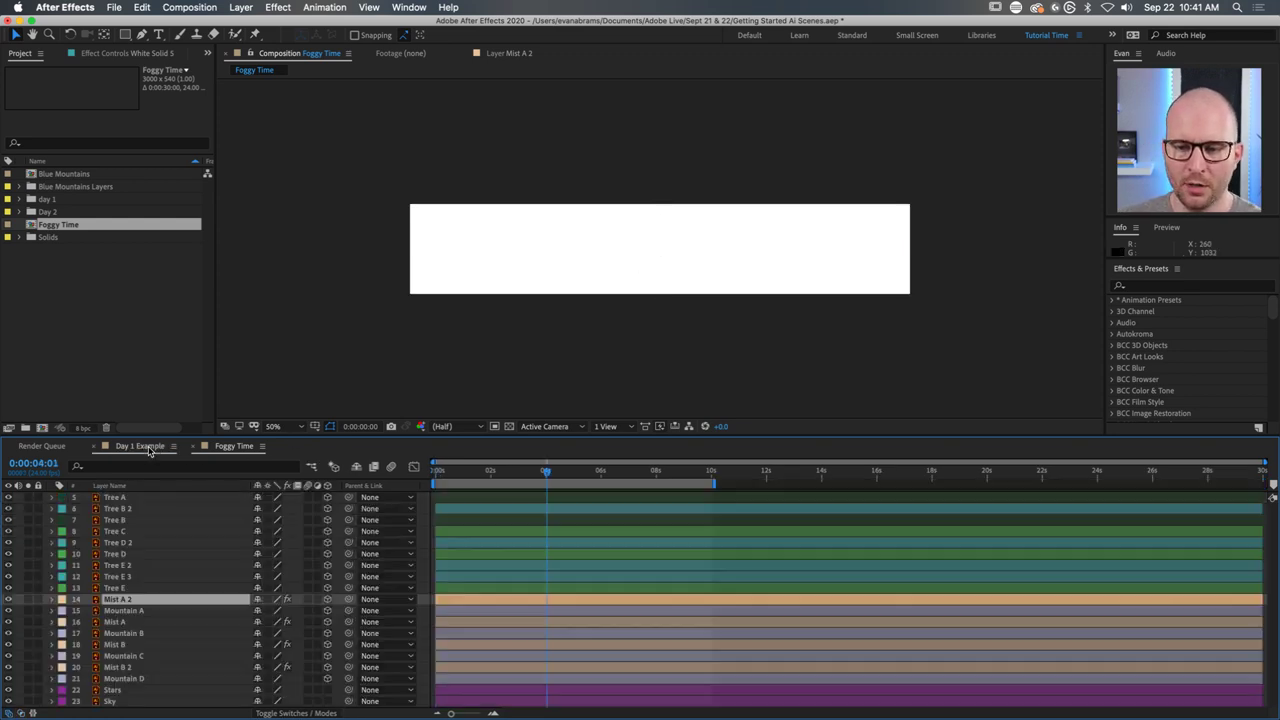
{"action": "left_click", "coordinate": [126, 622], "text": "super"}
{"action": "left_click", "coordinate": [128, 645], "text": "super"}
{"action": "left_click", "coordinate": [122, 667], "text": "super"}
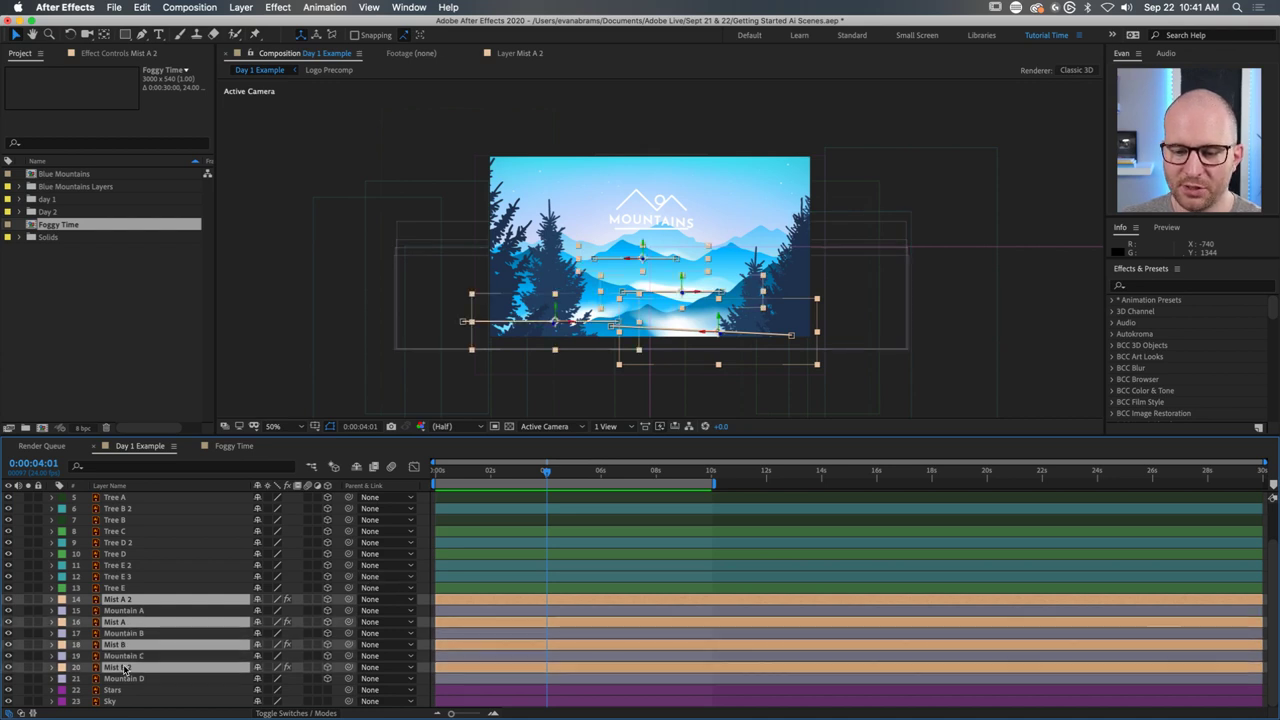
{"action": "left_click", "coordinate": [11, 666]}
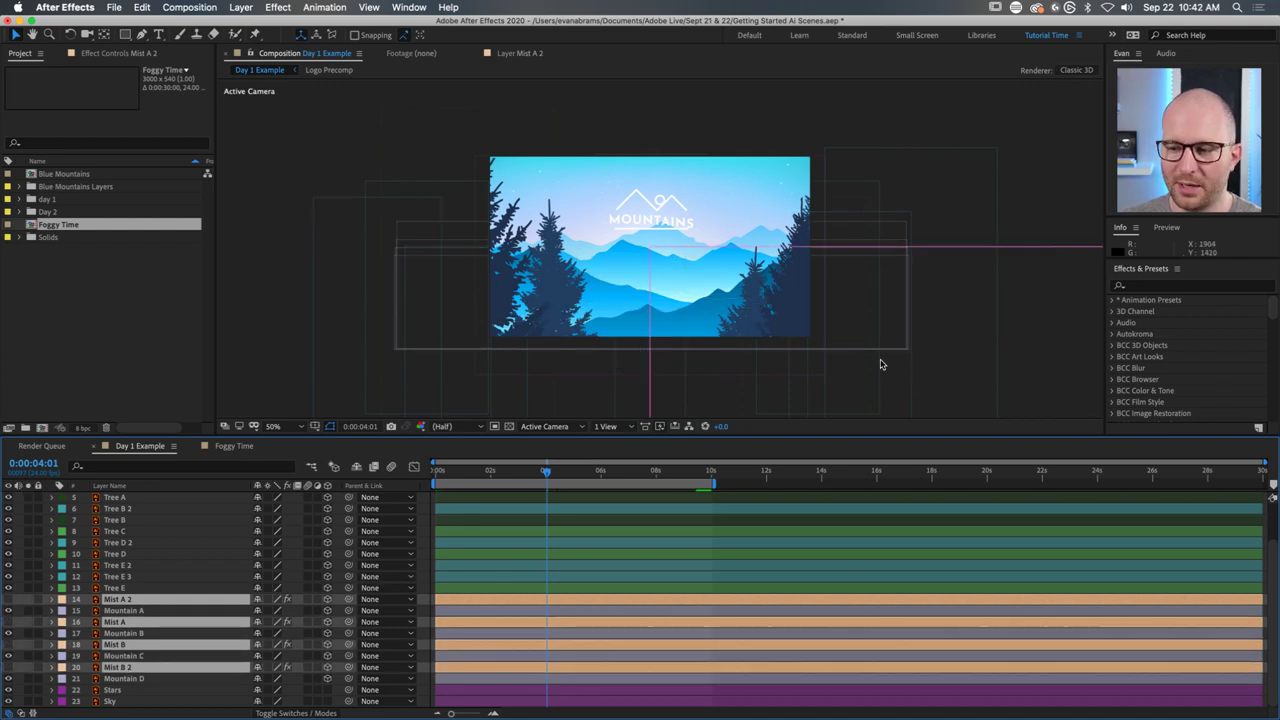
{"action": "left_click", "coordinate": [627, 425]}
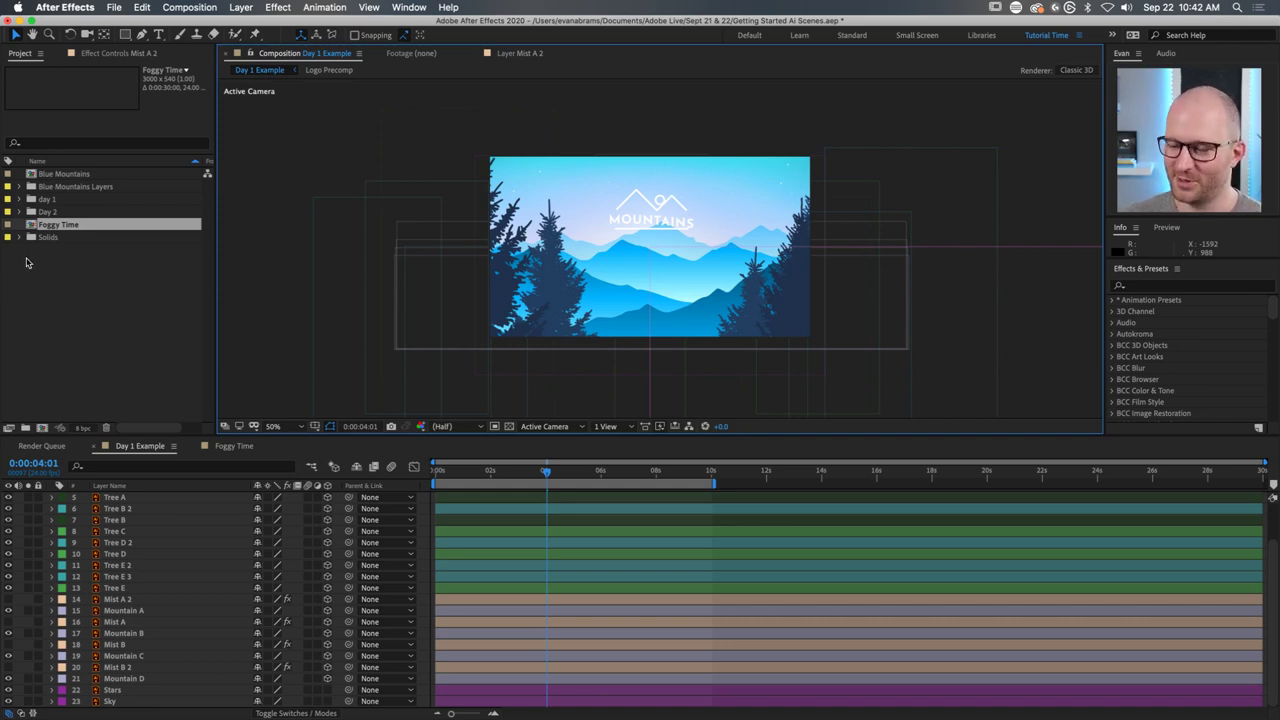
{"action": "left_click", "coordinate": [84, 227]}
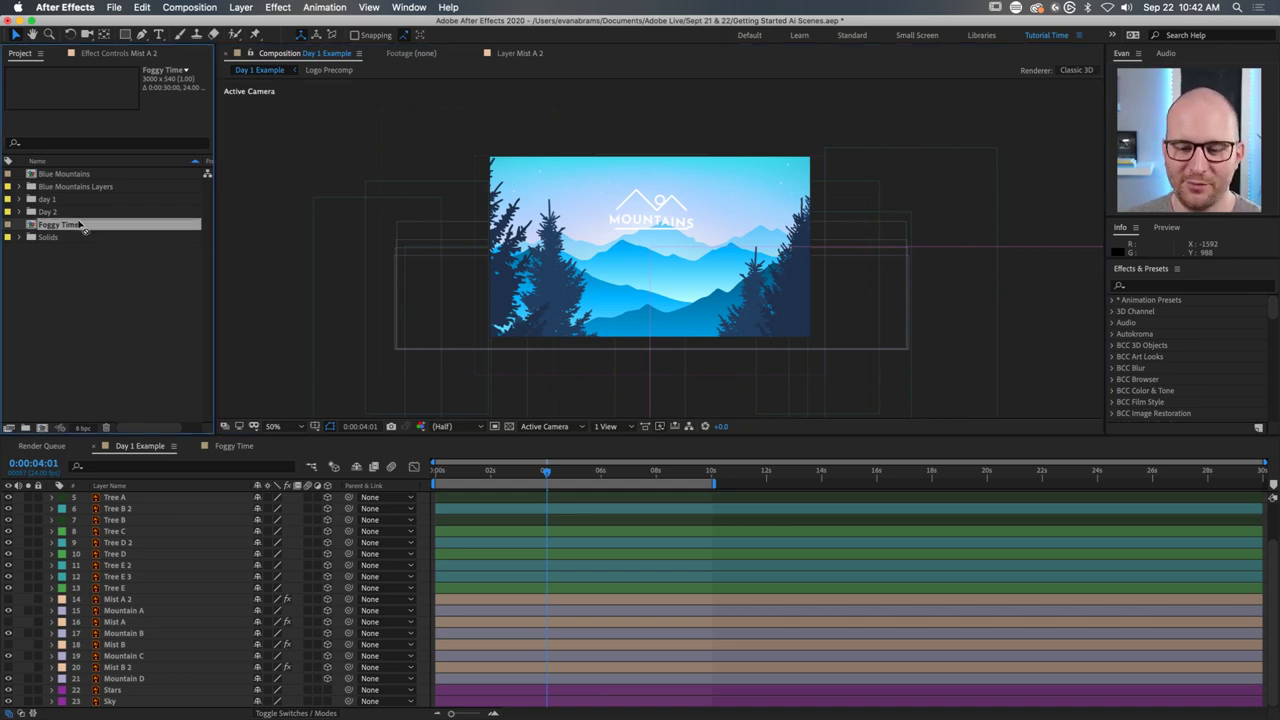
Add Foggy Time to Day 1 Example as layer 14 and compare it with 3D on and off.
{"action": "left_click_drag", "start_coordinate": [84, 227], "coordinate": [234, 592]}
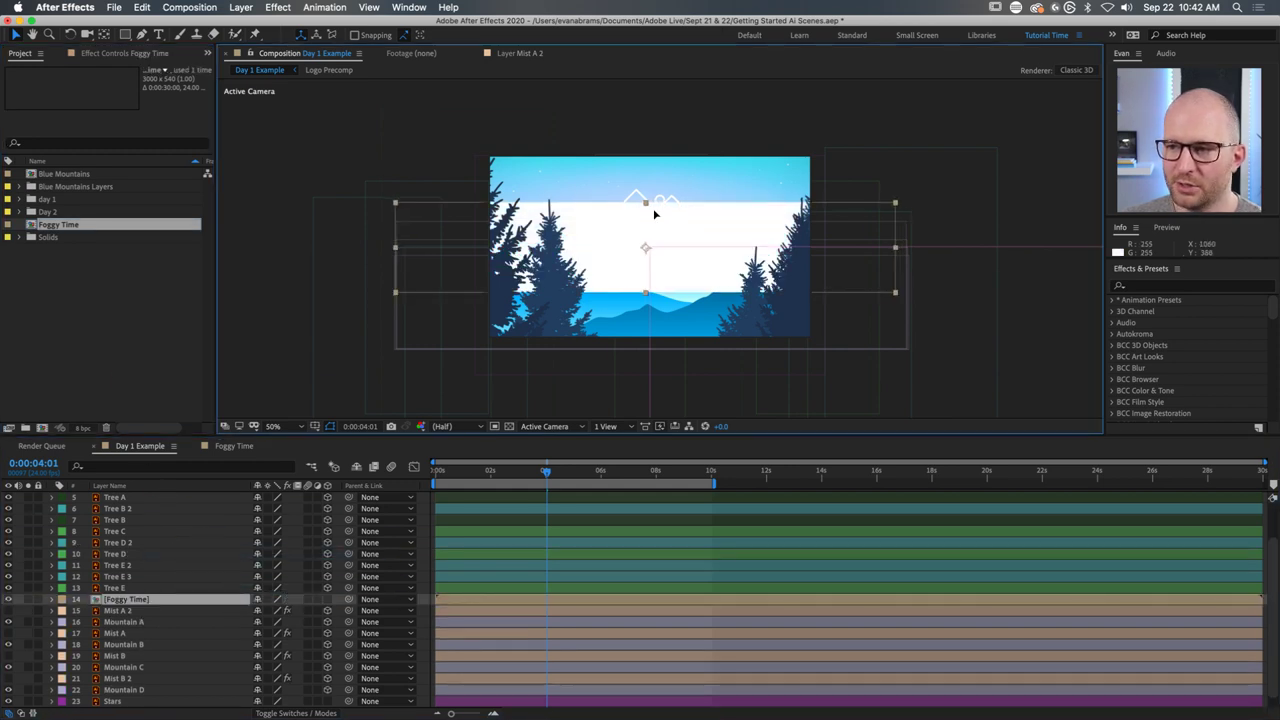
{"action": "mouse_move", "coordinate": [655, 213]}
{"action": "left_mouse_down"}
{"action": "mouse_move", "coordinate": [686, 194]}
{"action": "mouse_move", "coordinate": [671, 219]}
{"action": "left_mouse_up"}
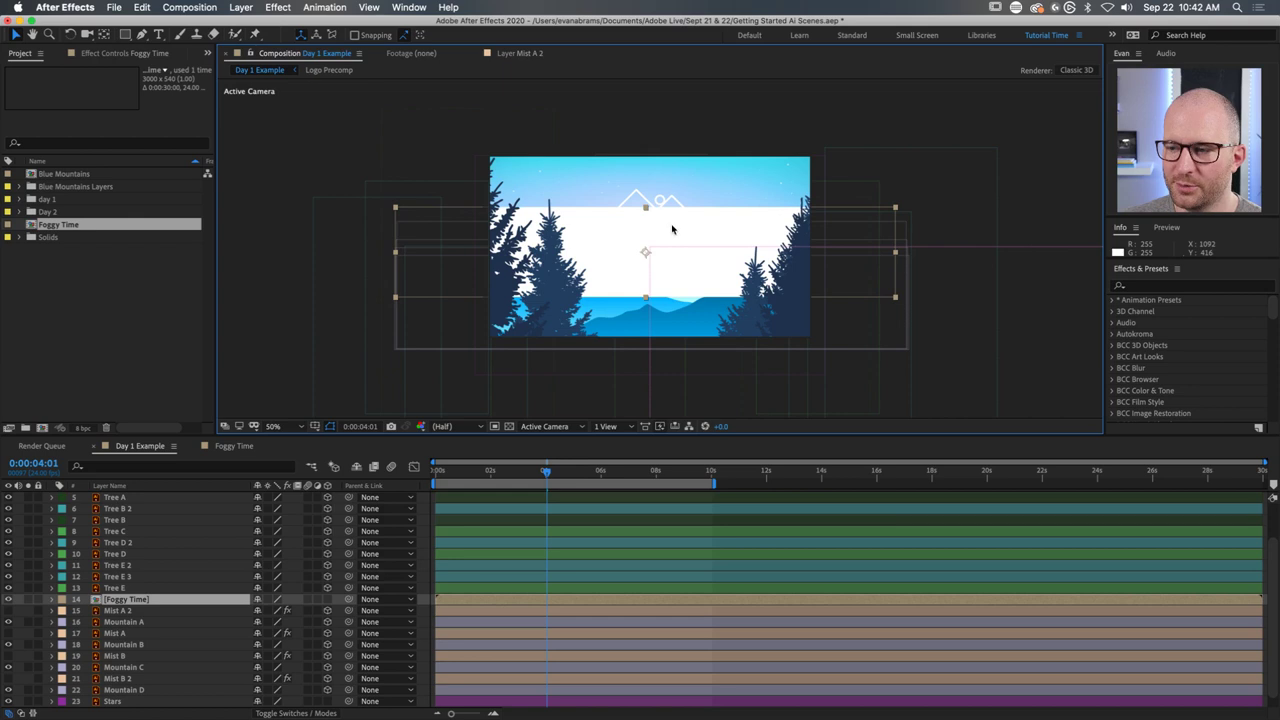
{"action": "left_click", "coordinate": [328, 600]}
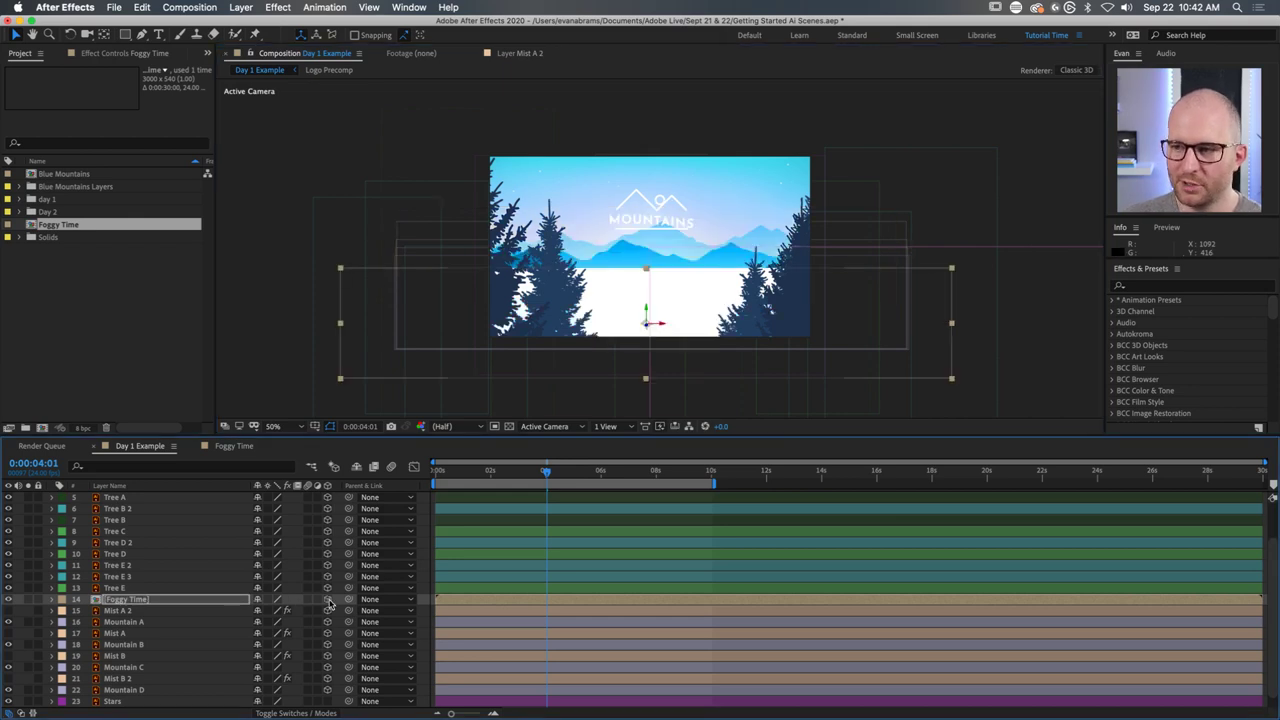
{"action": "left_click", "coordinate": [329, 600]}
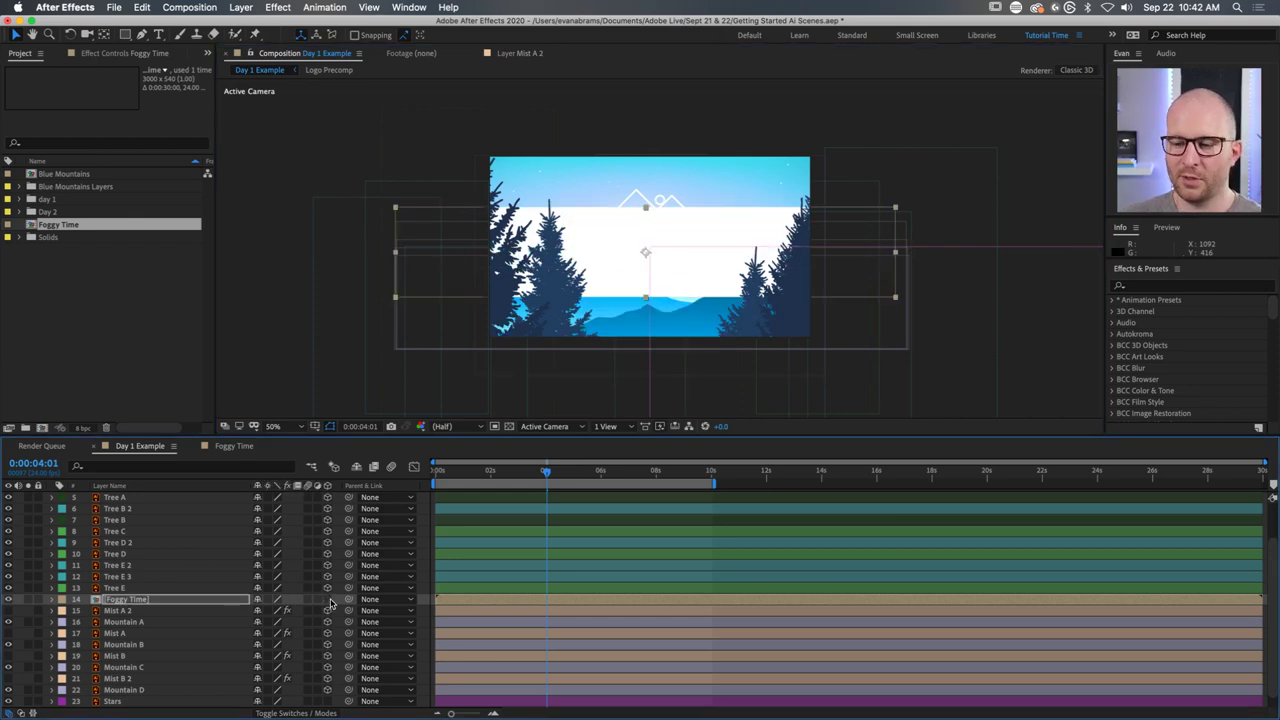
{"action": "left_click", "coordinate": [328, 600]}
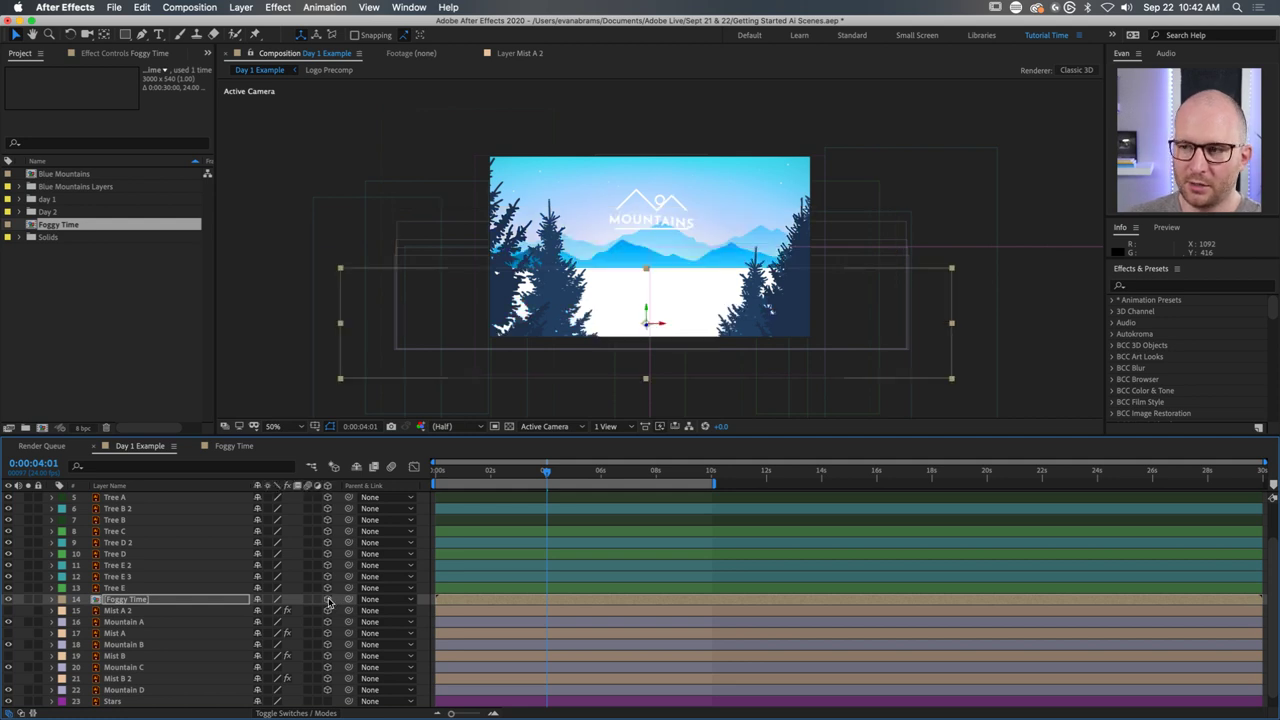
{"action": "left_click", "coordinate": [329, 600]}
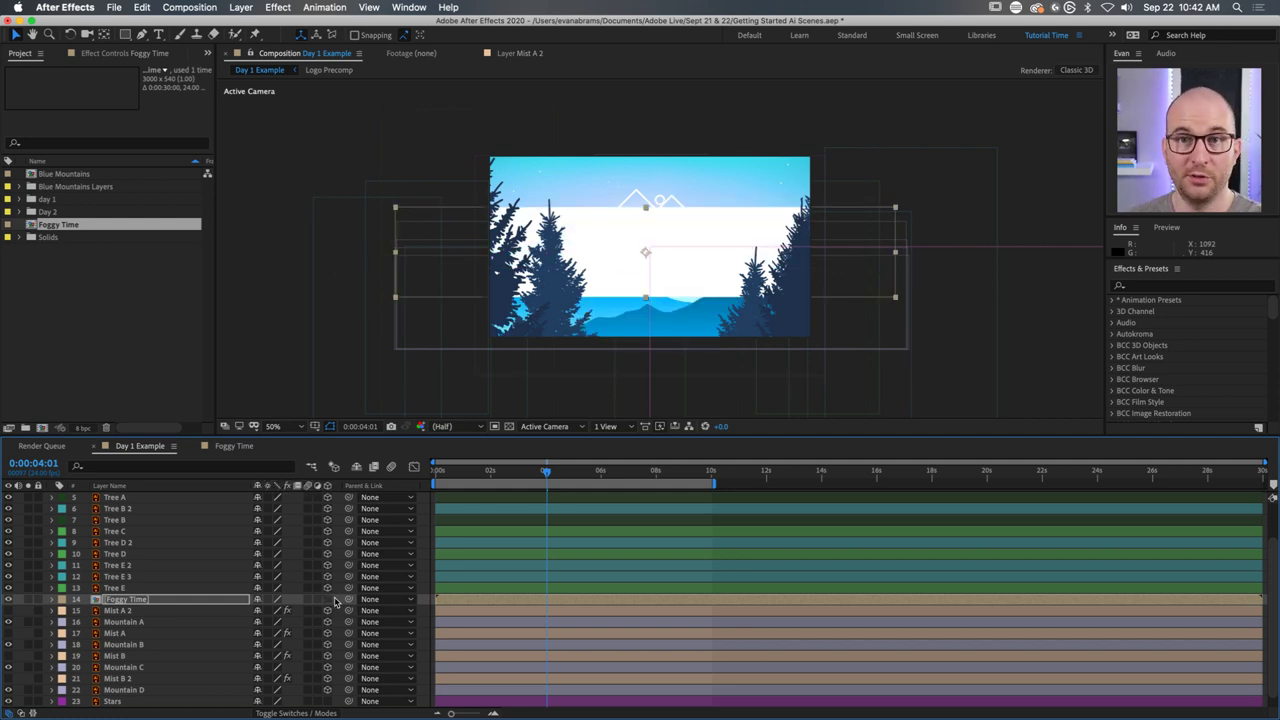
{"action": "left_click", "coordinate": [328, 600]}
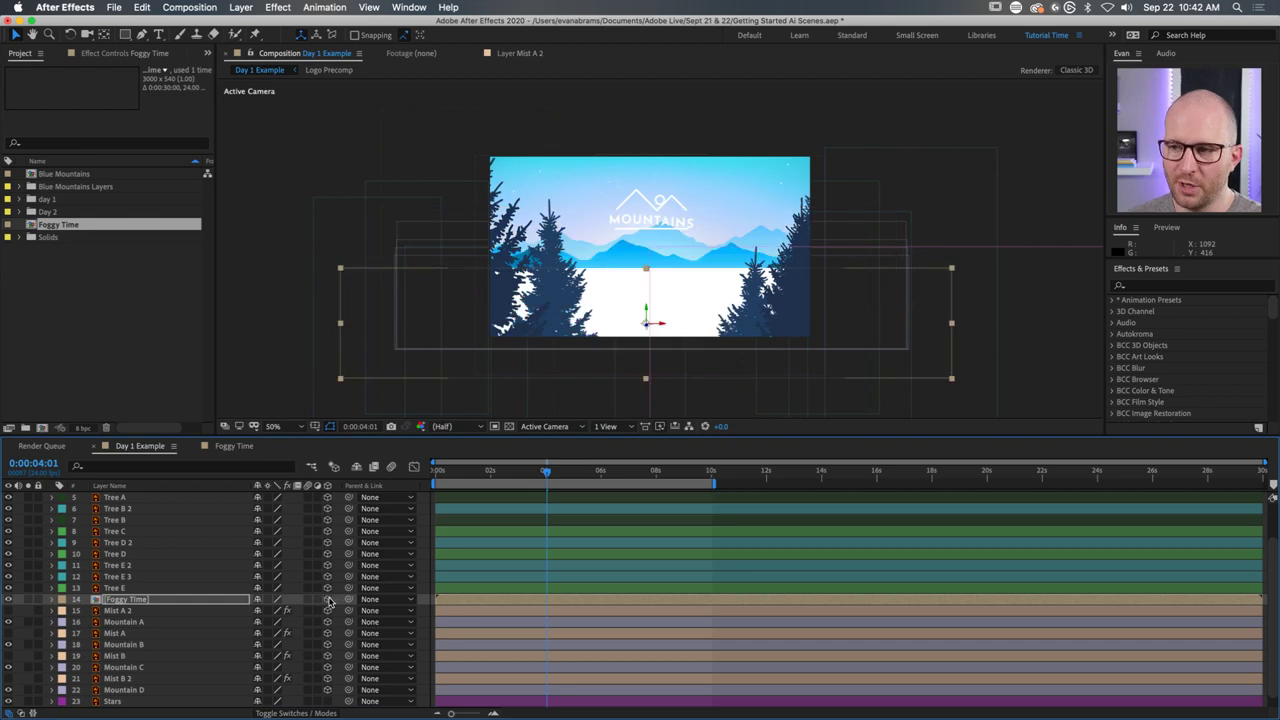
{"action": "left_click", "coordinate": [327, 600]}
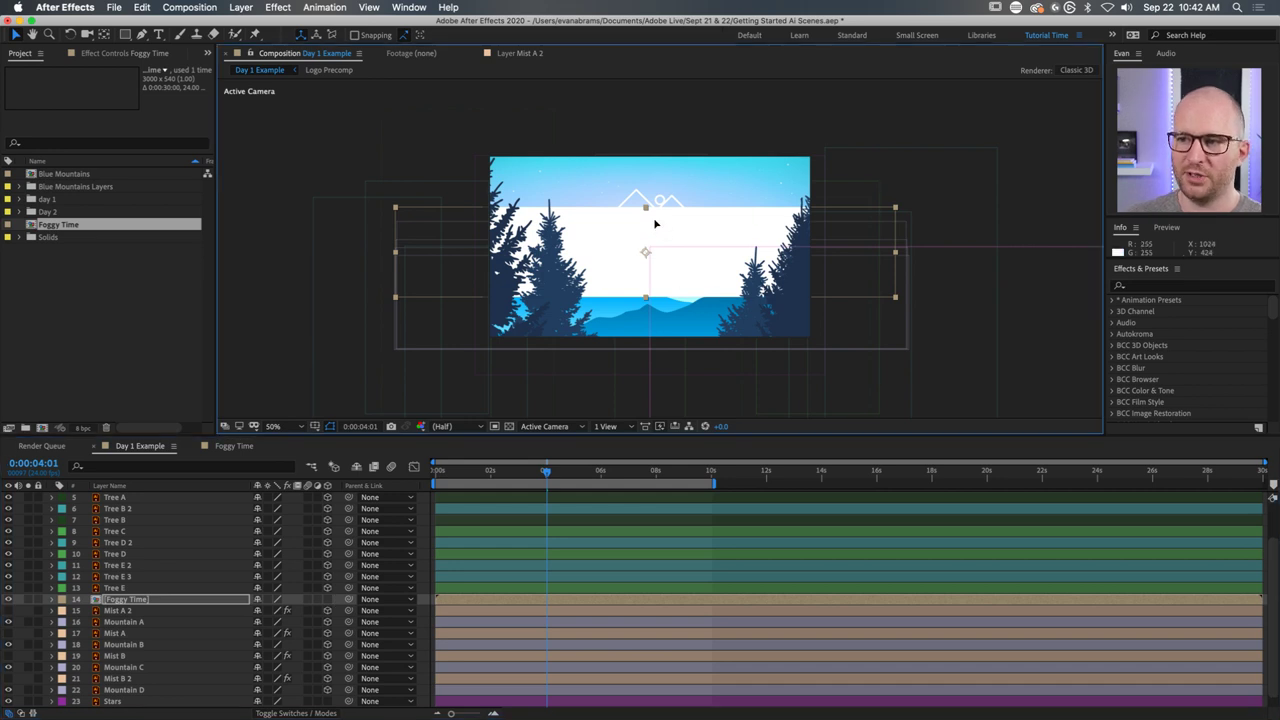
Leave Foggy Time as a 3D layer and nudge it slightly down and right.
{"action": "left_click_drag", "start_coordinate": [657, 221], "coordinate": [665, 233]}
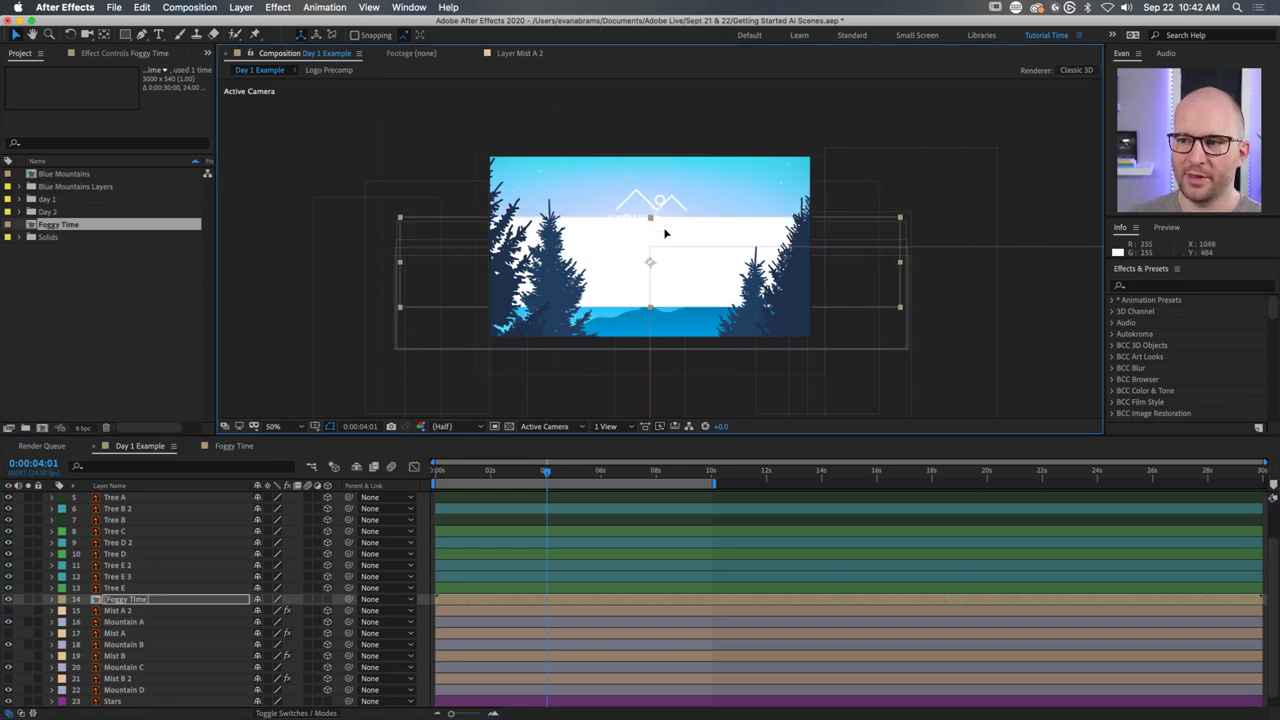
{"action": "left_click", "coordinate": [327, 600]}
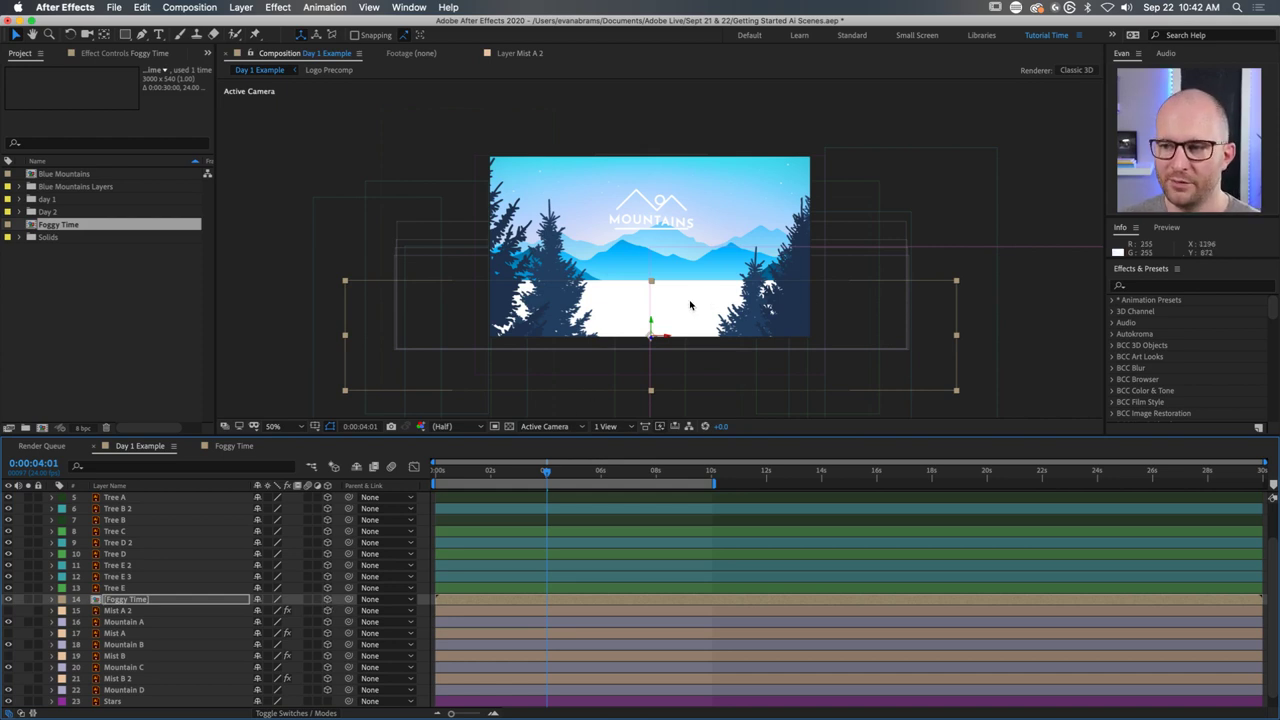
{"action": "left_click_drag", "start_coordinate": [692, 306], "coordinate": [702, 311]}
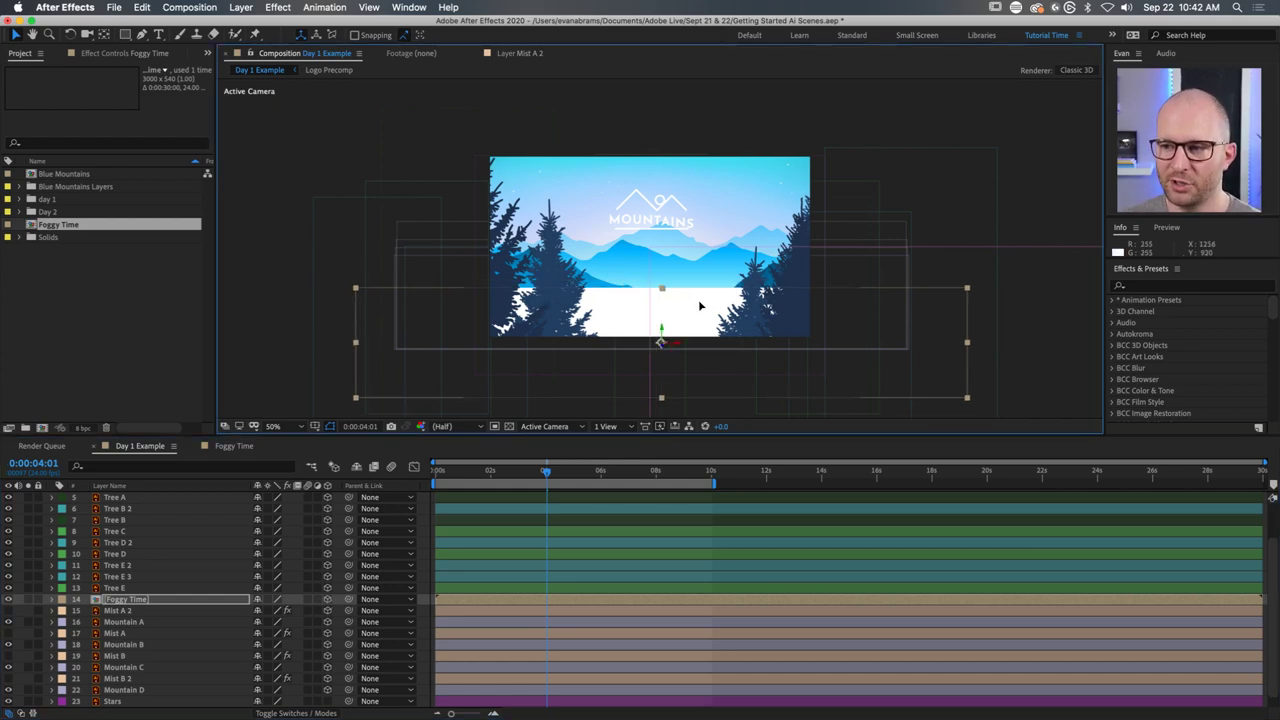
Check Mist A 2's Position, set Foggy Time's Z Position to 3000, then compare Mountain A.
{"action": "left_click", "coordinate": [143, 610]}
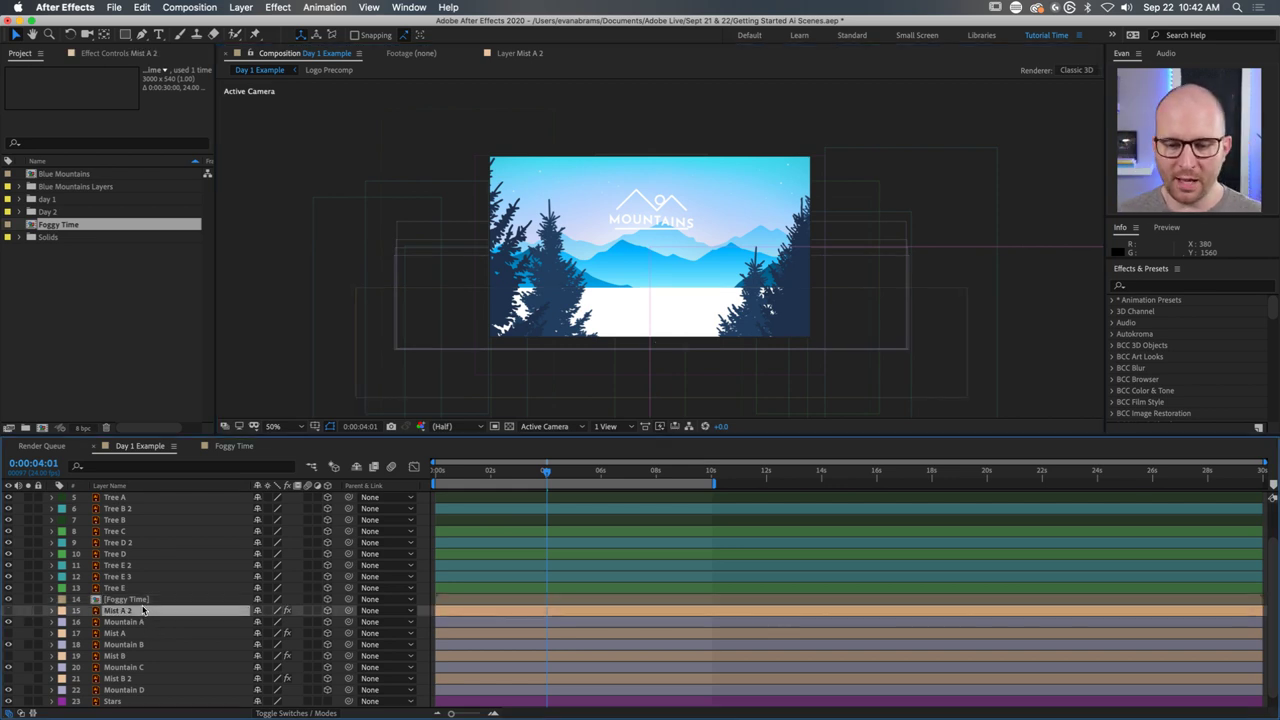
{"action": "key", "text": "p"}
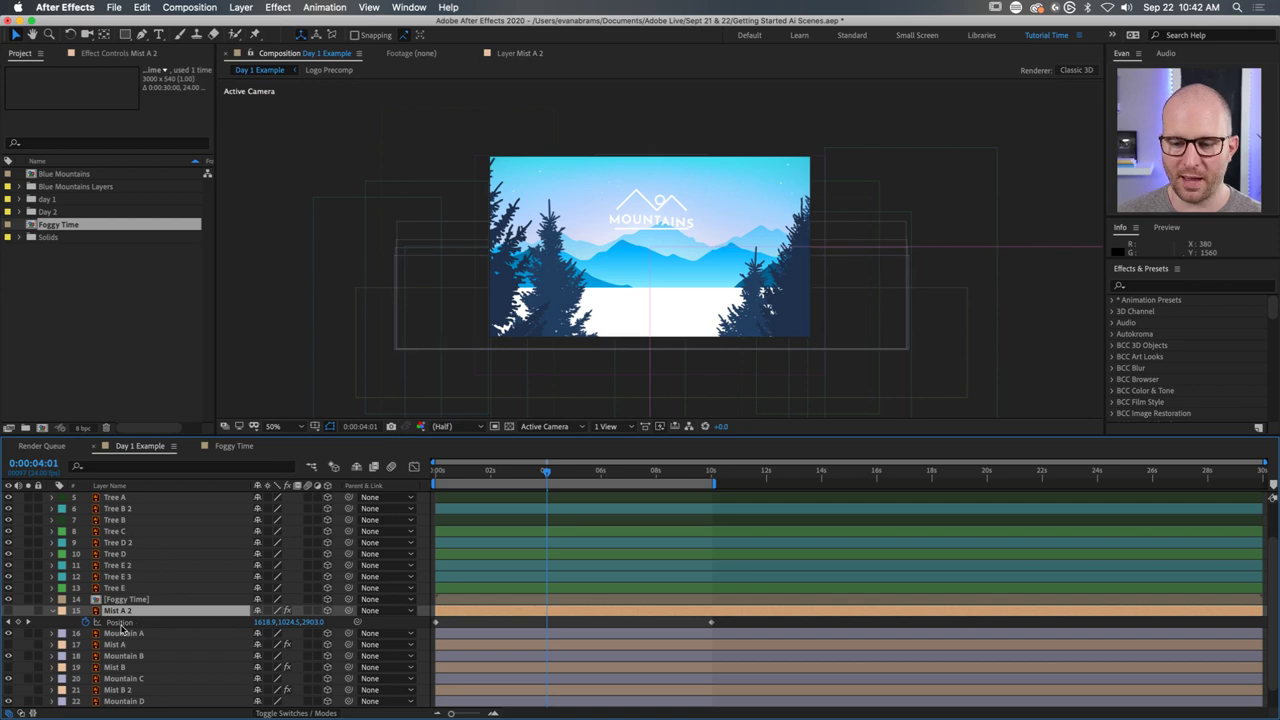
{"action": "left_click", "coordinate": [151, 603]}
{"action": "key", "text": "p"}
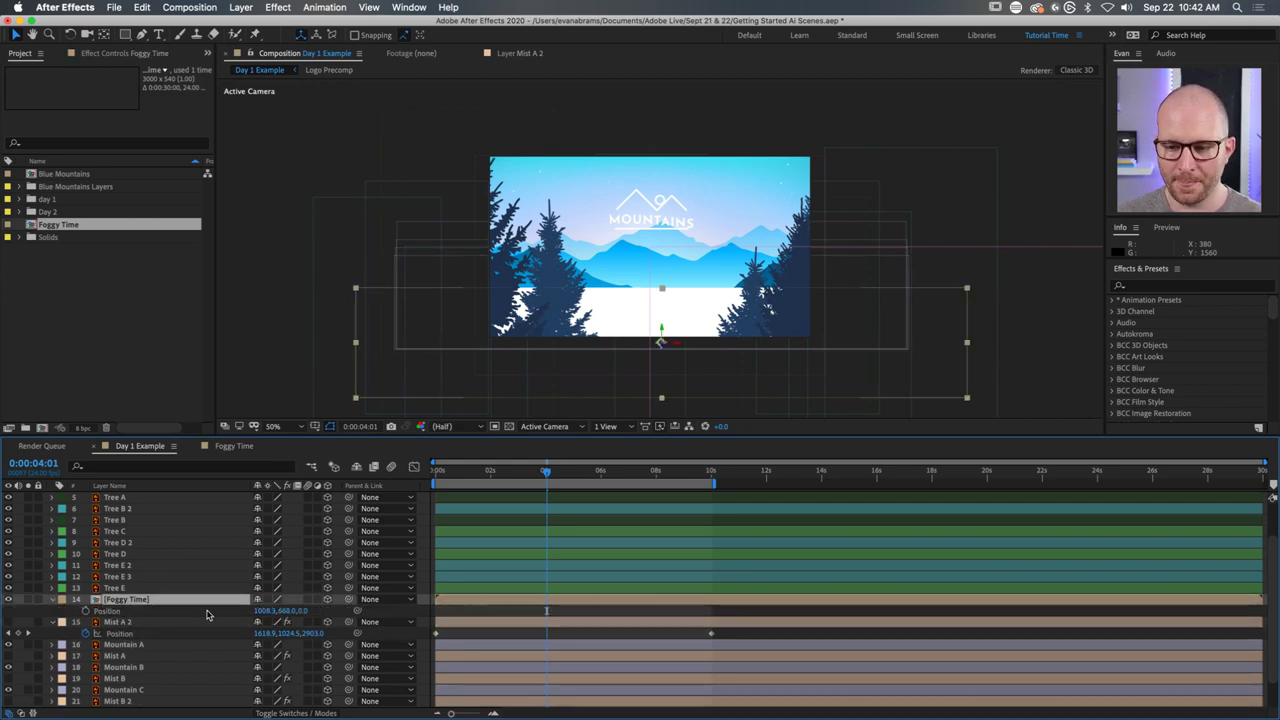
{"action": "left_click", "coordinate": [306, 611]}
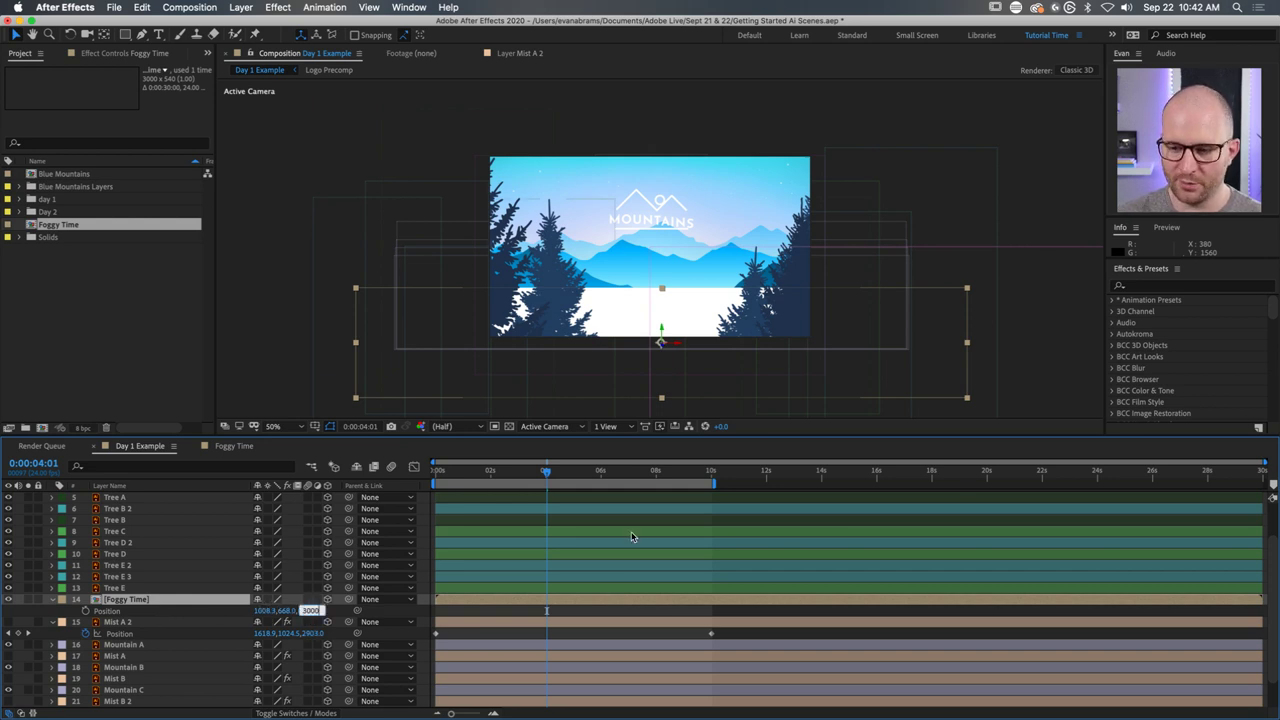
{"action": "key", "text": "Return"}
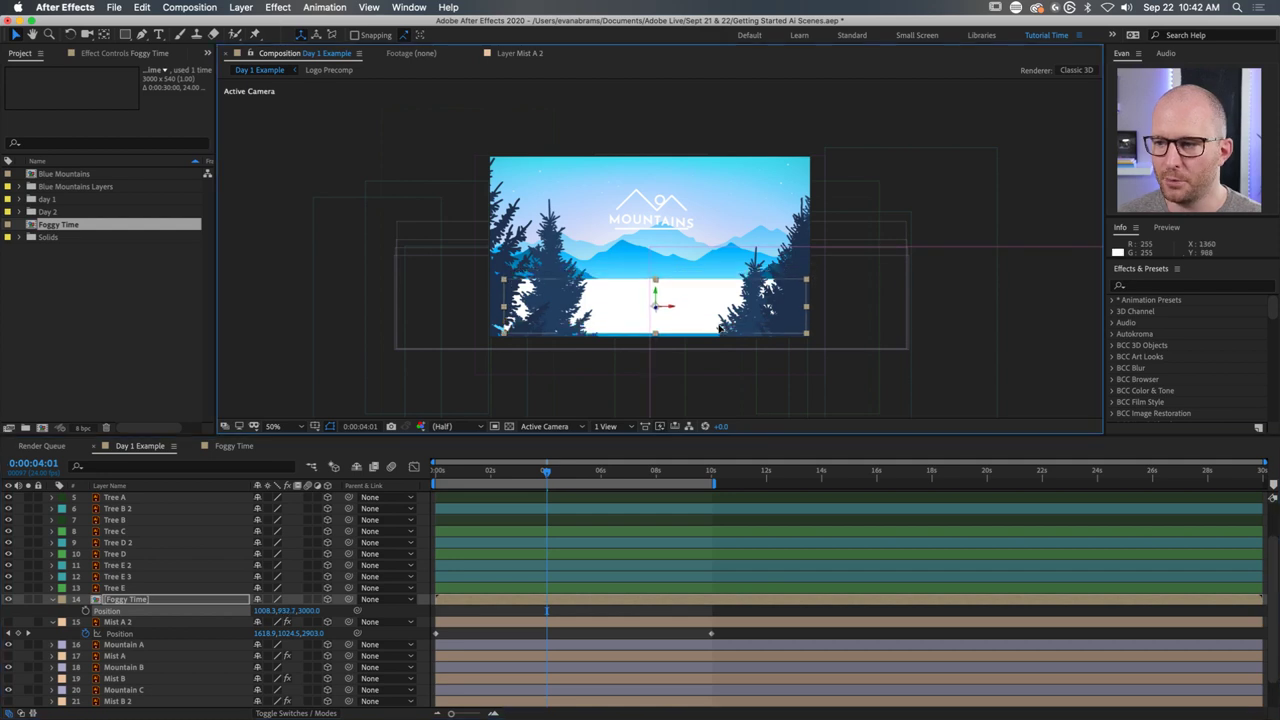
{"action": "mouse_move", "coordinate": [720, 328]}
{"action": "left_mouse_down"}
{"action": "mouse_move", "coordinate": [724, 340]}
{"action": "mouse_move", "coordinate": [732, 314]}
{"action": "left_mouse_up"}
{"action": "left_click", "coordinate": [167, 645]}
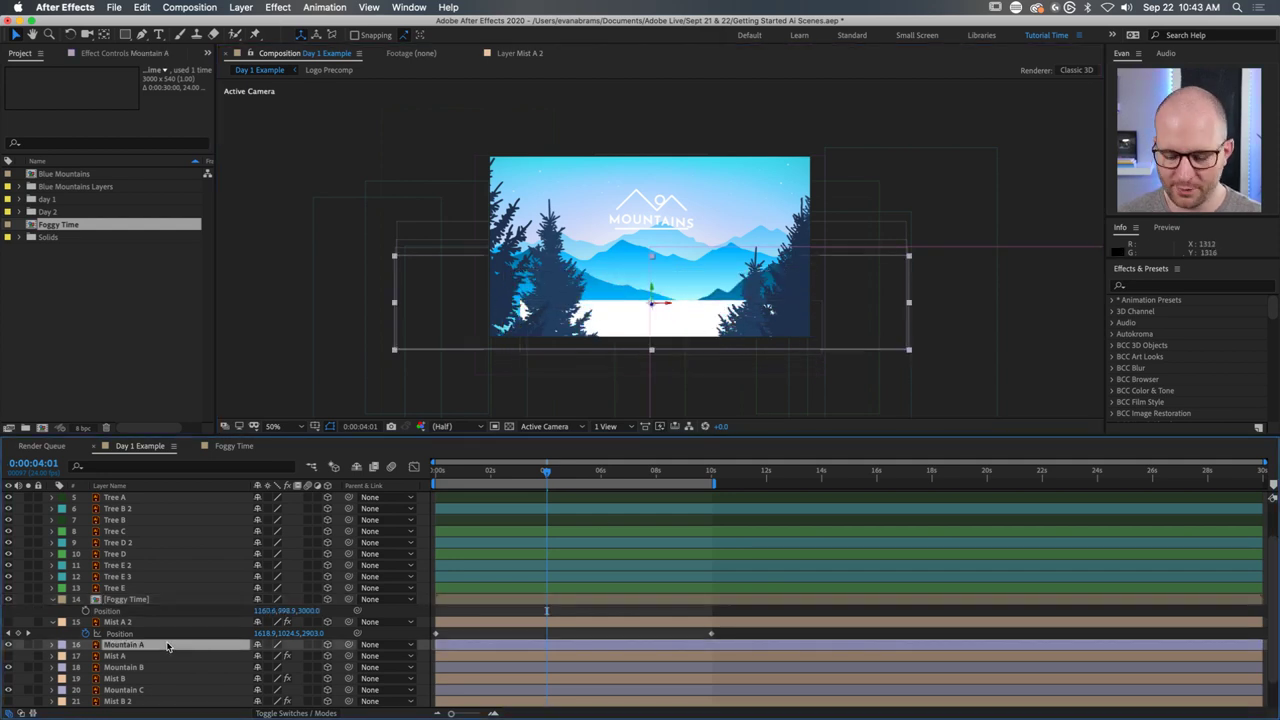
{"action": "key", "text": "p"}
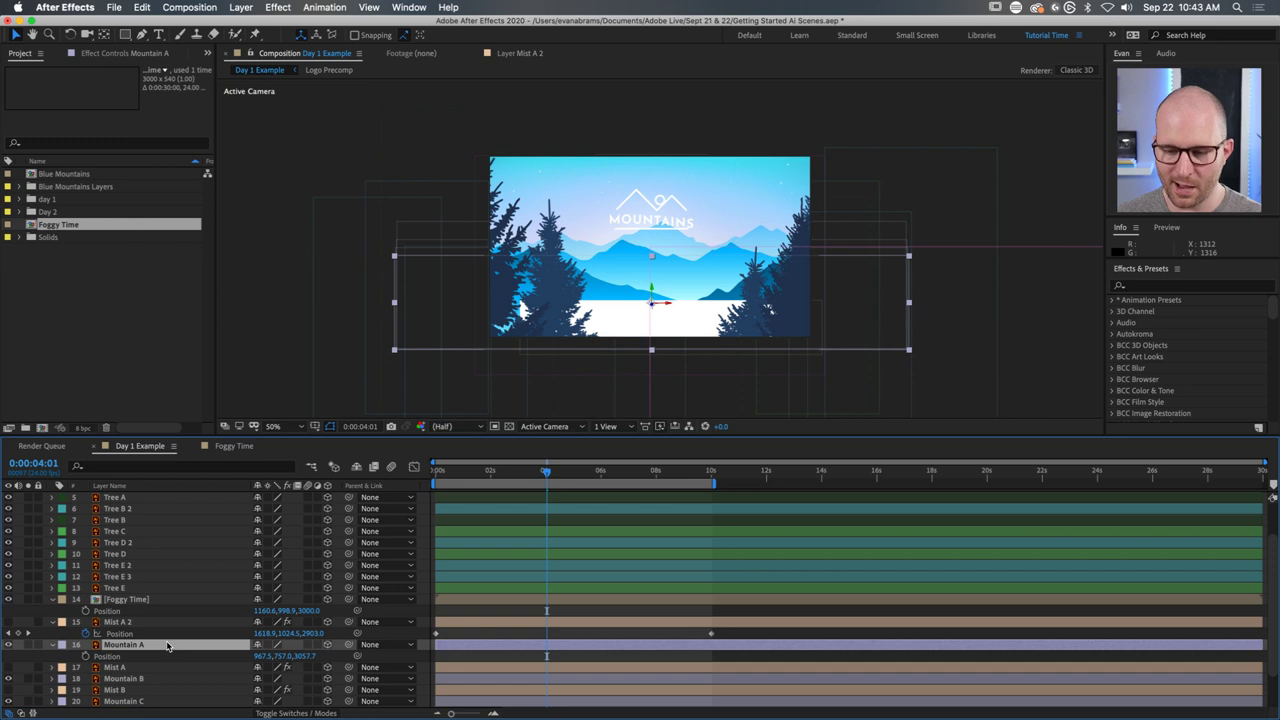
Push Foggy Time further back in Z, slide it left, widen it, then open the precomp.
{"action": "left_click", "coordinate": [306, 607]}
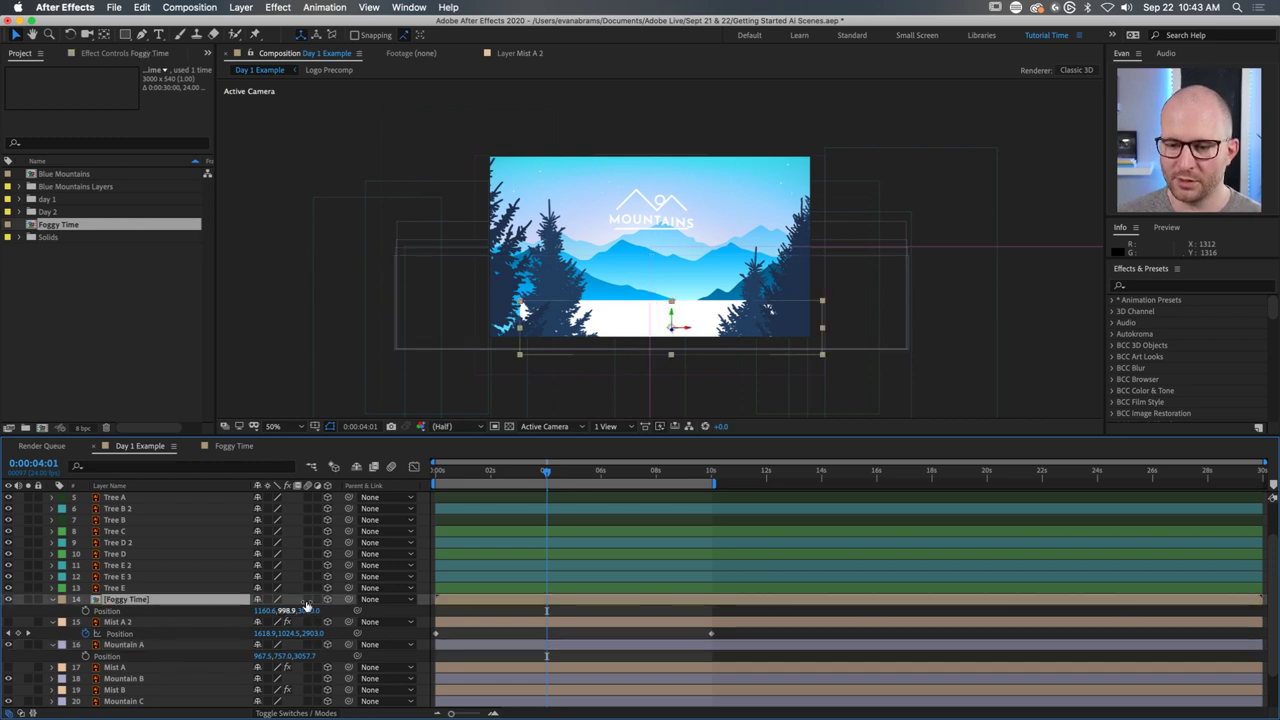
{"action": "left_click_drag", "start_coordinate": [306, 607], "coordinate": [110, 604]}
{"action": "left_click_drag", "start_coordinate": [706, 320], "coordinate": [680, 323]}
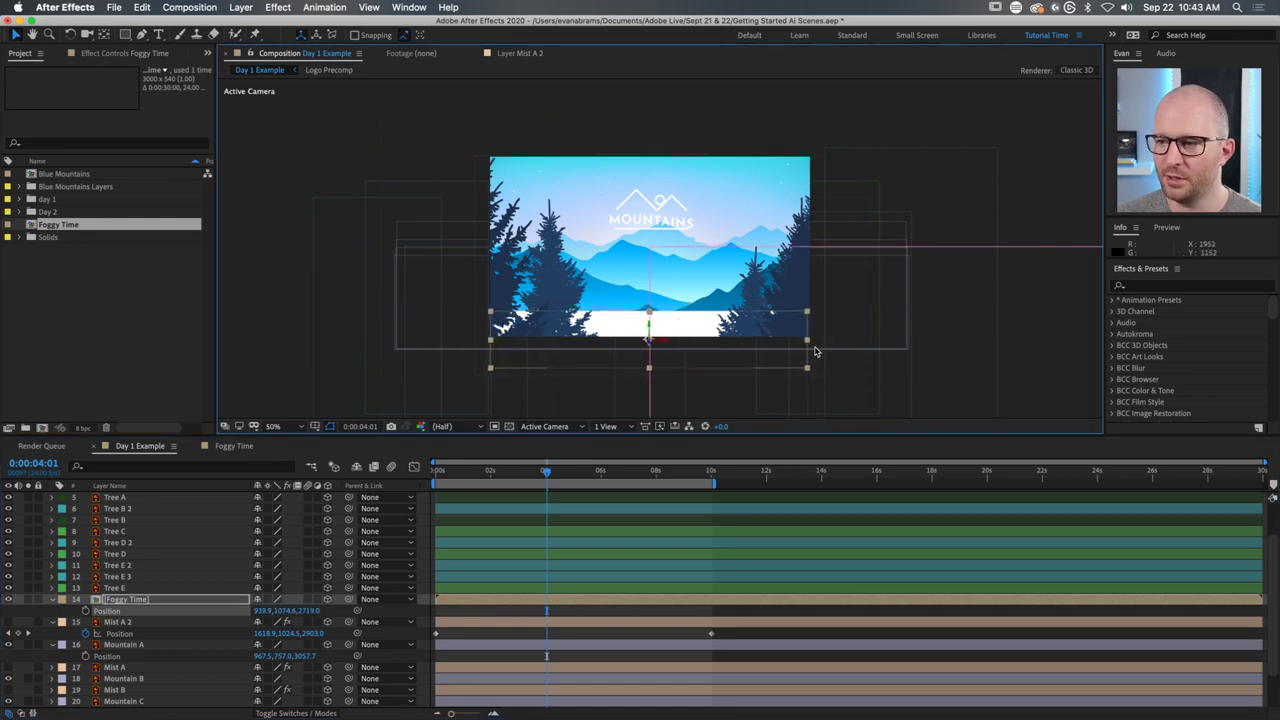
{"action": "left_click_drag", "start_coordinate": [808, 340], "coordinate": [822, 317]}
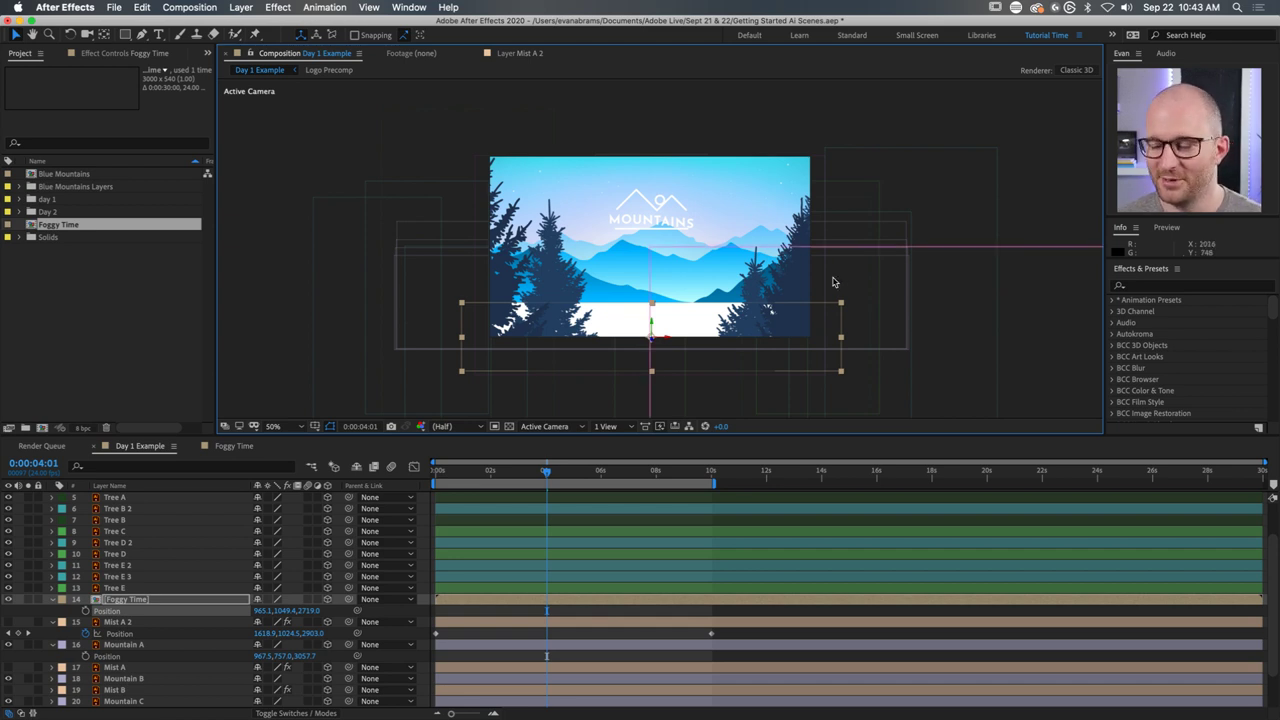
{"action": "double_click", "coordinate": [653, 601]}
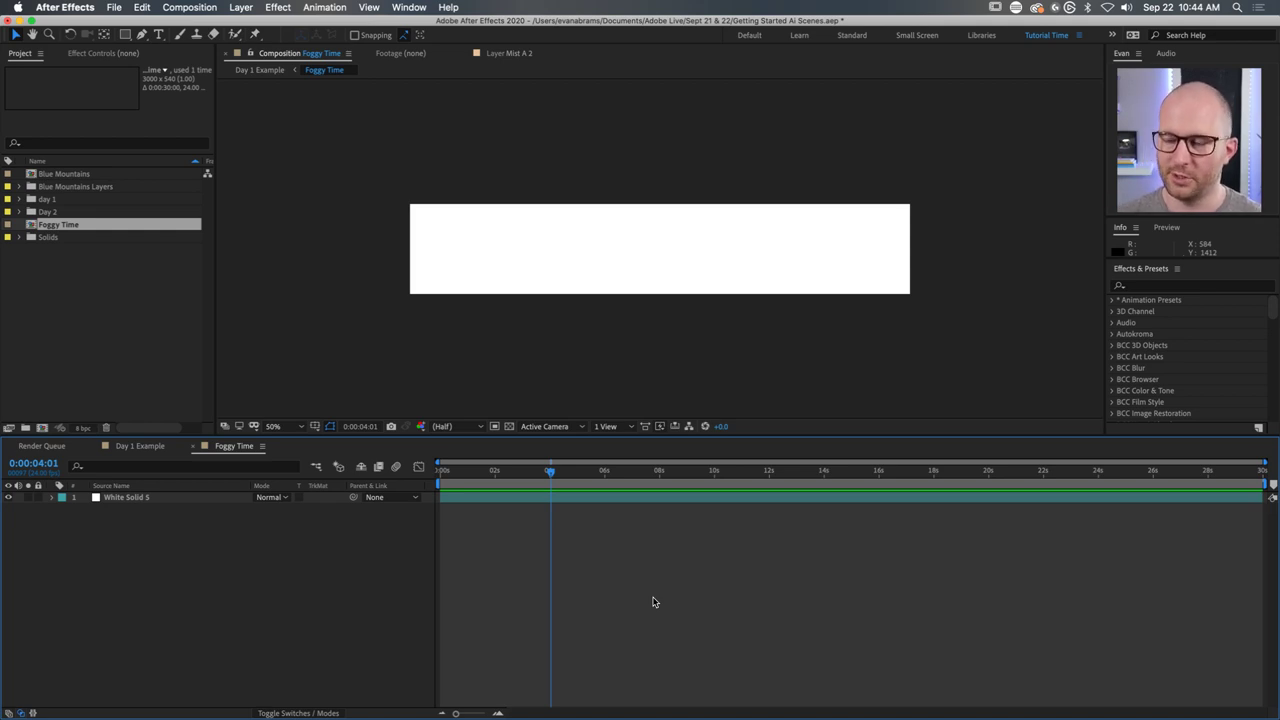
Select White Solid 5 in the Foggy Time timeline and focus the Effects & Presets search.
{"action": "left_click", "coordinate": [588, 497]}
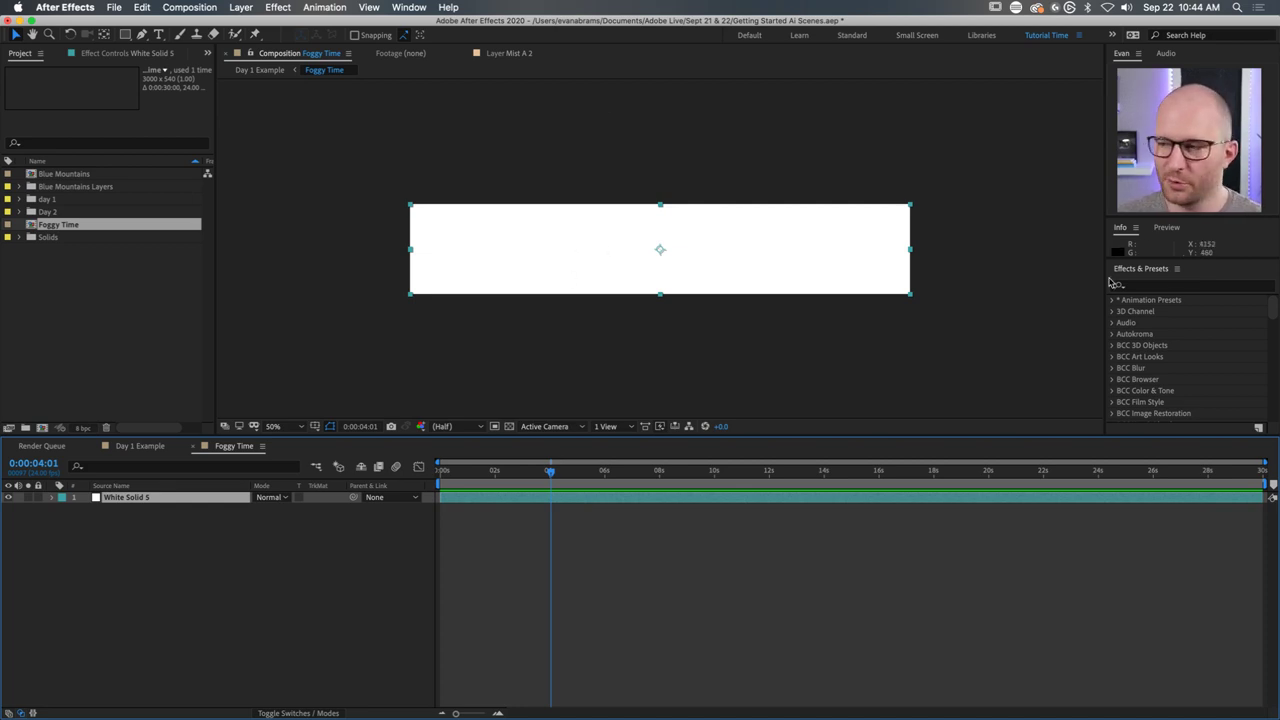
{"action": "left_click", "coordinate": [1187, 287]}
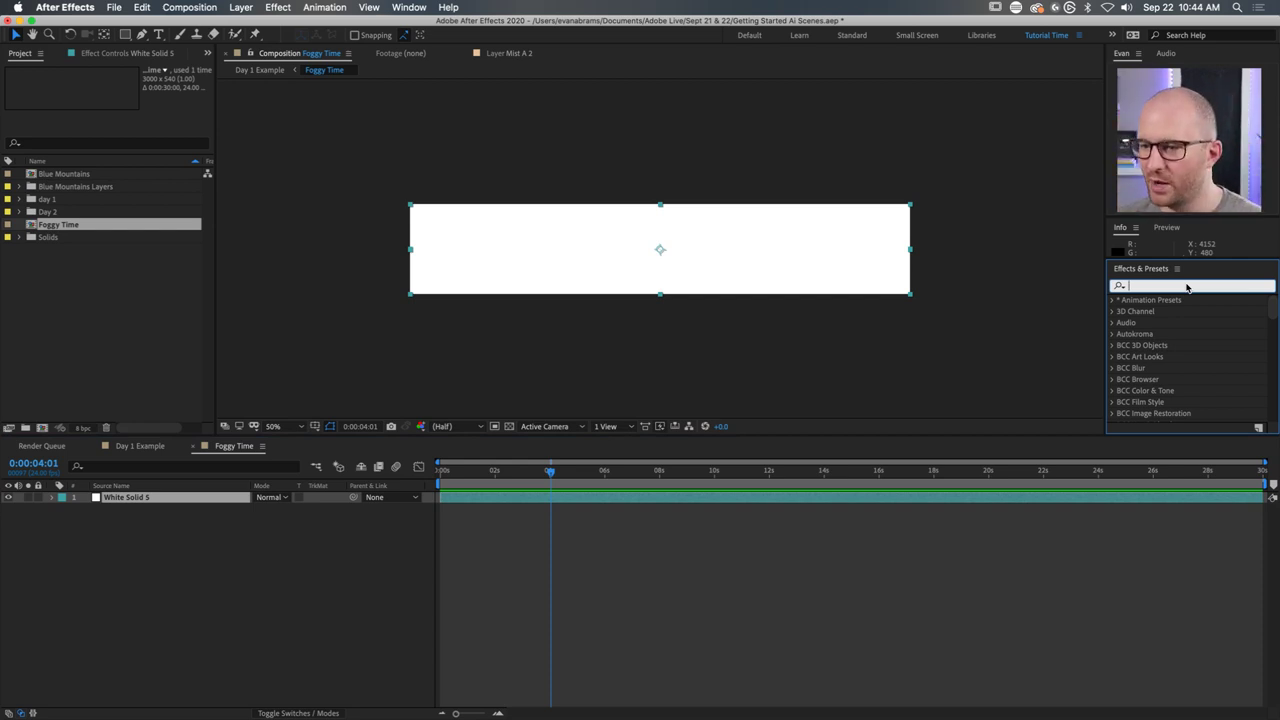
Search 'wave' and drag Wave Warp from Distort onto White Solid 5.
{"action": "type", "text": "wave"}
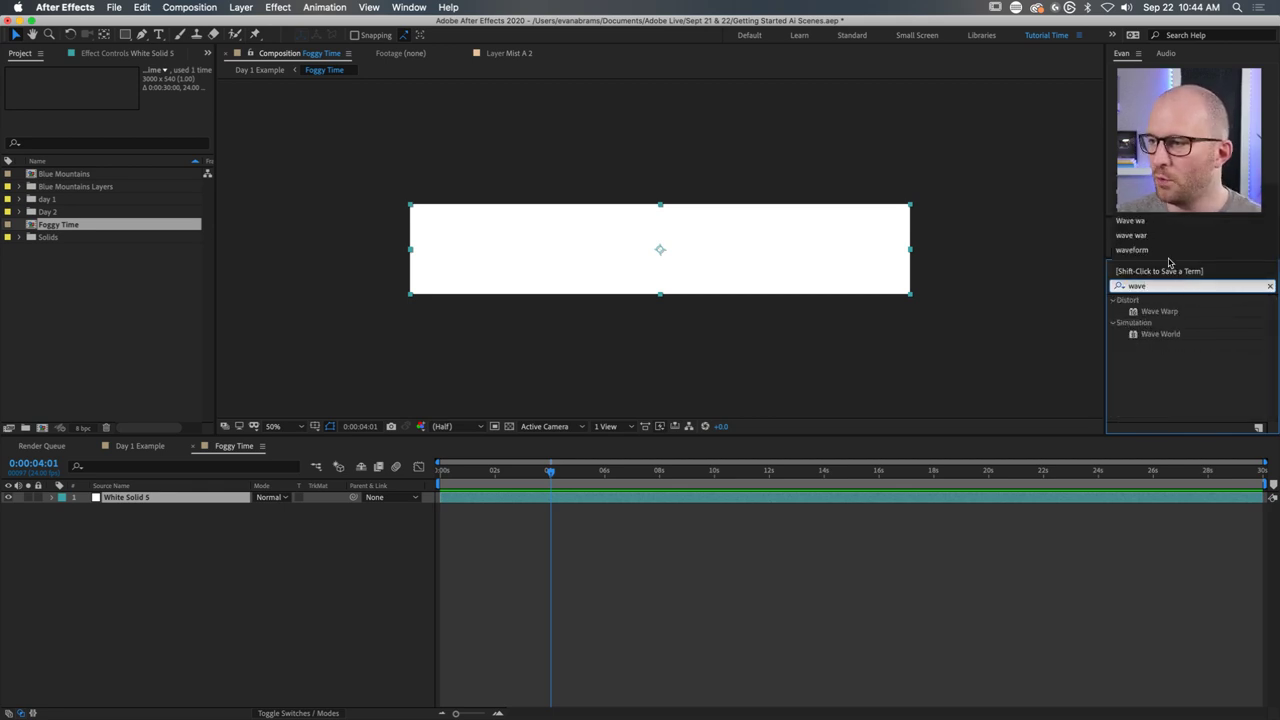
{"action": "left_click", "coordinate": [1160, 313]}
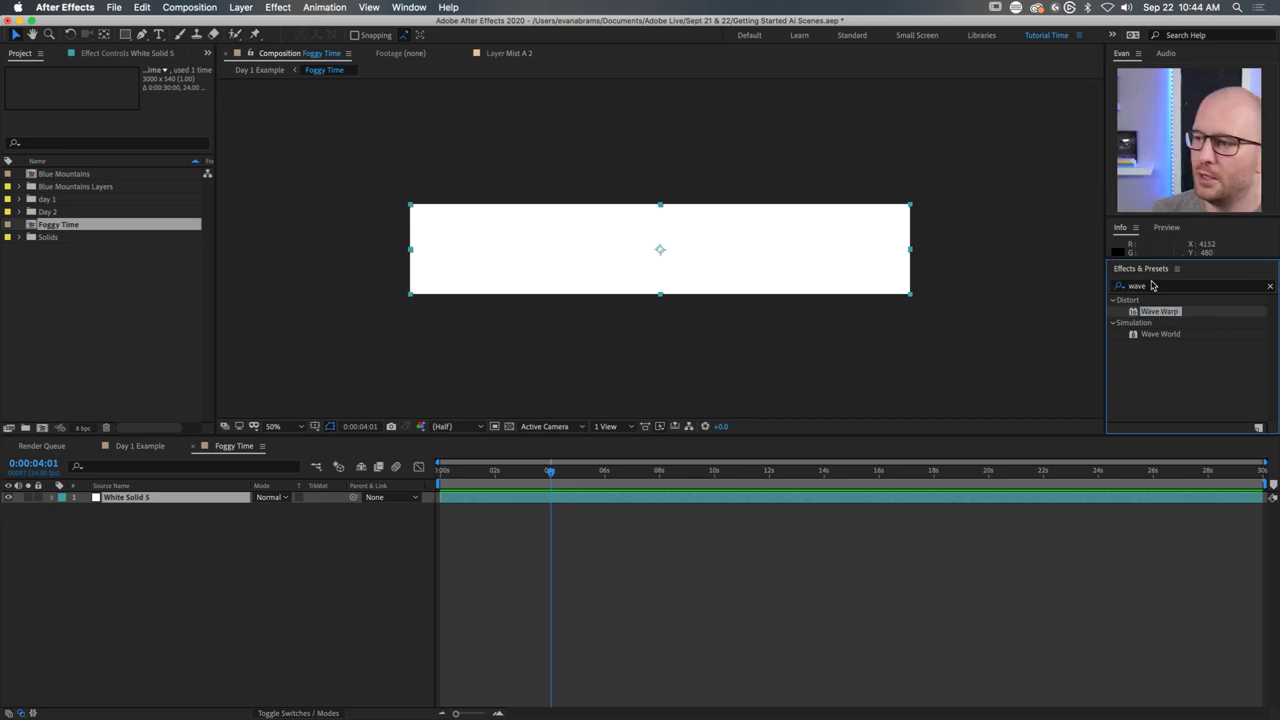
{"action": "left_click", "coordinate": [1158, 289]}
{"action": "key", "text": "BackSpace"}
{"action": "key", "text": "BackSpace"}
{"action": "key", "text": "BackSpace"}
{"action": "key", "text": "BackSpace"}
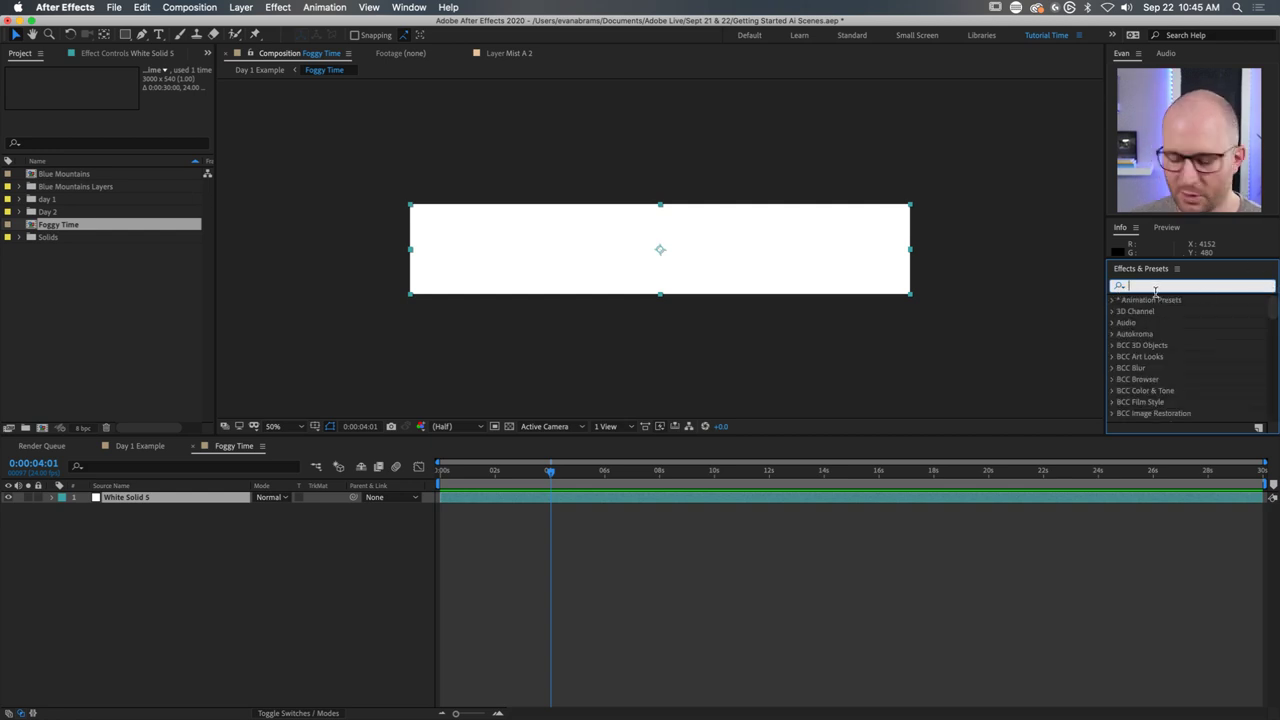
{"action": "type", "text": "wave"}
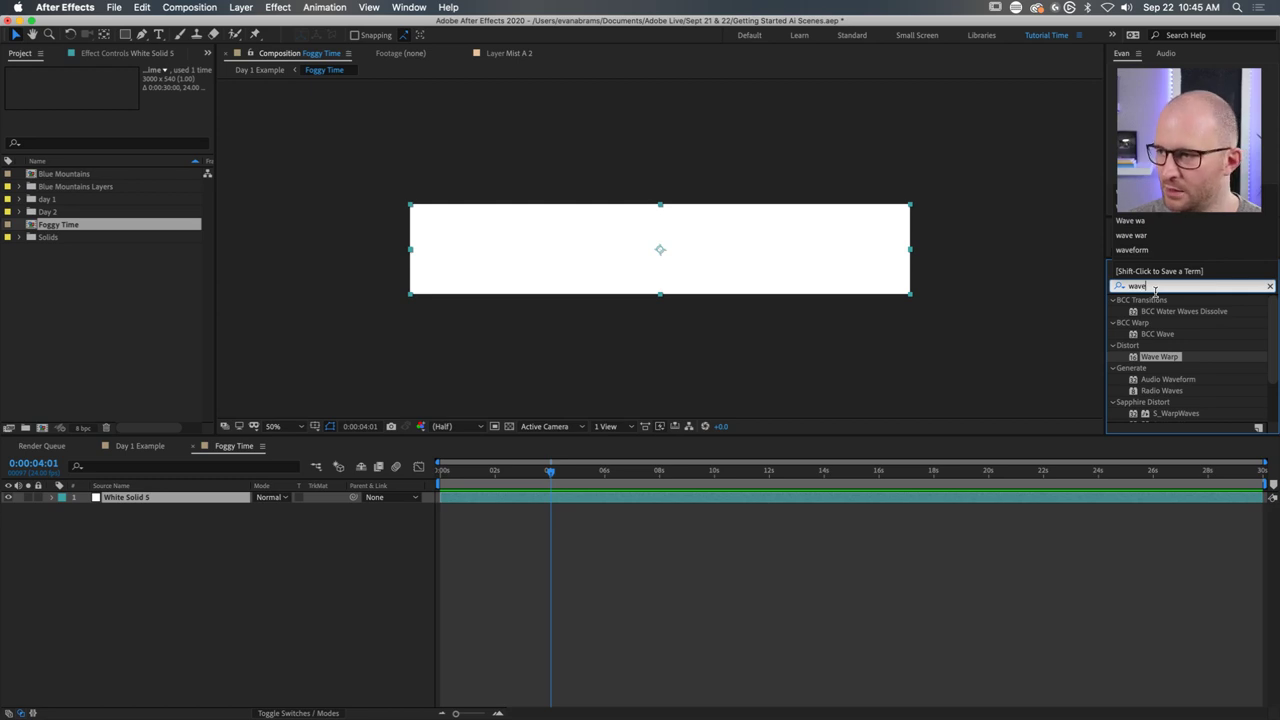
{"action": "left_click", "coordinate": [1121, 349]}
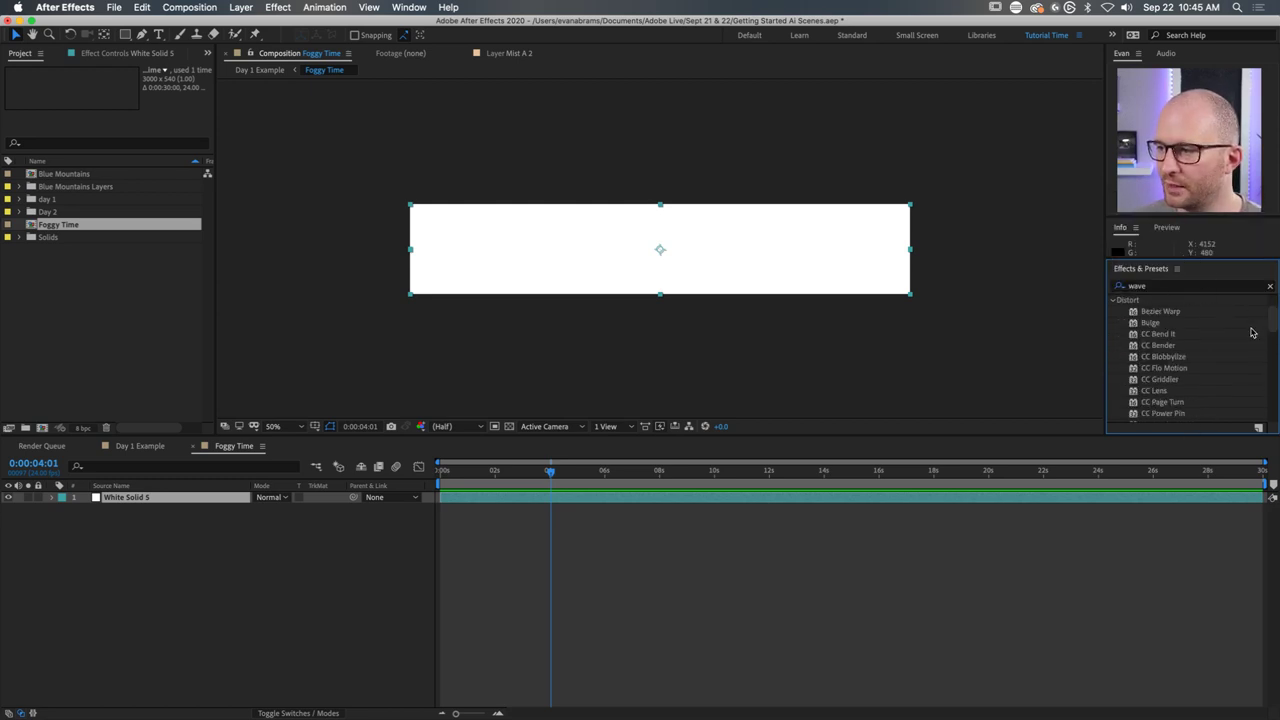
{"action": "left_click_drag", "start_coordinate": [1272, 318], "coordinate": [1268, 393]}
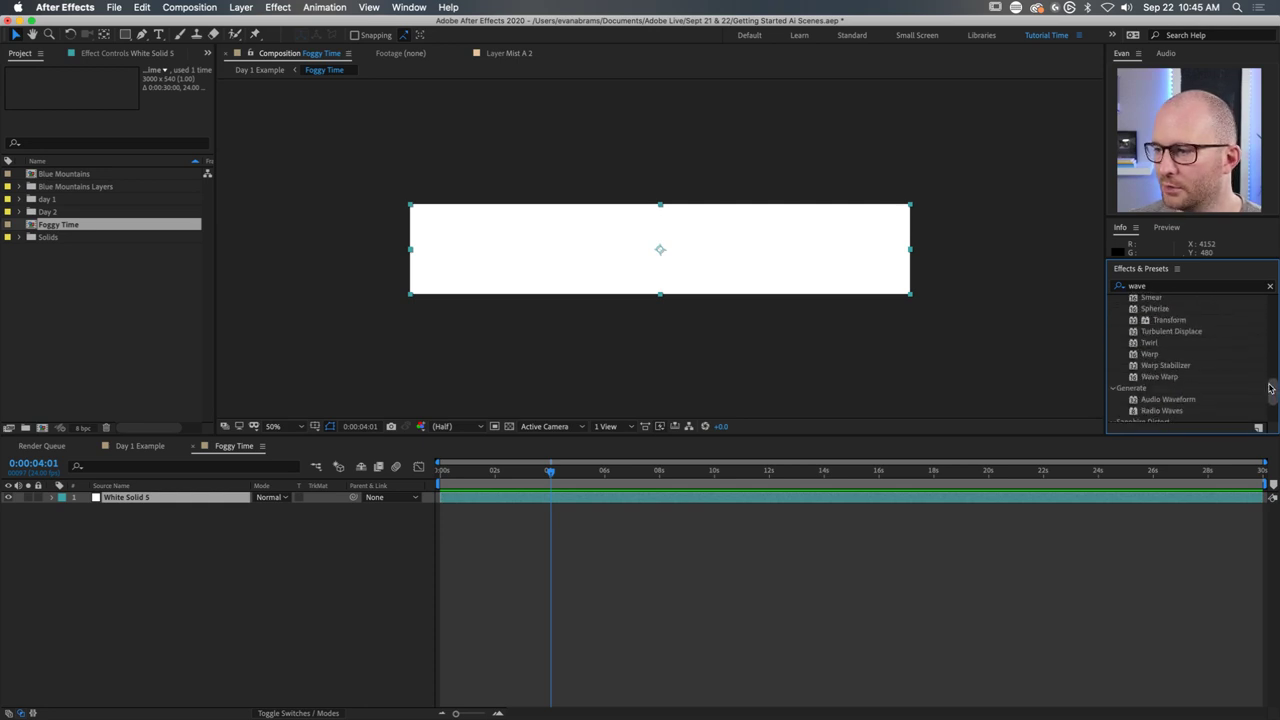
{"action": "left_click", "coordinate": [1177, 379]}
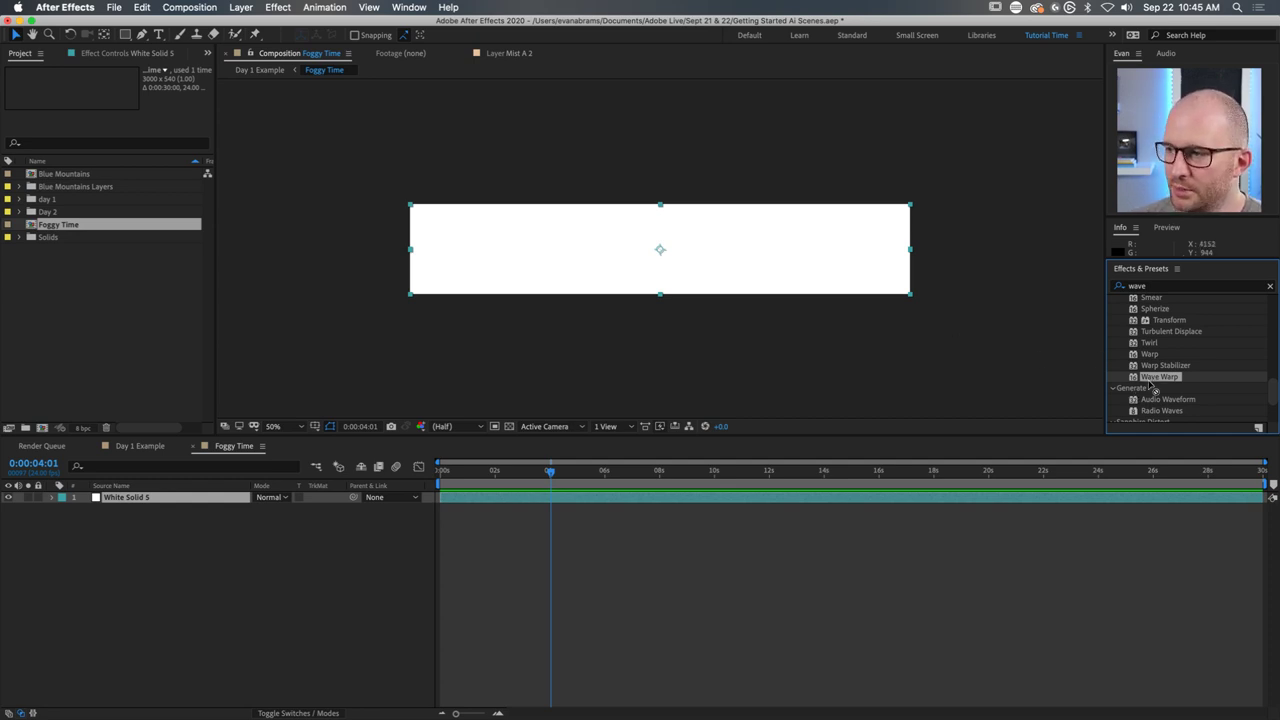
{"action": "left_click_drag", "start_coordinate": [1153, 386], "coordinate": [665, 271]}
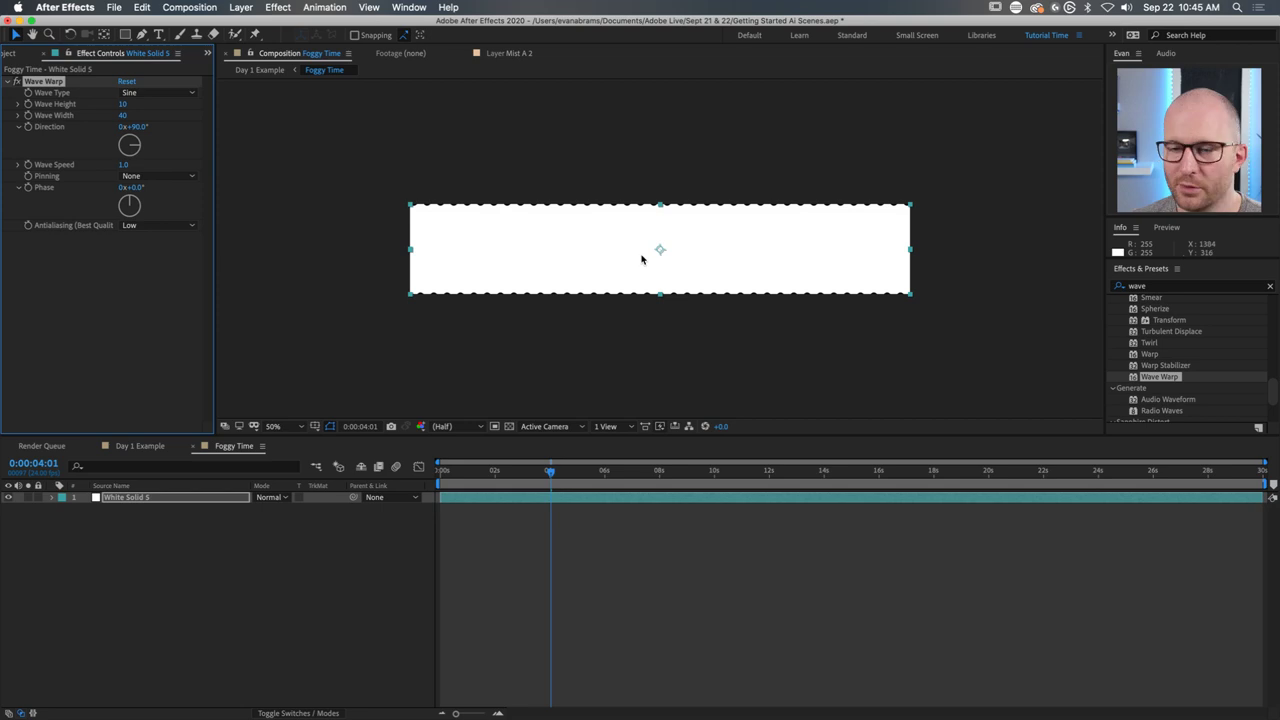
{"action": "key", "text": "slash"}
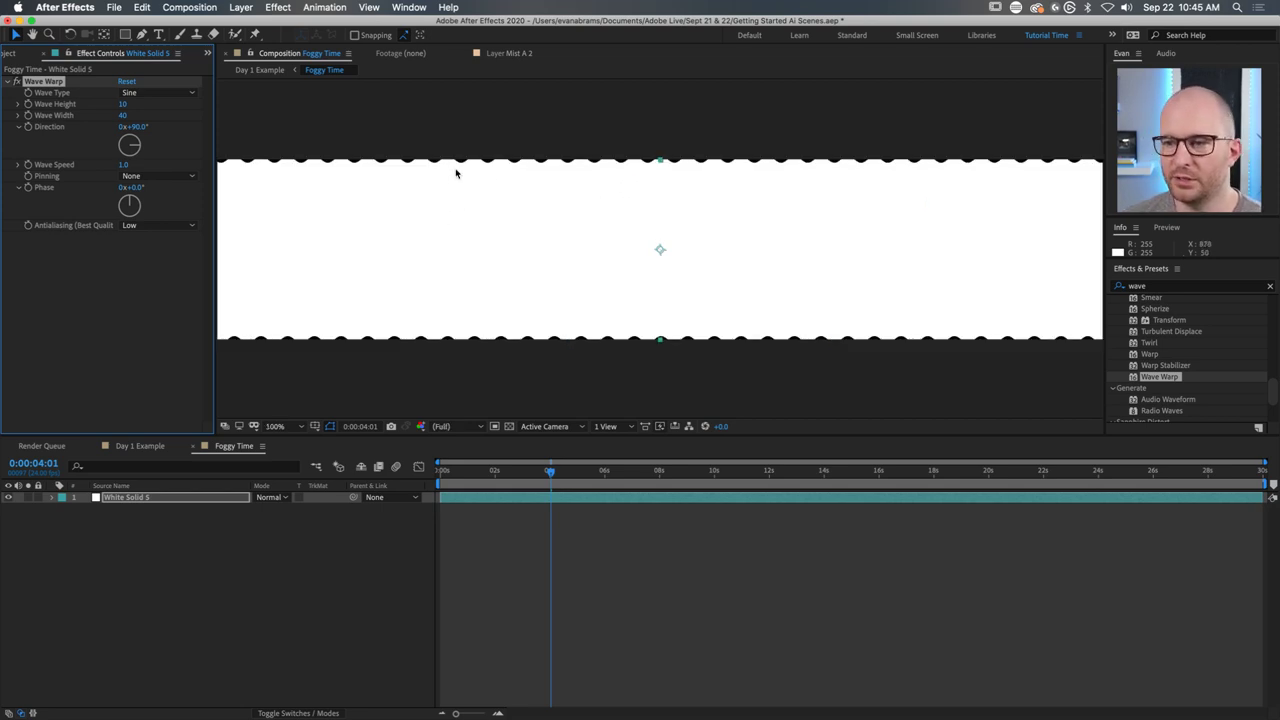
{"action": "key", "text": "comma"}
{"action": "left_click_drag", "start_coordinate": [490, 471], "coordinate": [420, 494]}
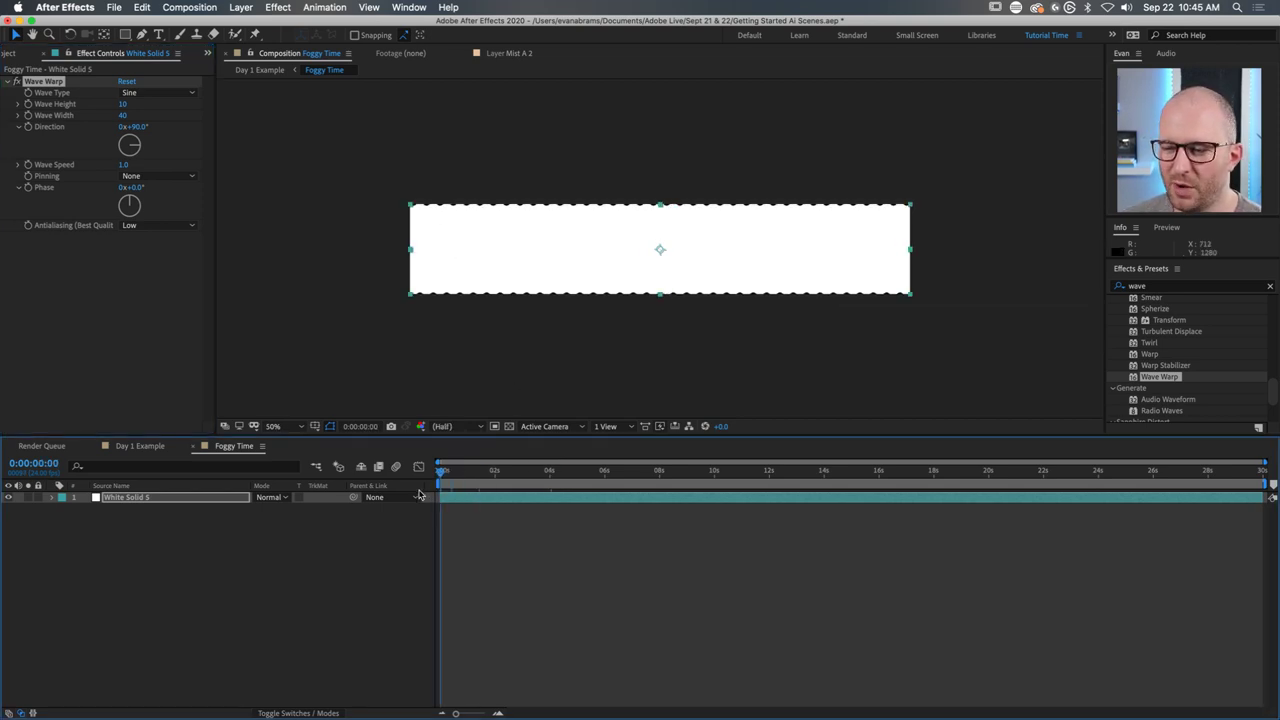
{"action": "key", "text": "space"}
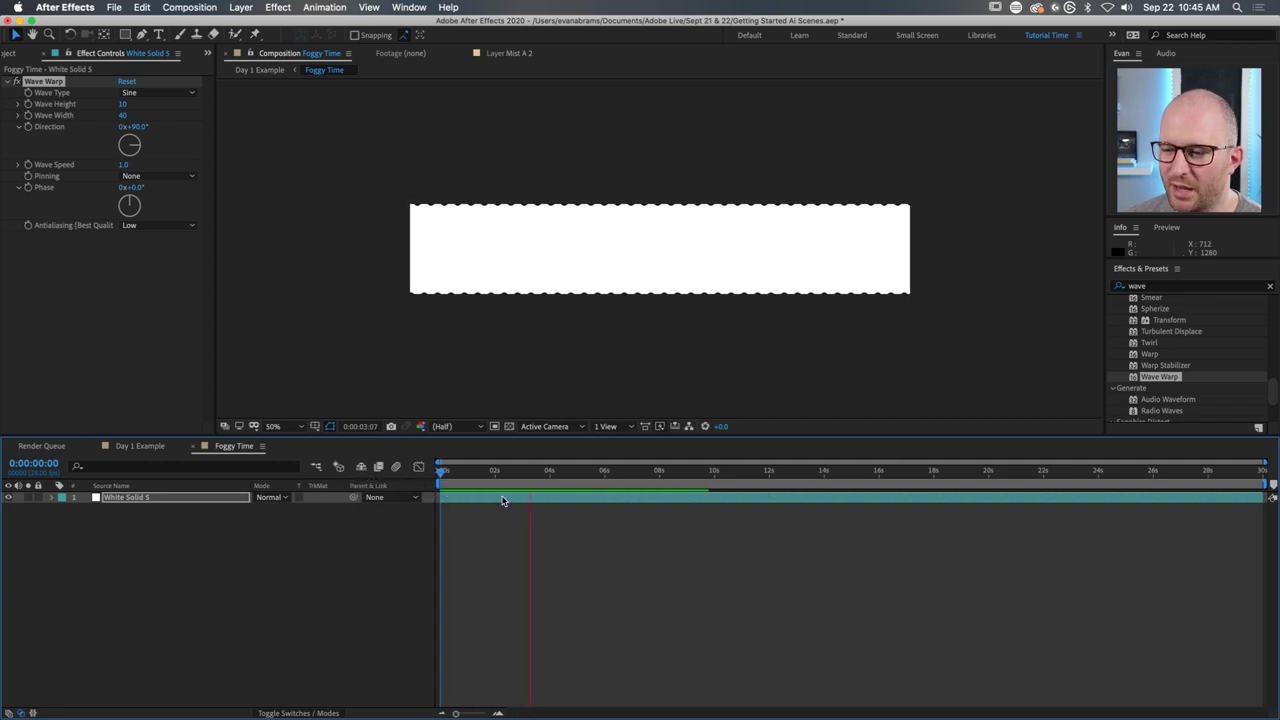
{"action": "left_click", "coordinate": [627, 252]}
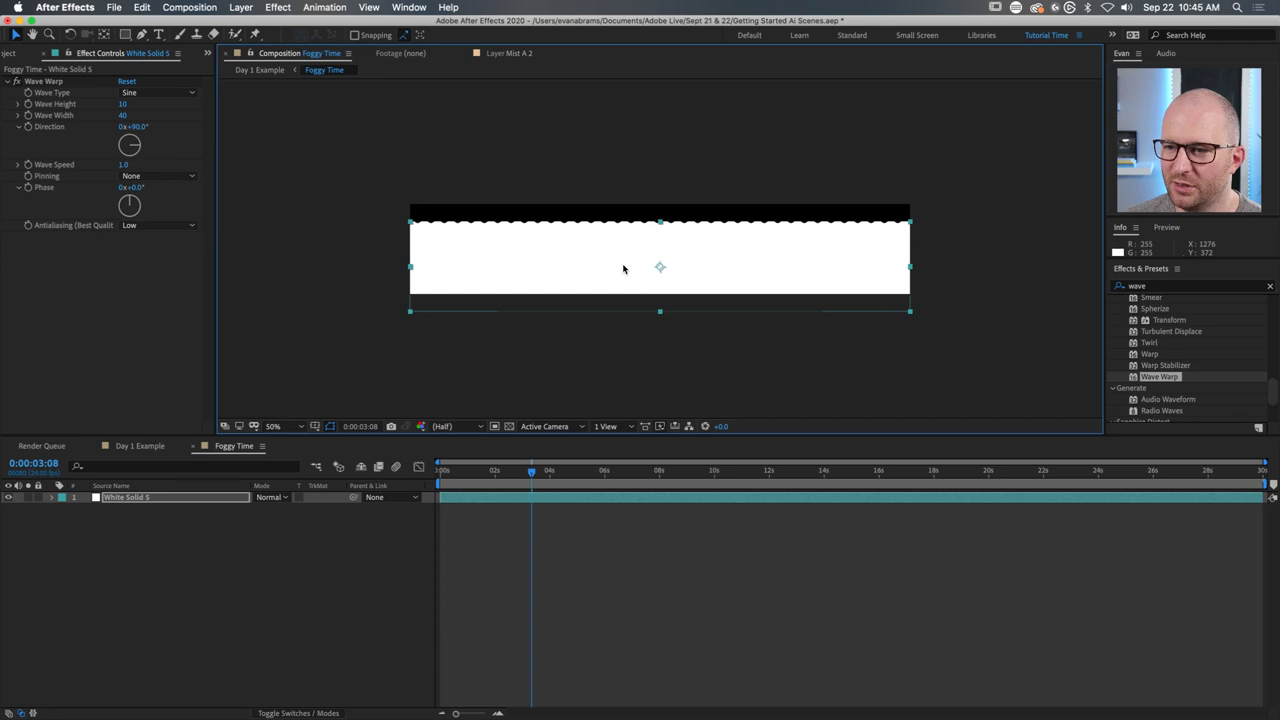
{"action": "key", "text": "super+z"}
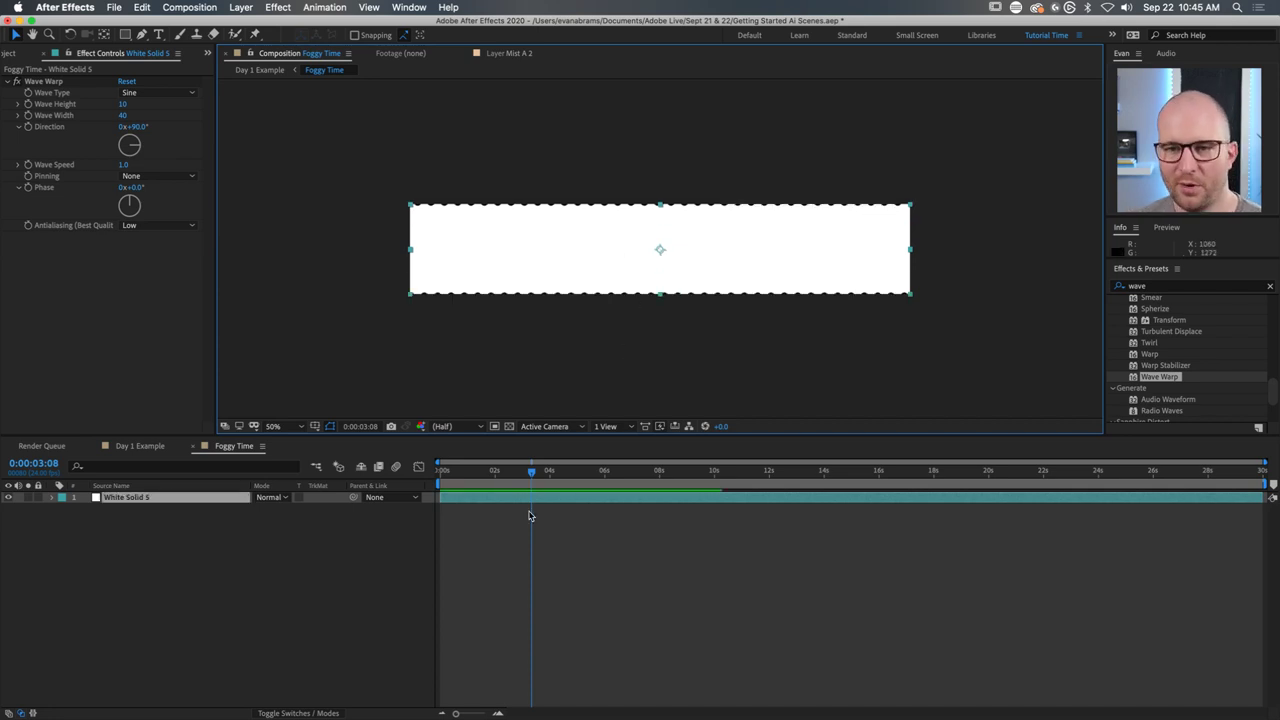
{"action": "left_click", "coordinate": [57, 81]}
{"action": "left_click", "coordinate": [595, 548]}
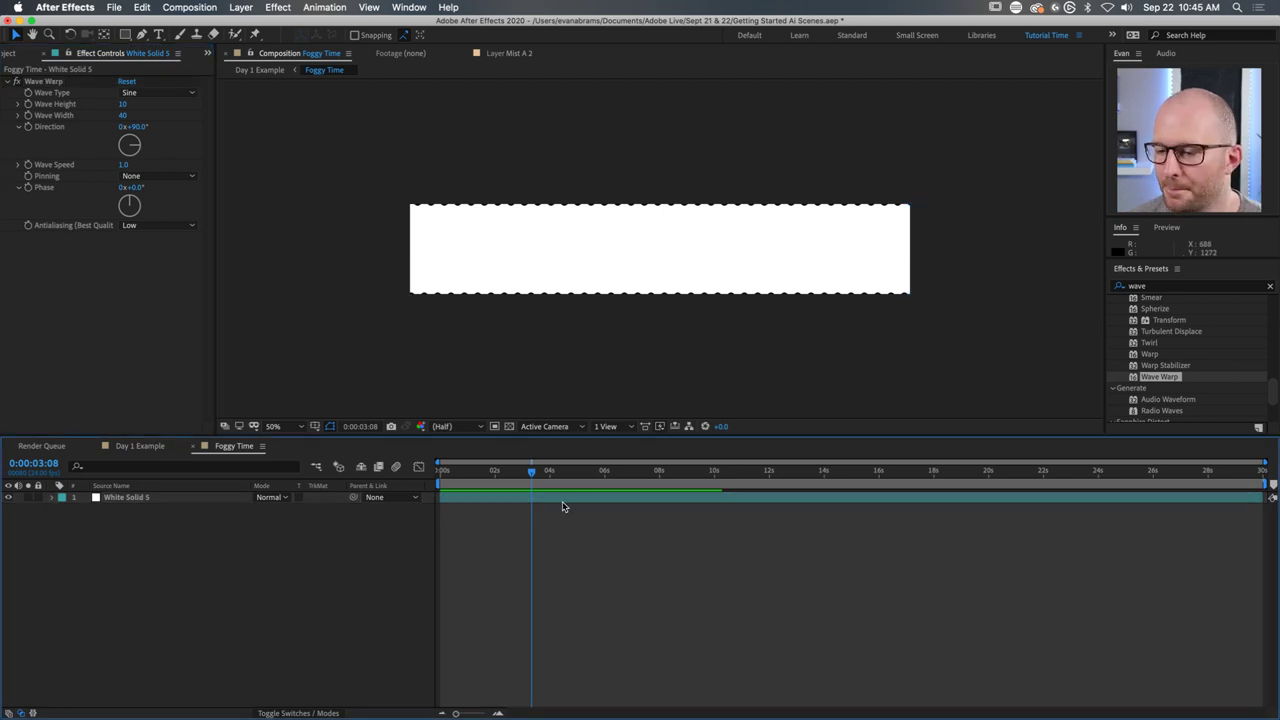
{"action": "left_click", "coordinate": [561, 500]}
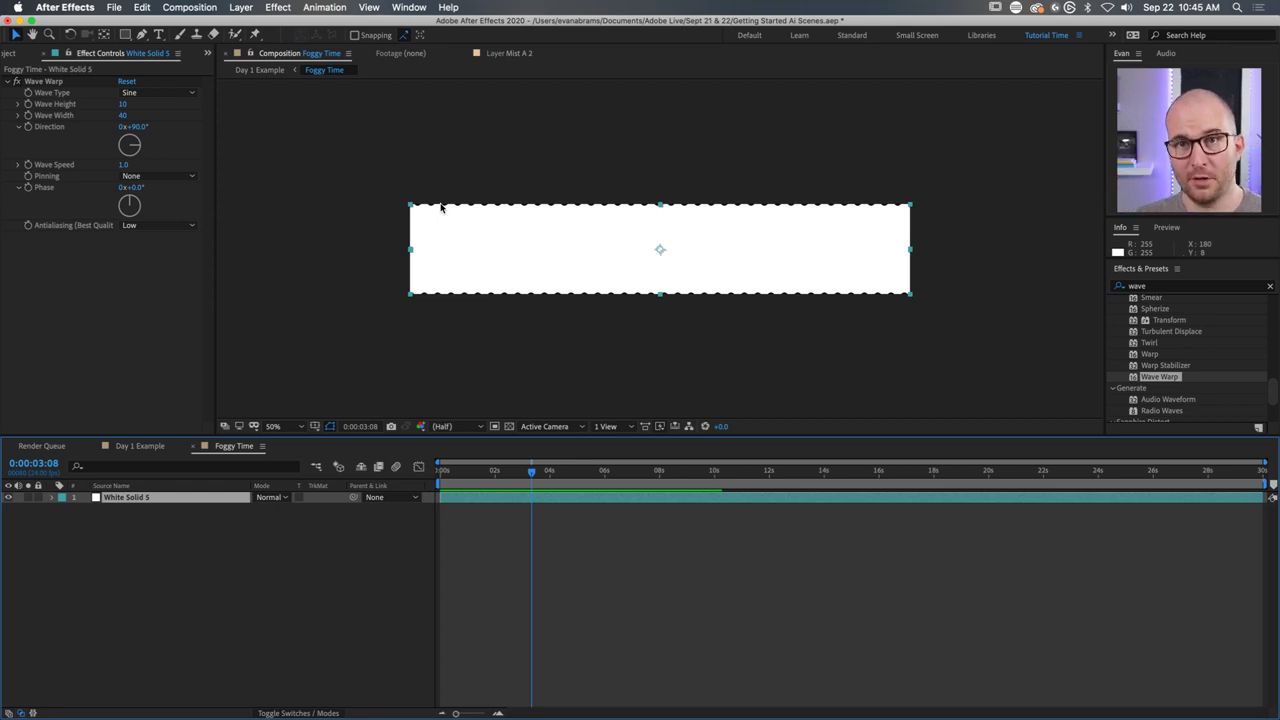
{"action": "key", "text": "shift+Down"}
{"action": "key", "text": "shift+Down"}
{"action": "key", "text": "shift+Down"}
{"action": "key", "text": "shift+Down"}
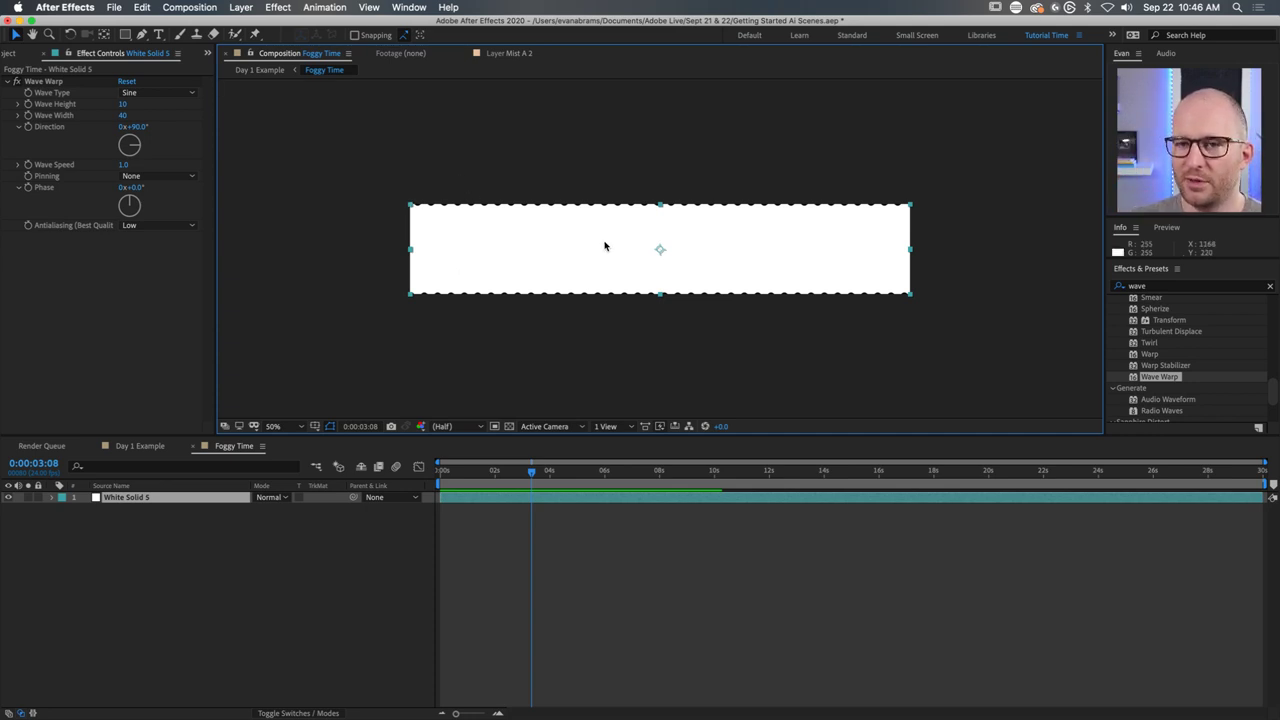
{"action": "left_click", "coordinate": [451, 497]}
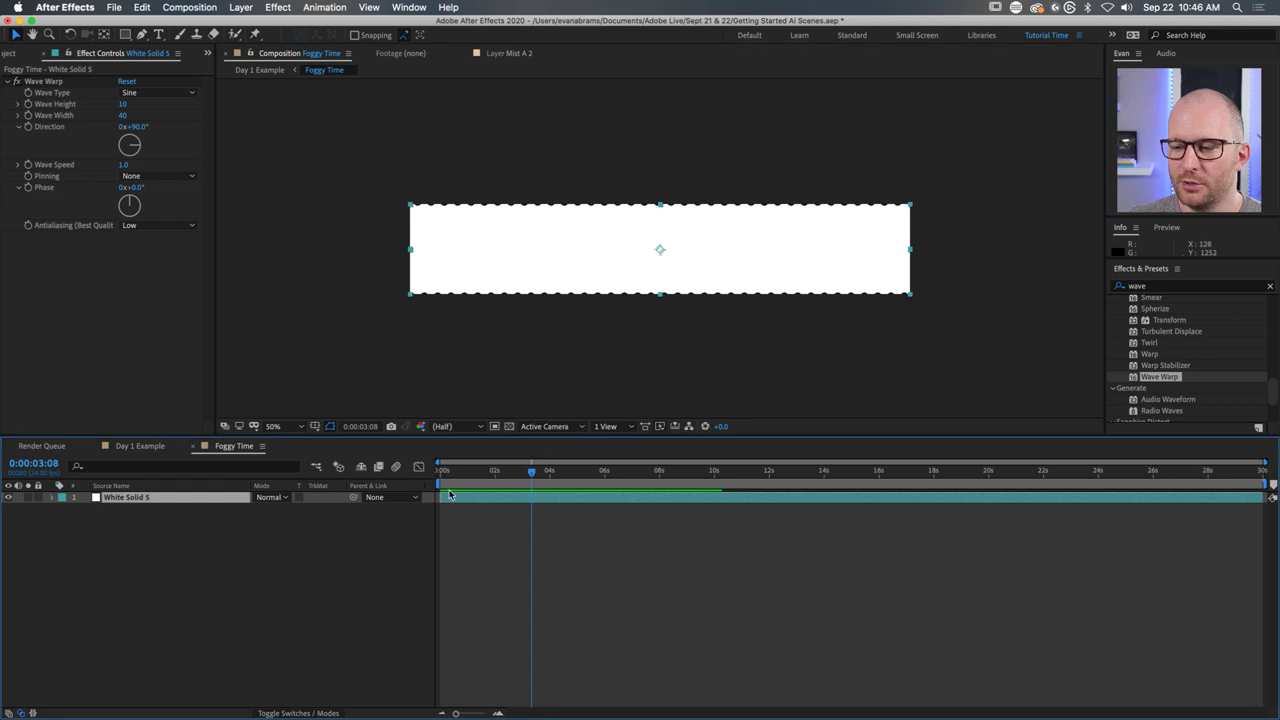
Draw a rectangle mask across the solid, pull its top and bottom edges inward, then preview.
{"action": "left_click", "coordinate": [126, 35]}
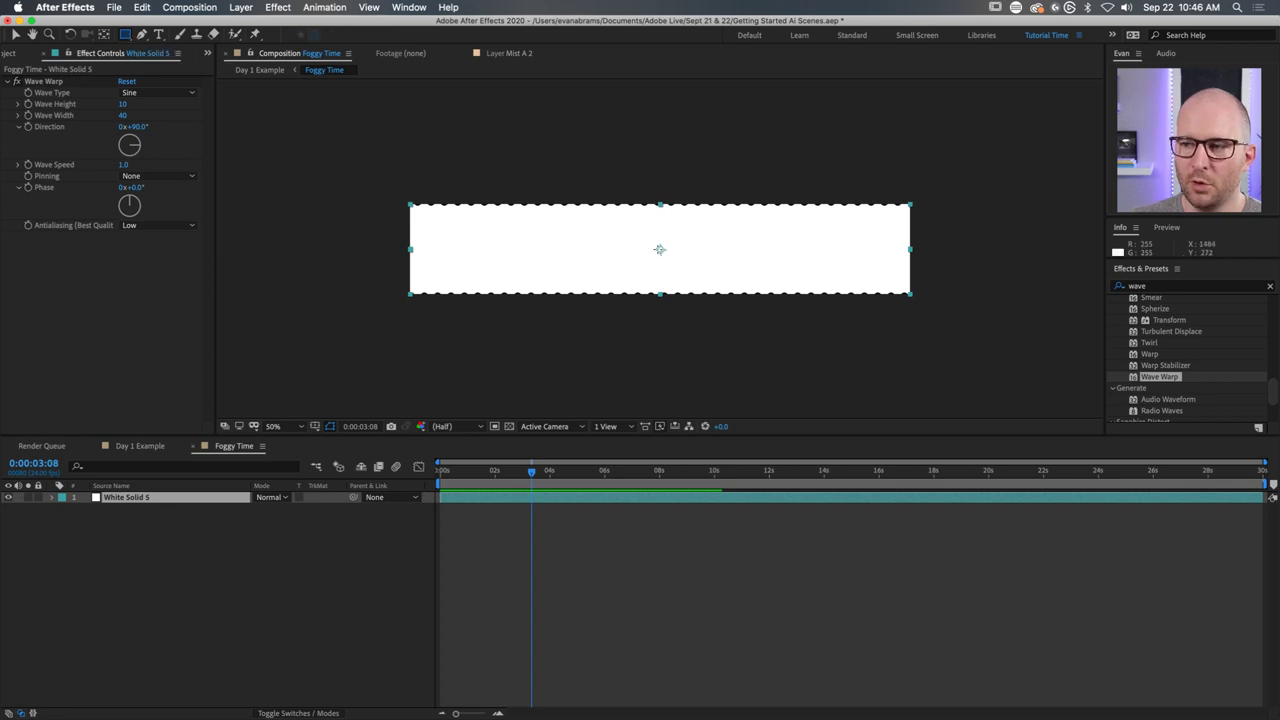
{"action": "left_click_drag", "start_coordinate": [368, 215], "coordinate": [951, 280]}
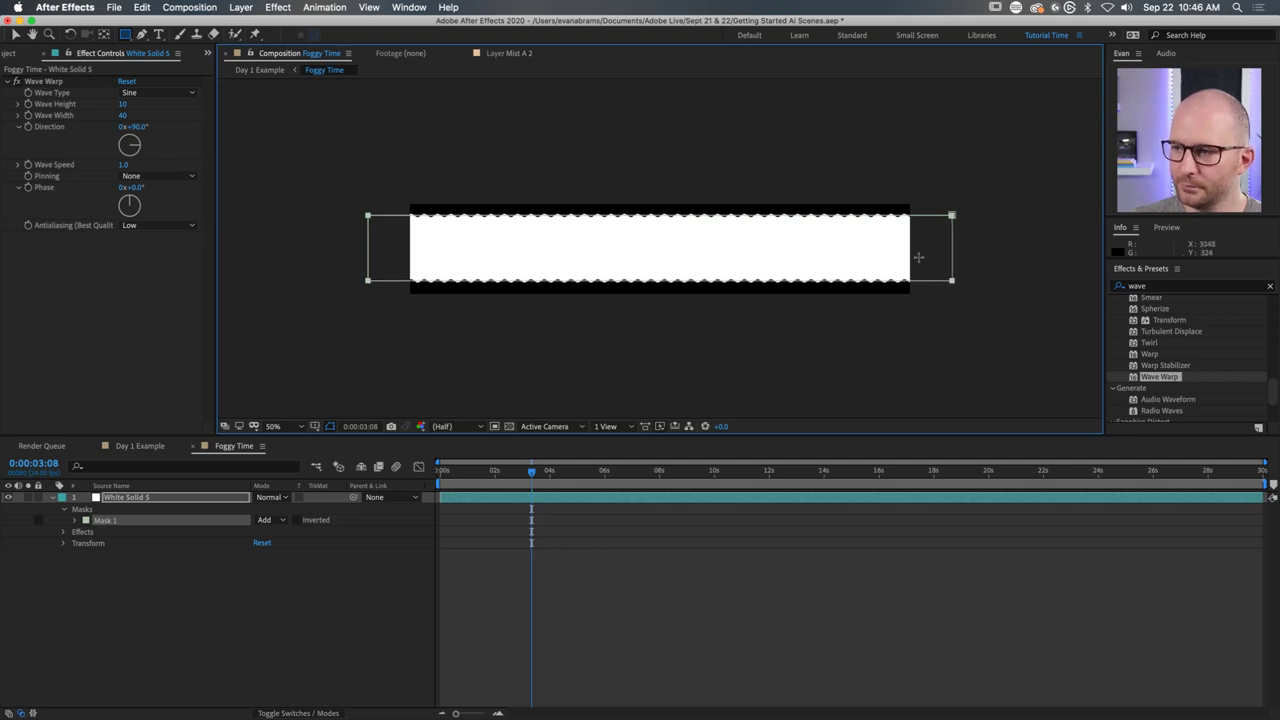
{"action": "key", "text": "v"}
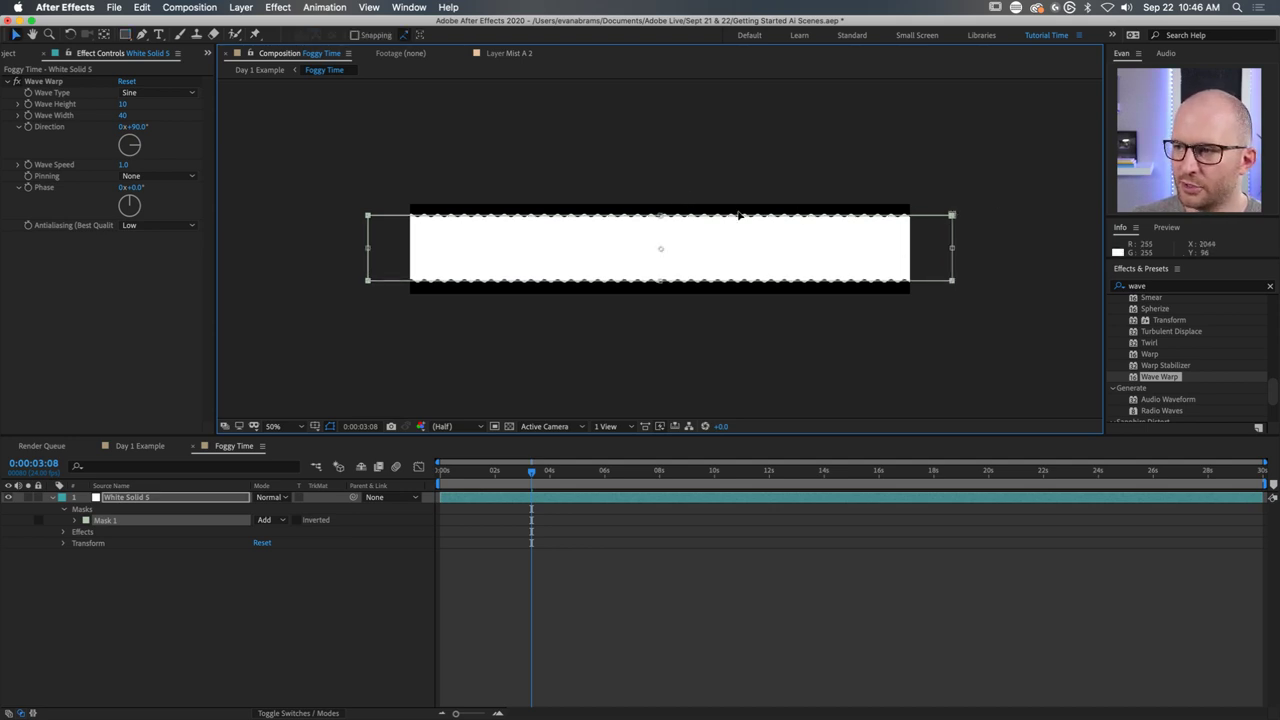
{"action": "left_click_drag", "start_coordinate": [661, 218], "coordinate": [662, 222]}
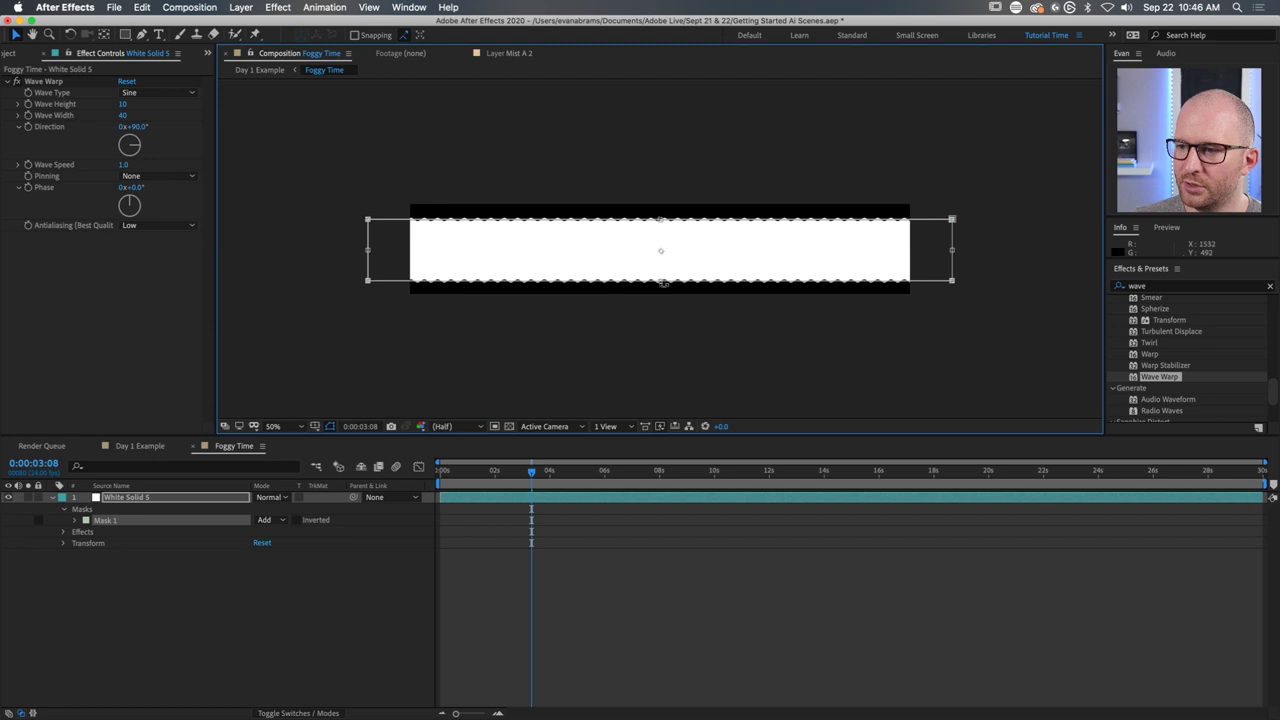
{"action": "left_click_drag", "start_coordinate": [660, 281], "coordinate": [659, 272]}
{"action": "left_click", "coordinate": [672, 380]}
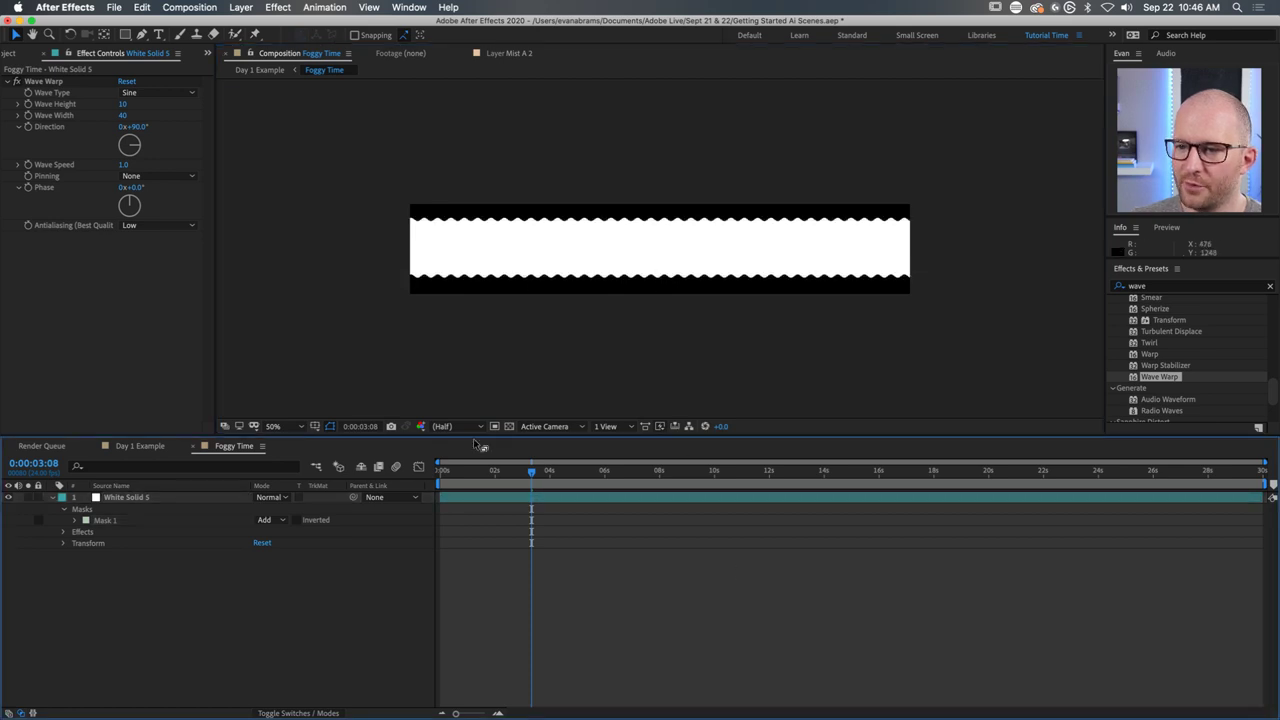
{"action": "left_click_drag", "start_coordinate": [490, 474], "coordinate": [443, 482]}
{"action": "key", "text": "space"}
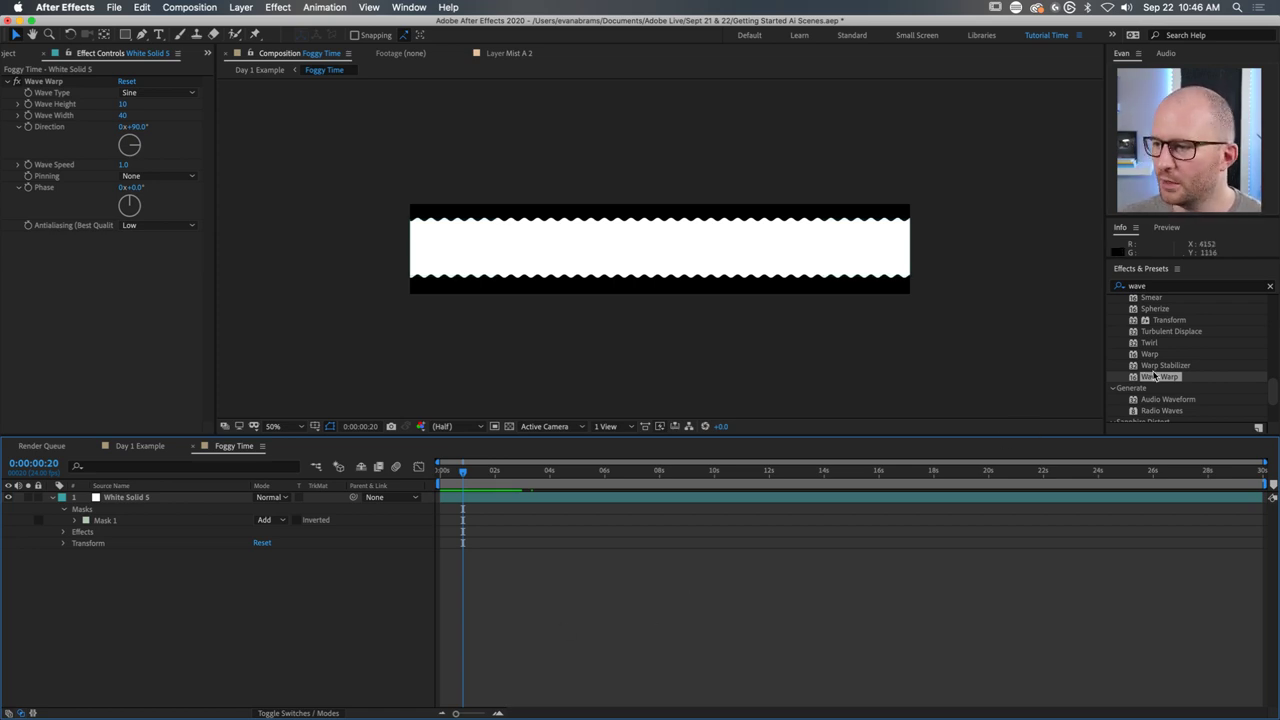
Drag Wave Warp onto the white solid in the viewer again.
{"action": "left_click_drag", "start_coordinate": [1158, 377], "coordinate": [576, 308]}
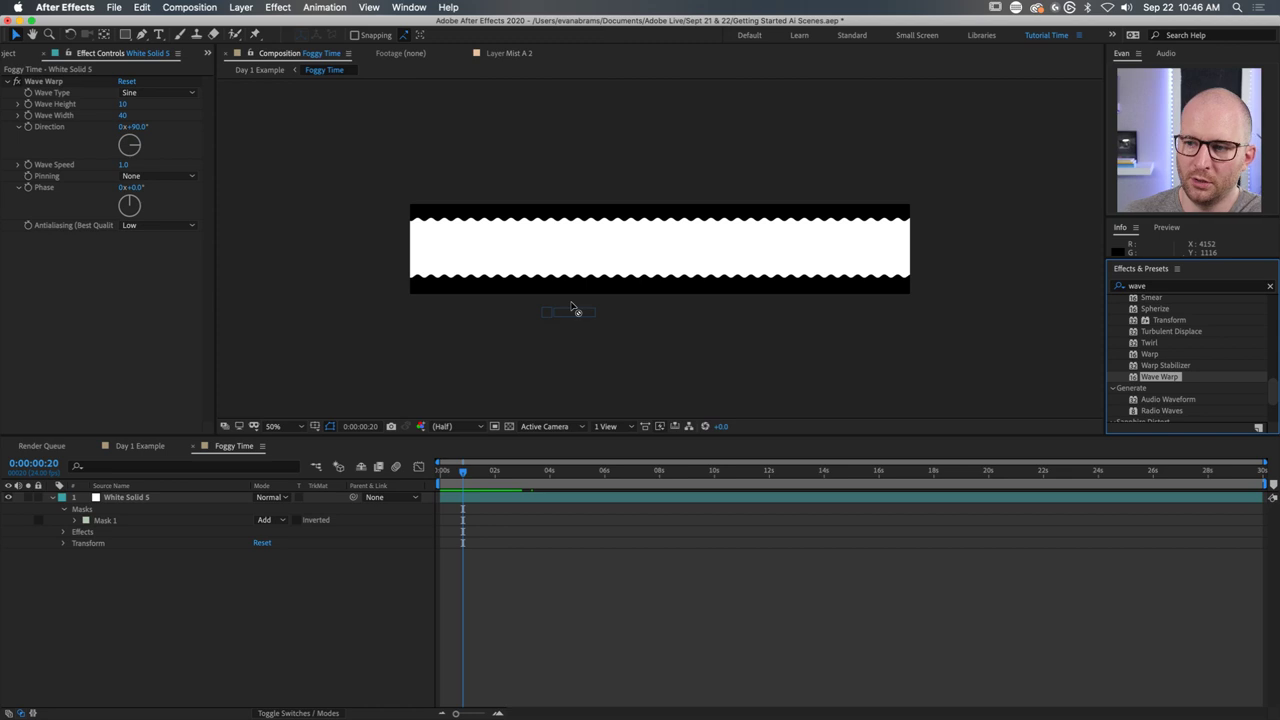
{"action": "left_click_drag", "start_coordinate": [571, 303], "coordinate": [503, 363]}
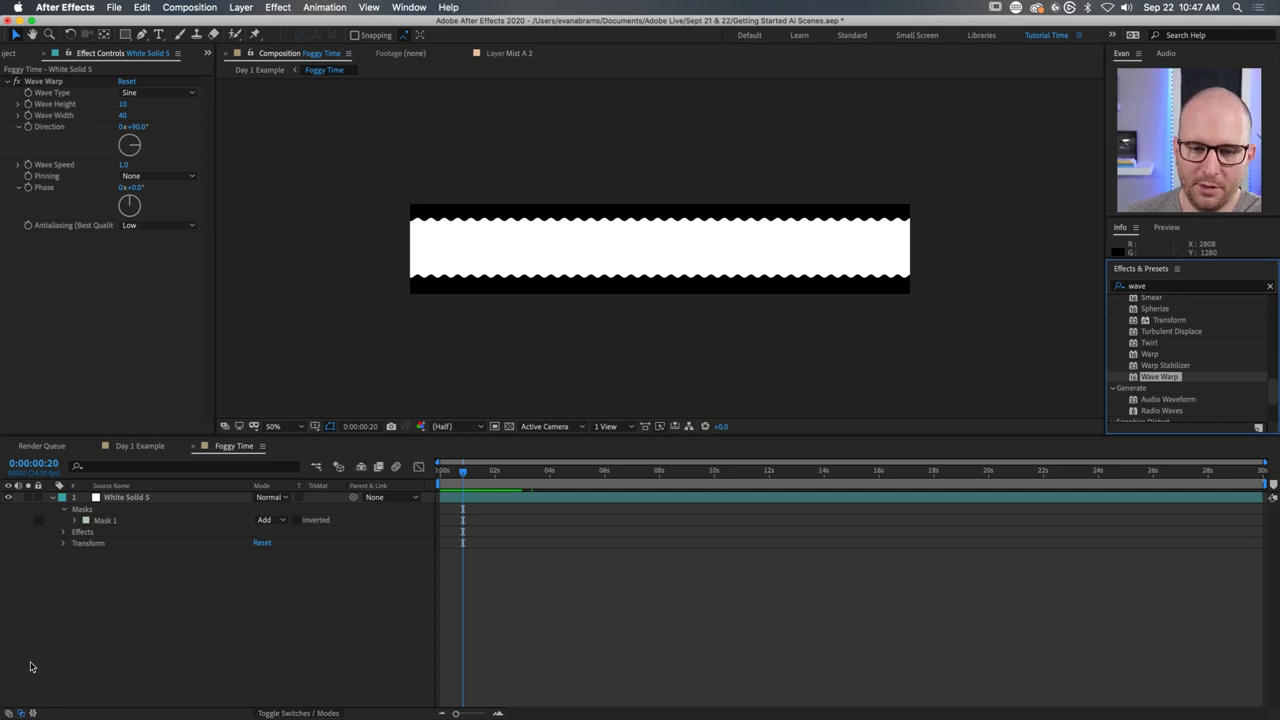
{"action": "scroll", "coordinate": [1150, 360], "scroll_direction": "up", "scroll_amount": 10}
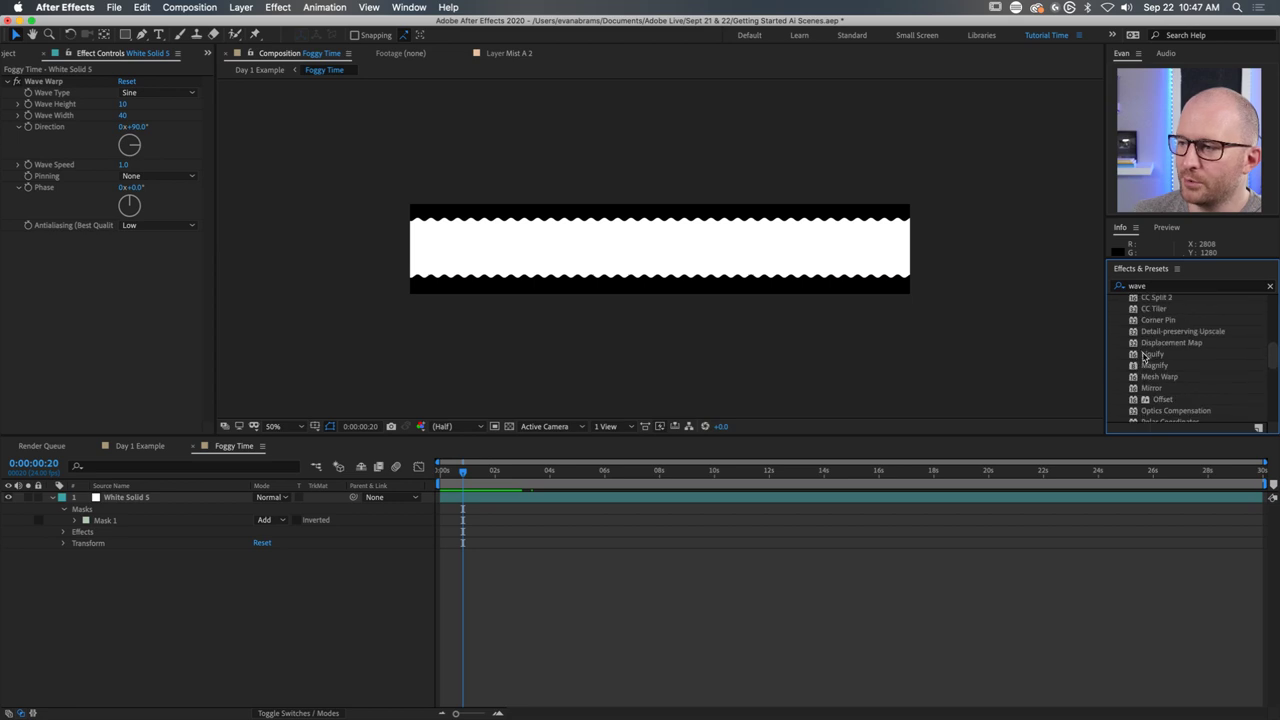
Search 'ven', inspect the Venetian Blinds entries, then clear the effects search.
{"action": "left_click", "coordinate": [1152, 288]}
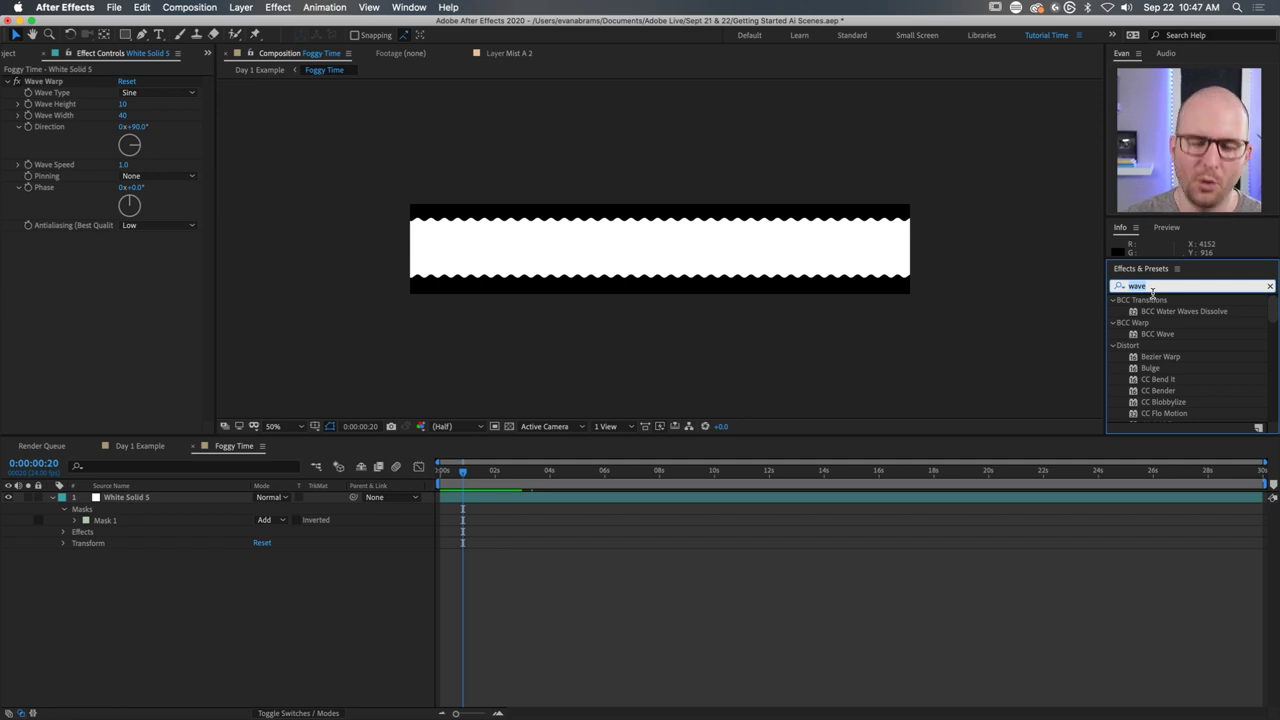
{"action": "type", "text": "ven"}
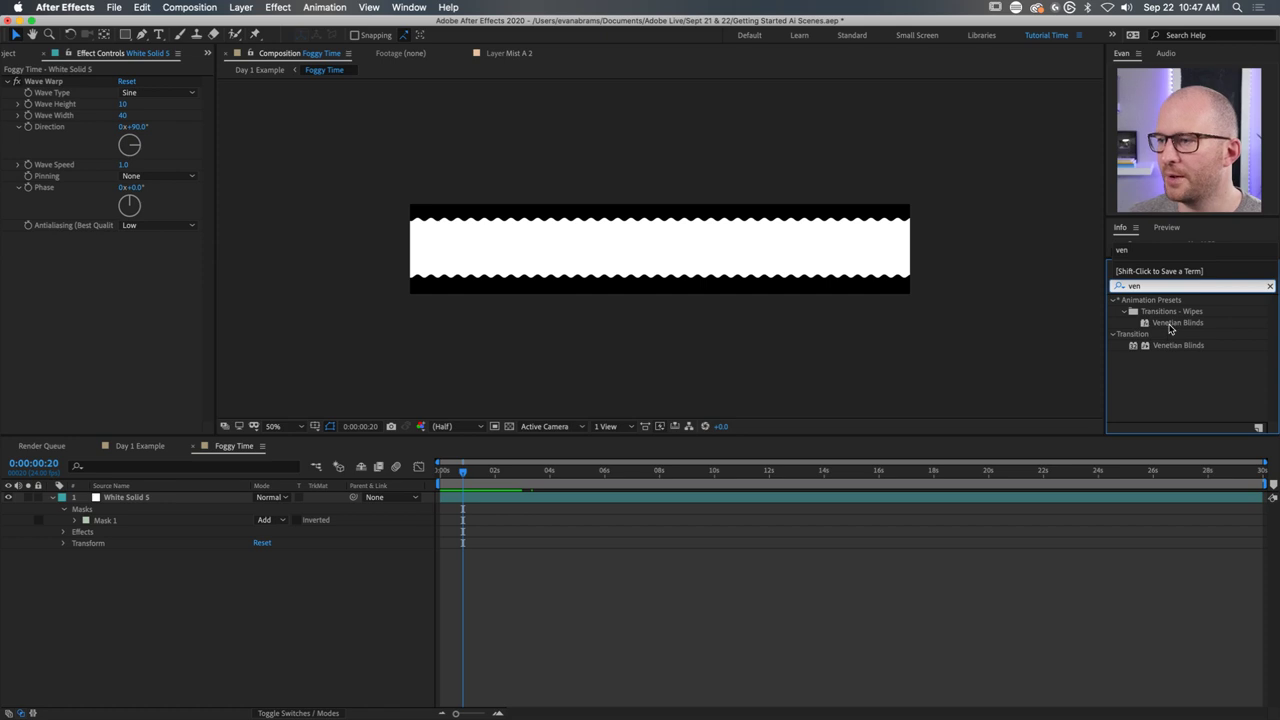
{"action": "left_click", "coordinate": [1175, 324]}
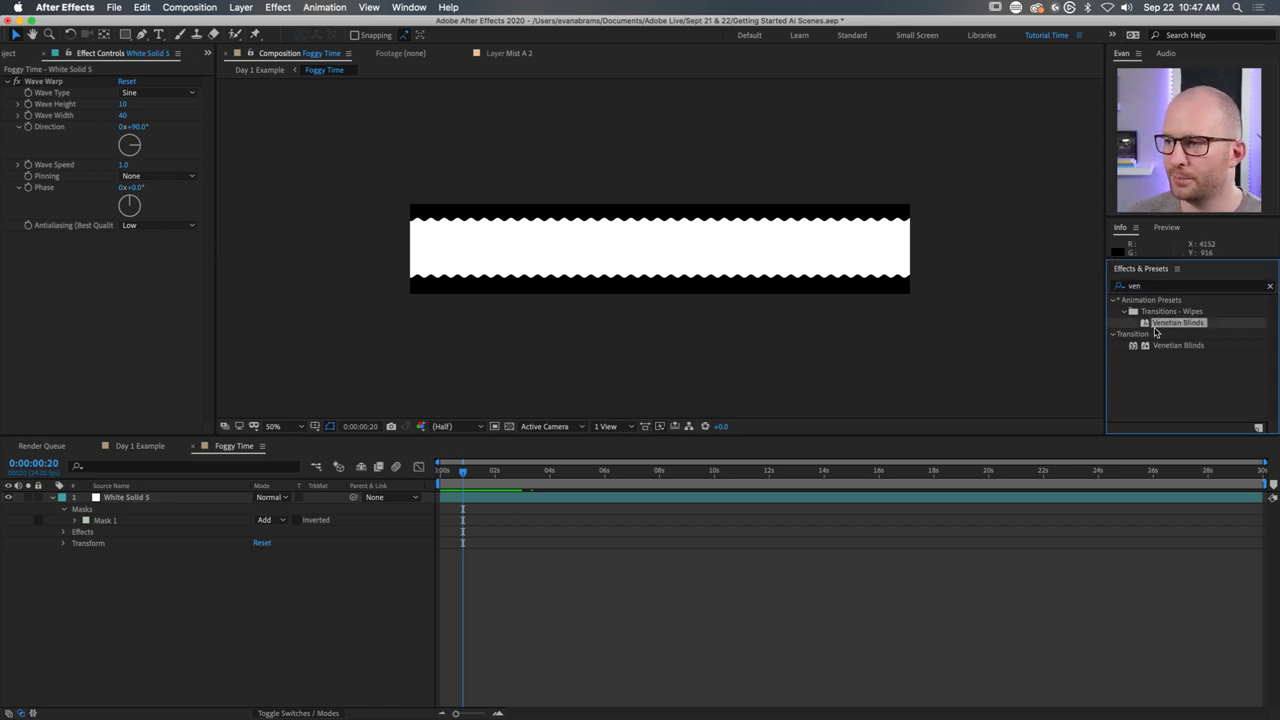
{"action": "left_click", "coordinate": [1185, 345]}
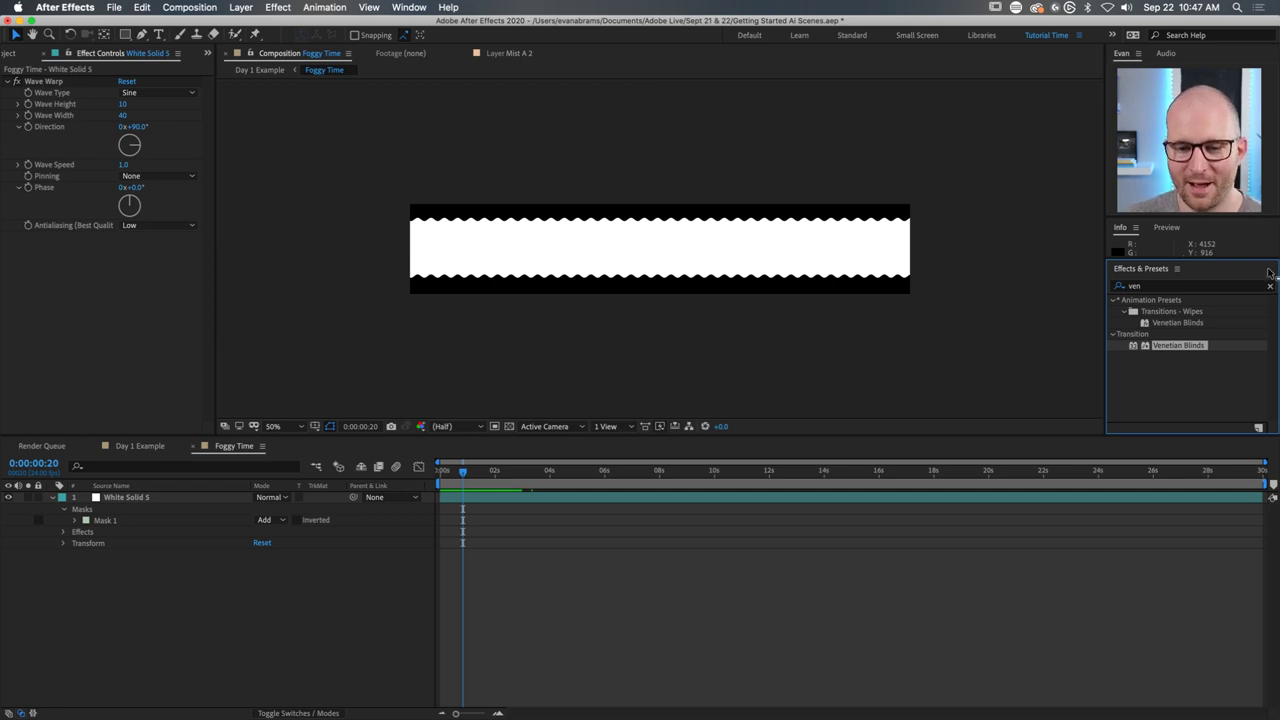
{"action": "left_click", "coordinate": [1270, 286]}
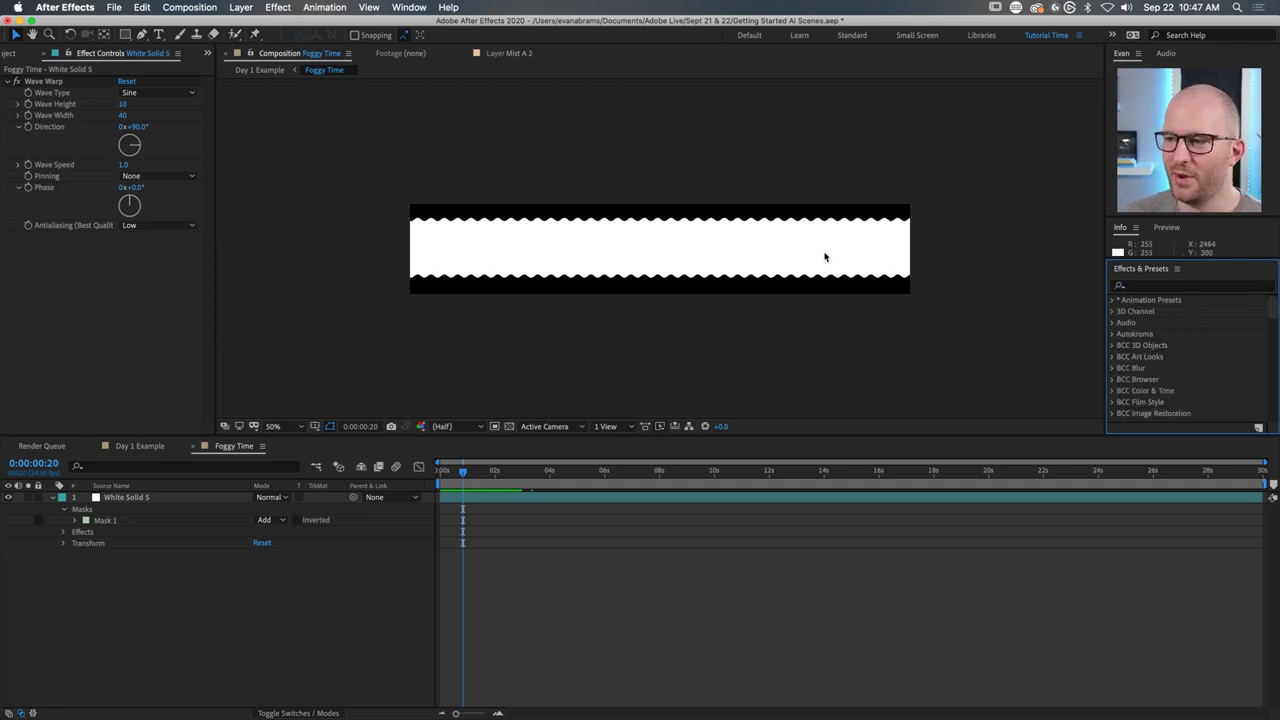
Set Wave Warp's Wave Width to 500 and Wave Height to 32, then preview from the start.
{"action": "left_click", "coordinate": [538, 506]}
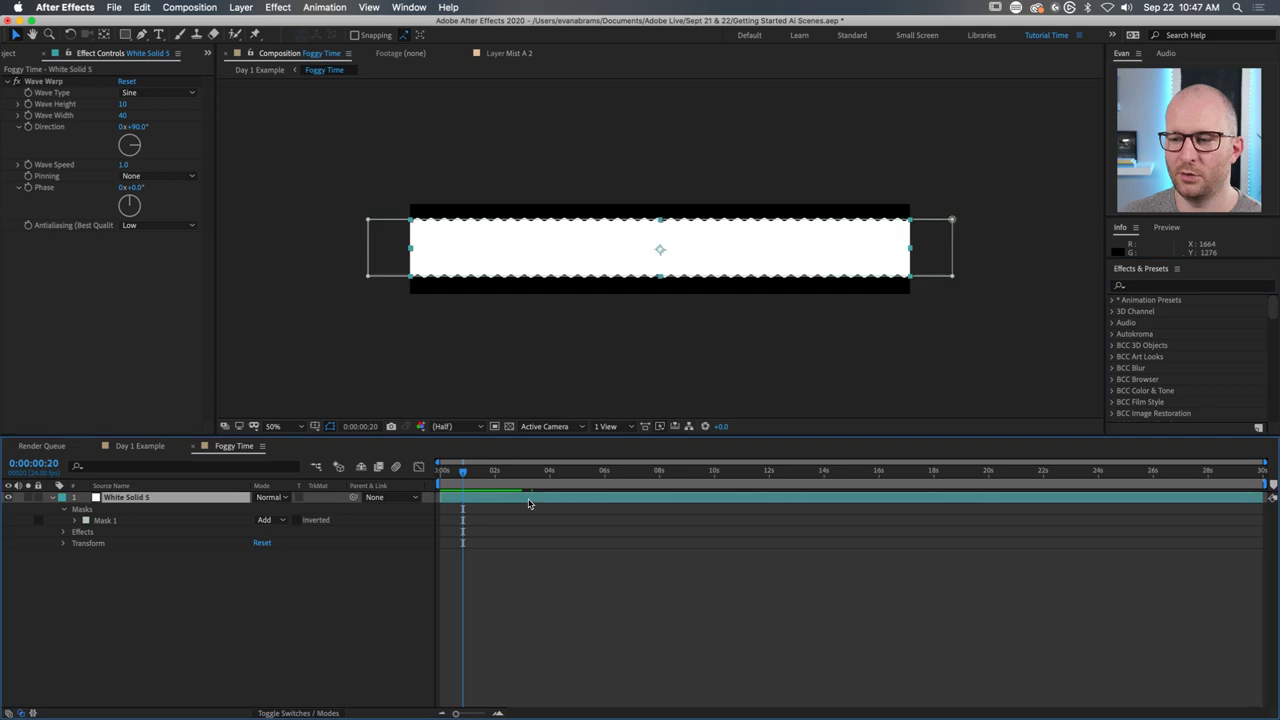
{"action": "left_click", "coordinate": [44, 82]}
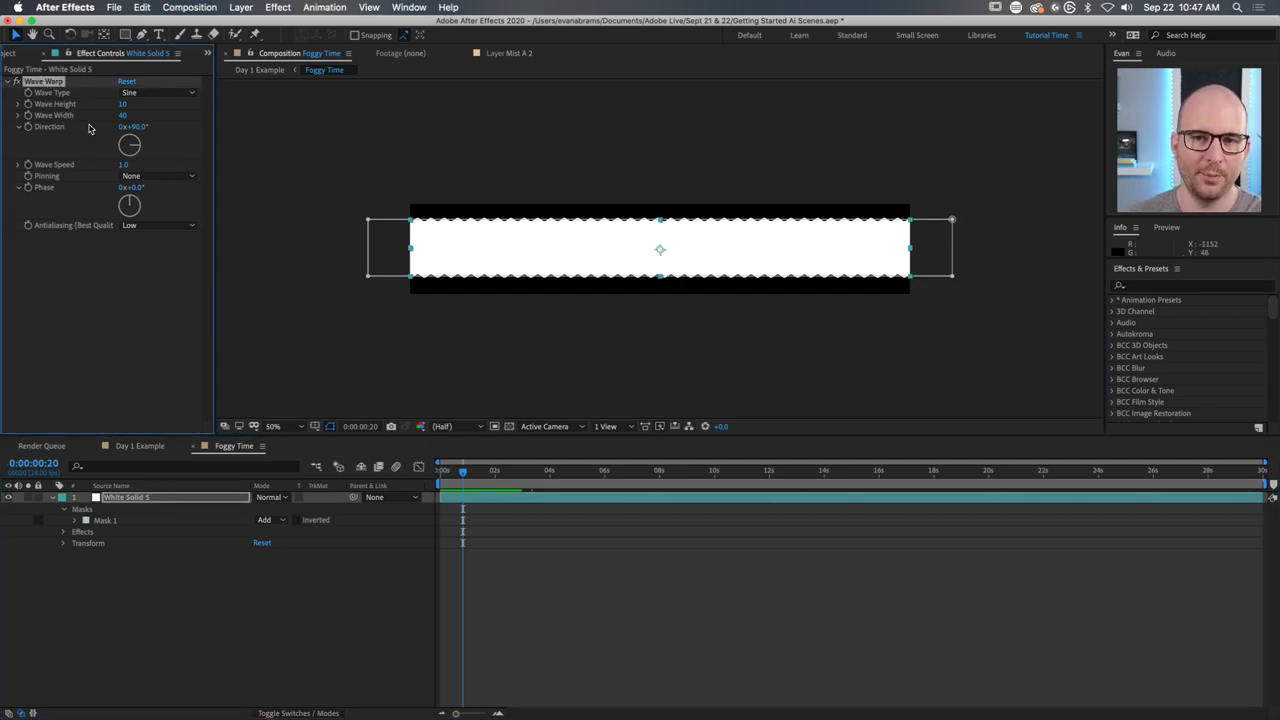
{"action": "left_click_drag", "start_coordinate": [129, 116], "coordinate": [1051, 120]}
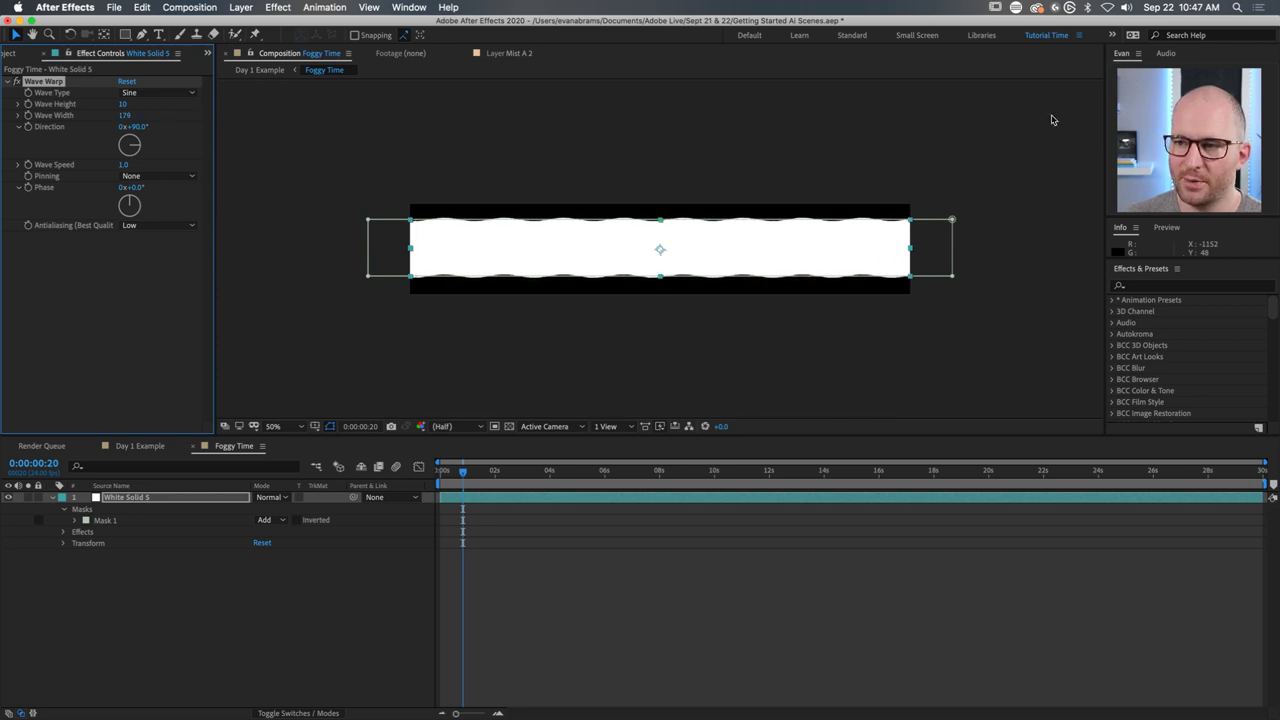
{"action": "left_click", "coordinate": [130, 116]}
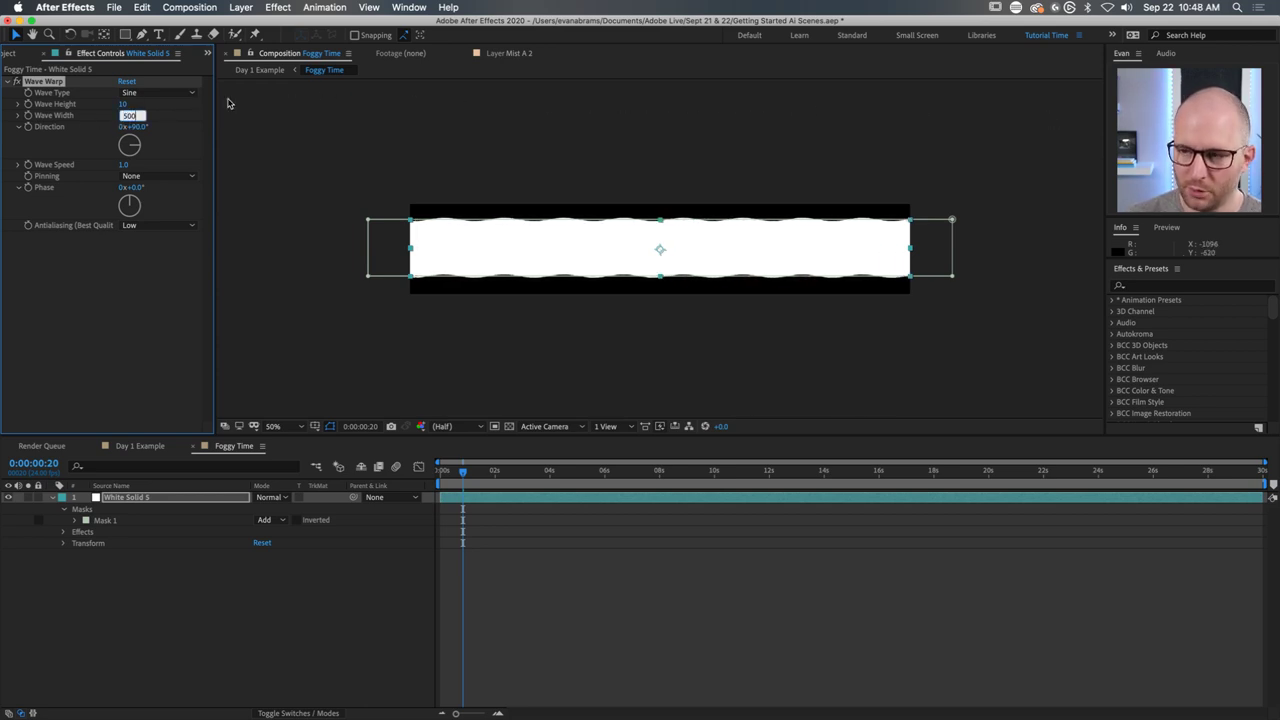
{"action": "key", "text": "Return"}
{"action": "left_click_drag", "start_coordinate": [124, 104], "coordinate": [135, 97]}
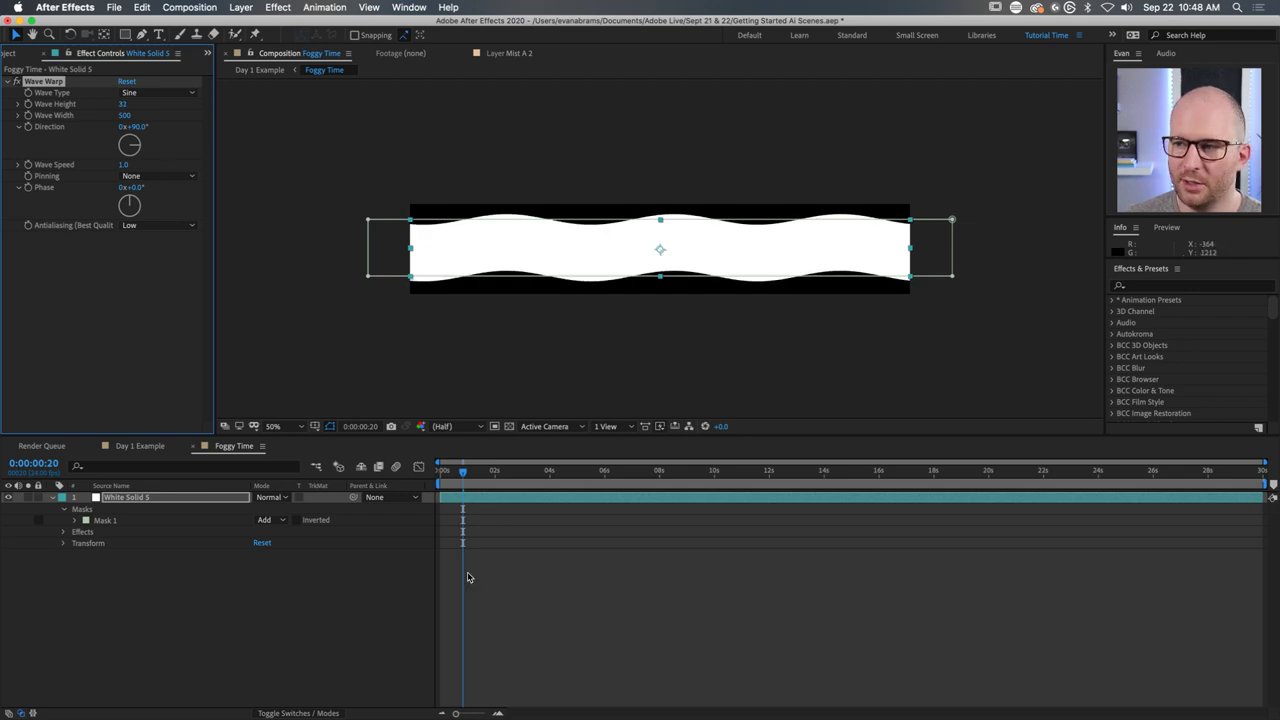
{"action": "left_click", "coordinate": [520, 650]}
{"action": "key", "text": "Home"}
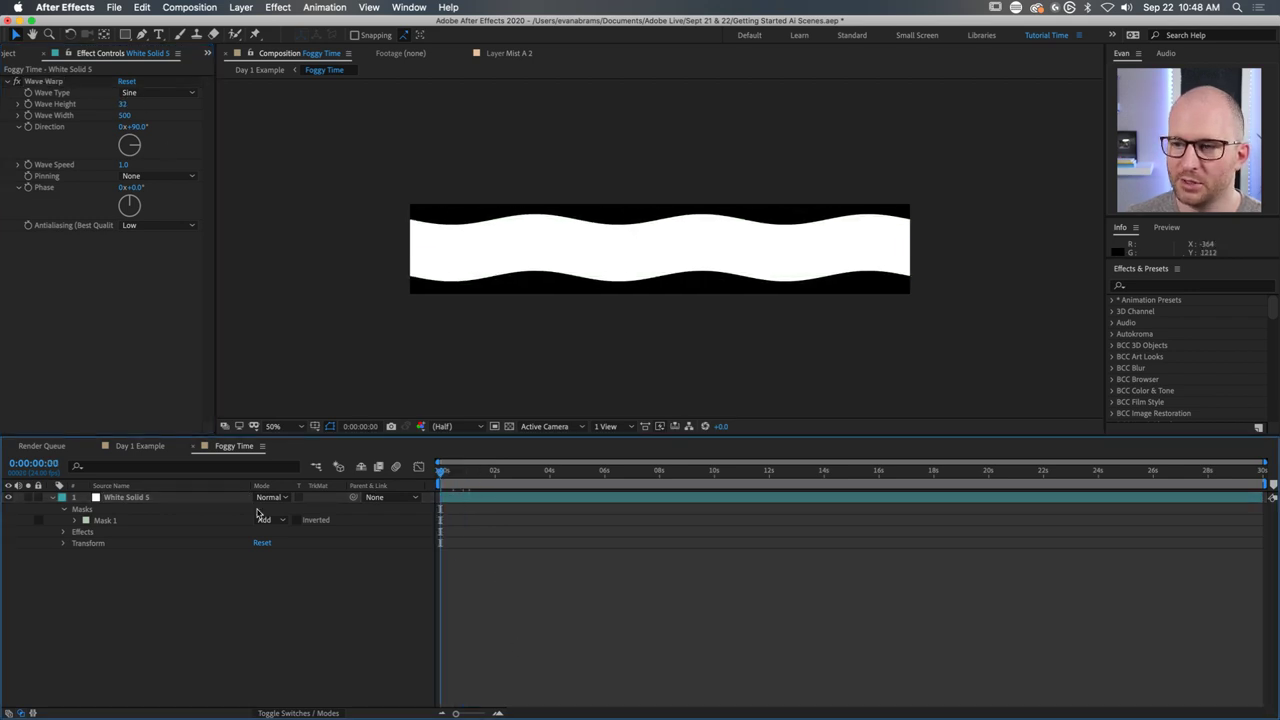
{"action": "key", "text": "space"}
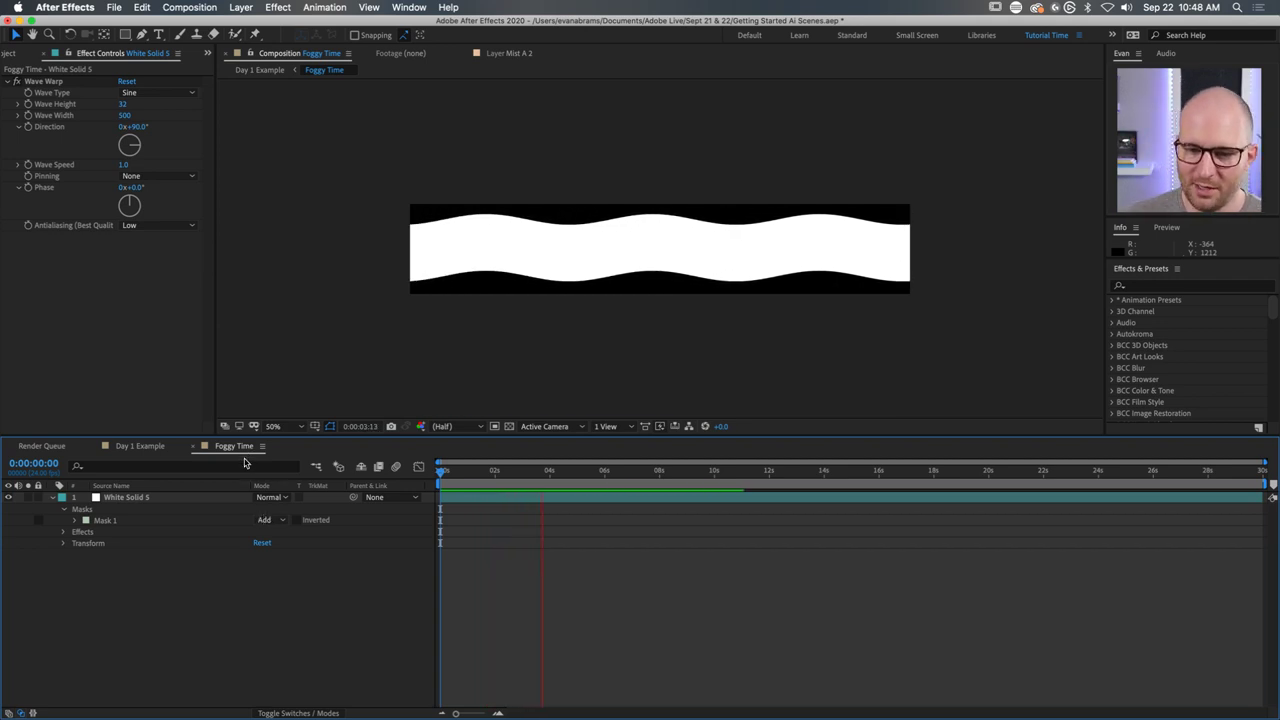
{"action": "key", "text": "space"}
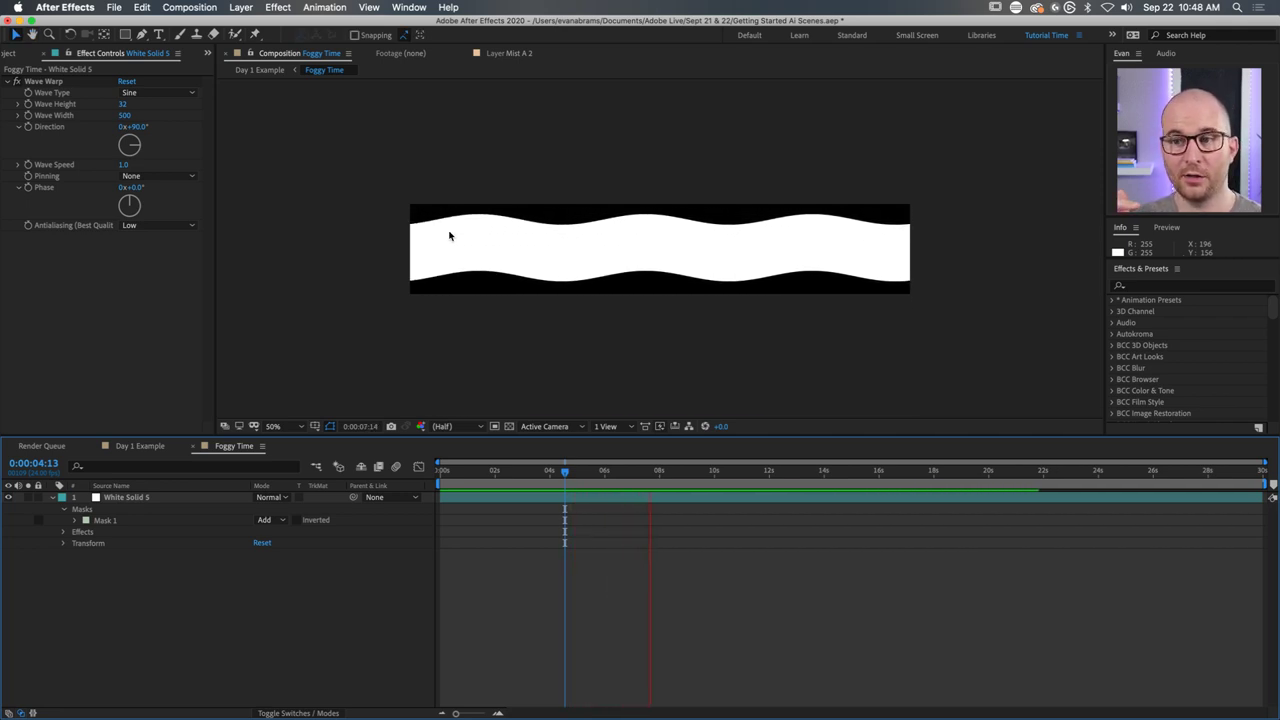
{"action": "key", "text": "space"}
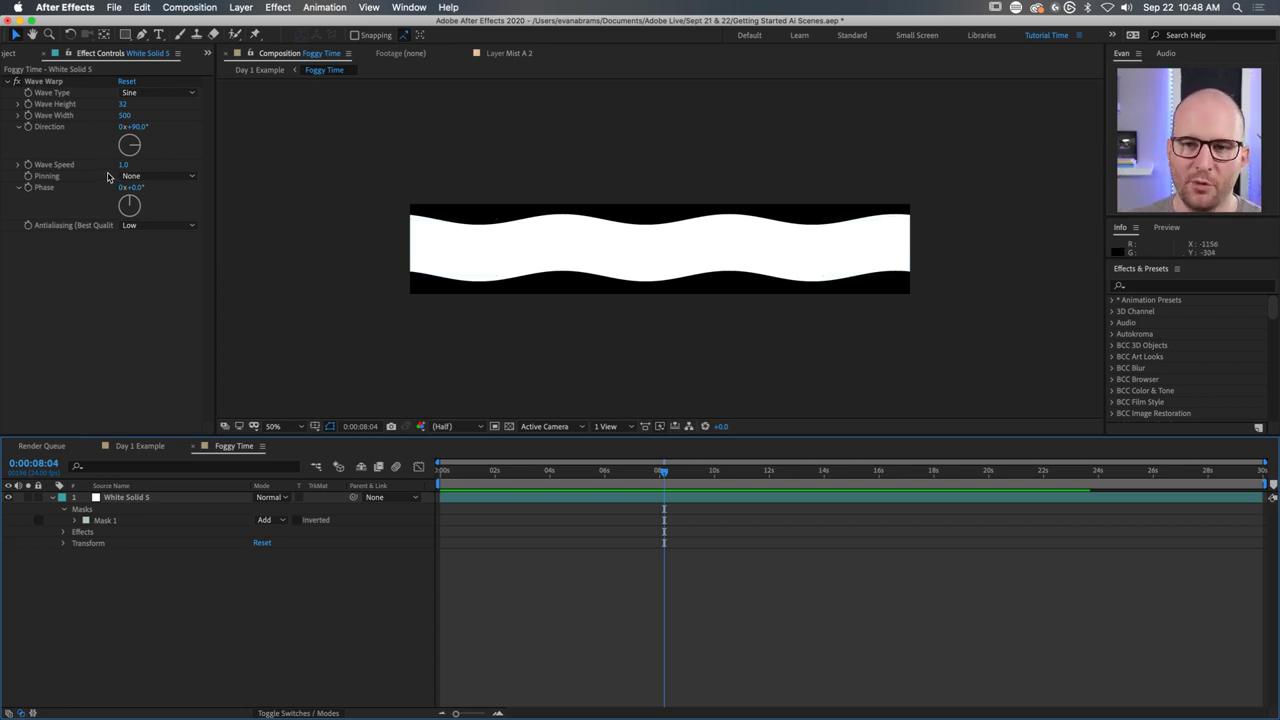
Turn the Wave Warp Direction to 270° and replay the preview.
{"action": "left_click_drag", "start_coordinate": [130, 140], "coordinate": [104, 147]}
{"action": "key", "text": "space"}
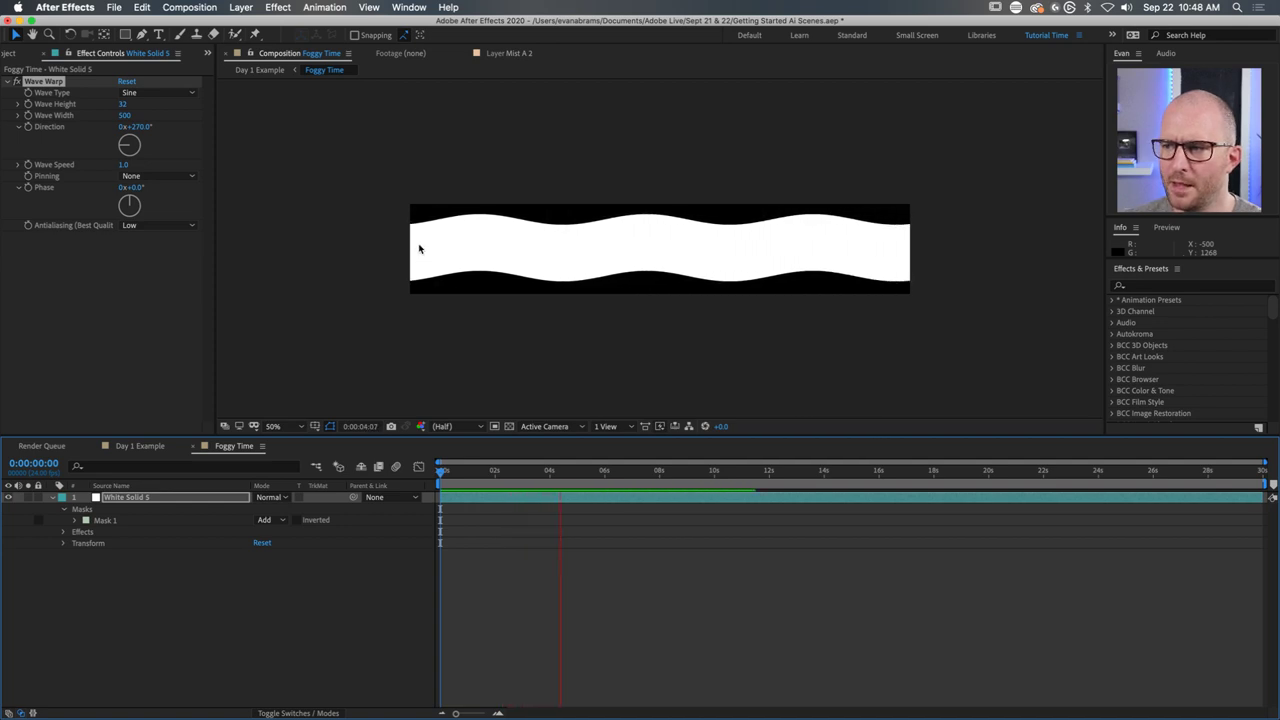
{"action": "key", "text": "space"}
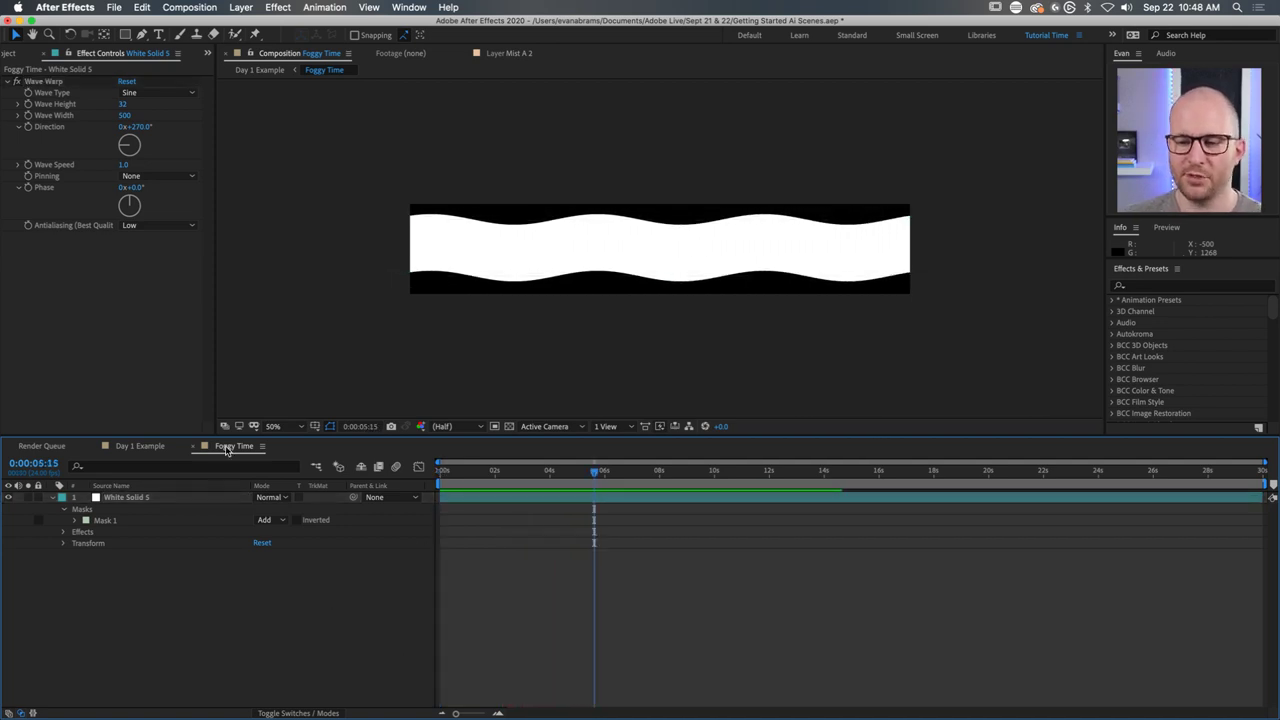
In Day 1 Example, nudge the Foggy Time fog layer lower, scale it slightly smaller, and preview.
{"action": "left_click", "coordinate": [140, 446]}
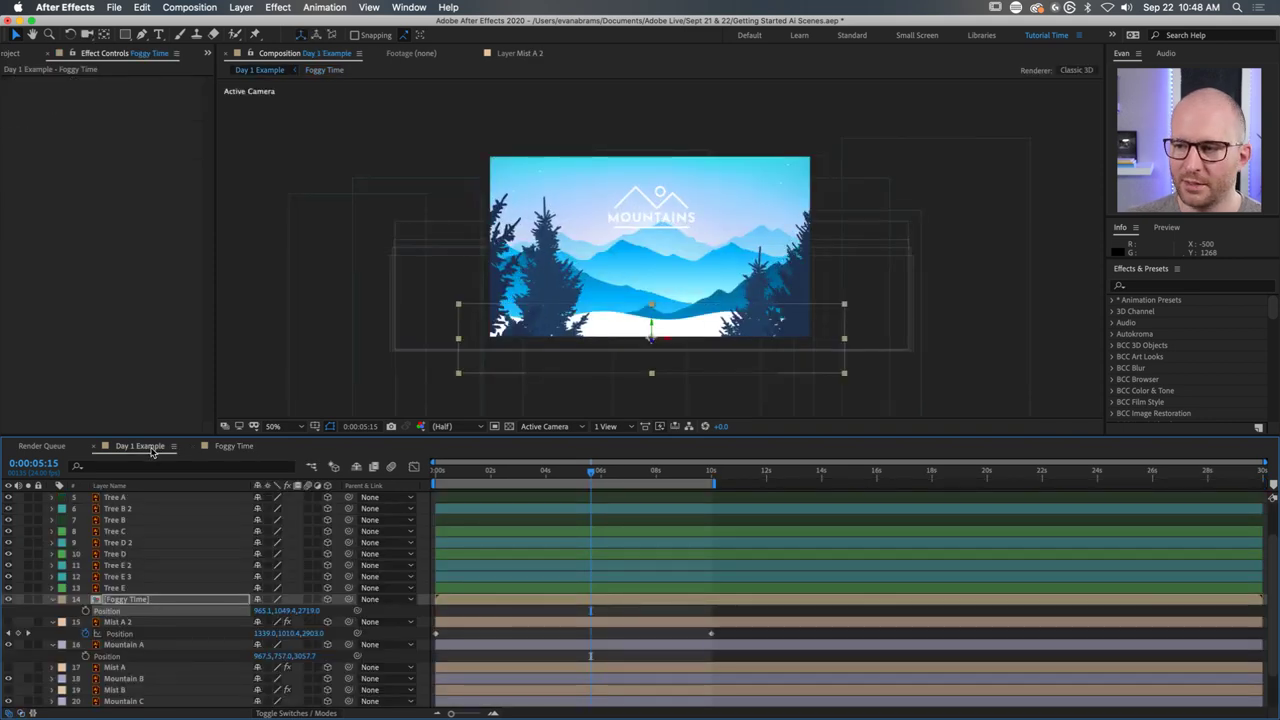
{"action": "key", "text": "space"}
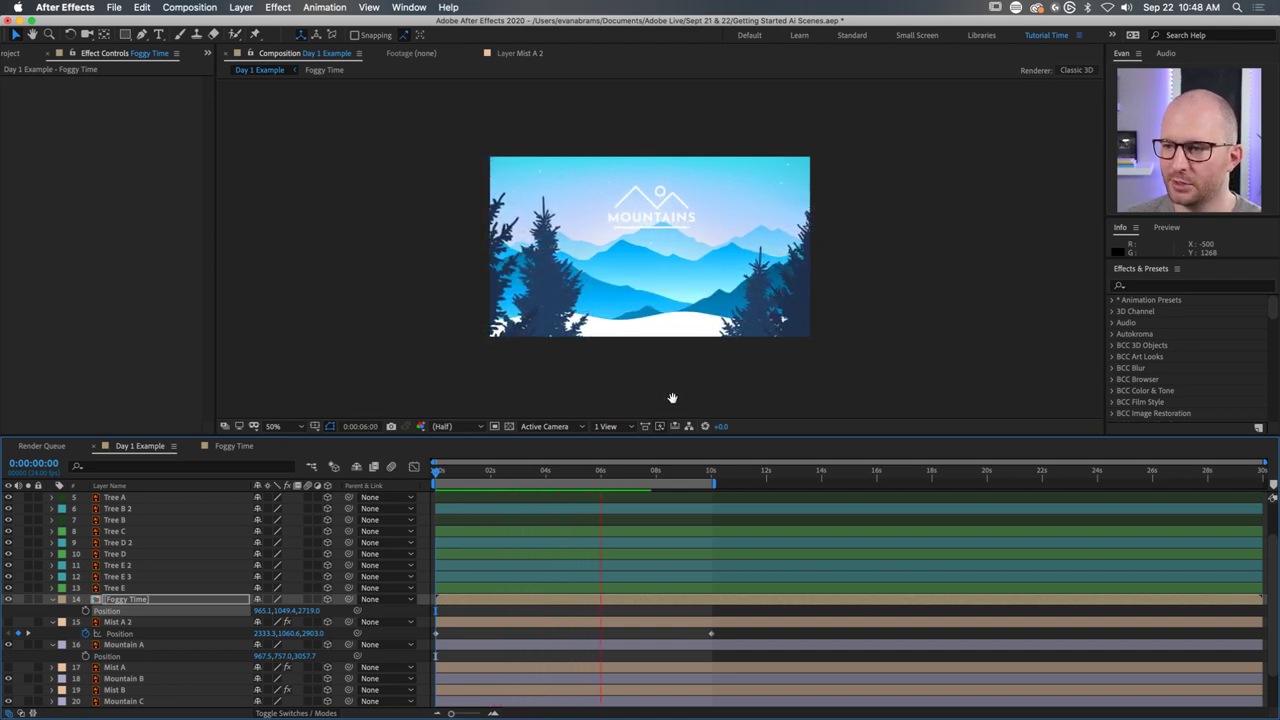
{"action": "key", "text": "space"}
{"action": "left_click_drag", "start_coordinate": [690, 353], "coordinate": [697, 362]}
{"action": "left_click_drag", "start_coordinate": [846, 347], "coordinate": [828, 349]}
{"action": "mouse_move", "coordinate": [630, 474]}
{"action": "left_mouse_down"}
{"action": "mouse_move", "coordinate": [700, 474]}
{"action": "mouse_move", "coordinate": [531, 474]}
{"action": "mouse_move", "coordinate": [407, 492]}
{"action": "mouse_move", "coordinate": [470, 474]}
{"action": "mouse_move", "coordinate": [612, 474]}
{"action": "left_mouse_up"}
{"action": "key", "text": "space"}
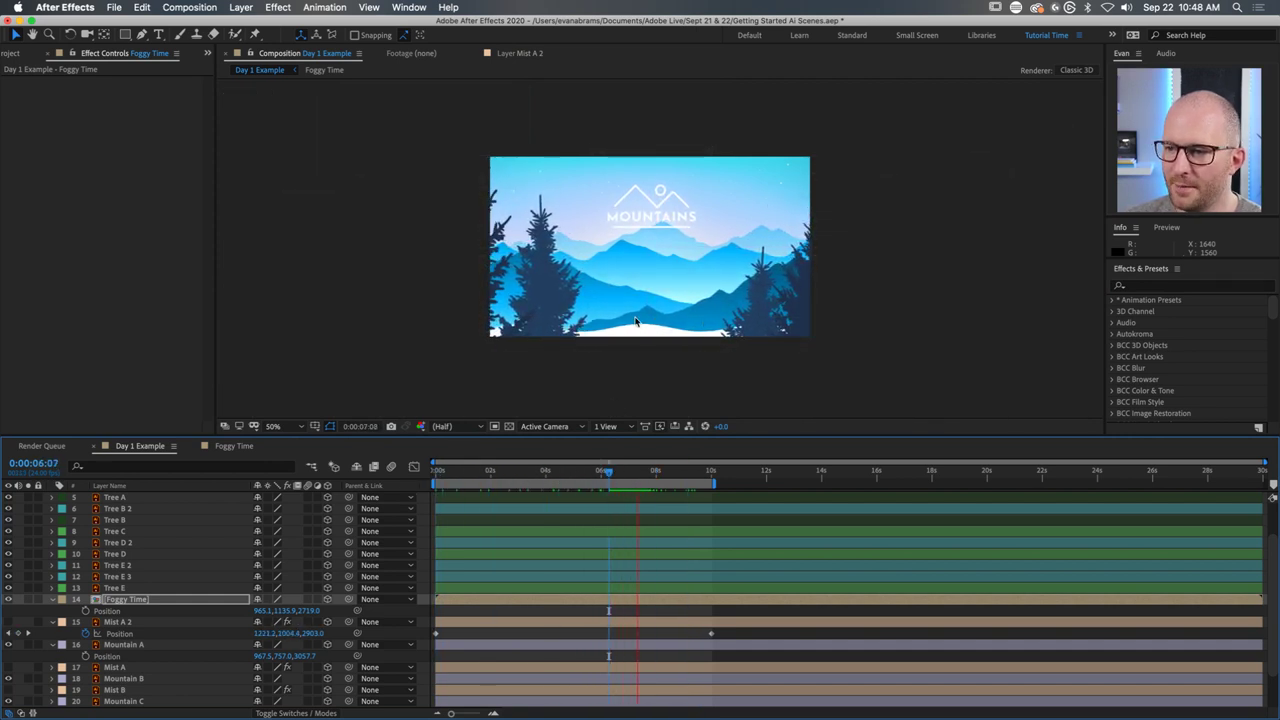
{"action": "key", "text": "space"}
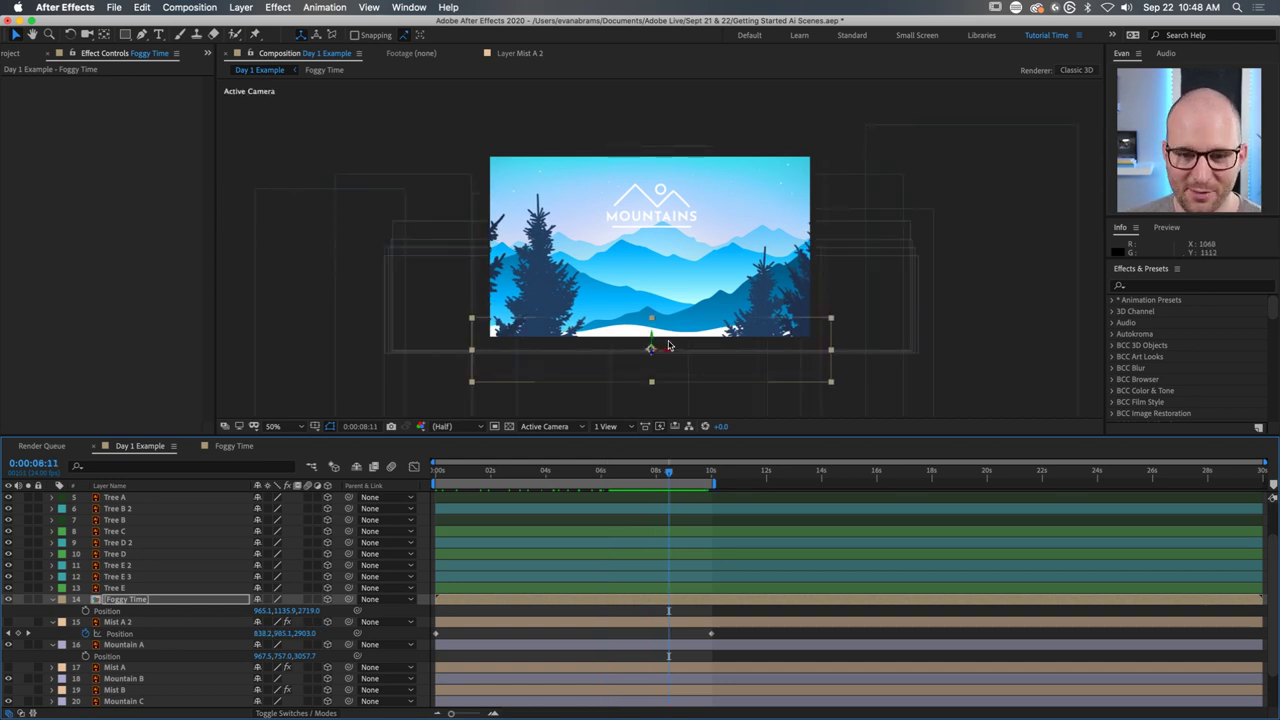
Confirm the layer name and collapse all layers' open Position properties.
{"action": "key", "text": "Return"}
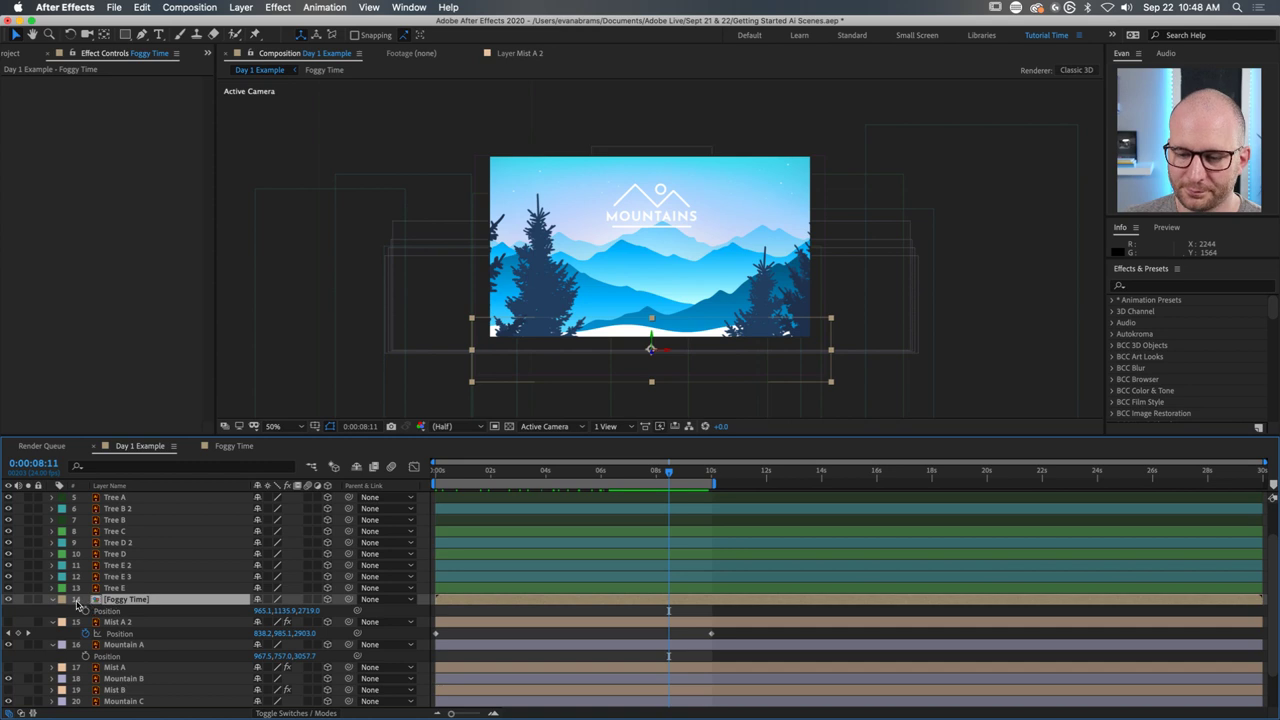
{"action": "key", "text": "super+a"}
{"action": "left_click", "coordinate": [53, 600]}
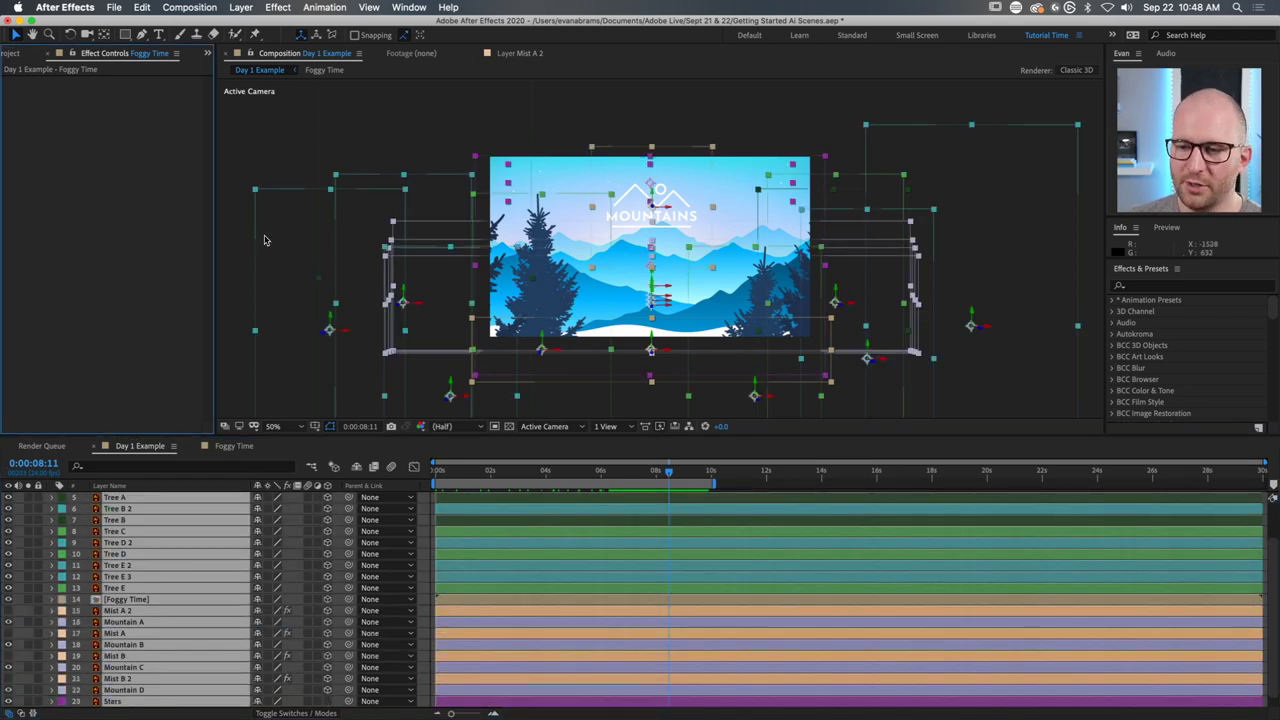
{"action": "left_click", "coordinate": [248, 136]}
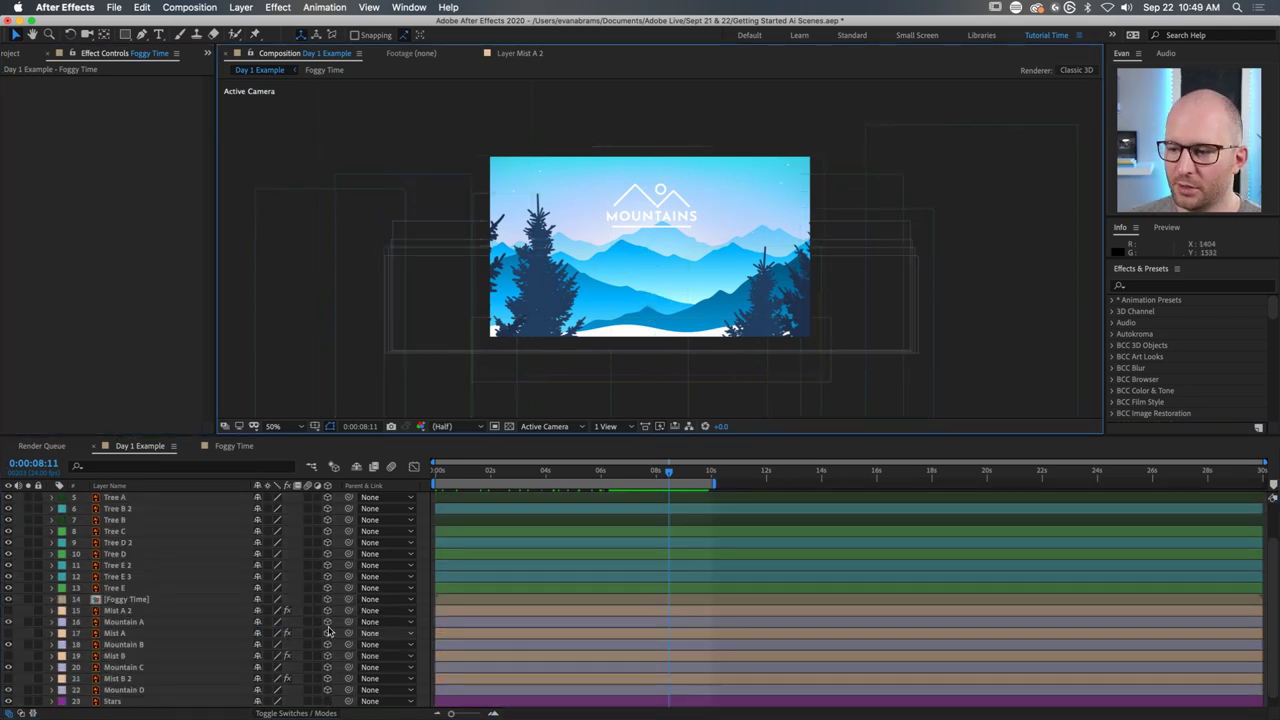
Lower the Foggy Time layer's opacity to 69% and preview the scene.
{"action": "left_click", "coordinate": [137, 600]}
{"action": "key", "text": "t"}
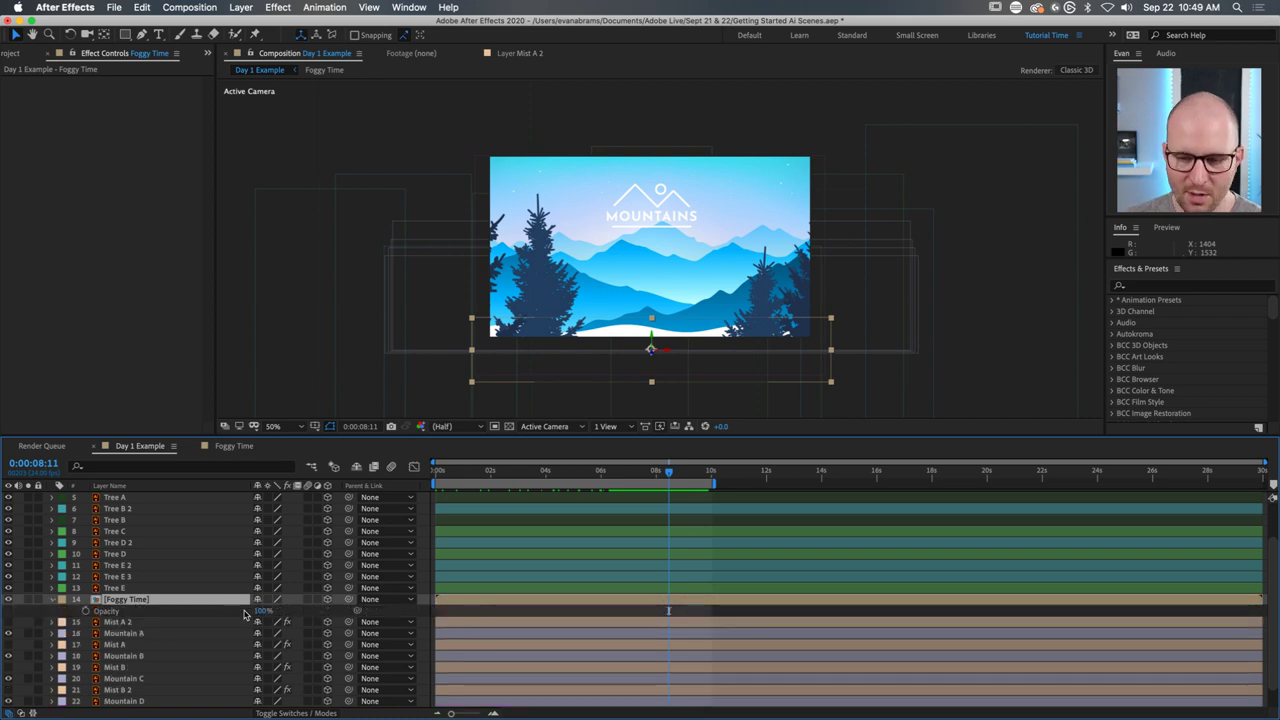
{"action": "left_click_drag", "start_coordinate": [266, 610], "coordinate": [241, 608]}
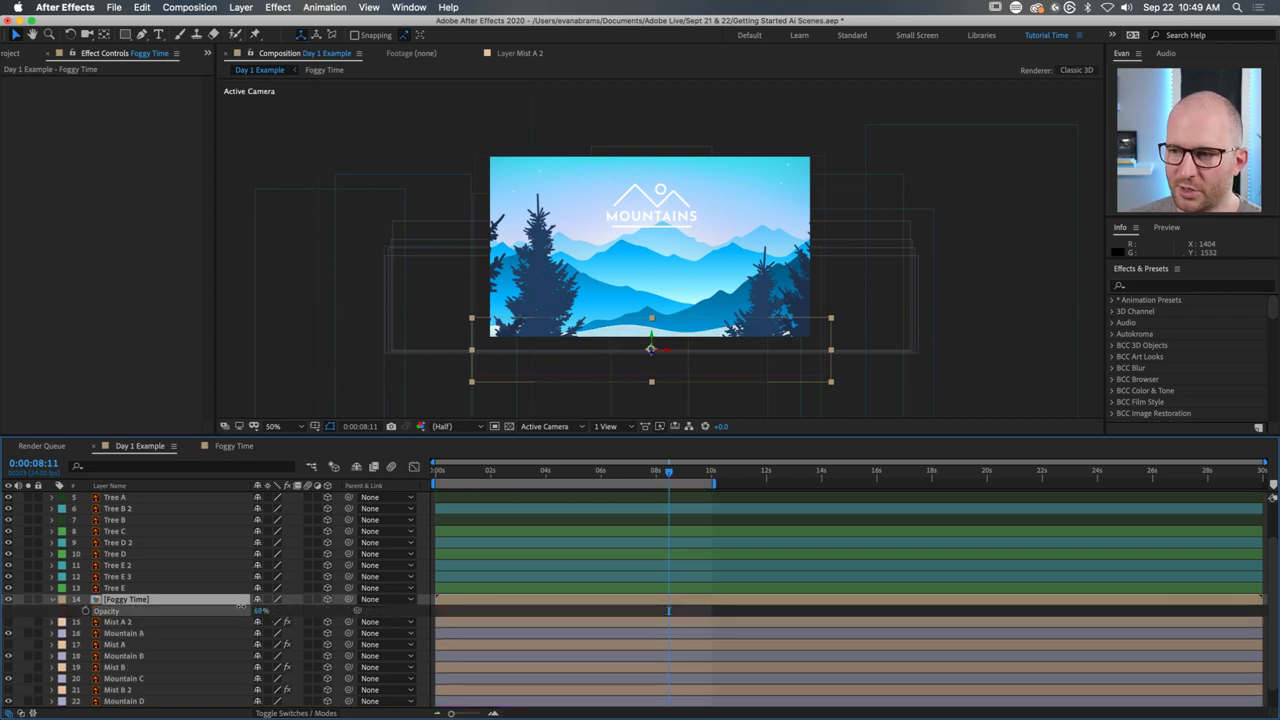
{"action": "left_click", "coordinate": [514, 610]}
{"action": "key", "text": "space"}
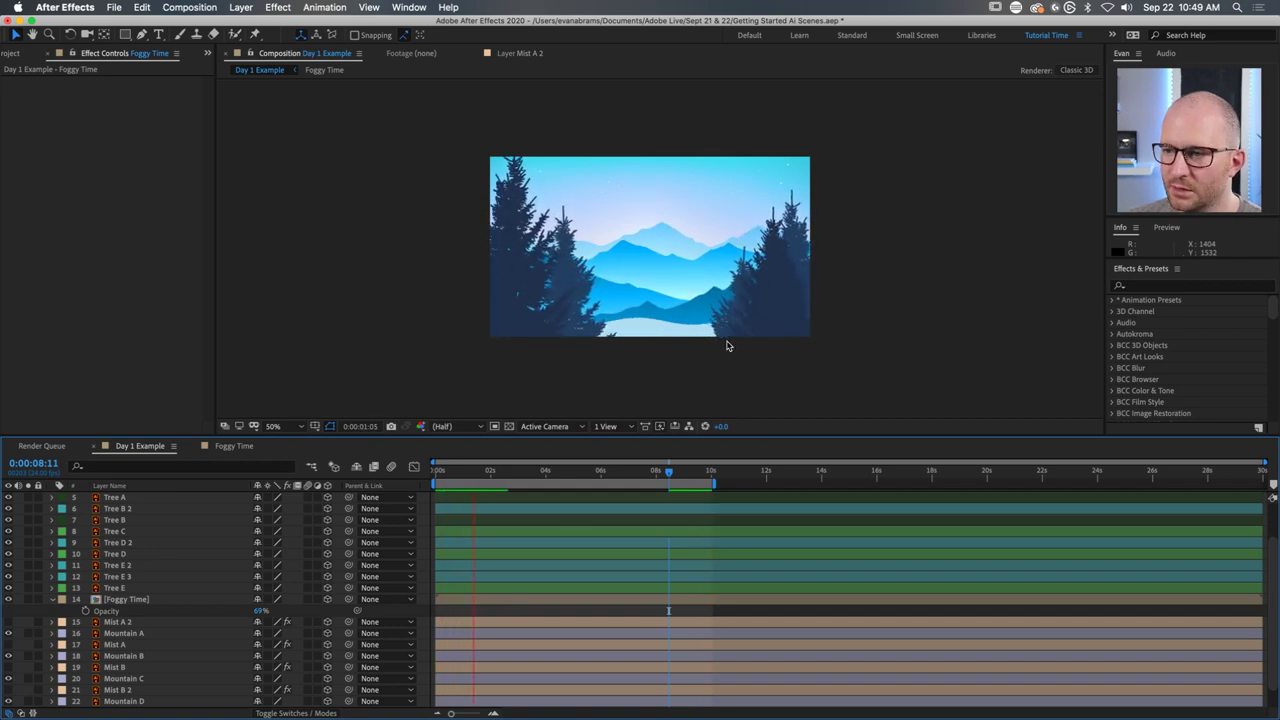
{"action": "key", "text": "space"}
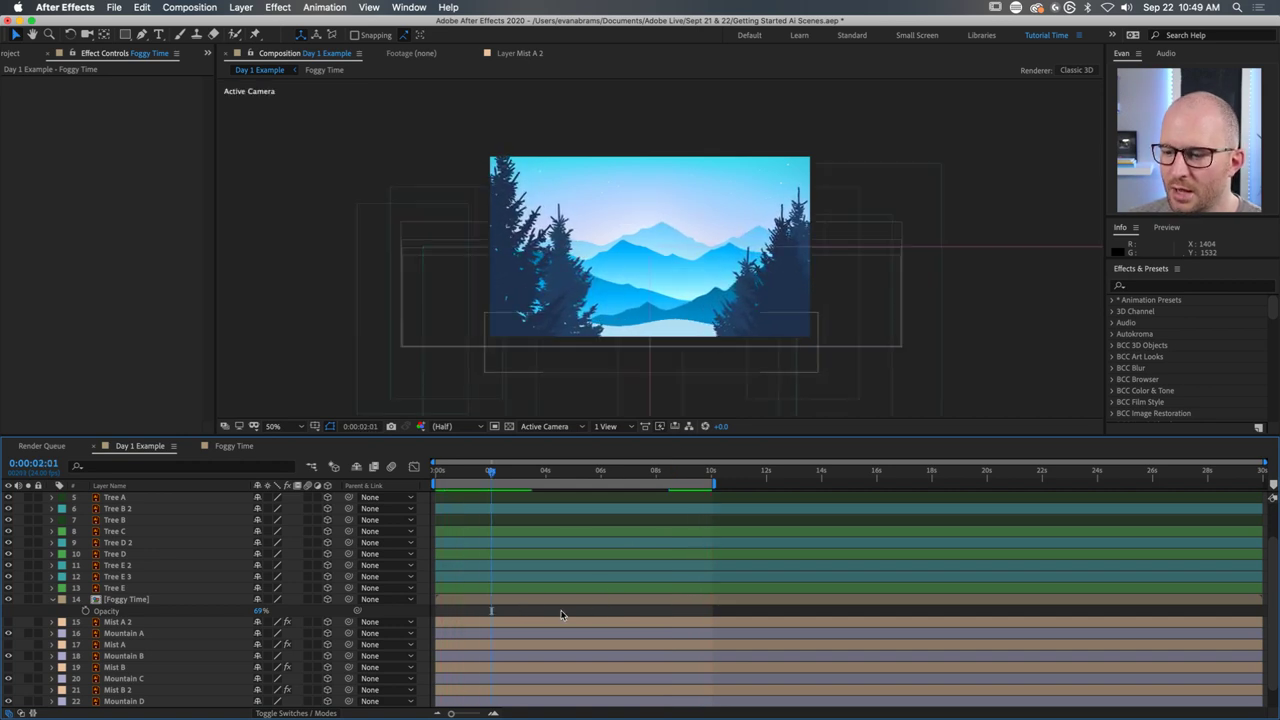
Inside the Foggy Time precomp, try a Wave Warp speed of 0.2 on White Solid 5.
{"action": "double_click", "coordinate": [148, 599]}
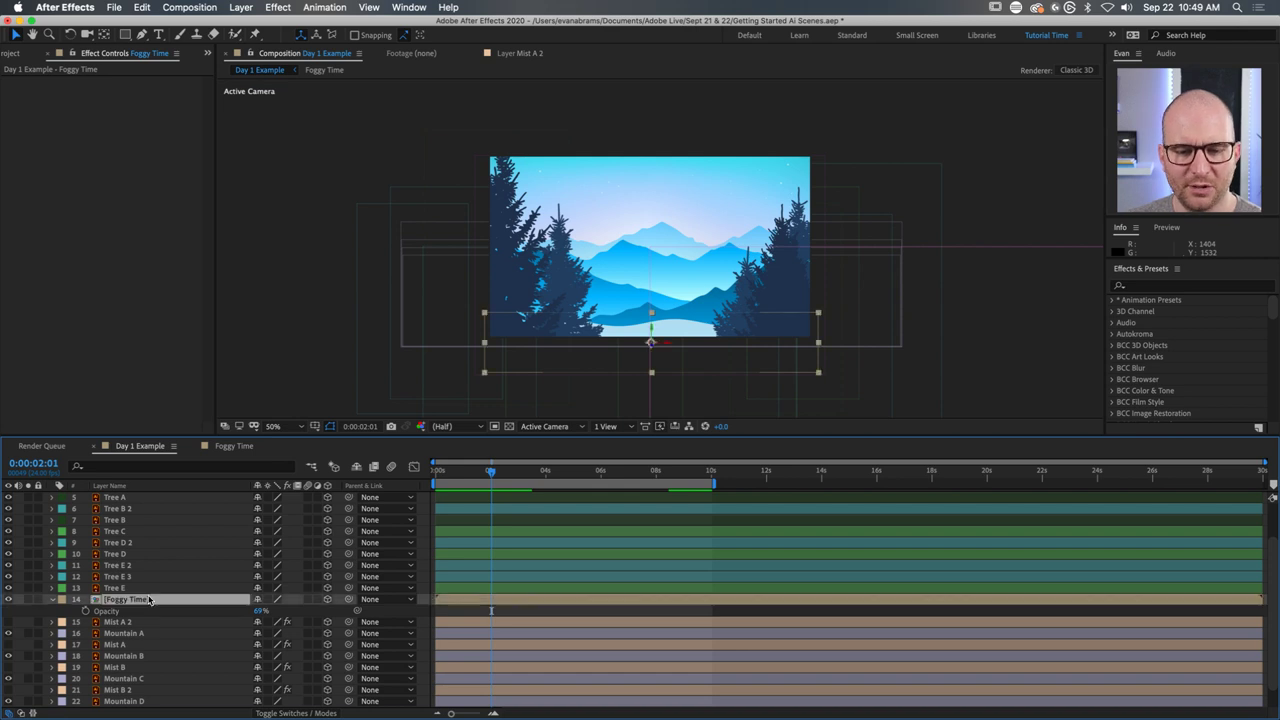
{"action": "left_click", "coordinate": [545, 241]}
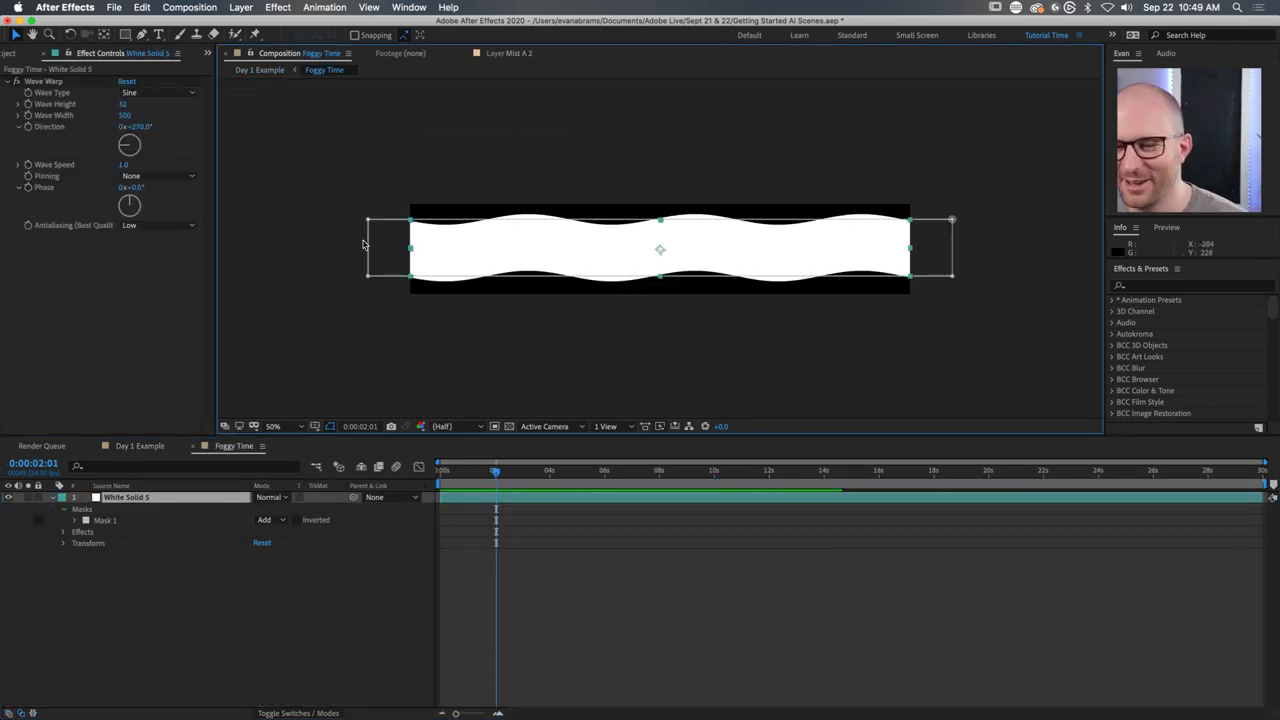
{"action": "left_click", "coordinate": [100, 164]}
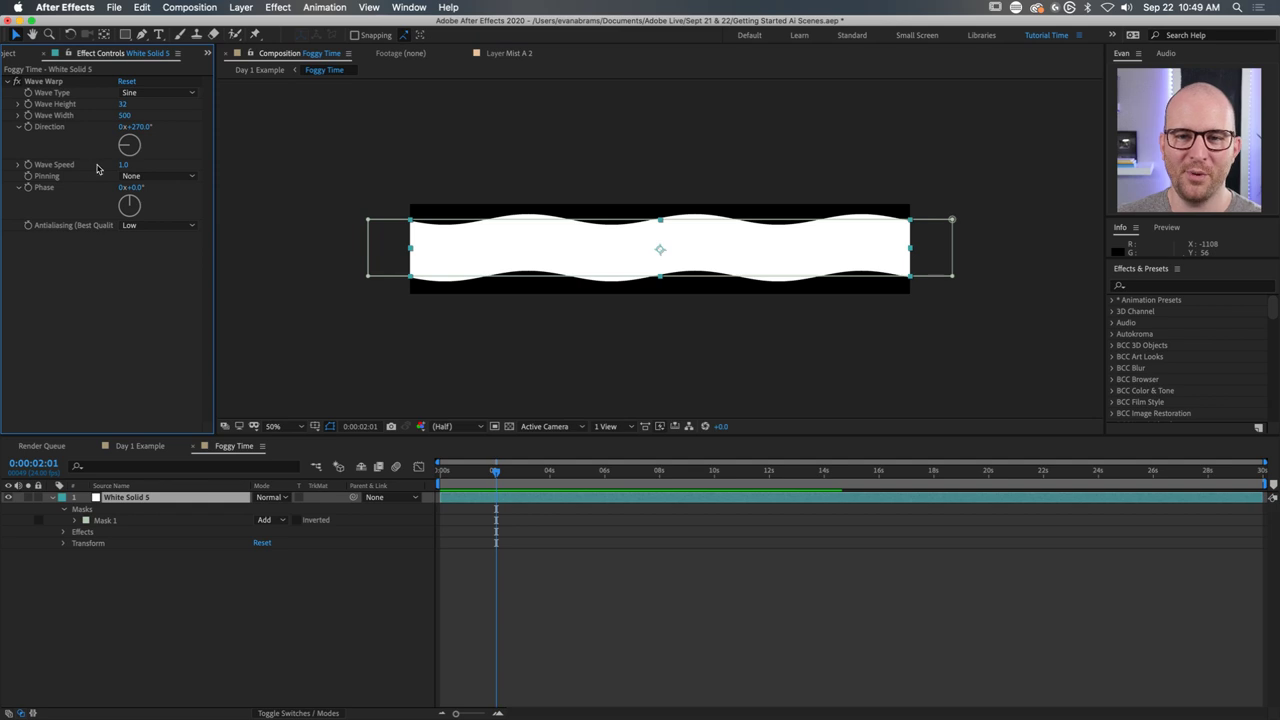
{"action": "left_click", "coordinate": [123, 165]}
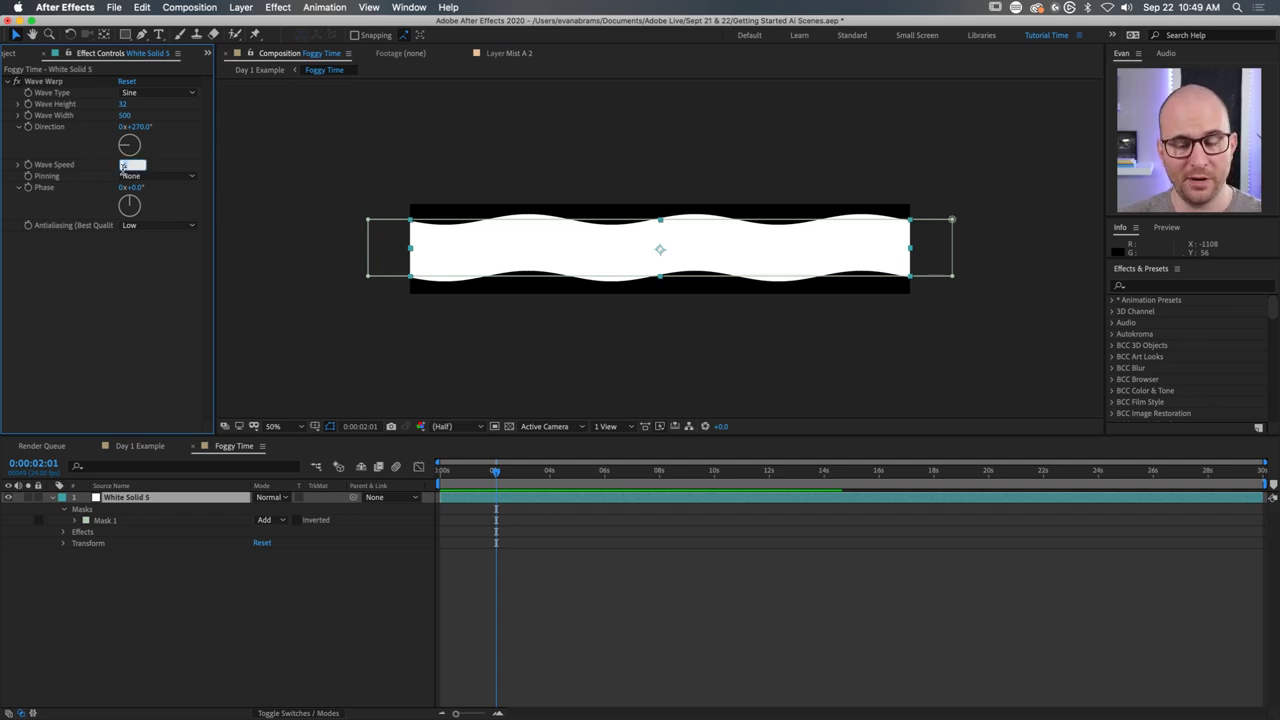
{"action": "type", "text": "0.2"}
{"action": "key", "text": "Return"}
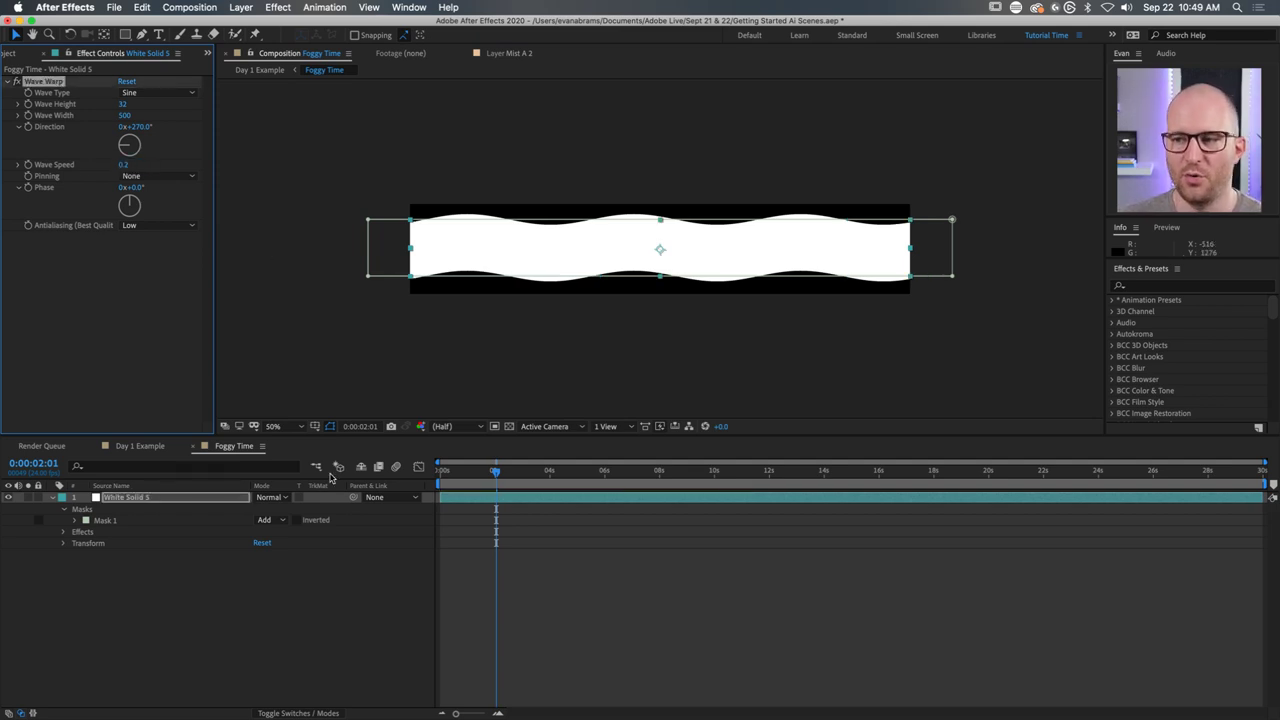
{"action": "left_click", "coordinate": [418, 535]}
{"action": "key", "text": "space"}
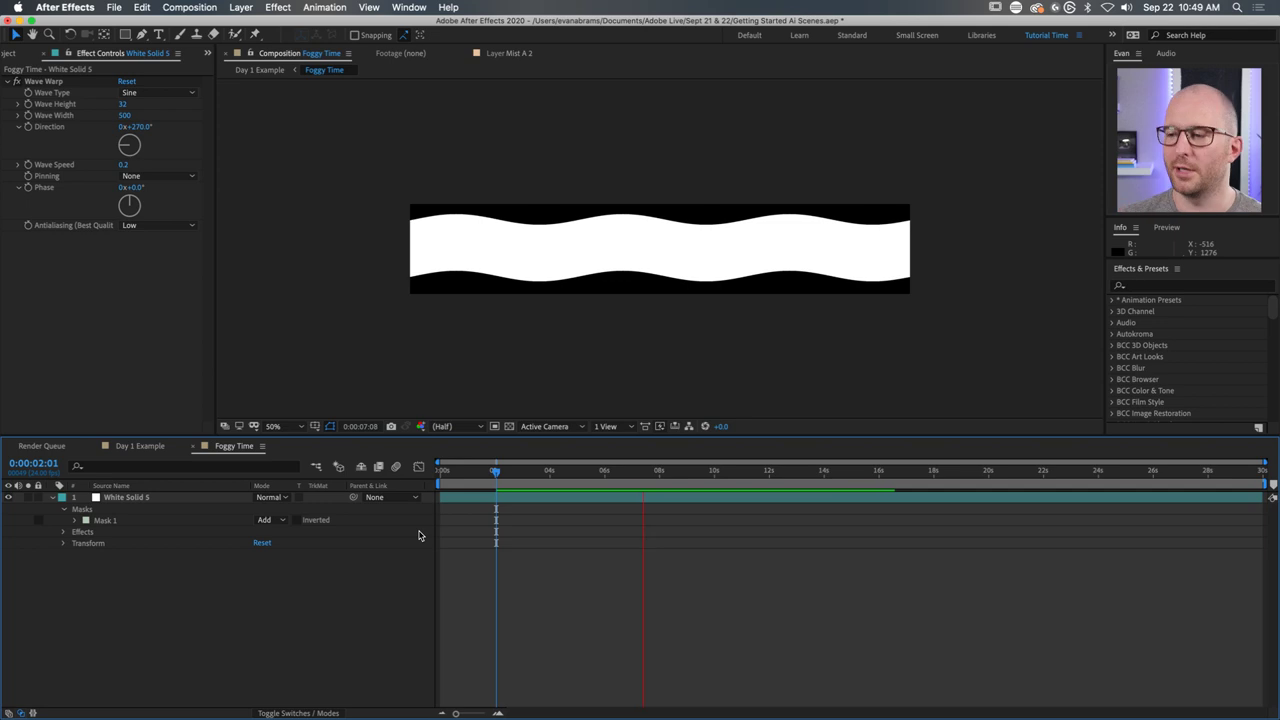
{"action": "key", "text": "space"}
Change the Wave Warp speed to 0.5 and preview the waves.
{"action": "left_click", "coordinate": [129, 165]}
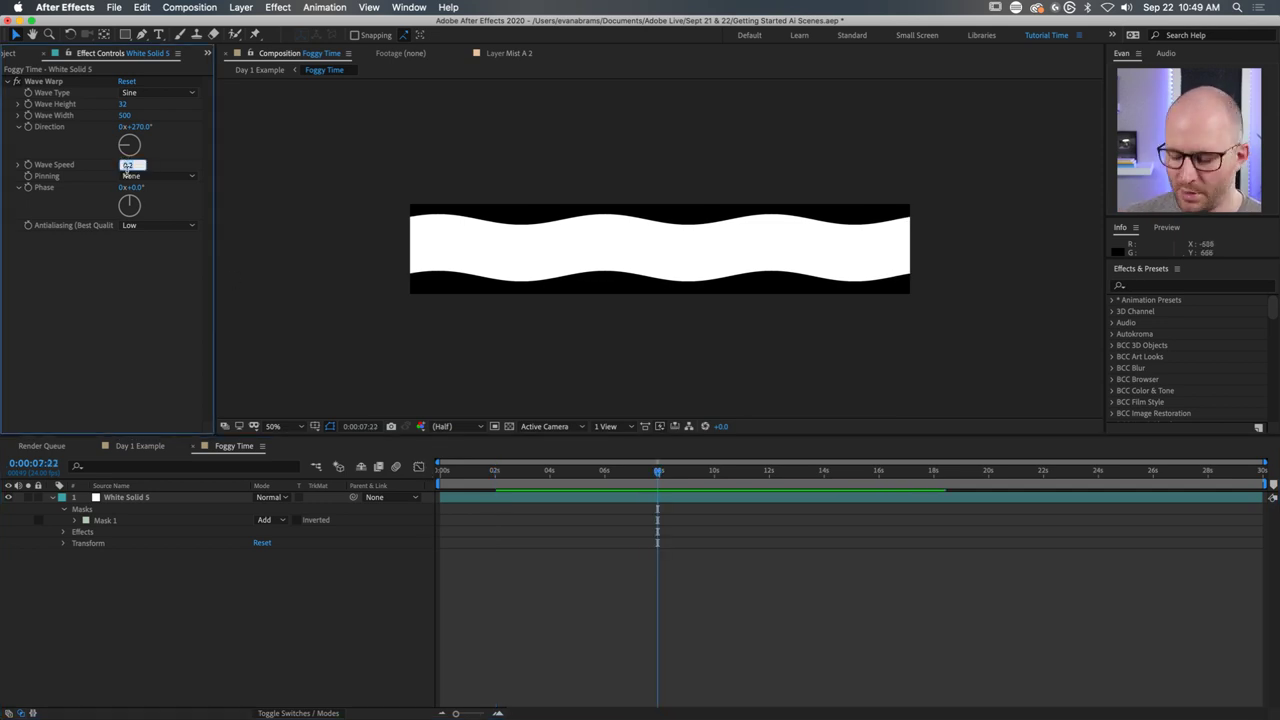
{"action": "type", "text": "0.5"}
{"action": "key", "text": "Return"}
{"action": "key", "text": "space"}
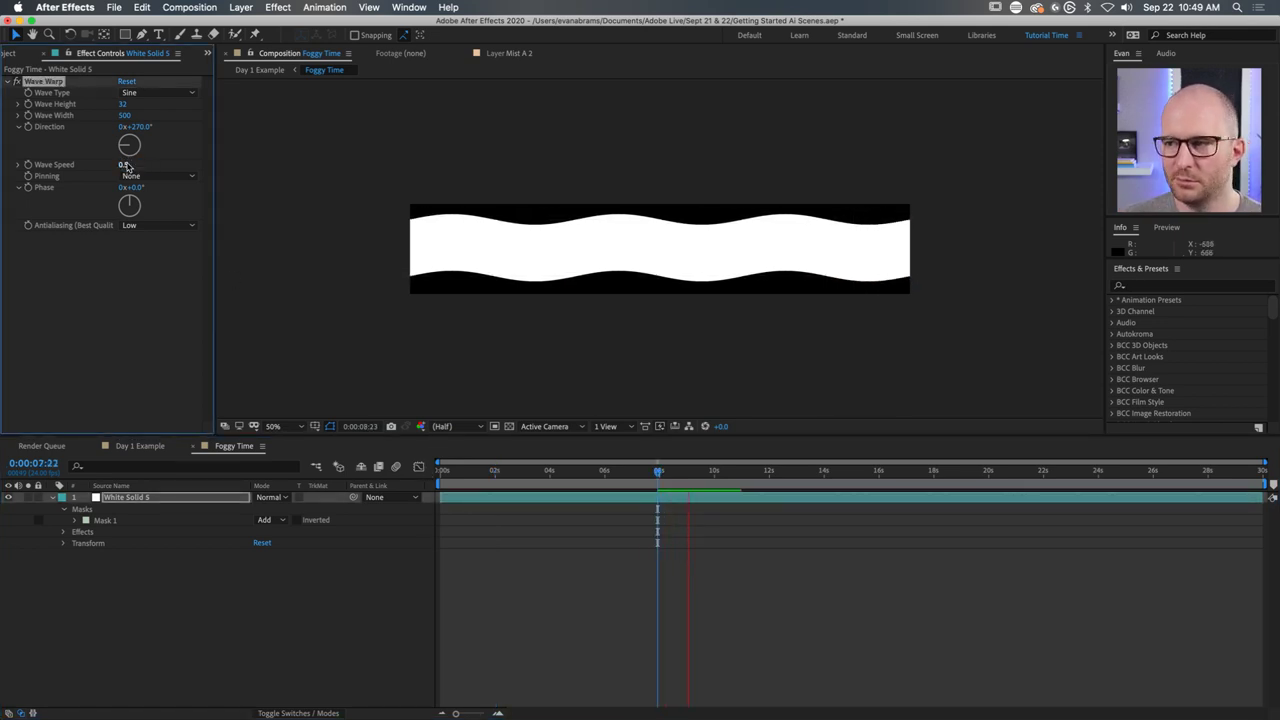
{"action": "key", "text": "space"}
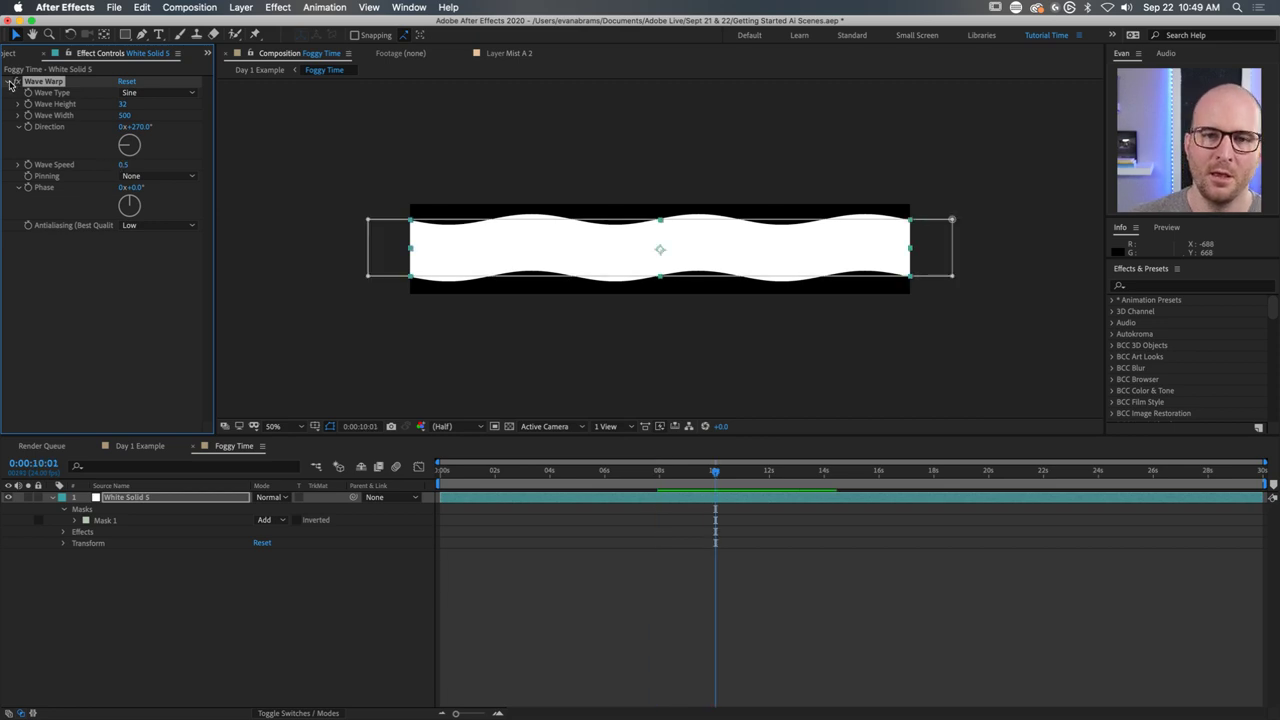
Duplicate the Wave Warp effect to create Wave Warp 2.
{"action": "left_click", "coordinate": [14, 81]}
{"action": "left_click", "coordinate": [13, 81]}
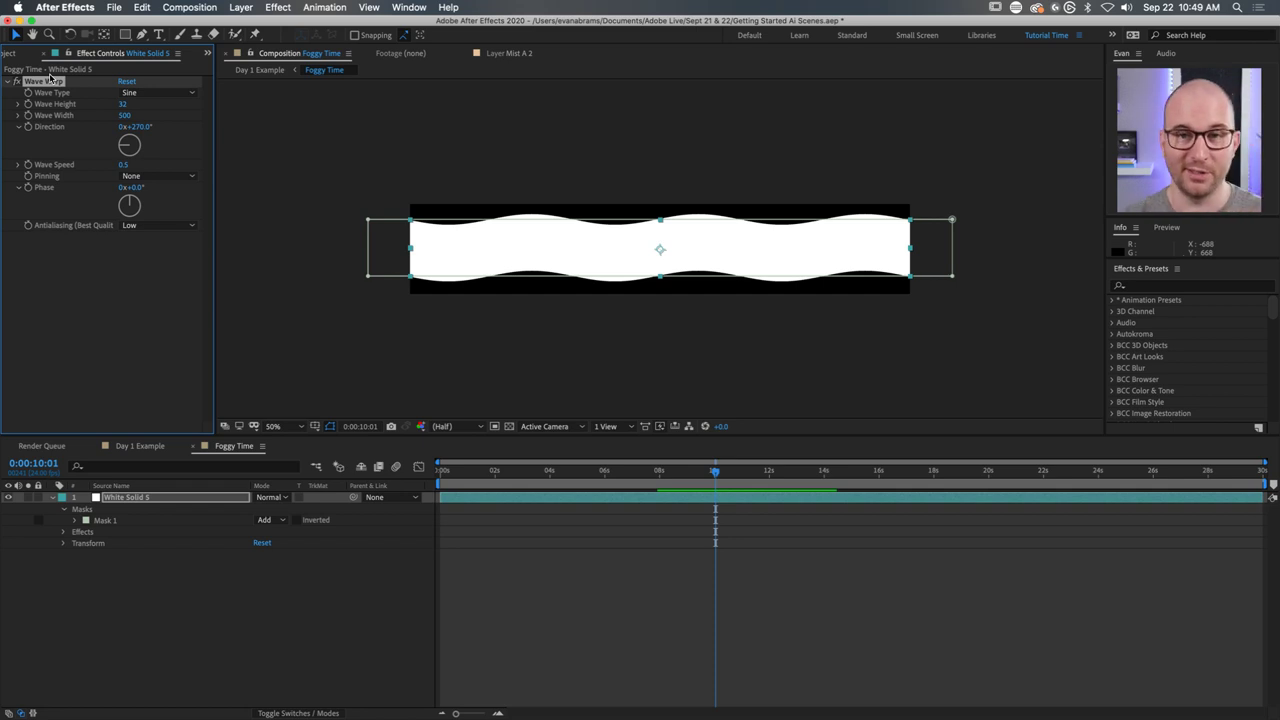
{"action": "left_click", "coordinate": [104, 262]}
{"action": "left_click", "coordinate": [57, 82]}
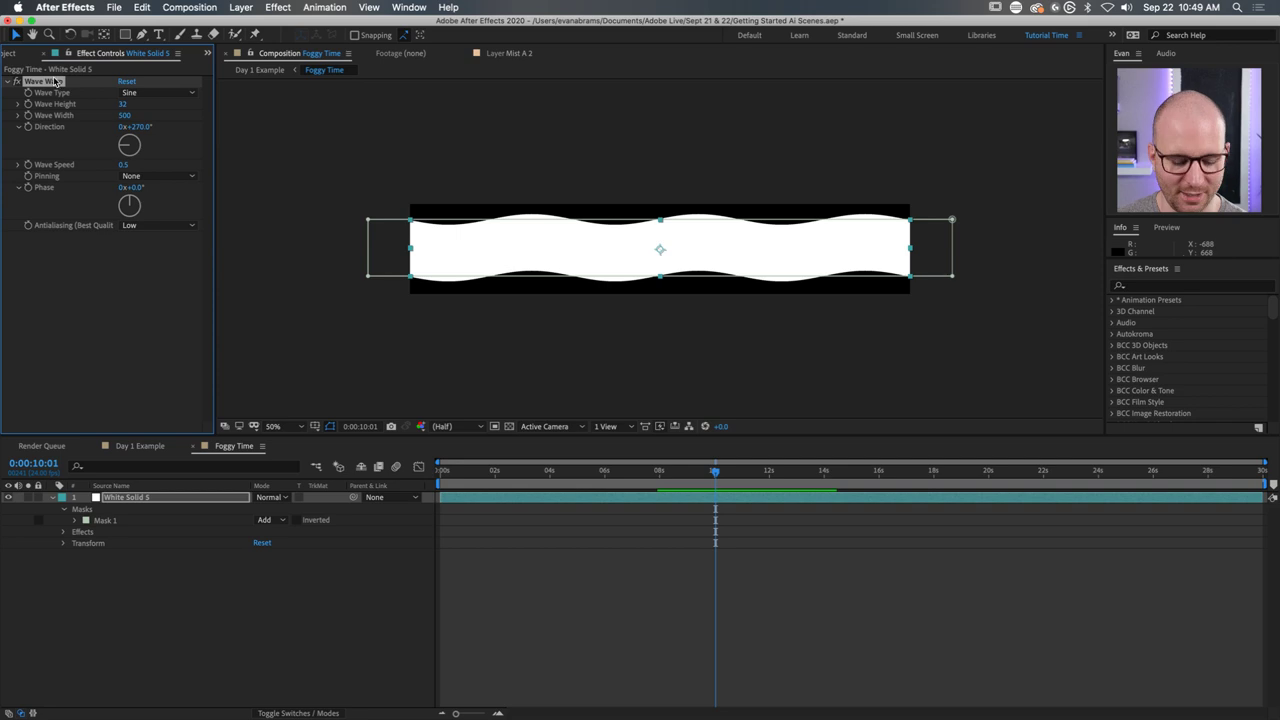
{"action": "key", "text": "super+d"}
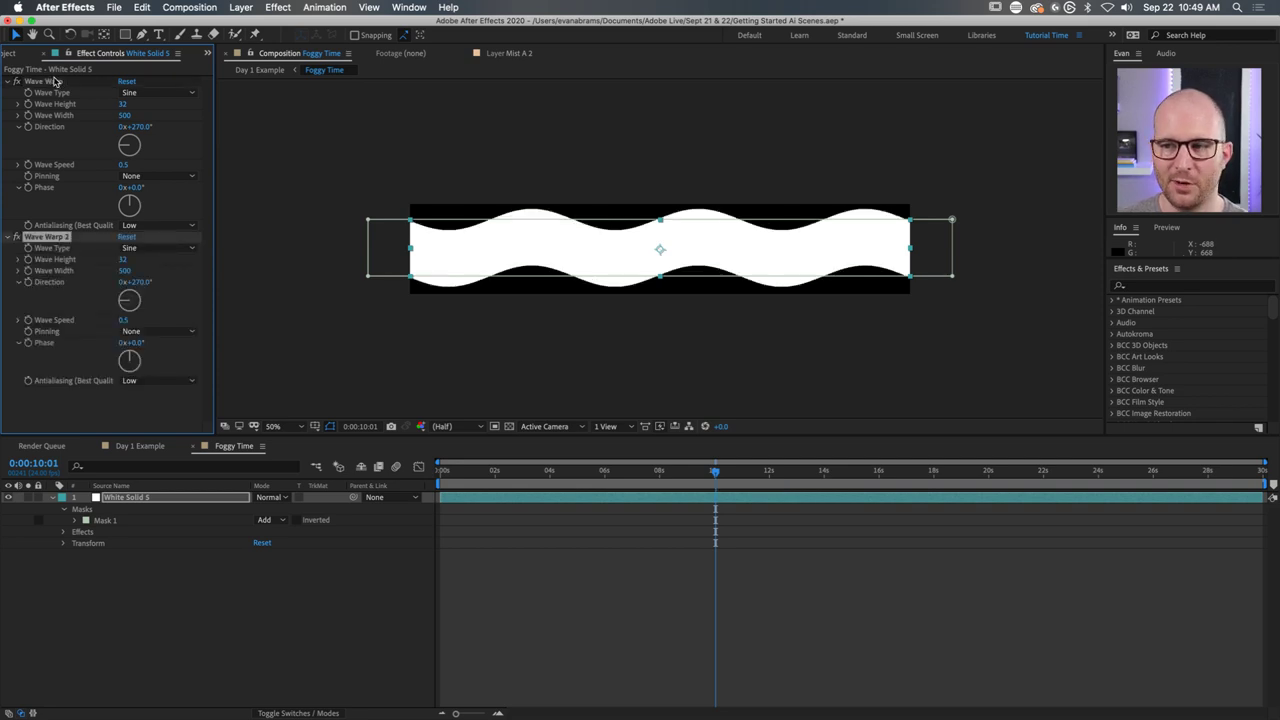
Compare with Wave Warp 2 toggled off and on, then set its Wave Width to 300.
{"action": "left_click", "coordinate": [17, 237]}
{"action": "left_click", "coordinate": [17, 237]}
{"action": "left_click", "coordinate": [17, 237]}
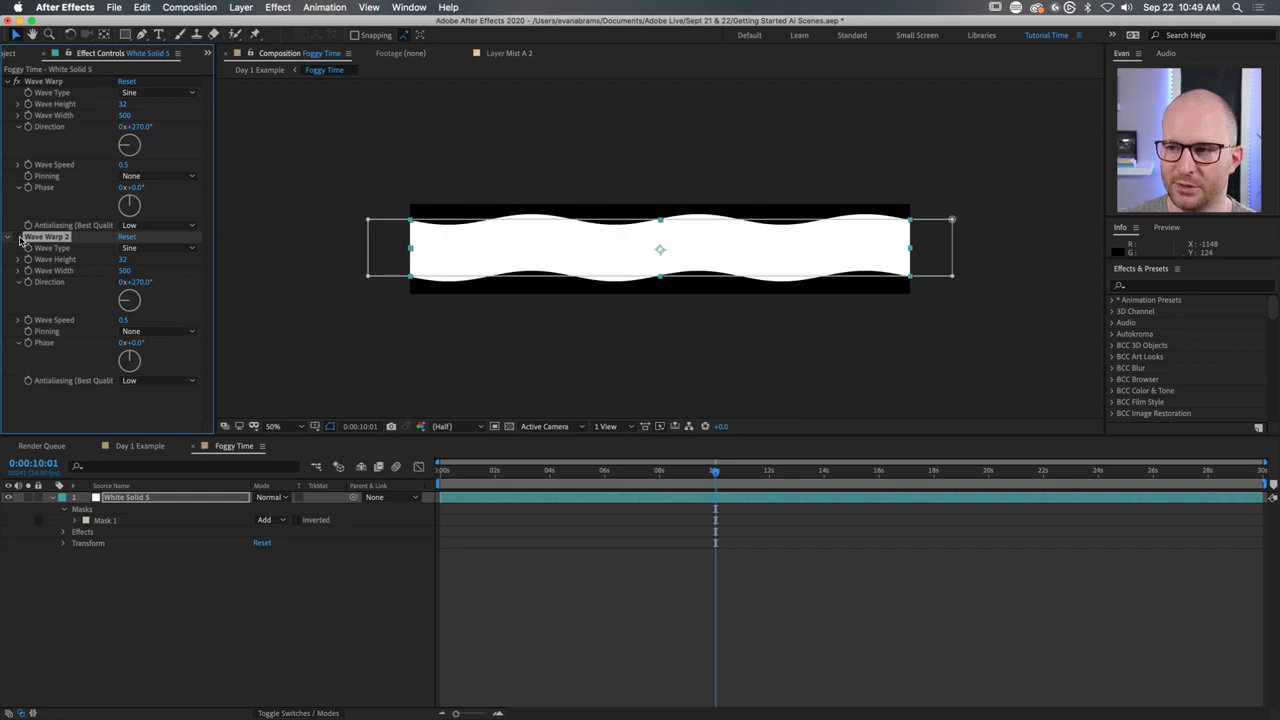
{"action": "left_click", "coordinate": [17, 237]}
{"action": "left_click", "coordinate": [17, 237]}
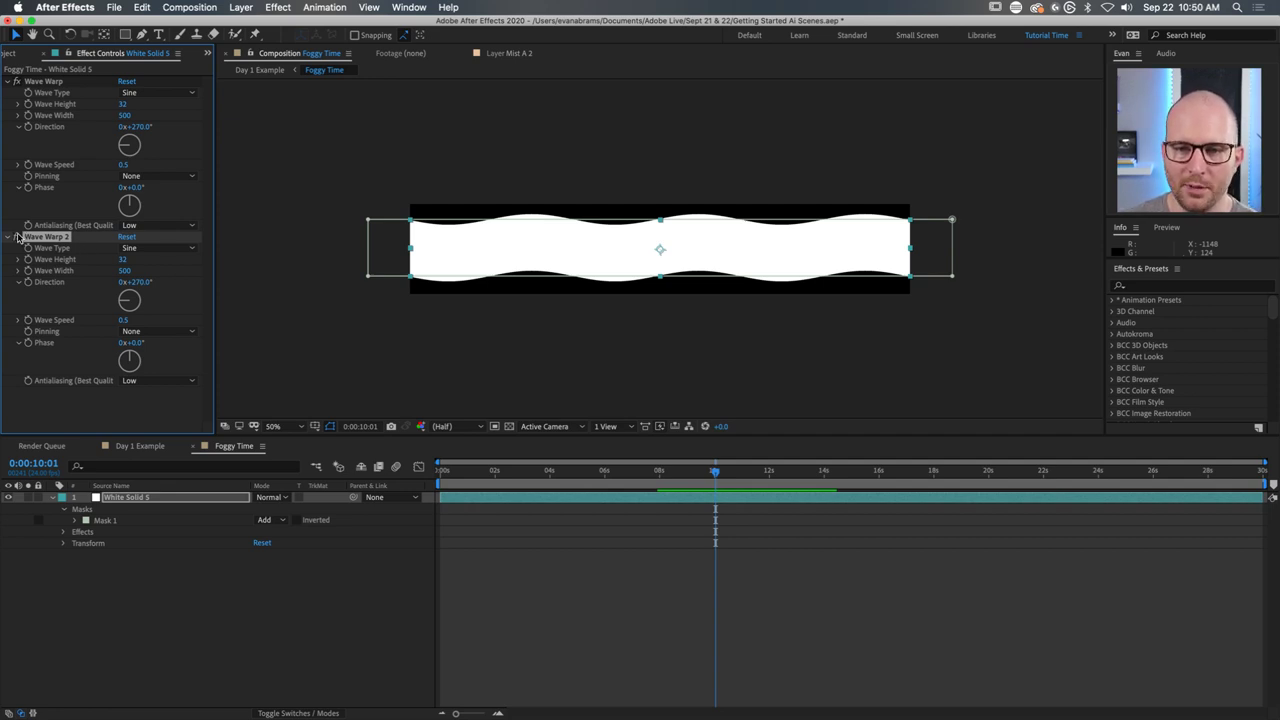
{"action": "left_click", "coordinate": [17, 237]}
{"action": "left_click", "coordinate": [124, 271]}
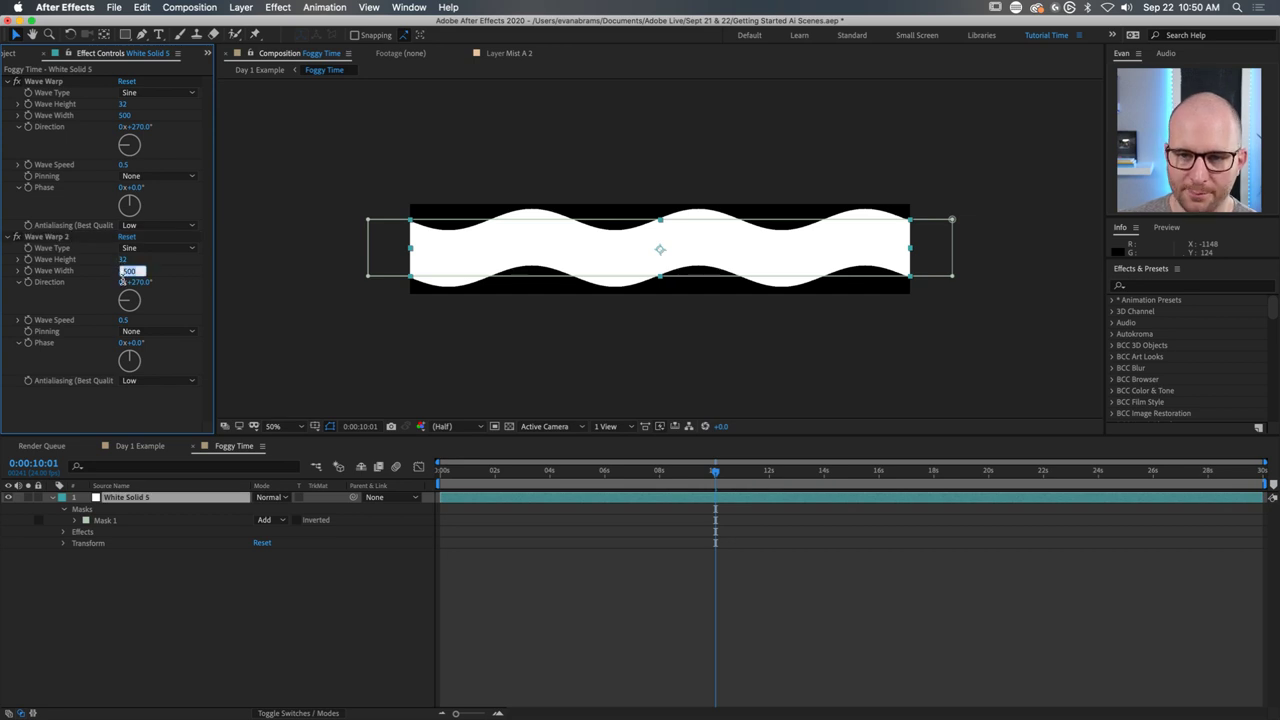
{"action": "type", "text": "300"}
{"action": "key", "text": "Return"}
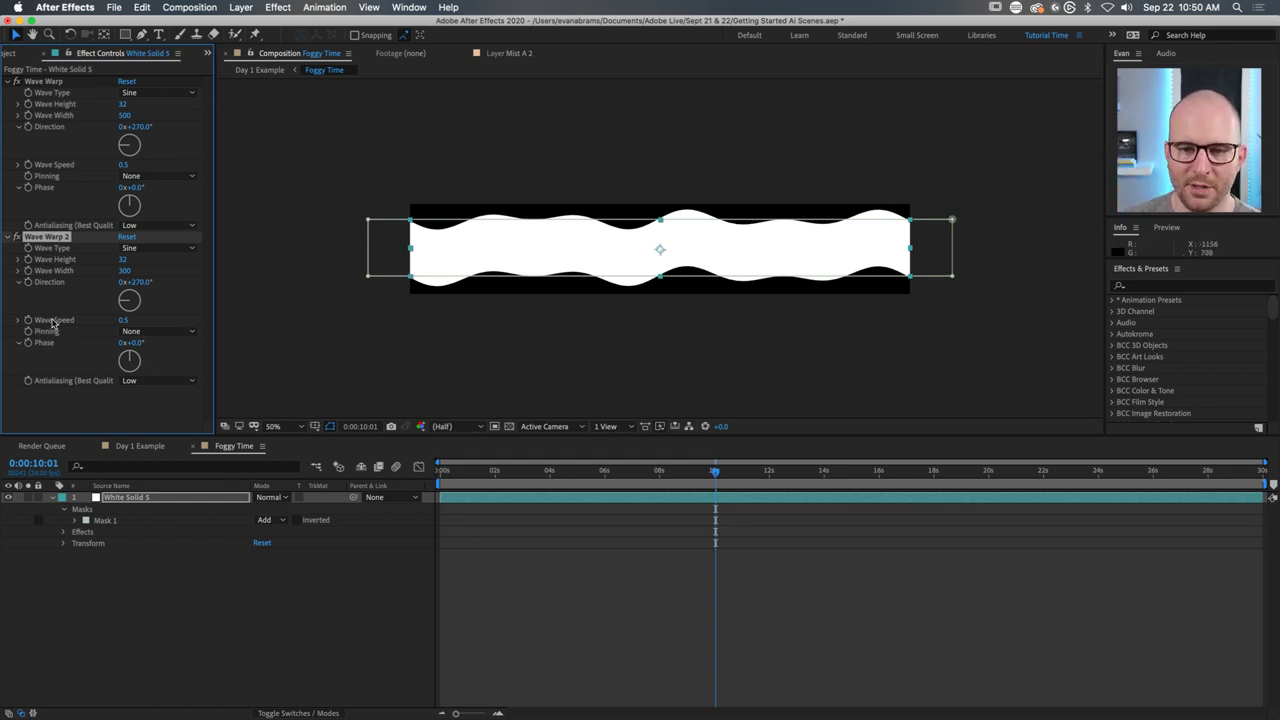
Set the first Wave Warp's Wave Speed to 0.3 and return to the start.
{"action": "left_click", "coordinate": [123, 320]}
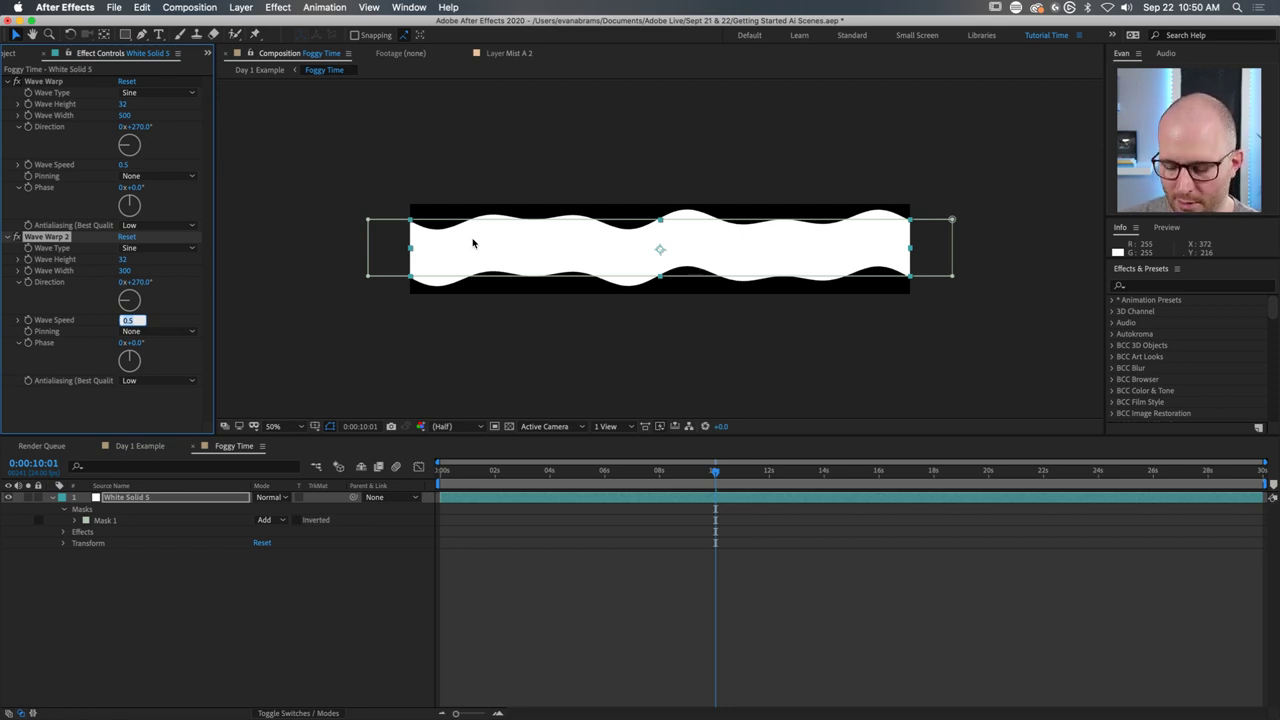
{"action": "left_click", "coordinate": [124, 164]}
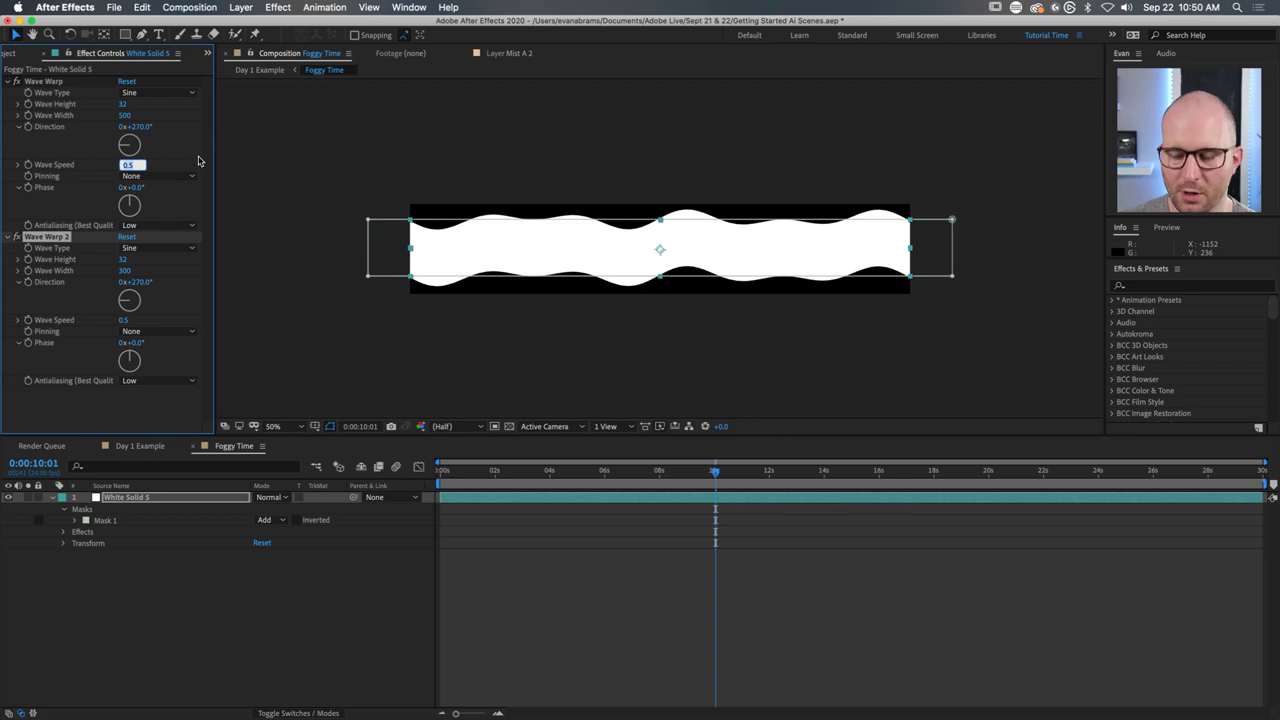
{"action": "type", "text": "0.3"}
{"action": "key", "text": "Return"}
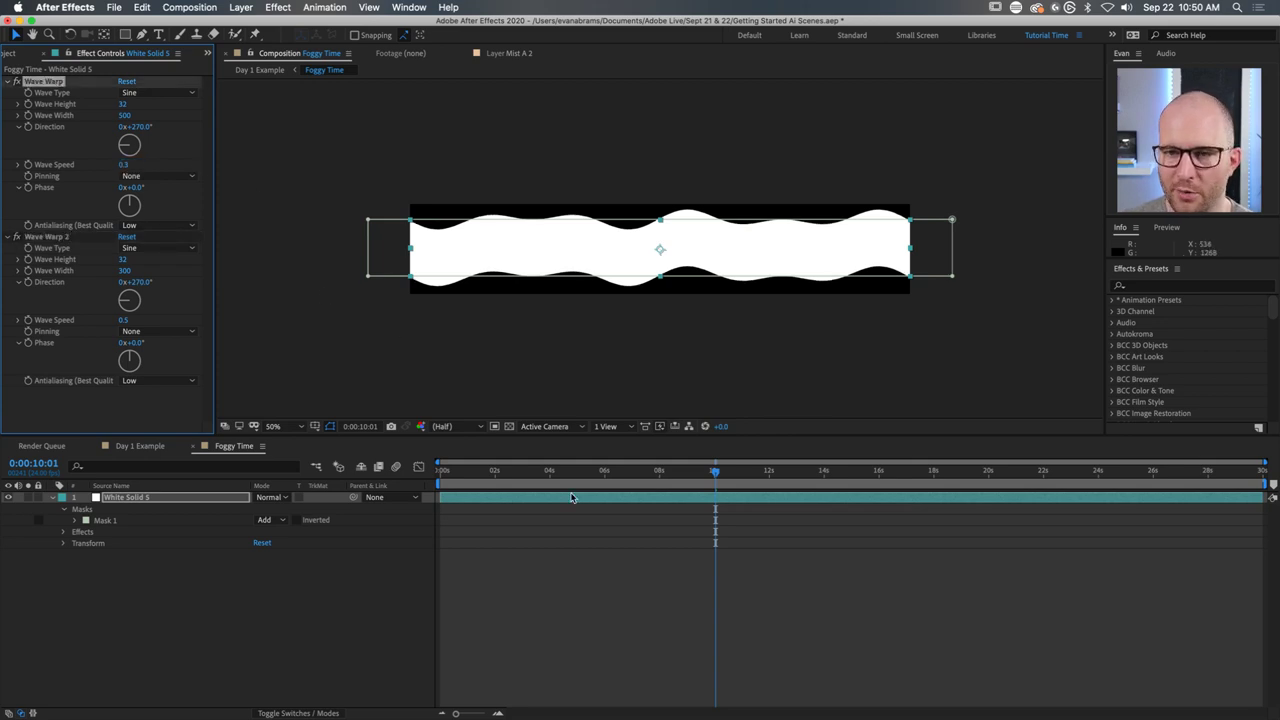
{"action": "key", "text": "Home"}
{"action": "left_click", "coordinate": [723, 589]}
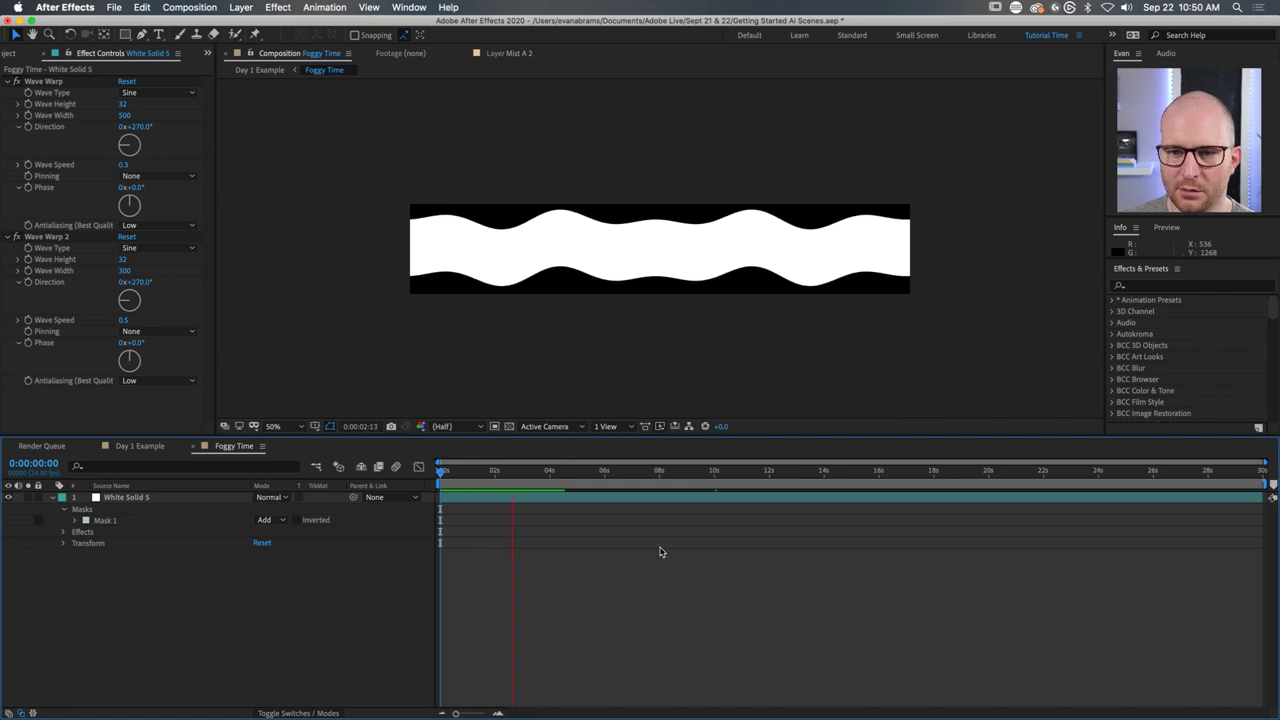
Set Wave Warp 2's direction to 246° and the first Wave Warp's to 304°, then preview.
{"action": "key", "text": "space"}
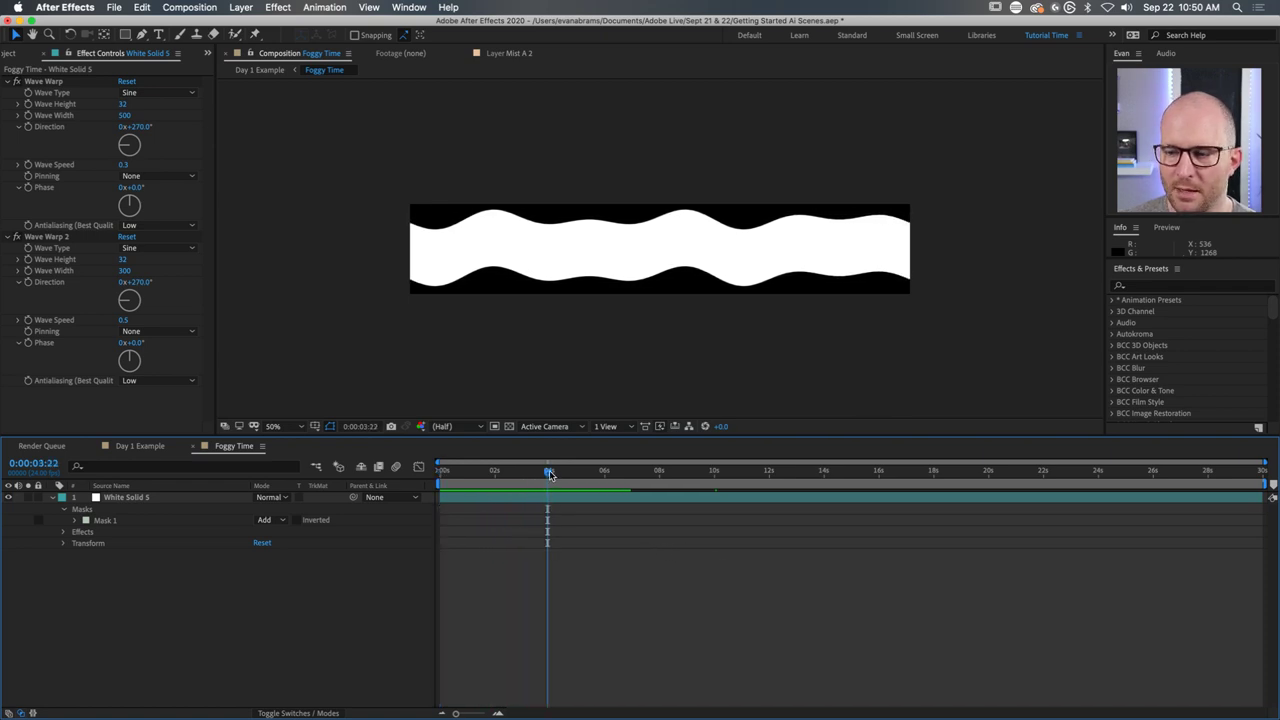
{"action": "left_click_drag", "start_coordinate": [550, 474], "coordinate": [532, 473]}
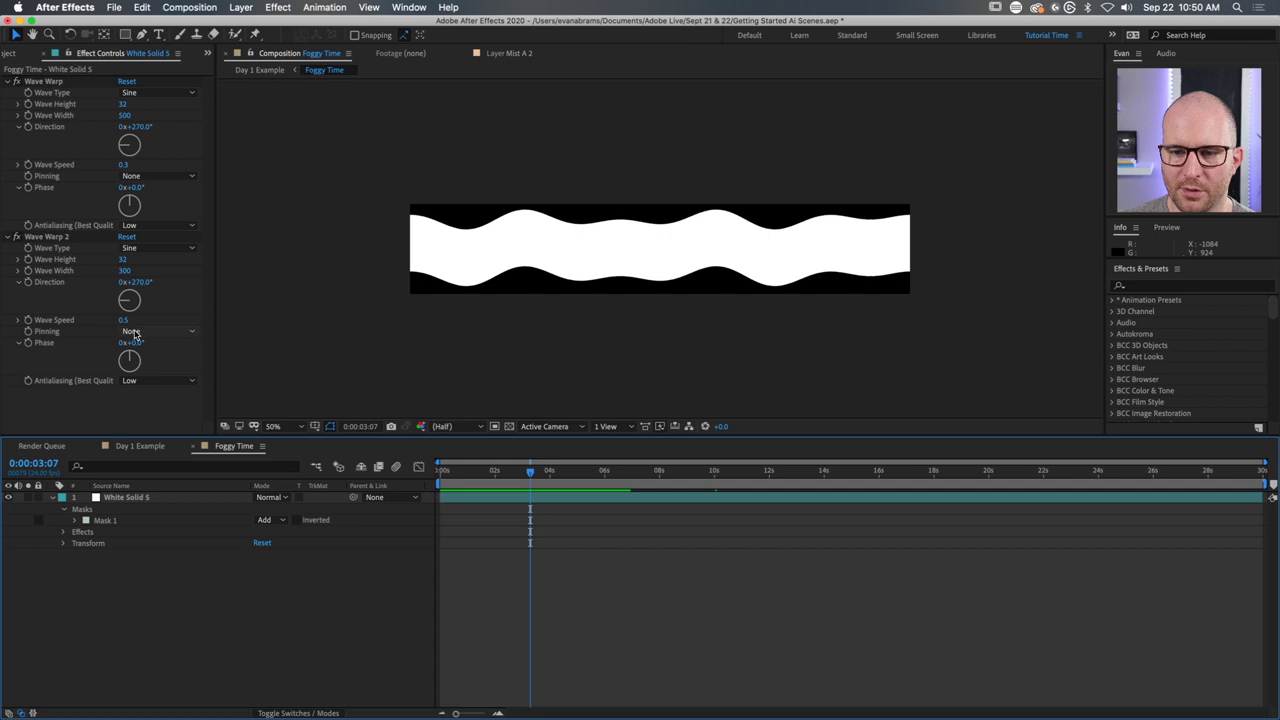
{"action": "left_click_drag", "start_coordinate": [120, 305], "coordinate": [122, 309]}
{"action": "left_click_drag", "start_coordinate": [120, 140], "coordinate": [119, 138]}
{"action": "left_click", "coordinate": [578, 555]}
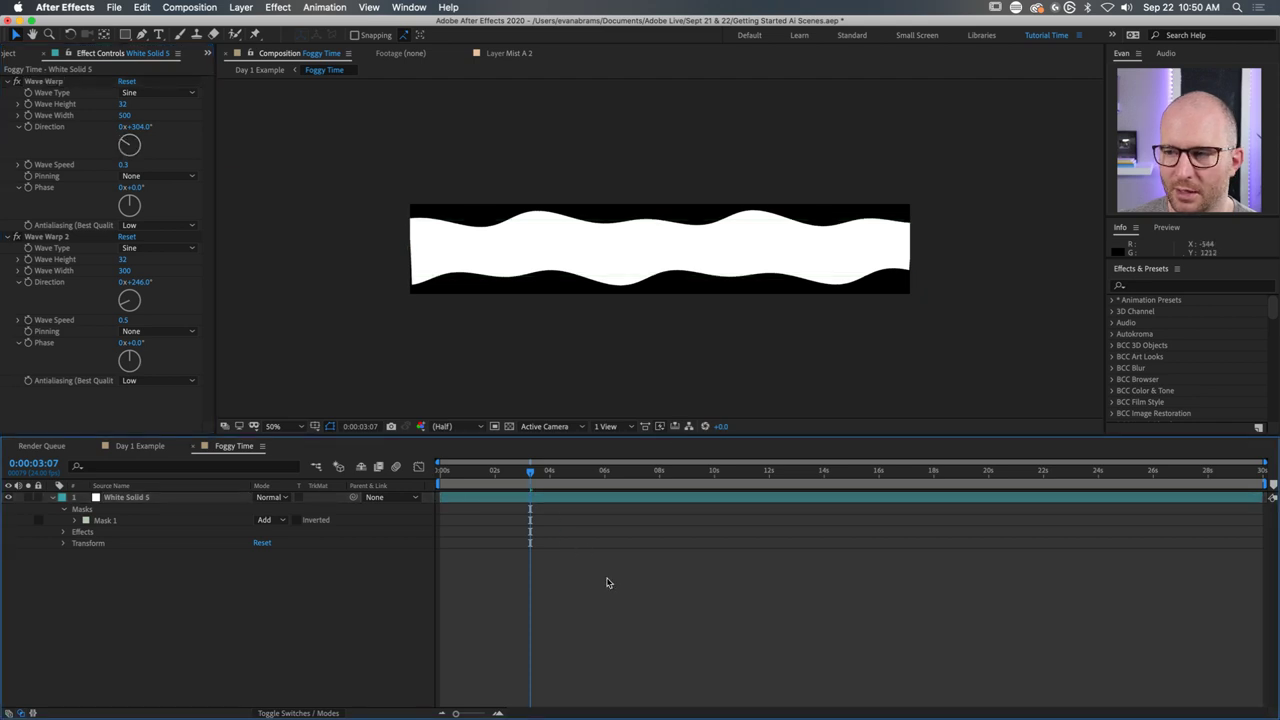
{"action": "key", "text": "space"}
{"action": "key", "text": "space"}
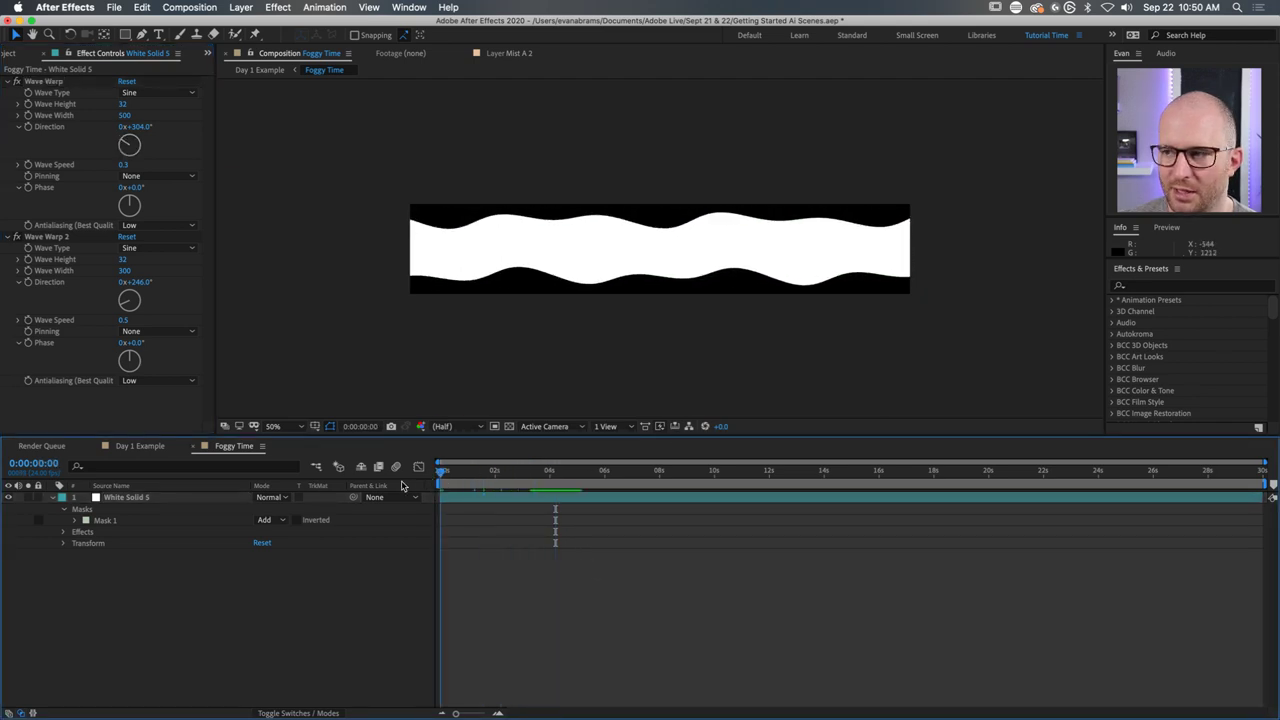
{"action": "key", "text": "space"}
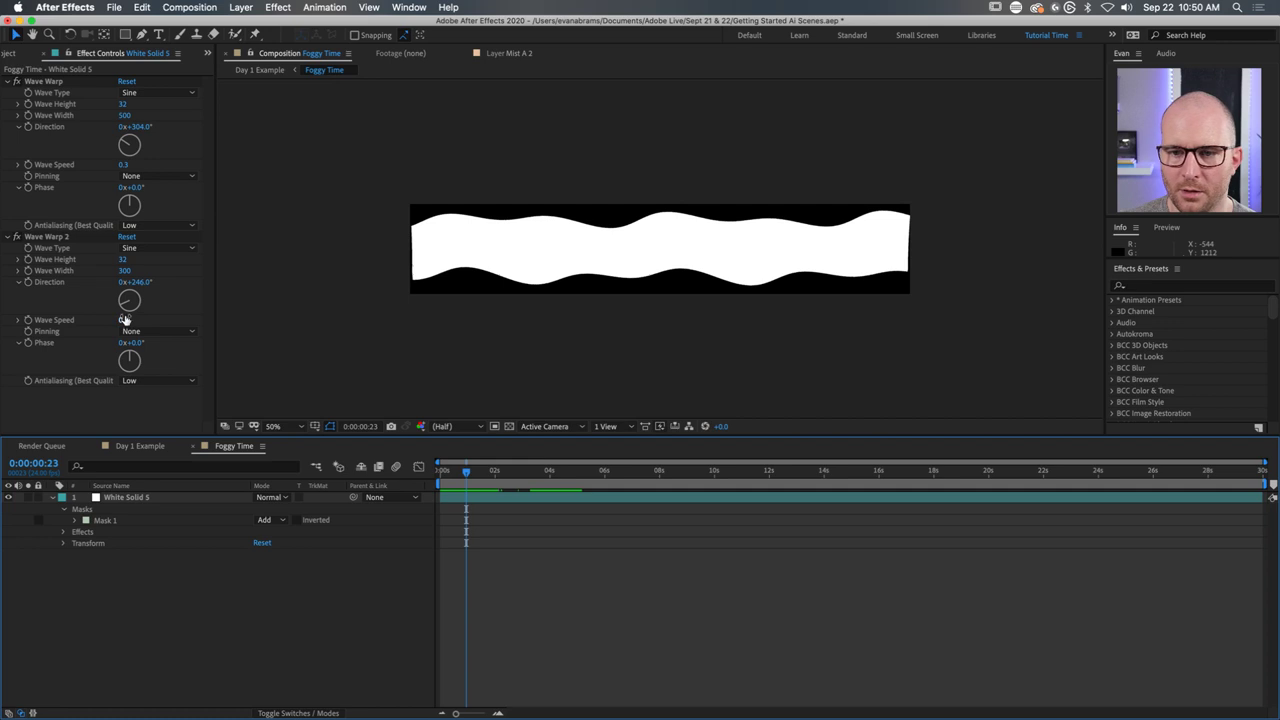
Speed up Wave Warp 2 to a Wave Speed of 1.0 and preview.
{"action": "left_click", "coordinate": [125, 319]}
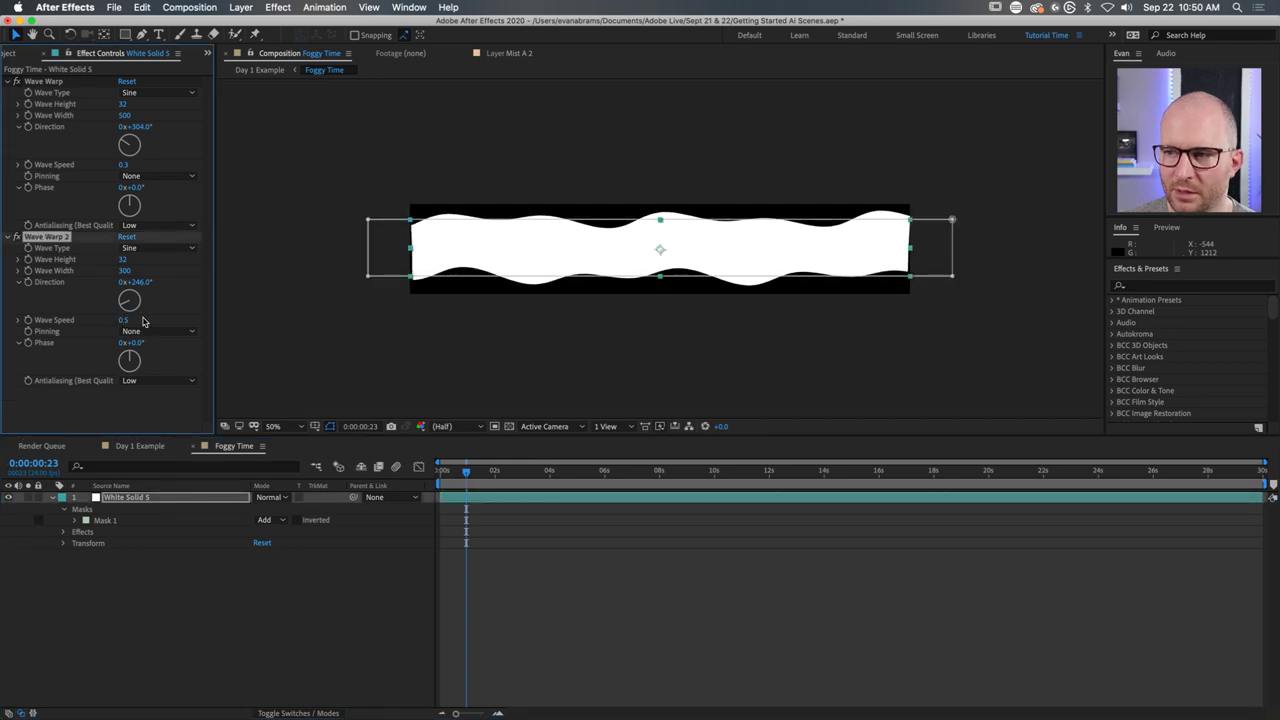
{"action": "left_click", "coordinate": [130, 320]}
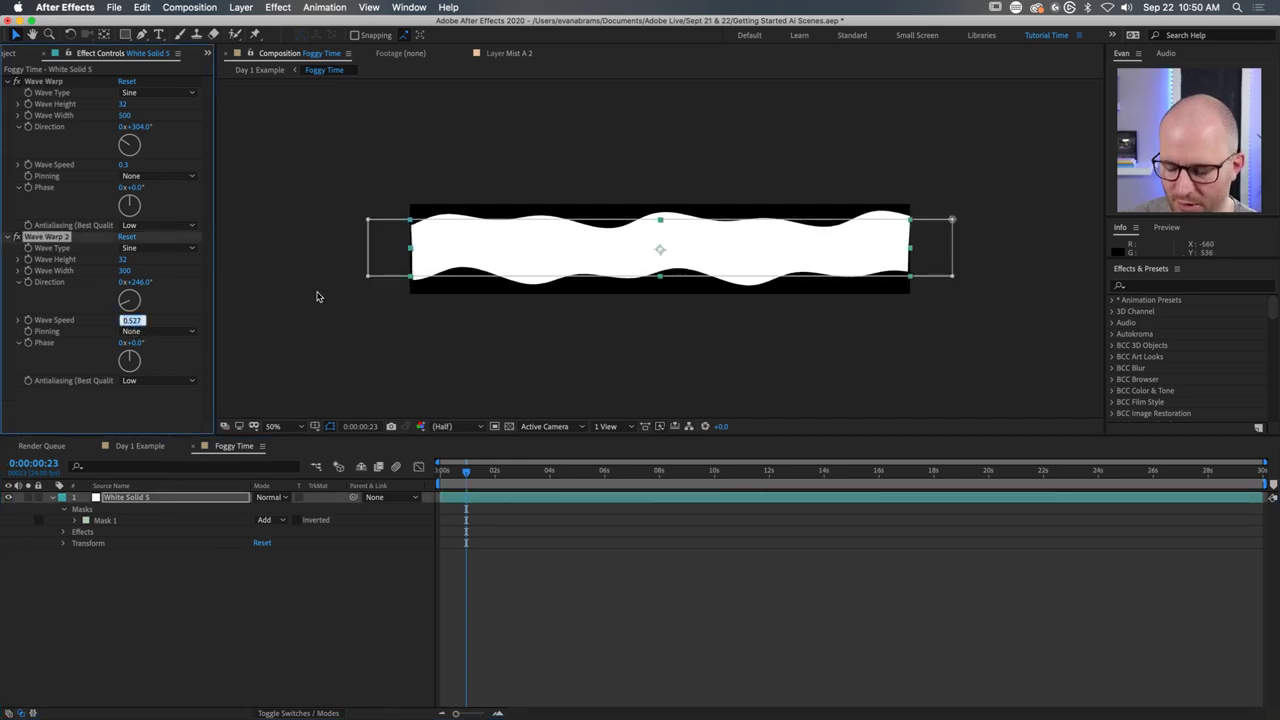
{"action": "type", "text": "1"}
{"action": "key", "text": "Return"}
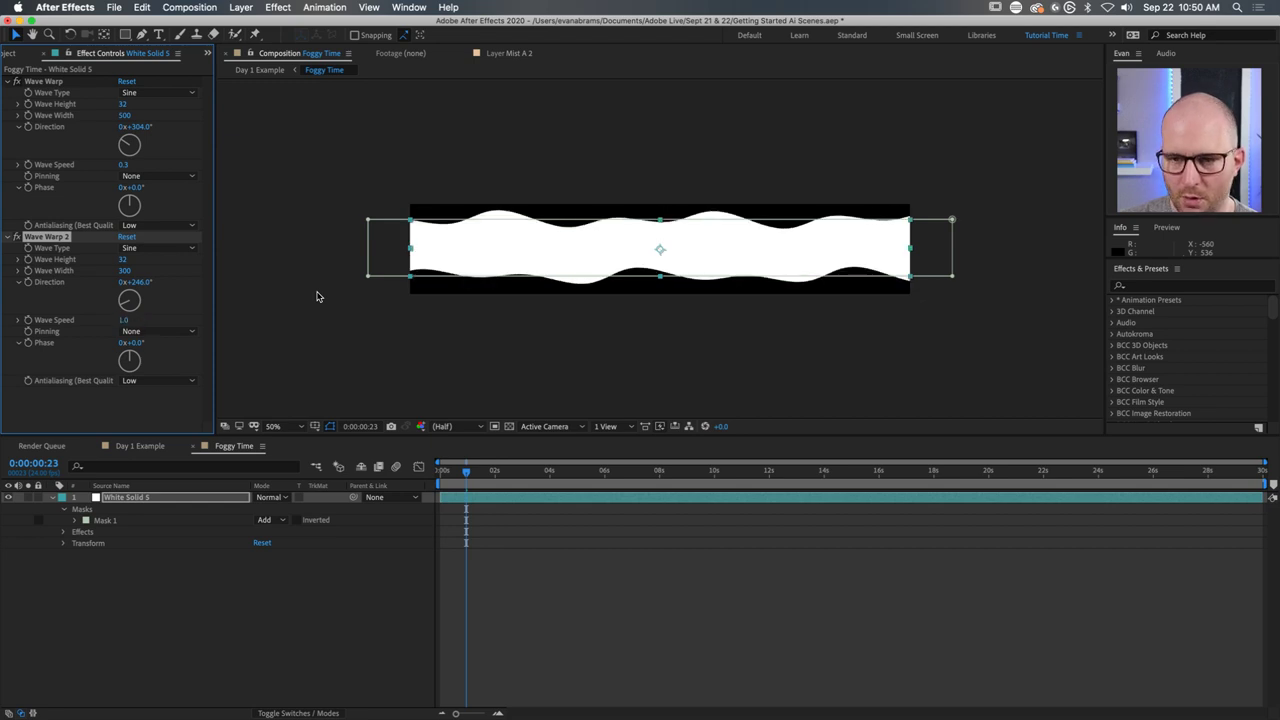
{"action": "left_click", "coordinate": [642, 690]}
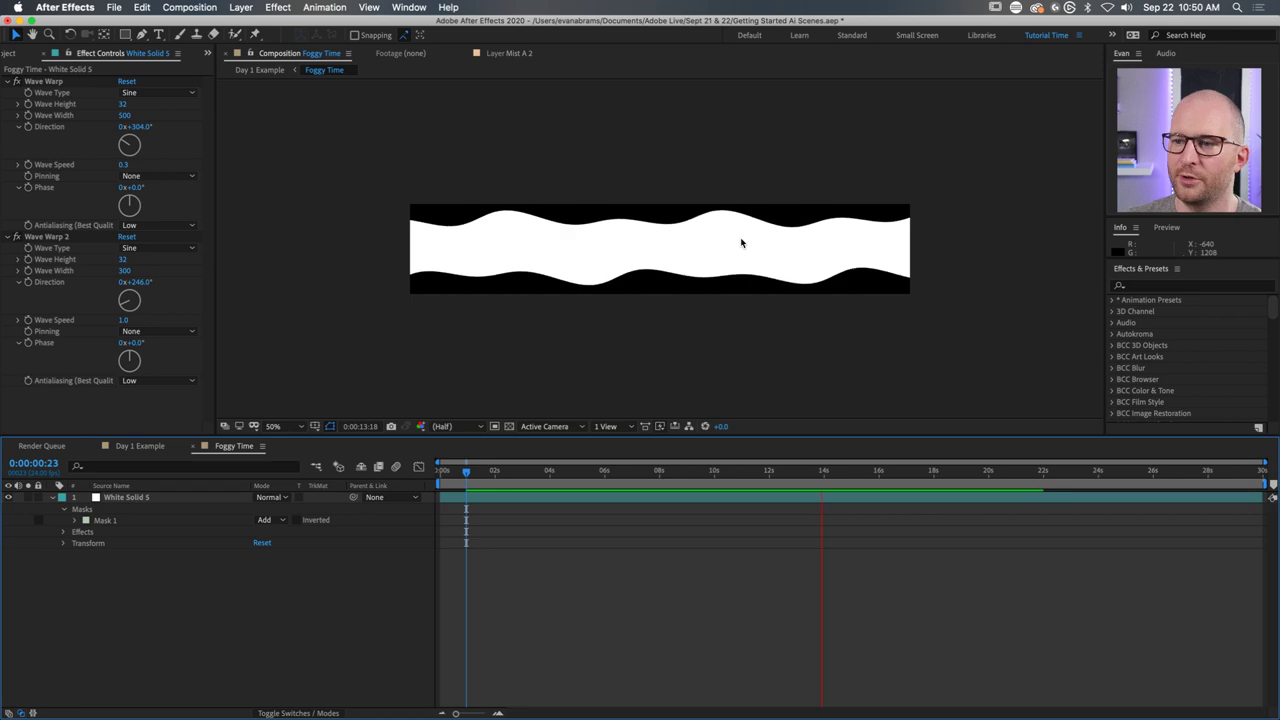
{"action": "key", "text": "space"}
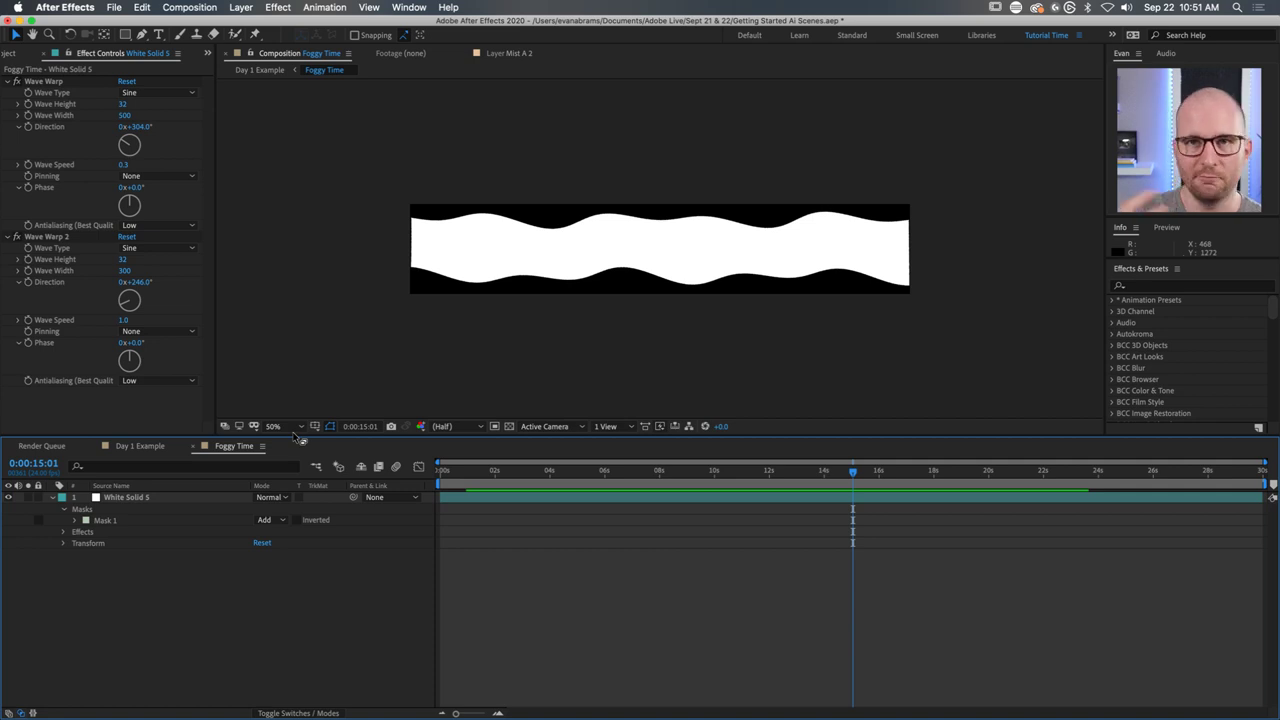
Close the Foggy Time composition, nudge the fog layer slightly upward, and preview from the start.
{"action": "key", "text": "super+w"}
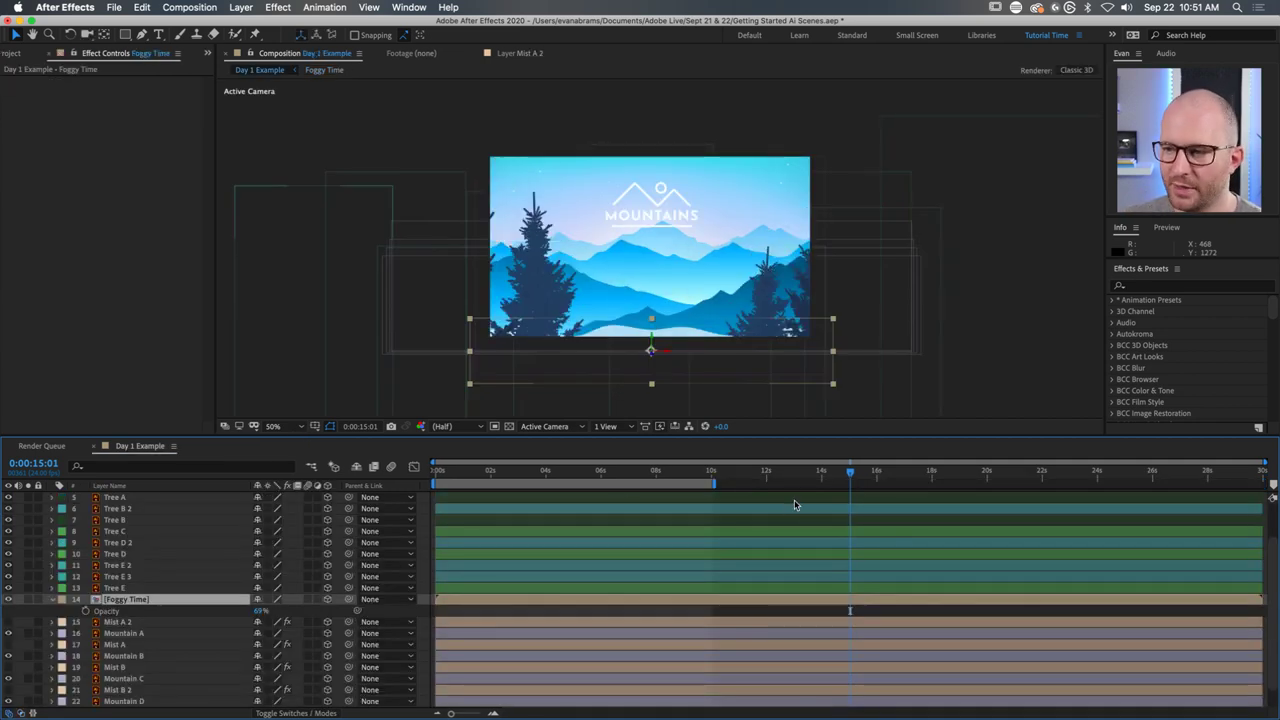
{"action": "left_click_drag", "start_coordinate": [749, 362], "coordinate": [744, 348]}
{"action": "key", "text": "Home"}
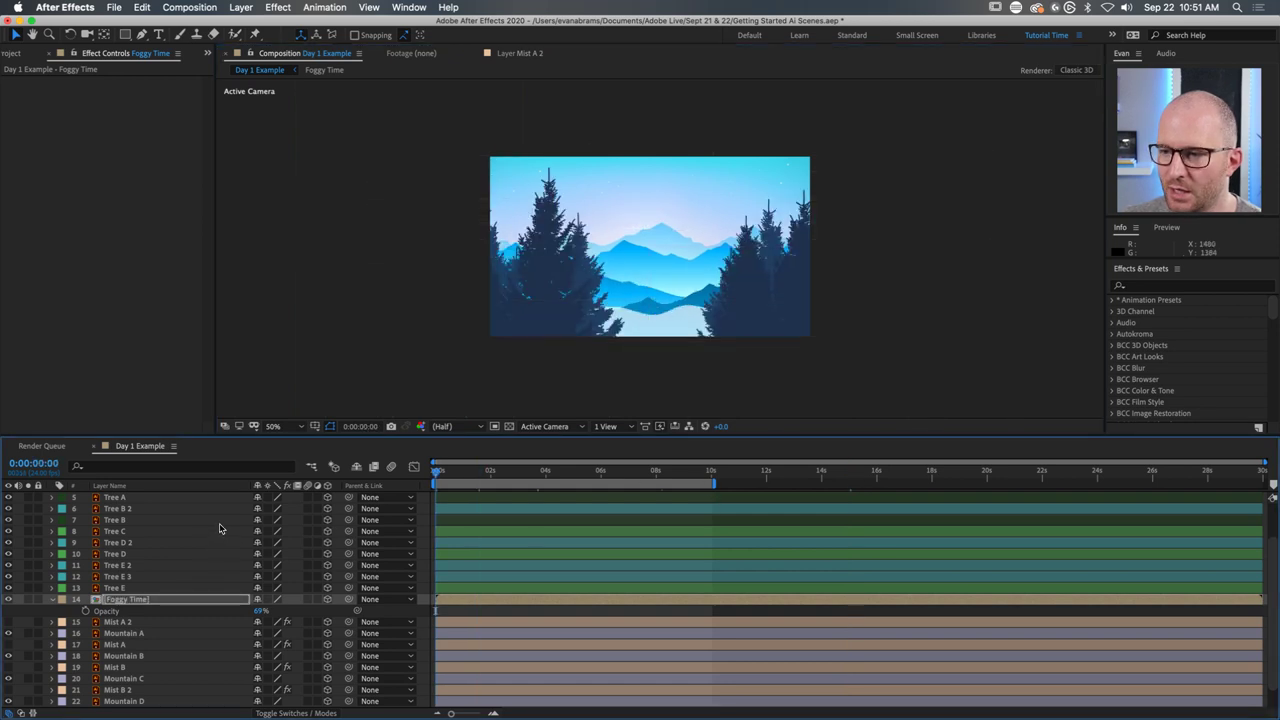
{"action": "key", "text": "space"}
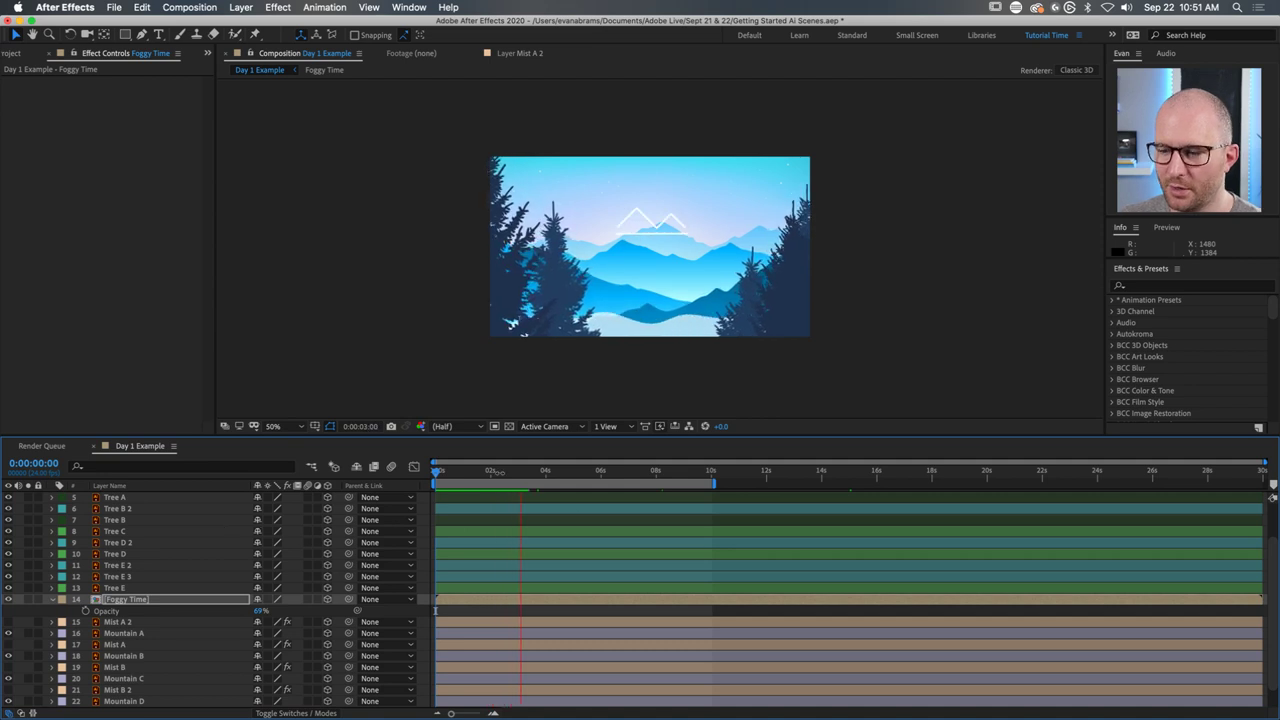
{"action": "key", "text": "space"}
{"action": "key", "text": "space"}
{"action": "key", "text": "space"}
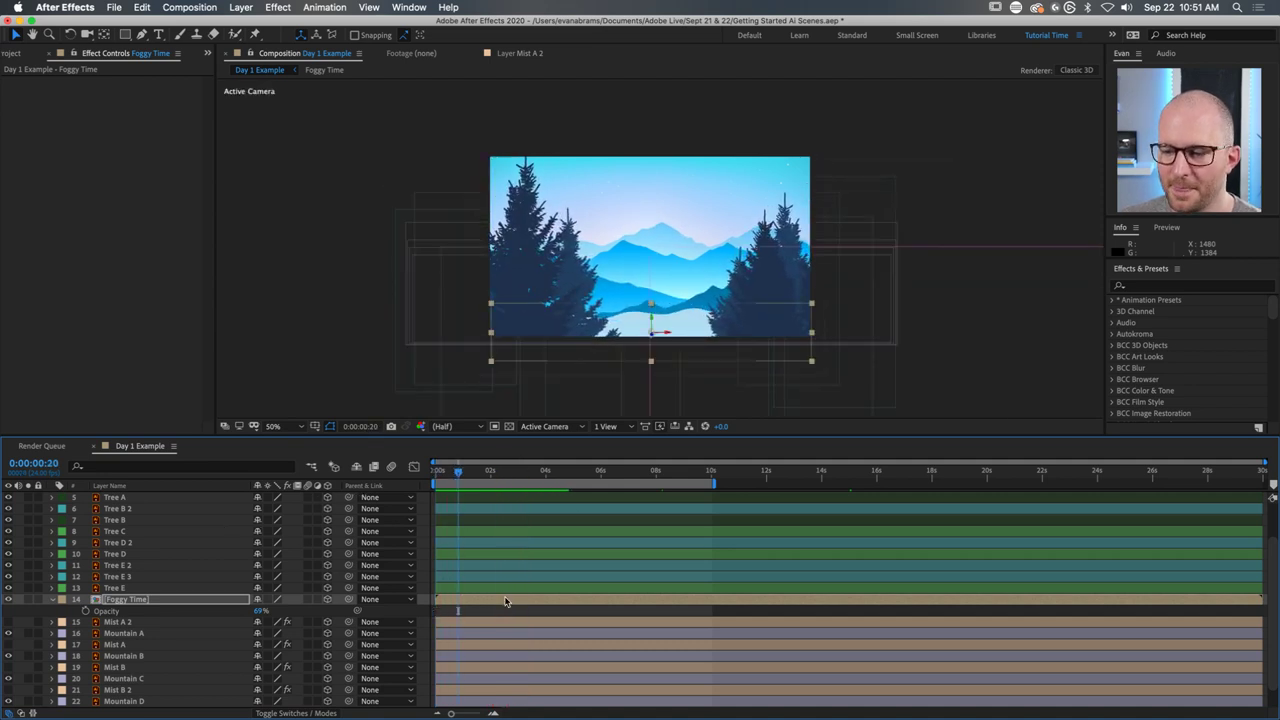
Stretch the Foggy Time layer wider in Day 1 Example and preview it.
{"action": "double_click", "coordinate": [507, 600]}
{"action": "left_click", "coordinate": [150, 447]}
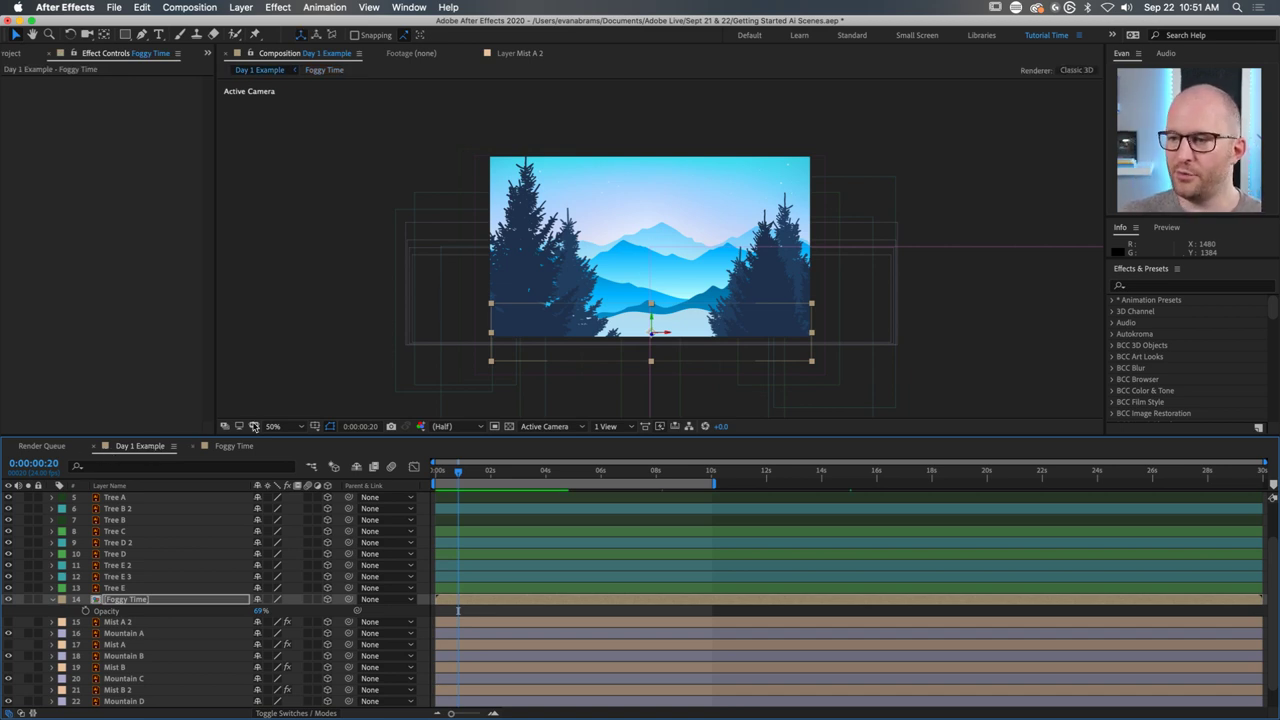
{"action": "left_click_drag", "start_coordinate": [811, 331], "coordinate": [872, 333]}
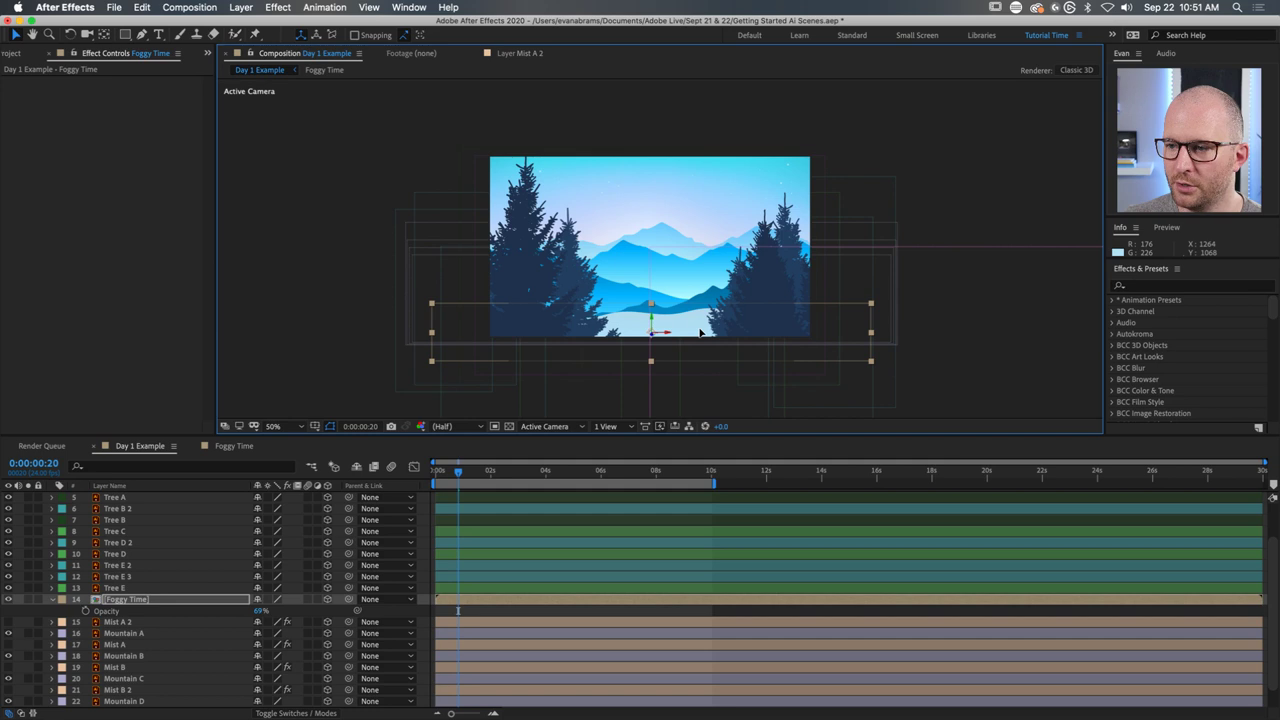
{"action": "key", "text": "space"}
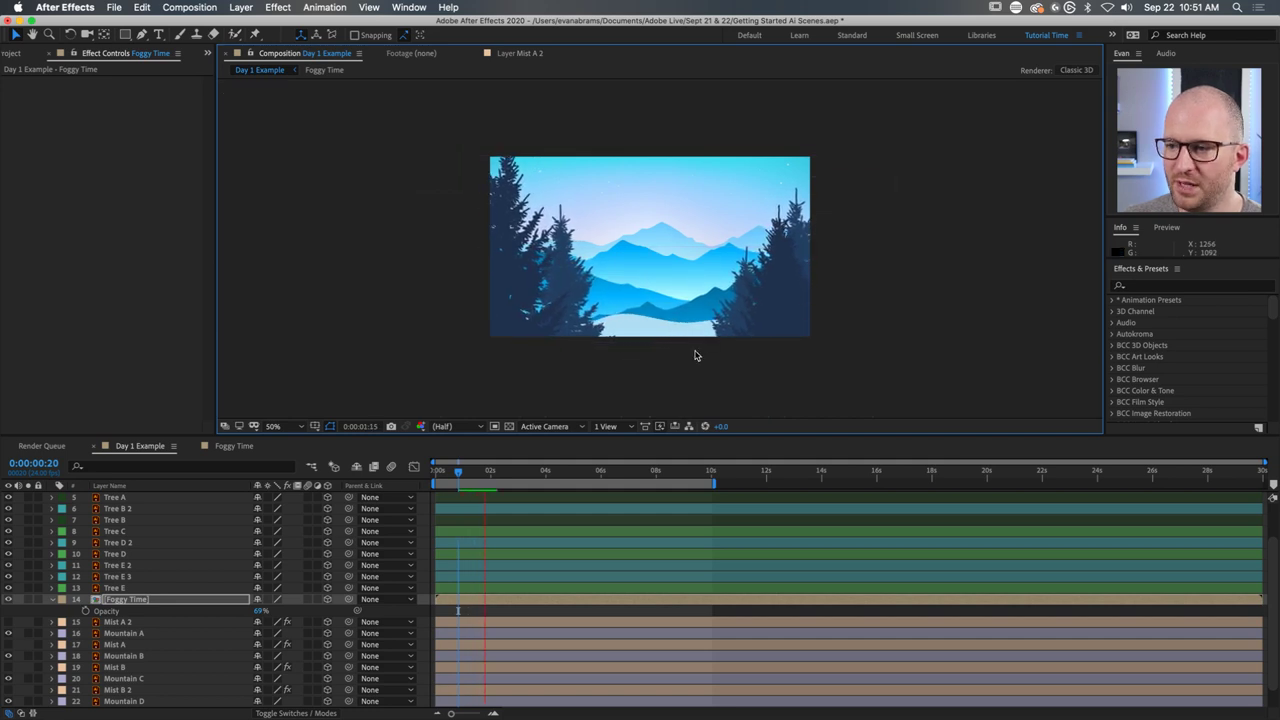
{"action": "key", "text": "space"}
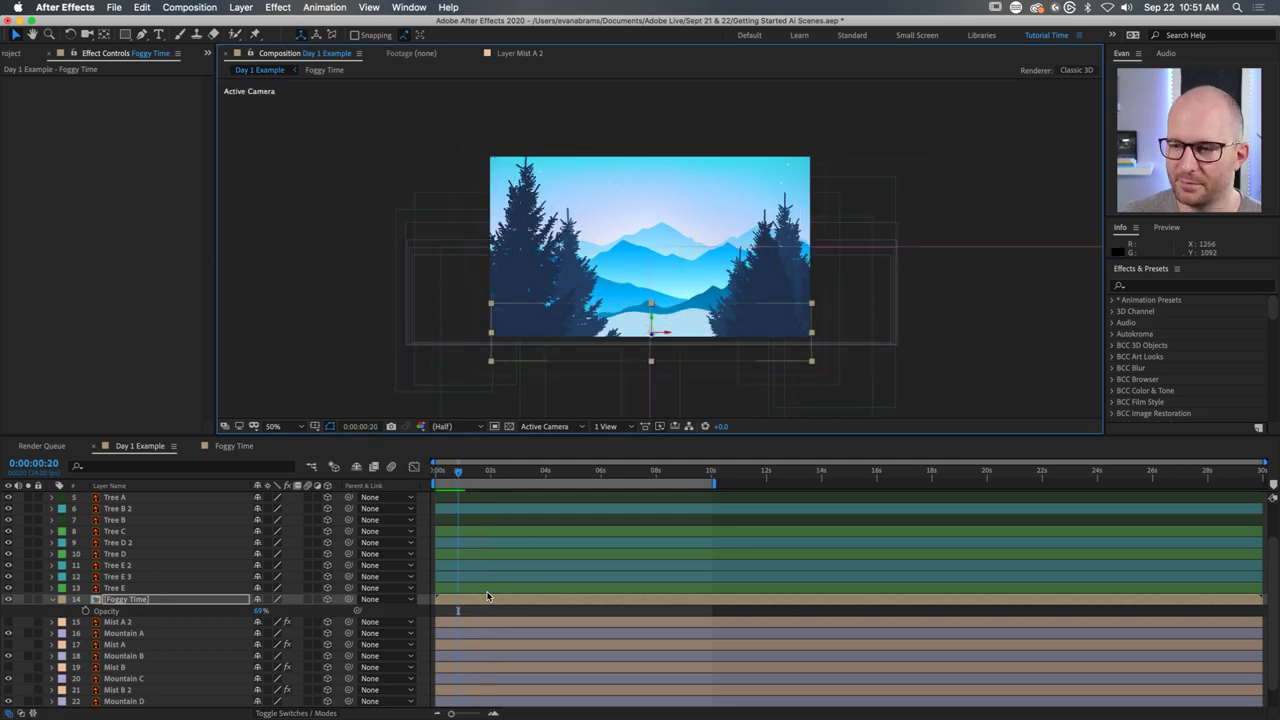
Reopen Foggy Time and set White Solid 5's Wave Warp 2 speed to 0.1, then preview.
{"action": "double_click", "coordinate": [487, 600]}
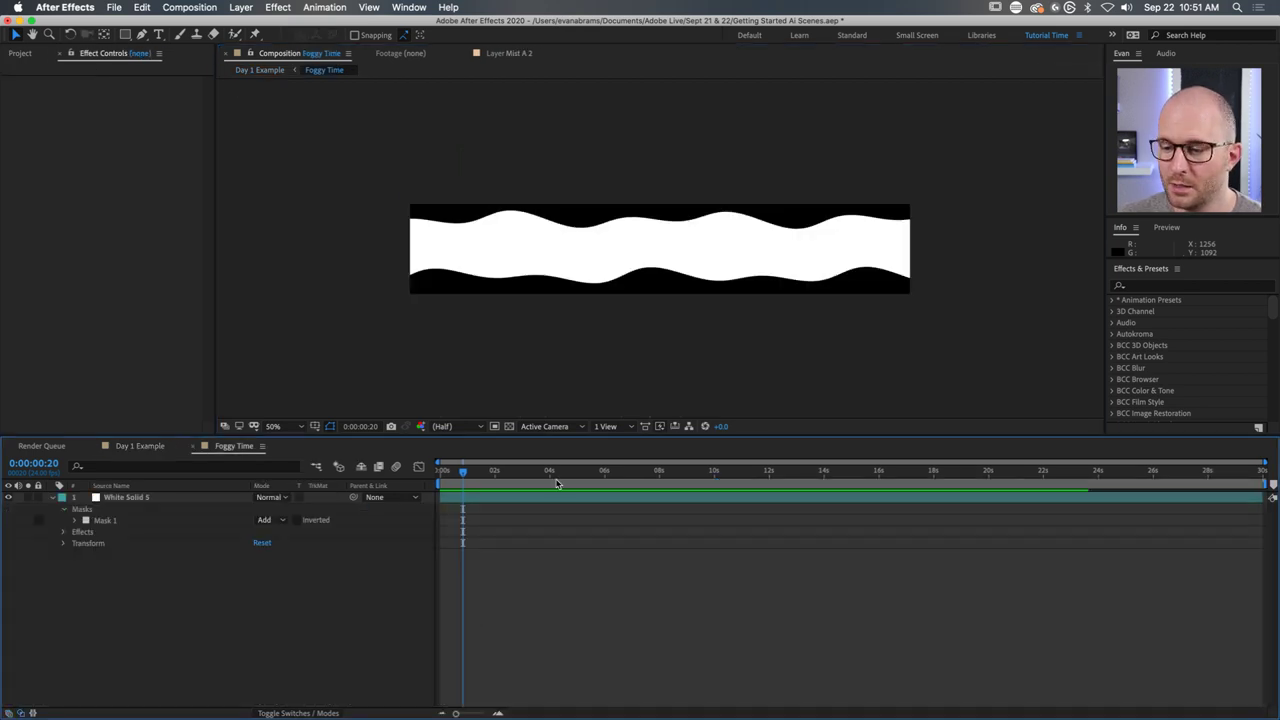
{"action": "left_click", "coordinate": [507, 499]}
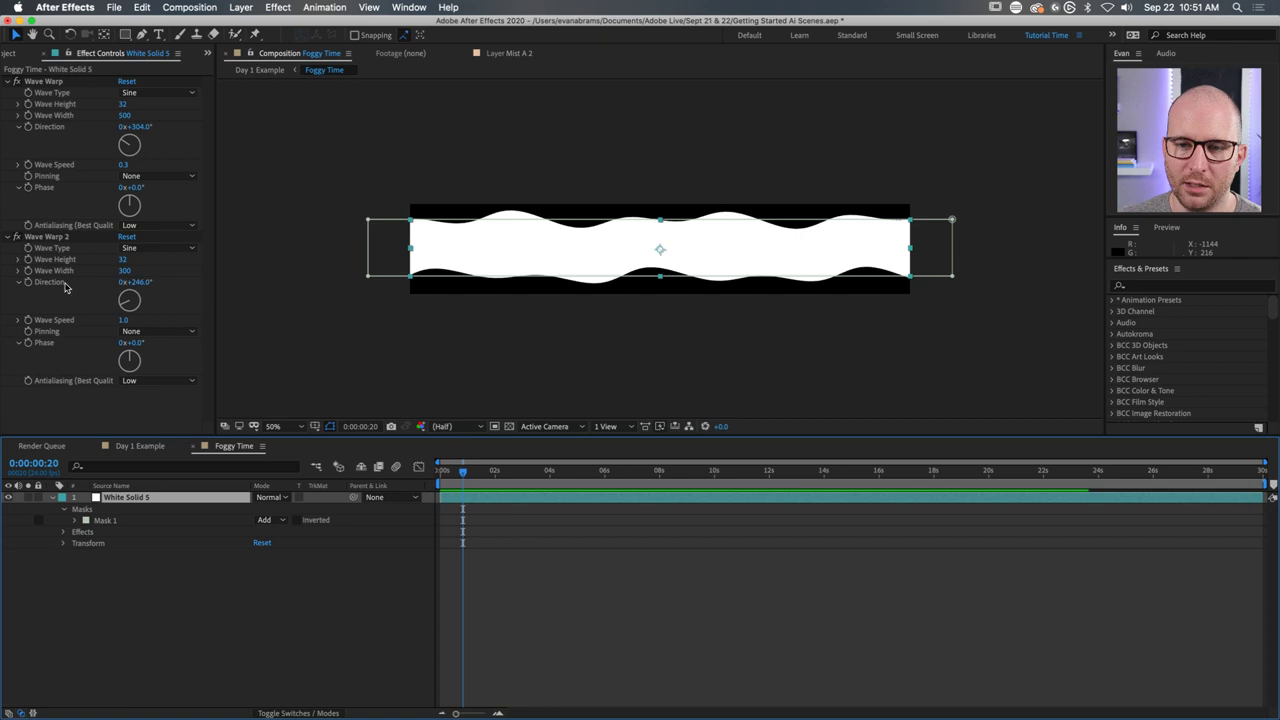
{"action": "left_click", "coordinate": [121, 320]}
{"action": "type", "text": "0.1"}
{"action": "key", "text": "Return"}
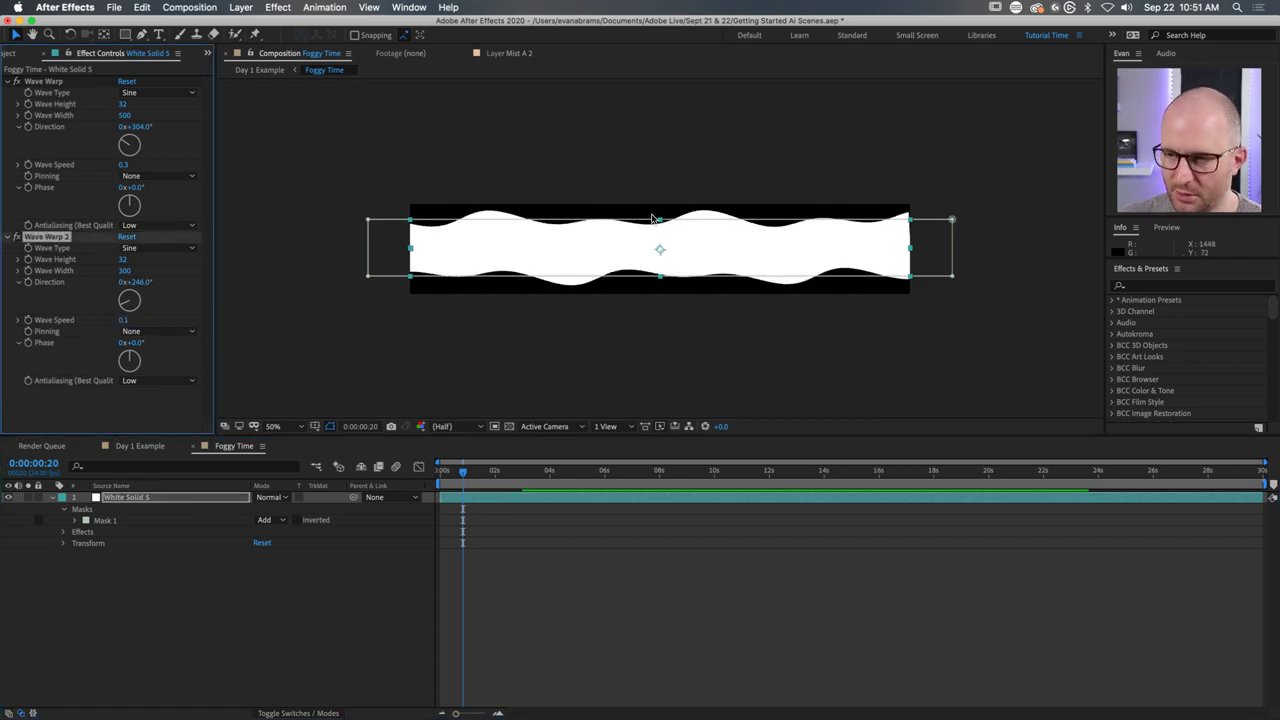
{"action": "left_click", "coordinate": [681, 613]}
{"action": "key", "text": "space"}
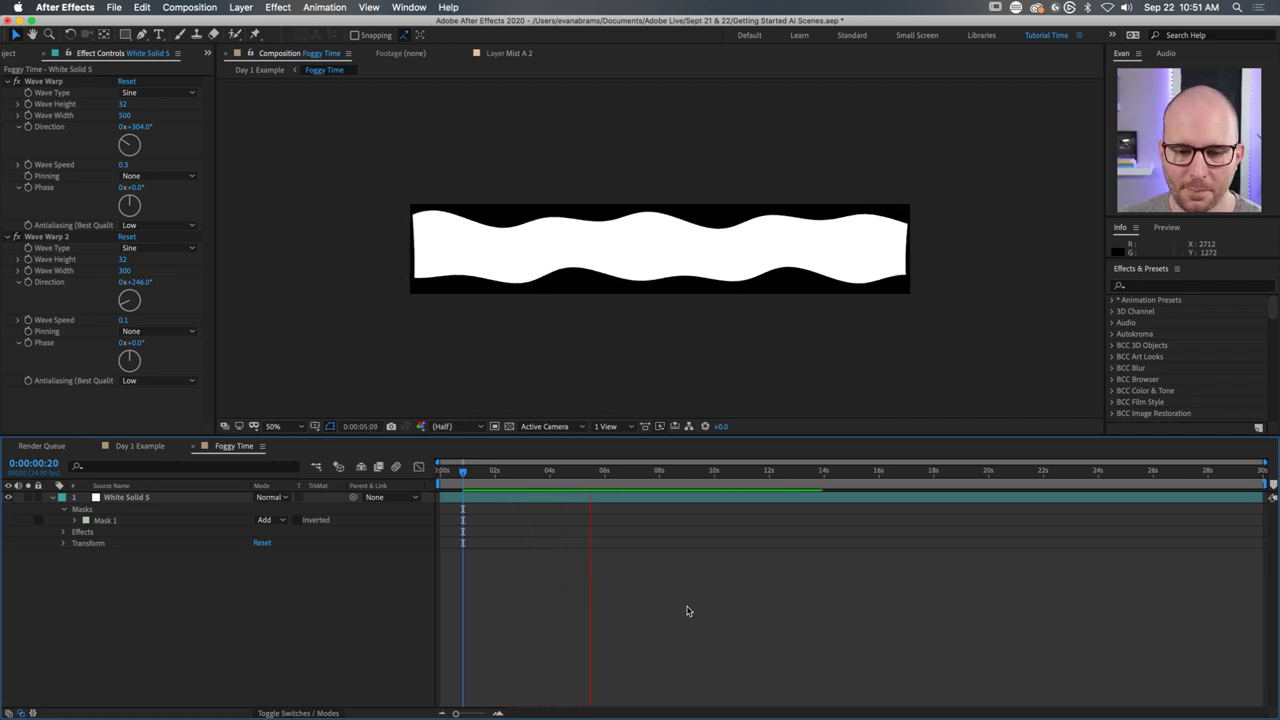
{"action": "key", "text": "space"}
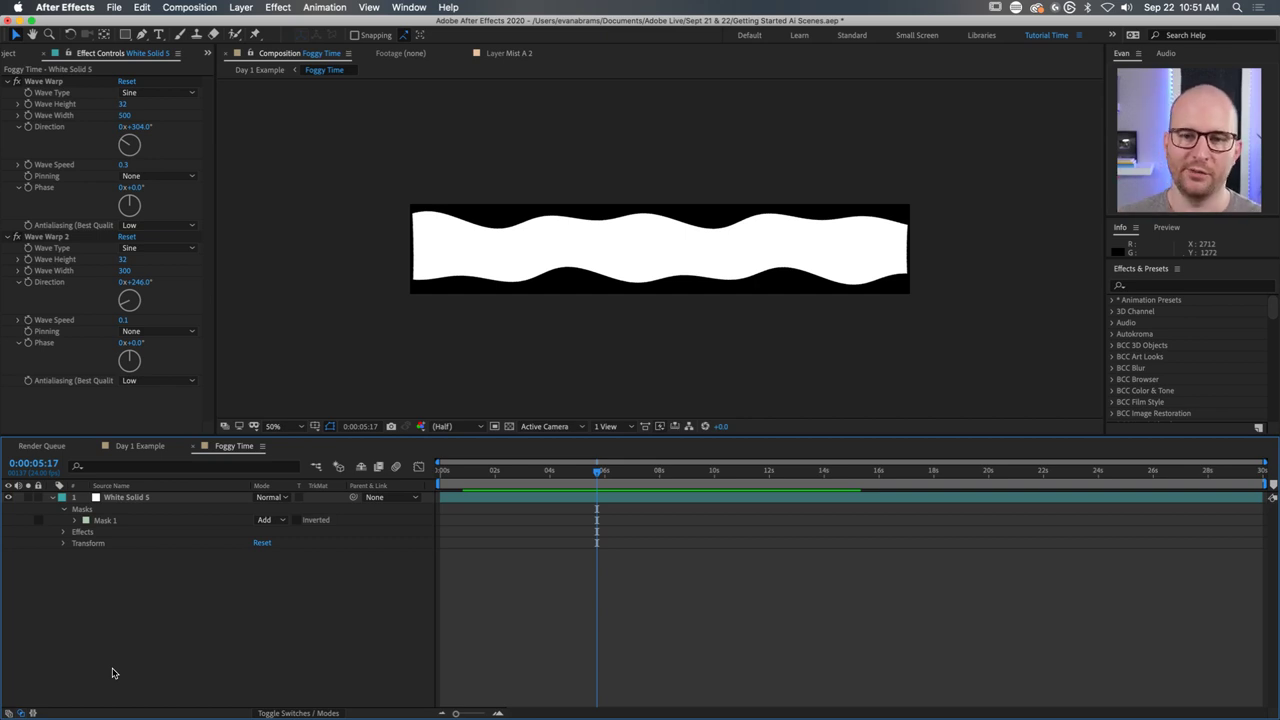
{"action": "left_click", "coordinate": [160, 248]}
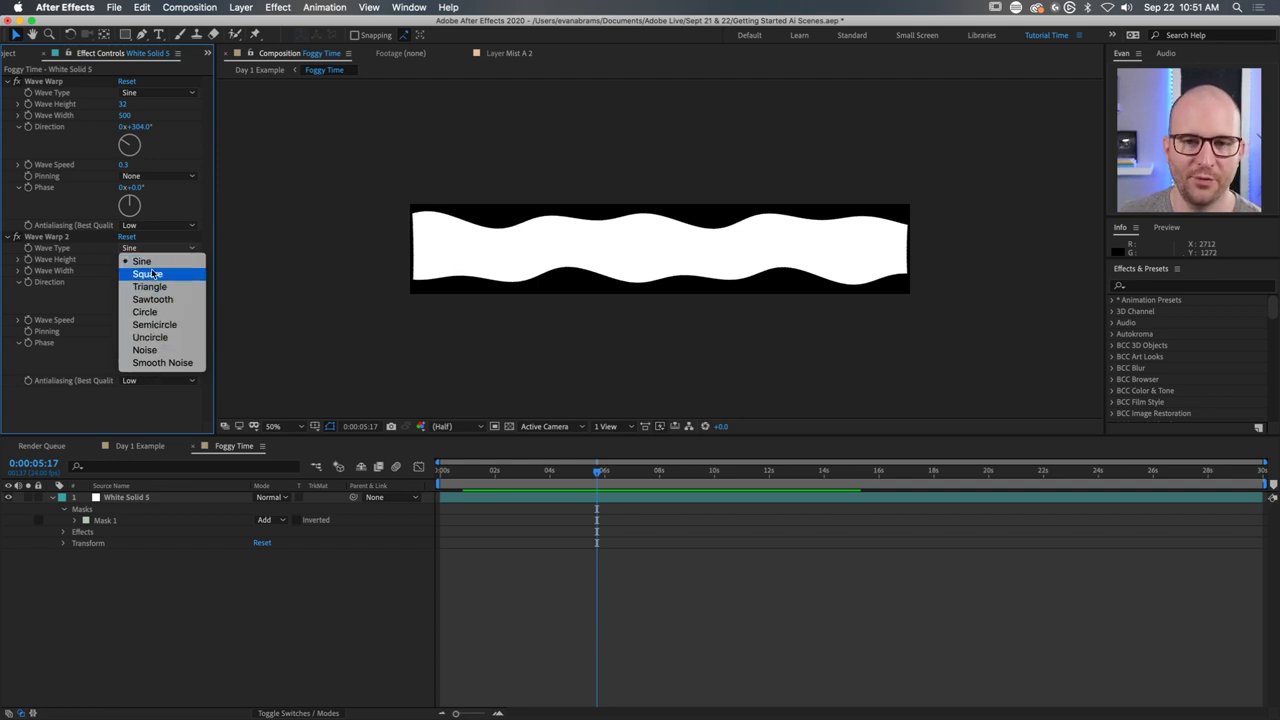
Try Square as Wave Warp 2's wave type, then revert it to Sine.
{"action": "left_click", "coordinate": [166, 278]}
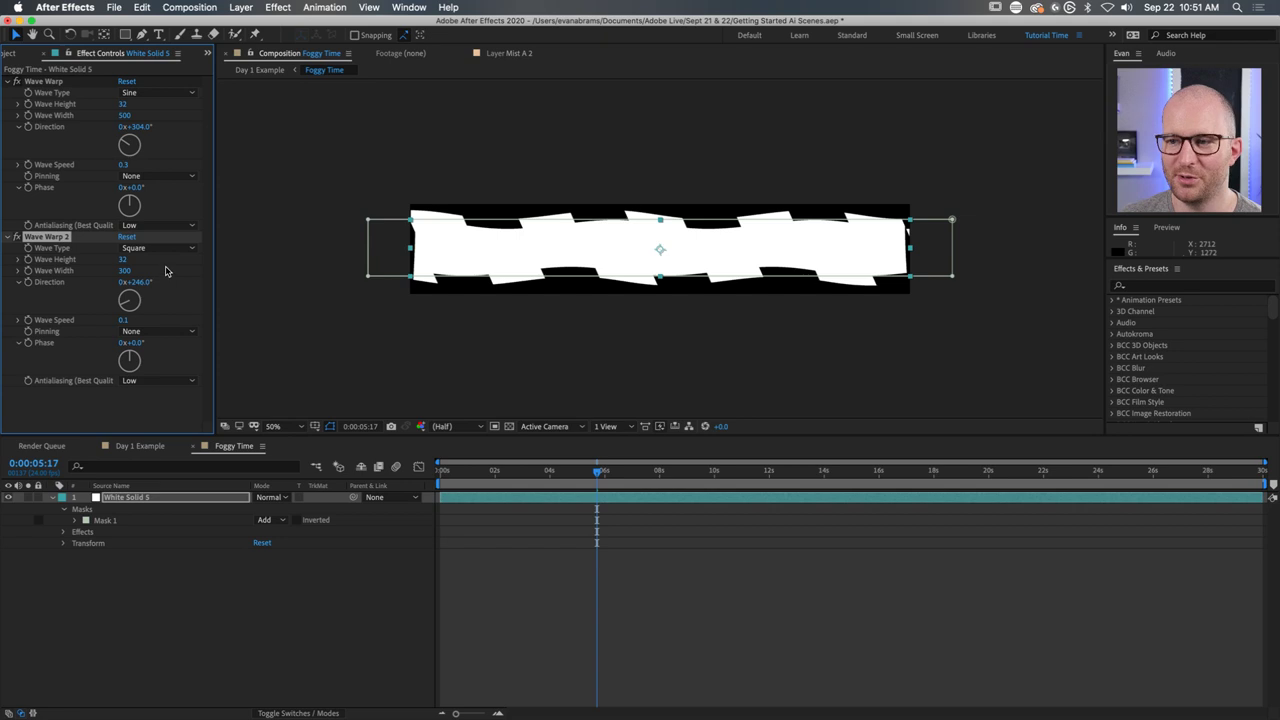
{"action": "left_click", "coordinate": [152, 250]}
{"action": "left_click", "coordinate": [143, 261]}
{"action": "left_click", "coordinate": [489, 614]}
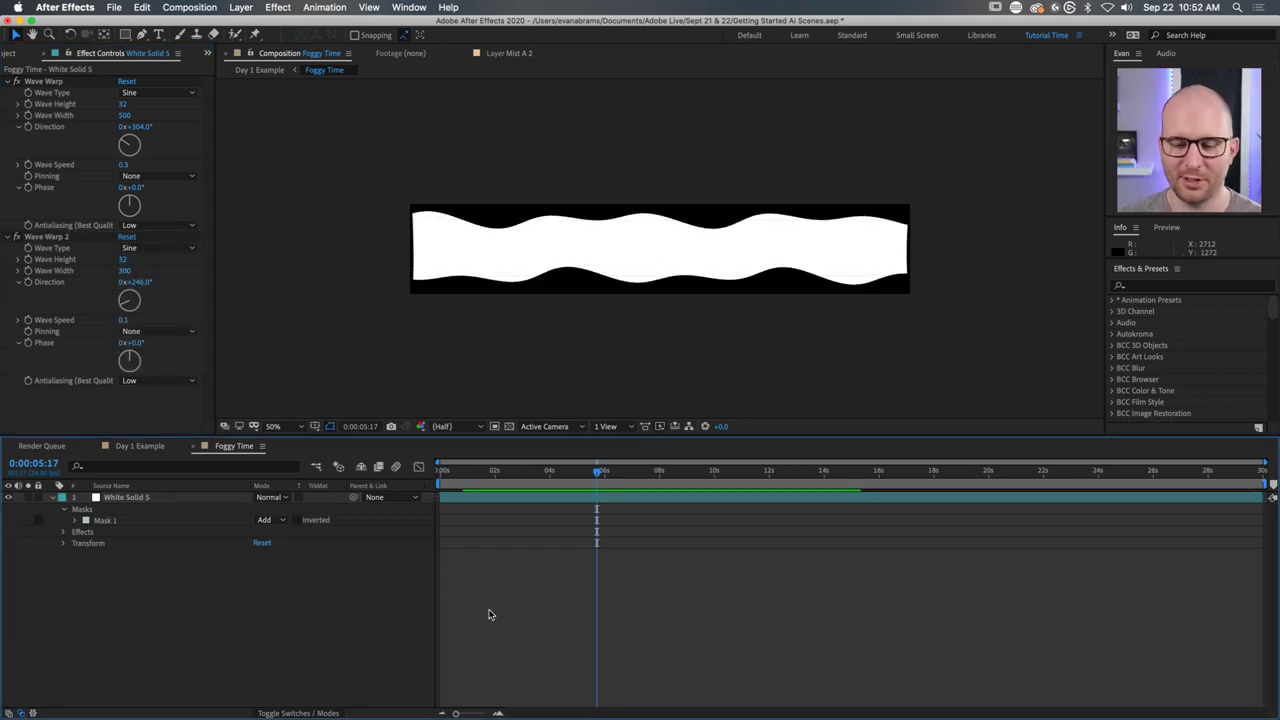
{"action": "left_click_drag", "start_coordinate": [503, 471], "coordinate": [806, 470]}
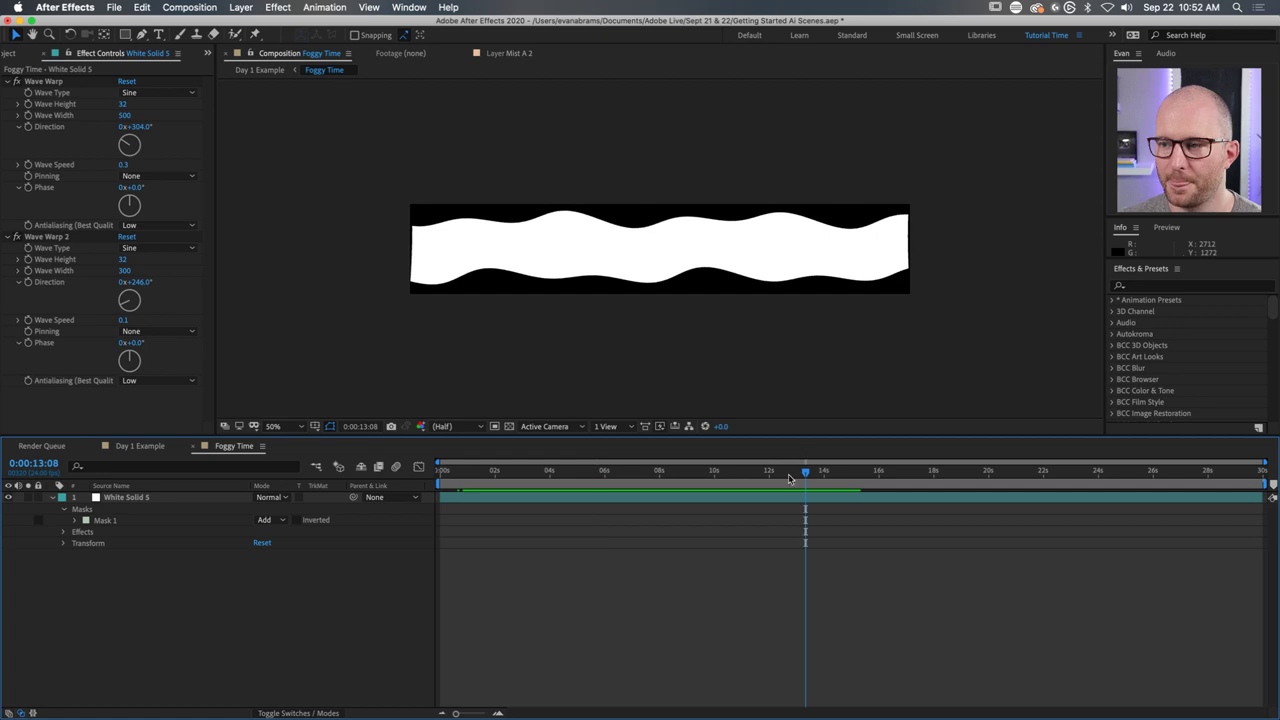
Pull White Solid 5's mask top and bottom edges inward to trim the wavy band.
{"action": "left_click", "coordinate": [782, 497]}
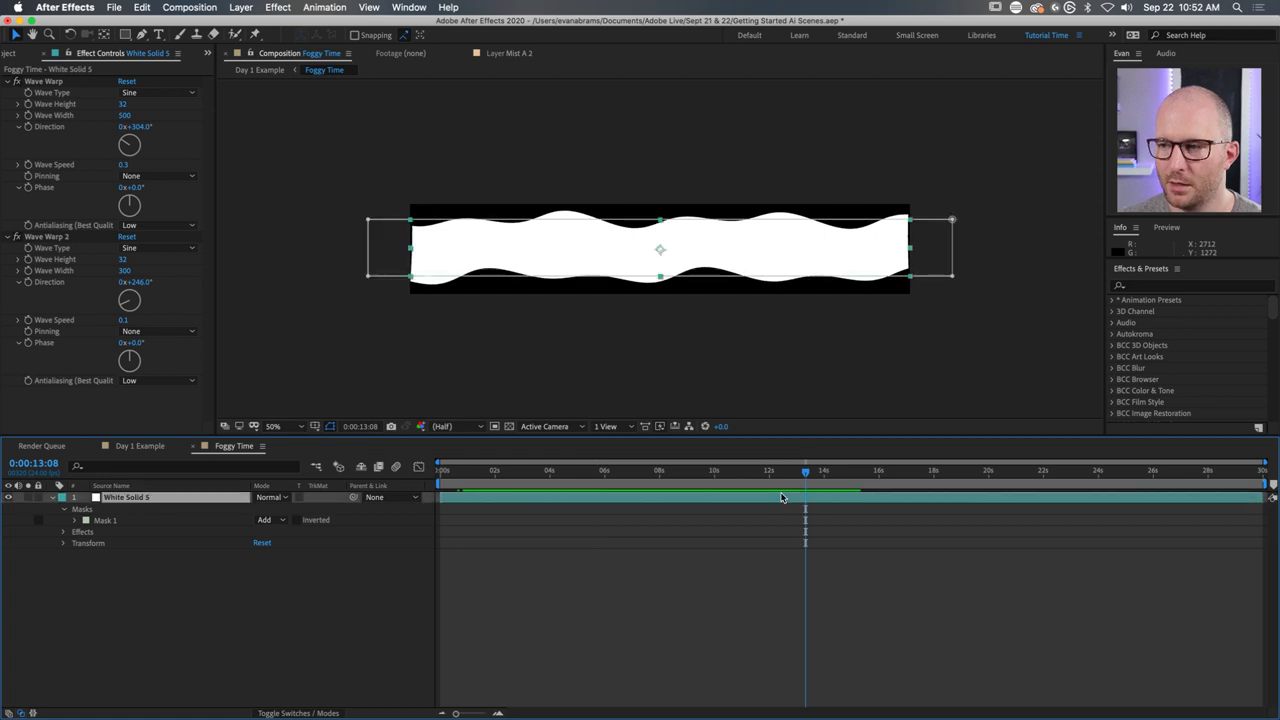
{"action": "left_click", "coordinate": [581, 214]}
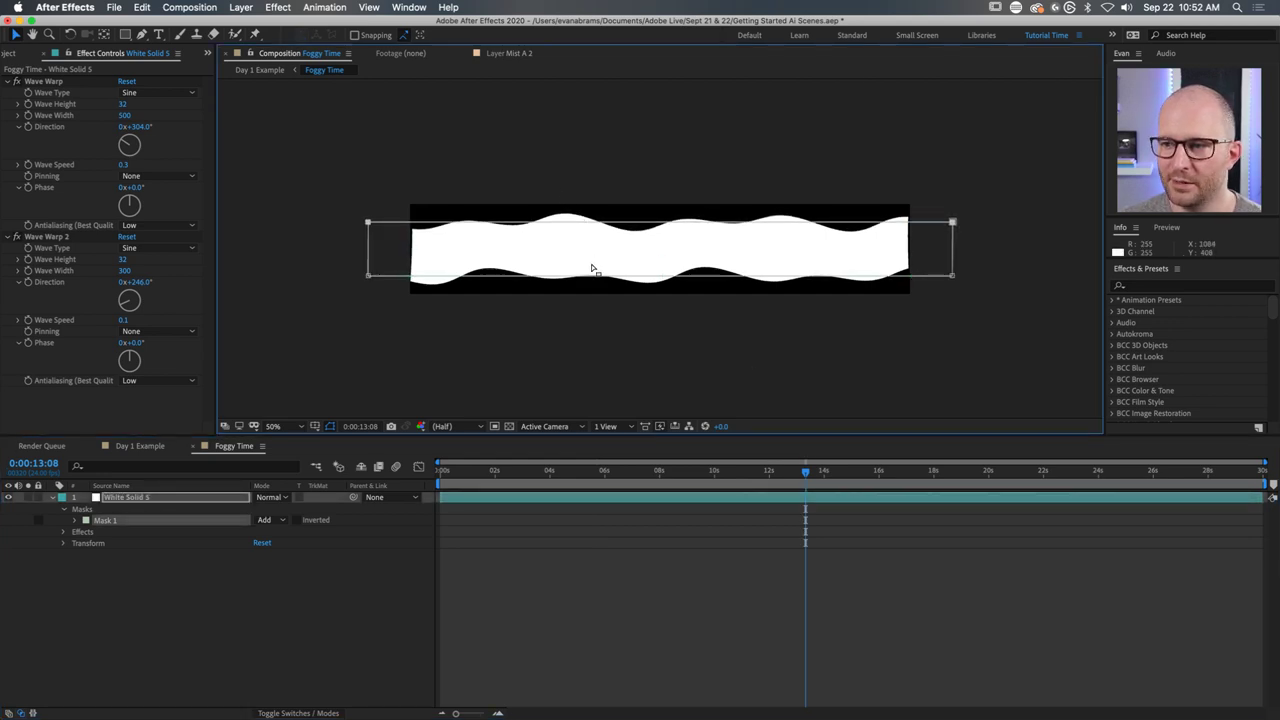
{"action": "left_click_drag", "start_coordinate": [591, 269], "coordinate": [591, 264]}
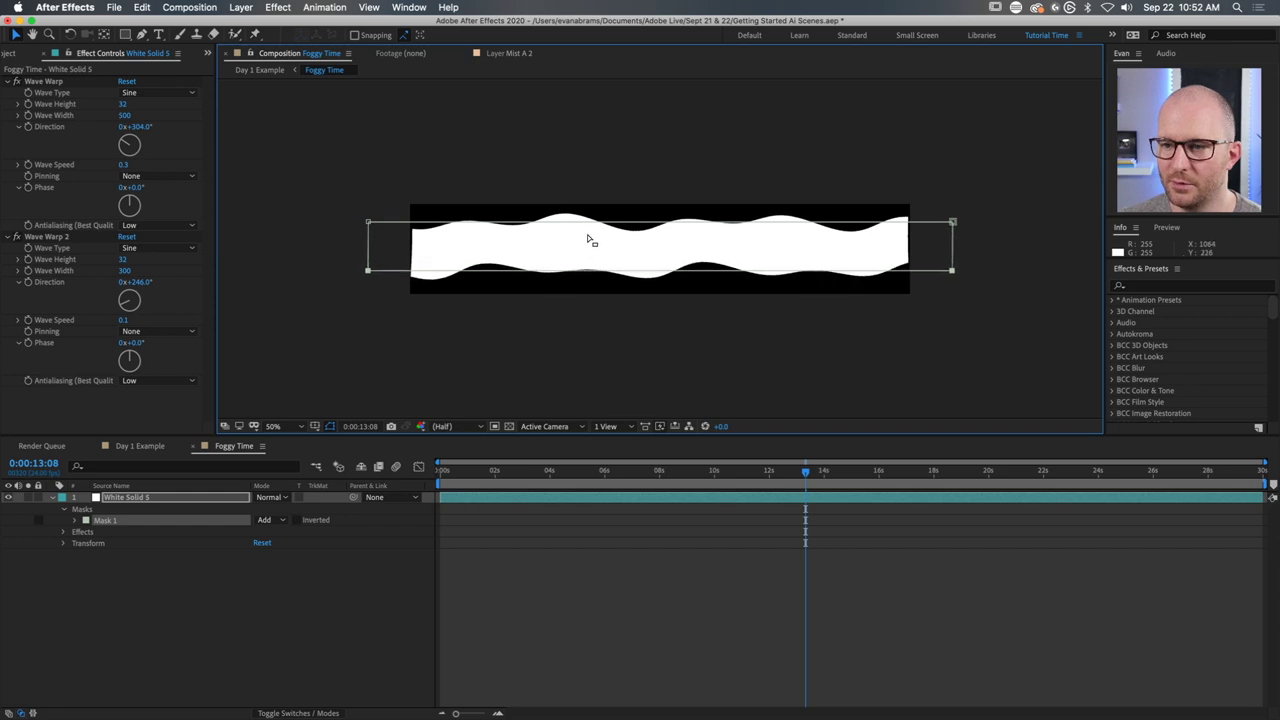
{"action": "left_click_drag", "start_coordinate": [586, 218], "coordinate": [586, 221]}
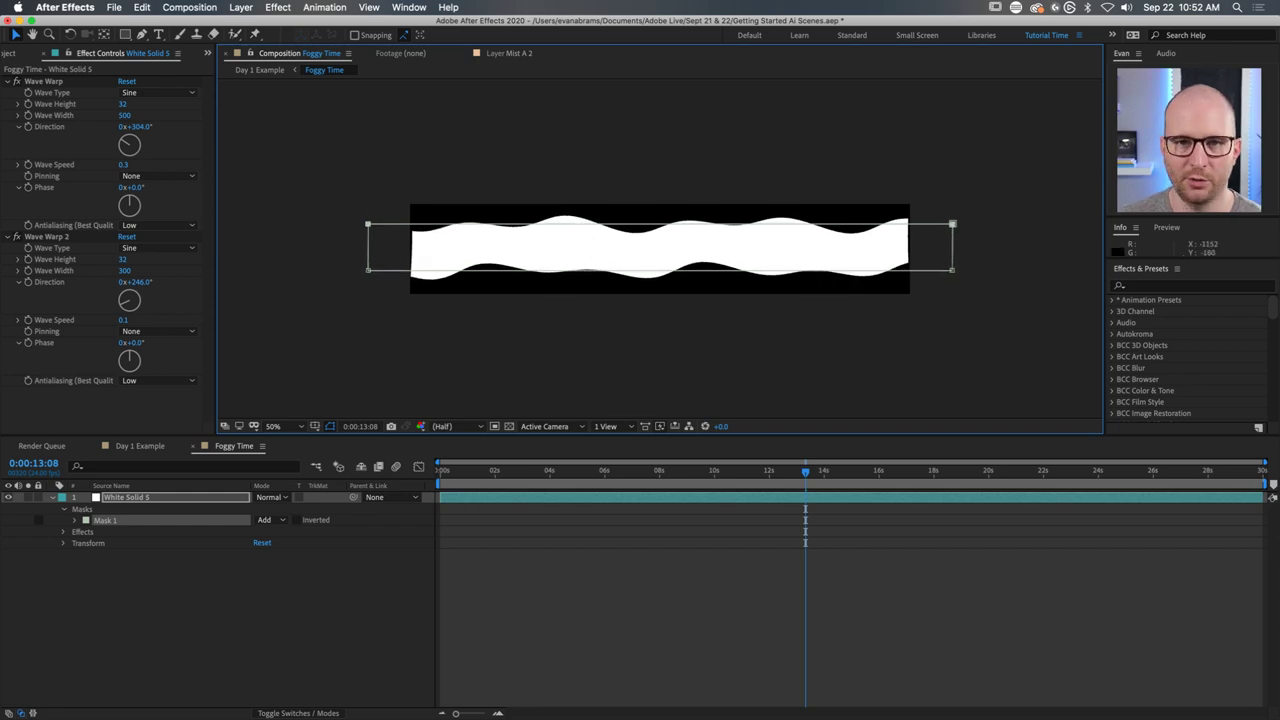
{"action": "left_click", "coordinate": [14, 82], "text": "super"}
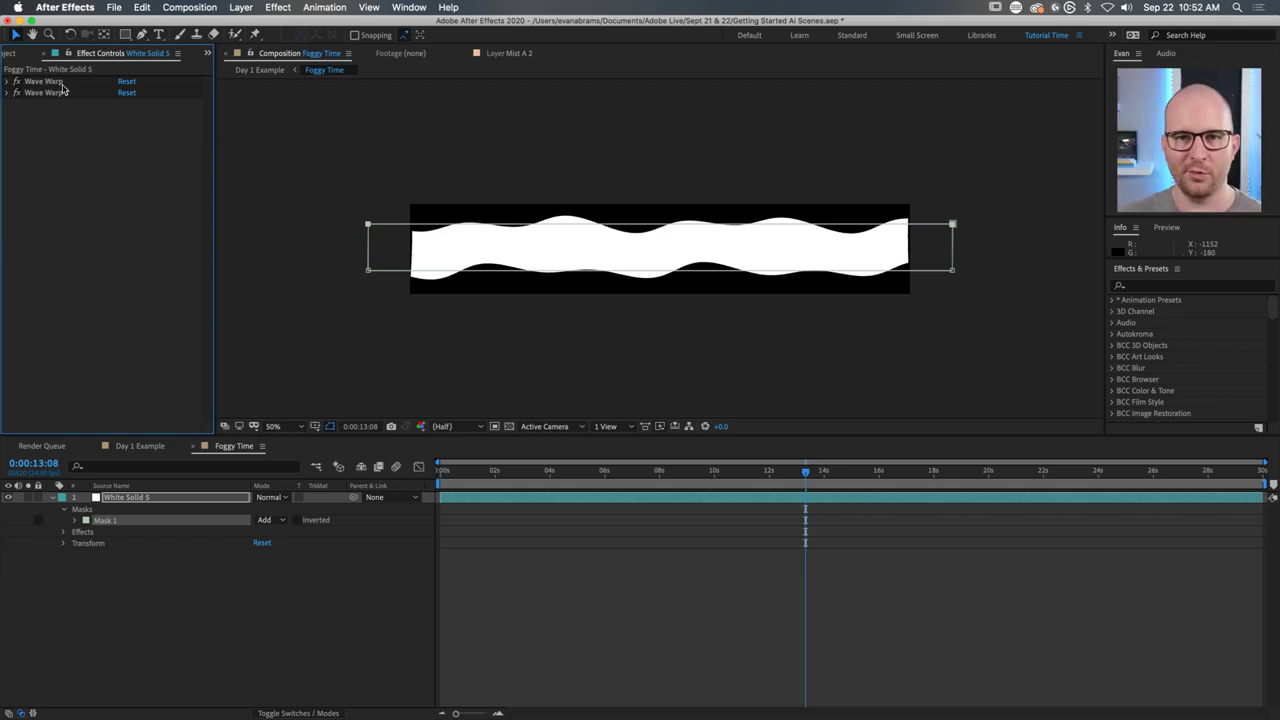
Preview the trimmed wavy band from the start.
{"action": "left_click", "coordinate": [437, 587]}
{"action": "key", "text": "space"}
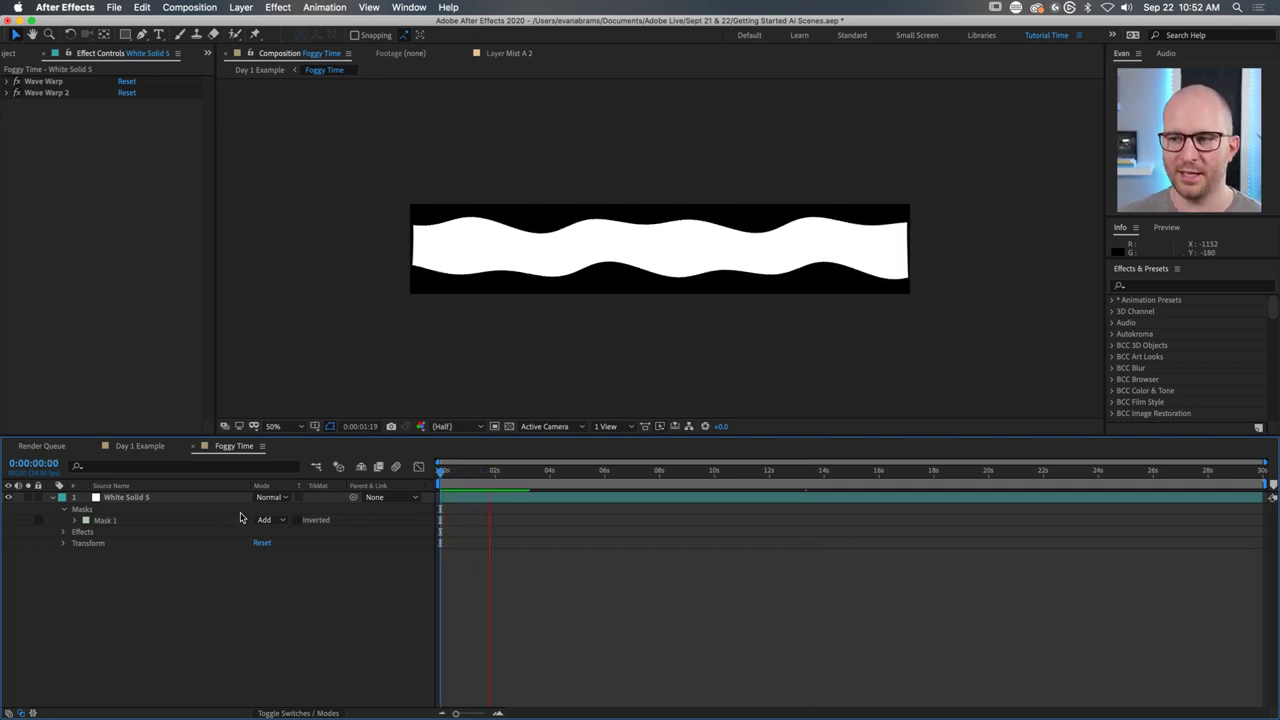
{"action": "key", "text": "space"}
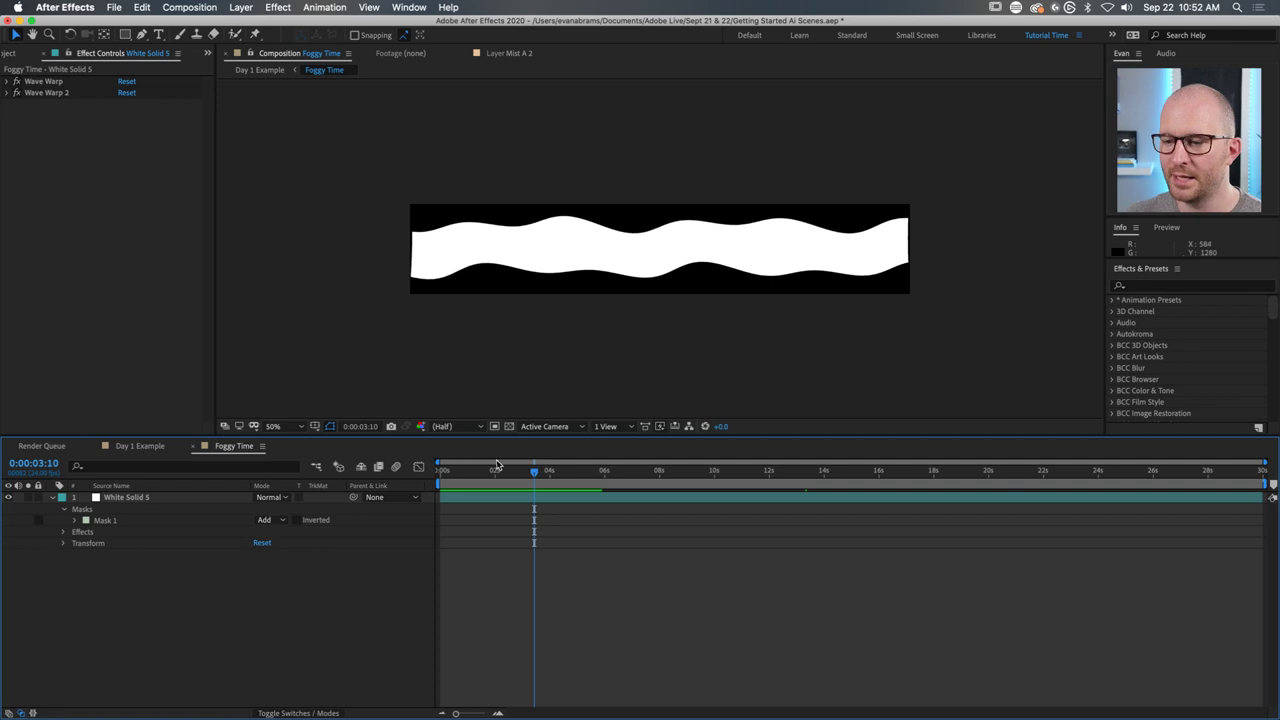
{"action": "left_click_drag", "start_coordinate": [497, 470], "coordinate": [463, 476]}
Rename White Solid 5 to 'Abstract 1' and collapse its properties.
{"action": "left_click", "coordinate": [465, 500]}
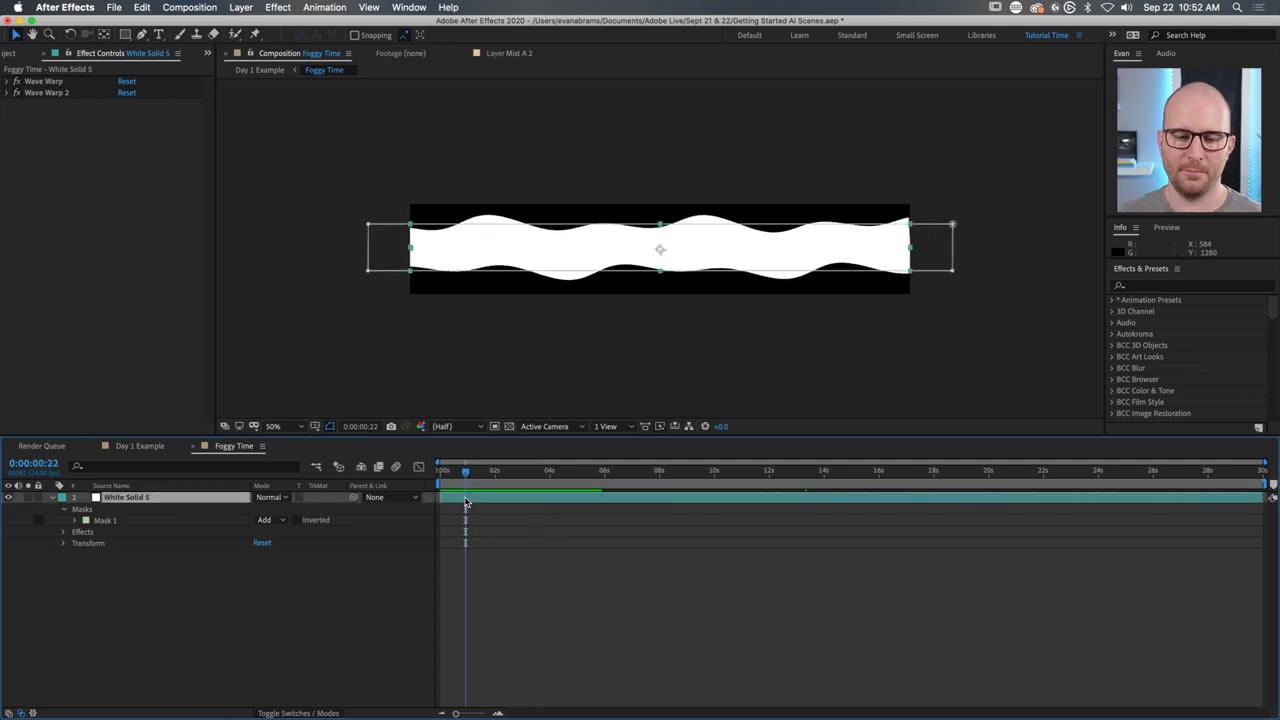
{"action": "key", "text": "Return"}
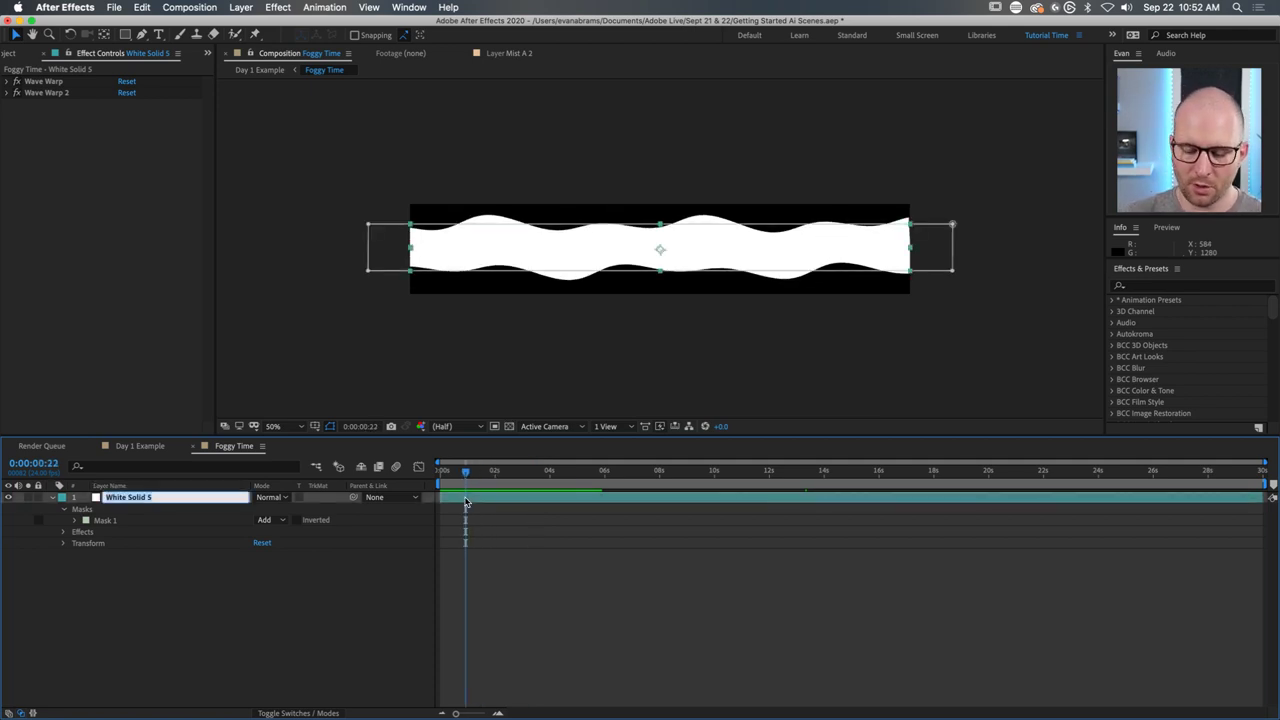
{"action": "type", "text": "Abstra"}
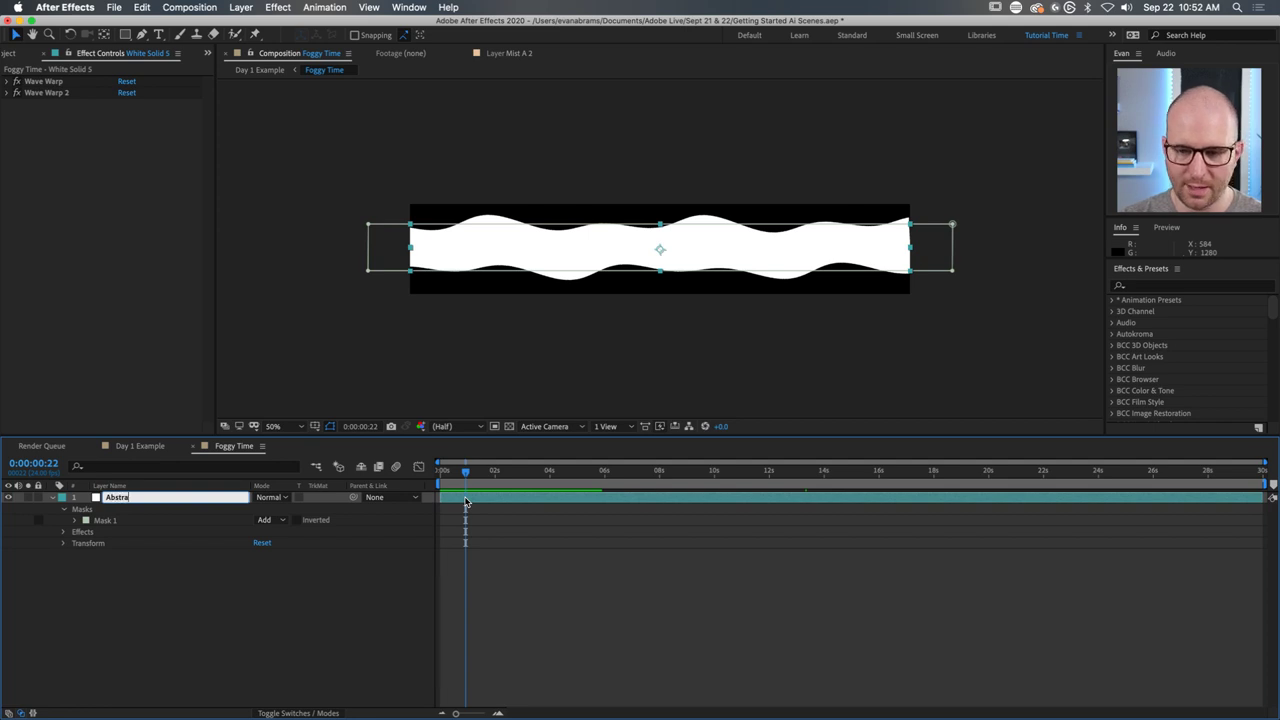
{"action": "type", "text": "ct 1"}
{"action": "key", "text": "Return"}
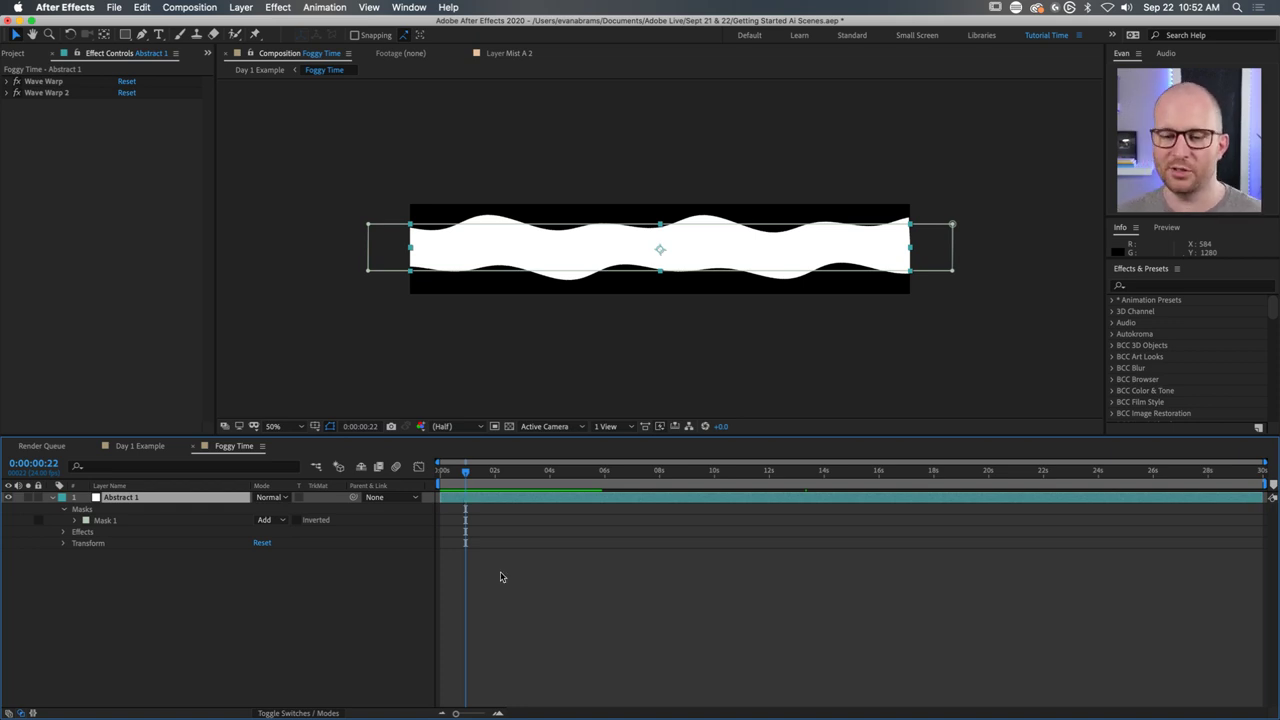
{"action": "left_click", "coordinate": [54, 498]}
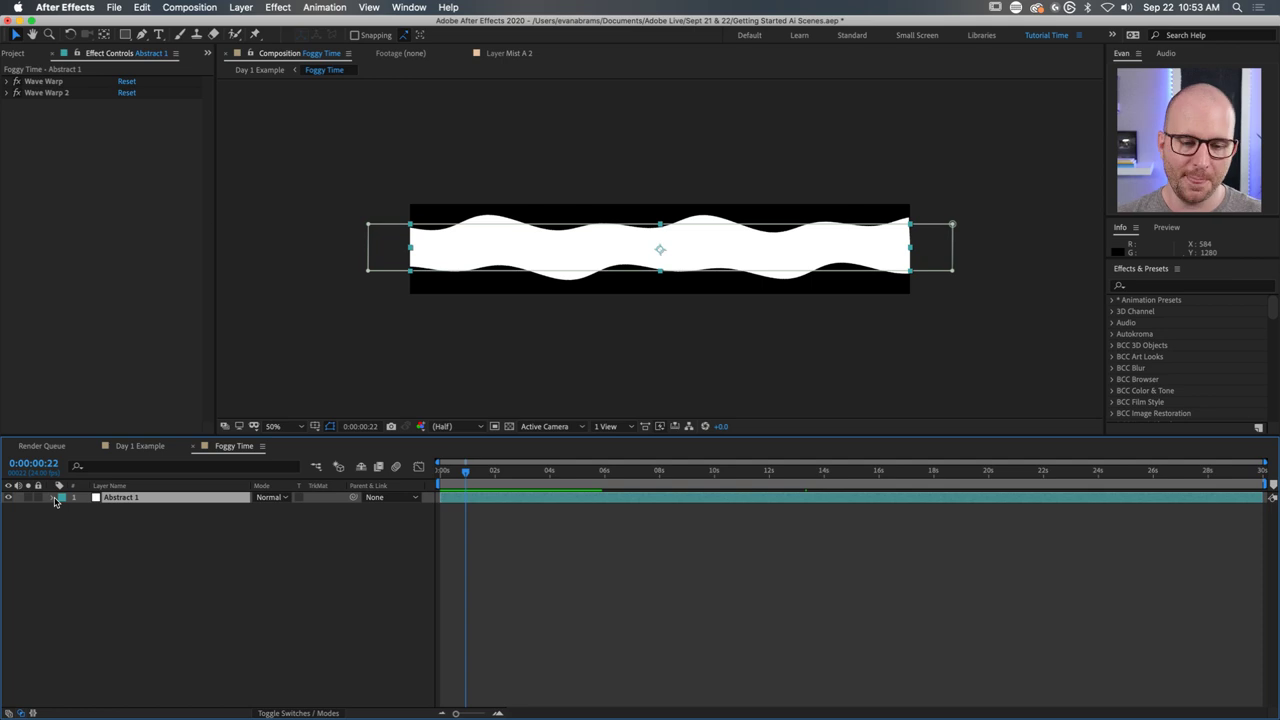
Duplicate the Abstract 1 layer to create Abstract 2.
{"action": "left_click", "coordinate": [75, 514]}
{"action": "left_click", "coordinate": [112, 498]}
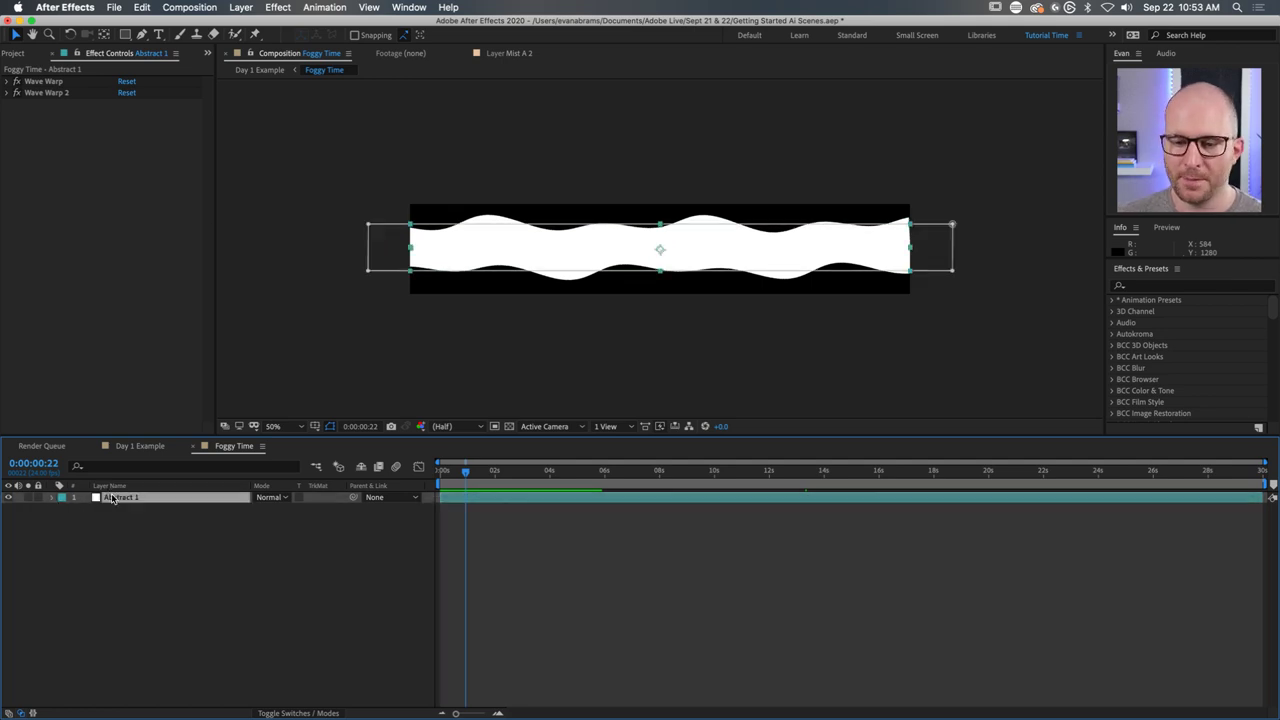
{"action": "key", "text": "super+d"}
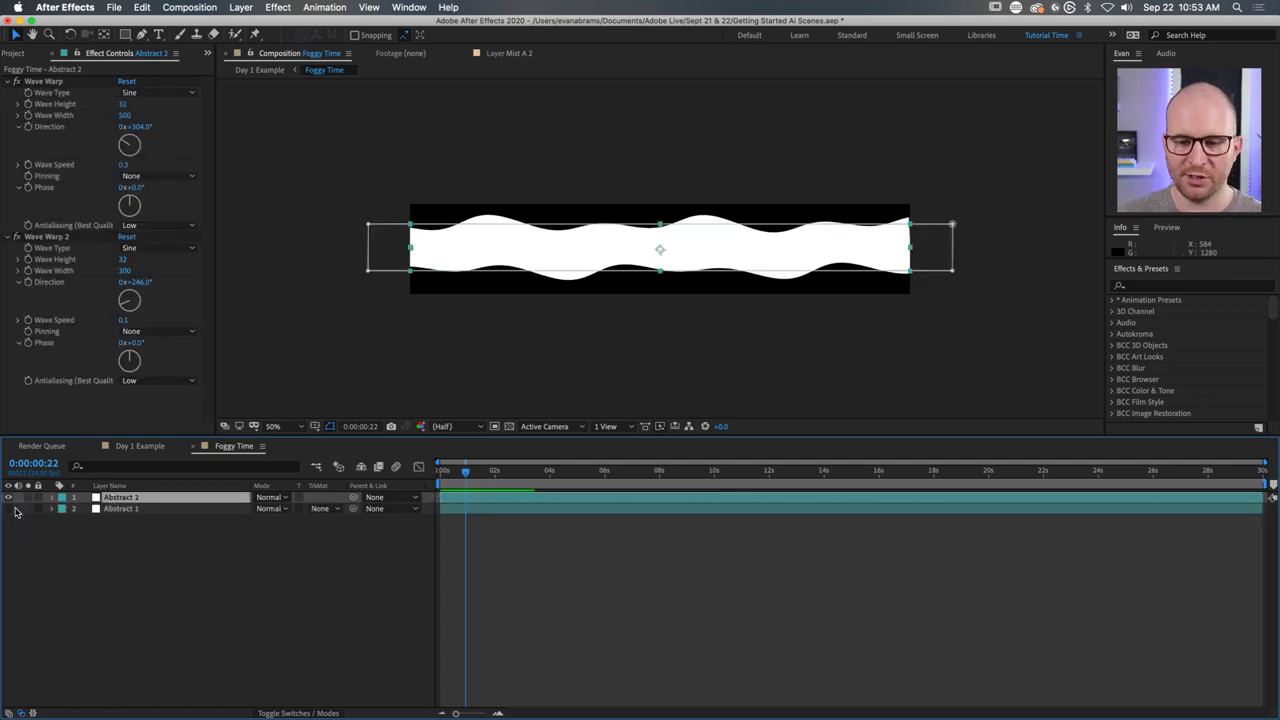
Collapse the Wave Warp and Wave Warp 2 settings in Effect Controls.
{"action": "left_click", "coordinate": [9, 81]}
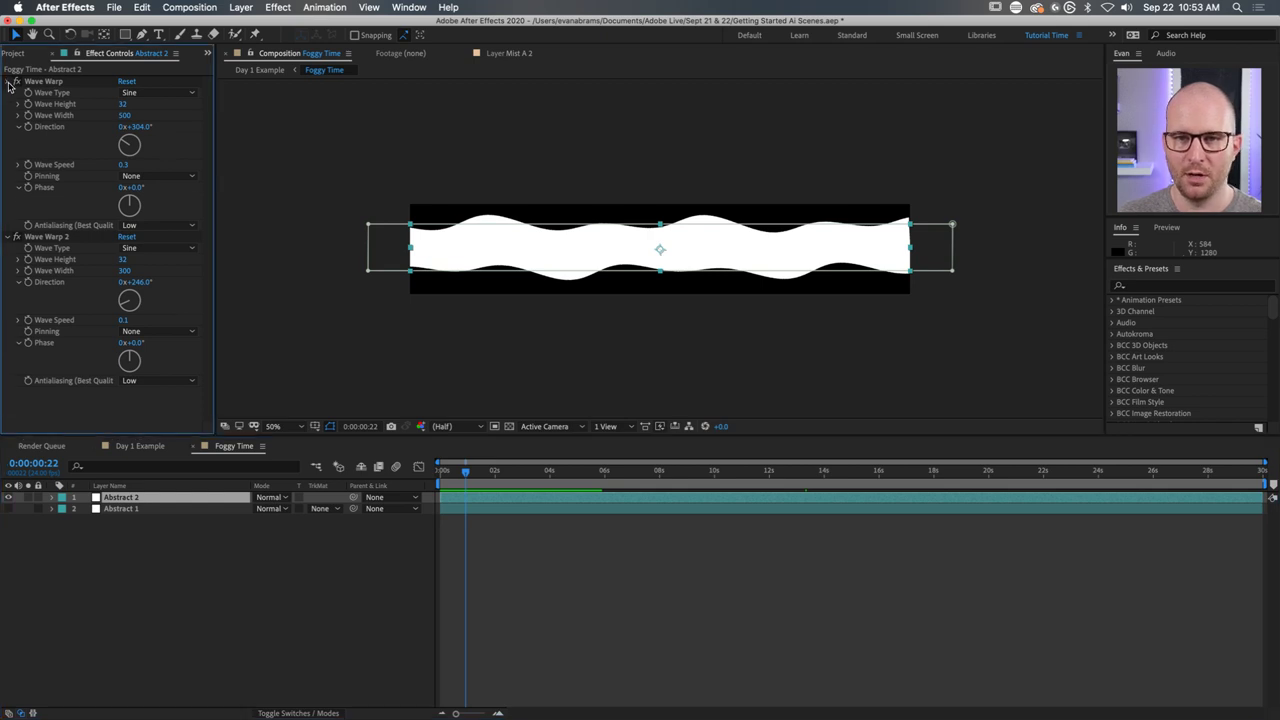
{"action": "left_click", "coordinate": [9, 92]}
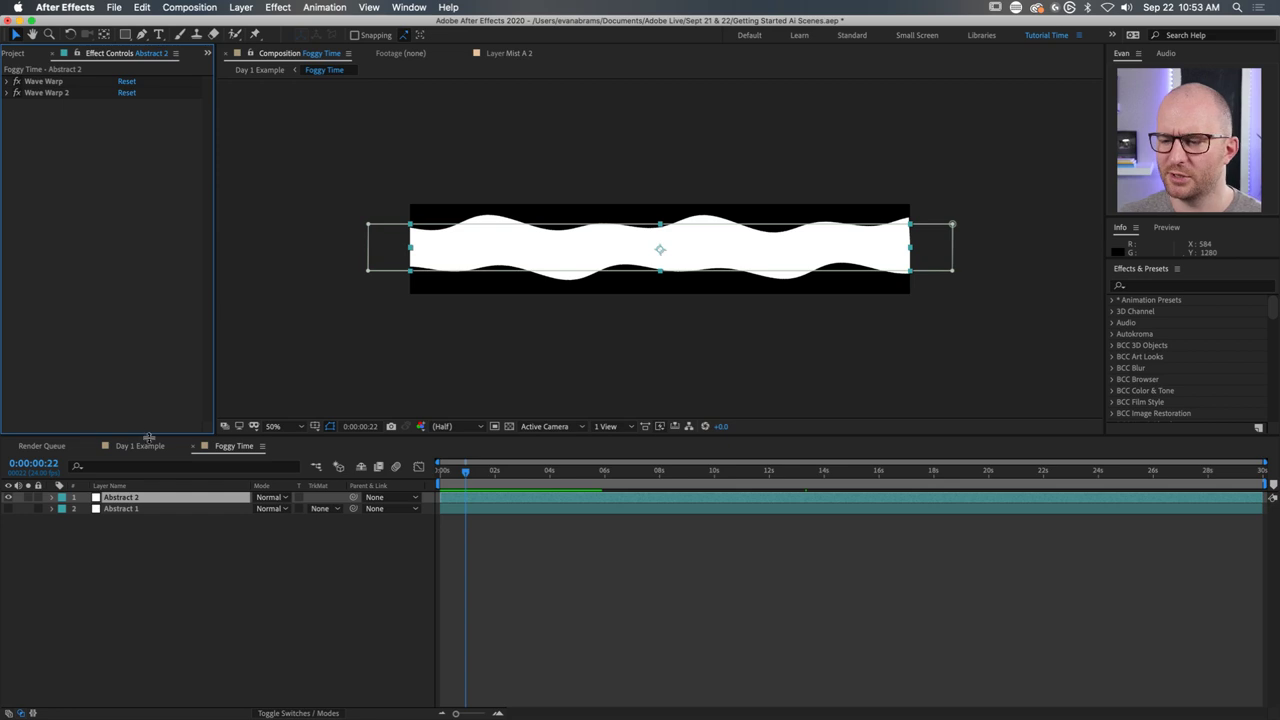
{"action": "left_click", "coordinate": [67, 82]}
{"action": "key", "text": "super+a"}
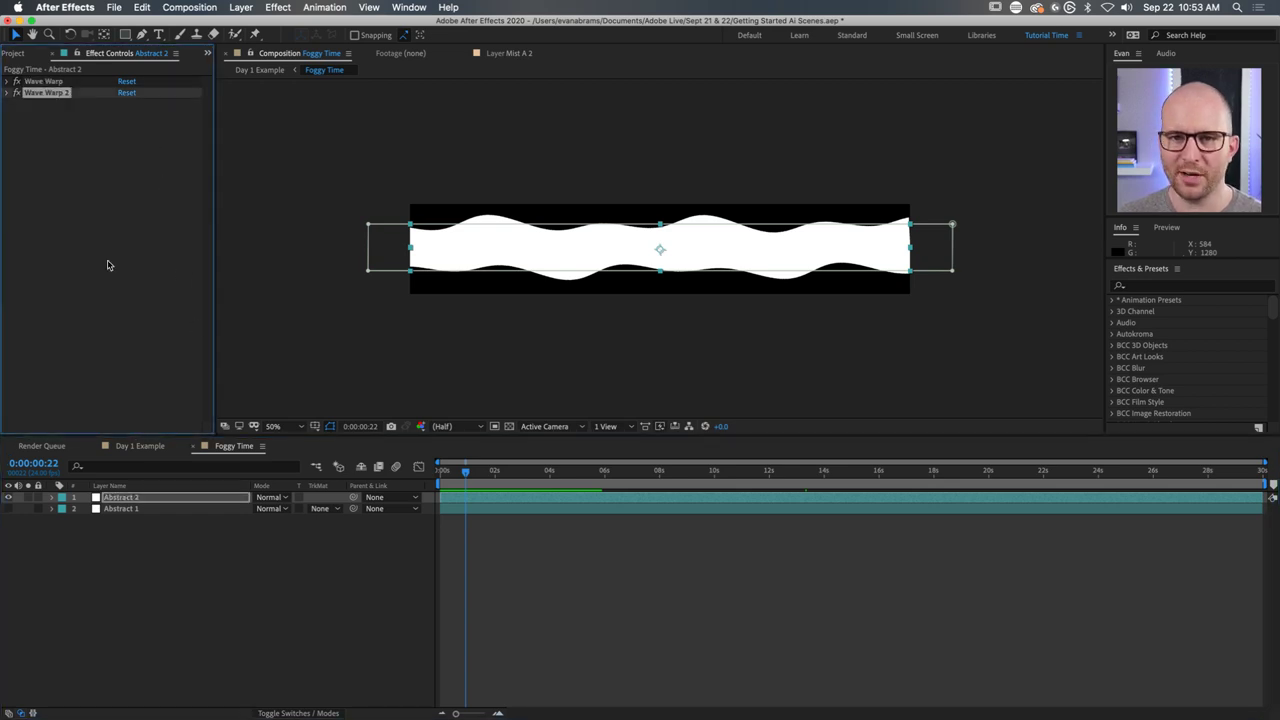
{"action": "left_click", "coordinate": [133, 501]}
Apply Turbulent Displace to Abstract 2 and delete both Wave Warp effects.
{"action": "left_click", "coordinate": [1156, 285]}
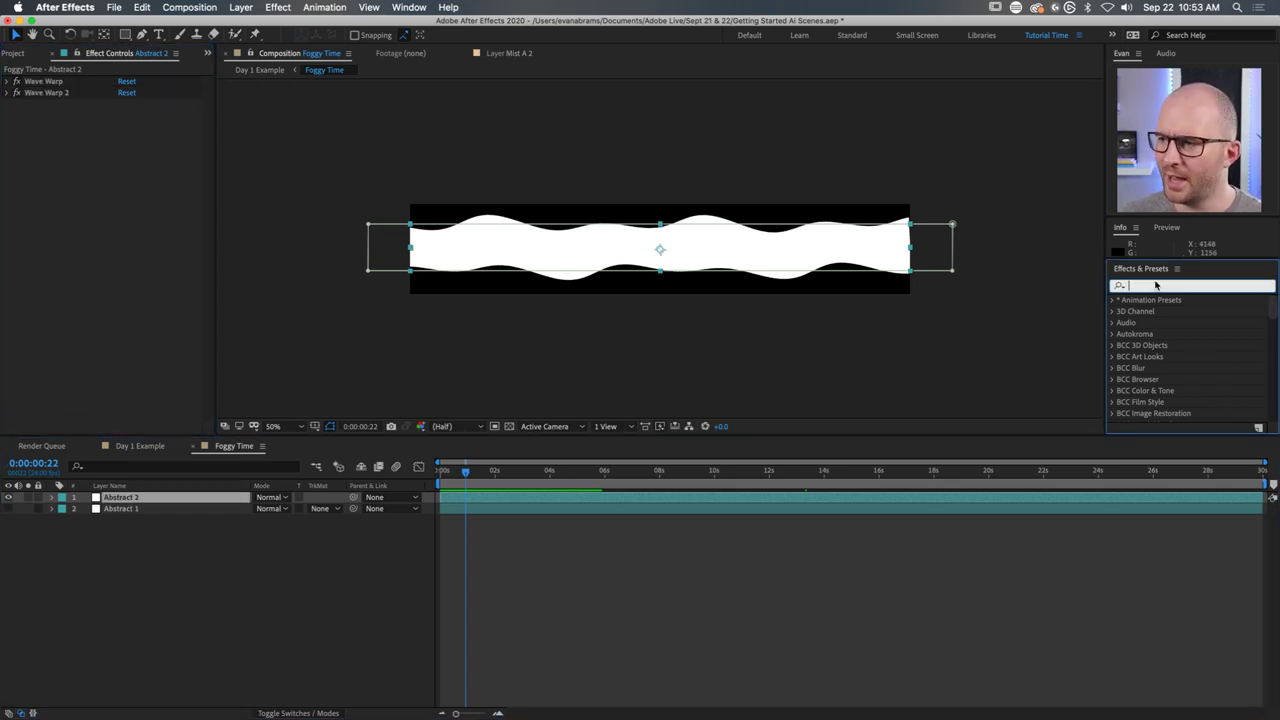
{"action": "type", "text": "turb"}
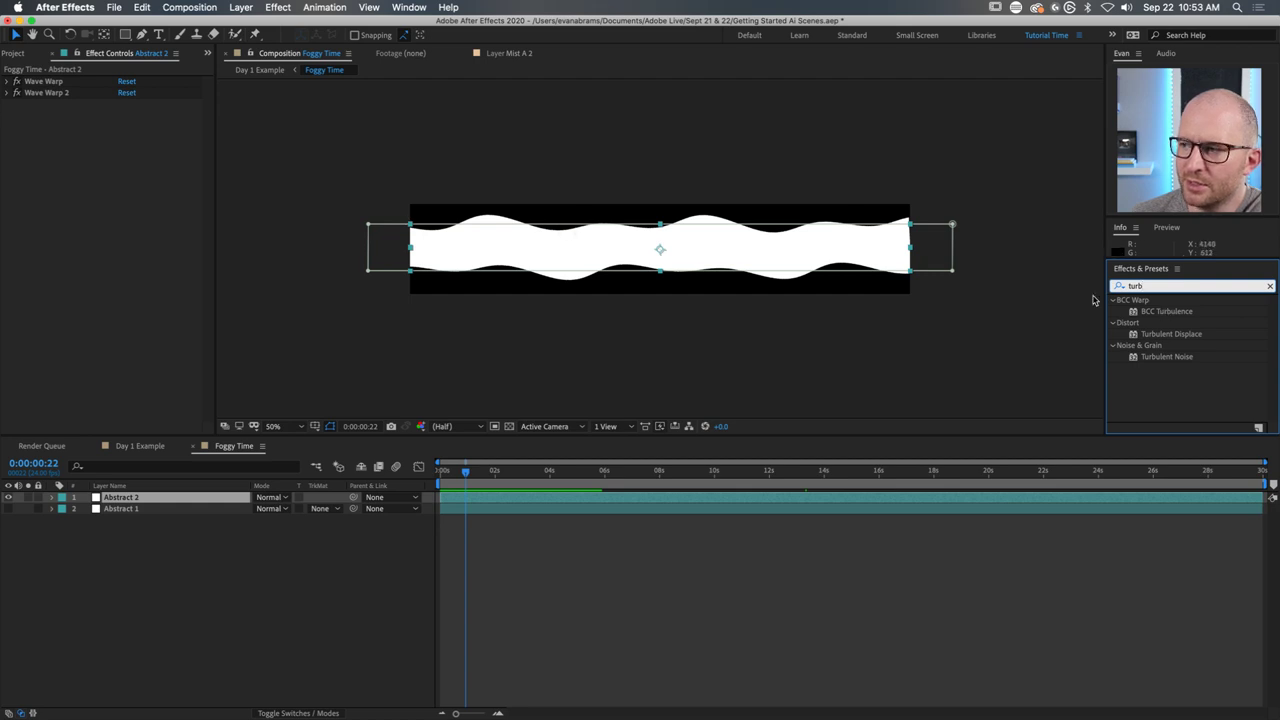
{"action": "left_click", "coordinate": [17, 82]}
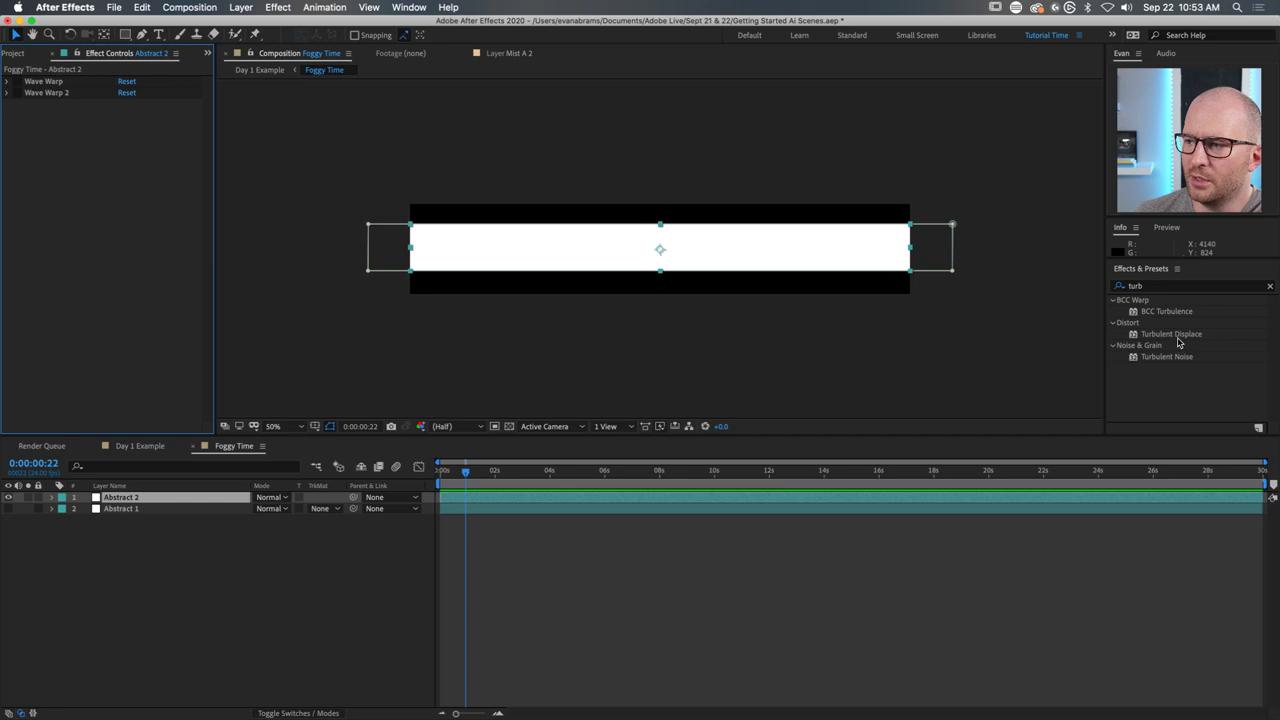
{"action": "left_click_drag", "start_coordinate": [1178, 336], "coordinate": [87, 218]}
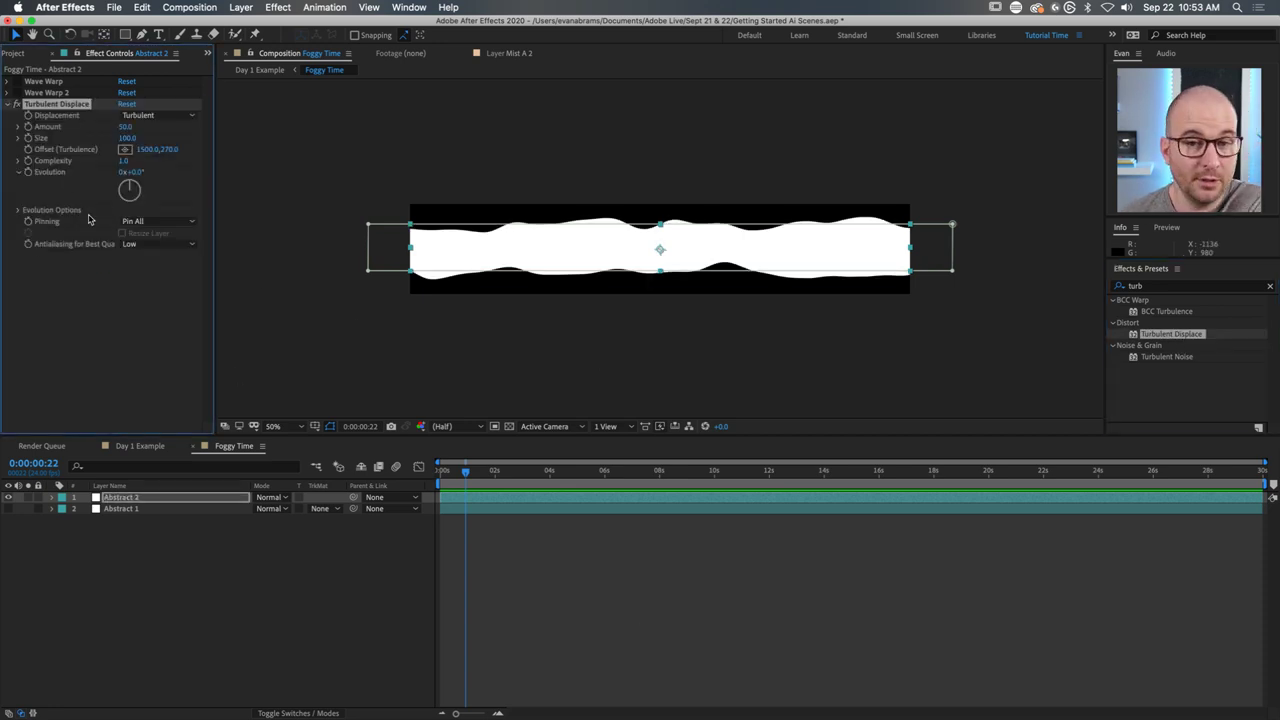
{"action": "left_click", "coordinate": [62, 92]}
{"action": "left_click", "coordinate": [63, 81], "text": "shift"}
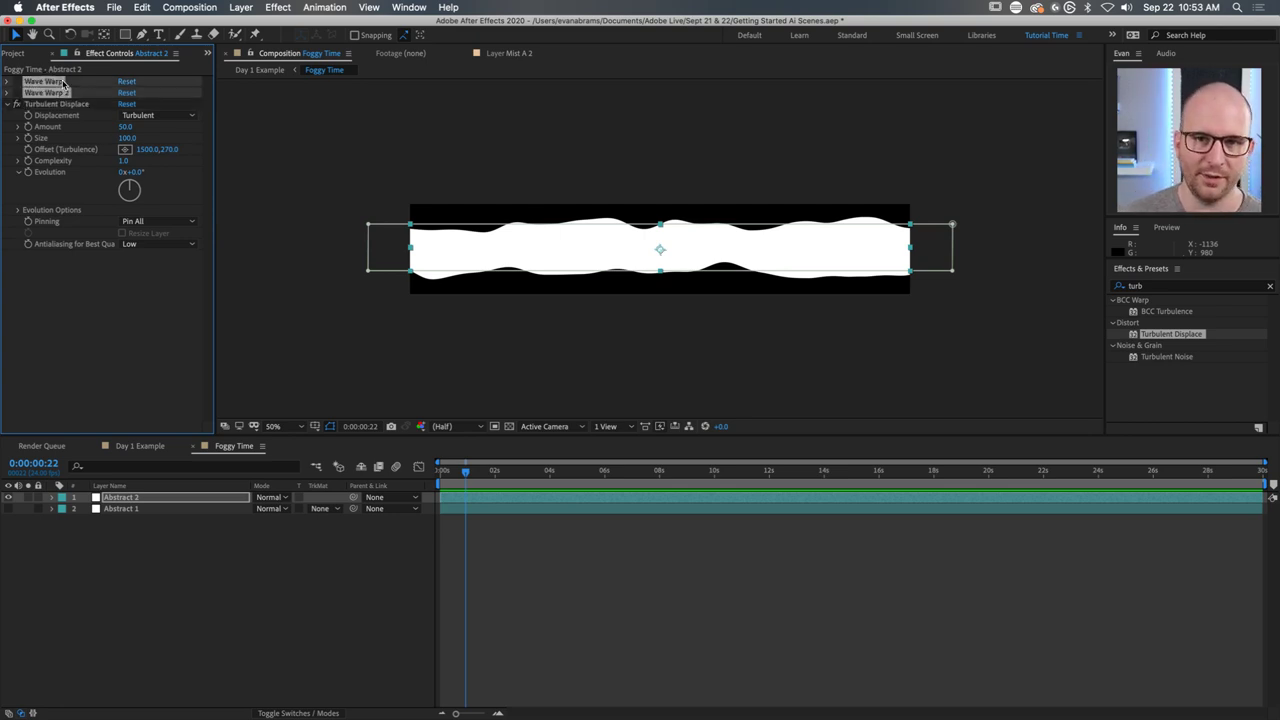
{"action": "key", "text": "Delete"}
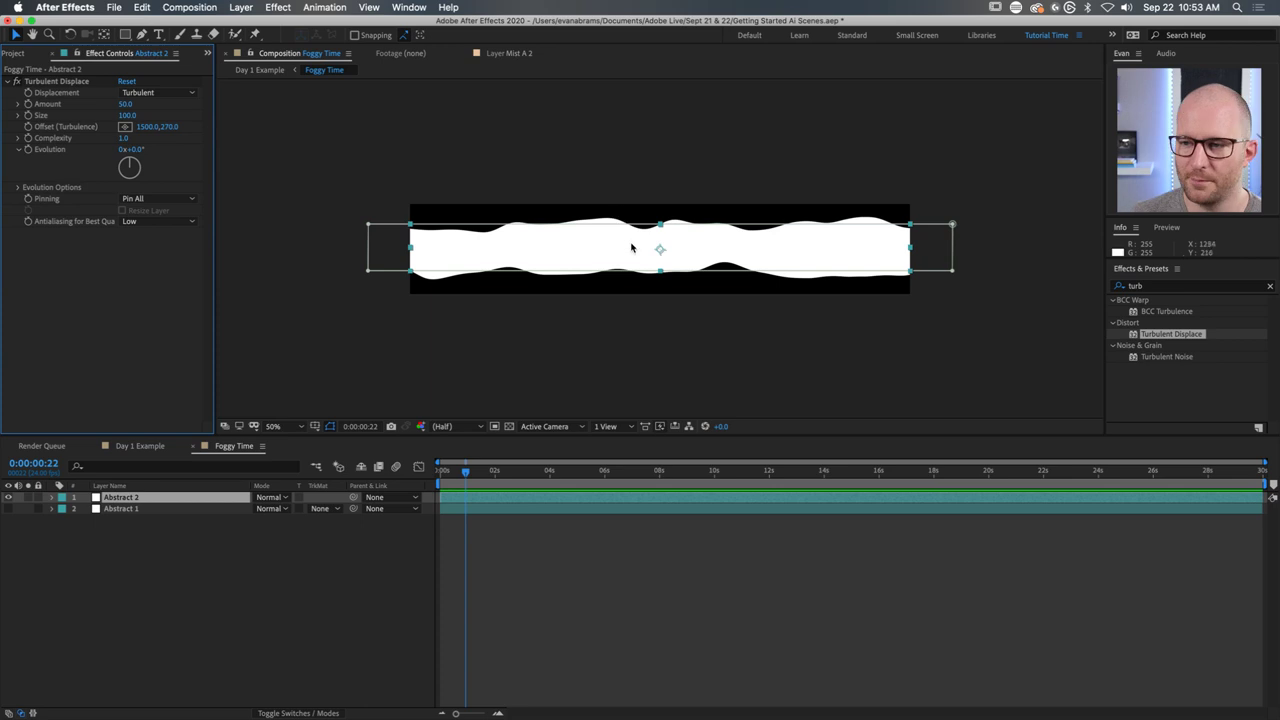
Raise the turbulence Amount to 114 and Size to 211, shifting the offset.
{"action": "left_click_drag", "start_coordinate": [469, 478], "coordinate": [471, 478]}
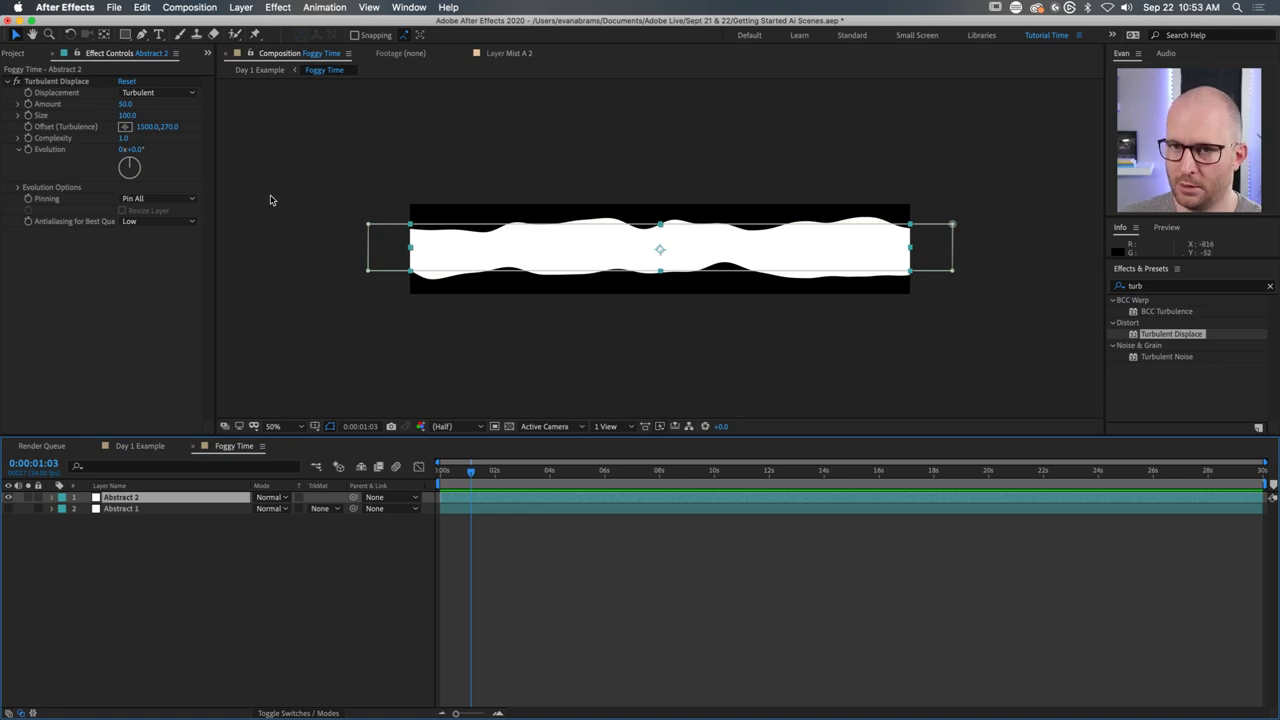
{"action": "left_click", "coordinate": [70, 105]}
{"action": "left_click_drag", "start_coordinate": [123, 104], "coordinate": [85, 110]}
{"action": "left_click_drag", "start_coordinate": [471, 470], "coordinate": [400, 478]}
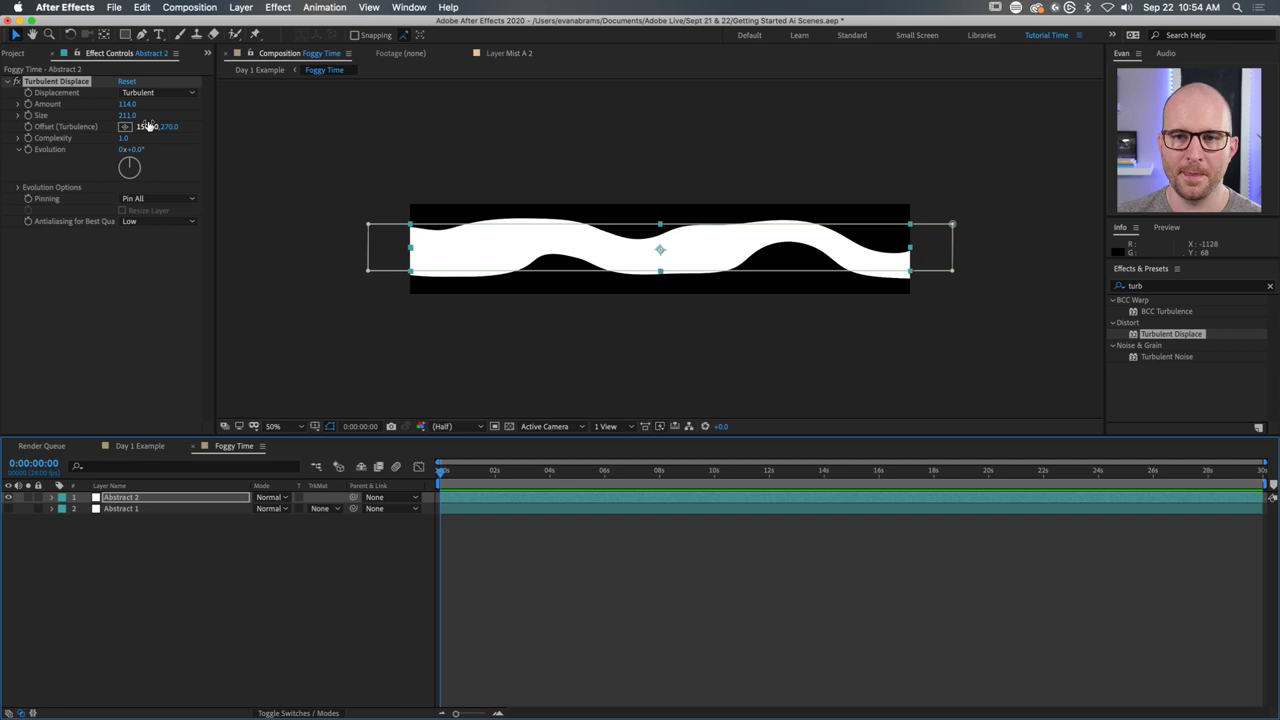
{"action": "left_click_drag", "start_coordinate": [148, 126], "coordinate": [636, 282]}
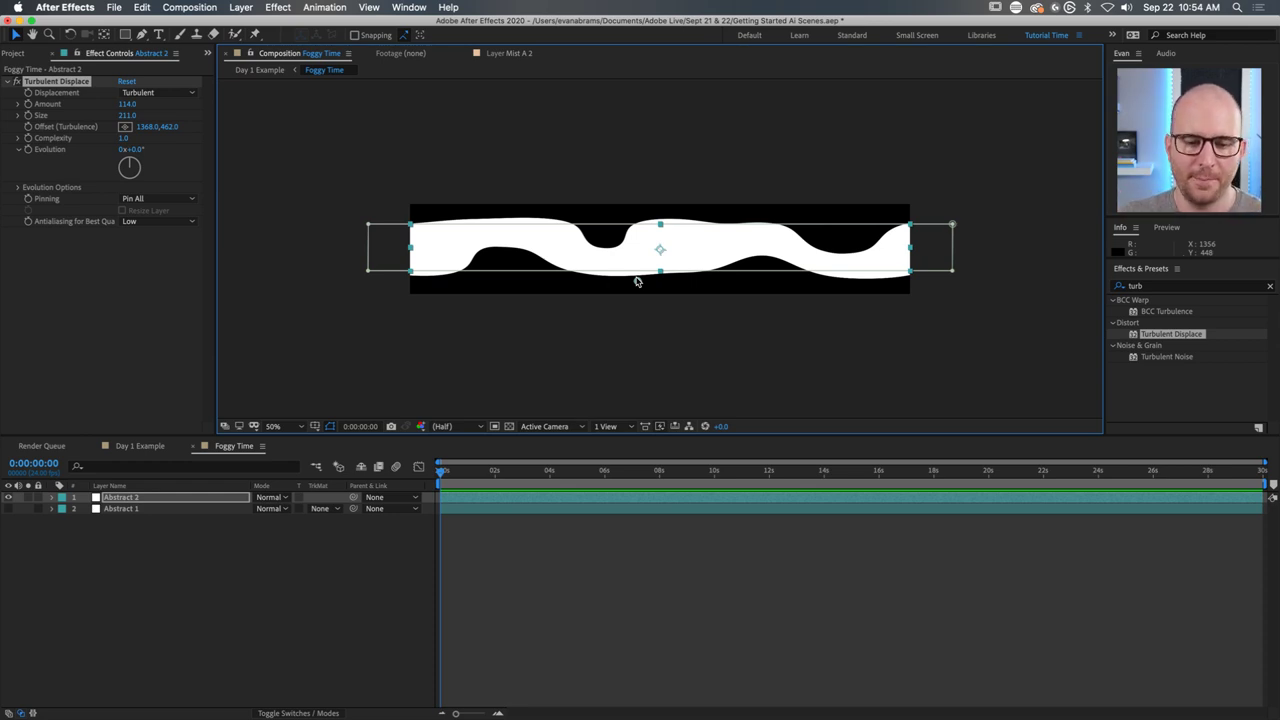
{"action": "left_click", "coordinate": [57, 84]}
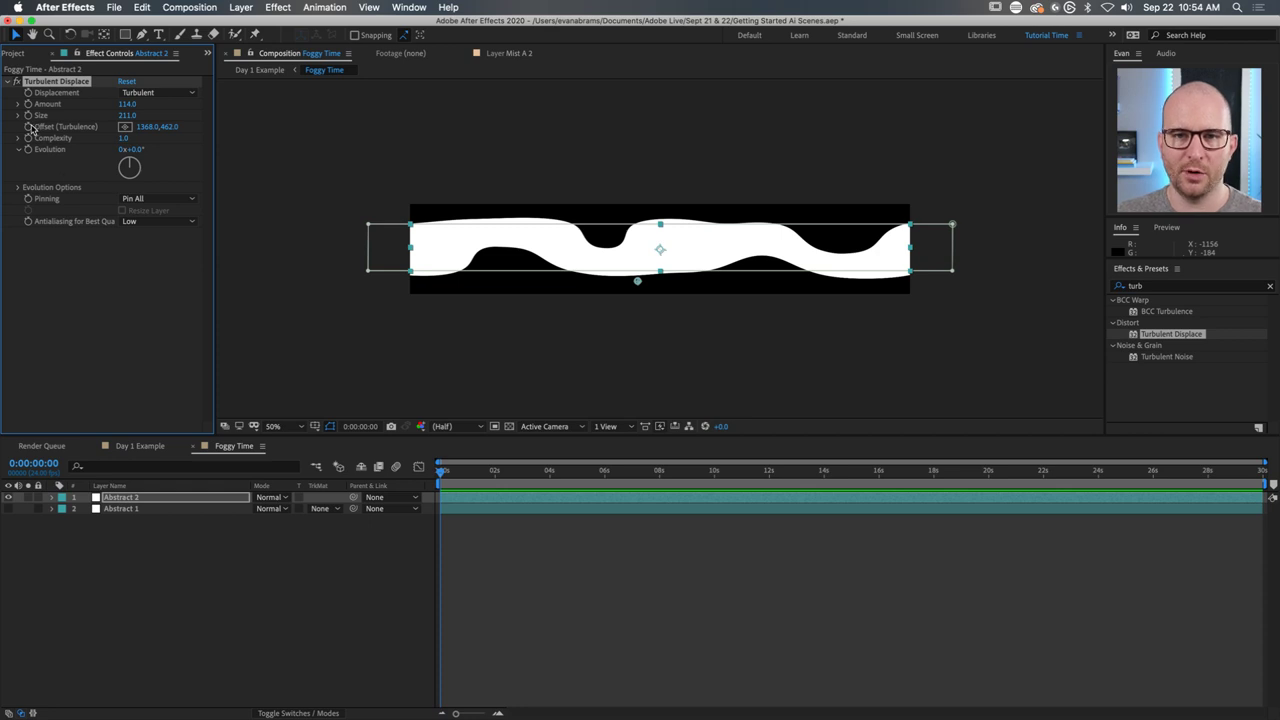
Keyframe the turbulence Offset from 3004,262 at the start to a leftward value at 10 seconds.
{"action": "left_click", "coordinate": [28, 126]}
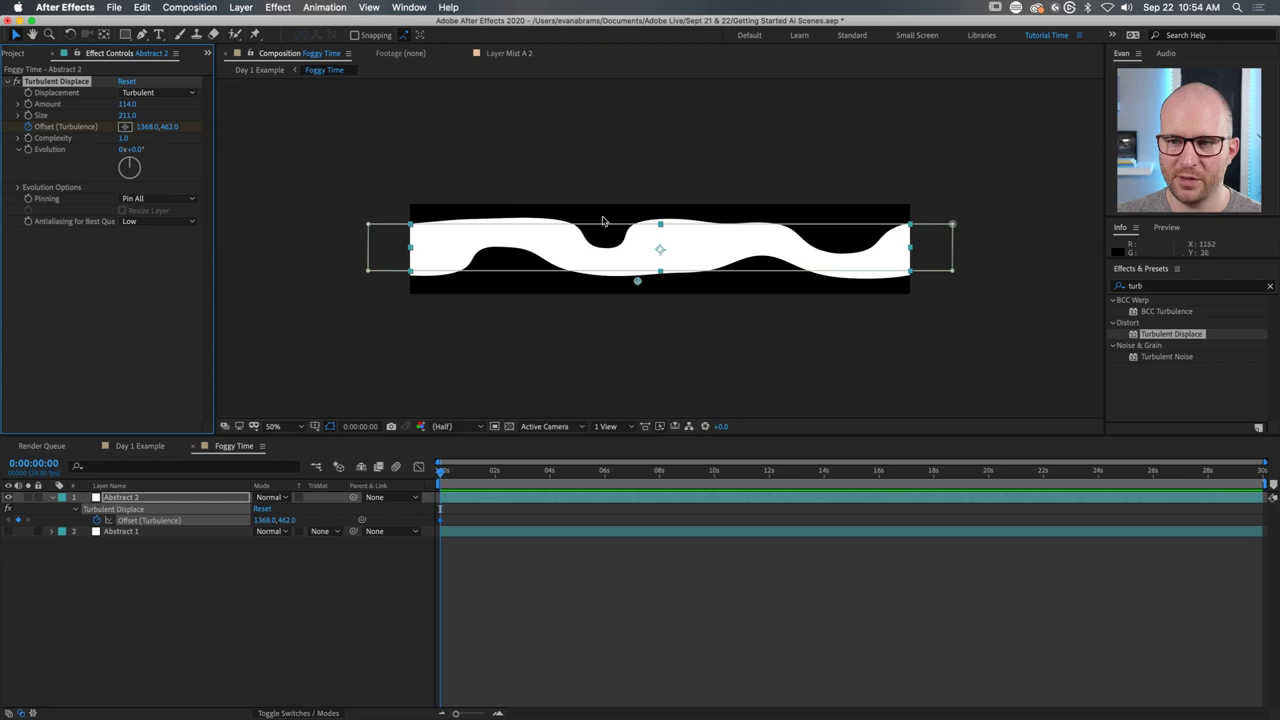
{"action": "left_click_drag", "start_coordinate": [637, 281], "coordinate": [663, 287]}
{"action": "left_click_drag", "start_coordinate": [853, 267], "coordinate": [940, 226]}
{"action": "left_click_drag", "start_coordinate": [590, 468], "coordinate": [715, 483]}
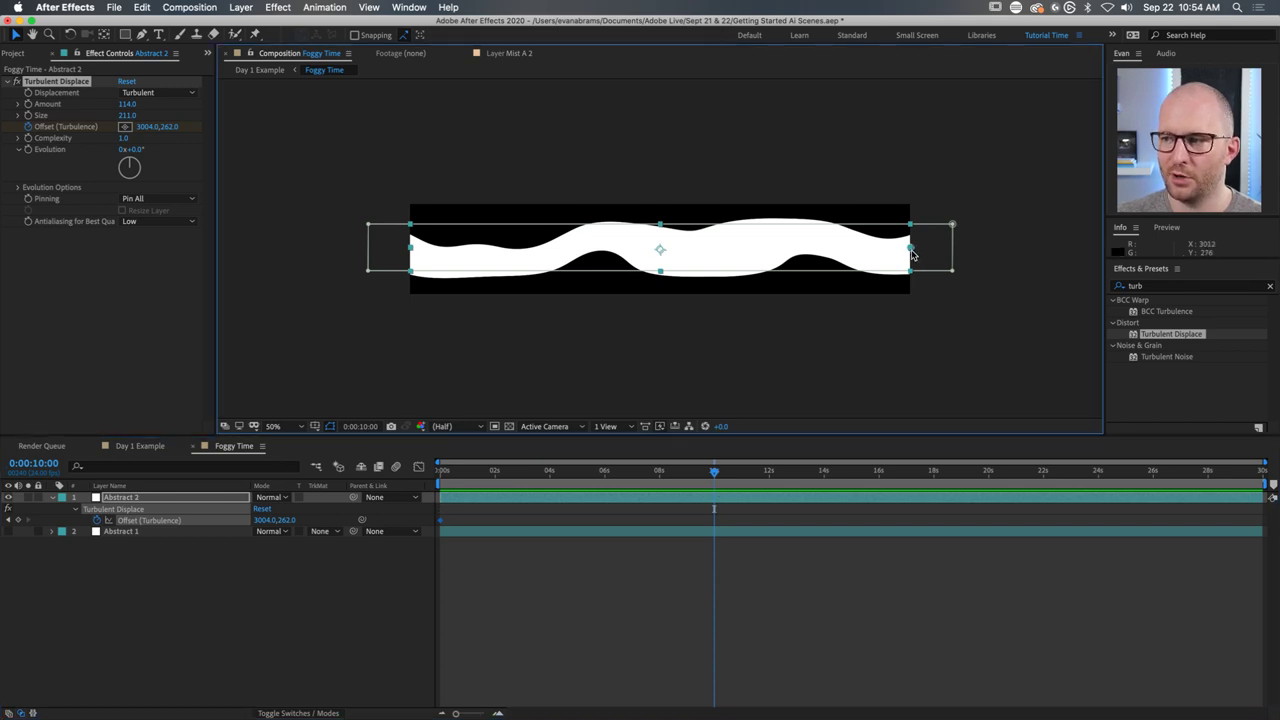
{"action": "left_click_drag", "start_coordinate": [915, 252], "coordinate": [409, 249]}
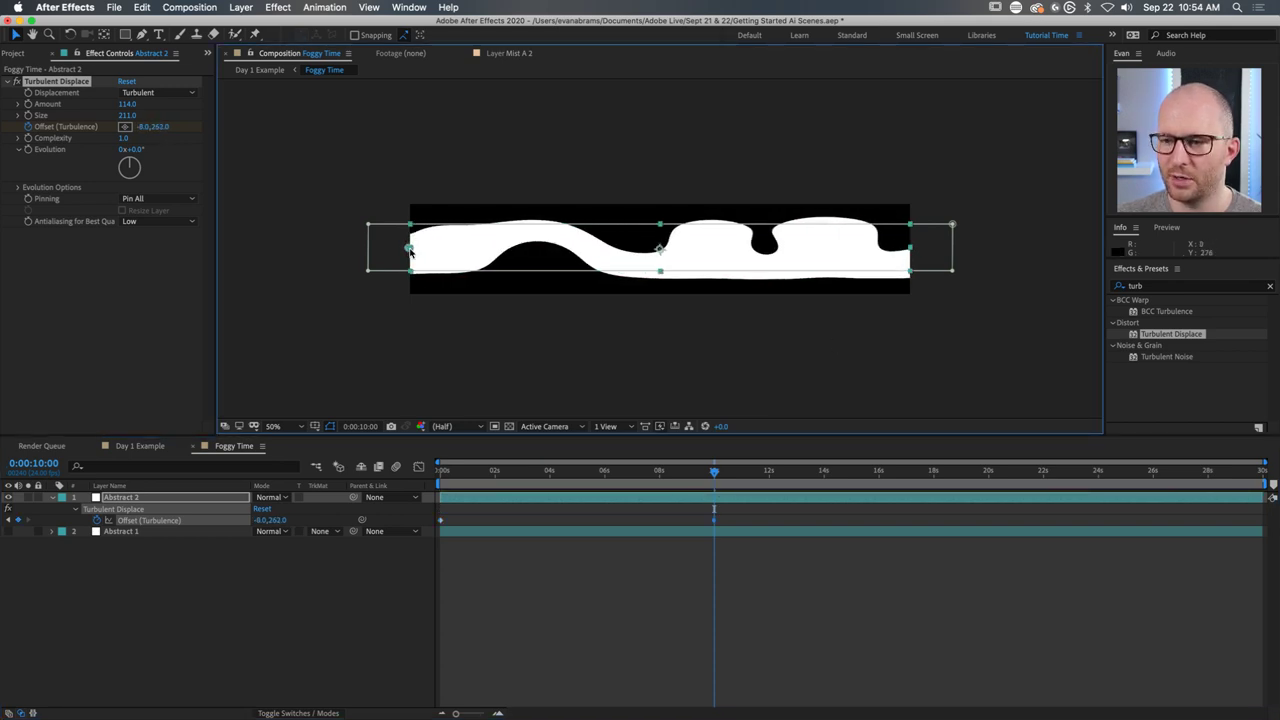
{"action": "key", "text": "Home"}
{"action": "key", "text": "space"}
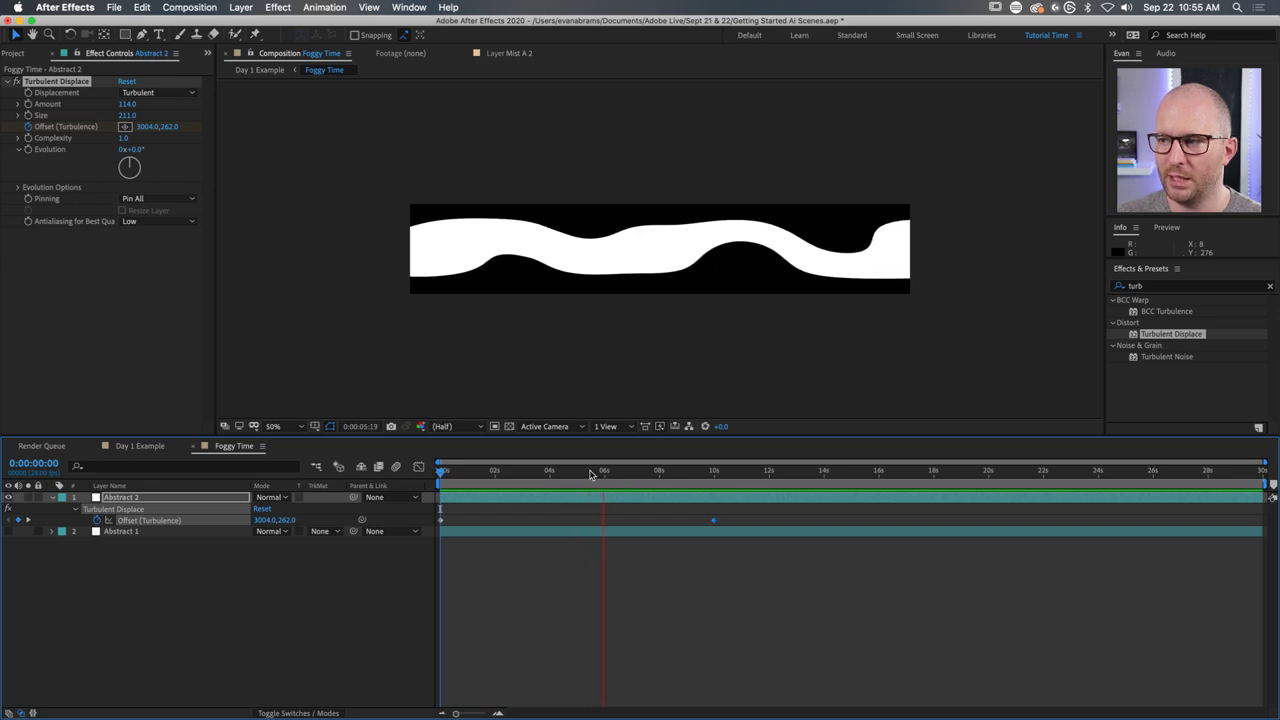
Move the second Offset keyframe to the 30-second end and preview the slower motion.
{"action": "left_click_drag", "start_coordinate": [590, 474], "coordinate": [714, 472]}
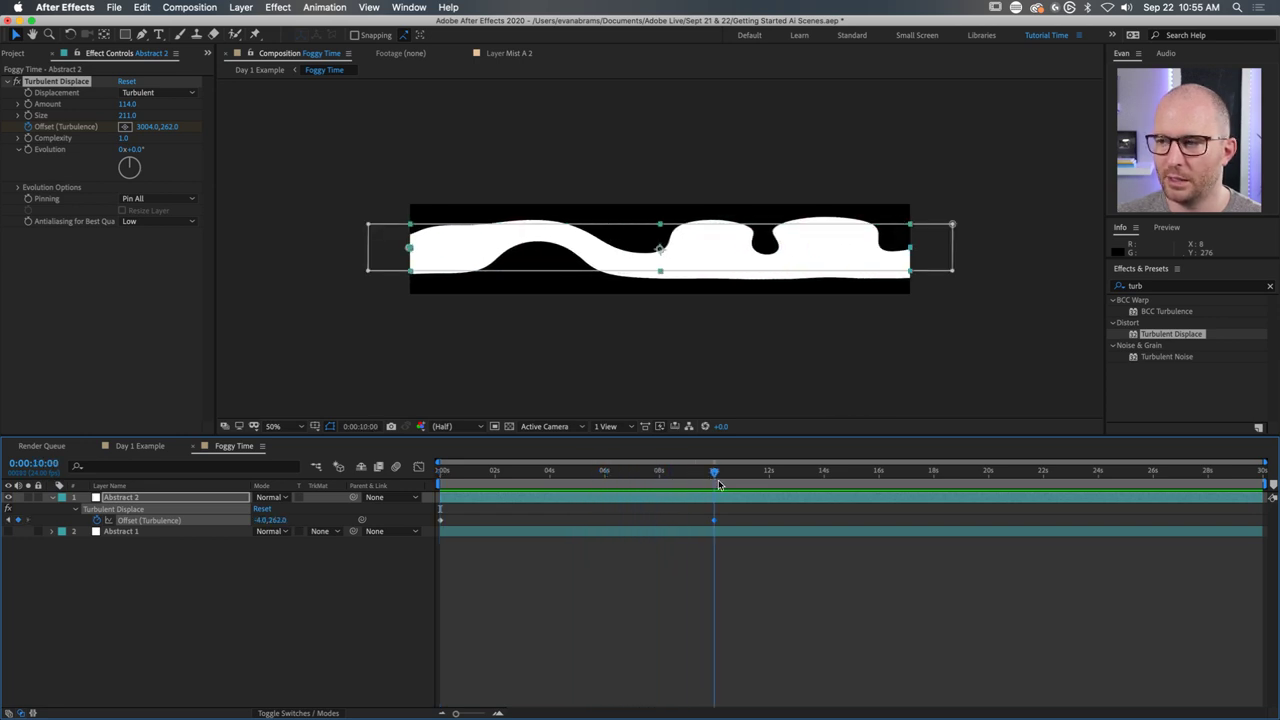
{"action": "left_click_drag", "start_coordinate": [715, 521], "coordinate": [933, 521]}
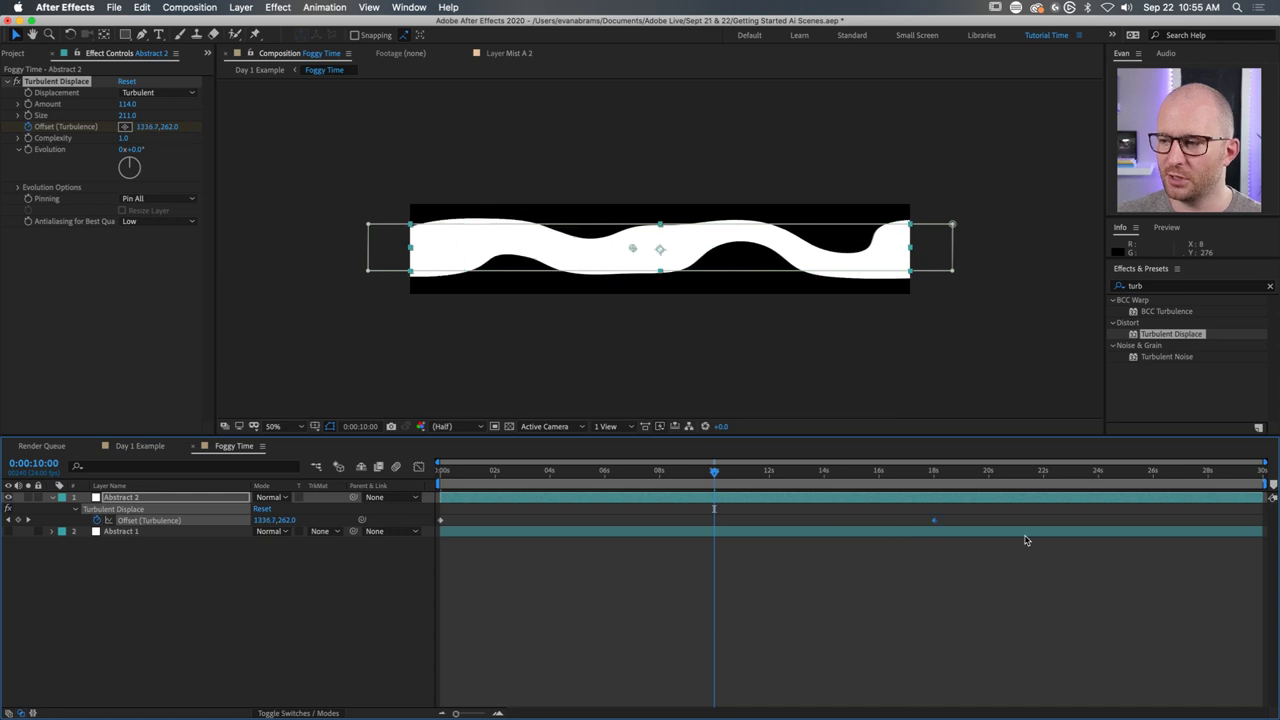
{"action": "left_click_drag", "start_coordinate": [1216, 529], "coordinate": [1262, 521]}
{"action": "key", "text": "space"}
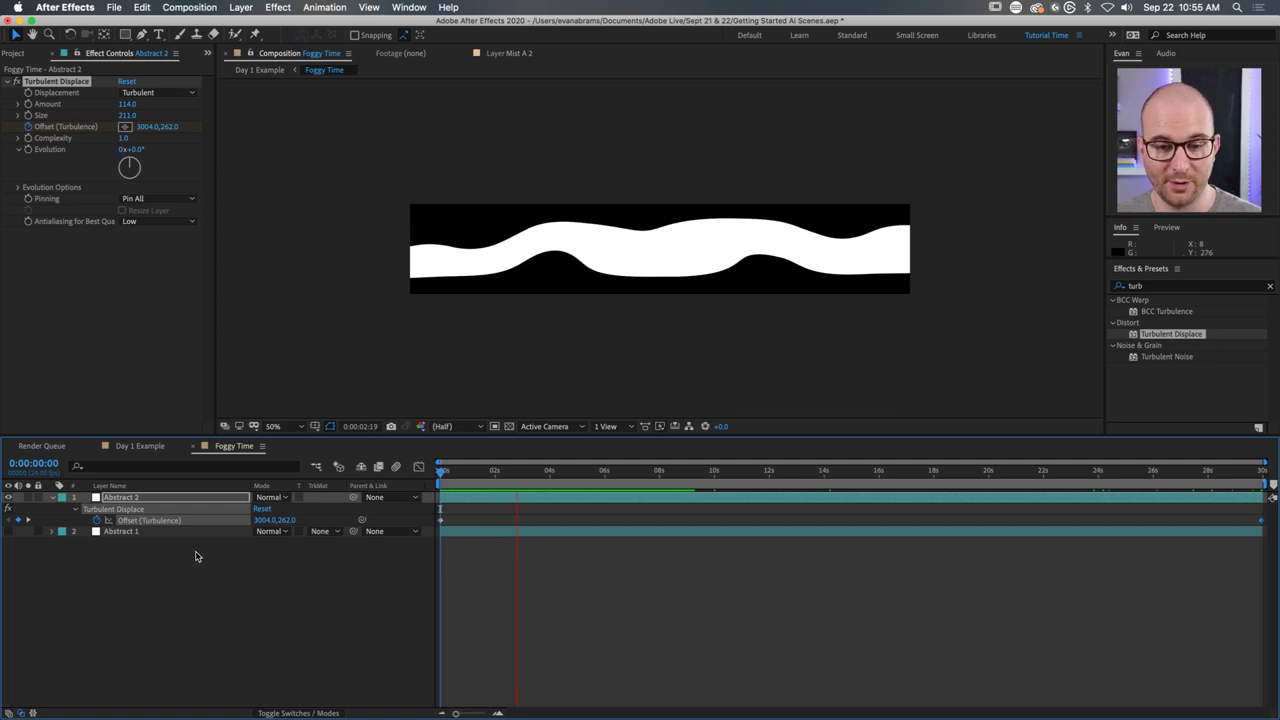
{"action": "key", "text": "space"}
Wind the turbulence Evolution to about 3x+75° to reshape the waves.
{"action": "mouse_move", "coordinate": [531, 470]}
{"action": "left_mouse_down"}
{"action": "mouse_move", "coordinate": [557, 470]}
{"action": "mouse_move", "coordinate": [545, 470]}
{"action": "left_mouse_up"}
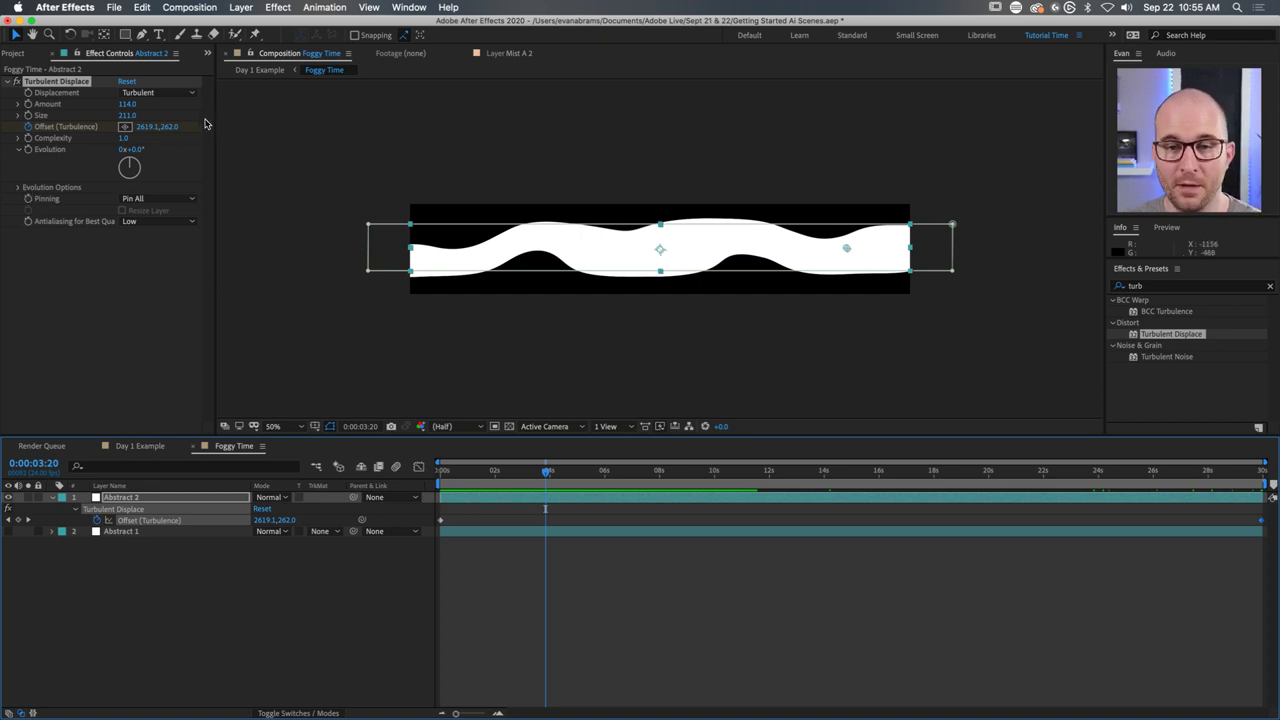
{"action": "left_click", "coordinate": [63, 130]}
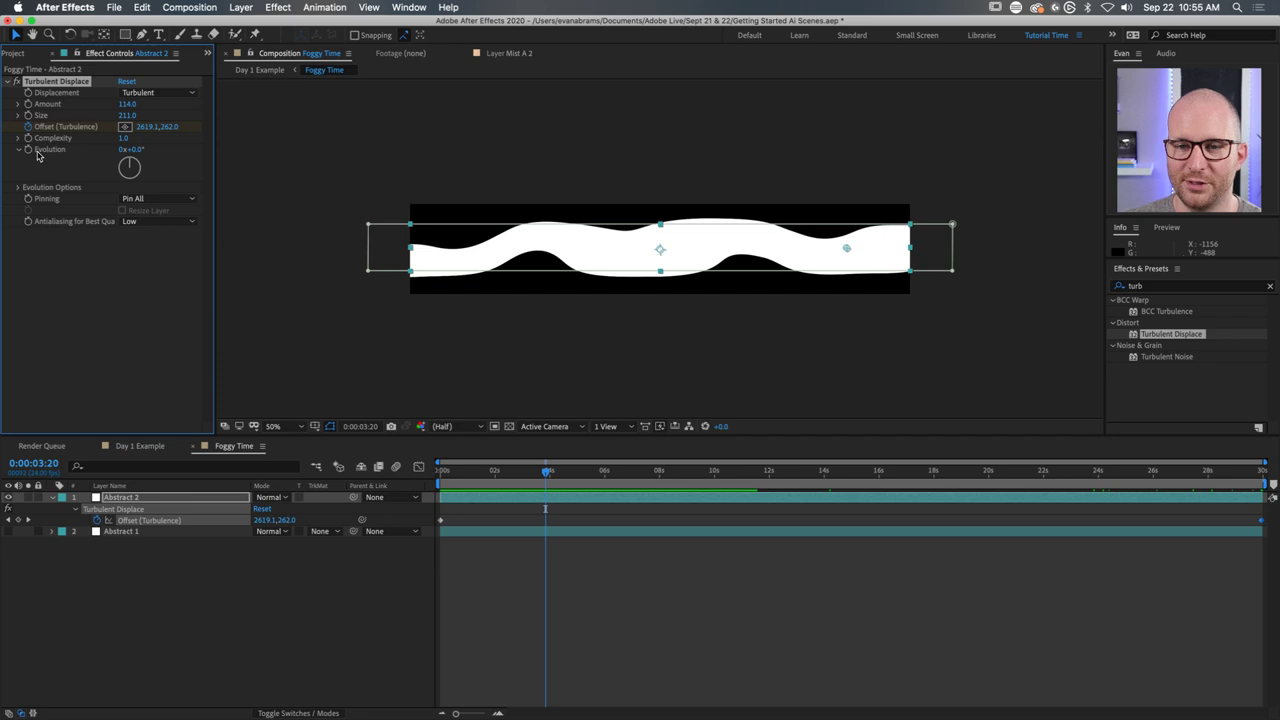
{"action": "left_click_drag", "start_coordinate": [545, 470], "coordinate": [396, 485]}
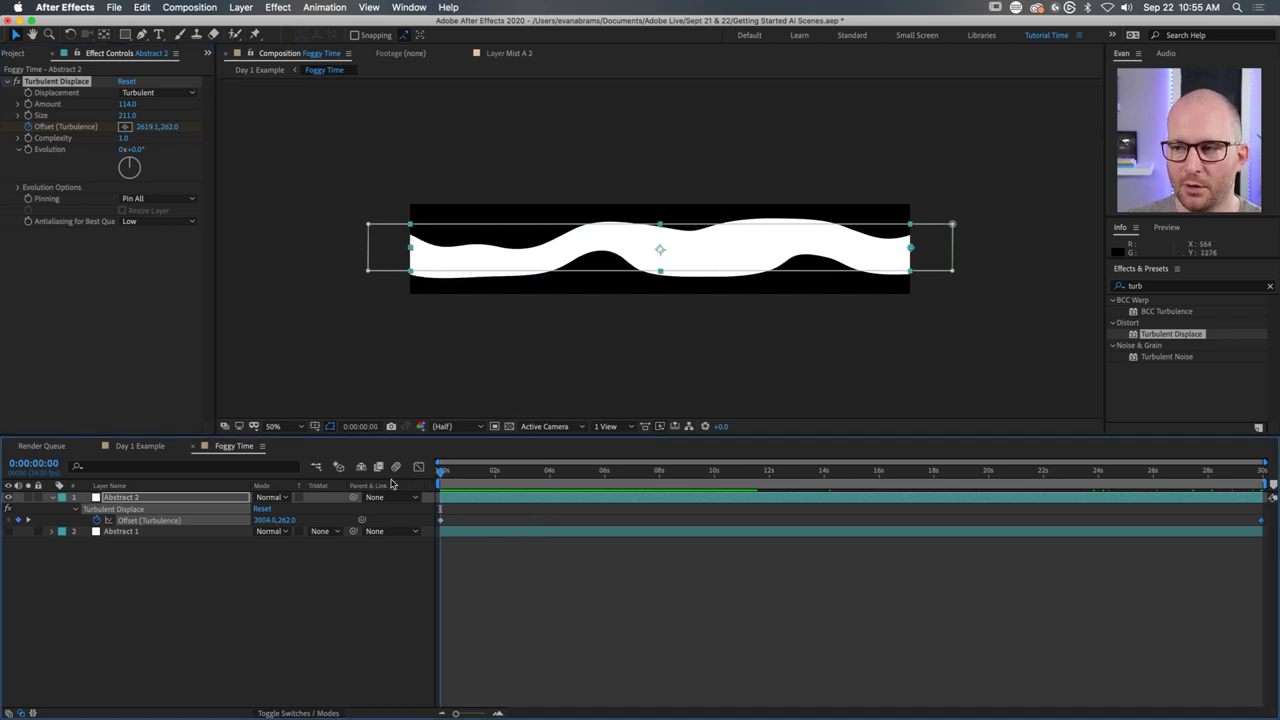
{"action": "left_click", "coordinate": [50, 150]}
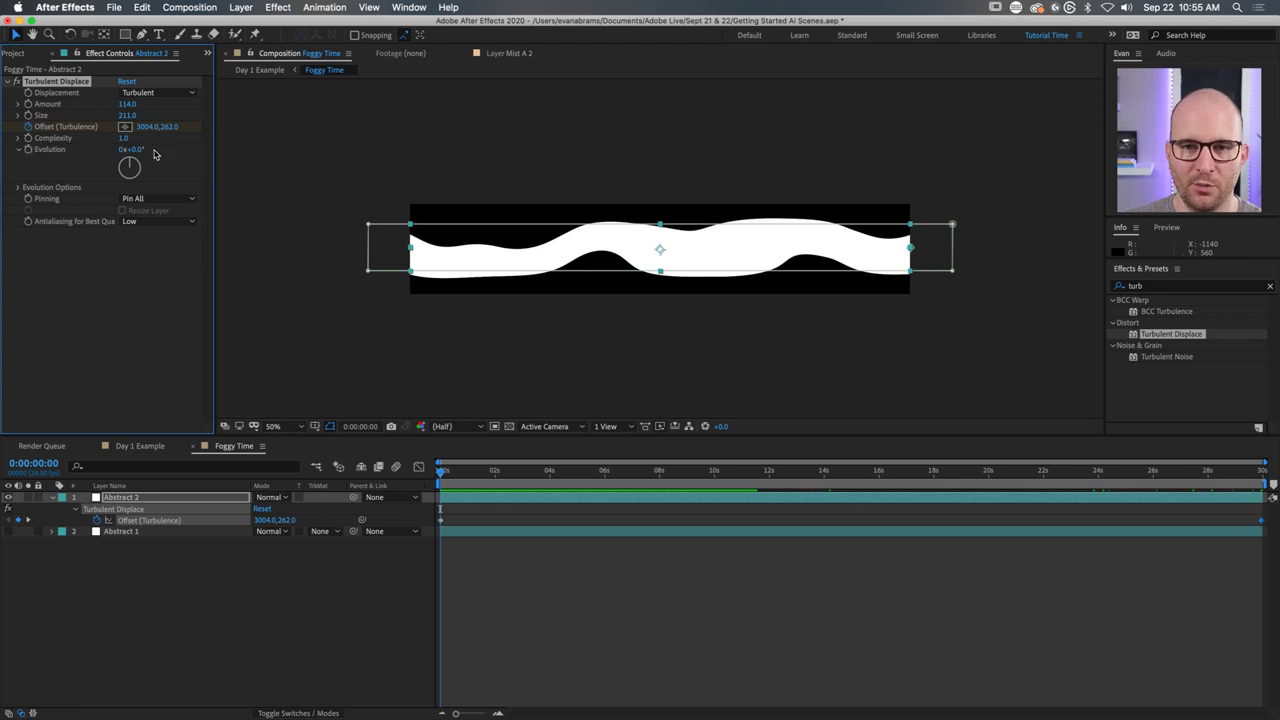
{"action": "left_click_drag", "start_coordinate": [132, 149], "coordinate": [995, 232]}
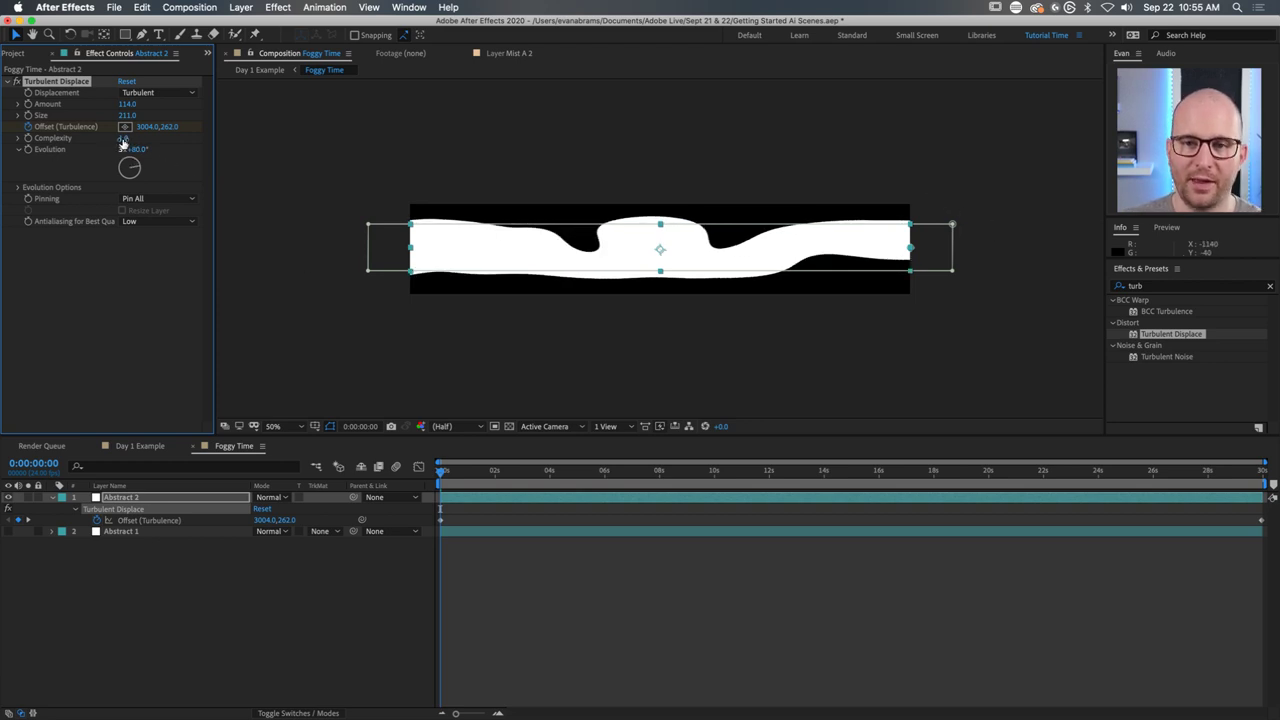
Reset Evolution to 0 and set its starting keyframe at frame 0.
{"action": "left_click", "coordinate": [122, 148]}
{"action": "type", "text": "0"}
{"action": "key", "text": "Return"}
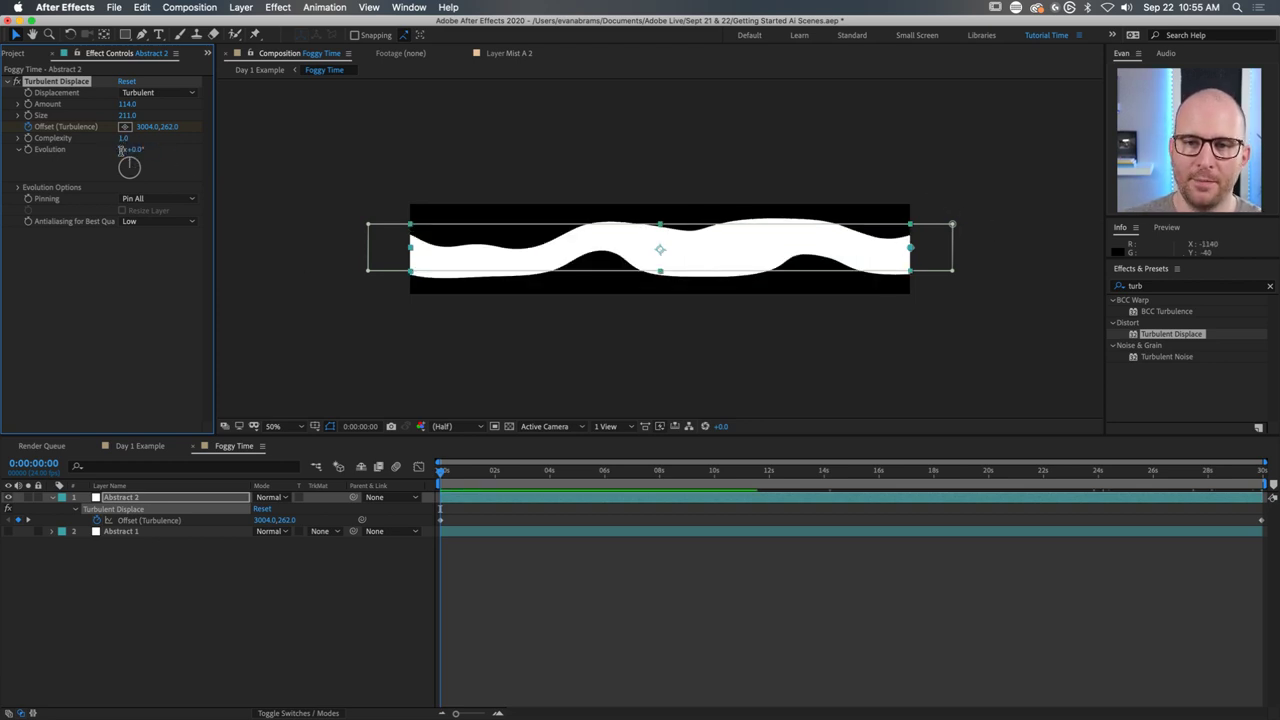
{"action": "left_click", "coordinate": [50, 150]}
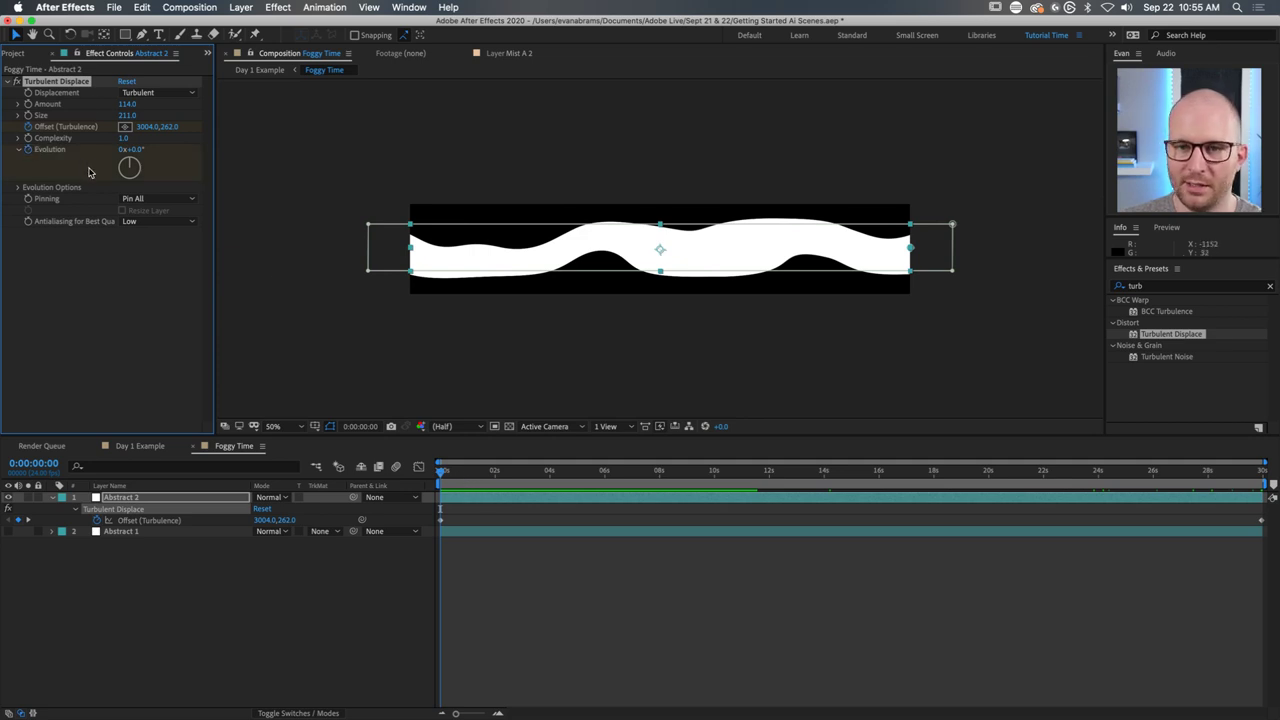
{"action": "key", "text": "u"}
{"action": "key", "text": "u"}
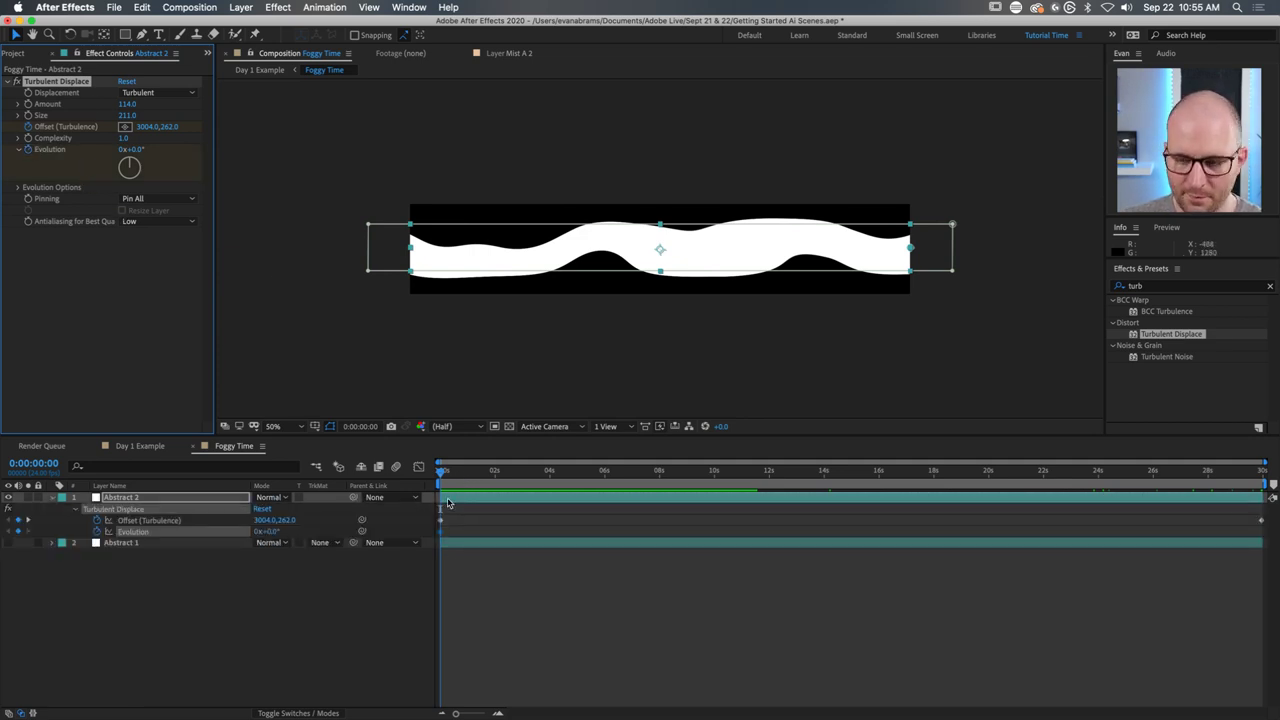
Set Evolution to 3 revolutions at the comp end and preview the morphing wave.
{"action": "left_click_drag", "start_coordinate": [455, 478], "coordinate": [1262, 471]}
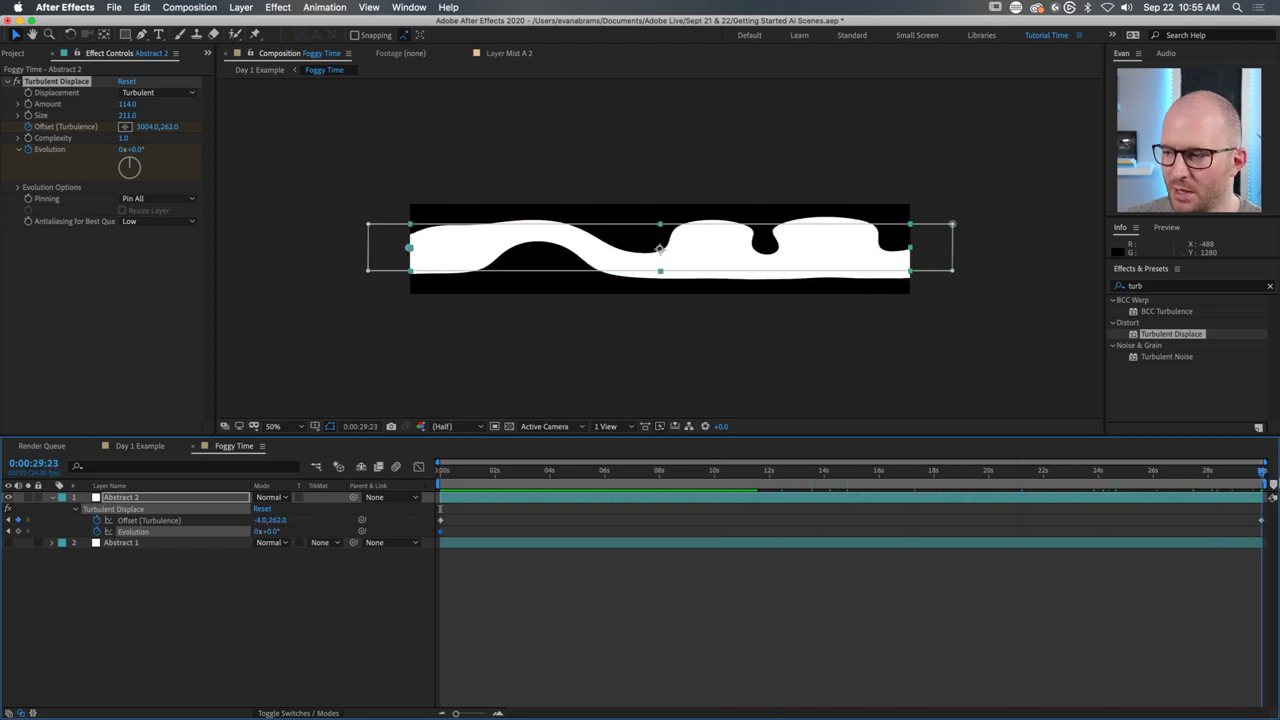
{"action": "left_click", "coordinate": [122, 149]}
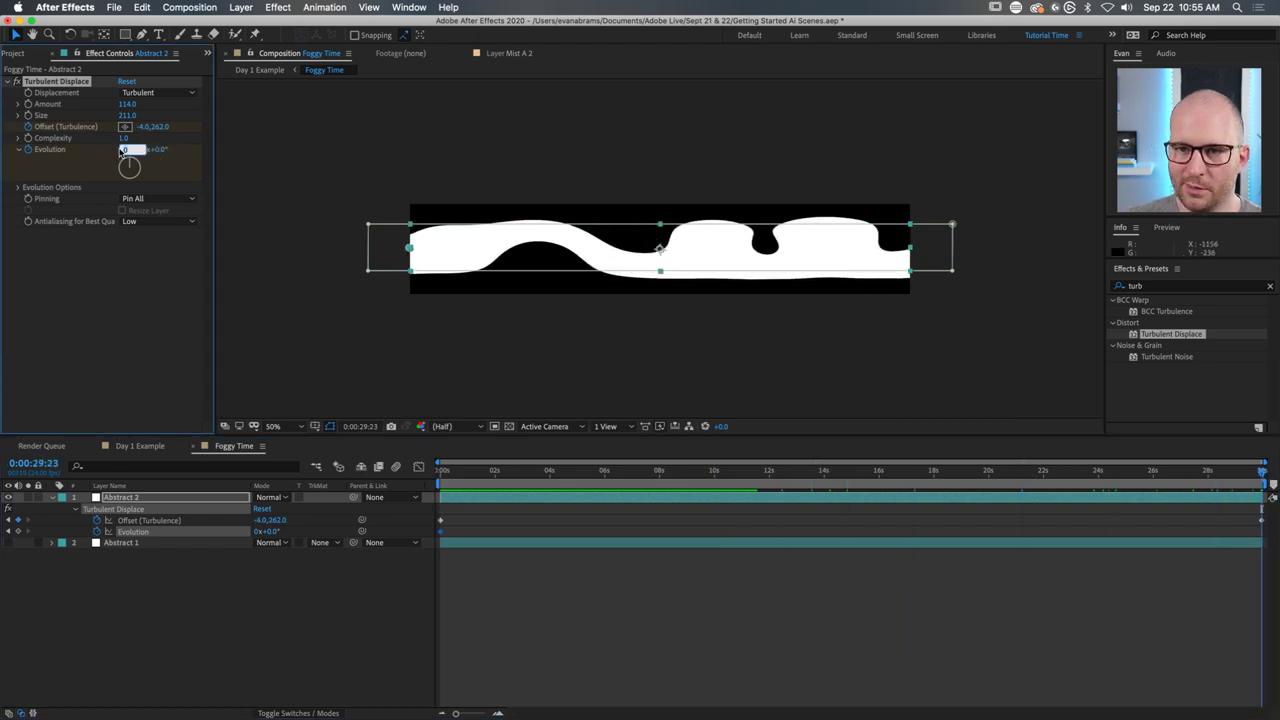
{"action": "type", "text": "3"}
{"action": "key", "text": "Return"}
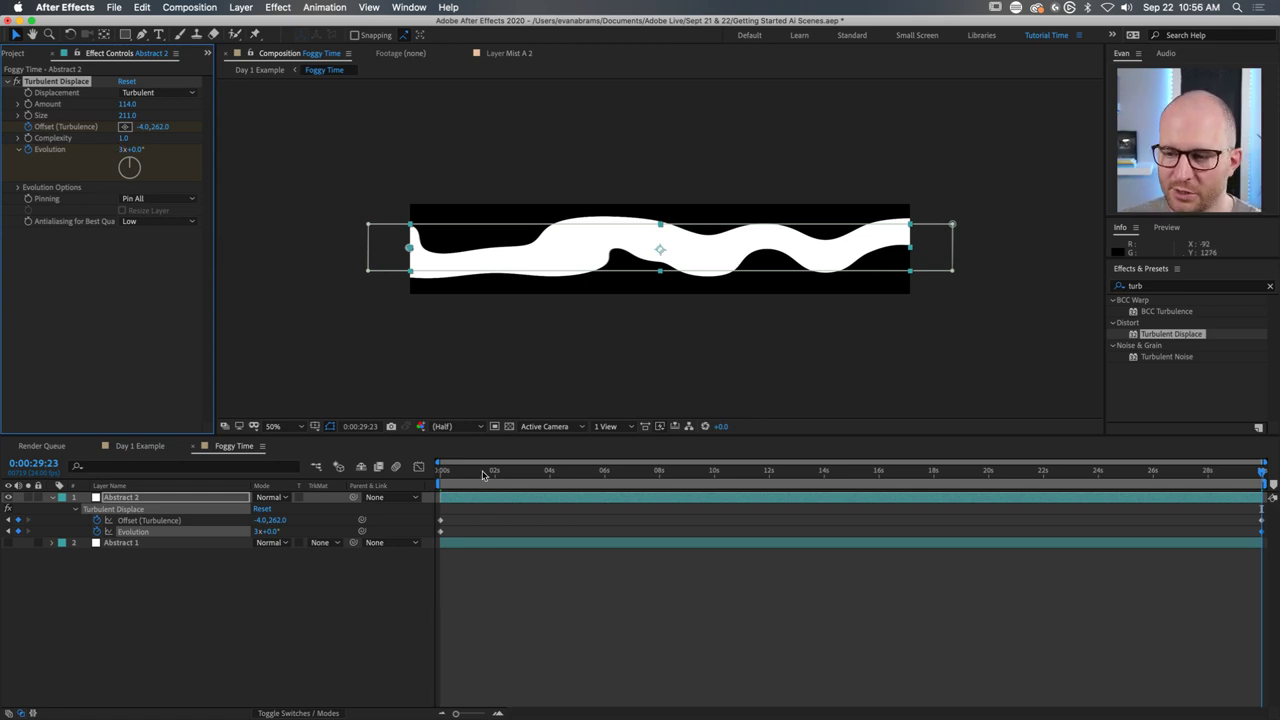
{"action": "key", "text": "Home"}
{"action": "left_click", "coordinate": [705, 617]}
{"action": "key", "text": "space"}
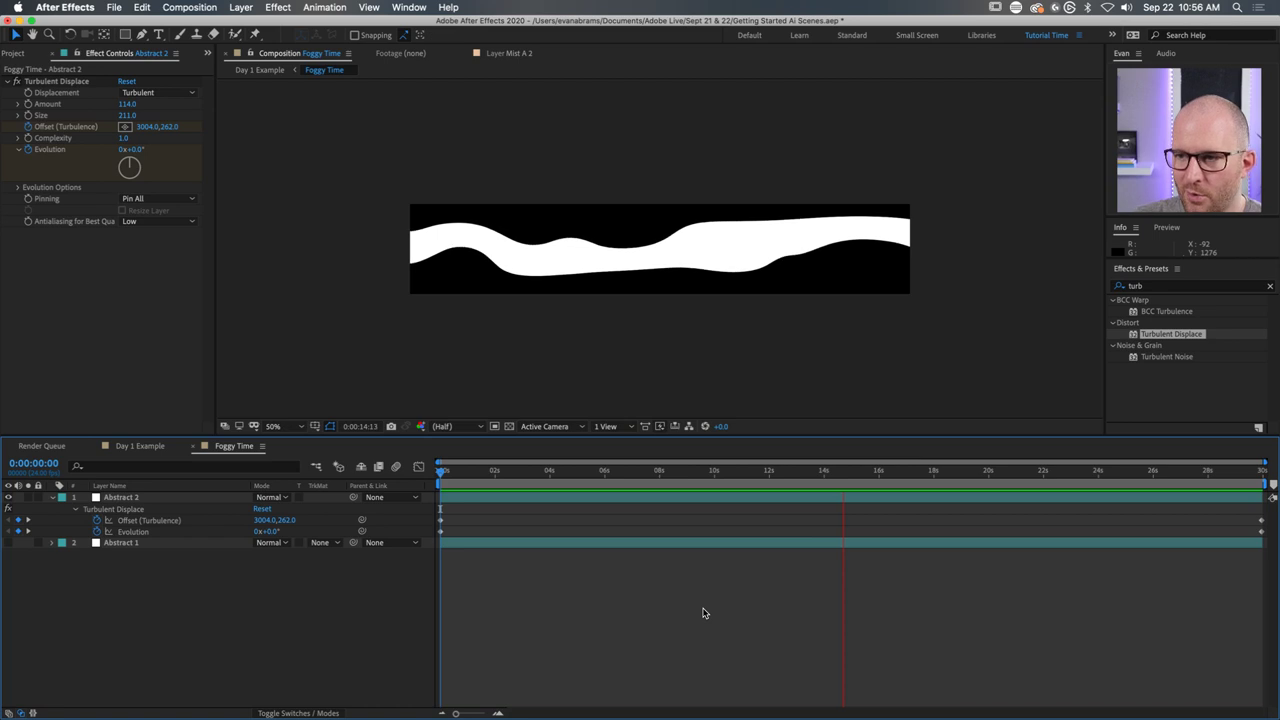
{"action": "key", "text": "space"}
Check the wave motion, collapse Turbulent Displace, and reselect Abstract 2 at the start.
{"action": "left_click_drag", "start_coordinate": [494, 476], "coordinate": [913, 500]}
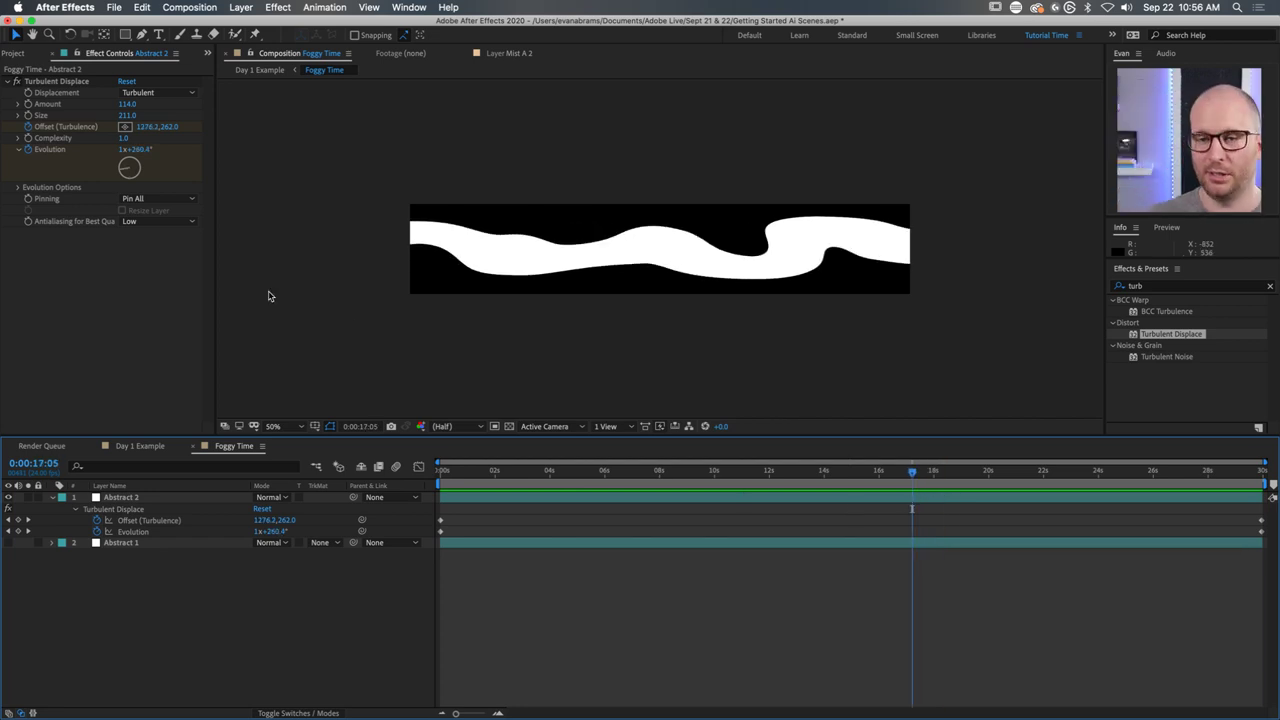
{"action": "left_click", "coordinate": [13, 81]}
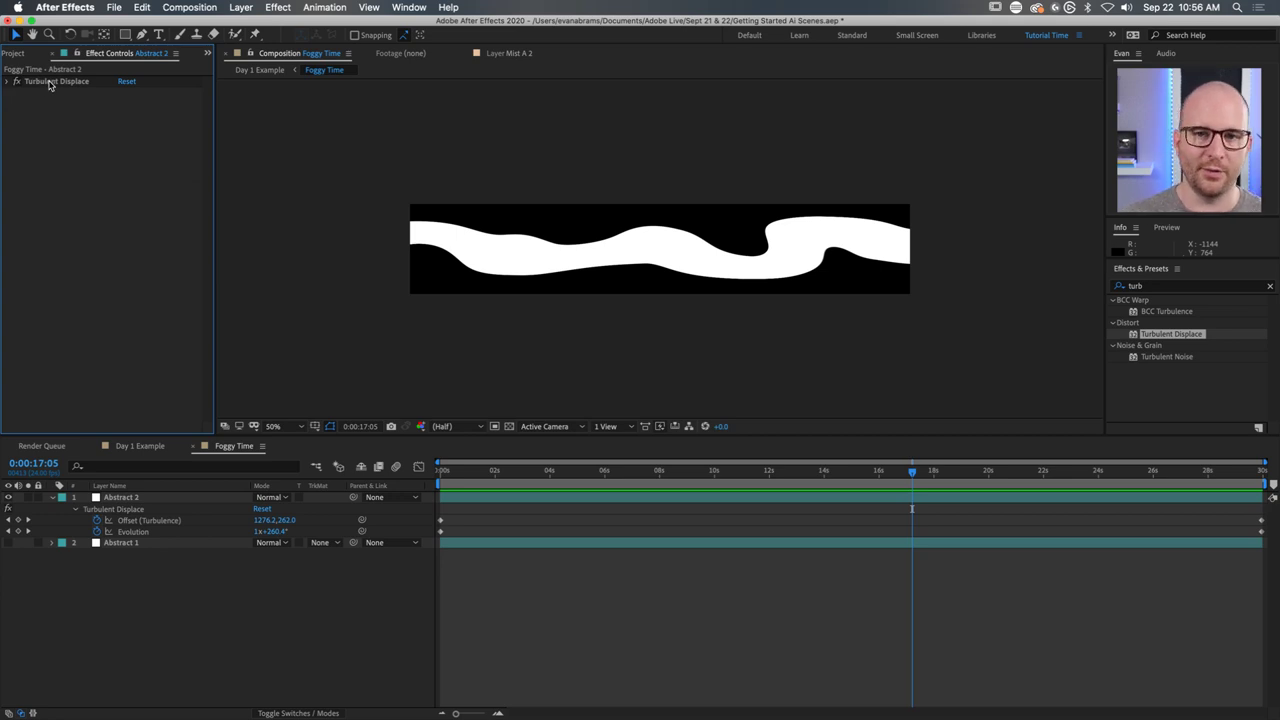
{"action": "left_click", "coordinate": [55, 81]}
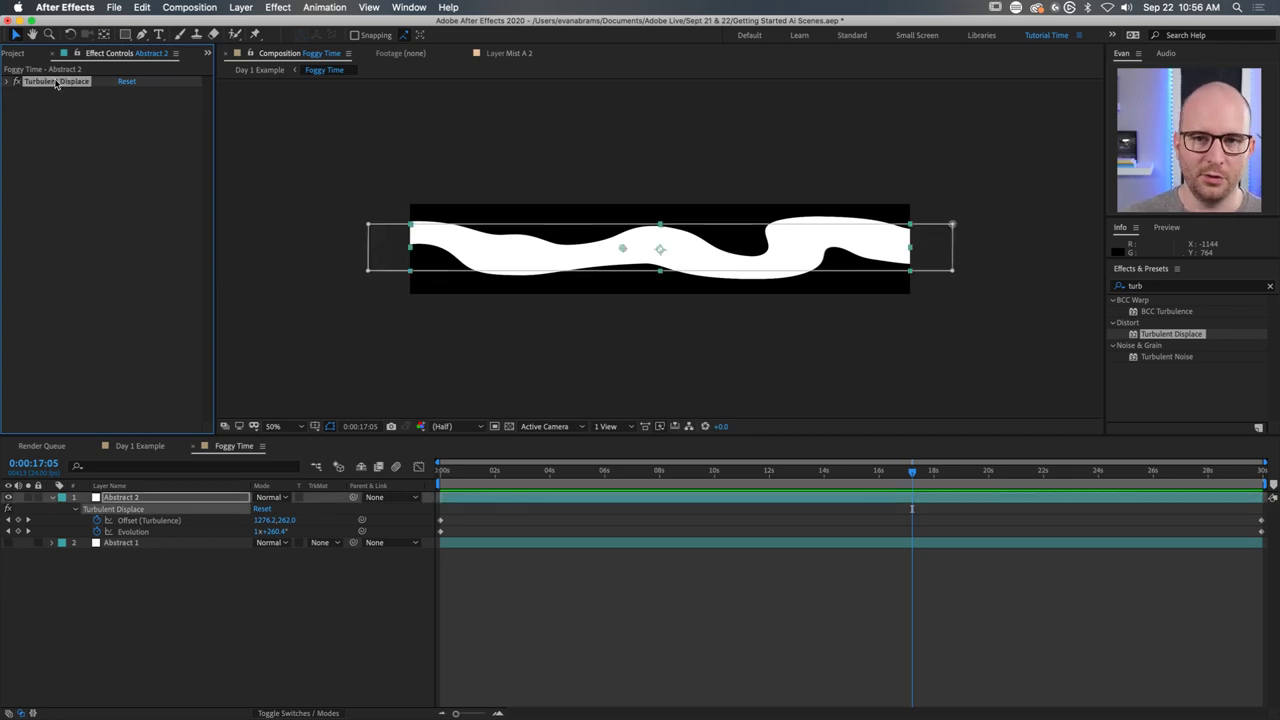
{"action": "left_click", "coordinate": [139, 543]}
{"action": "left_click", "coordinate": [149, 498]}
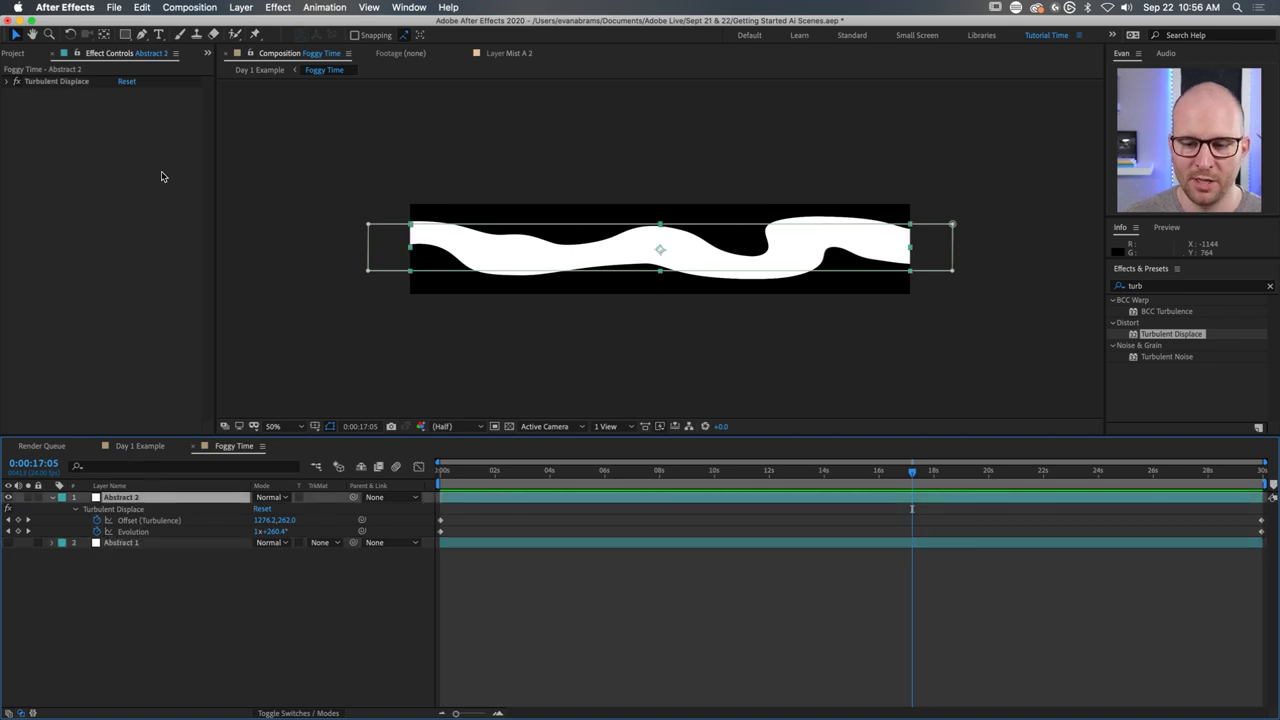
{"action": "left_click_drag", "start_coordinate": [460, 472], "coordinate": [376, 496]}
Duplicate the Abstract 2 layer to create Abstract 3.
{"action": "left_click", "coordinate": [57, 81]}
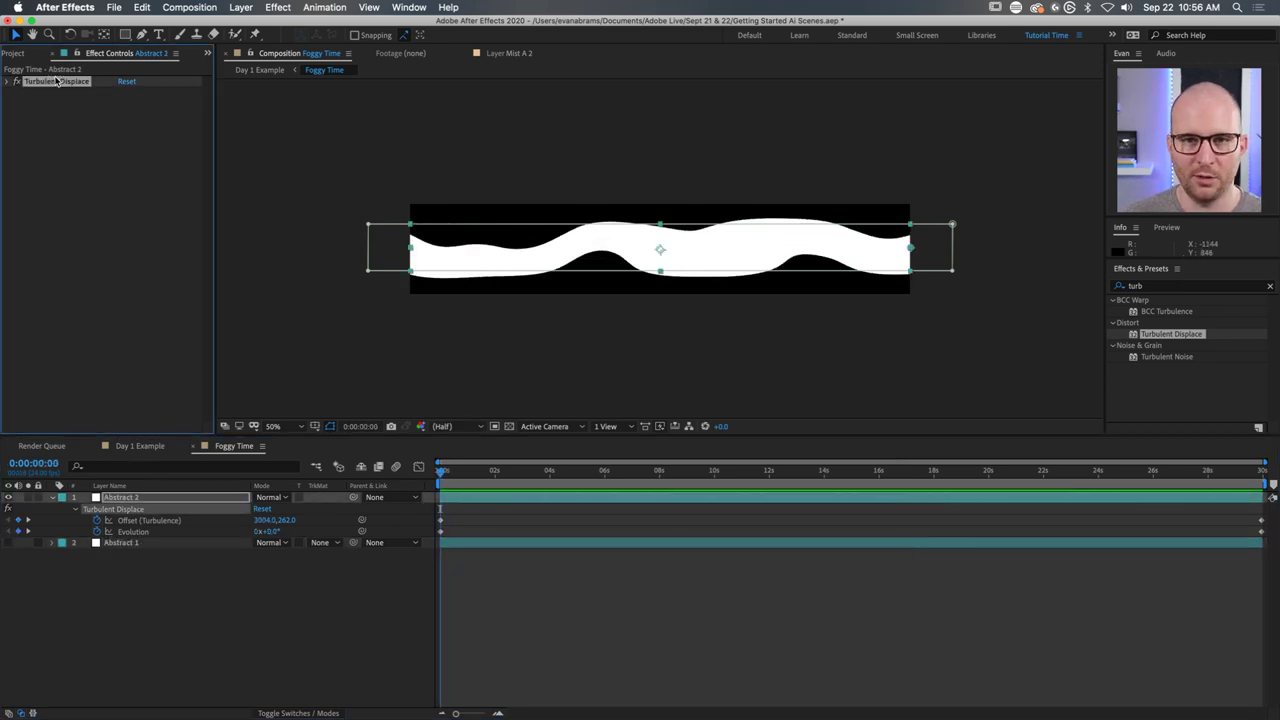
{"action": "left_click", "coordinate": [128, 498]}
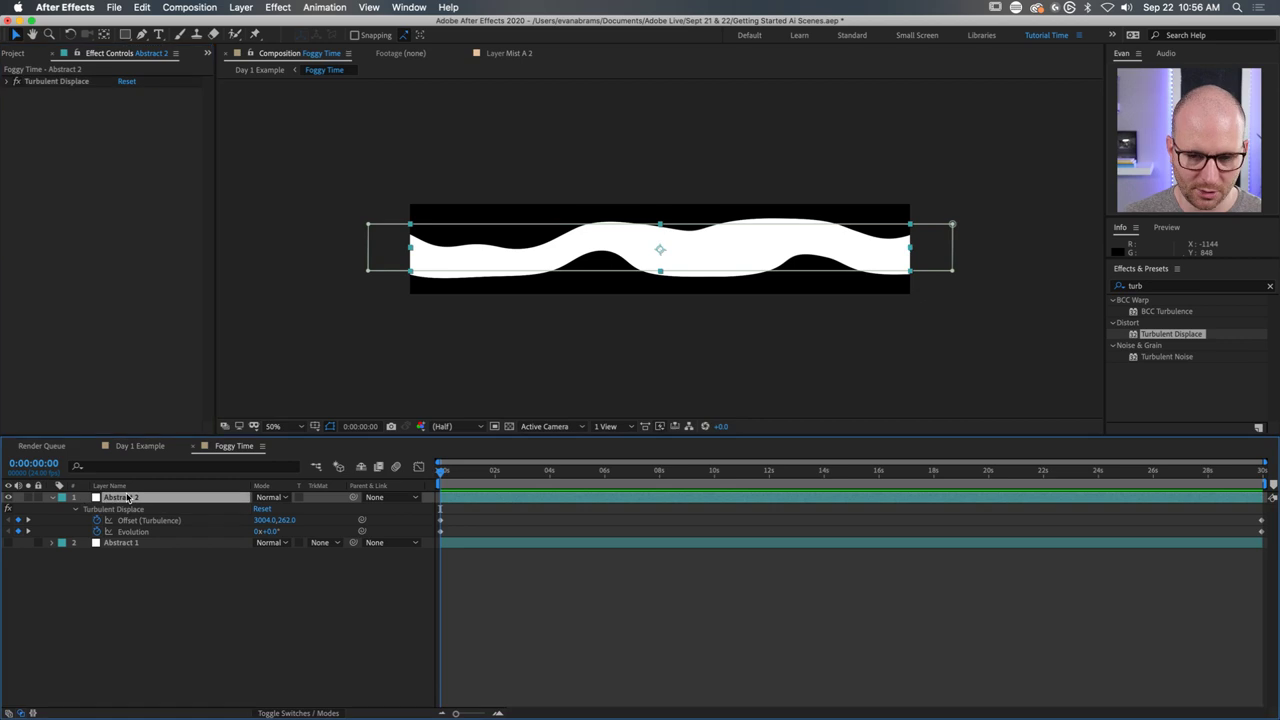
{"action": "key", "text": "super+d"}
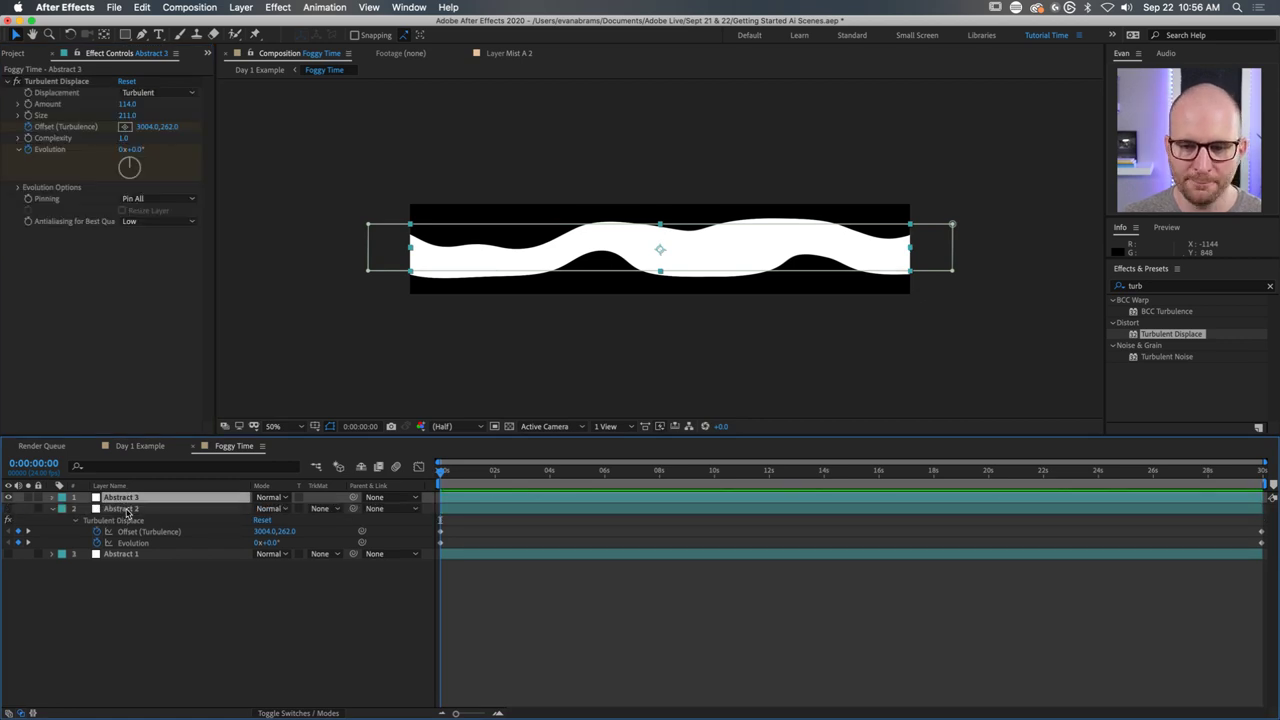
{"action": "left_click", "coordinate": [52, 508]}
Copy Abstract 1's Wave Warp and Wave Warp 2 effects onto Abstract 3.
{"action": "left_click", "coordinate": [130, 520]}
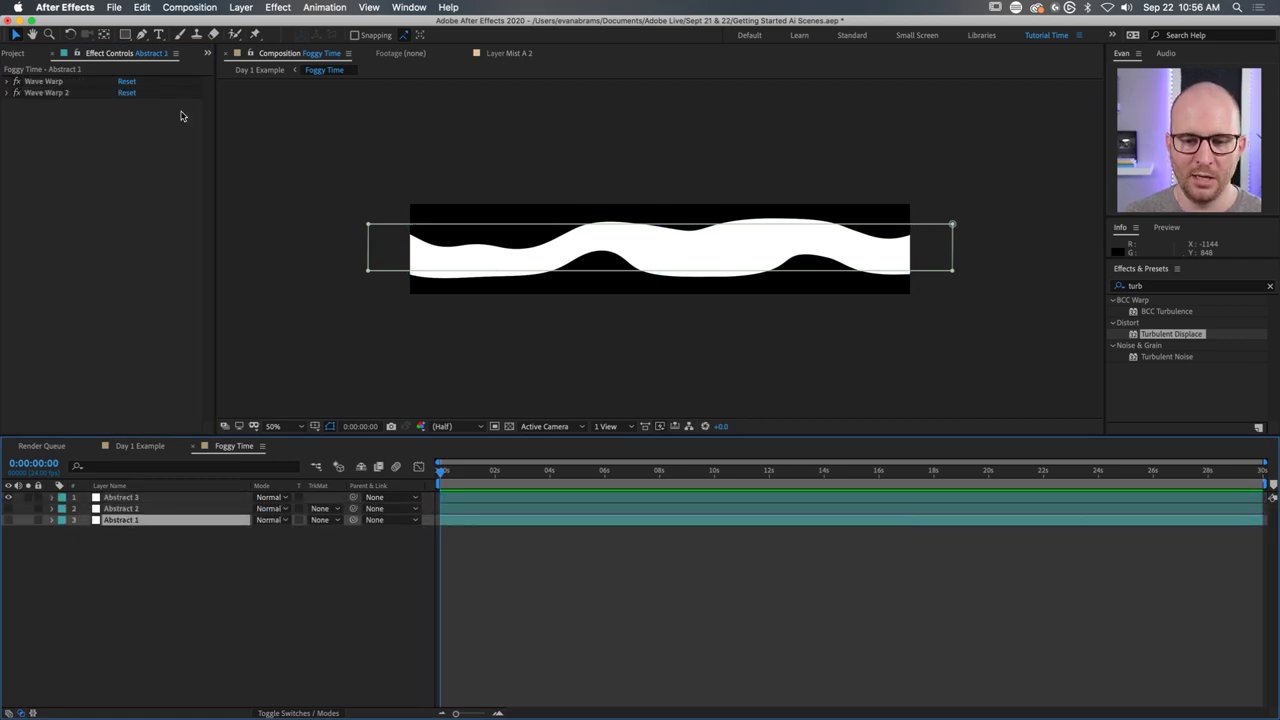
{"action": "left_click", "coordinate": [44, 81]}
{"action": "left_click", "coordinate": [50, 93], "text": "shift"}
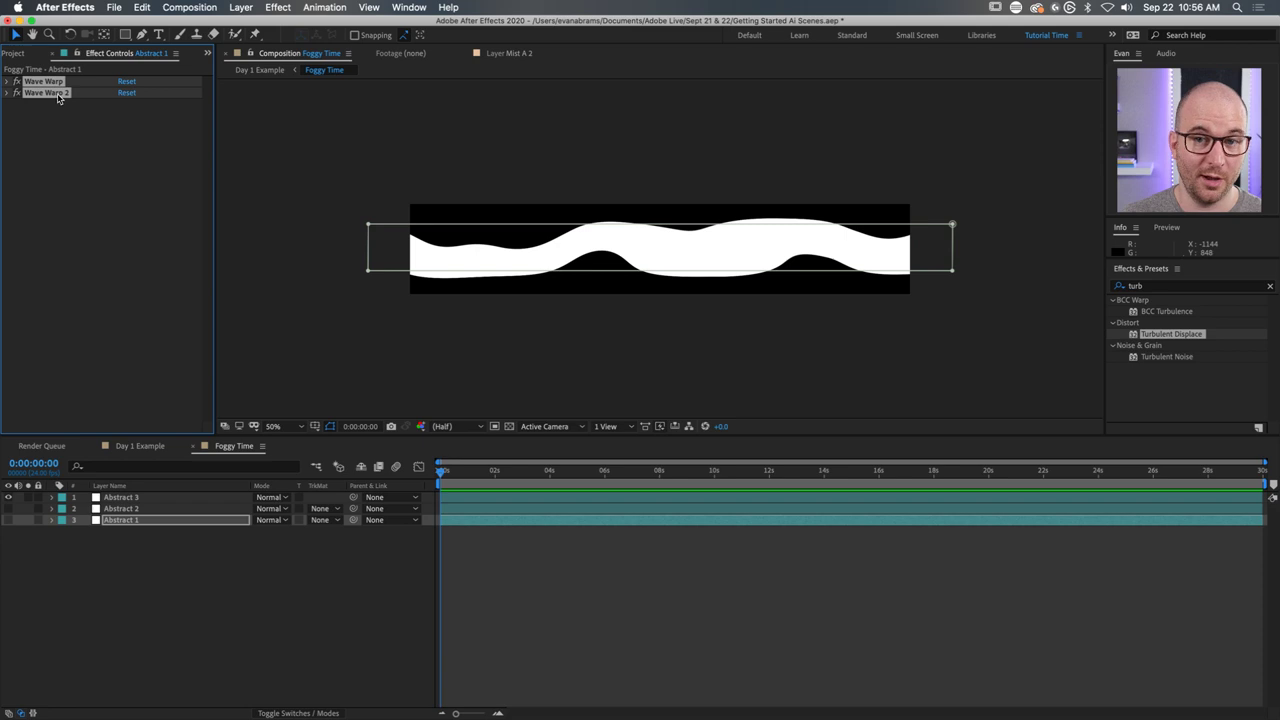
{"action": "left_click", "coordinate": [121, 497]}
{"action": "left_click", "coordinate": [50, 82]}
{"action": "key", "text": "super+v"}
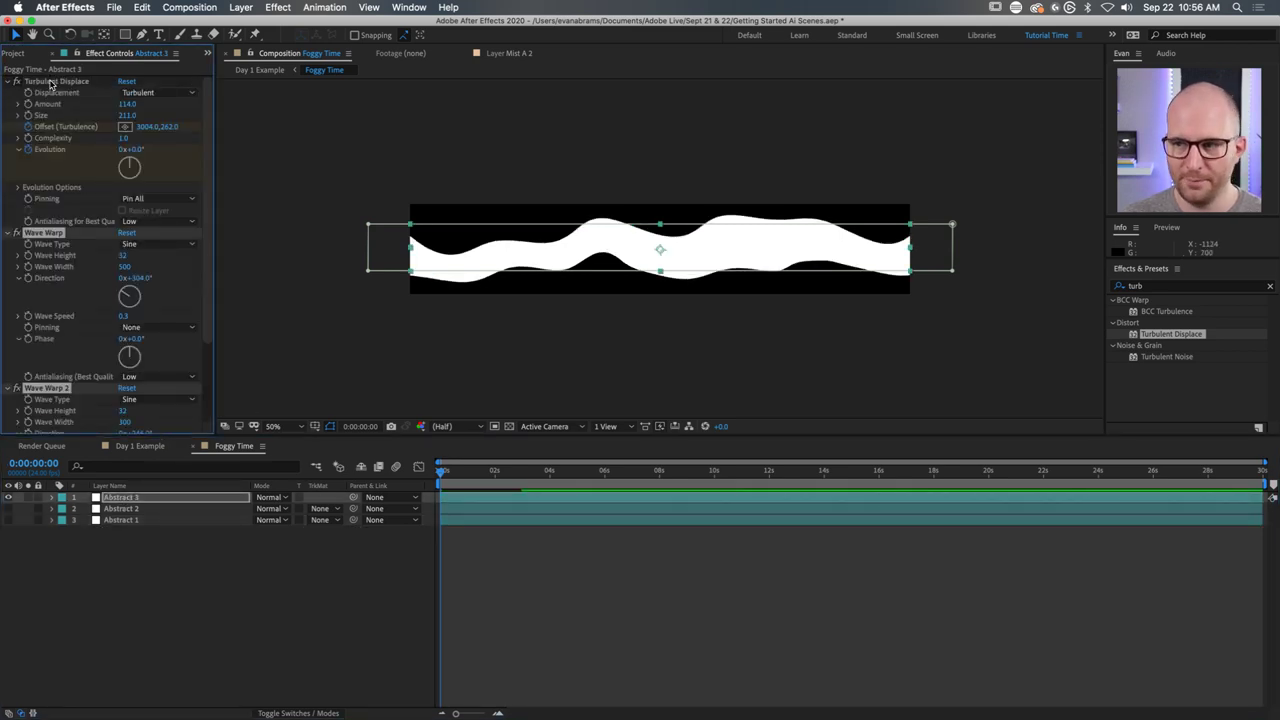
Preview the combined waves and collapse Abstract 3's effect settings.
{"action": "key", "text": "space"}
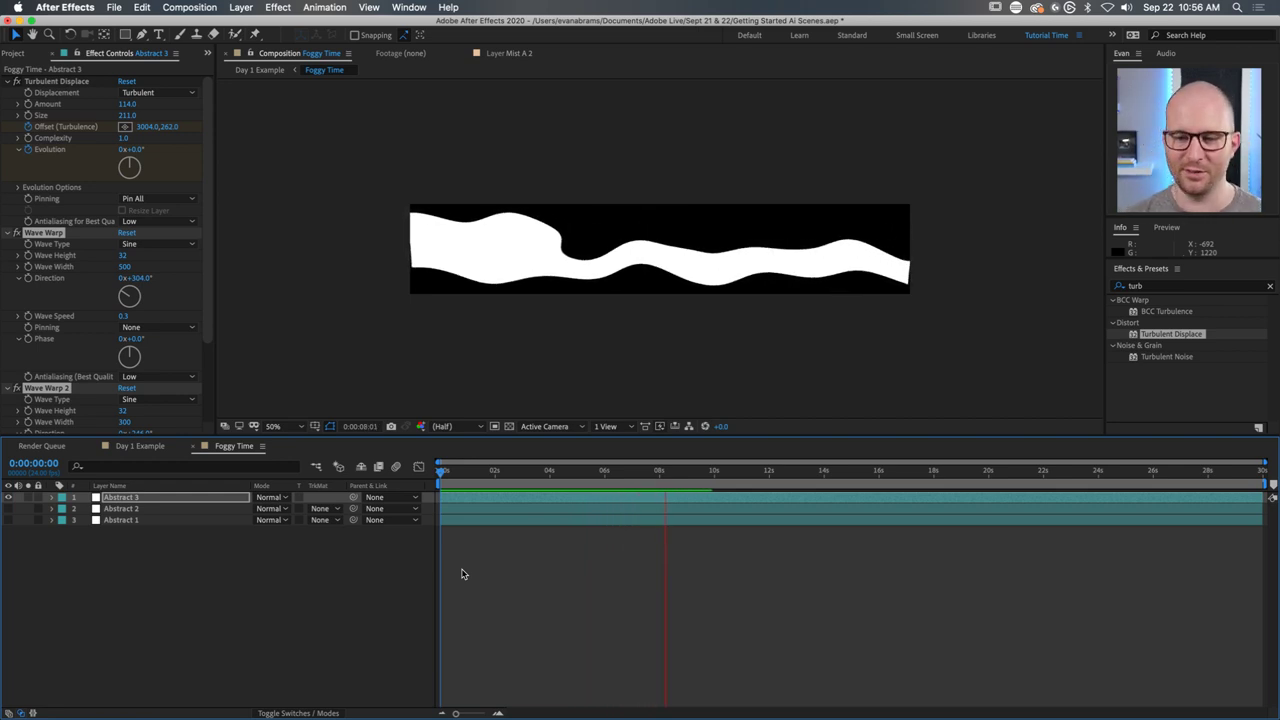
{"action": "left_click_drag", "start_coordinate": [482, 478], "coordinate": [860, 534]}
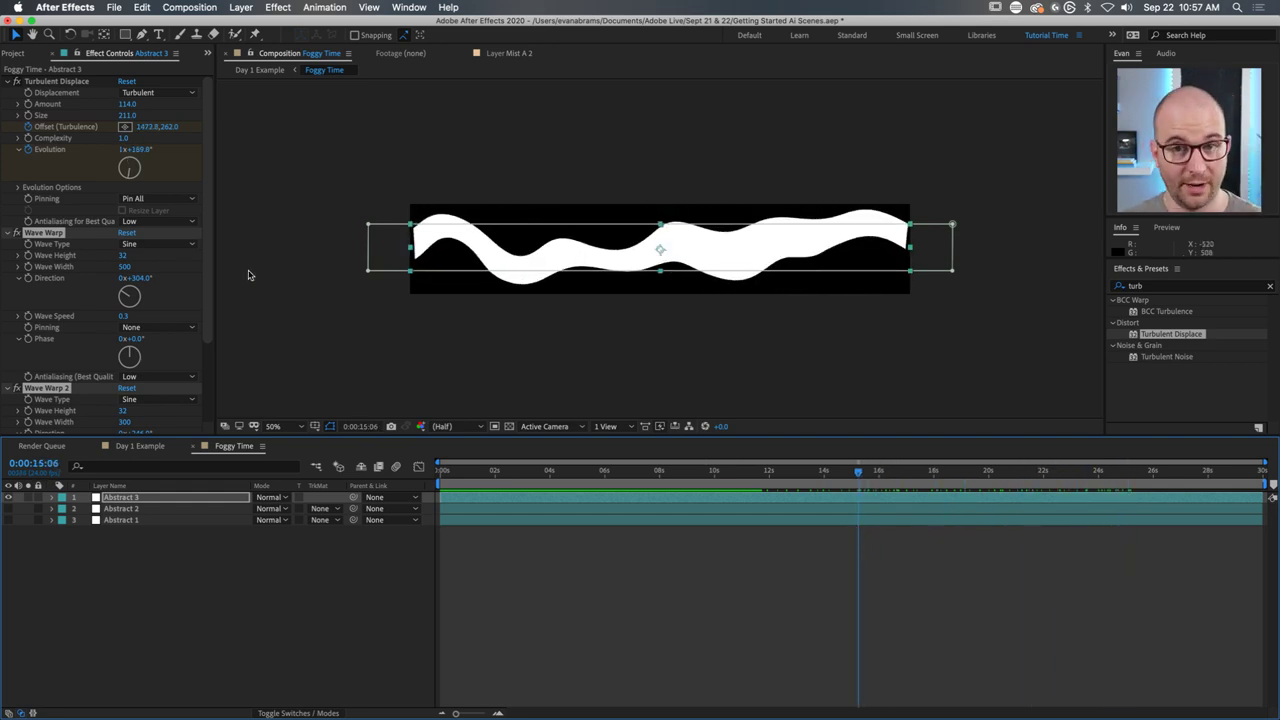
{"action": "left_click", "coordinate": [12, 233]}
{"action": "left_click", "coordinate": [15, 244]}
{"action": "left_click", "coordinate": [9, 245]}
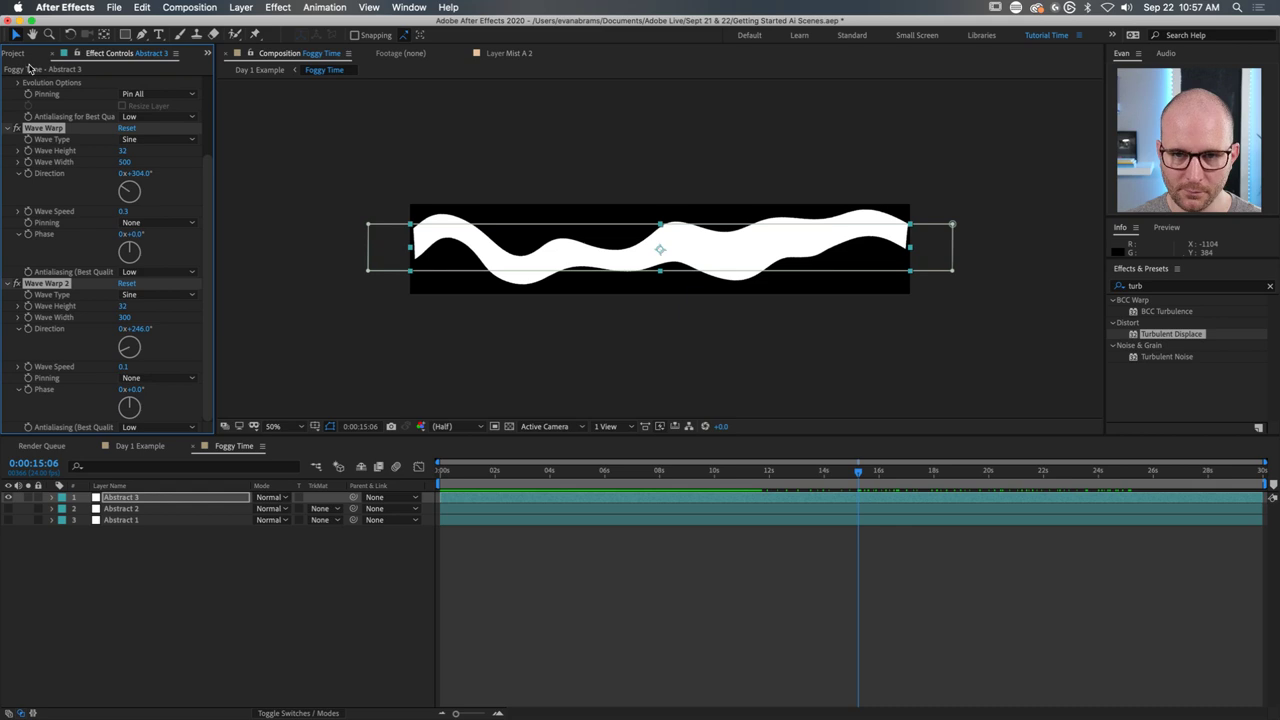
{"action": "scroll", "coordinate": [46, 127], "scroll_direction": "up", "scroll_amount": 3}
{"action": "left_click", "coordinate": [9, 84]}
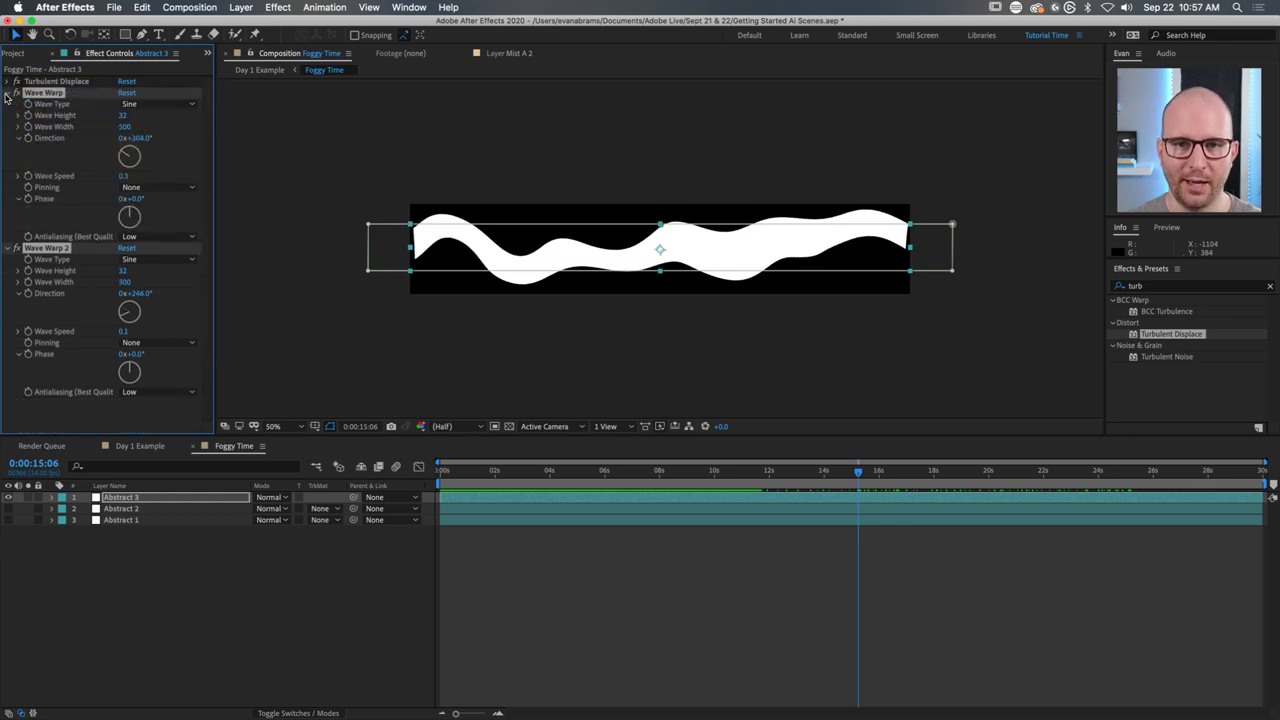
{"action": "left_click", "coordinate": [8, 93]}
{"action": "left_click", "coordinate": [9, 103]}
{"action": "left_click", "coordinate": [205, 591]}
Preview the Day 1 Example mountain scene, stopping around 2 seconds.
{"action": "left_click", "coordinate": [140, 446]}
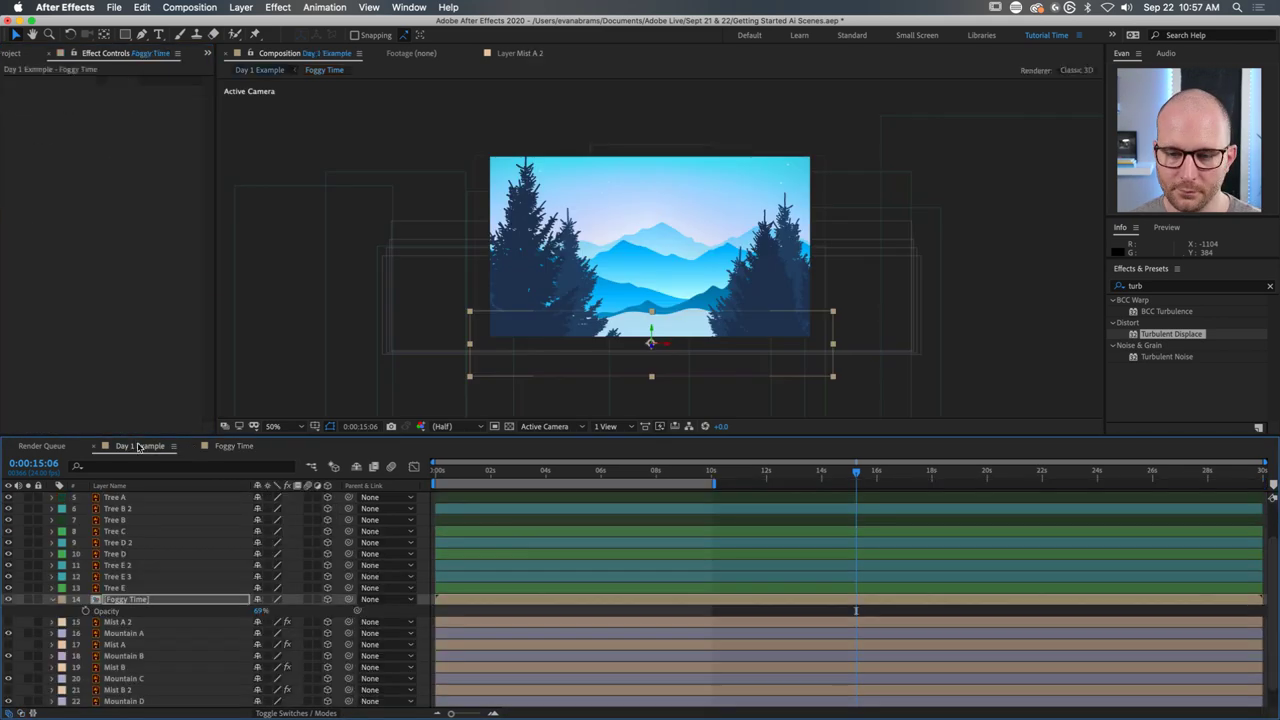
{"action": "key", "text": "space"}
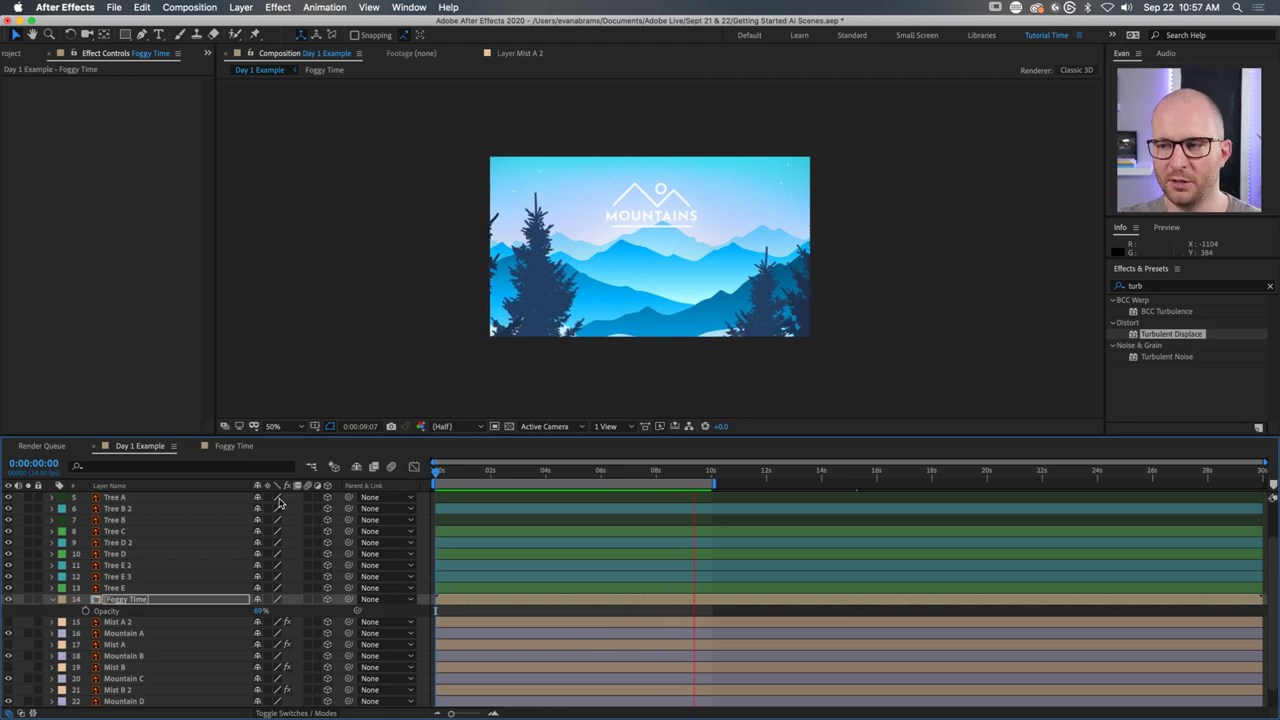
{"action": "left_click", "coordinate": [515, 471]}
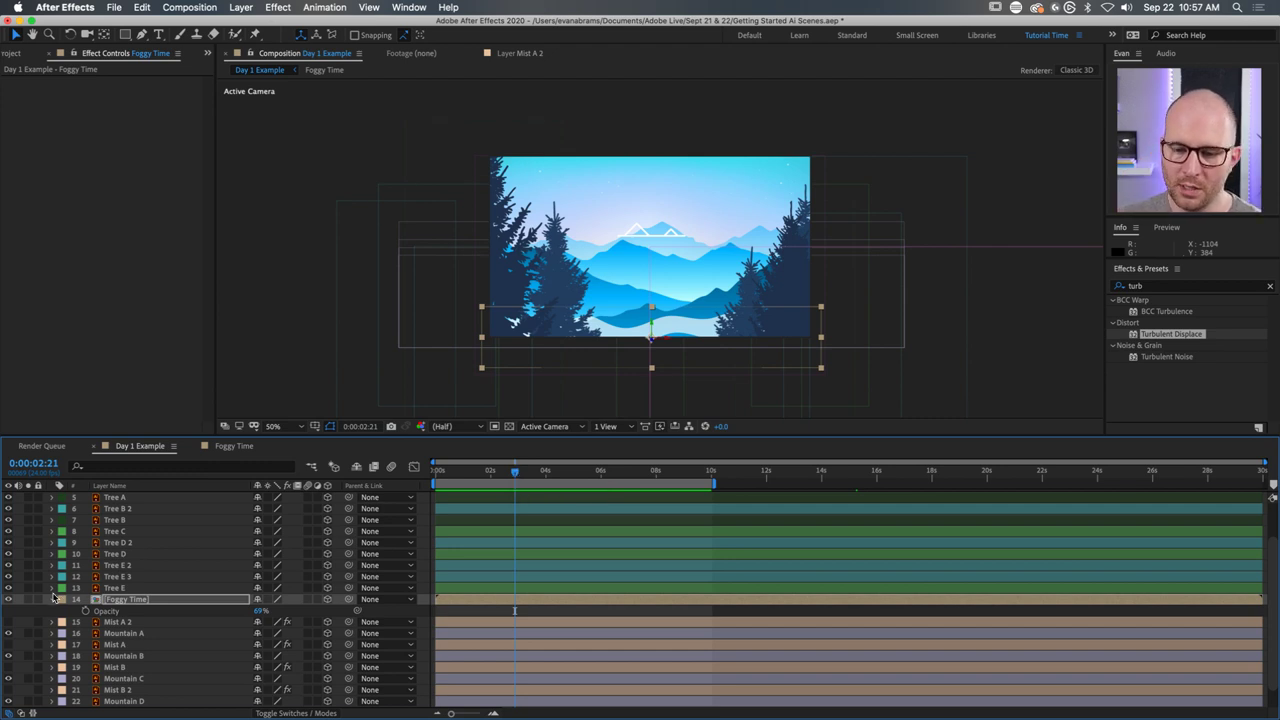
Duplicate the Foggy Time fog layer and move the copy just below Mist A.
{"action": "left_click", "coordinate": [53, 598]}
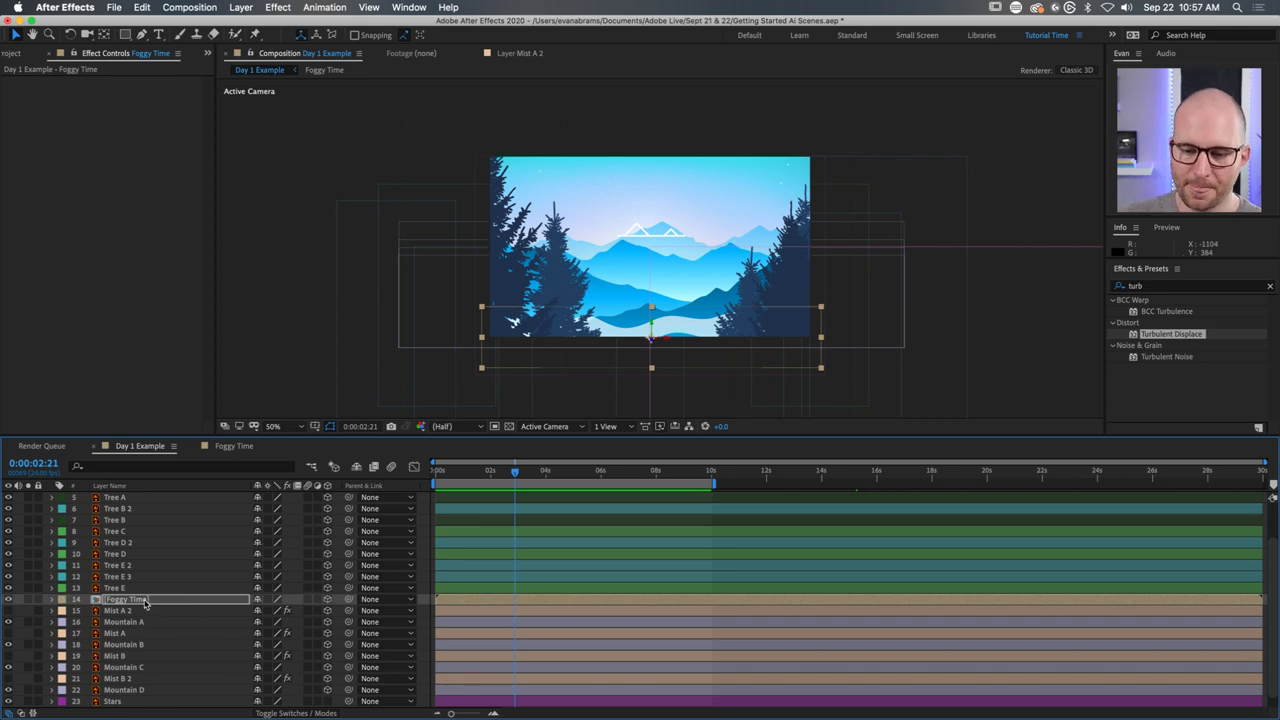
{"action": "key", "text": "Return"}
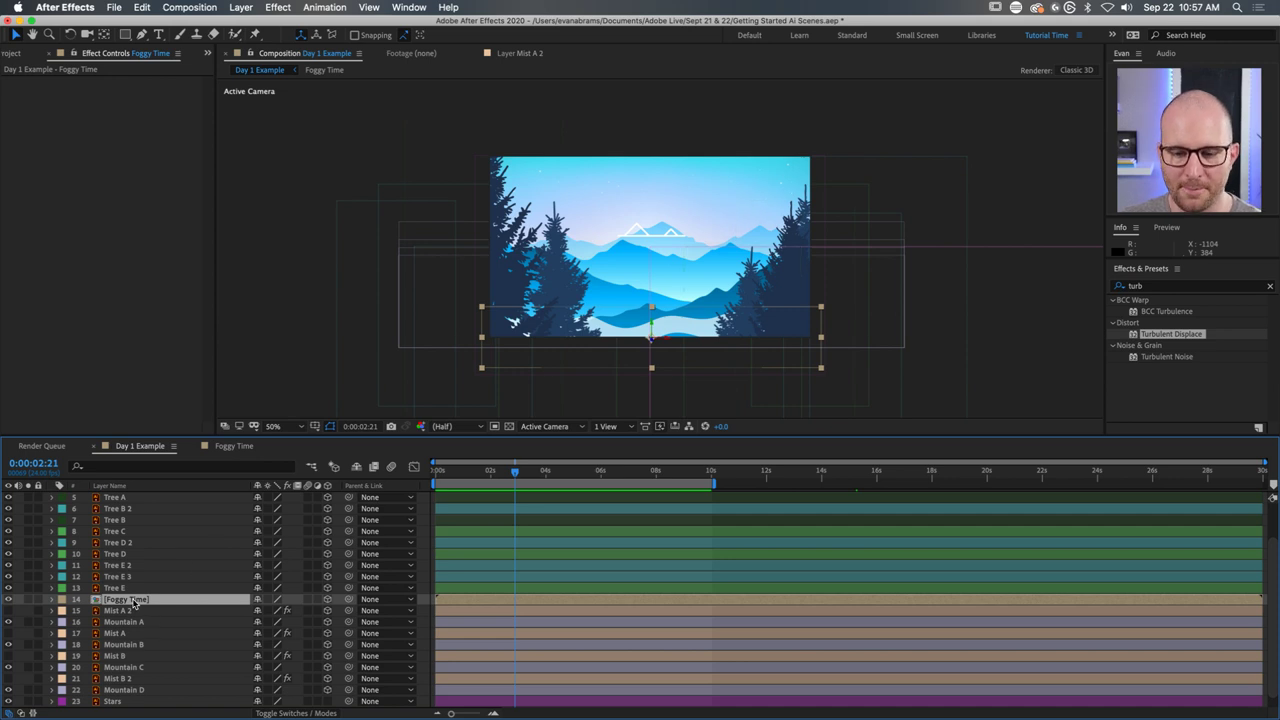
{"action": "key", "text": "super+d"}
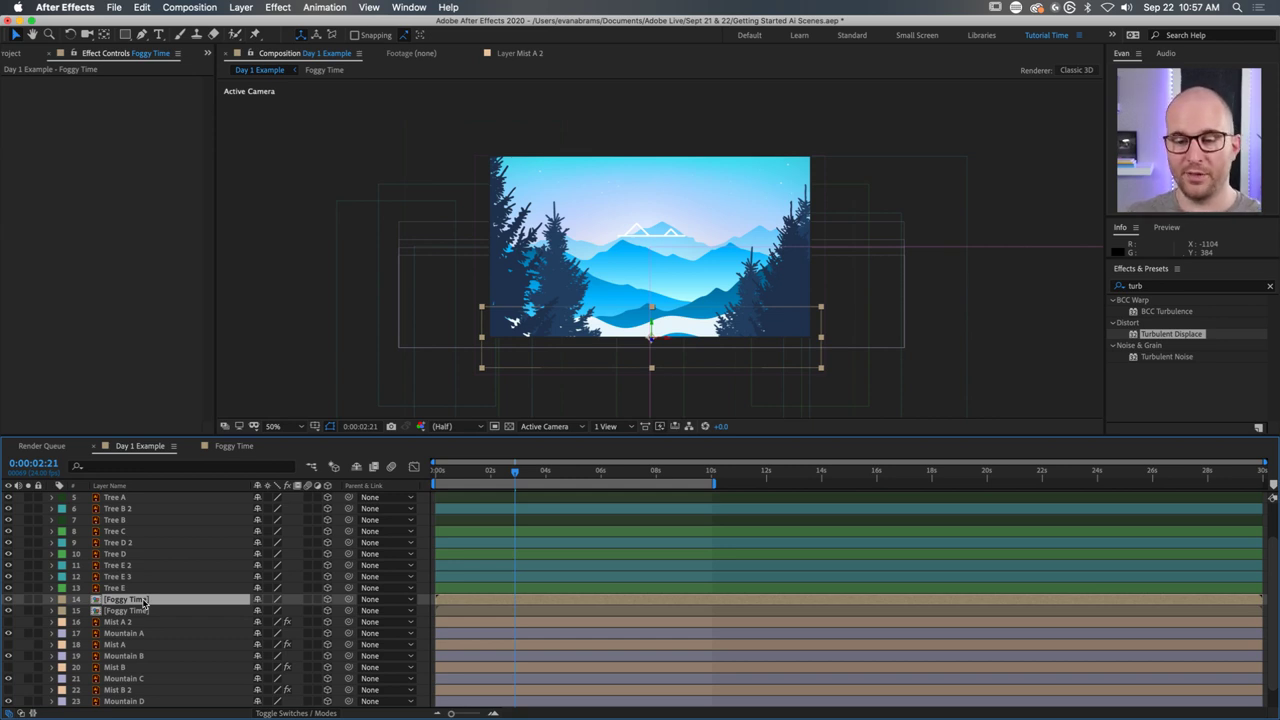
{"action": "left_click", "coordinate": [22, 54]}
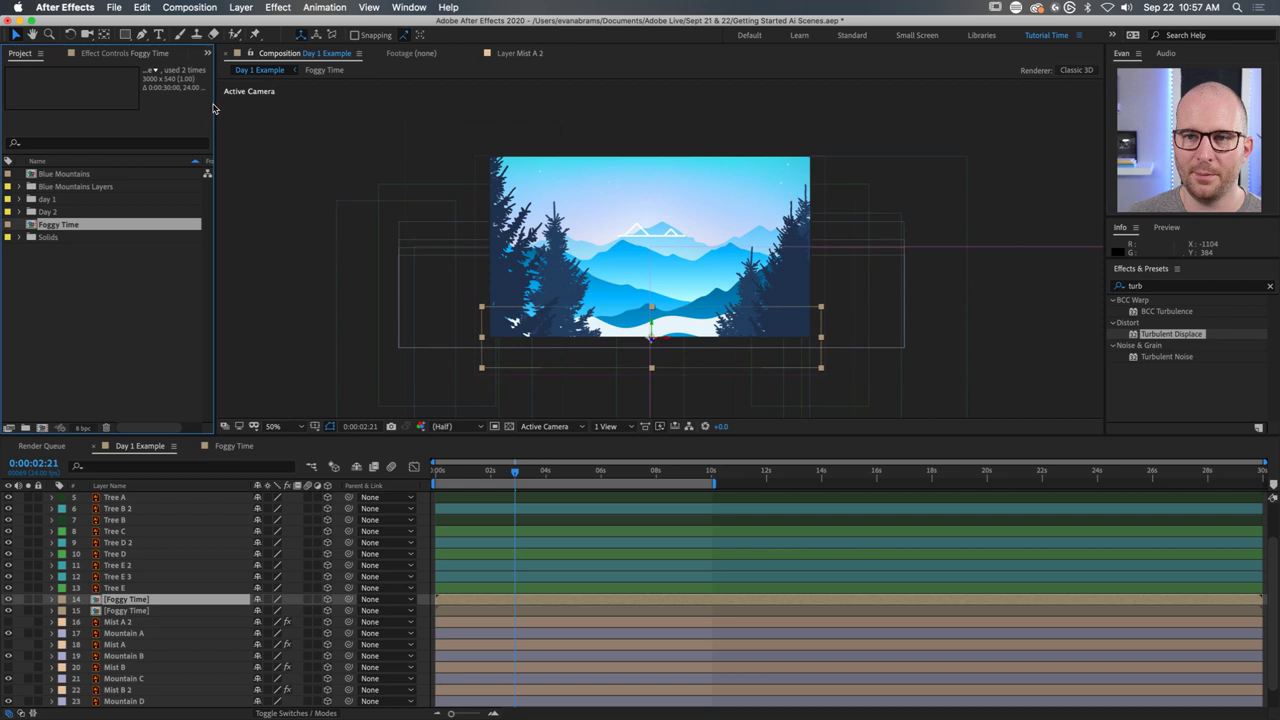
{"action": "left_click_drag", "start_coordinate": [214, 106], "coordinate": [253, 98]}
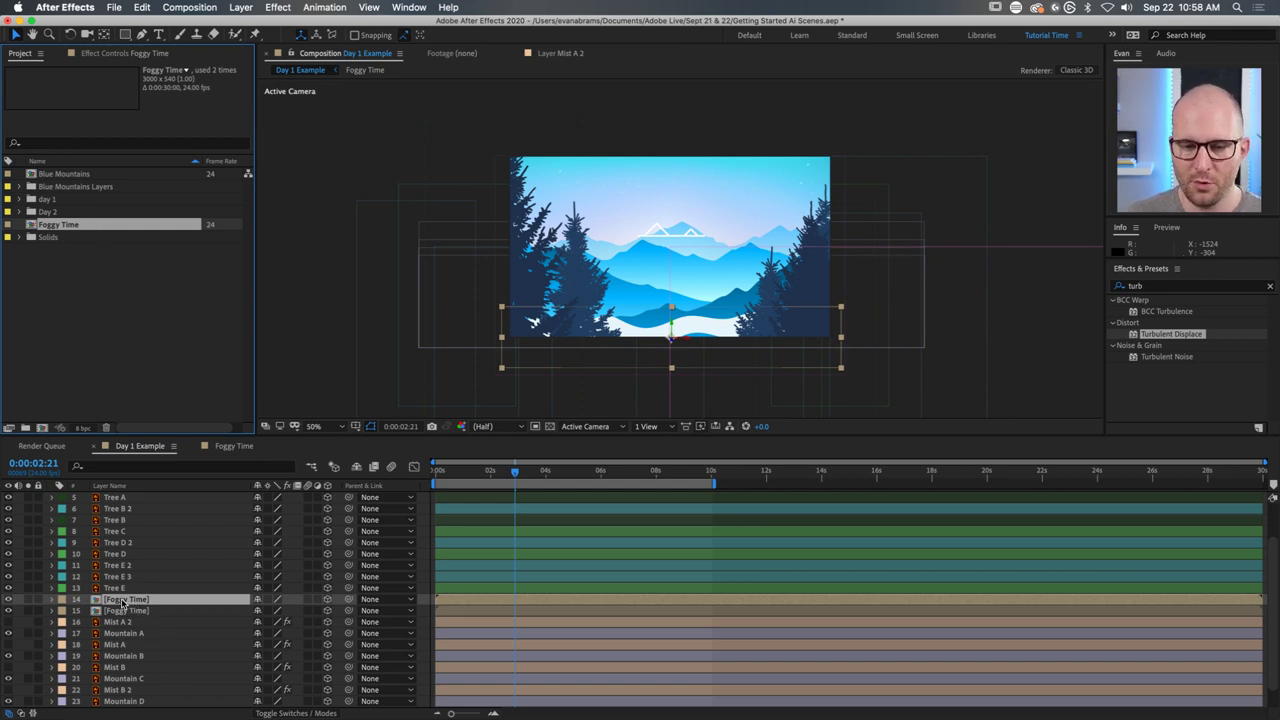
{"action": "left_click_drag", "start_coordinate": [124, 600], "coordinate": [139, 650]}
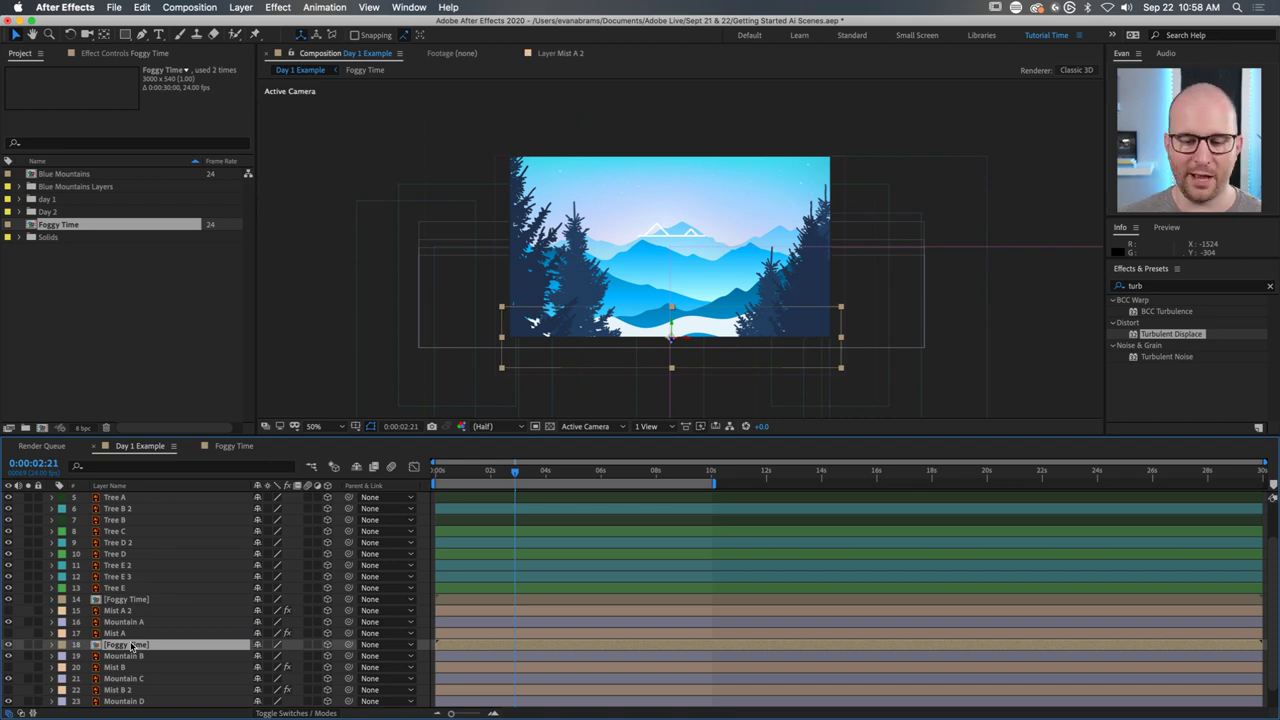
Move the Foggy Time layer left and deeper, to Position 531.5, 1026.4, 4735.0.
{"action": "key", "text": "p"}
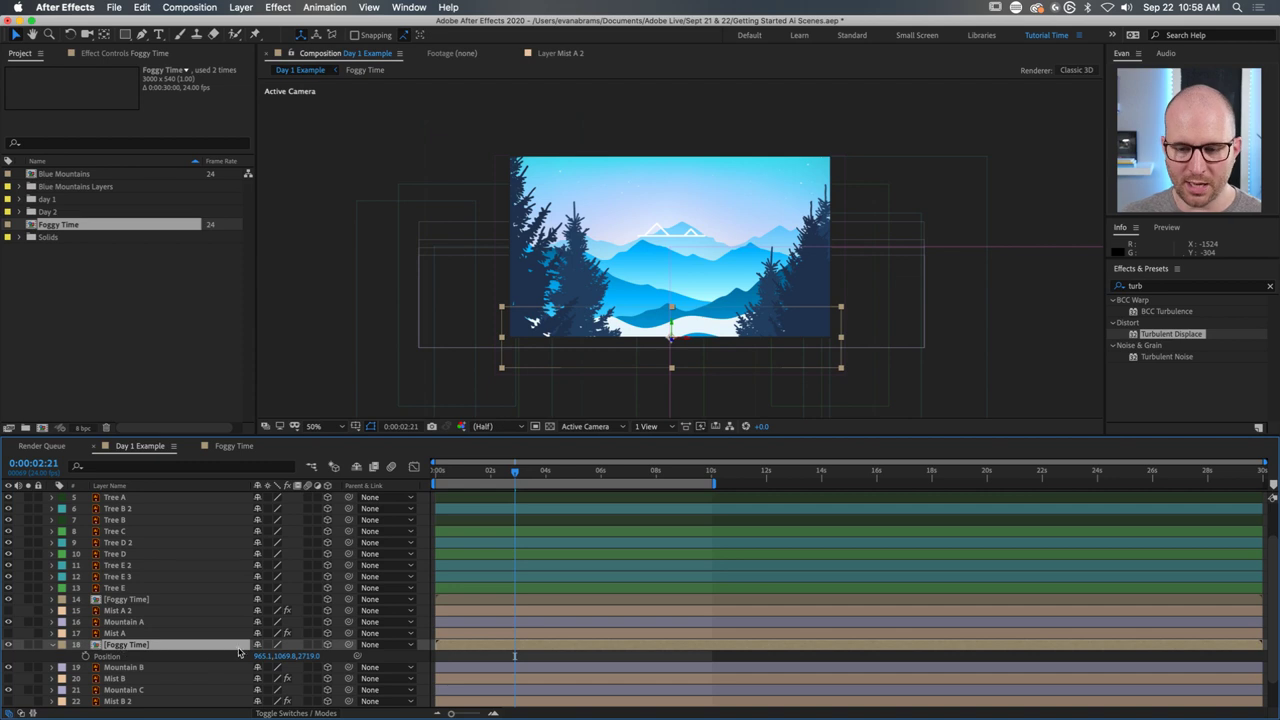
{"action": "left_click_drag", "start_coordinate": [305, 656], "coordinate": [757, 457]}
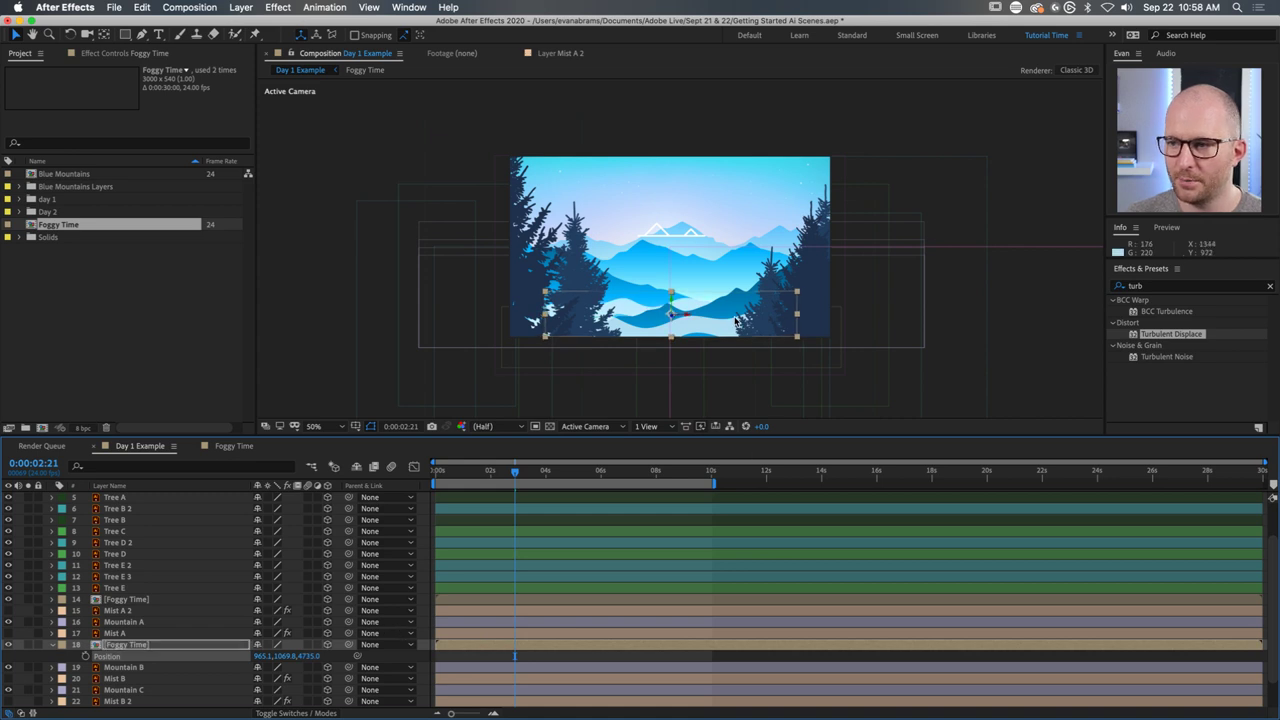
{"action": "left_click_drag", "start_coordinate": [803, 311], "coordinate": [764, 311]}
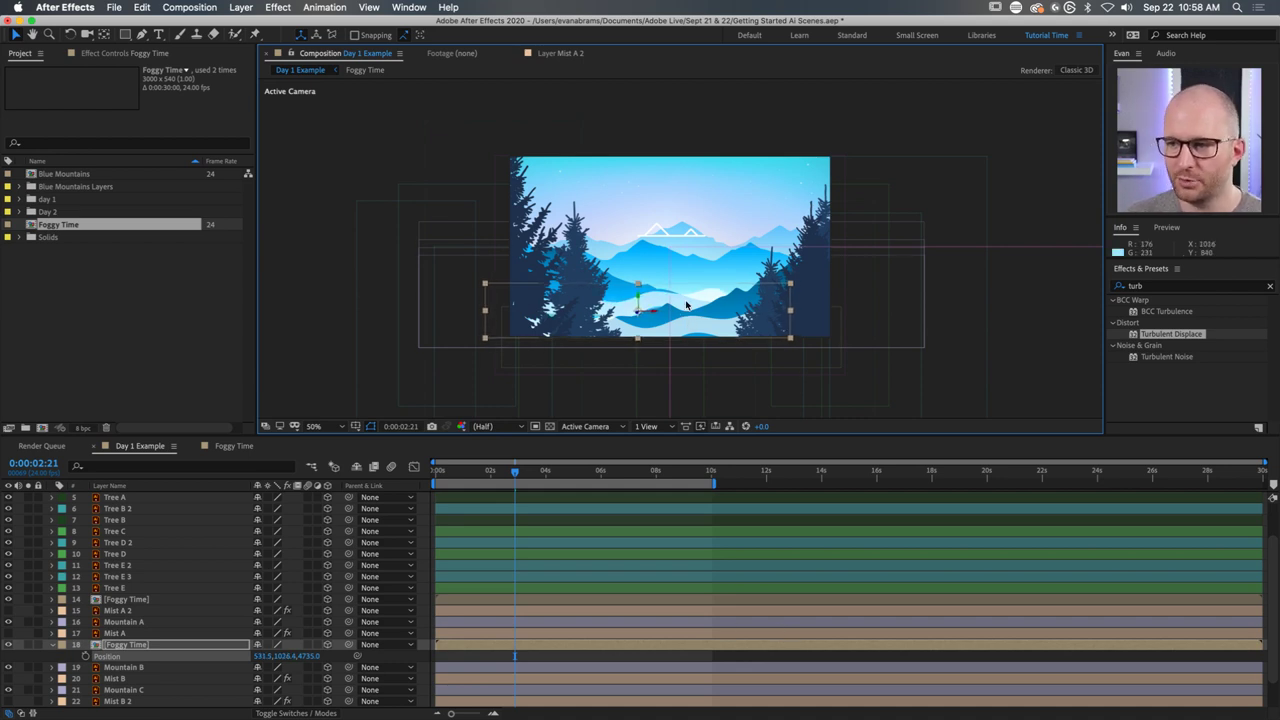
Trim the fog layer to end well before the comp end, then preview from the start.
{"action": "left_click_drag", "start_coordinate": [1243, 645], "coordinate": [878, 640]}
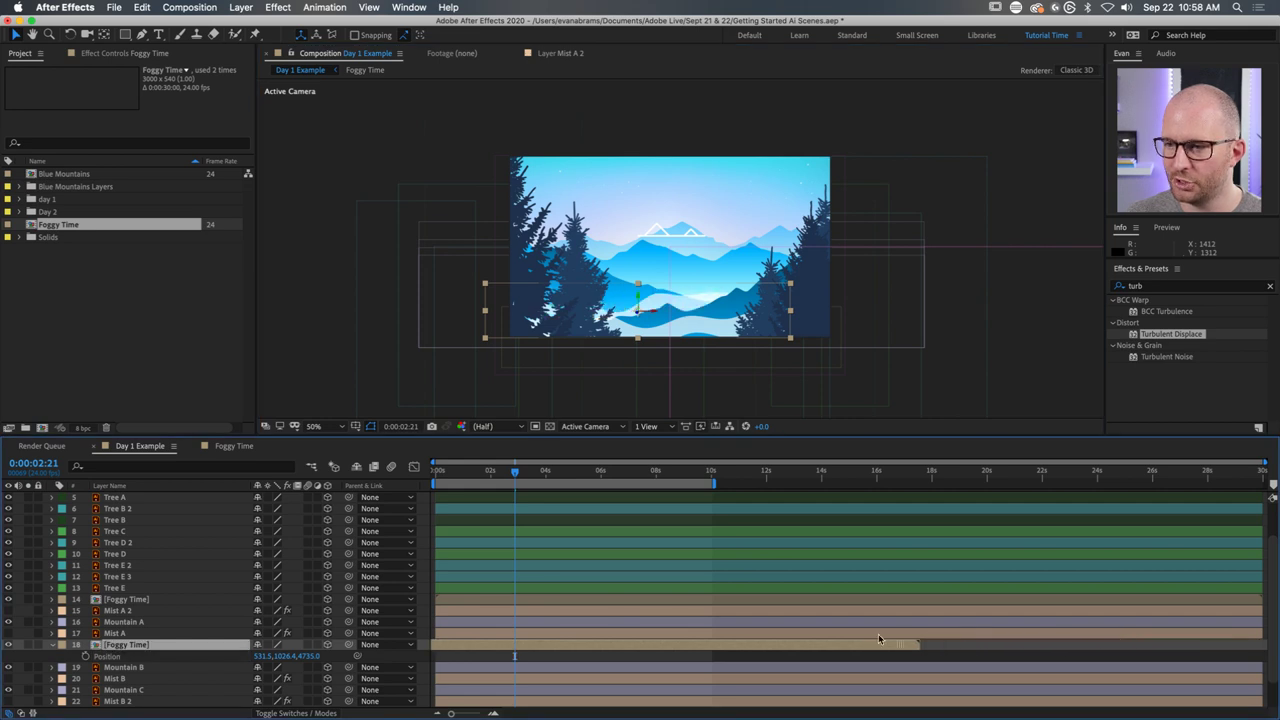
{"action": "left_click_drag", "start_coordinate": [754, 637], "coordinate": [821, 652]}
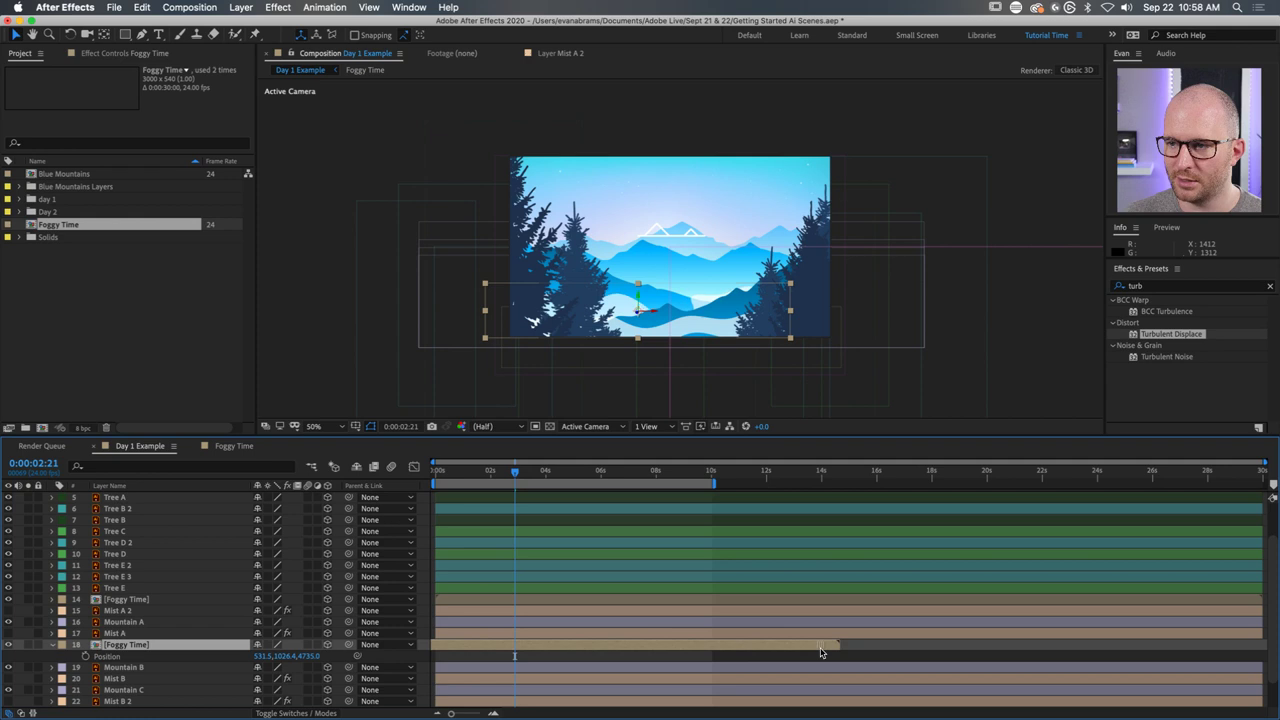
{"action": "left_click_drag", "start_coordinate": [514, 473], "coordinate": [436, 470]}
{"action": "key", "text": "space"}
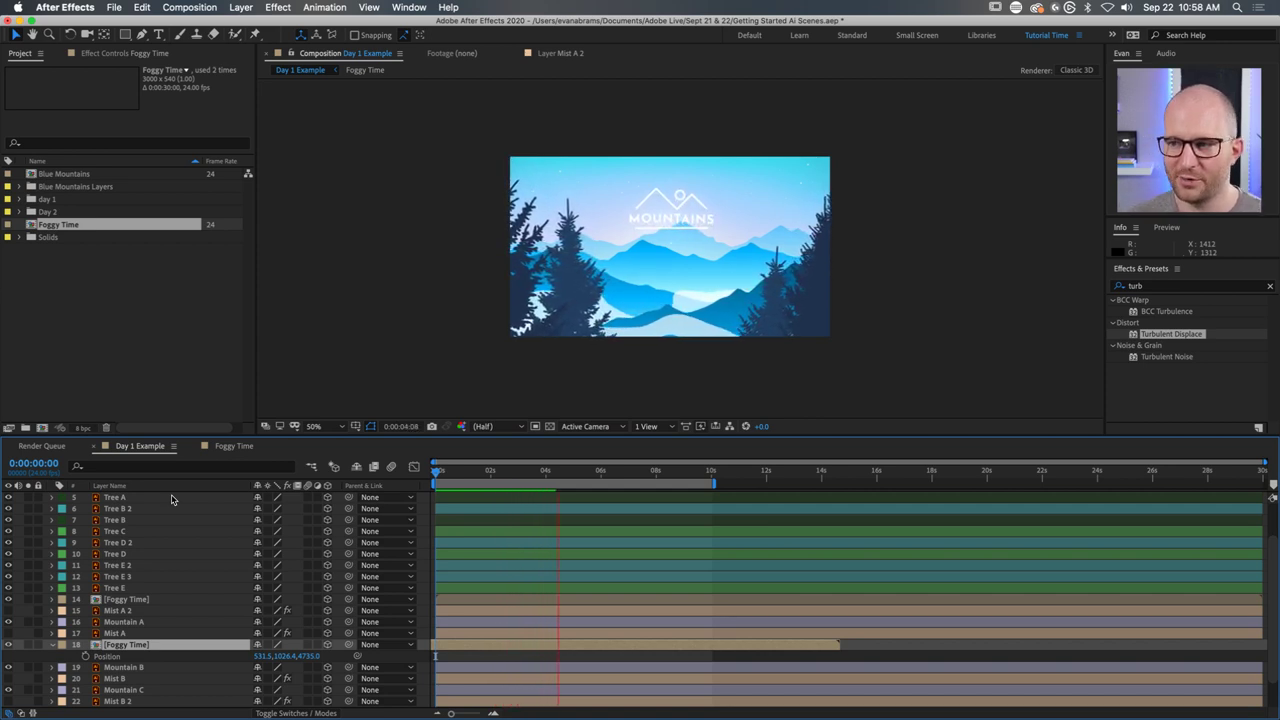
{"action": "key", "text": "space"}
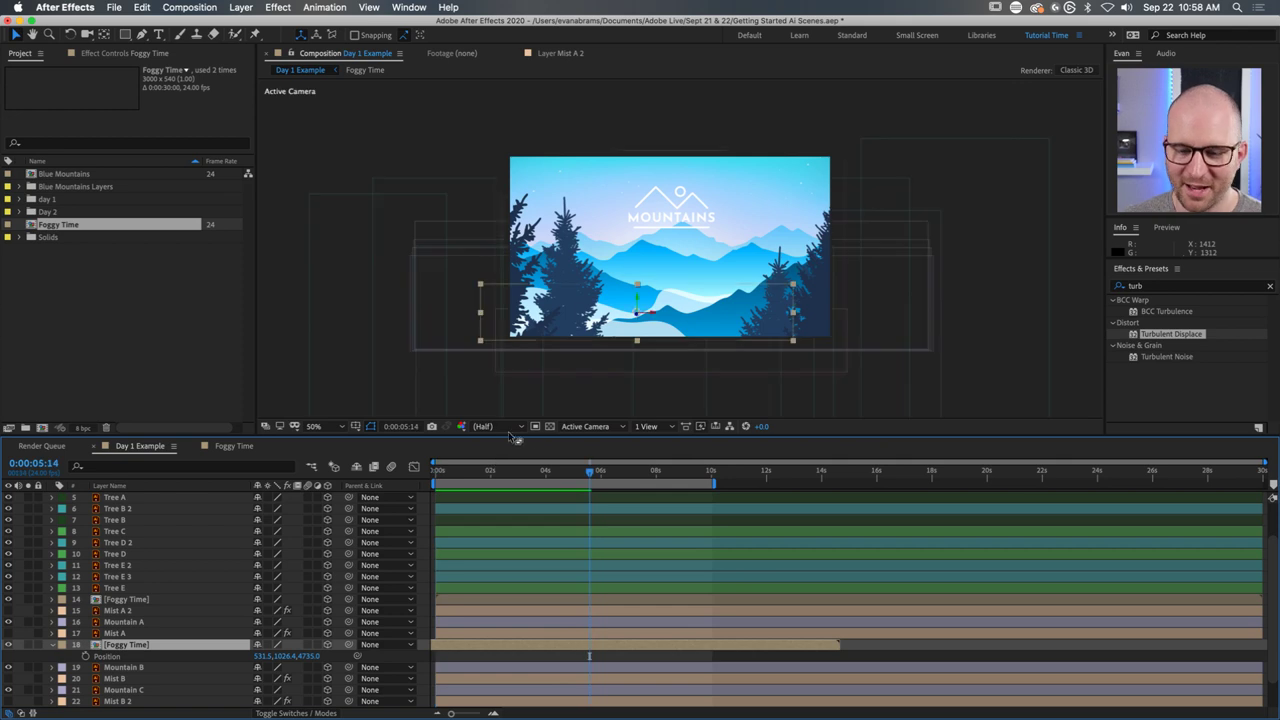
{"action": "key", "text": "Home"}
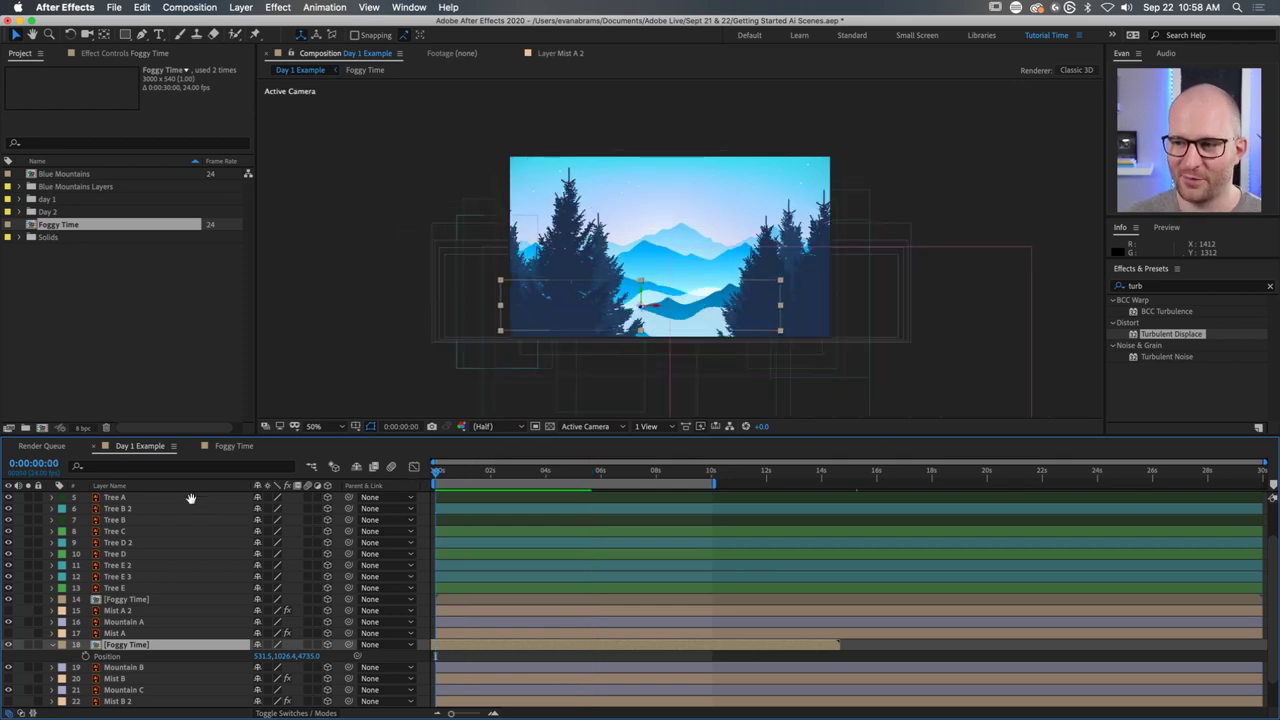
{"action": "key", "text": "space"}
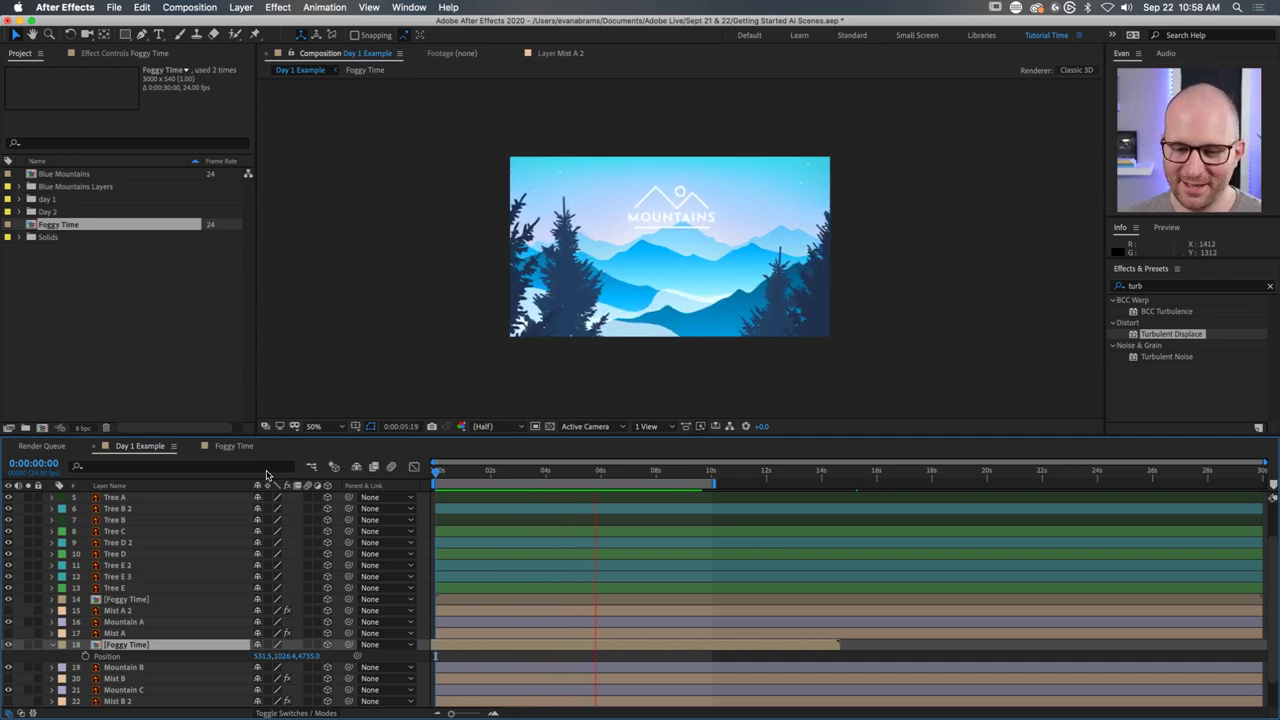
{"action": "key", "text": "space"}
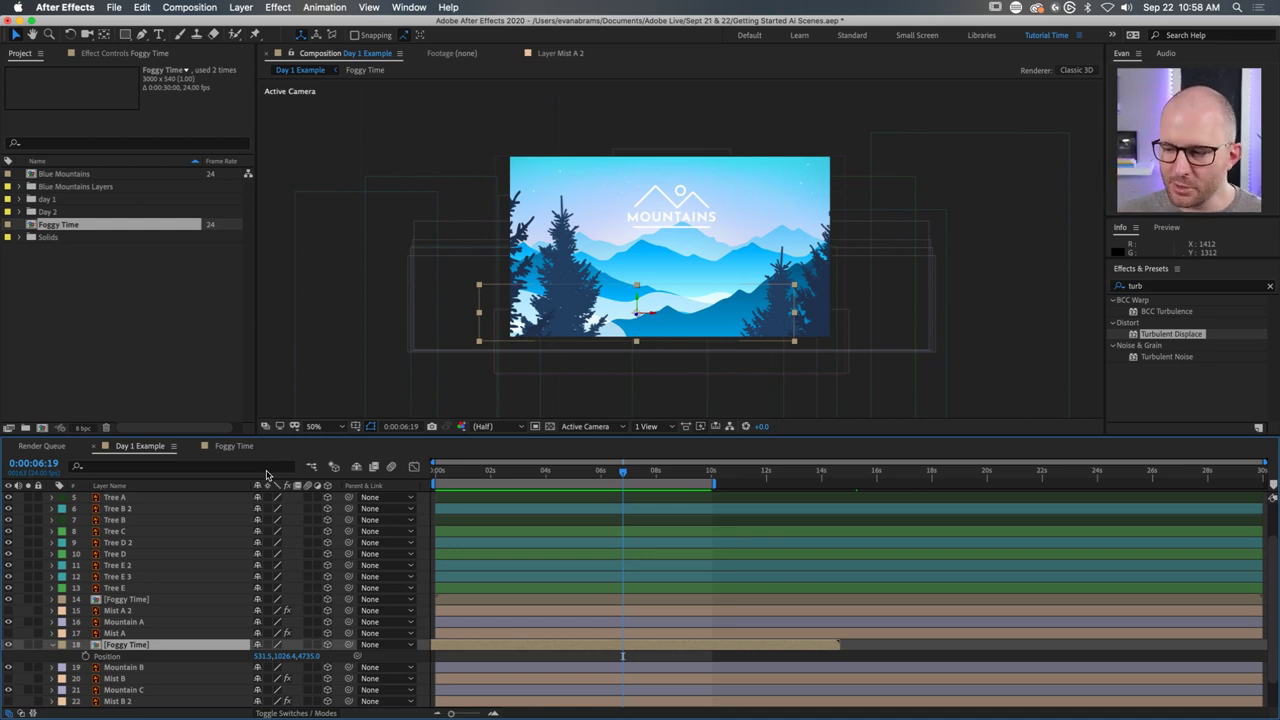
{"action": "left_click", "coordinate": [52, 644]}
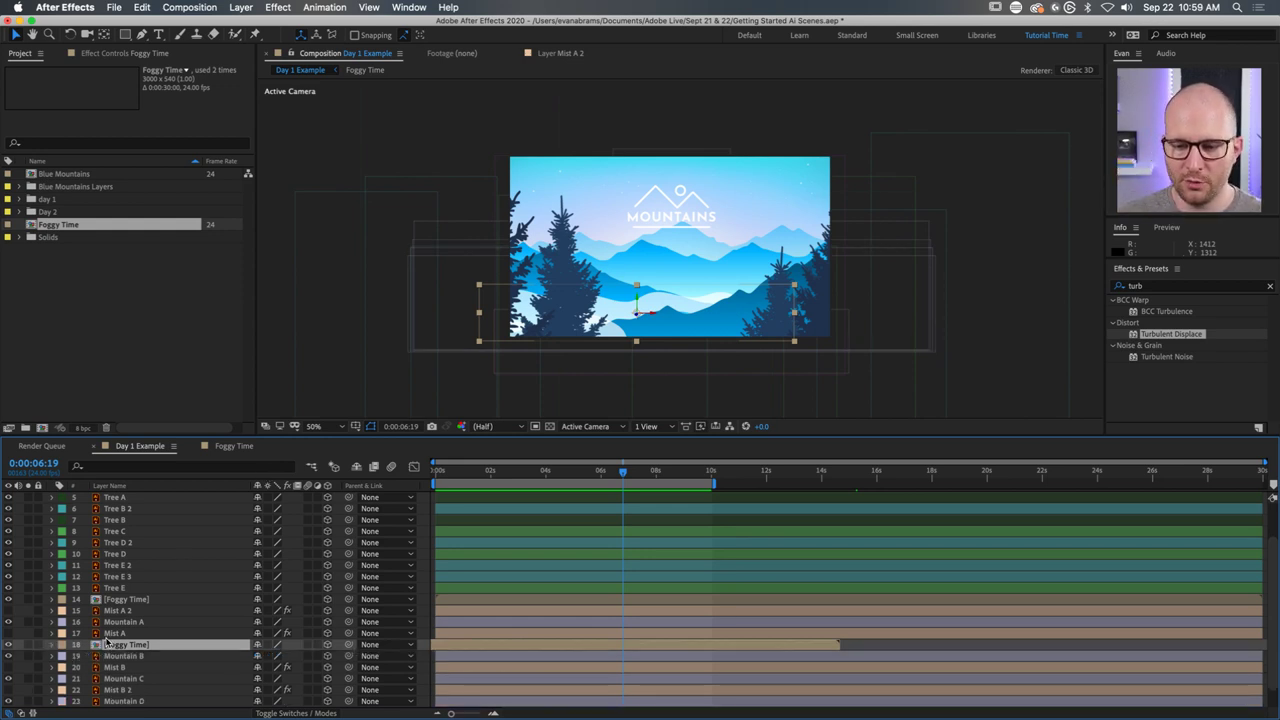
Duplicate Foggy Time below Mist B, pushed back to Z 5646 and shifted right.
{"action": "key", "text": "super+d"}
{"action": "left_click_drag", "start_coordinate": [110, 645], "coordinate": [138, 683]}
{"action": "scroll", "coordinate": [152, 678], "scroll_direction": "down", "scroll_amount": 3}
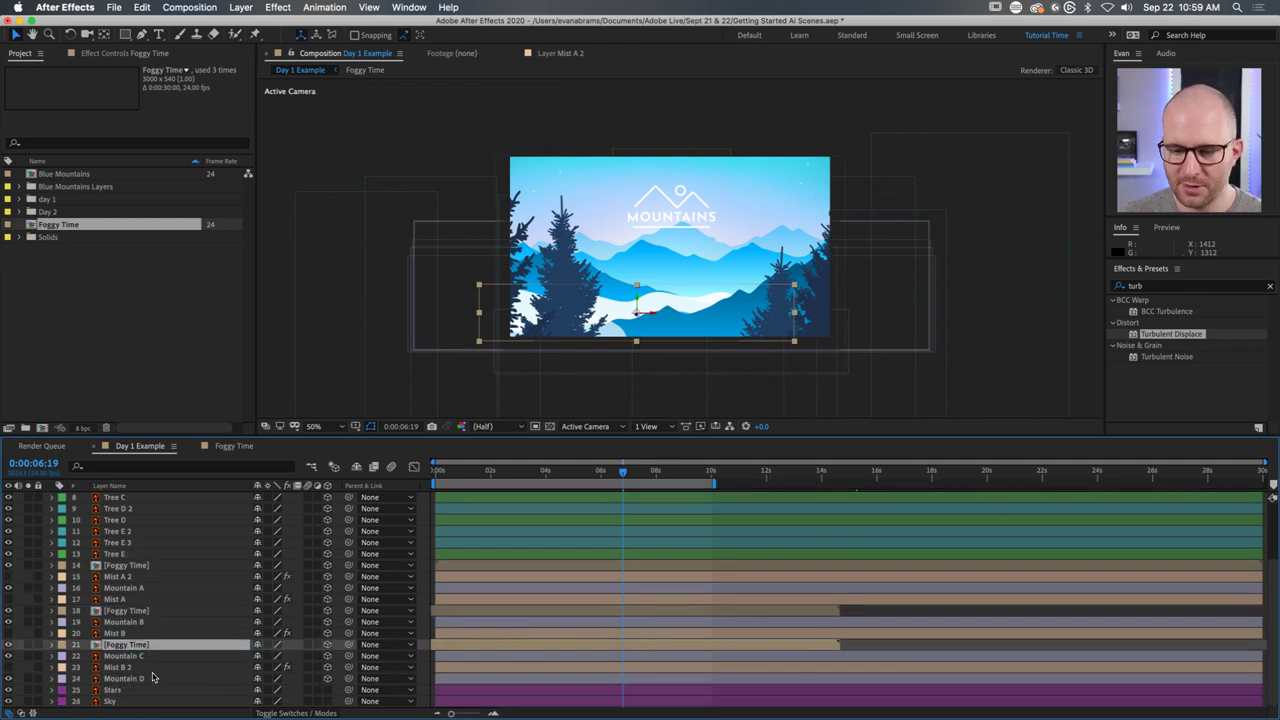
{"action": "key", "text": "p"}
{"action": "left_click_drag", "start_coordinate": [318, 656], "coordinate": [840, 607]}
{"action": "left_click_drag", "start_coordinate": [704, 309], "coordinate": [817, 300]}
{"action": "left_click_drag", "start_coordinate": [793, 292], "coordinate": [788, 291]}
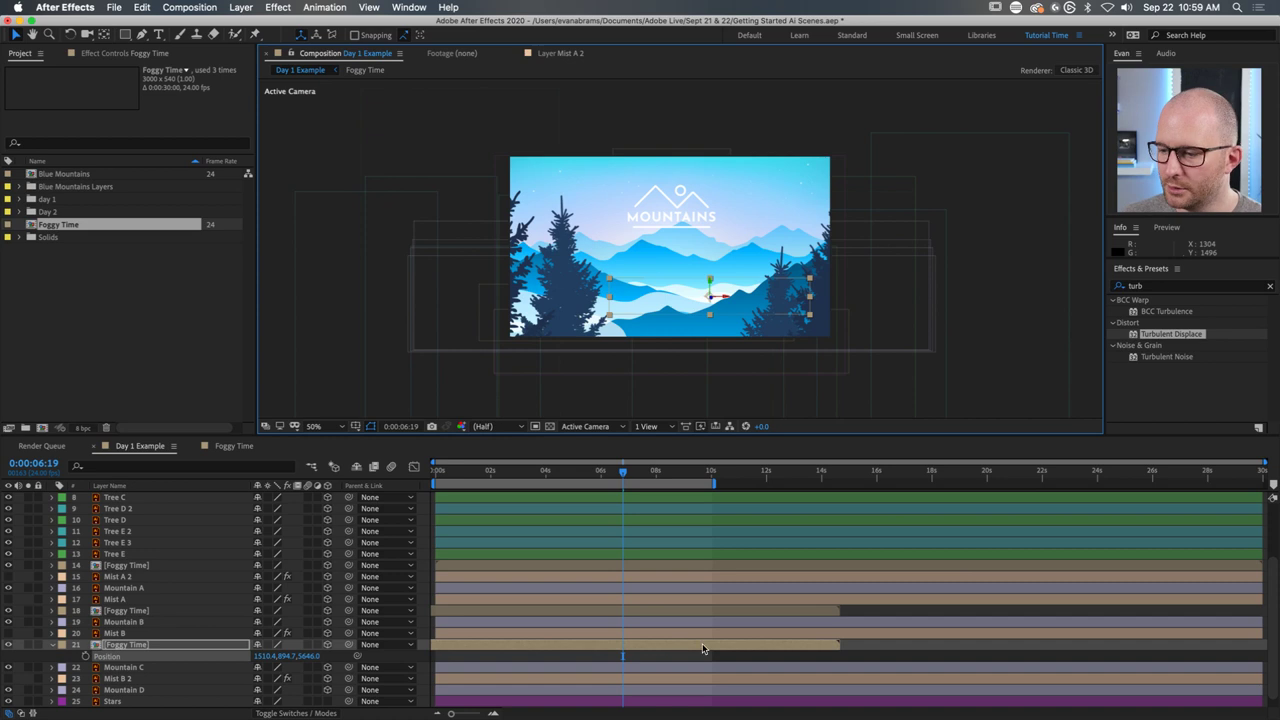
Make the new fog copy start later and preview from the start.
{"action": "left_click_drag", "start_coordinate": [720, 645], "coordinate": [990, 627]}
{"action": "key", "text": "Home"}
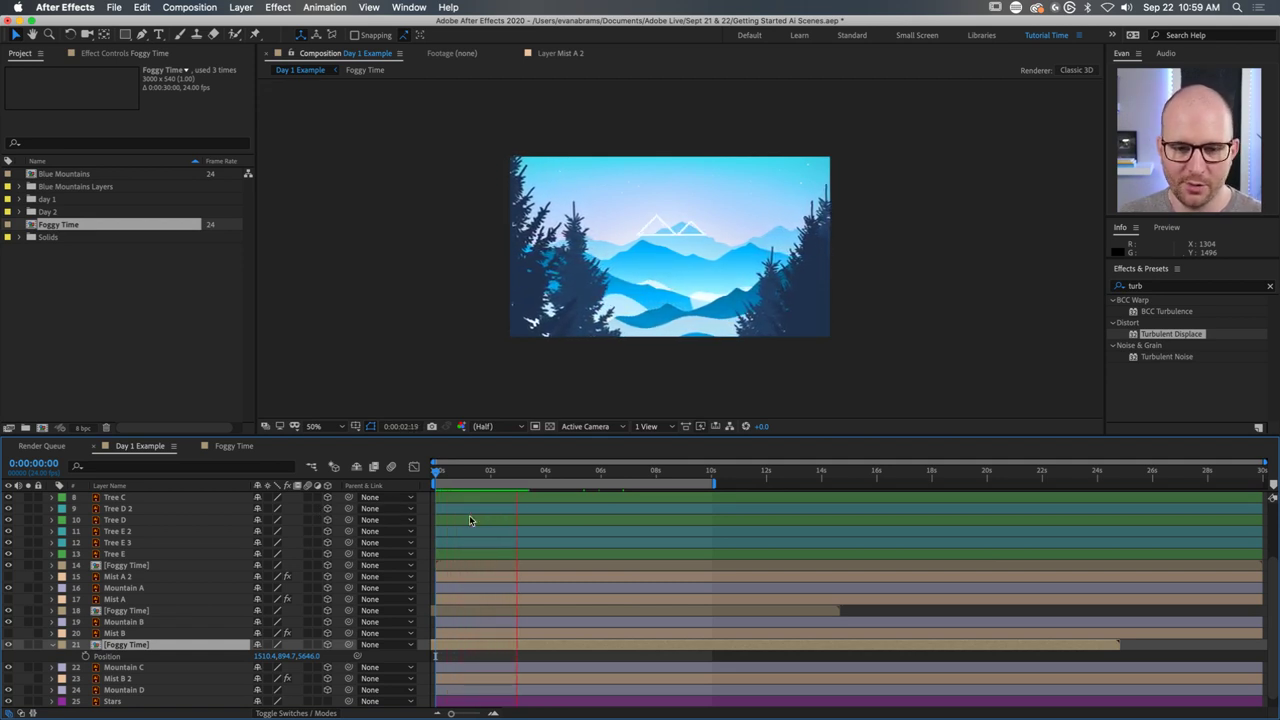
{"action": "key", "text": "space"}
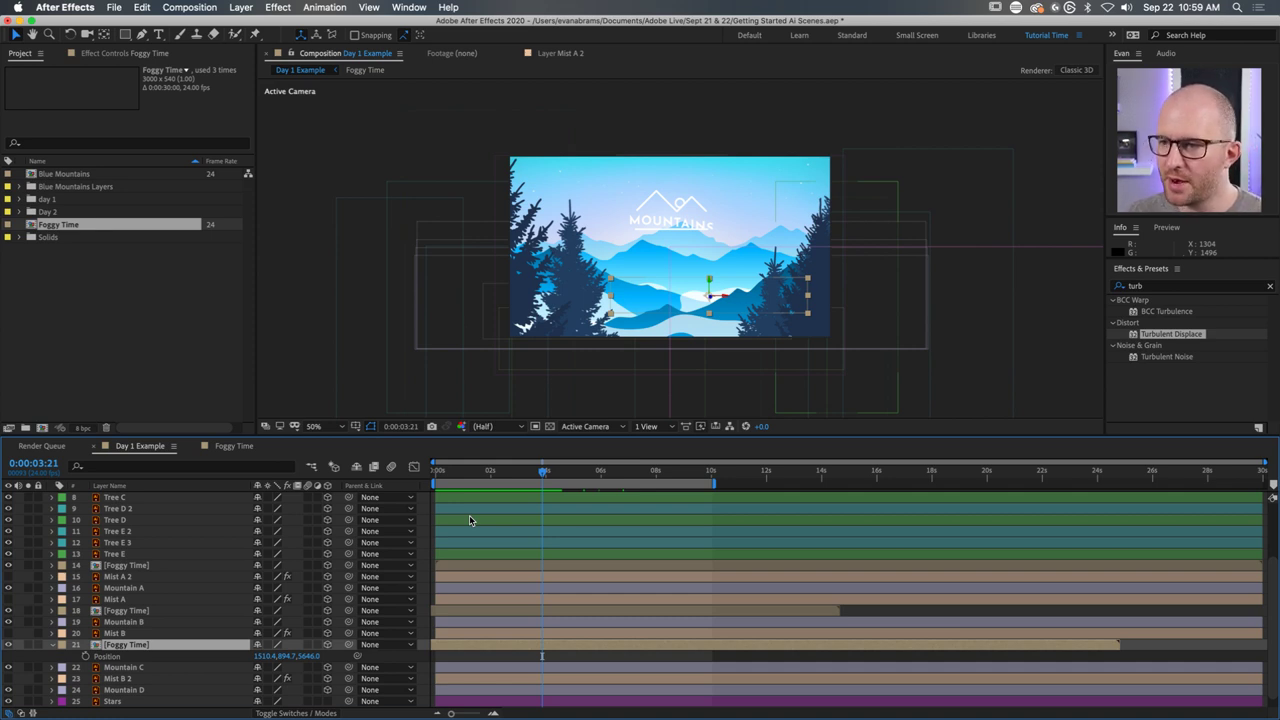
{"action": "left_click", "coordinate": [52, 644]}
Add another Foggy Time copy below Mist B 2, set deeper and higher.
{"action": "key", "text": "super+d"}
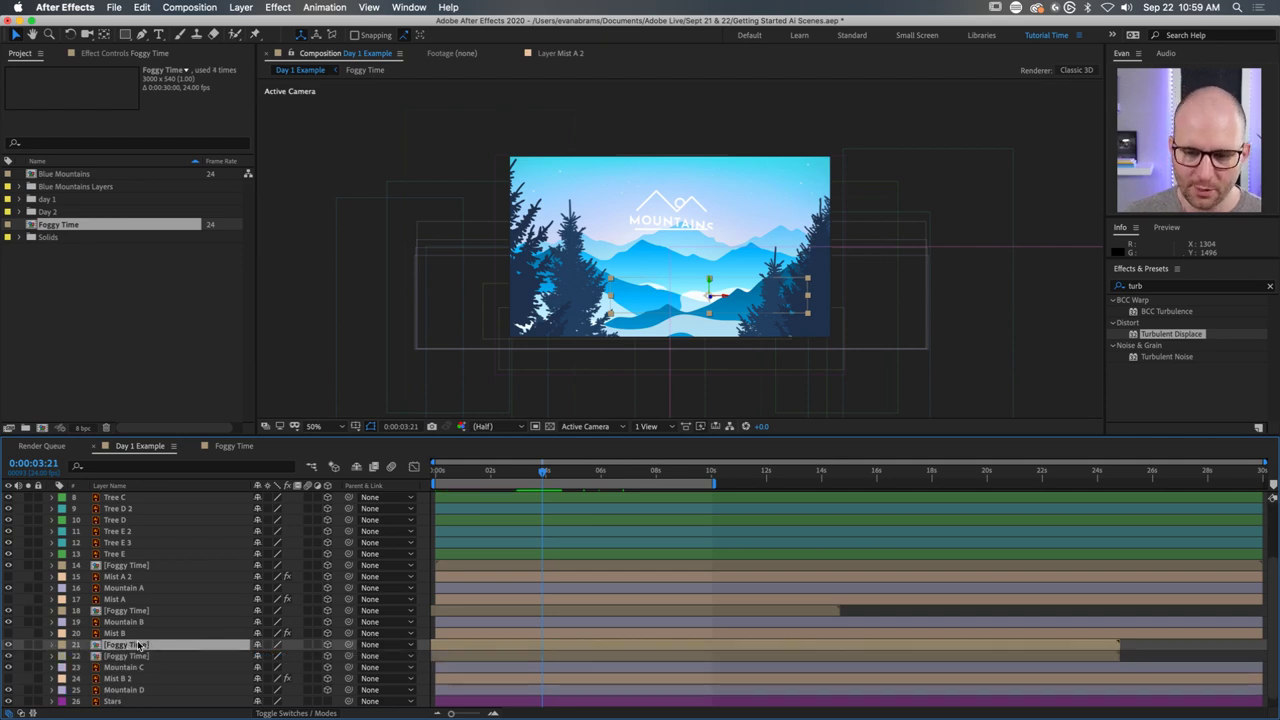
{"action": "left_click_drag", "start_coordinate": [143, 646], "coordinate": [141, 683]}
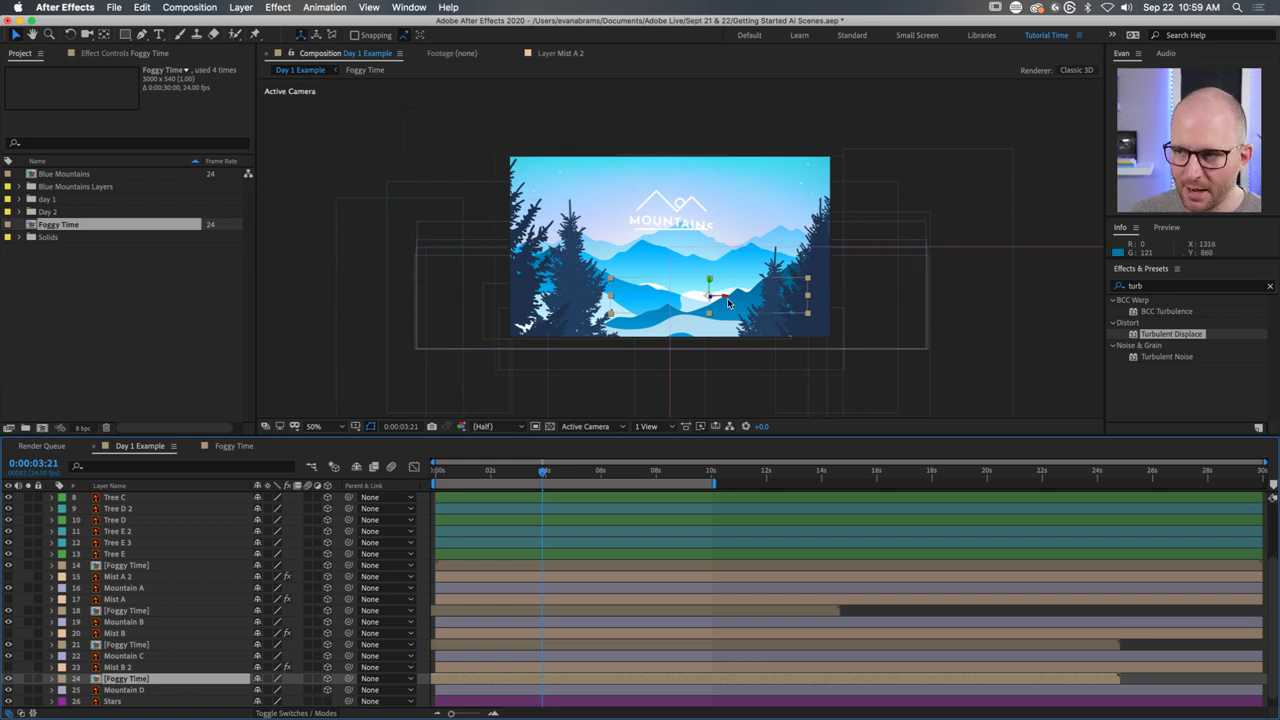
{"action": "left_click_drag", "start_coordinate": [710, 293], "coordinate": [40, 414]}
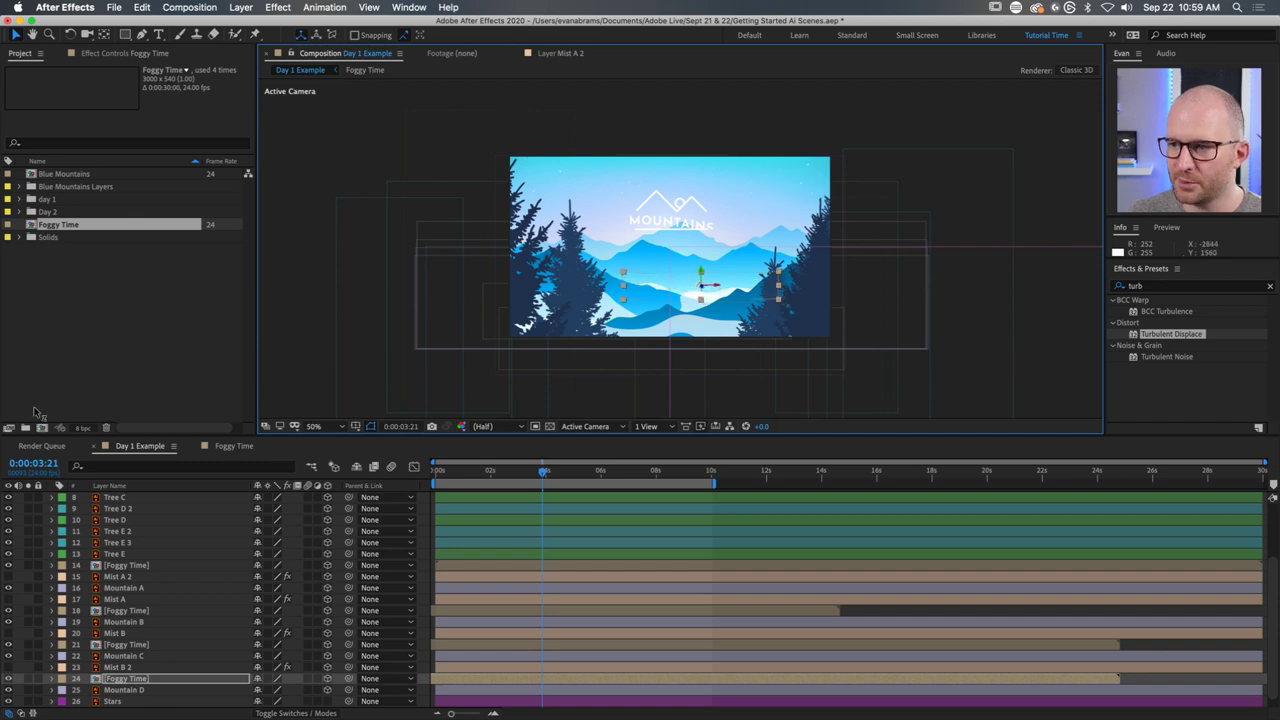
{"action": "left_click_drag", "start_coordinate": [717, 281], "coordinate": [838, 272]}
{"action": "key", "text": "space"}
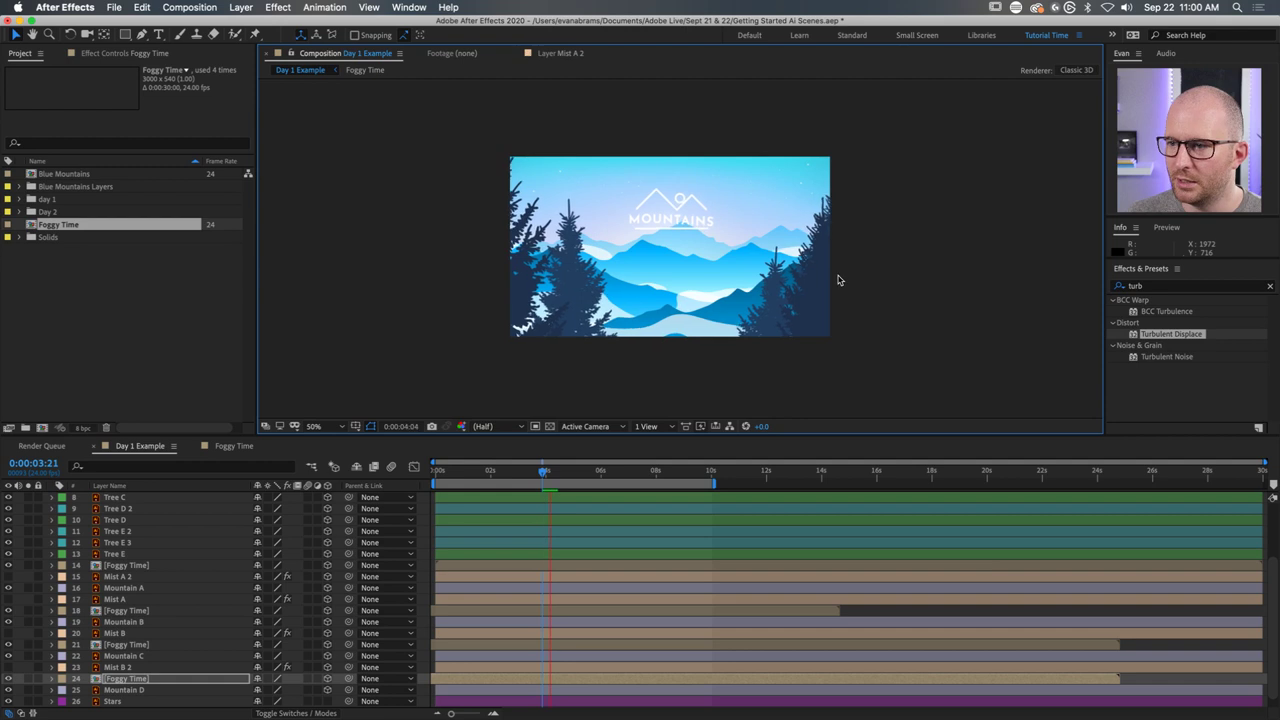
Shift fog layer 21 right and make it start earlier.
{"action": "left_click", "coordinate": [640, 644]}
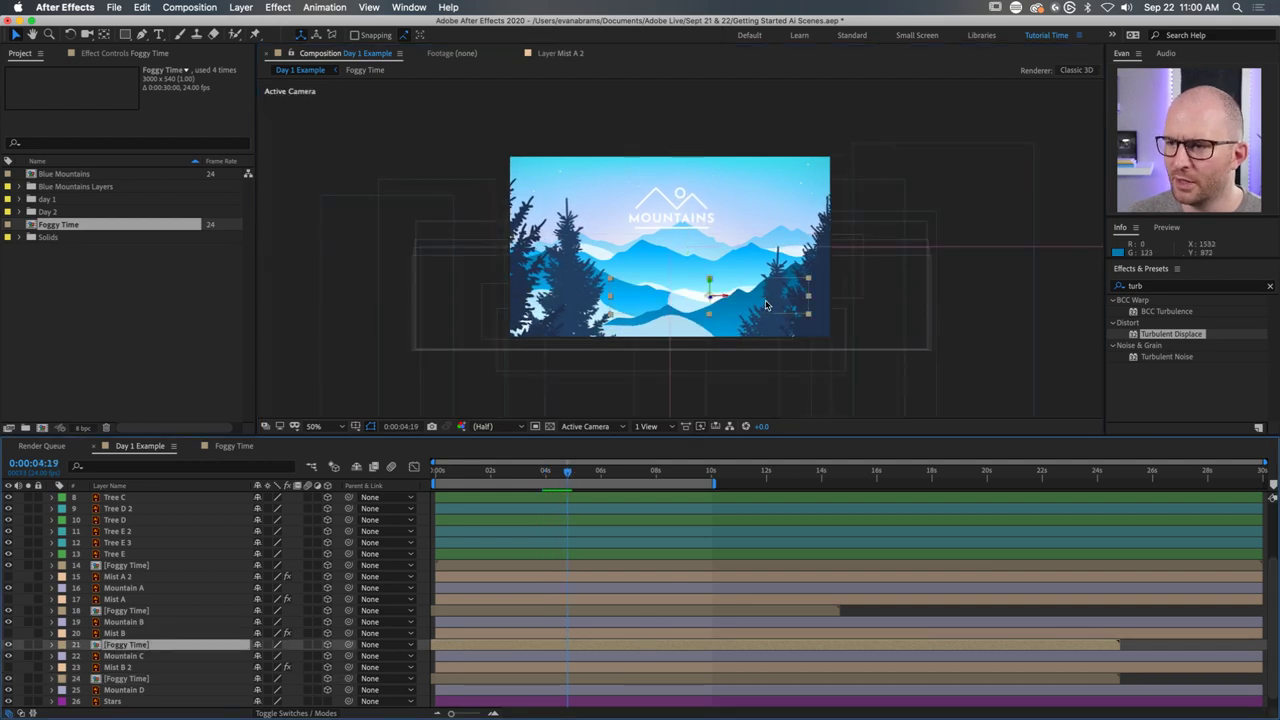
{"action": "mouse_move", "coordinate": [788, 289]}
{"action": "left_mouse_down"}
{"action": "mouse_move", "coordinate": [841, 297]}
{"action": "mouse_move", "coordinate": [811, 300]}
{"action": "left_mouse_up"}
{"action": "key", "text": "Home"}
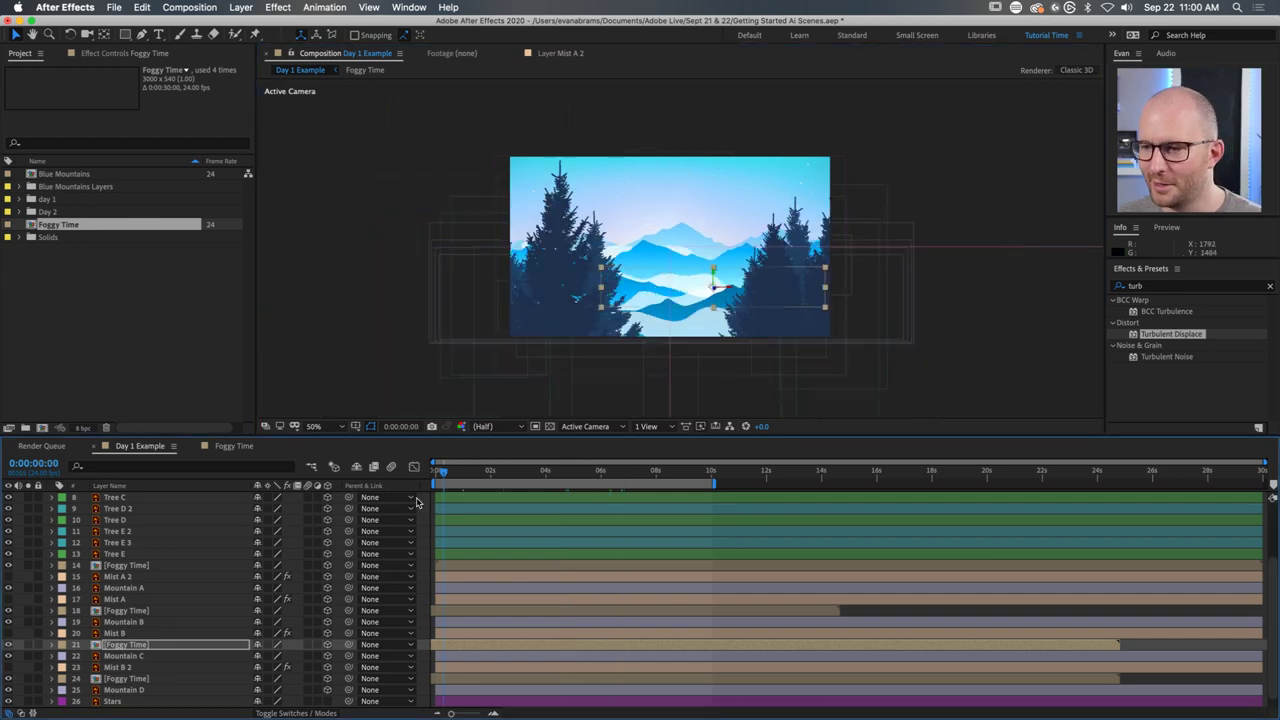
{"action": "left_click_drag", "start_coordinate": [1002, 644], "coordinate": [838, 652]}
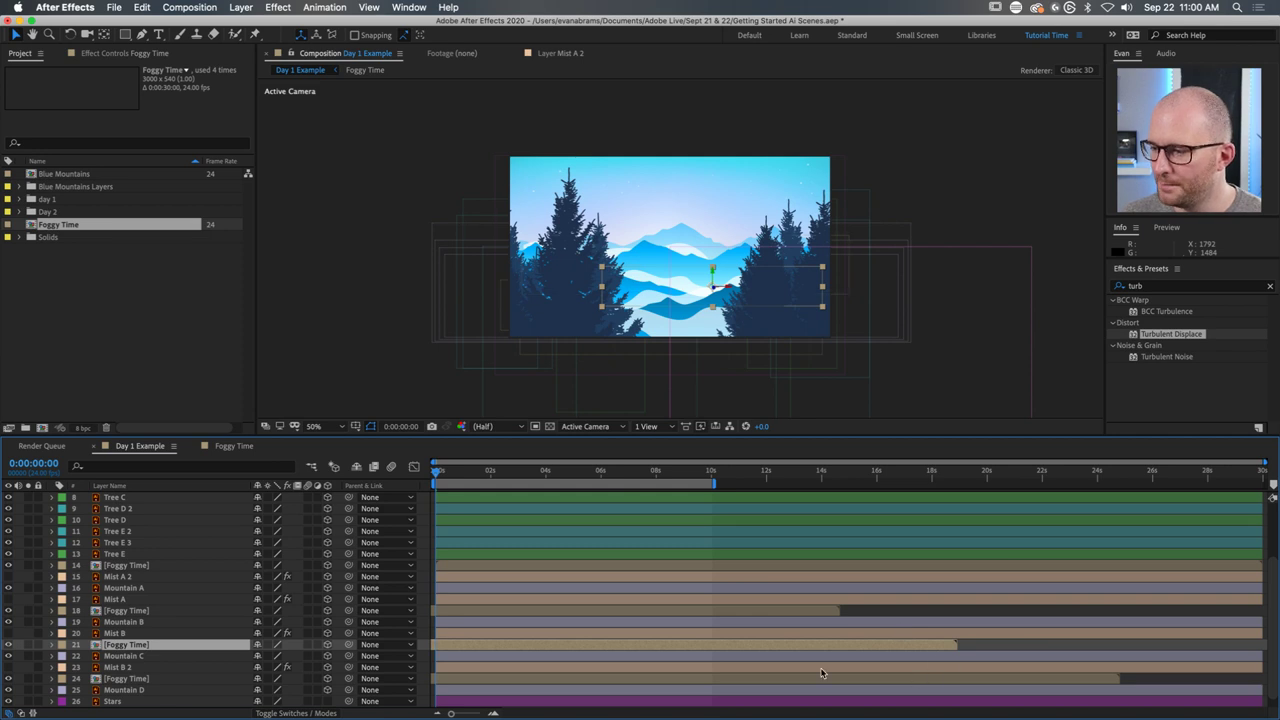
{"action": "left_click", "coordinate": [447, 470]}
{"action": "left_click_drag", "start_coordinate": [459, 473], "coordinate": [493, 470]}
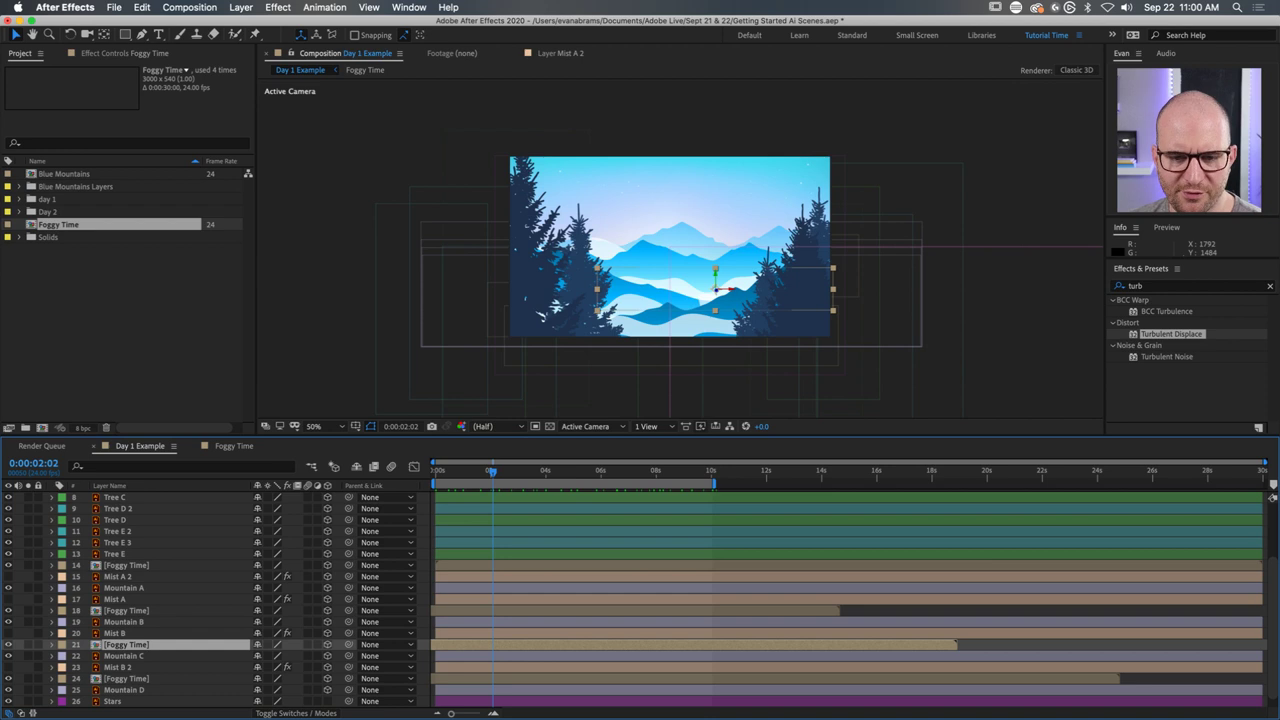
Find the Fog 3D effect in Effects & Presets.
{"action": "left_click", "coordinate": [1155, 288]}
{"action": "key", "text": "BackSpace"}
{"action": "key", "text": "BackSpace"}
{"action": "key", "text": "BackSpace"}
{"action": "key", "text": "BackSpace"}
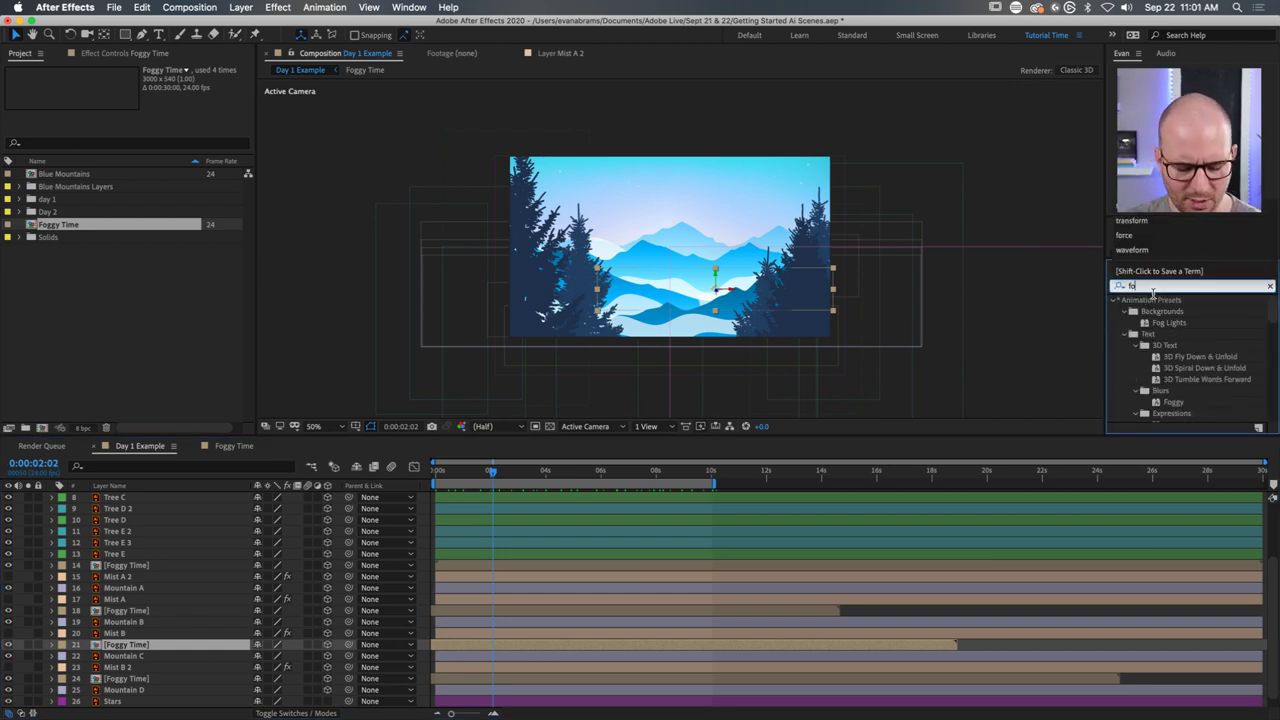
{"action": "type", "text": "fog"}
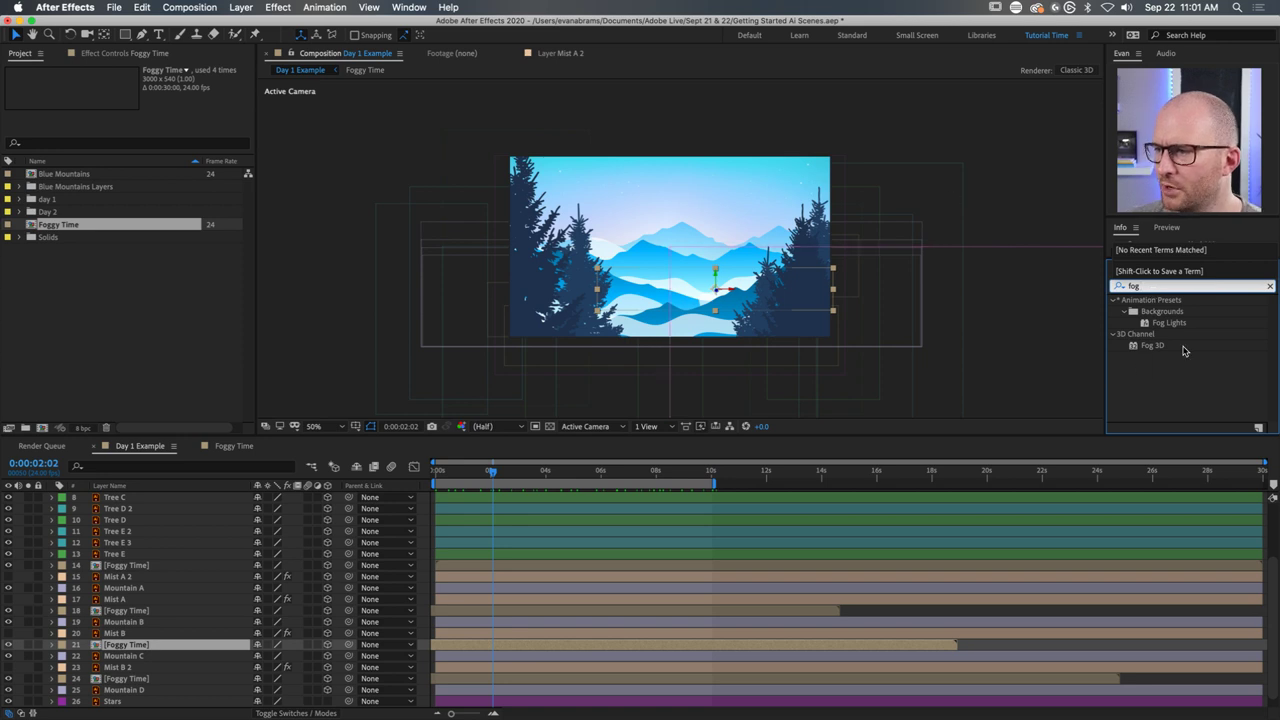
{"action": "left_click", "coordinate": [1152, 345]}
{"action": "scroll", "coordinate": [505, 507], "scroll_direction": "up", "scroll_amount": 4}
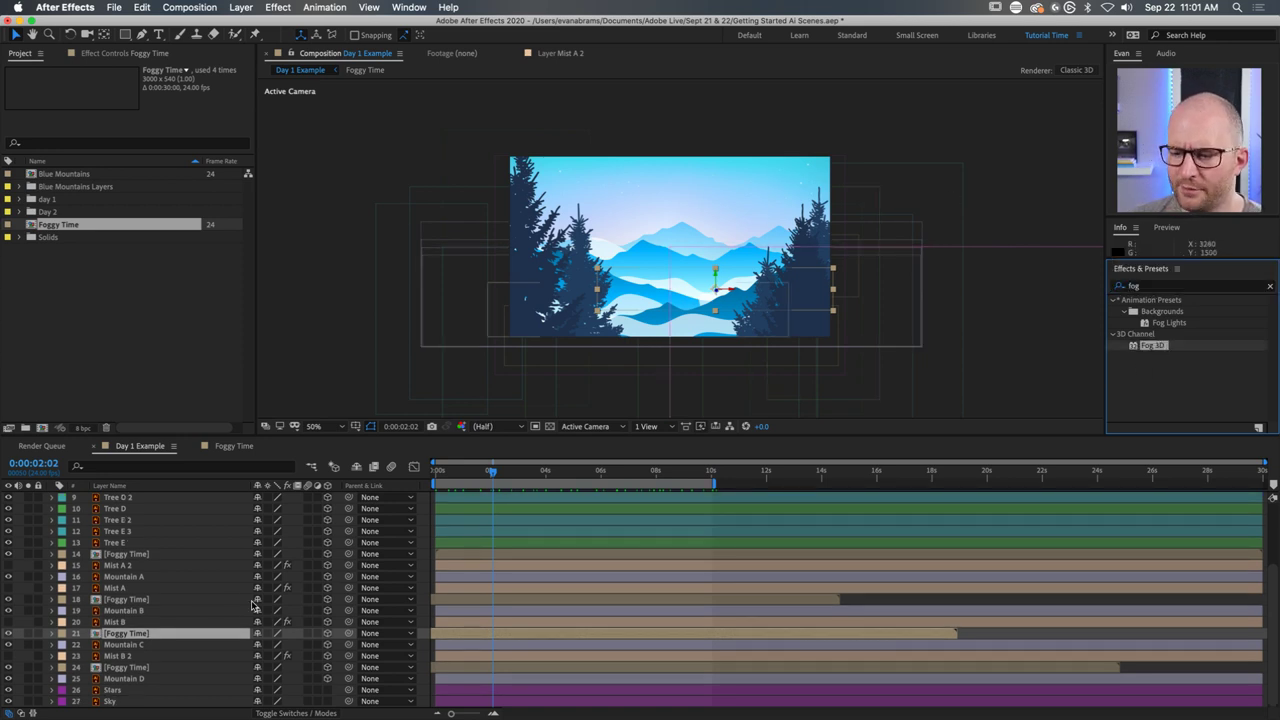
{"action": "scroll", "coordinate": [88, 592], "scroll_direction": "down", "scroll_amount": 4}
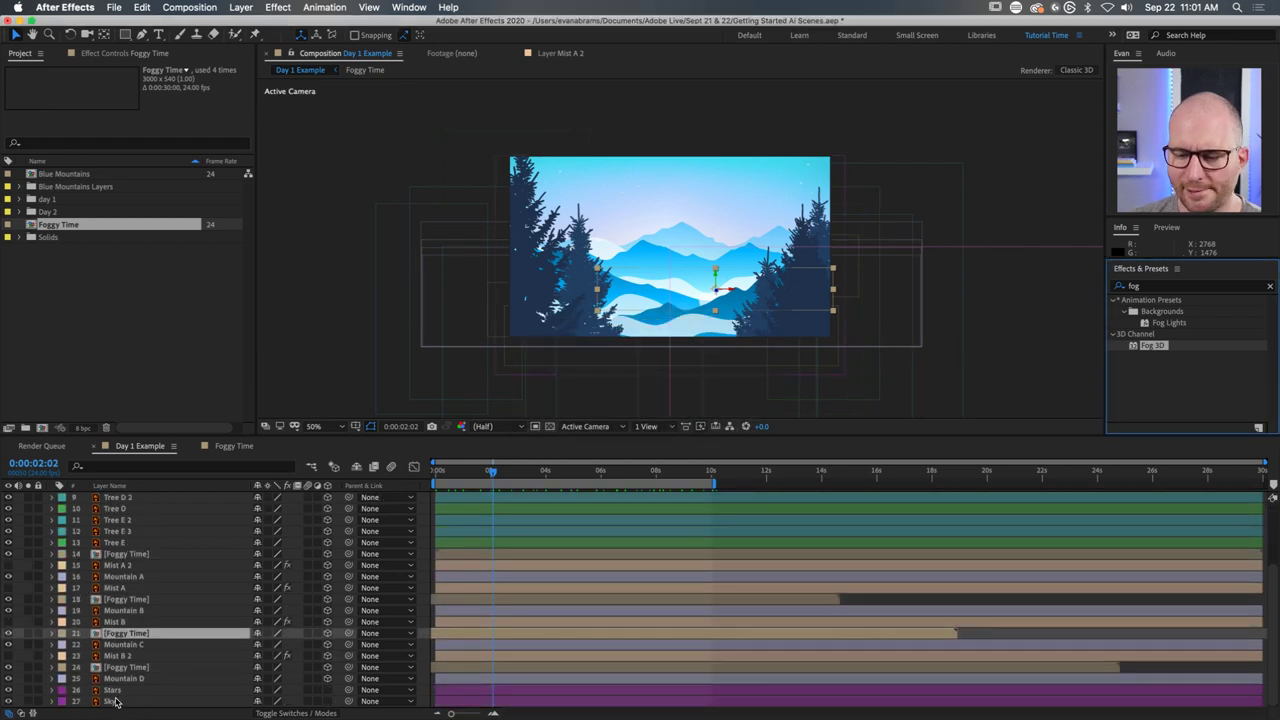
{"action": "scroll", "coordinate": [133, 556], "scroll_direction": "up", "scroll_amount": 4}
Add a comp-sized white solid above Null 1 at the top of the stack.
{"action": "left_click", "coordinate": [130, 497]}
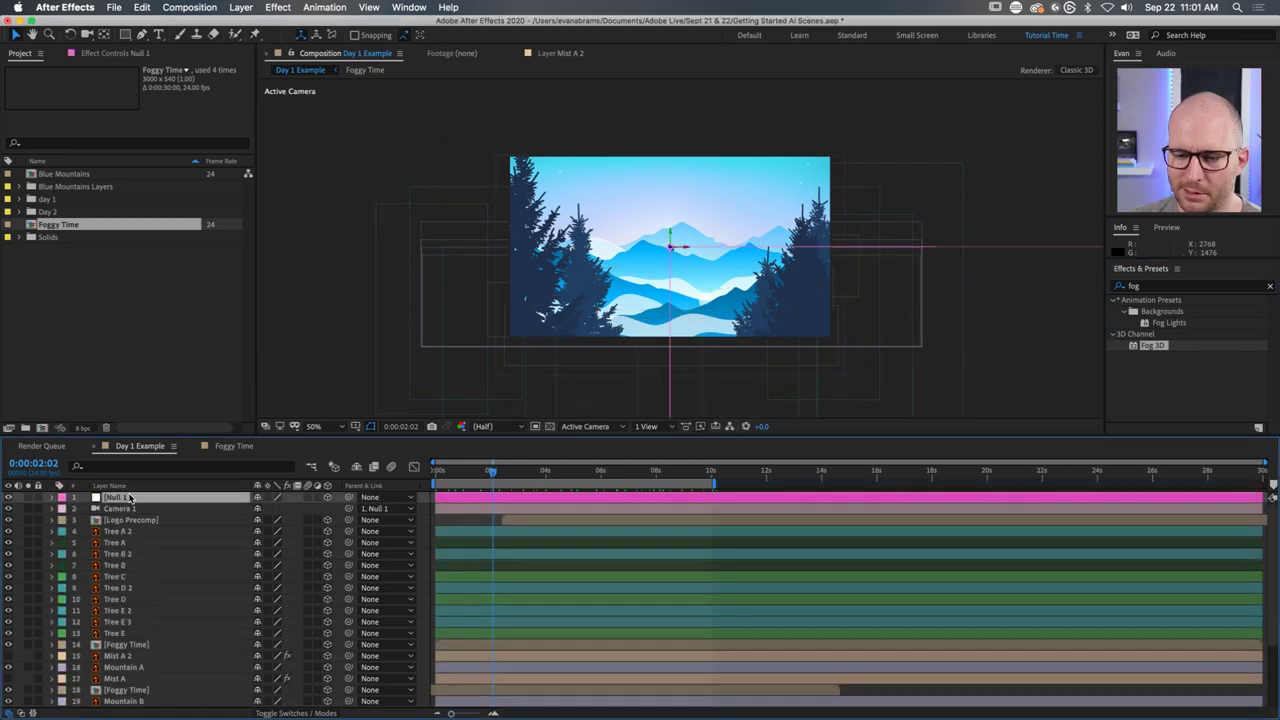
{"action": "left_click", "coordinate": [243, 7]}
{"action": "mouse_move", "coordinate": [258, 22]}
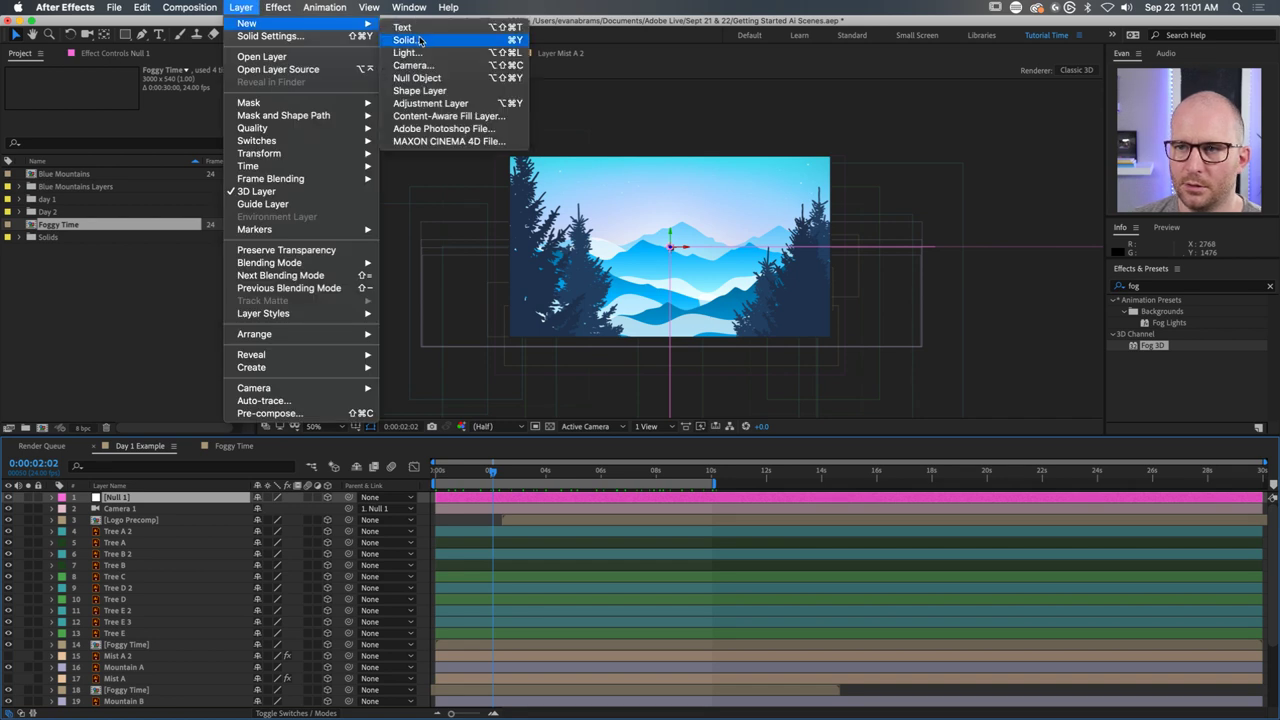
{"action": "left_click", "coordinate": [422, 41]}
{"action": "left_click", "coordinate": [666, 316]}
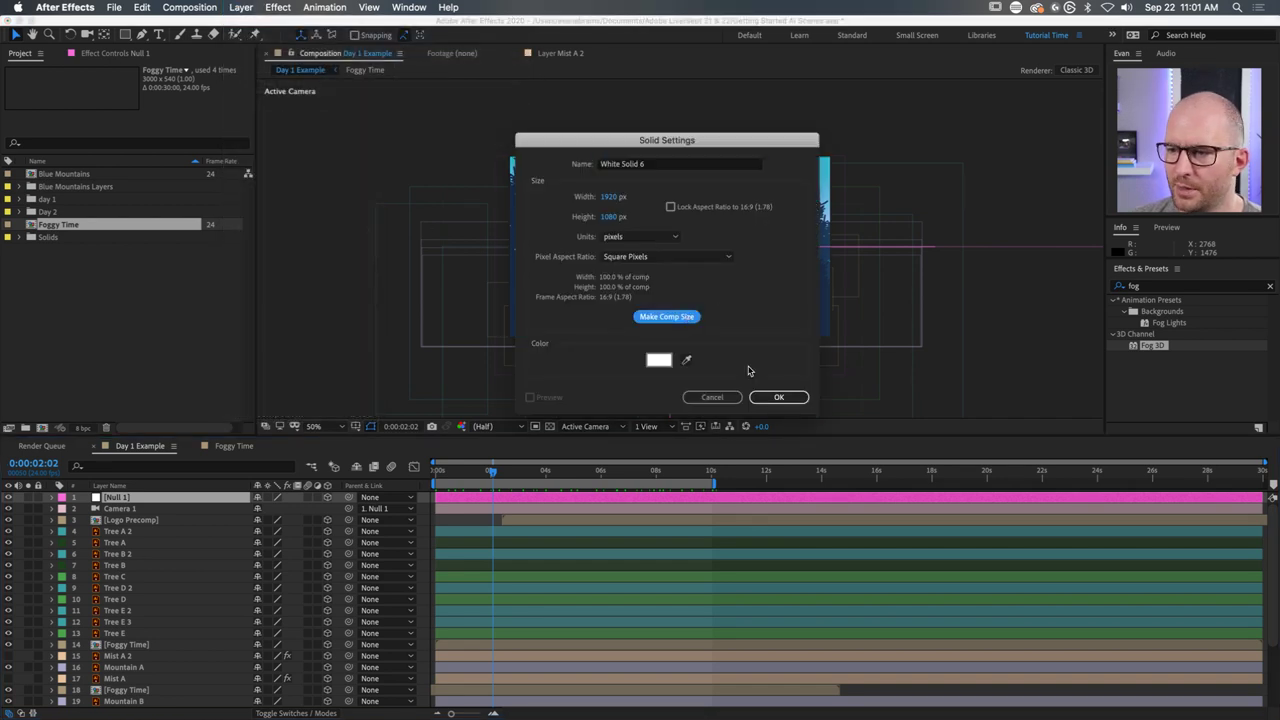
{"action": "left_click", "coordinate": [778, 397]}
Apply Fog 3D to White Solid 6, trying Fog End Depth 1930 then undoing it.
{"action": "left_click_drag", "start_coordinate": [1152, 345], "coordinate": [1015, 507]}
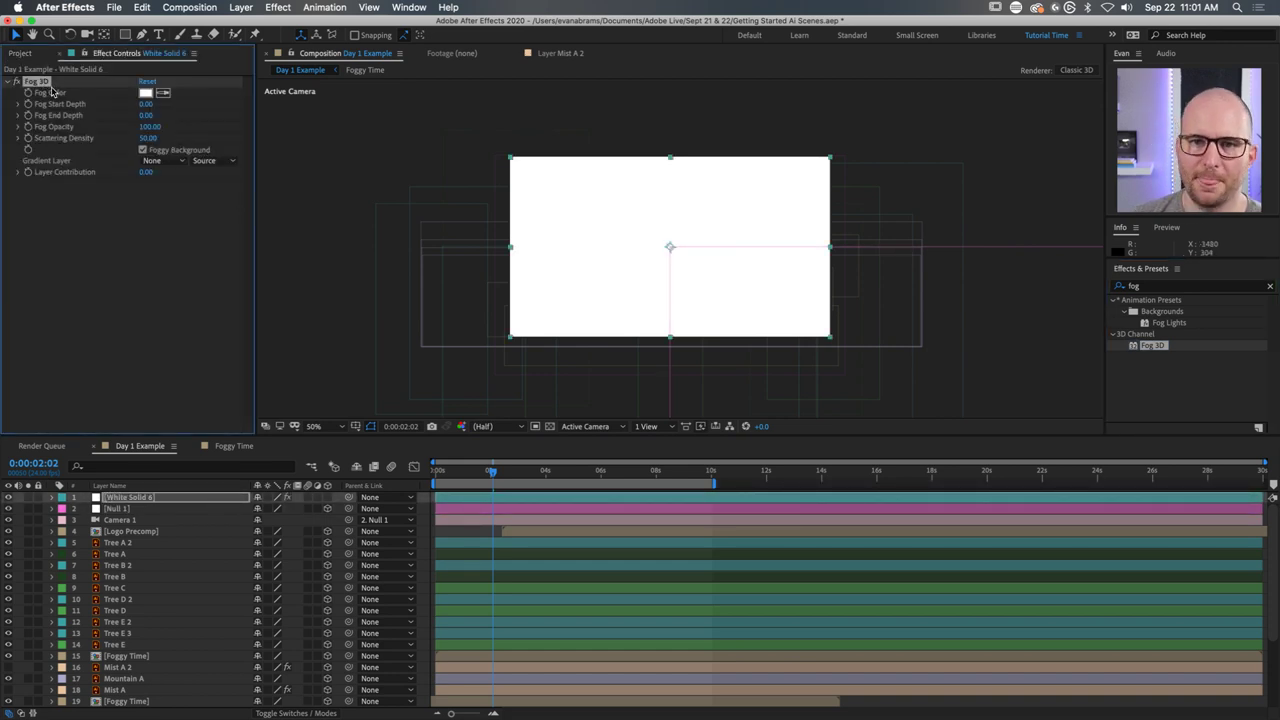
{"action": "left_click", "coordinate": [155, 113]}
{"action": "type", "text": "1930"}
{"action": "key", "text": "Return"}
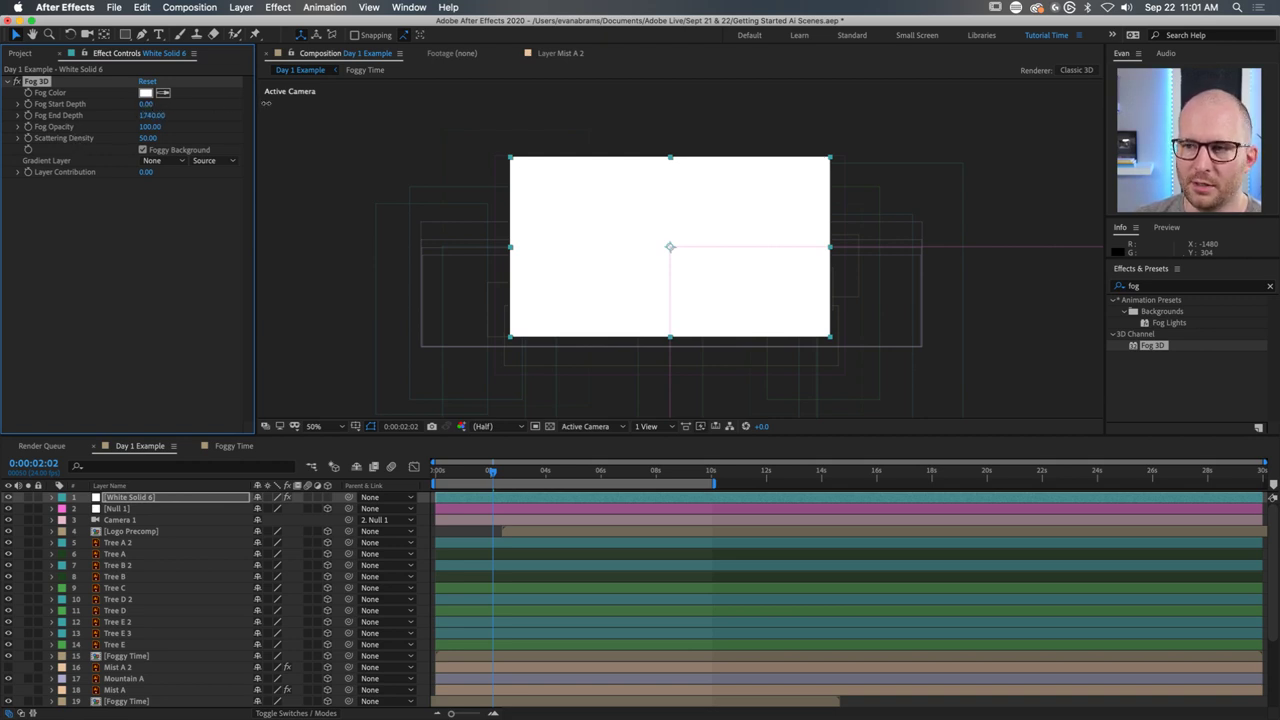
{"action": "key", "text": "super+z"}
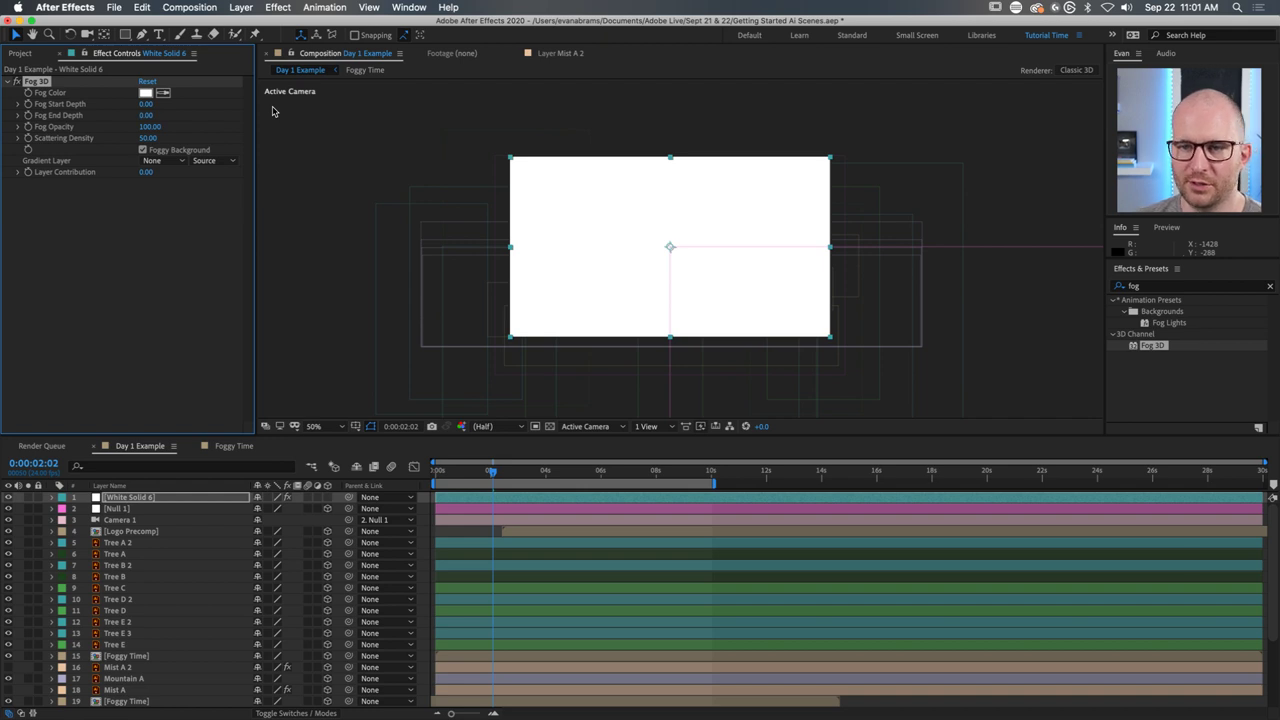
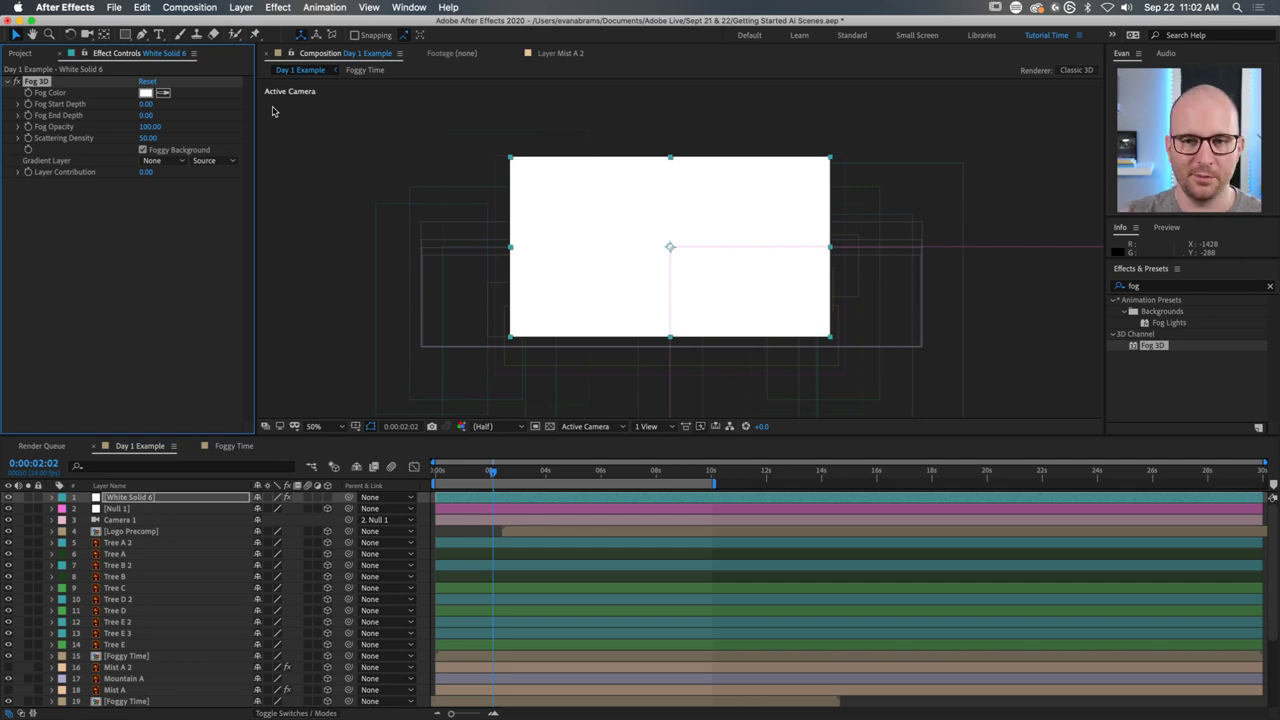
Delete the White Solid 6 fog layer and clear the 'fog' effects search.
{"action": "left_click", "coordinate": [599, 497]}
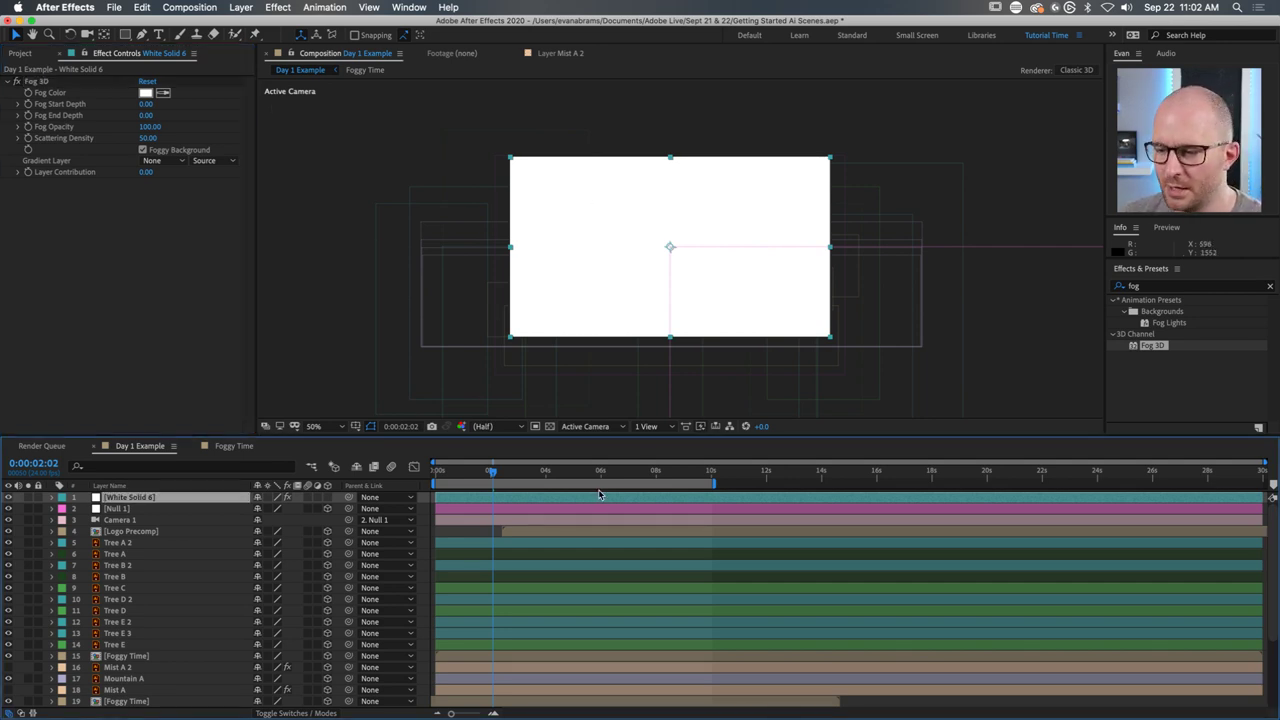
{"action": "key", "text": "Delete"}
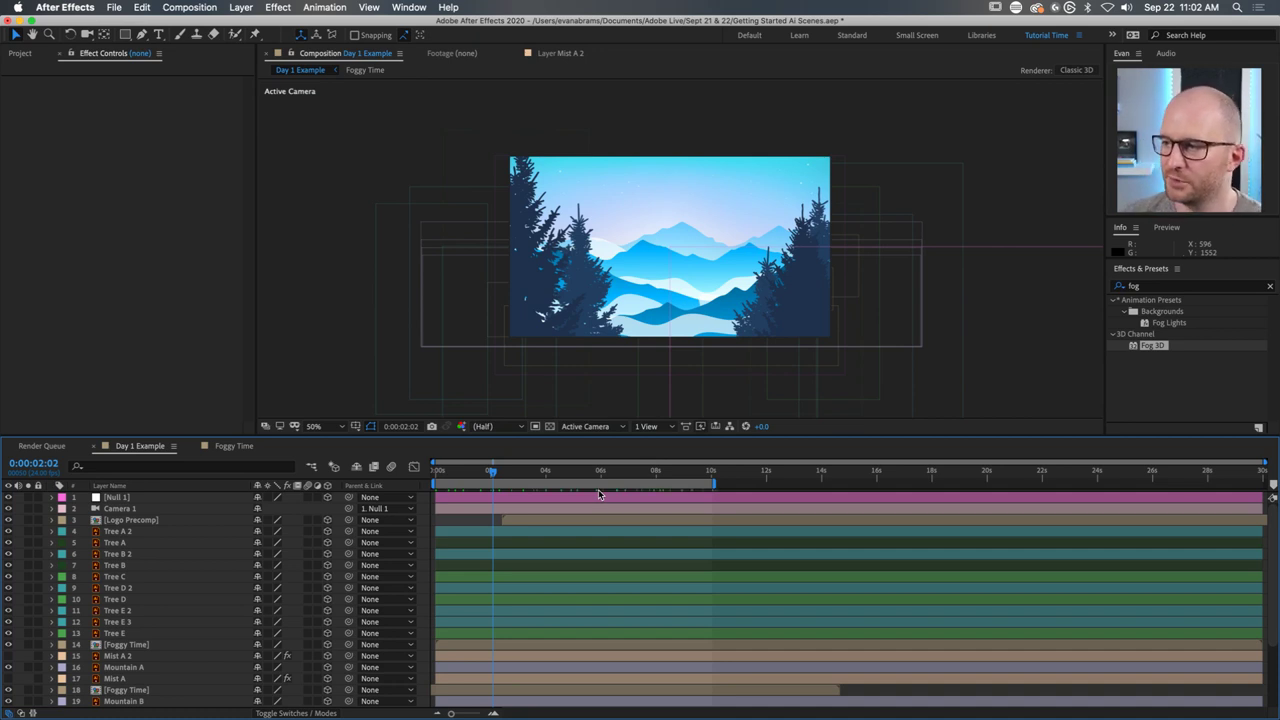
{"action": "left_click", "coordinate": [1270, 286]}
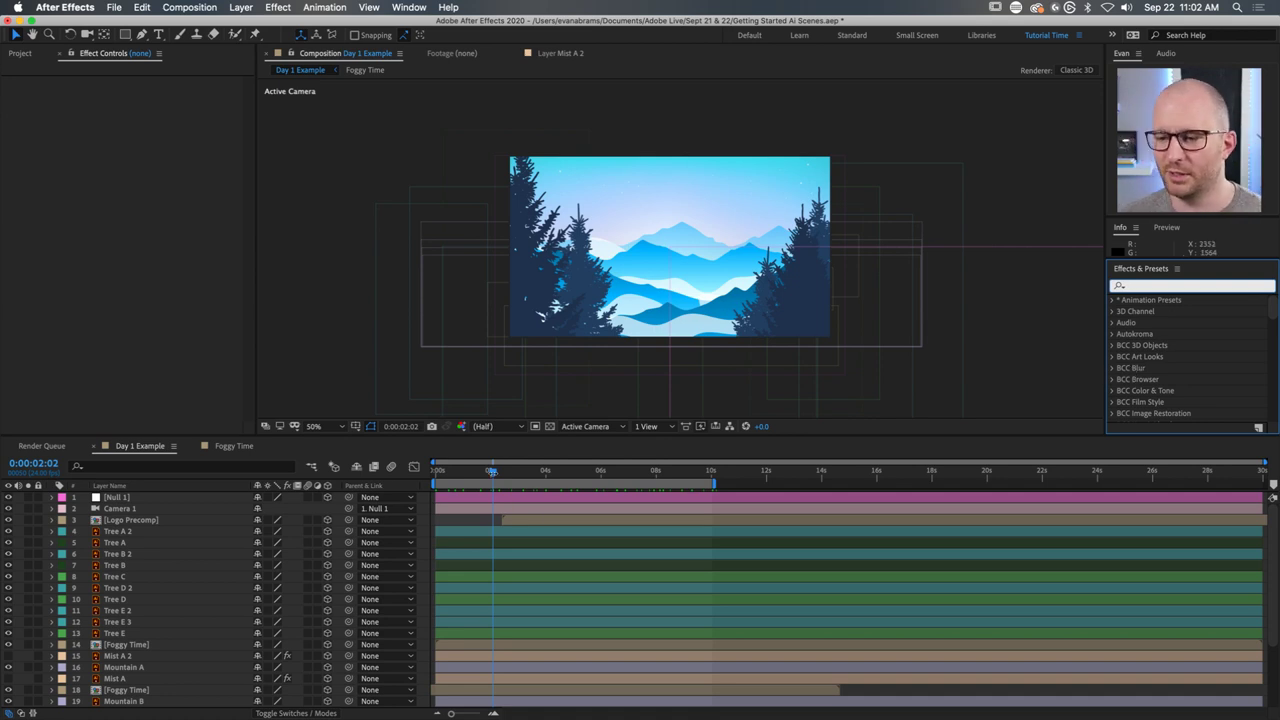
Scrub the playhead to about 4 seconds to preview the clear mountain scene.
{"action": "left_click_drag", "start_coordinate": [494, 471], "coordinate": [437, 470]}
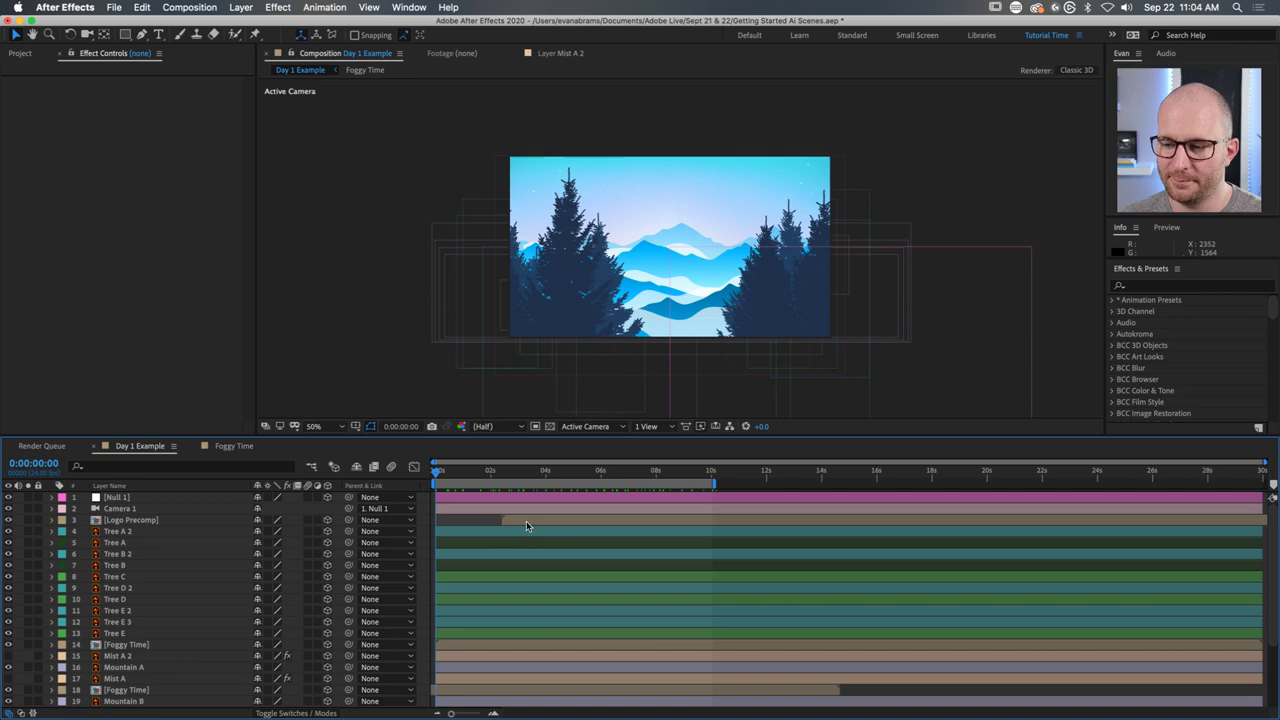
Open Foggy Time, hide Abstract 3, and duplicate it as a new layer named Fractal.
{"action": "double_click", "coordinate": [510, 645]}
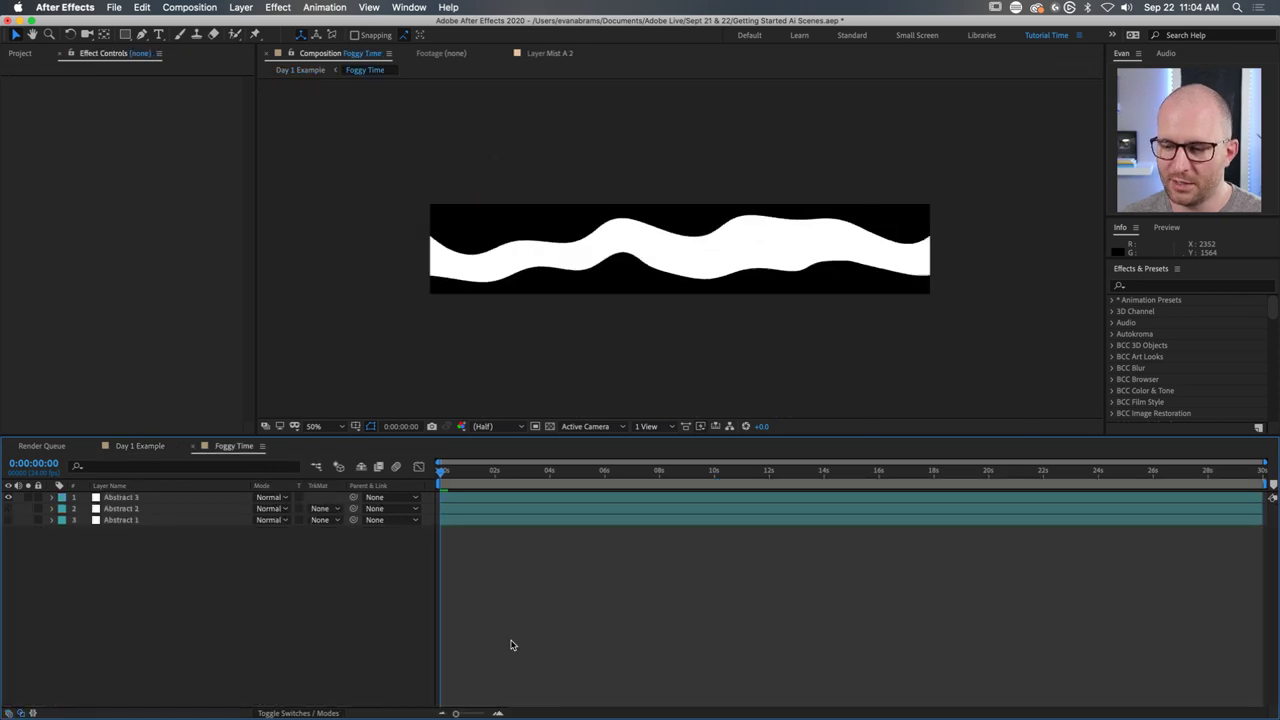
{"action": "left_click", "coordinate": [8, 498]}
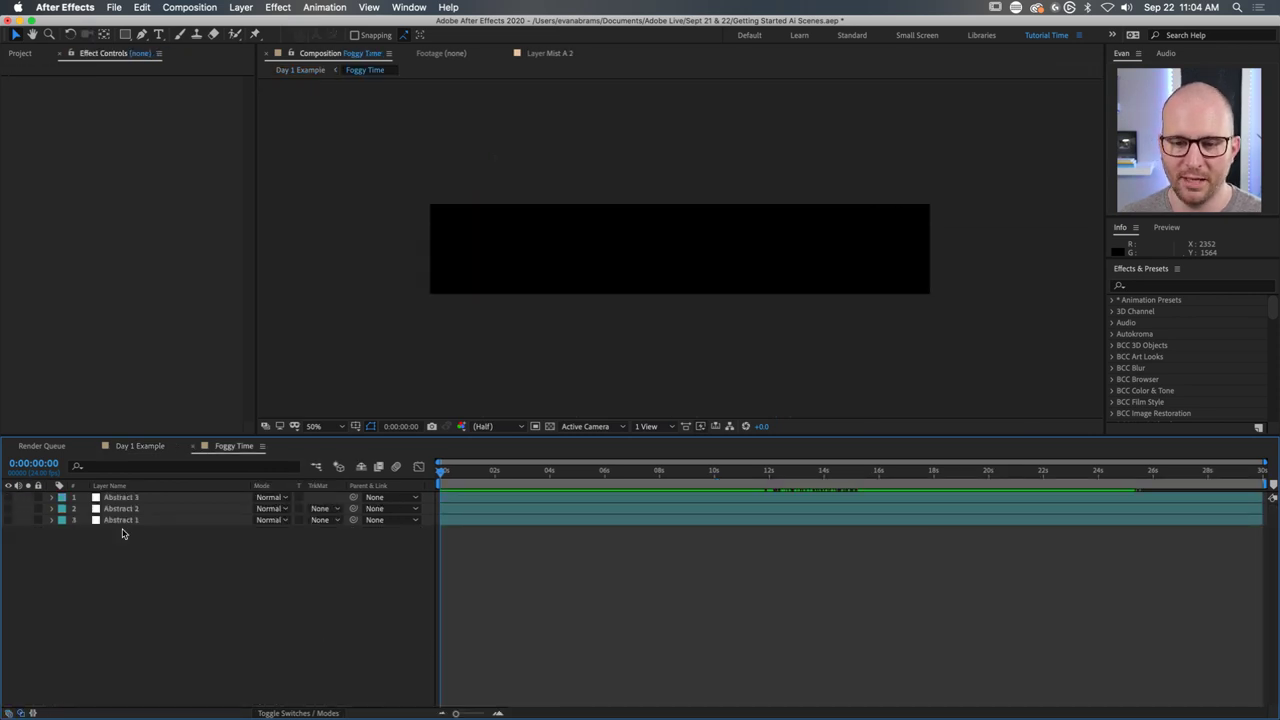
{"action": "left_click", "coordinate": [144, 499]}
{"action": "key", "text": "super+d"}
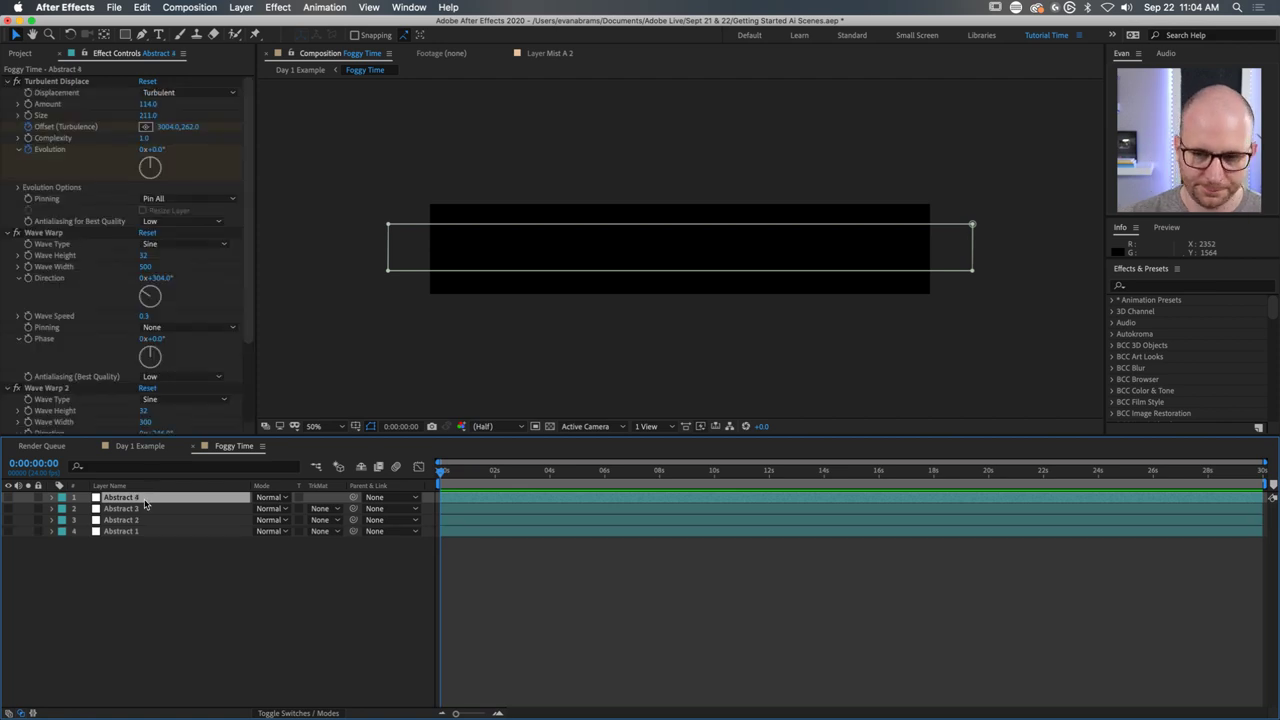
{"action": "key", "text": "Return"}
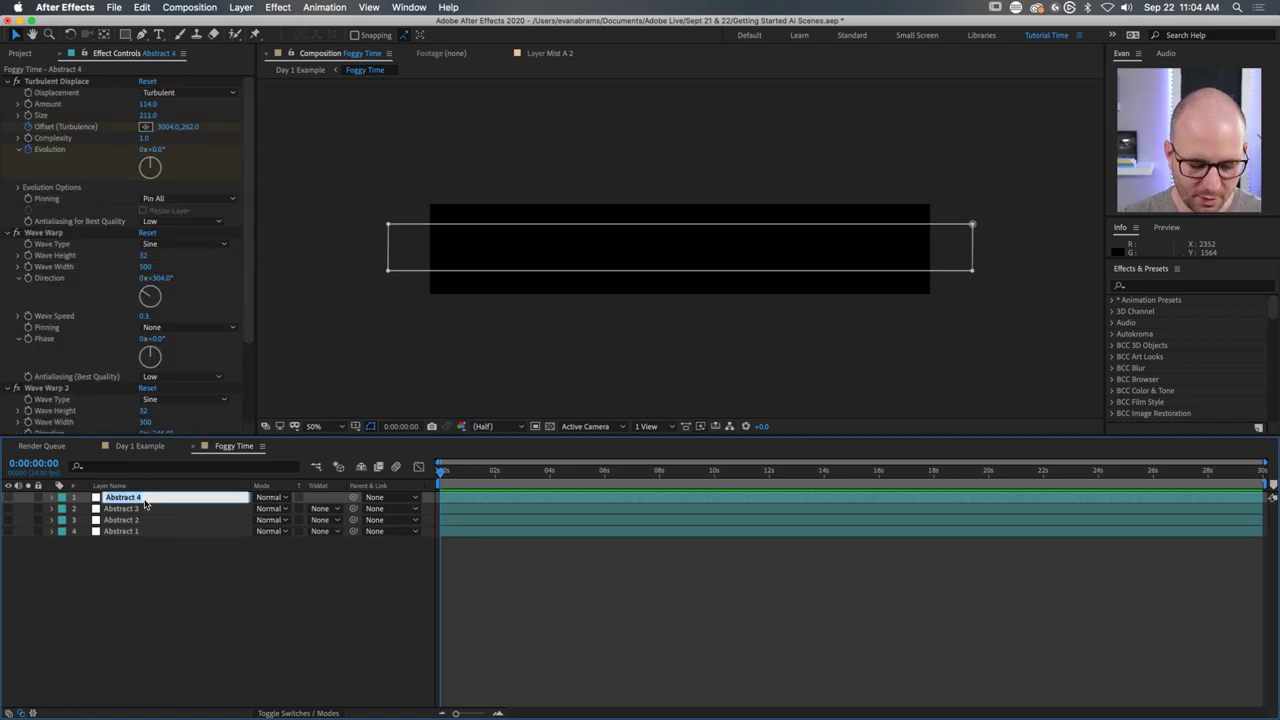
{"action": "type", "text": "Whi"}
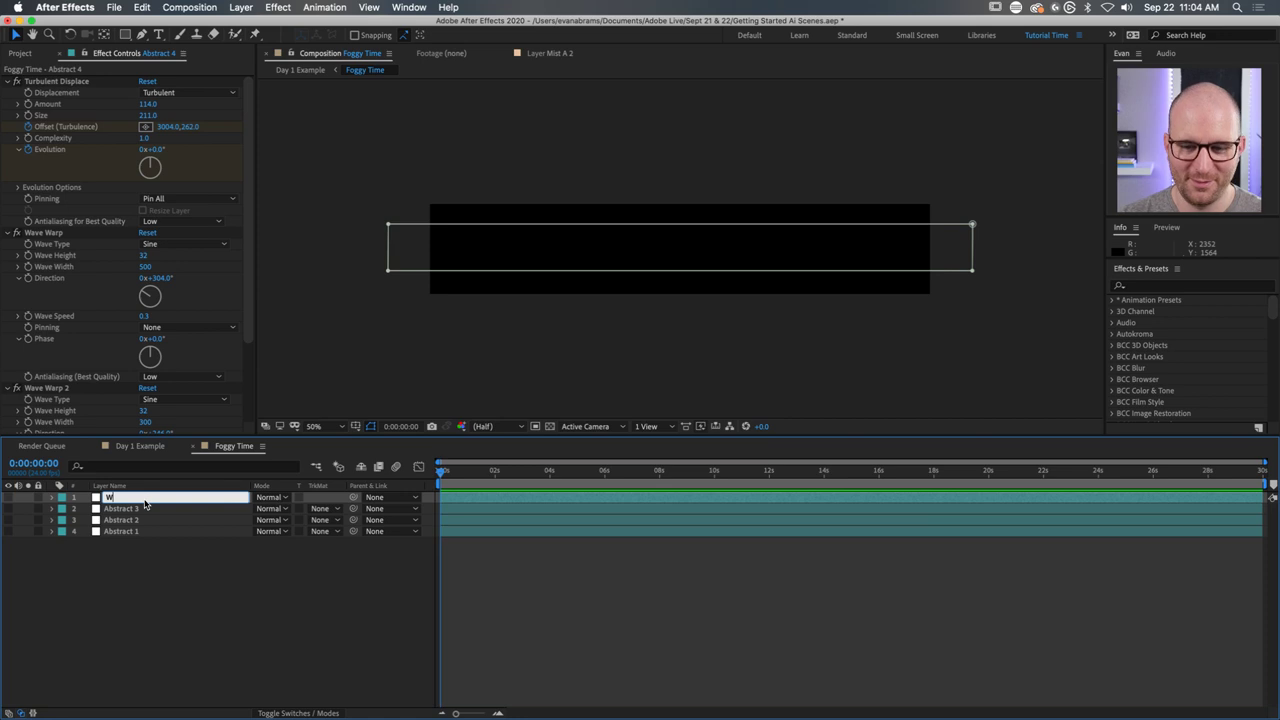
{"action": "key", "text": "BackSpace"}
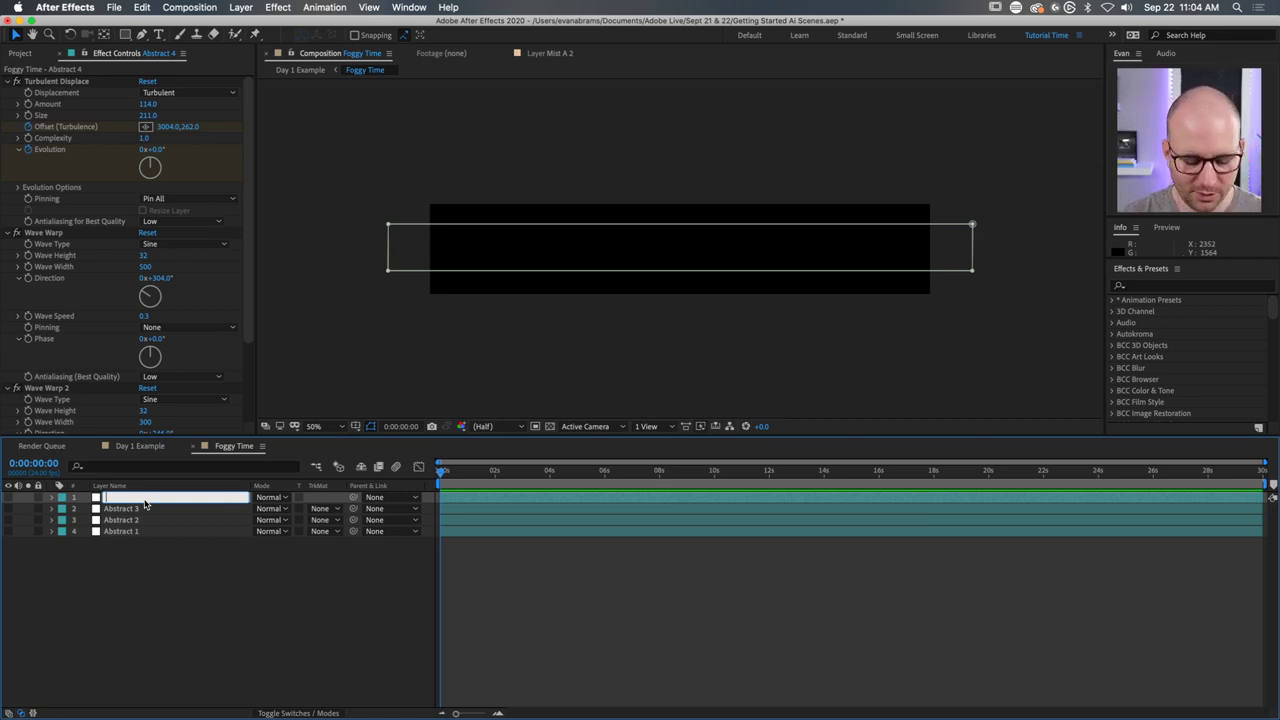
{"action": "type", "text": "gra"}
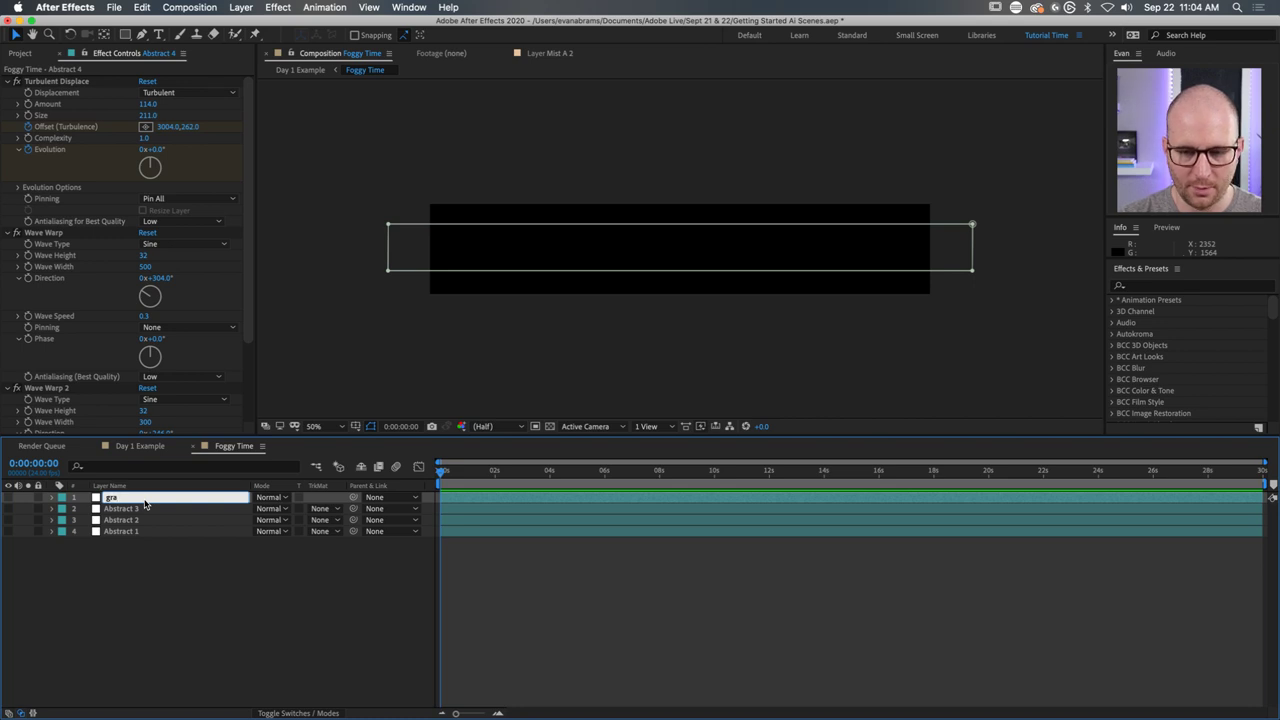
{"action": "type", "text": "dient"}
{"action": "key", "text": "super+a"}
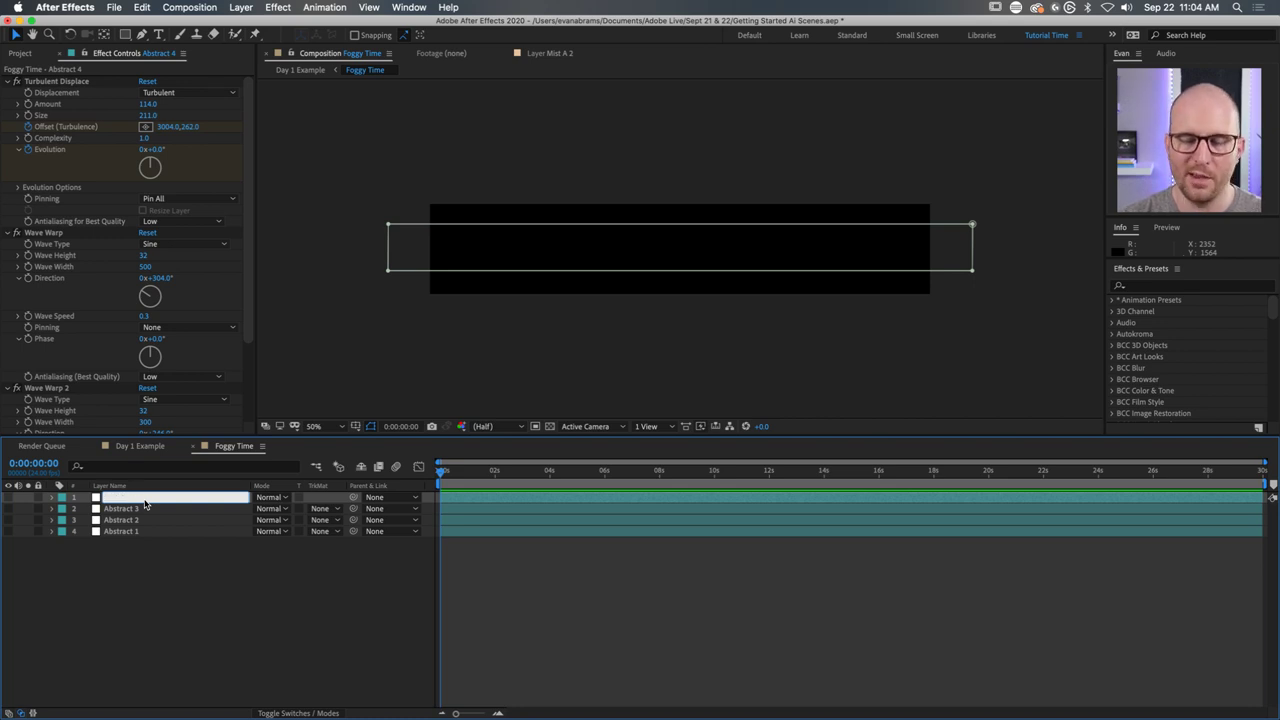
{"action": "type", "text": "Fractal"}
{"action": "key", "text": "Return"}
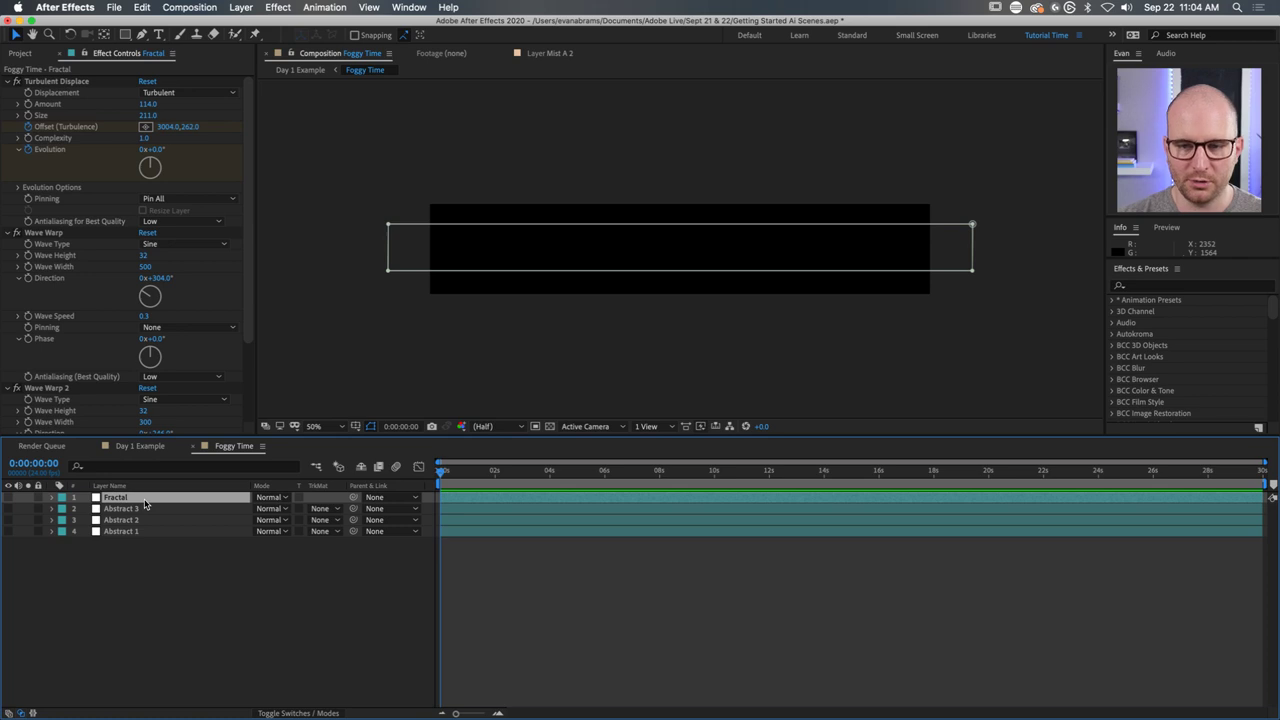
Delete the Turbulent Displace, Wave Warp and Wave Warp 2 effects from the Fractal layer.
{"action": "left_click", "coordinate": [55, 81]}
{"action": "left_click", "coordinate": [7, 81]}
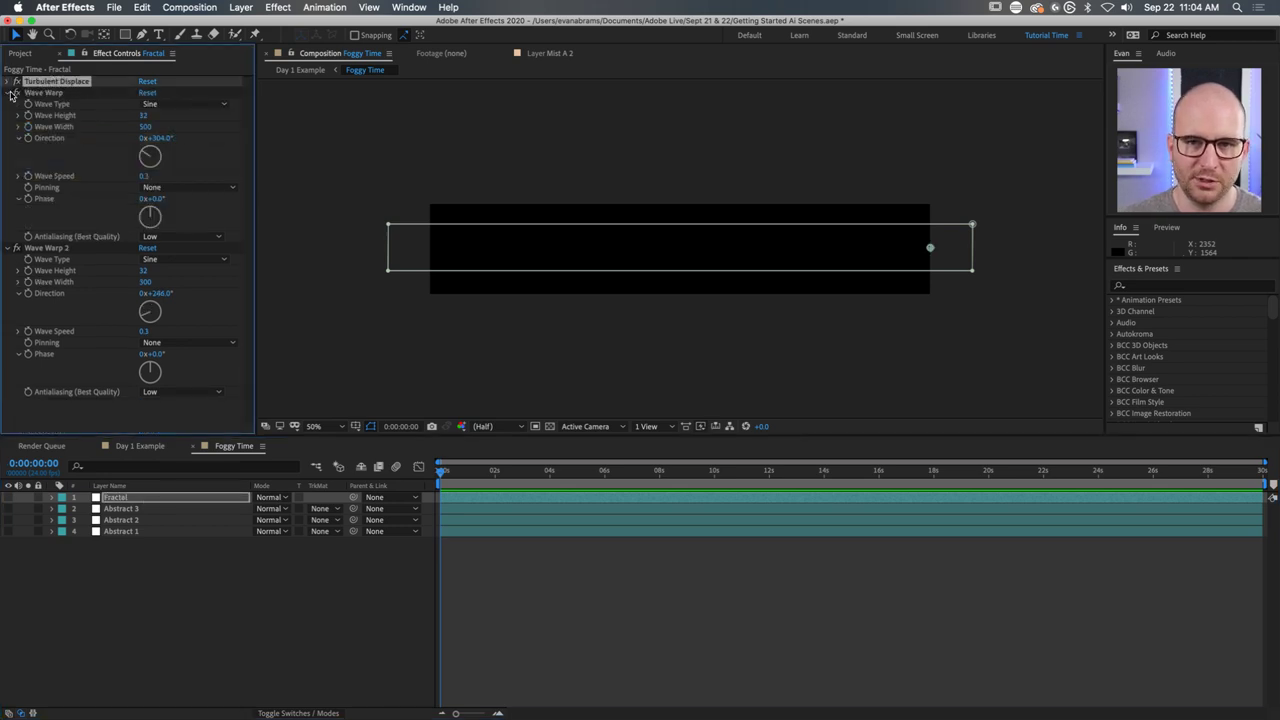
{"action": "left_click", "coordinate": [7, 92]}
{"action": "left_click", "coordinate": [8, 104]}
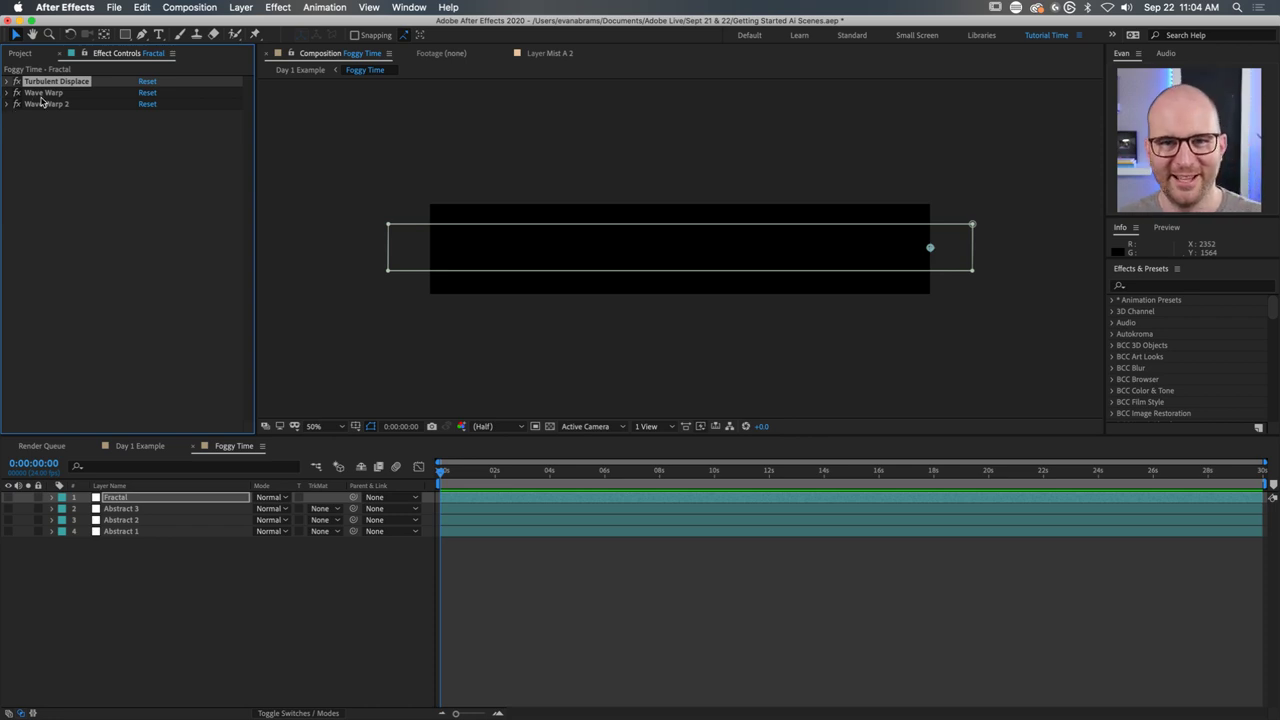
{"action": "left_click", "coordinate": [46, 104], "text": "shift"}
{"action": "key", "text": "Delete"}
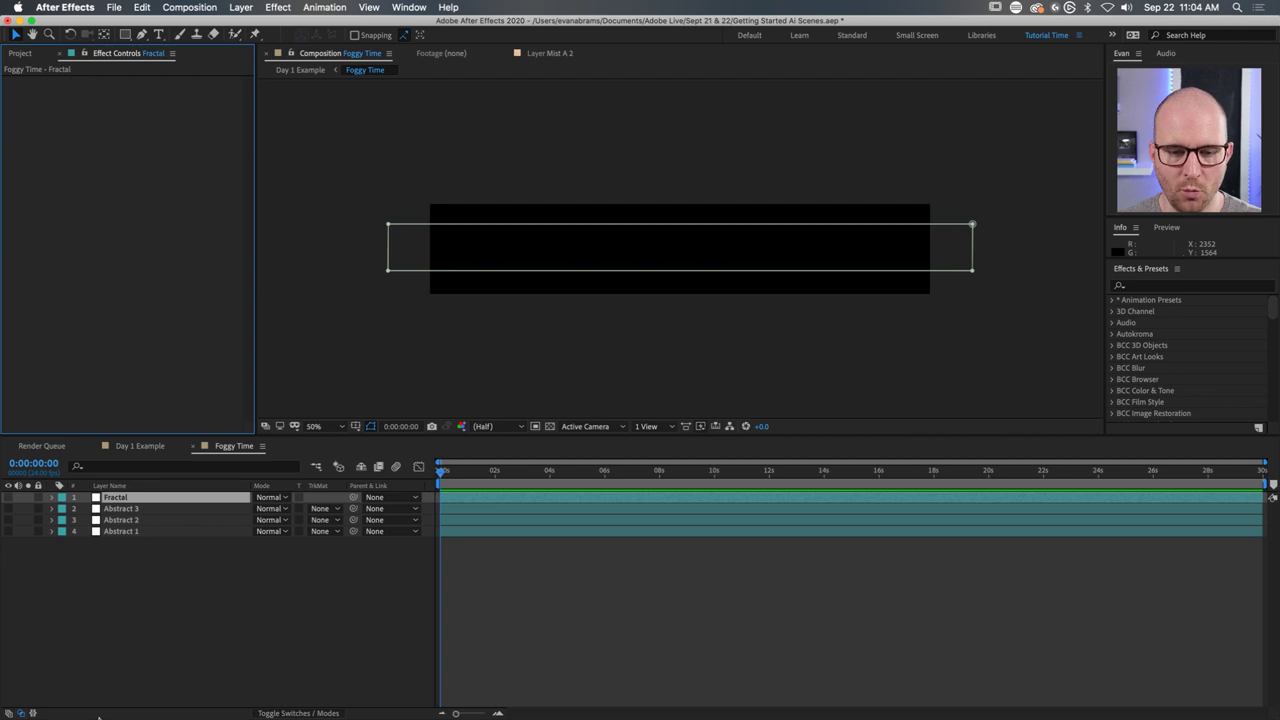
Show the Fractal layer and apply Fractal Noise to it from a 'fractal' effects search.
{"action": "left_click", "coordinate": [9, 497]}
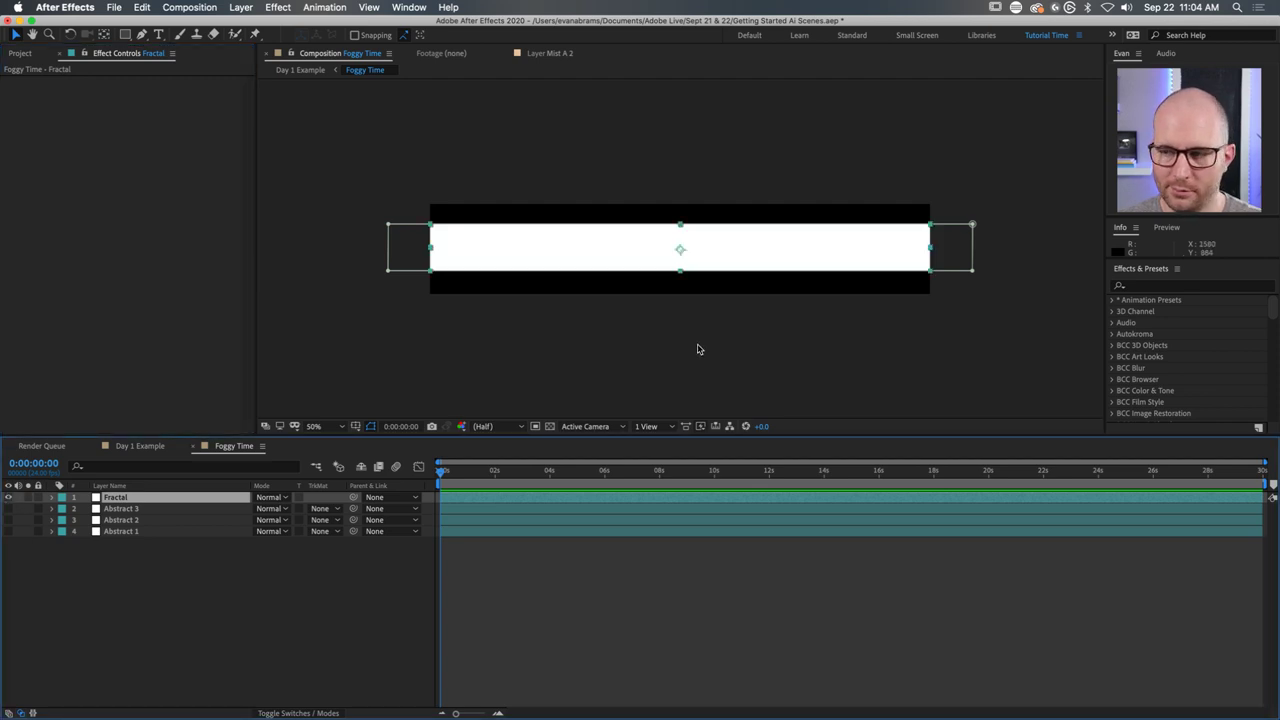
{"action": "left_click", "coordinate": [951, 267]}
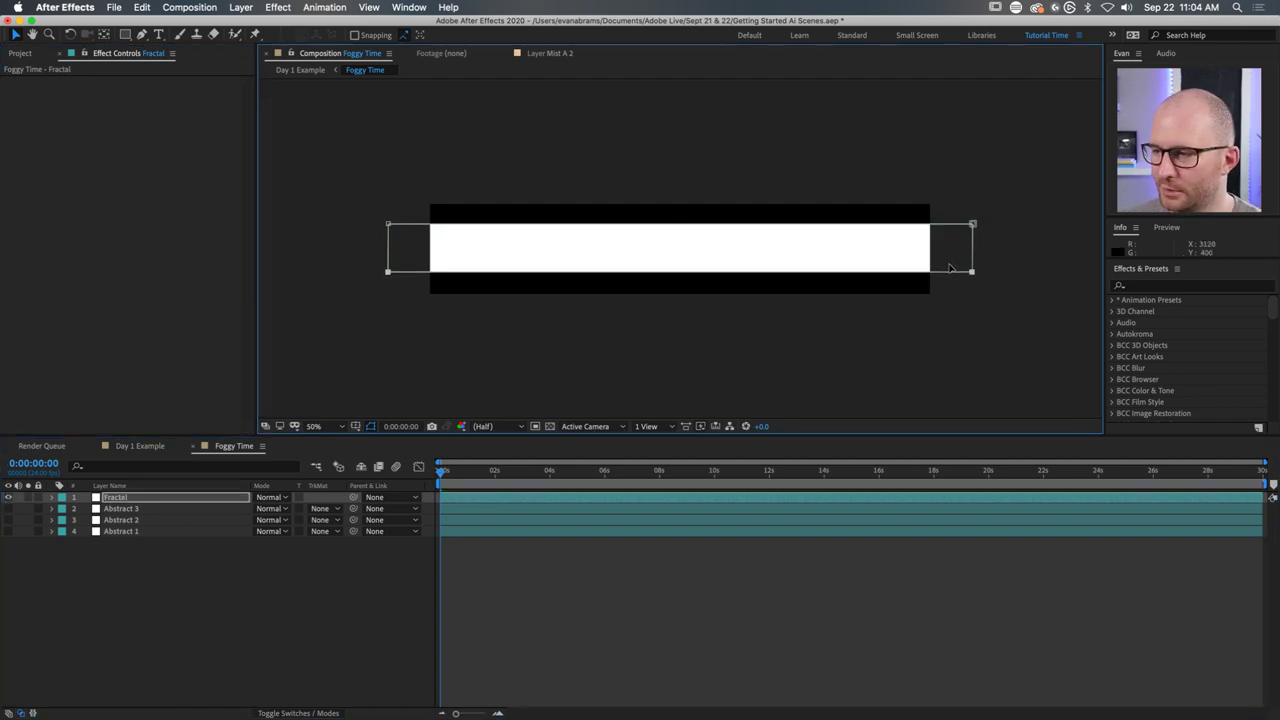
{"action": "left_click", "coordinate": [1152, 287]}
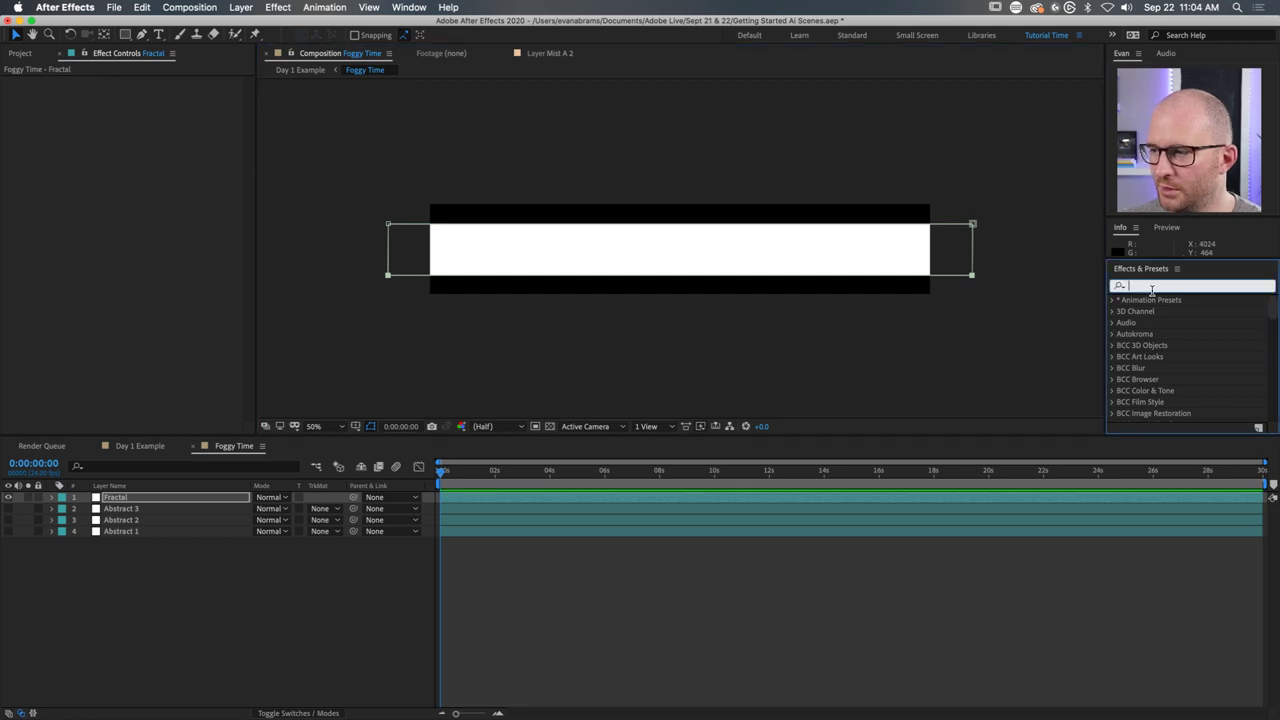
{"action": "type", "text": "fractal"}
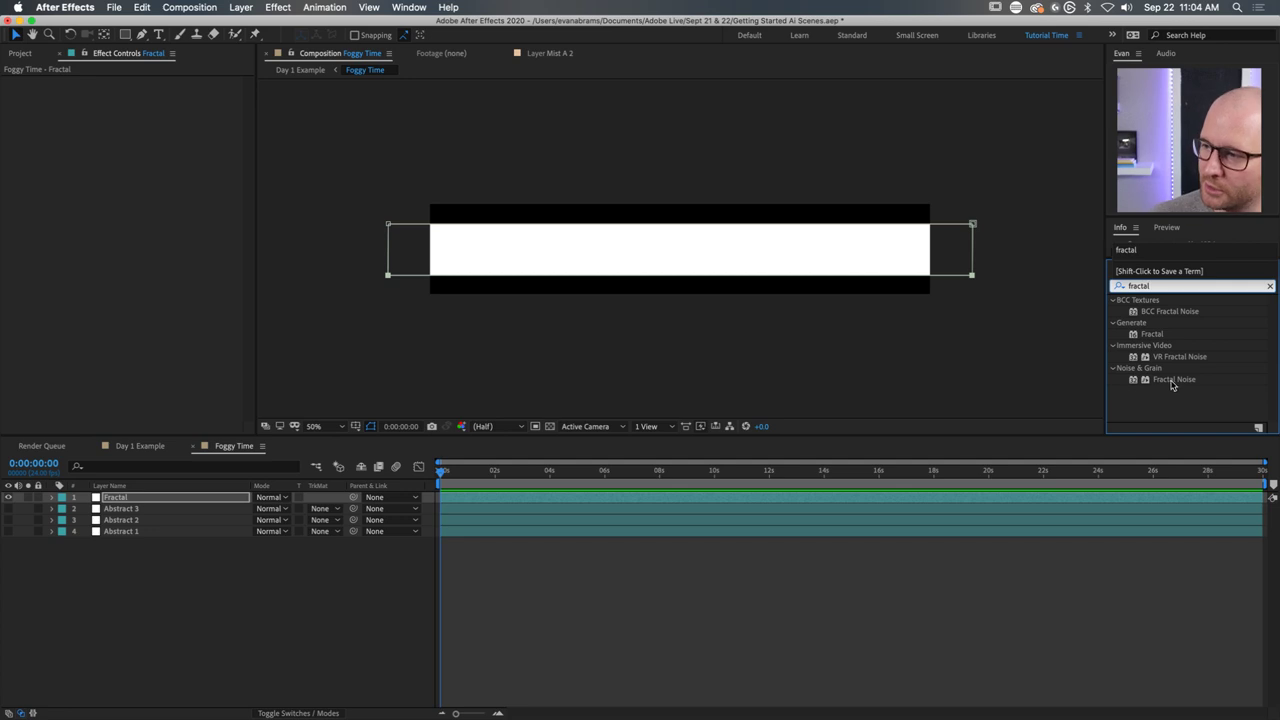
{"action": "left_click", "coordinate": [1174, 380]}
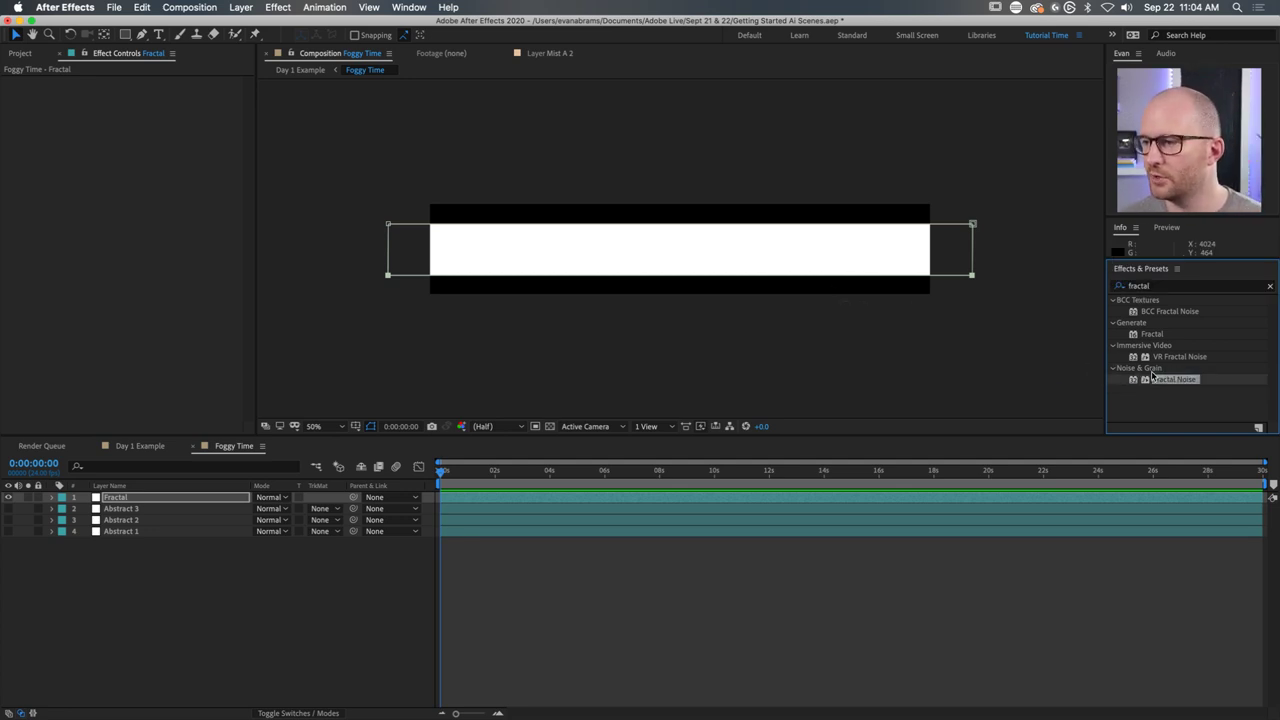
{"action": "left_click", "coordinate": [1140, 372]}
{"action": "left_click_drag", "start_coordinate": [1174, 380], "coordinate": [922, 498]}
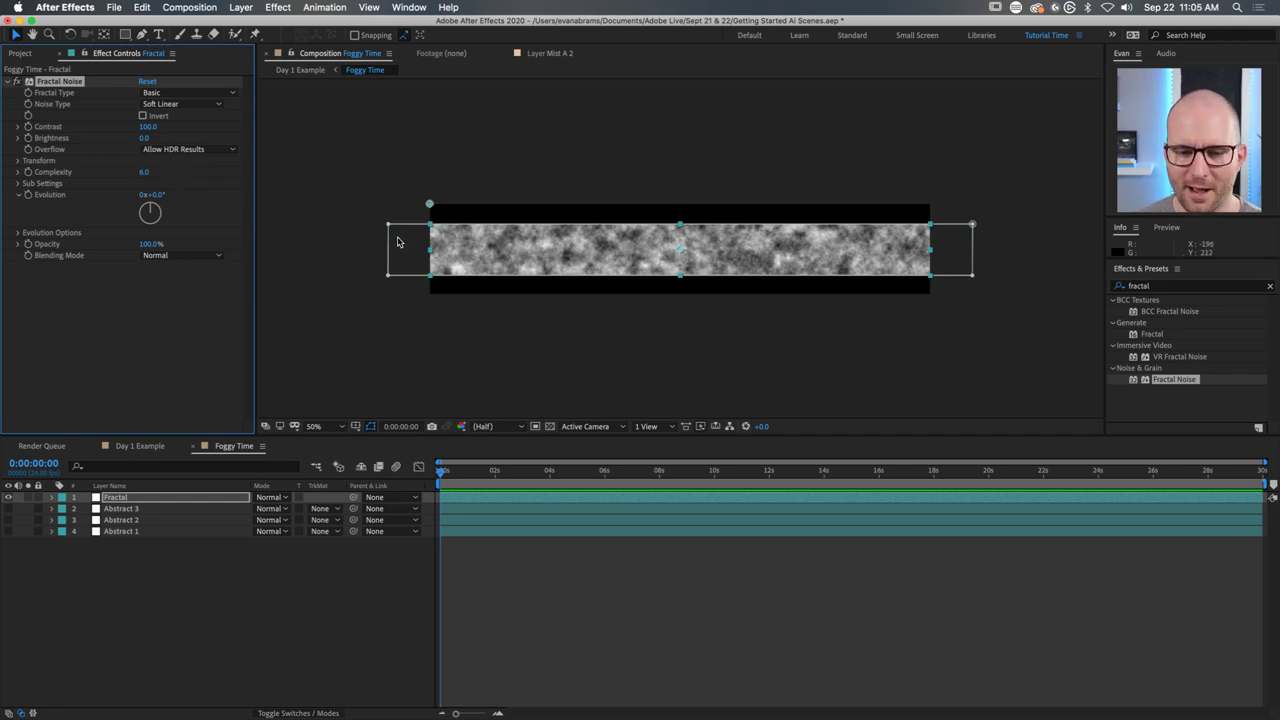
Set the Fractal Noise Contrast to 138 and enlarge its Scale to 229.
{"action": "left_click", "coordinate": [508, 600]}
{"action": "left_click", "coordinate": [762, 232]}
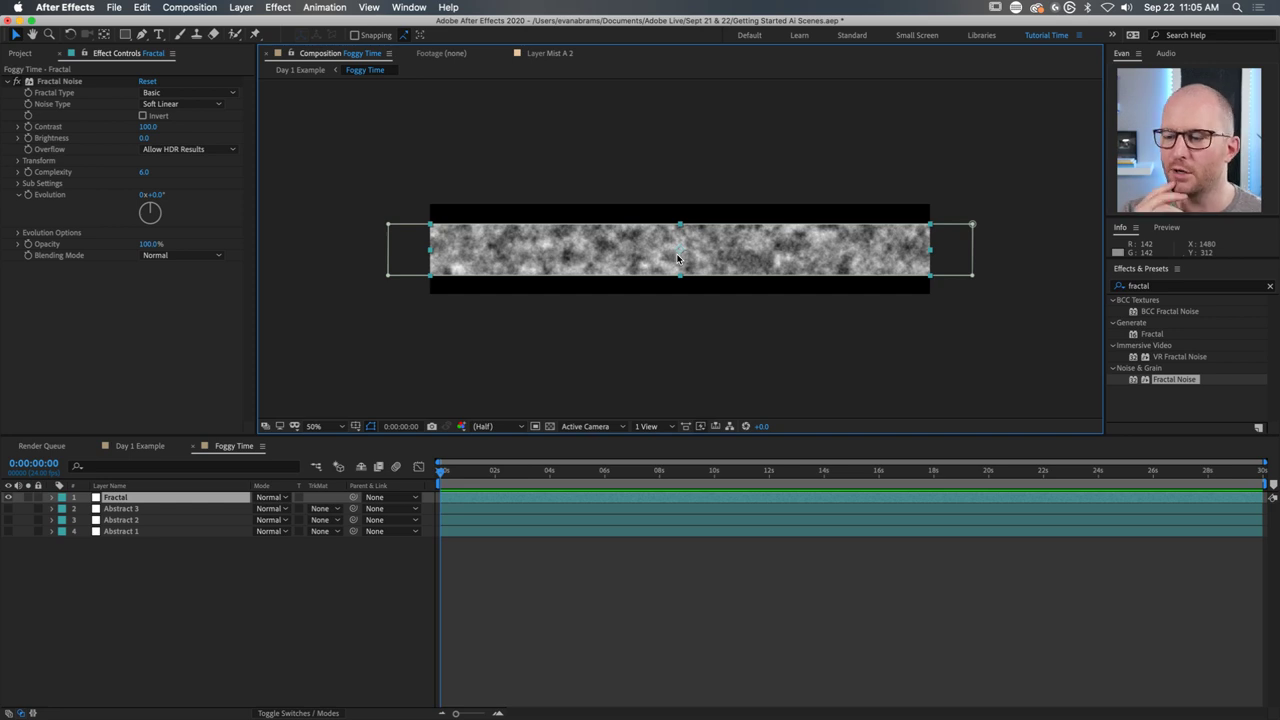
{"action": "left_click_drag", "start_coordinate": [677, 258], "coordinate": [679, 258]}
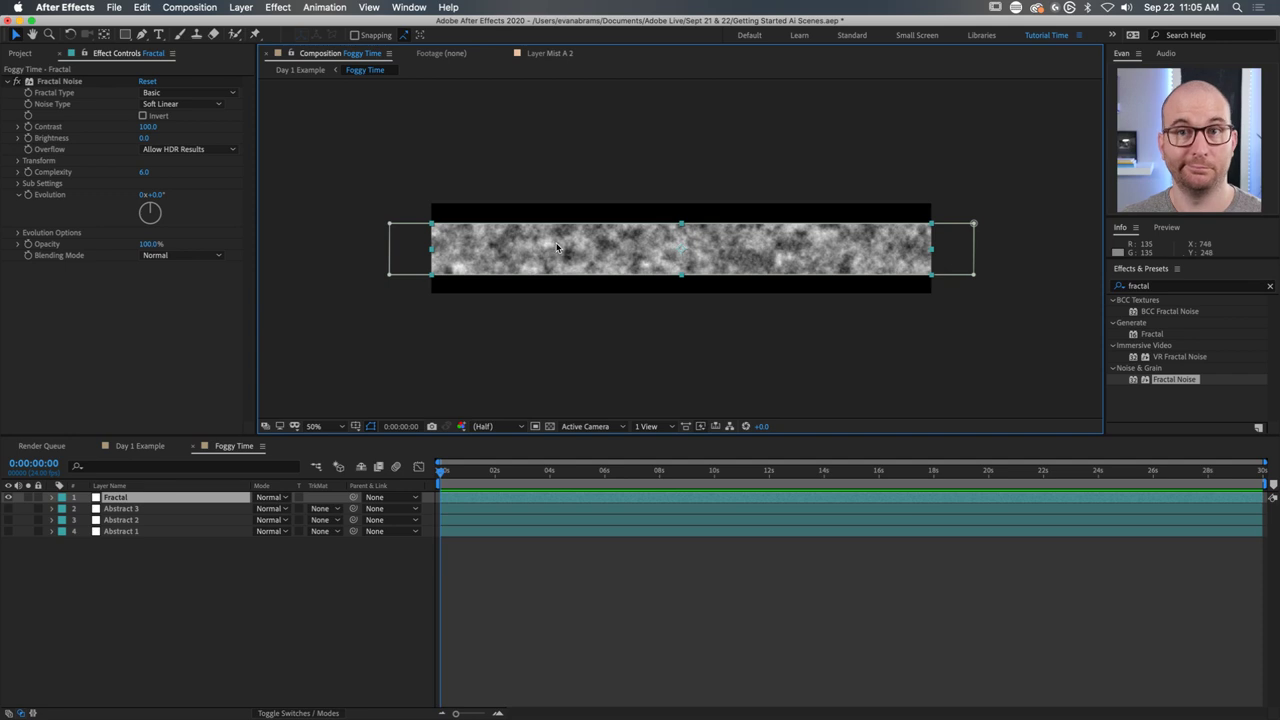
{"action": "left_click", "coordinate": [80, 82]}
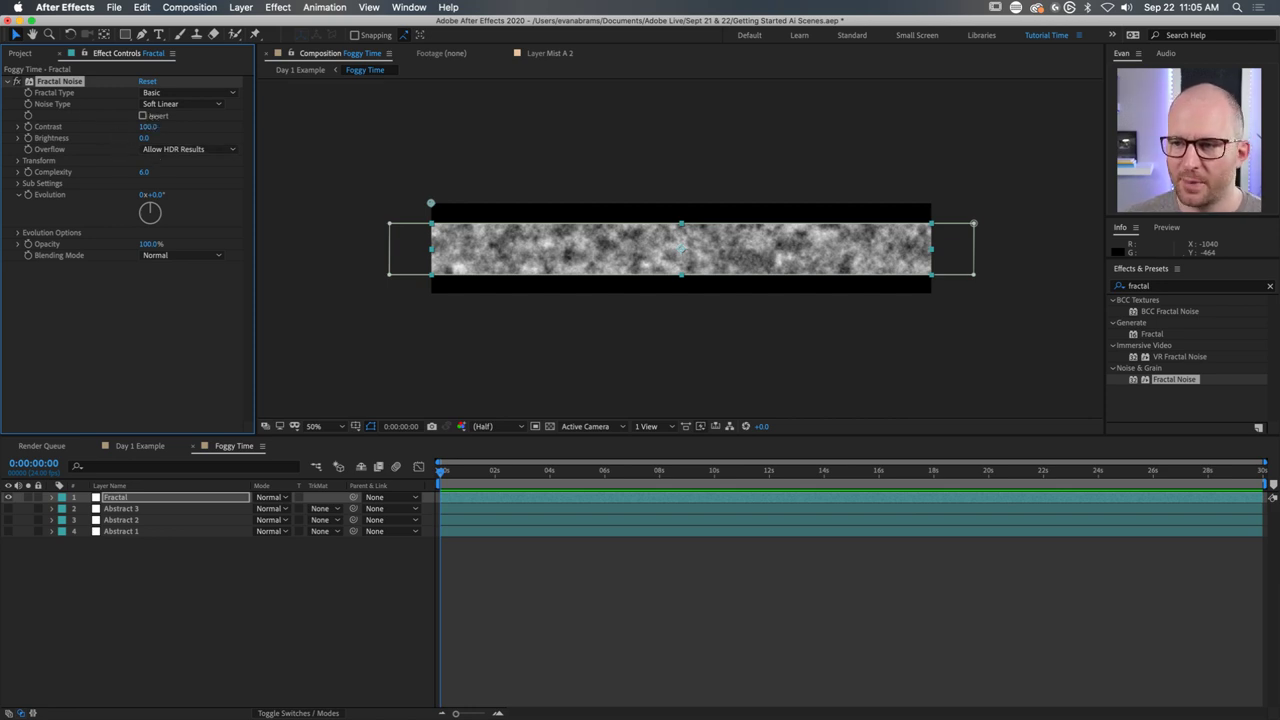
{"action": "left_click_drag", "start_coordinate": [146, 127], "coordinate": [184, 127]}
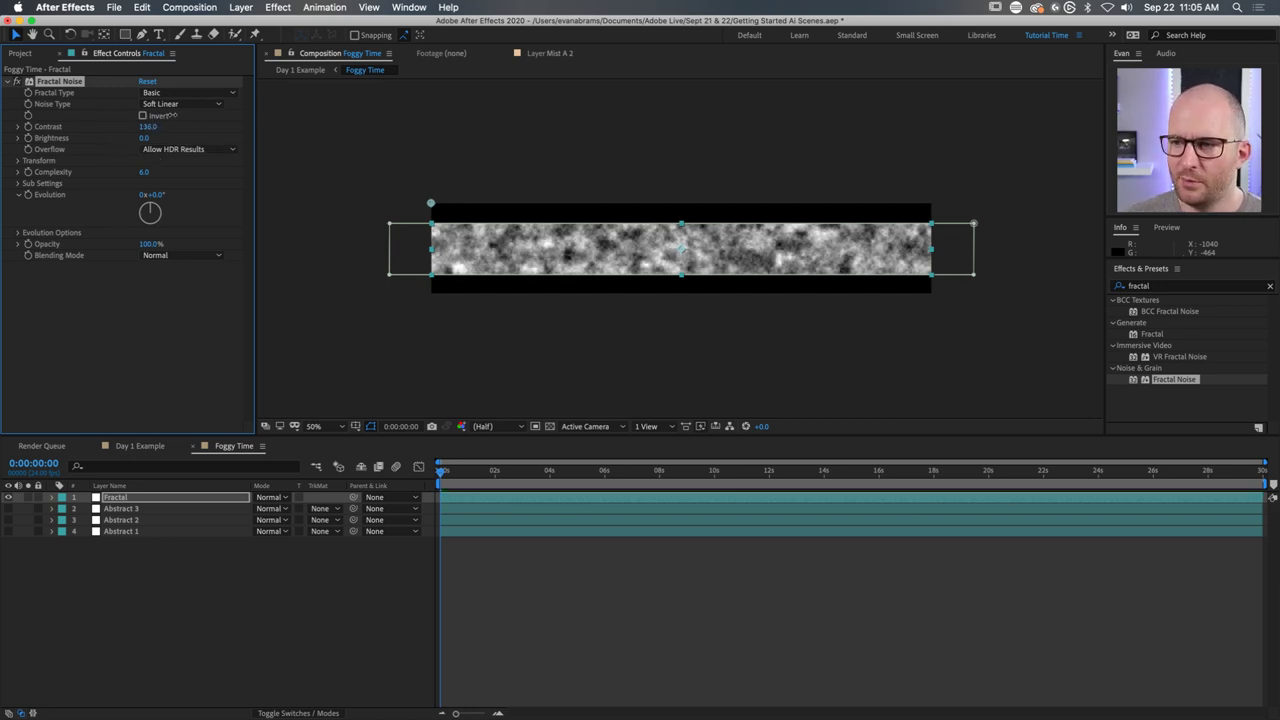
{"action": "left_click", "coordinate": [19, 161]}
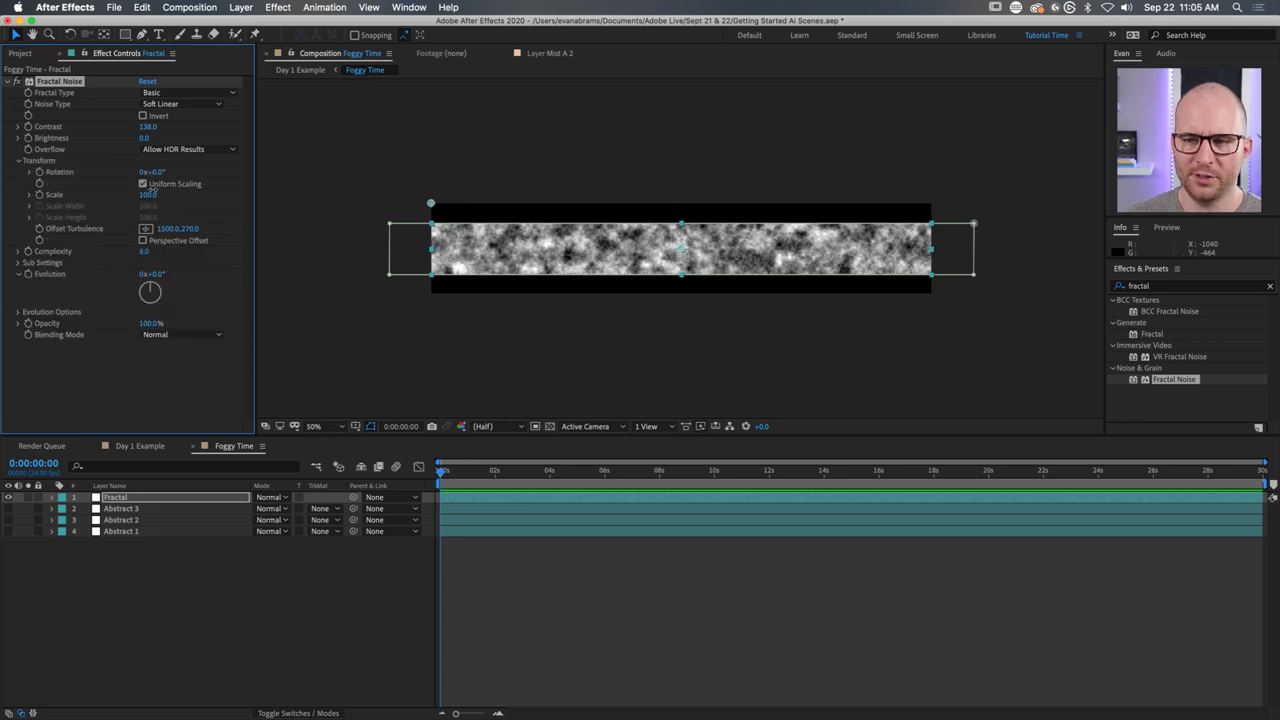
{"action": "left_click_drag", "start_coordinate": [148, 194], "coordinate": [221, 173]}
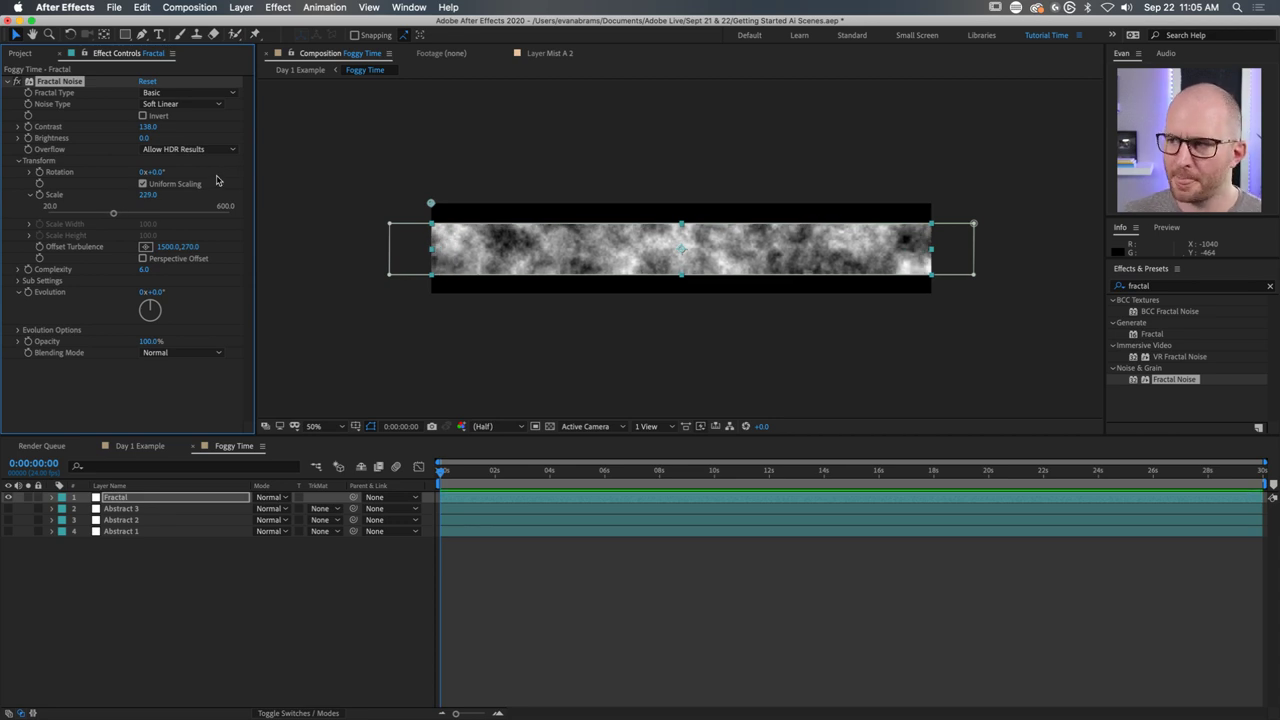
Drag the Offset Turbulence point across the viewer to shift the cloud pattern.
{"action": "scroll", "coordinate": [460, 196], "scroll_direction": "up", "scroll_amount": 2}
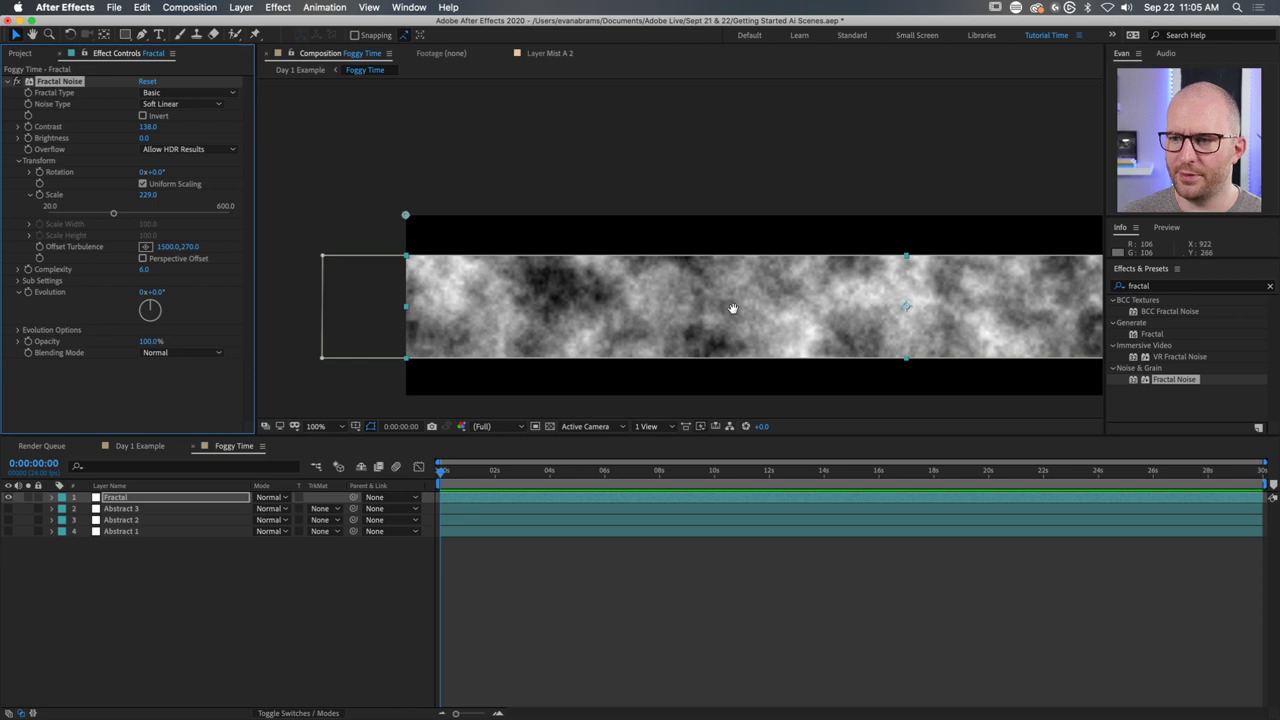
{"action": "scroll", "coordinate": [770, 283], "scroll_direction": "right", "scroll_amount": 5}
{"action": "scroll", "coordinate": [770, 283], "scroll_direction": "down", "scroll_amount": 2}
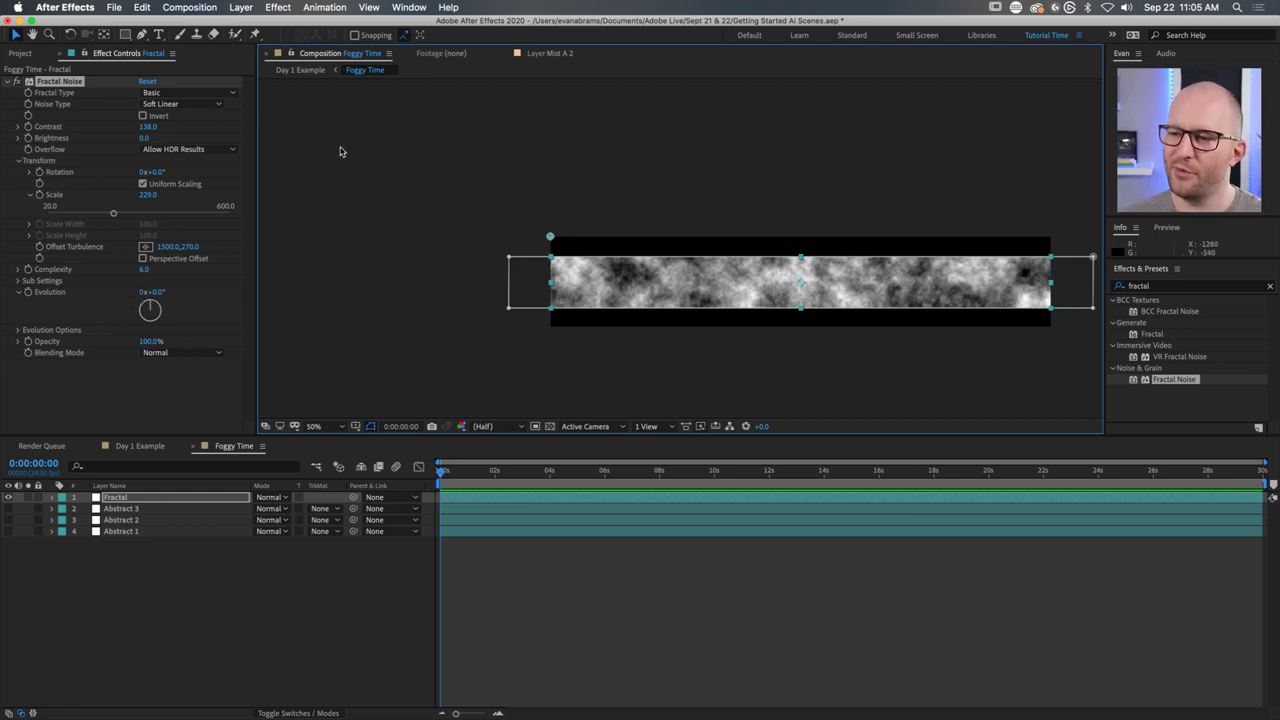
{"action": "left_click_drag", "start_coordinate": [551, 237], "coordinate": [1051, 250]}
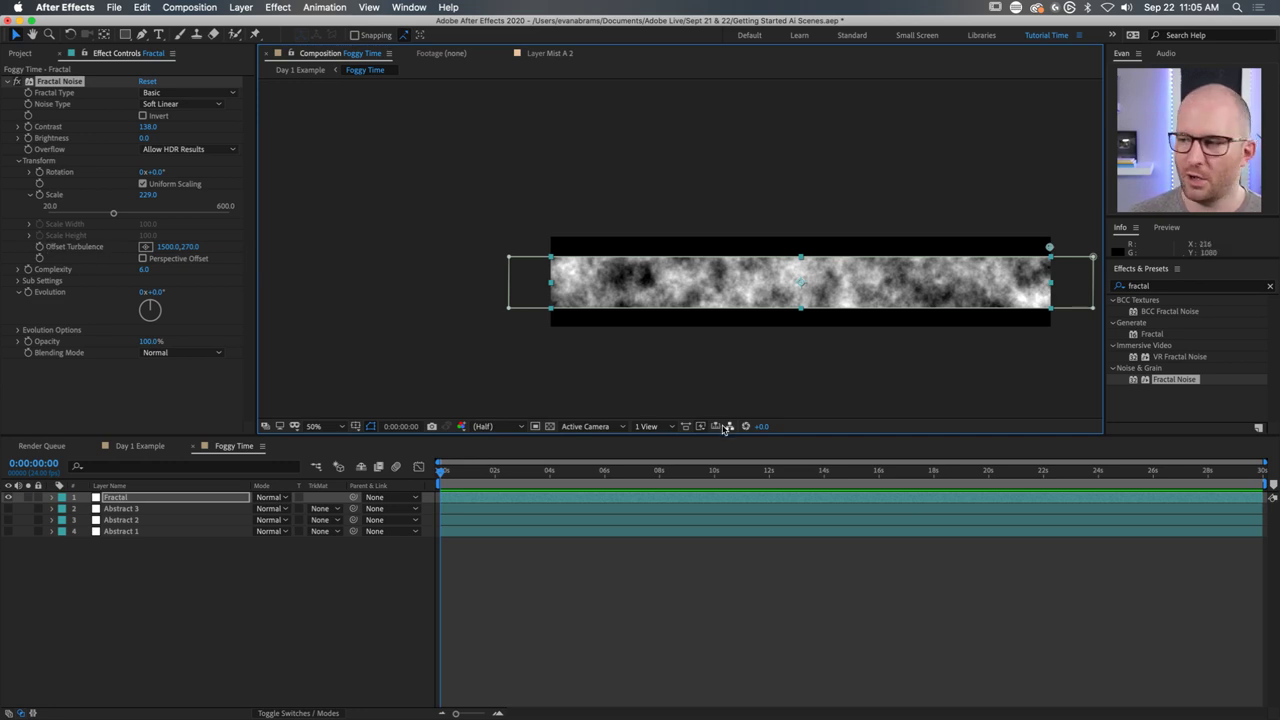
Keyframe Offset Turbulence and Evolution, ending with Evolution at 3x+0.0° on the last frame.
{"action": "left_click", "coordinate": [38, 248]}
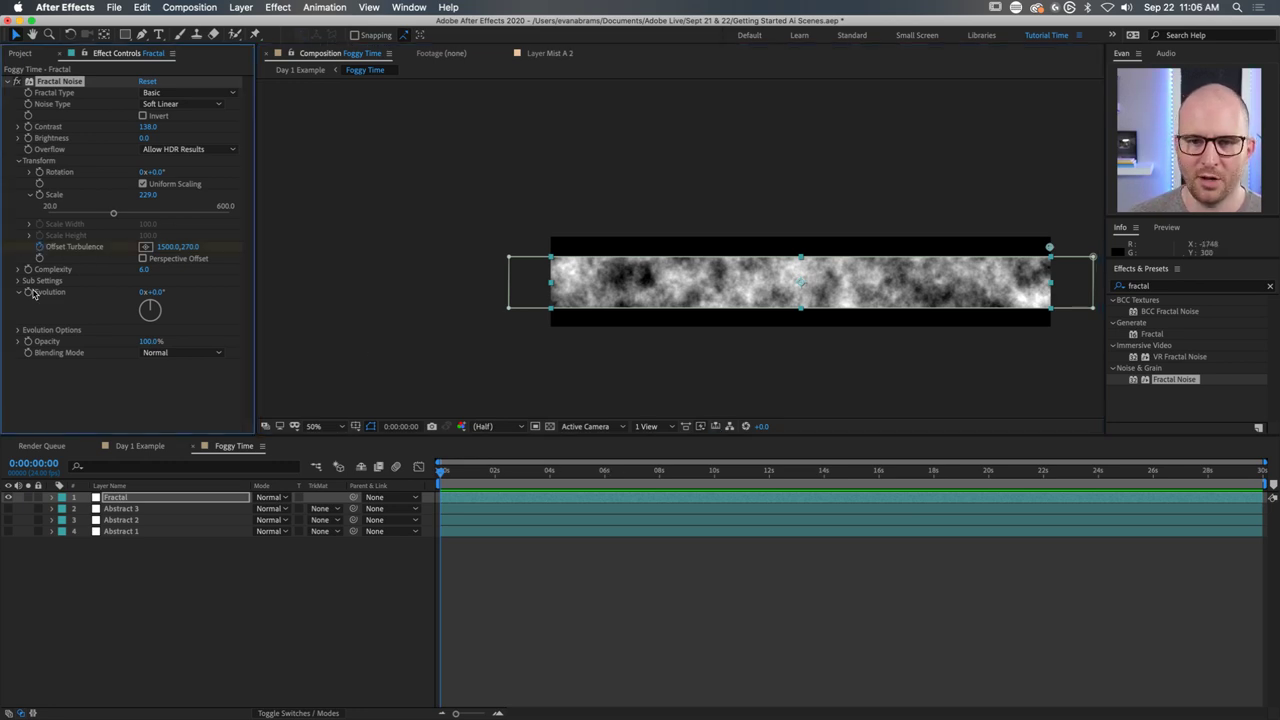
{"action": "left_click", "coordinate": [29, 291]}
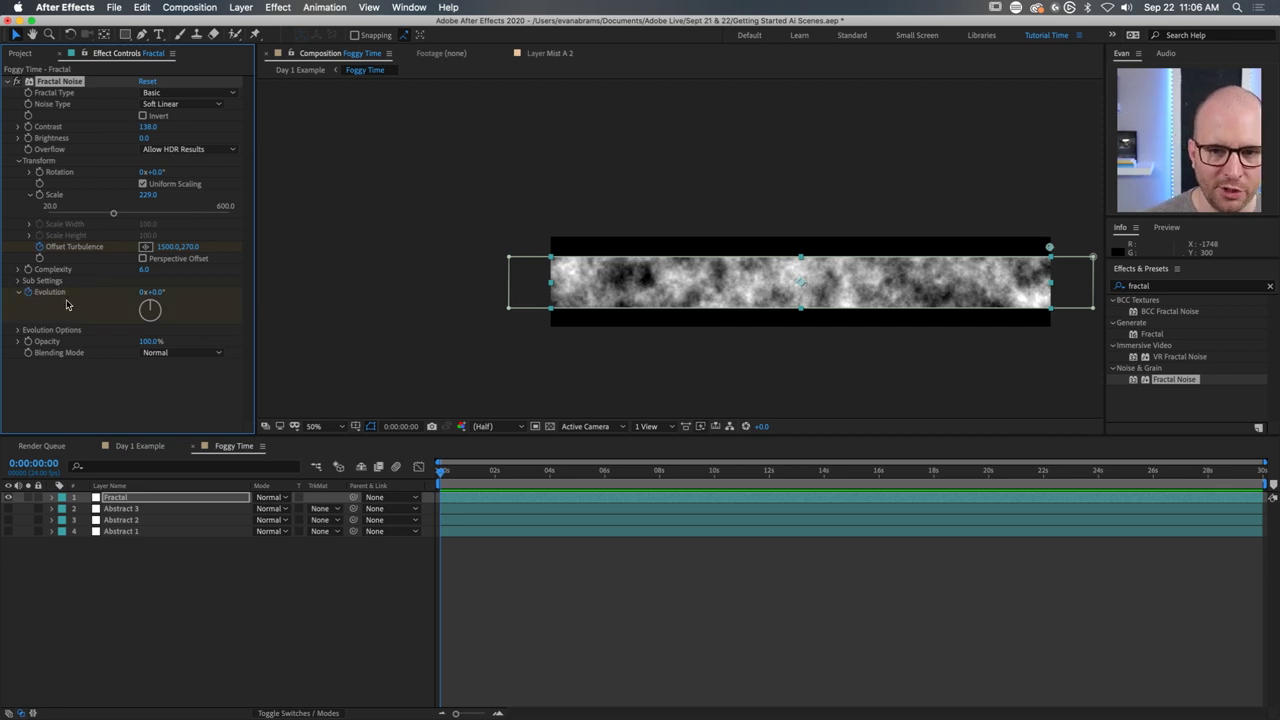
{"action": "key", "text": "u"}
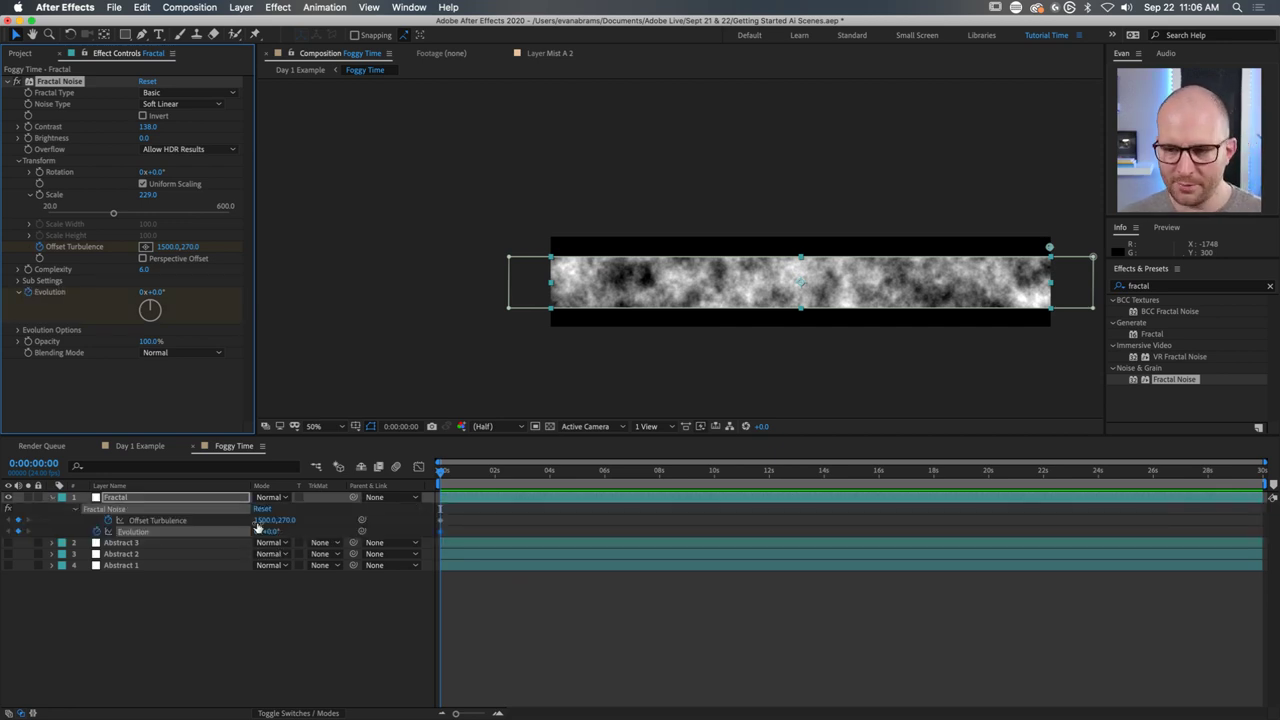
{"action": "left_click", "coordinate": [140, 533]}
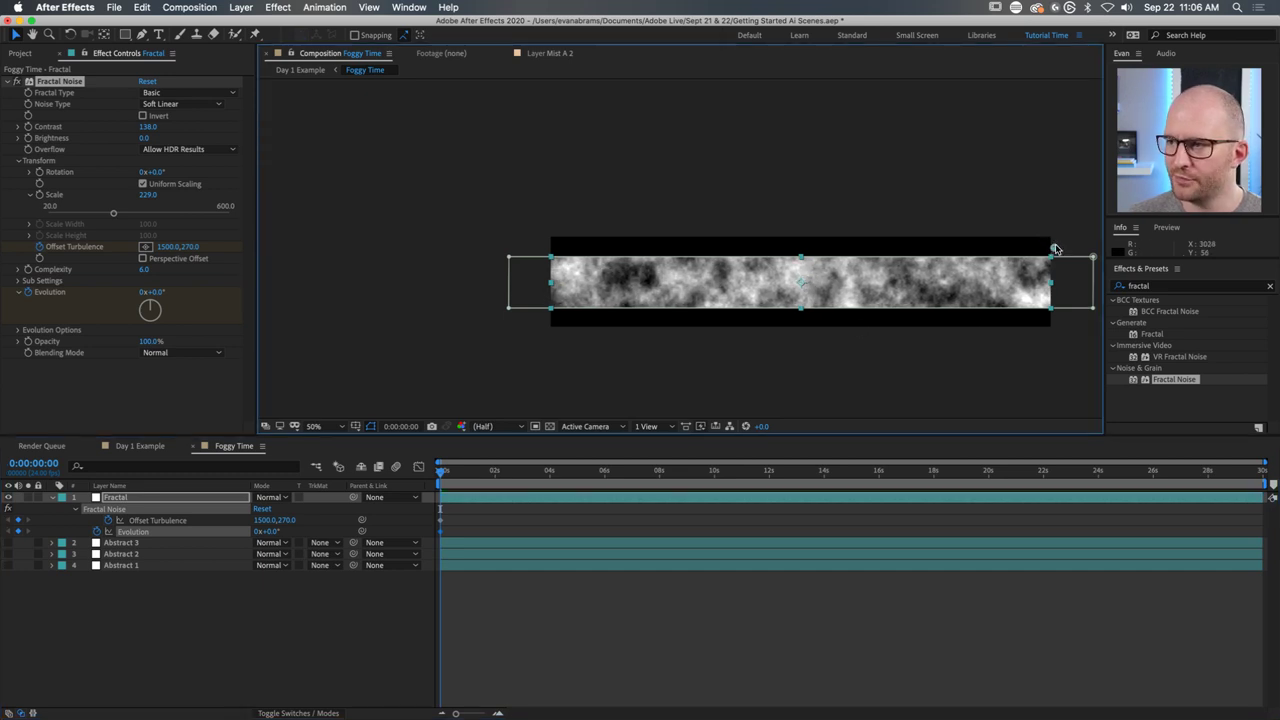
{"action": "left_click", "coordinate": [638, 471]}
{"action": "left_click_drag", "start_coordinate": [780, 482], "coordinate": [1262, 482]}
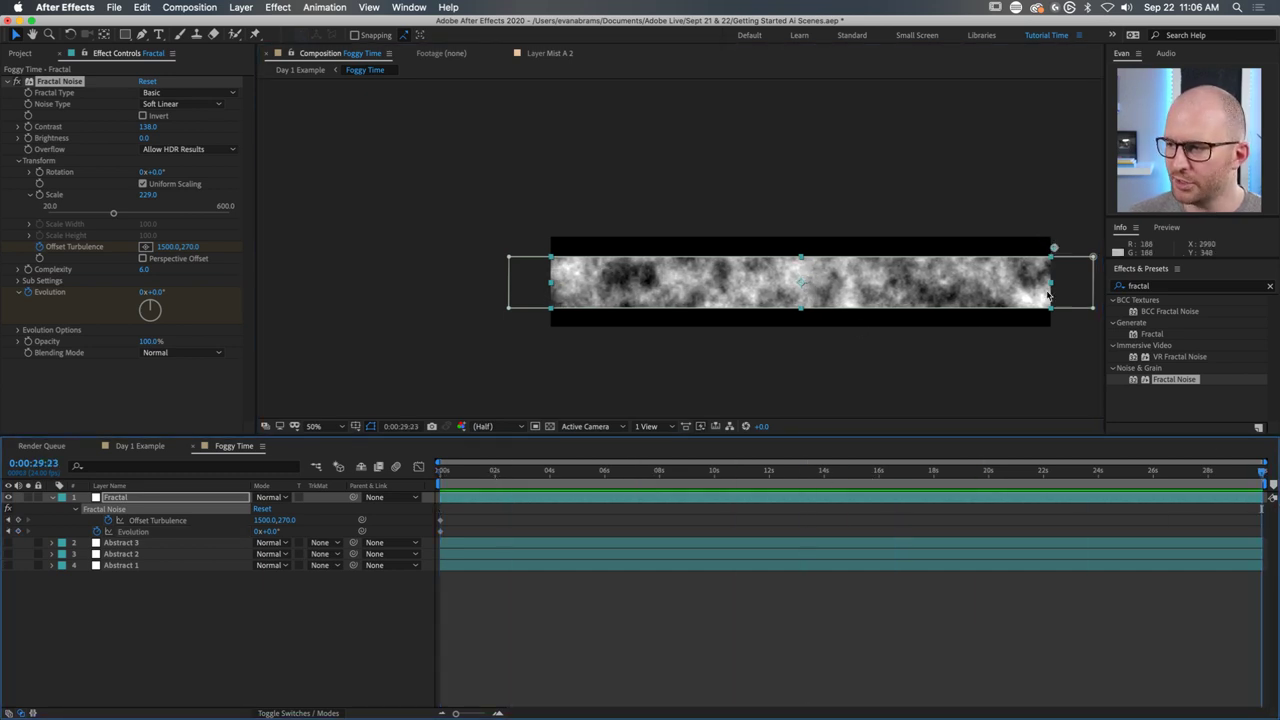
{"action": "left_click_drag", "start_coordinate": [1032, 249], "coordinate": [537, 247]}
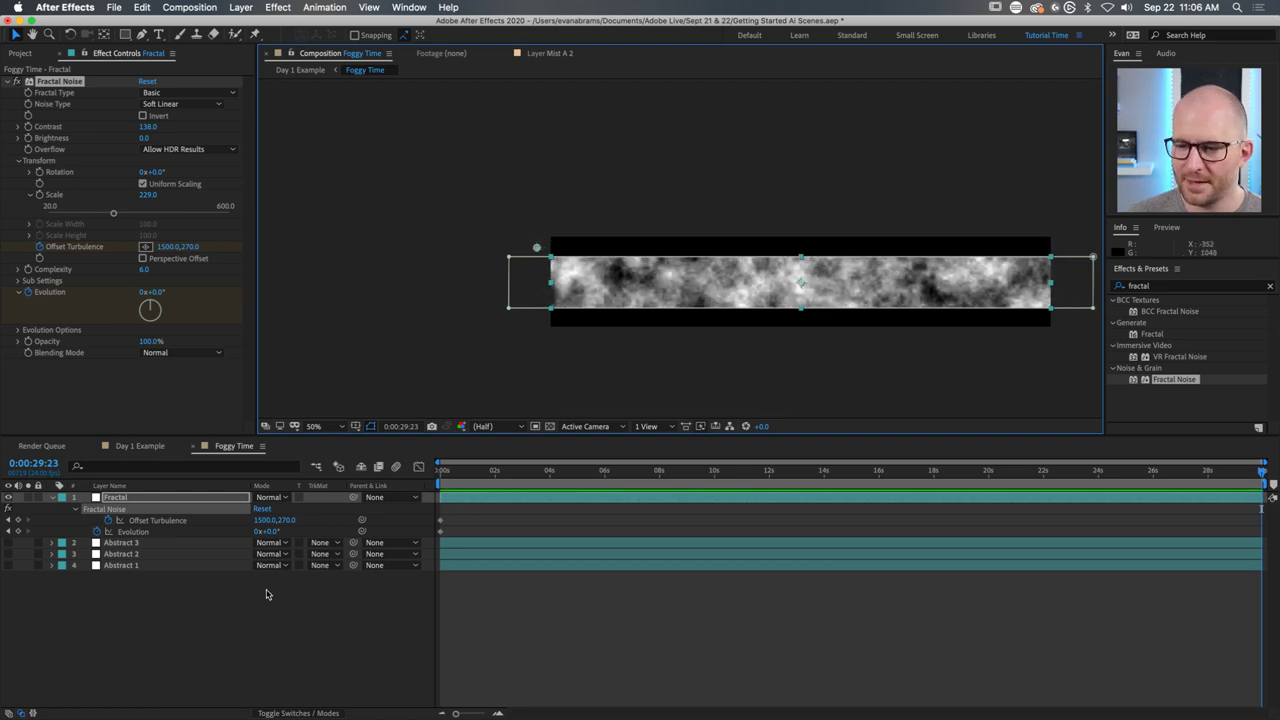
{"action": "left_click", "coordinate": [262, 531]}
{"action": "type", "text": "3x"}
{"action": "key", "text": "Return"}
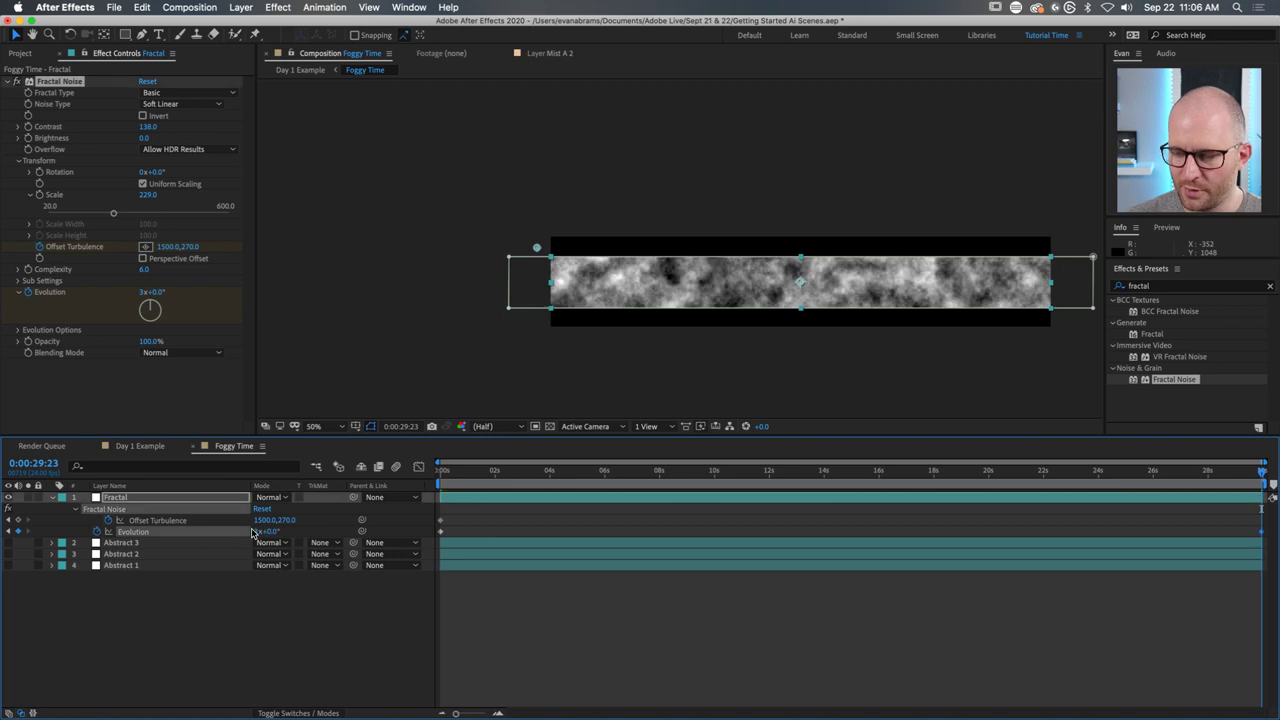
Preview the churning noise animation from the first frame and from 4 seconds.
{"action": "left_click_drag", "start_coordinate": [486, 478], "coordinate": [300, 500]}
{"action": "left_click", "coordinate": [317, 514]}
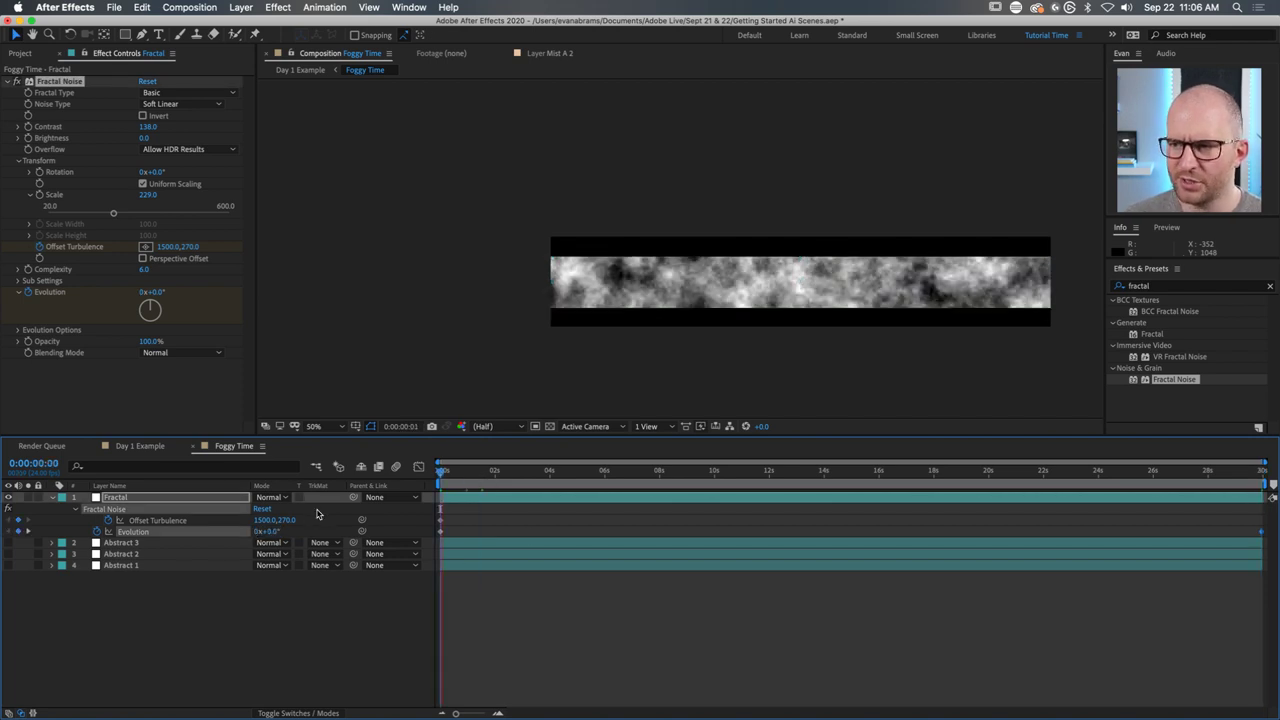
{"action": "key", "text": "space"}
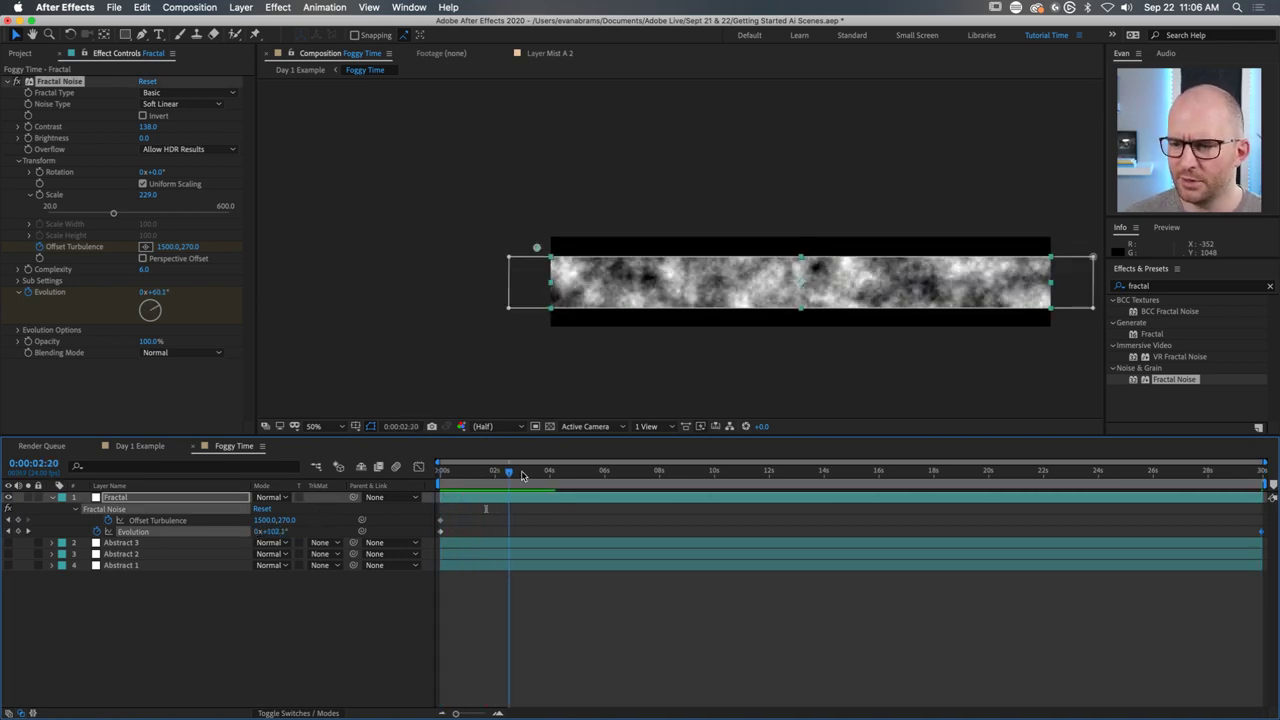
{"action": "left_click_drag", "start_coordinate": [521, 474], "coordinate": [551, 485]}
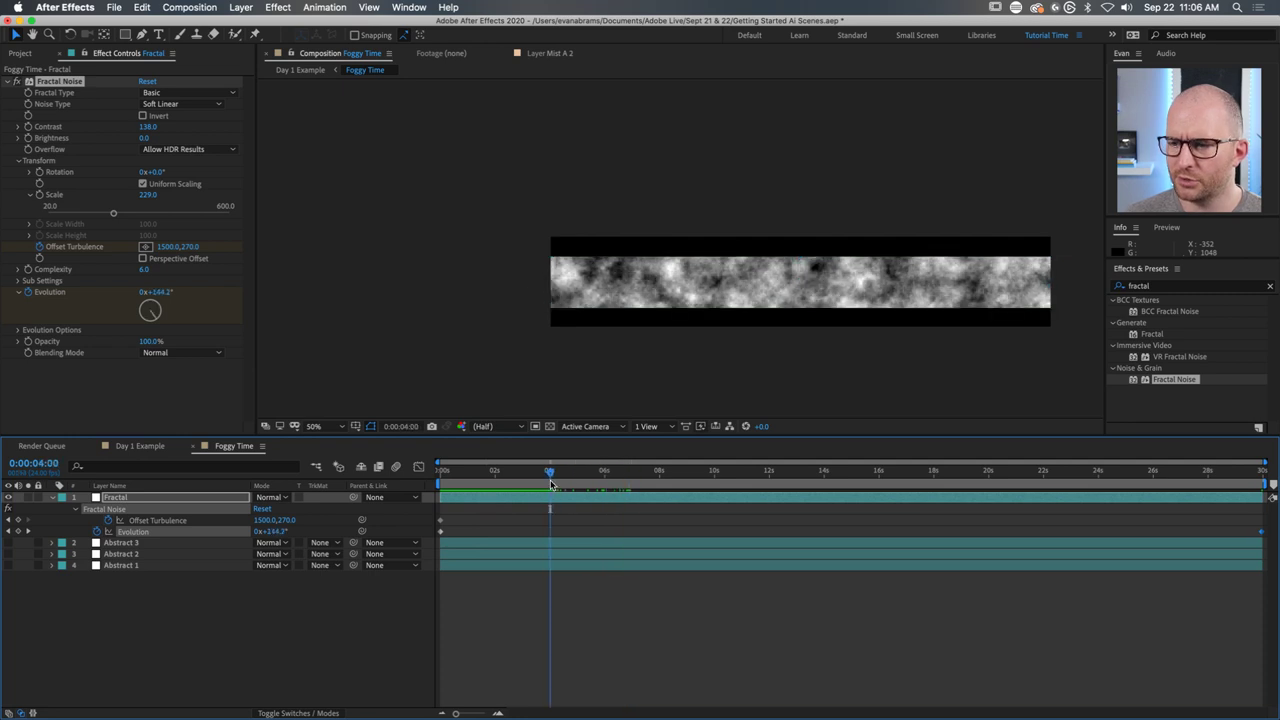
{"action": "key", "text": "space"}
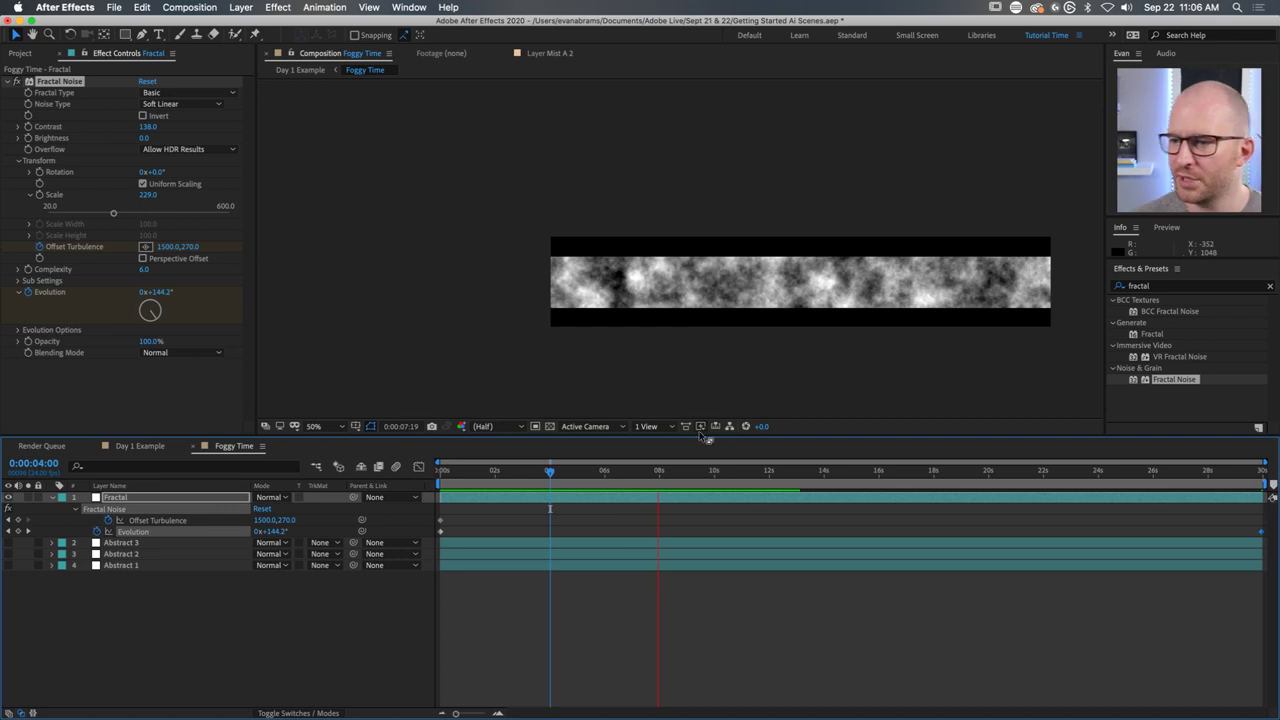
{"action": "key", "text": "space"}
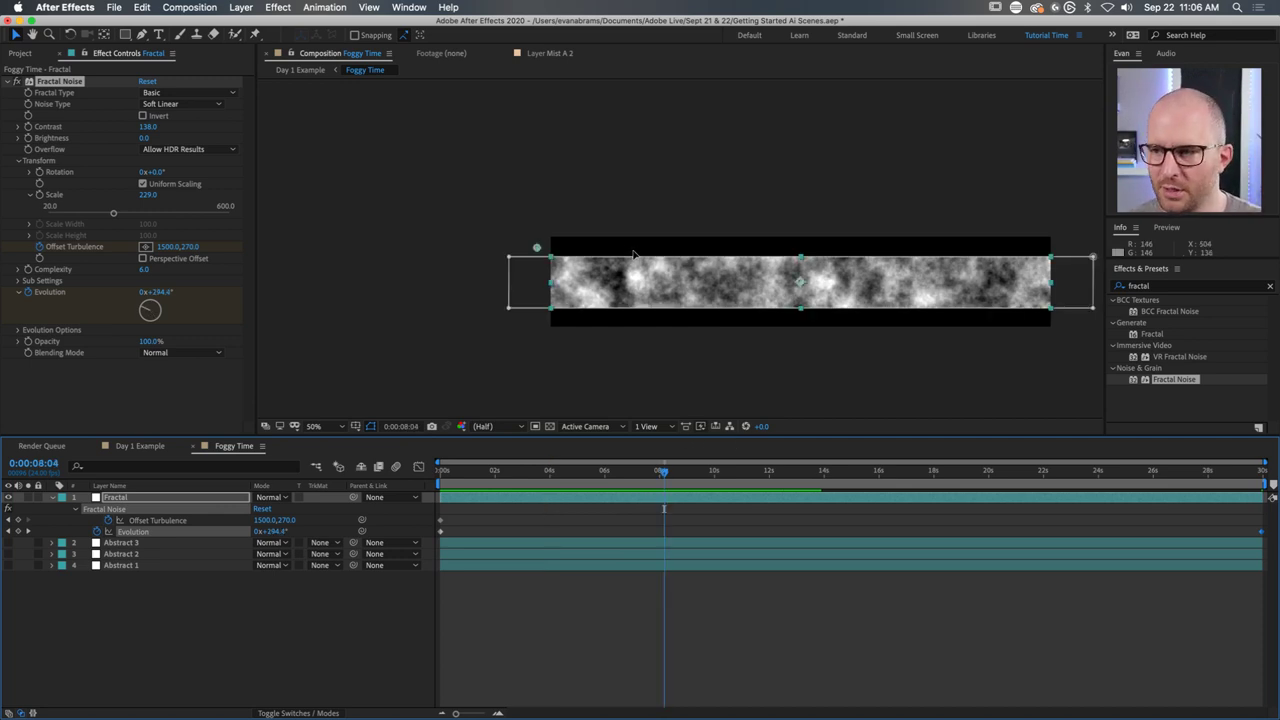
{"action": "mouse_move", "coordinate": [643, 472]}
{"action": "left_mouse_down"}
{"action": "mouse_move", "coordinate": [569, 472]}
{"action": "mouse_move", "coordinate": [628, 472]}
{"action": "left_mouse_up"}
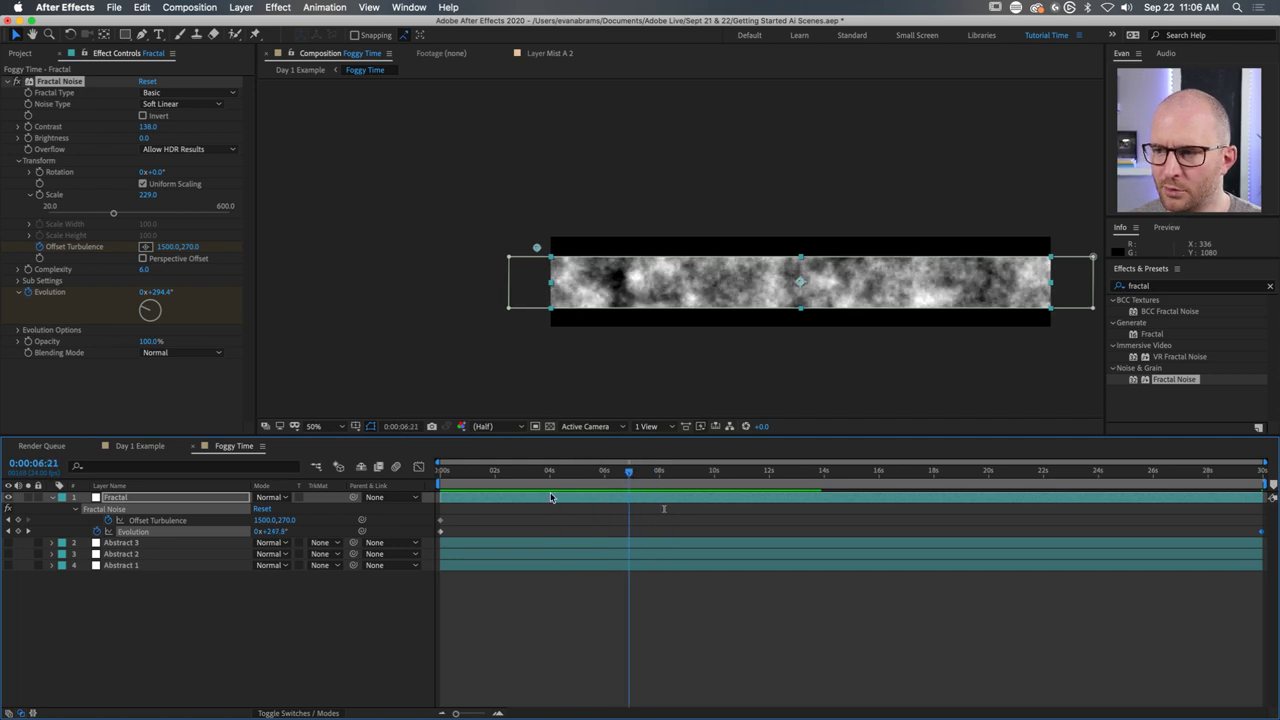
{"action": "left_click", "coordinate": [201, 500]}
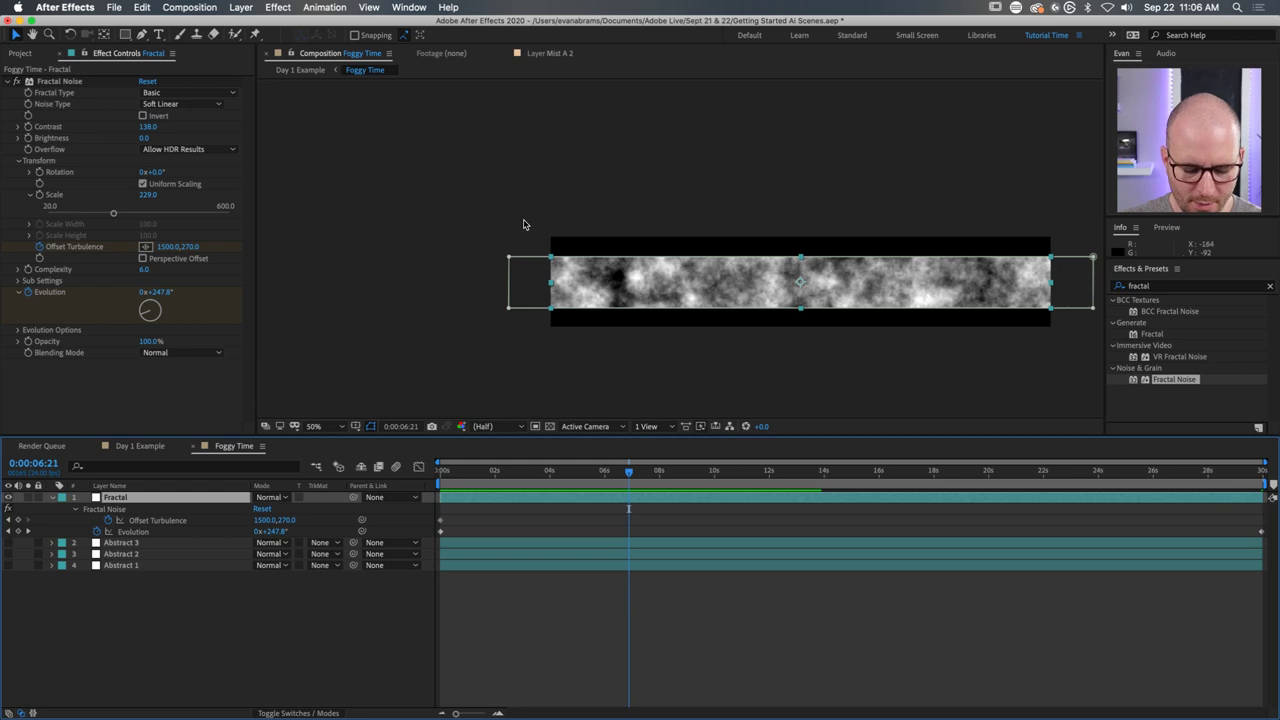
{"action": "key", "text": "f"}
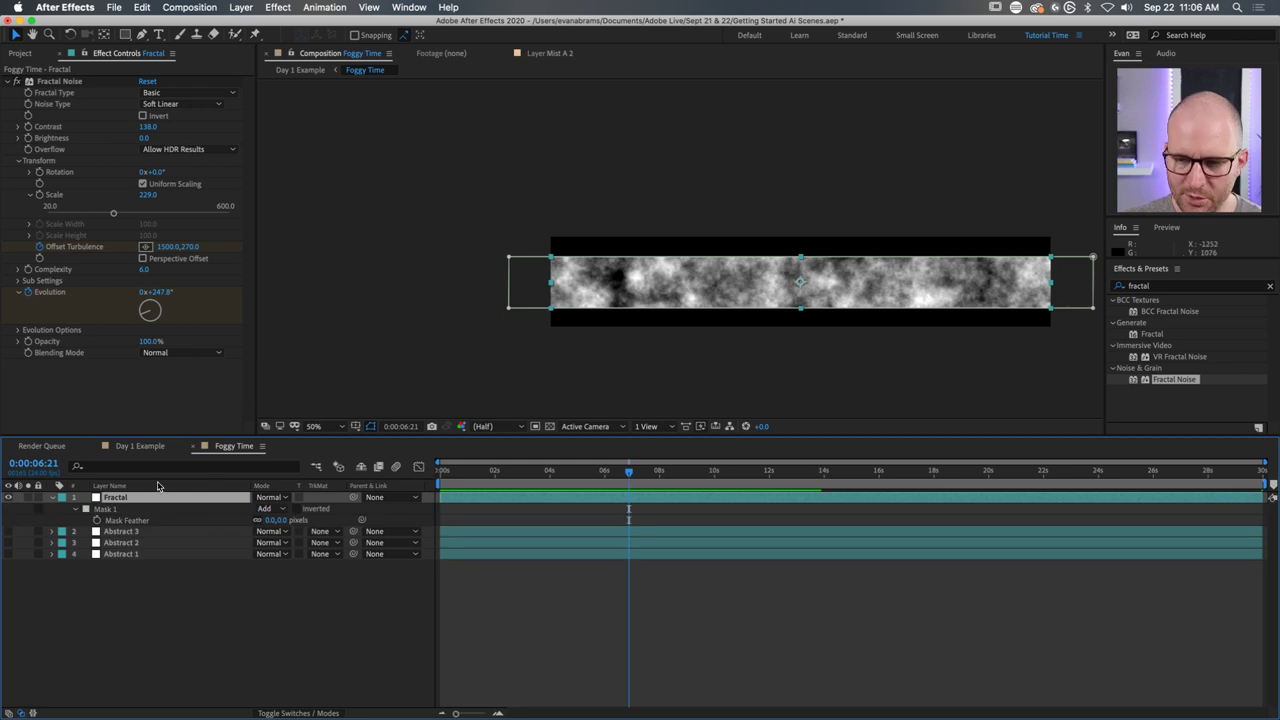
Feather Mask 1 to 69 pixels and preview the softened fog band.
{"action": "left_click", "coordinate": [75, 509]}
{"action": "left_click", "coordinate": [115, 531]}
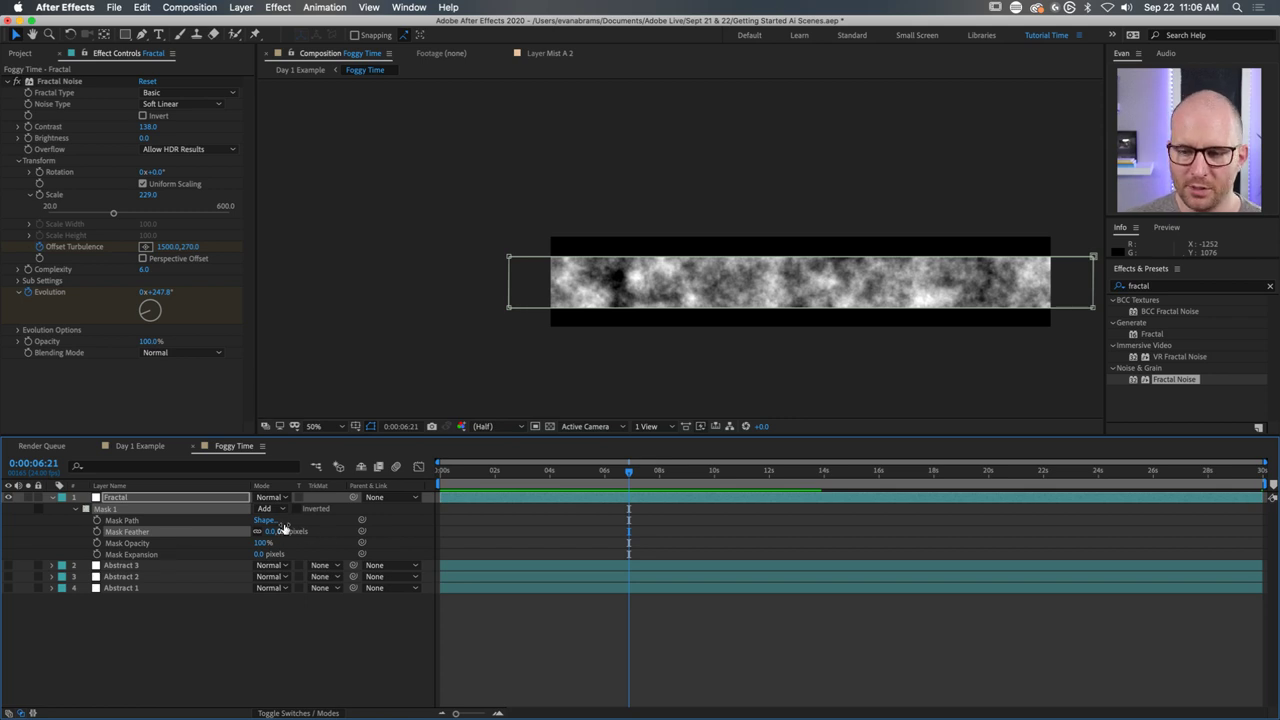
{"action": "left_click_drag", "start_coordinate": [283, 531], "coordinate": [353, 513]}
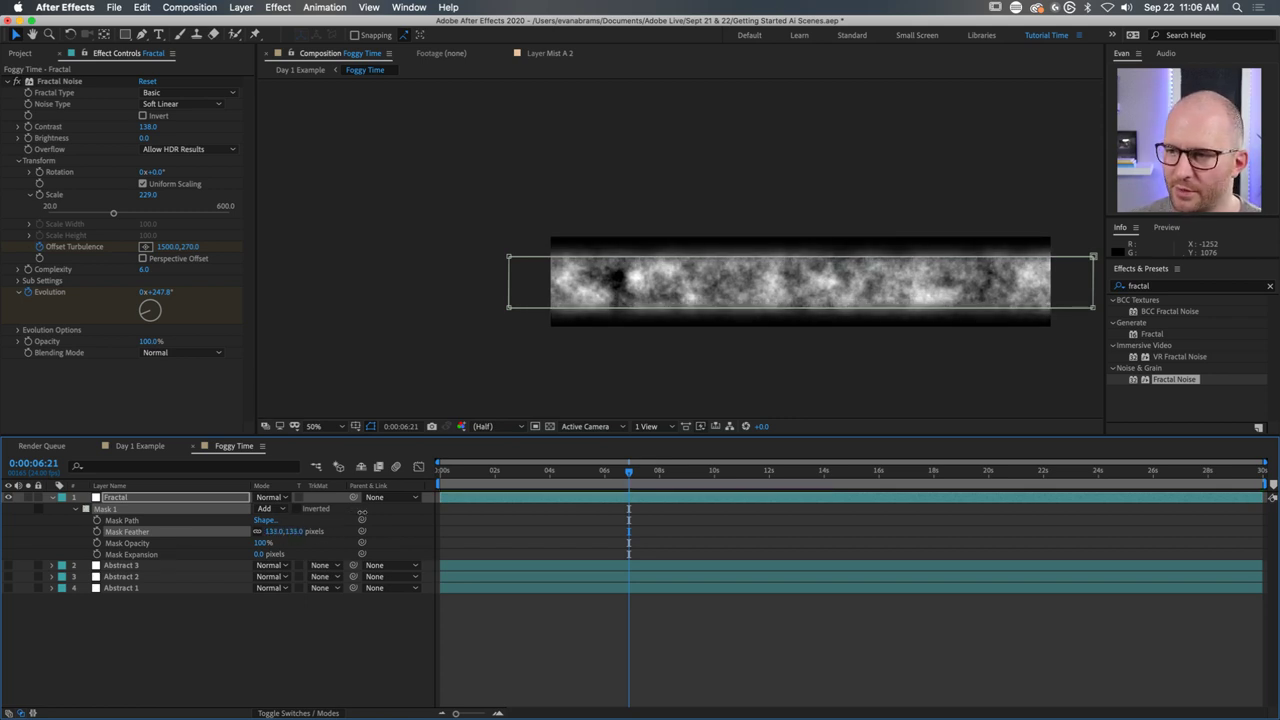
{"action": "left_click", "coordinate": [829, 662]}
{"action": "key", "text": "space"}
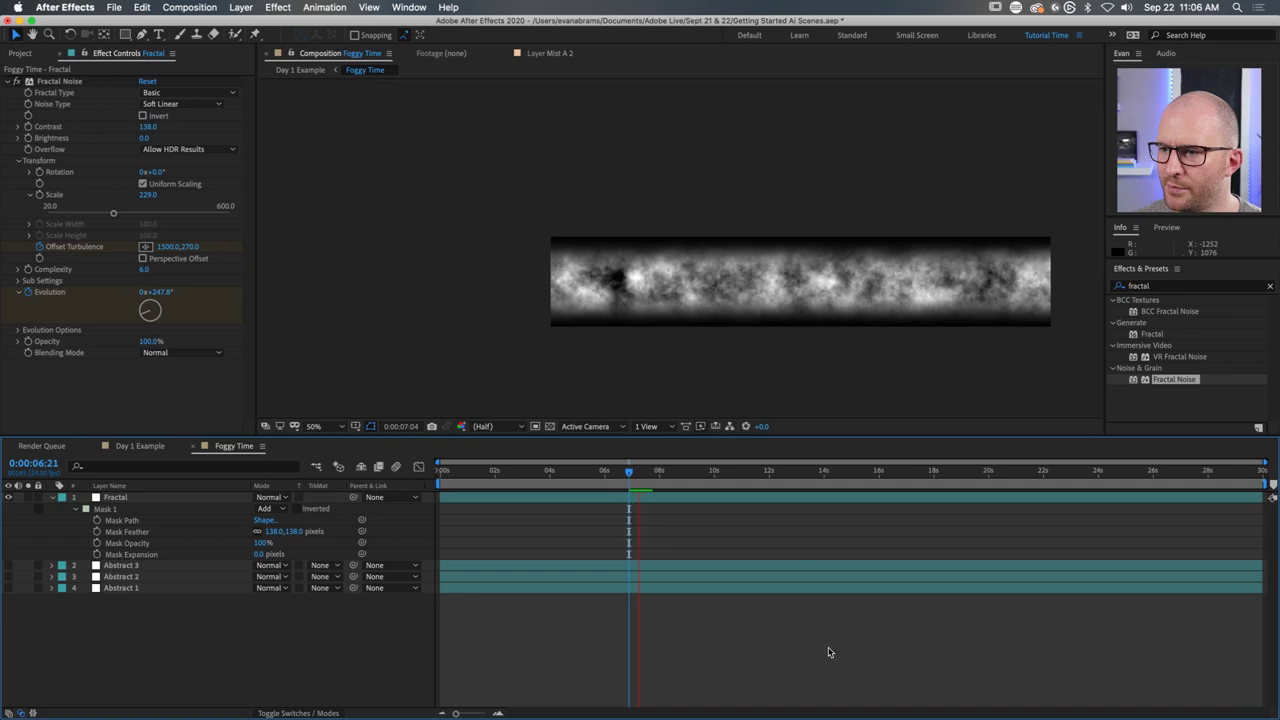
{"action": "left_click_drag", "start_coordinate": [674, 491], "coordinate": [763, 486]}
Raise the mask feather to 181 pixels, nudge the bottom edge up, and lower Complexity to 1.9.
{"action": "left_click_drag", "start_coordinate": [294, 531], "coordinate": [332, 522]}
{"action": "left_click_drag", "start_coordinate": [921, 256], "coordinate": [918, 258]}
{"action": "mouse_move", "coordinate": [918, 303]}
{"action": "left_mouse_down"}
{"action": "mouse_move", "coordinate": [918, 326]}
{"action": "mouse_move", "coordinate": [916, 297]}
{"action": "left_mouse_up"}
{"action": "left_click_drag", "start_coordinate": [743, 479], "coordinate": [654, 481]}
{"action": "left_click", "coordinate": [760, 472]}
{"action": "scroll", "coordinate": [785, 270], "scroll_direction": "up", "scroll_amount": 2}
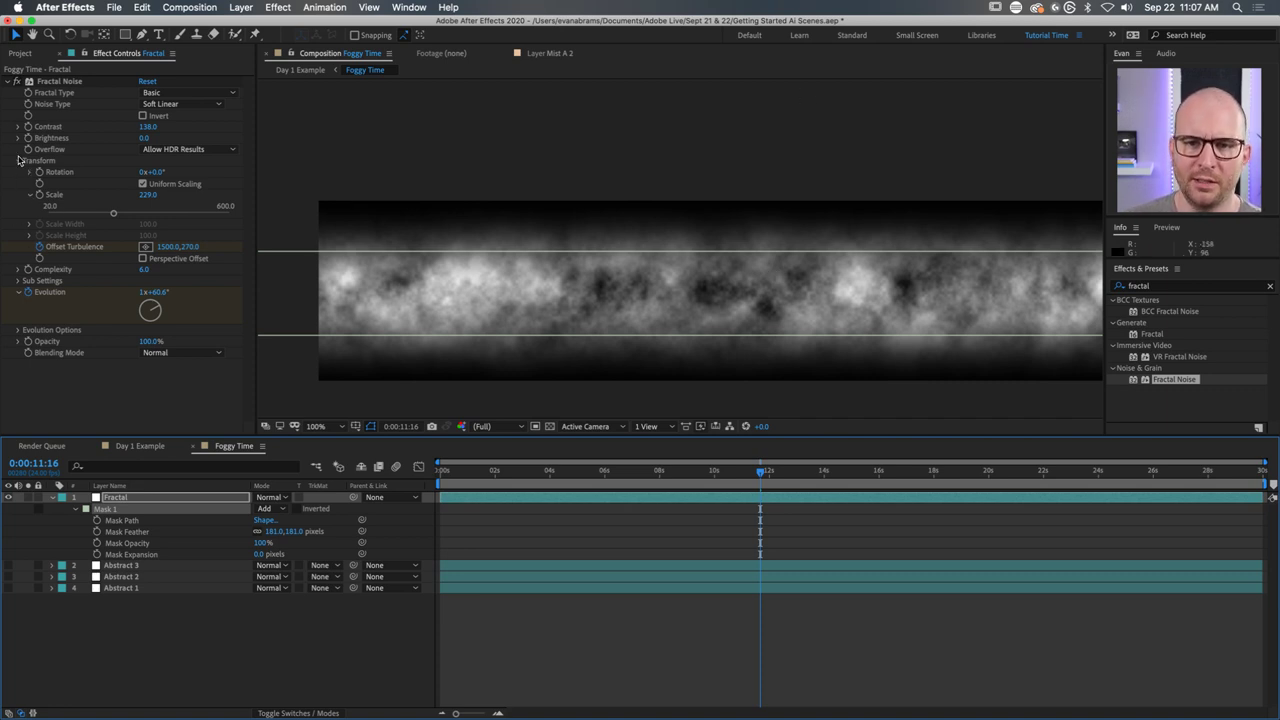
{"action": "left_click_drag", "start_coordinate": [144, 269], "coordinate": [87, 262]}
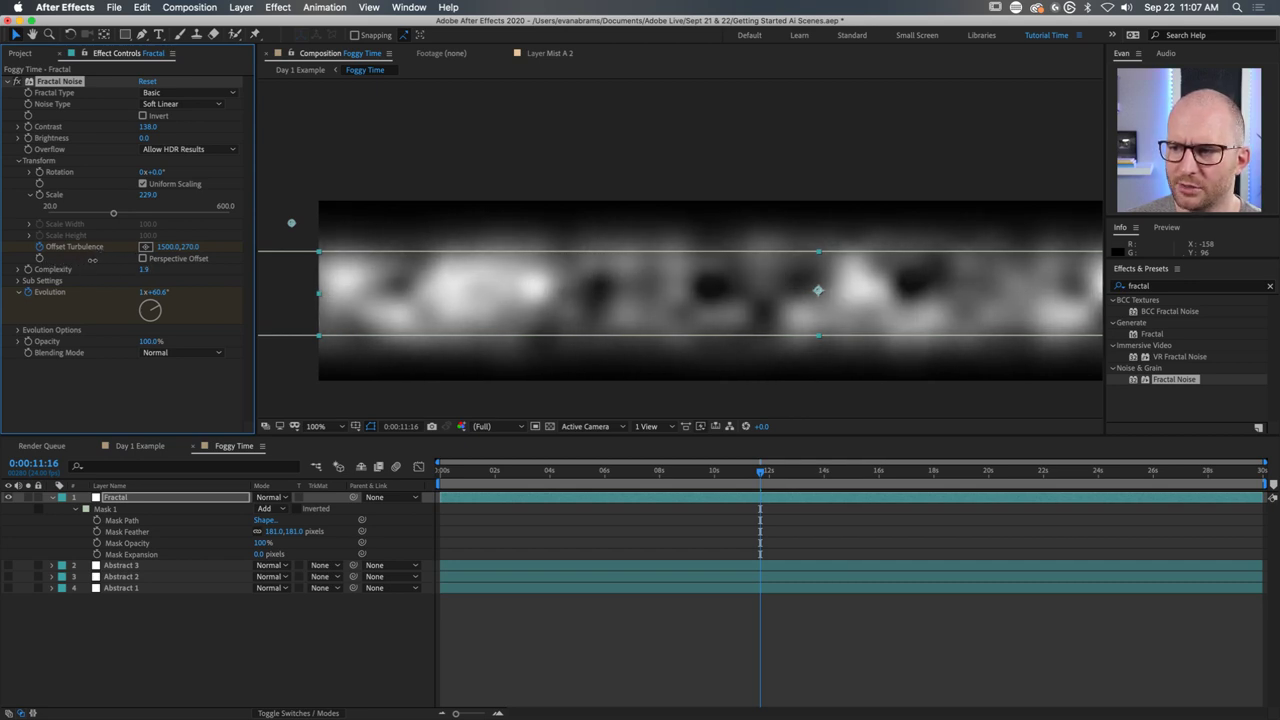
Set the Fractal Noise Complexity value to exactly 3.0.
{"action": "left_click", "coordinate": [144, 269]}
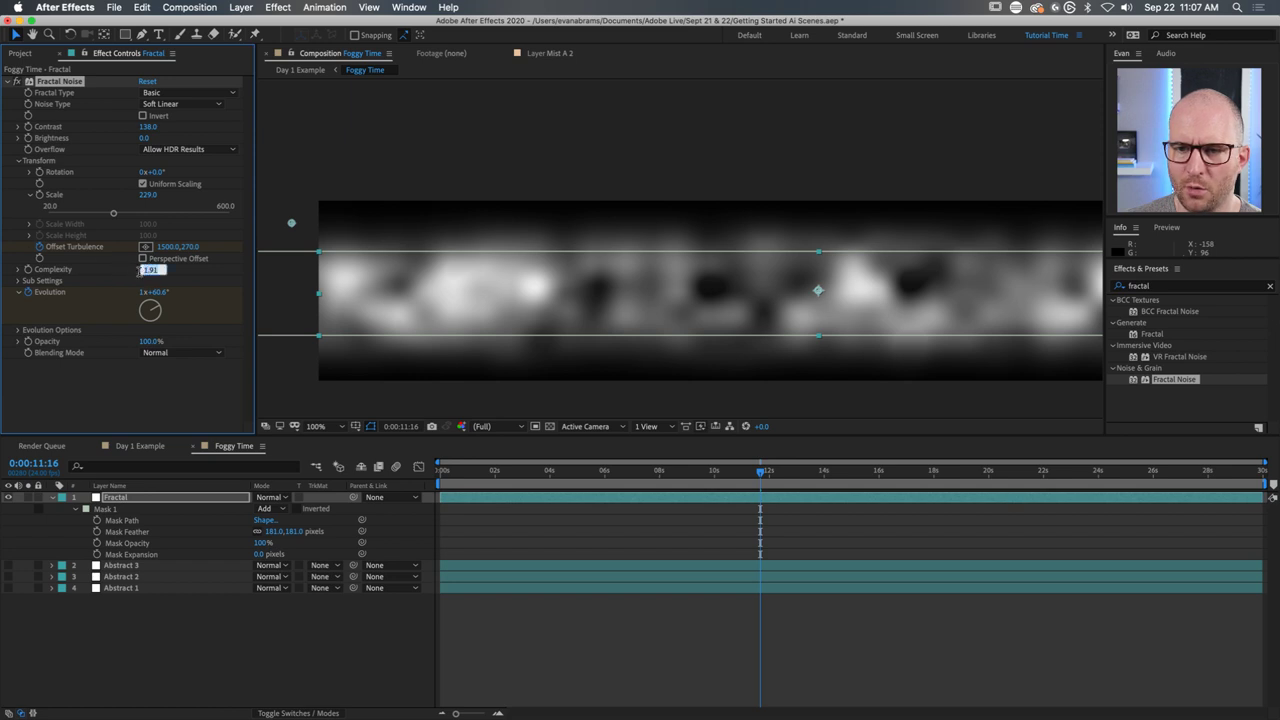
{"action": "type", "text": "3"}
{"action": "key", "text": "Return"}
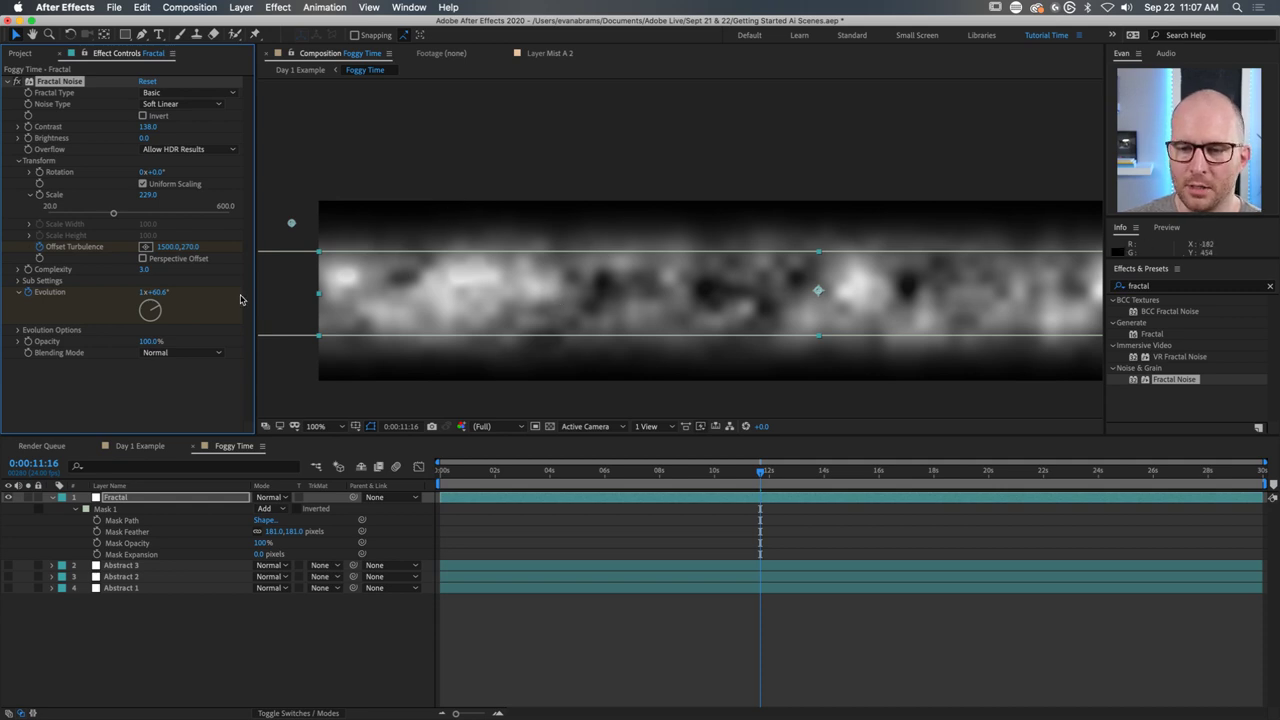
{"action": "left_click", "coordinate": [1173, 285]}
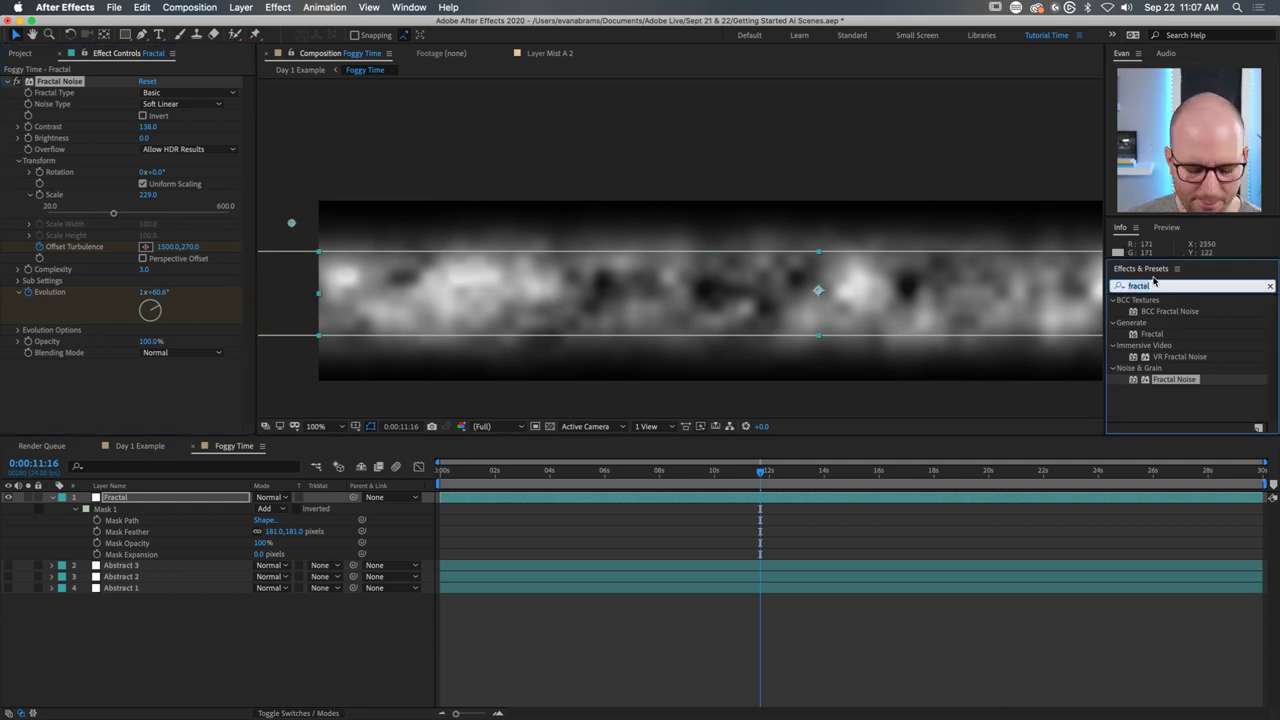
Apply Gaussian Blur to the Fractal layer via a 'gaus' effects search.
{"action": "type", "text": "blur"}
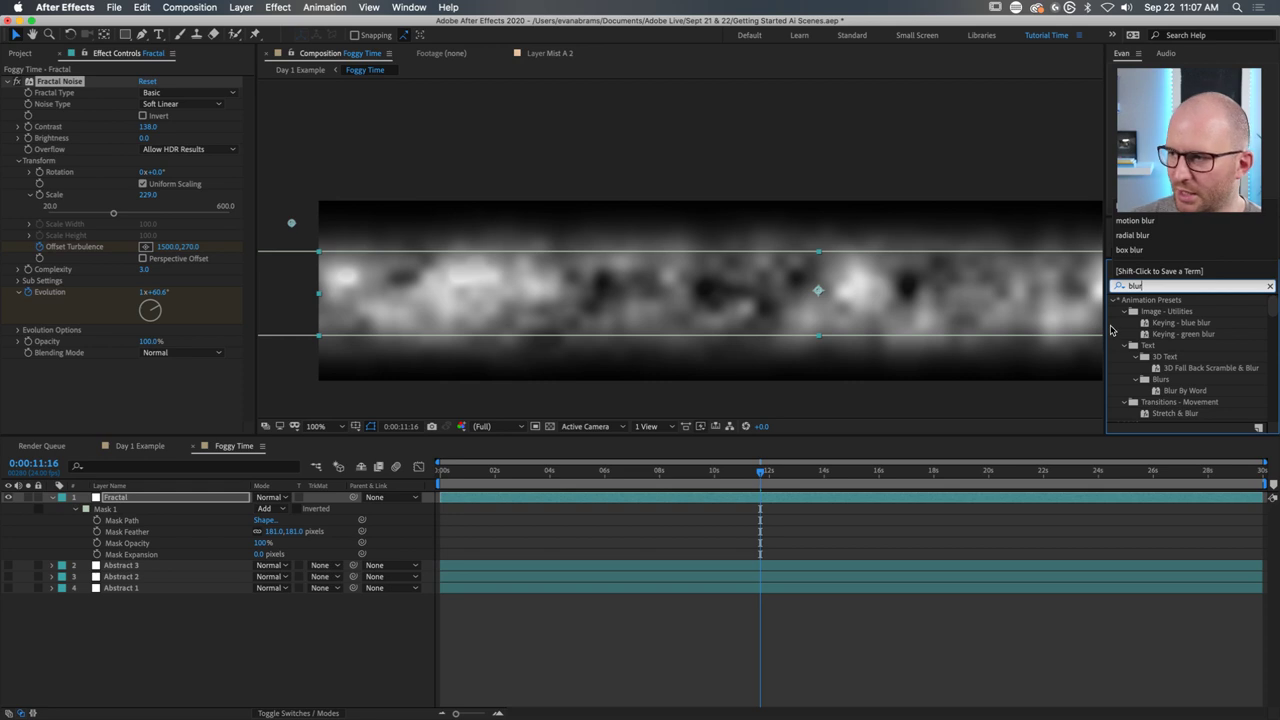
{"action": "left_click", "coordinate": [1114, 301]}
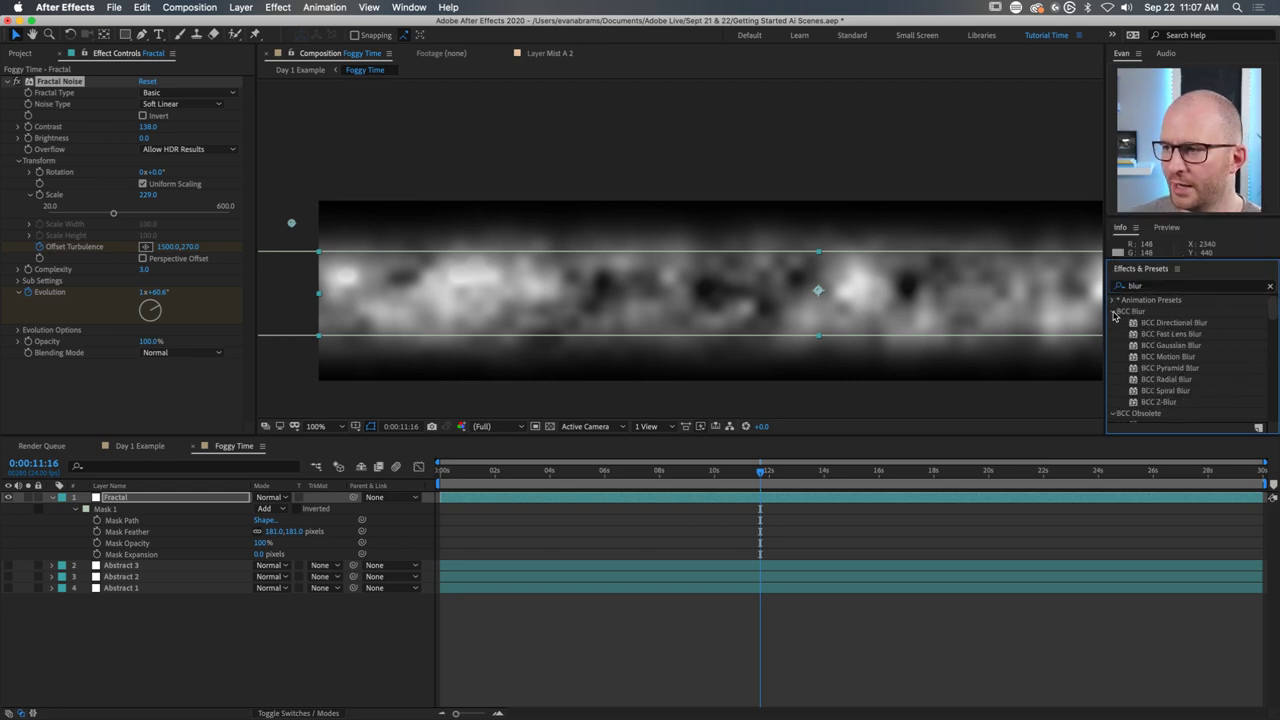
{"action": "left_click", "coordinate": [1113, 312]}
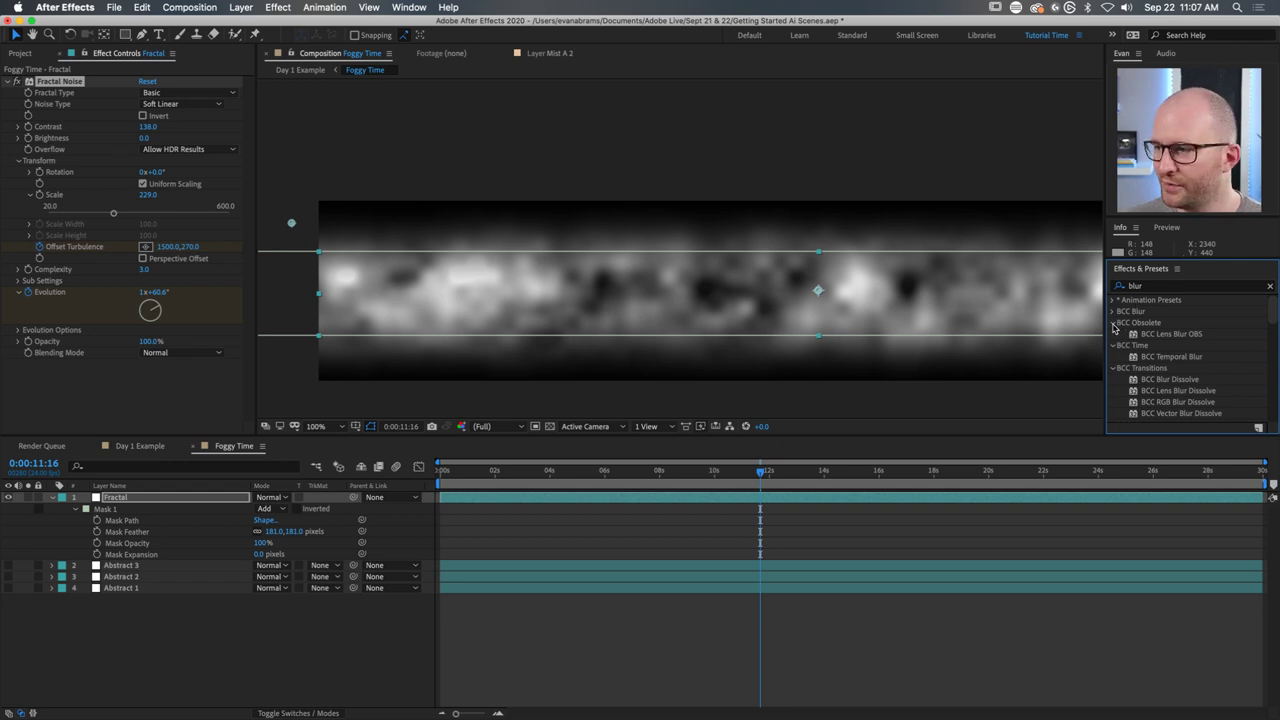
{"action": "left_click", "coordinate": [1113, 323]}
{"action": "left_click", "coordinate": [1113, 334]}
{"action": "left_click", "coordinate": [1144, 287]}
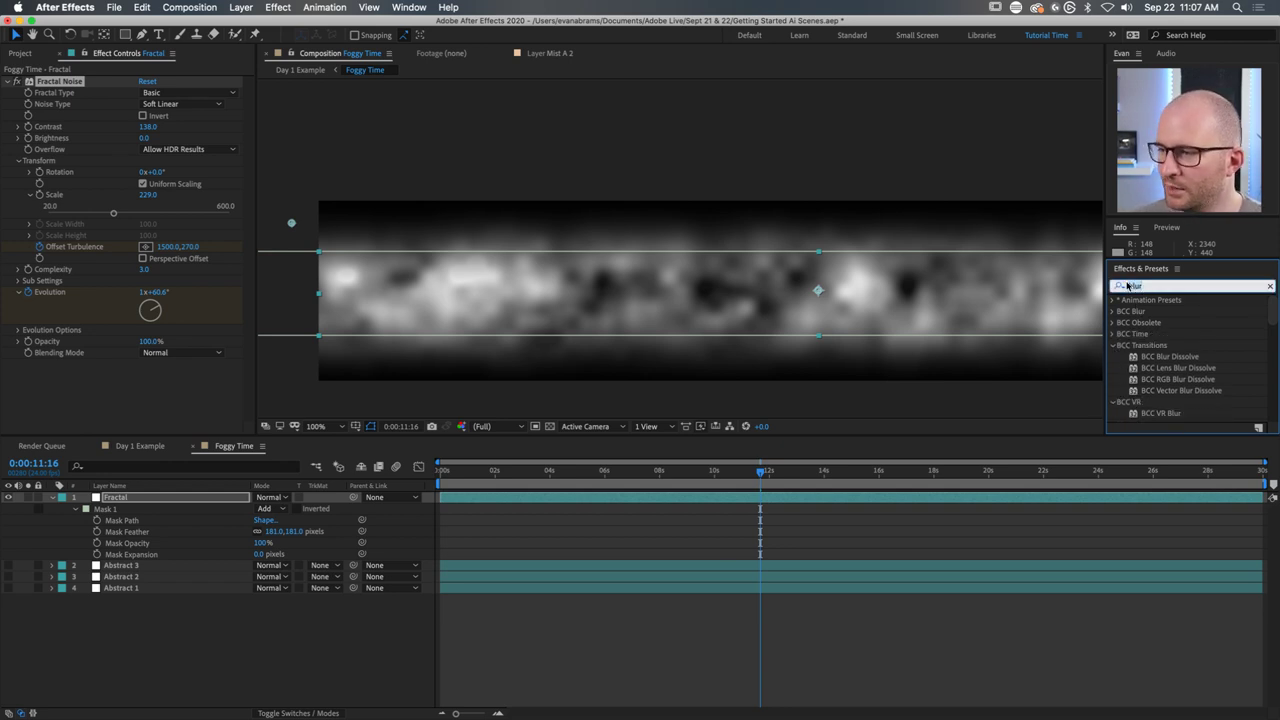
{"action": "type", "text": "gaus"}
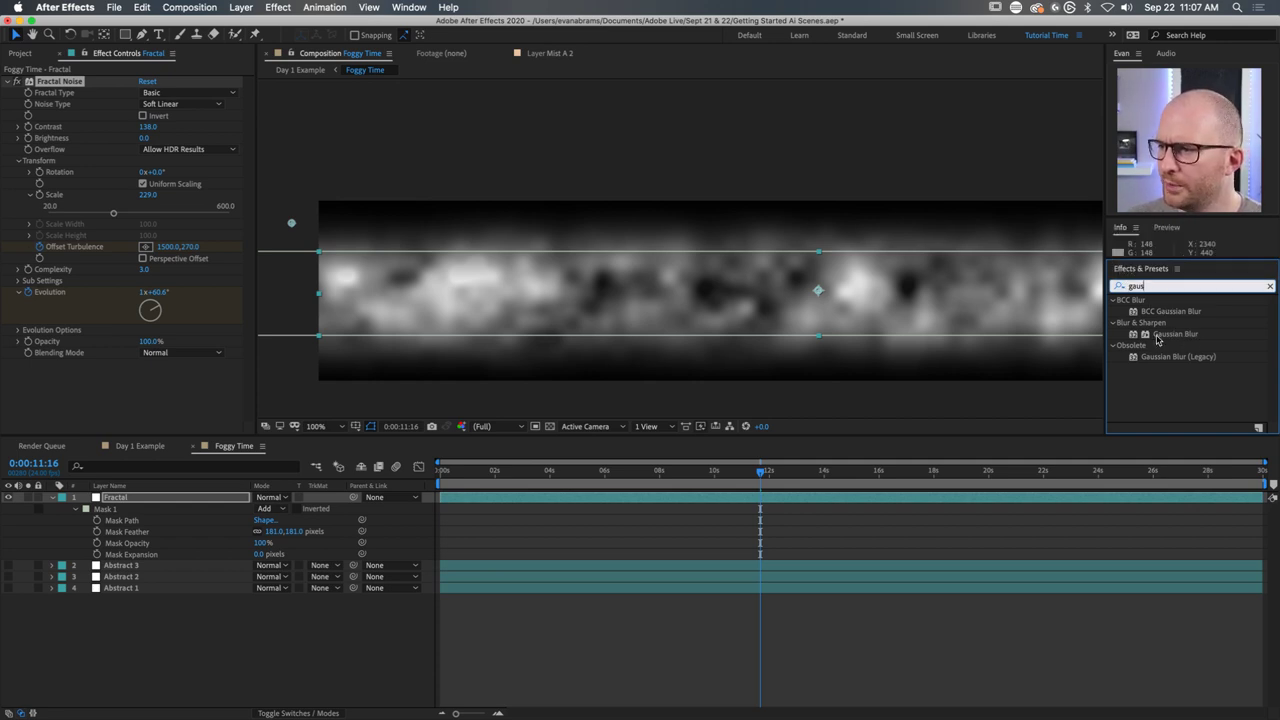
{"action": "left_click_drag", "start_coordinate": [1158, 336], "coordinate": [1027, 310]}
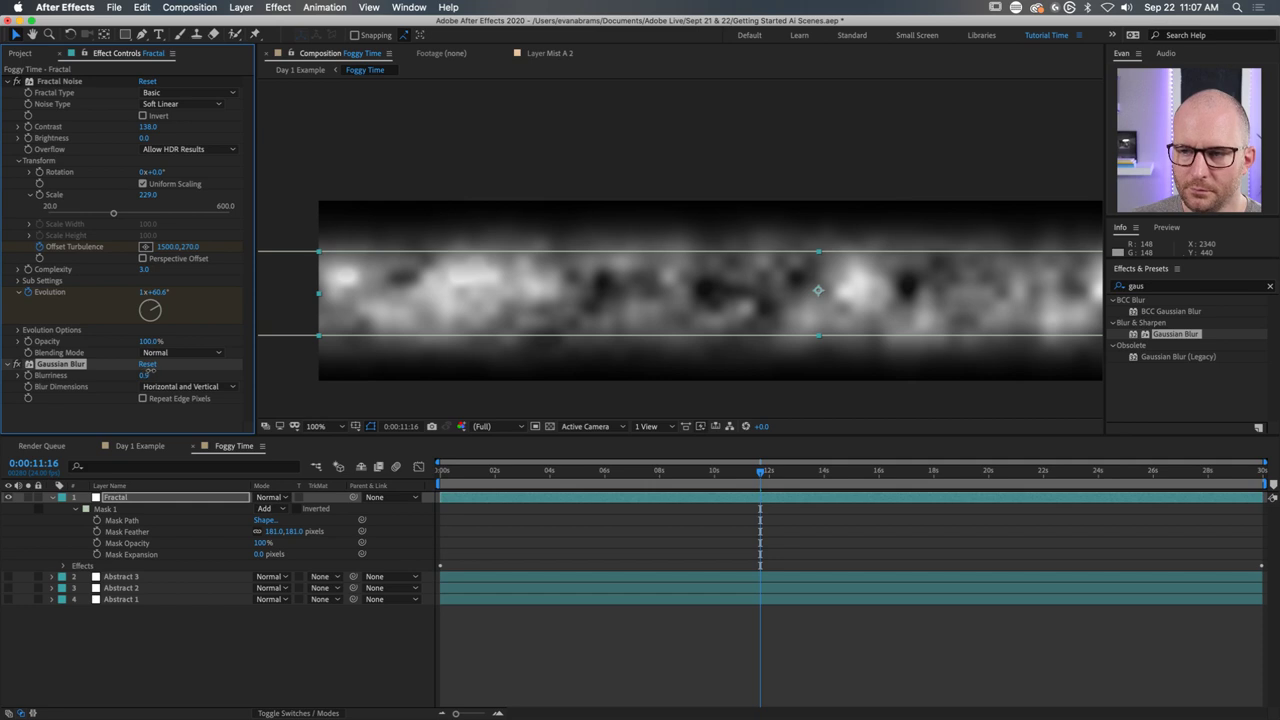
Set Gaussian Blur Blurriness to about 63.8 with Repeat Edge Pixels enabled.
{"action": "left_click_drag", "start_coordinate": [200, 363], "coordinate": [250, 350]}
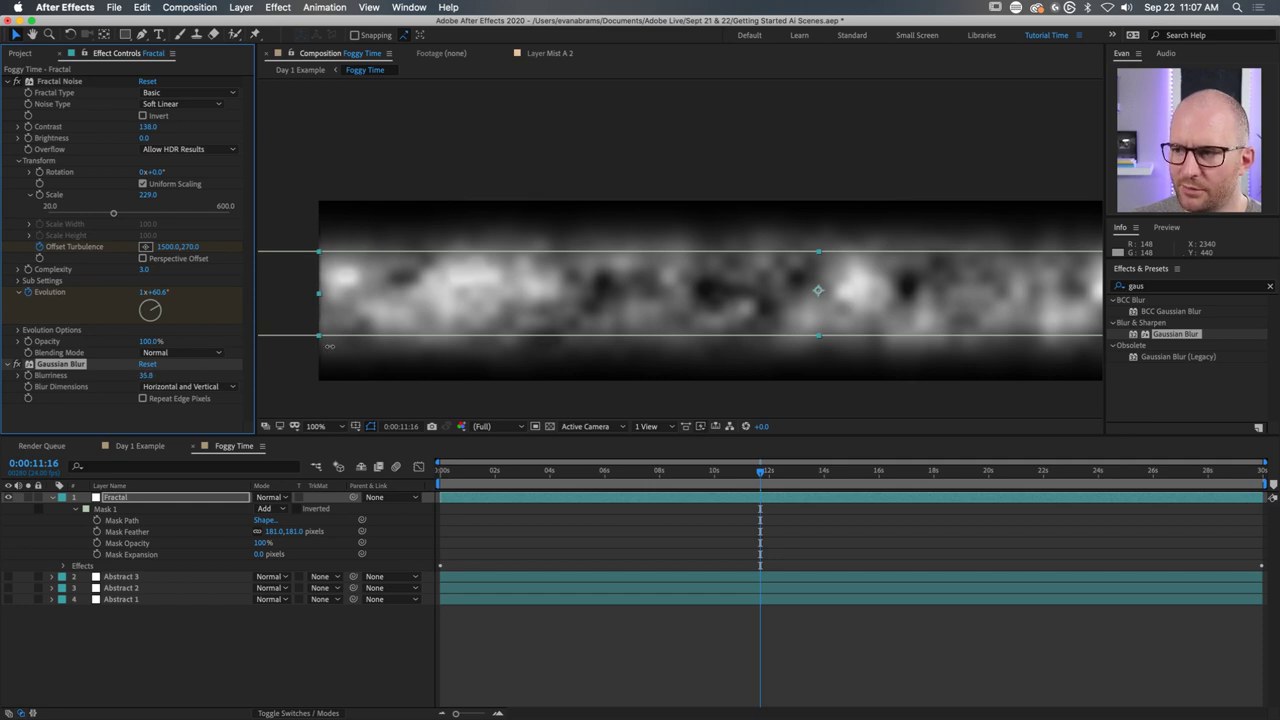
{"action": "mouse_move", "coordinate": [329, 346]}
{"action": "left_mouse_down"}
{"action": "mouse_move", "coordinate": [385, 345]}
{"action": "mouse_move", "coordinate": [352, 349]}
{"action": "left_mouse_up"}
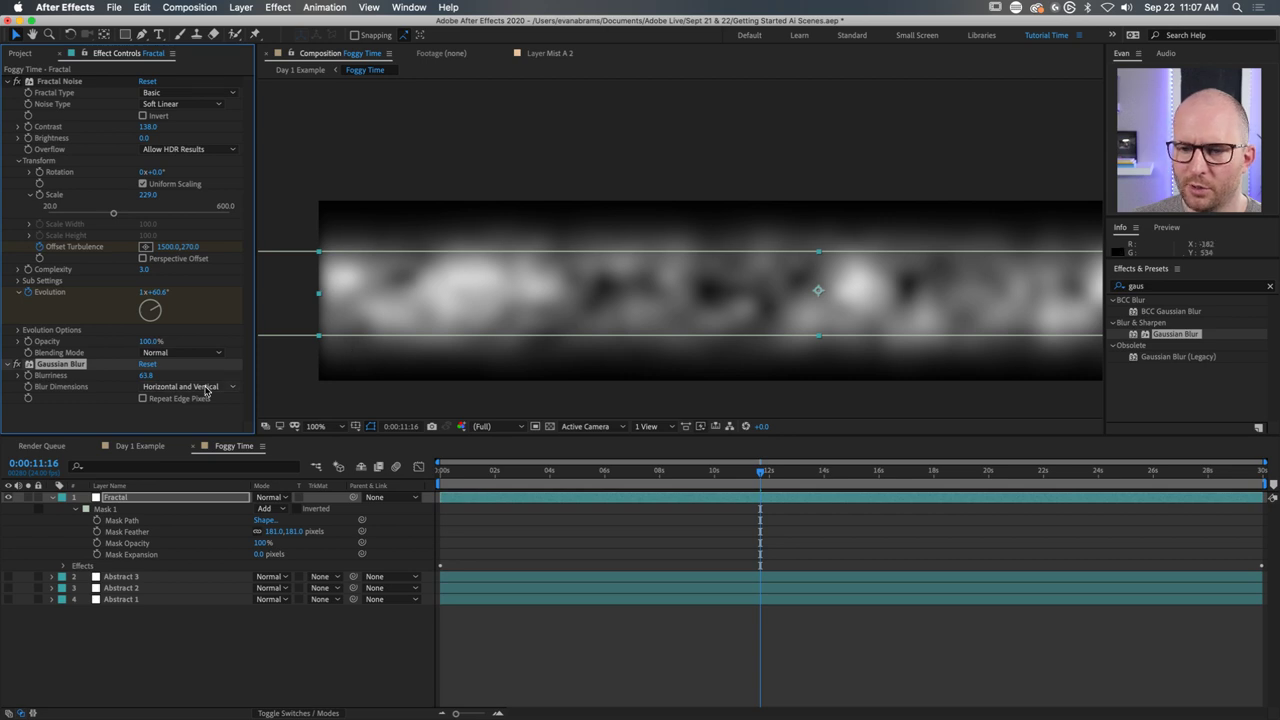
{"action": "left_click", "coordinate": [143, 398]}
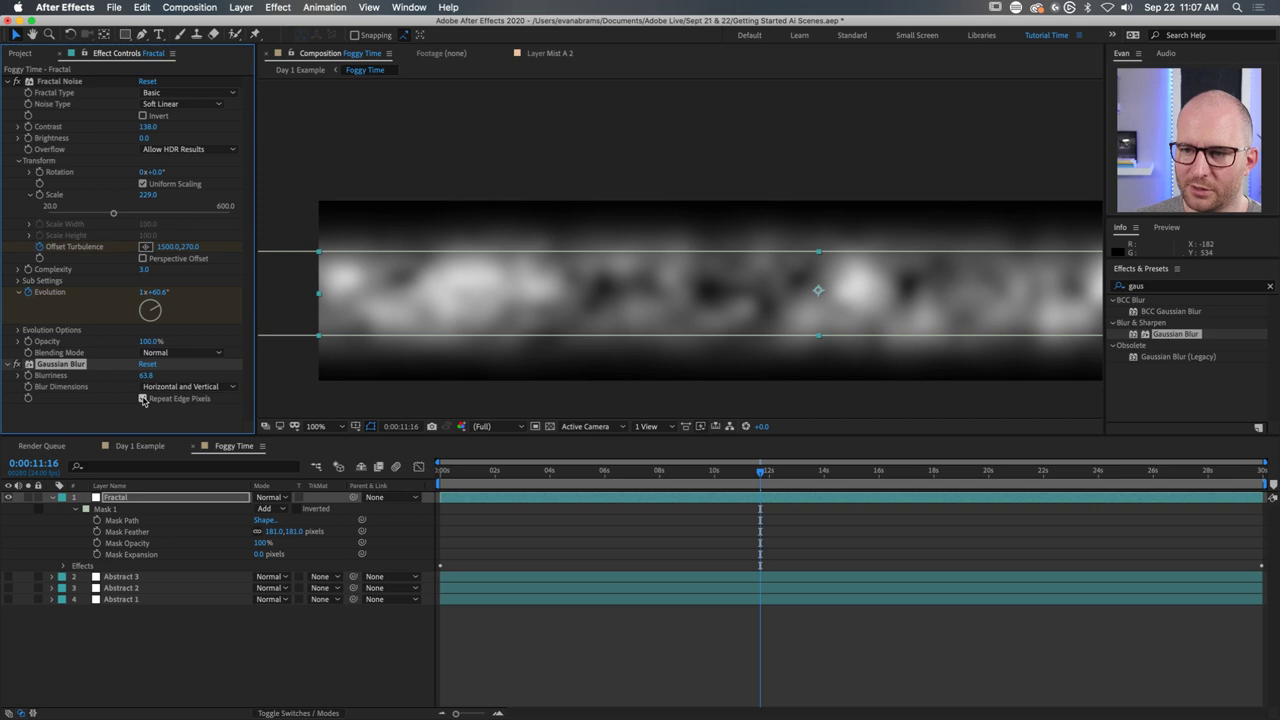
{"action": "key", "text": "comma"}
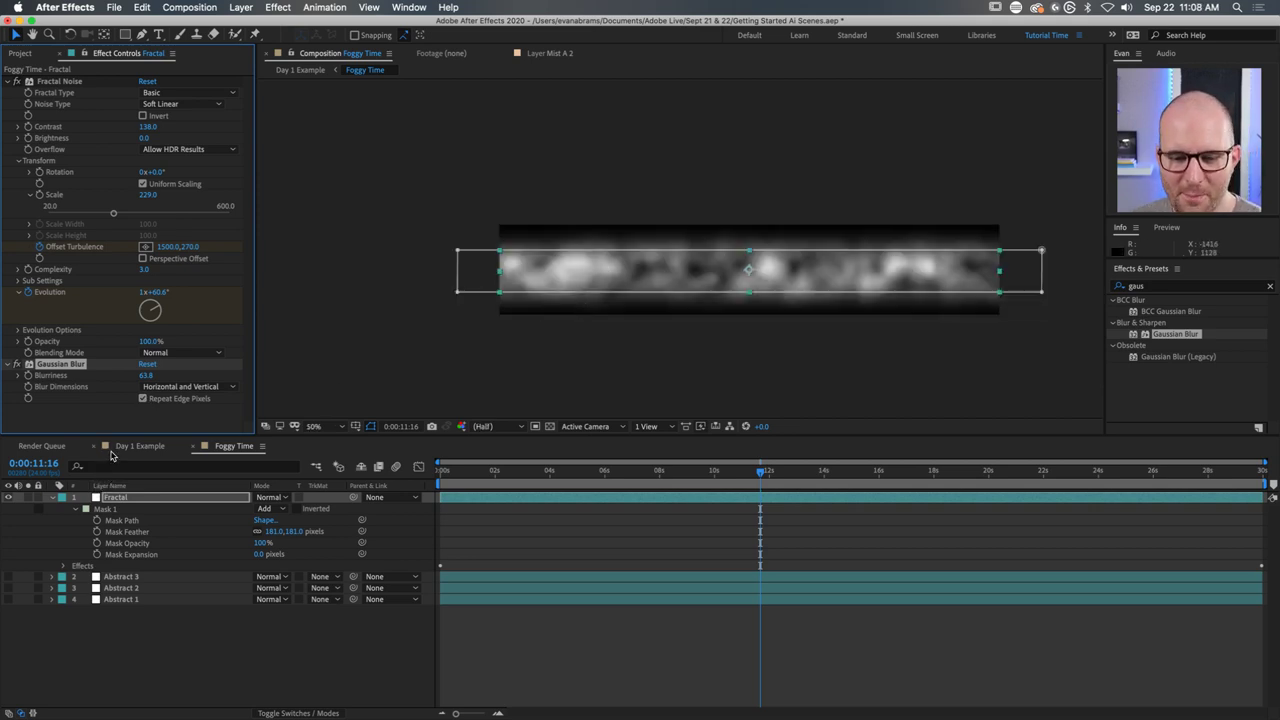
Preview the fog, then set Fractal Noise Contrast to 216 and Brightness to -5.0.
{"action": "left_click_drag", "start_coordinate": [726, 483], "coordinate": [237, 534]}
{"action": "key", "text": "space"}
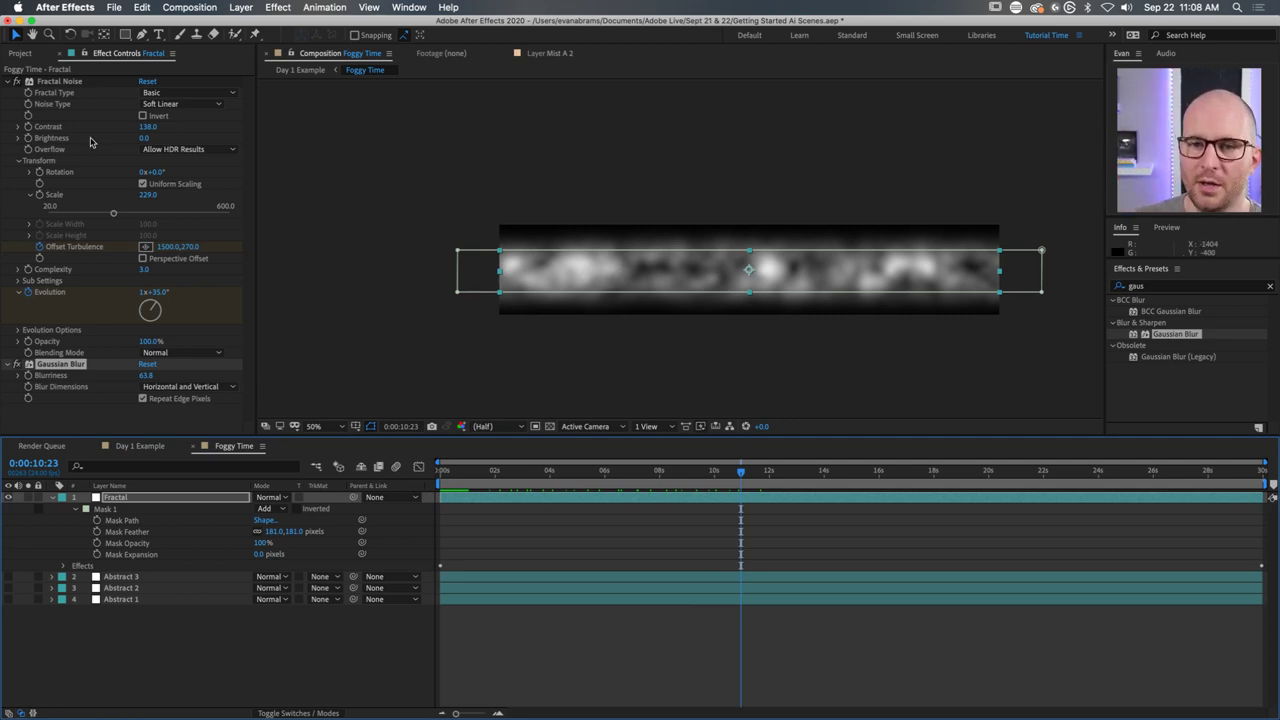
{"action": "left_click_drag", "start_coordinate": [147, 126], "coordinate": [190, 142]}
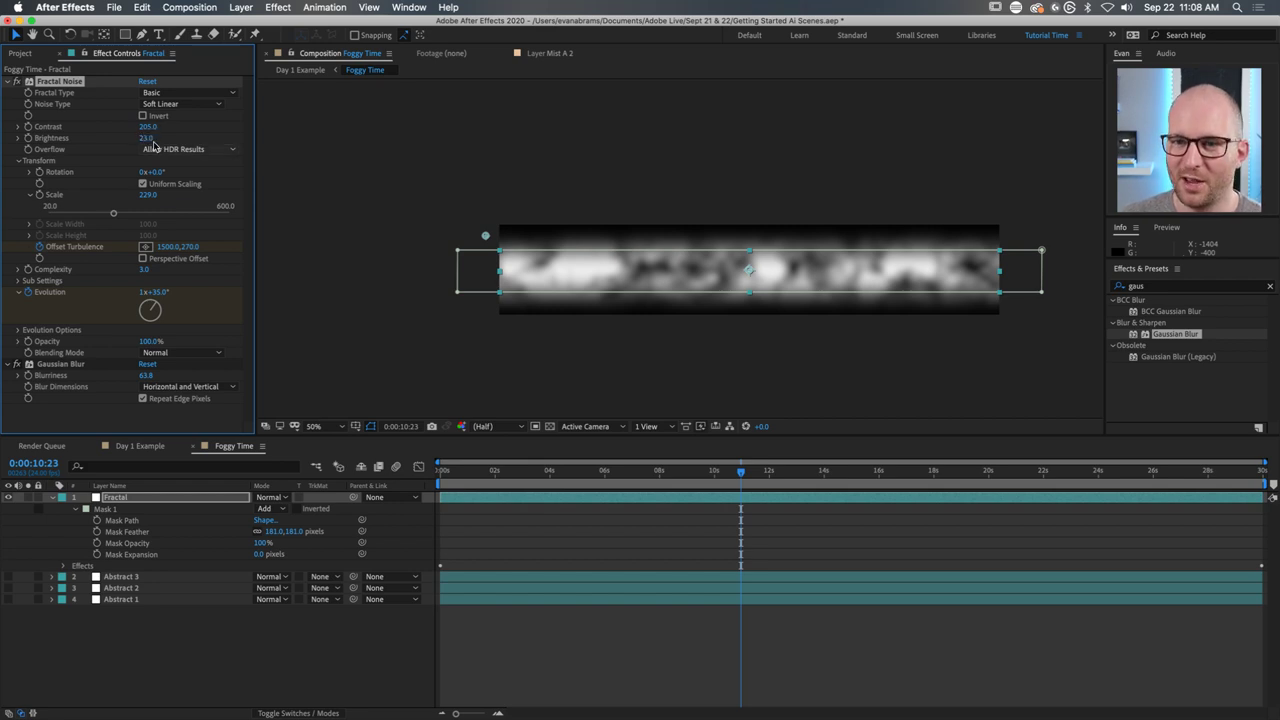
{"action": "left_click", "coordinate": [167, 129]}
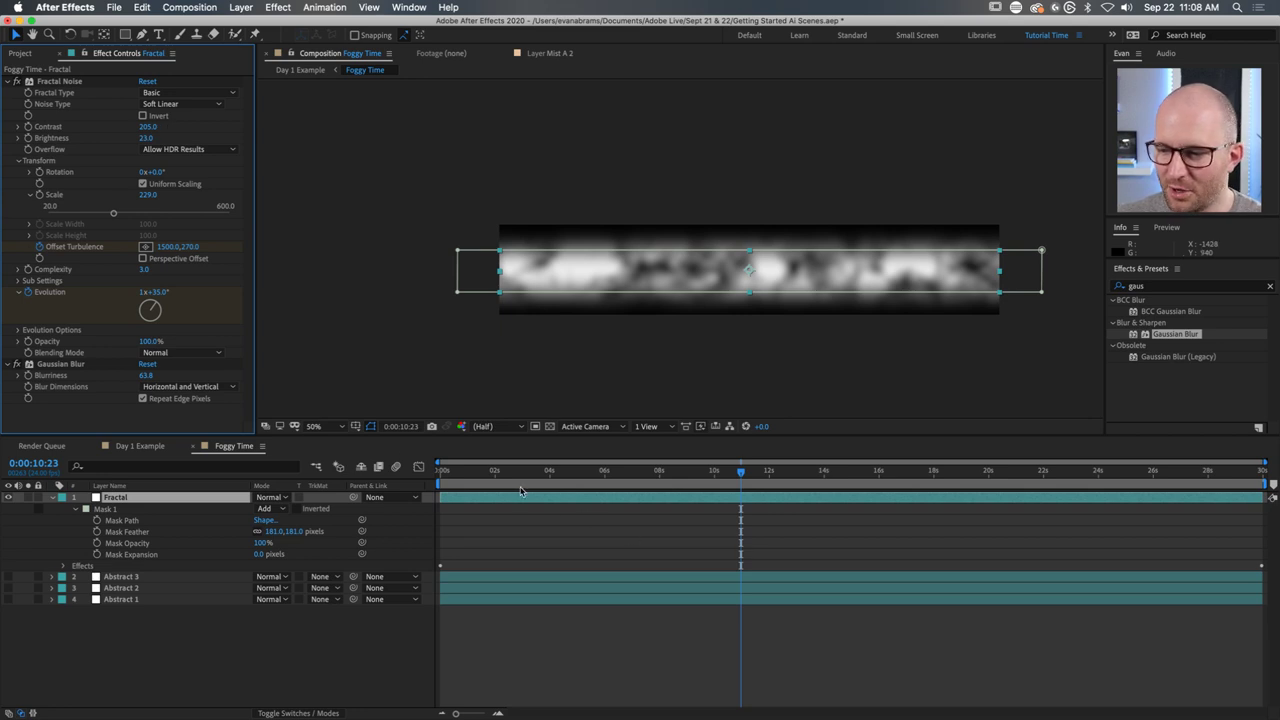
{"action": "left_click_drag", "start_coordinate": [504, 474], "coordinate": [245, 512]}
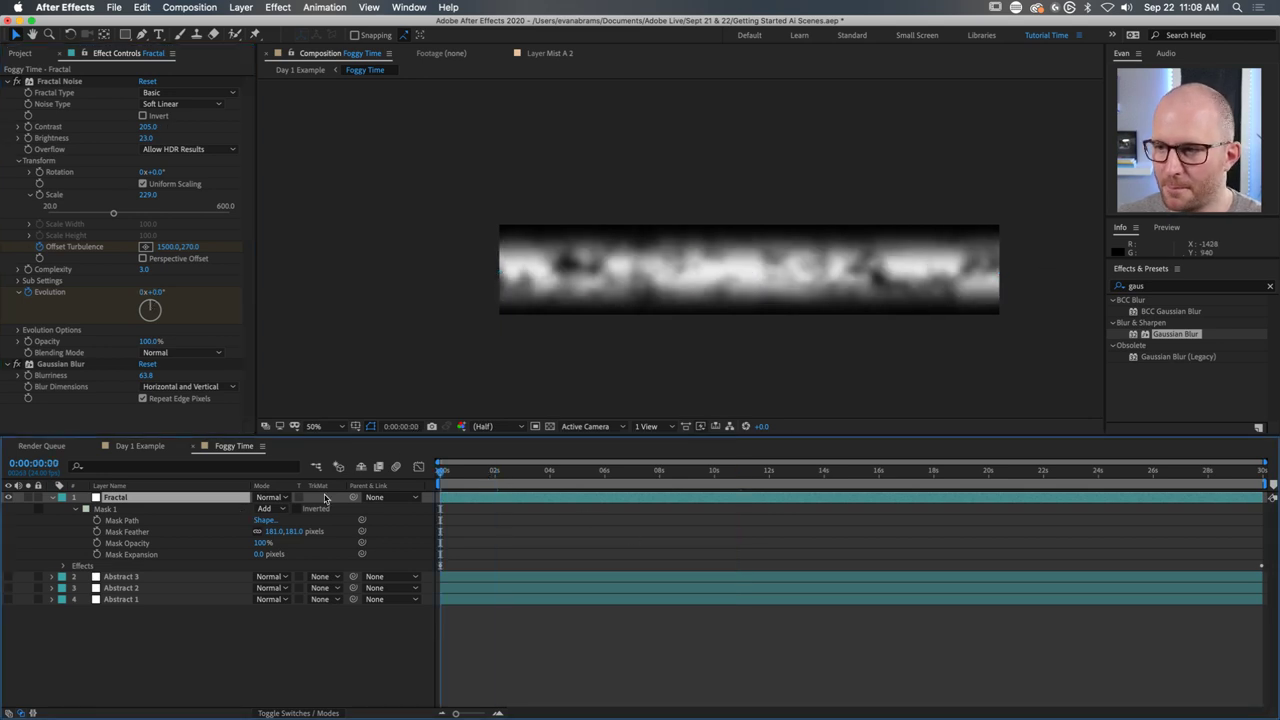
{"action": "left_click_drag", "start_coordinate": [441, 470], "coordinate": [598, 484]}
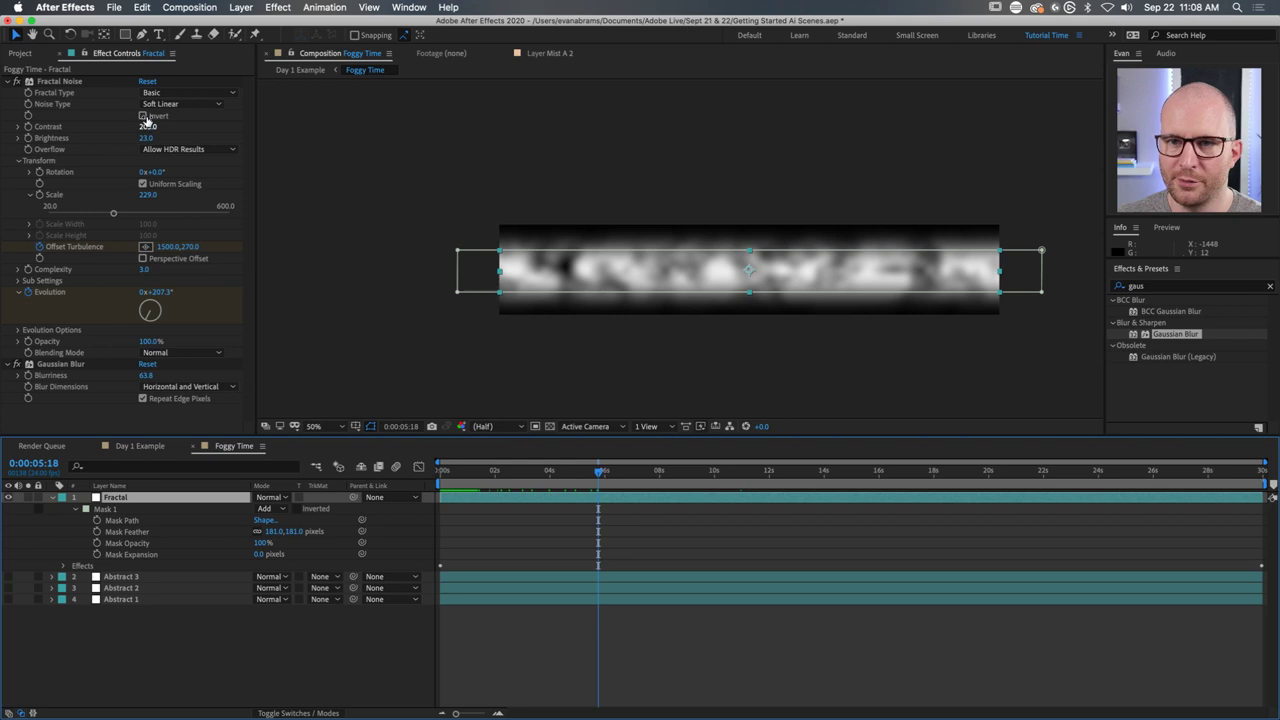
{"action": "left_click_drag", "start_coordinate": [147, 126], "coordinate": [131, 138]}
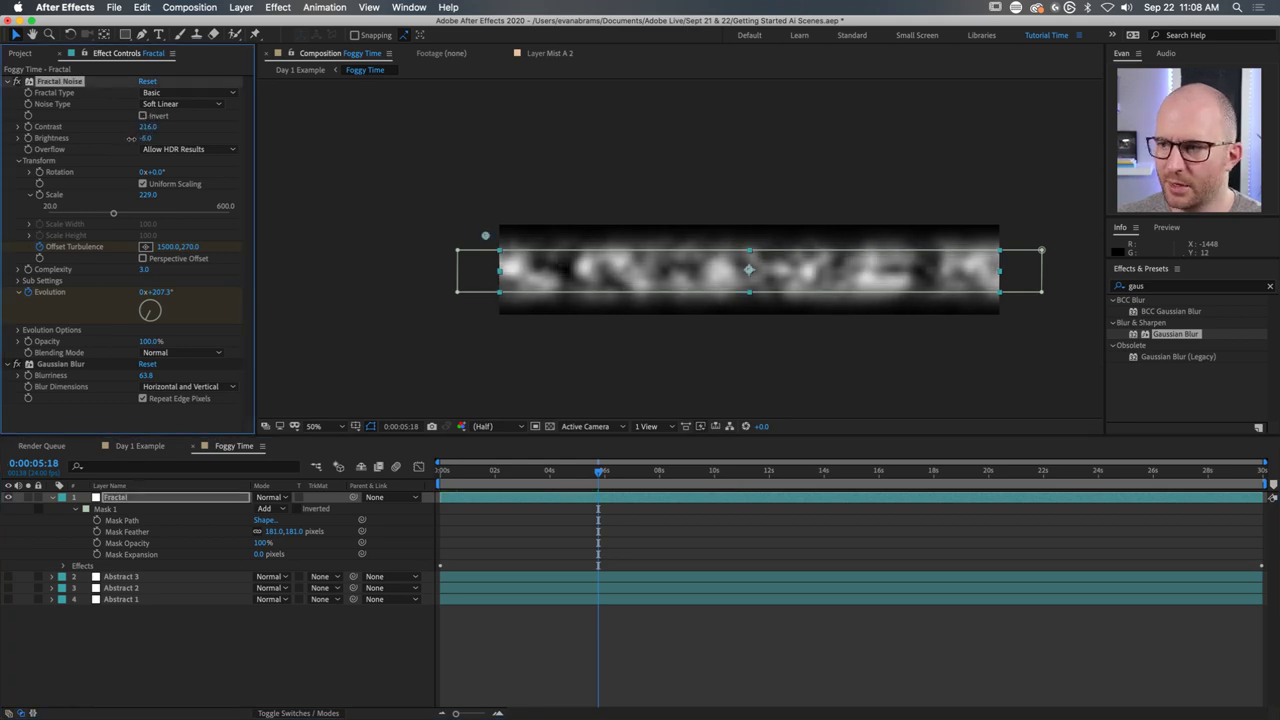
{"action": "left_click", "coordinate": [9, 82]}
{"action": "left_click", "coordinate": [8, 93]}
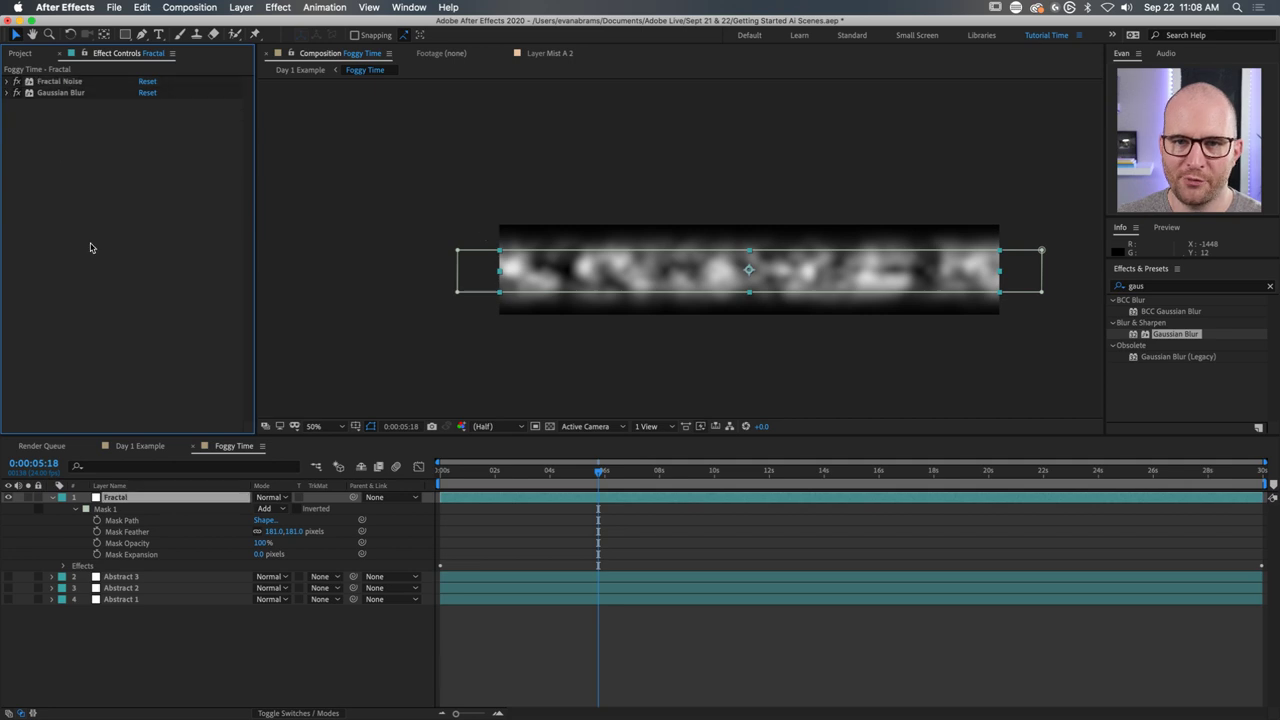
{"action": "left_click", "coordinate": [1104, 284]}
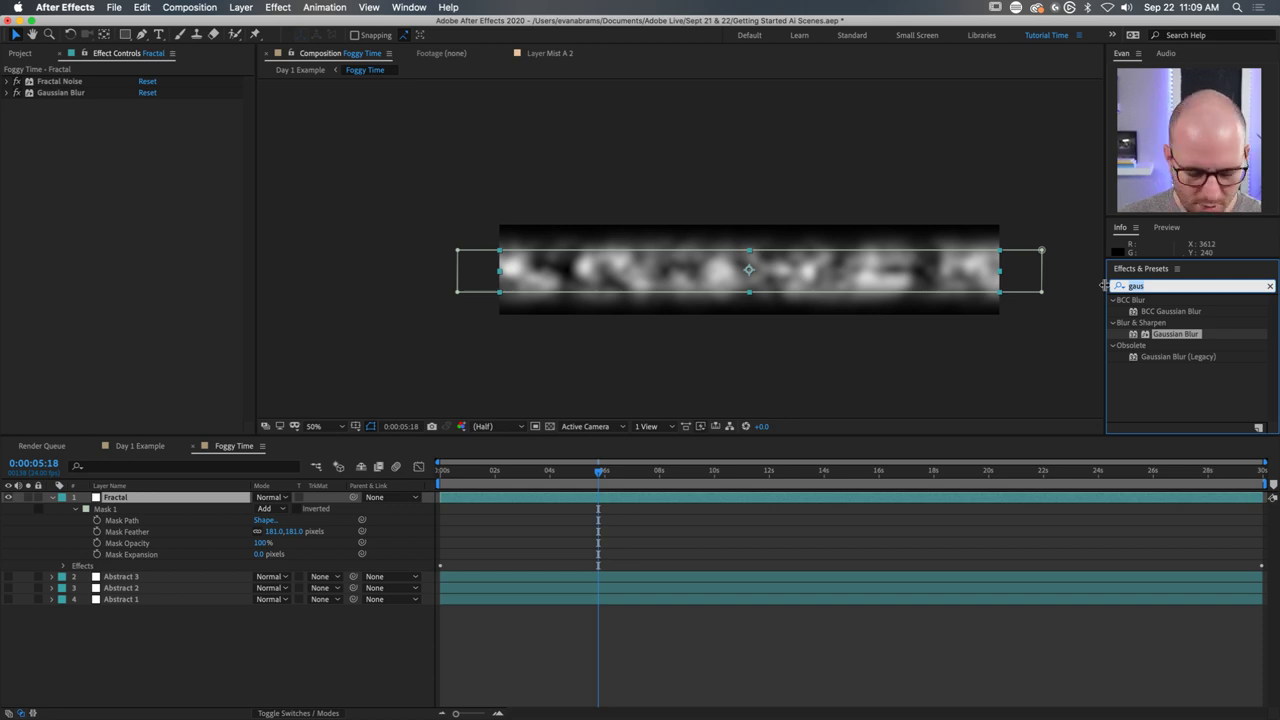
{"action": "type", "text": "level"}
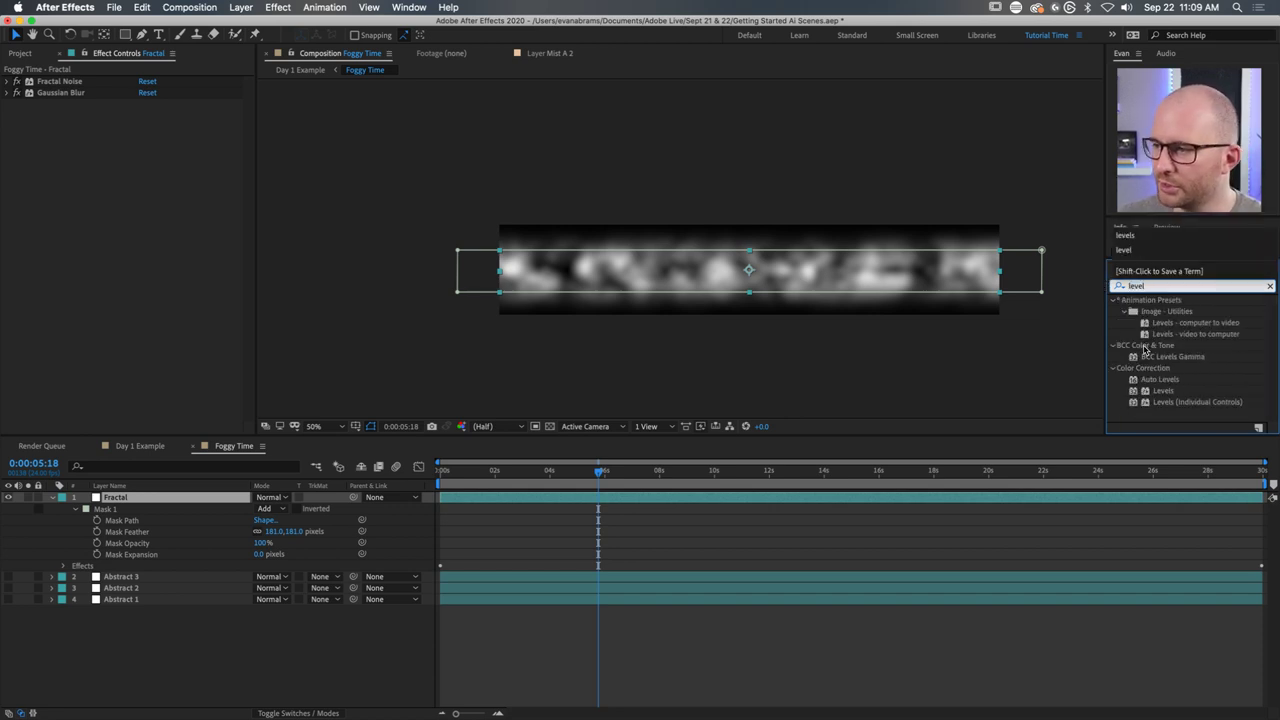
{"action": "left_click_drag", "start_coordinate": [1160, 390], "coordinate": [100, 205]}
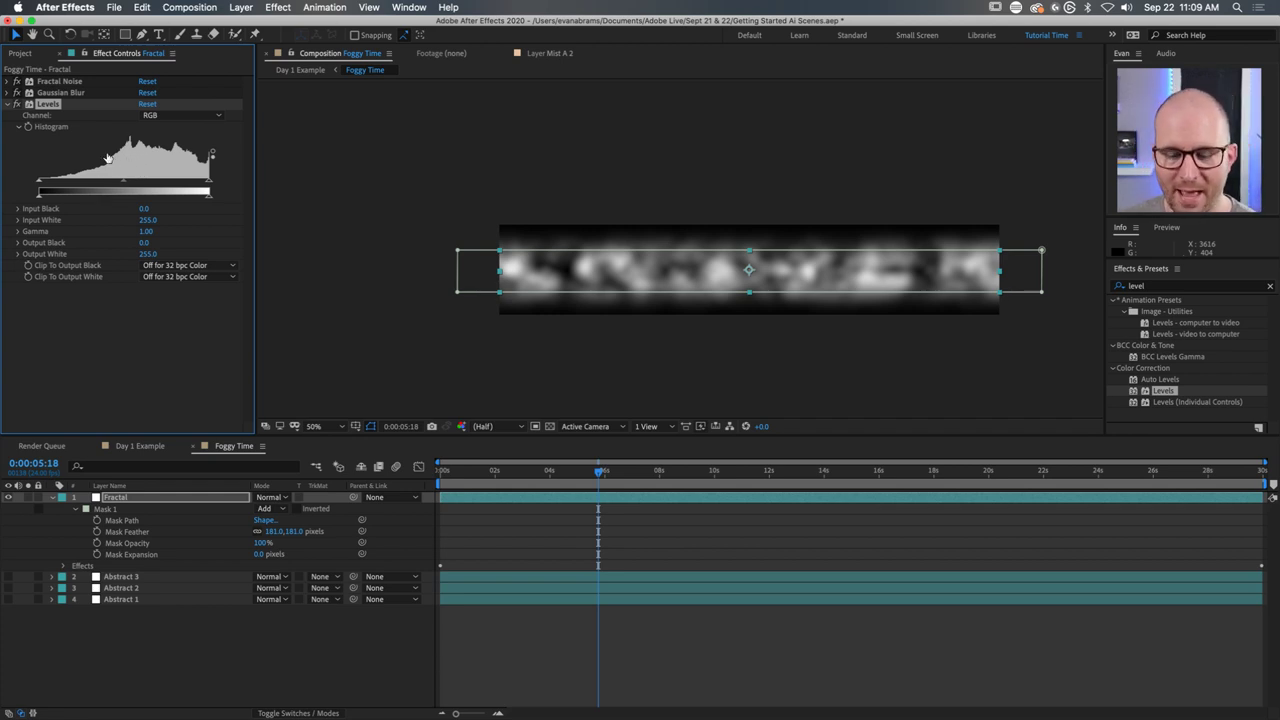
{"action": "left_click_drag", "start_coordinate": [44, 182], "coordinate": [127, 182]}
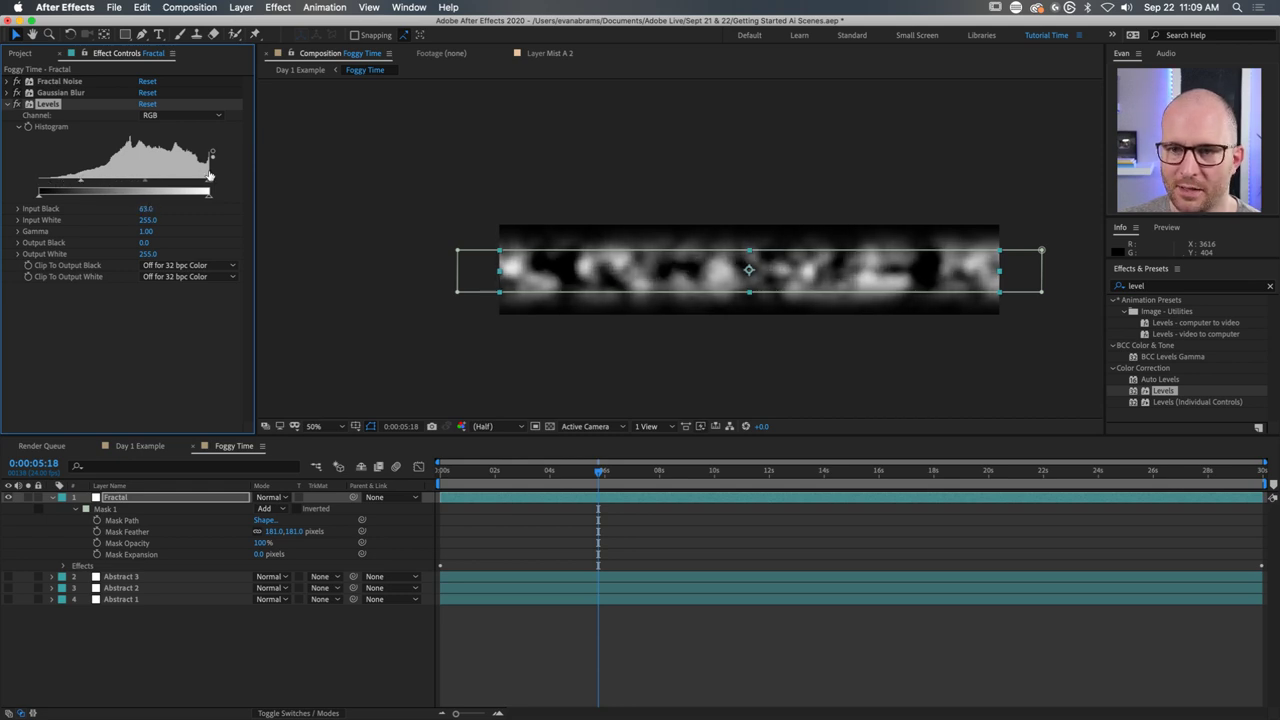
{"action": "left_click_drag", "start_coordinate": [208, 183], "coordinate": [178, 183]}
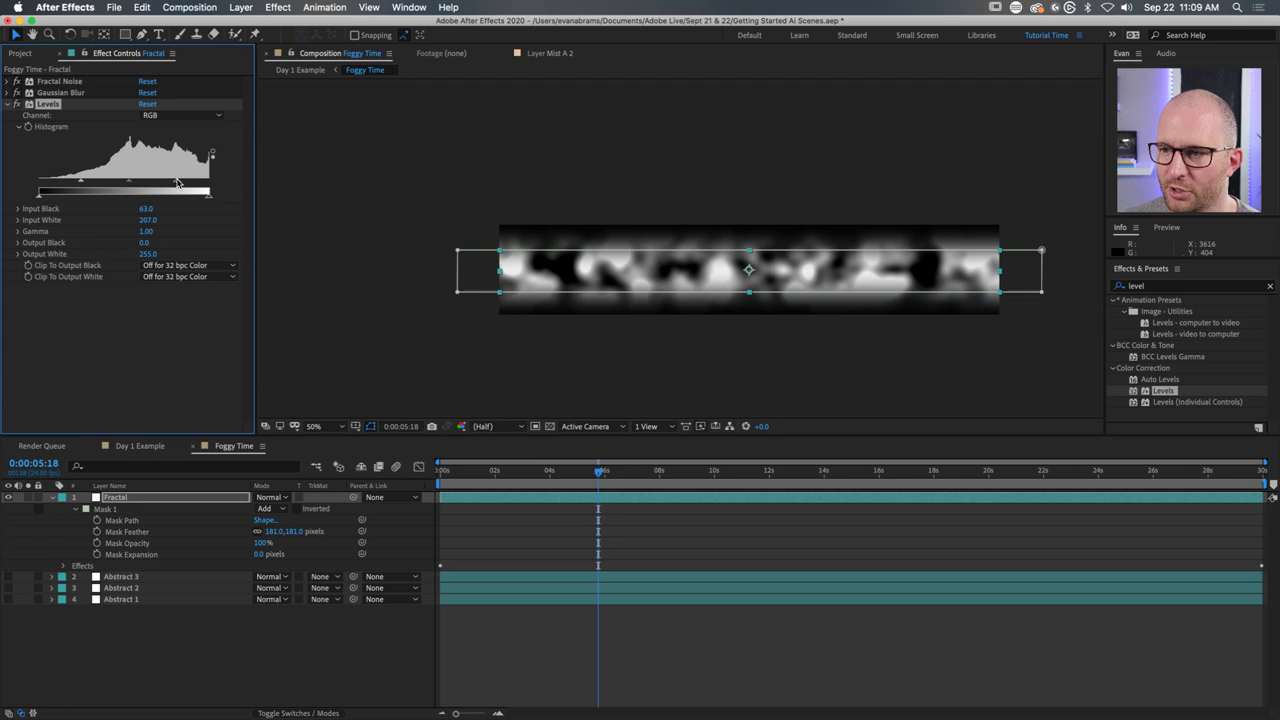
{"action": "scroll", "coordinate": [642, 262], "scroll_direction": "up", "scroll_amount": 2}
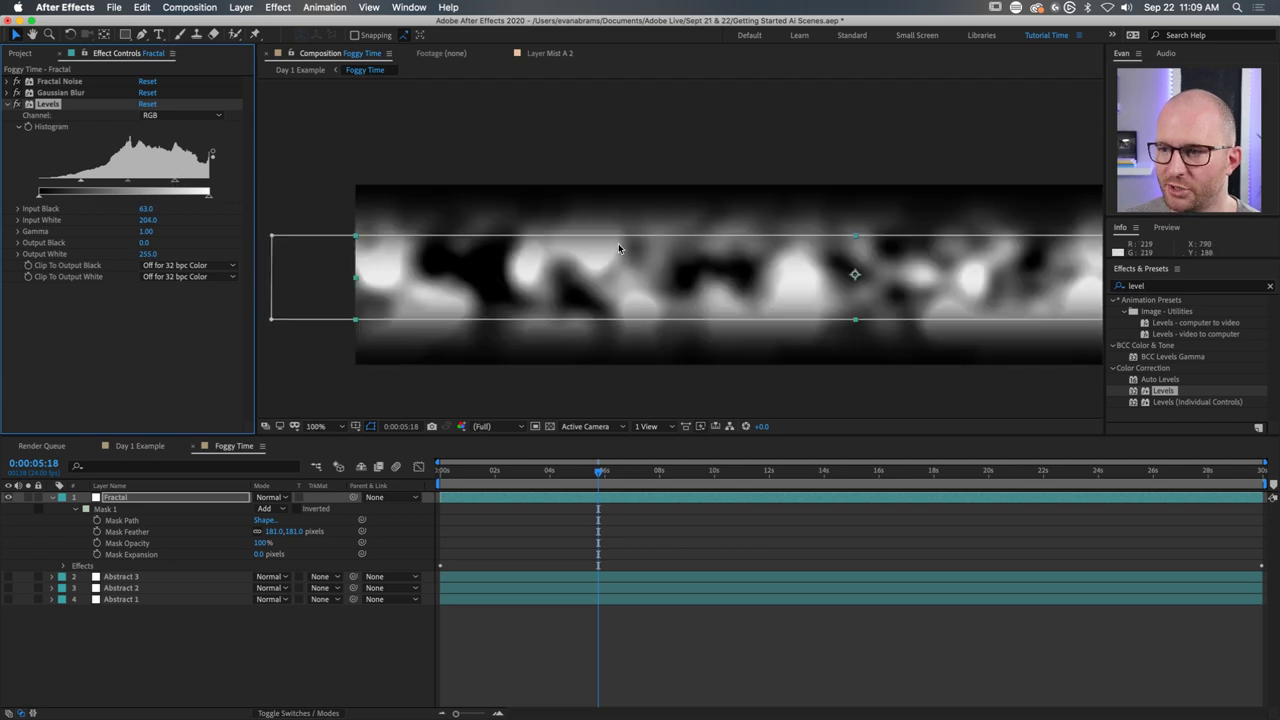
{"action": "left_click_drag", "start_coordinate": [81, 183], "coordinate": [184, 178]}
{"action": "mouse_move", "coordinate": [168, 180]}
{"action": "left_mouse_down"}
{"action": "mouse_move", "coordinate": [190, 178]}
{"action": "mouse_move", "coordinate": [140, 183]}
{"action": "mouse_move", "coordinate": [167, 185]}
{"action": "left_mouse_up"}
{"action": "scroll", "coordinate": [458, 229], "scroll_direction": "down", "scroll_amount": 2}
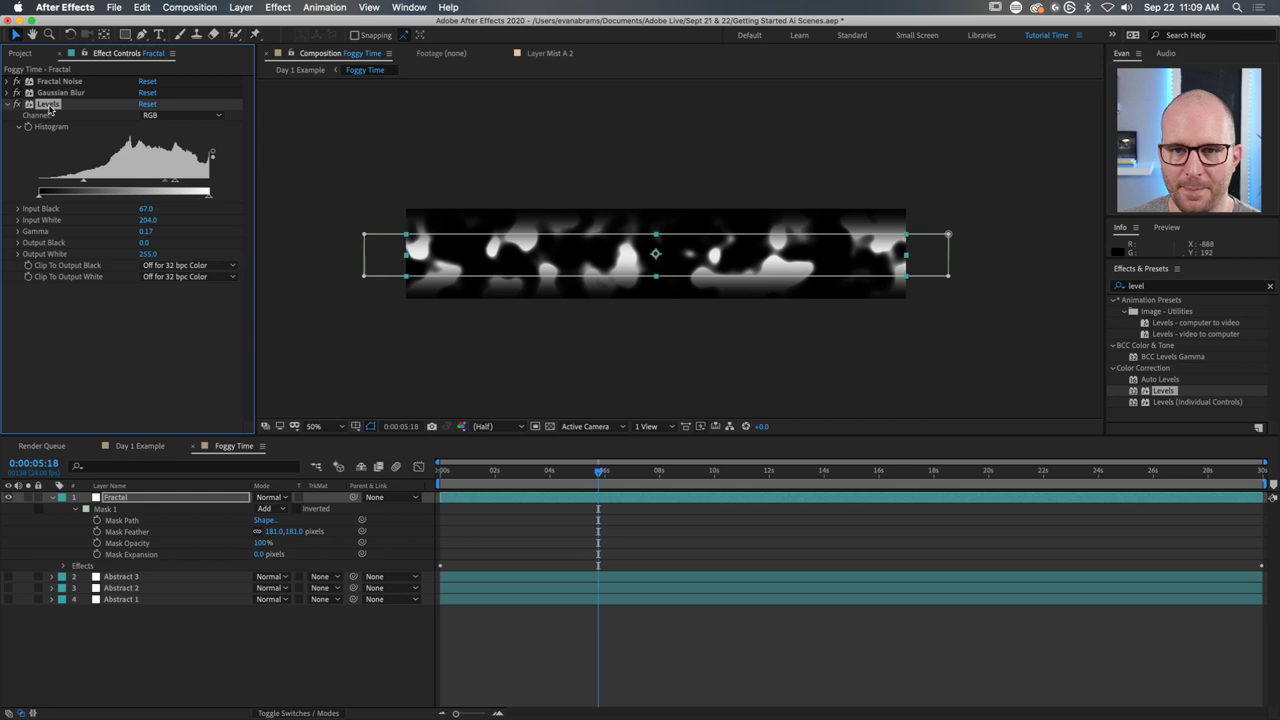
{"action": "key", "text": "Delete"}
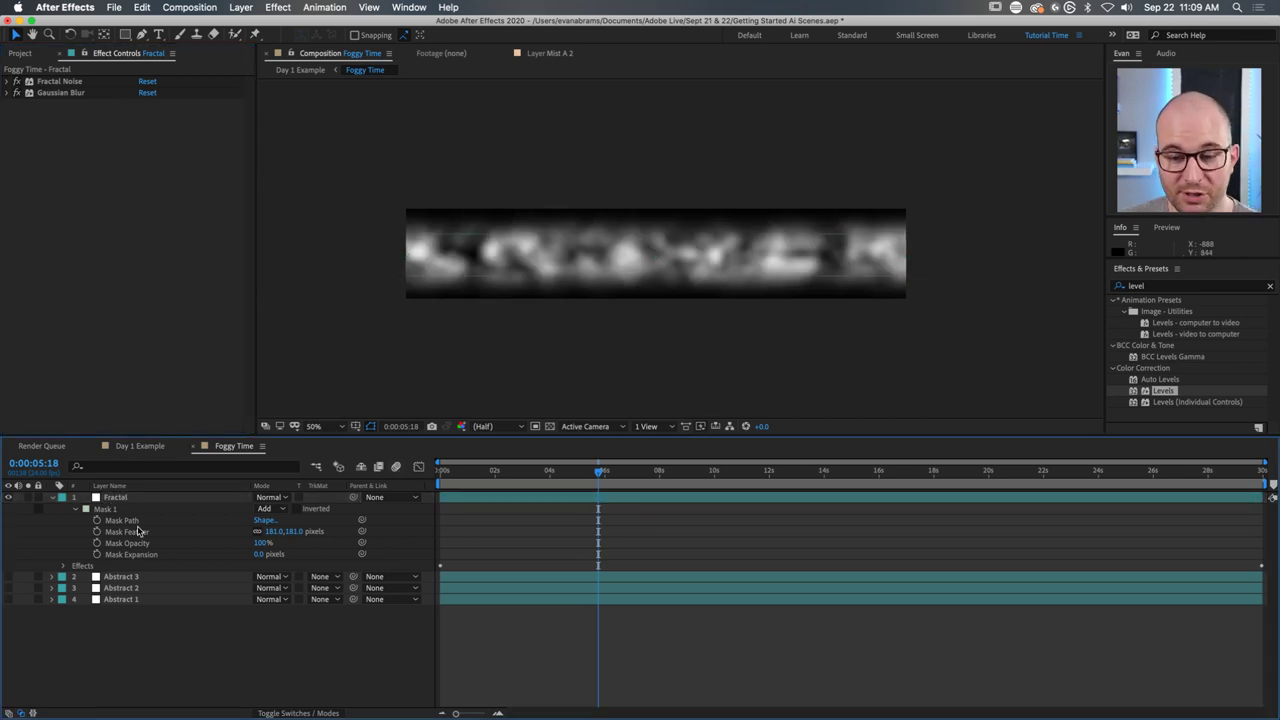
Collapse the Fractal layer and add a new adjustment layer at the top of Foggy Time.
{"action": "left_click", "coordinate": [53, 497]}
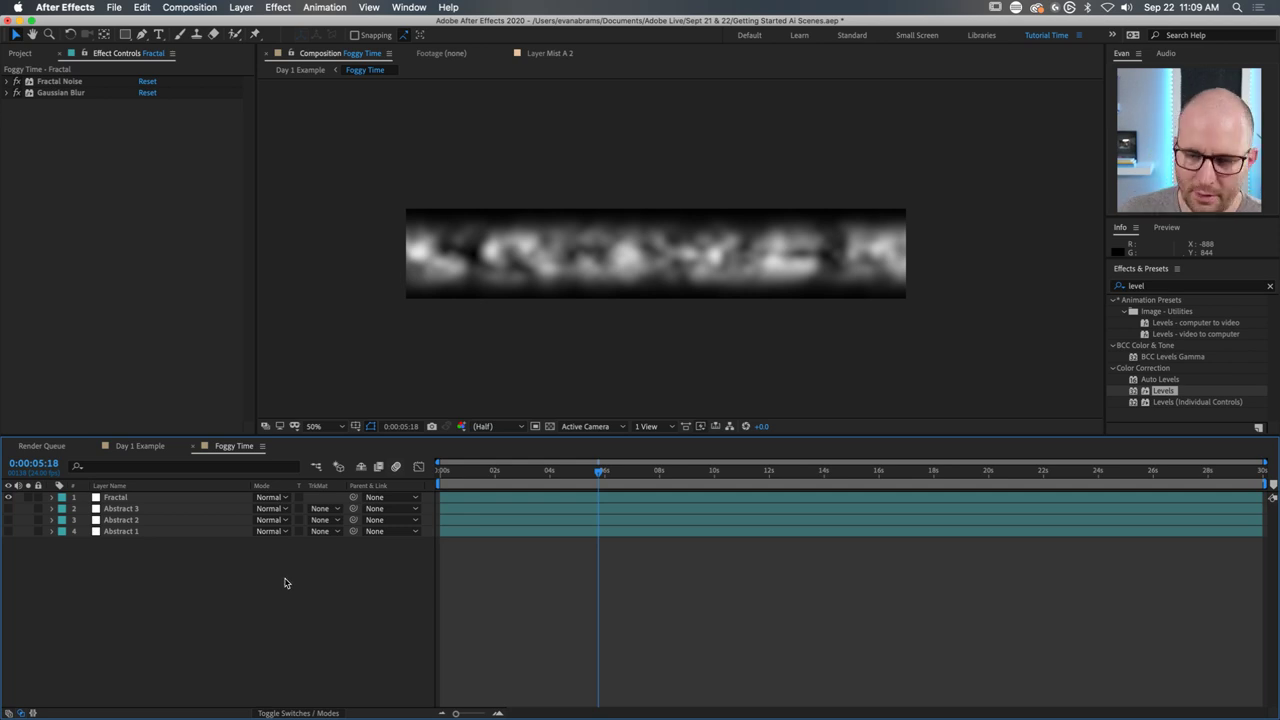
{"action": "right_click", "coordinate": [190, 606]}
{"action": "mouse_move", "coordinate": [215, 573]}
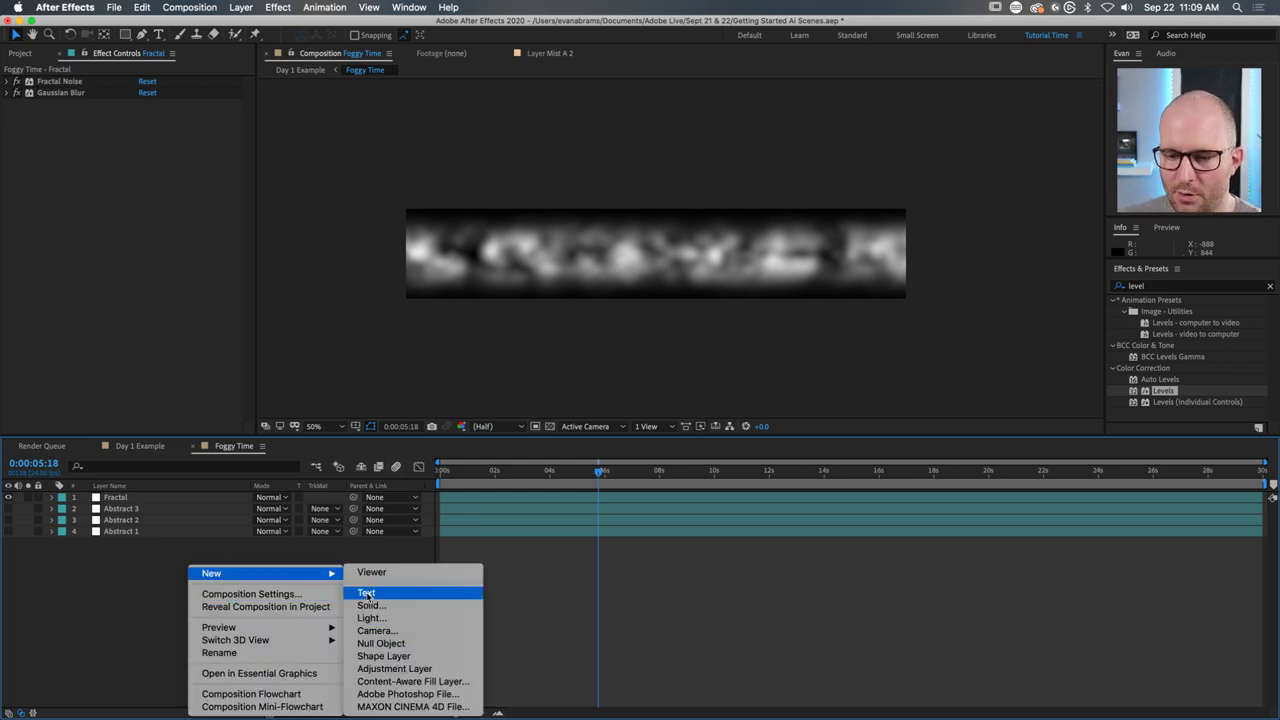
{"action": "left_click", "coordinate": [420, 669]}
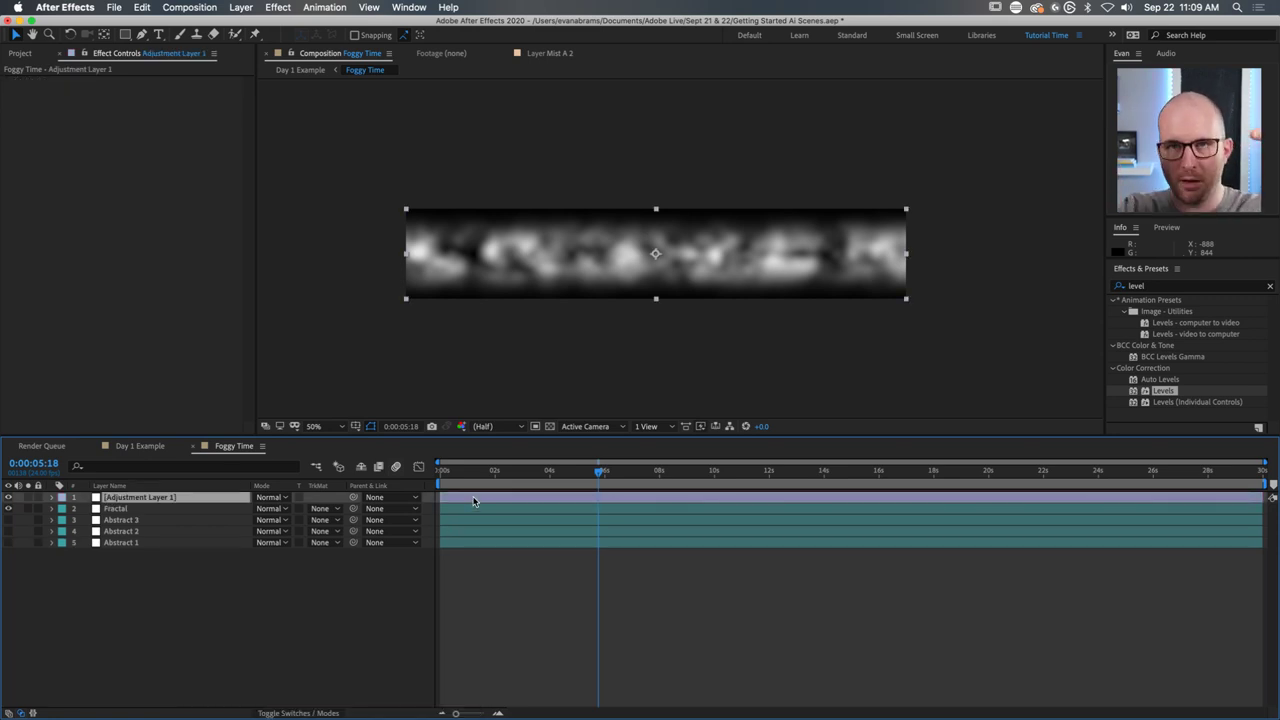
Apply Levels to Adjustment Layer 1 with Input White set to 141, then open the Channel list.
{"action": "left_click_drag", "start_coordinate": [1160, 392], "coordinate": [1100, 497]}
{"action": "left_click_drag", "start_coordinate": [209, 160], "coordinate": [132, 165]}
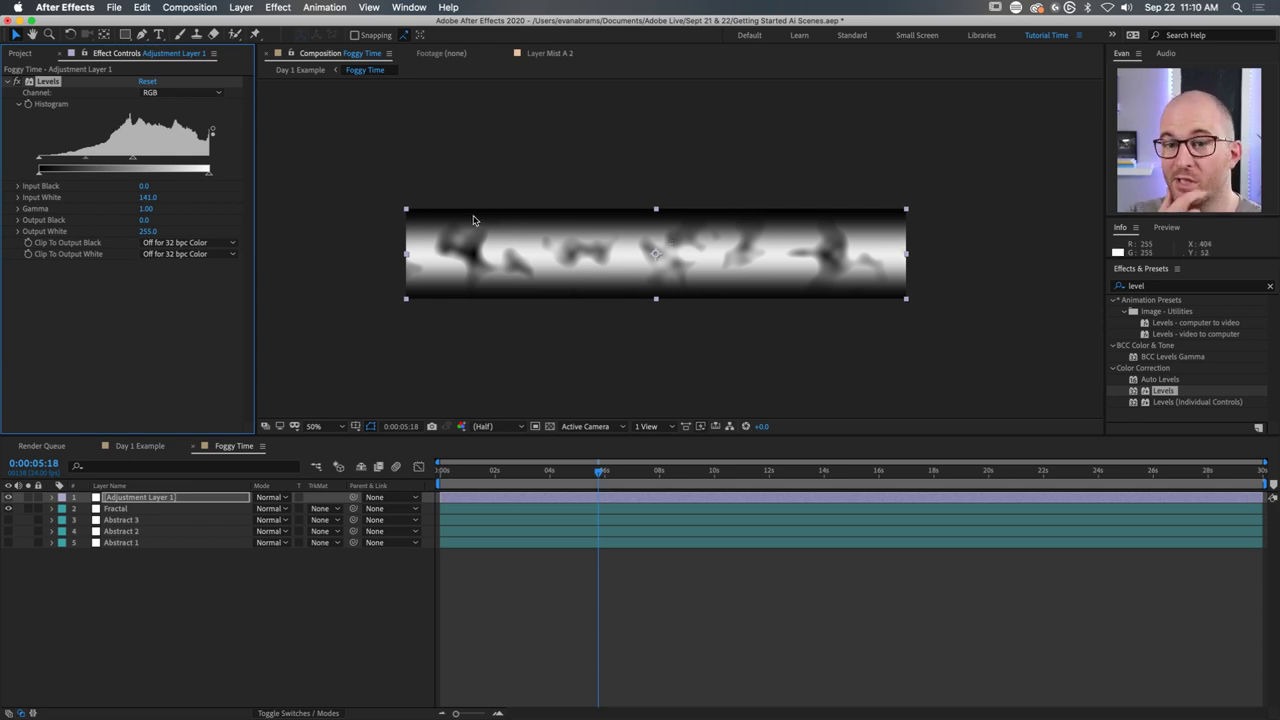
{"action": "left_click", "coordinate": [183, 92]}
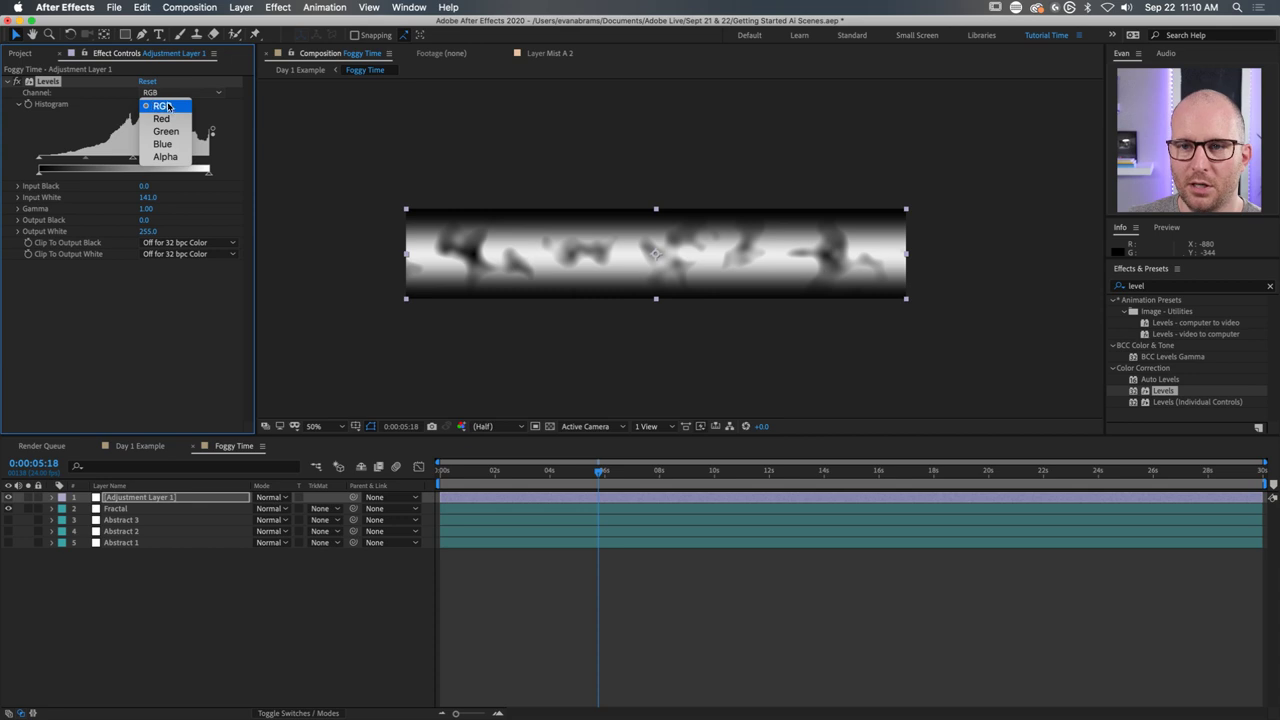
Keep the RGB channel, then delete the Levels effect and Adjustment Layer 1.
{"action": "left_click", "coordinate": [178, 106]}
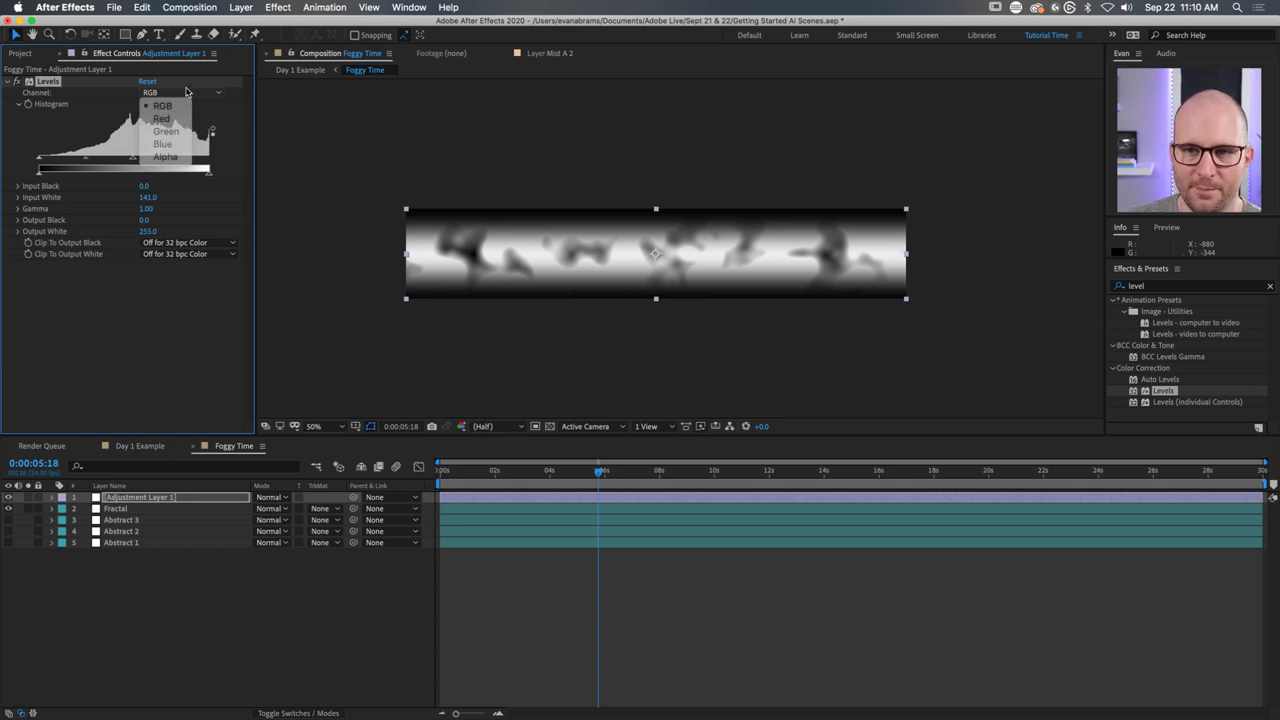
{"action": "key", "text": "Delete"}
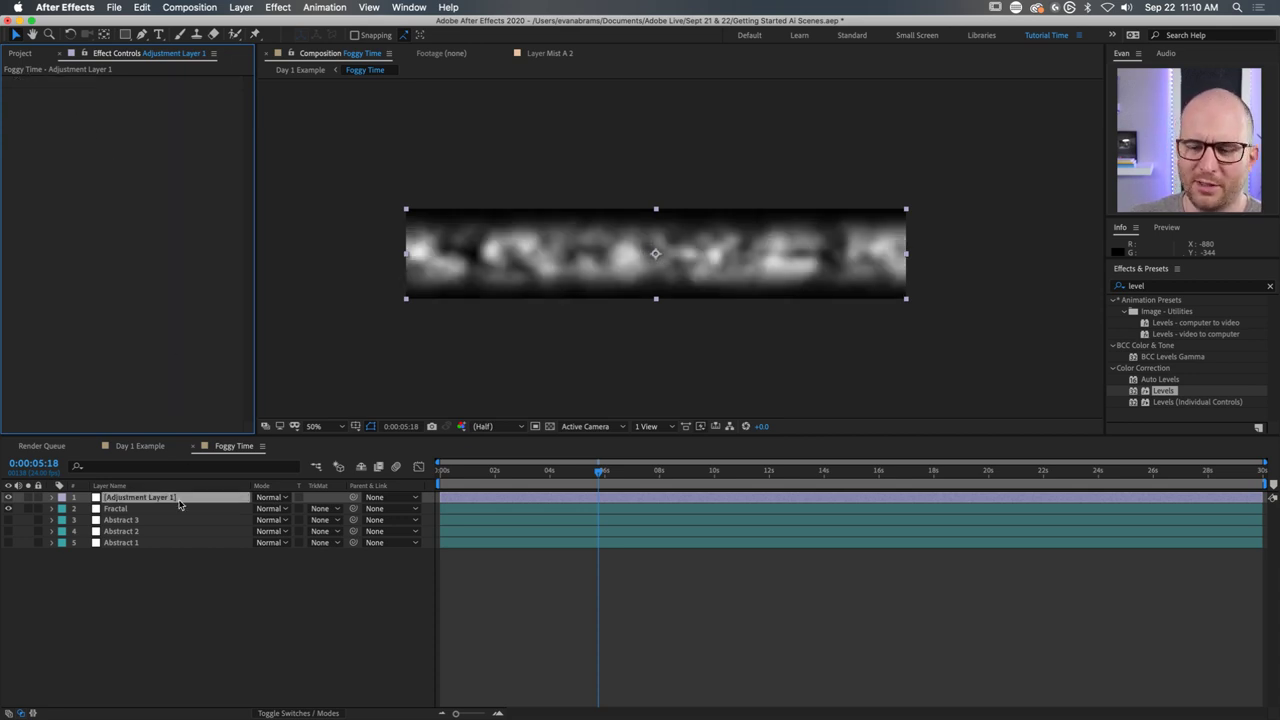
{"action": "left_click", "coordinate": [180, 500]}
{"action": "key", "text": "Delete"}
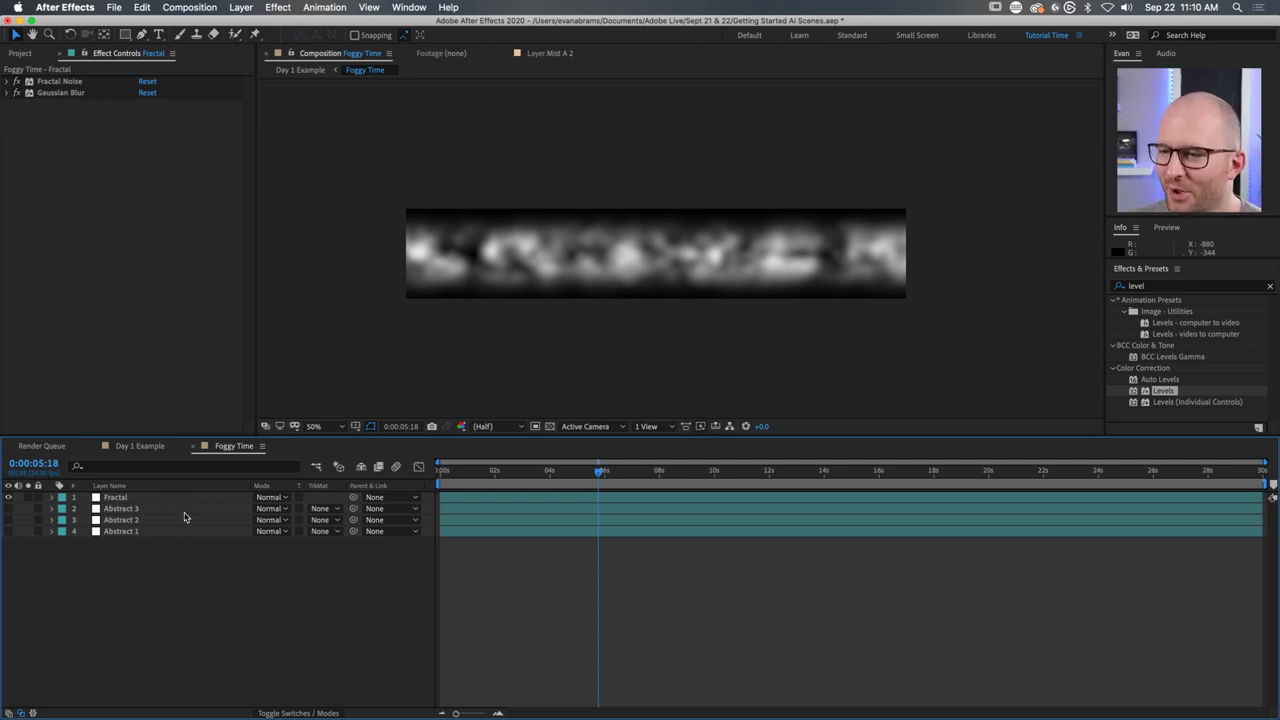
Preview the fractal fog animation from the start, then close the Foggy Time composition.
{"action": "left_click", "coordinate": [160, 498]}
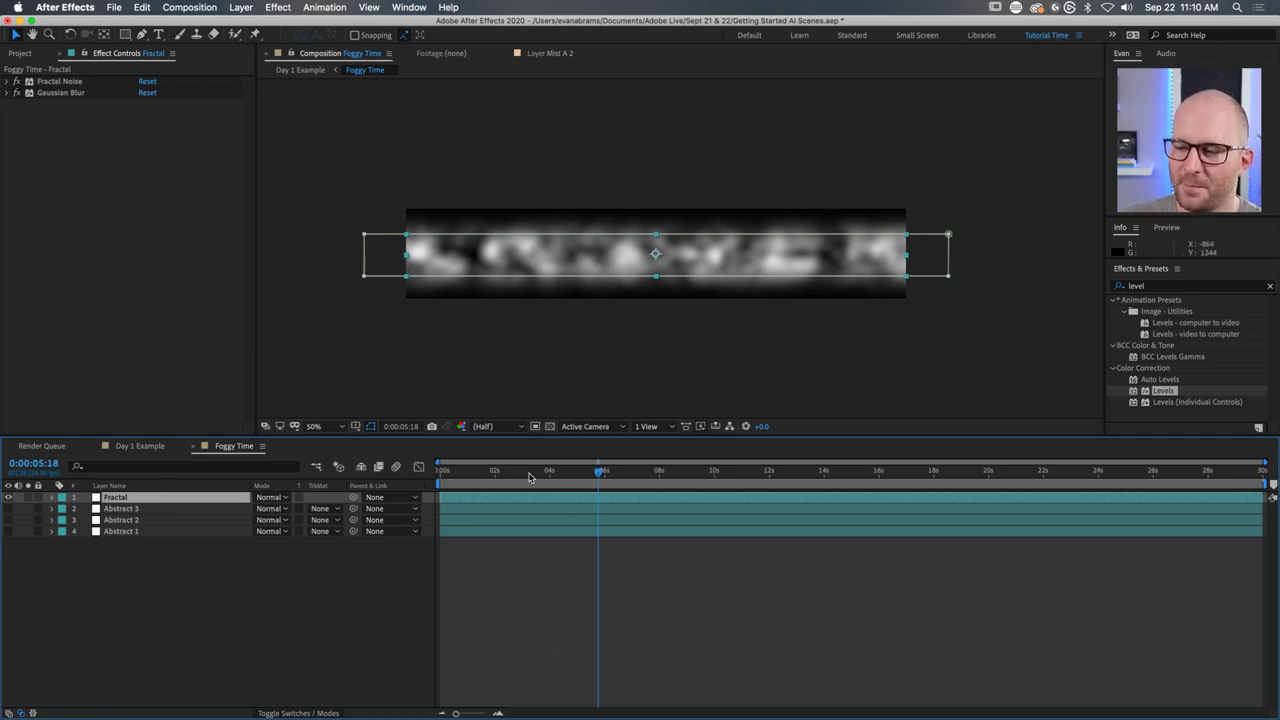
{"action": "key", "text": "Home"}
{"action": "key", "text": "space"}
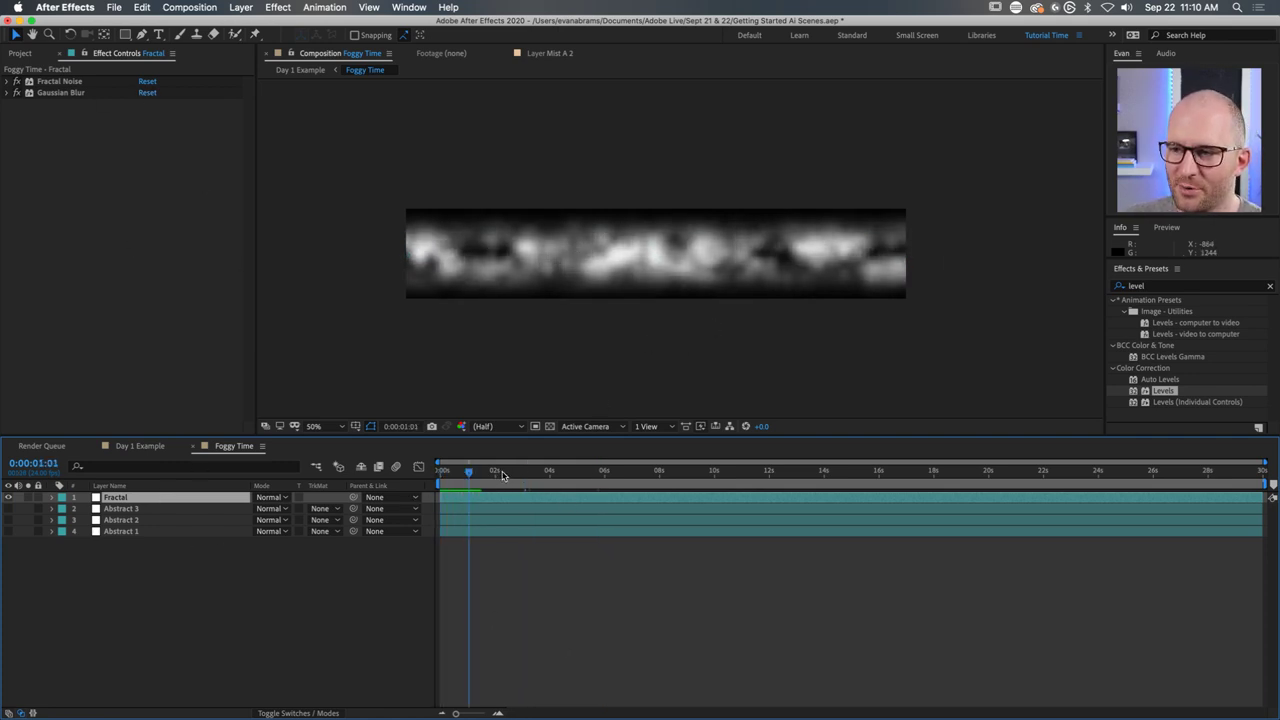
{"action": "left_click_drag", "start_coordinate": [505, 472], "coordinate": [893, 486]}
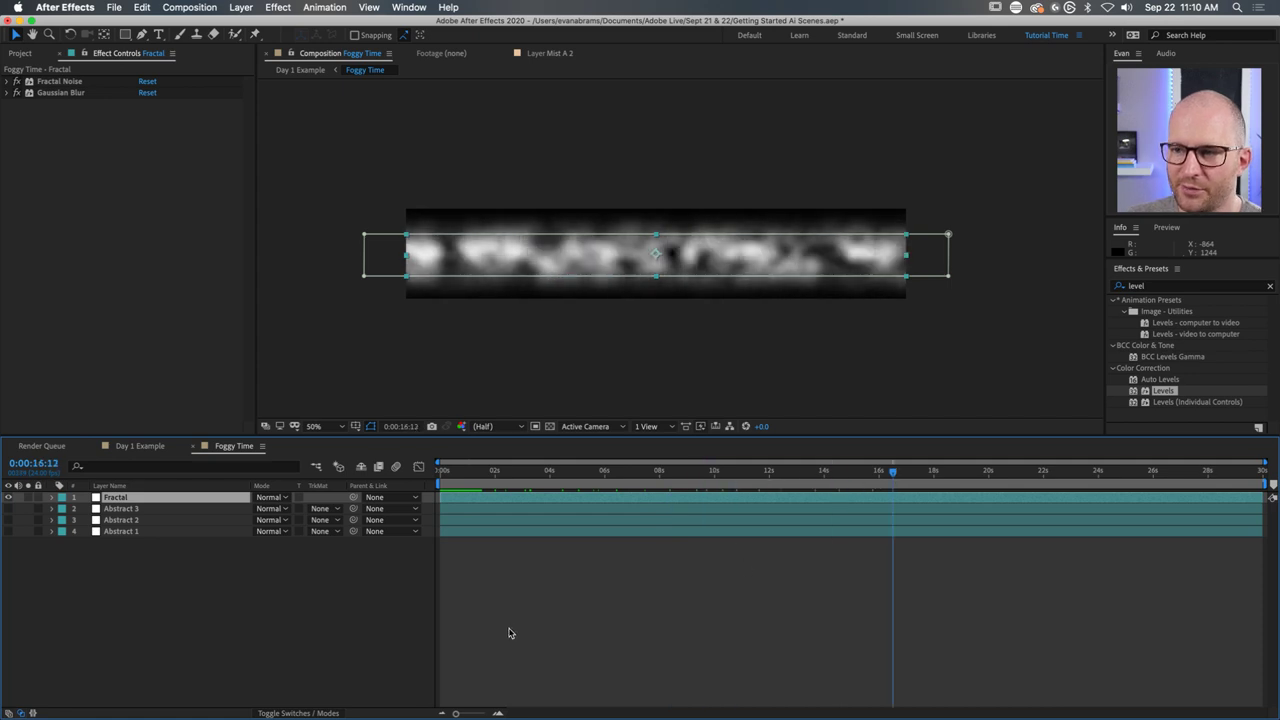
{"action": "left_click", "coordinate": [507, 633]}
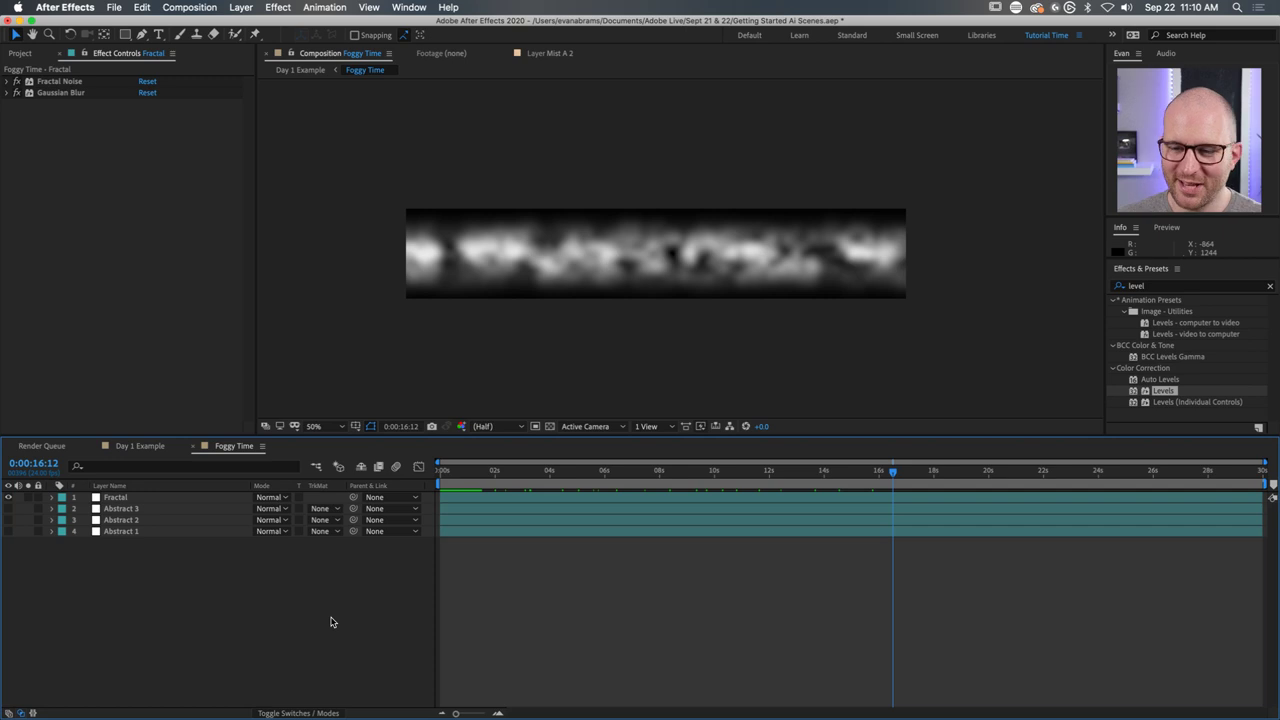
{"action": "key", "text": "super+w"}
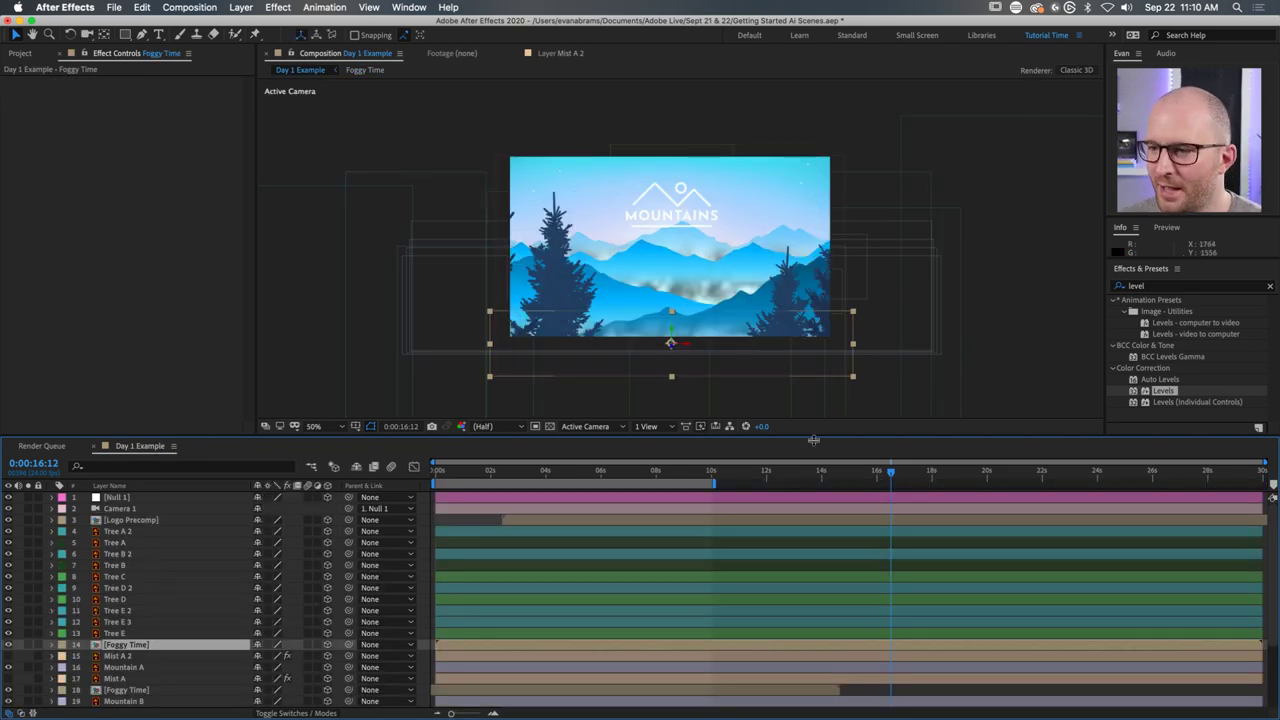
Replay the Day 1 Example scene from the start to review the fog.
{"action": "left_click_drag", "start_coordinate": [890, 470], "coordinate": [558, 478]}
{"action": "key", "text": "Home"}
{"action": "key", "text": "space"}
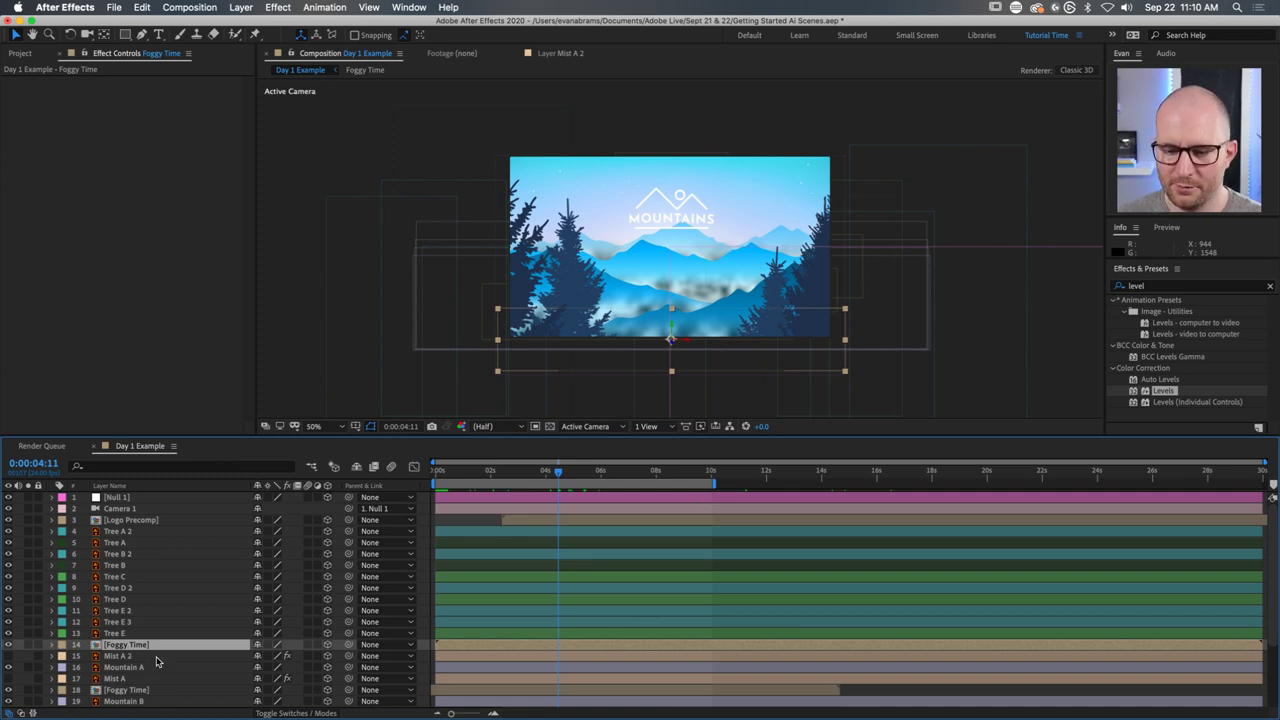
Show the Modes column, select Foggy Time layers 14, 18, 21 and 24, and open the Mode menu.
{"action": "scroll", "coordinate": [195, 652], "scroll_direction": "down", "scroll_amount": 2}
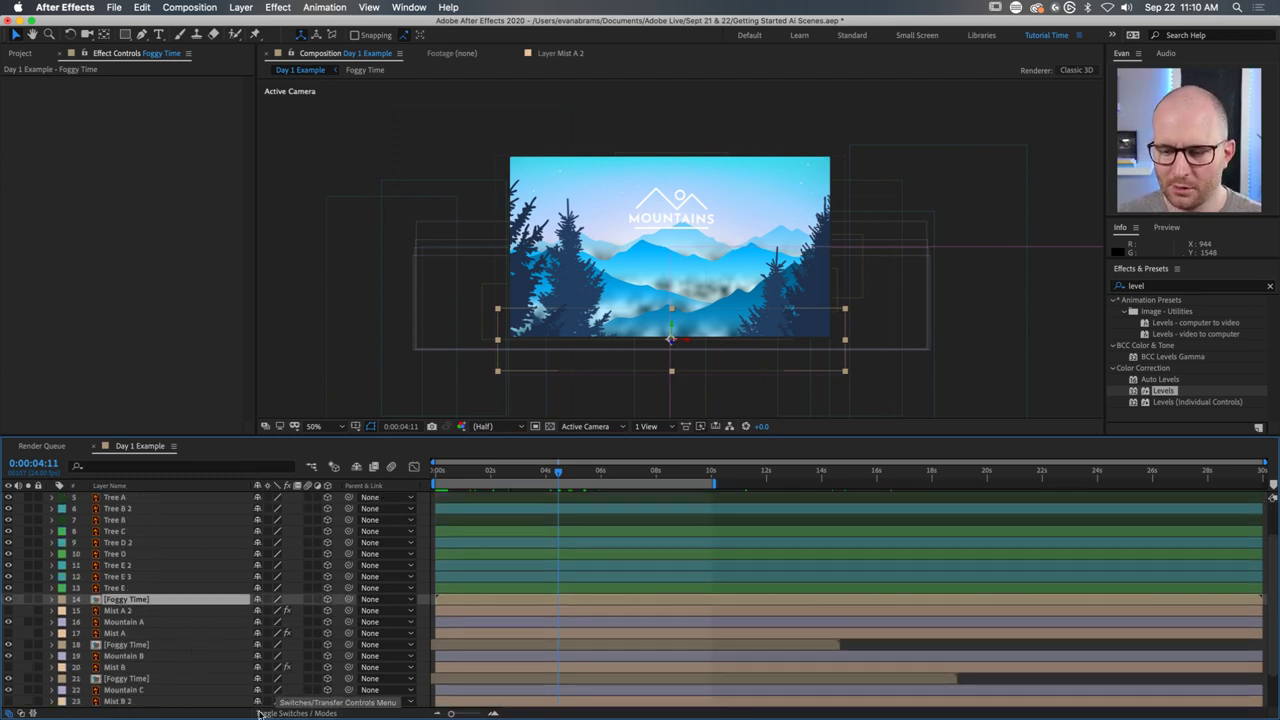
{"action": "left_click", "coordinate": [266, 714]}
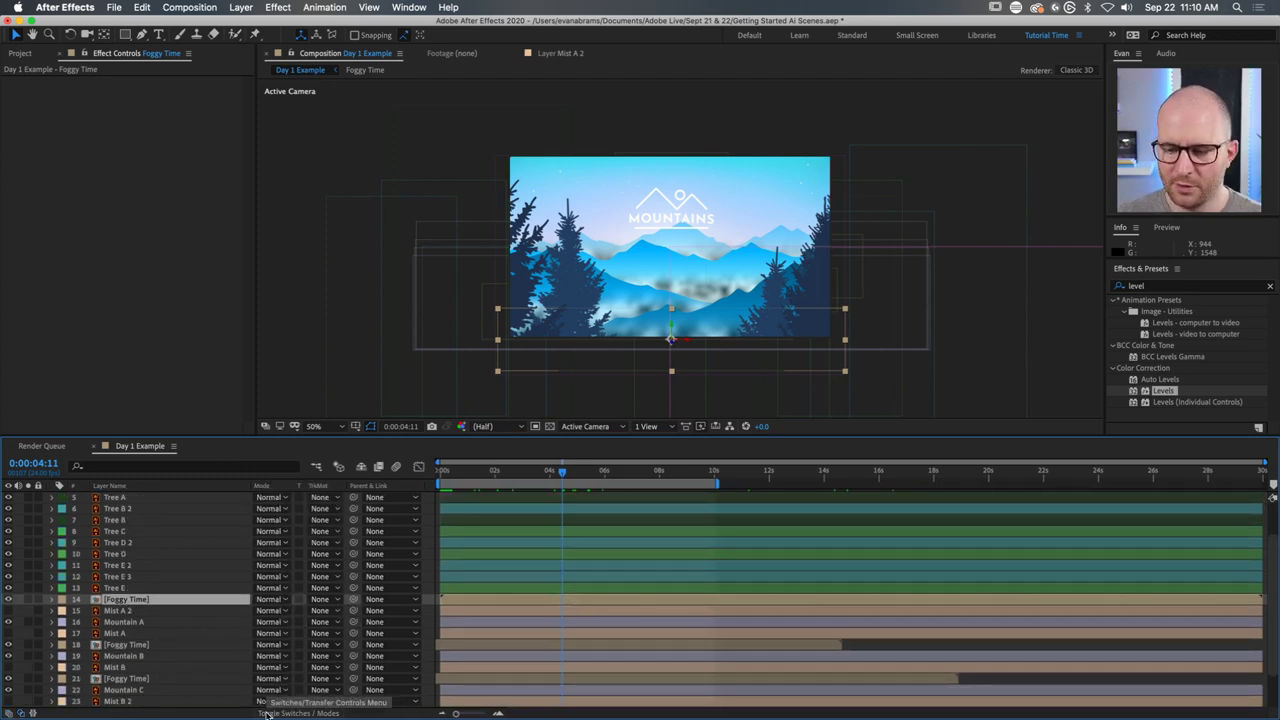
{"action": "left_click", "coordinate": [130, 644], "text": "super"}
{"action": "left_click", "coordinate": [134, 678], "text": "super"}
{"action": "scroll", "coordinate": [136, 685], "scroll_direction": "down", "scroll_amount": 1}
{"action": "left_click", "coordinate": [138, 695], "text": "super"}
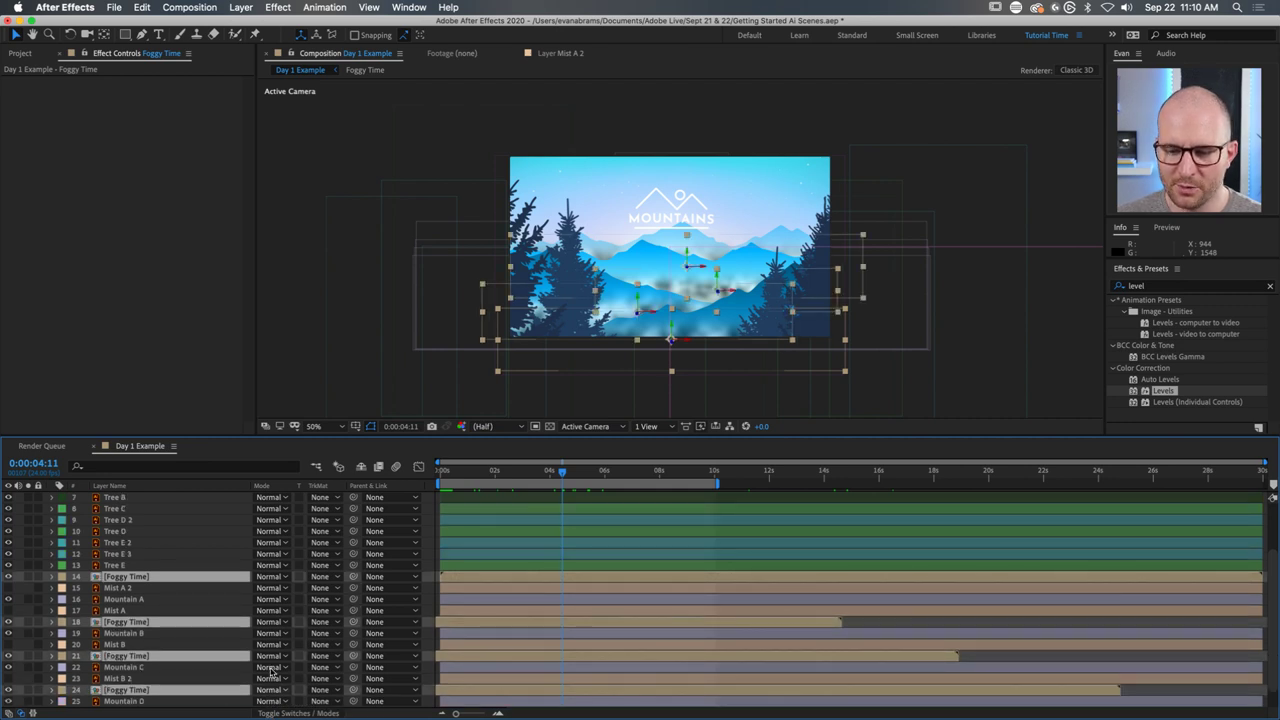
{"action": "left_click", "coordinate": [268, 578]}
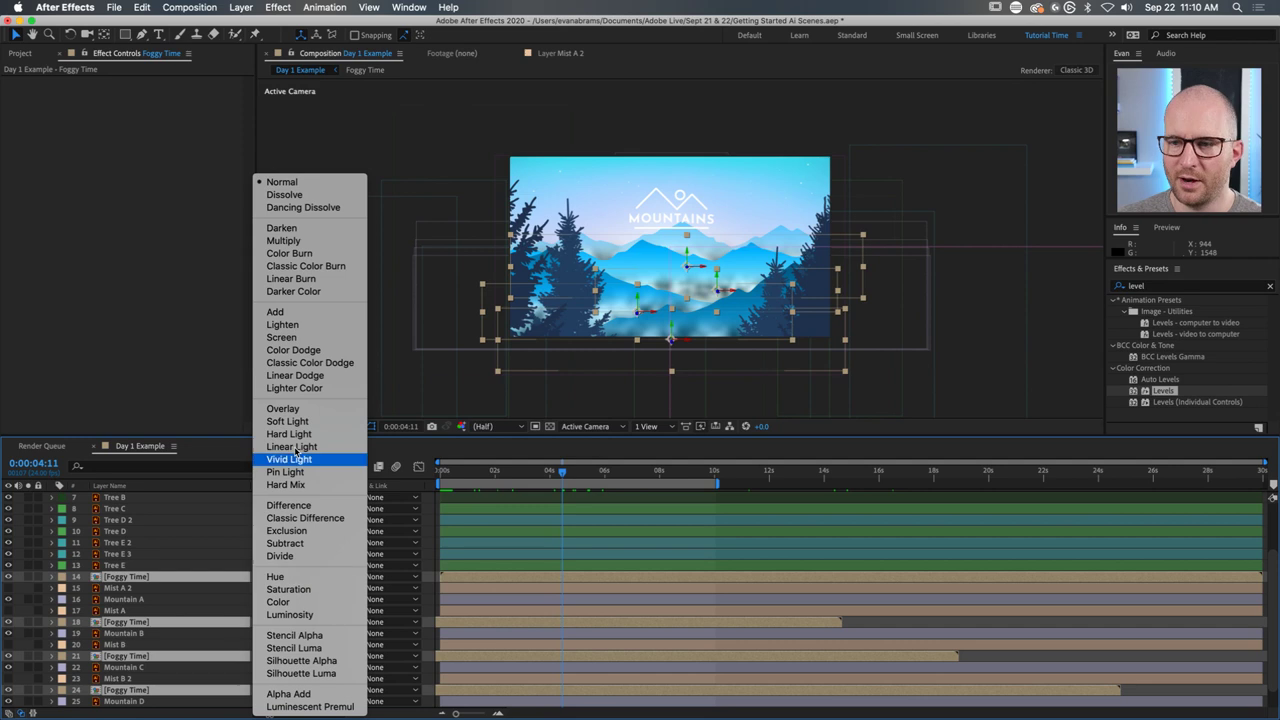
Set the four Foggy Time layers to Screen blend mode and preview from the start.
{"action": "left_click", "coordinate": [309, 339]}
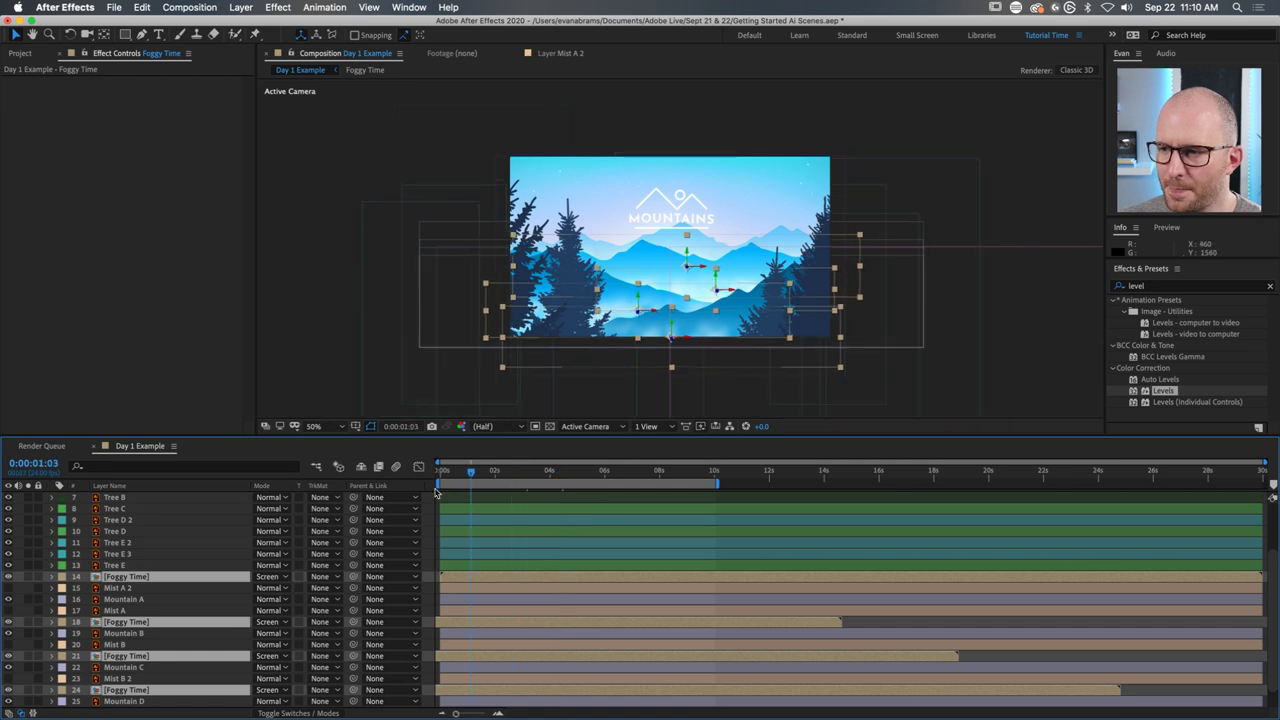
{"action": "key", "text": "Home"}
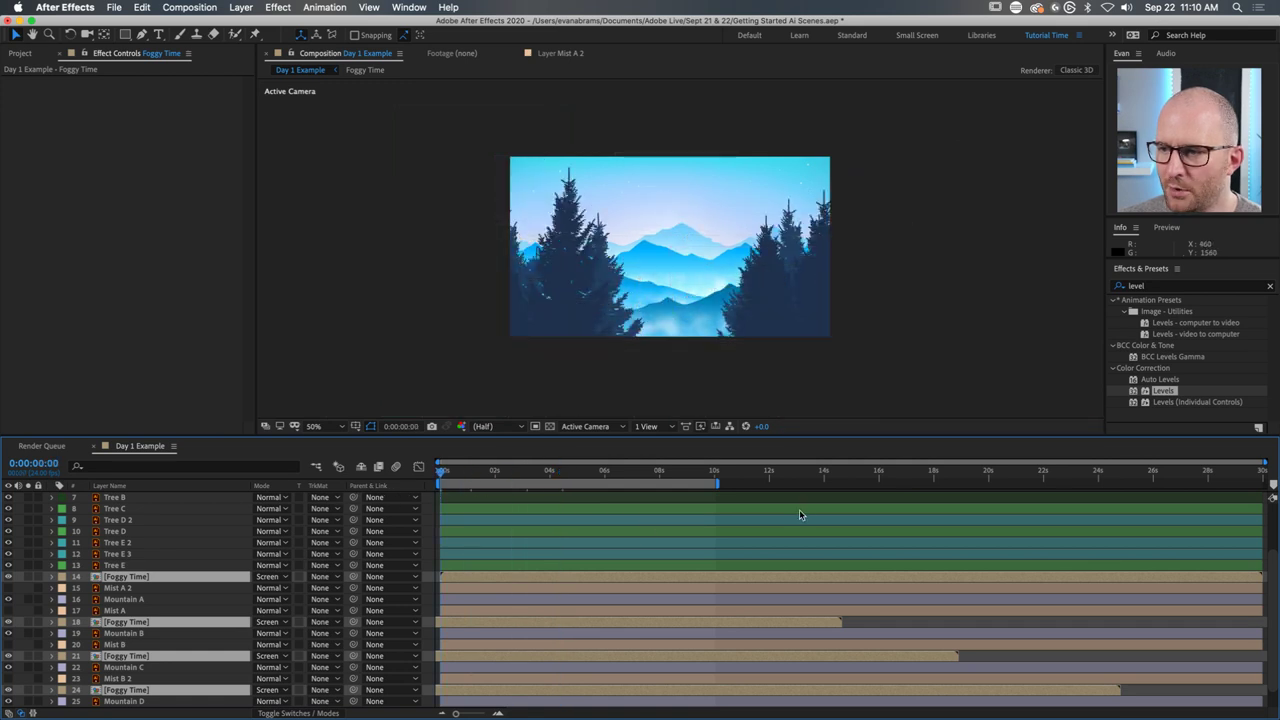
{"action": "key", "text": "space"}
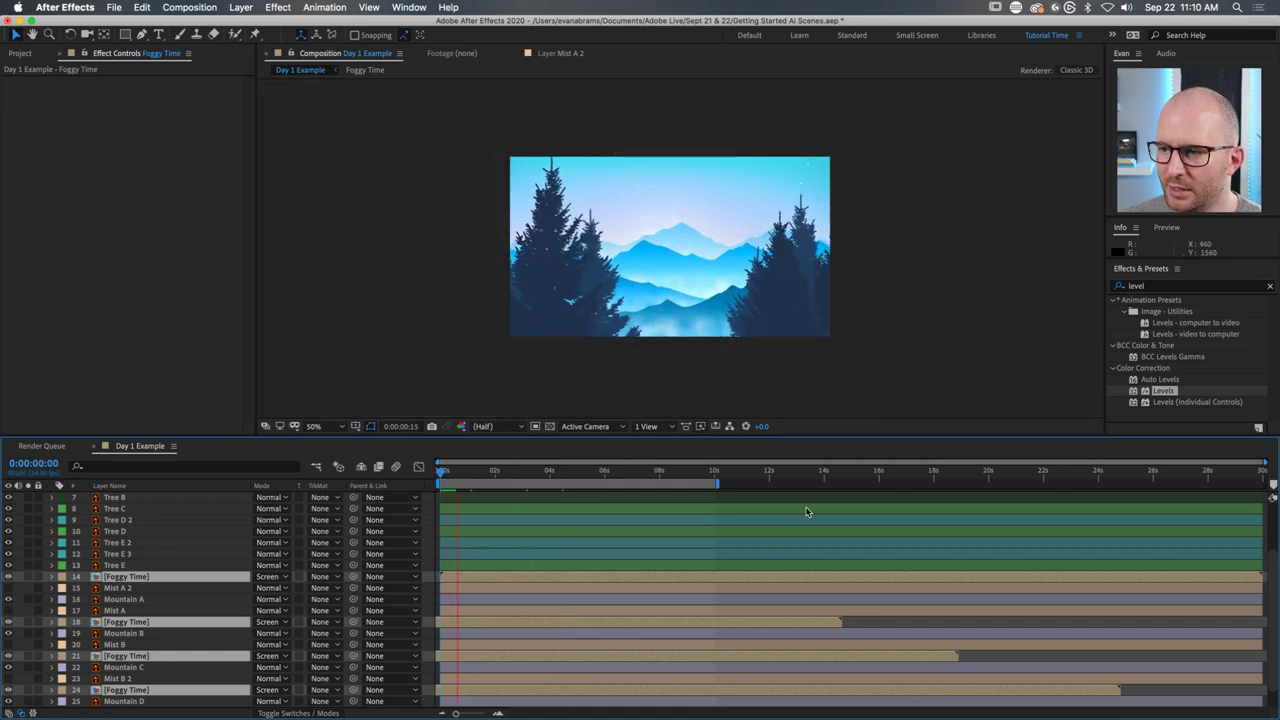
{"action": "key", "text": "space"}
{"action": "mouse_move", "coordinate": [510, 476]}
{"action": "left_mouse_down"}
{"action": "mouse_move", "coordinate": [663, 468]}
{"action": "mouse_move", "coordinate": [530, 470]}
{"action": "left_mouse_up"}
Preview the MOUNTAINS title animating in over the mist, then select the first Foggy Time layer.
{"action": "left_click", "coordinate": [907, 617]}
{"action": "key", "text": "space"}
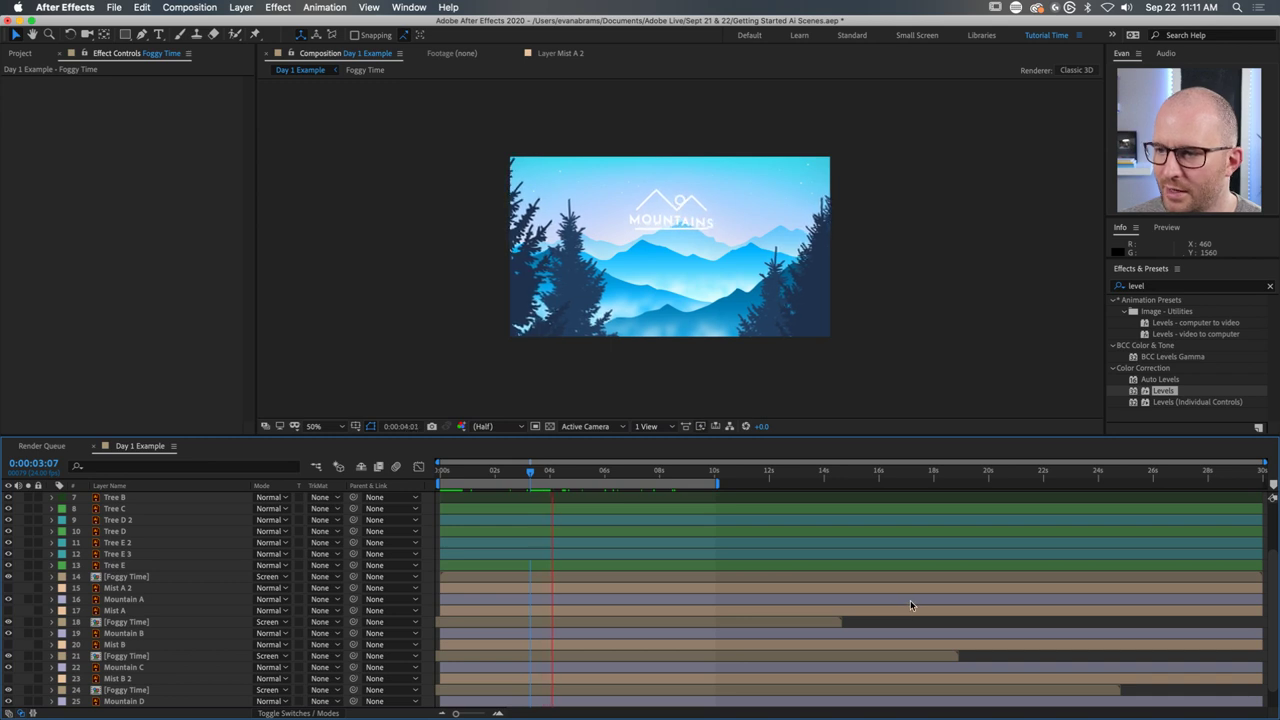
{"action": "key", "text": "space"}
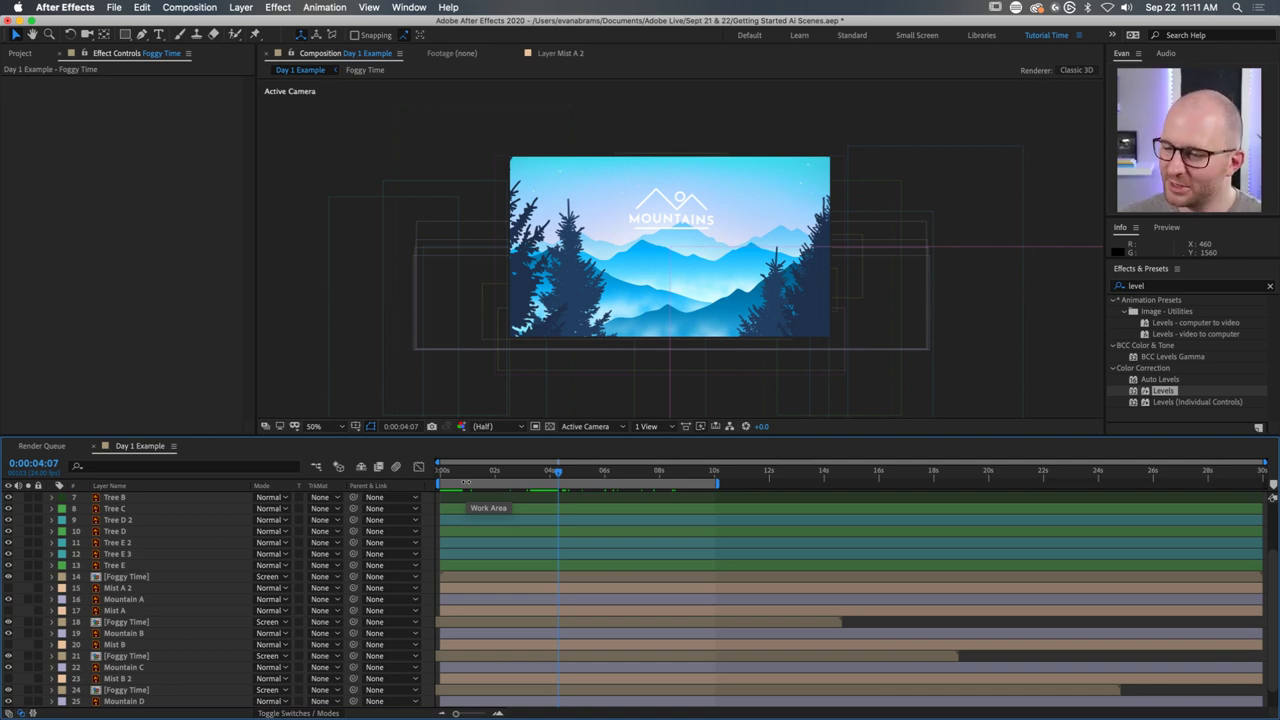
{"action": "mouse_move", "coordinate": [496, 470]}
{"action": "left_mouse_down"}
{"action": "mouse_move", "coordinate": [611, 470]}
{"action": "mouse_move", "coordinate": [493, 477]}
{"action": "left_mouse_up"}
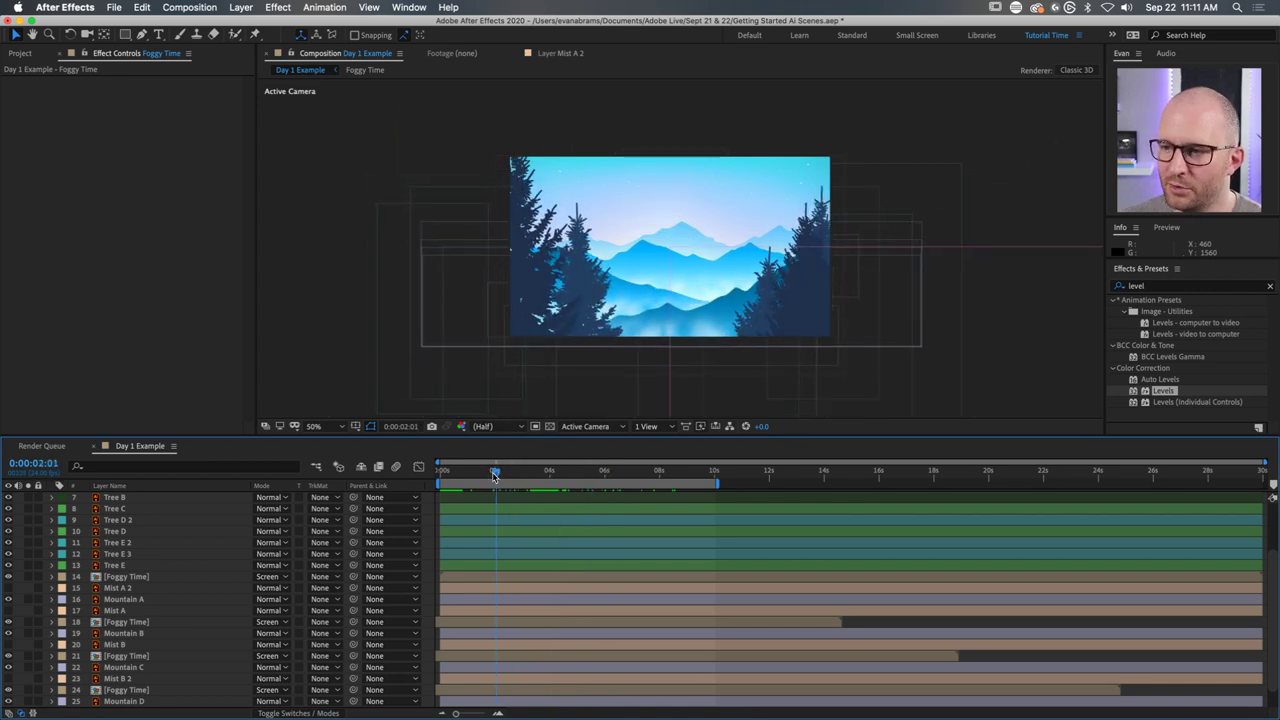
{"action": "key", "text": "space"}
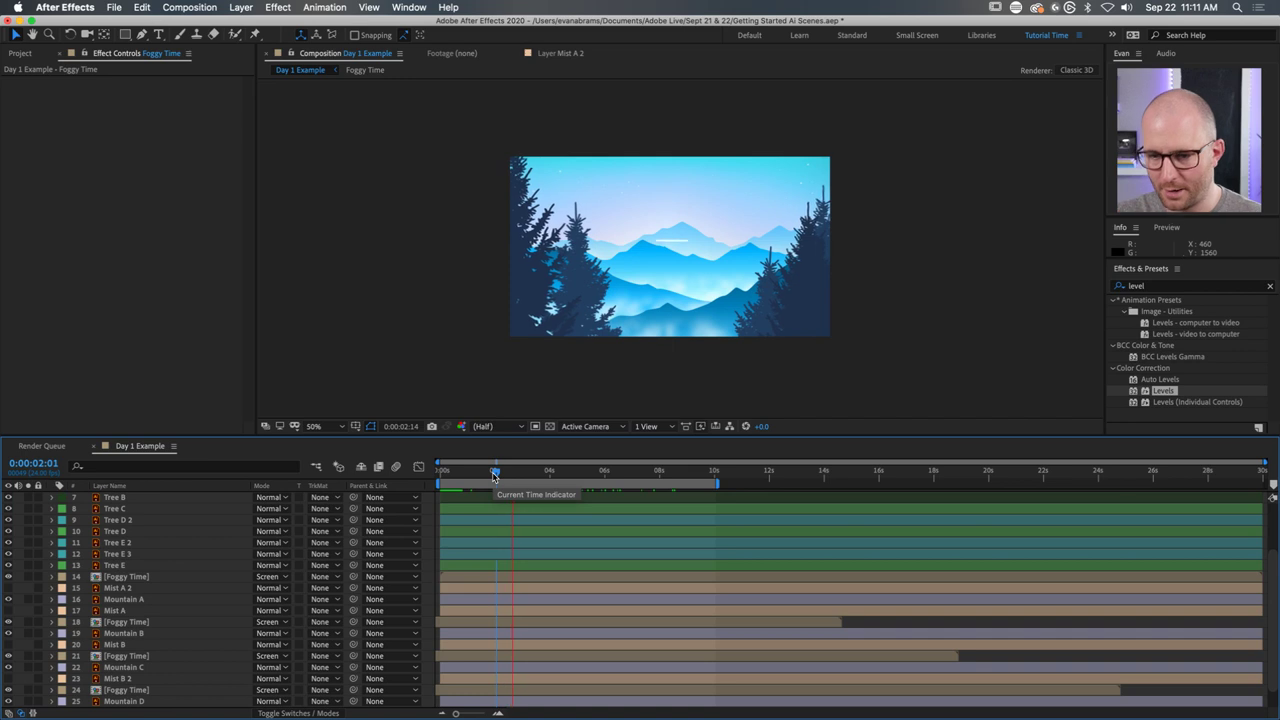
{"action": "key", "text": "space"}
{"action": "left_click", "coordinate": [194, 577]}
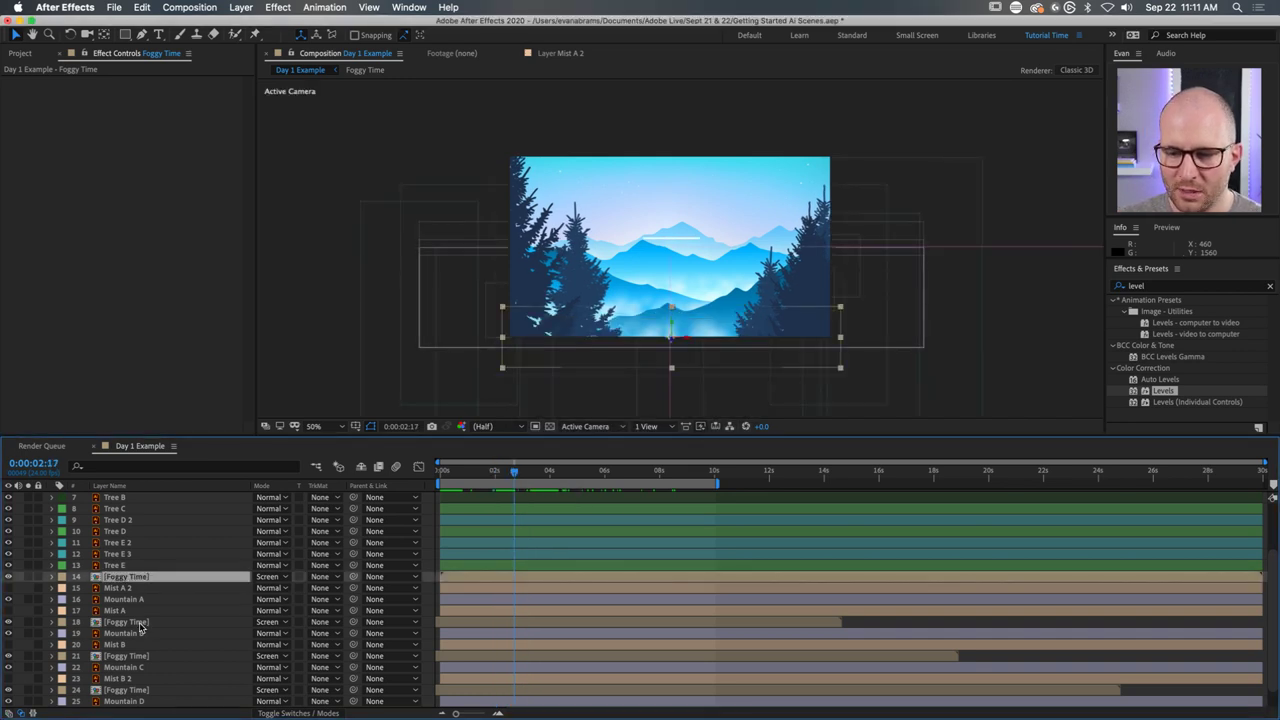
{"action": "left_click", "coordinate": [138, 622], "text": "super"}
{"action": "left_click", "coordinate": [138, 656], "text": "super"}
{"action": "left_click", "coordinate": [136, 690], "text": "super"}
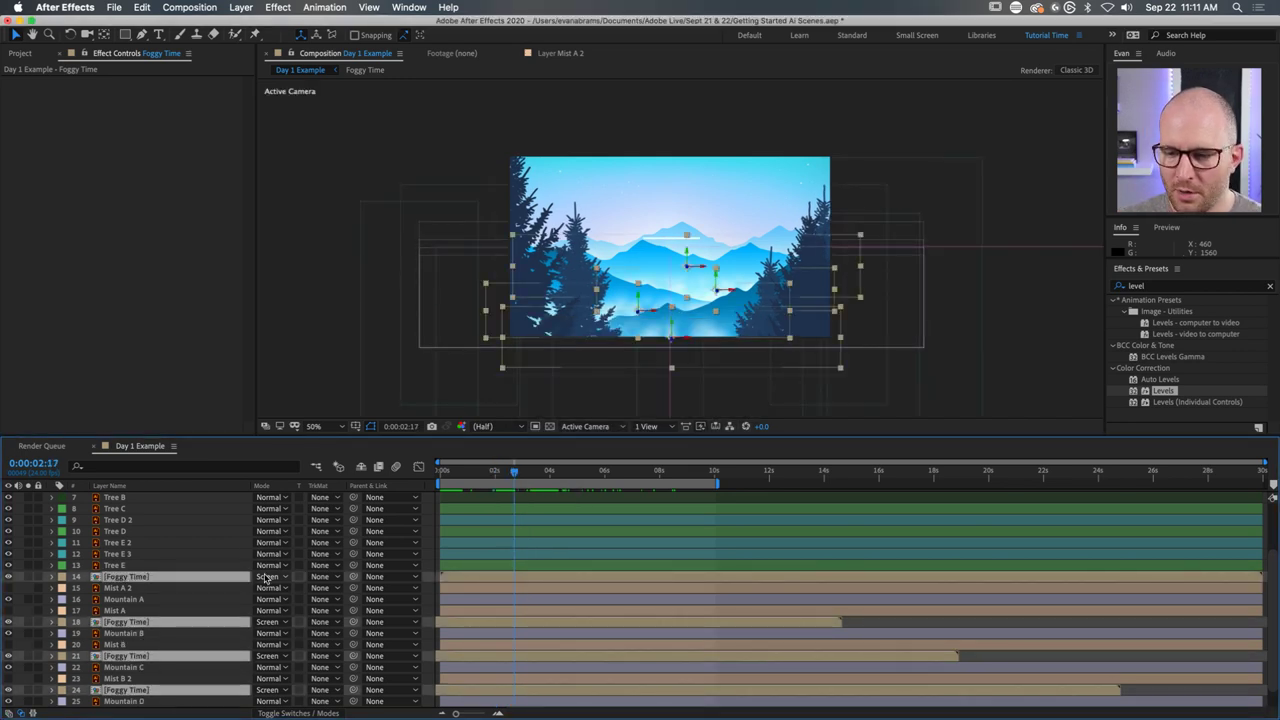
{"action": "left_click", "coordinate": [267, 578]}
{"action": "left_click", "coordinate": [268, 324]}
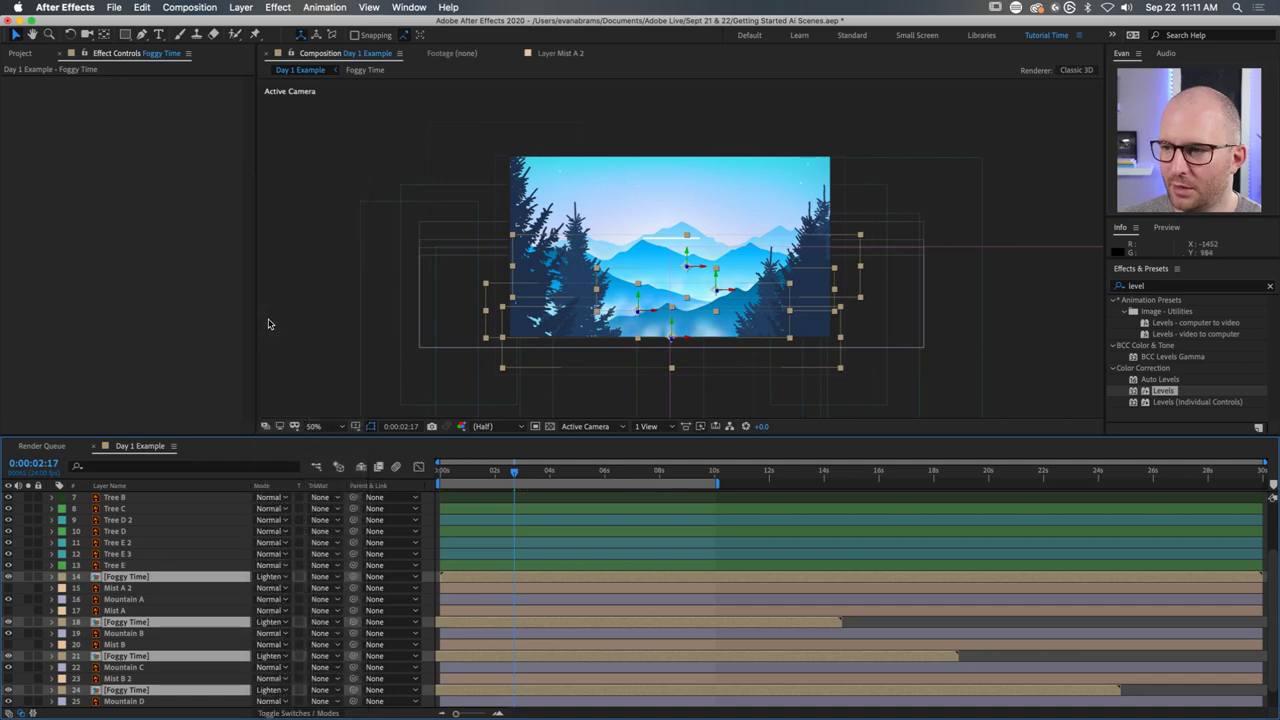
{"action": "scroll", "coordinate": [685, 317], "scroll_direction": "up", "scroll_amount": 2}
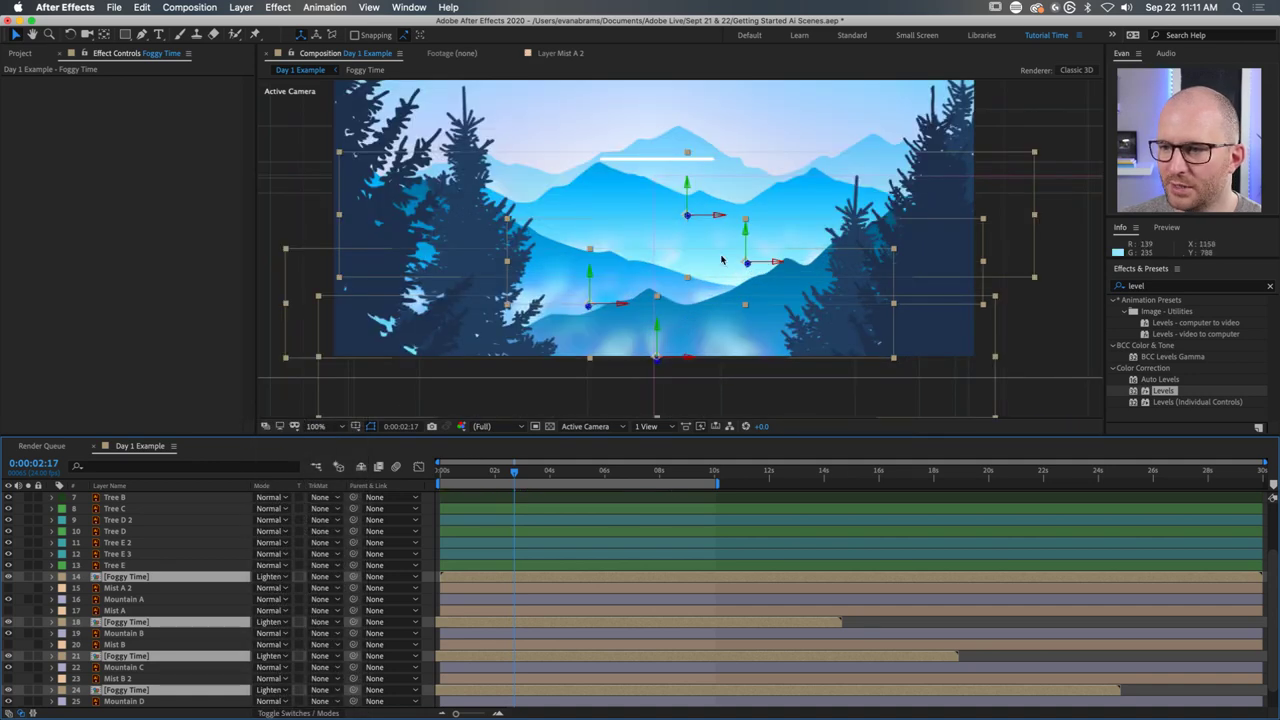
{"action": "left_click", "coordinate": [268, 577]}
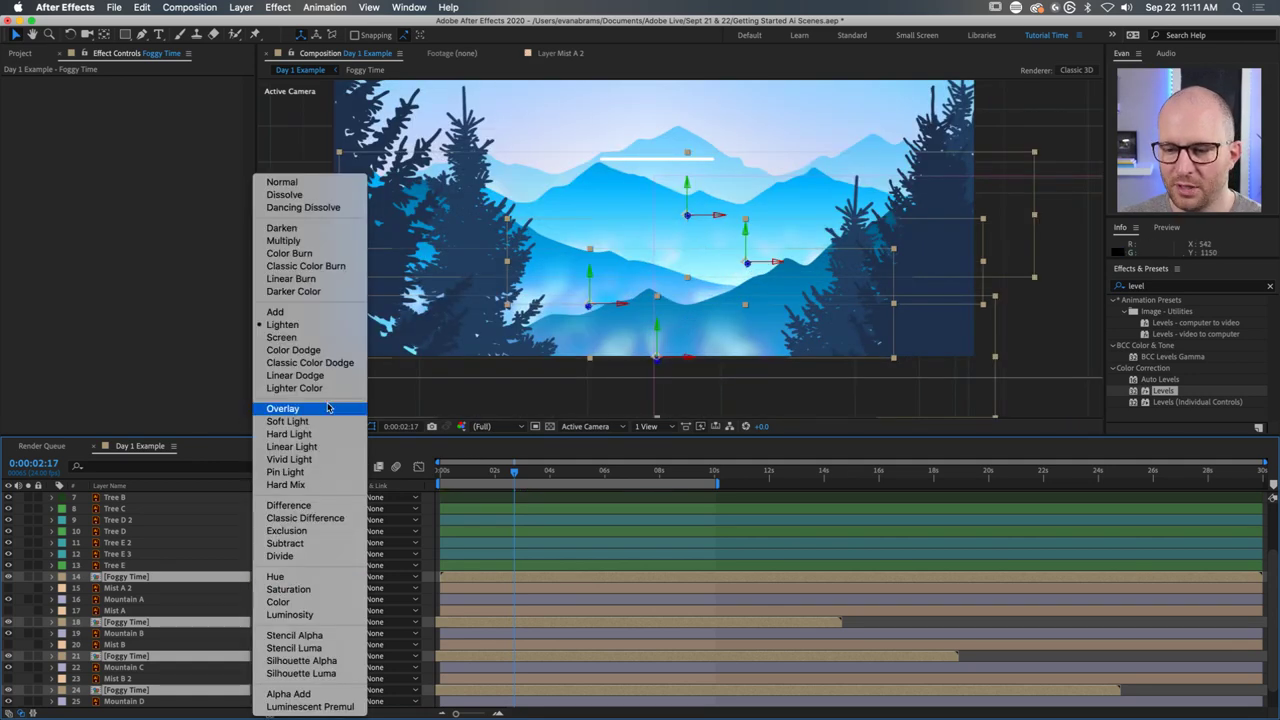
{"action": "left_click", "coordinate": [297, 312]}
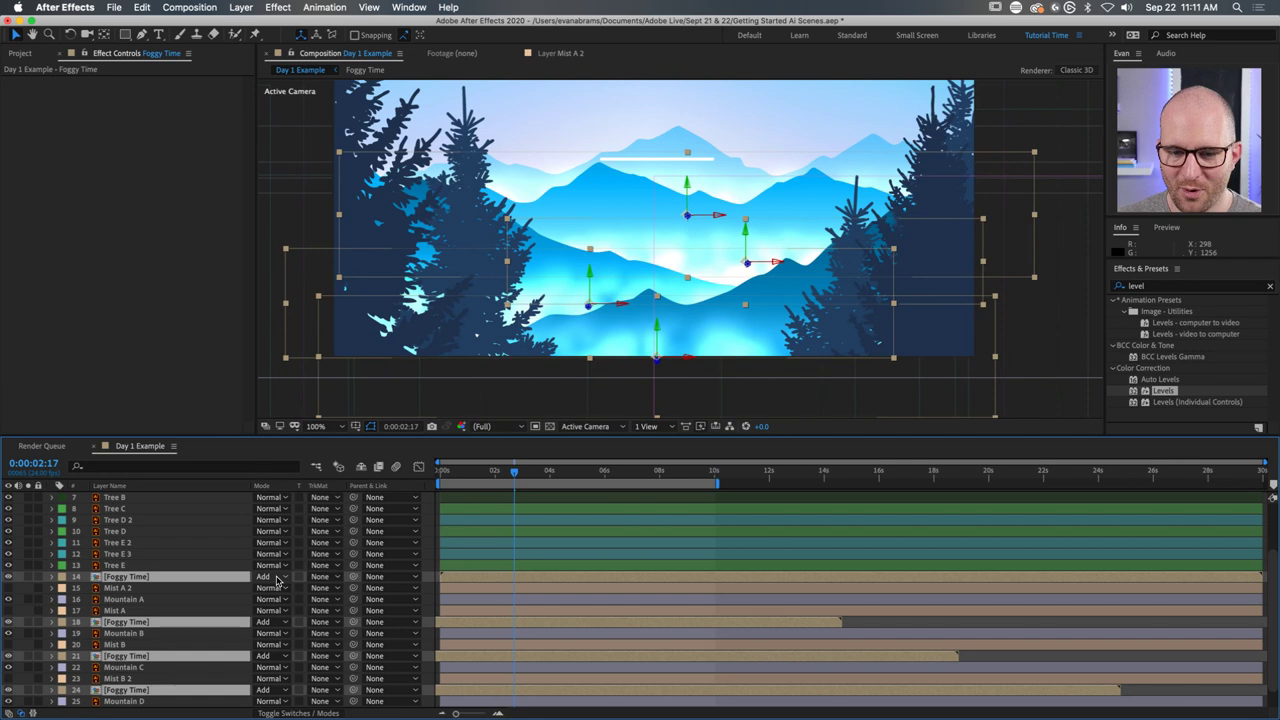
{"action": "left_click", "coordinate": [277, 578]}
Keep the Foggy Time layers on Screen and test 60% Opacity before undoing back to 100%.
{"action": "left_click", "coordinate": [281, 338]}
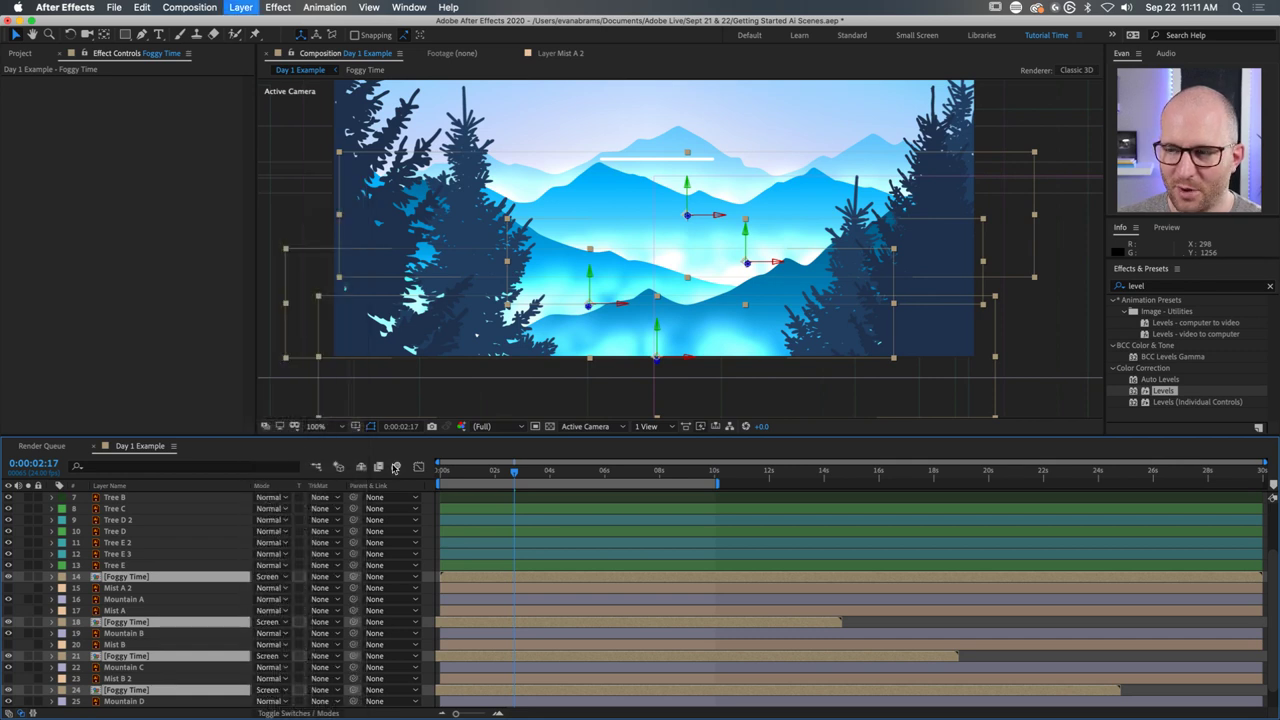
{"action": "key", "text": "t"}
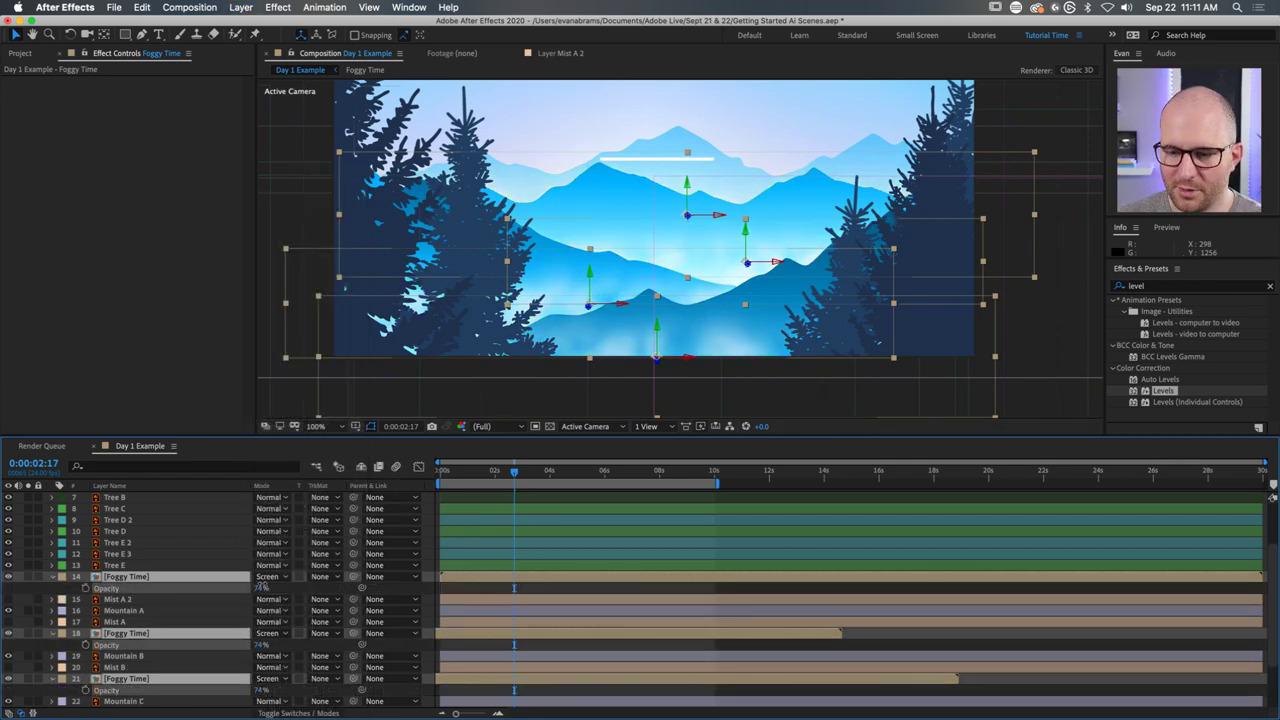
{"action": "type", "text": "60"}
{"action": "key", "text": "Return"}
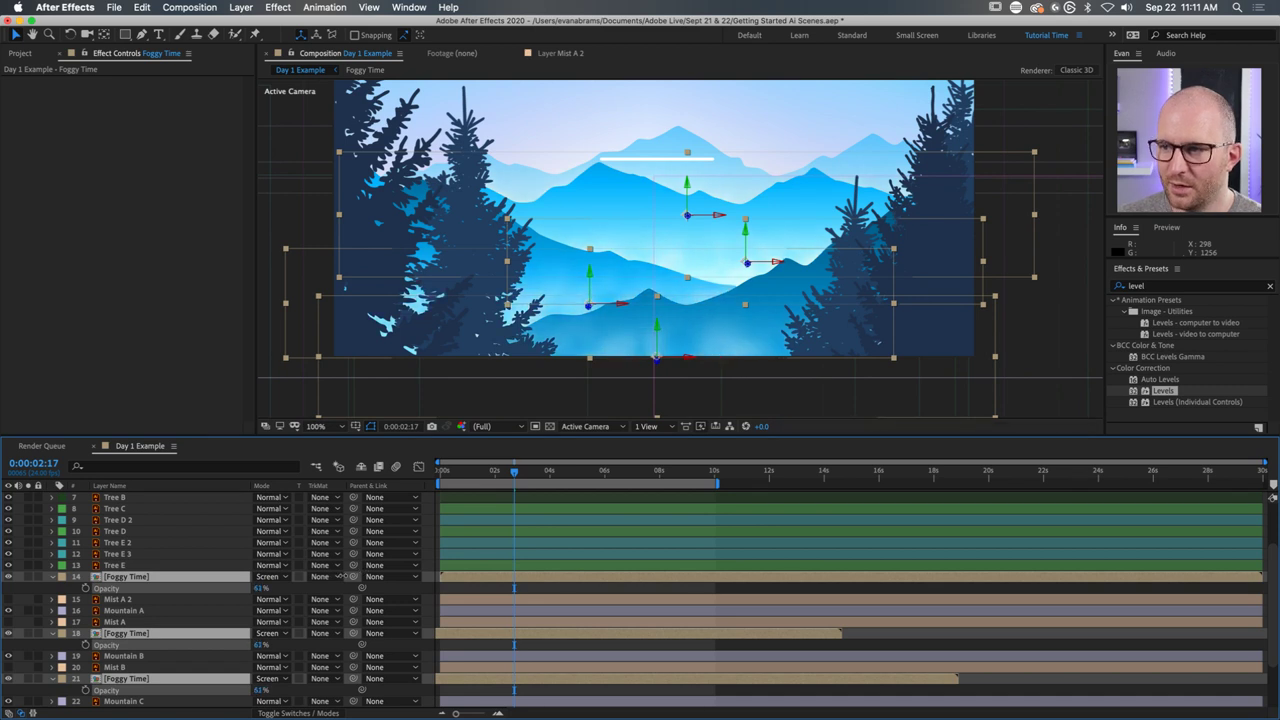
{"action": "key", "text": "ctrl+z"}
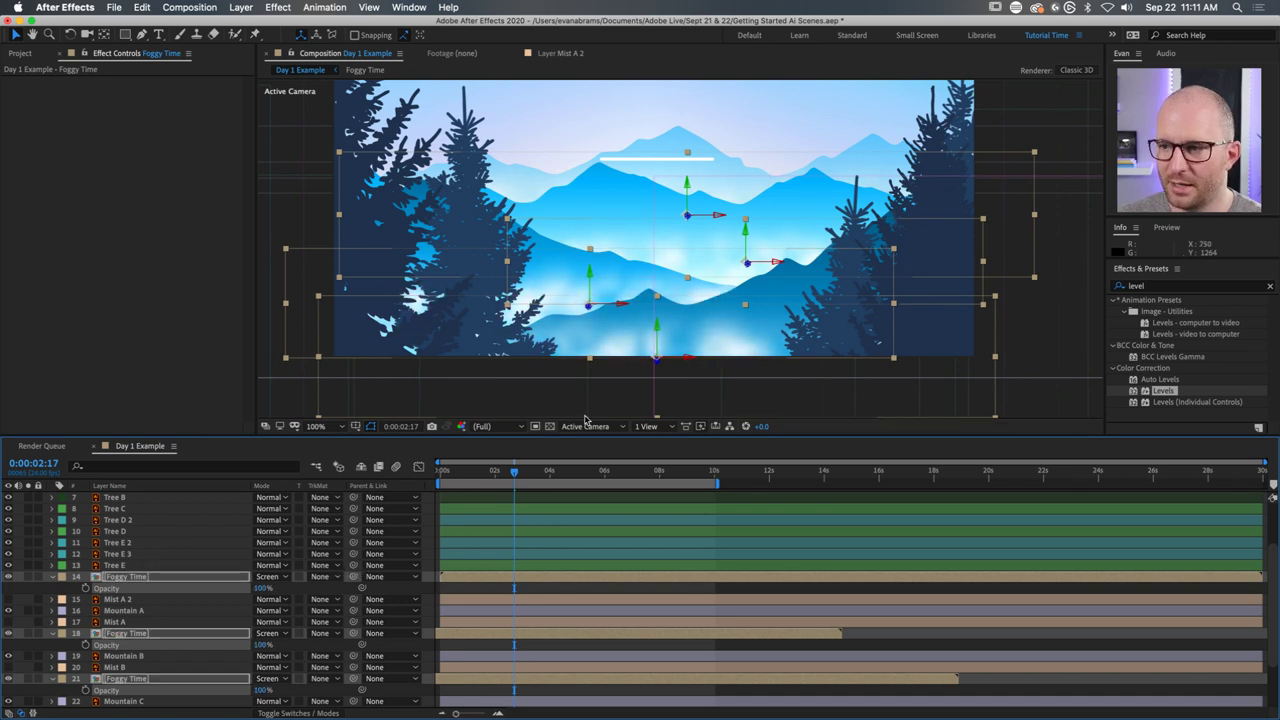
Zoom the viewer to 50%, deselect the layers, and preview the title animation.
{"action": "key", "text": "comma"}
{"action": "left_click", "coordinate": [629, 587]}
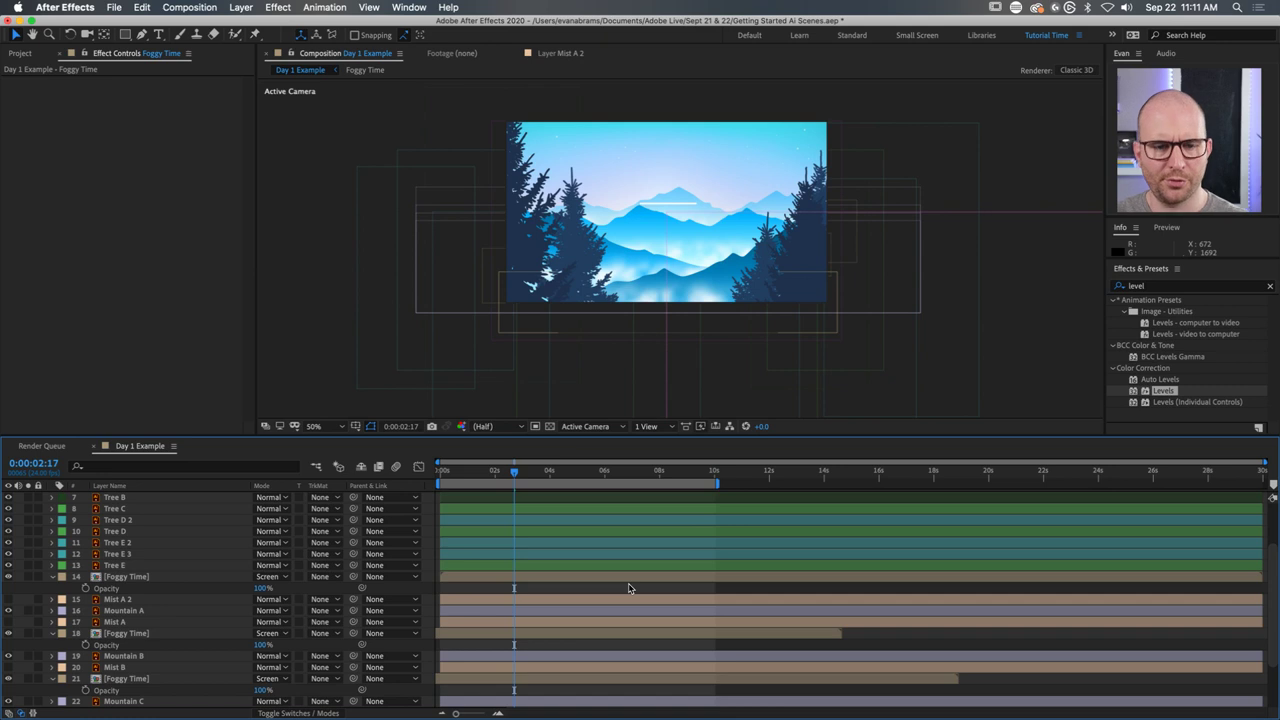
{"action": "key", "text": "space"}
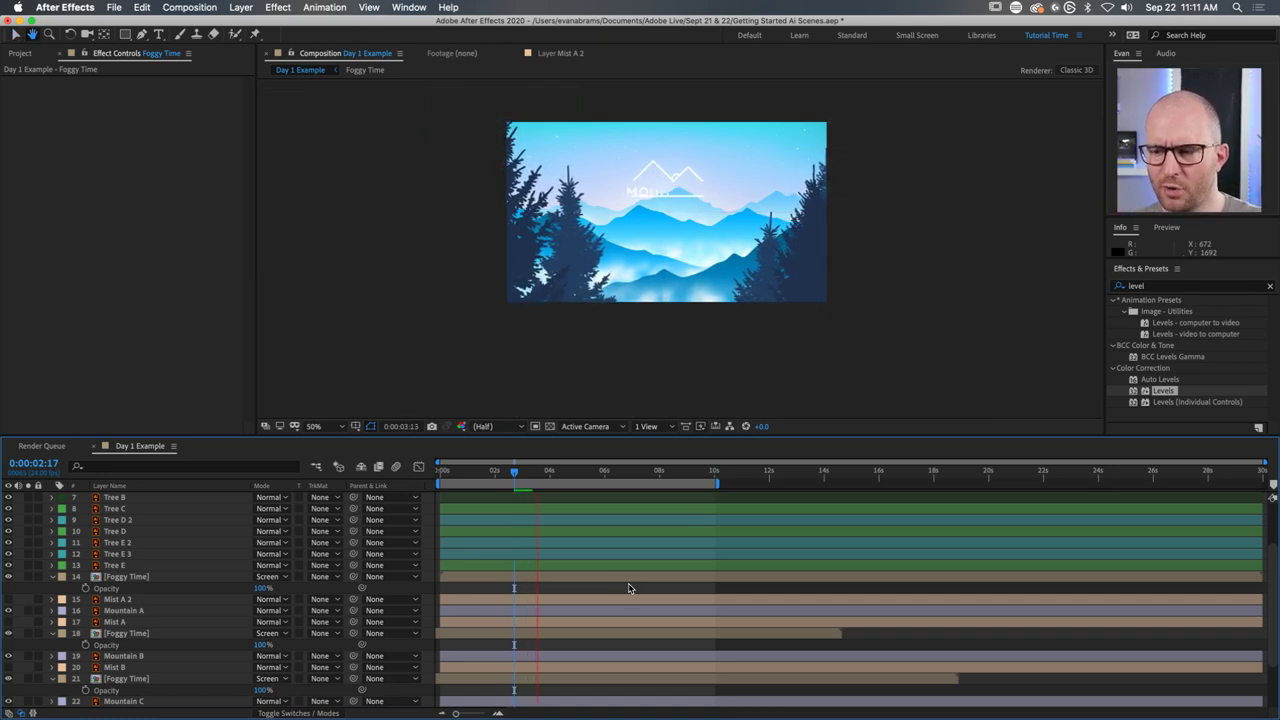
{"action": "key", "text": "space"}
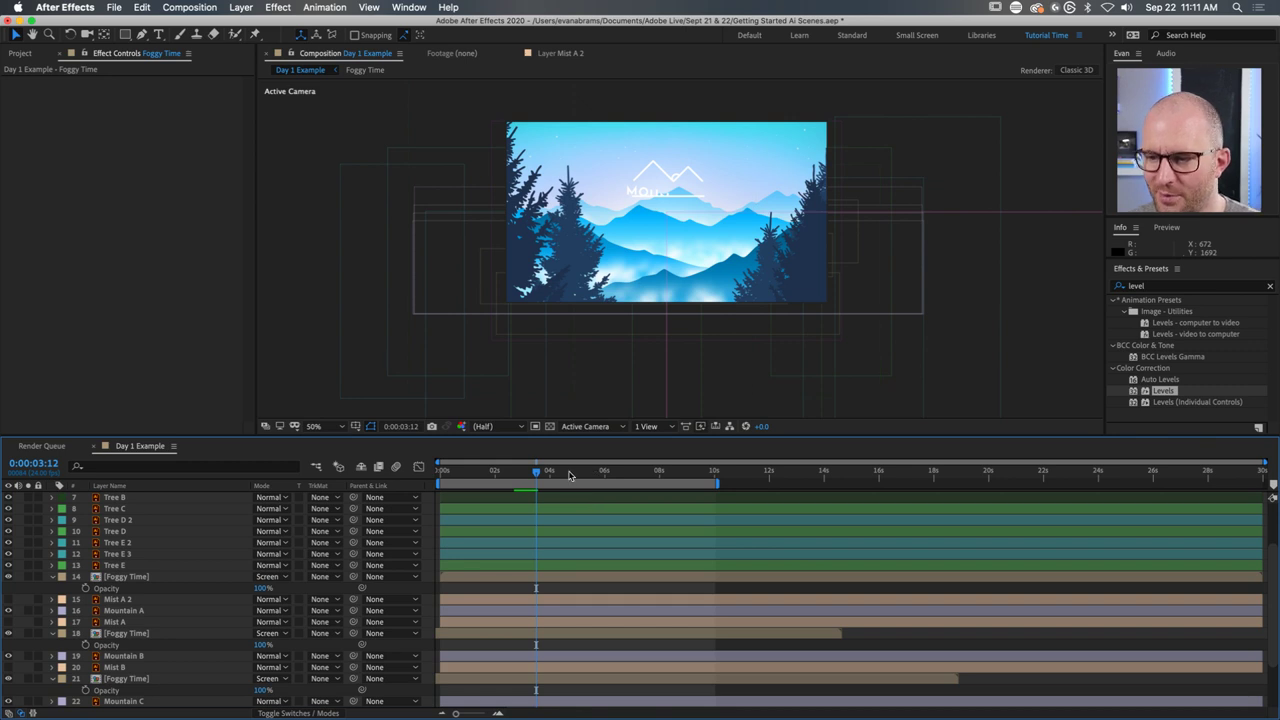
{"action": "mouse_move", "coordinate": [569, 475]}
{"action": "left_mouse_down"}
{"action": "mouse_move", "coordinate": [657, 471]}
{"action": "mouse_move", "coordinate": [468, 484]}
{"action": "mouse_move", "coordinate": [581, 483]}
{"action": "left_mouse_up"}
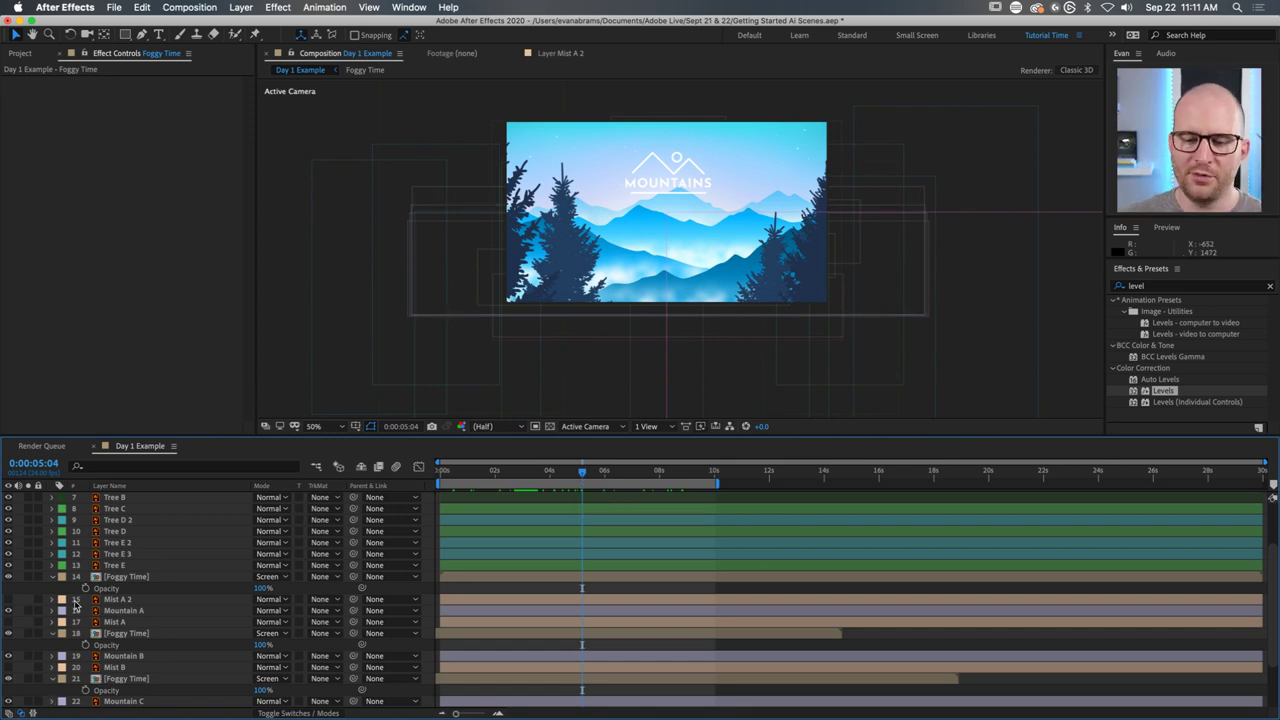
Select all layers to collapse their open Opacity properties, then deselect everything.
{"action": "left_click", "coordinate": [128, 577]}
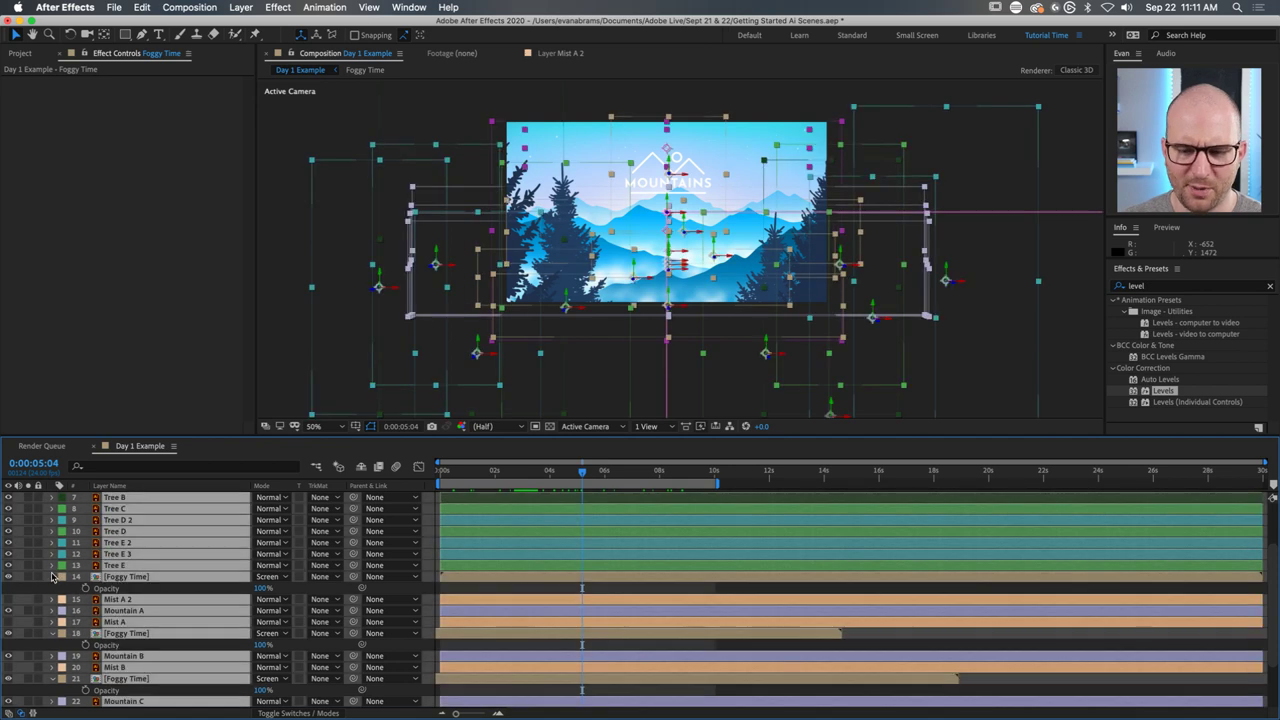
{"action": "key", "text": "ctrl+a"}
{"action": "left_click", "coordinate": [52, 577]}
{"action": "left_click", "coordinate": [934, 622]}
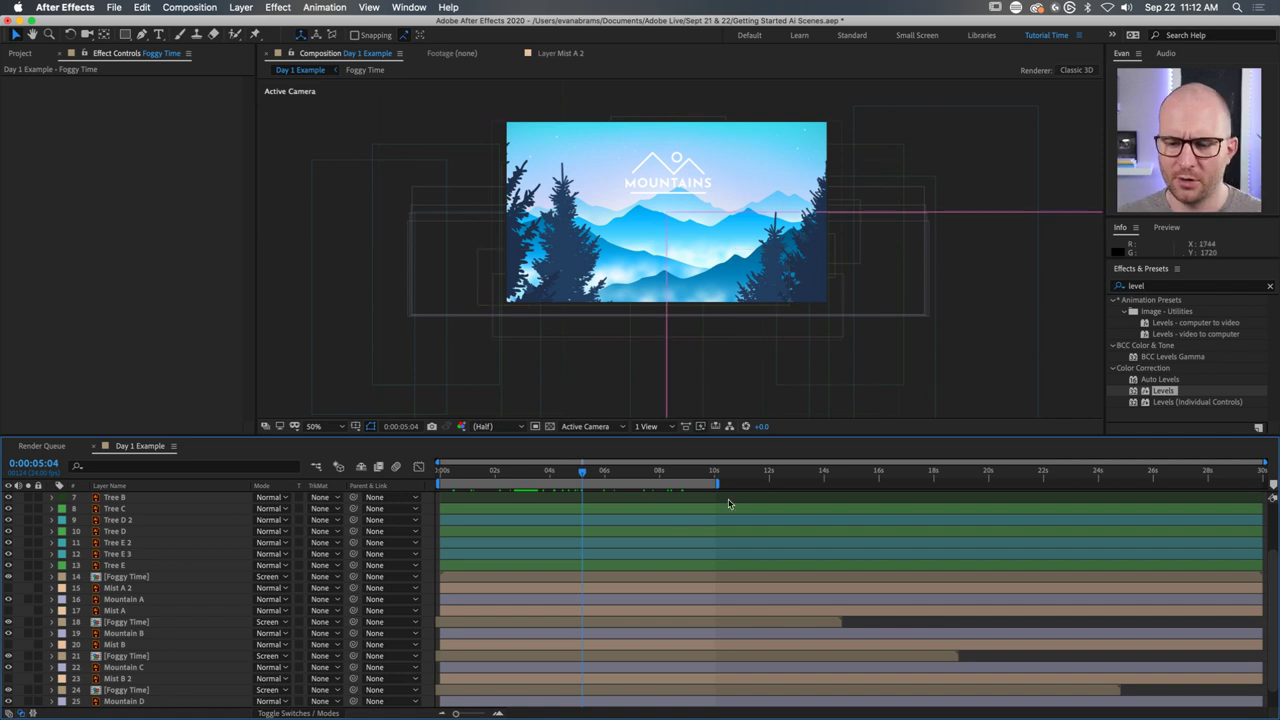
Solo the Stars layer, briefly unsoloing it to compare with the full scene.
{"action": "left_click", "coordinate": [583, 148]}
{"action": "scroll", "coordinate": [588, 150], "scroll_direction": "up", "scroll_amount": 4}
{"action": "scroll", "coordinate": [480, 262], "scroll_direction": "down", "scroll_amount": 3}
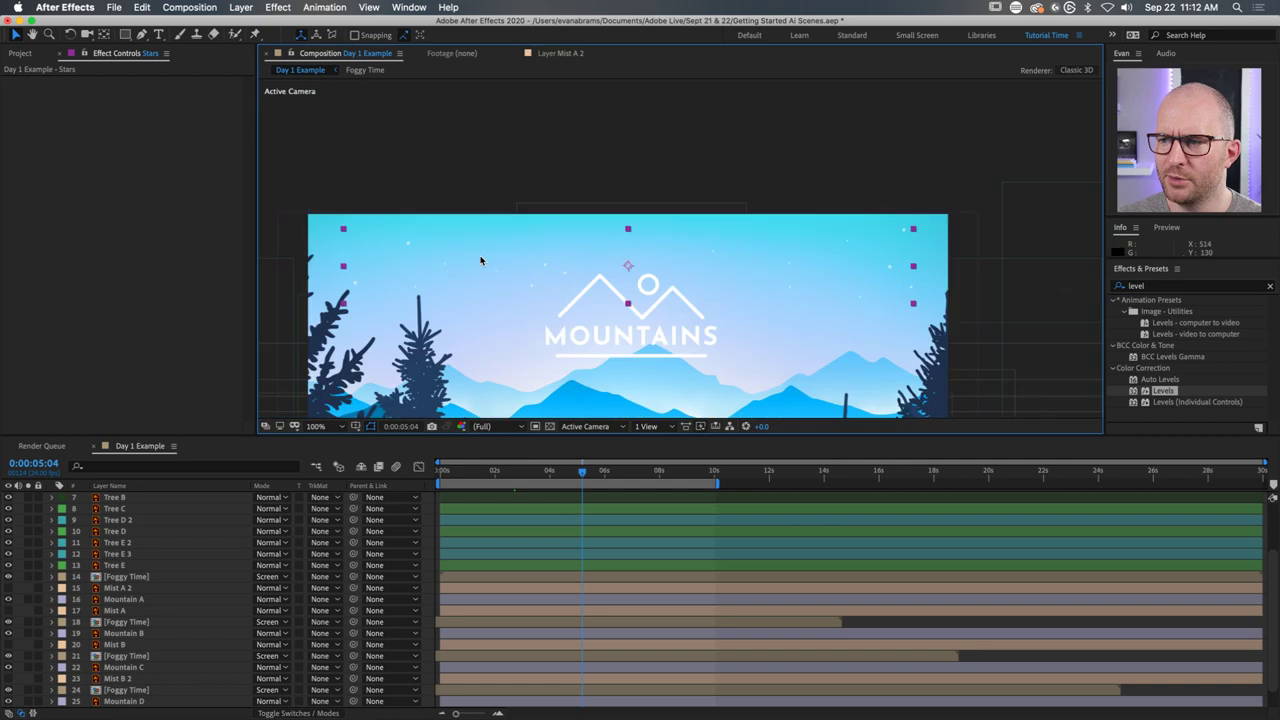
{"action": "scroll", "coordinate": [320, 558], "scroll_direction": "down", "scroll_amount": 2}
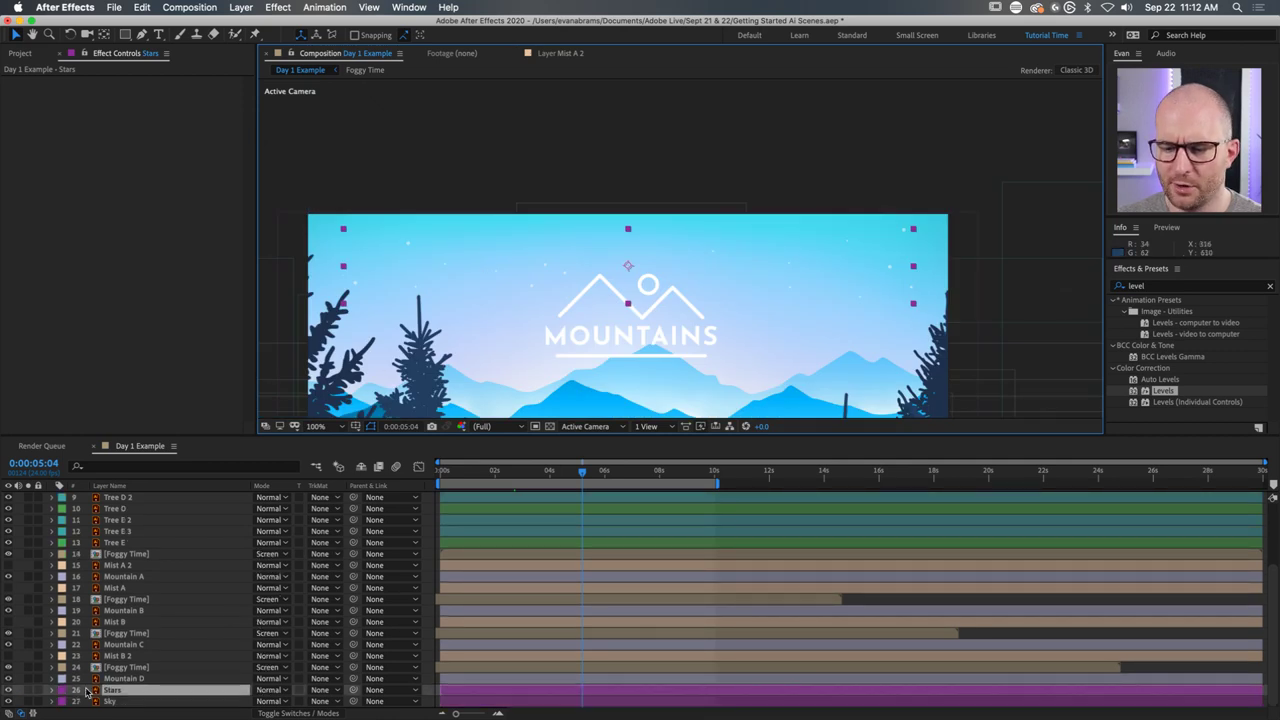
{"action": "left_click", "coordinate": [27, 690]}
{"action": "left_click_drag", "start_coordinate": [571, 261], "coordinate": [531, 213]}
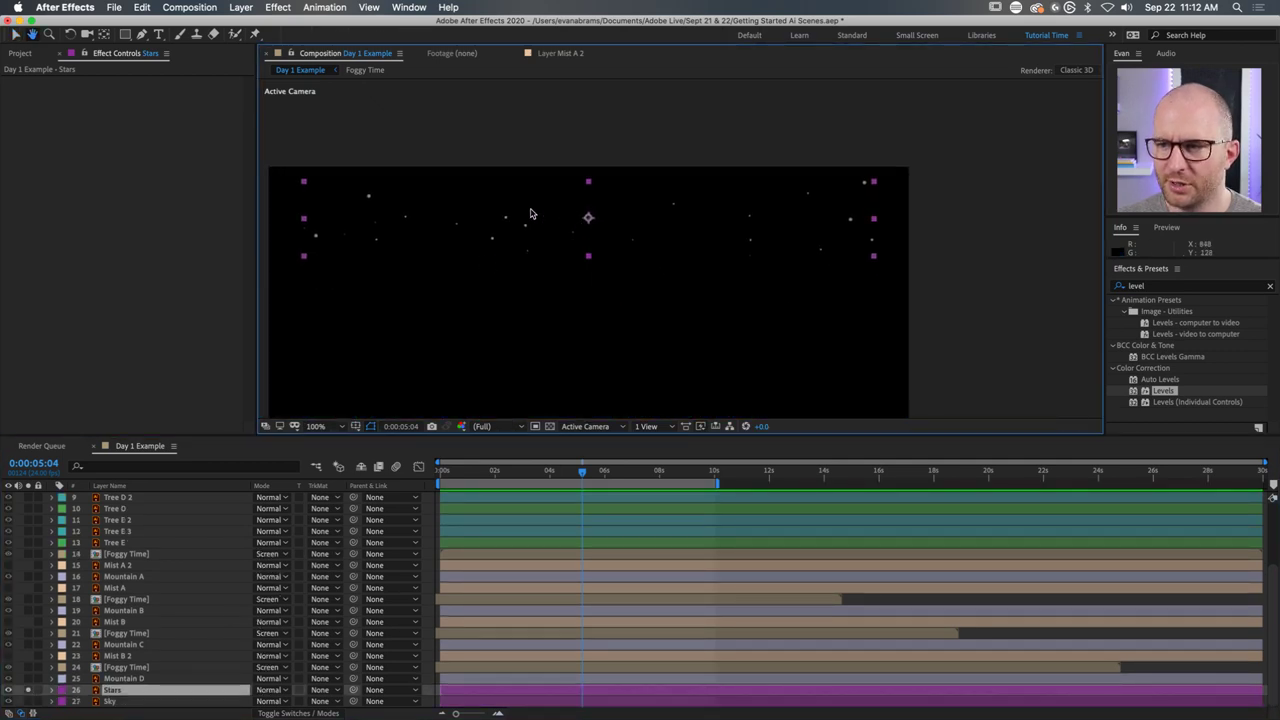
{"action": "key", "text": "v"}
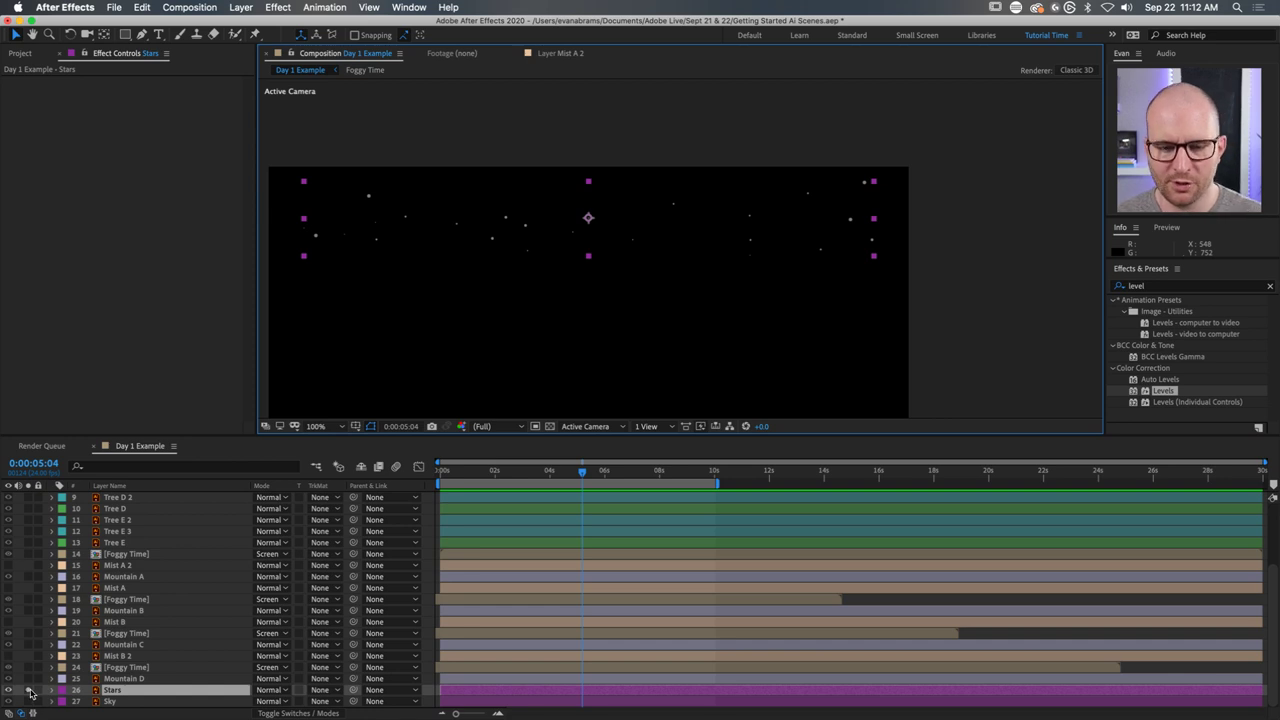
{"action": "left_click", "coordinate": [29, 690]}
{"action": "left_click", "coordinate": [29, 690]}
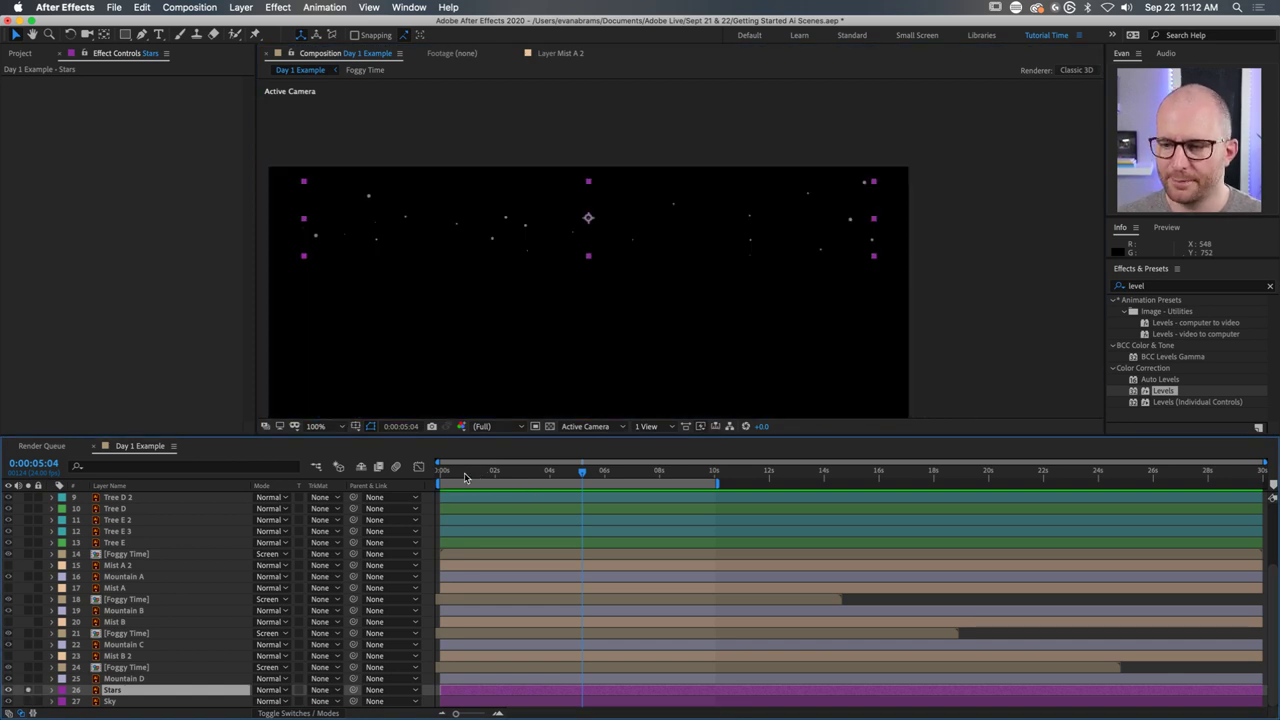
Preview the soloed stars at 50% view and park the playhead at 0:00:01:12.
{"action": "key", "text": "Home"}
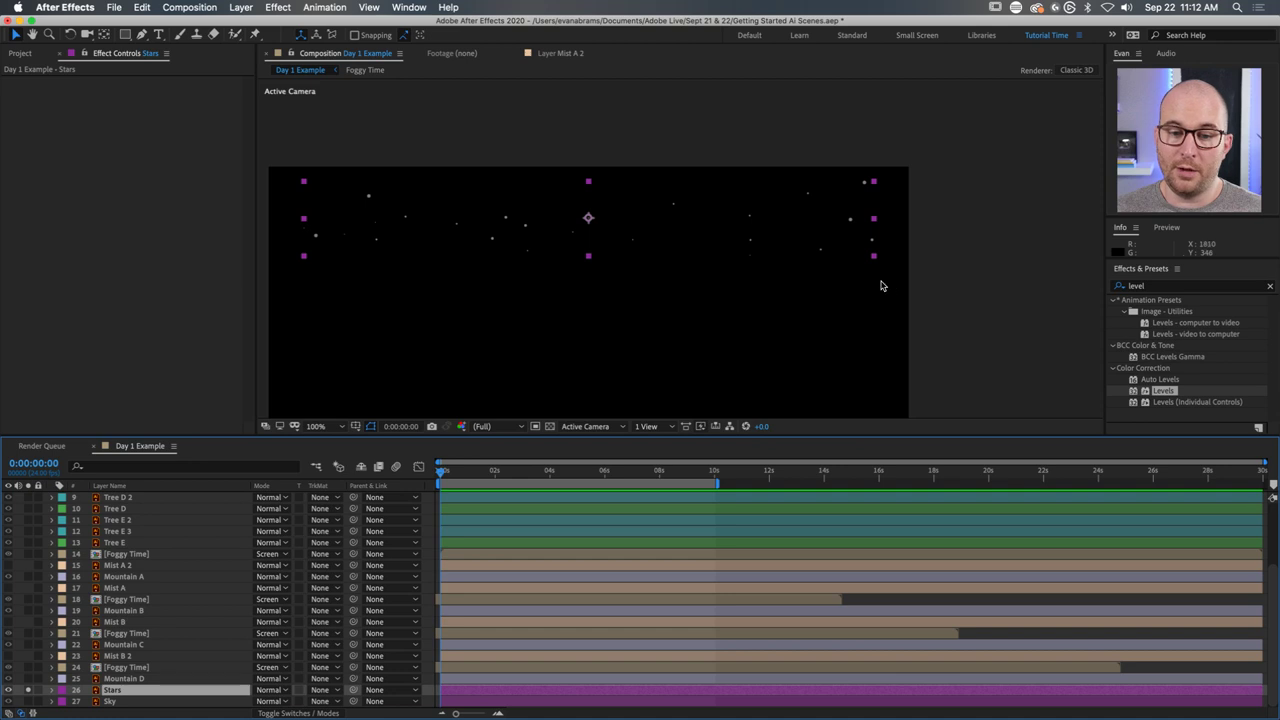
{"action": "key", "text": "comma"}
{"action": "key", "text": "comma"}
{"action": "key", "text": "space"}
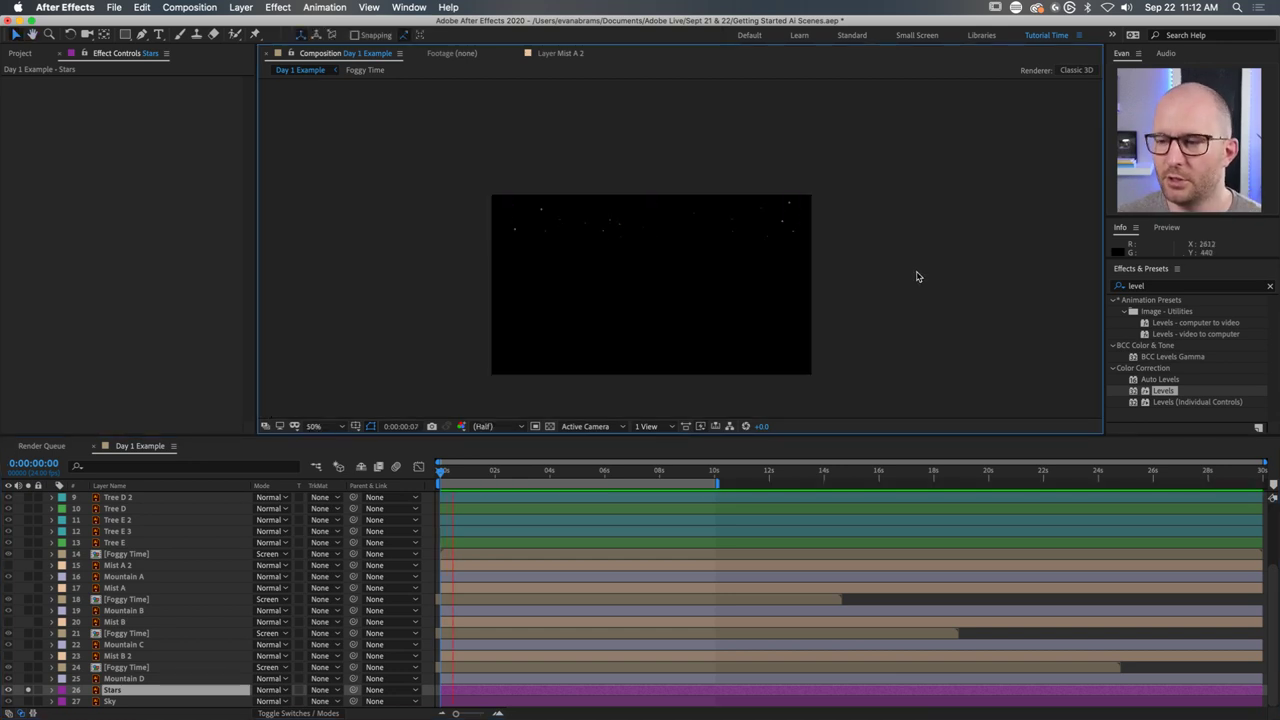
{"action": "left_click", "coordinate": [480, 481]}
{"action": "left_click_drag", "start_coordinate": [479, 474], "coordinate": [425, 468]}
{"action": "key", "text": "space"}
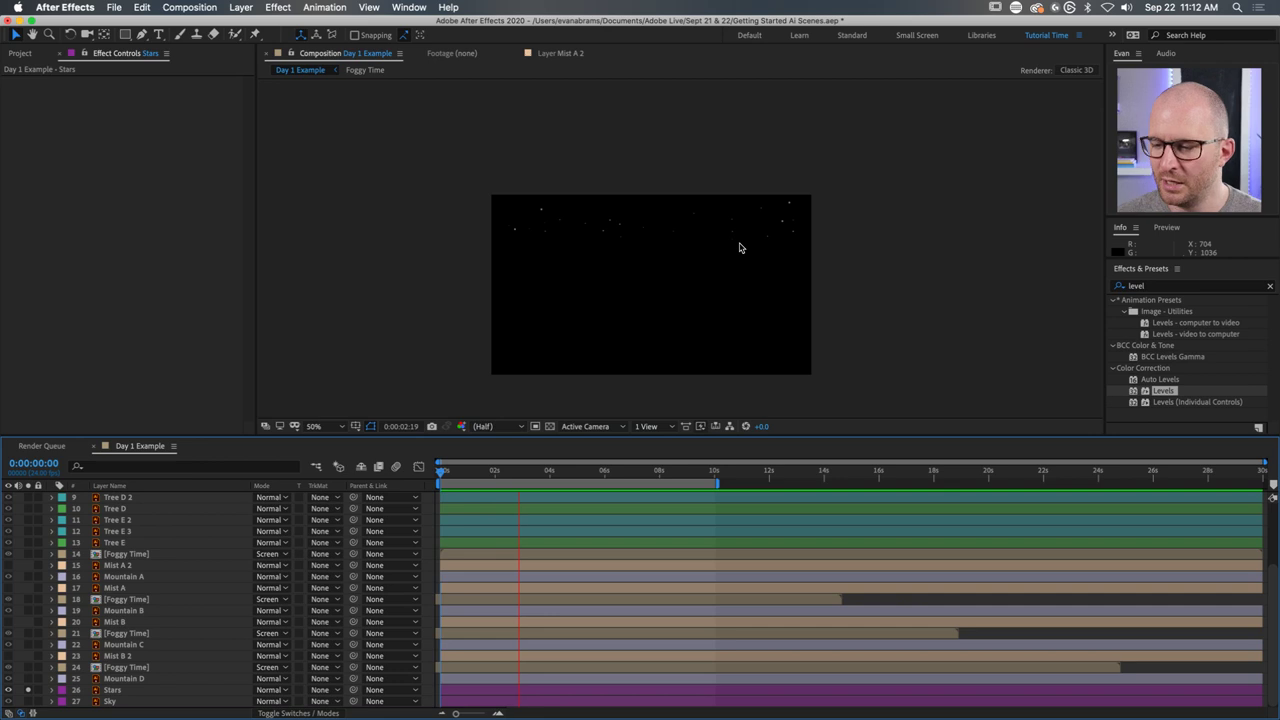
{"action": "key", "text": "space"}
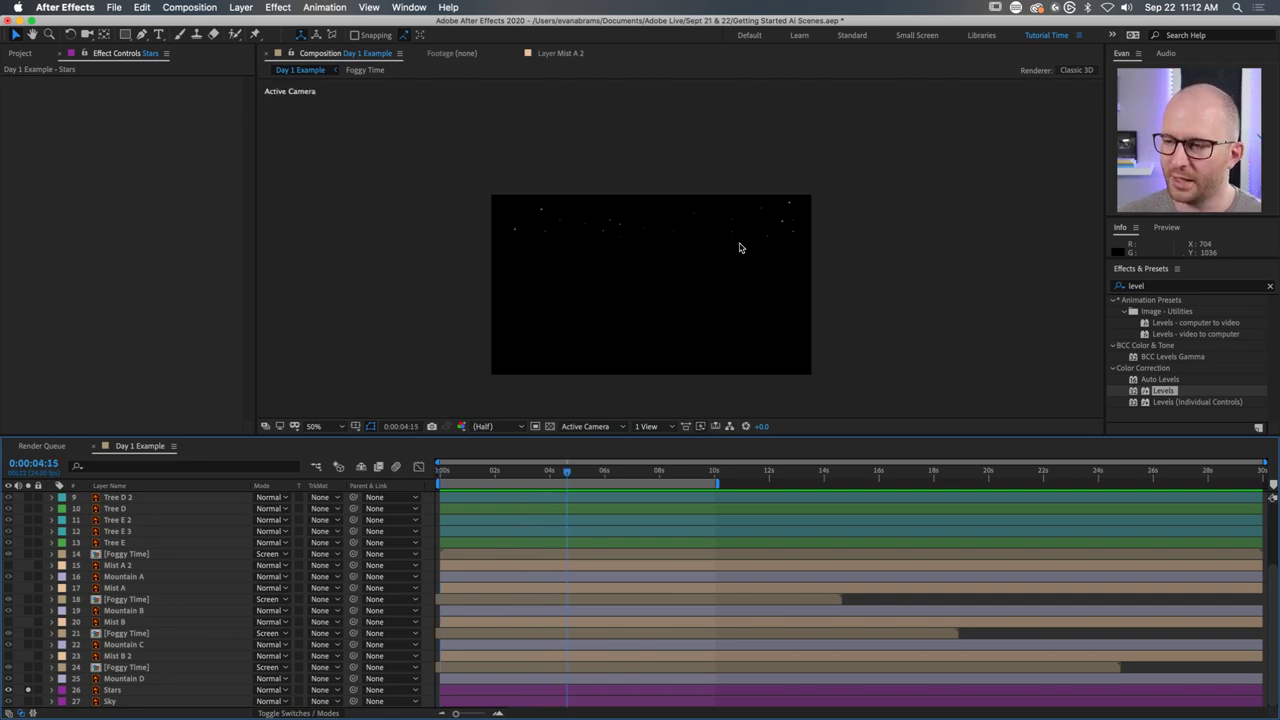
{"action": "left_click_drag", "start_coordinate": [562, 472], "coordinate": [481, 472]}
{"action": "key", "text": "slash"}
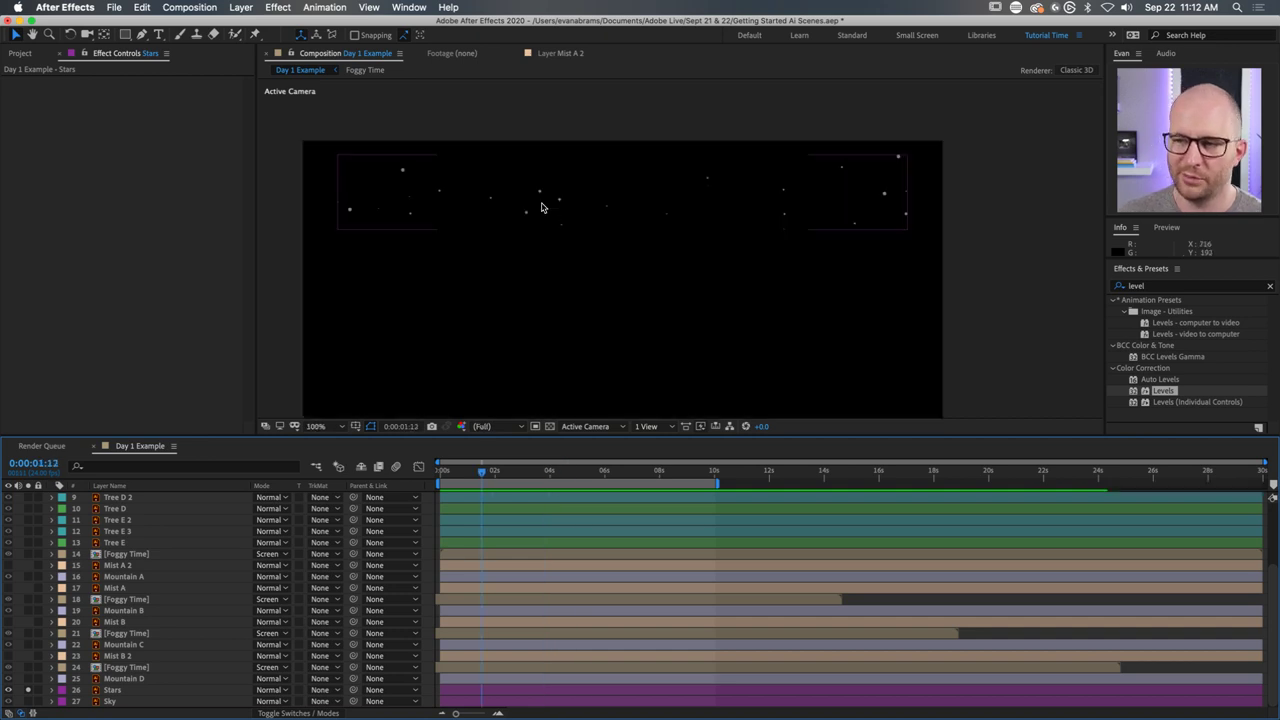
{"action": "key", "text": "comma"}
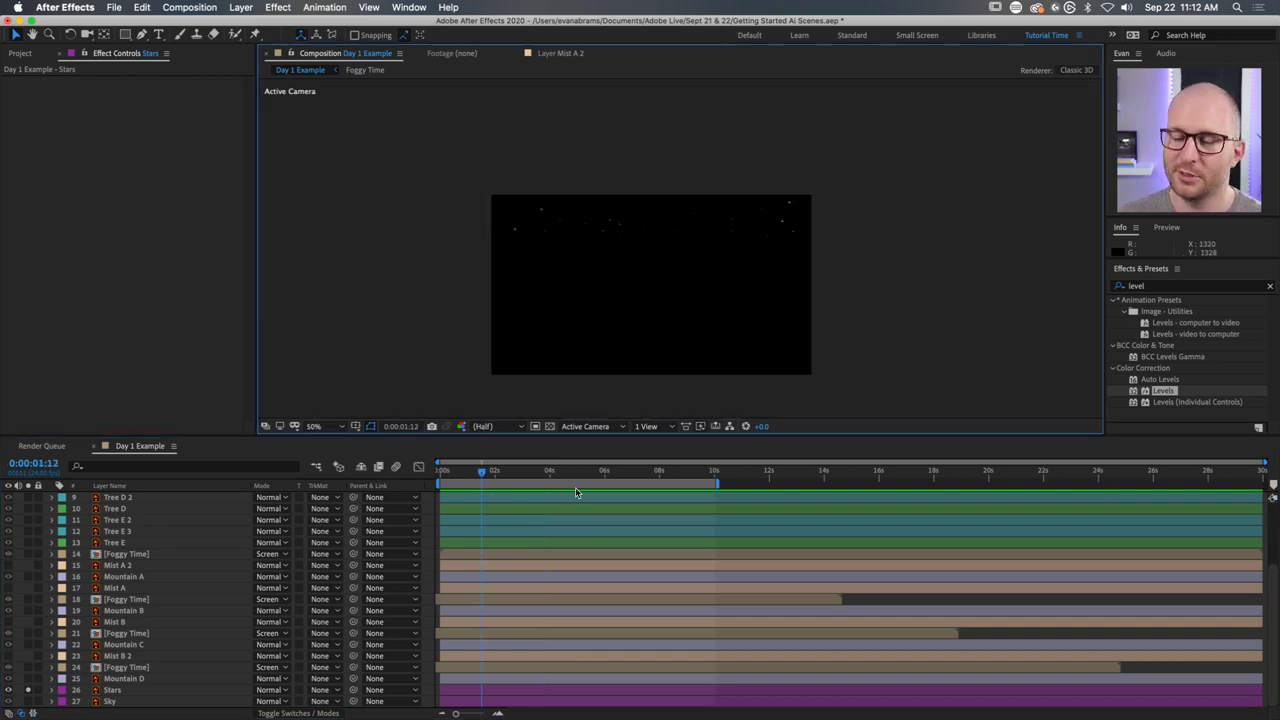
{"action": "left_click", "coordinate": [150, 700]}
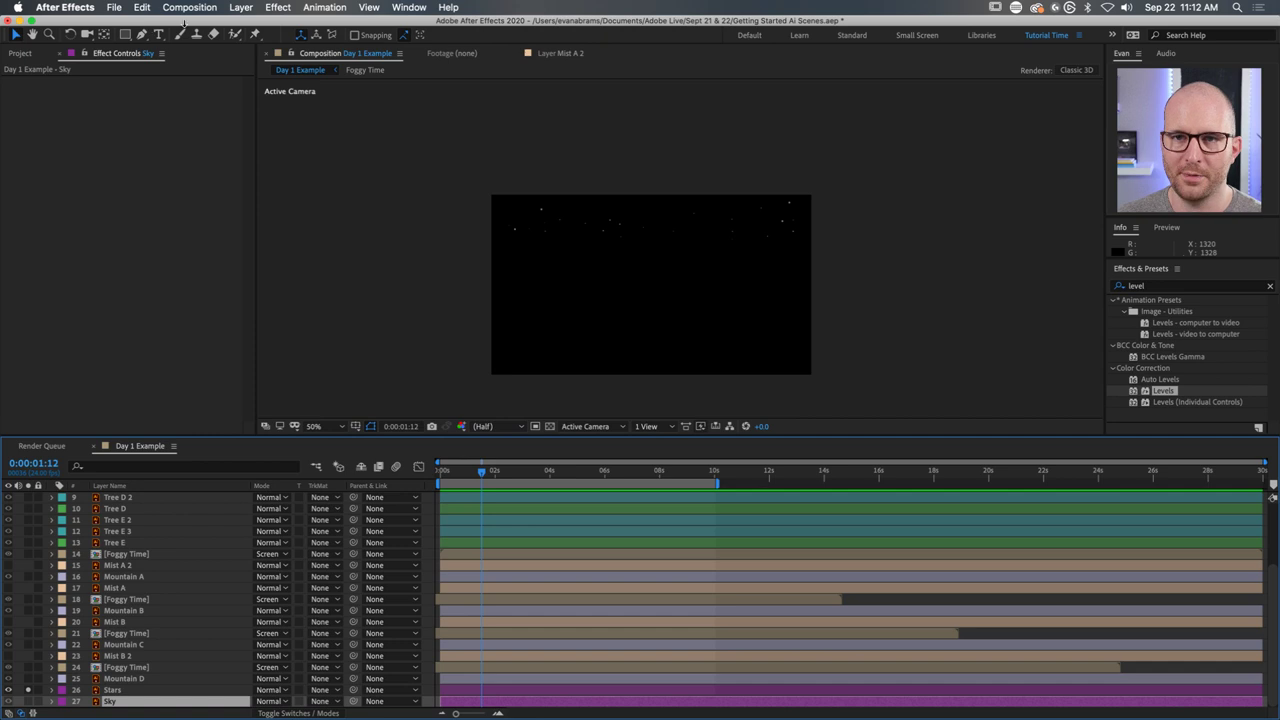
Create a comp-size 1920×1080 white solid named Star Field above Sky and solo it.
{"action": "left_click", "coordinate": [241, 7]}
{"action": "mouse_move", "coordinate": [250, 23]}
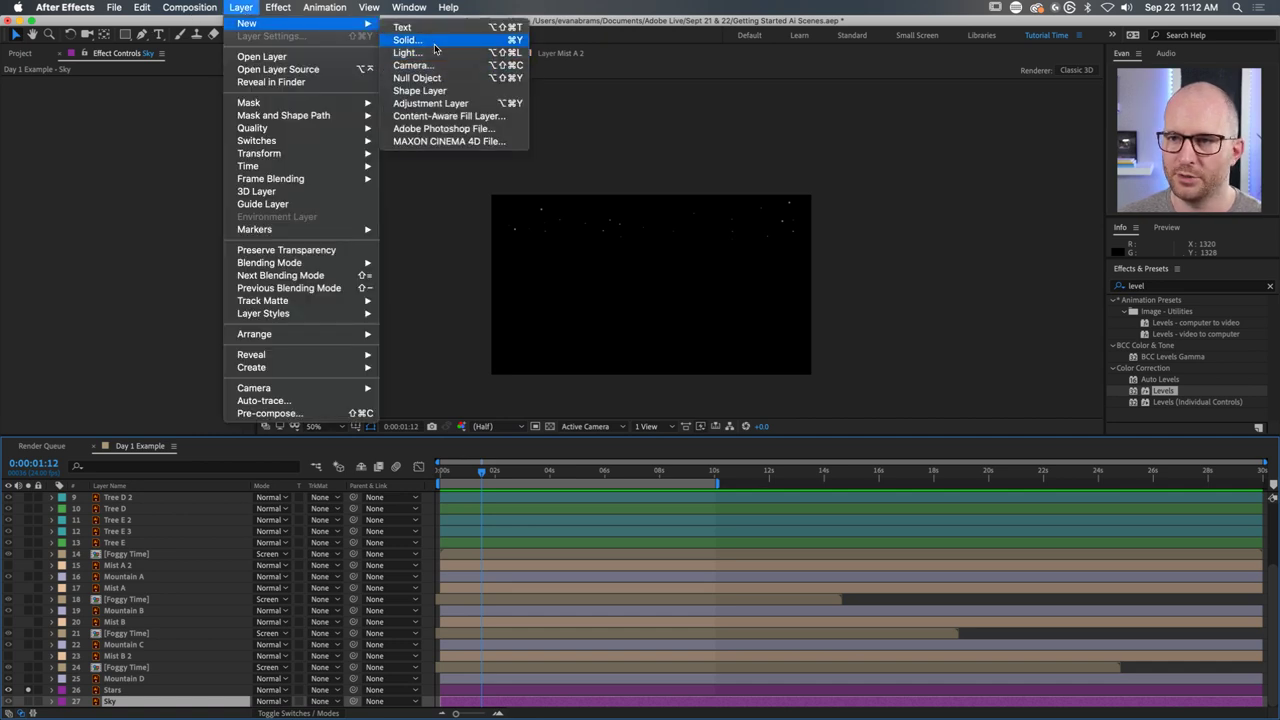
{"action": "left_click", "coordinate": [405, 39]}
{"action": "left_click", "coordinate": [682, 316]}
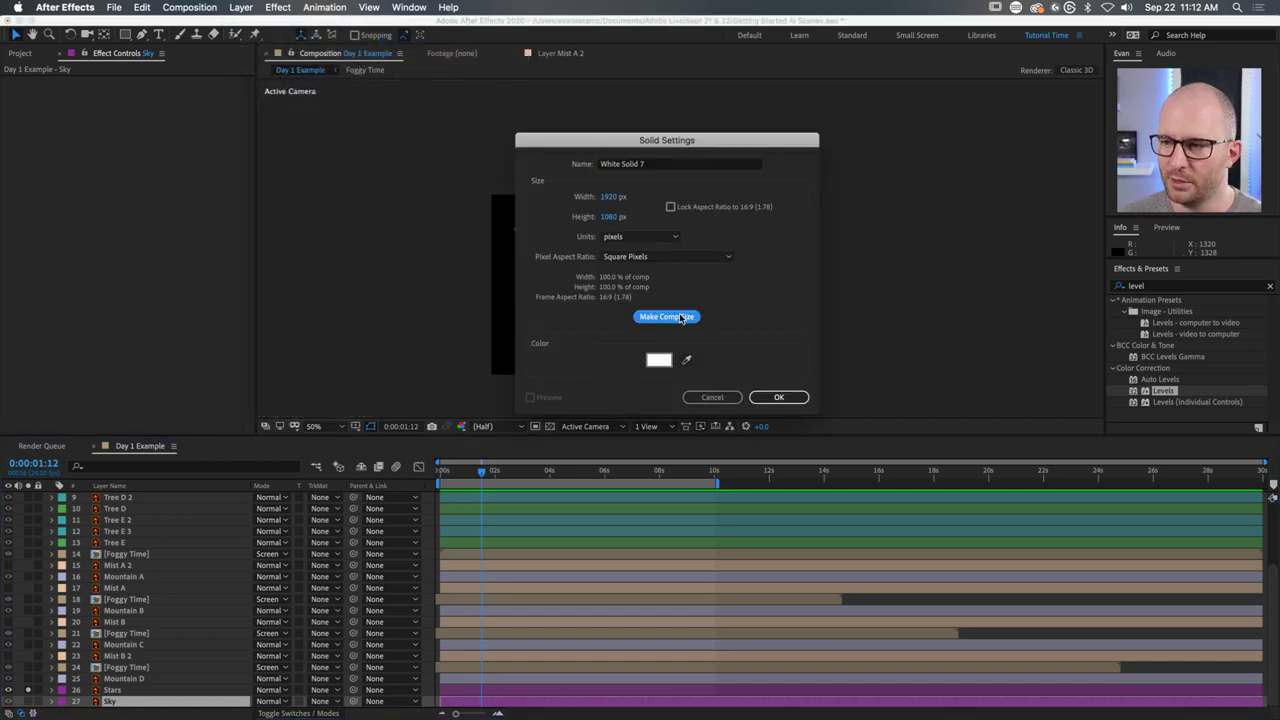
{"action": "left_click", "coordinate": [643, 166]}
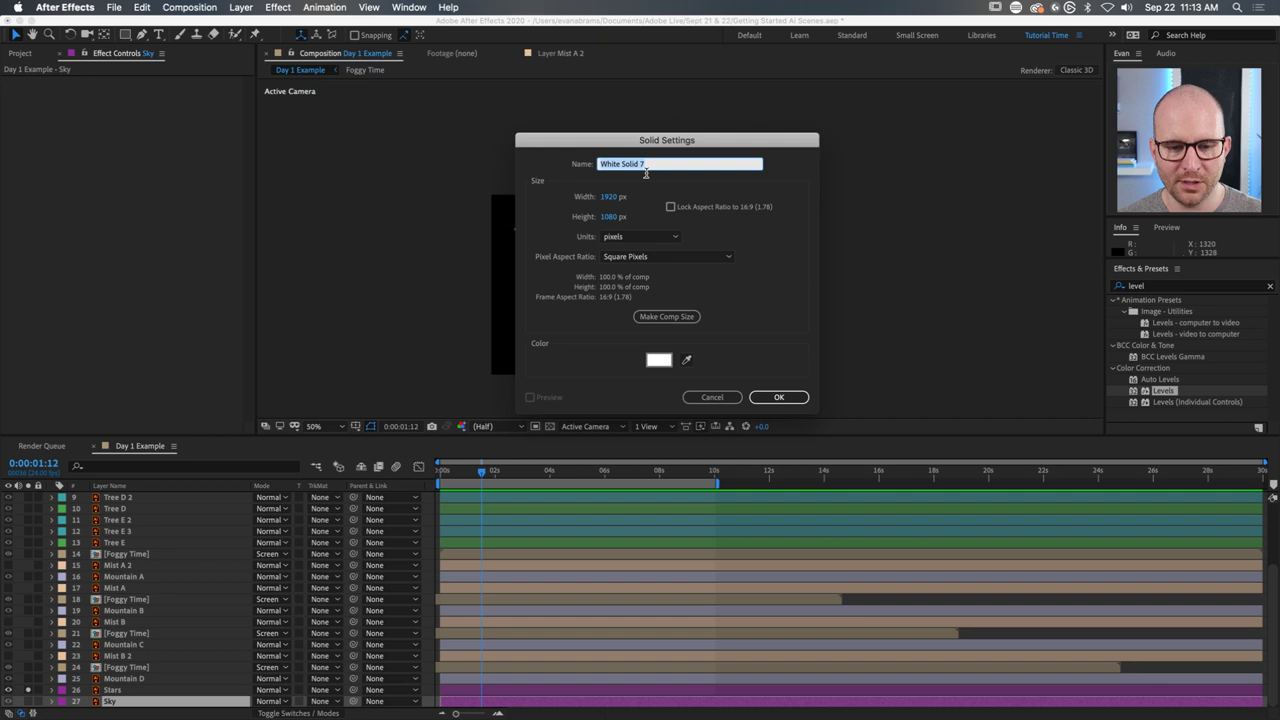
{"action": "type", "text": "Star Field"}
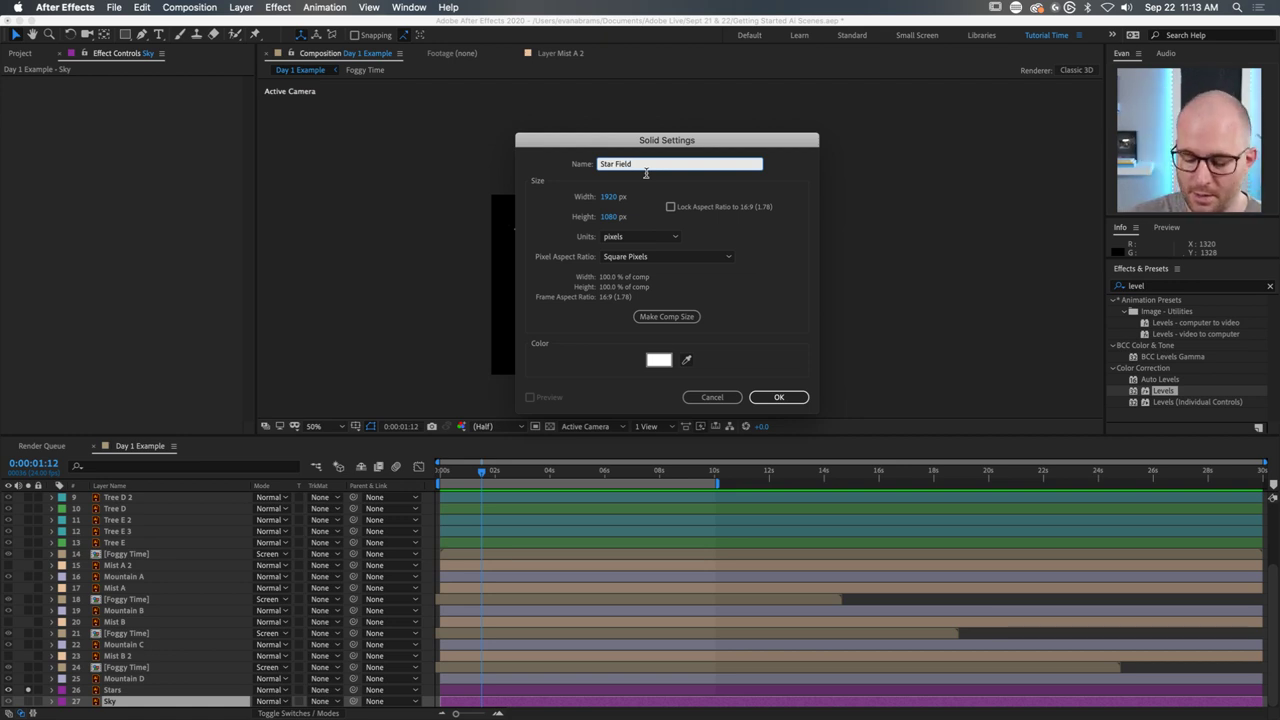
{"action": "key", "text": "Return"}
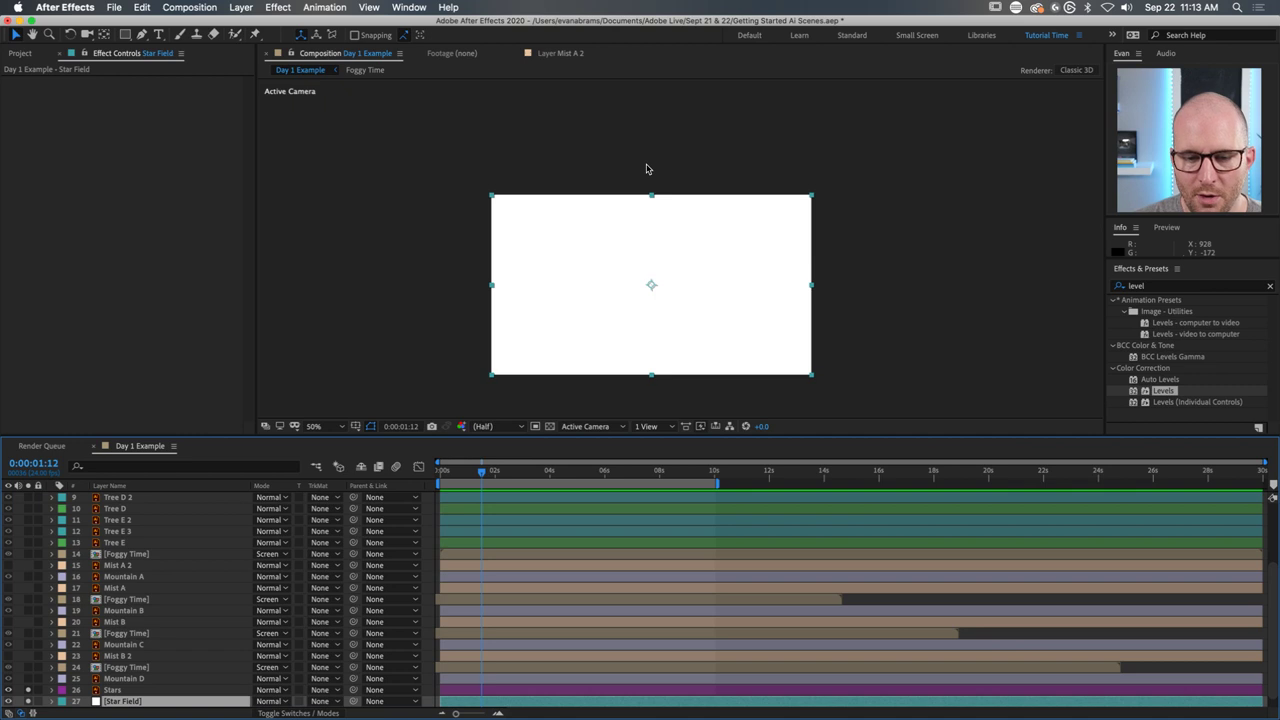
{"action": "scroll", "coordinate": [213, 676], "scroll_direction": "down", "scroll_amount": 1}
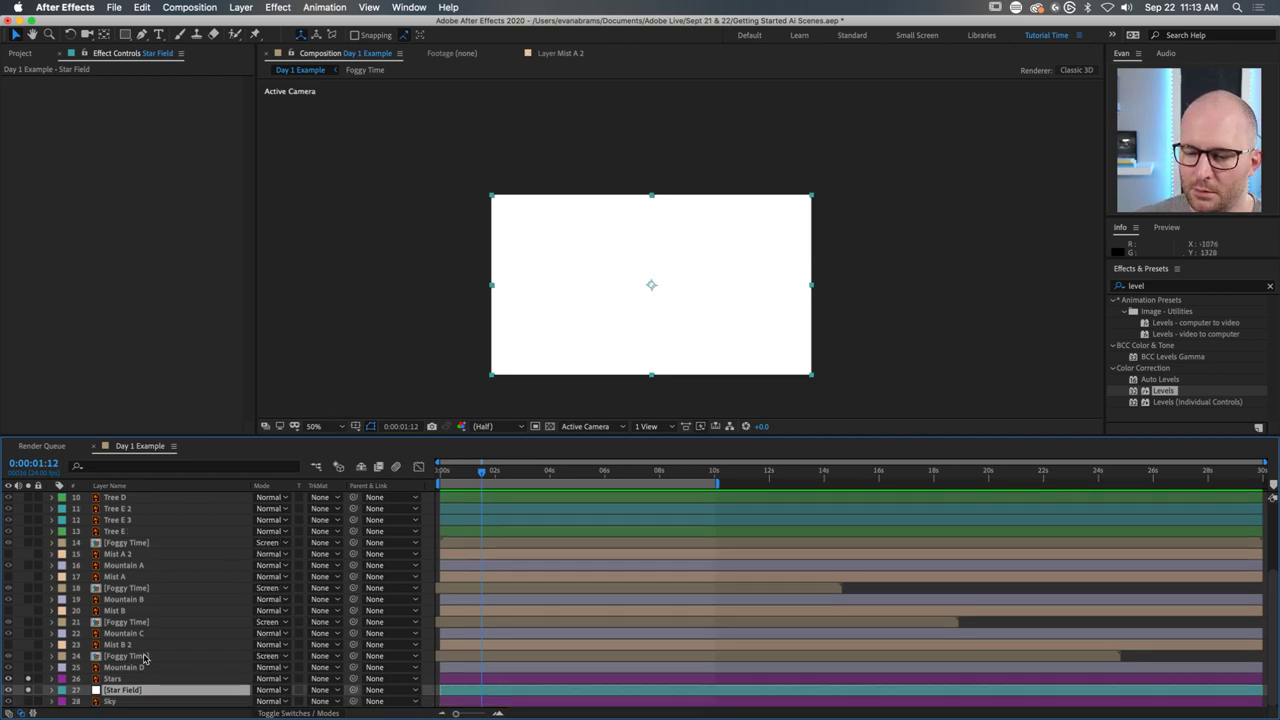
{"action": "left_click", "coordinate": [28, 689]}
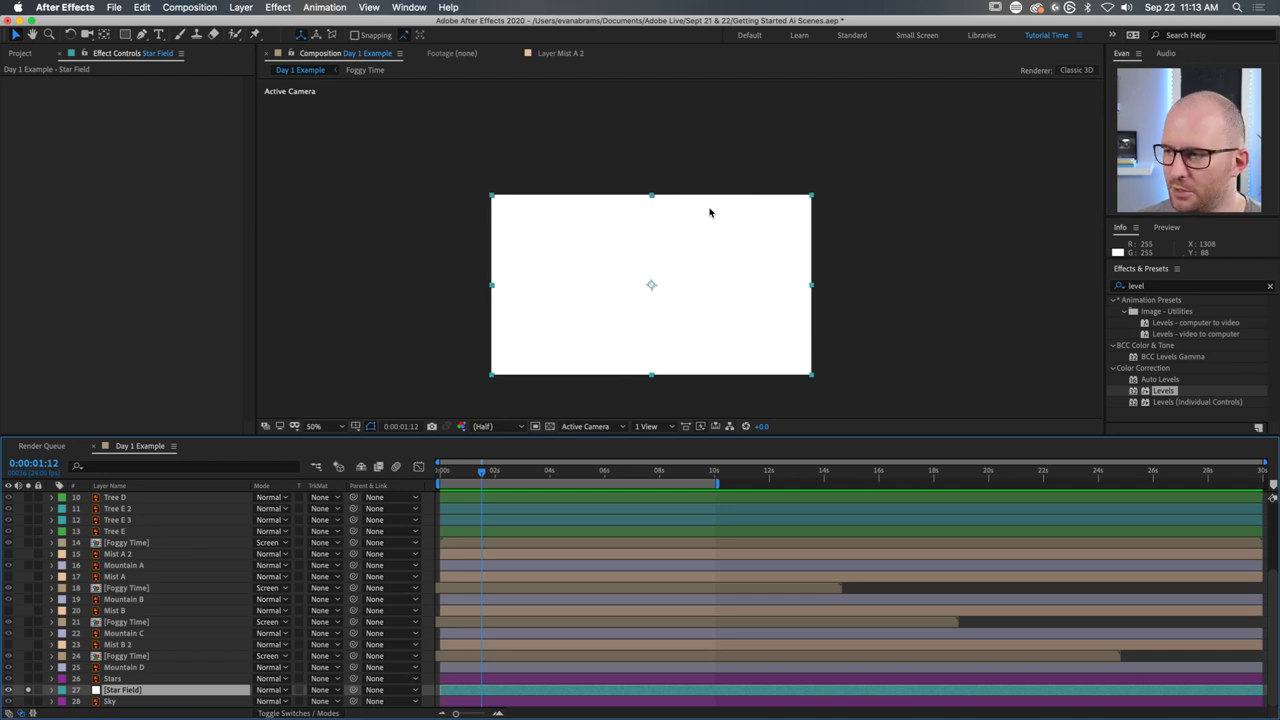
Search effects for 'particle' and compare CC Particle Systems II, CC Particle World and Particle Playground.
{"action": "left_click", "coordinate": [1143, 287]}
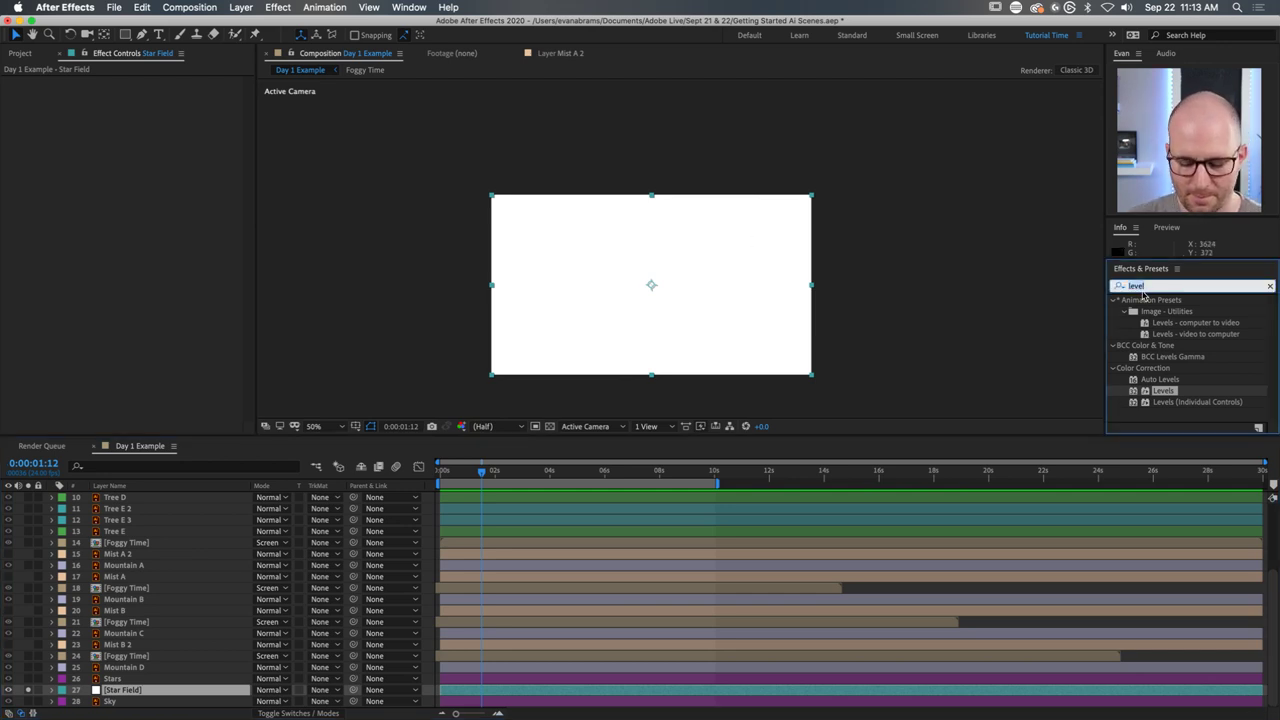
{"action": "type", "text": "particle"}
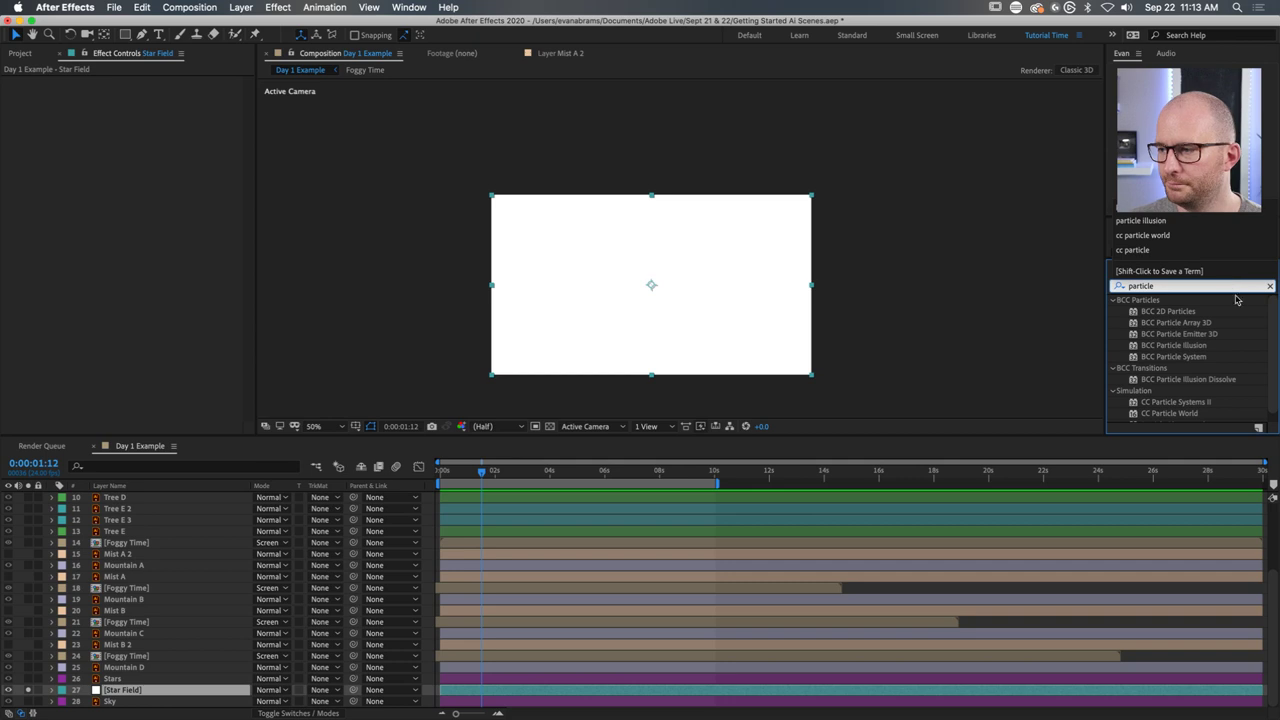
{"action": "scroll", "coordinate": [1205, 330], "scroll_direction": "down", "scroll_amount": 1}
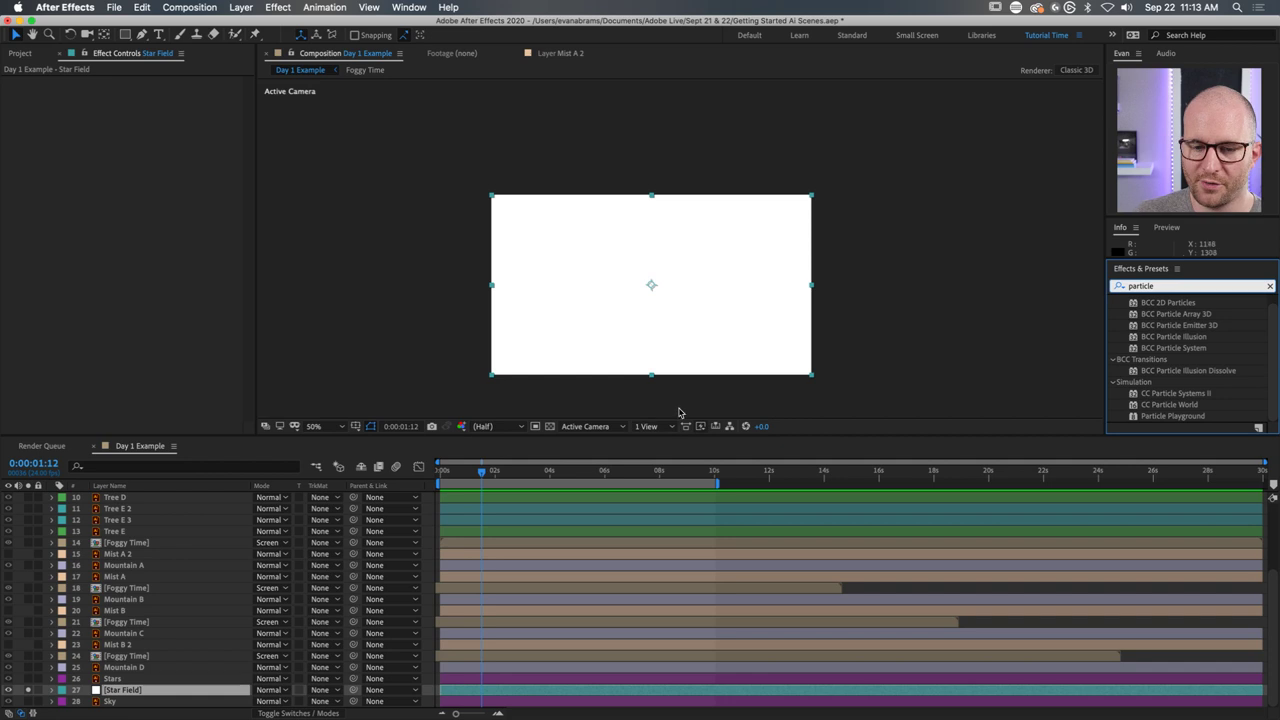
{"action": "left_click", "coordinate": [1172, 394]}
{"action": "left_click", "coordinate": [1181, 406]}
{"action": "left_click", "coordinate": [1180, 416]}
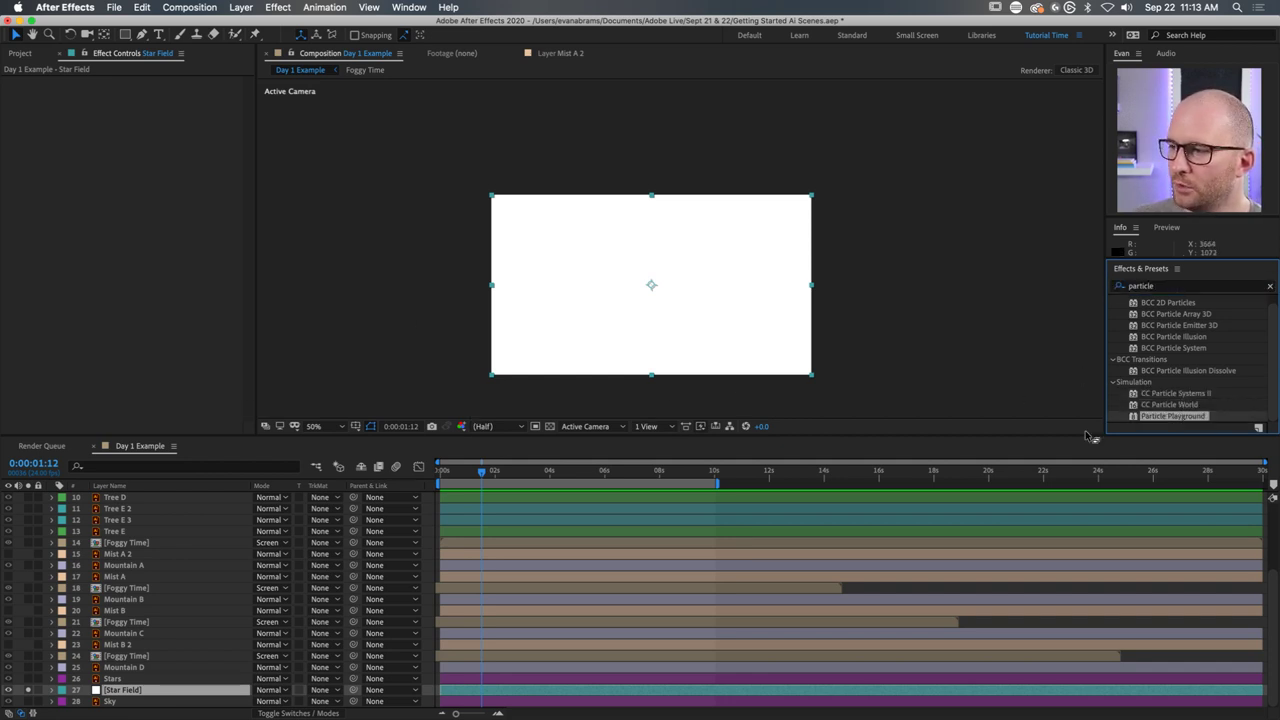
{"action": "left_click", "coordinate": [1184, 394]}
{"action": "left_click", "coordinate": [1193, 404]}
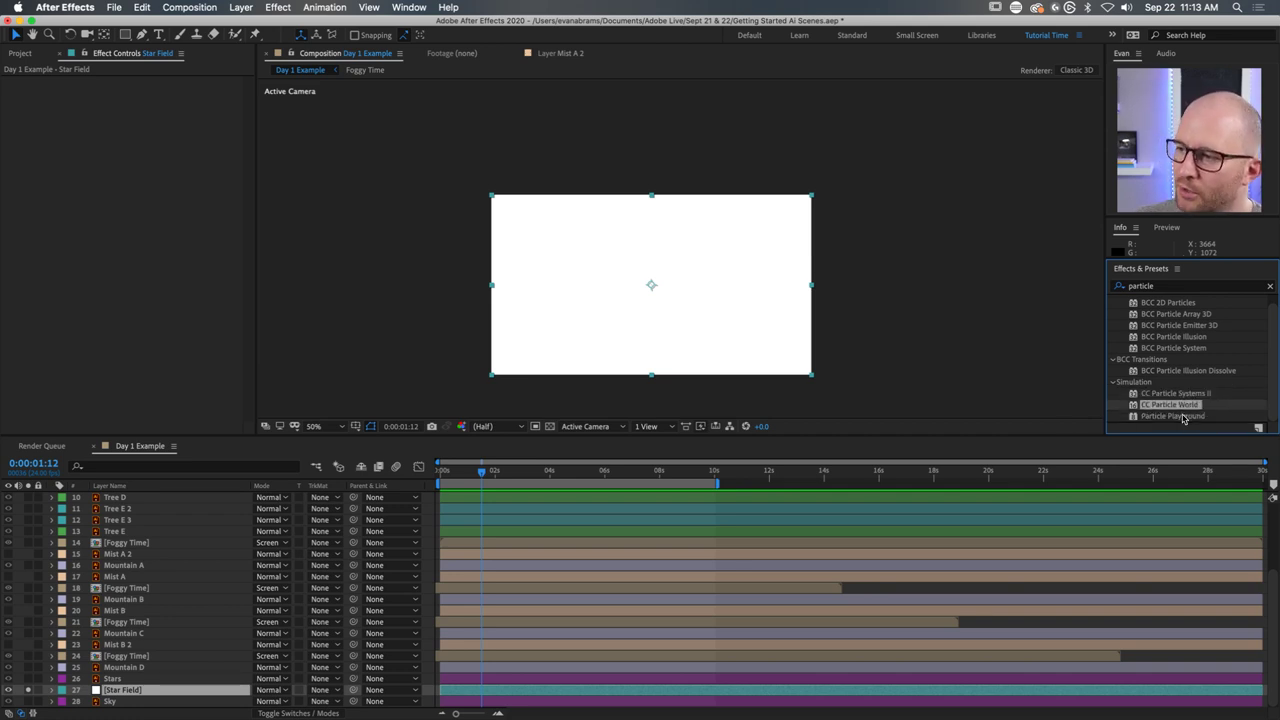
{"action": "left_click", "coordinate": [1185, 416]}
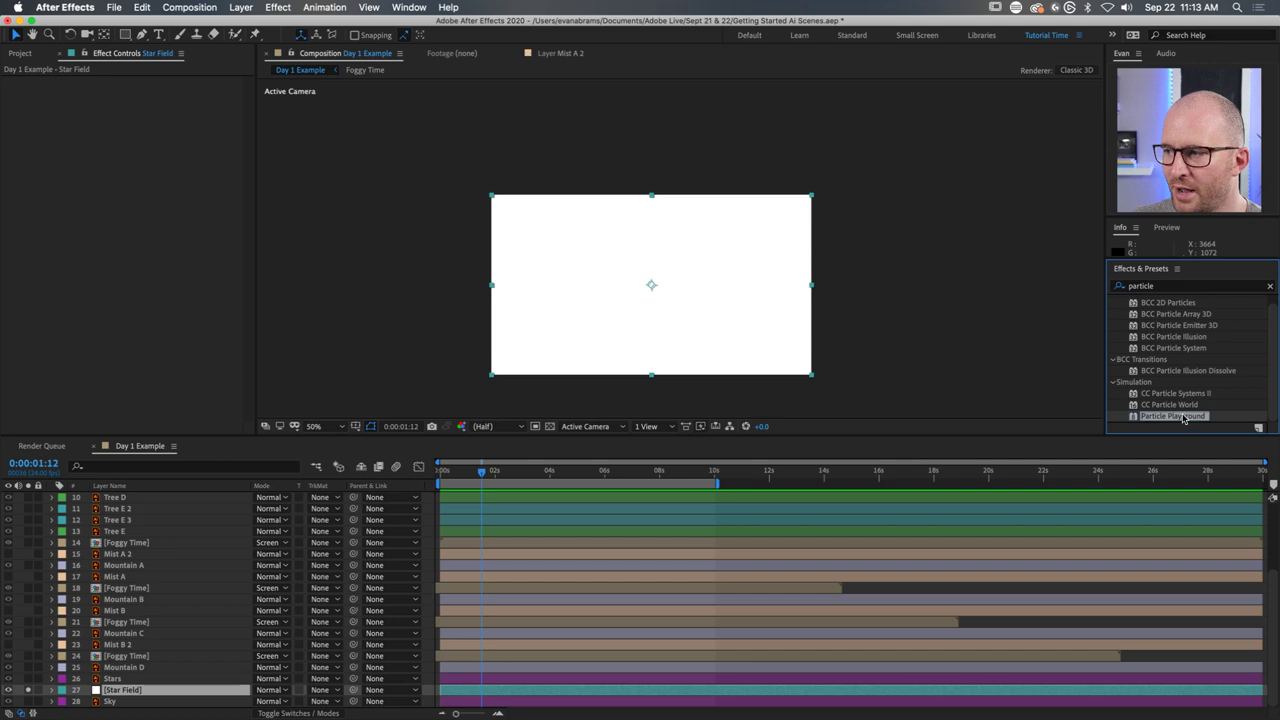
Try Particle Playground on Star Field, preview the emitted particles, then delete the effect.
{"action": "left_click_drag", "start_coordinate": [1185, 416], "coordinate": [544, 690]}
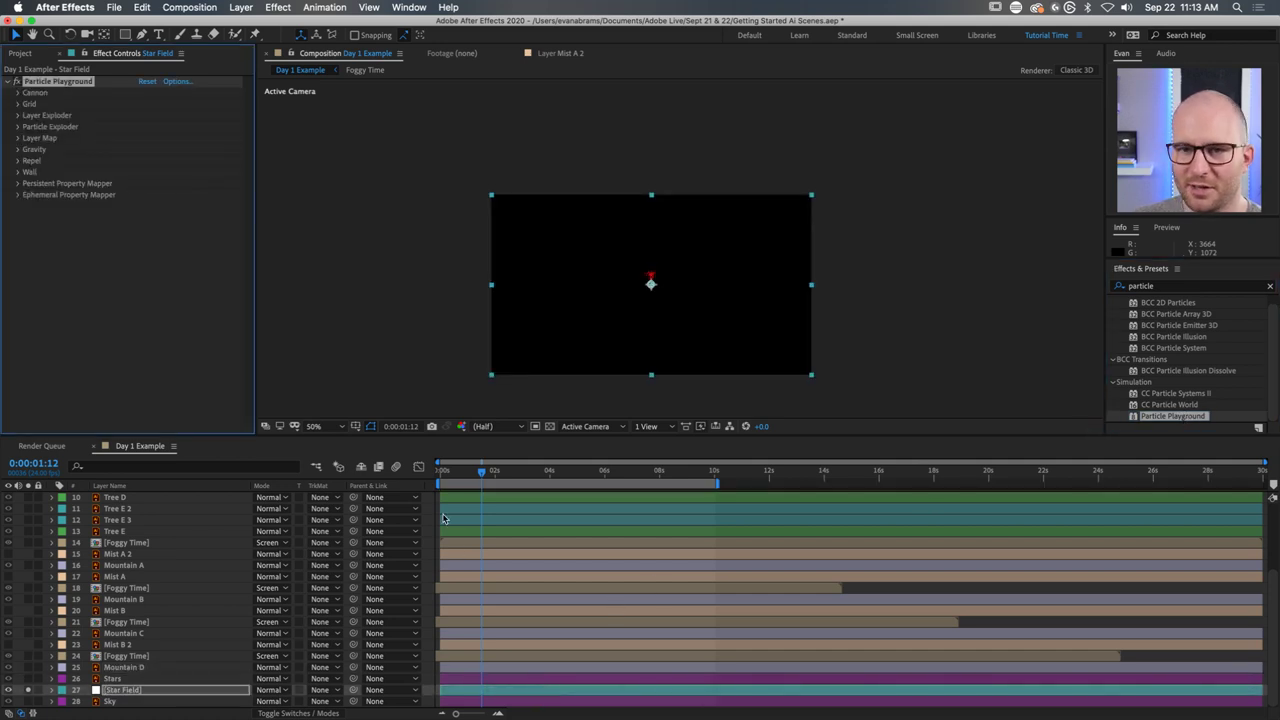
{"action": "left_click_drag", "start_coordinate": [498, 473], "coordinate": [462, 488]}
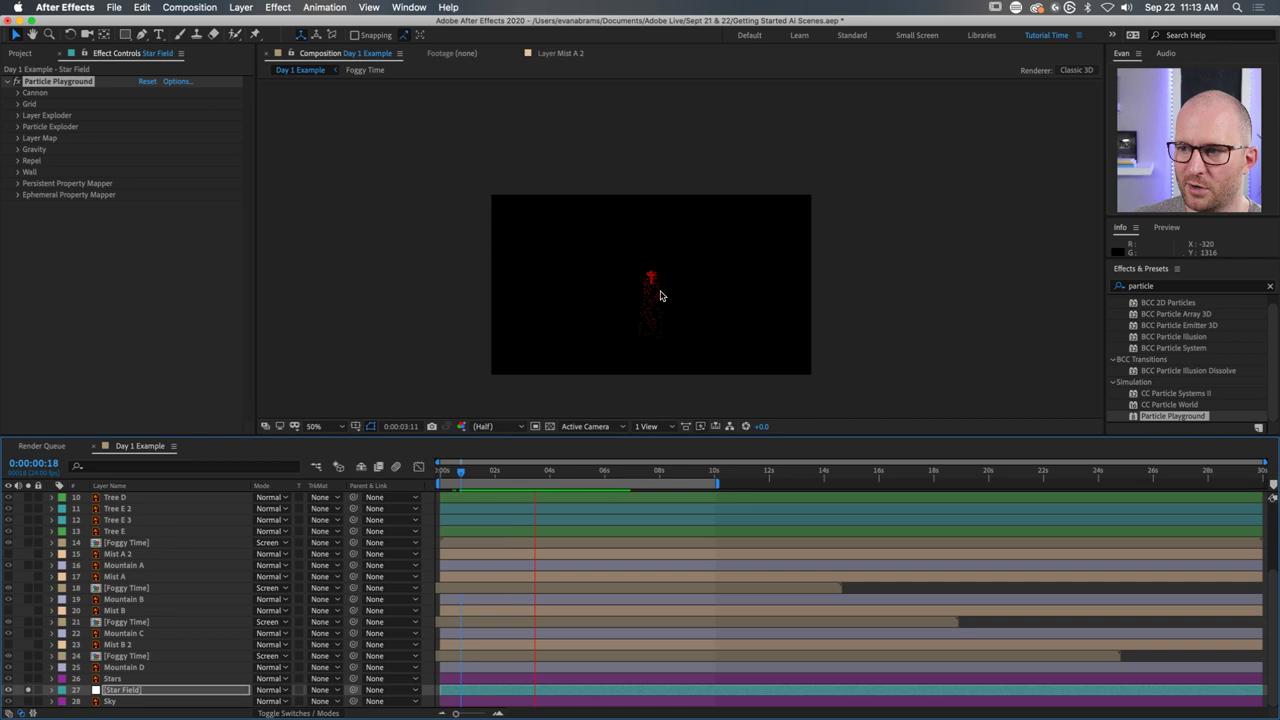
{"action": "key", "text": "space"}
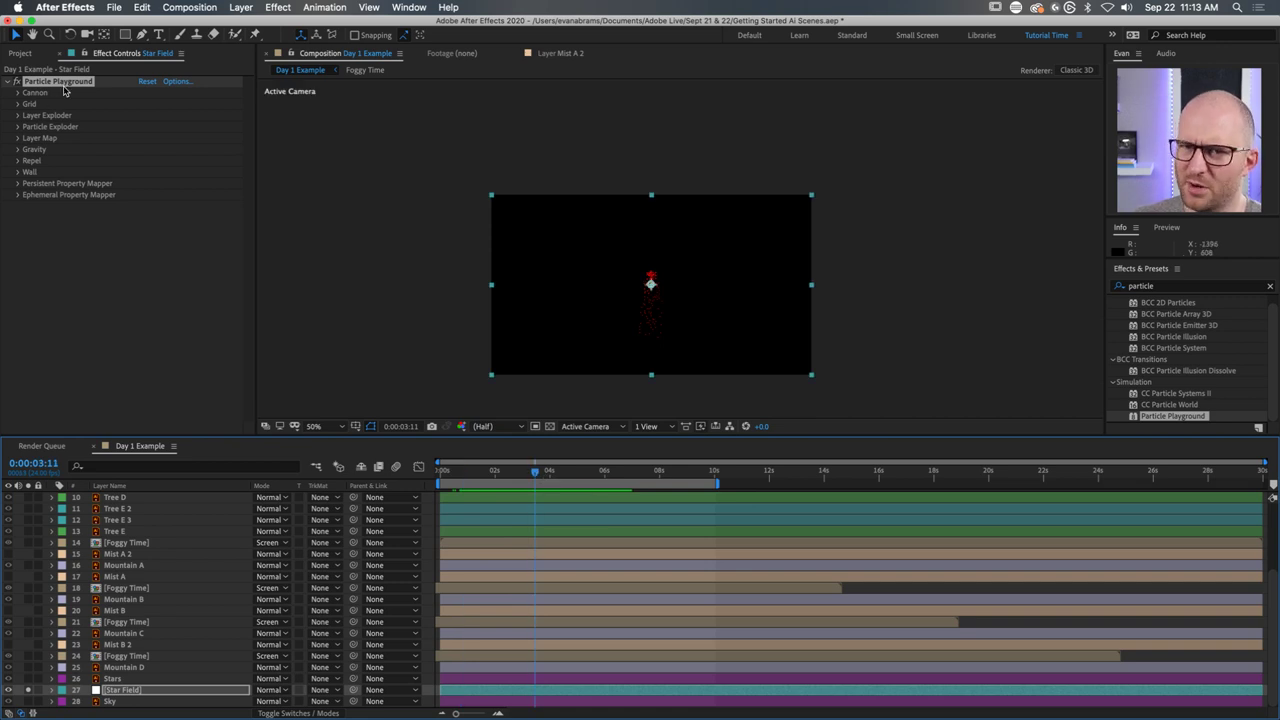
{"action": "key", "text": "Delete"}
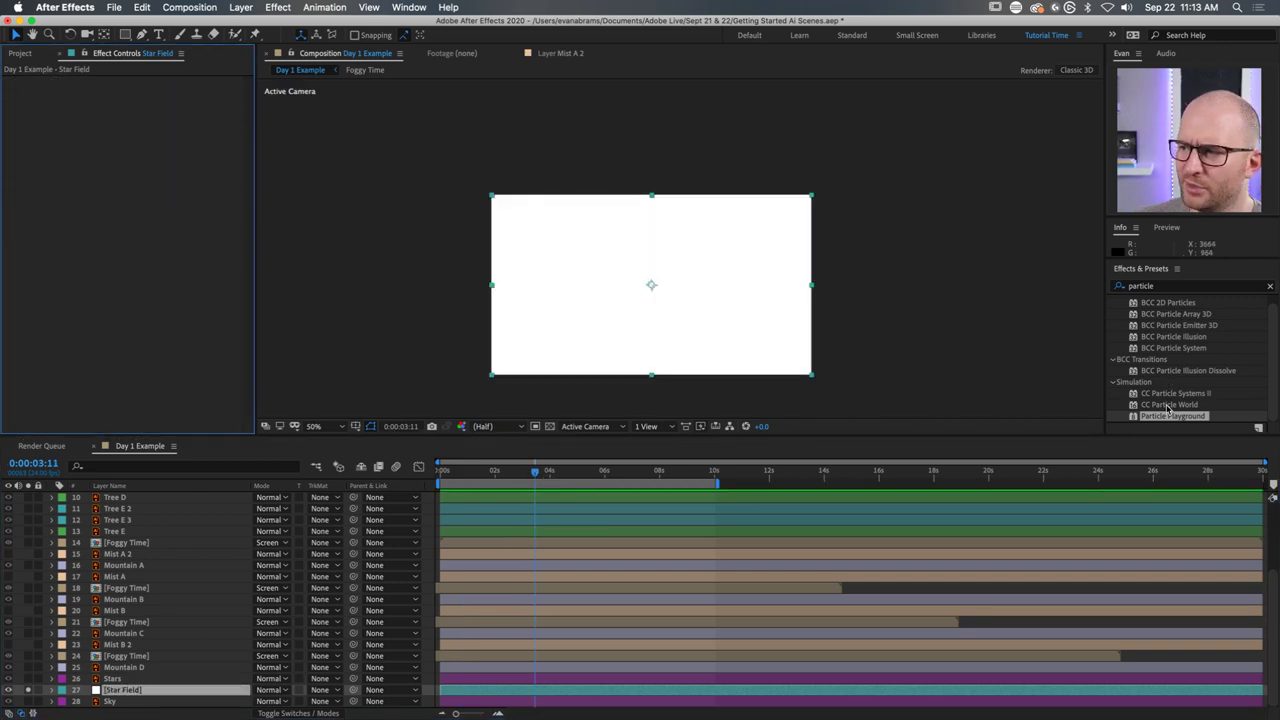
{"action": "left_click_drag", "start_coordinate": [1168, 404], "coordinate": [640, 690]}
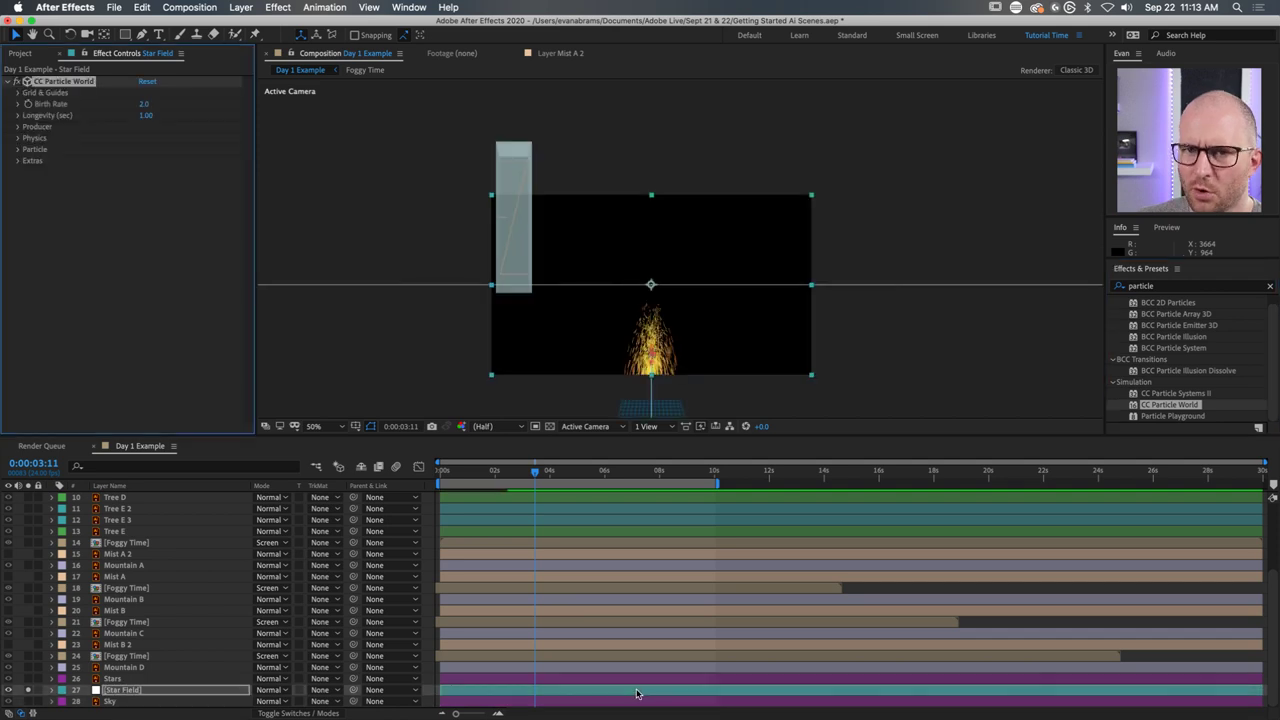
{"action": "left_click_drag", "start_coordinate": [534, 470], "coordinate": [482, 470]}
{"action": "key", "text": "Home"}
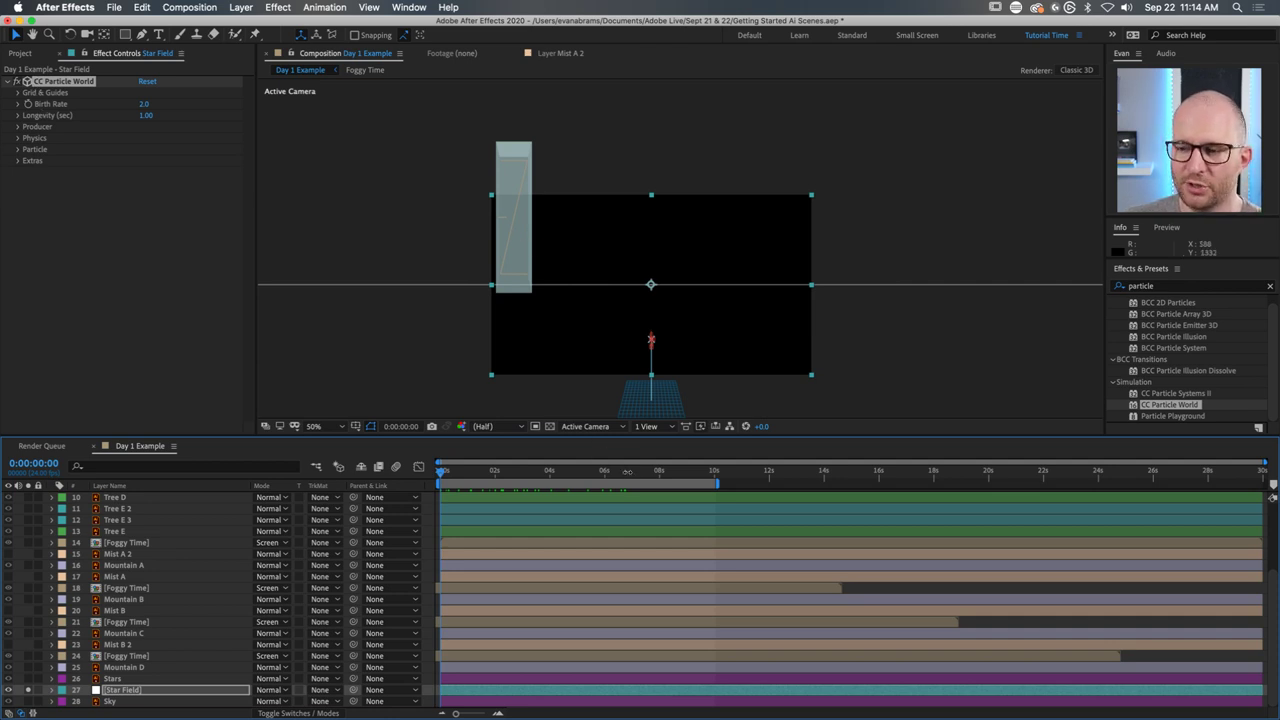
{"action": "left_click", "coordinate": [634, 471]}
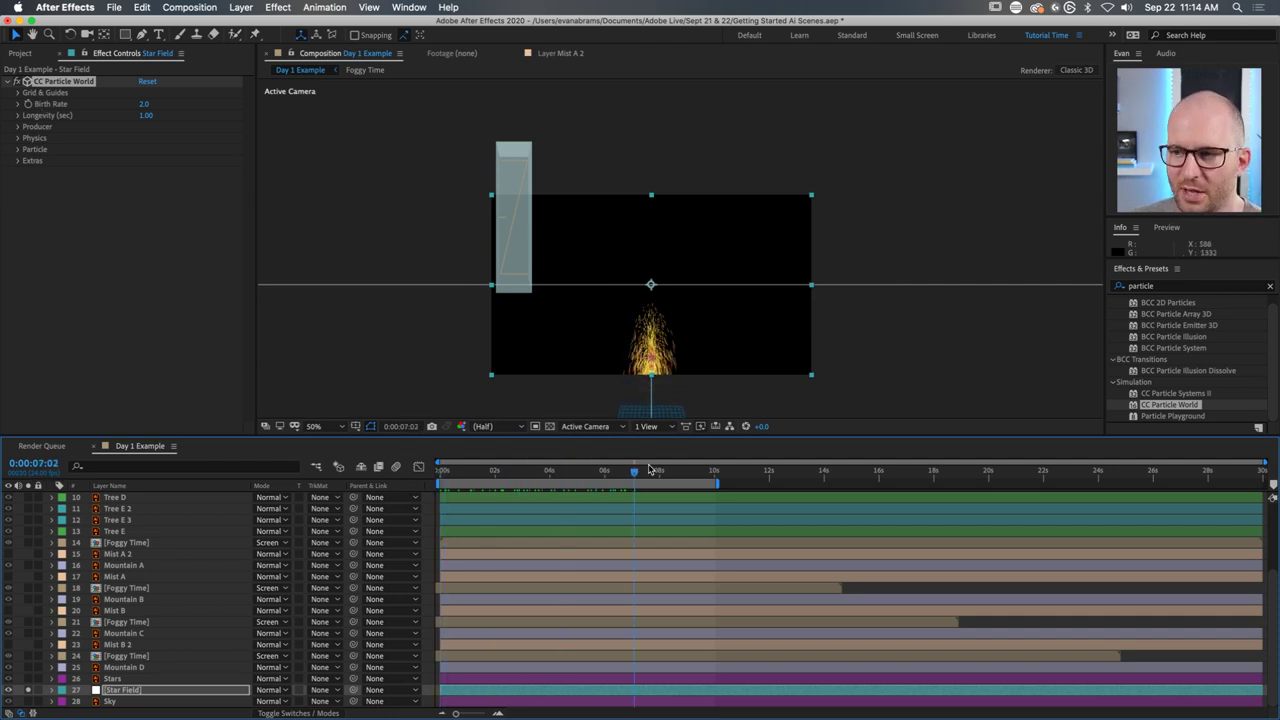
{"action": "key", "text": "Page_Down"}
{"action": "key", "text": "Page_Down"}
{"action": "key", "text": "Page_Down"}
{"action": "key", "text": "Page_Down"}
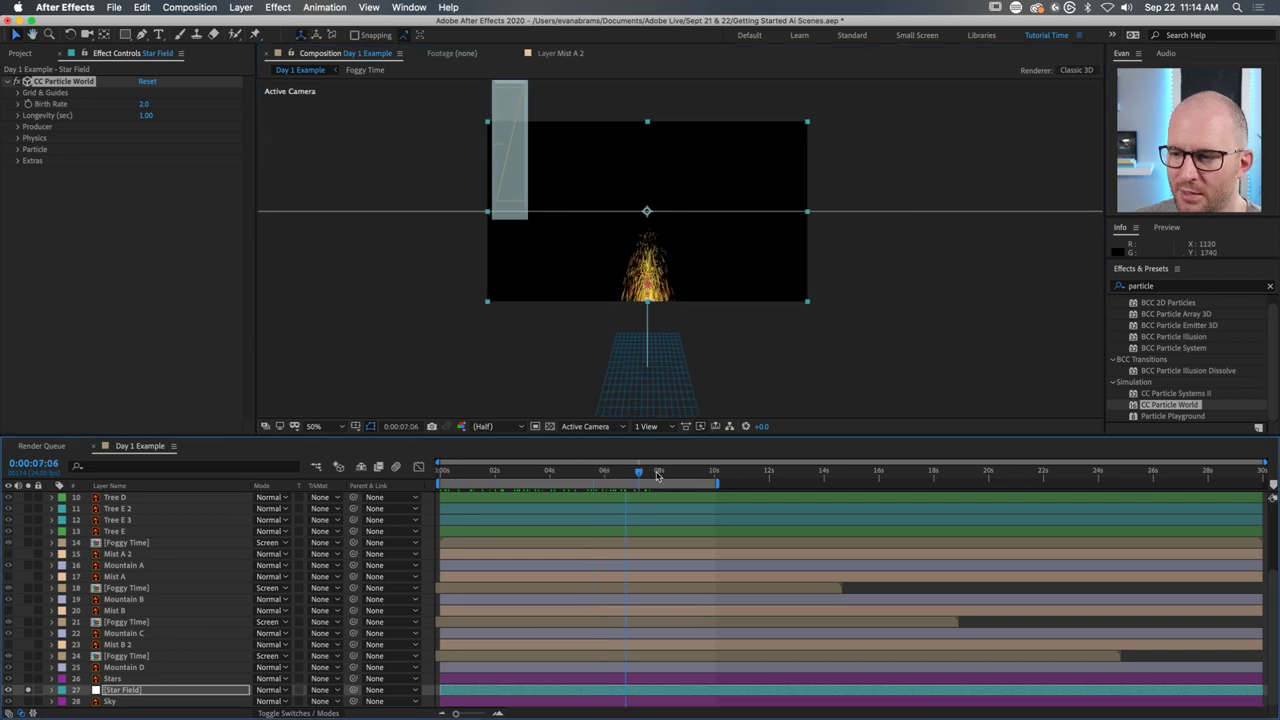
{"action": "left_click", "coordinate": [578, 471]}
{"action": "scroll", "coordinate": [584, 511], "scroll_direction": "up", "scroll_amount": 5}
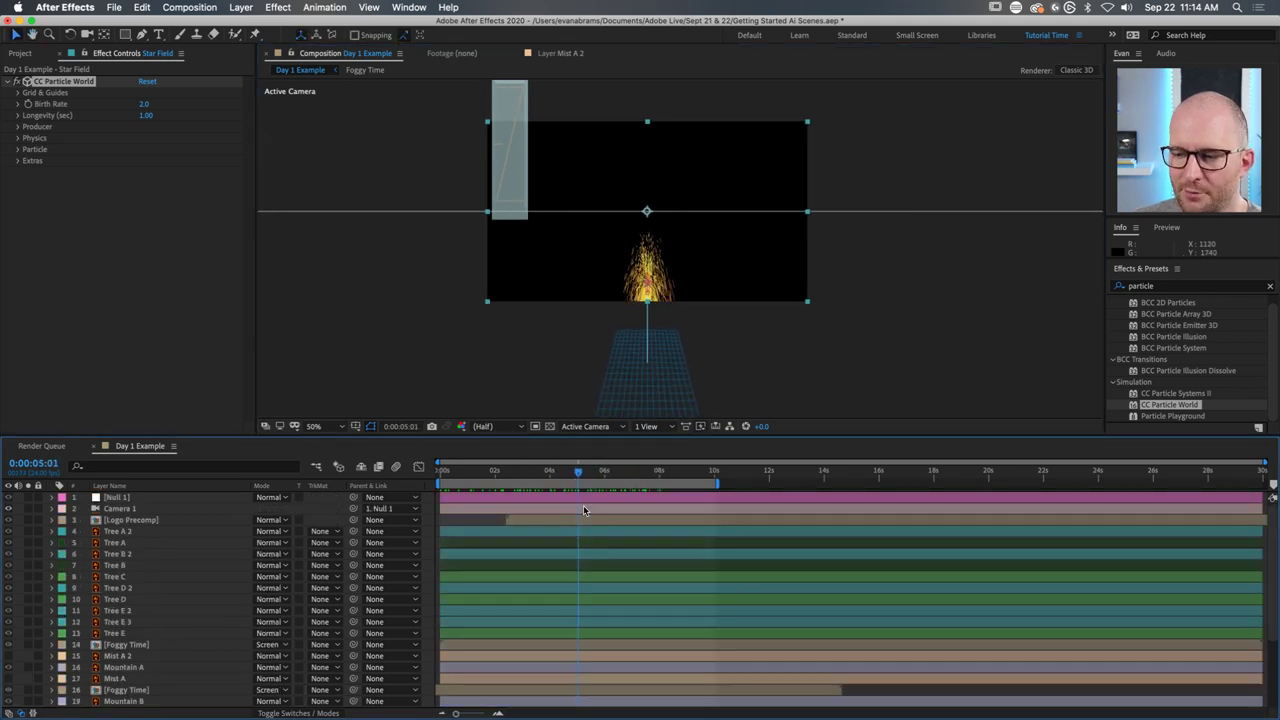
{"action": "left_click_drag", "start_coordinate": [590, 475], "coordinate": [432, 487]}
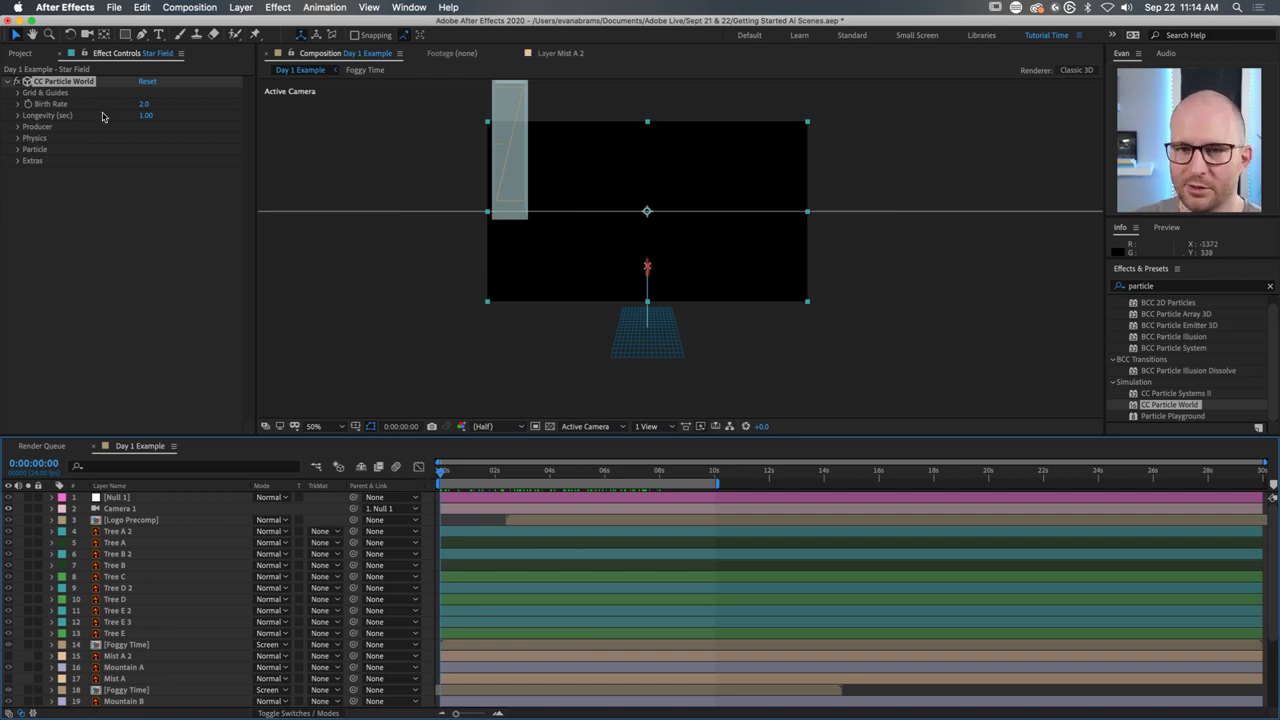
{"action": "left_click", "coordinate": [75, 82]}
{"action": "key", "text": "Delete"}
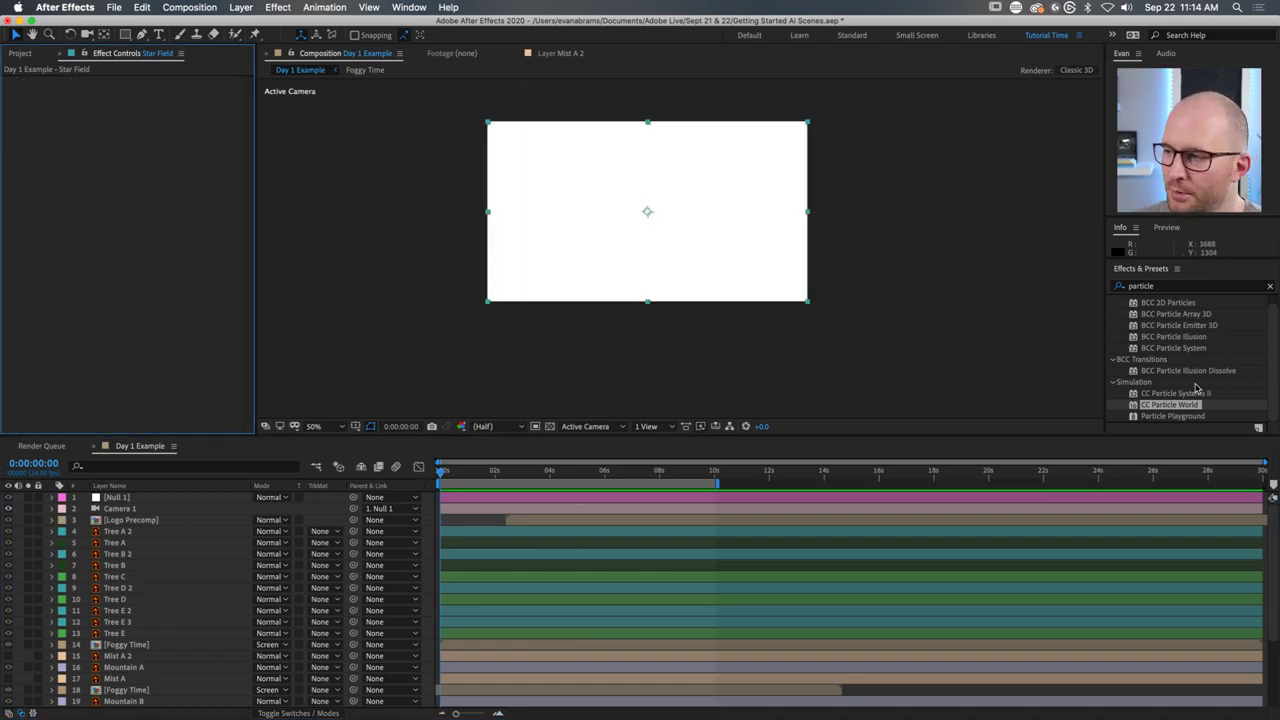
Drop CC Particle Systems II onto the Star Field layer and preview the golden particle burst.
{"action": "left_click_drag", "start_coordinate": [1176, 393], "coordinate": [168, 690]}
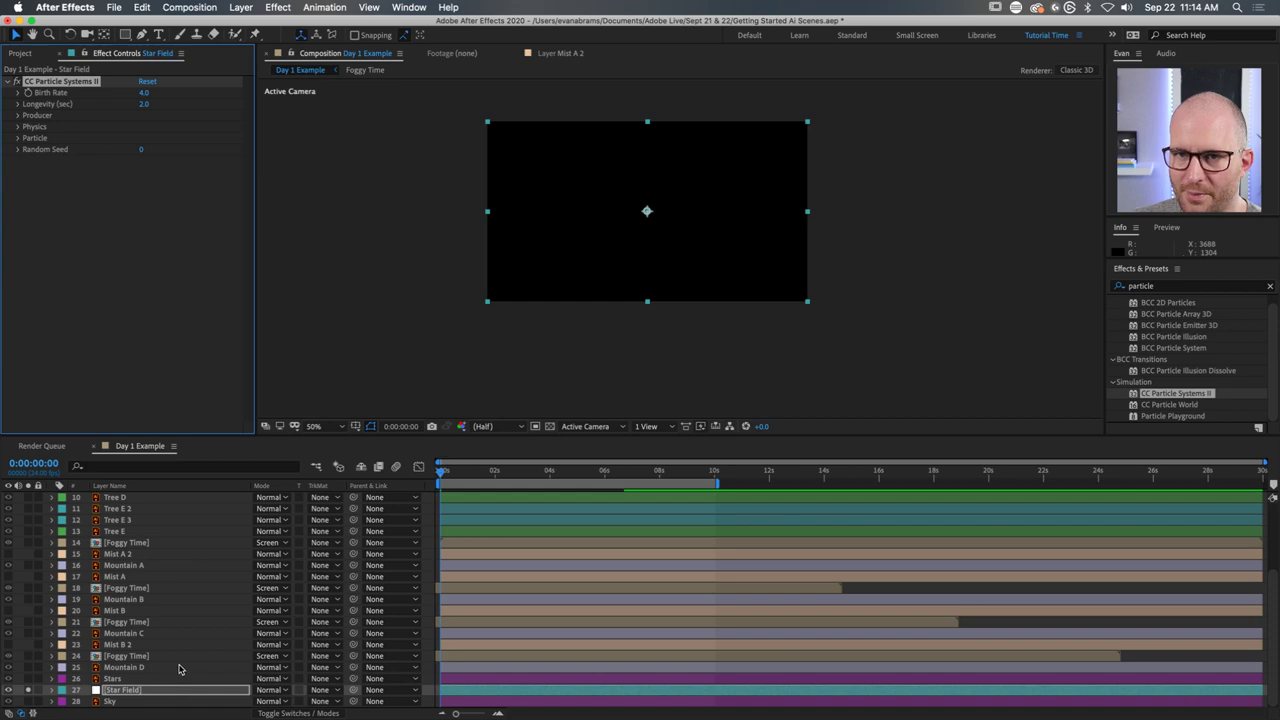
{"action": "key", "text": "space"}
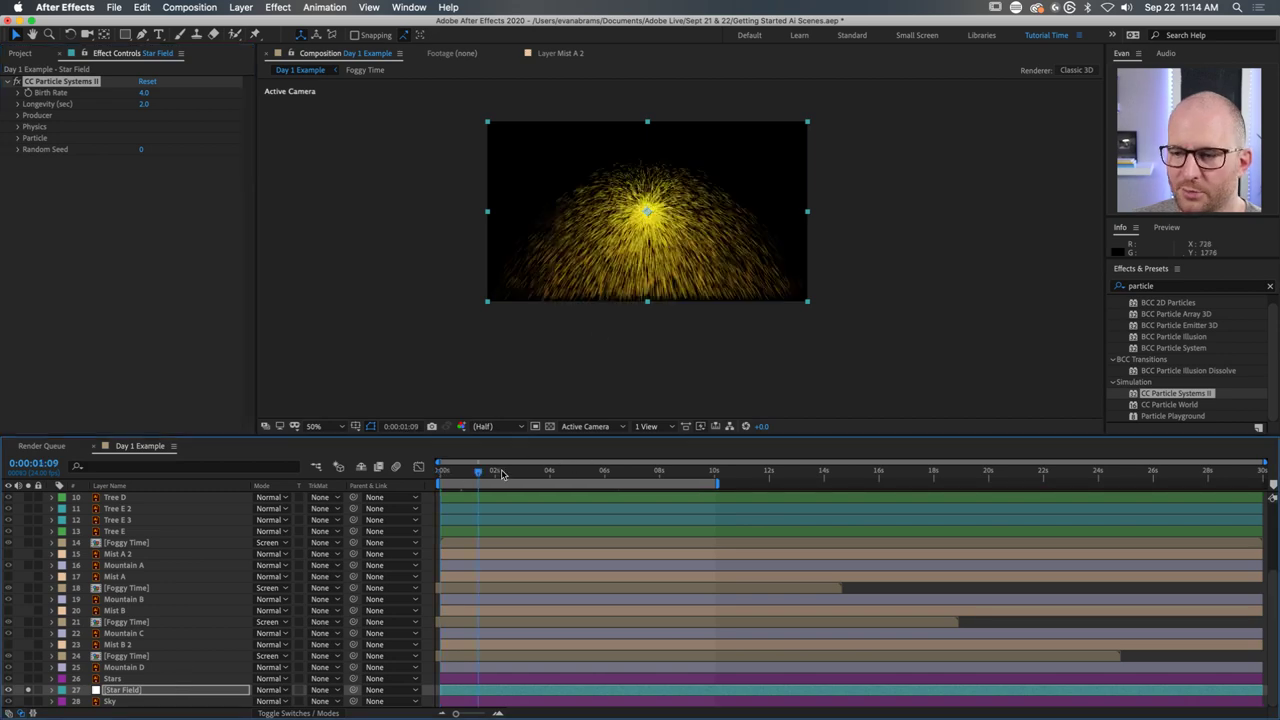
{"action": "key", "text": "space"}
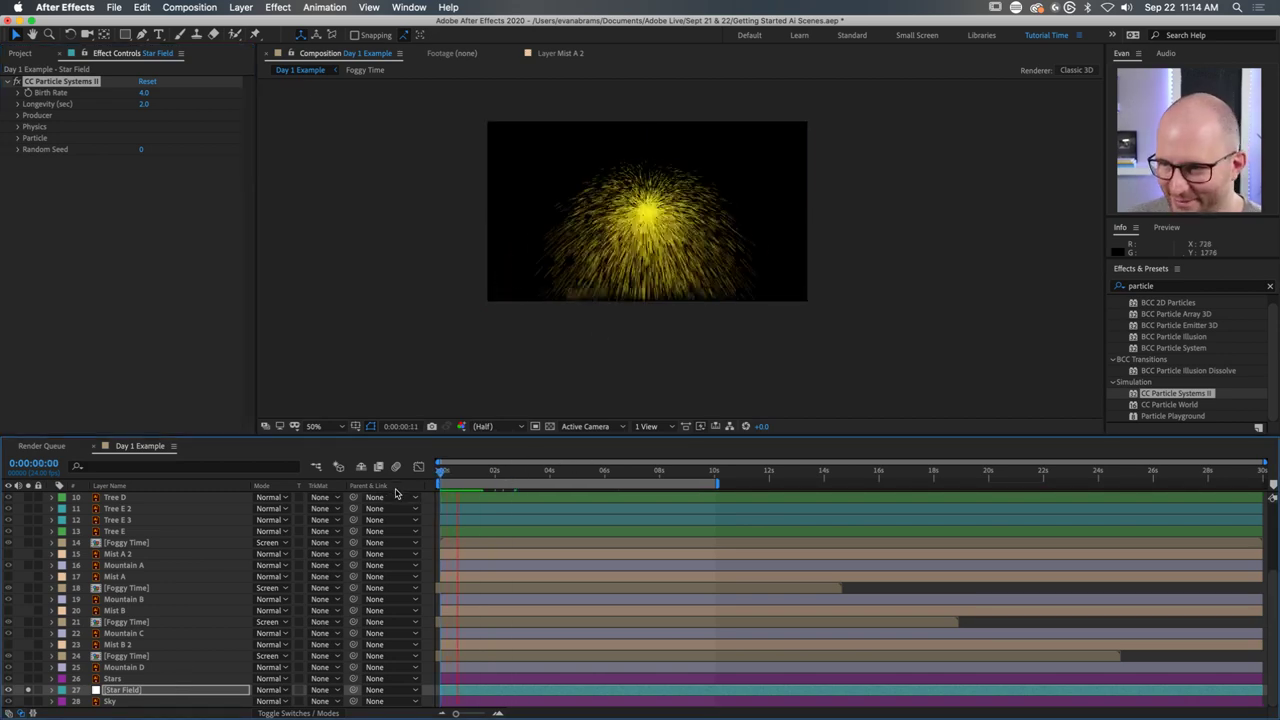
{"action": "key", "text": "space"}
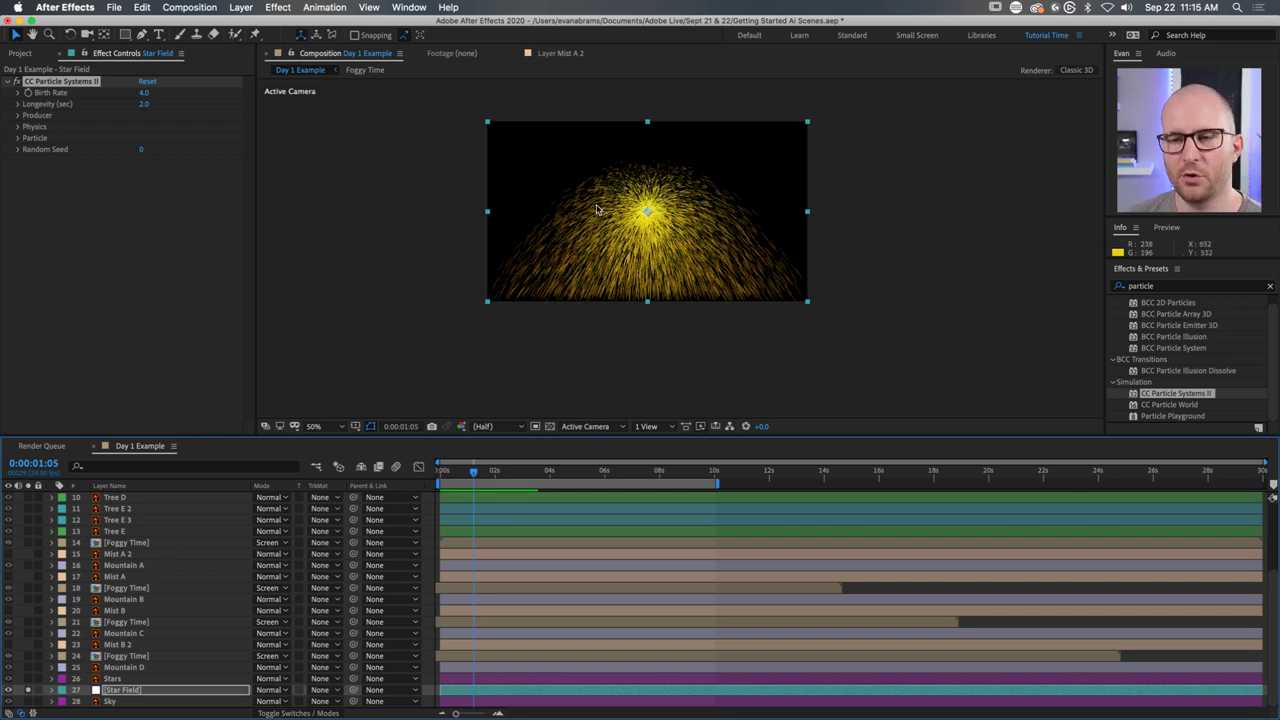
Change the Star Field particle type to Lens Convex.
{"action": "left_click", "coordinate": [18, 140]}
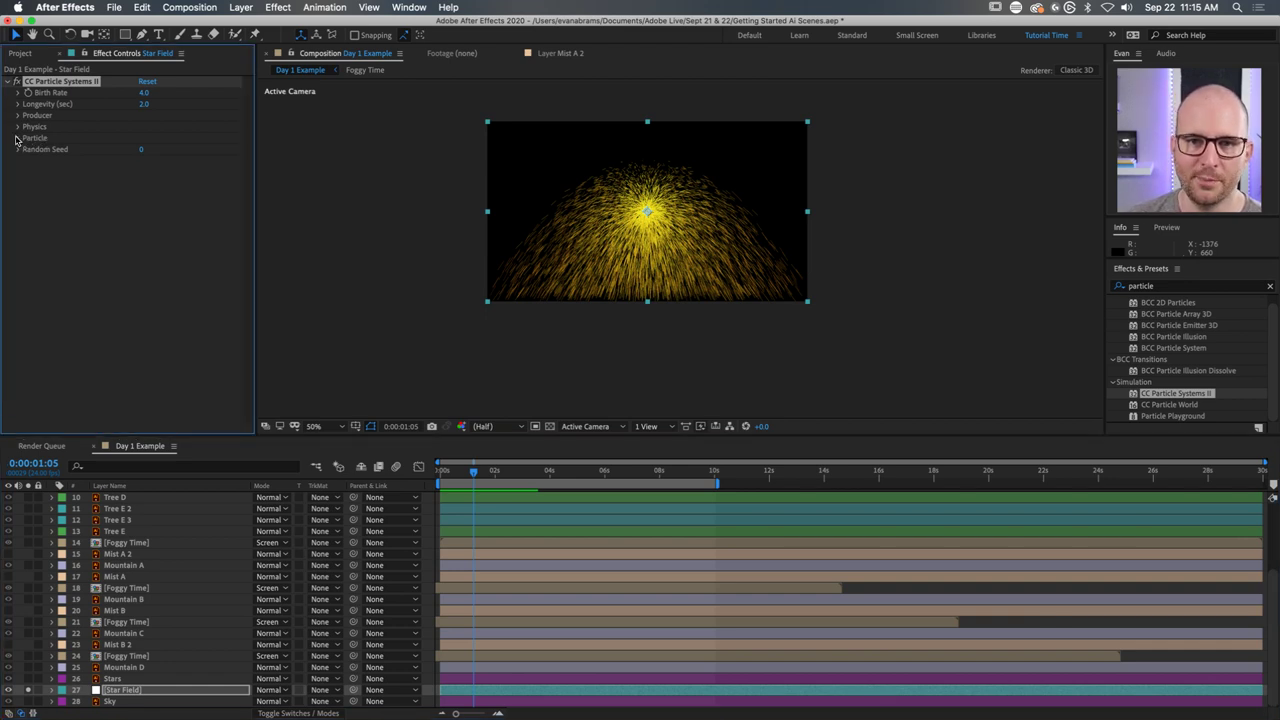
{"action": "left_click", "coordinate": [17, 138]}
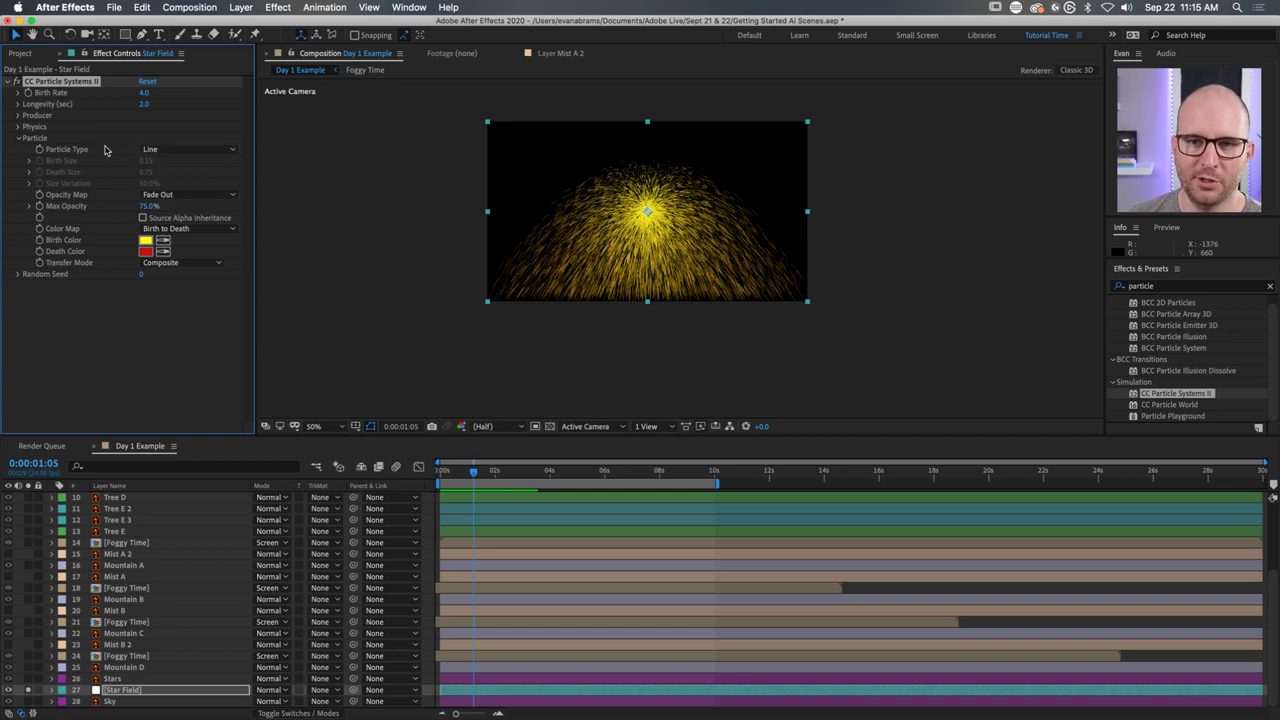
{"action": "scroll", "coordinate": [700, 230], "scroll_direction": "up", "scroll_amount": 4}
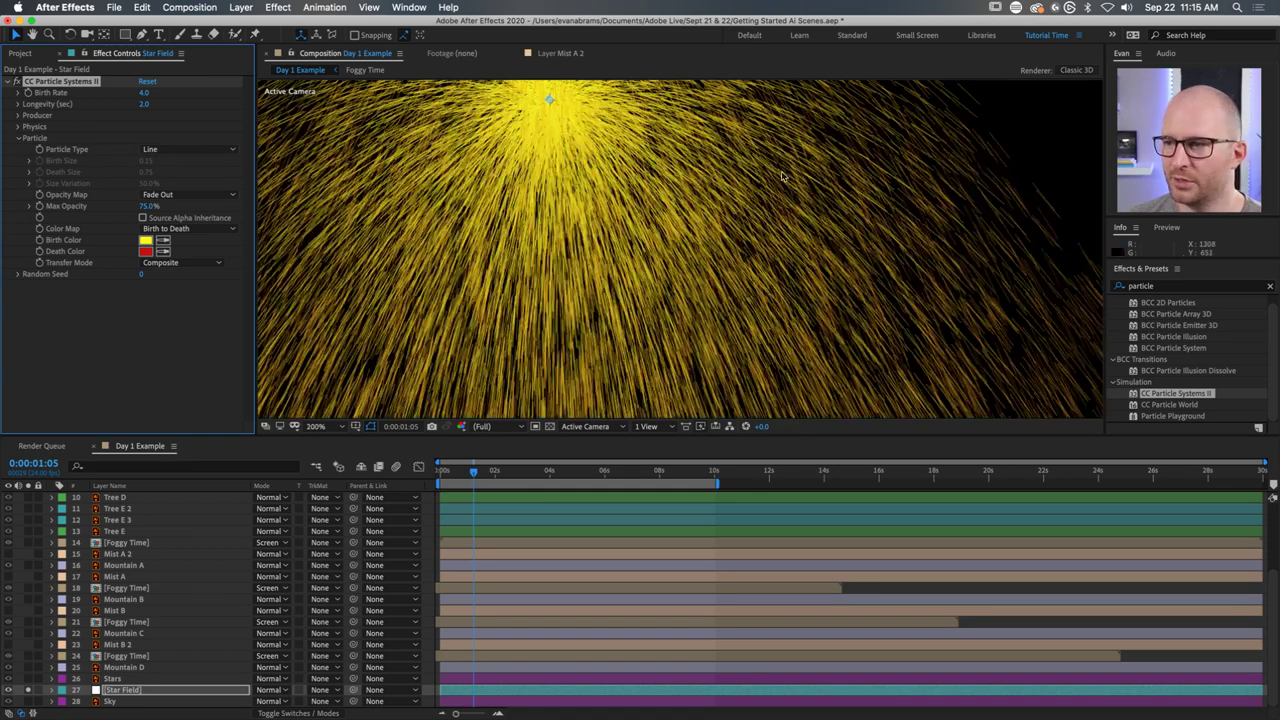
{"action": "scroll", "coordinate": [790, 126], "scroll_direction": "down", "scroll_amount": 2}
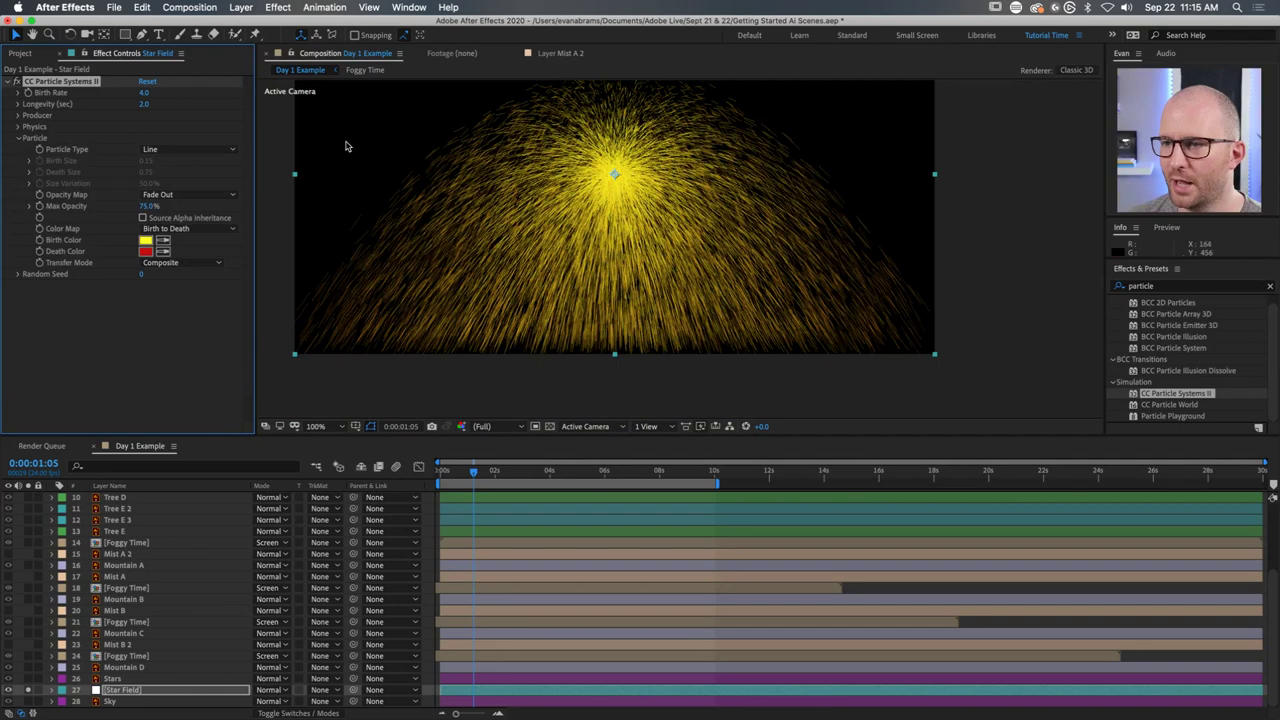
{"action": "left_click", "coordinate": [168, 150]}
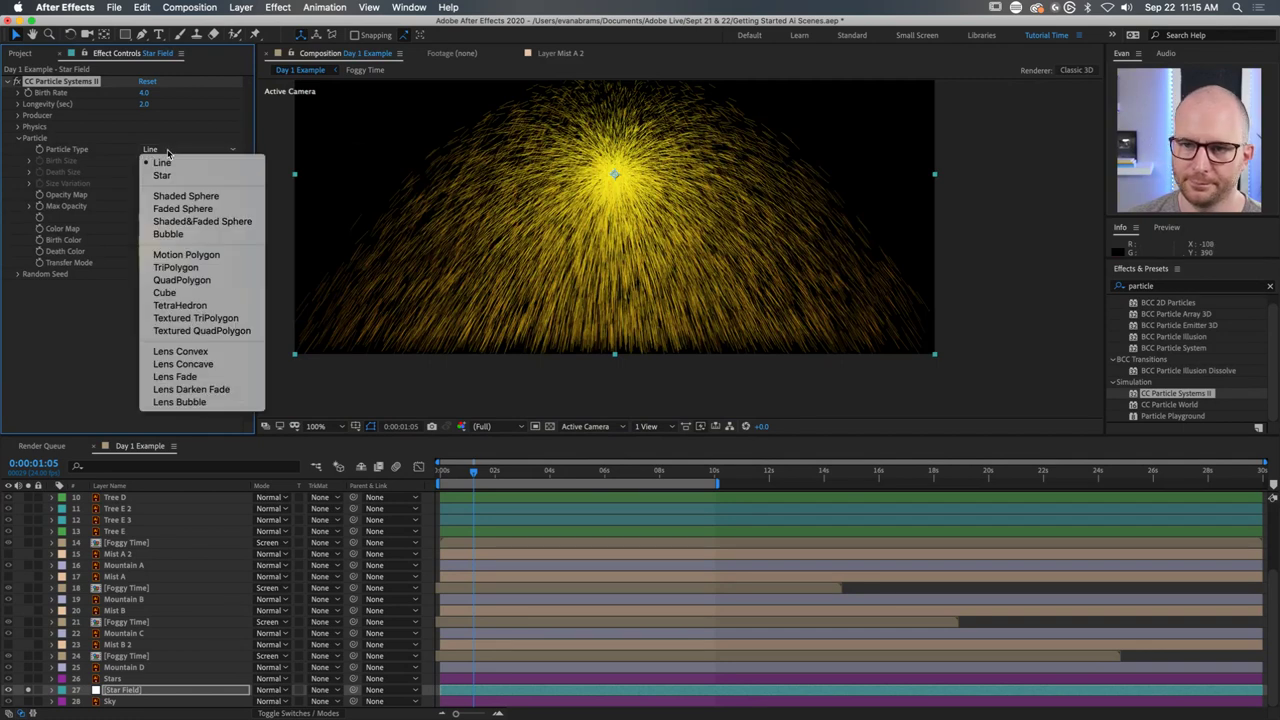
{"action": "left_click", "coordinate": [184, 352]}
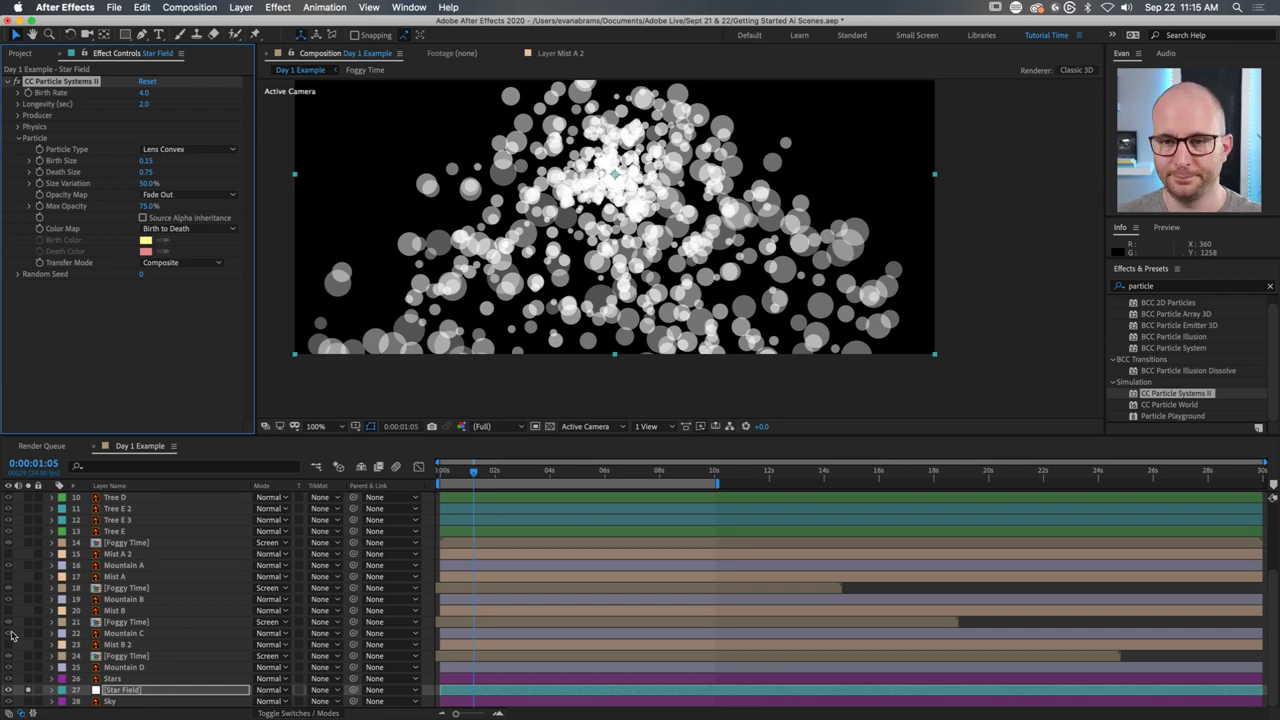
Set particle Birth Size to 0.10 and Death Size to 0.20.
{"action": "left_click", "coordinate": [149, 162]}
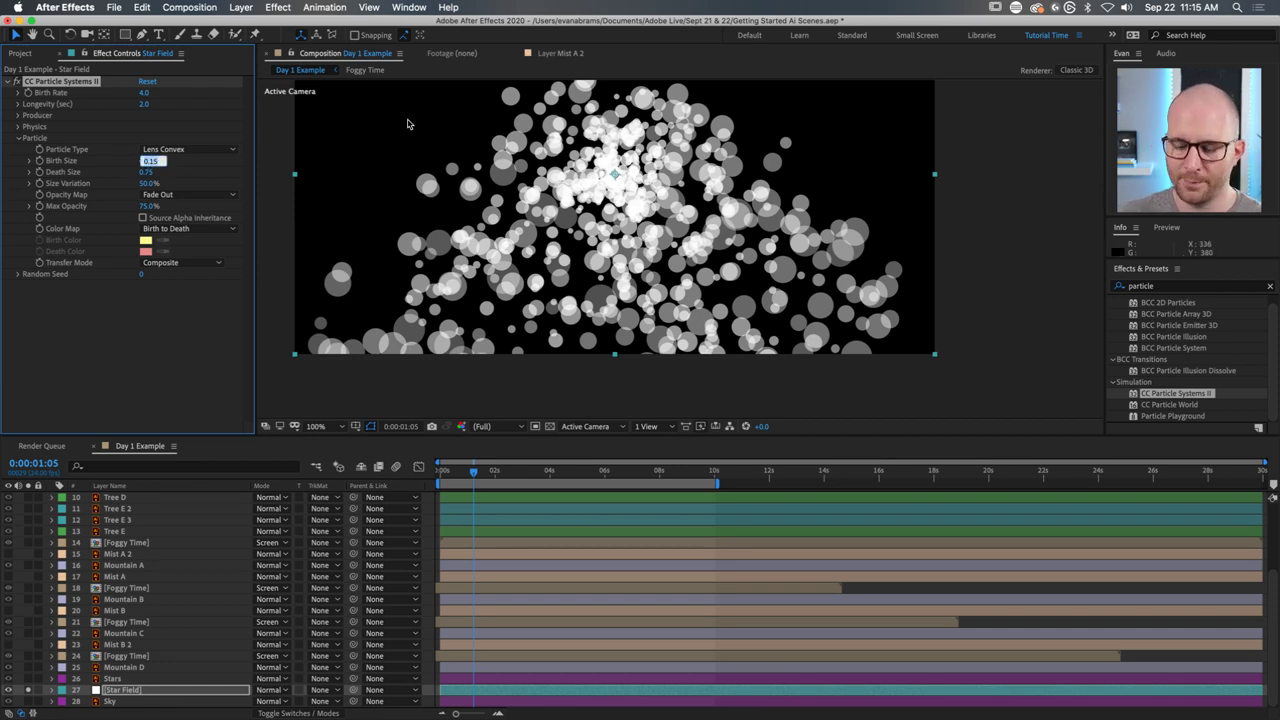
{"action": "type", "text": ".1"}
{"action": "key", "text": "Return"}
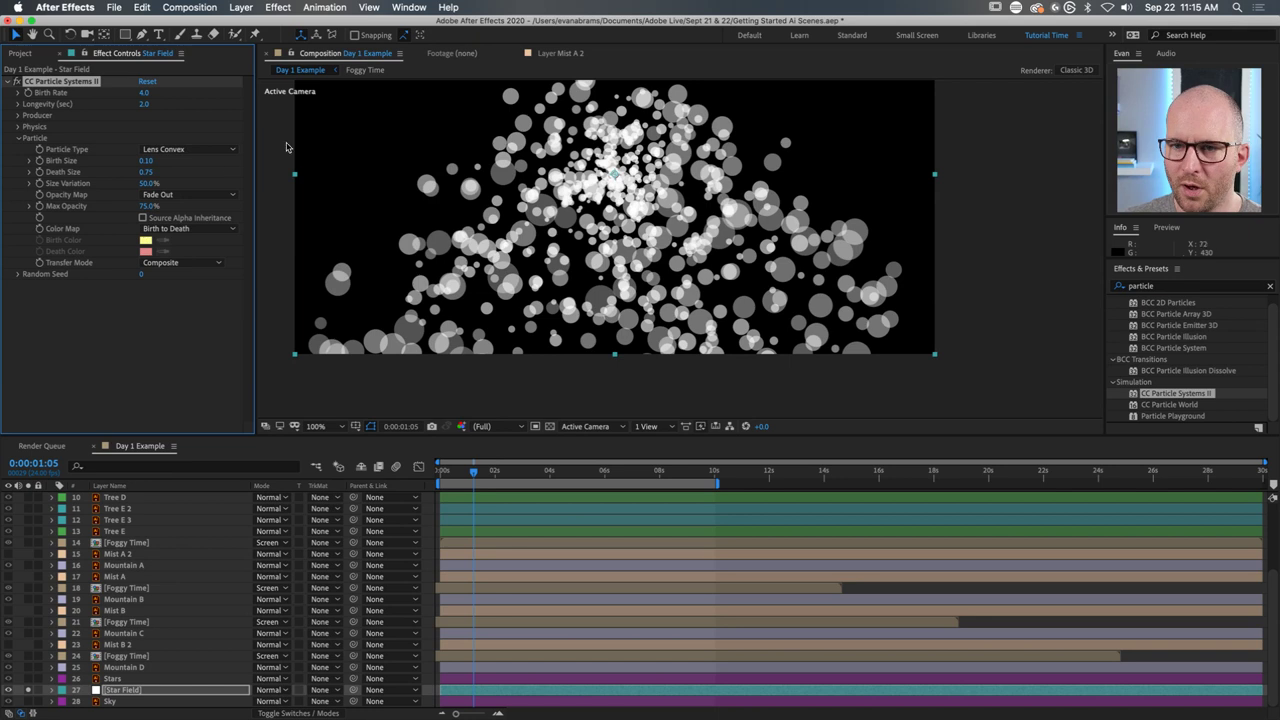
{"action": "left_click", "coordinate": [149, 173]}
{"action": "type", "text": ".2"}
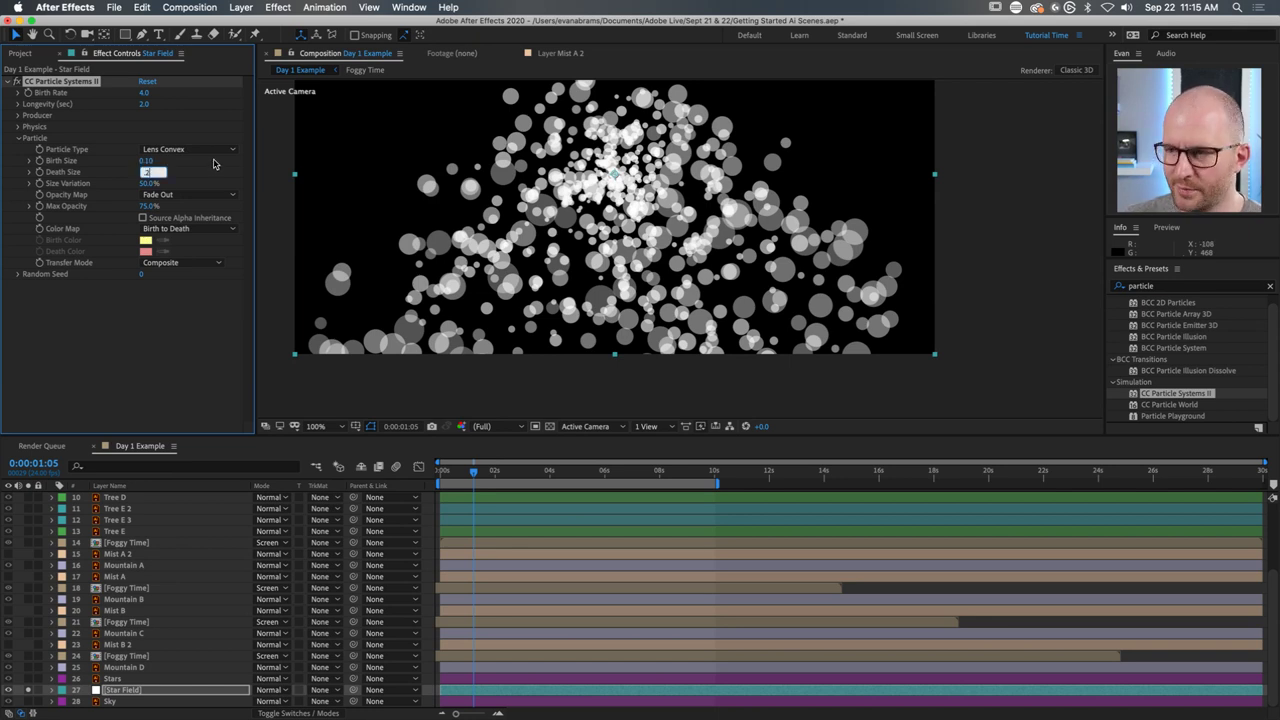
{"action": "key", "text": "Return"}
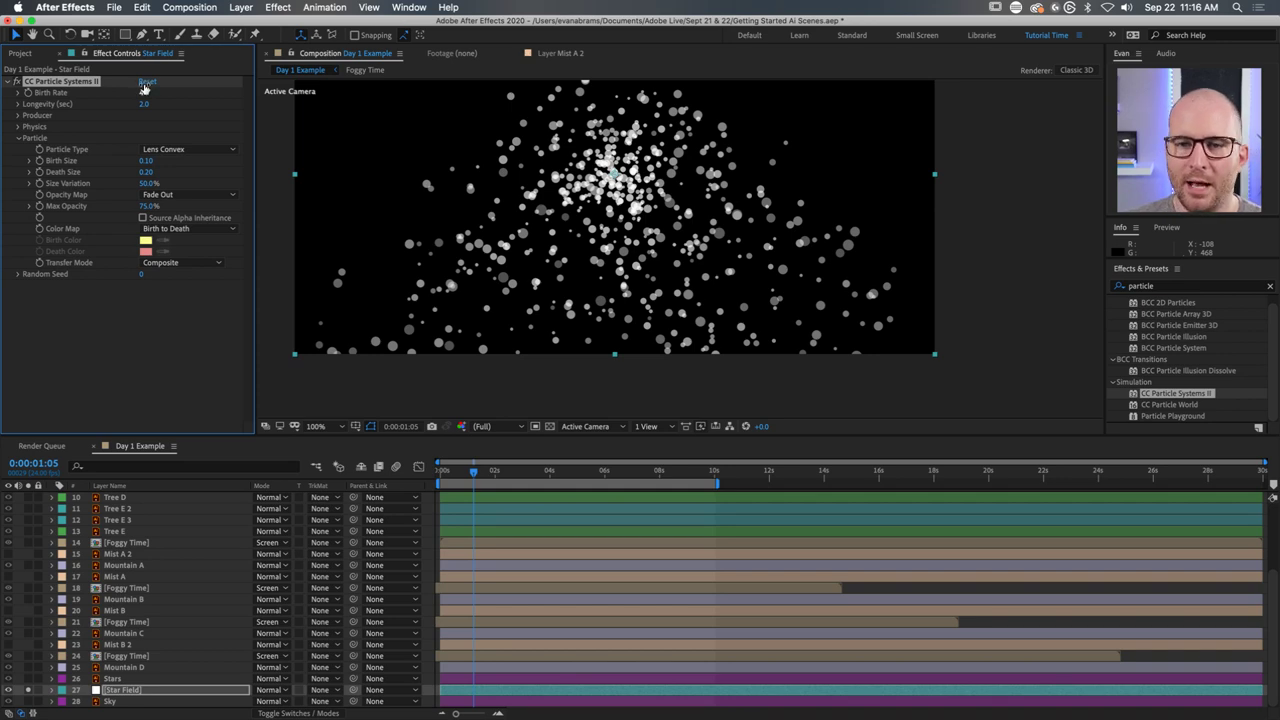
Preview the particles from the start at 50% zoom and Half resolution.
{"action": "left_click_drag", "start_coordinate": [473, 472], "coordinate": [441, 472]}
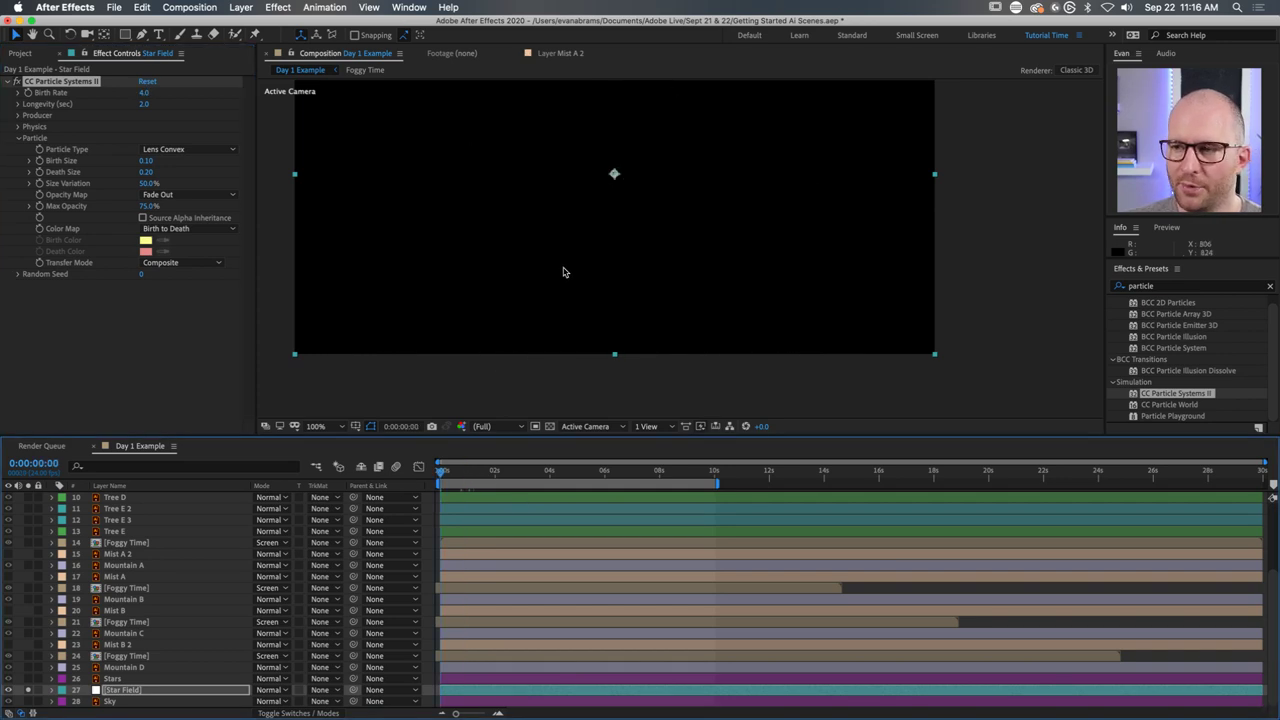
{"action": "key", "text": "comma"}
{"action": "key", "text": "ctrl+shift+j"}
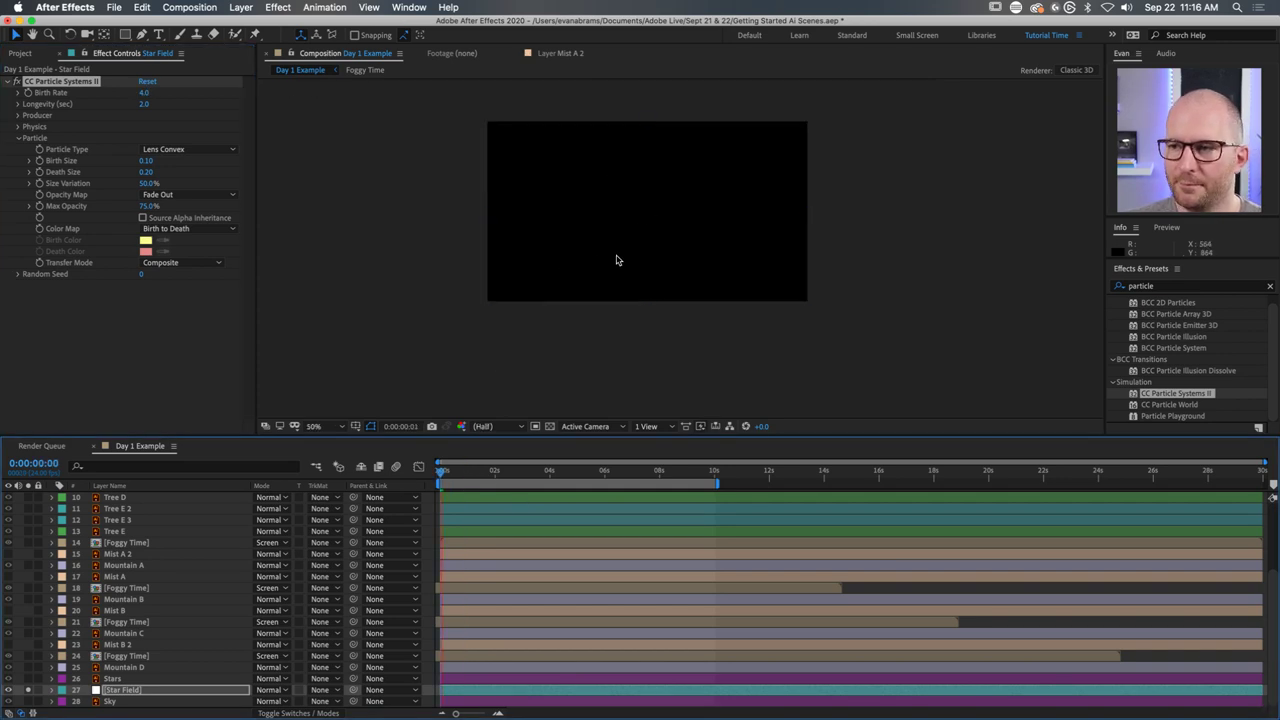
{"action": "key", "text": "space"}
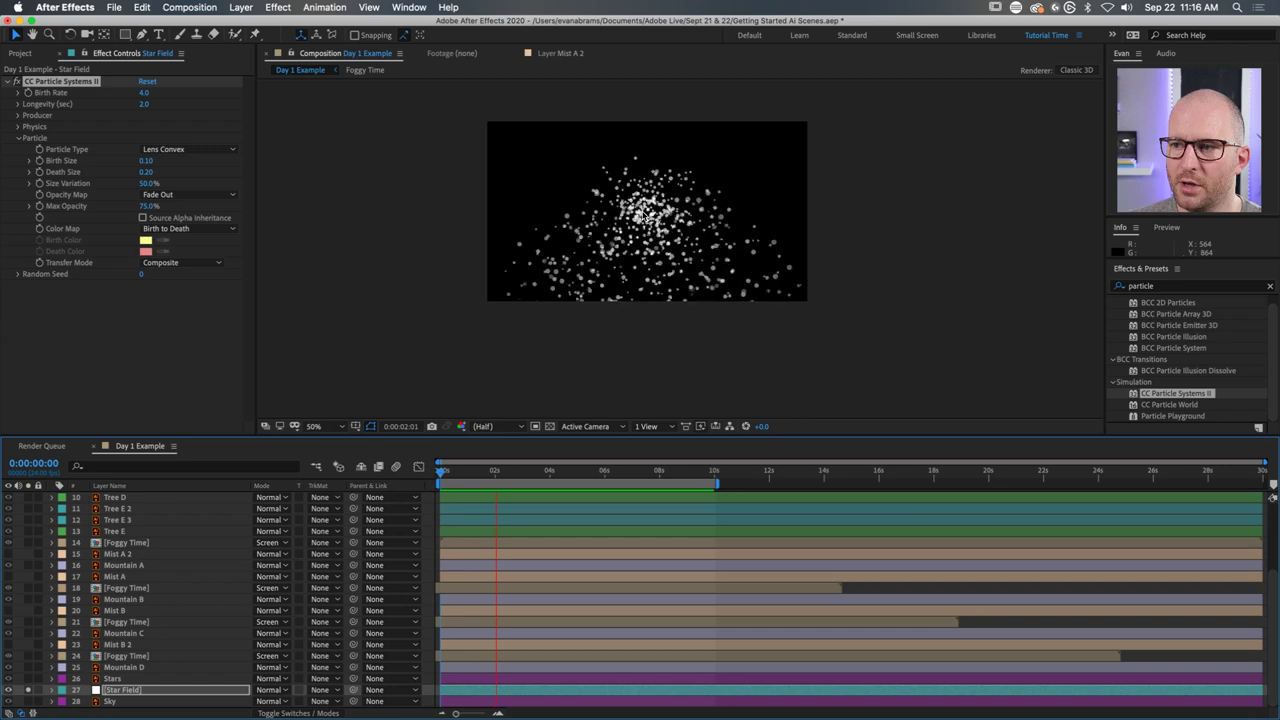
{"action": "key", "text": "space"}
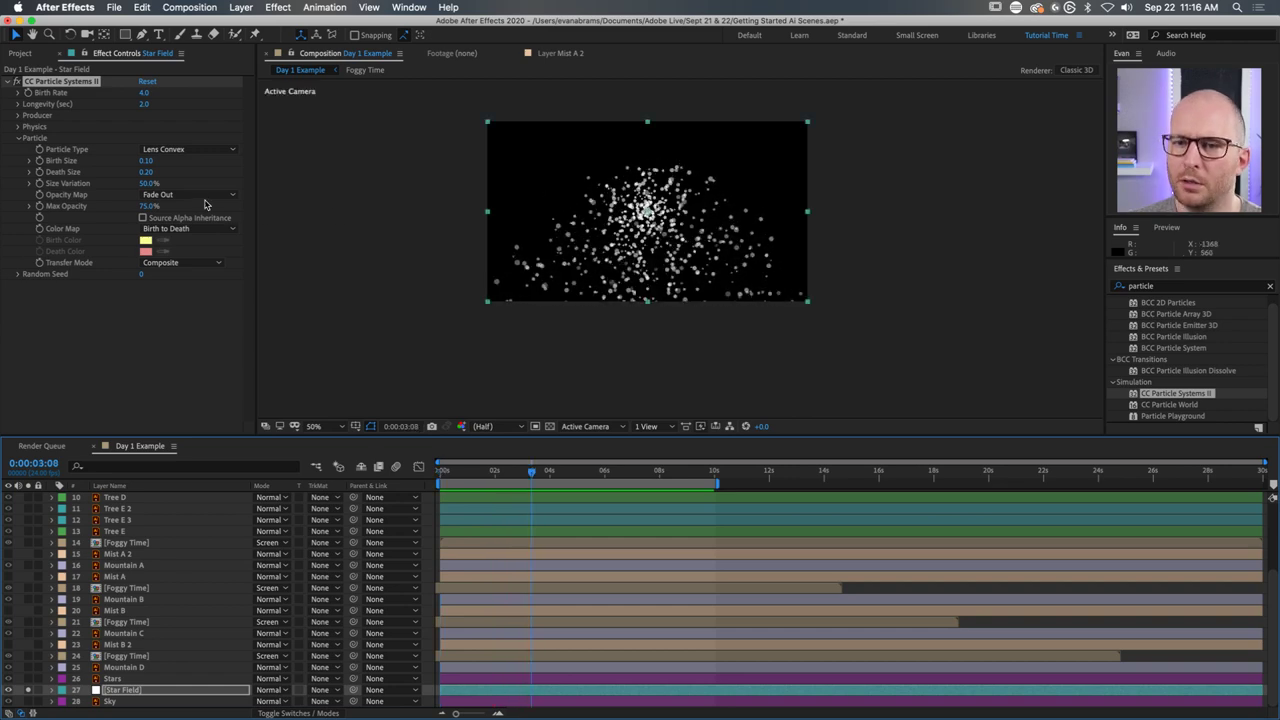
{"action": "left_click", "coordinate": [20, 139]}
Set the Physics Velocity and Gravity of the Star Field particles both to 0.
{"action": "left_click", "coordinate": [18, 127]}
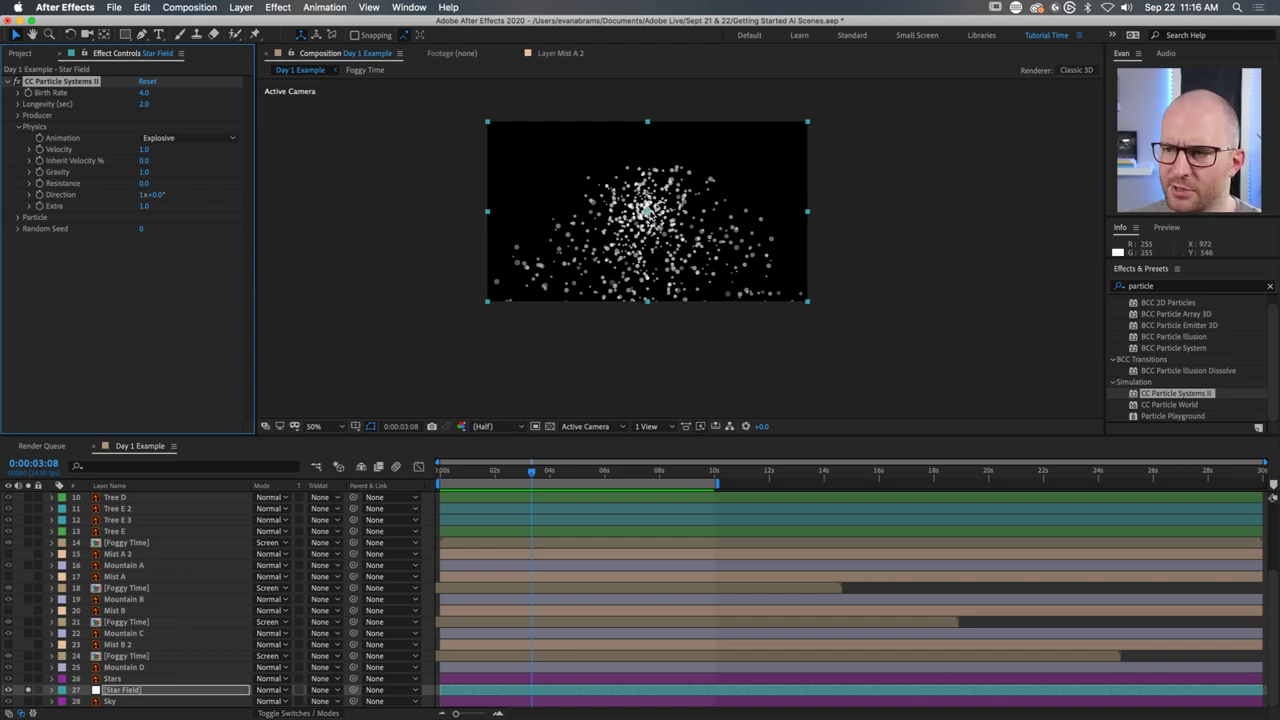
{"action": "scroll", "coordinate": [648, 212], "scroll_direction": "up", "scroll_amount": 2}
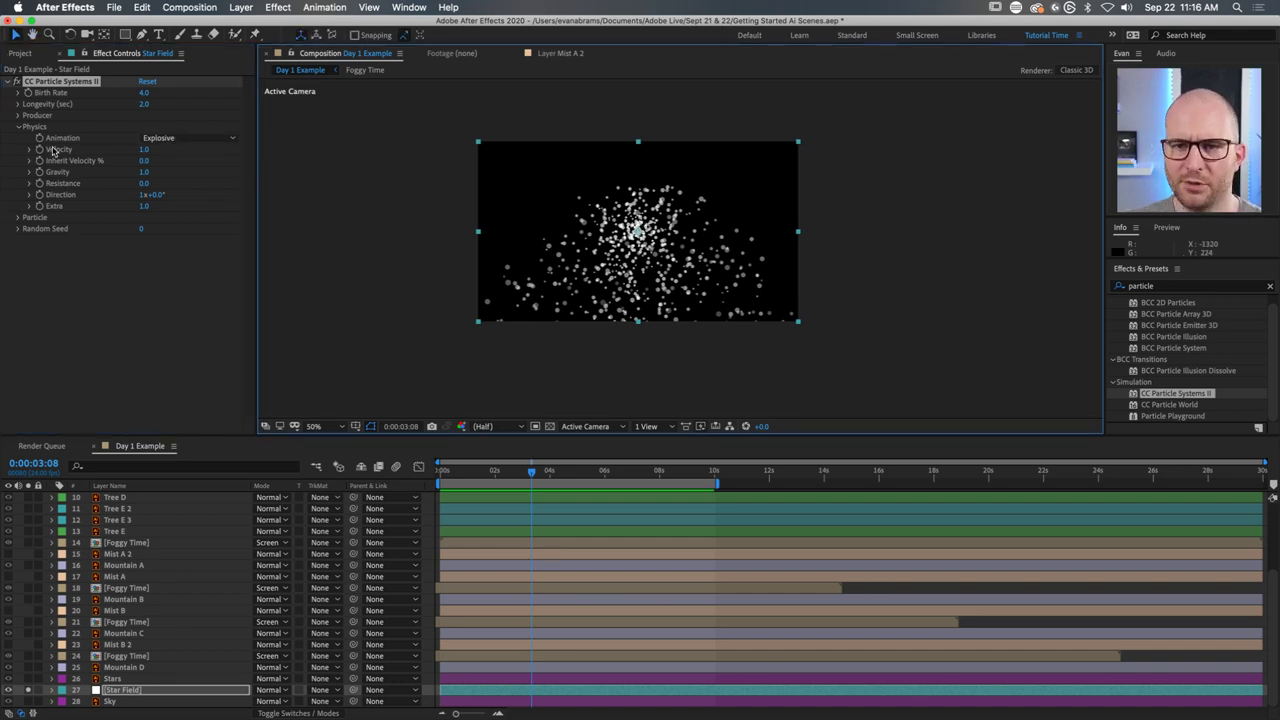
{"action": "left_click", "coordinate": [95, 160]}
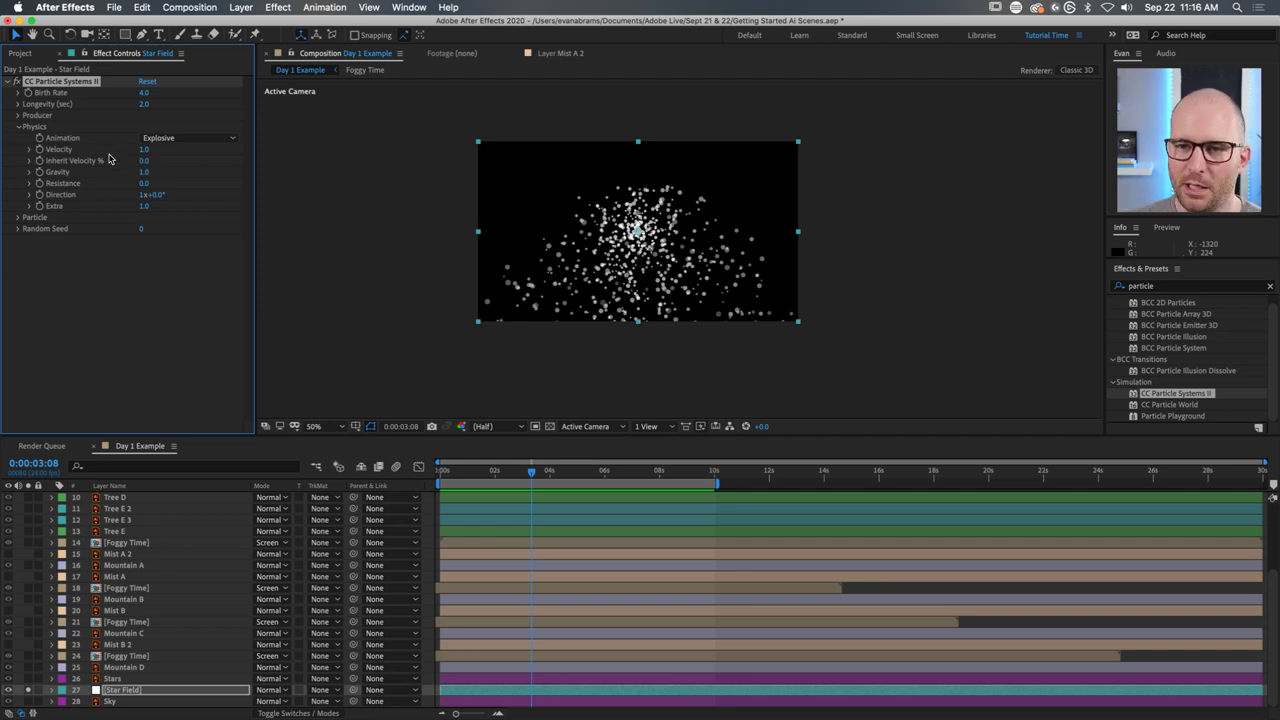
{"action": "left_click", "coordinate": [143, 149]}
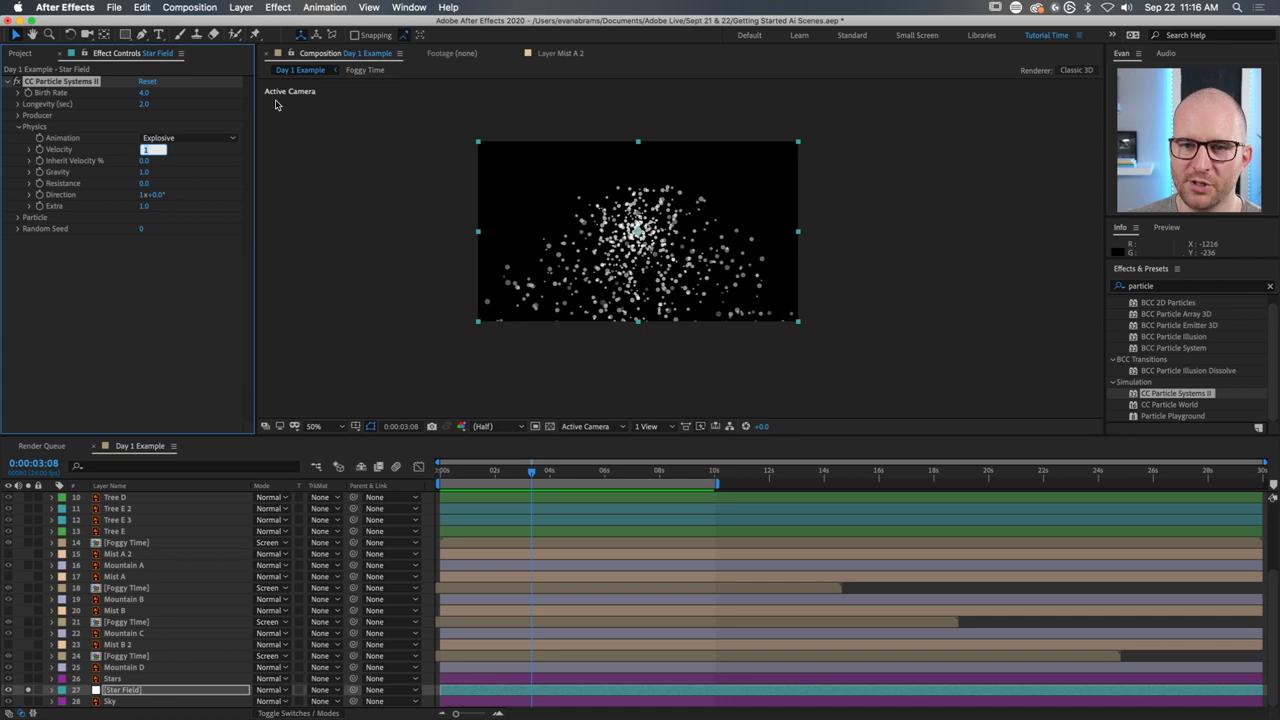
{"action": "type", "text": "0"}
{"action": "key", "text": "Return"}
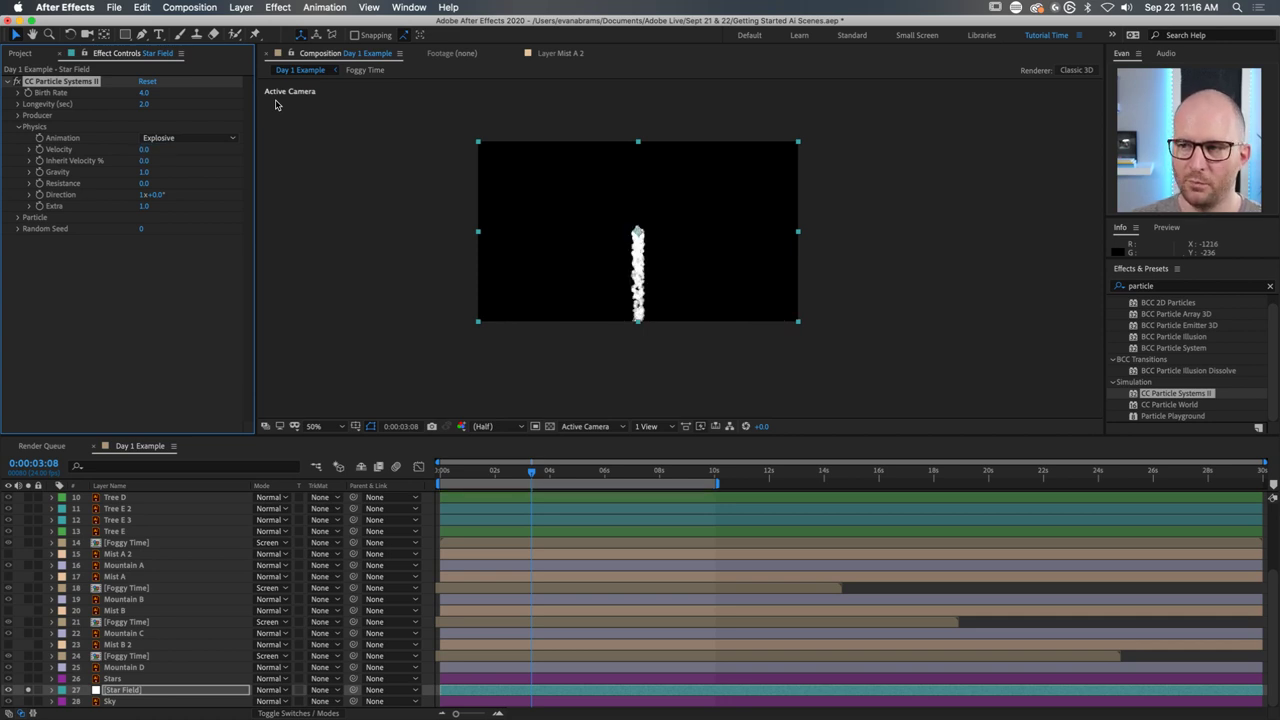
{"action": "left_click", "coordinate": [144, 172]}
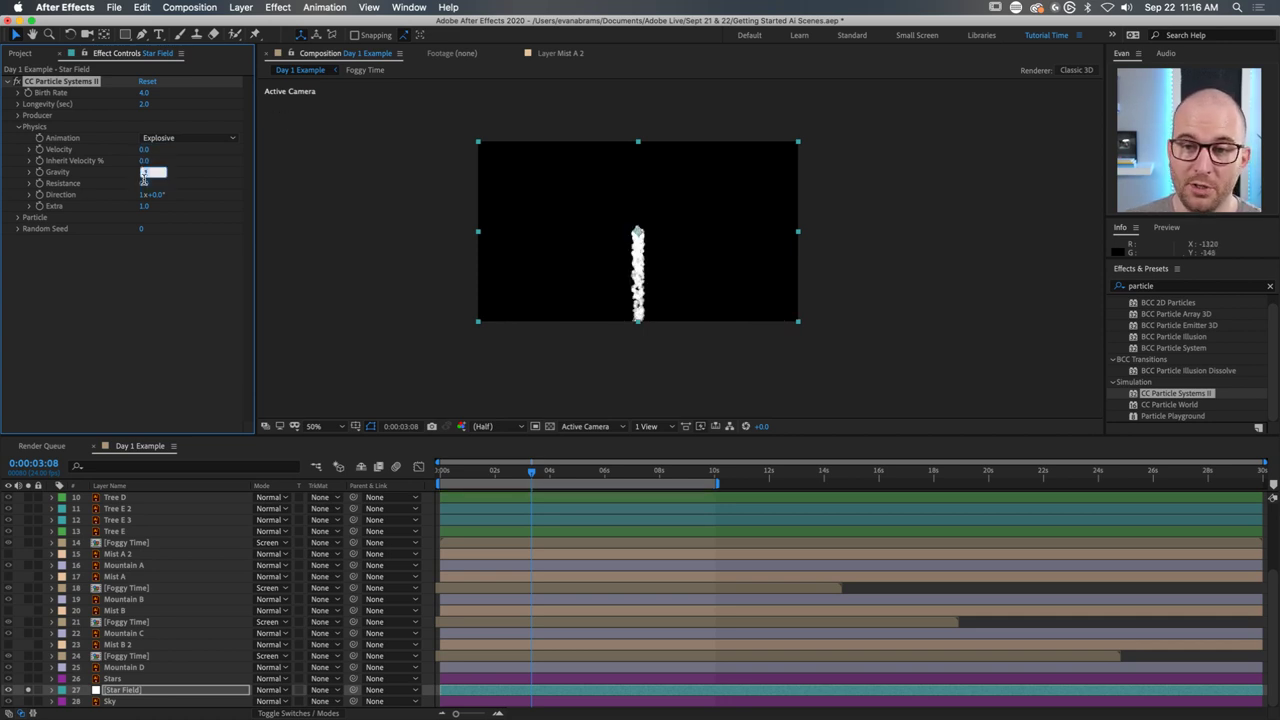
{"action": "type", "text": "0"}
{"action": "key", "text": "Return"}
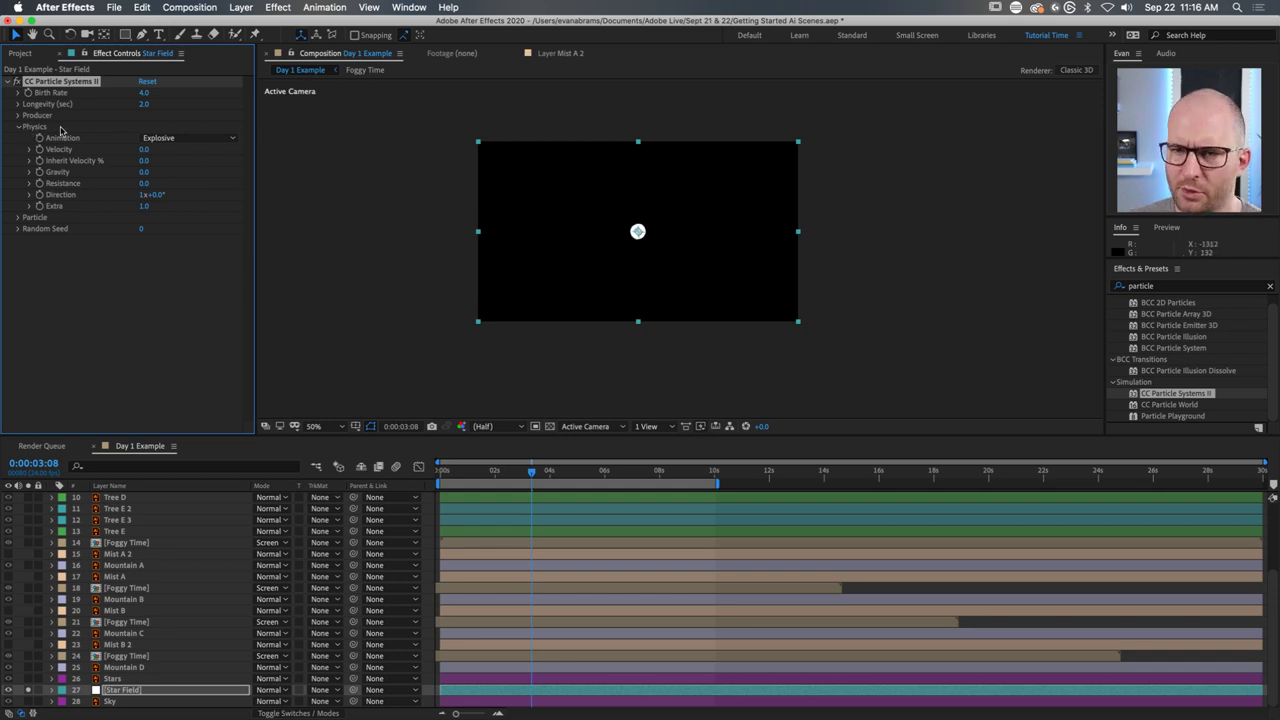
{"action": "left_click", "coordinate": [18, 127]}
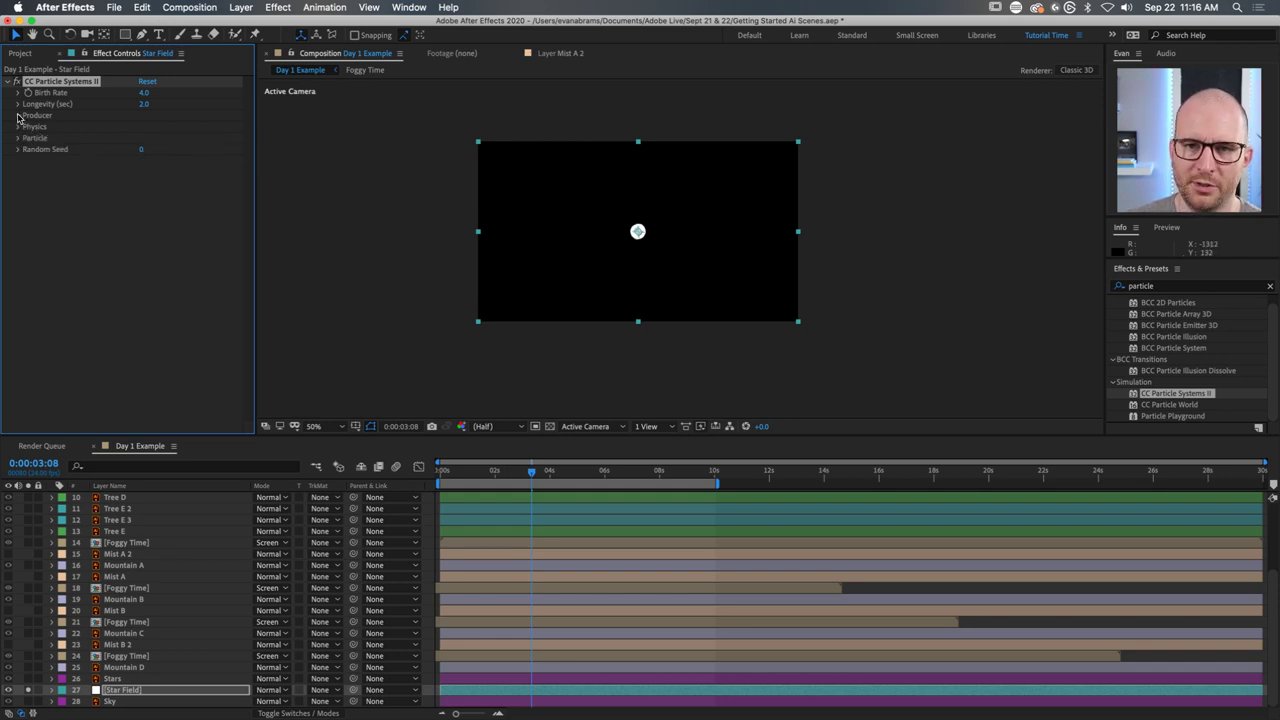
Widen the Producer Radius X to 112 and raise Position Y to 134.
{"action": "left_click", "coordinate": [17, 115]}
{"action": "mouse_move", "coordinate": [146, 138]}
{"action": "left_mouse_down"}
{"action": "mouse_move", "coordinate": [200, 133]}
{"action": "mouse_move", "coordinate": [175, 146]}
{"action": "mouse_move", "coordinate": [208, 143]}
{"action": "mouse_move", "coordinate": [173, 152]}
{"action": "mouse_move", "coordinate": [195, 138]}
{"action": "mouse_move", "coordinate": [245, 183]}
{"action": "left_mouse_up"}
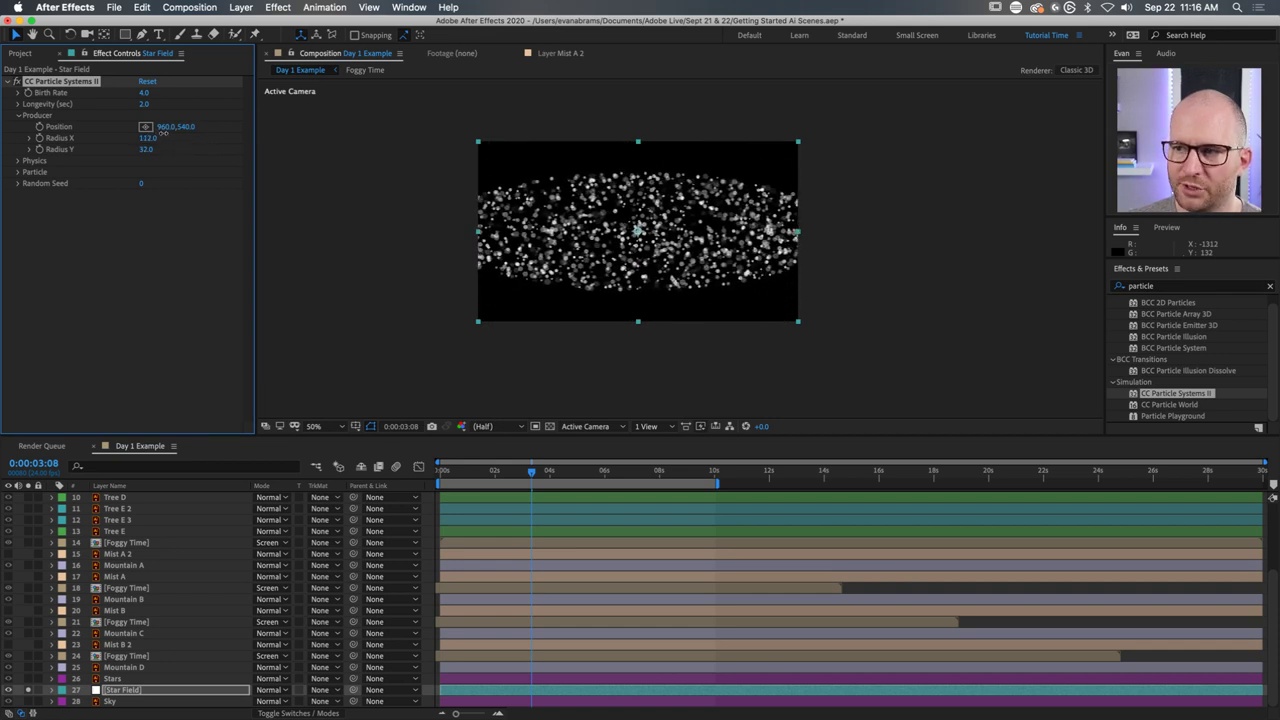
{"action": "left_click_drag", "start_coordinate": [185, 127], "coordinate": [53, 128]}
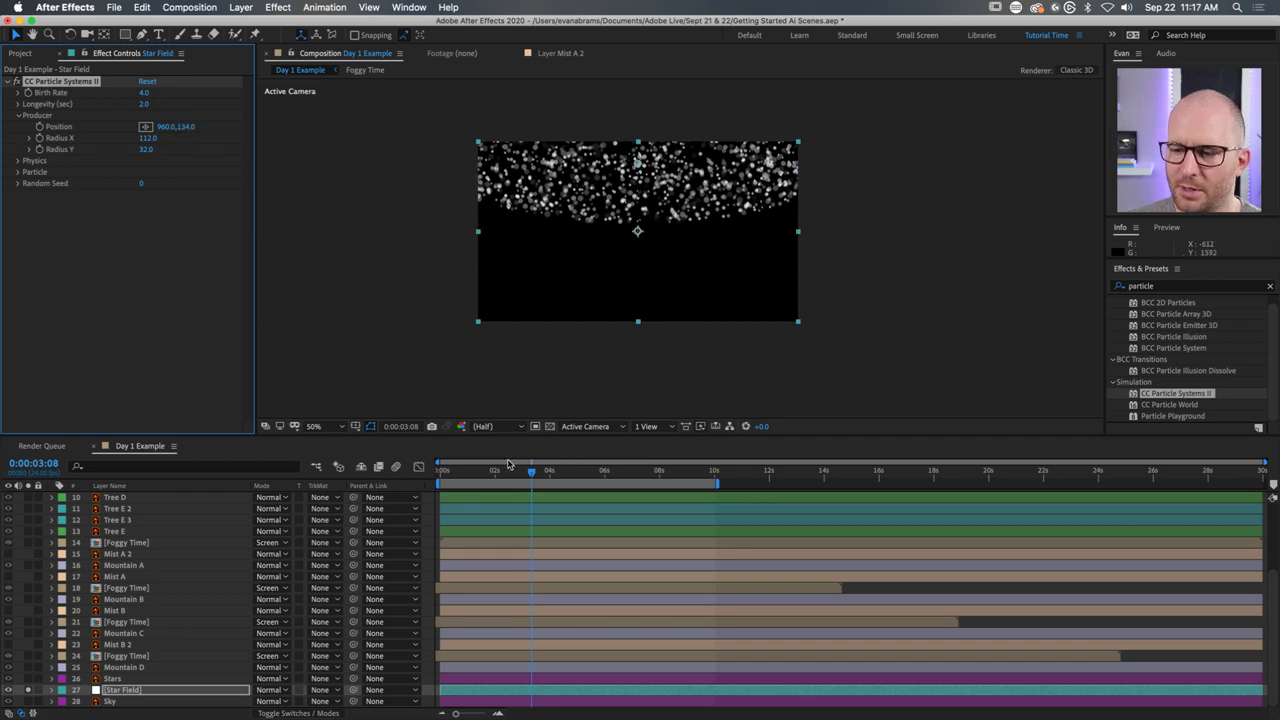
Preview the star band from the start of the composition.
{"action": "left_click", "coordinate": [421, 488]}
{"action": "key", "text": "Home"}
{"action": "key", "text": "space"}
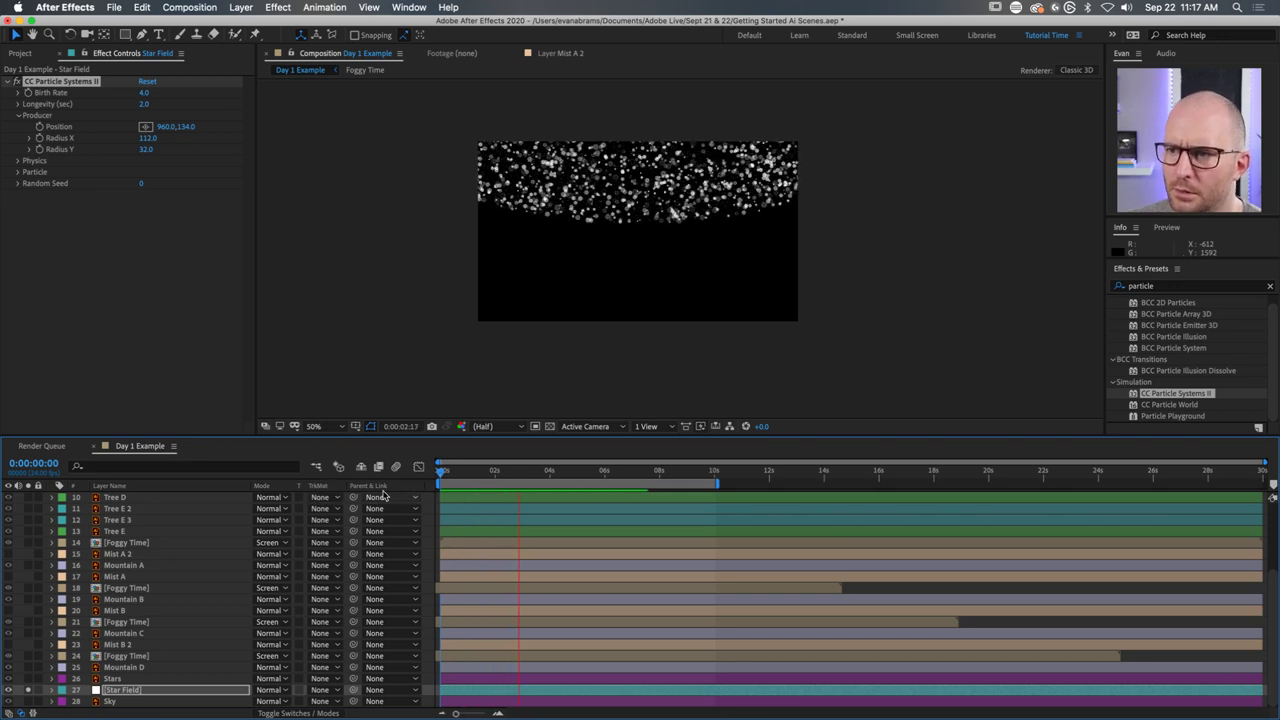
{"action": "key", "text": "space"}
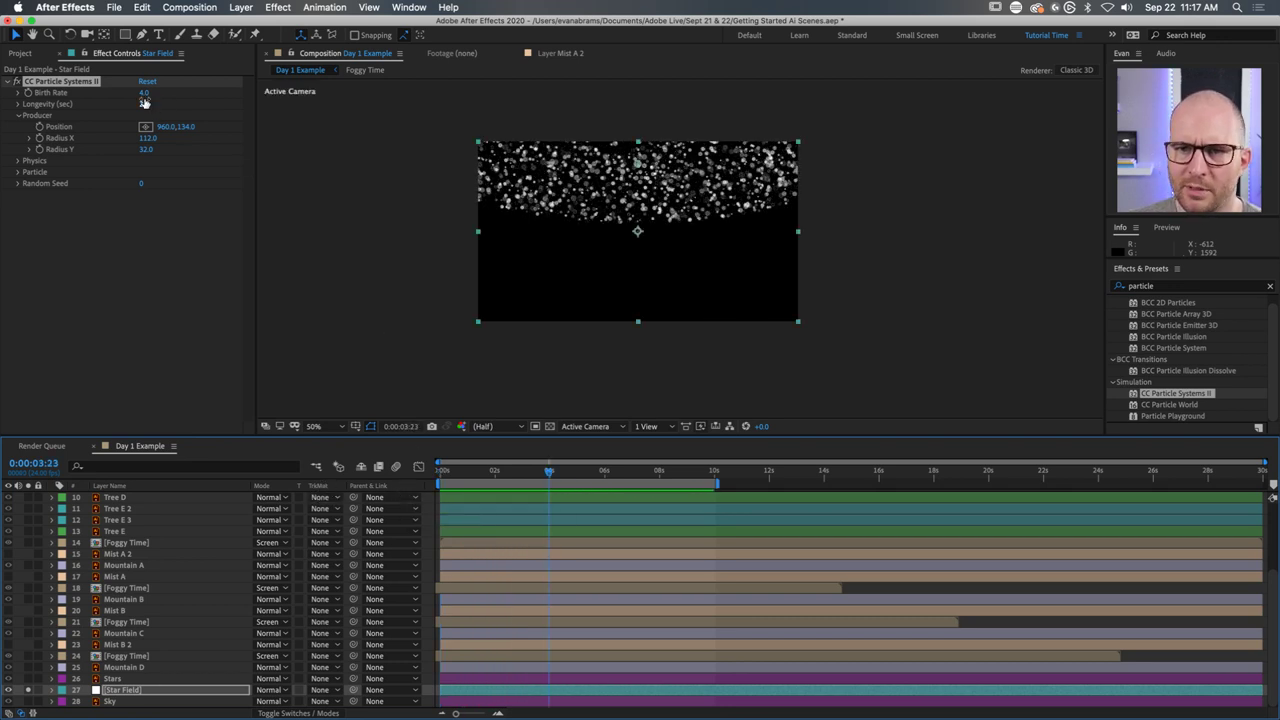
Try a Birth Rate of 1.0 and preview the result.
{"action": "left_click", "coordinate": [145, 91]}
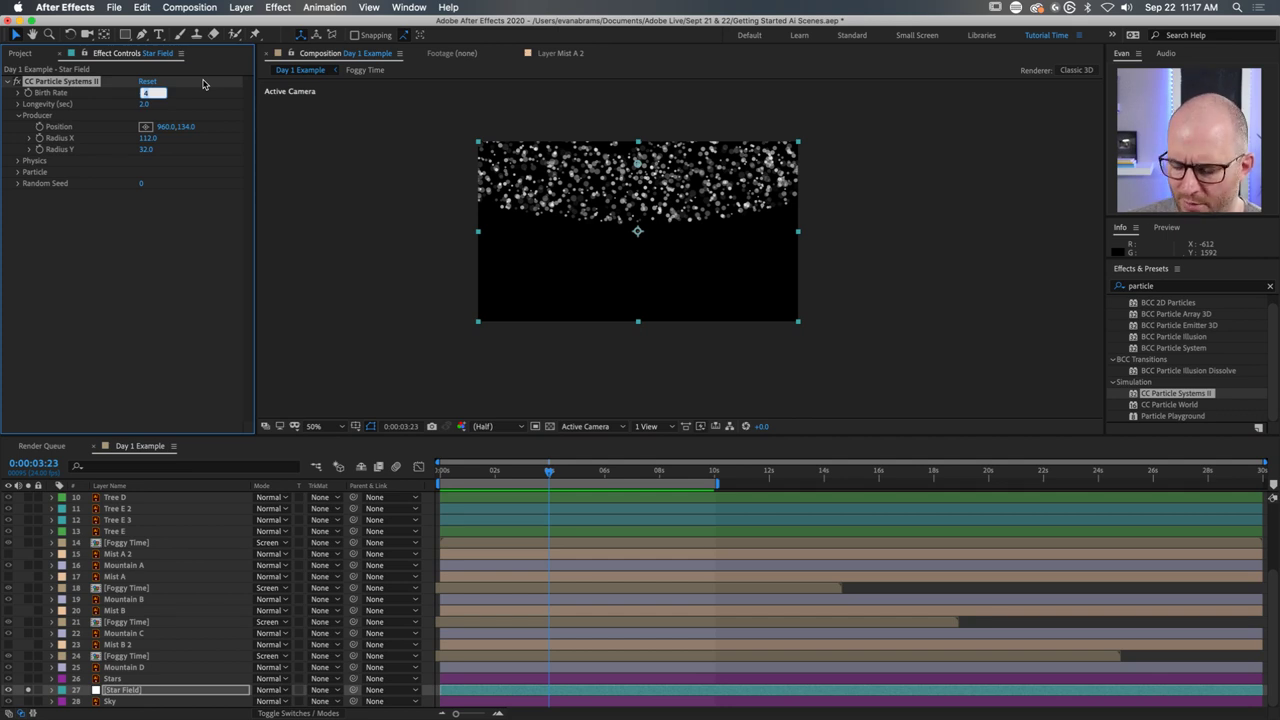
{"action": "type", "text": "1"}
{"action": "key", "text": "Return"}
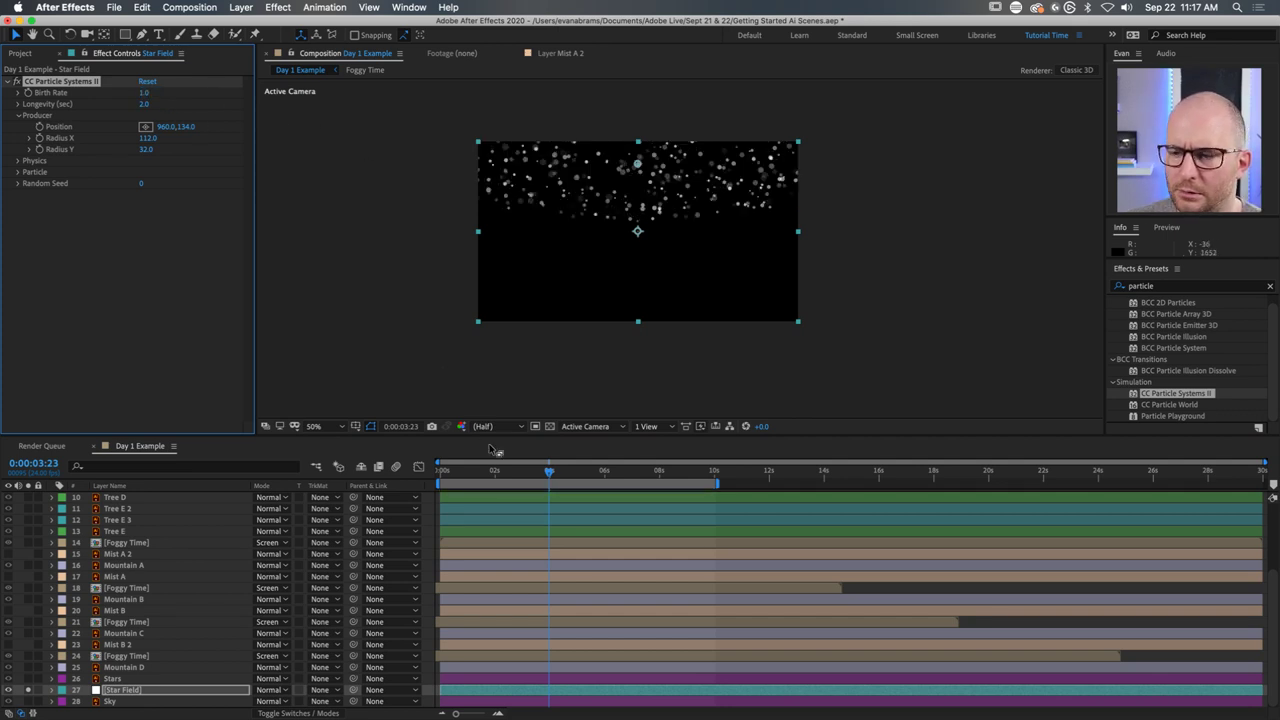
{"action": "key", "text": "space"}
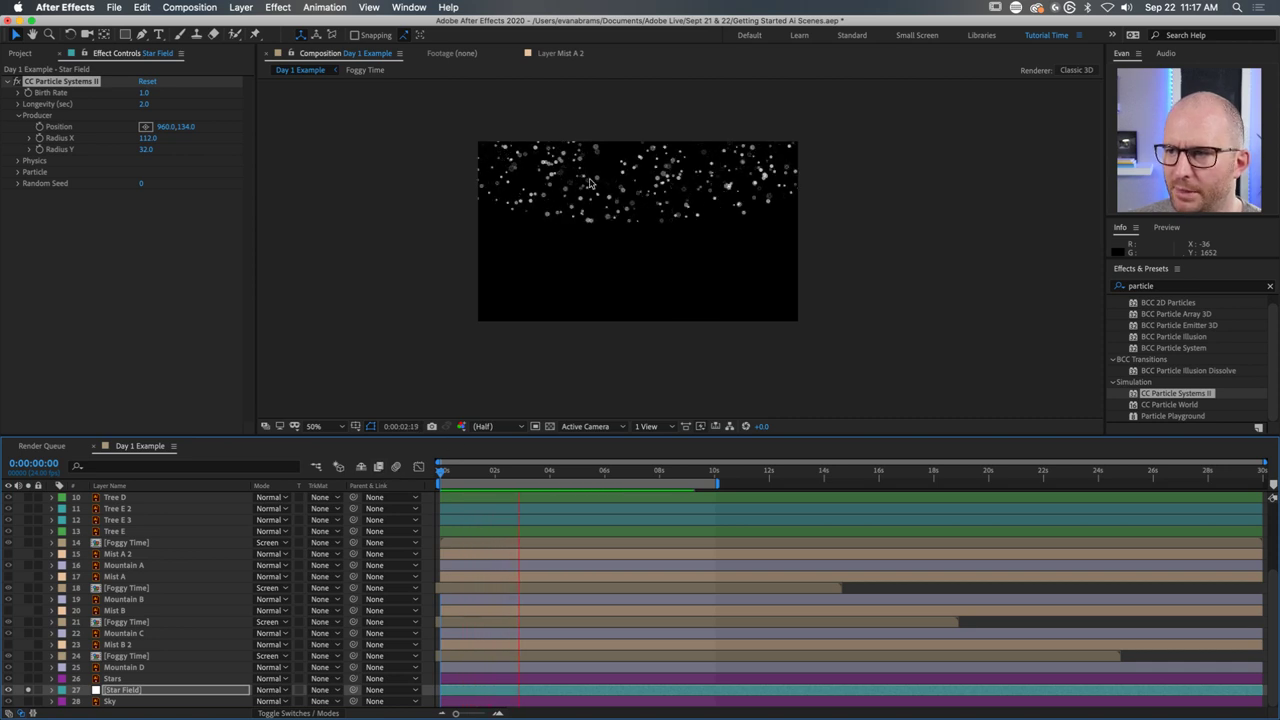
Set Birth Rate to 0.5 and Longevity to 3 seconds, then preview.
{"action": "left_click", "coordinate": [145, 93]}
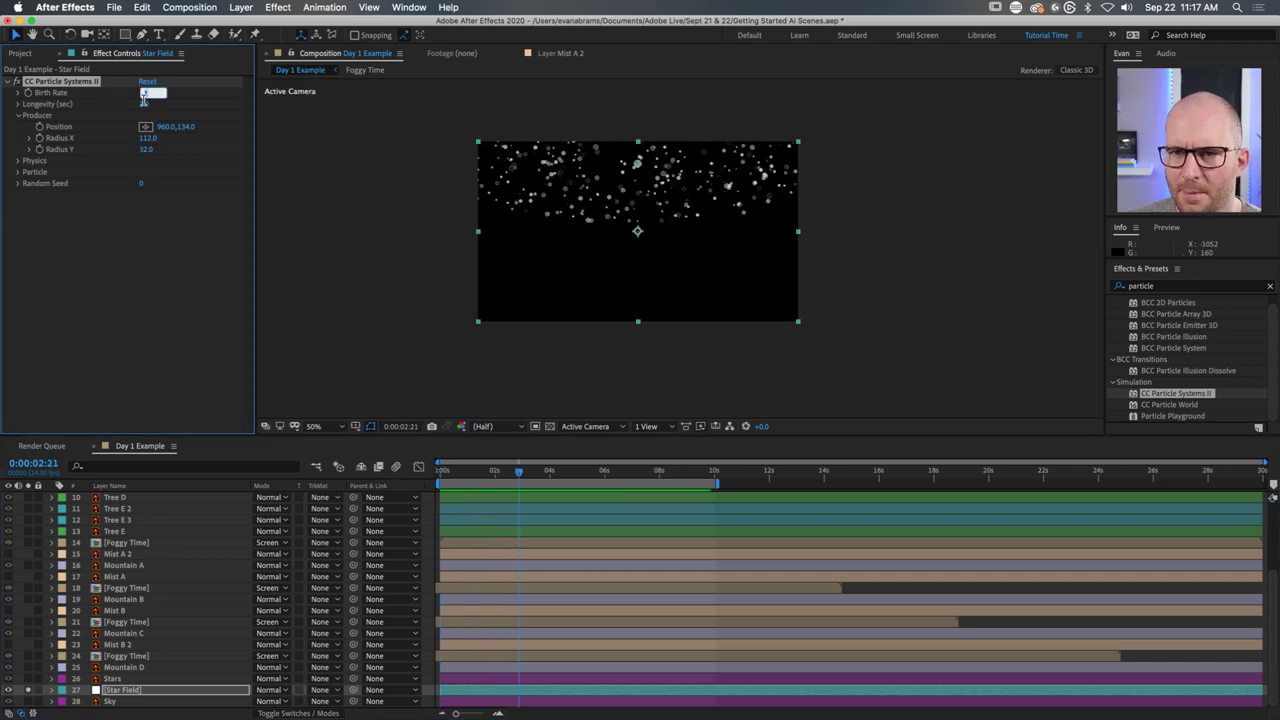
{"action": "type", "text": "0.5"}
{"action": "key", "text": "Return"}
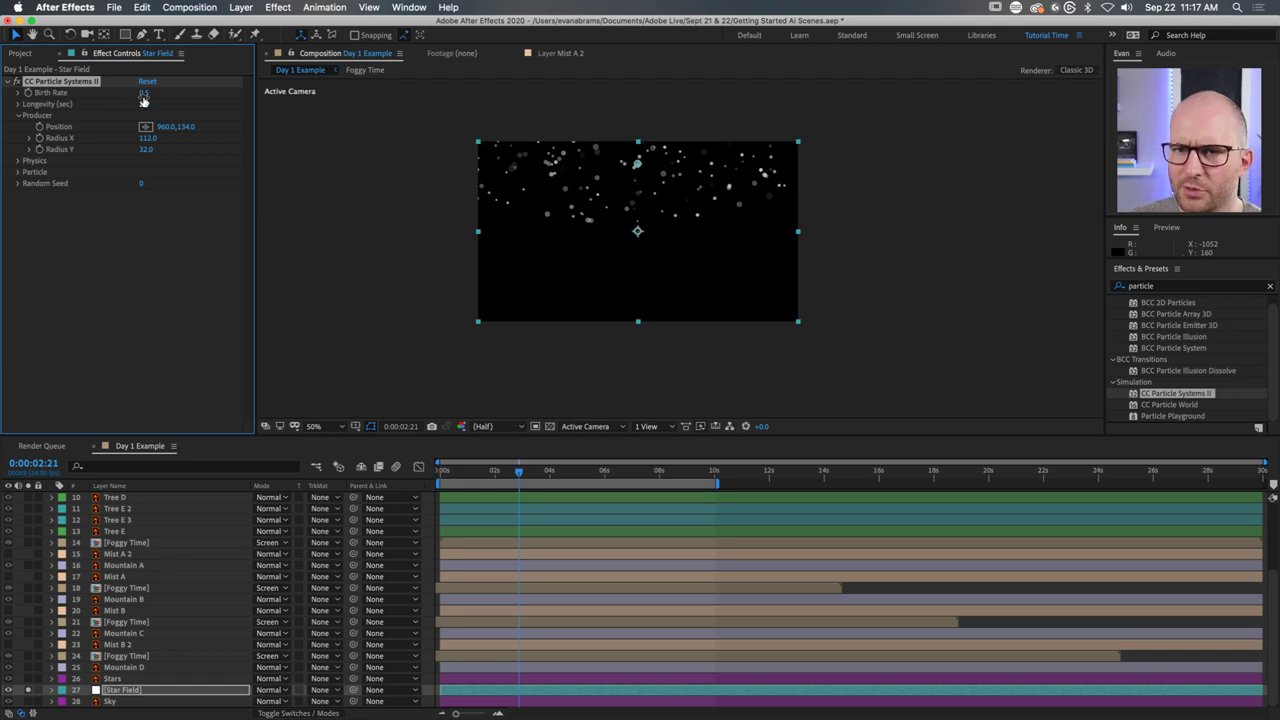
{"action": "left_click", "coordinate": [146, 104]}
{"action": "type", "text": "3"}
{"action": "key", "text": "Return"}
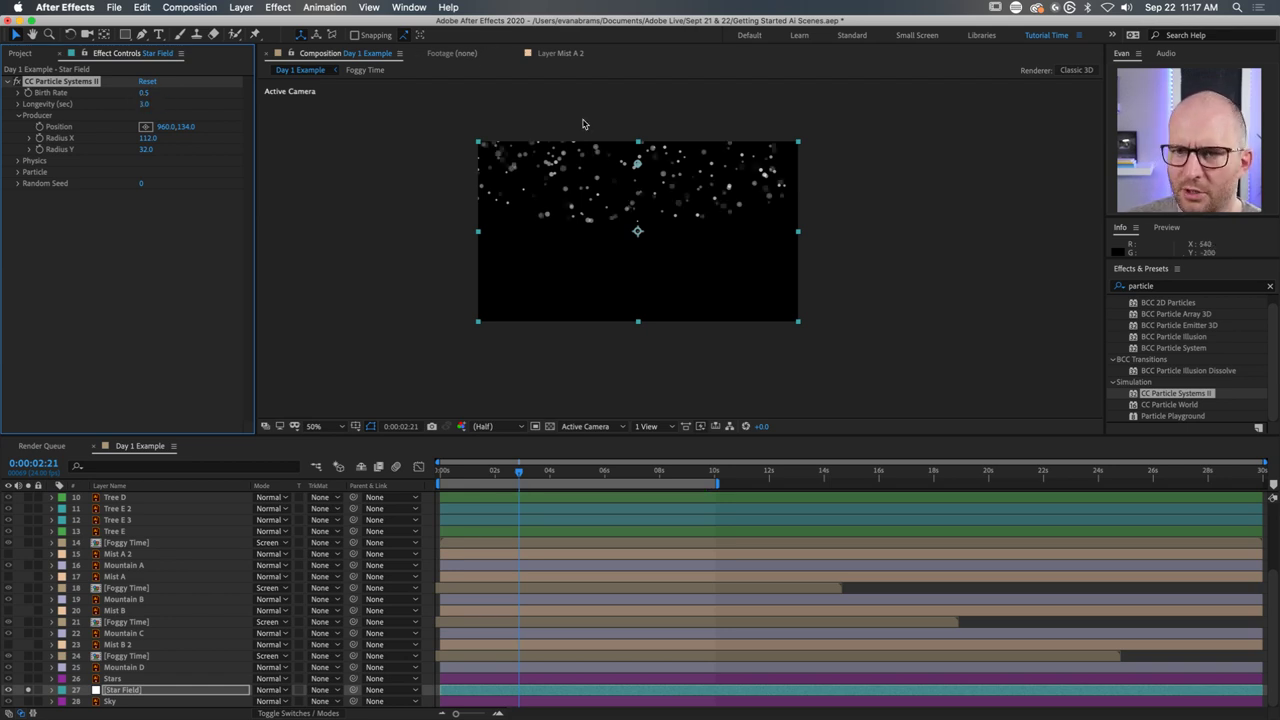
{"action": "key", "text": "space"}
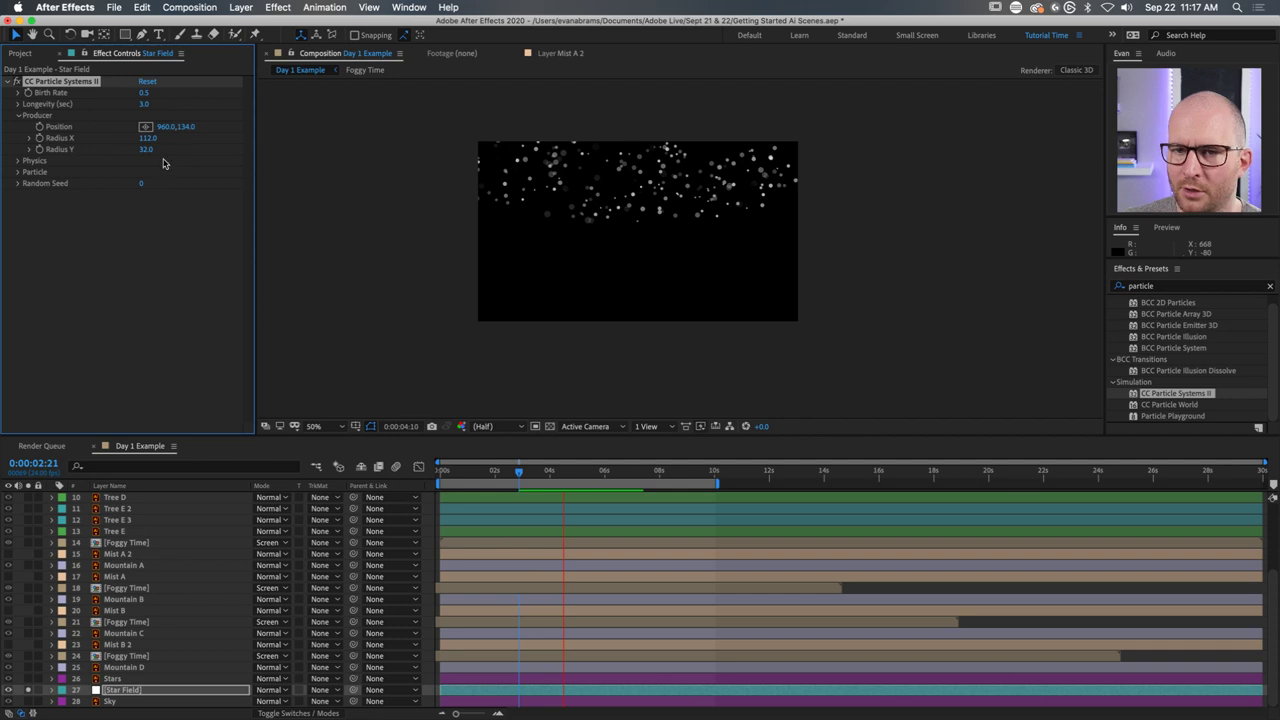
{"action": "key", "text": "space"}
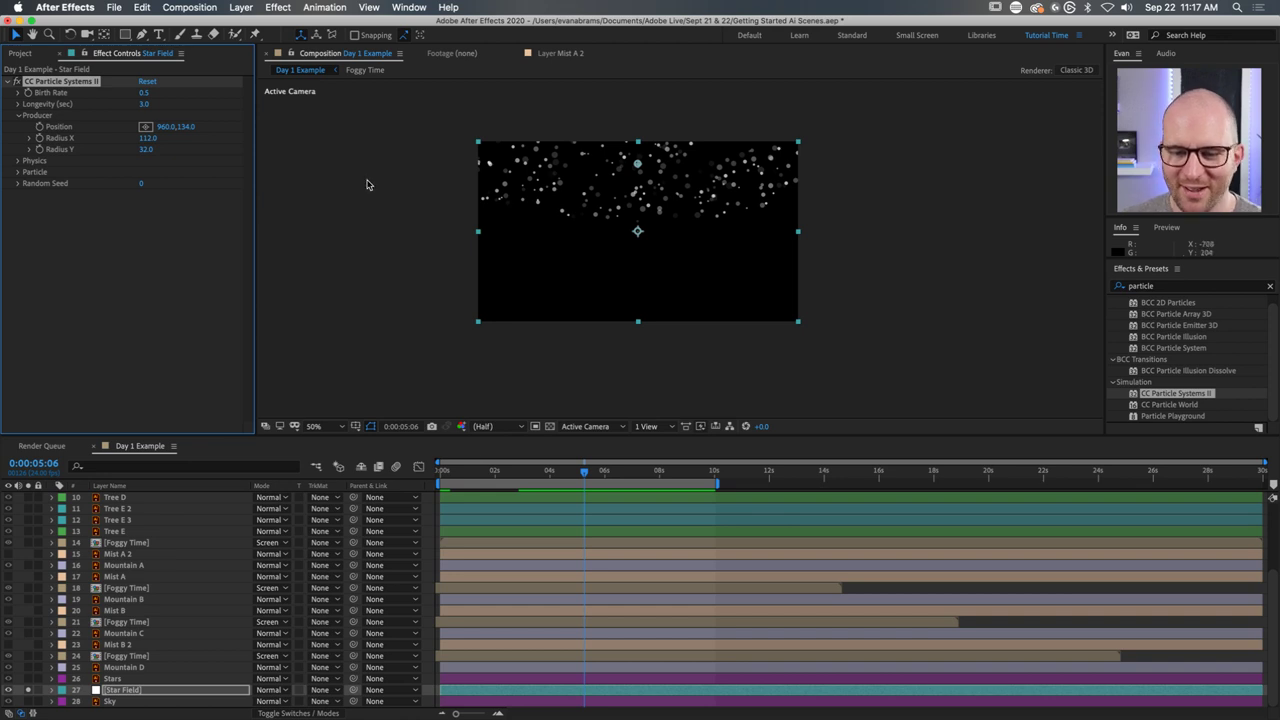
Set the particle Opacity Map to Fade In and Out and preview from the start.
{"action": "left_click", "coordinate": [17, 115]}
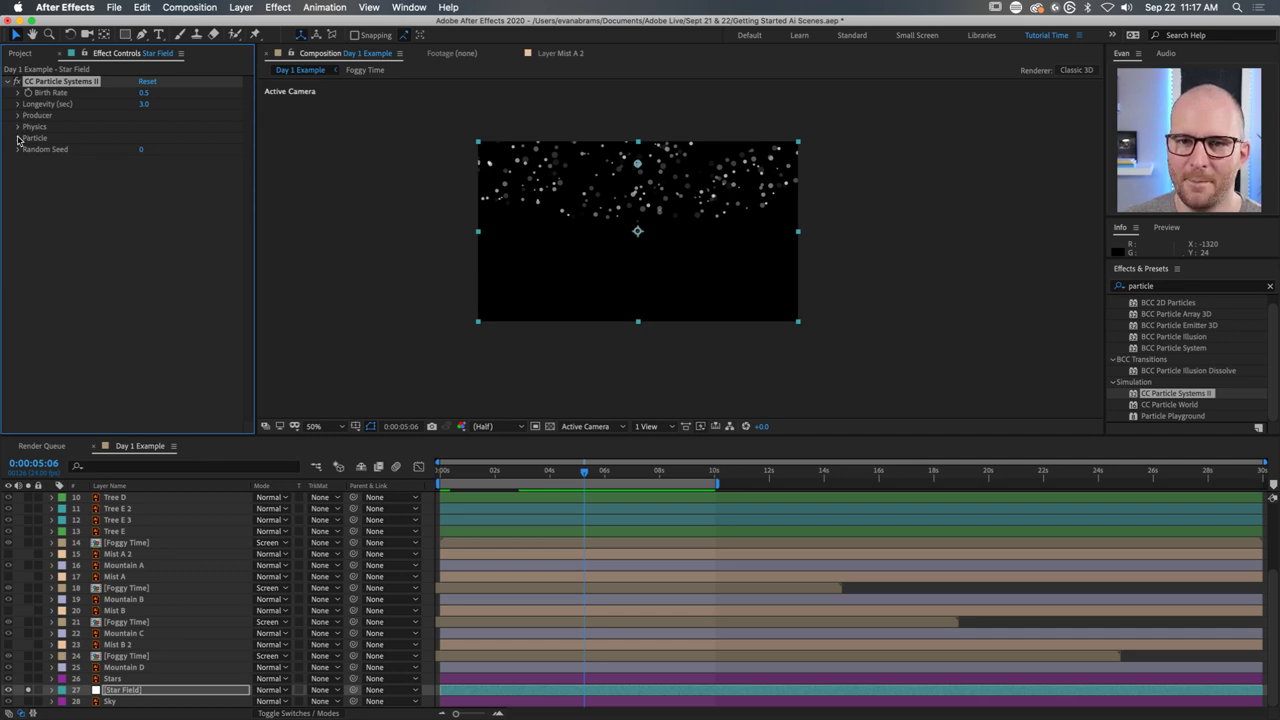
{"action": "left_click", "coordinate": [17, 138]}
{"action": "left_click", "coordinate": [170, 195]}
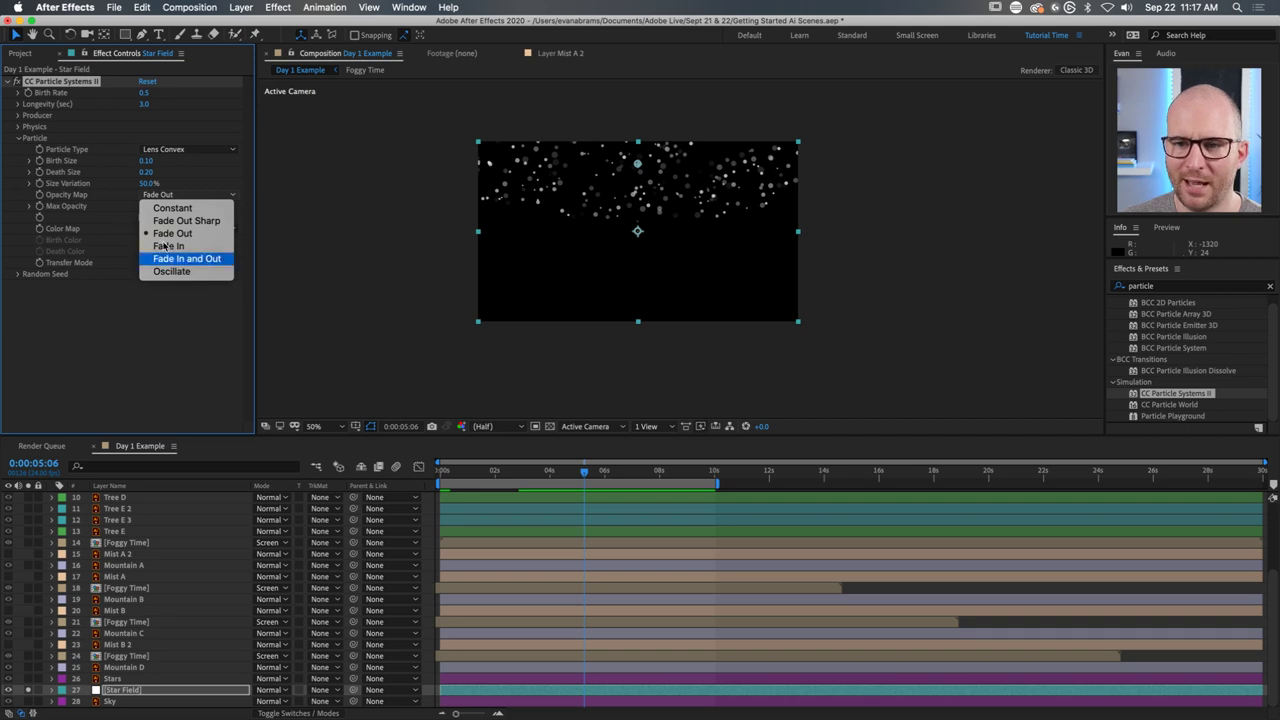
{"action": "left_click", "coordinate": [170, 258]}
{"action": "left_click_drag", "start_coordinate": [555, 470], "coordinate": [393, 497]}
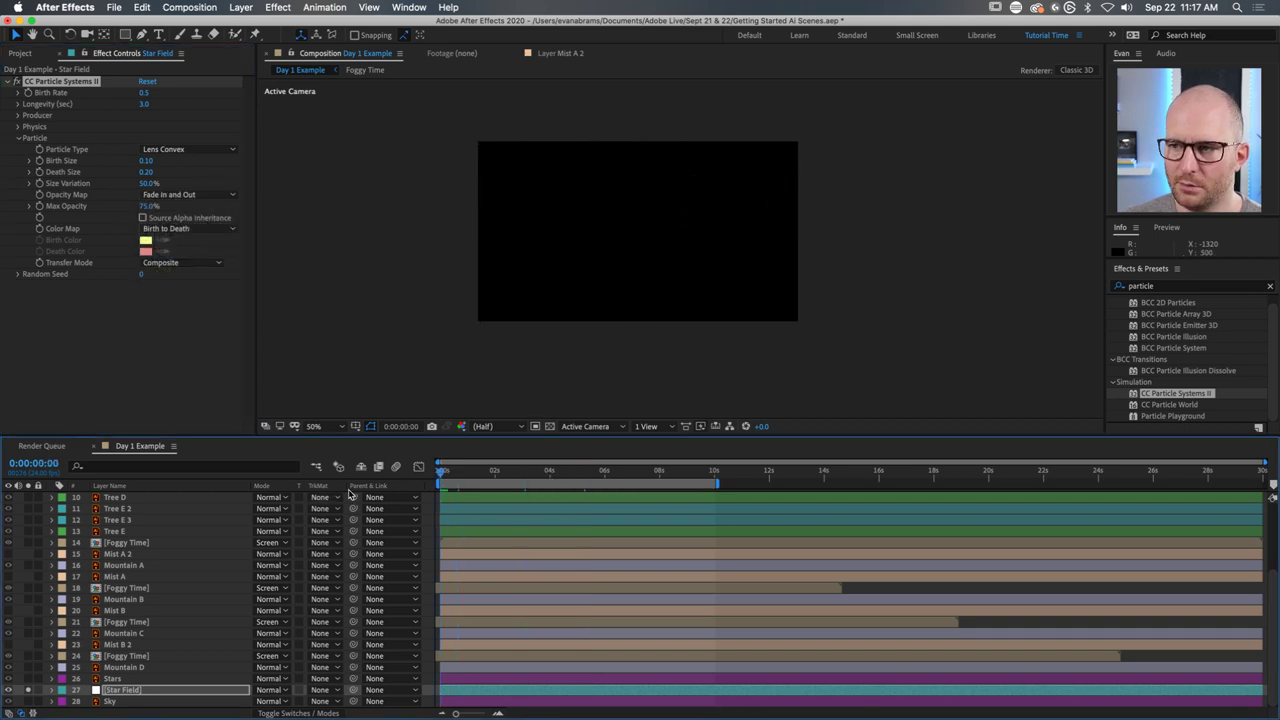
{"action": "key", "text": "space"}
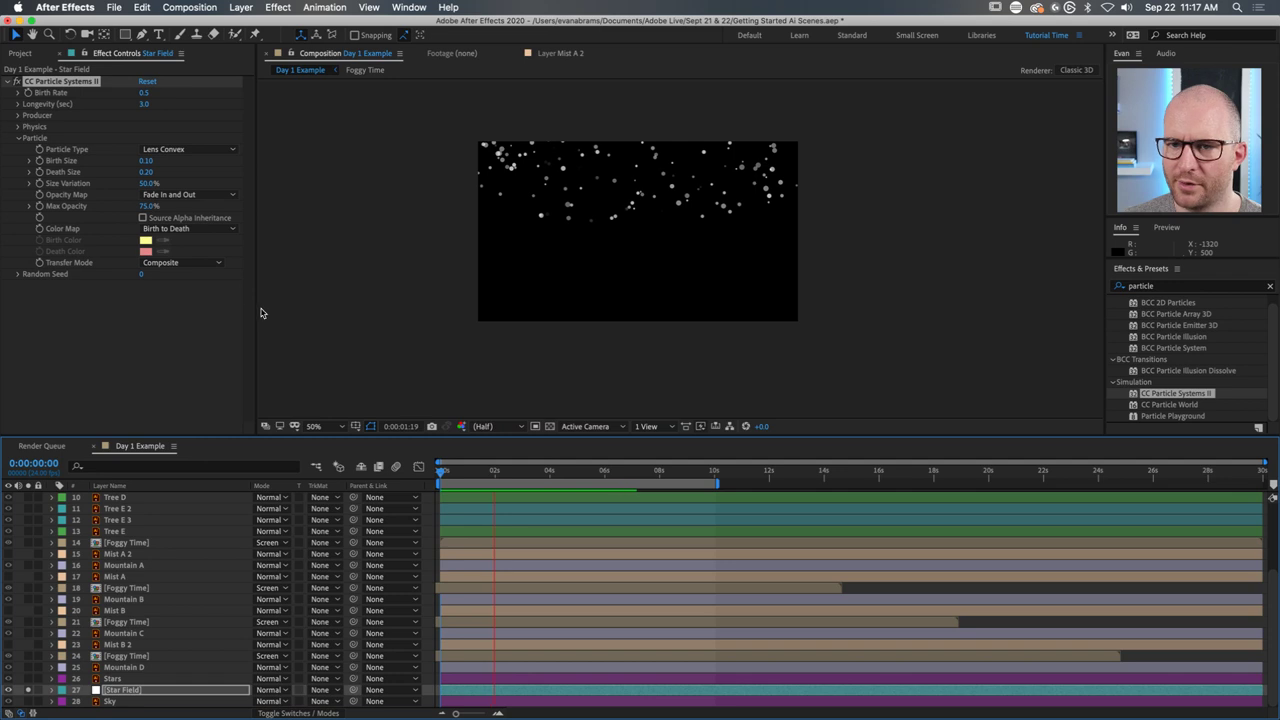
{"action": "key", "text": "space"}
Set Birth Size to 0.01 and Death Size to 0.05, then preview.
{"action": "scroll", "coordinate": [660, 172], "scroll_direction": "up", "scroll_amount": 2}
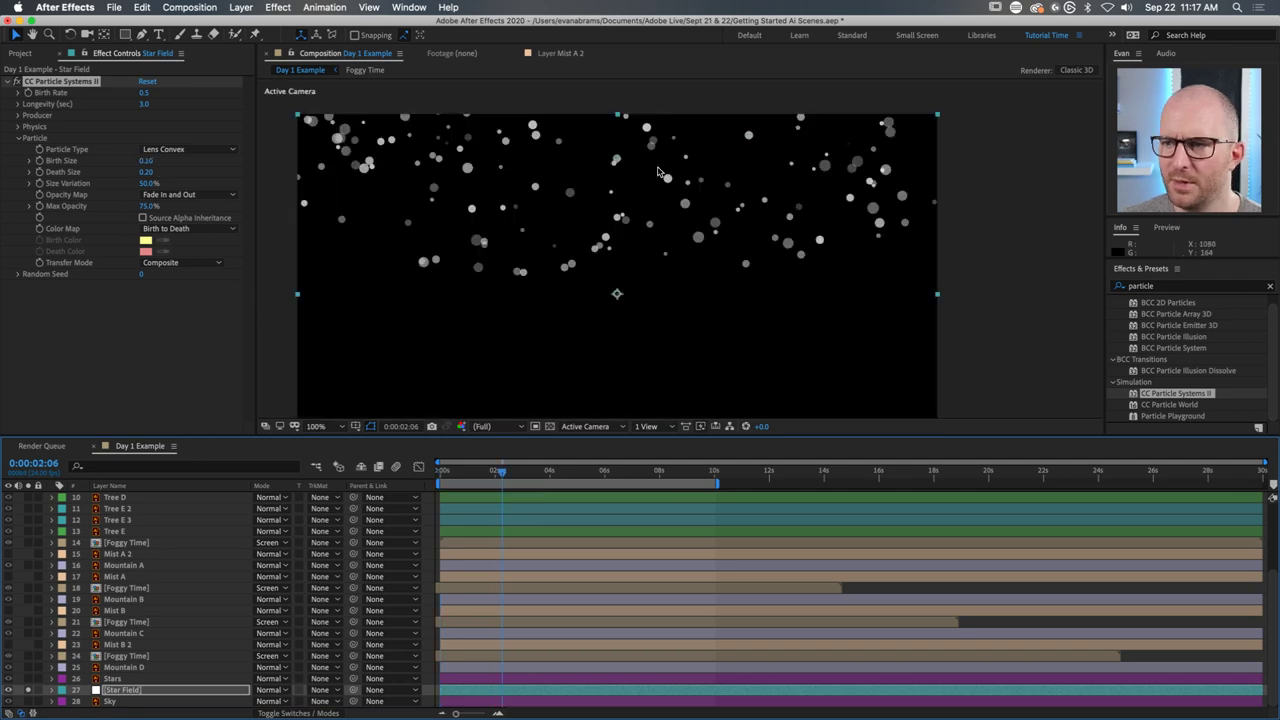
{"action": "left_click", "coordinate": [146, 160]}
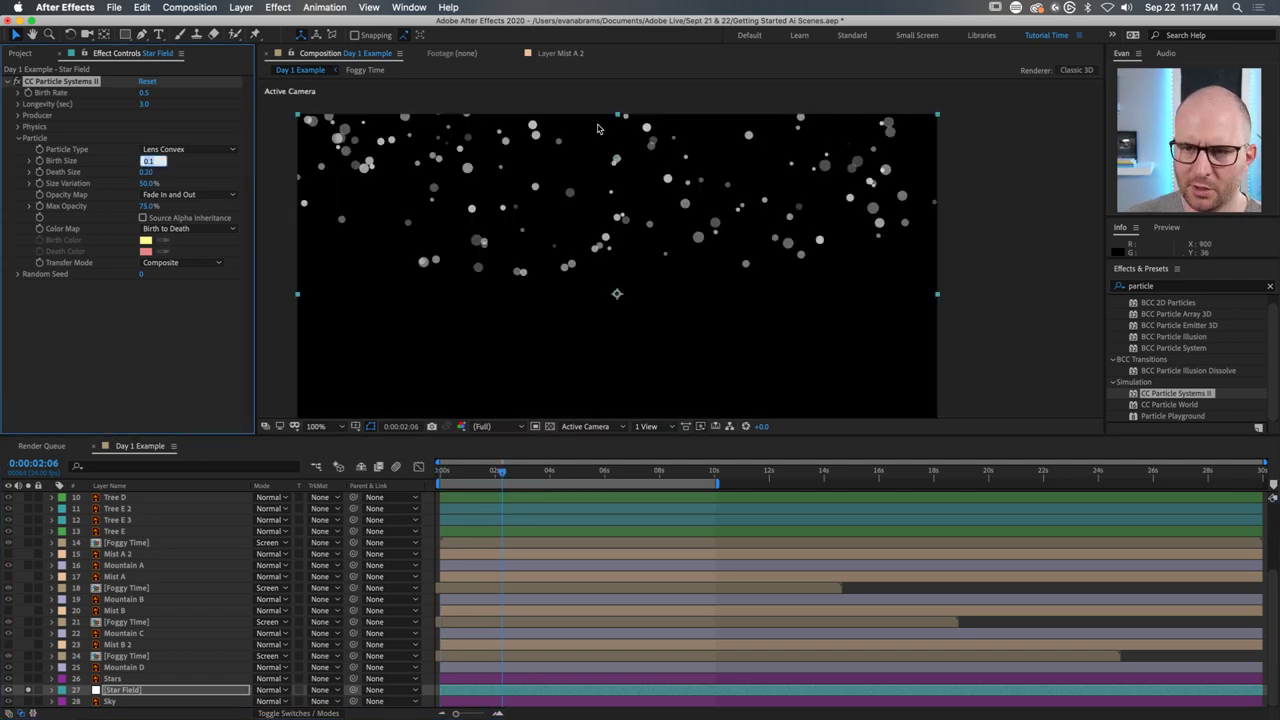
{"action": "type", "text": ".01"}
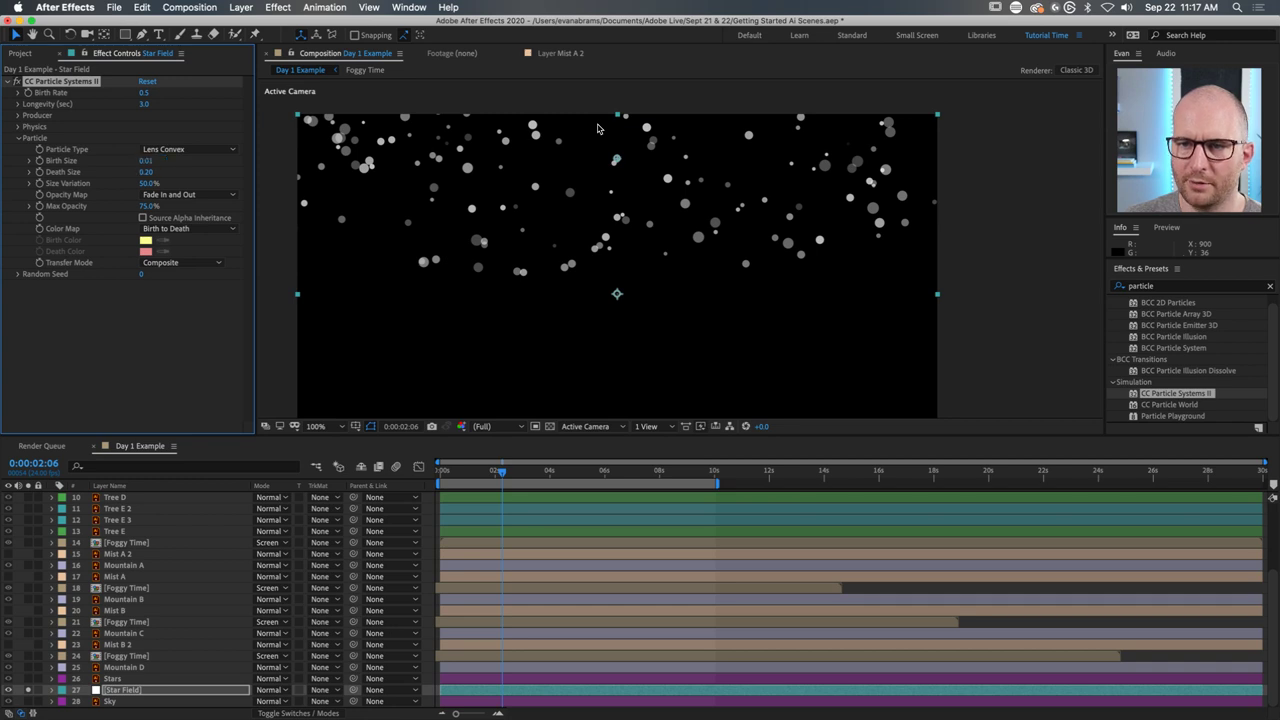
{"action": "key", "text": "Return"}
{"action": "key", "text": "Tab"}
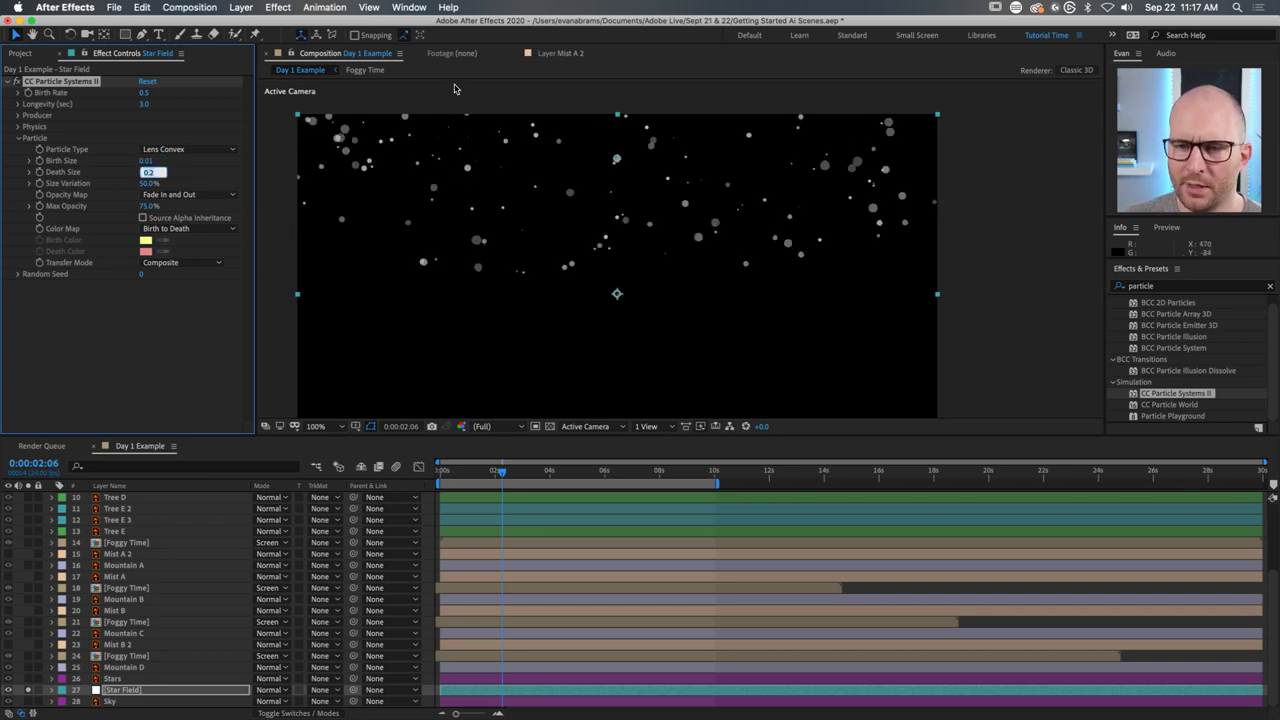
{"action": "type", "text": ".02"}
{"action": "key", "text": "Return"}
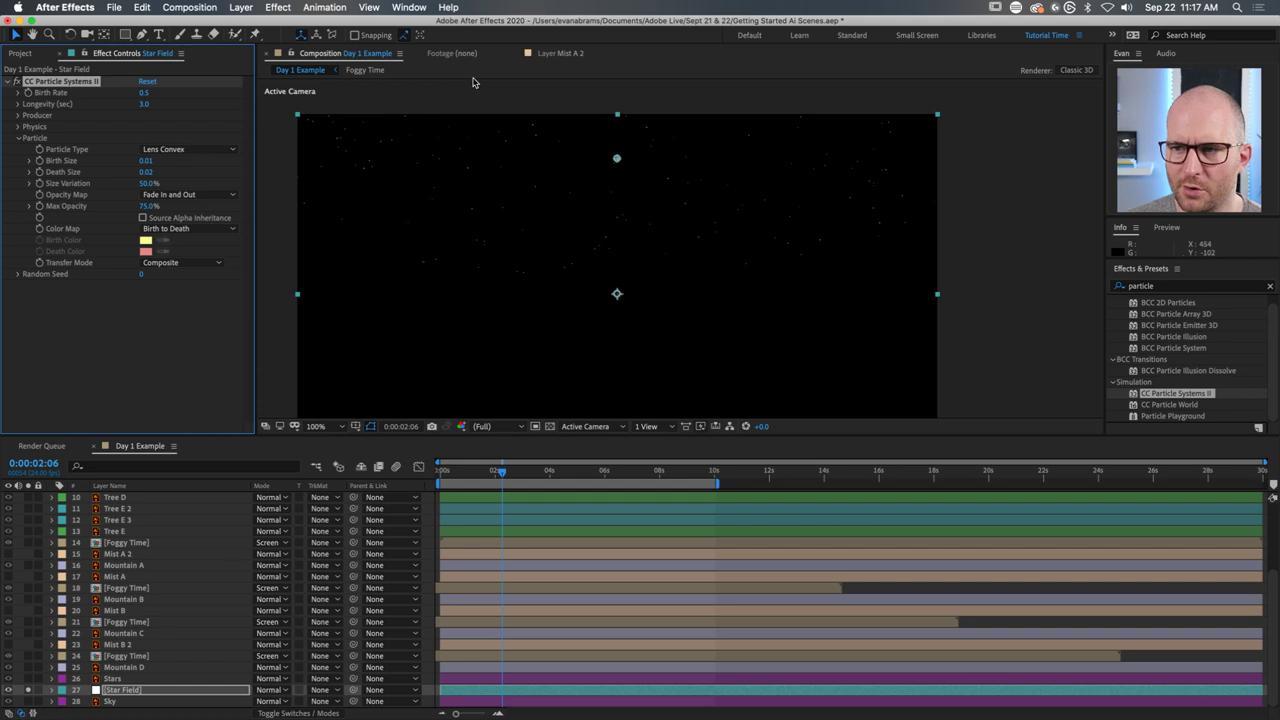
{"action": "left_click", "coordinate": [146, 172]}
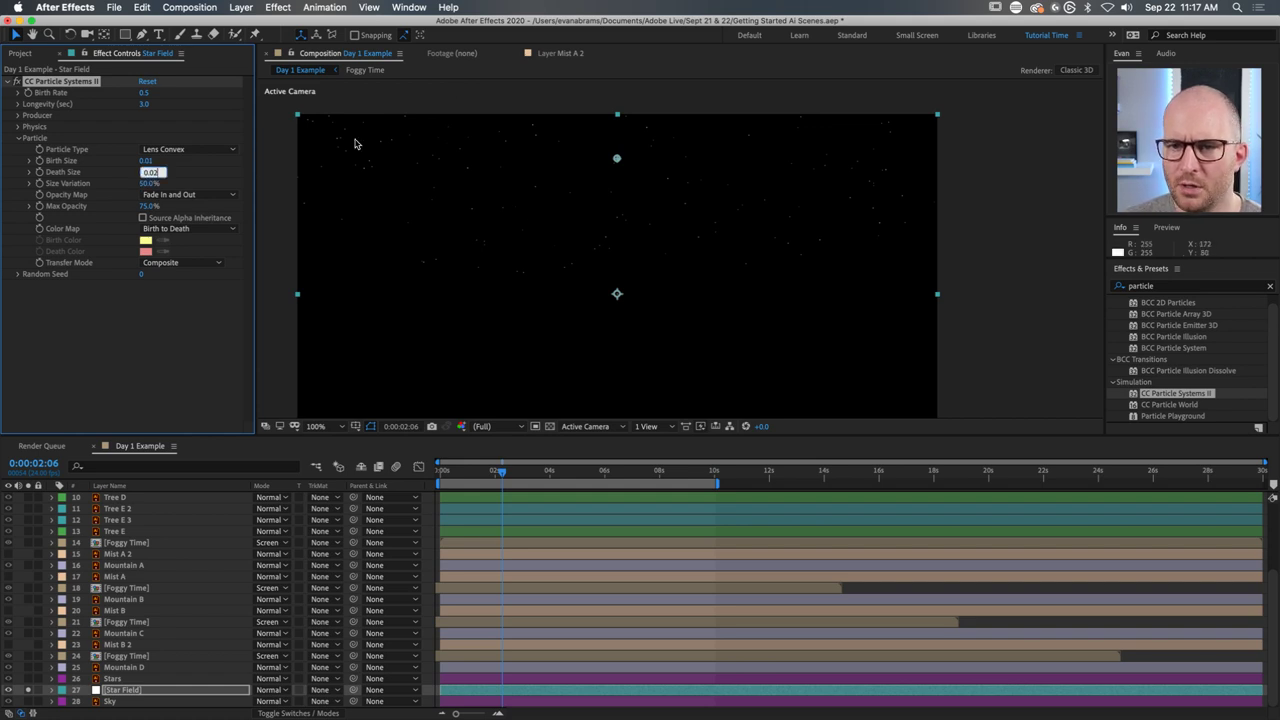
{"action": "type", "text": ".05"}
{"action": "key", "text": "Return"}
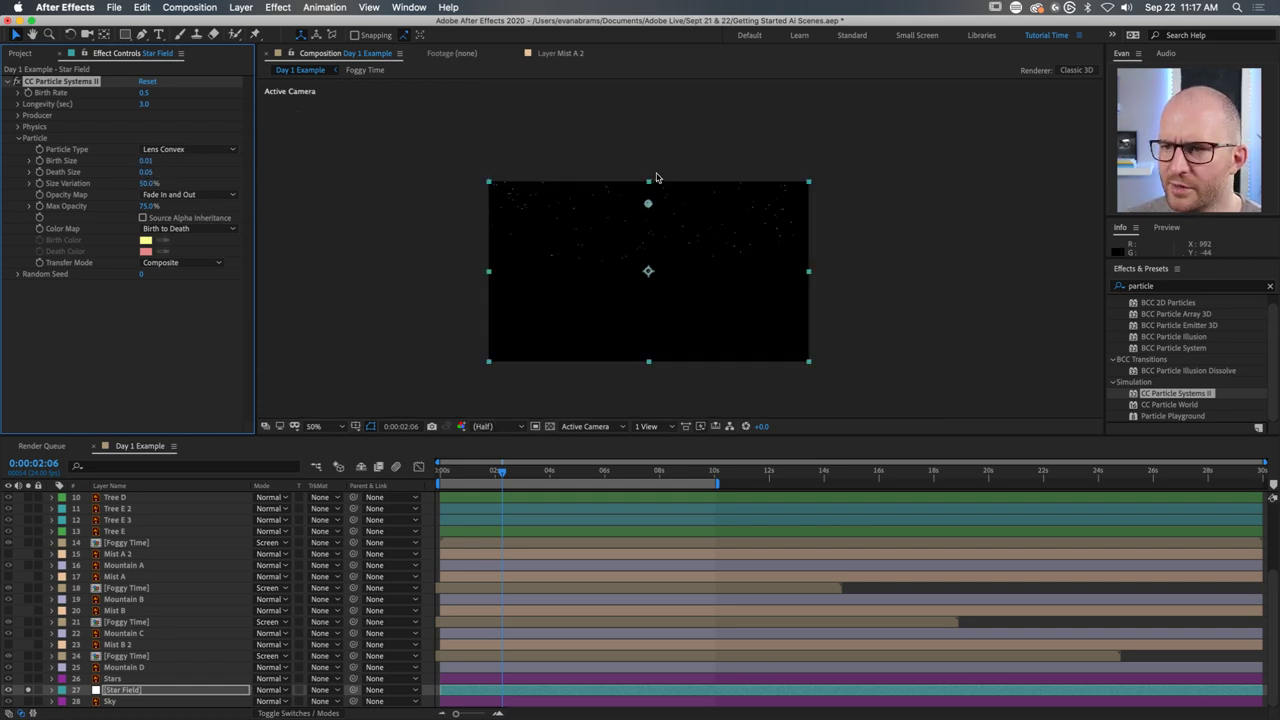
{"action": "left_click", "coordinate": [987, 227]}
{"action": "key", "text": "space"}
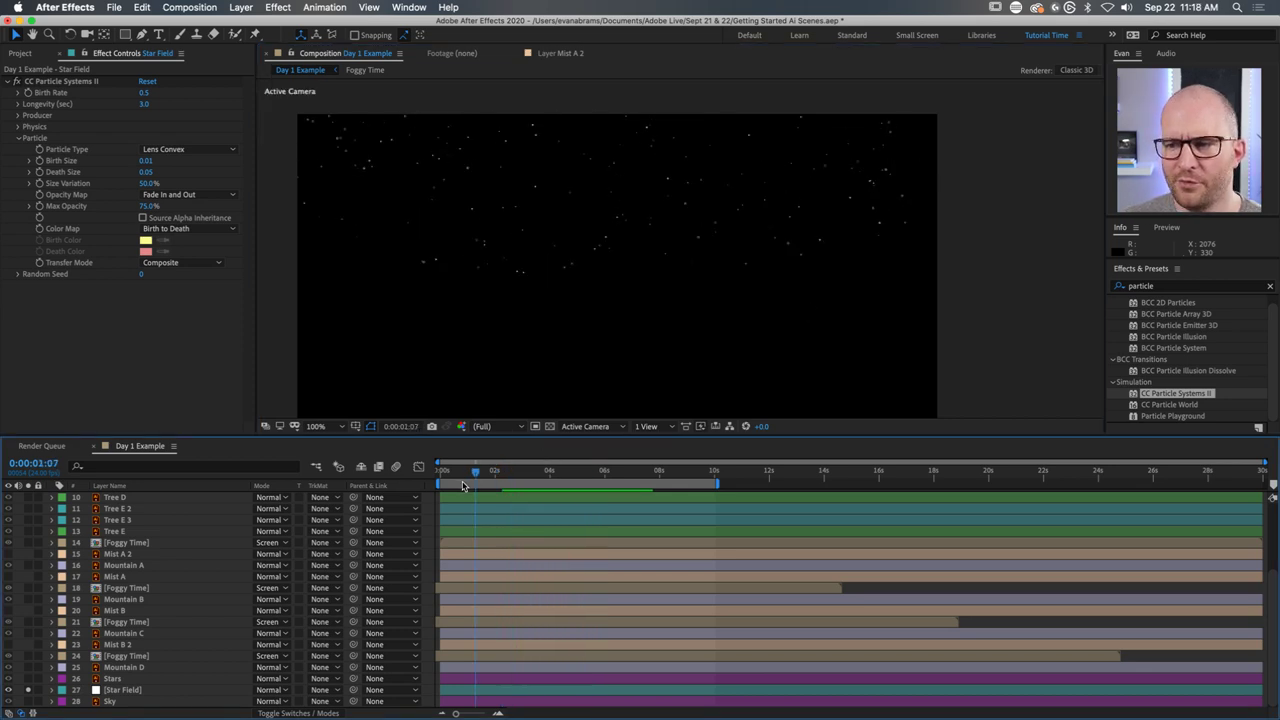
Preview the star field from the start and from a later frame.
{"action": "key", "text": "Home"}
{"action": "key", "text": "space"}
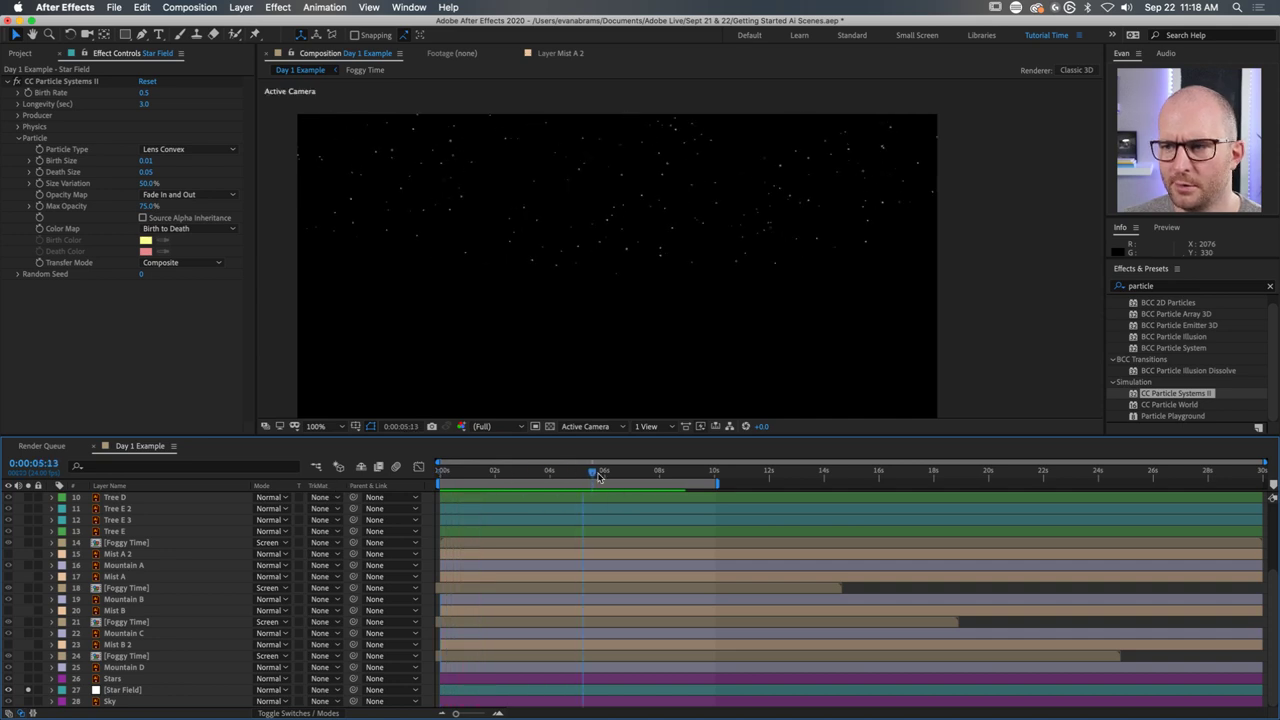
{"action": "left_click_drag", "start_coordinate": [598, 476], "coordinate": [641, 476]}
{"action": "key", "text": "space"}
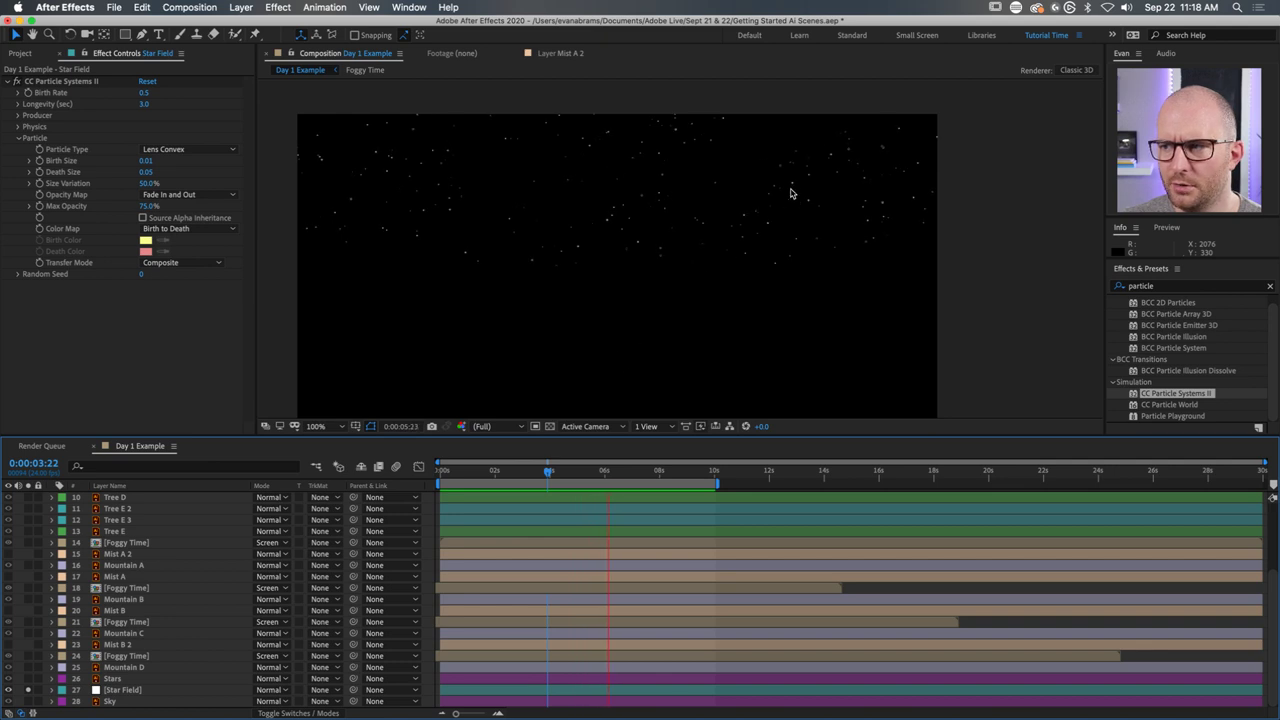
Set Longevity to 2.0 seconds and replay the zoomed-out preview from the start.
{"action": "left_click", "coordinate": [144, 104]}
{"action": "key", "text": "Return"}
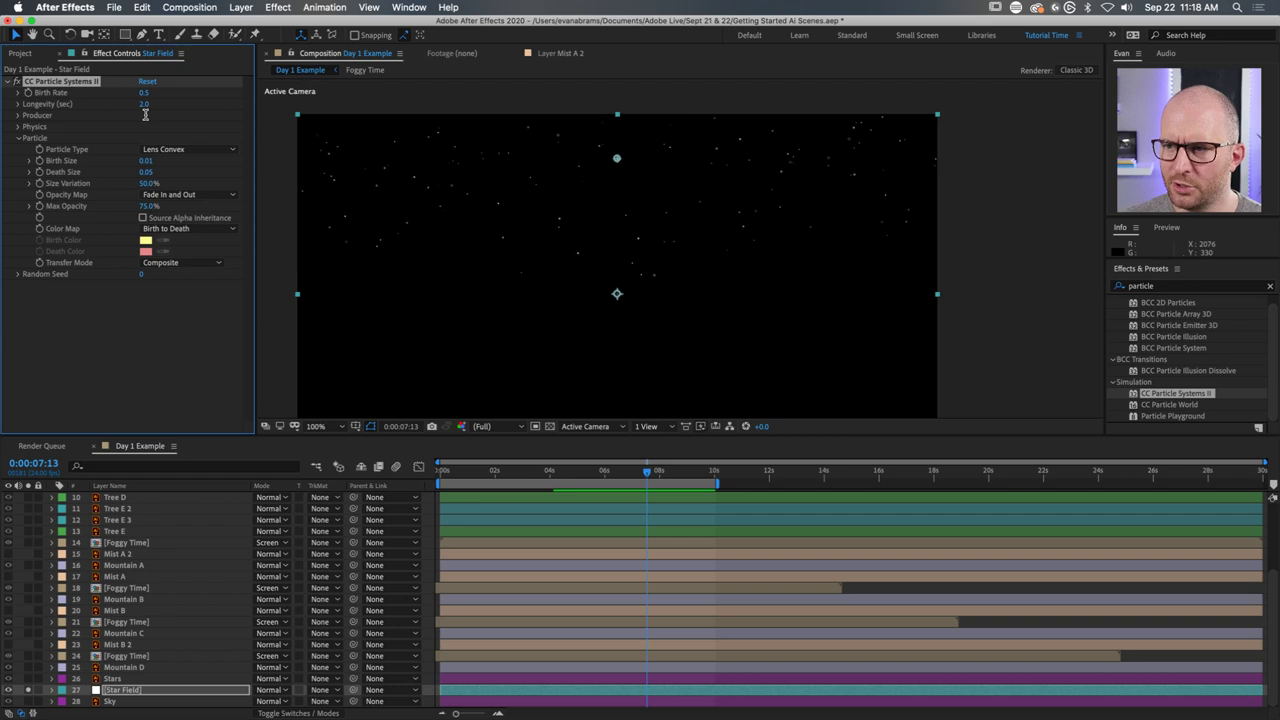
{"action": "key", "text": "space"}
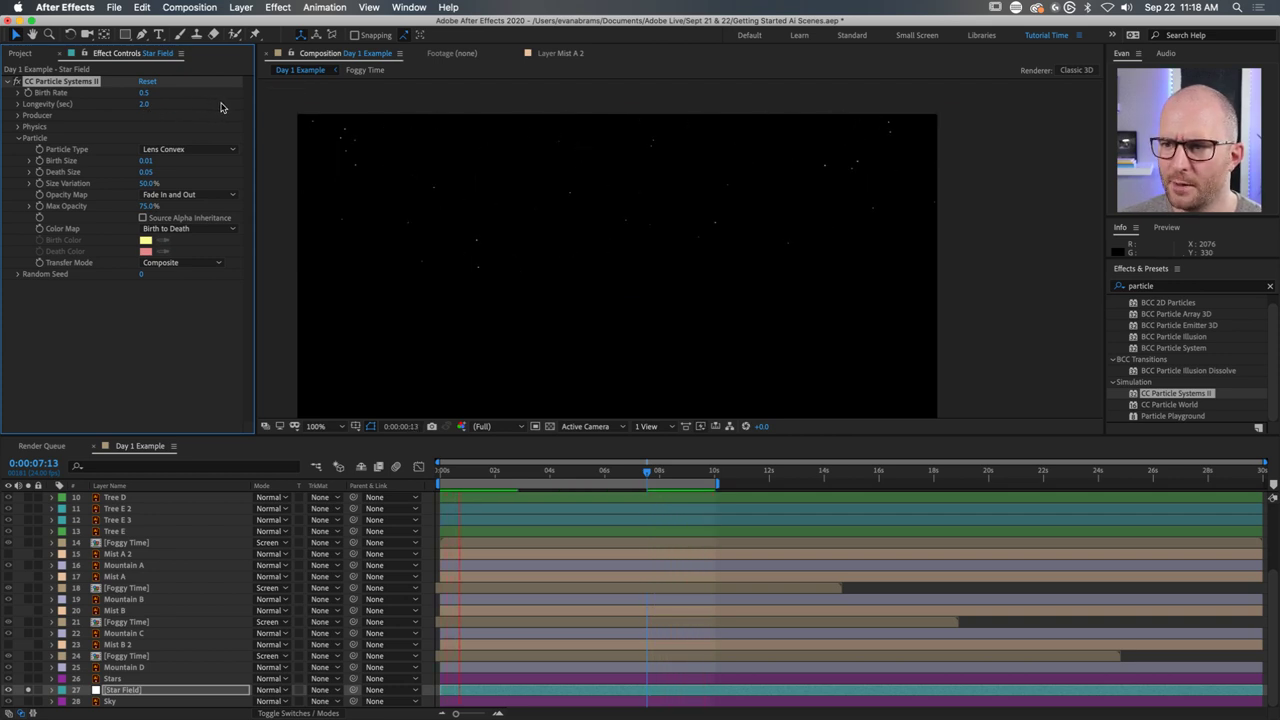
{"action": "key", "text": "space"}
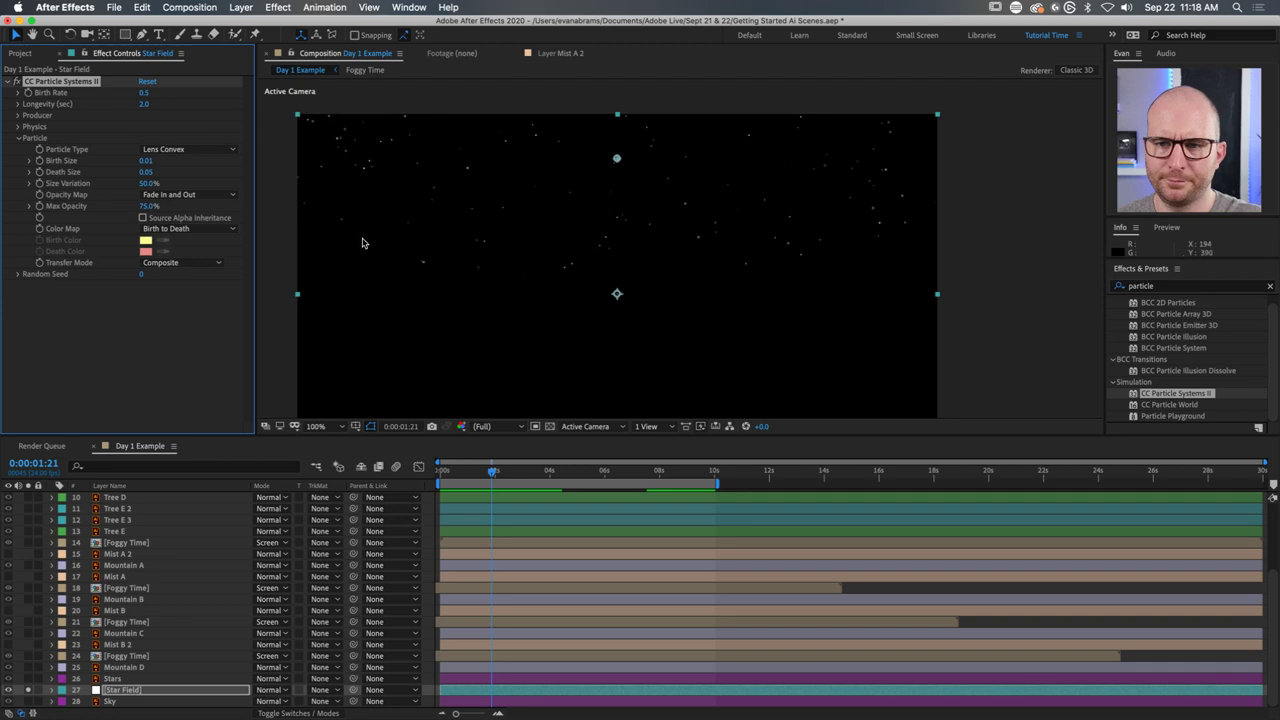
{"action": "key", "text": "comma"}
{"action": "key", "text": "Home"}
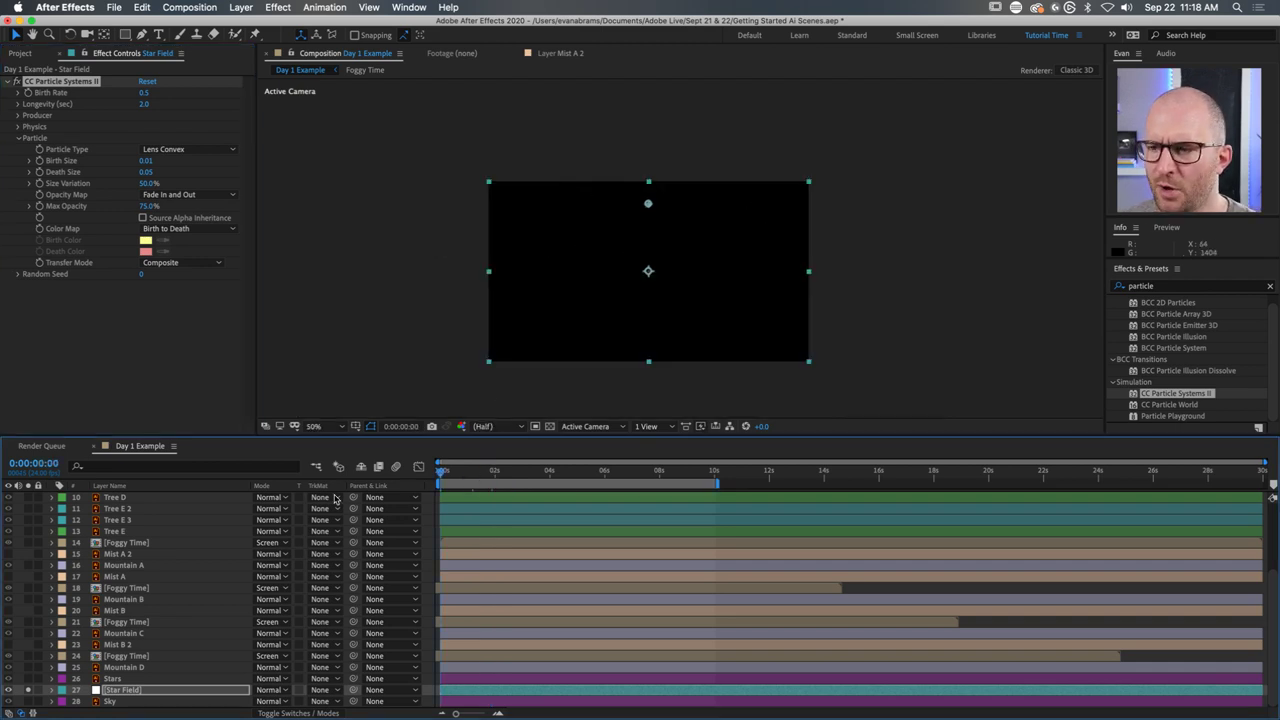
{"action": "key", "text": "space"}
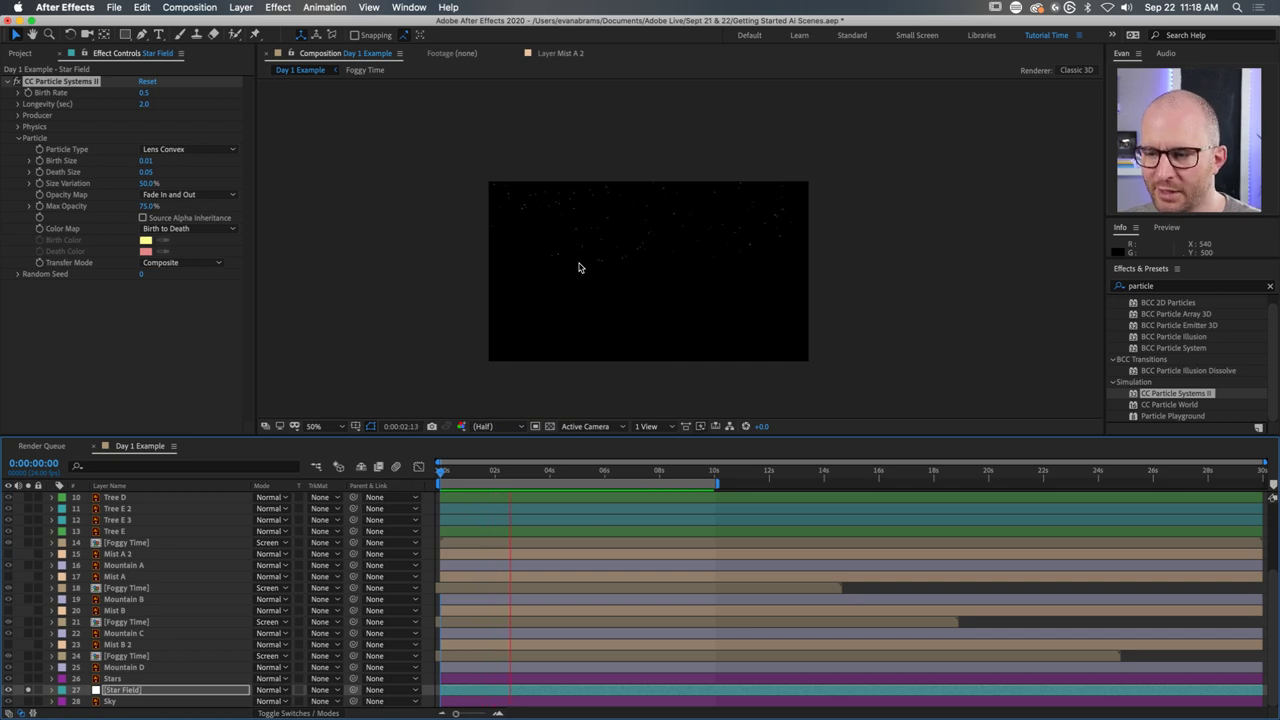
Drag the Star Field layer bar earlier in the timeline.
{"action": "key", "text": "space"}
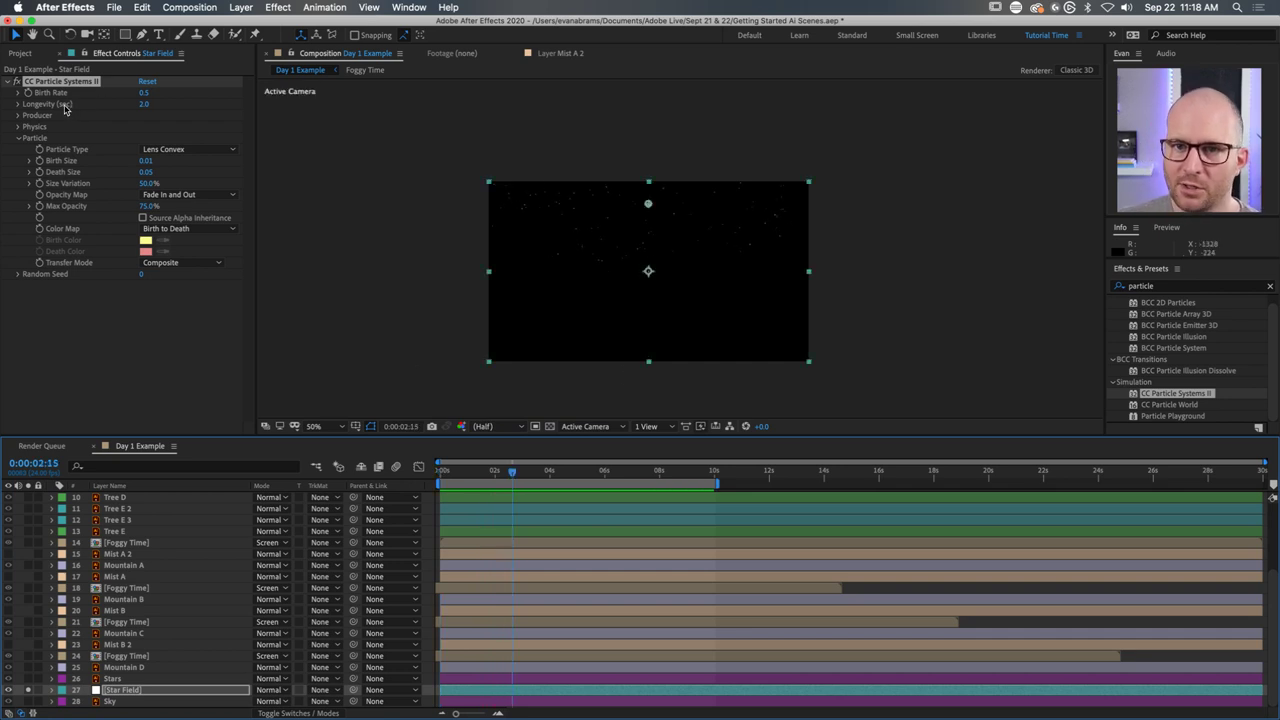
{"action": "left_click_drag", "start_coordinate": [508, 472], "coordinate": [496, 484]}
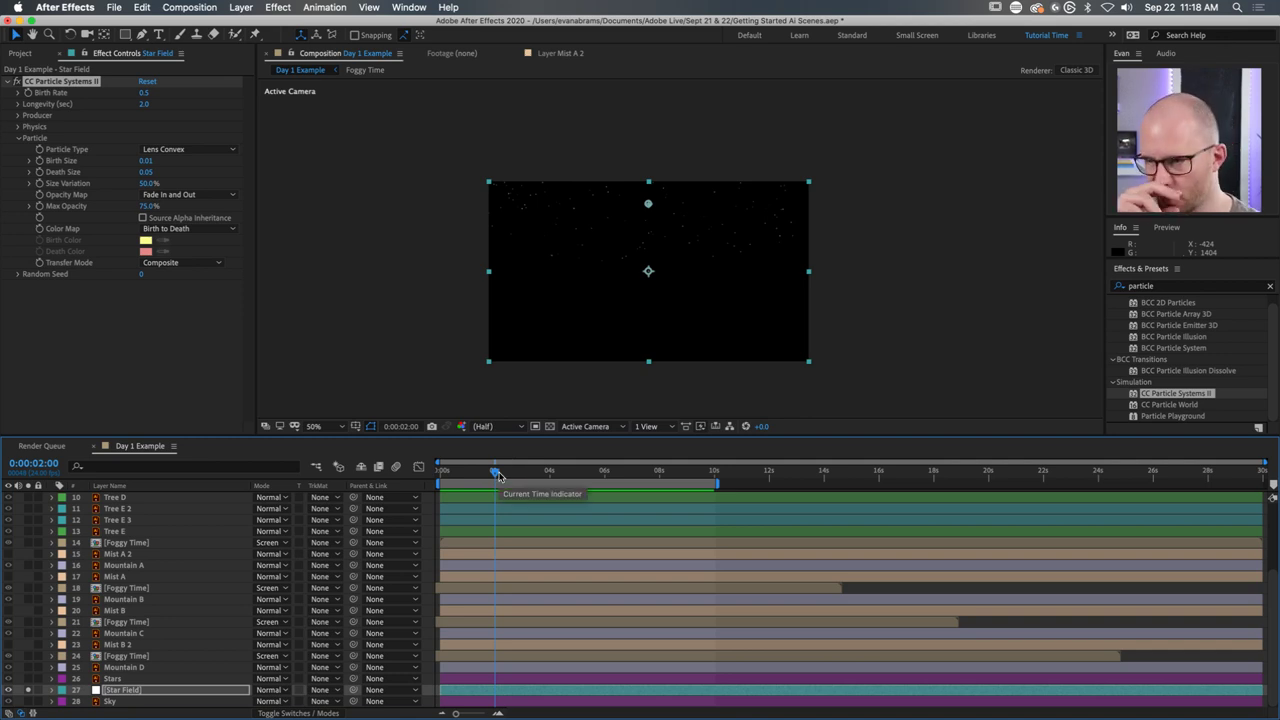
{"action": "left_click", "coordinate": [1016, 692]}
{"action": "left_click_drag", "start_coordinate": [1016, 692], "coordinate": [845, 704]}
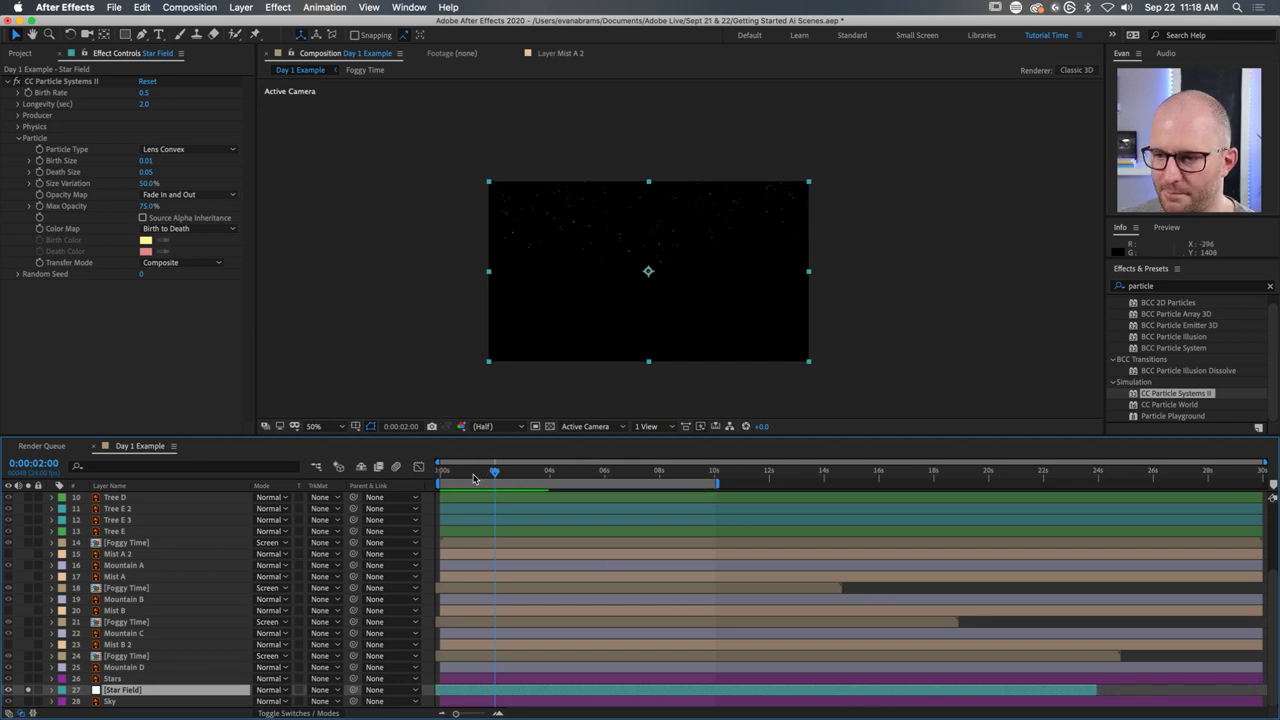
{"action": "left_click_drag", "start_coordinate": [494, 470], "coordinate": [331, 501]}
{"action": "left_click_drag", "start_coordinate": [847, 688], "coordinate": [836, 690]}
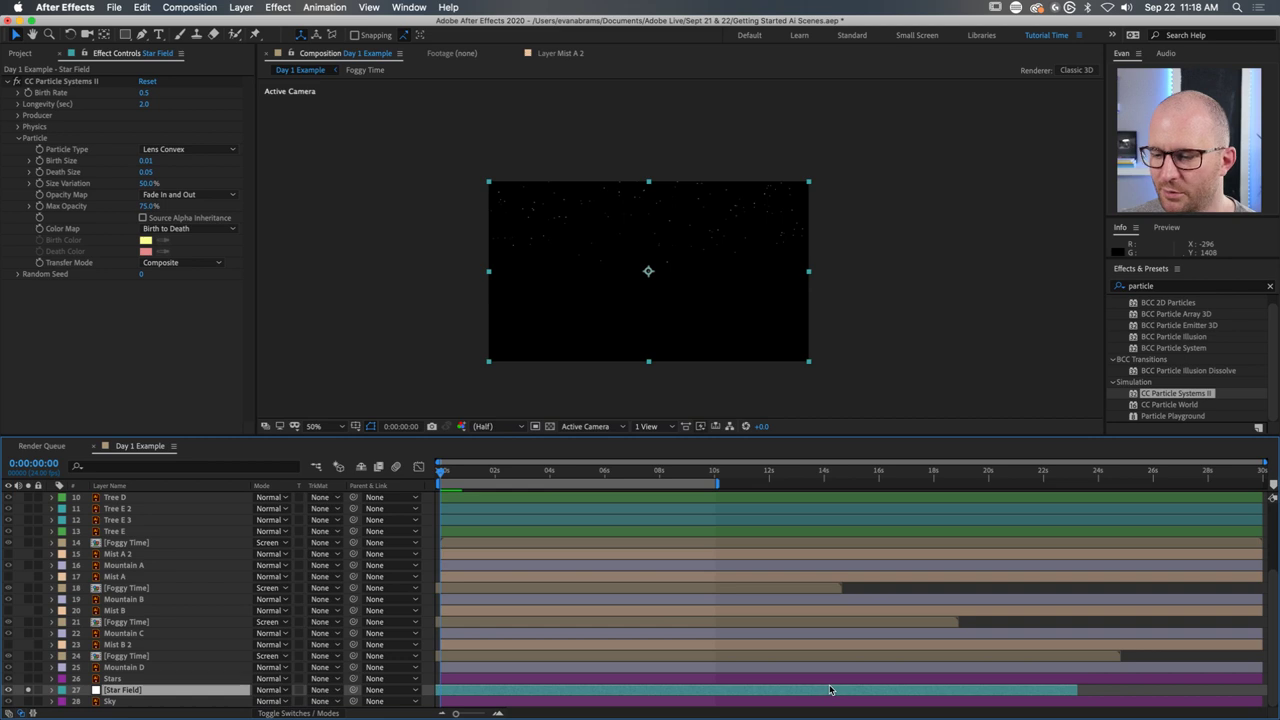
Preview the shifted Star Field layer.
{"action": "key", "text": "space"}
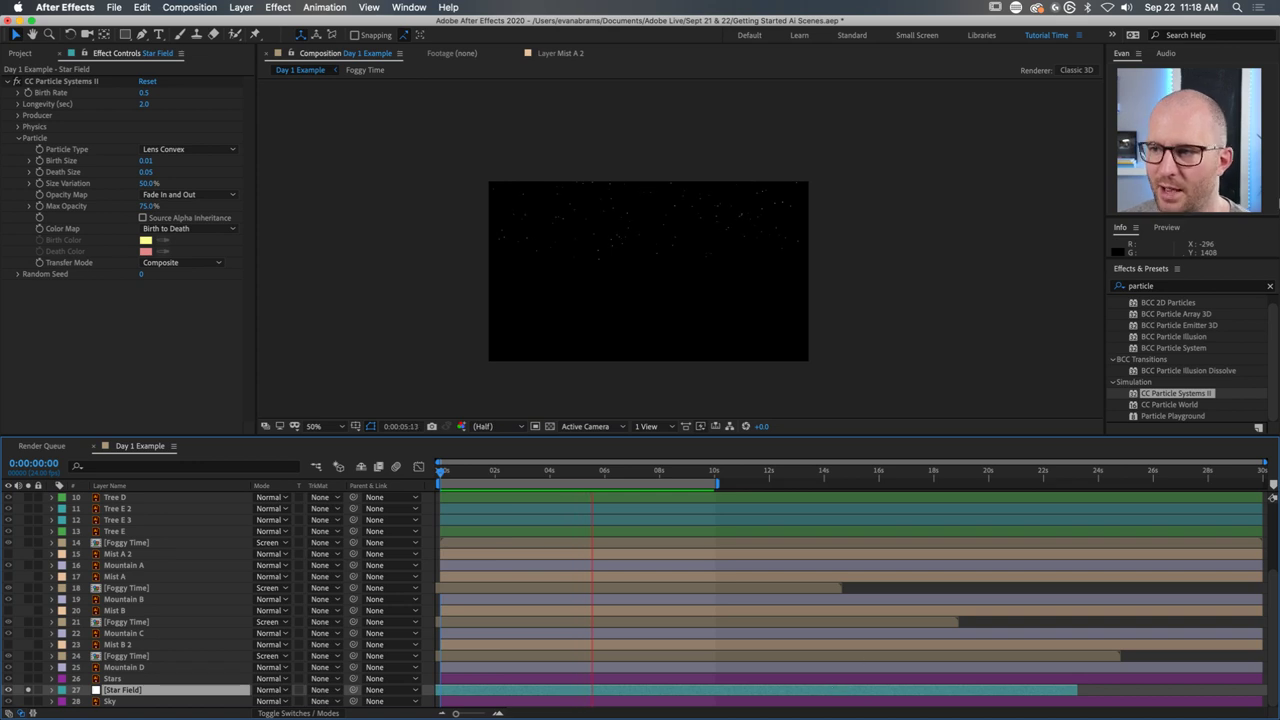
{"action": "key", "text": "space"}
{"action": "scroll", "coordinate": [705, 257], "scroll_direction": "up", "scroll_amount": 2}
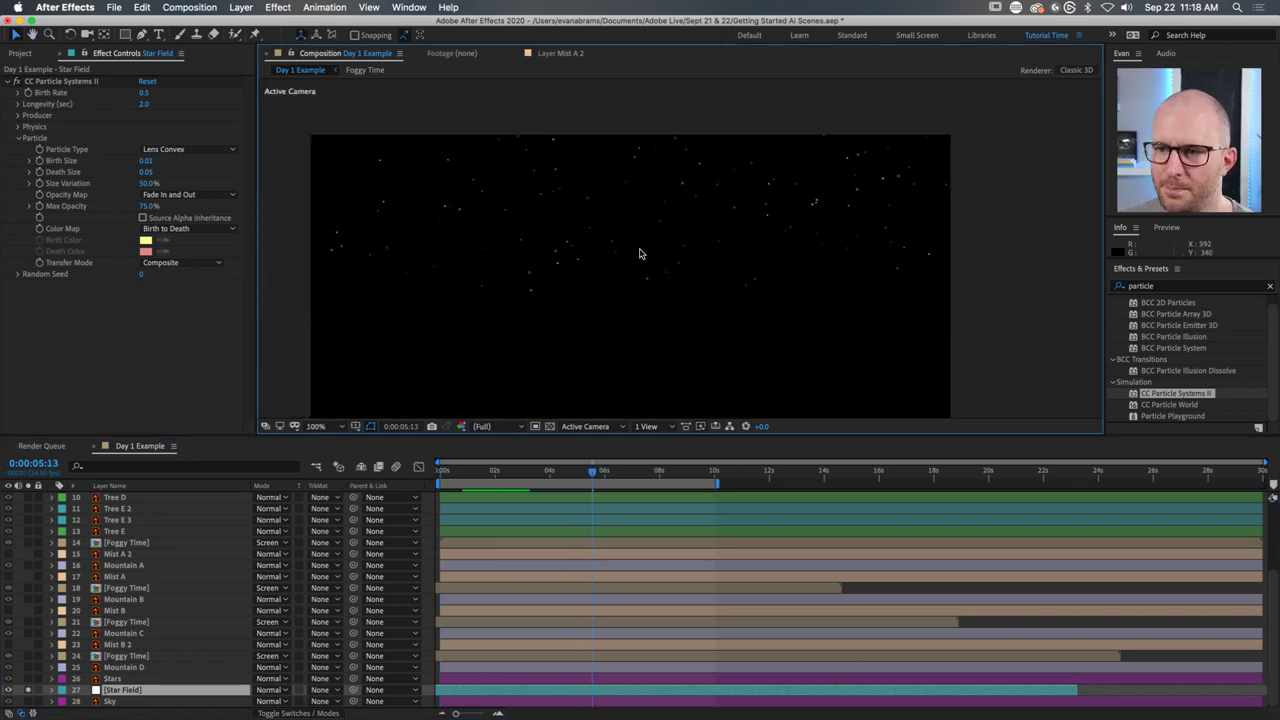
Stop the preview at 0:00:04:13 and reopen the Particle group to show Size Variation.
{"action": "key", "text": "space"}
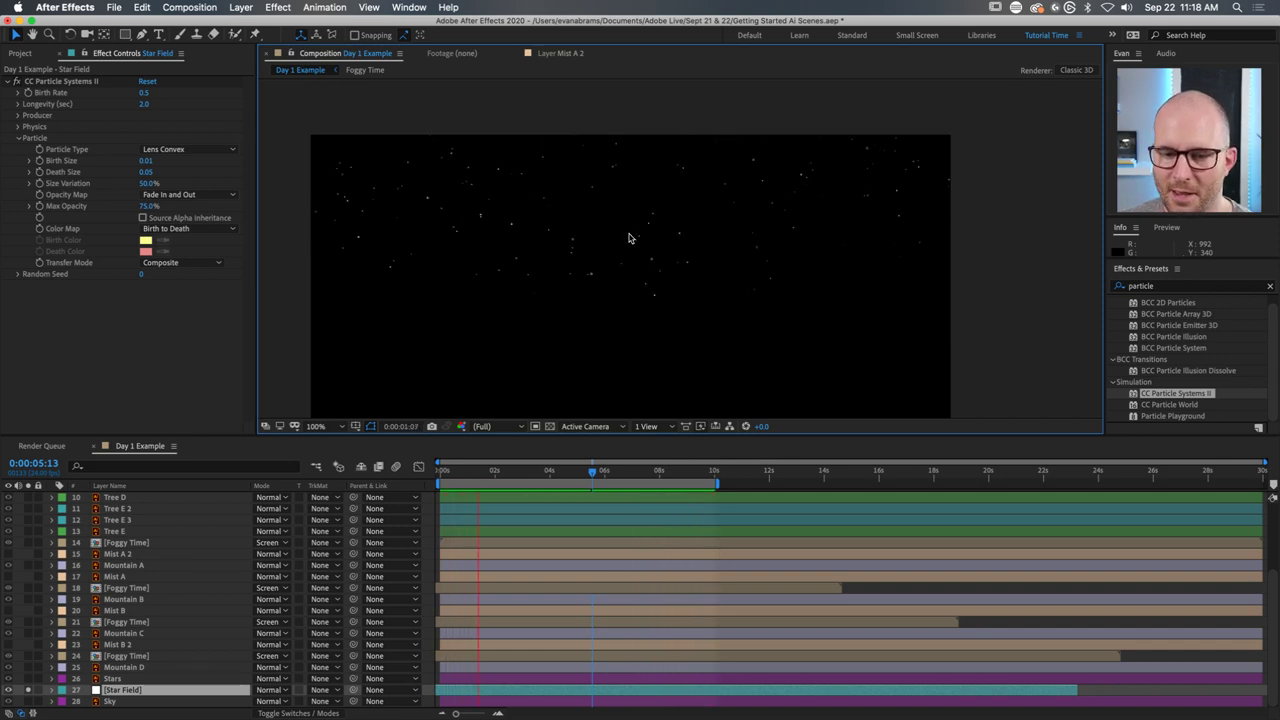
{"action": "left_click", "coordinate": [565, 470]}
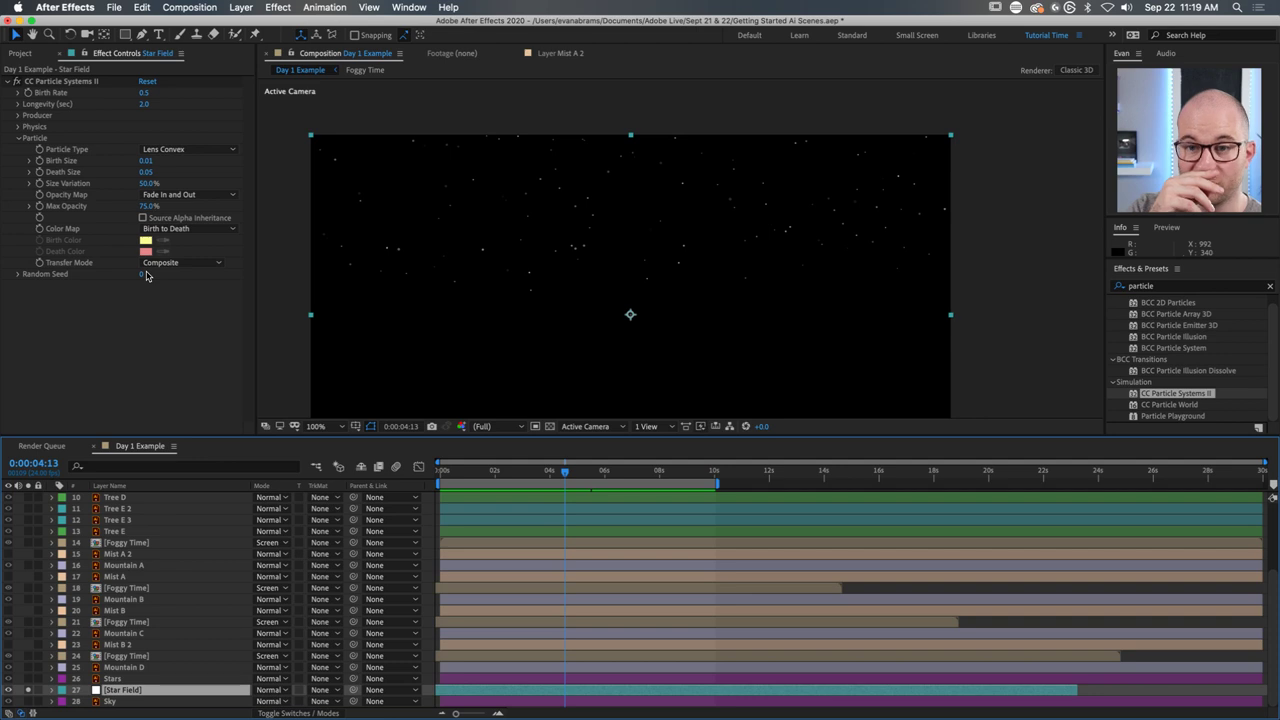
{"action": "left_click", "coordinate": [17, 138]}
{"action": "left_click", "coordinate": [17, 138]}
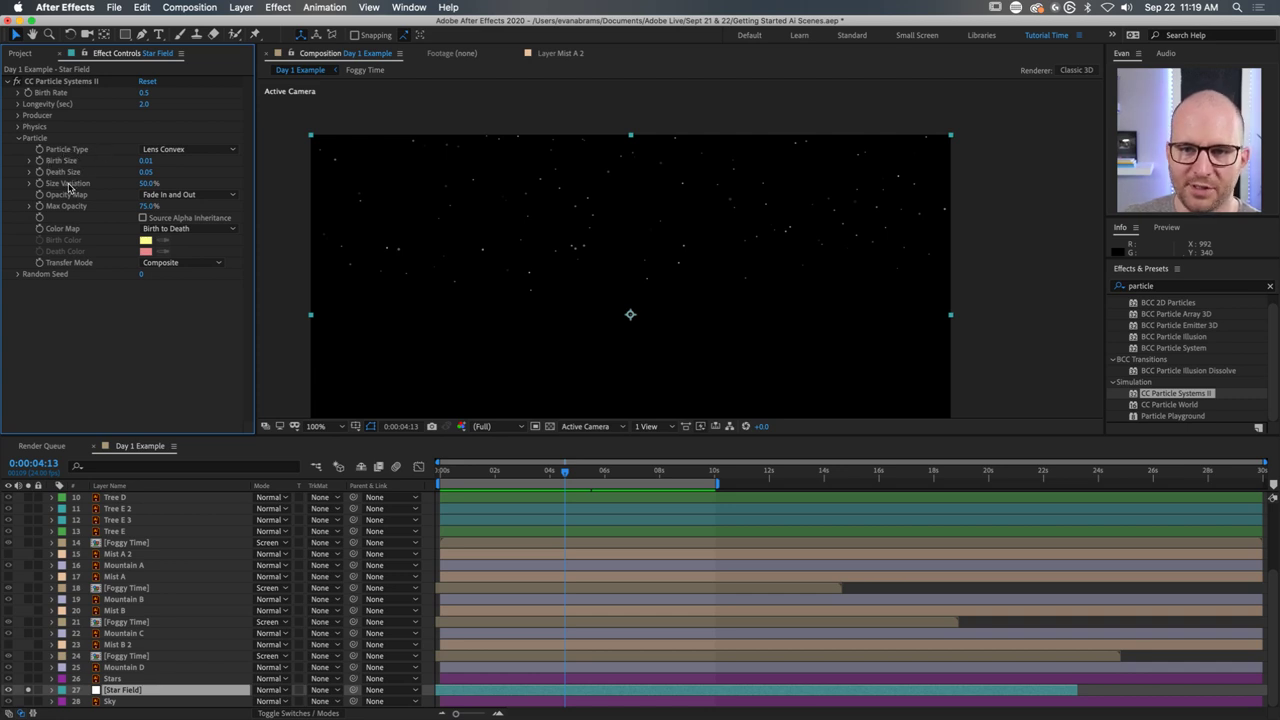
{"action": "left_click", "coordinate": [29, 184]}
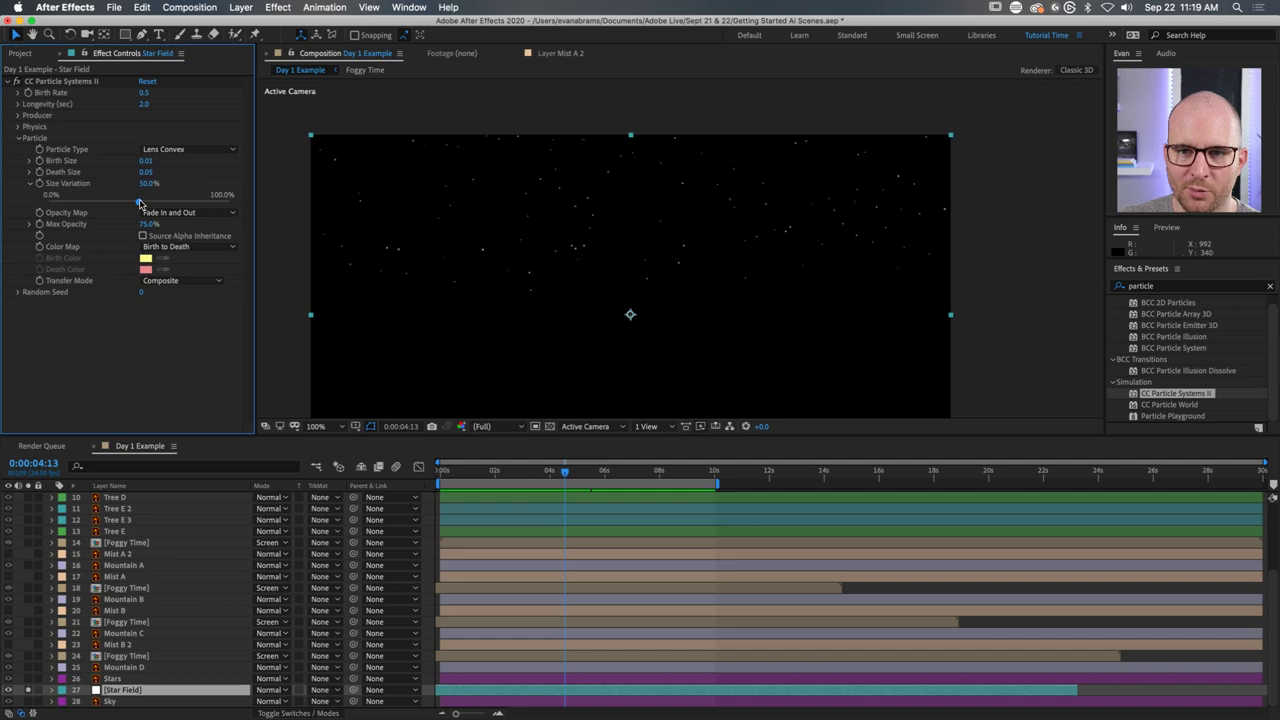
Drag the Star Field particles' Size Variation slider up to 100%.
{"action": "left_click_drag", "start_coordinate": [140, 202], "coordinate": [3, 210]}
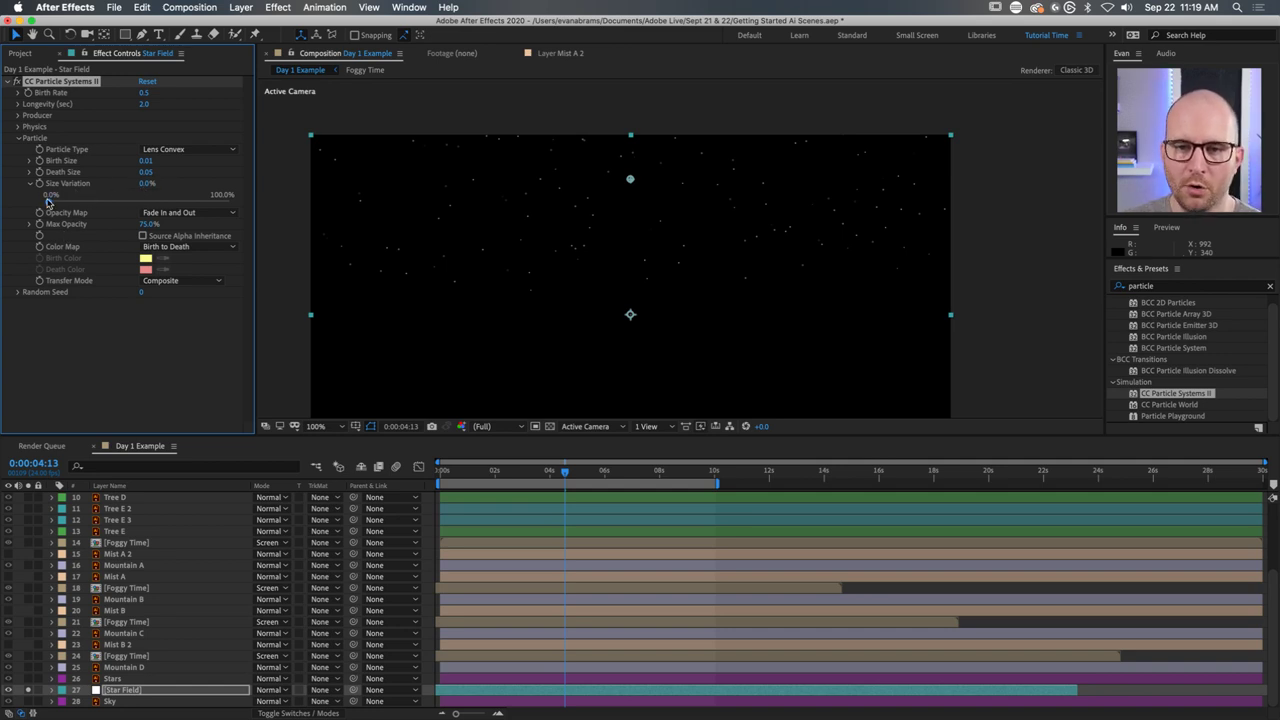
{"action": "left_click_drag", "start_coordinate": [48, 201], "coordinate": [317, 197]}
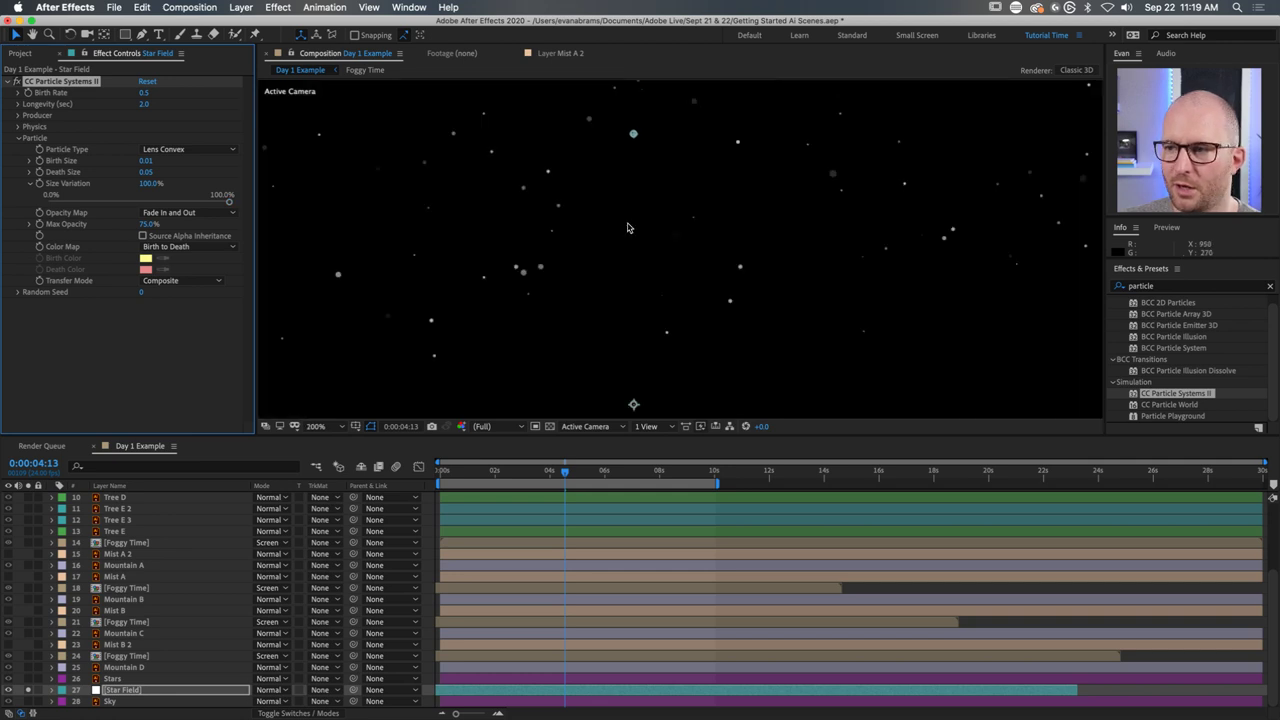
{"action": "scroll", "coordinate": [630, 228], "scroll_direction": "up", "scroll_amount": 2}
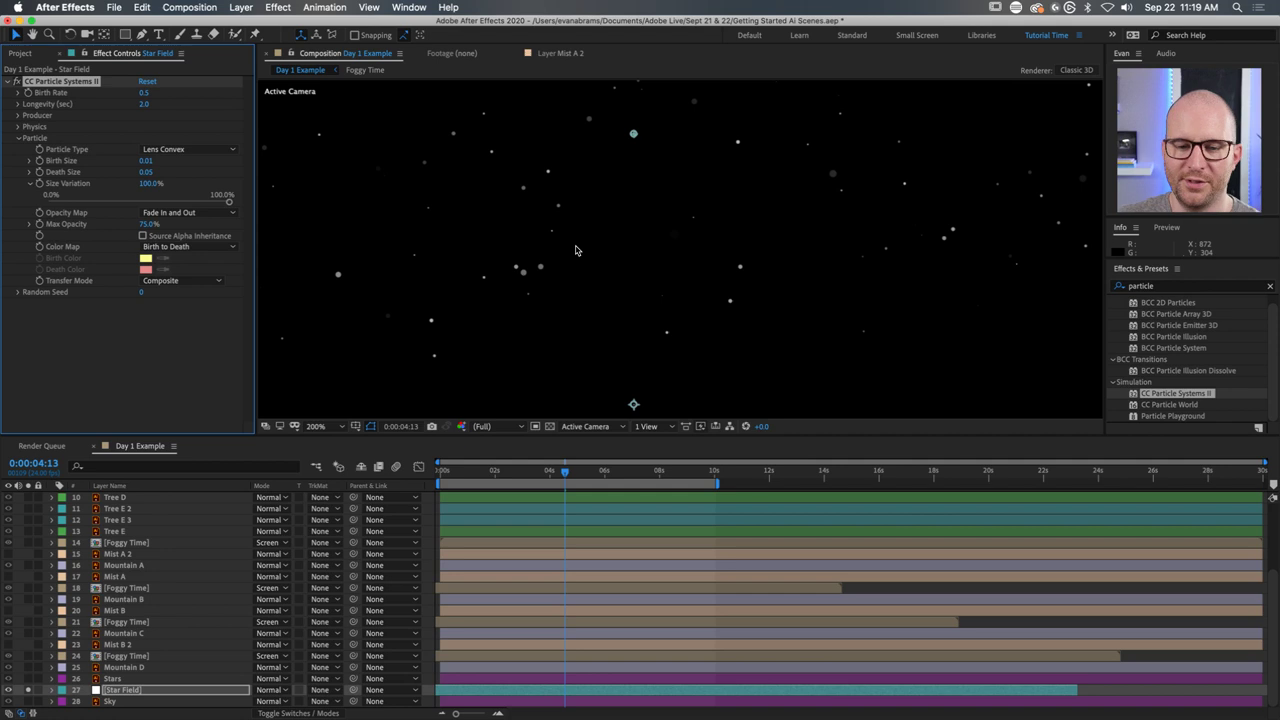
{"action": "scroll", "coordinate": [555, 254], "scroll_direction": "down", "scroll_amount": 2}
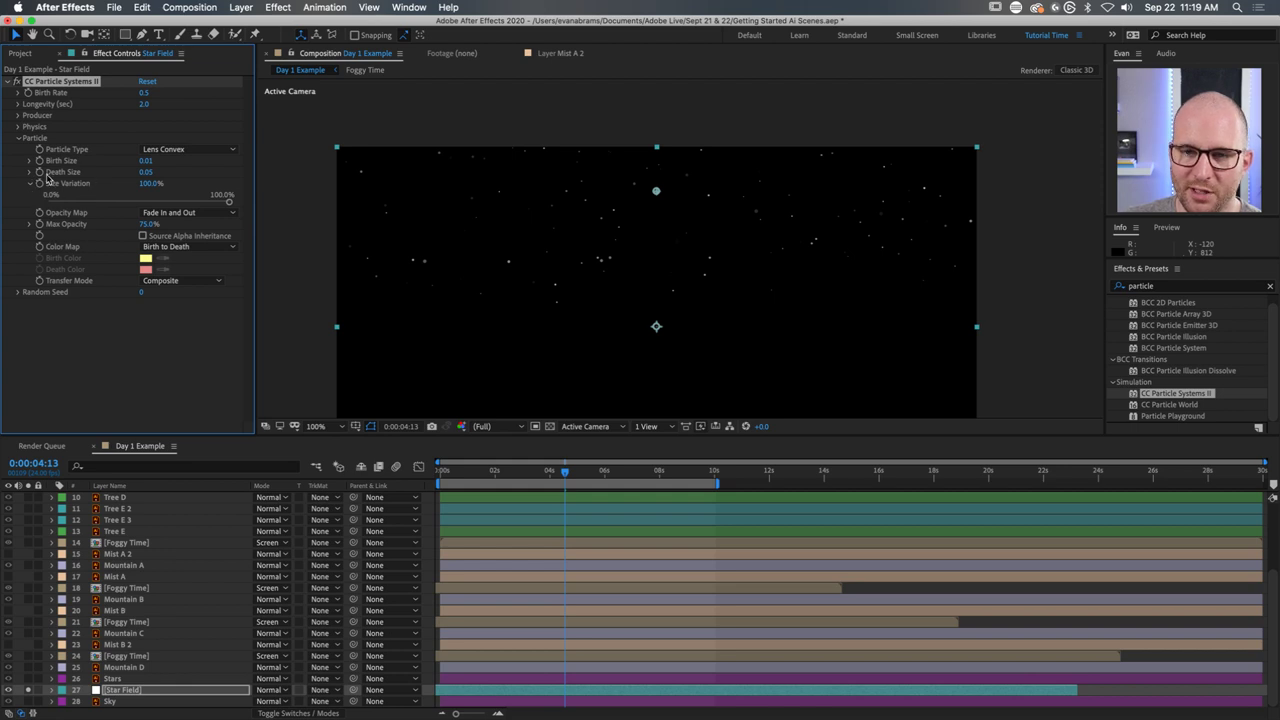
{"action": "left_click_drag", "start_coordinate": [229, 201], "coordinate": [282, 218]}
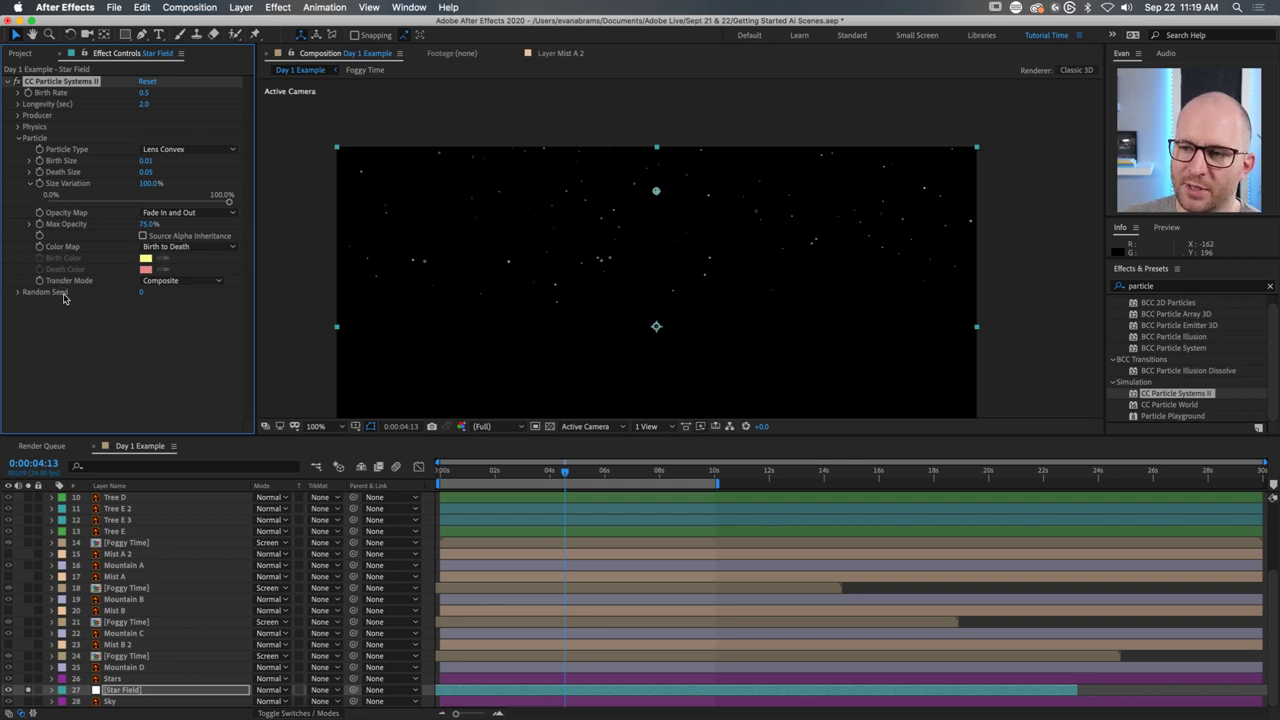
Try other Star Field random seeds, set Random Seed back to 0, and collapse the Particle group.
{"action": "left_click_drag", "start_coordinate": [143, 296], "coordinate": [230, 292]}
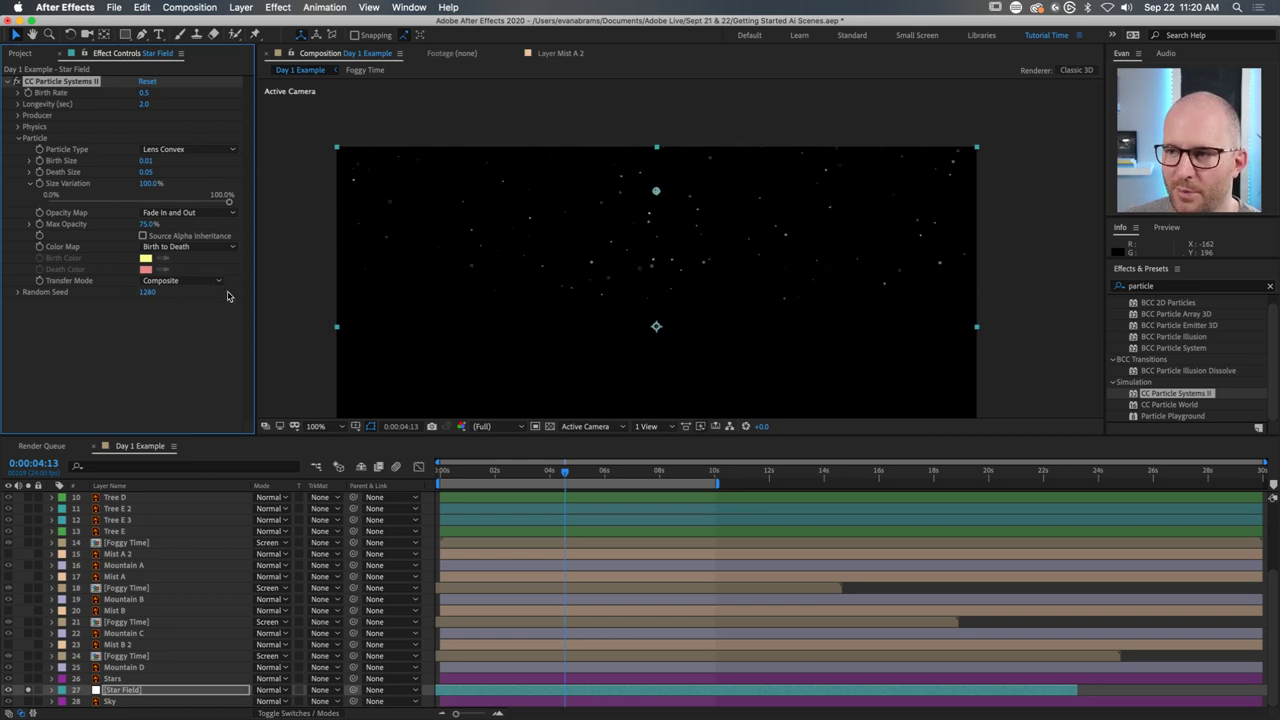
{"action": "left_click", "coordinate": [152, 292]}
{"action": "type", "text": "0"}
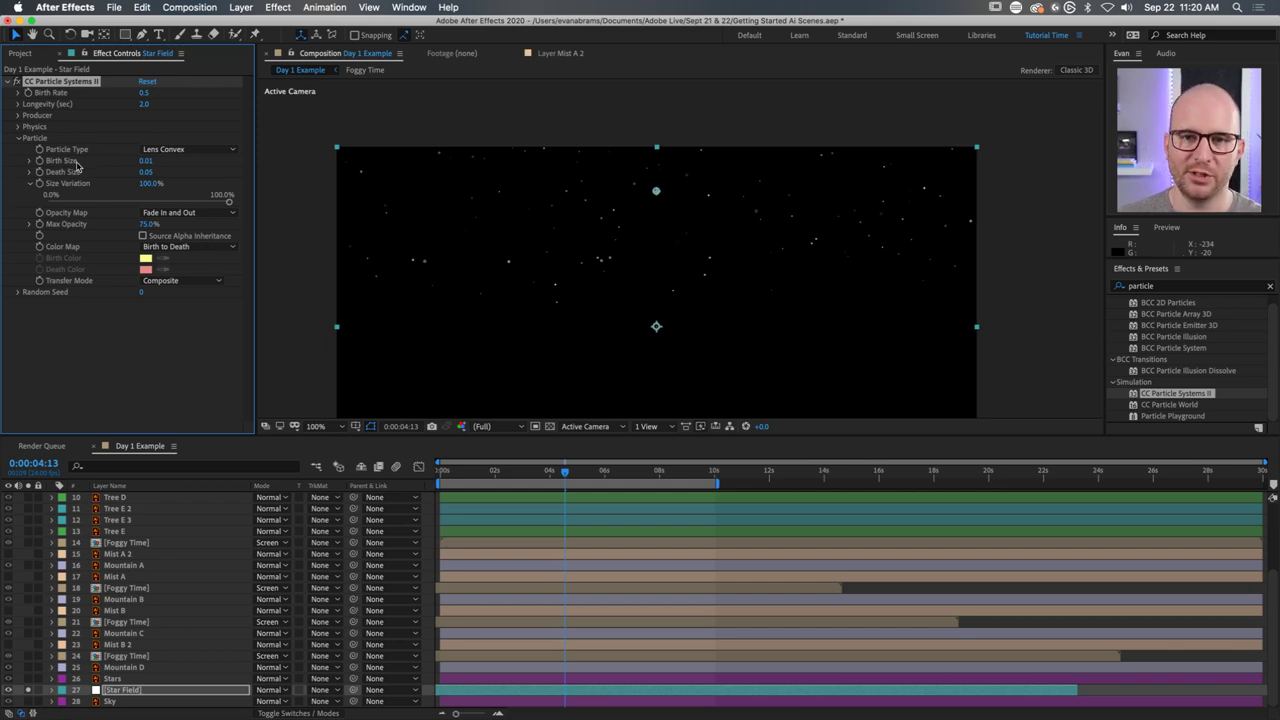
{"action": "left_click", "coordinate": [18, 138]}
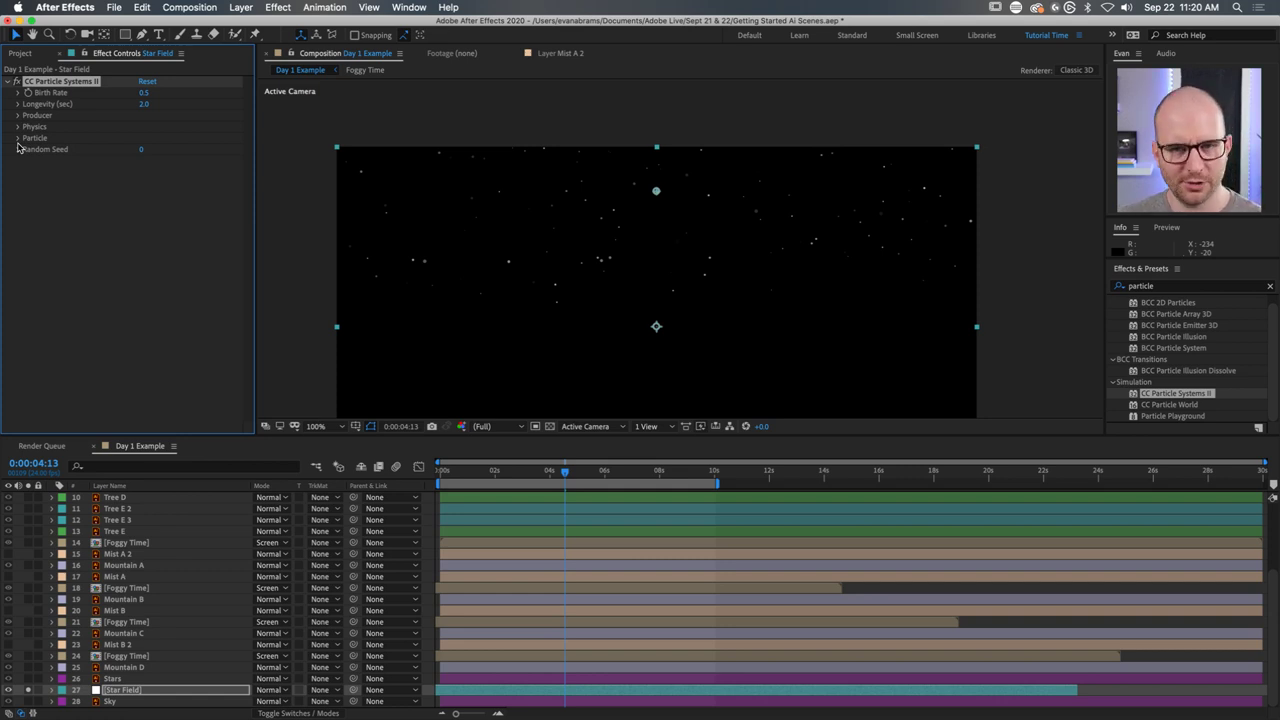
Collapse CC Particle Systems II to its name and scrub the playhead back to review the stars.
{"action": "left_click", "coordinate": [8, 82]}
{"action": "left_click", "coordinate": [66, 150]}
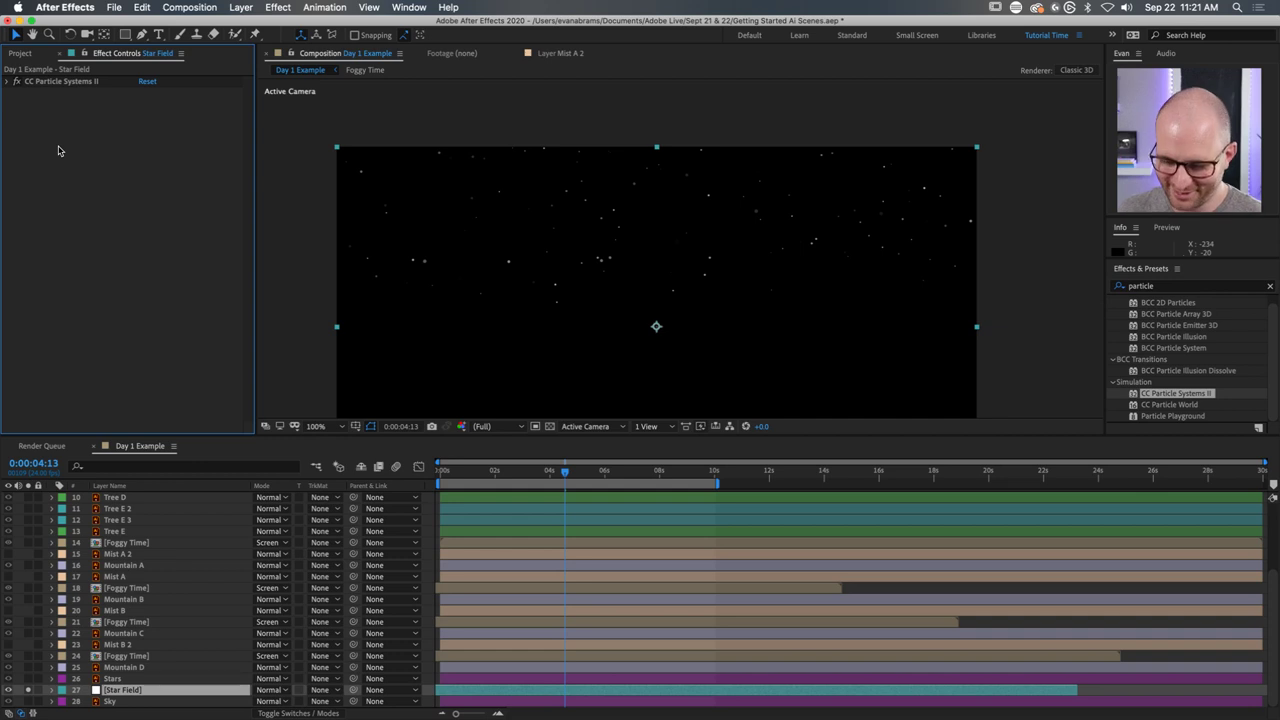
{"action": "left_click_drag", "start_coordinate": [490, 473], "coordinate": [598, 474]}
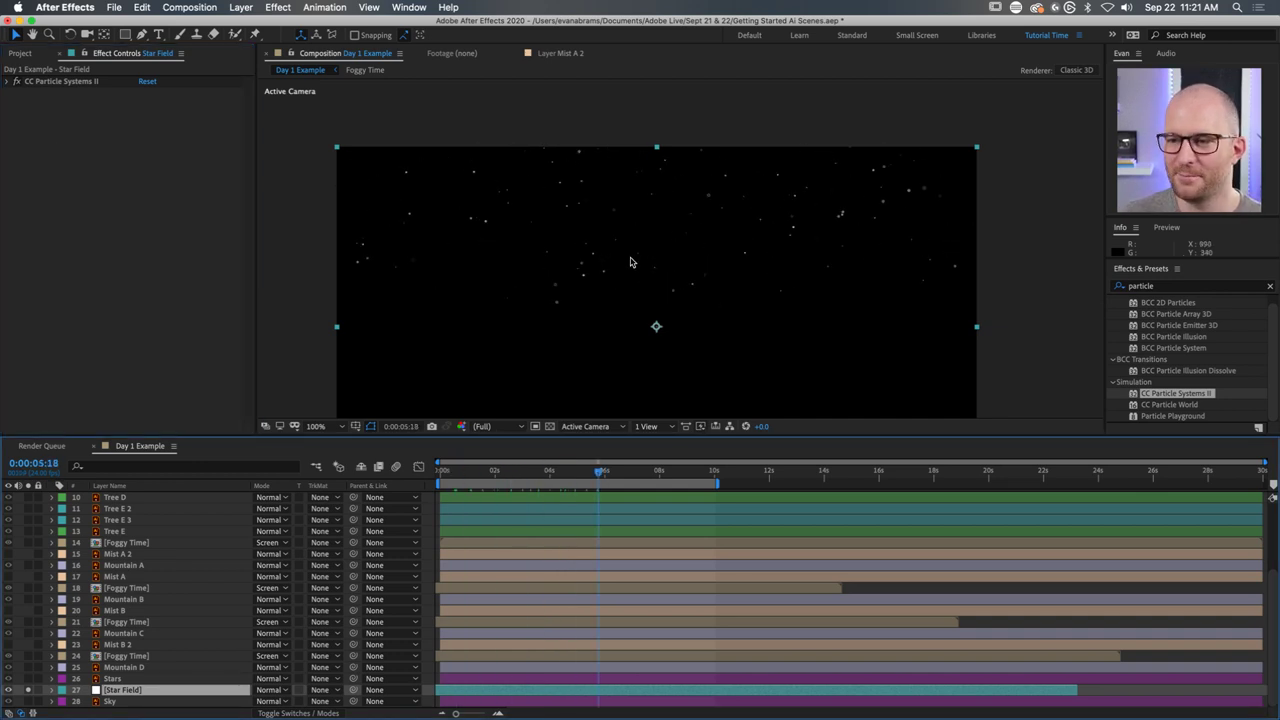
{"action": "left_click", "coordinate": [66, 84]}
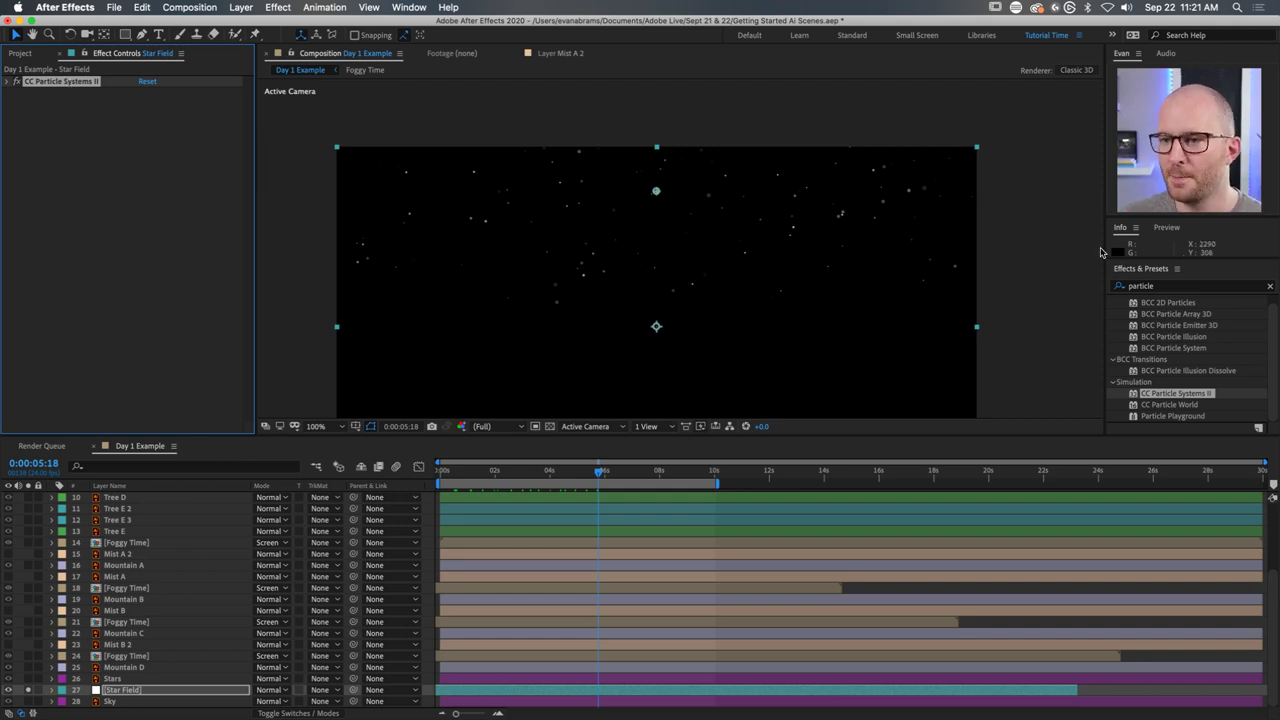
{"action": "left_click", "coordinate": [1180, 290]}
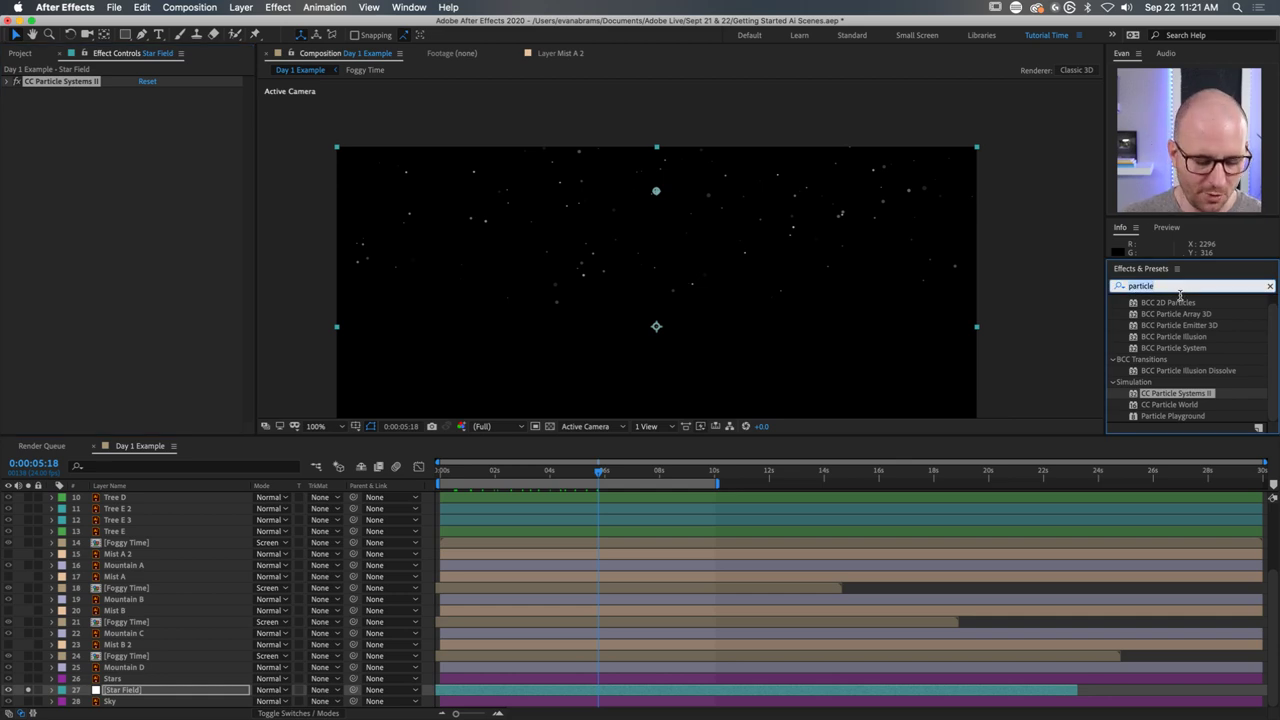
{"action": "type", "text": "glow"}
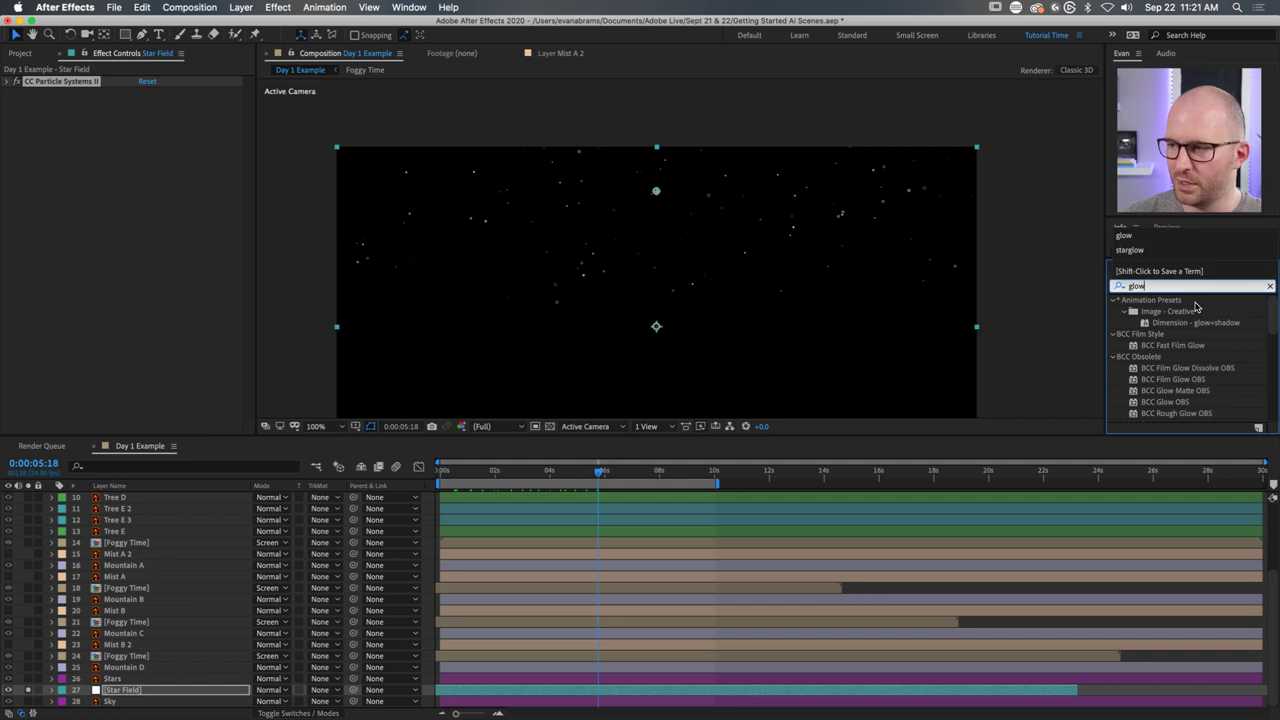
{"action": "scroll", "coordinate": [1190, 330], "scroll_direction": "down", "scroll_amount": 10}
{"action": "left_click", "coordinate": [1163, 416]}
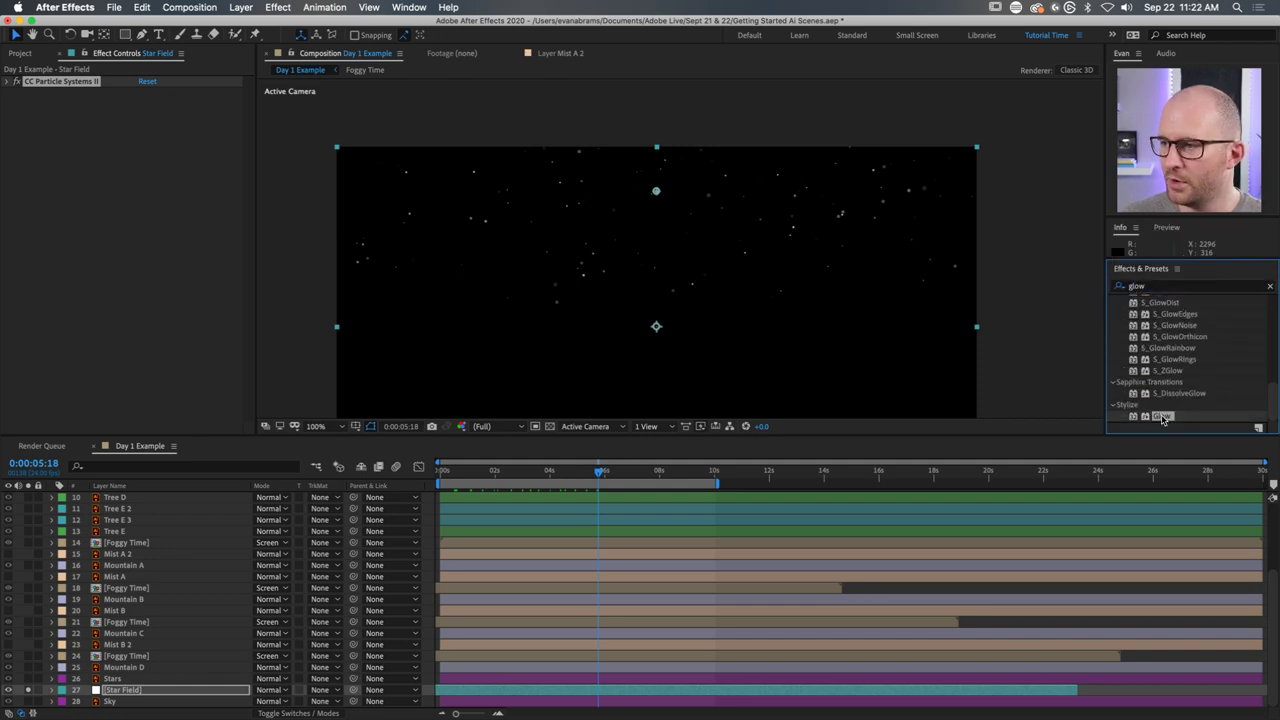
{"action": "left_click_drag", "start_coordinate": [1163, 416], "coordinate": [104, 170]}
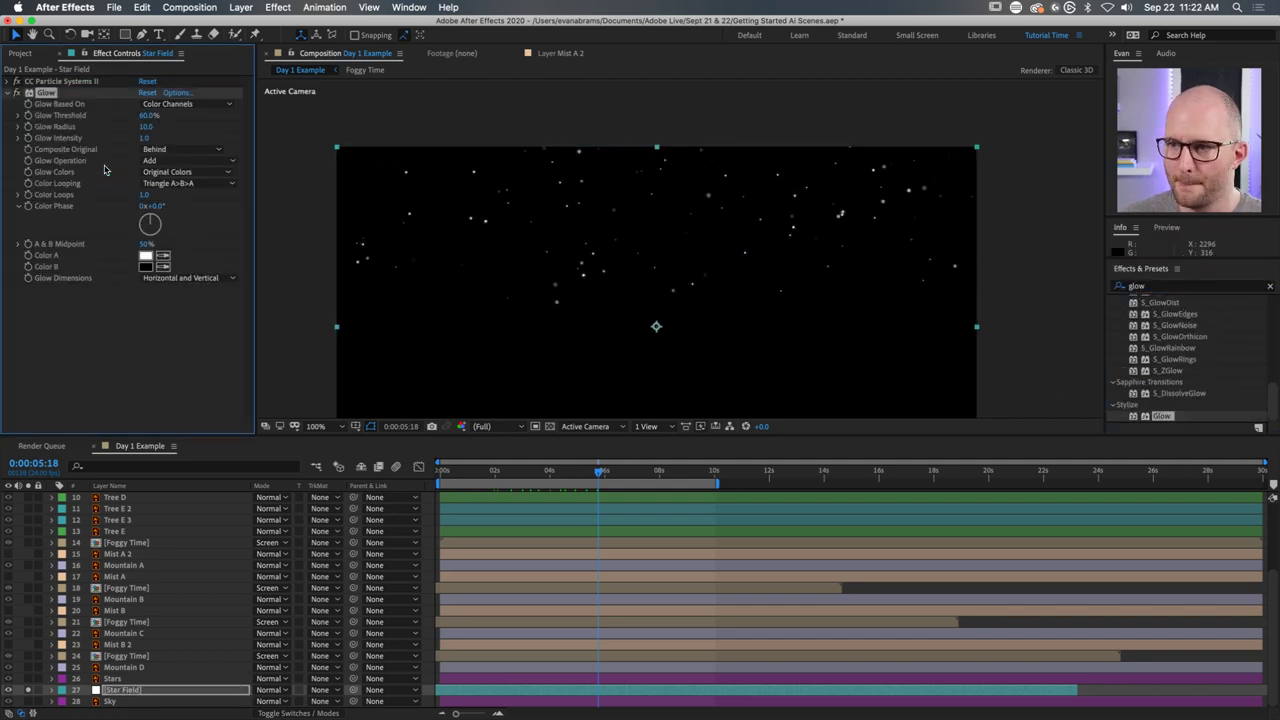
{"action": "scroll", "coordinate": [480, 218], "scroll_direction": "up", "scroll_amount": 5}
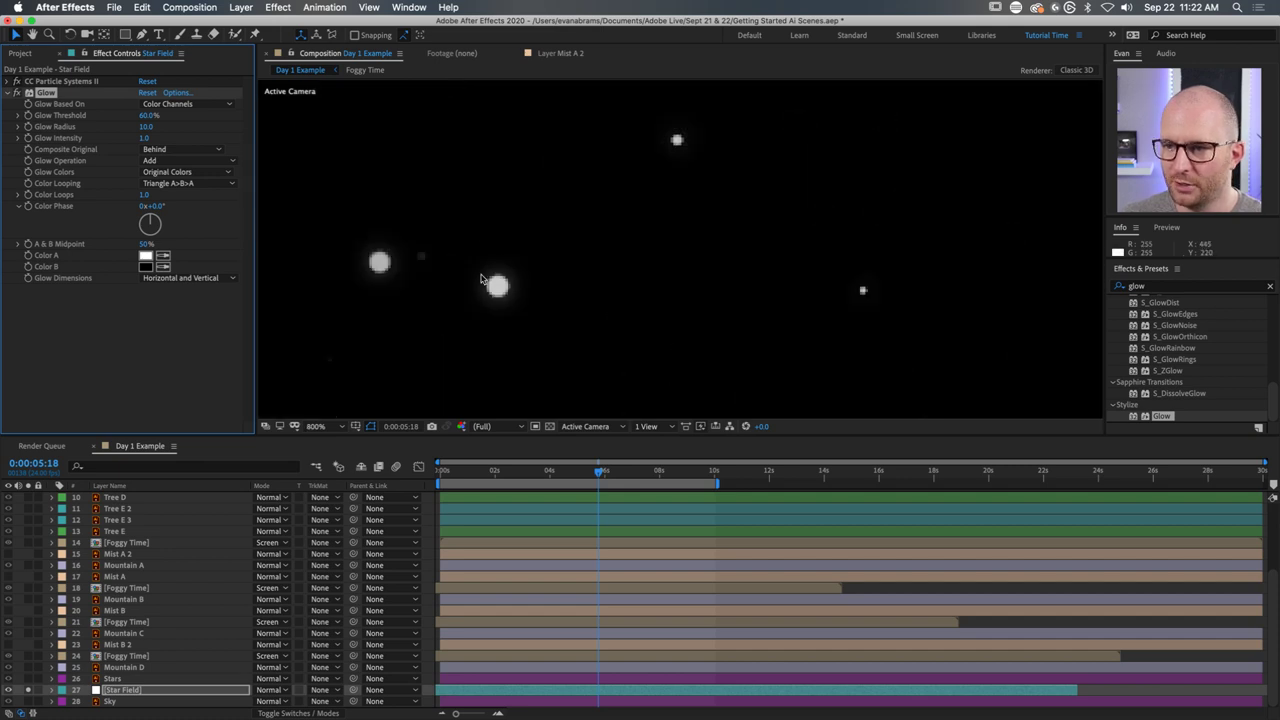
{"action": "scroll", "coordinate": [472, 220], "scroll_direction": "down", "scroll_amount": 4}
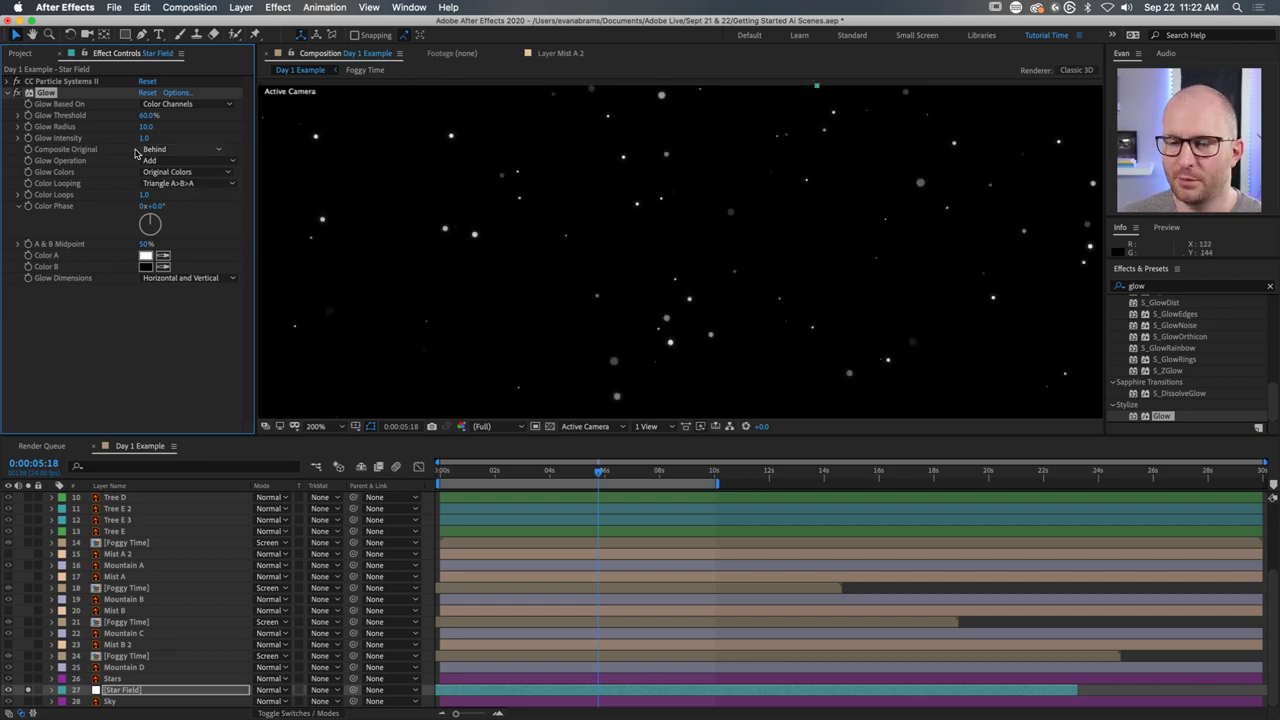
{"action": "left_click_drag", "start_coordinate": [146, 126], "coordinate": [189, 128]}
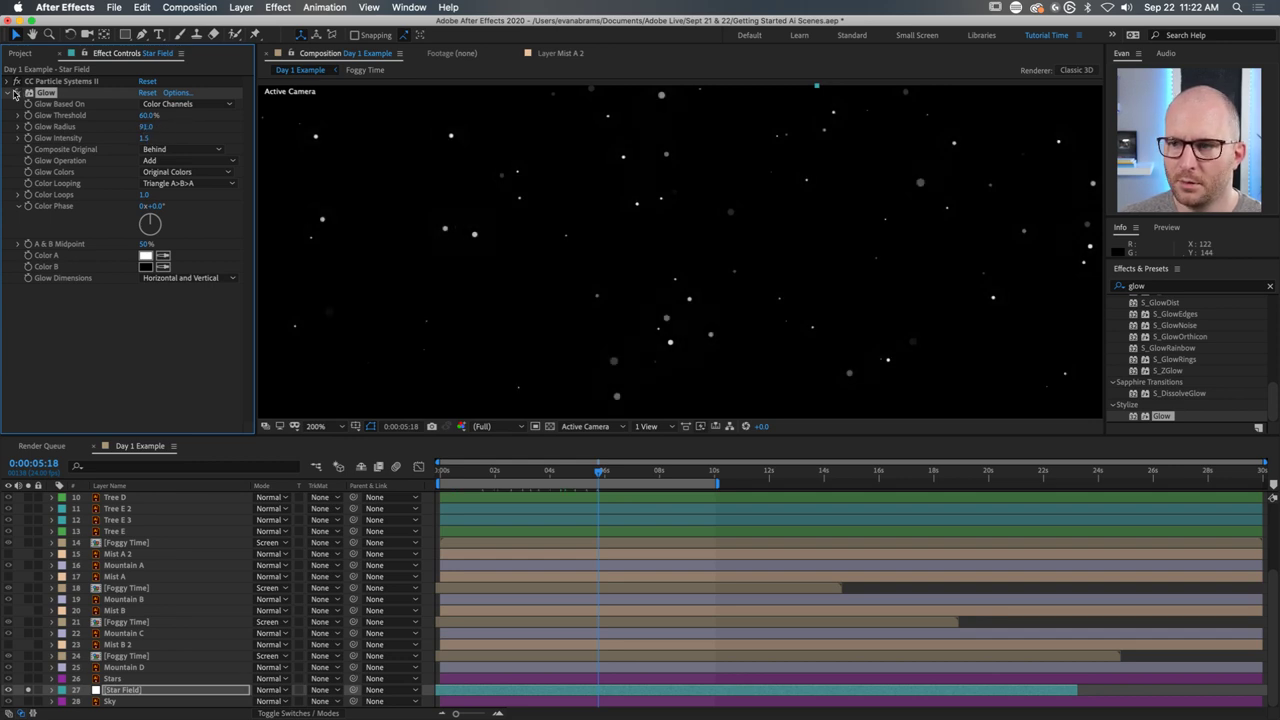
{"action": "scroll", "coordinate": [645, 196], "scroll_direction": "down", "scroll_amount": 1}
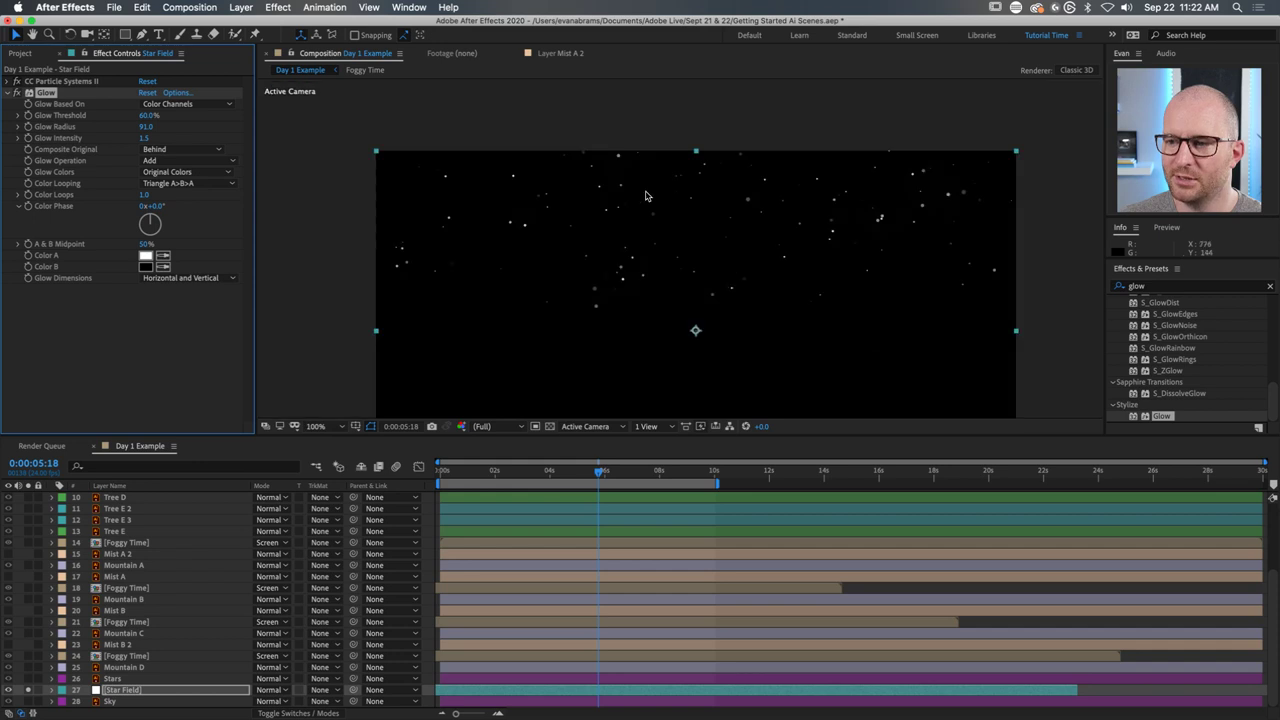
{"action": "left_click", "coordinate": [45, 92]}
Replace Star Field's Glow effect with a Gaussian Blur at 6.8 Blurriness.
{"action": "key", "text": "Delete"}
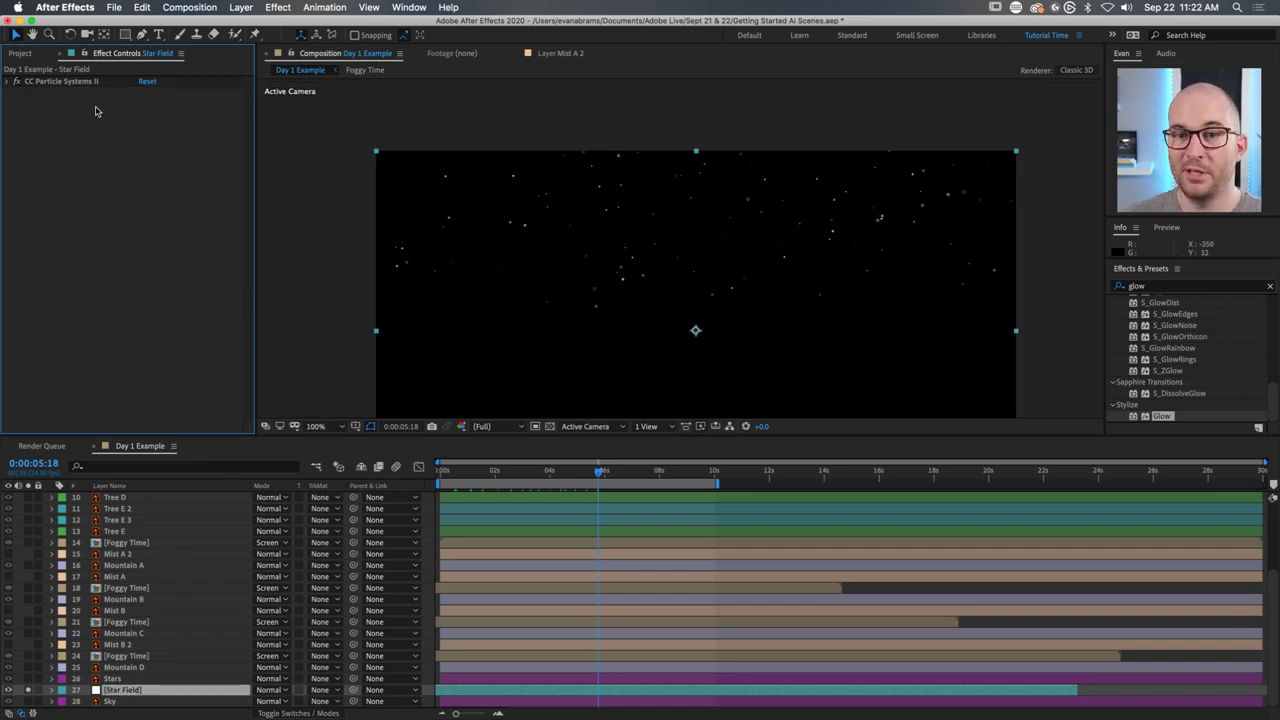
{"action": "left_click", "coordinate": [1147, 286]}
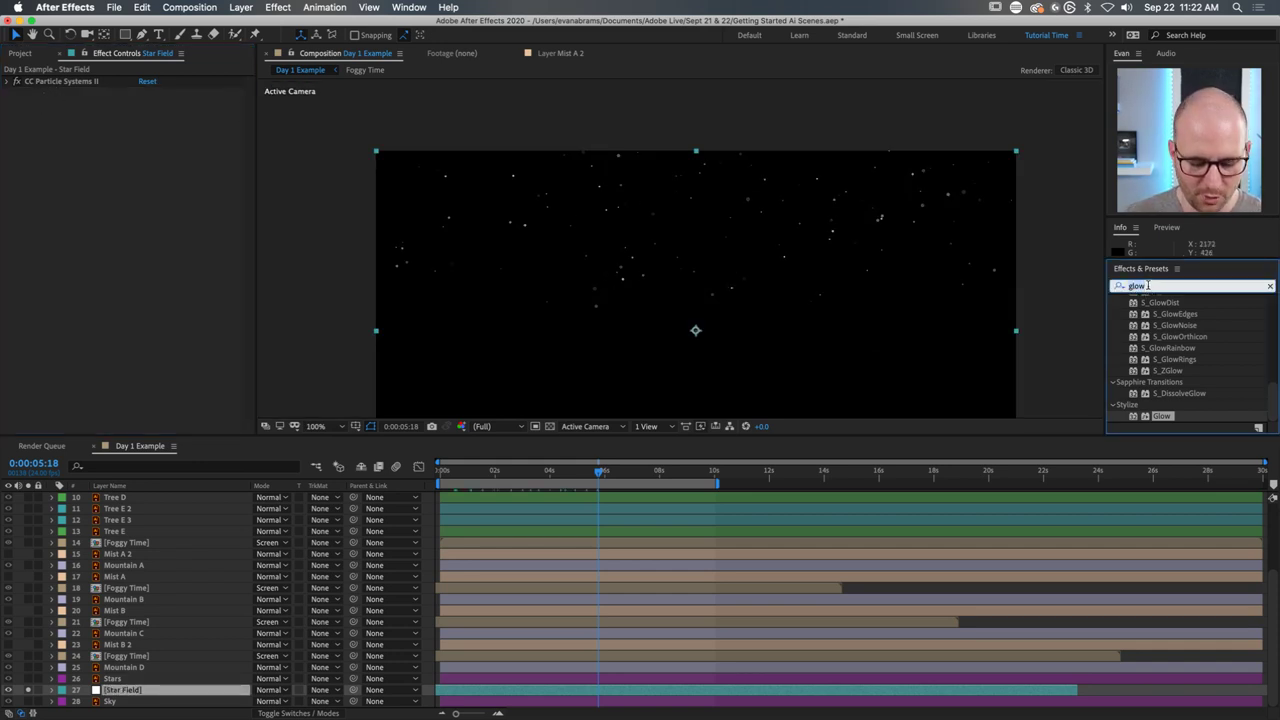
{"action": "type", "text": "gaus"}
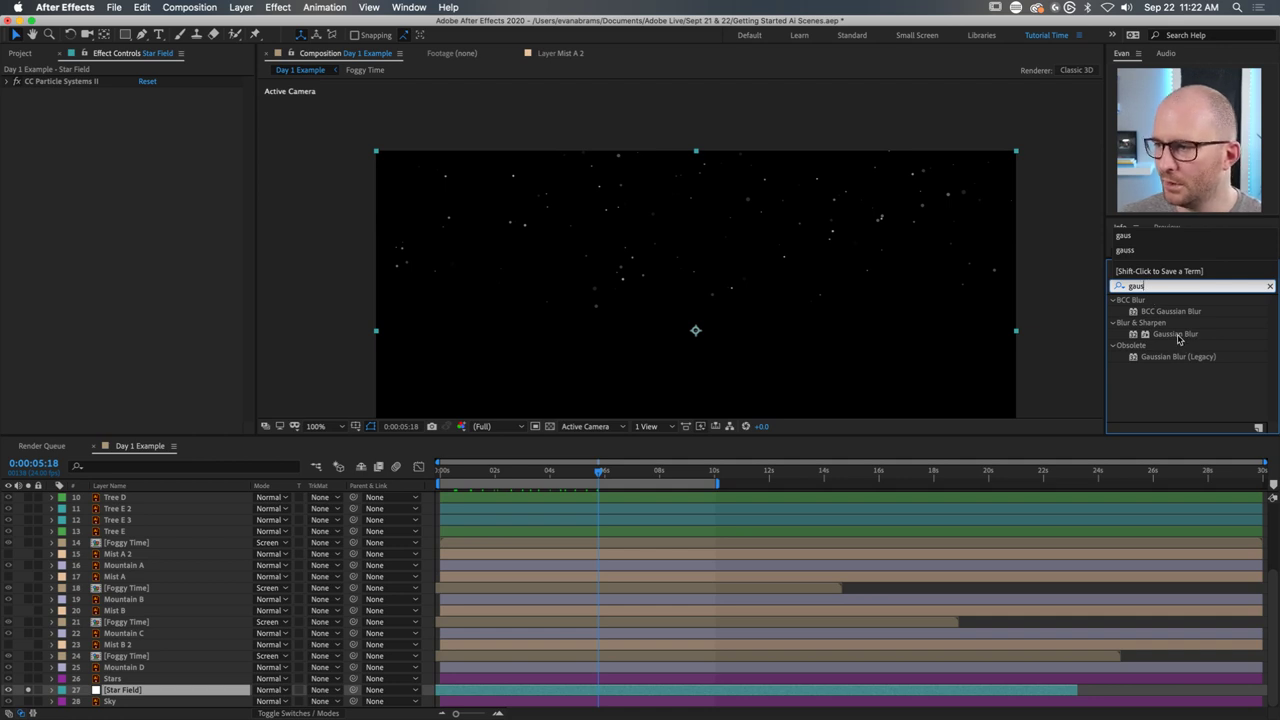
{"action": "left_click_drag", "start_coordinate": [1178, 340], "coordinate": [150, 170]}
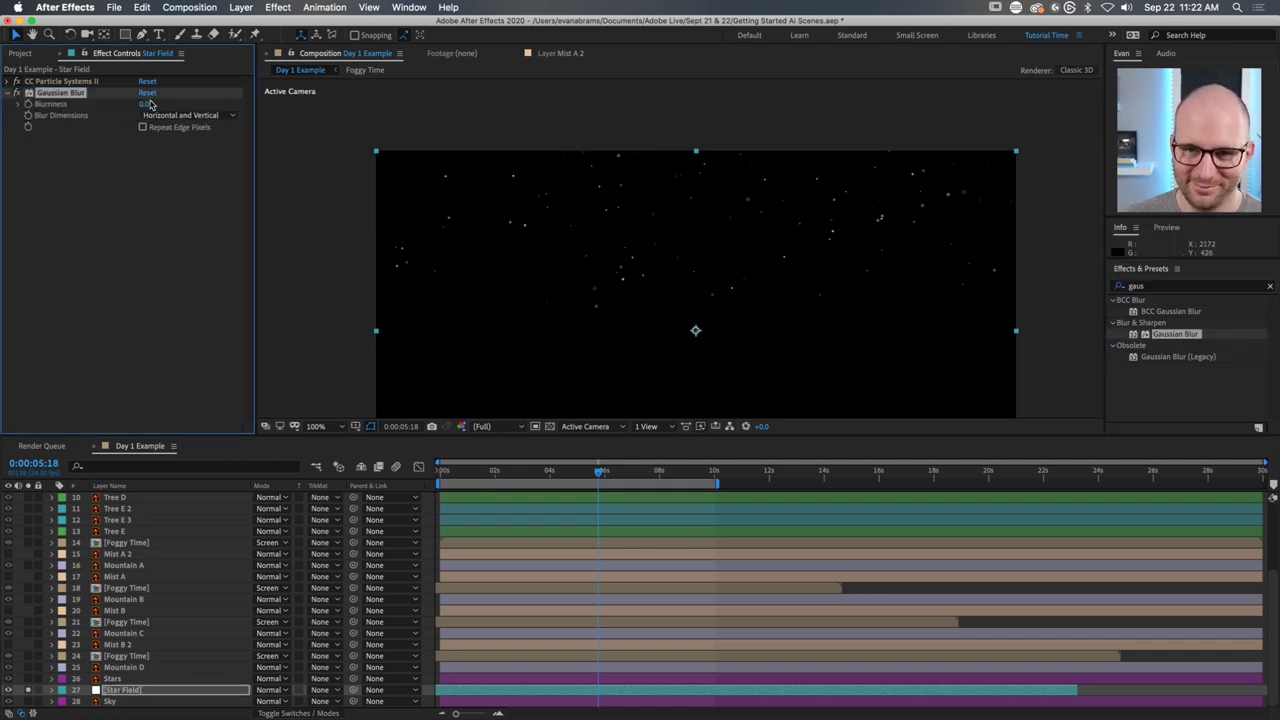
{"action": "left_click_drag", "start_coordinate": [149, 104], "coordinate": [200, 103]}
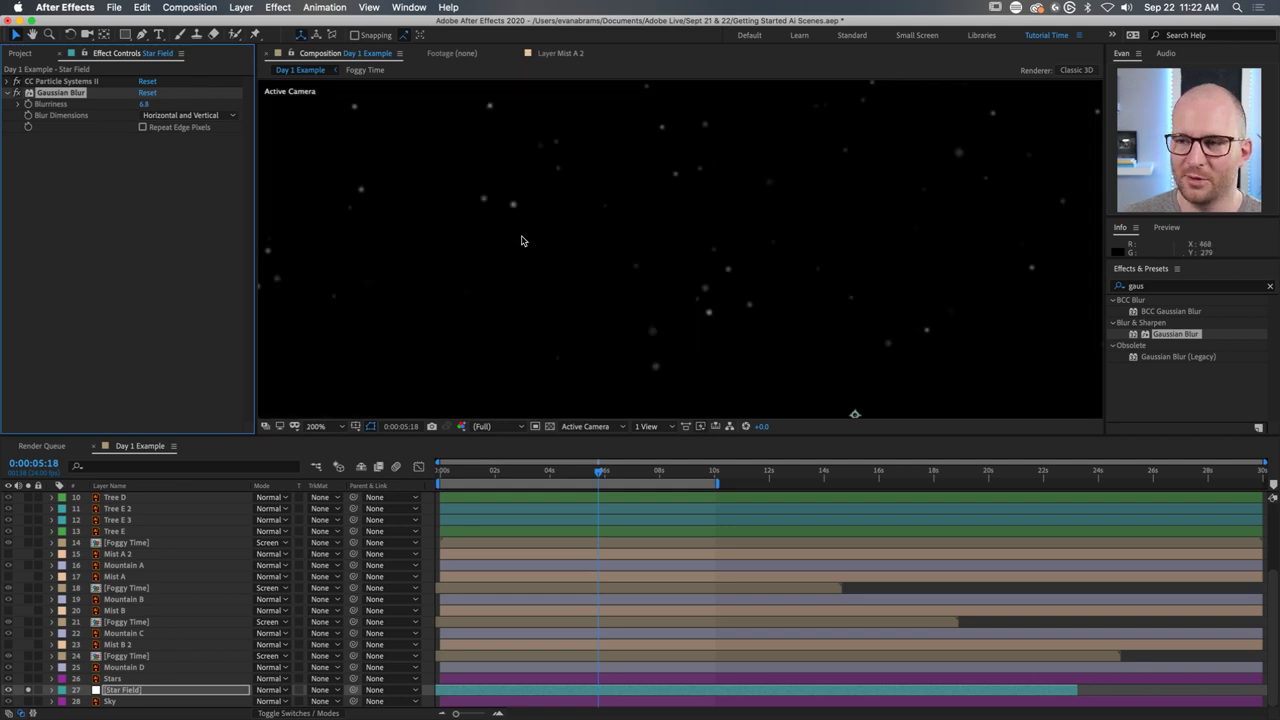
{"action": "scroll", "coordinate": [535, 245], "scroll_direction": "up", "scroll_amount": 1}
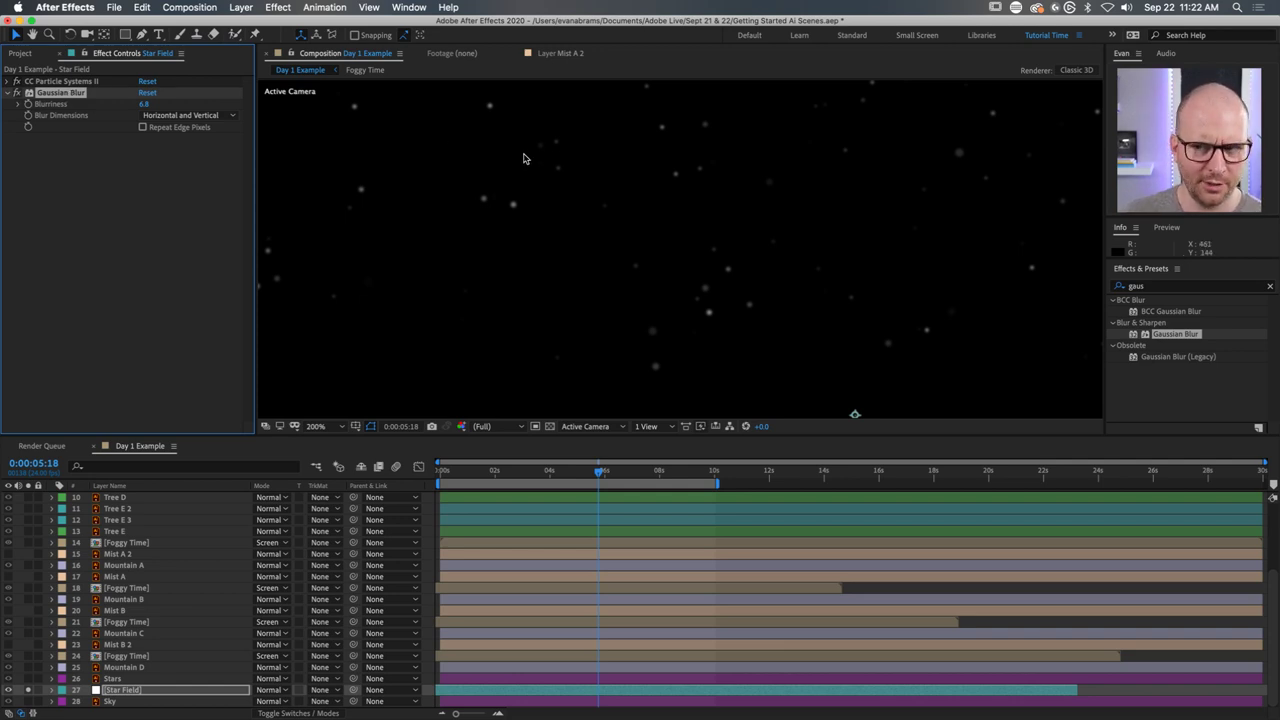
{"action": "scroll", "coordinate": [526, 170], "scroll_direction": "down", "scroll_amount": 1}
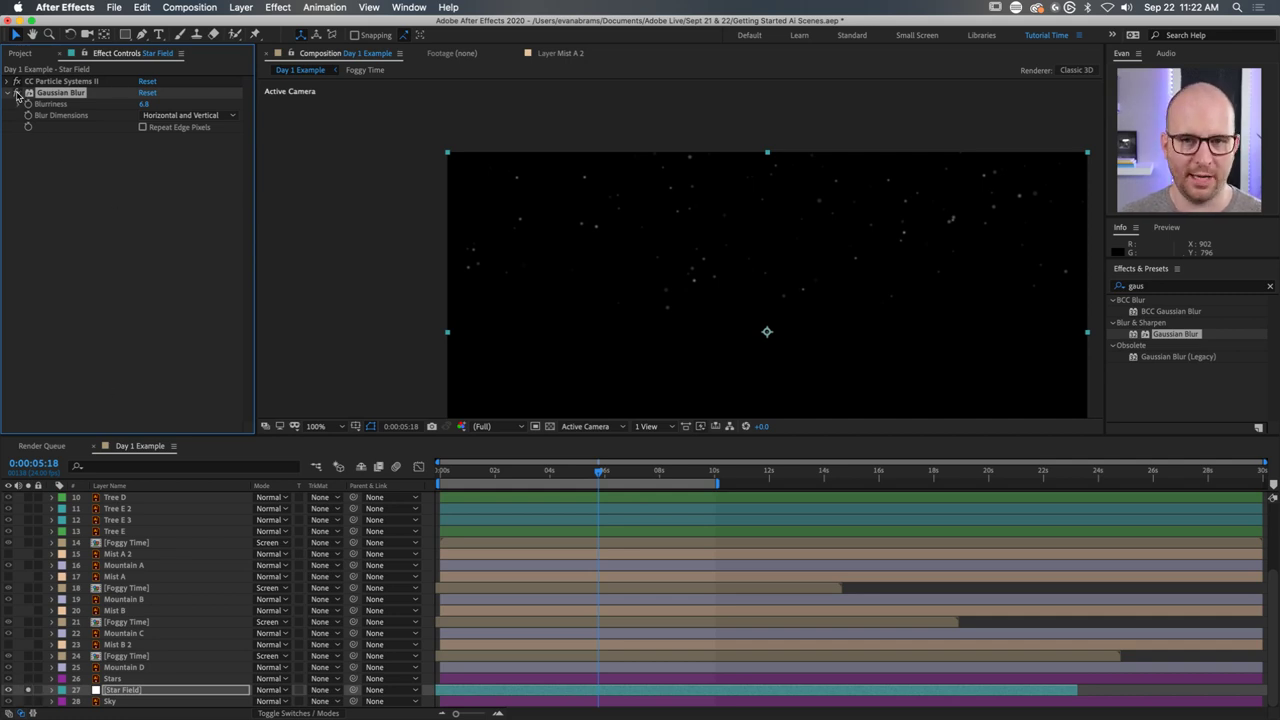
Unsolo Star Field, zoom the viewer to 50%, and preview the scene from the start.
{"action": "left_click", "coordinate": [28, 690]}
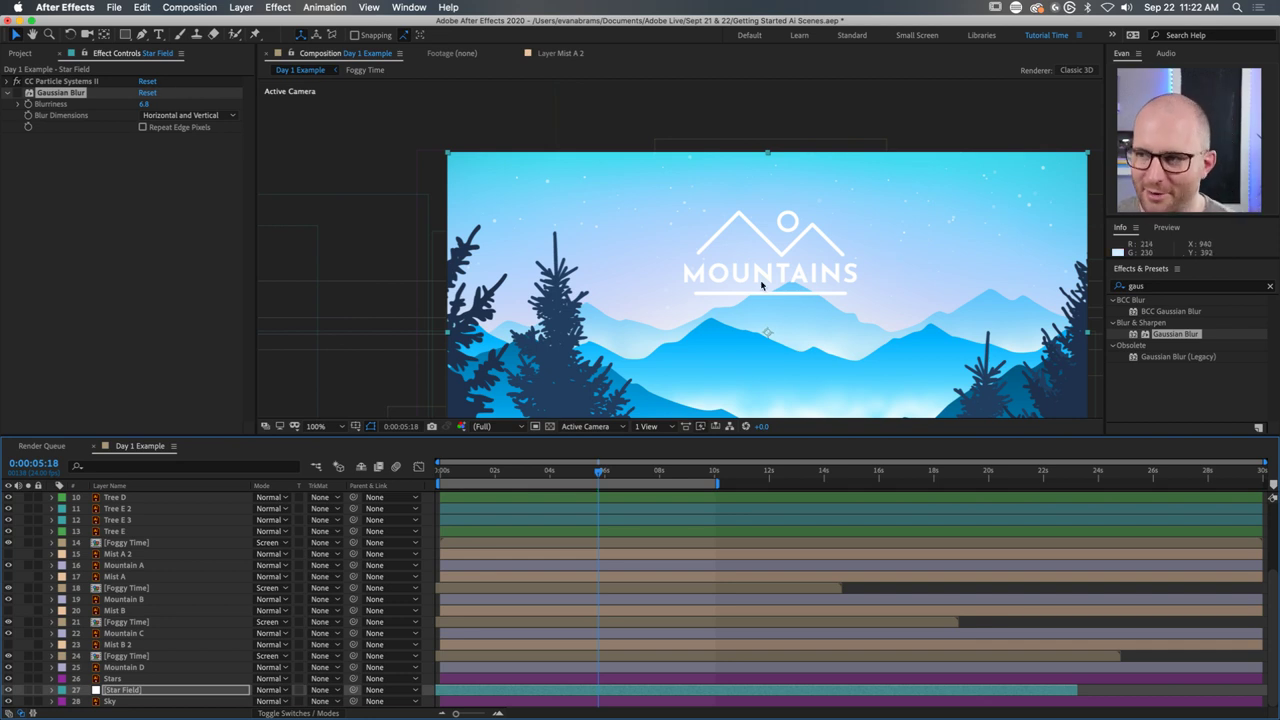
{"action": "key", "text": "comma"}
{"action": "key", "text": "Home"}
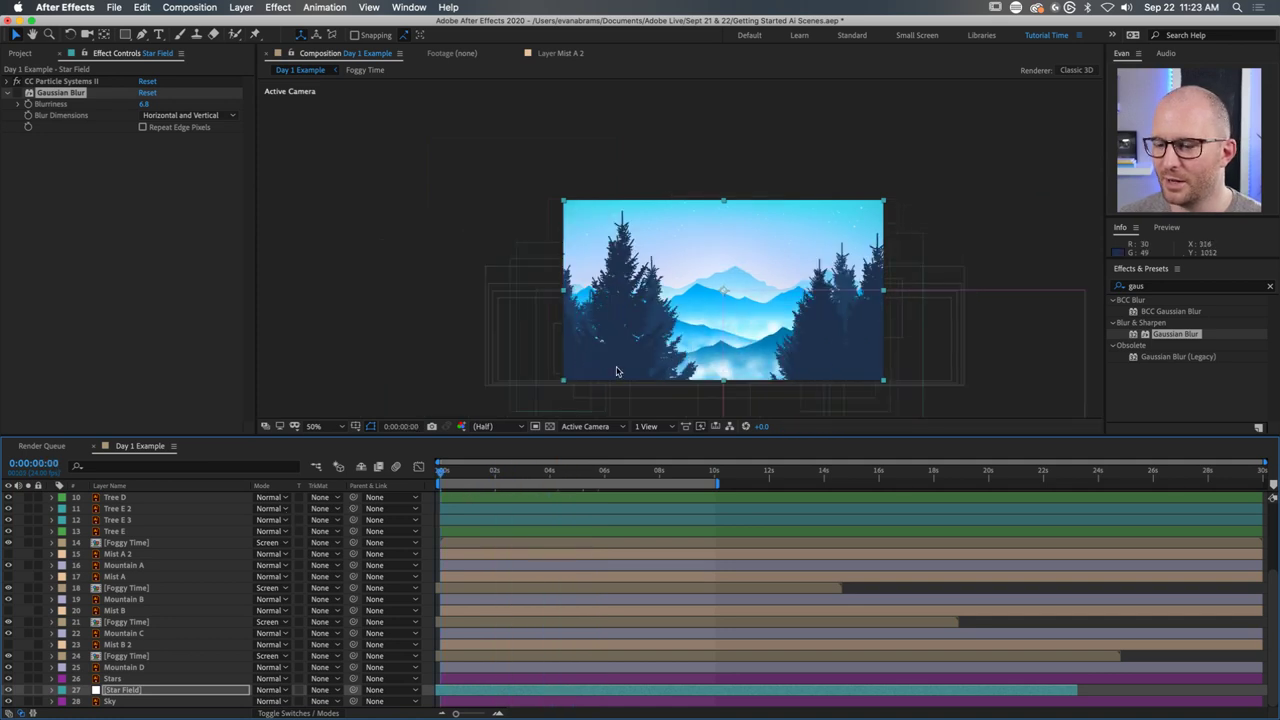
{"action": "key", "text": "space"}
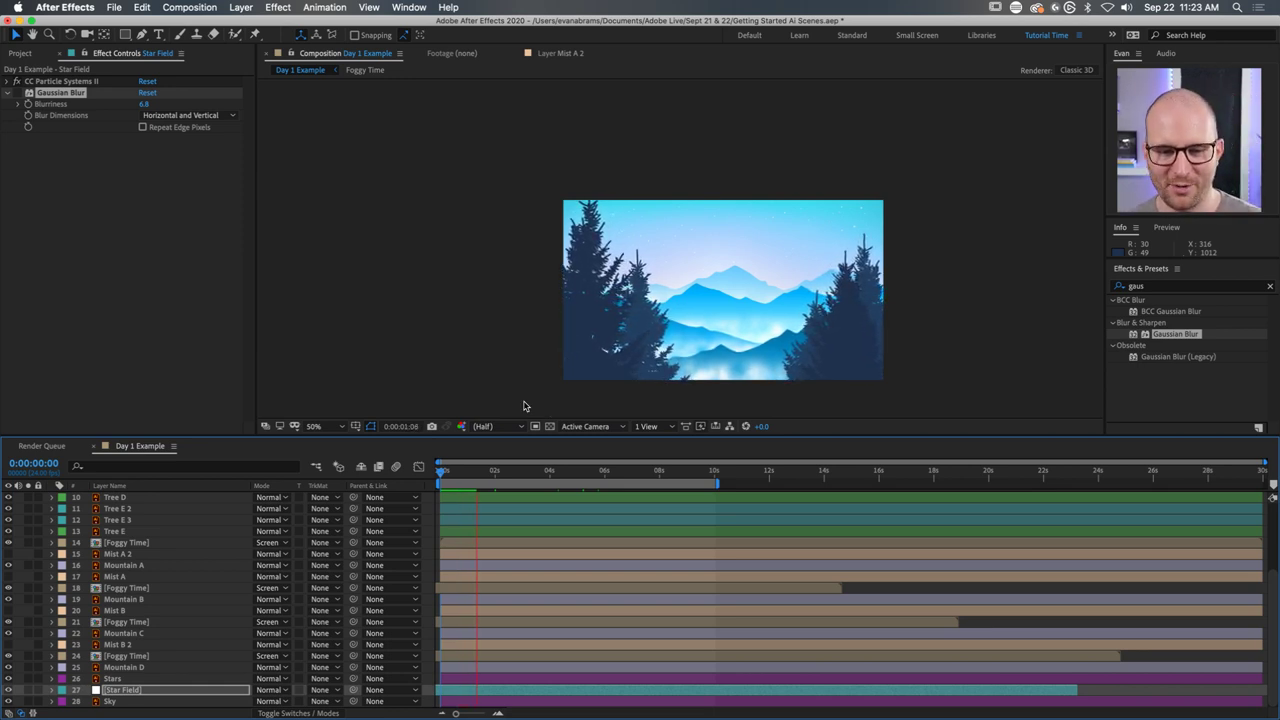
{"action": "key", "text": "space"}
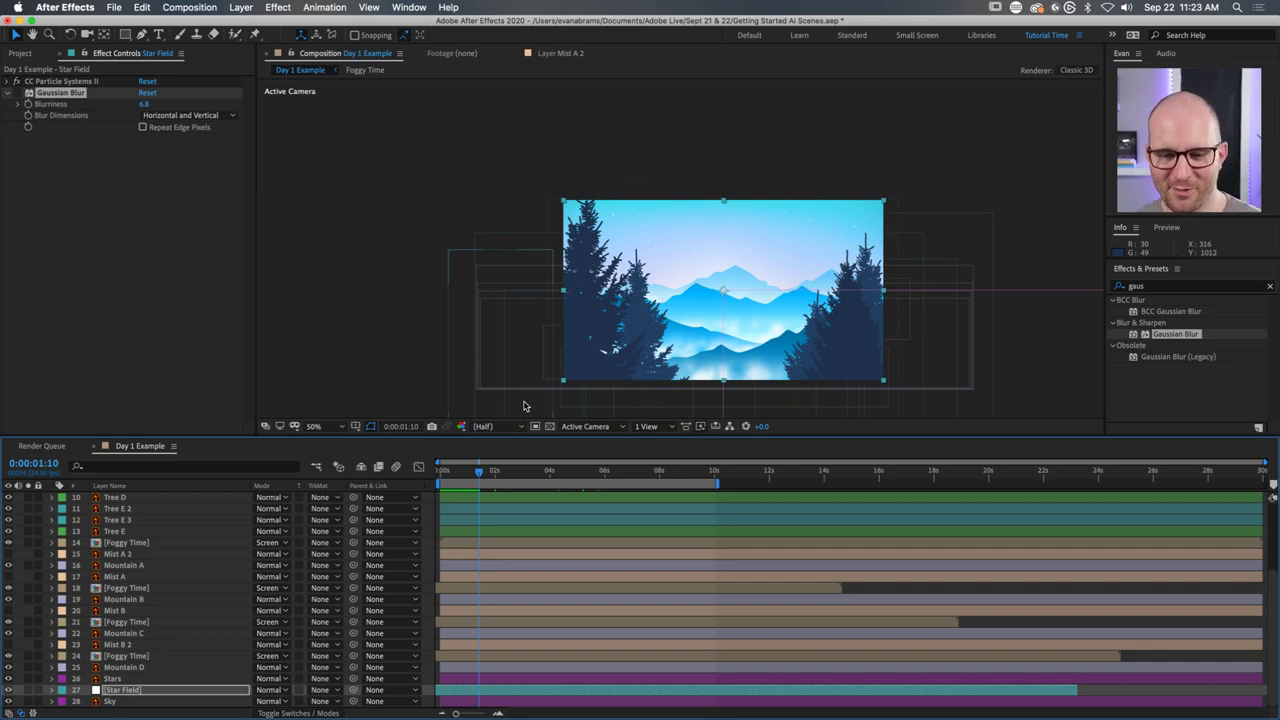
Replay the preview near the start and park the playhead at 5:22 on the MOUNTAINS title.
{"action": "left_click", "coordinate": [454, 472]}
{"action": "key", "text": "space"}
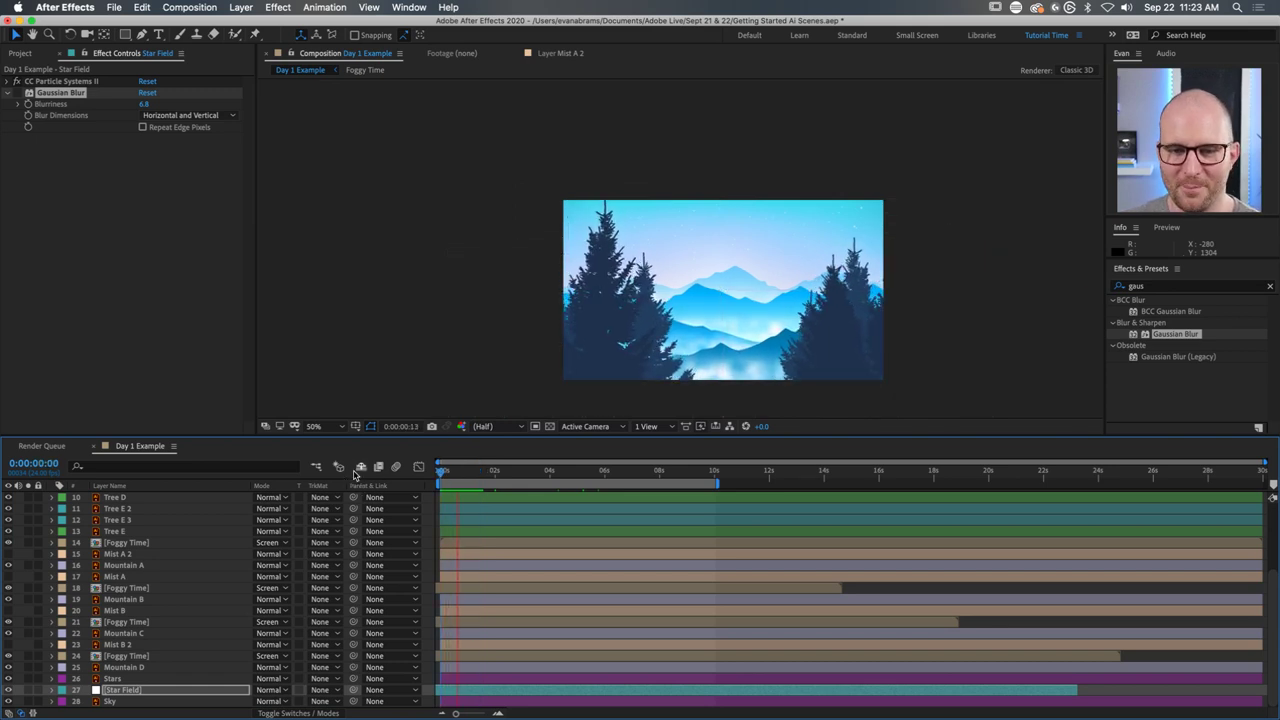
{"action": "key", "text": "space"}
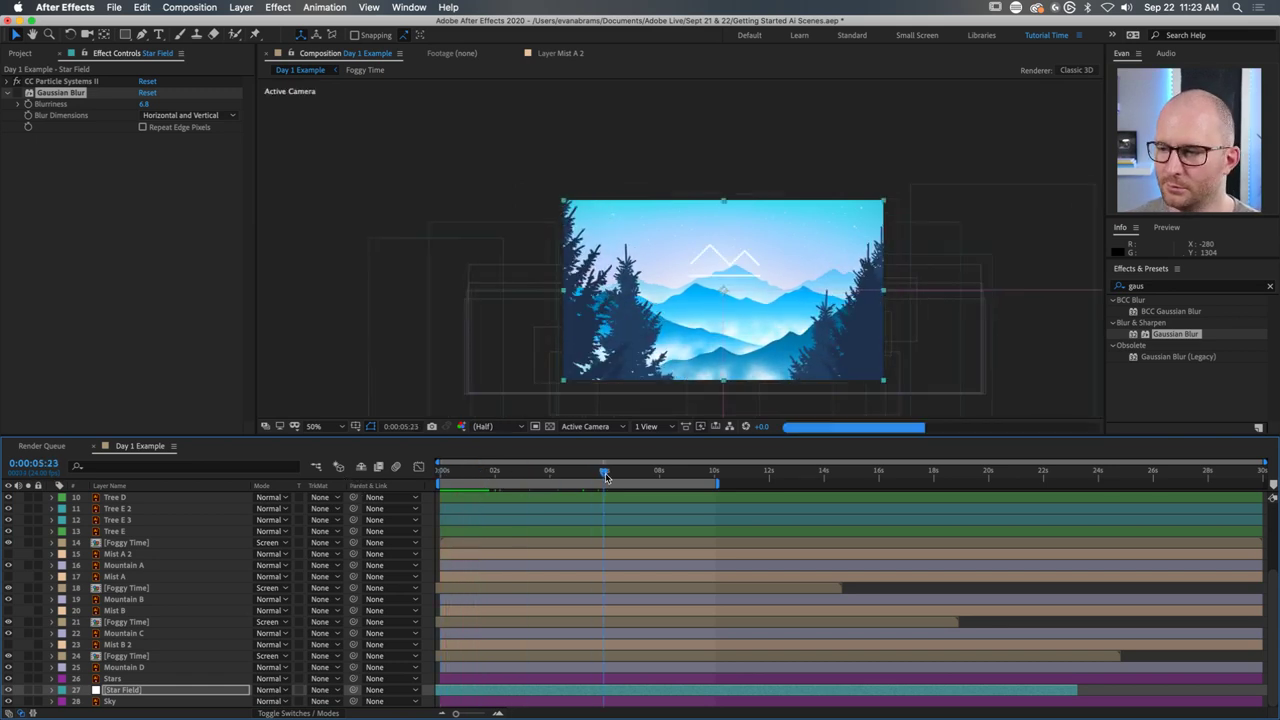
{"action": "key", "text": "space"}
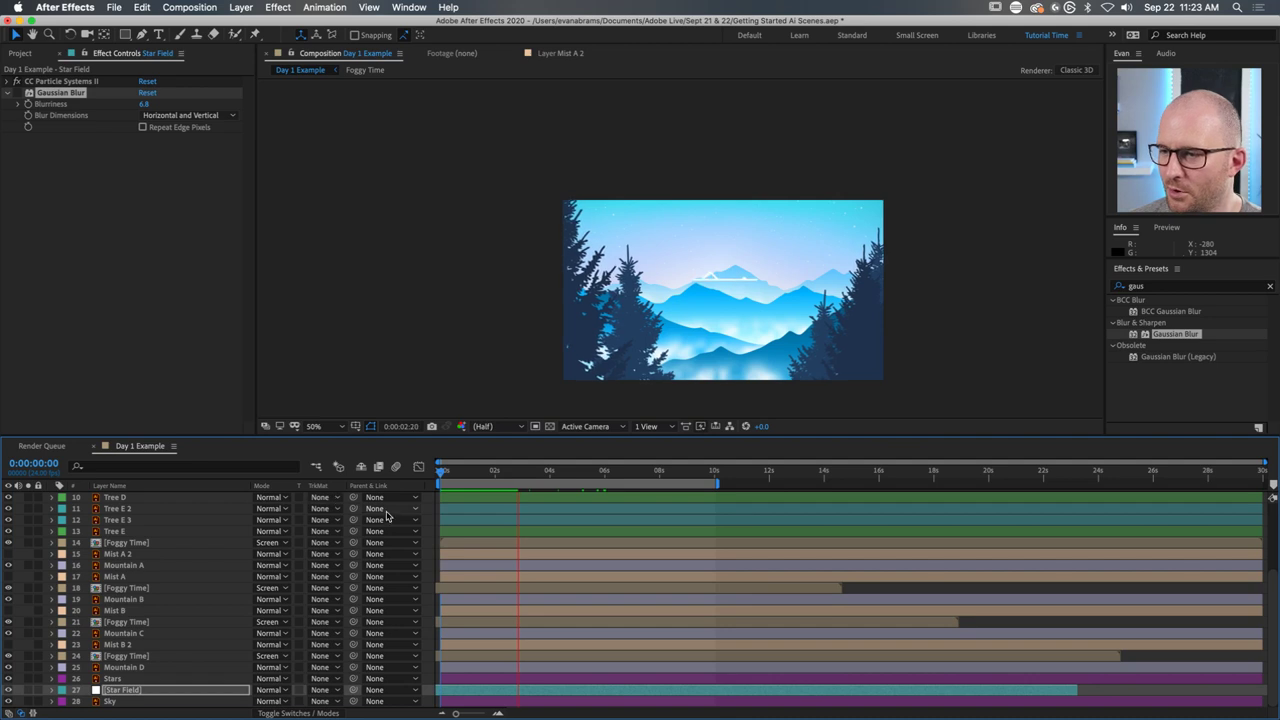
{"action": "key", "text": "space"}
{"action": "left_click_drag", "start_coordinate": [540, 472], "coordinate": [607, 476]}
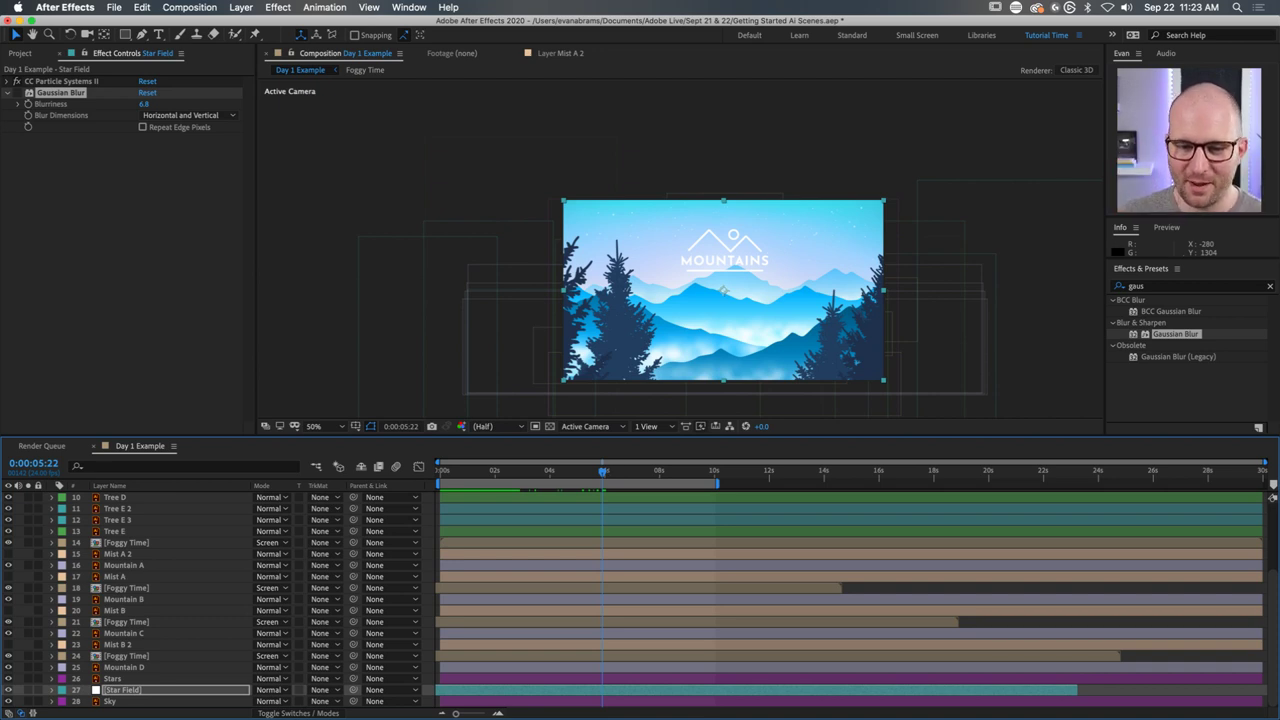
Apply Perspective > Drop Shadow to Star Field beneath its Gaussian Blur.
{"action": "left_click", "coordinate": [46, 95]}
{"action": "left_click", "coordinate": [1192, 287]}
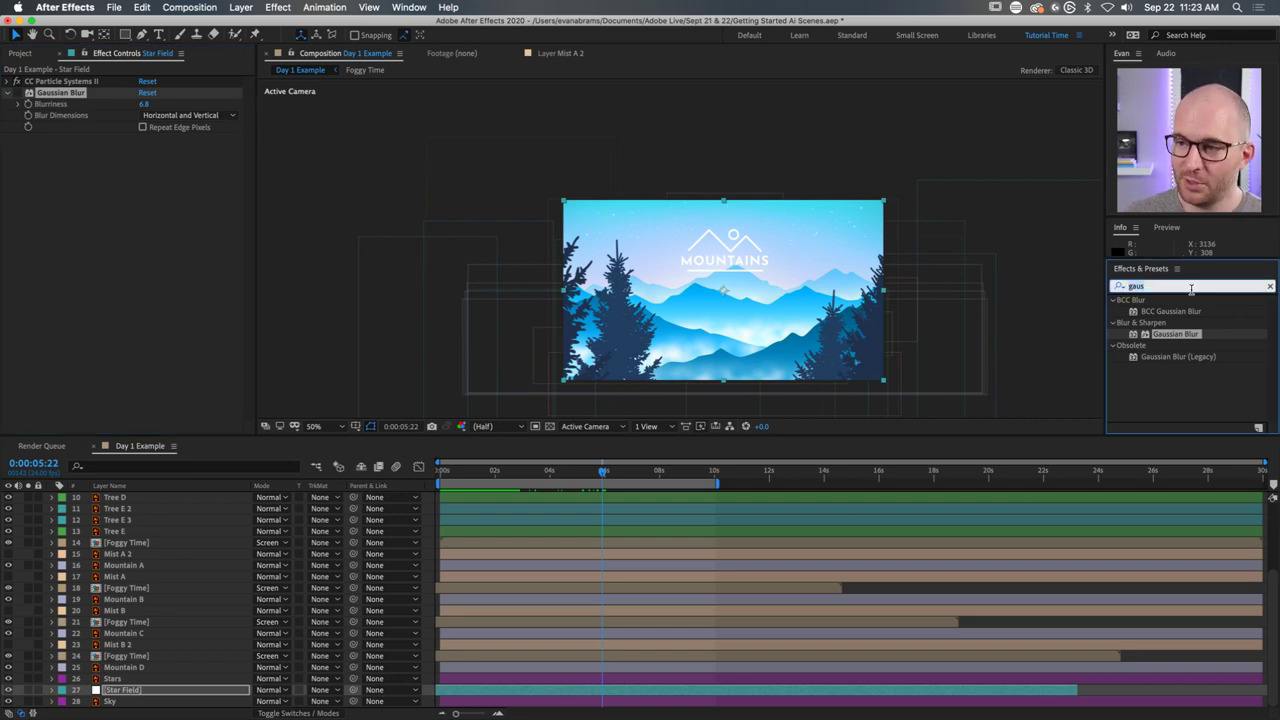
{"action": "type", "text": "drop shadow"}
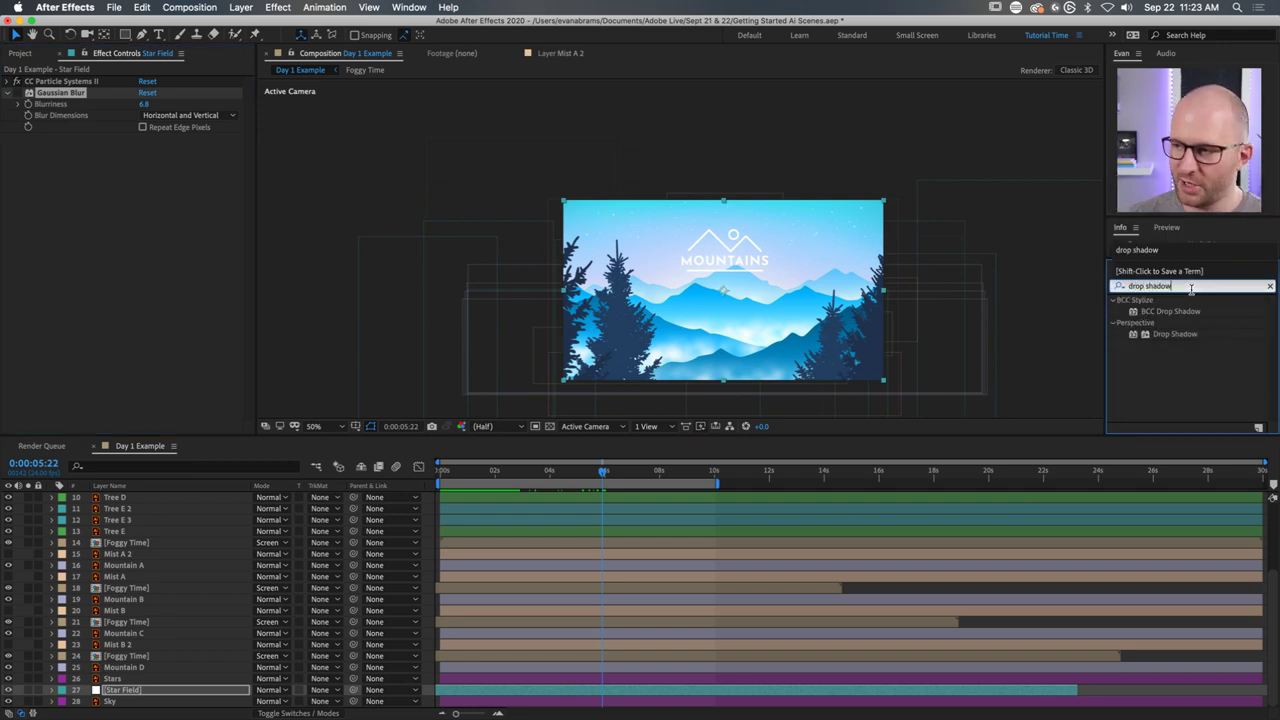
{"action": "left_click", "coordinate": [1176, 334]}
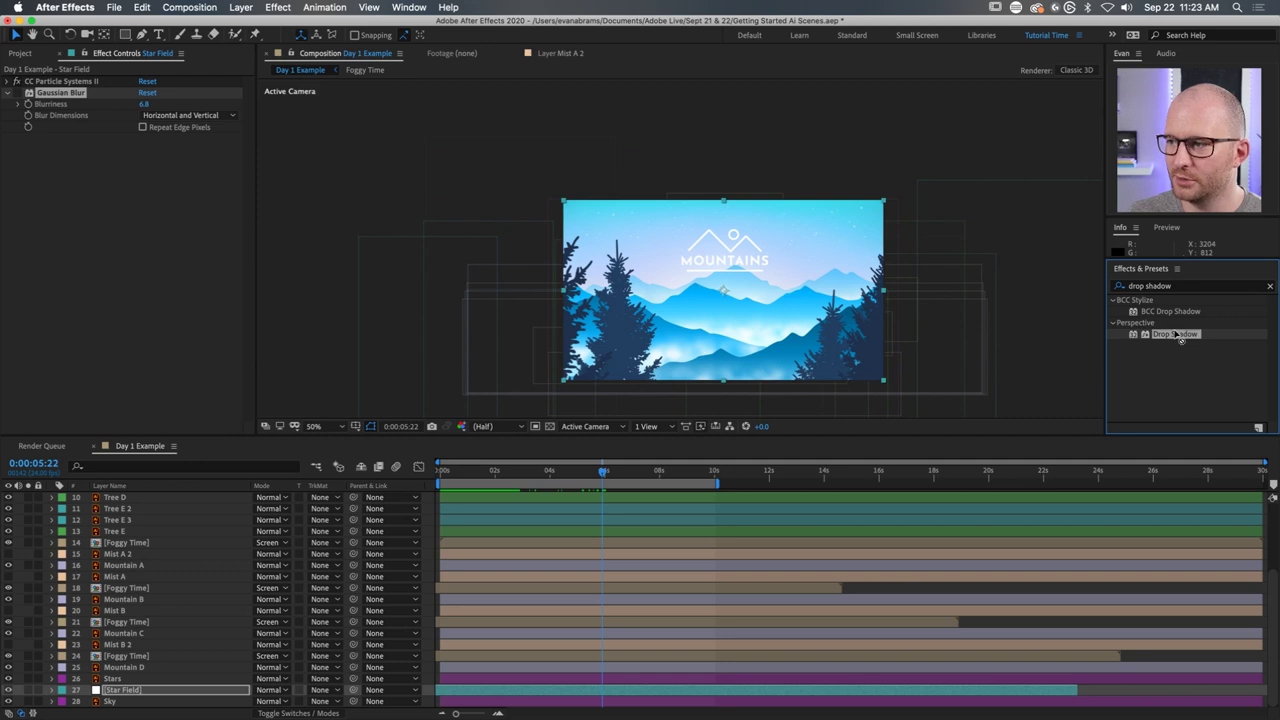
{"action": "left_click", "coordinate": [1180, 288]}
{"action": "type", "text": "drop"}
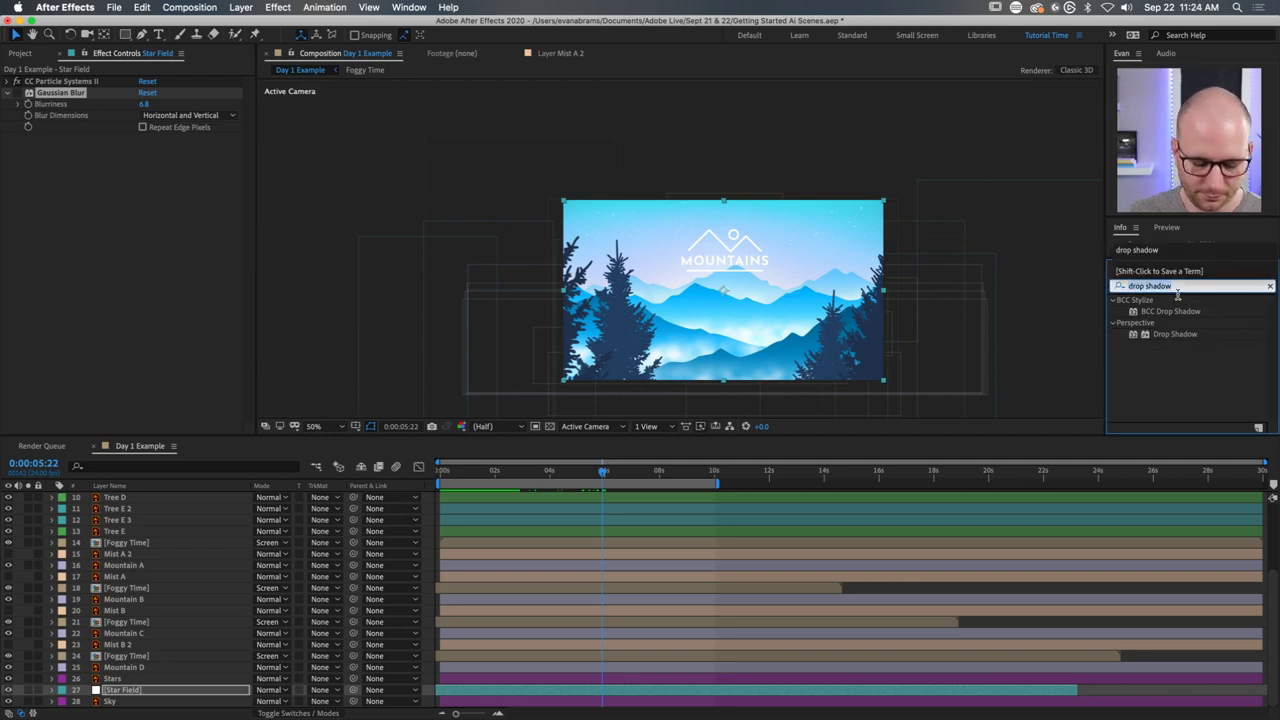
{"action": "type", "text": " sh"}
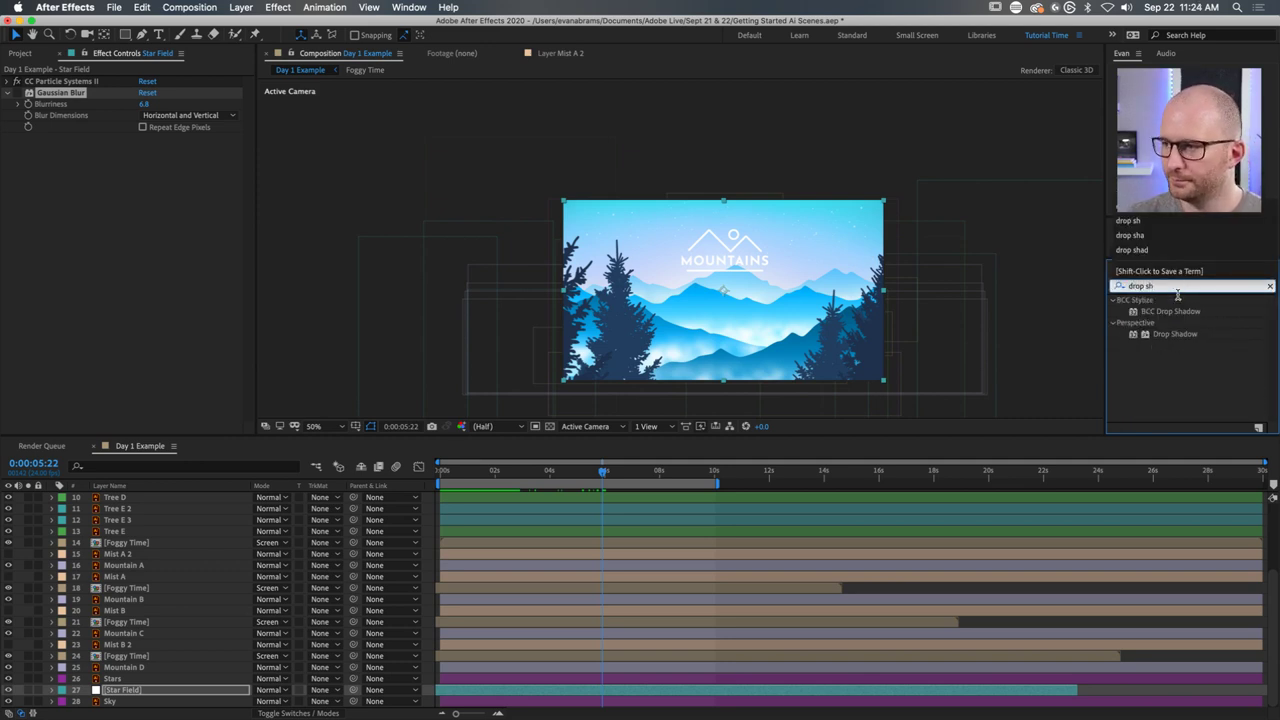
{"action": "left_click_drag", "start_coordinate": [1175, 334], "coordinate": [61, 180]}
{"action": "scroll", "coordinate": [705, 215], "scroll_direction": "up", "scroll_amount": 3}
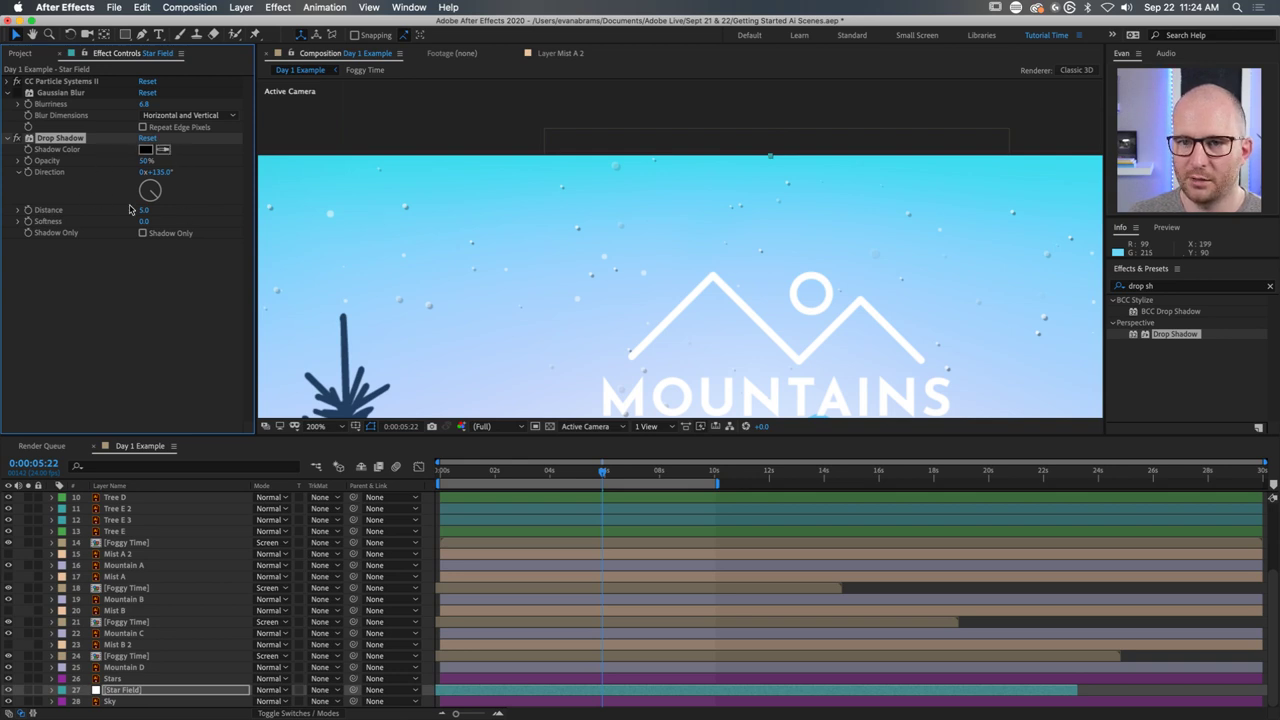
Set the Drop Shadow to white (FFFFFF) with 100% opacity and 15.0 softness.
{"action": "left_click", "coordinate": [146, 149]}
{"action": "type", "text": "ffffff"}
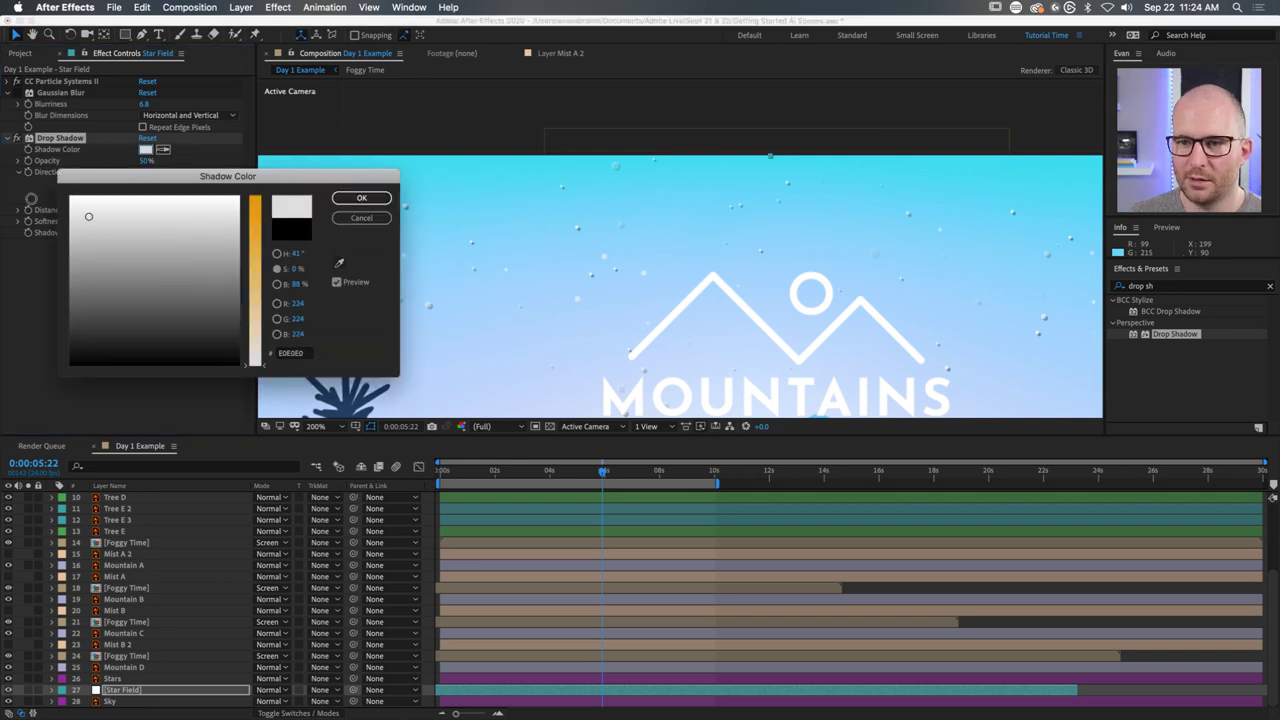
{"action": "left_click", "coordinate": [360, 199]}
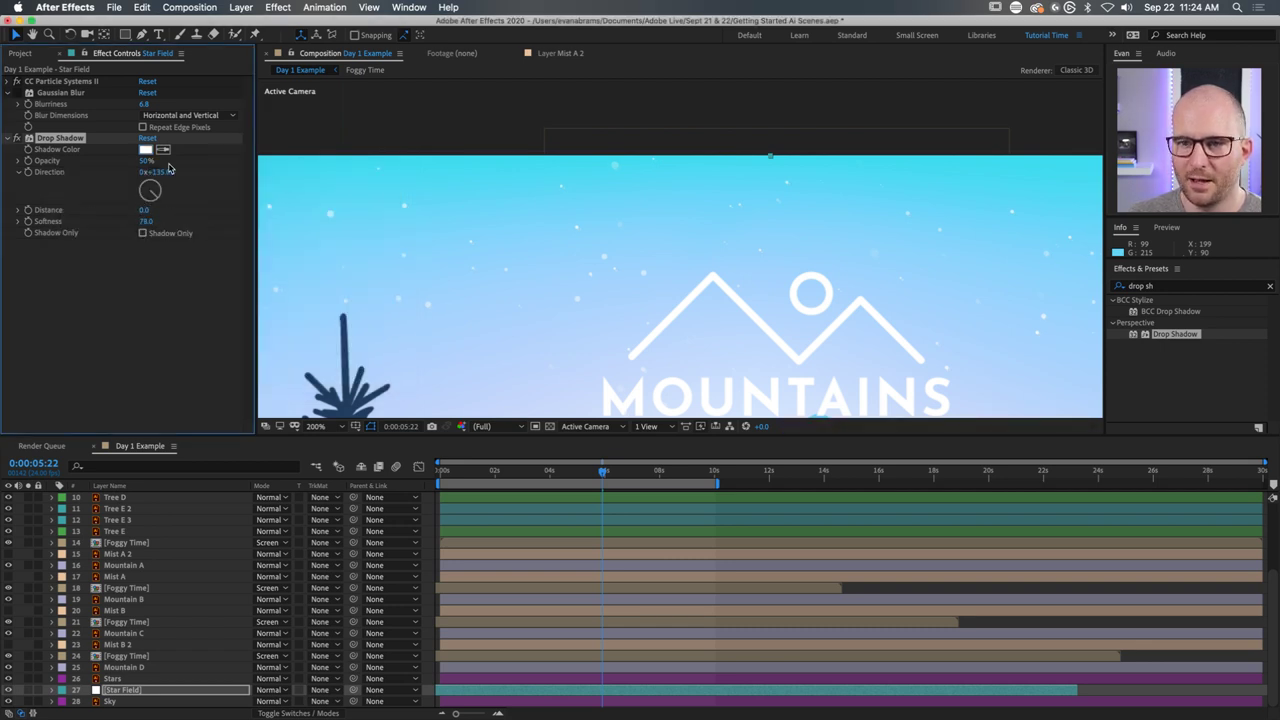
{"action": "left_click_drag", "start_coordinate": [148, 160], "coordinate": [253, 156]}
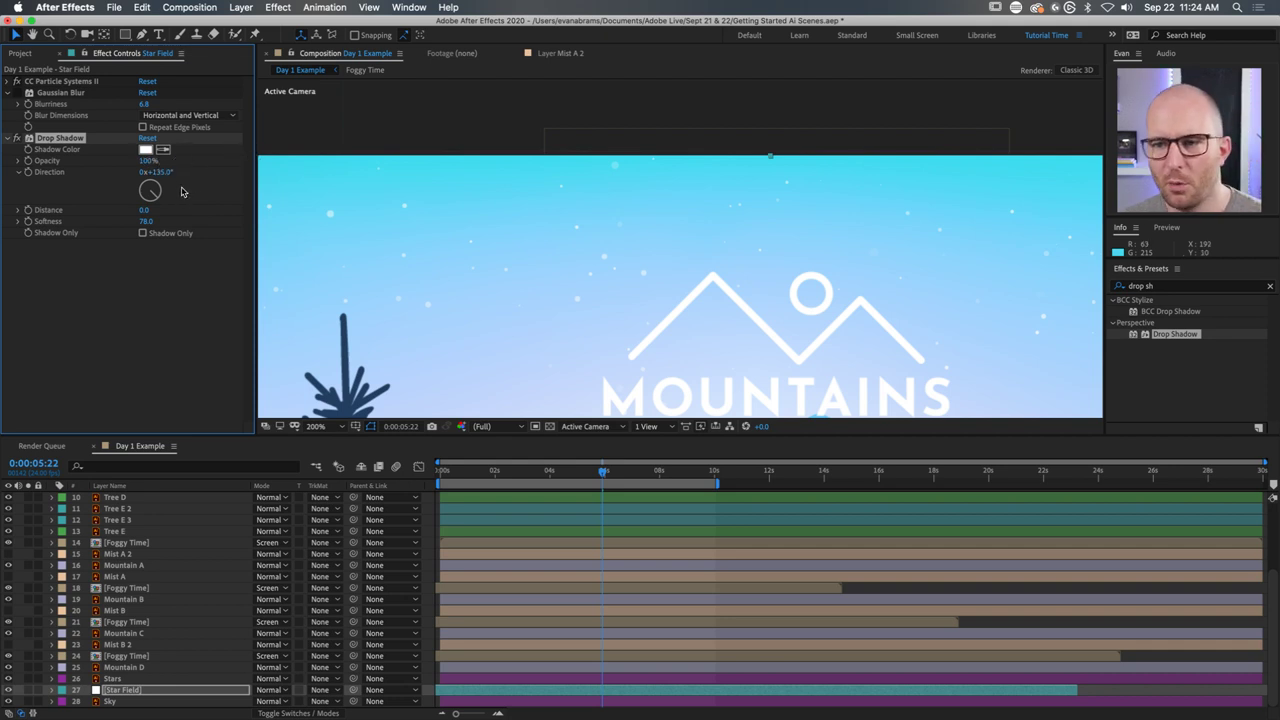
{"action": "left_click_drag", "start_coordinate": [146, 219], "coordinate": [47, 221]}
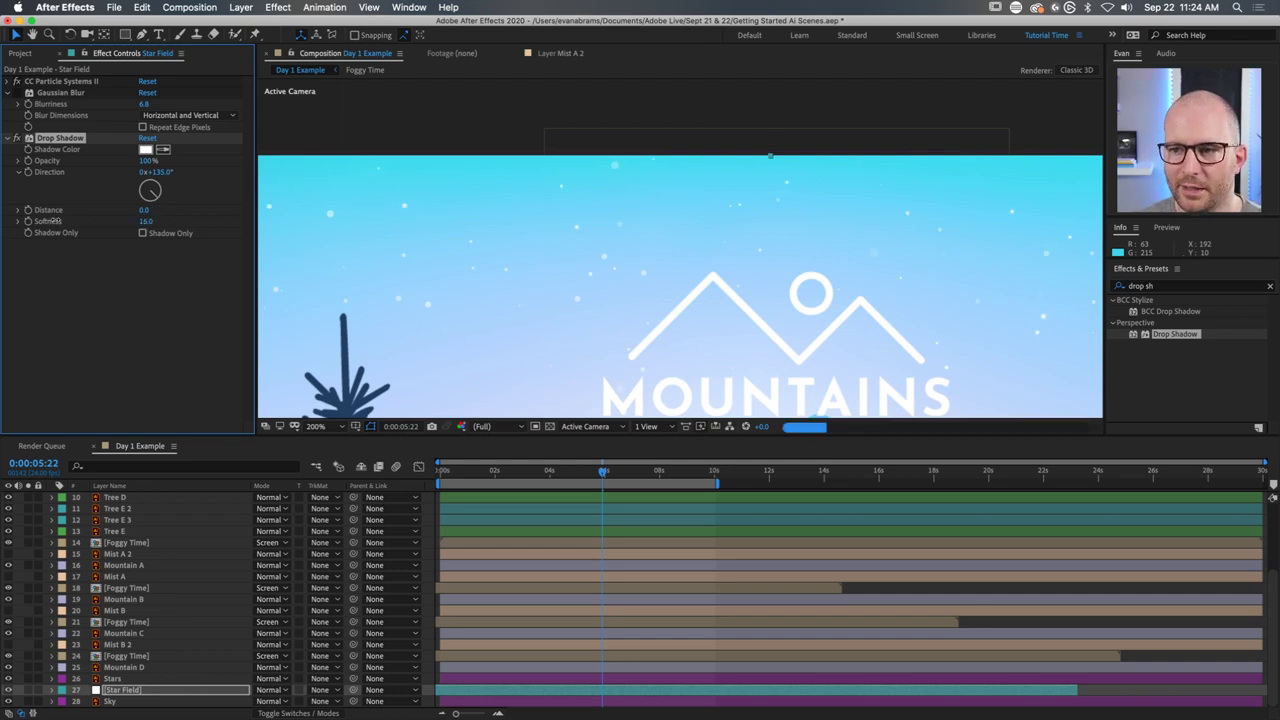
{"action": "scroll", "coordinate": [437, 205], "scroll_direction": "up", "scroll_amount": 2}
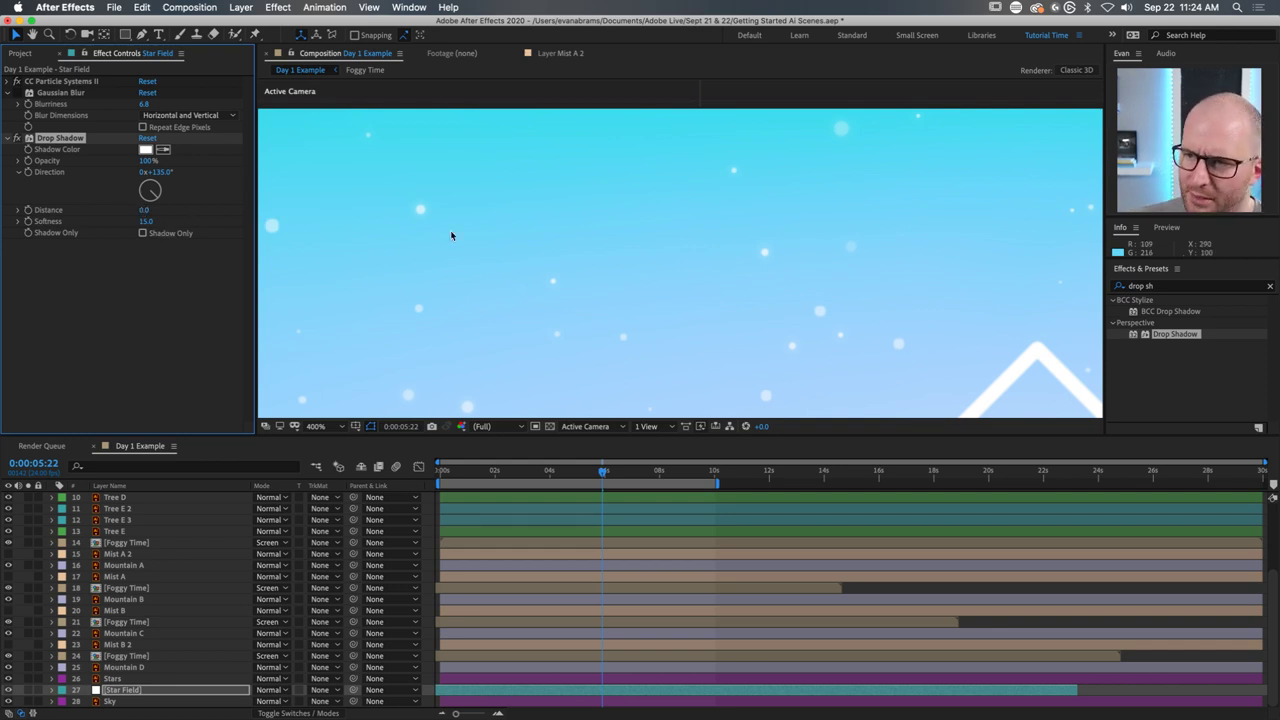
{"action": "scroll", "coordinate": [568, 226], "scroll_direction": "down", "scroll_amount": 4}
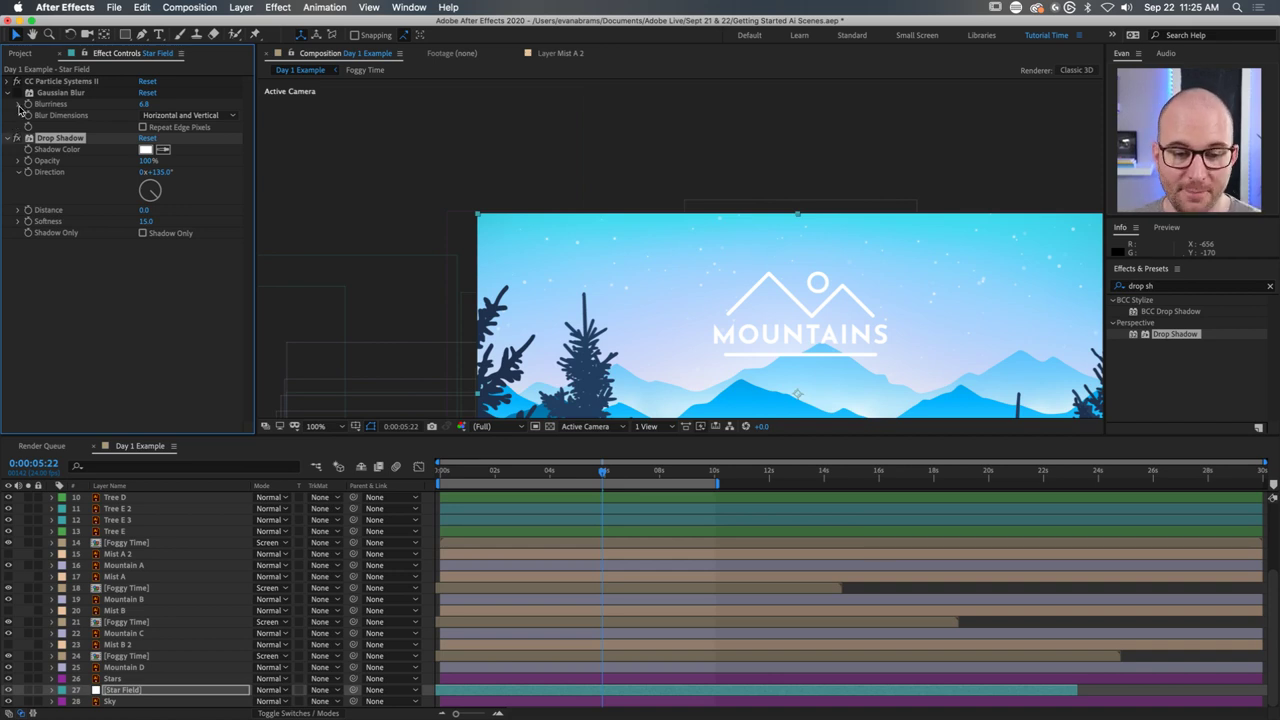
Delete Star Field's Drop Shadow and switch the layer's blend mode to Add.
{"action": "key", "text": "Delete"}
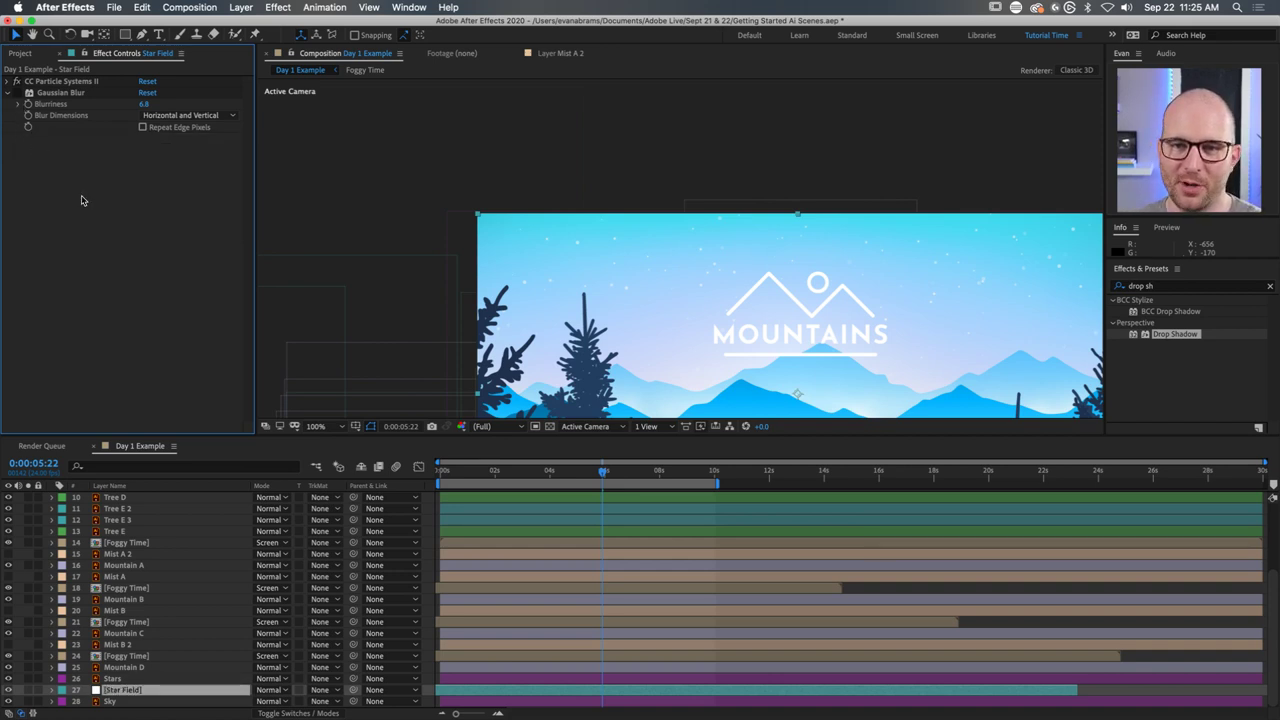
{"action": "left_click", "coordinate": [262, 690]}
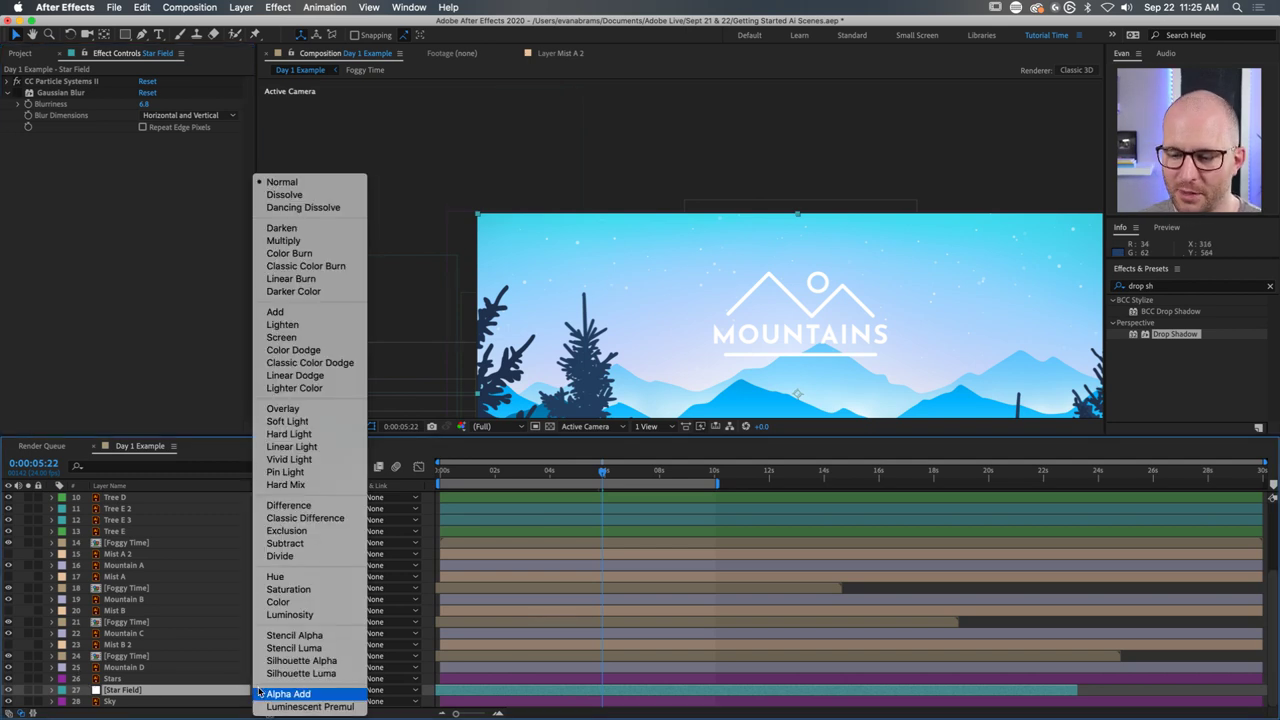
{"action": "left_click", "coordinate": [276, 312]}
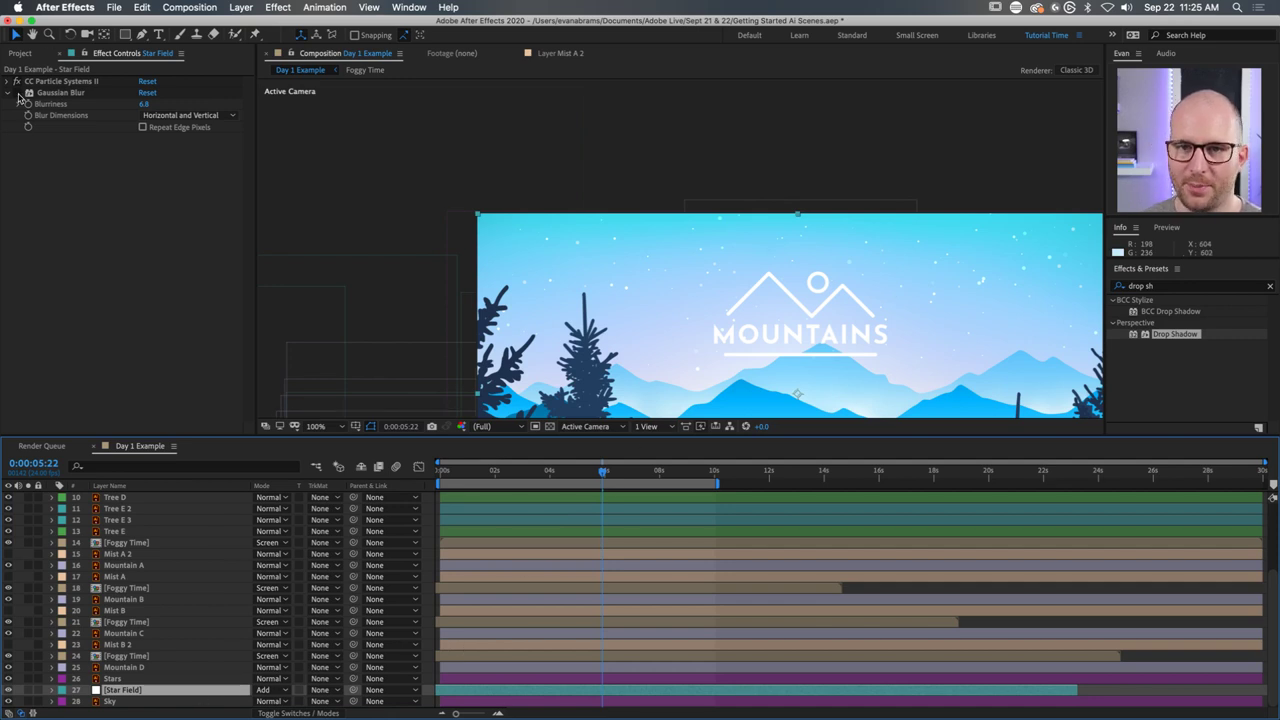
{"action": "key", "text": "comma"}
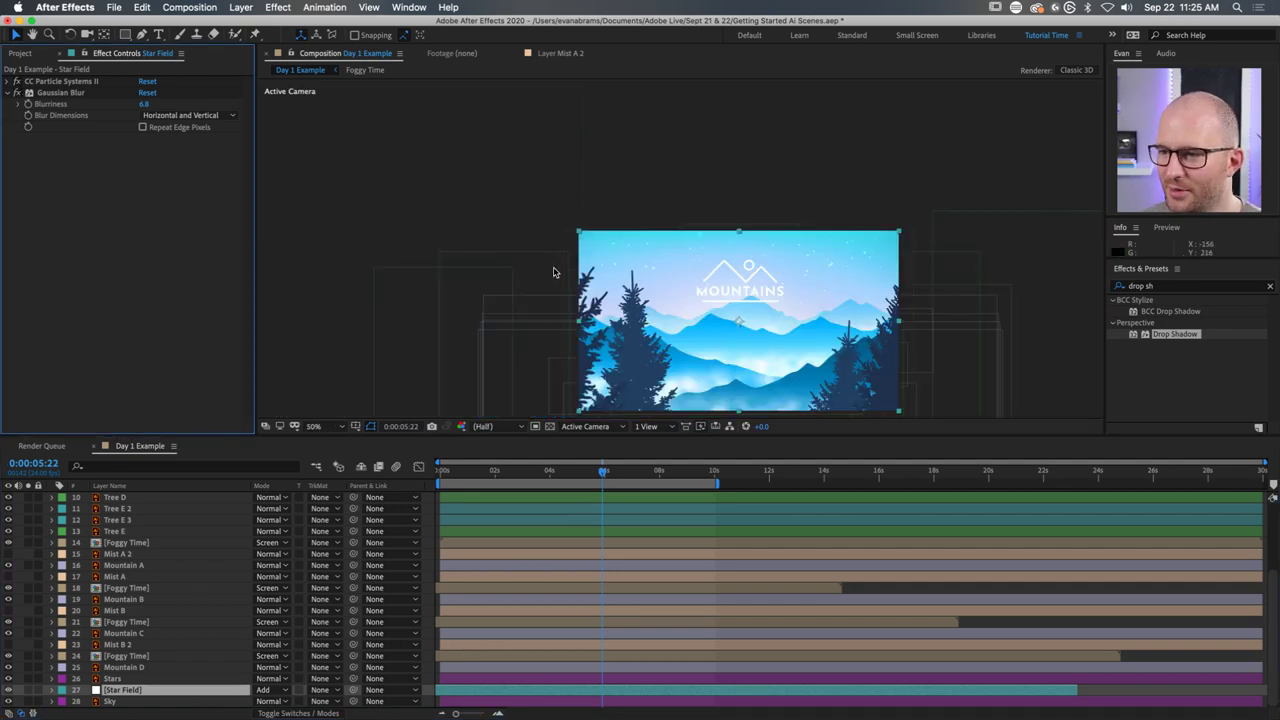
Lower Star Field's layer Opacity to 61%.
{"action": "key", "text": "t"}
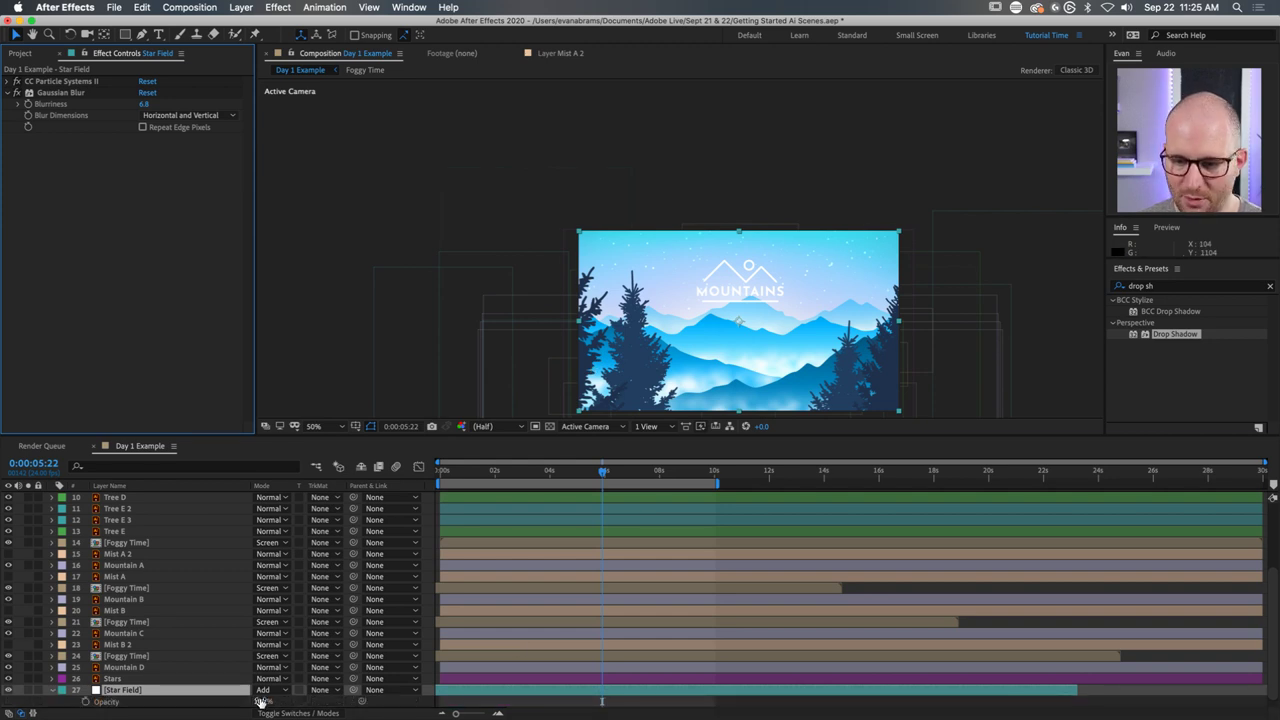
{"action": "left_click", "coordinate": [197, 700]}
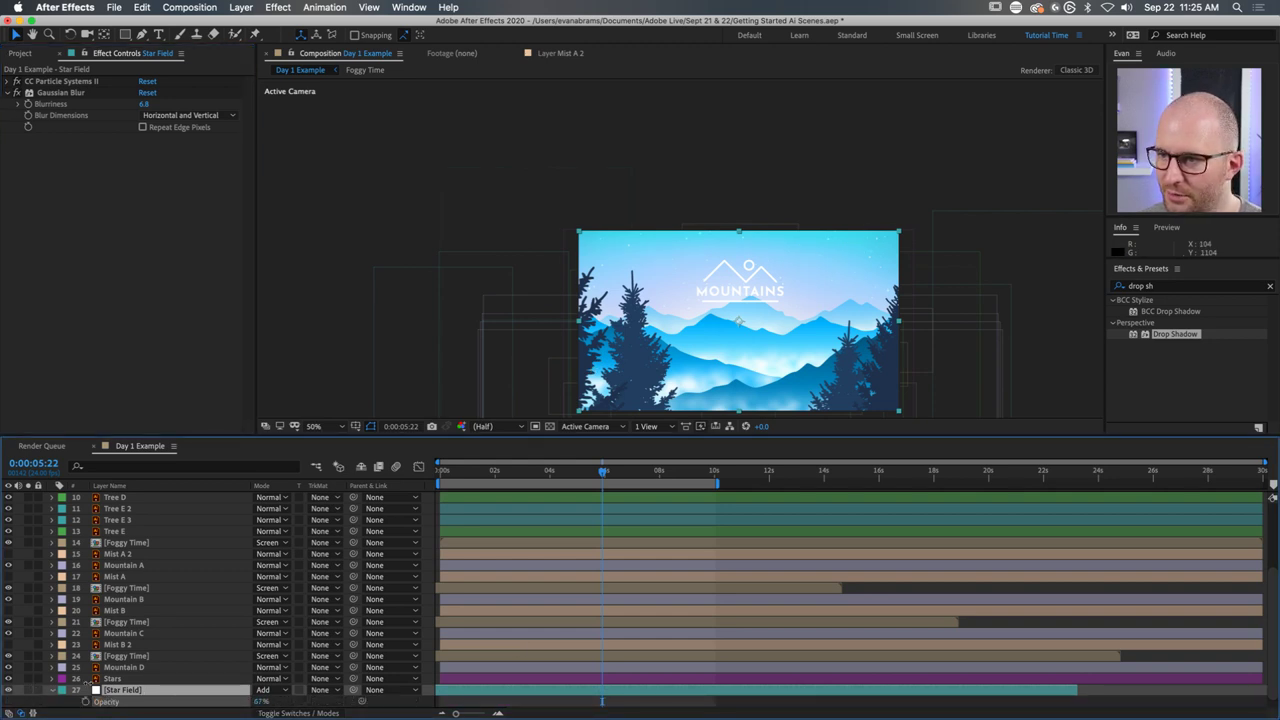
{"action": "key", "text": "Return"}
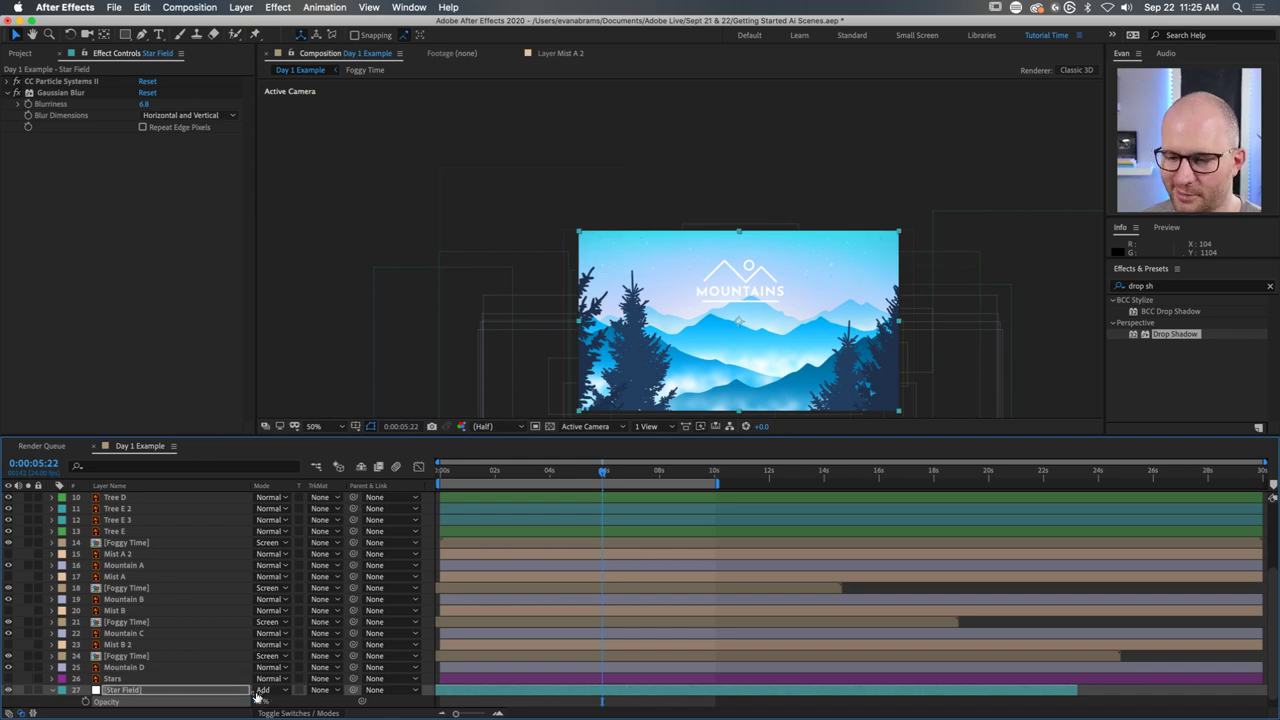
{"action": "left_click_drag", "start_coordinate": [258, 700], "coordinate": [172, 697]}
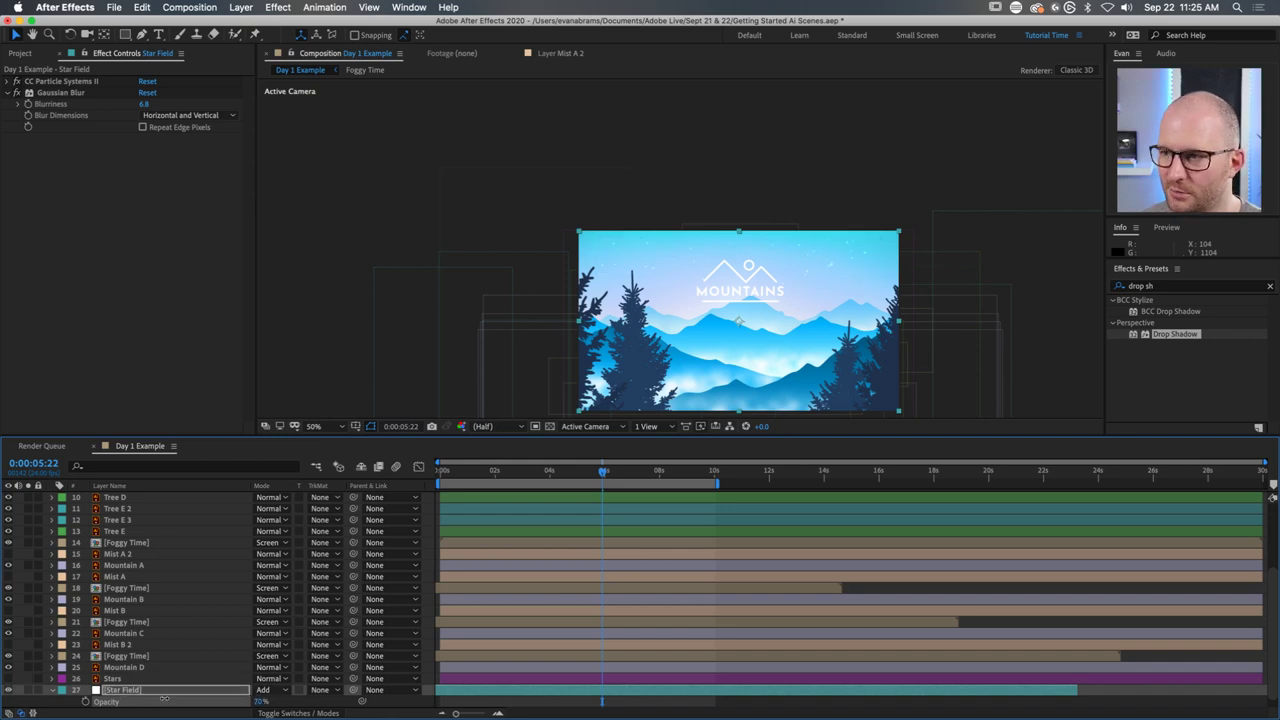
Preview the scene from the start, then hide Star Field's Opacity property.
{"action": "key", "text": "space"}
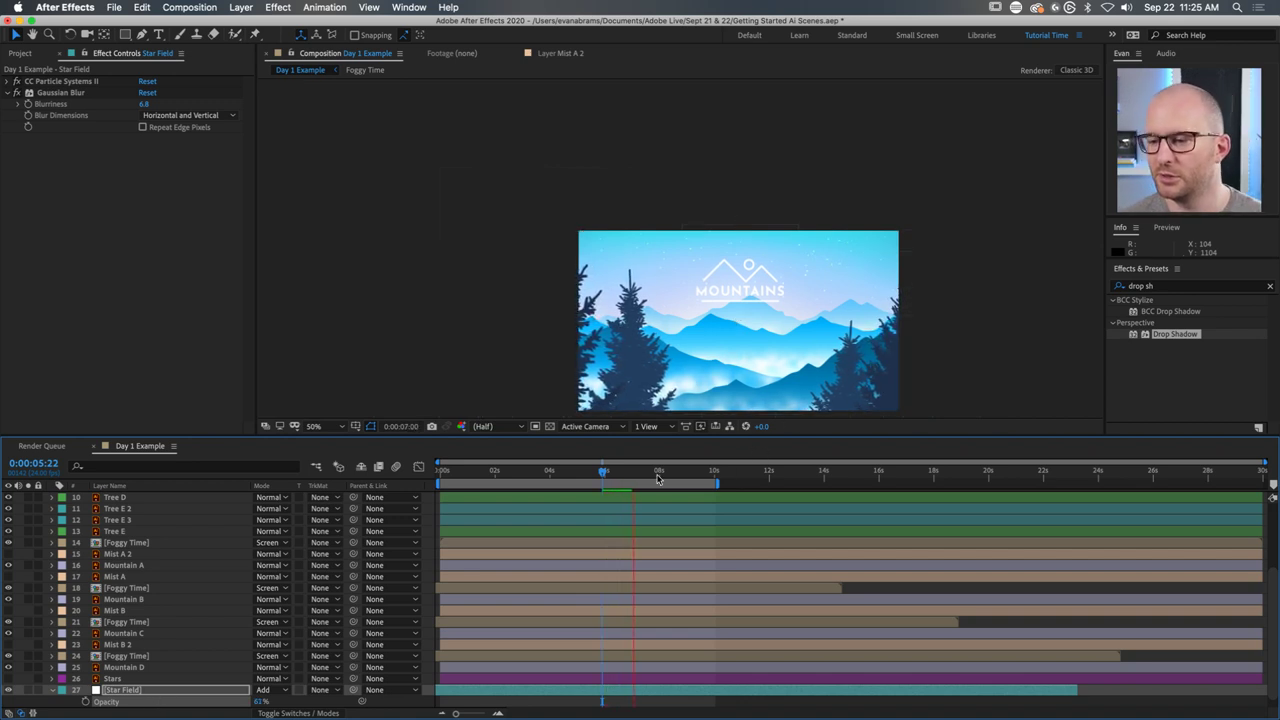
{"action": "key", "text": "space"}
{"action": "key", "text": "Home"}
{"action": "key", "text": "space"}
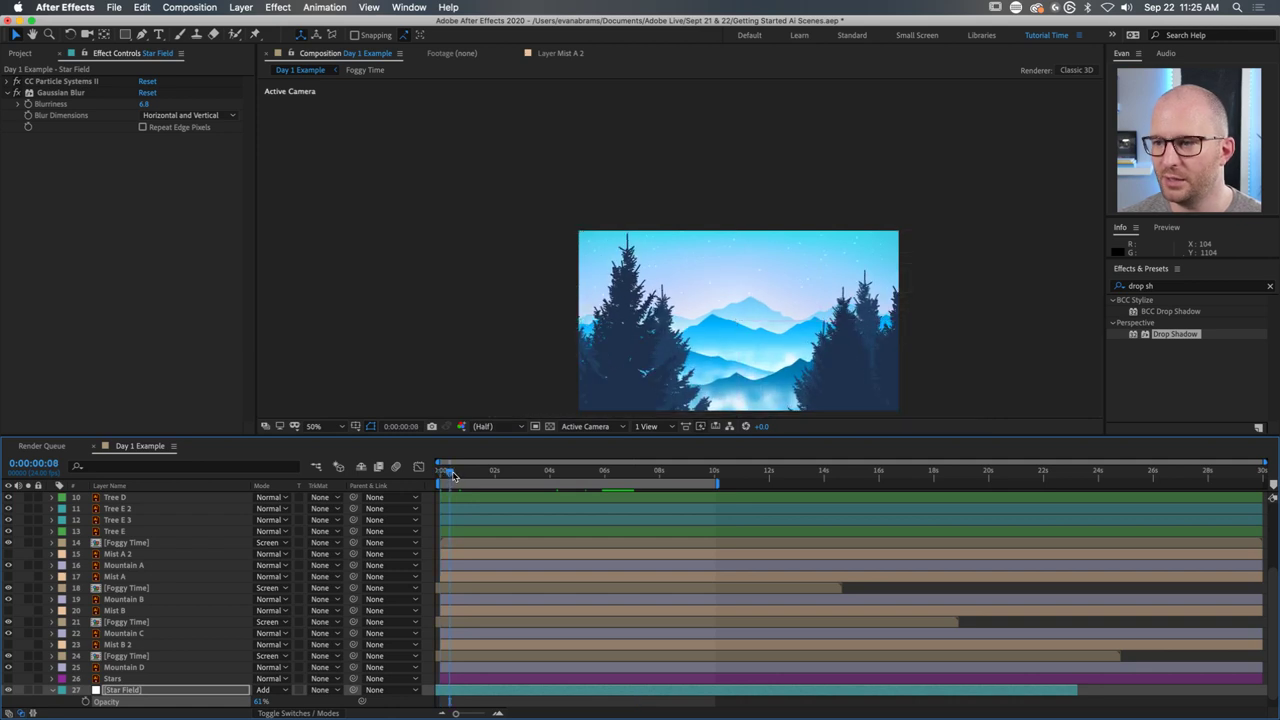
{"action": "key", "text": "space"}
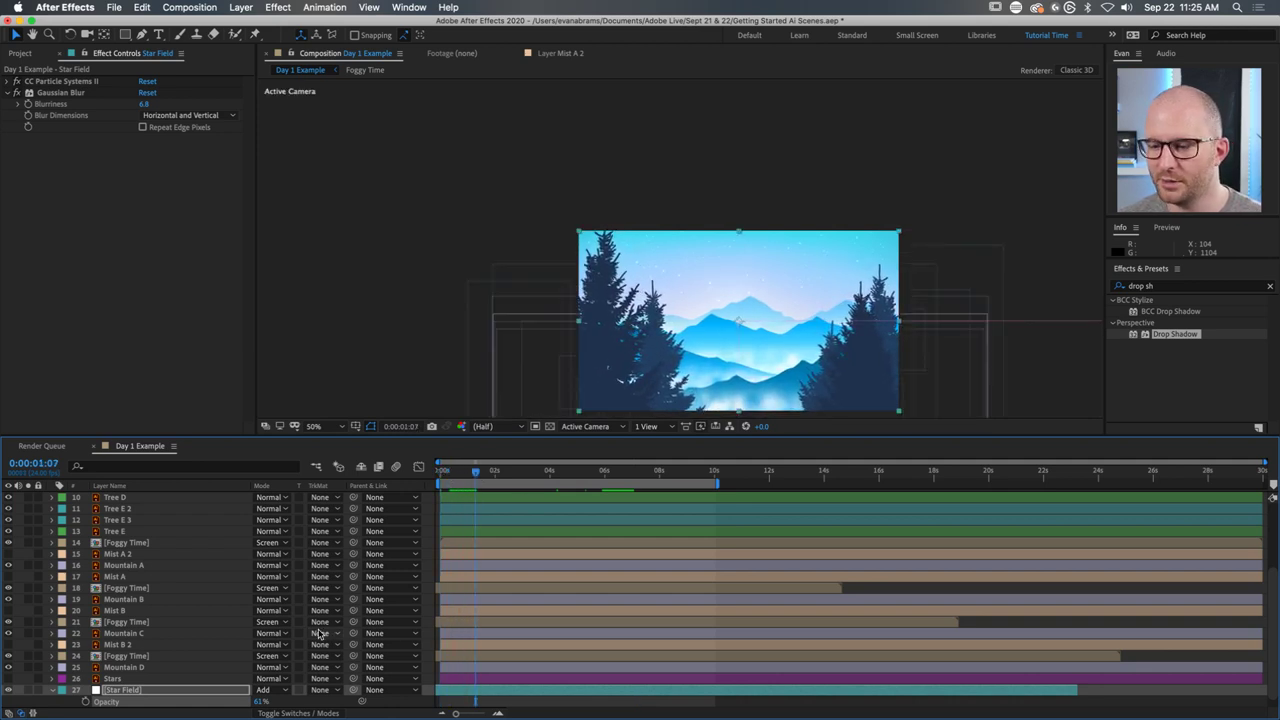
{"action": "scroll", "coordinate": [107, 668], "scroll_direction": "down", "scroll_amount": 1}
{"action": "left_click", "coordinate": [53, 678]}
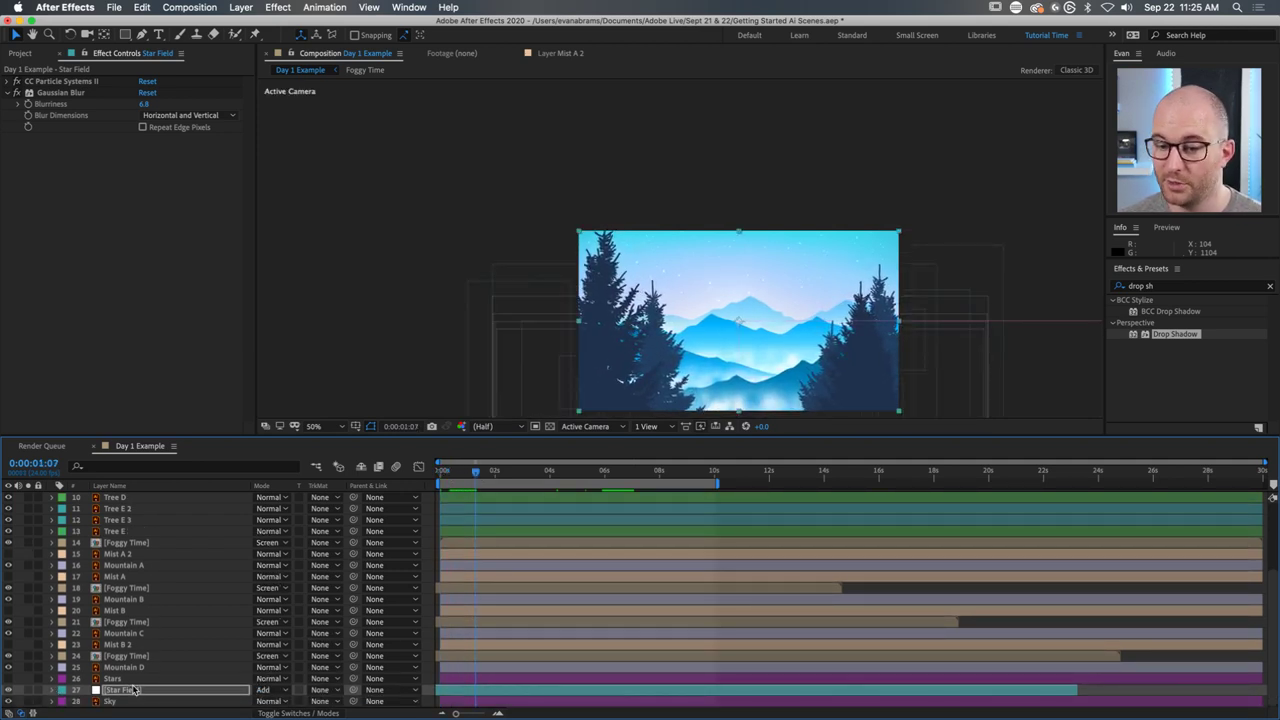
{"action": "scroll", "coordinate": [768, 345], "scroll_direction": "up", "scroll_amount": 2}
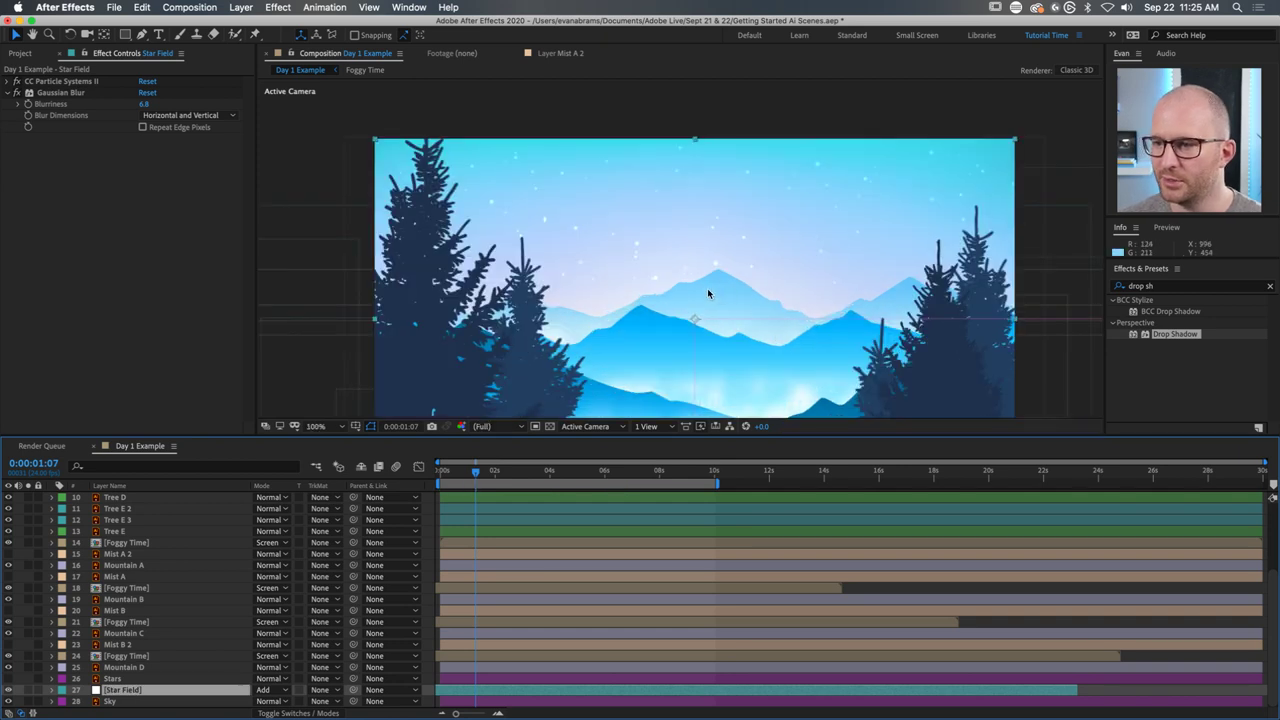
Drag the CC Particle Systems II emitter up to the top edge of the frame.
{"action": "left_click", "coordinate": [68, 81]}
{"action": "left_click_drag", "start_coordinate": [697, 190], "coordinate": [697, 158]}
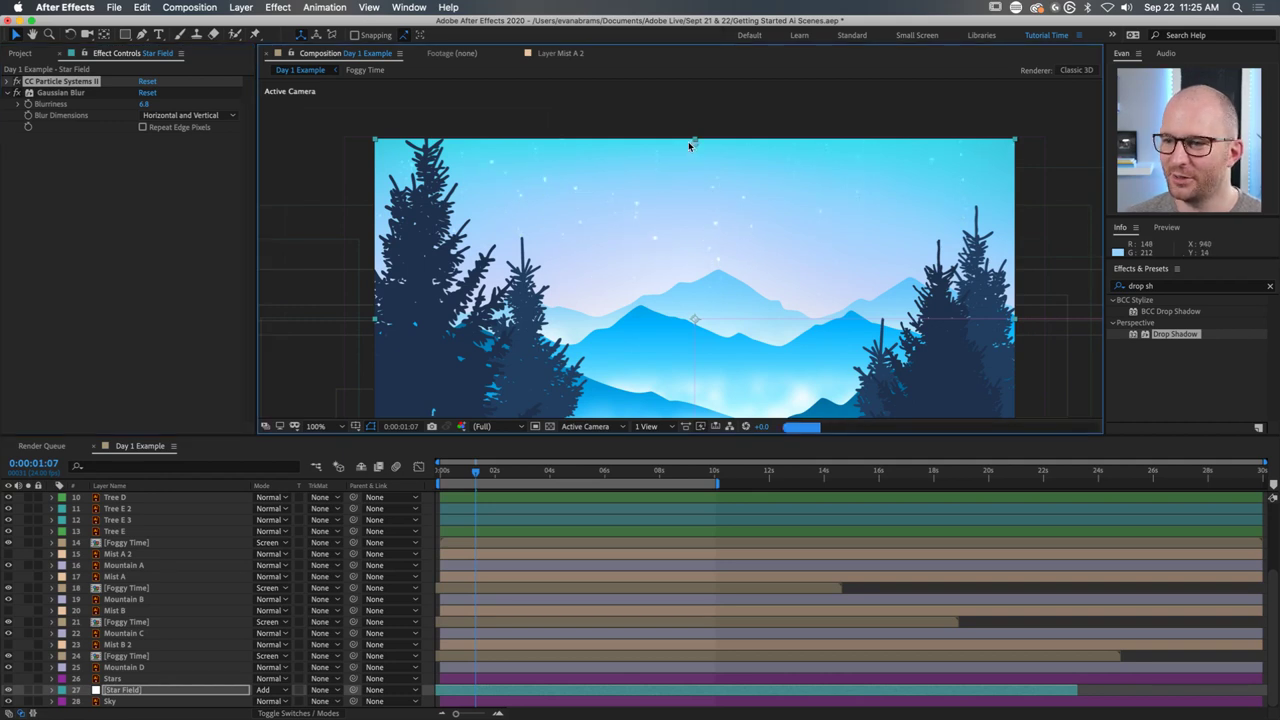
{"action": "key", "text": "comma"}
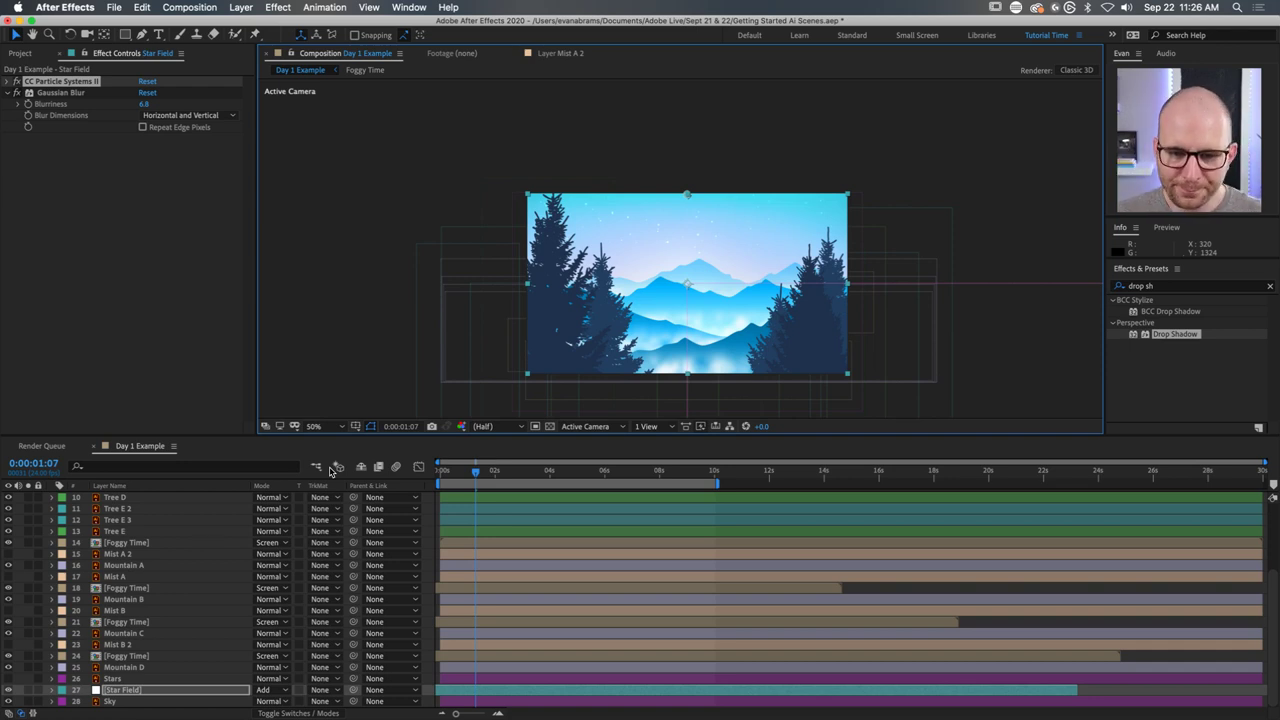
{"action": "left_click", "coordinate": [103, 274]}
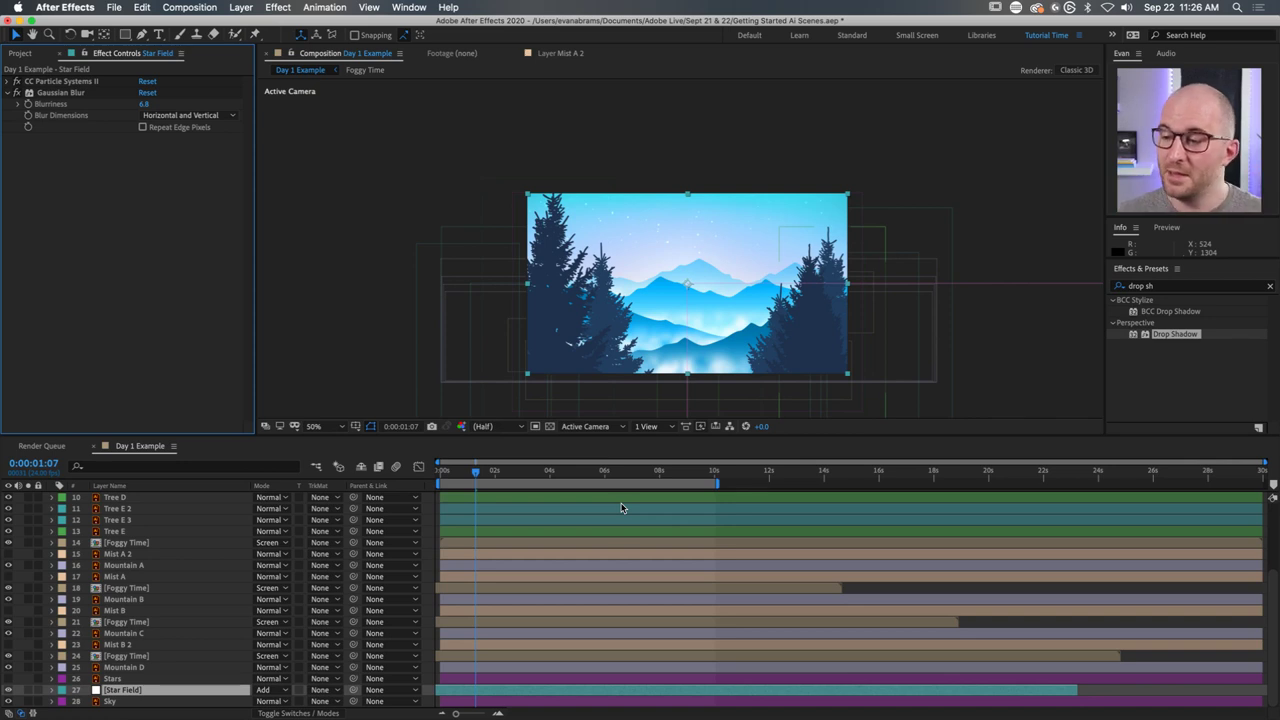
{"action": "left_click", "coordinate": [903, 594]}
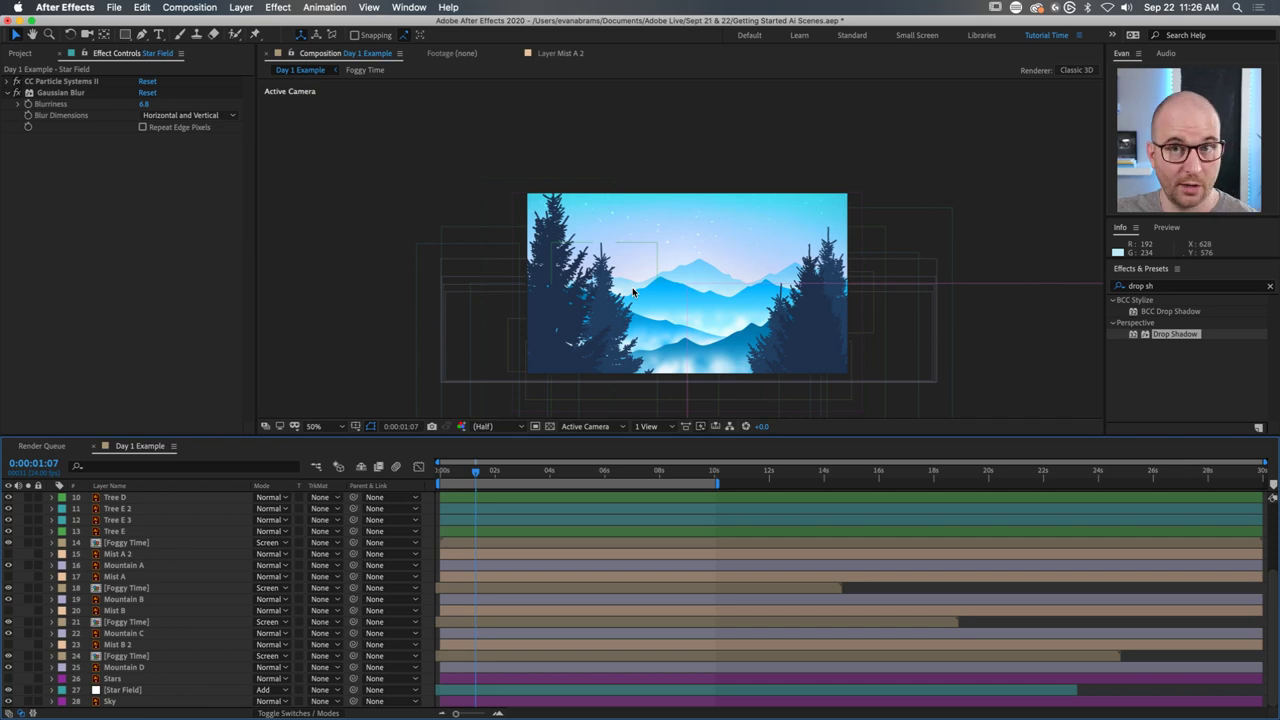
Solo Tree A over the transparency grid and reveal its Rotation property.
{"action": "left_click", "coordinate": [540, 222]}
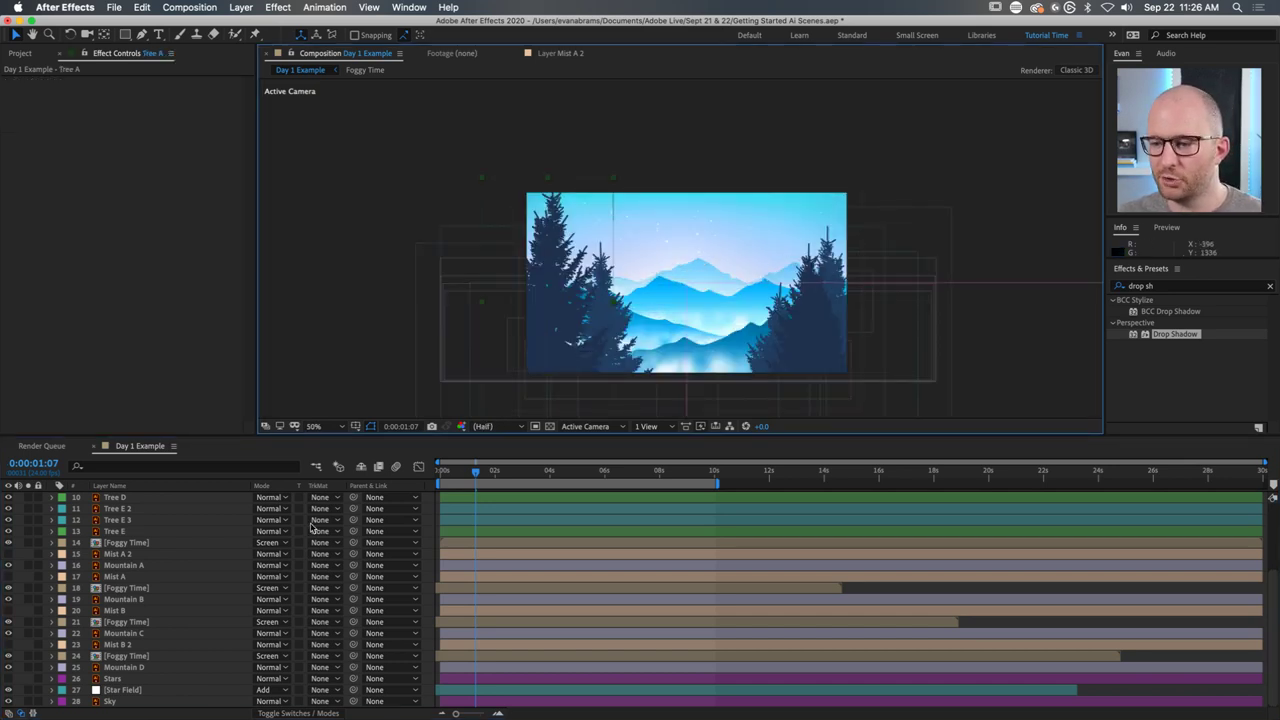
{"action": "scroll", "coordinate": [117, 553], "scroll_direction": "up", "scroll_amount": 5}
{"action": "left_click", "coordinate": [28, 542]}
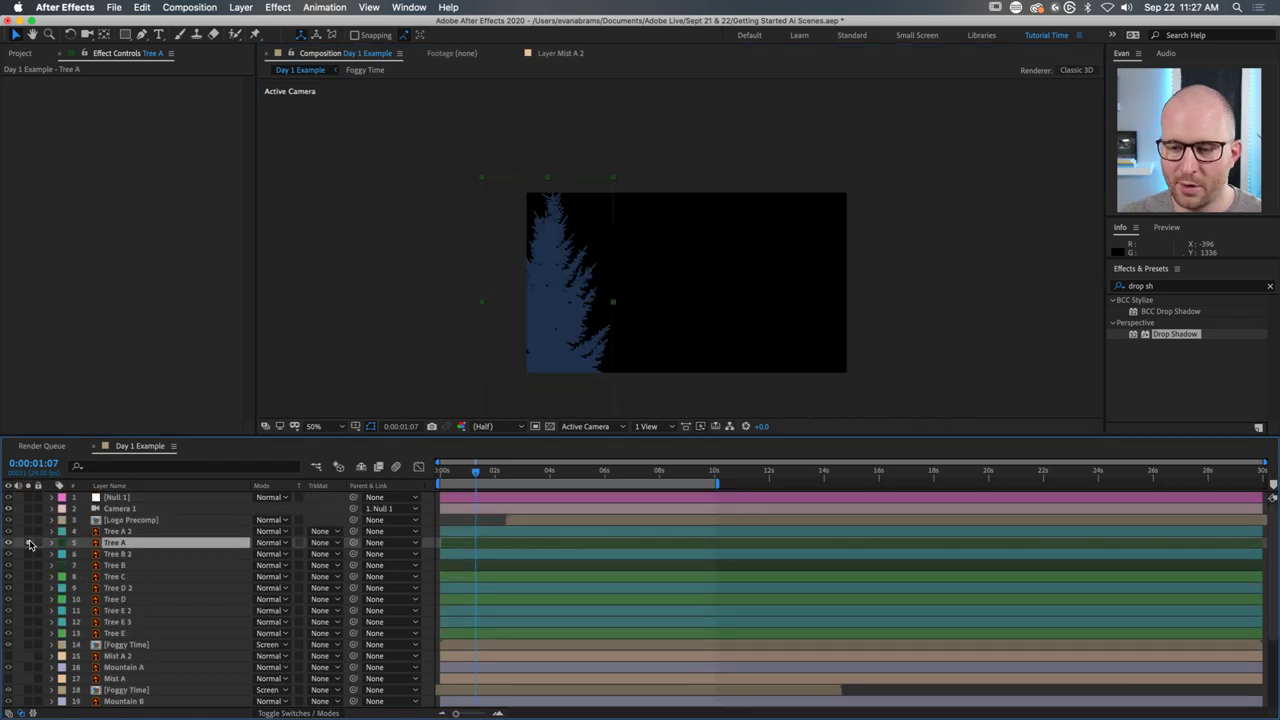
{"action": "left_click", "coordinate": [549, 426]}
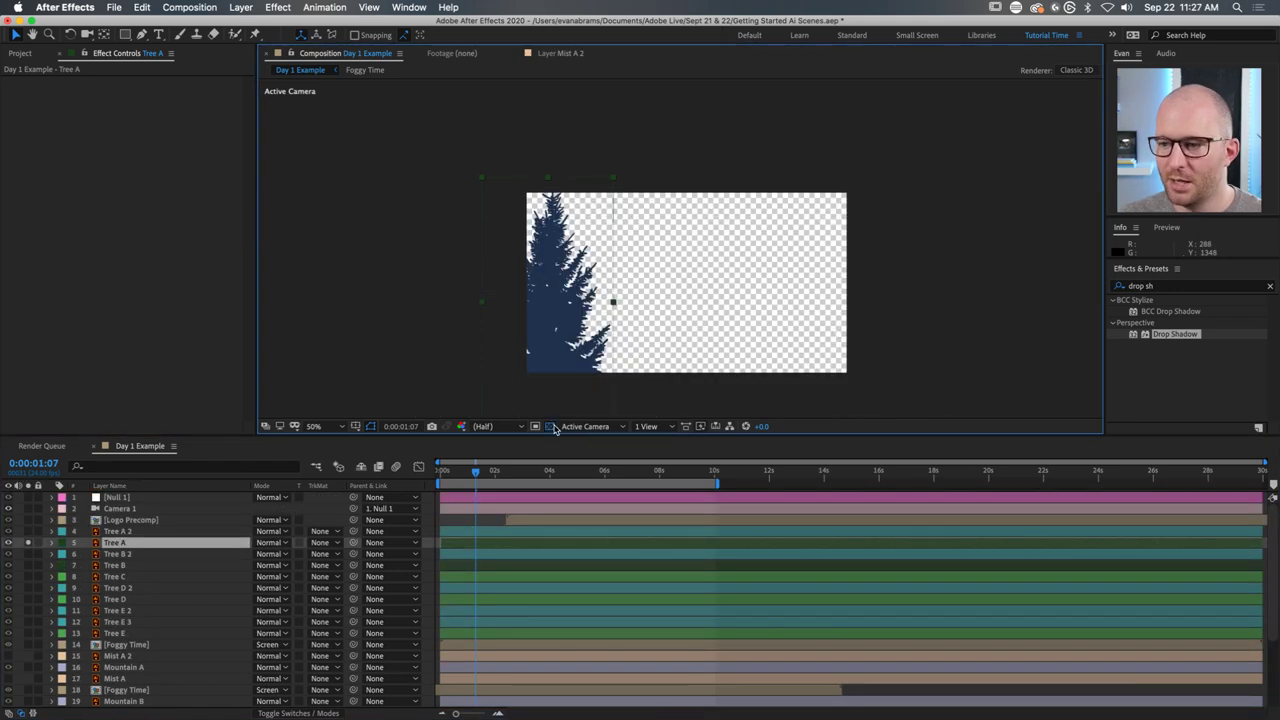
{"action": "left_click", "coordinate": [549, 426]}
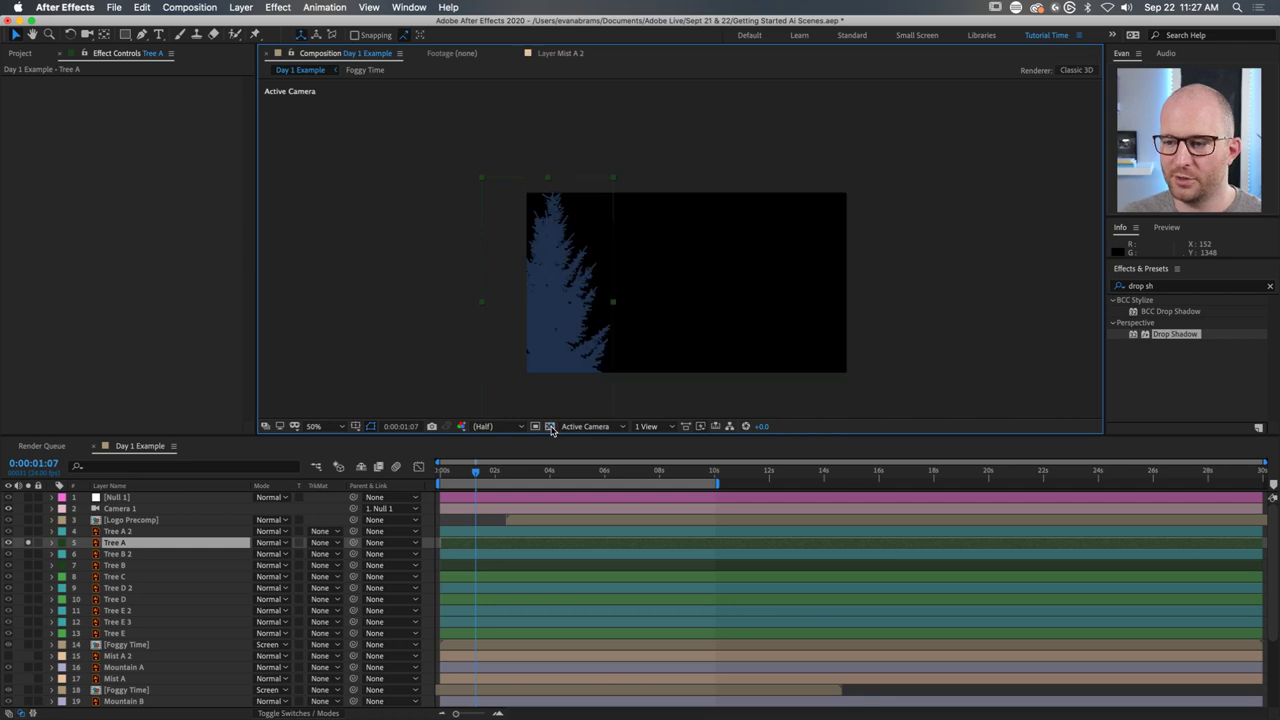
{"action": "left_click", "coordinate": [549, 426]}
{"action": "left_click", "coordinate": [549, 426]}
{"action": "left_click", "coordinate": [549, 426]}
{"action": "left_click_drag", "start_coordinate": [703, 262], "coordinate": [596, 218]}
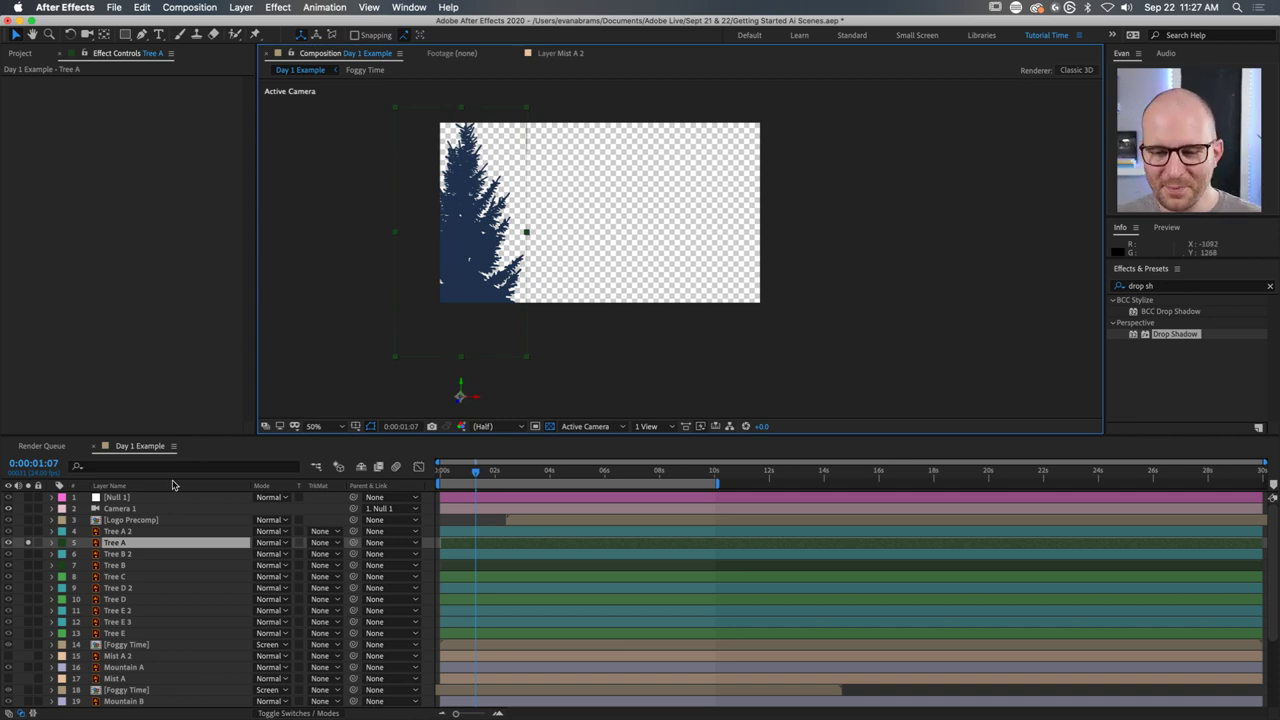
{"action": "key", "text": "r"}
{"action": "left_click_drag", "start_coordinate": [266, 588], "coordinate": [270, 588]}
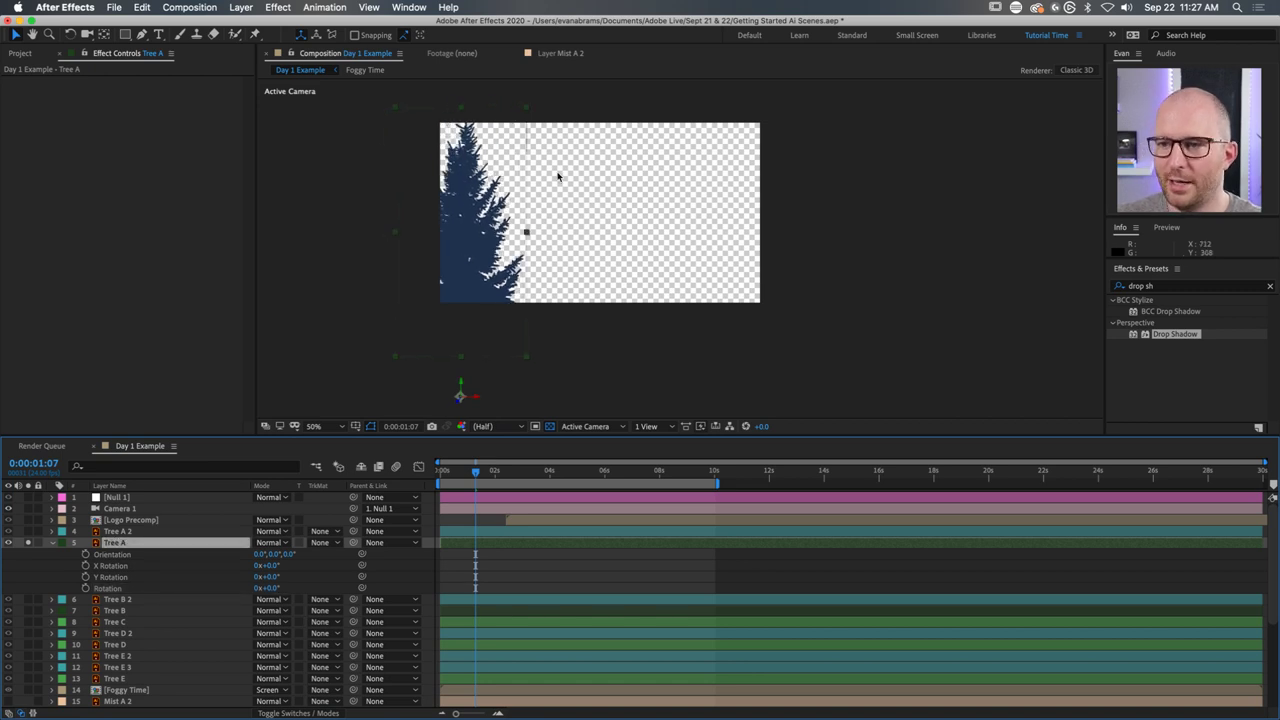
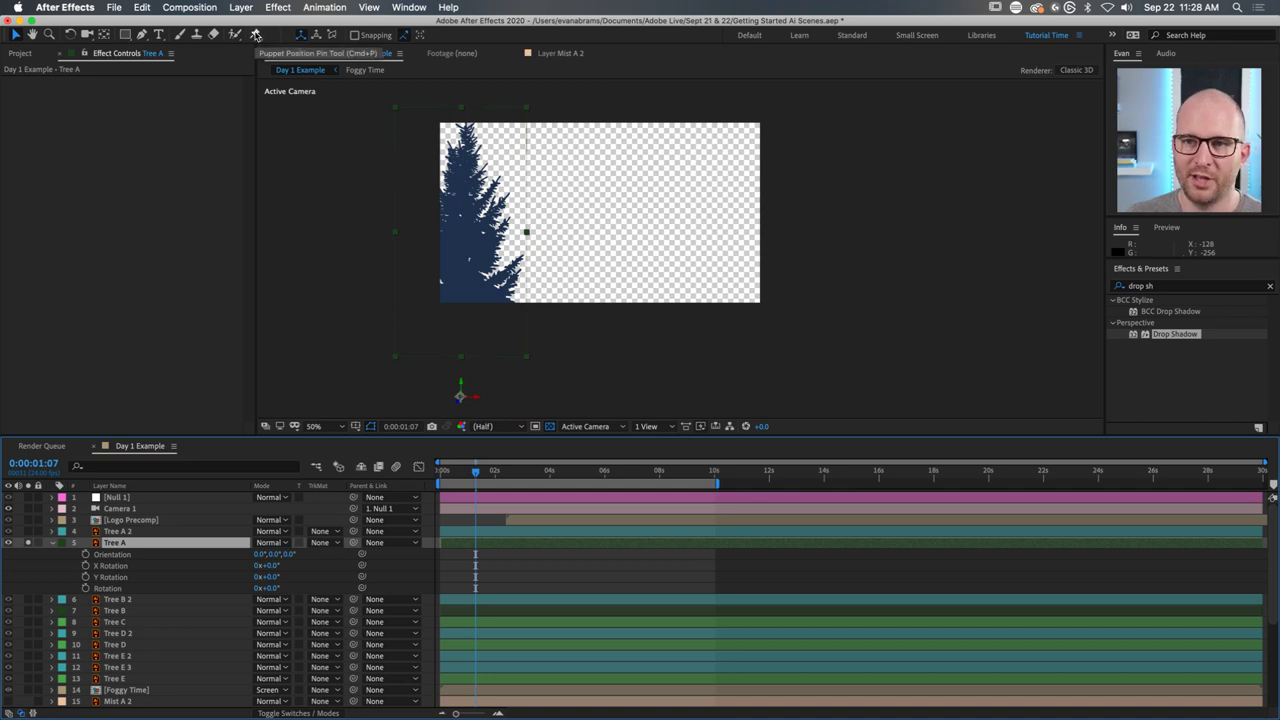
Apply a Puppet effect to Tree A by placing its first pin below the tree.
{"action": "left_click", "coordinate": [256, 35]}
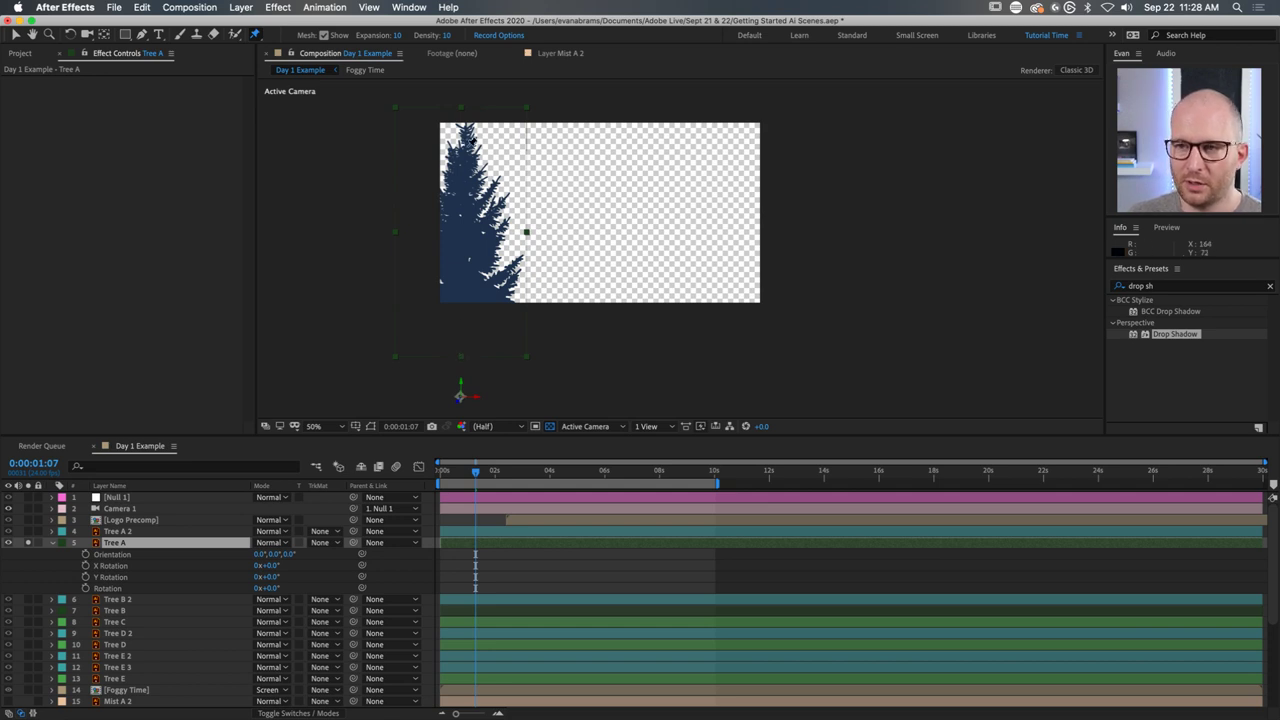
{"action": "left_click", "coordinate": [462, 323]}
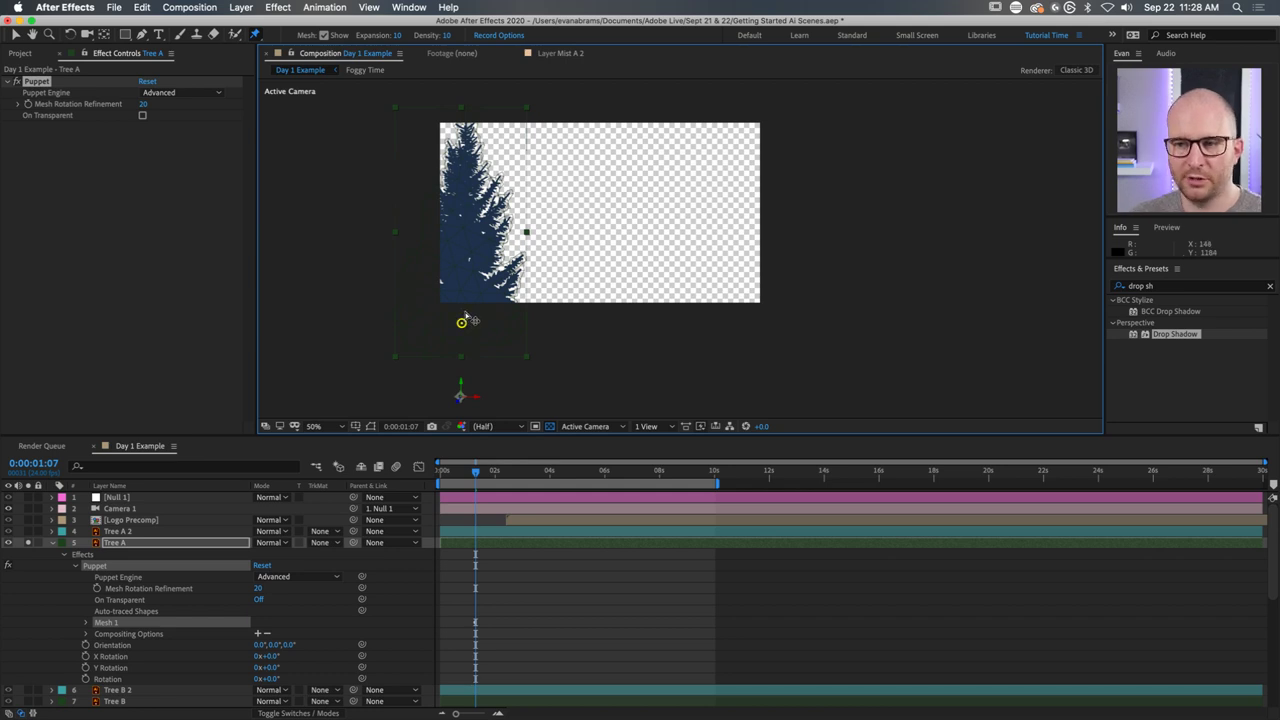
{"action": "key", "text": "period"}
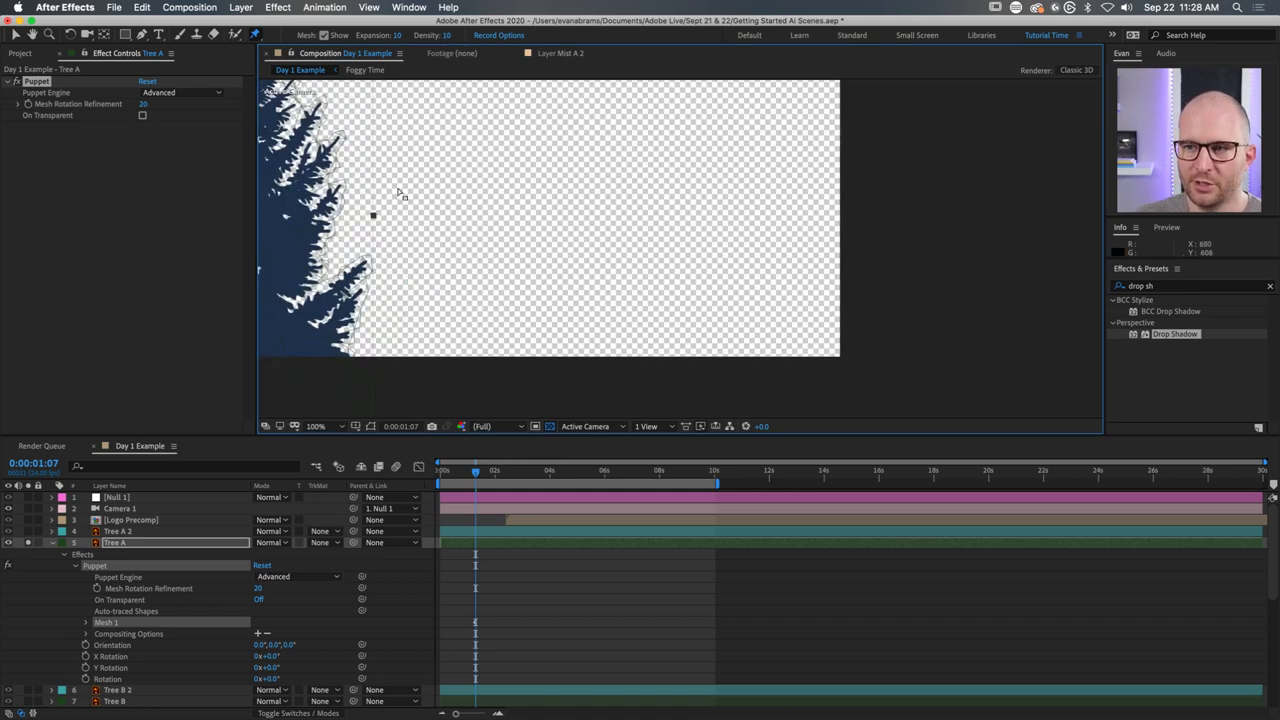
{"action": "key", "text": "comma"}
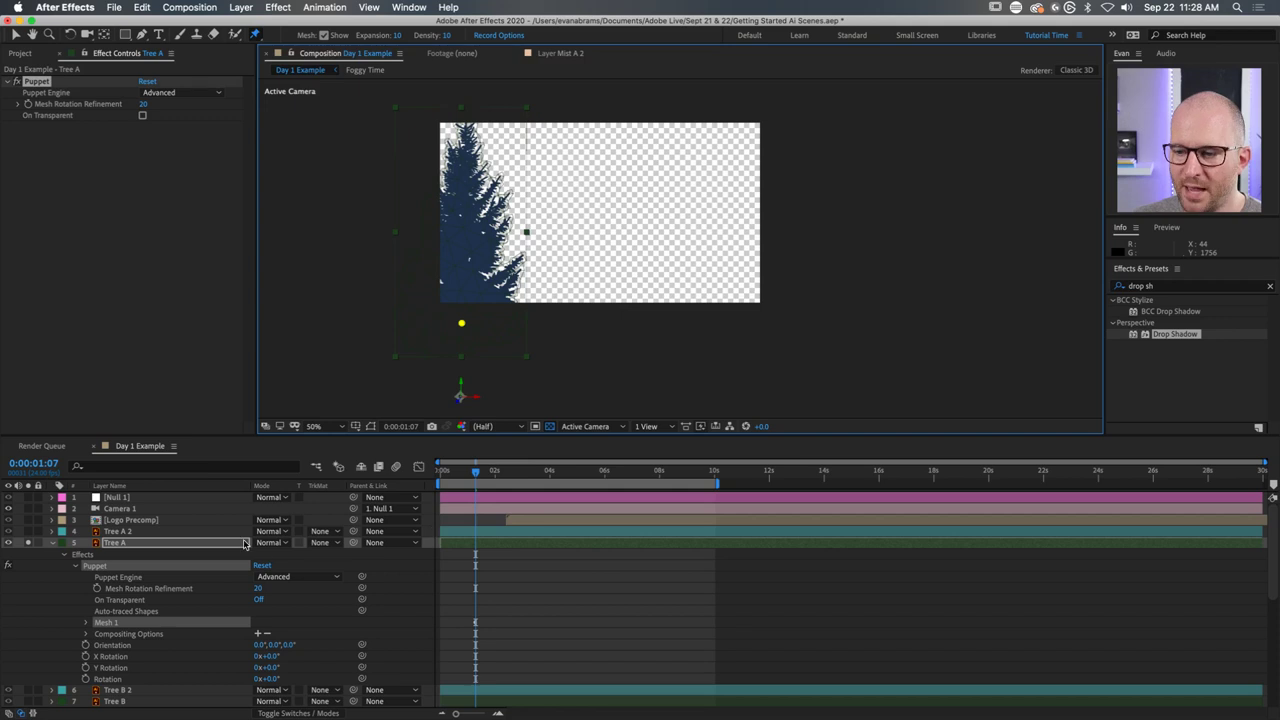
Select Tree A's Puppet effect so its triangle mesh appears over the tree.
{"action": "left_click", "coordinate": [61, 542]}
{"action": "left_click", "coordinate": [83, 531]}
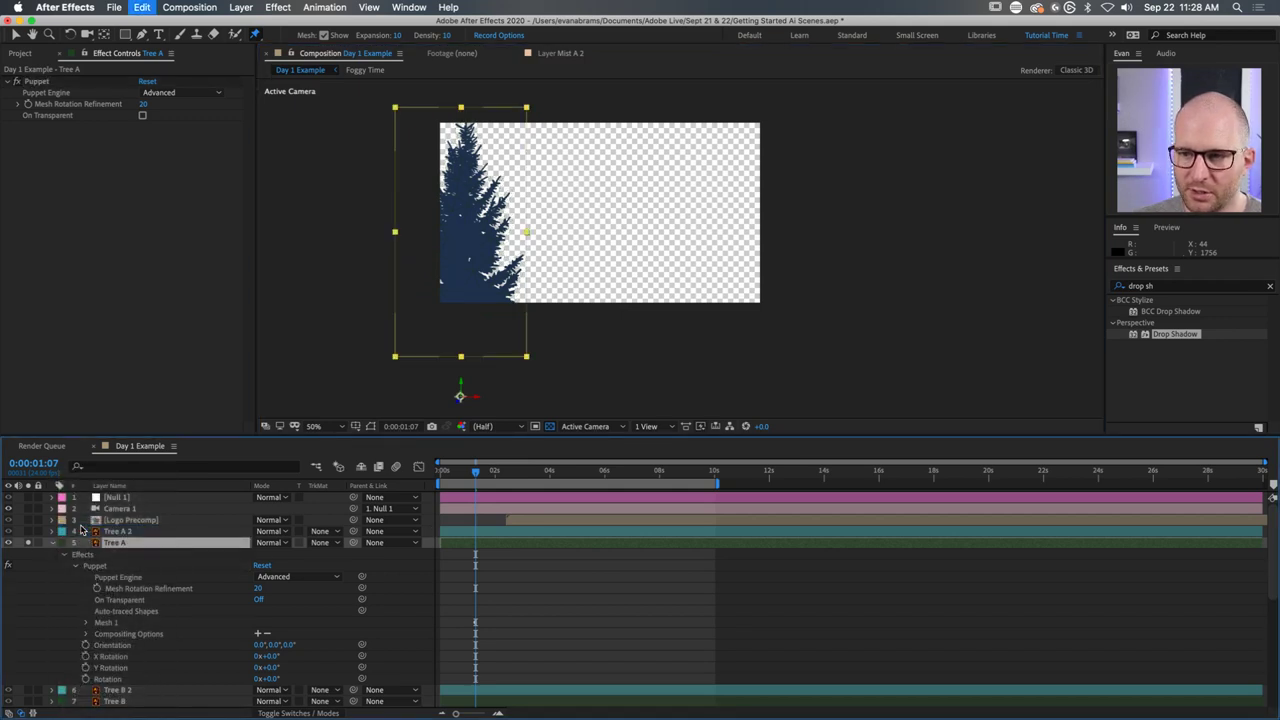
{"action": "left_click", "coordinate": [38, 81]}
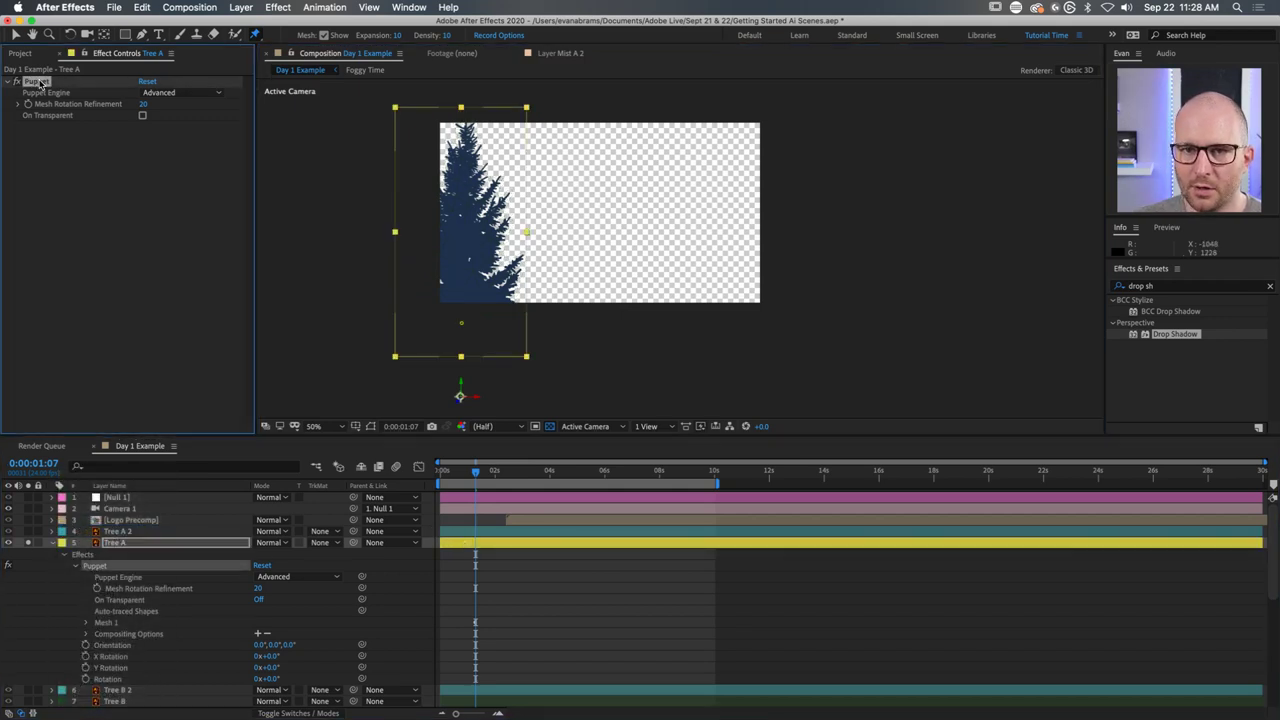
{"action": "left_click", "coordinate": [410, 260]}
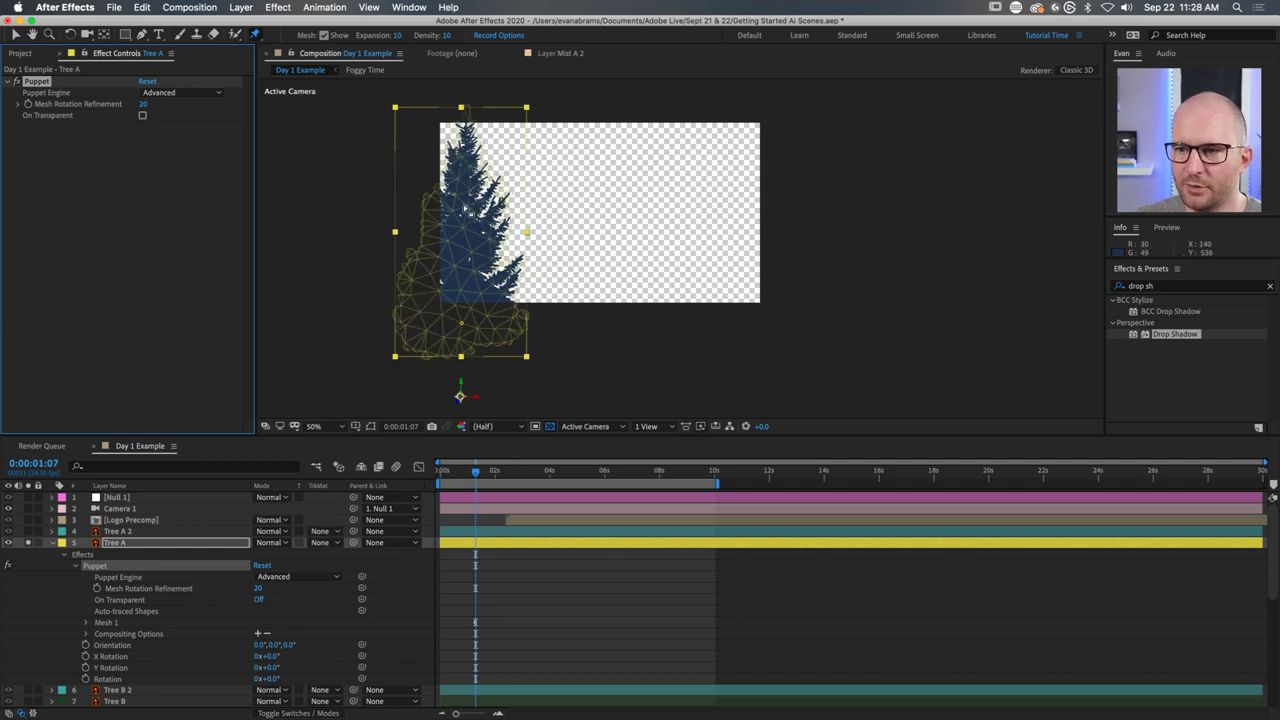
Add pins at Tree A's middle and treetop, then drag the top pin to bend it left.
{"action": "scroll", "coordinate": [467, 210], "scroll_direction": "up", "scroll_amount": 2}
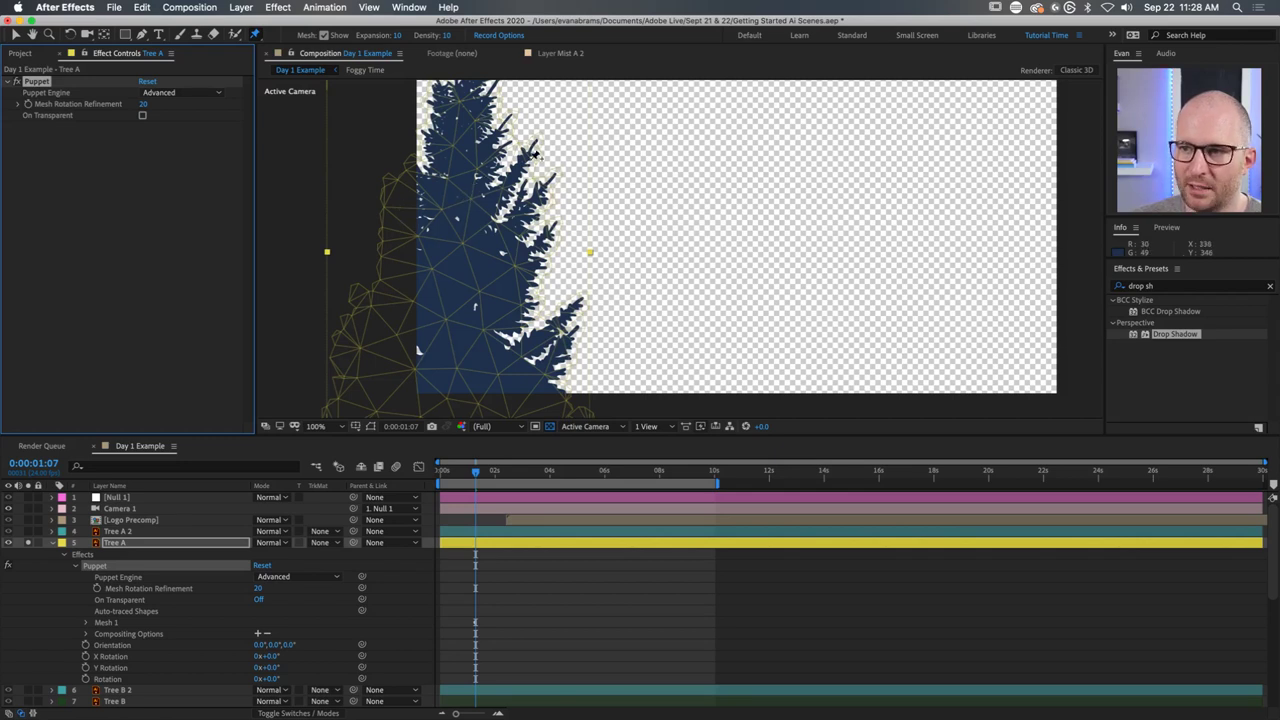
{"action": "key", "text": "comma"}
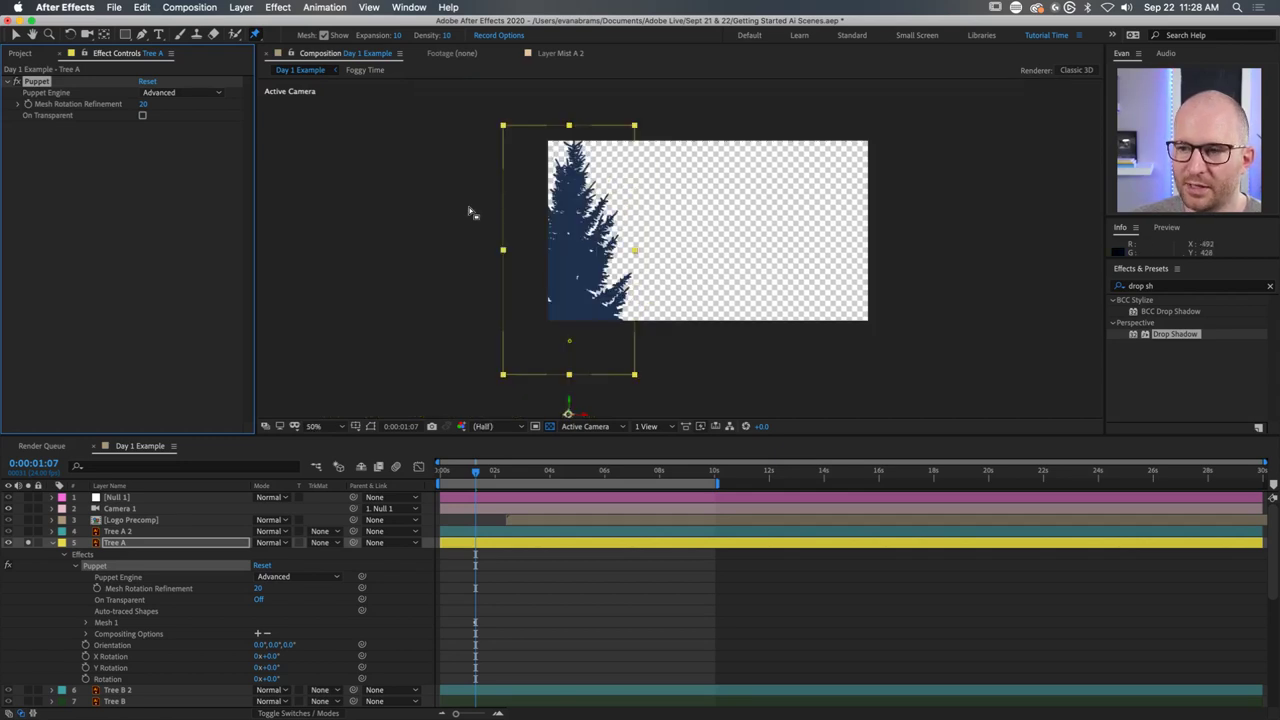
{"action": "left_click", "coordinate": [569, 263]}
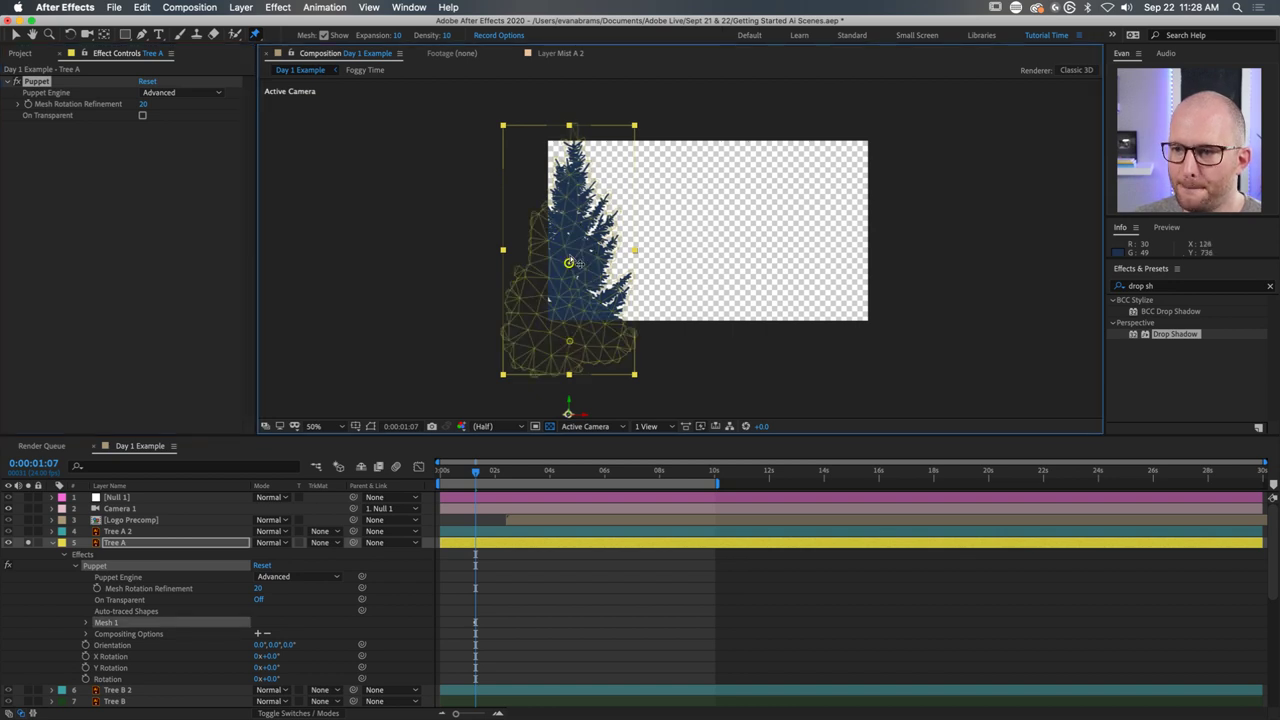
{"action": "left_click", "coordinate": [574, 155]}
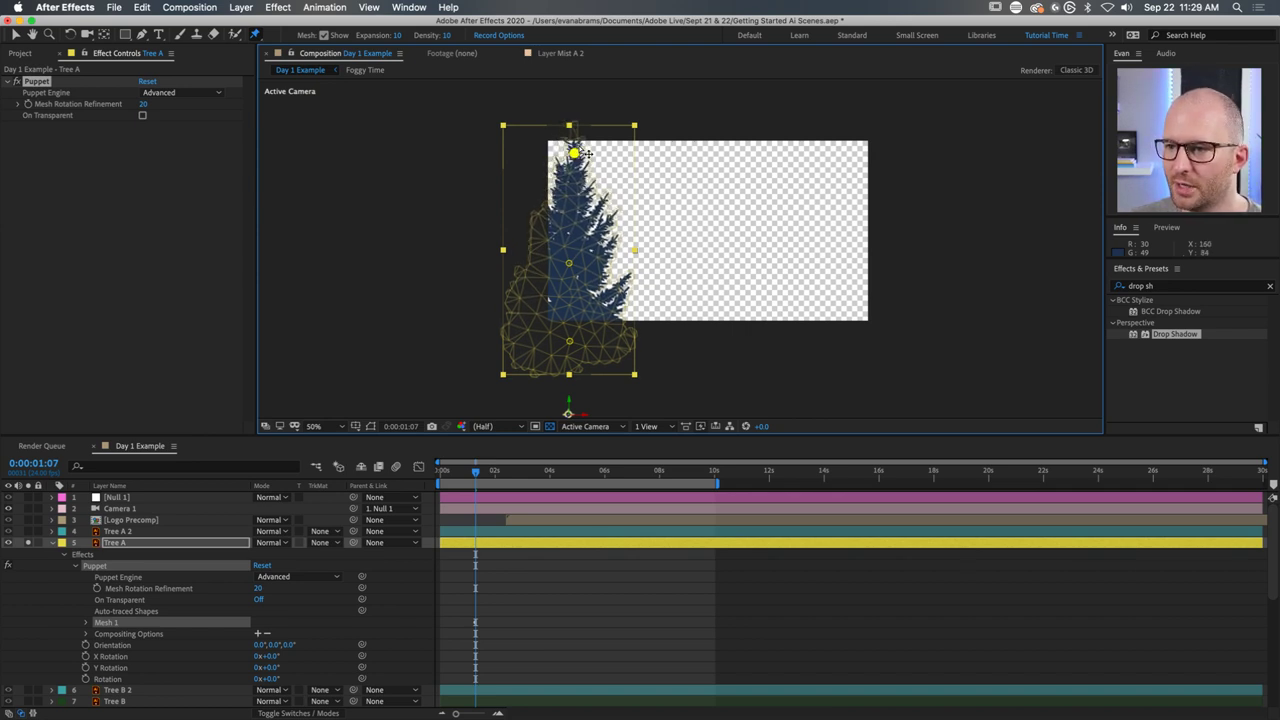
{"action": "left_click_drag", "start_coordinate": [585, 153], "coordinate": [572, 155]}
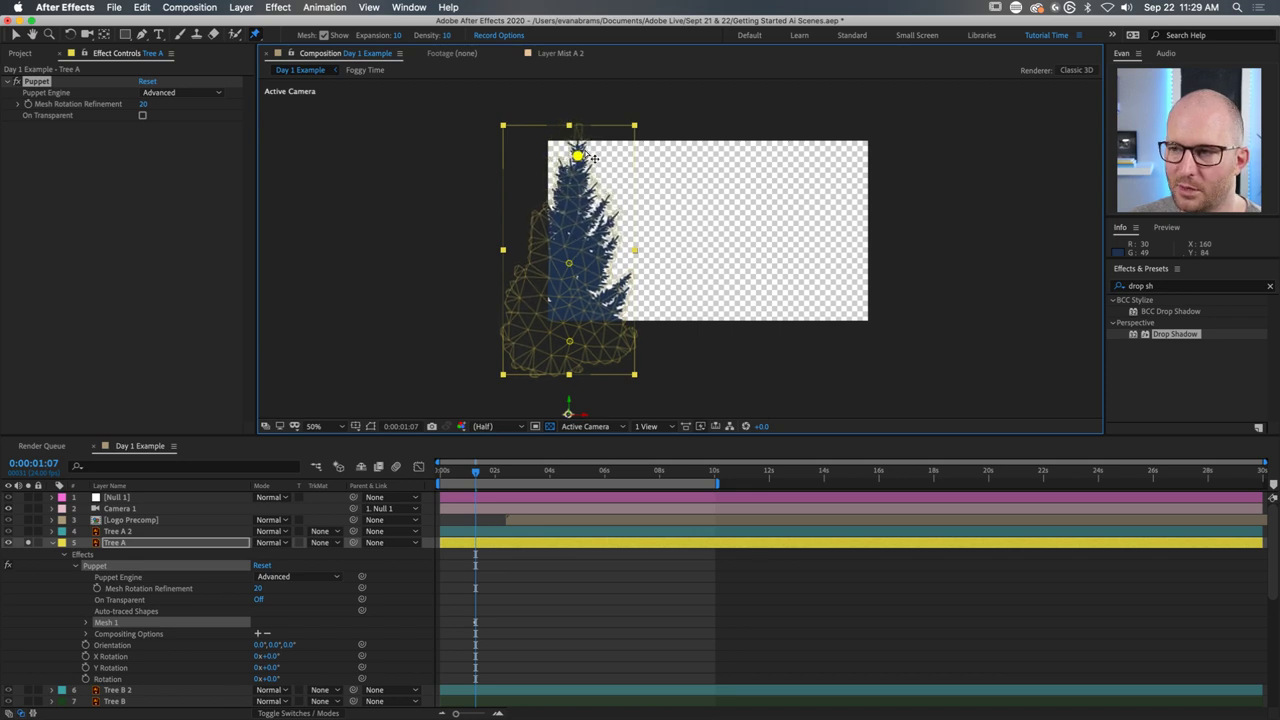
{"action": "mouse_move", "coordinate": [586, 181]}
{"action": "left_mouse_down"}
{"action": "mouse_move", "coordinate": [558, 165]}
{"action": "mouse_move", "coordinate": [575, 146]}
{"action": "mouse_move", "coordinate": [585, 156]}
{"action": "left_mouse_up"}
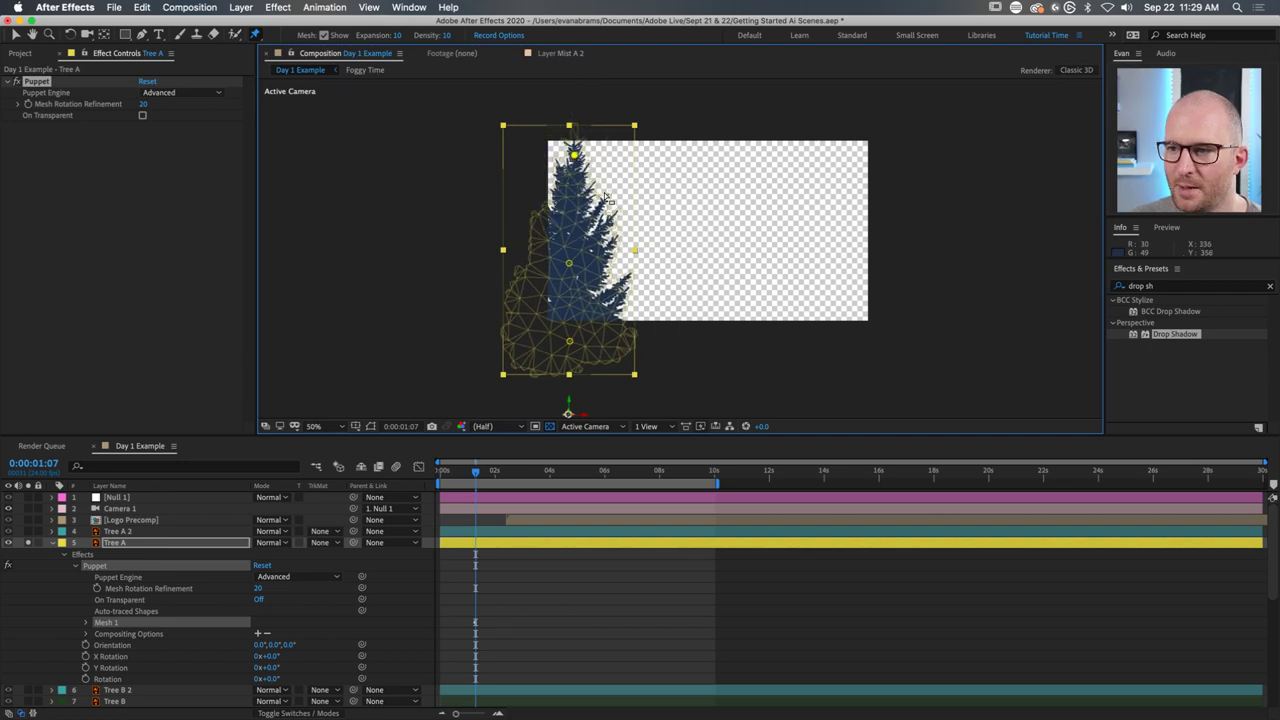
Add and fine-tune a pin on a right-side branch, then view the tree without the mesh.
{"action": "scroll", "coordinate": [610, 207], "scroll_direction": "up", "scroll_amount": 2}
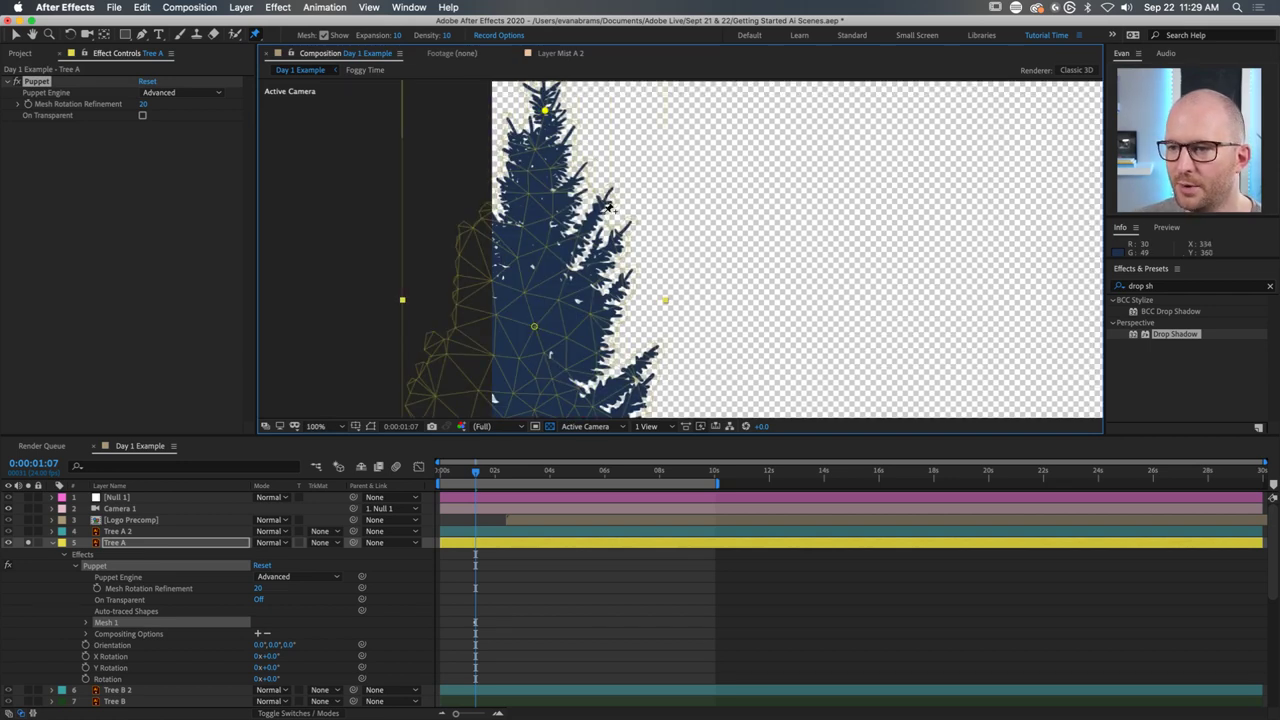
{"action": "left_click", "coordinate": [609, 204]}
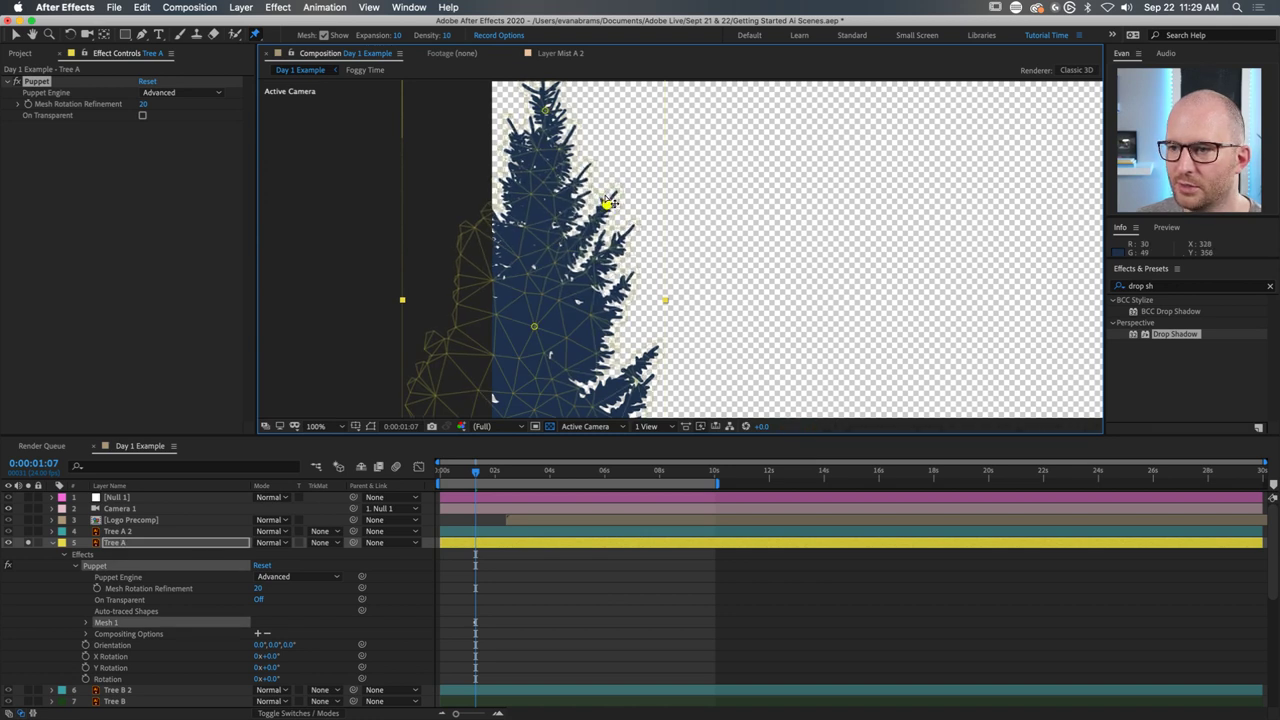
{"action": "left_click_drag", "start_coordinate": [609, 204], "coordinate": [600, 199]}
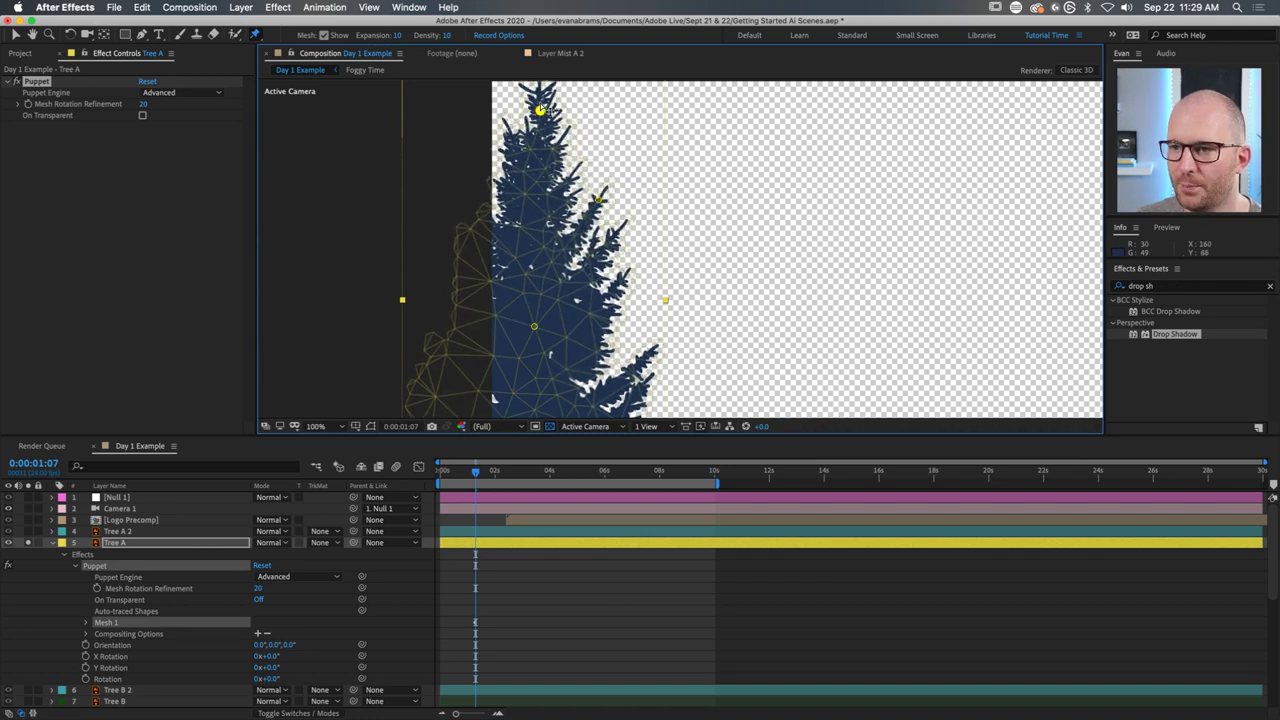
{"action": "left_click_drag", "start_coordinate": [598, 200], "coordinate": [605, 199]}
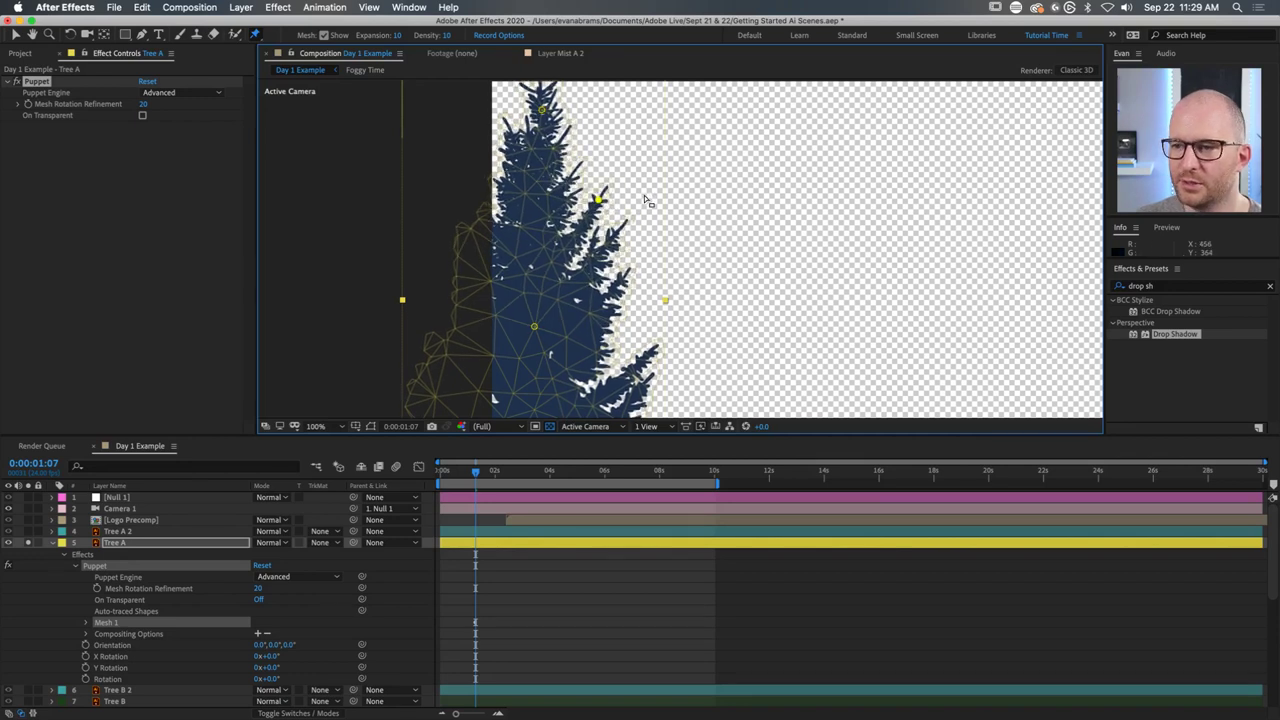
{"action": "key", "text": "comma"}
{"action": "key", "text": "comma"}
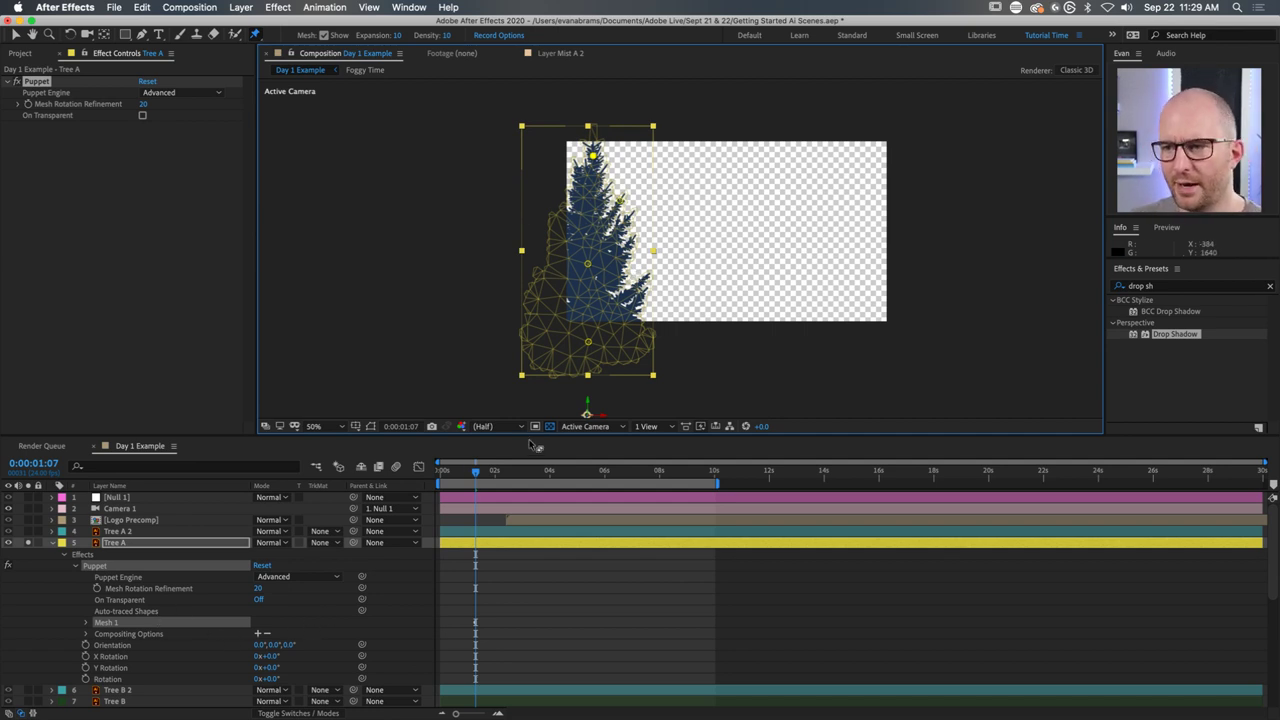
{"action": "left_click", "coordinate": [553, 547]}
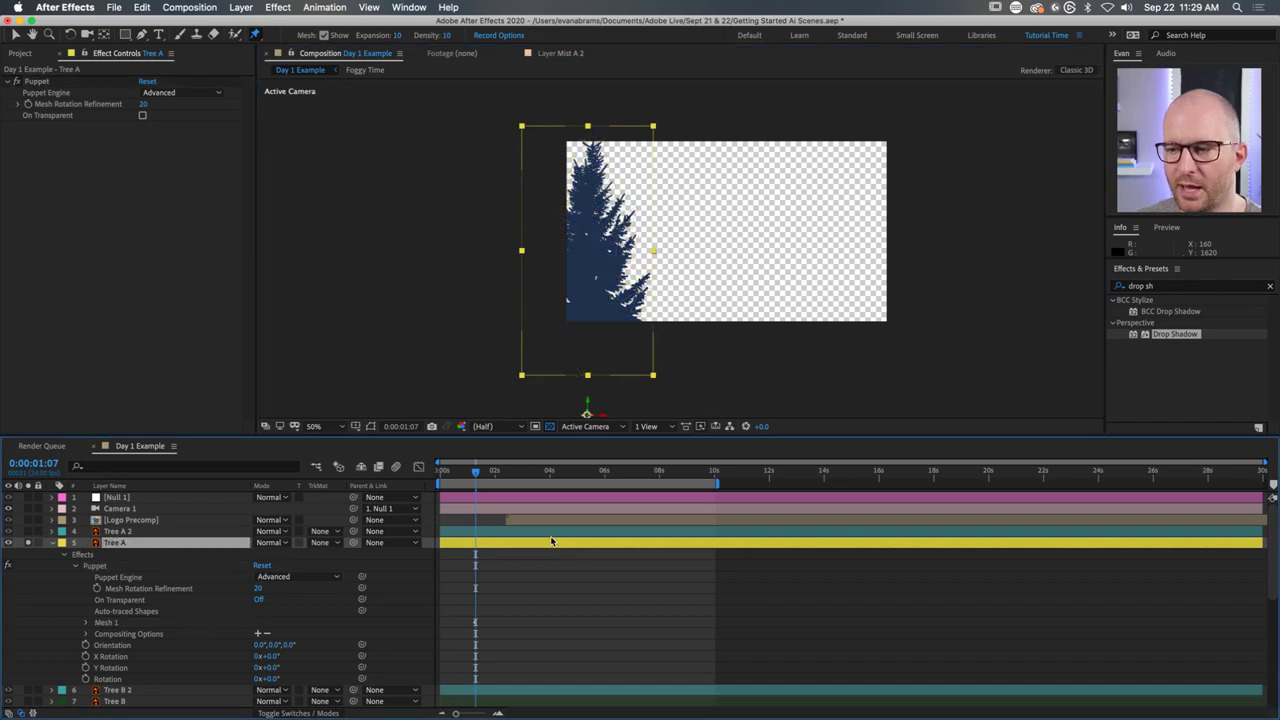
{"action": "left_click", "coordinate": [40, 81]}
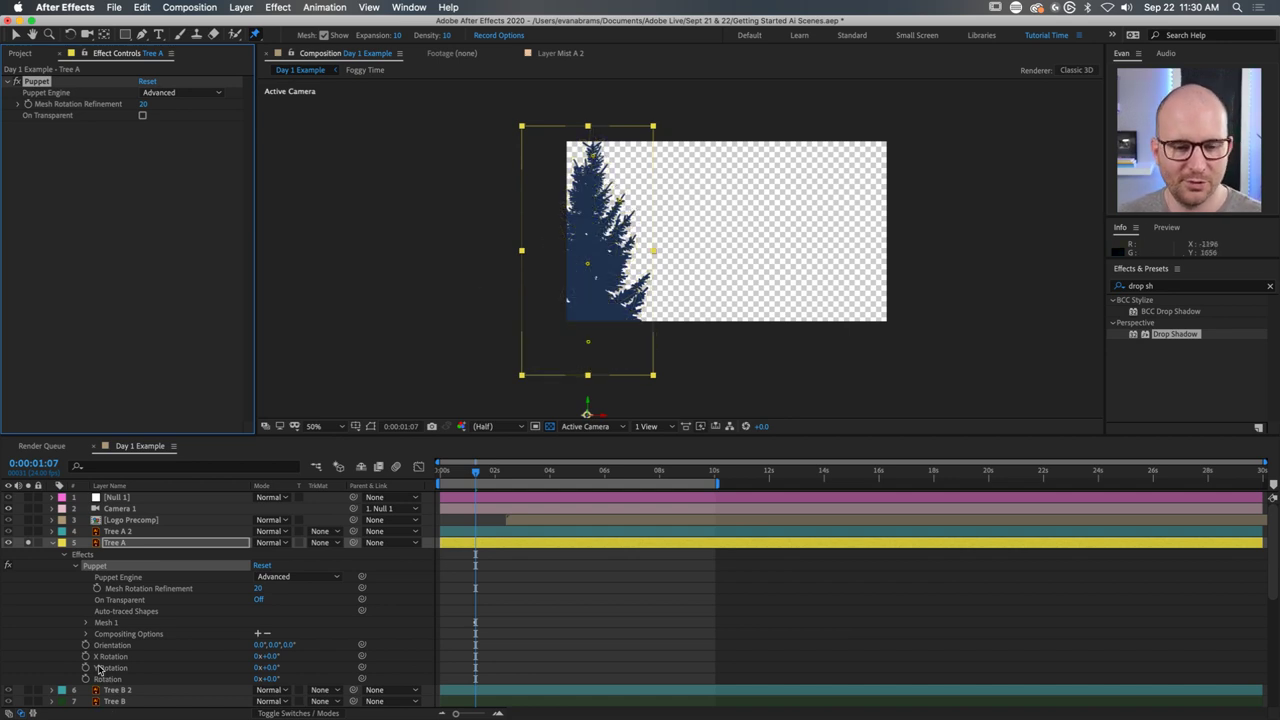
Reveal Tree A's keyframed puppet properties in an enlarged timeline and select Mesh 1.
{"action": "left_click", "coordinate": [486, 543]}
{"action": "key", "text": "u"}
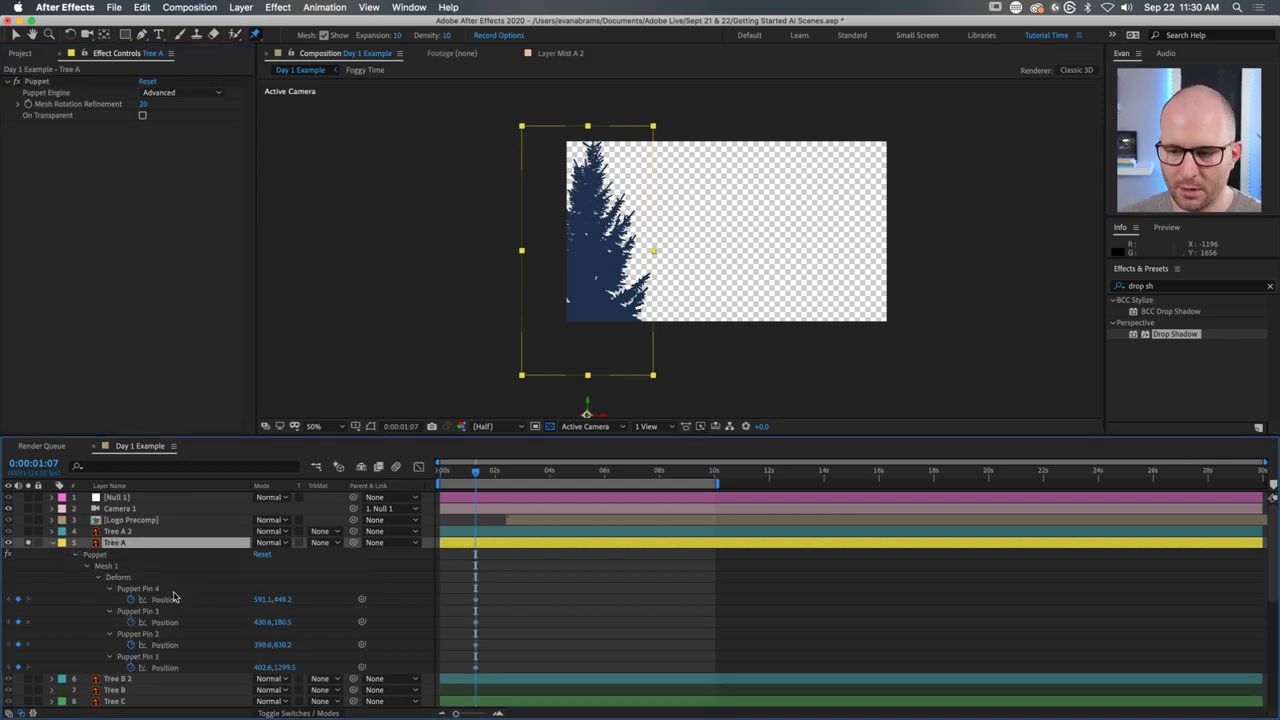
{"action": "left_click", "coordinate": [76, 555]}
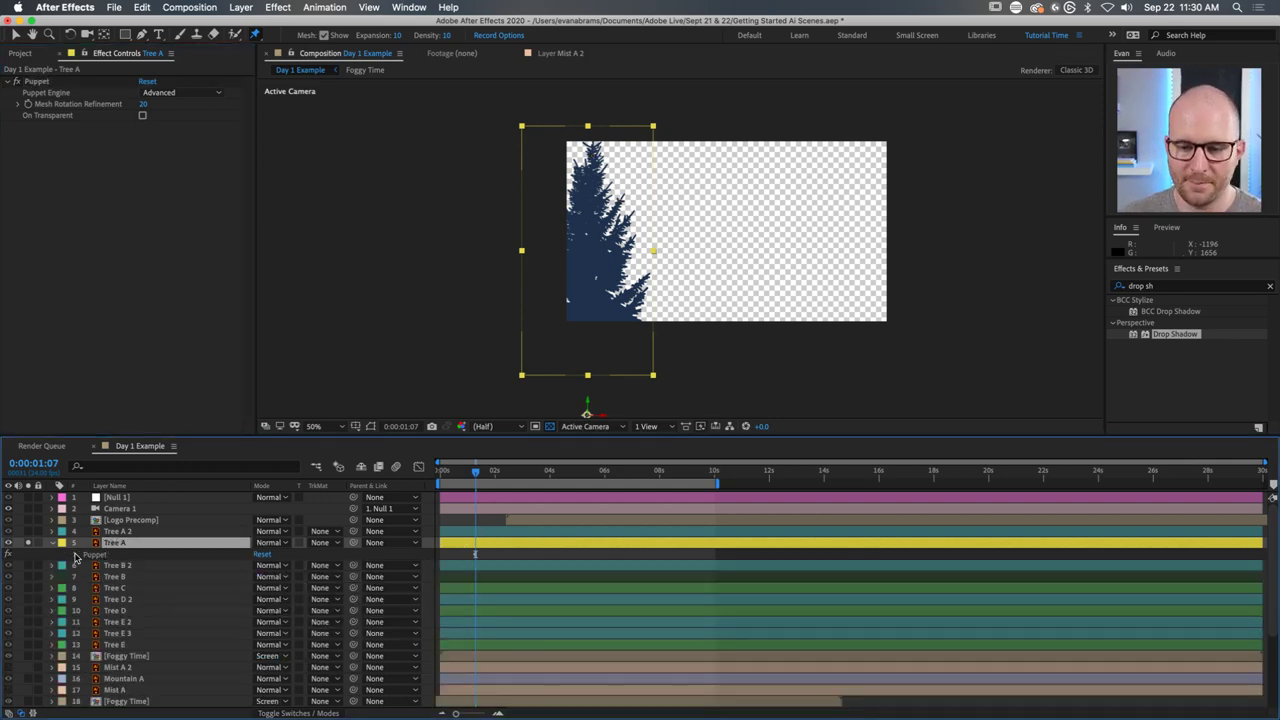
{"action": "left_click", "coordinate": [76, 555]}
{"action": "left_click_drag", "start_coordinate": [233, 438], "coordinate": [226, 341]}
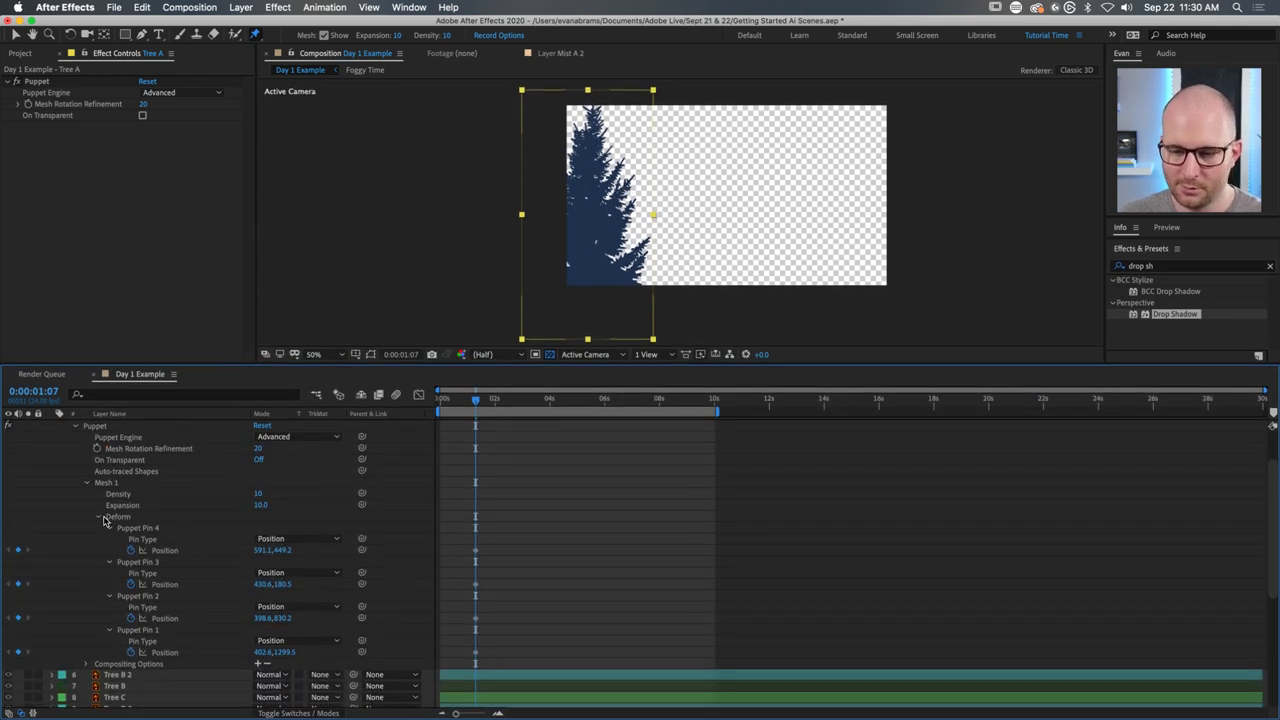
{"action": "left_click", "coordinate": [103, 519]}
{"action": "left_click", "coordinate": [87, 540]}
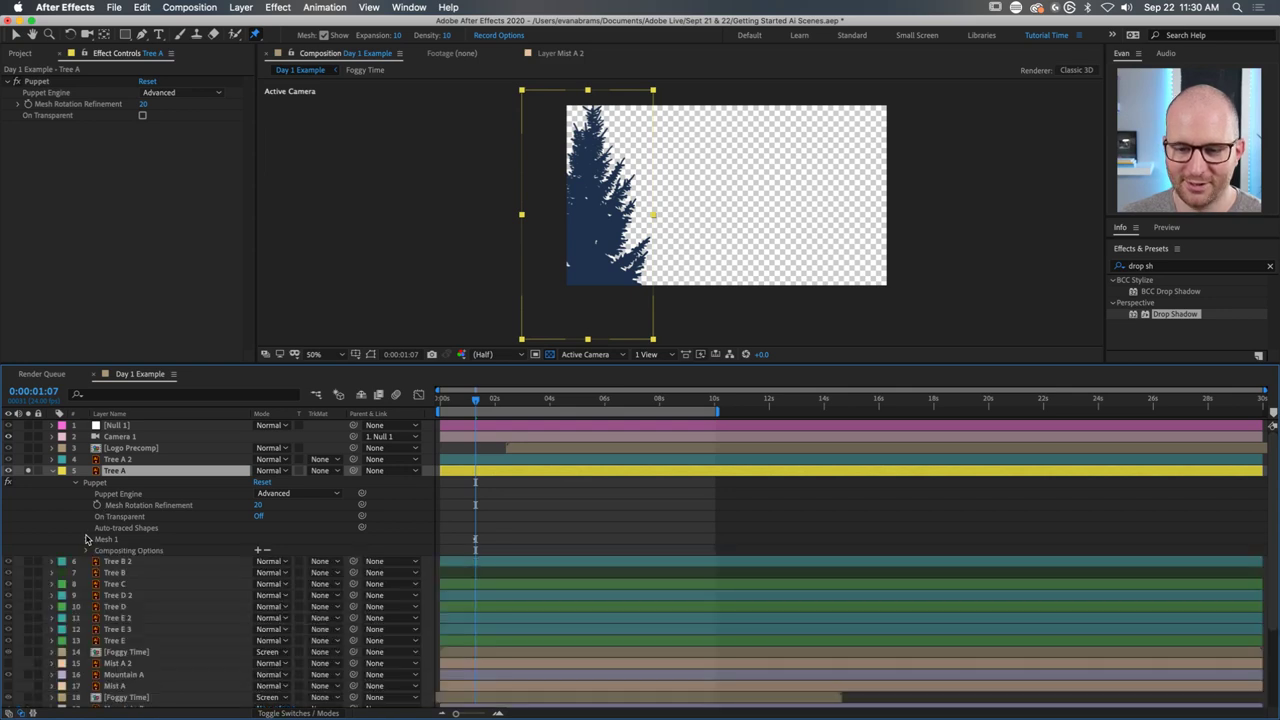
{"action": "left_click", "coordinate": [110, 540]}
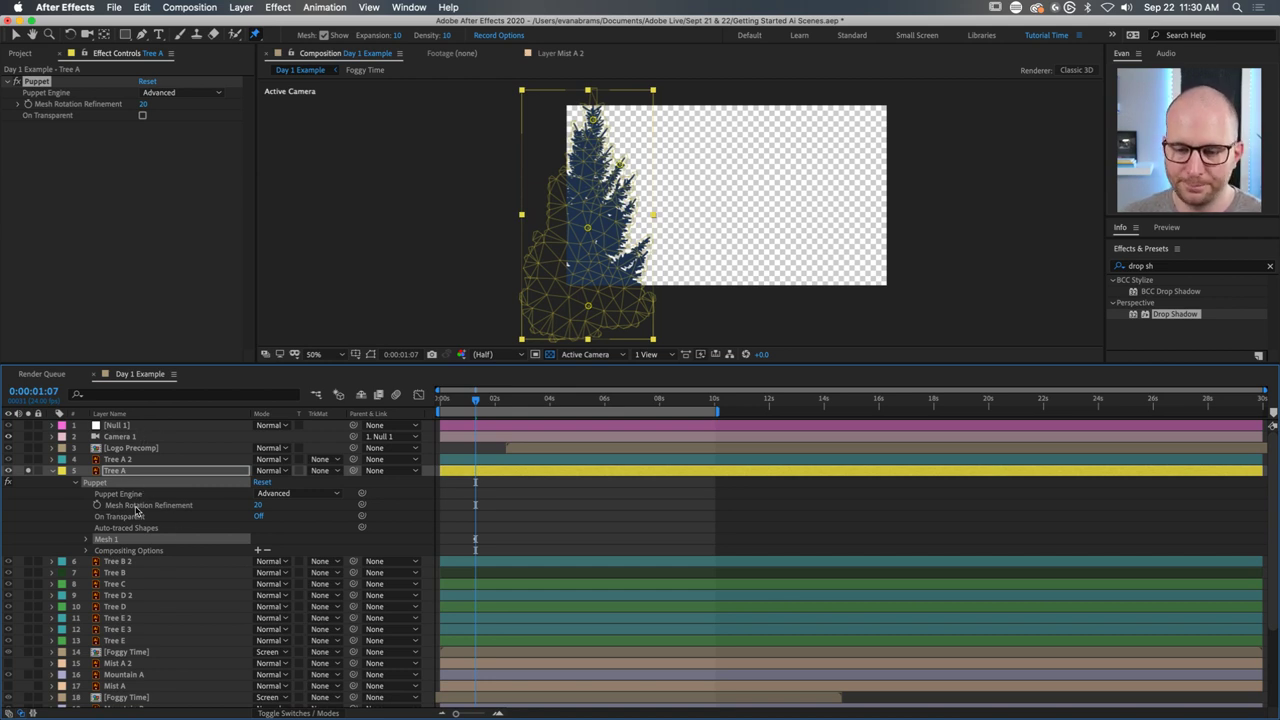
Re-expand Tree A's Effects group and open the Puppet effect's properties.
{"action": "left_click", "coordinate": [72, 485]}
{"action": "left_click", "coordinate": [52, 471]}
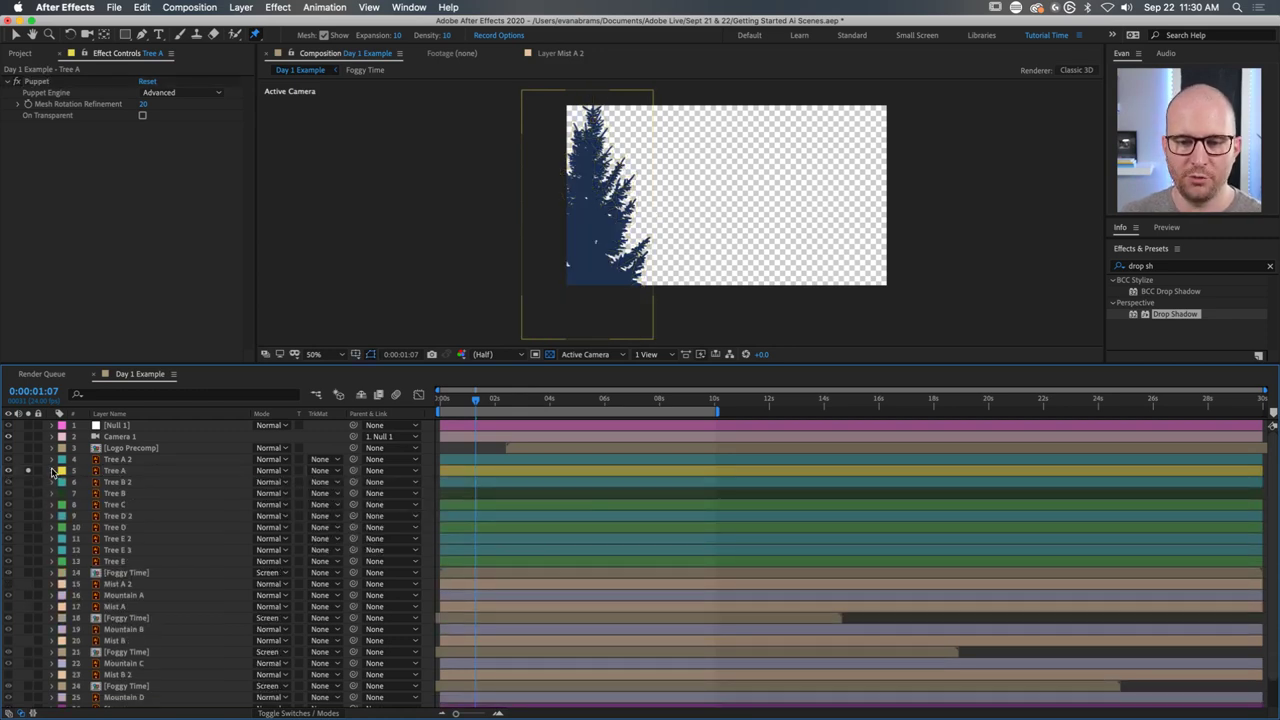
{"action": "left_click", "coordinate": [52, 471]}
{"action": "left_click", "coordinate": [64, 483]}
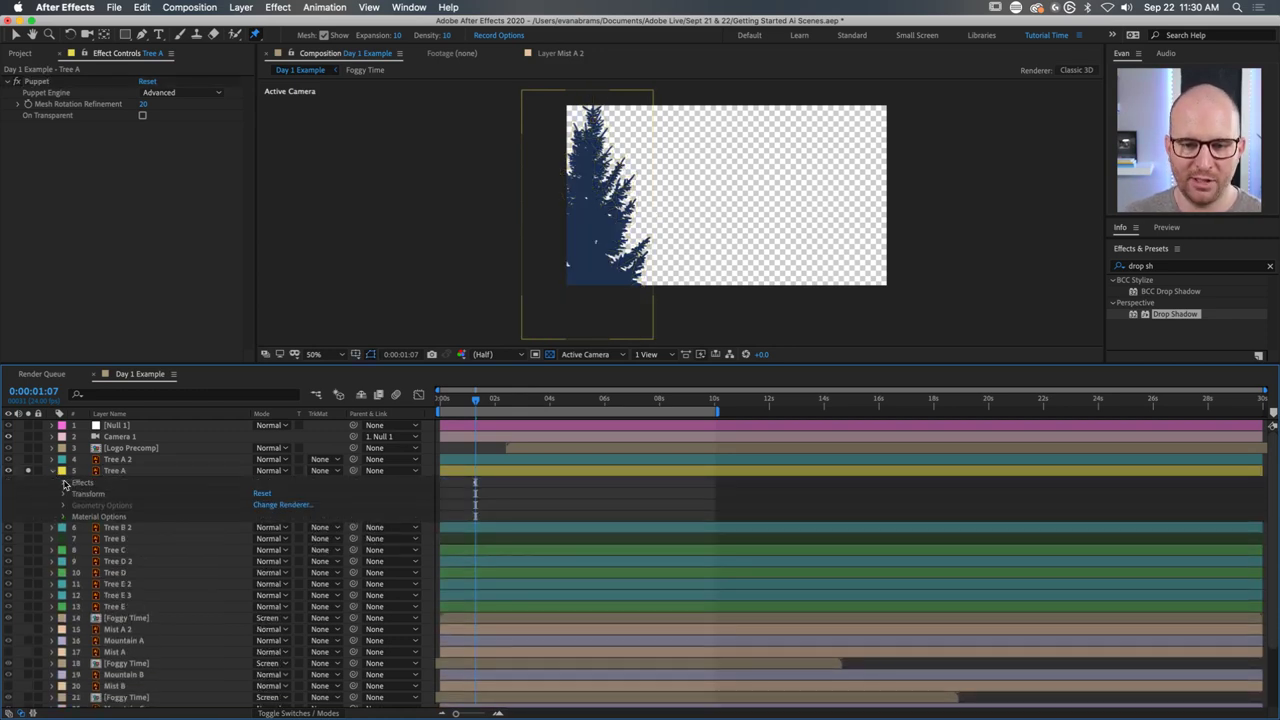
{"action": "left_click", "coordinate": [63, 483]}
{"action": "left_click", "coordinate": [98, 495]}
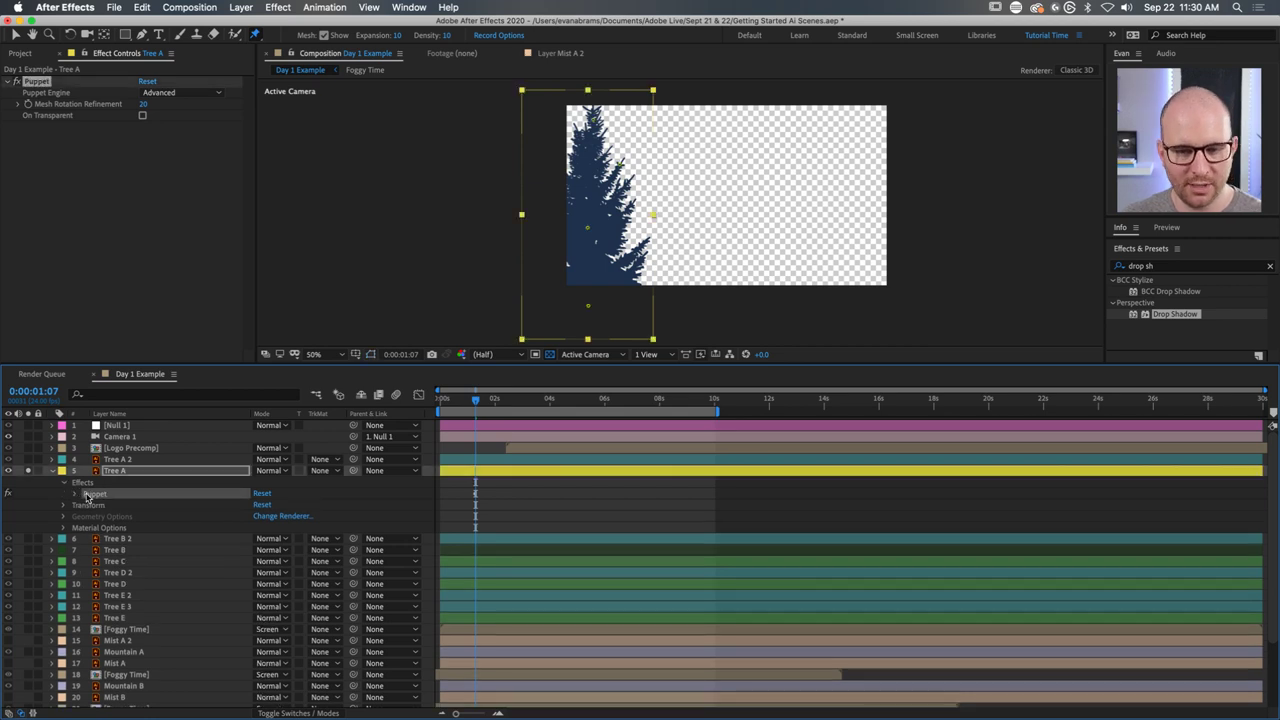
{"action": "left_click", "coordinate": [75, 494]}
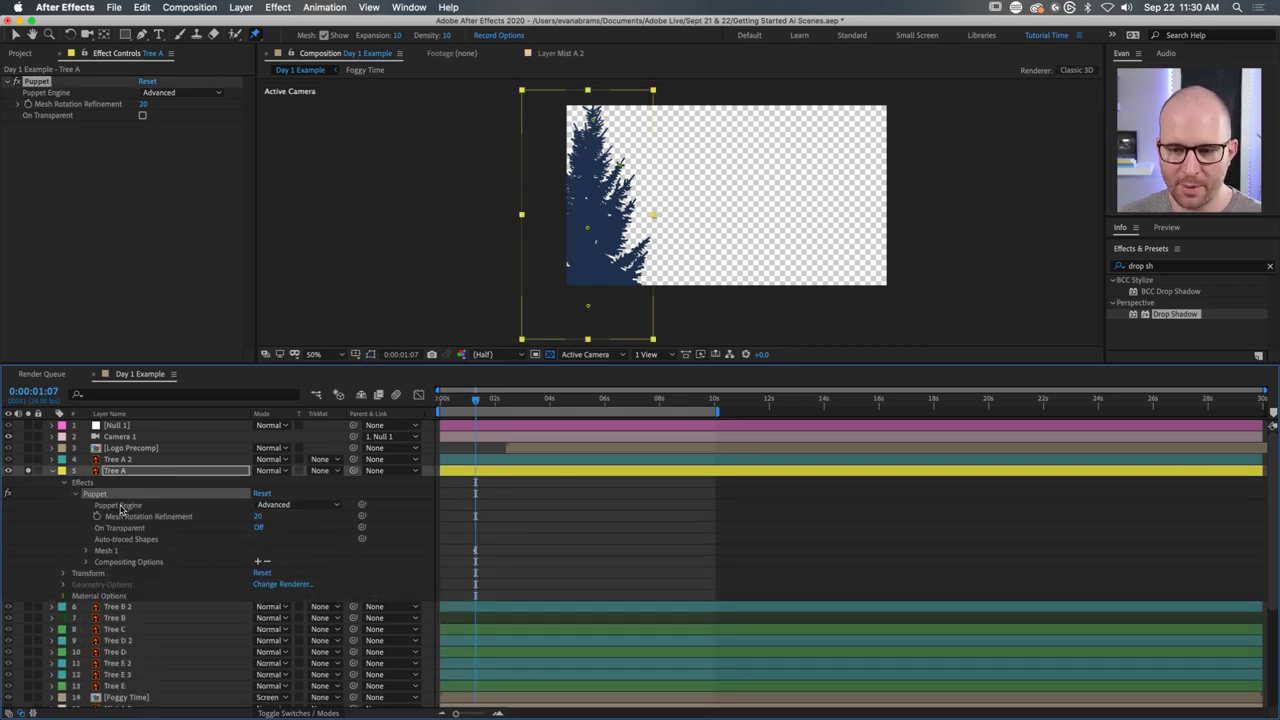
{"action": "left_click", "coordinate": [117, 505]}
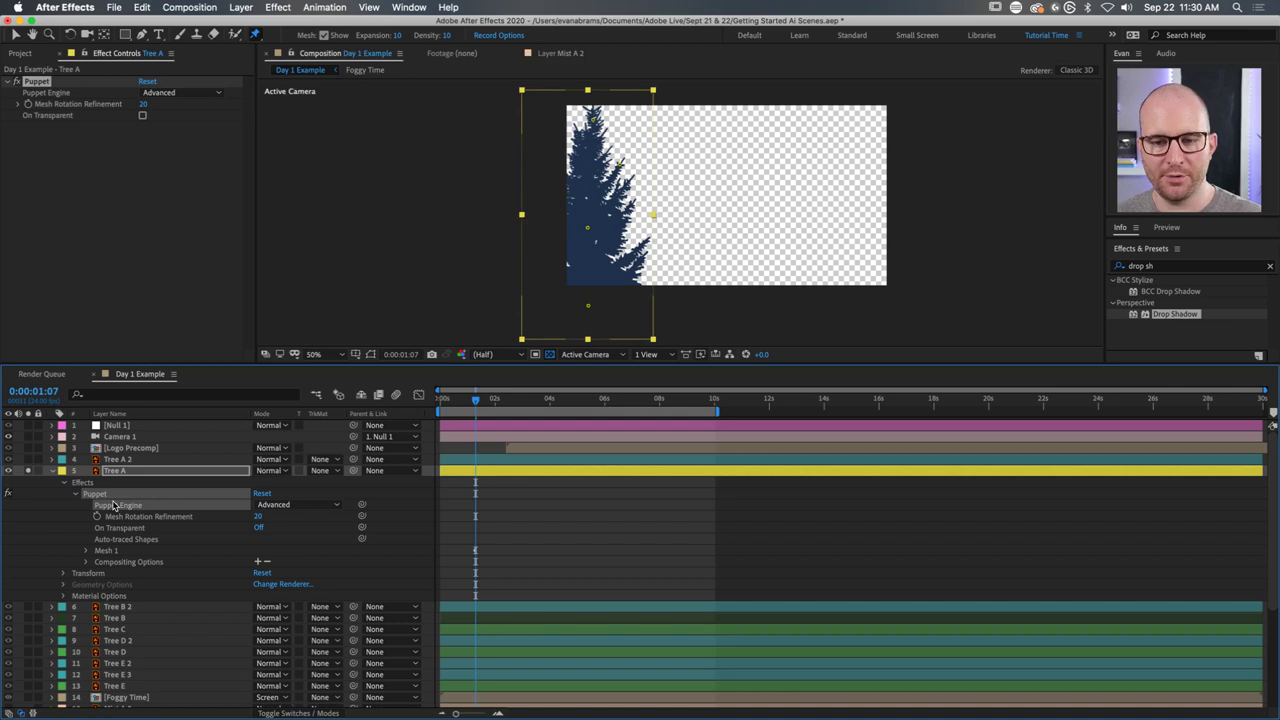
Show the mesh and twirl open Mesh 1 to display Density 10 and Expansion 10.0.
{"action": "left_click", "coordinate": [114, 551]}
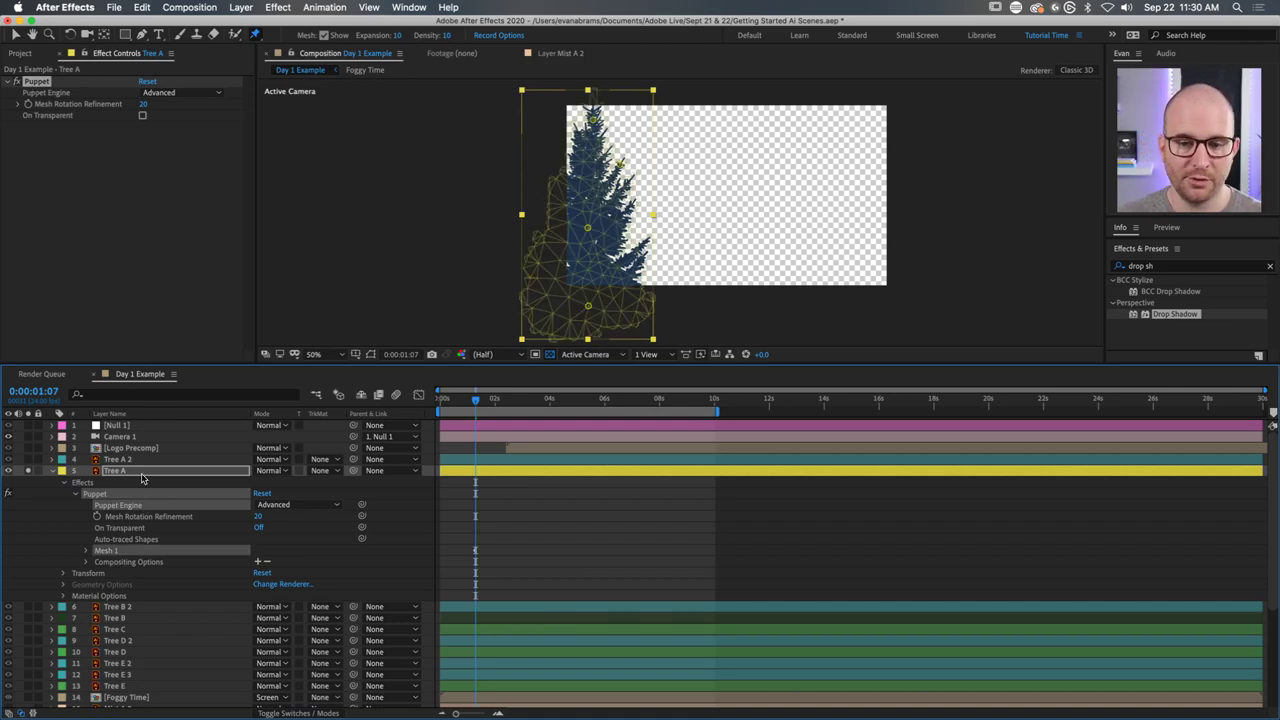
{"action": "left_click", "coordinate": [133, 518]}
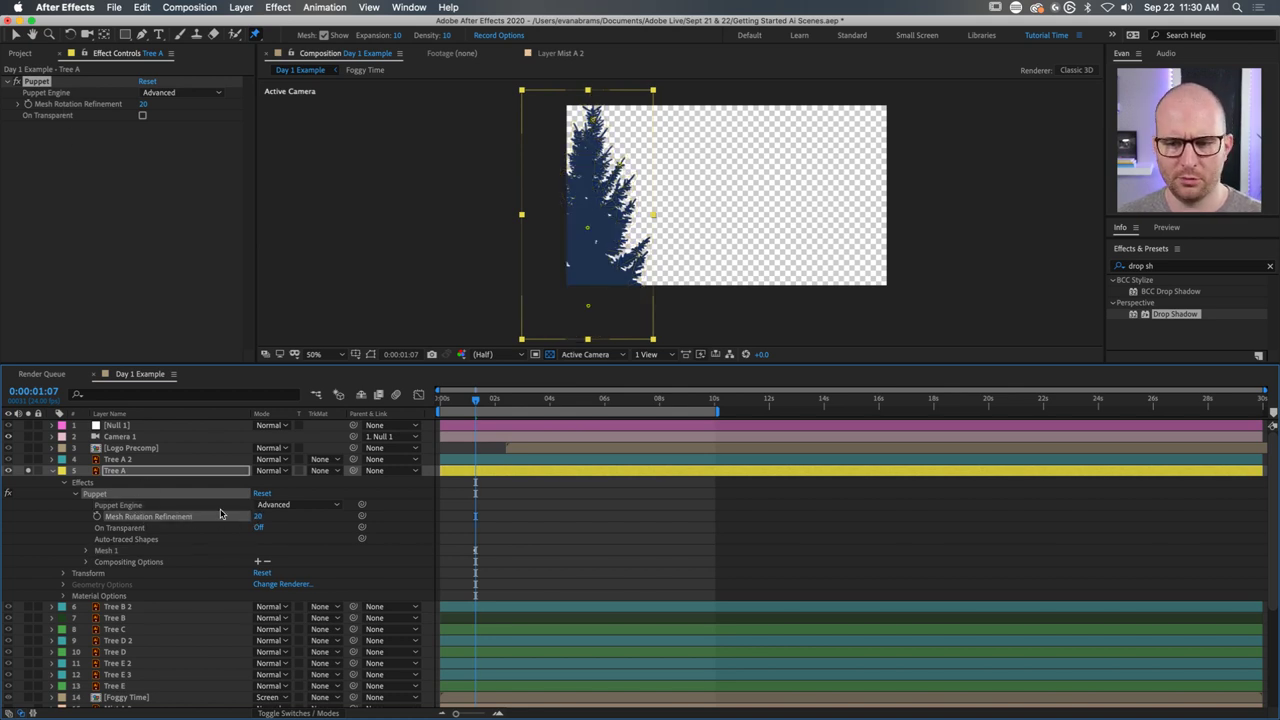
{"action": "left_click", "coordinate": [136, 528]}
{"action": "left_click", "coordinate": [143, 541]}
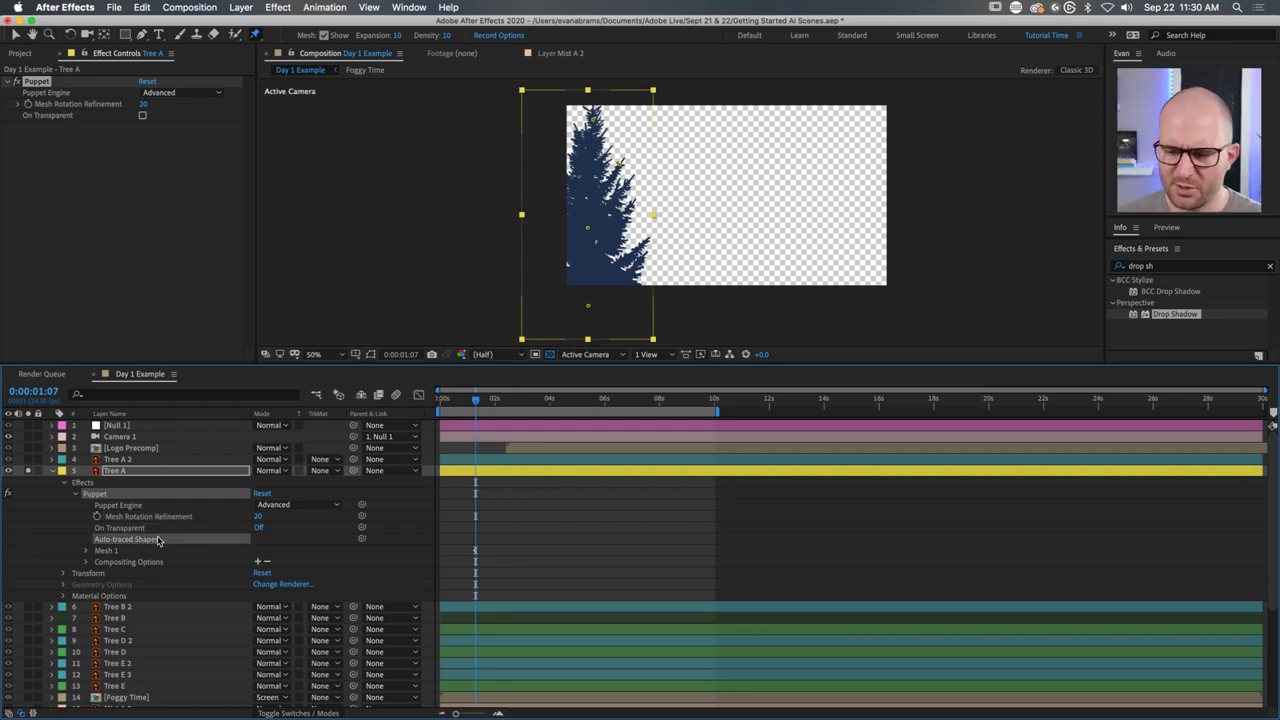
{"action": "left_click", "coordinate": [87, 551]}
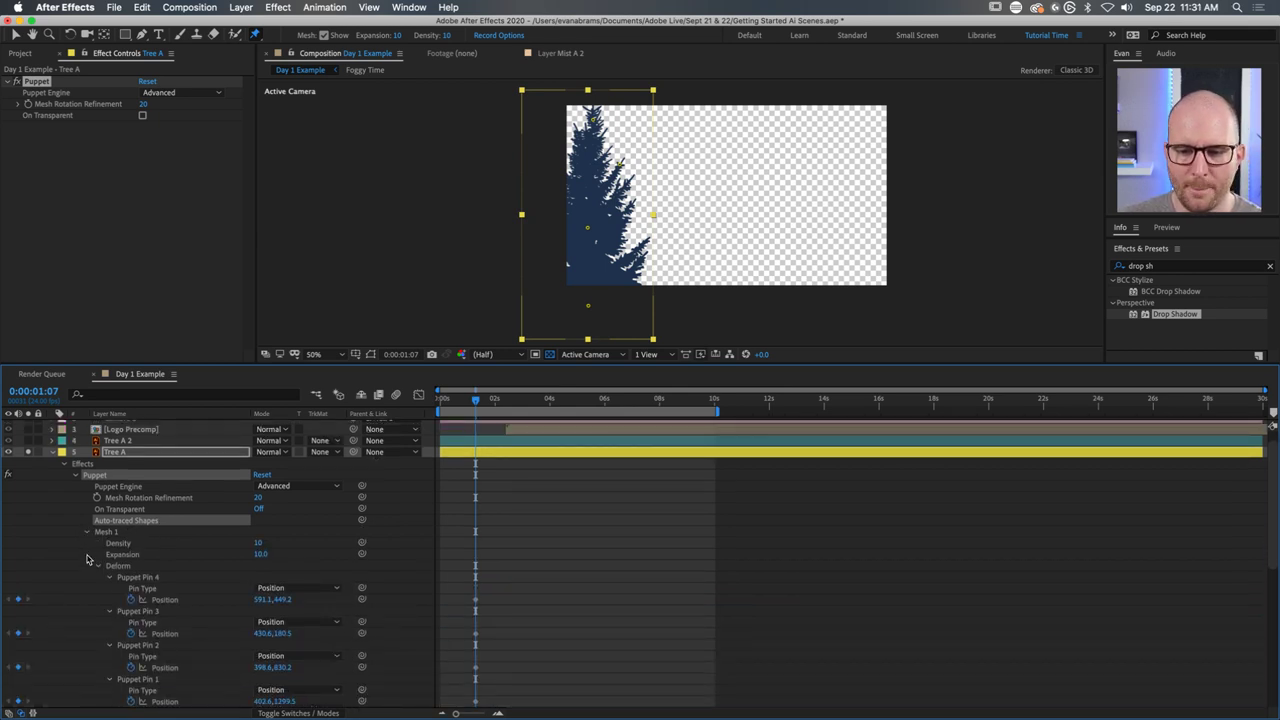
{"action": "left_click", "coordinate": [114, 532]}
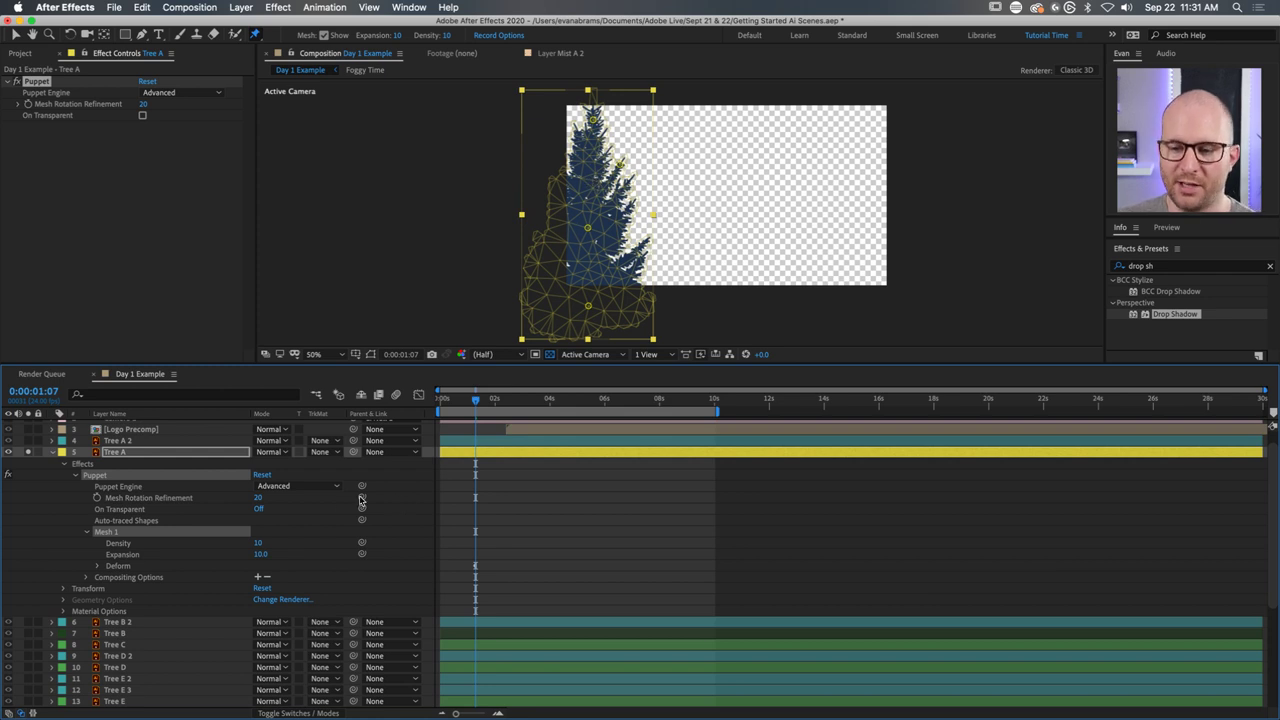
Set Mesh 1's Density to 12, then lower it to 5.
{"action": "left_click", "coordinate": [134, 544]}
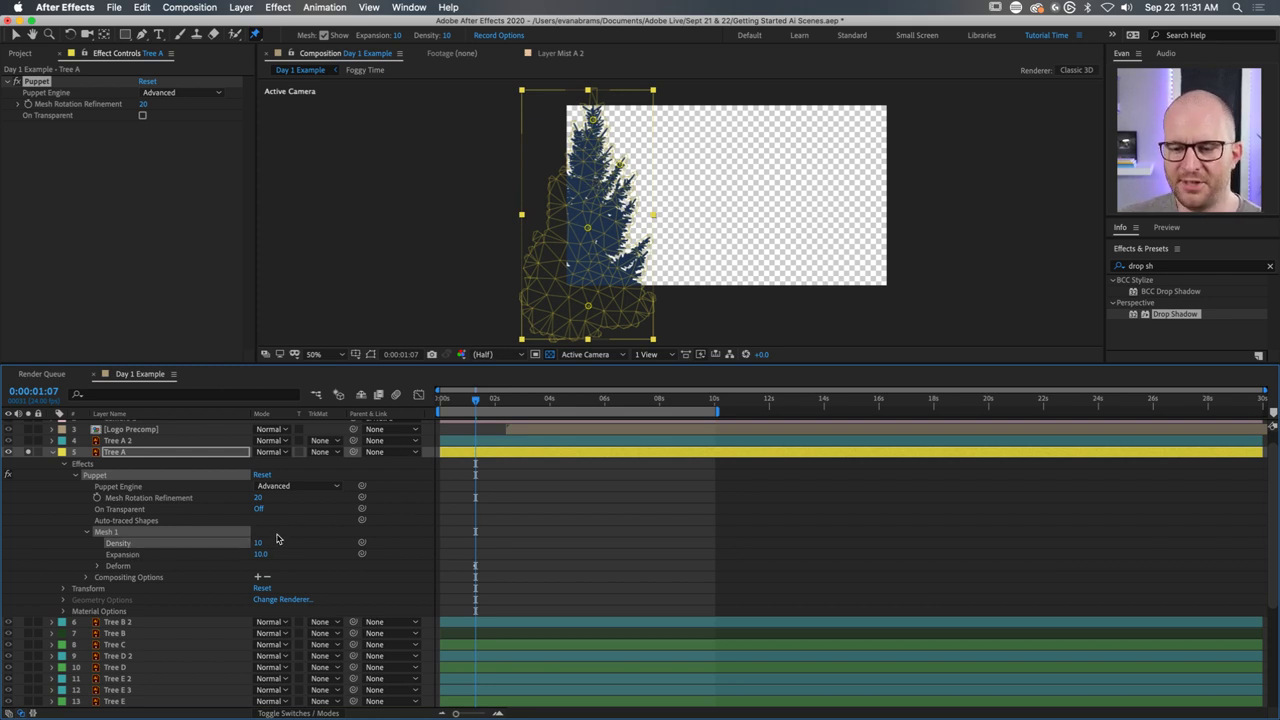
{"action": "left_click", "coordinate": [262, 542]}
{"action": "type", "text": "12"}
{"action": "key", "text": "Return"}
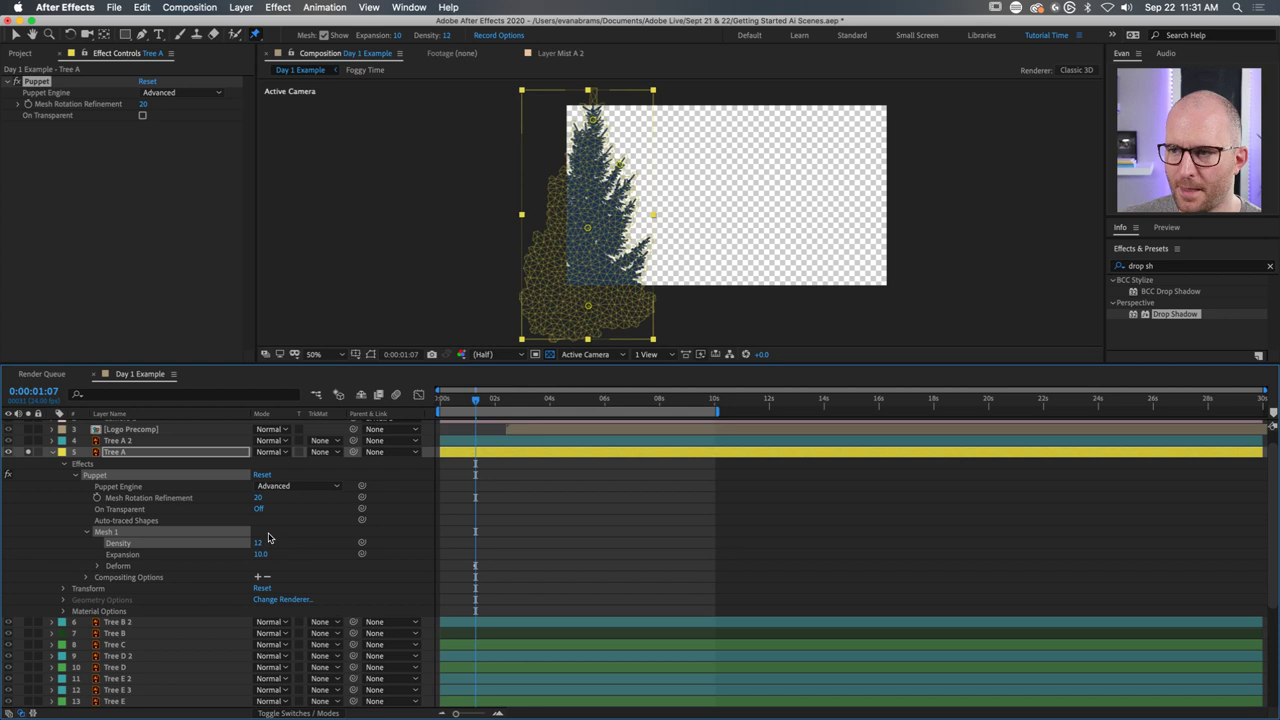
{"action": "left_click", "coordinate": [260, 543]}
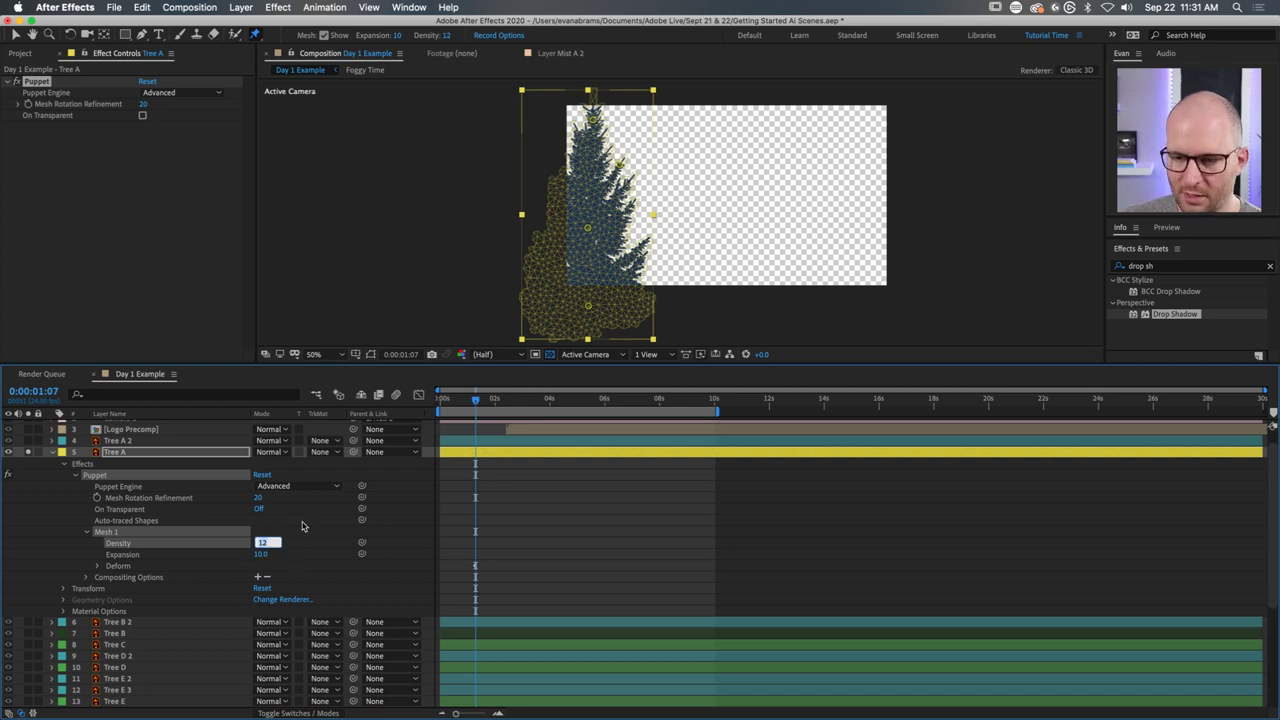
{"action": "key", "text": "Down"}
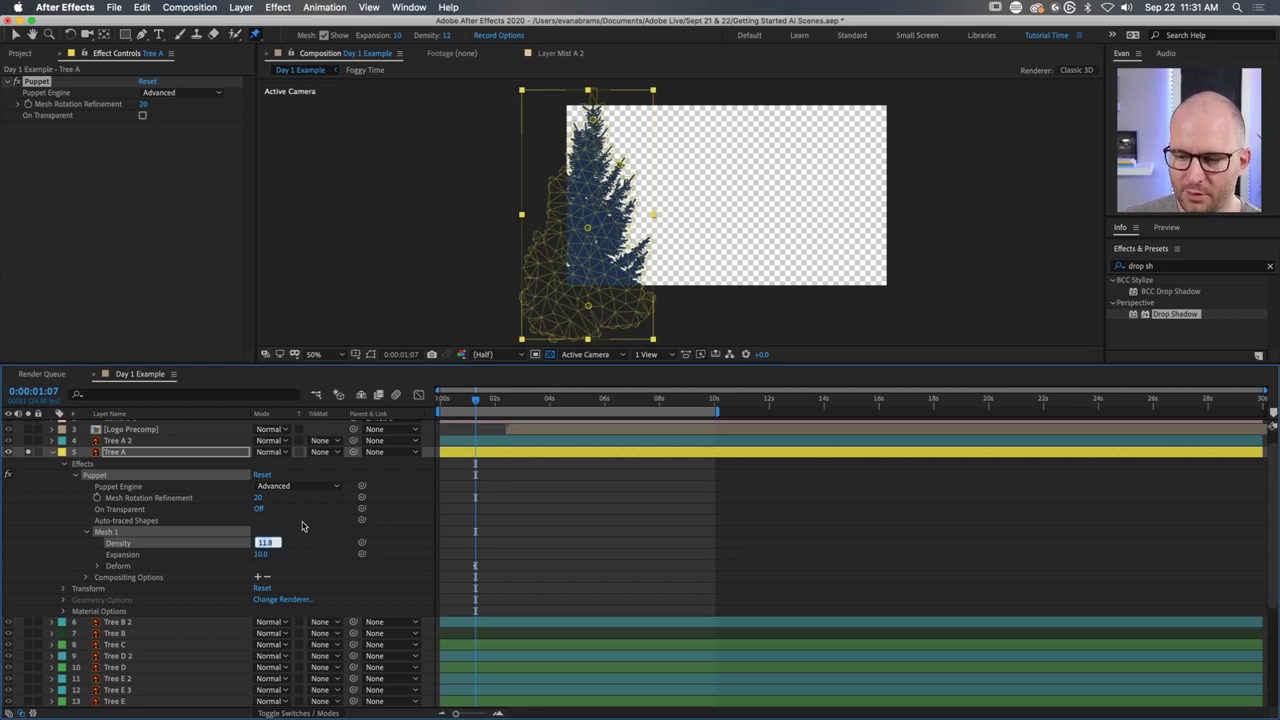
{"action": "type", "text": "5"}
{"action": "key", "text": "Return"}
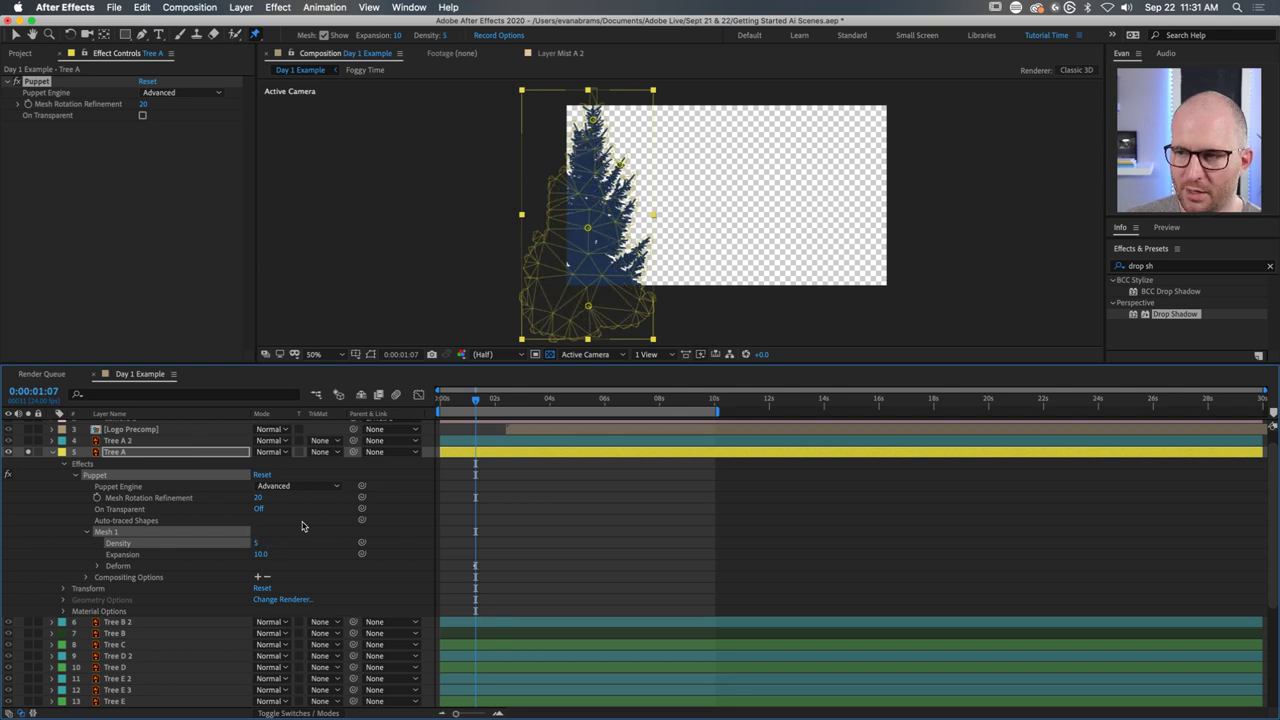
Add a pin at the treetop, settle Density back at 5, and delete the extra mid-tree pin.
{"action": "left_click", "coordinate": [594, 119]}
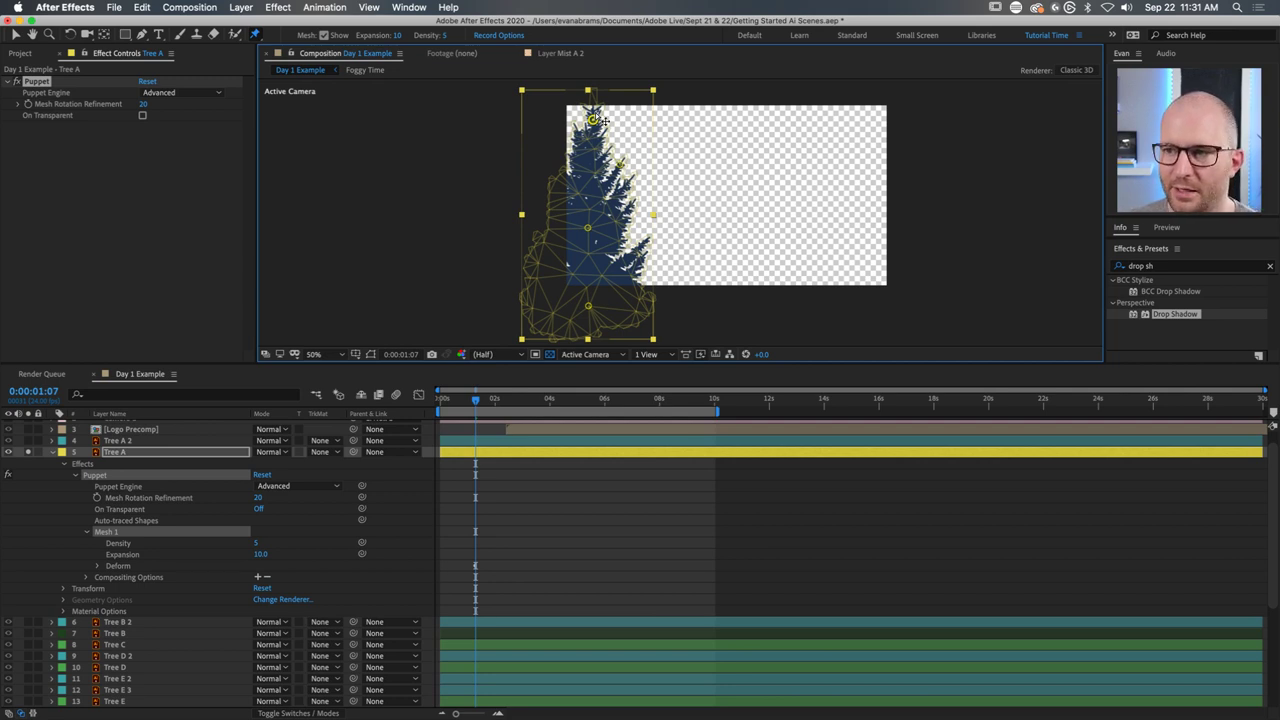
{"action": "left_click", "coordinate": [259, 541]}
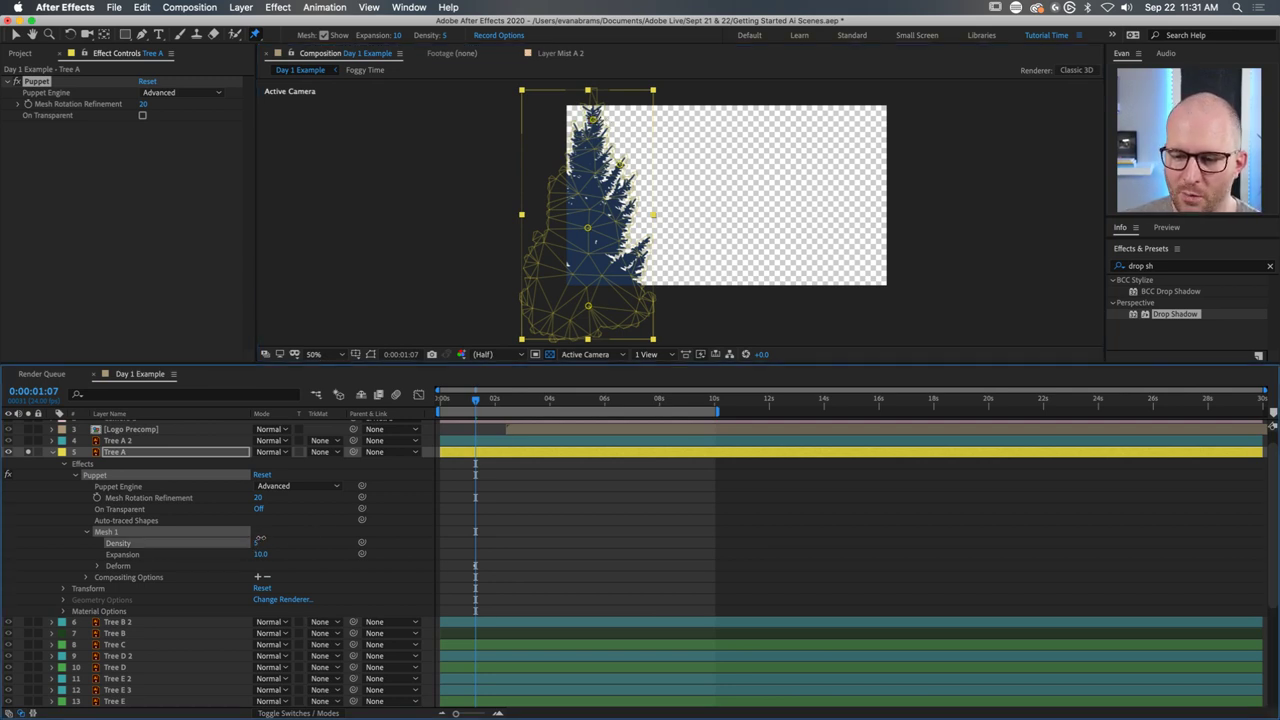
{"action": "left_click_drag", "start_coordinate": [259, 541], "coordinate": [333, 538]}
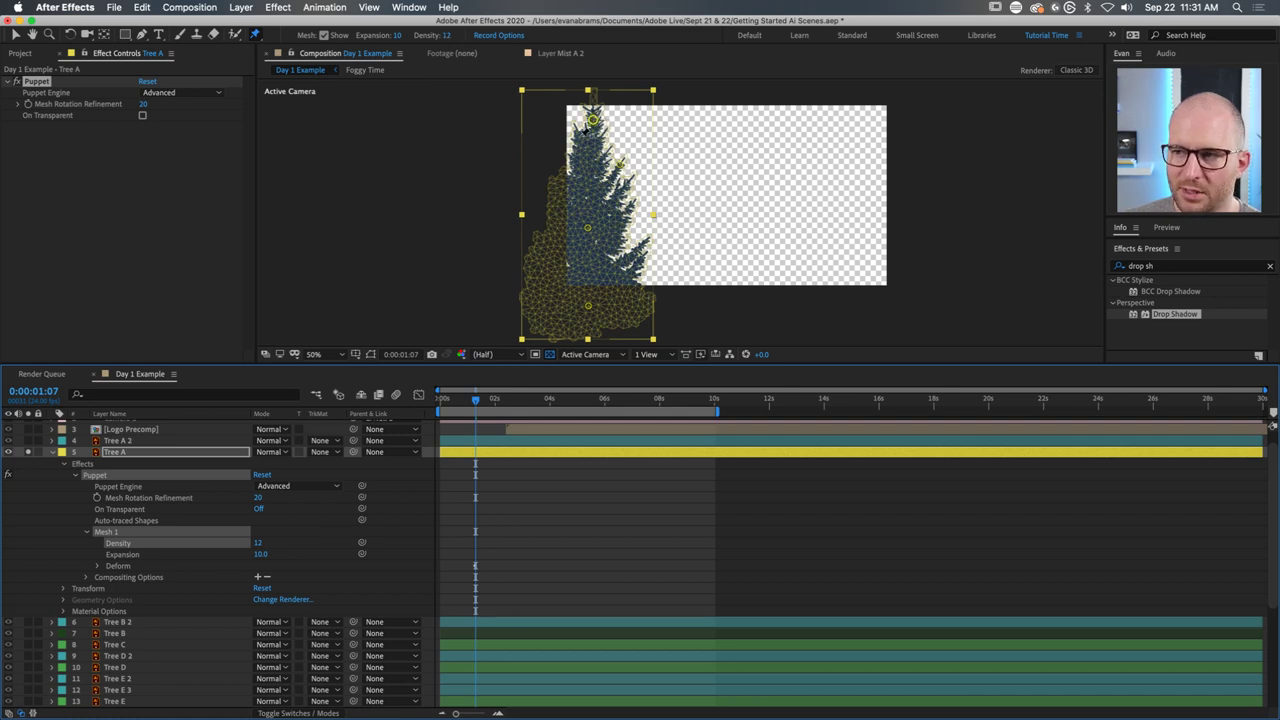
{"action": "mouse_move", "coordinate": [593, 118]}
{"action": "left_mouse_down"}
{"action": "mouse_move", "coordinate": [580, 120]}
{"action": "mouse_move", "coordinate": [593, 119]}
{"action": "left_mouse_up"}
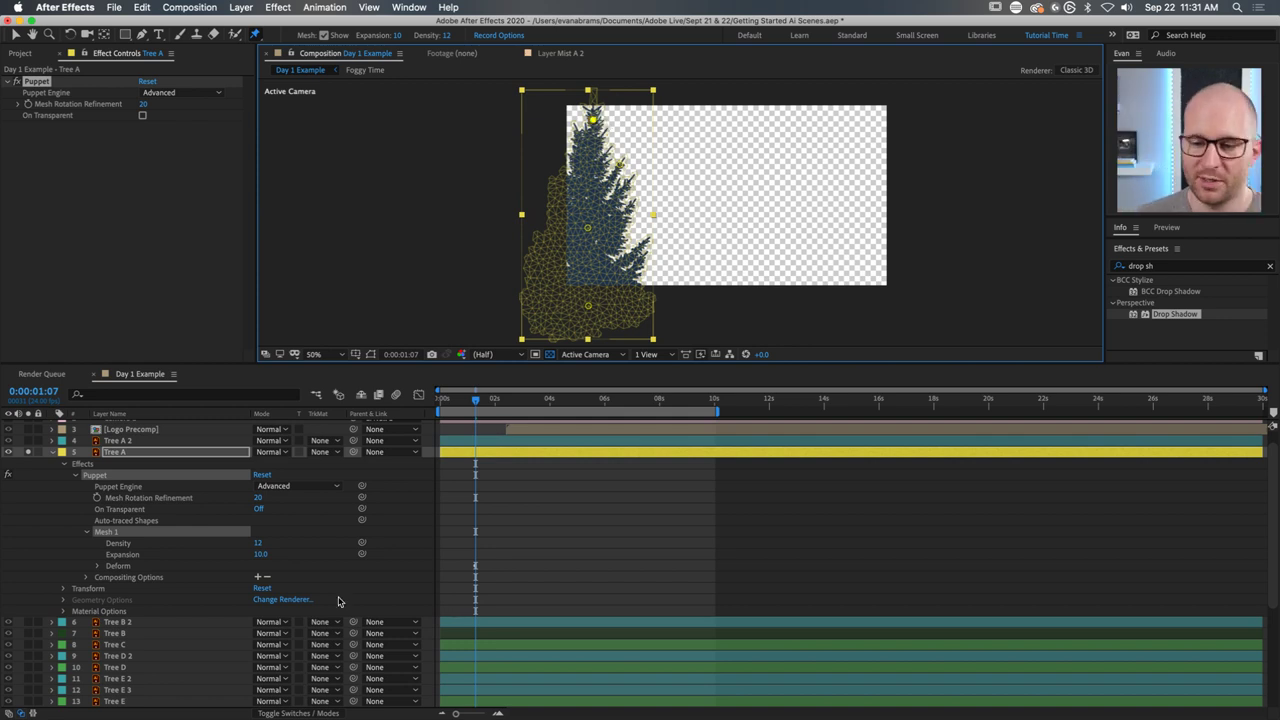
{"action": "left_click", "coordinate": [262, 542]}
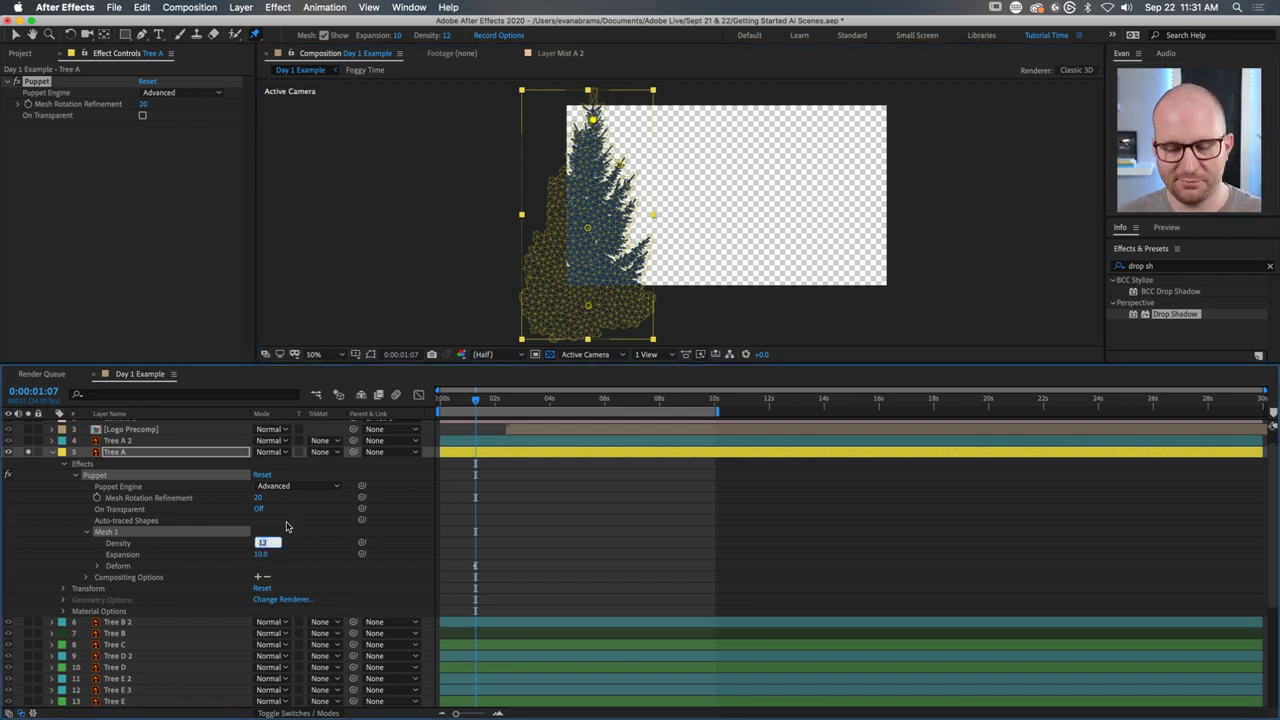
{"action": "type", "text": "5"}
{"action": "key", "text": "Return"}
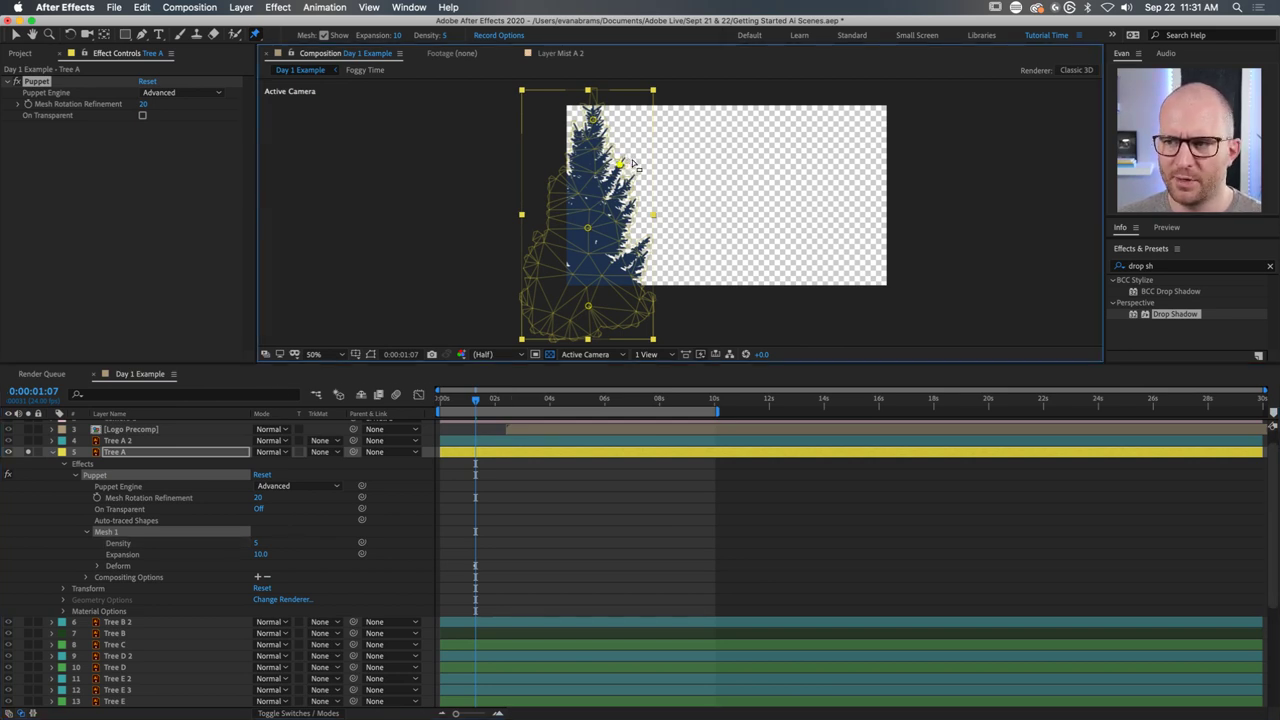
{"action": "key", "text": "Delete"}
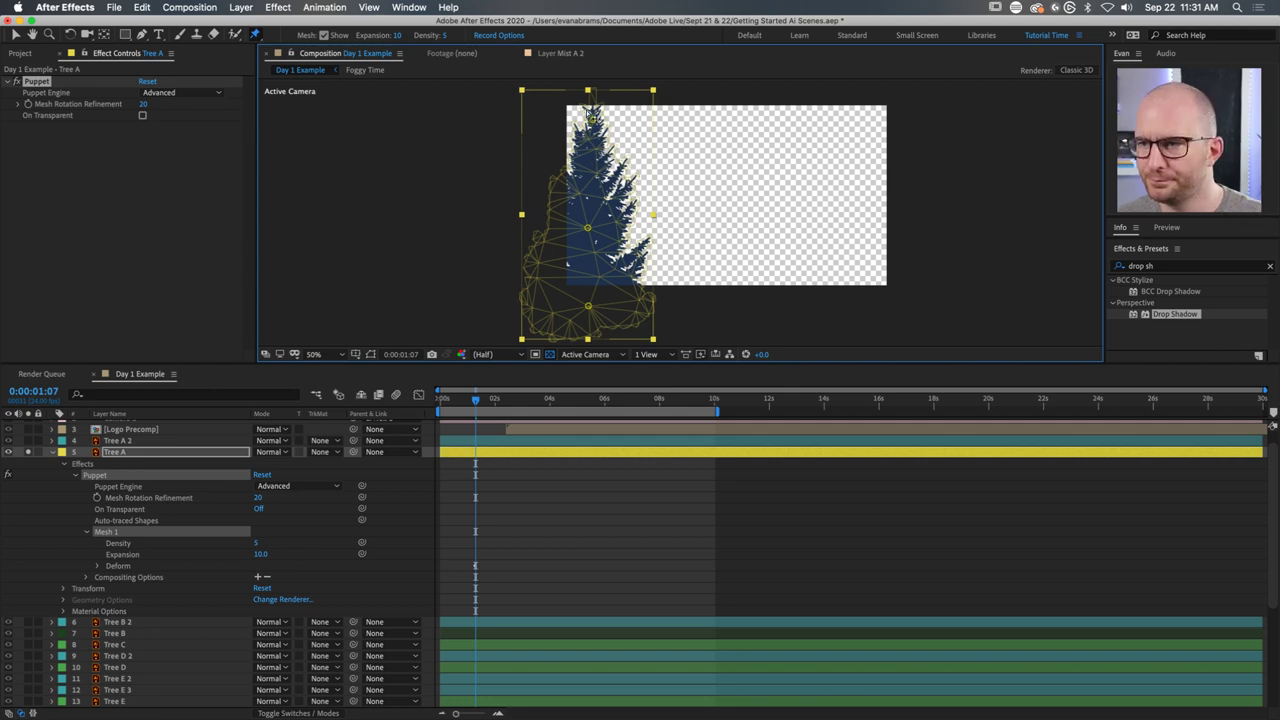
Drag Tree A's top puppet pin leftward in small nudges so the crown leans left.
{"action": "mouse_move", "coordinate": [592, 118]}
{"action": "left_mouse_down"}
{"action": "mouse_move", "coordinate": [606, 122]}
{"action": "mouse_move", "coordinate": [592, 119]}
{"action": "left_mouse_up"}
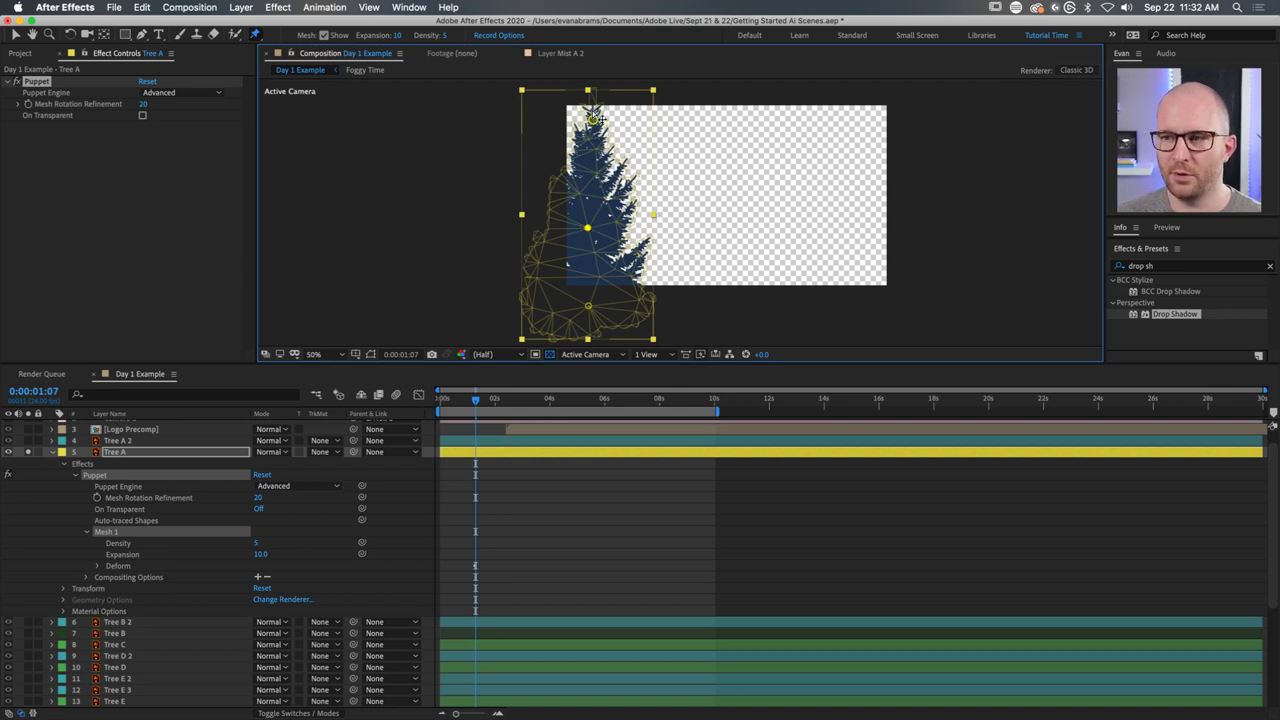
{"action": "mouse_move", "coordinate": [594, 118]}
{"action": "left_mouse_down"}
{"action": "mouse_move", "coordinate": [608, 120]}
{"action": "mouse_move", "coordinate": [572, 120]}
{"action": "mouse_move", "coordinate": [587, 120]}
{"action": "left_mouse_up"}
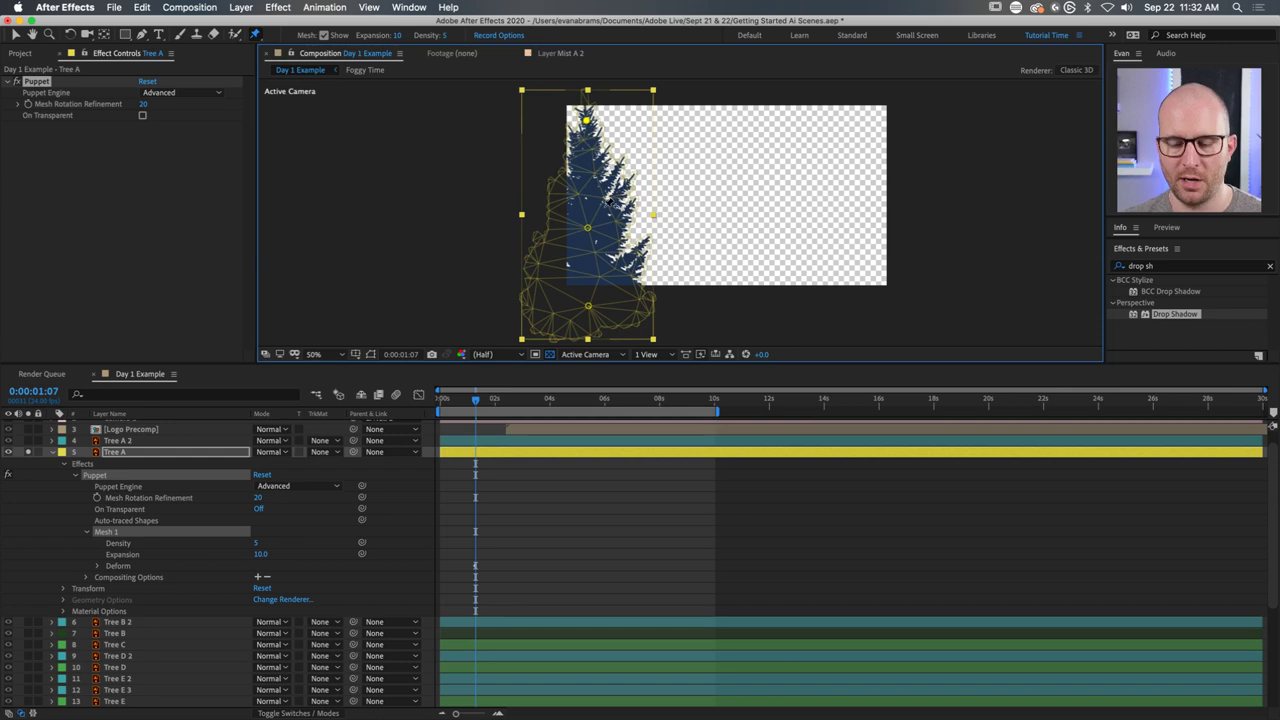
{"action": "mouse_move", "coordinate": [587, 120]}
{"action": "left_mouse_down"}
{"action": "mouse_move", "coordinate": [578, 127]}
{"action": "mouse_move", "coordinate": [595, 127]}
{"action": "mouse_move", "coordinate": [579, 126]}
{"action": "left_mouse_up"}
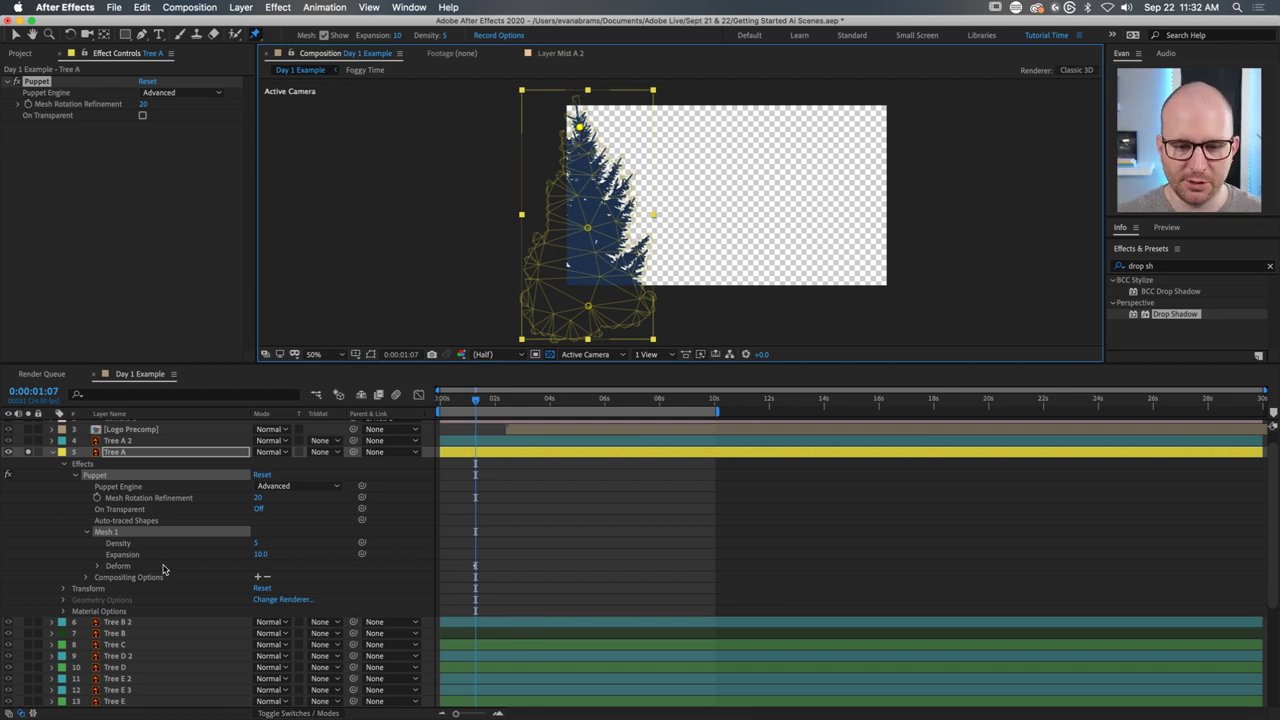
Expand Tree A's individual puppet pins and rename the treetop pin 'Top'.
{"action": "left_click", "coordinate": [99, 566]}
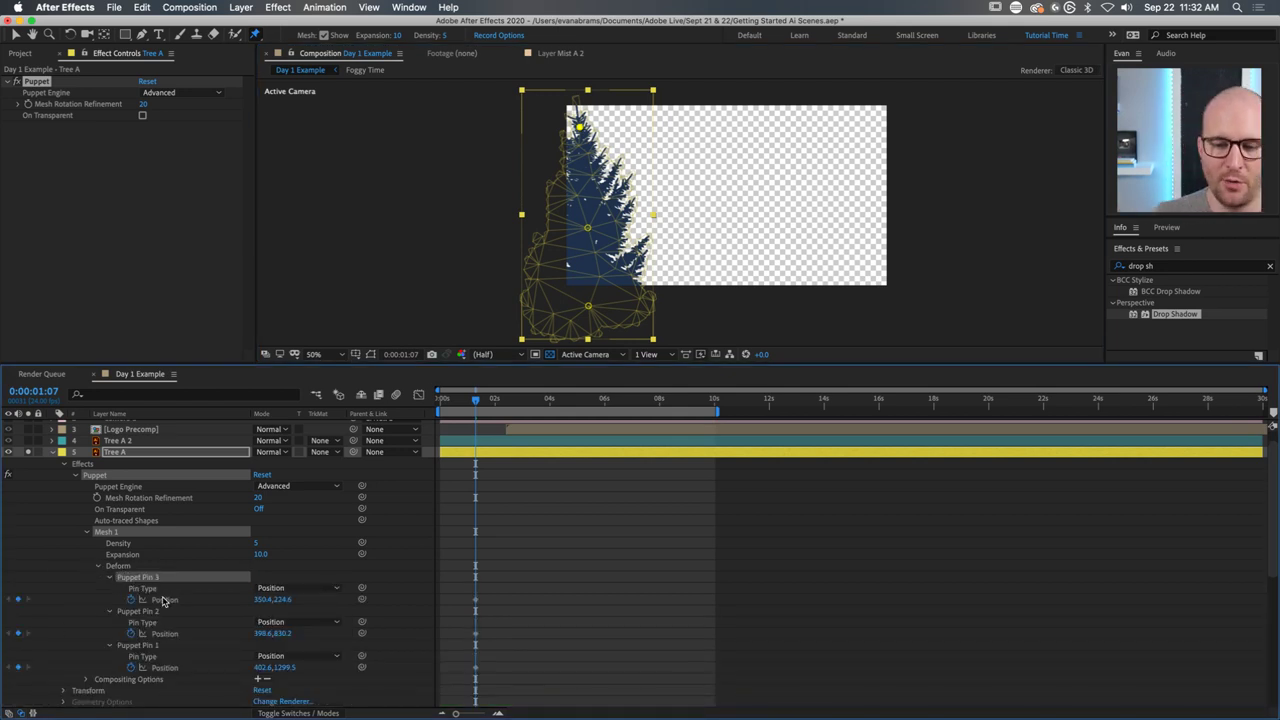
{"action": "left_click", "coordinate": [152, 646]}
{"action": "left_click", "coordinate": [150, 611]}
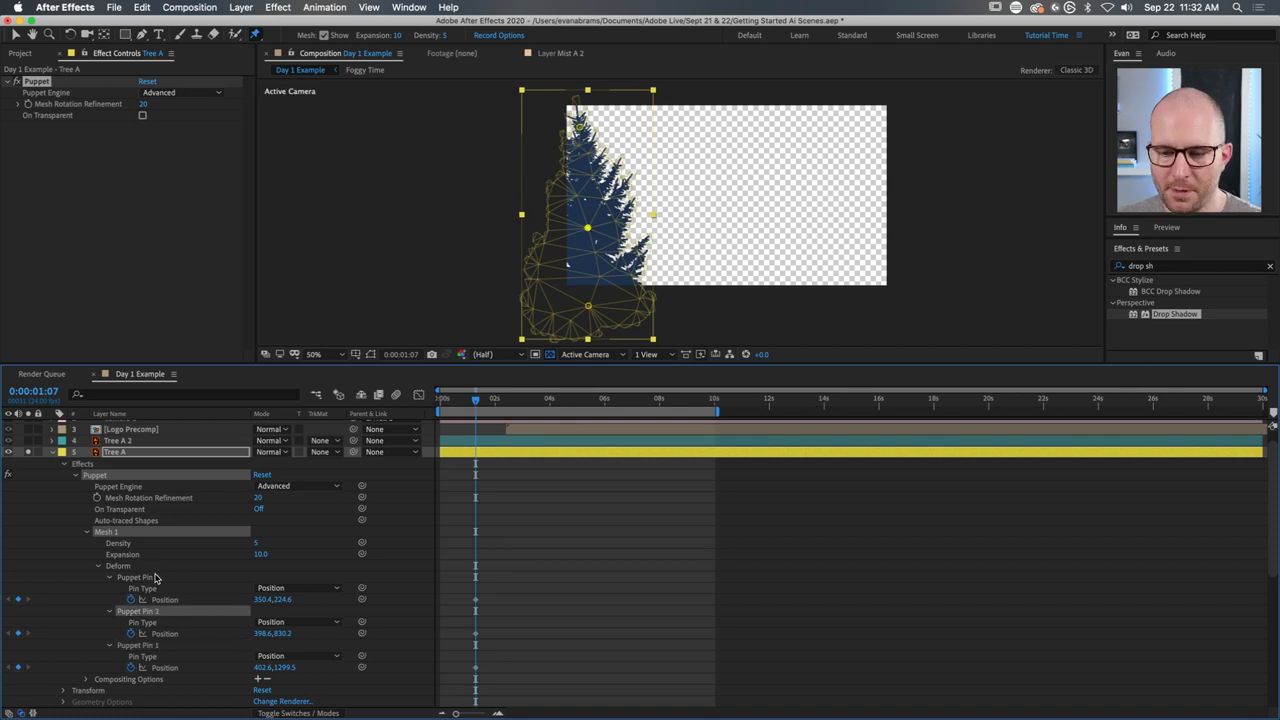
{"action": "left_click", "coordinate": [155, 578]}
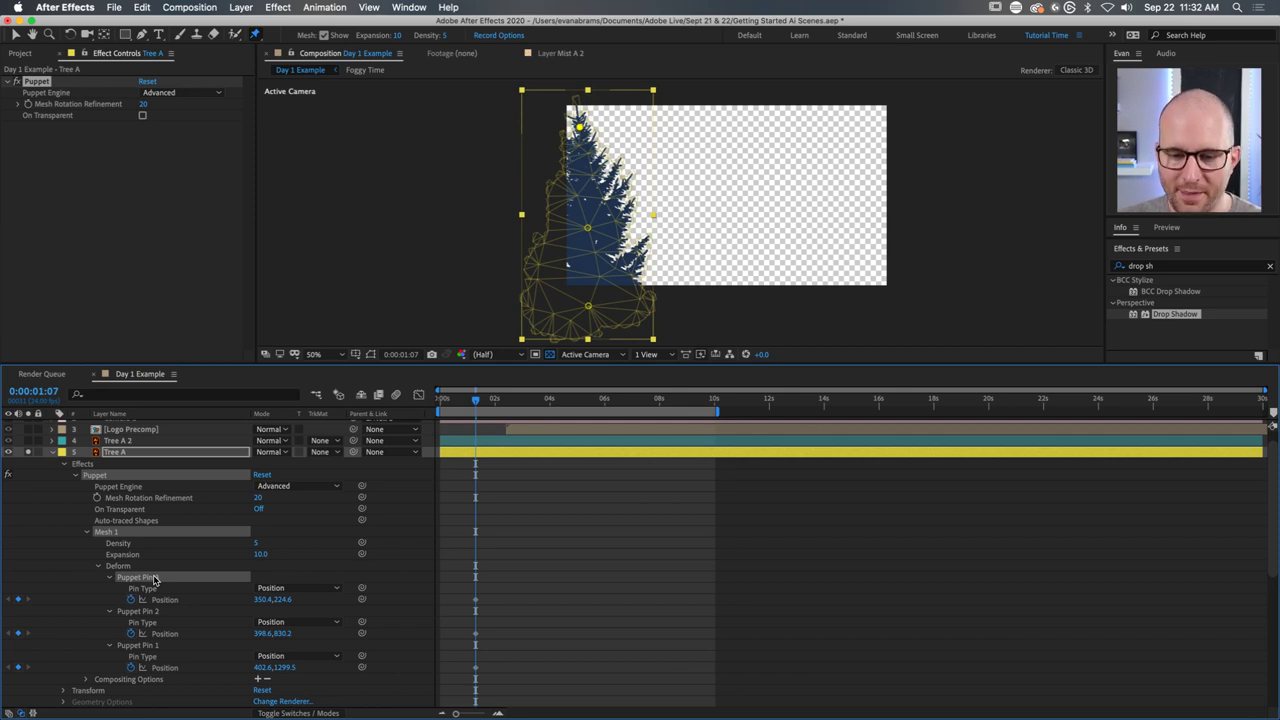
{"action": "key", "text": "Return"}
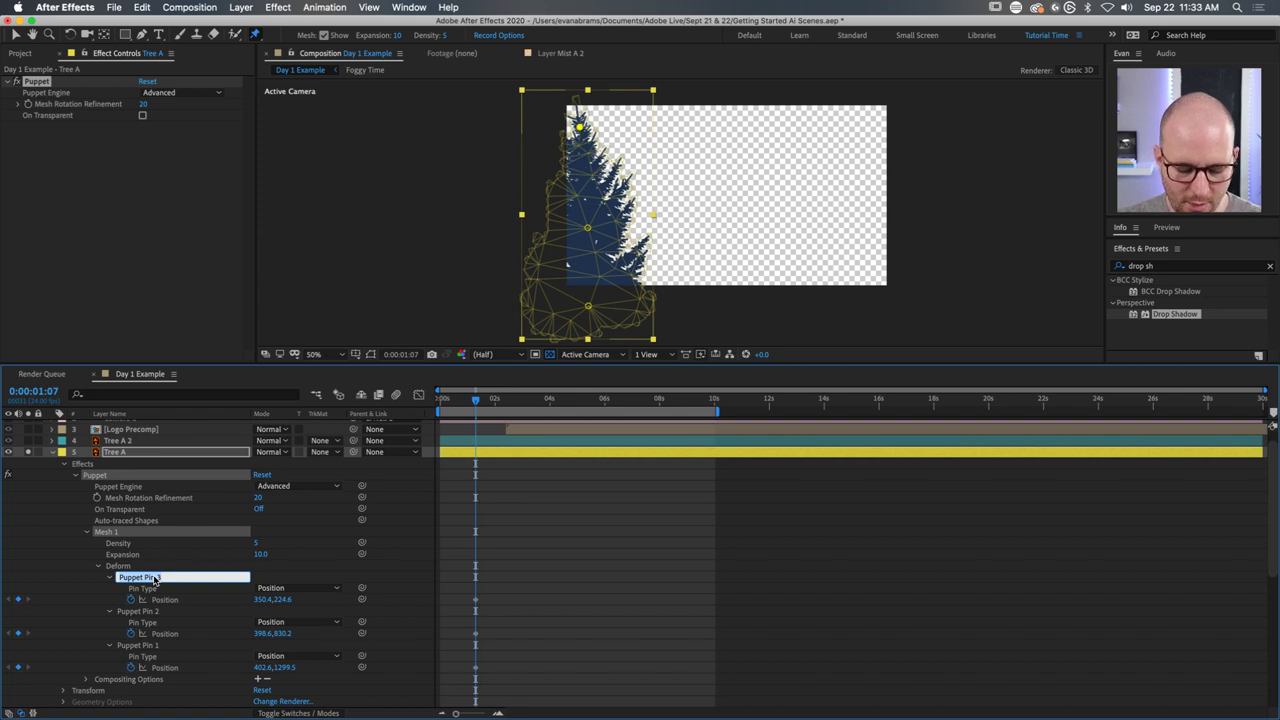
{"action": "type", "text": "Top"}
{"action": "key", "text": "Return"}
Rename the base pin 'trunk' and the middle pin 'support', then delete their Position keyframes.
{"action": "left_click", "coordinate": [152, 647]}
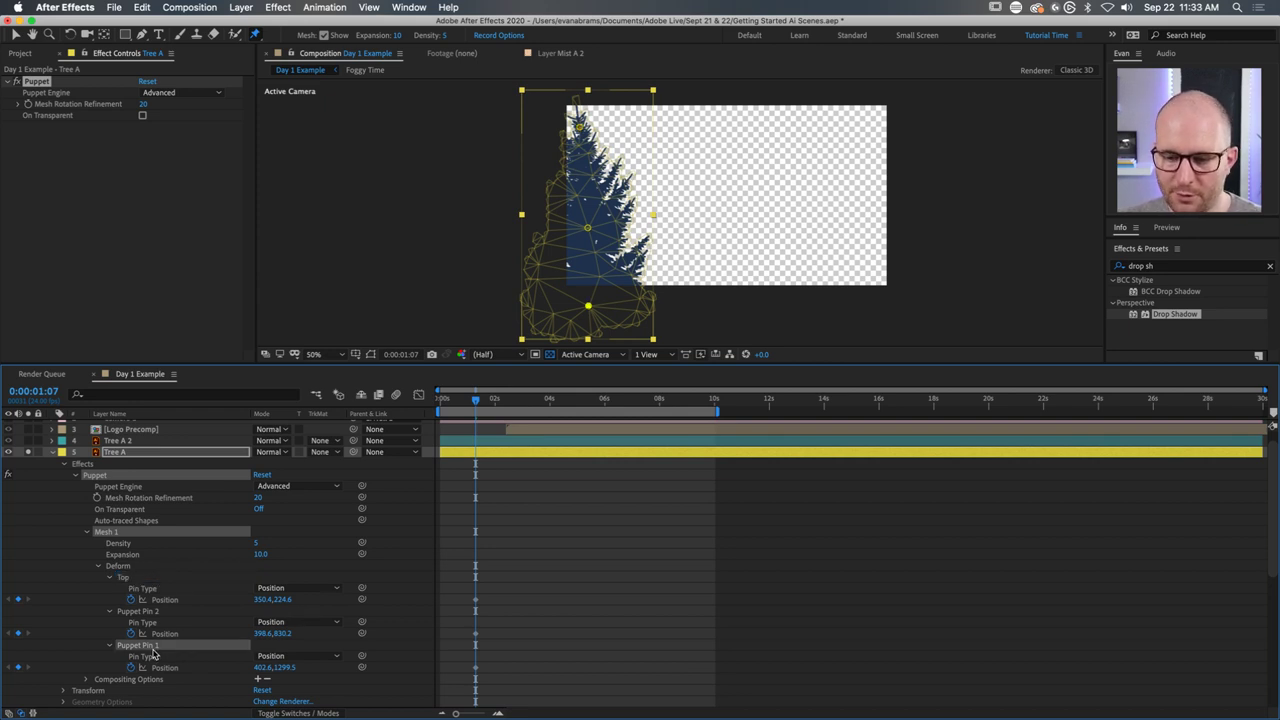
{"action": "key", "text": "Return"}
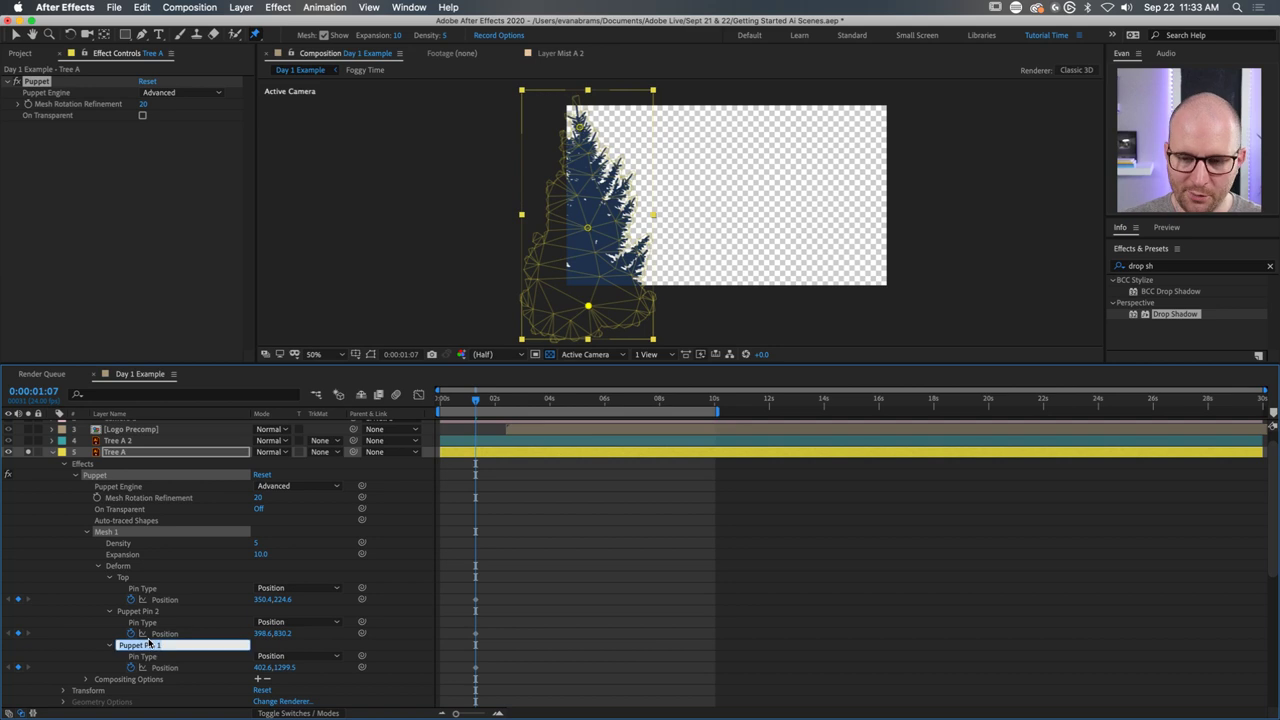
{"action": "type", "text": "B"}
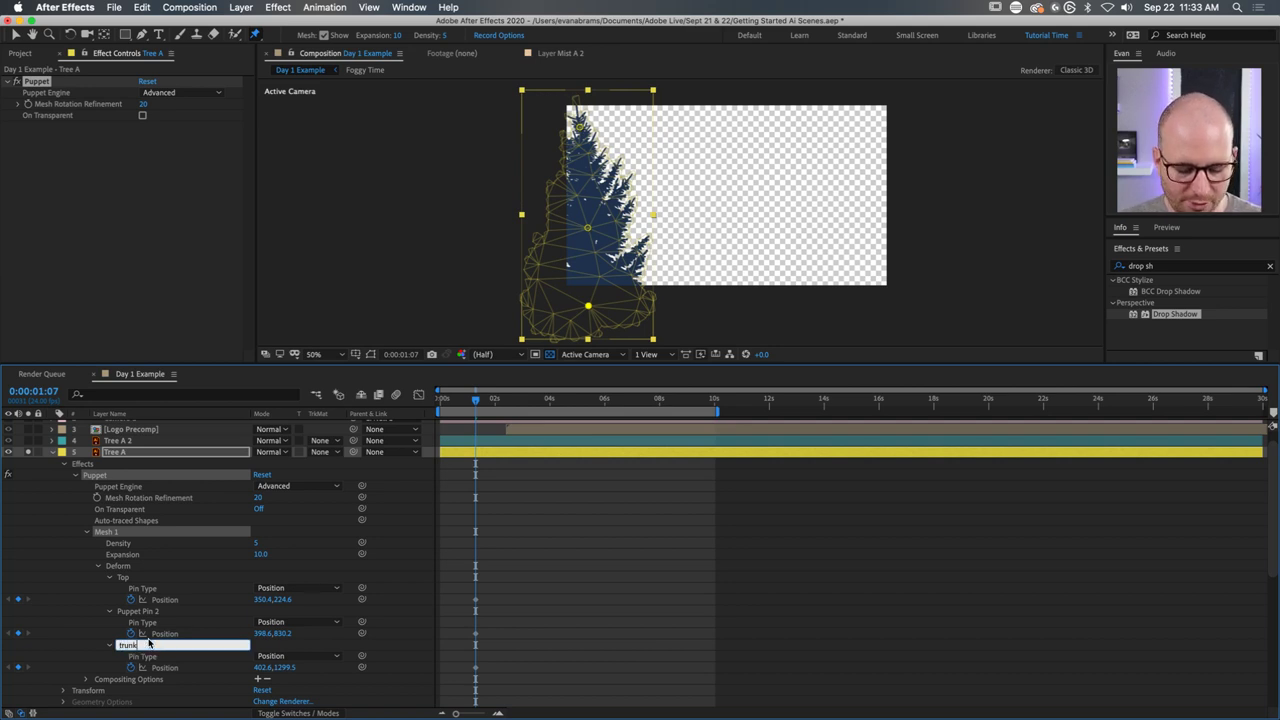
{"action": "type", "text": "runk"}
{"action": "key", "text": "Return"}
{"action": "left_click", "coordinate": [162, 611]}
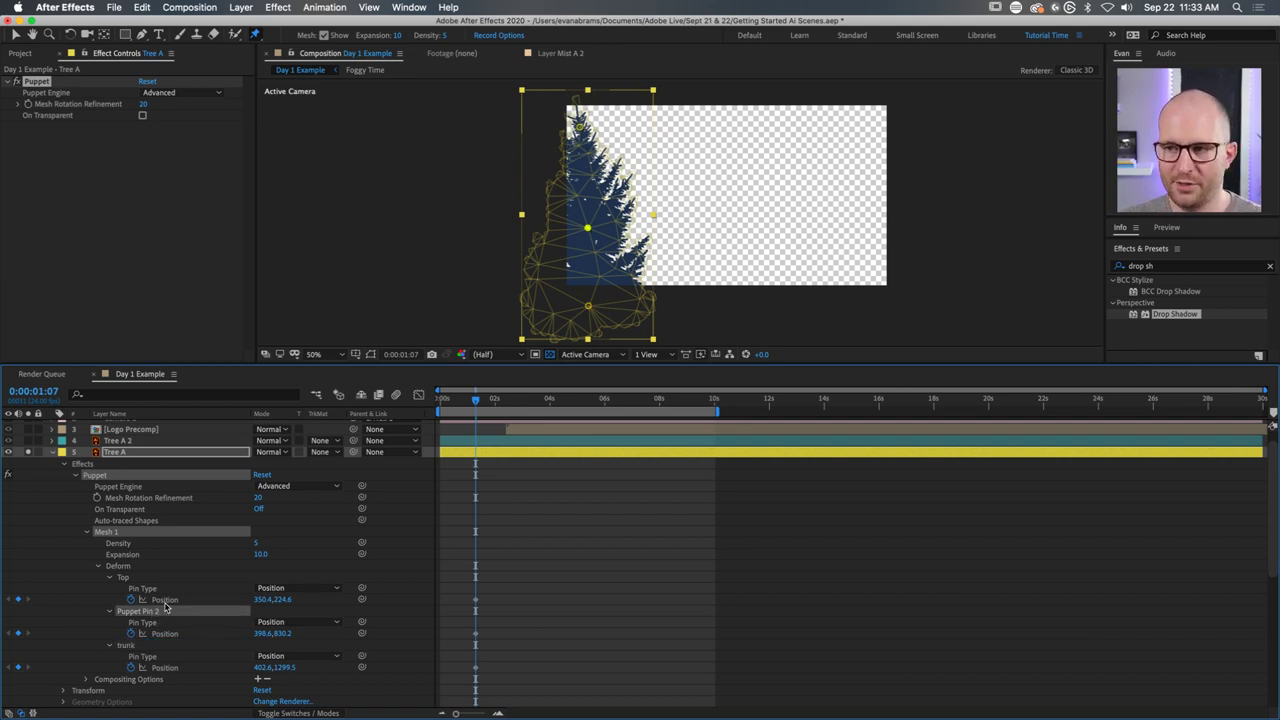
{"action": "key", "text": "Return"}
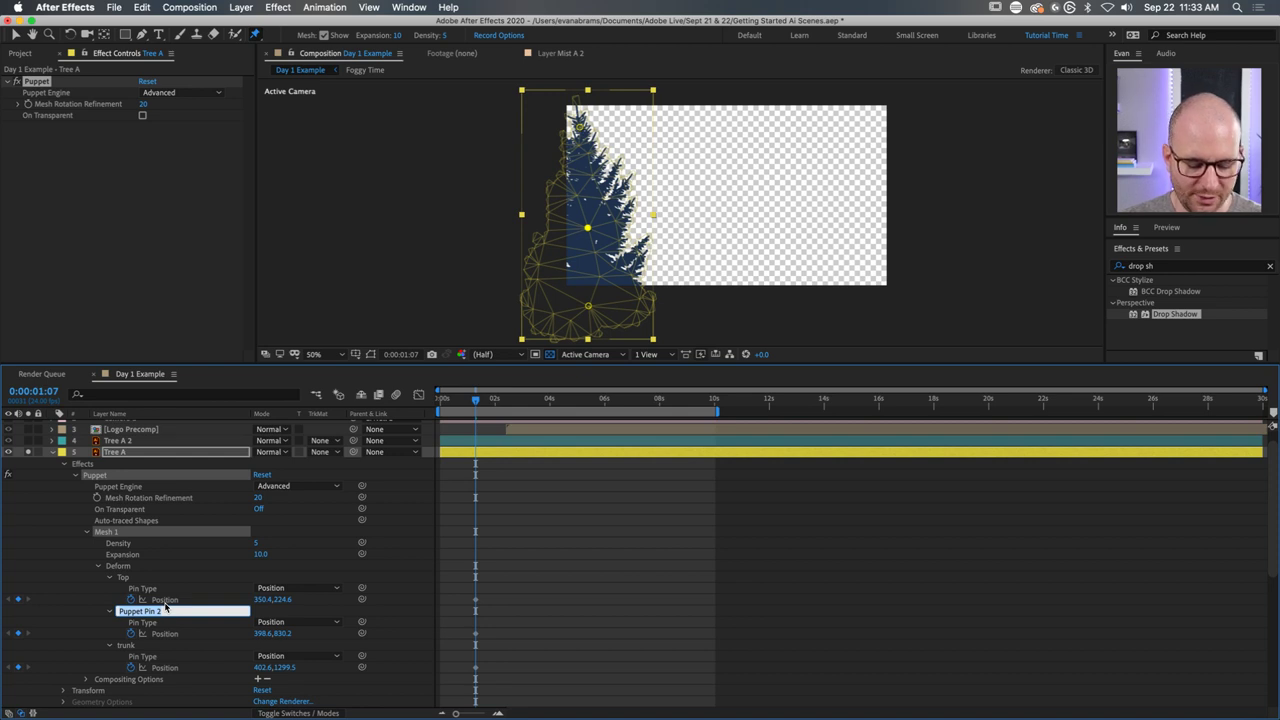
{"action": "type", "text": "c"}
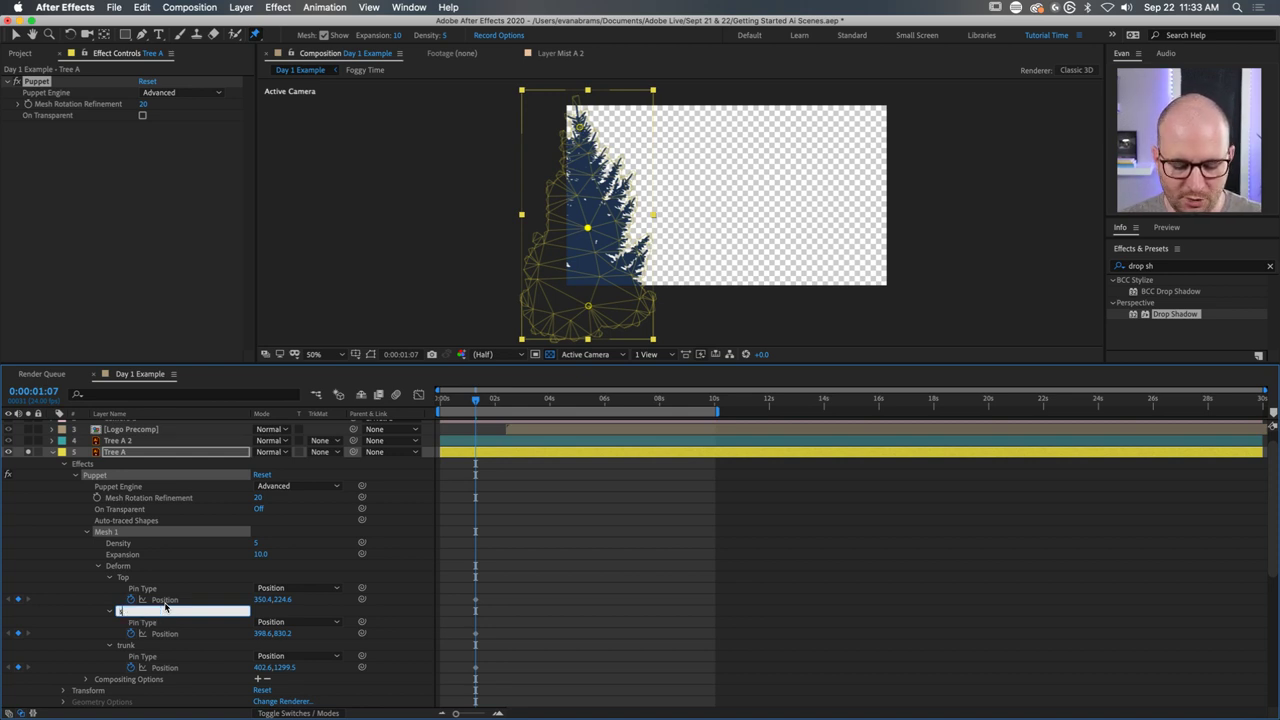
{"action": "key", "text": "Return"}
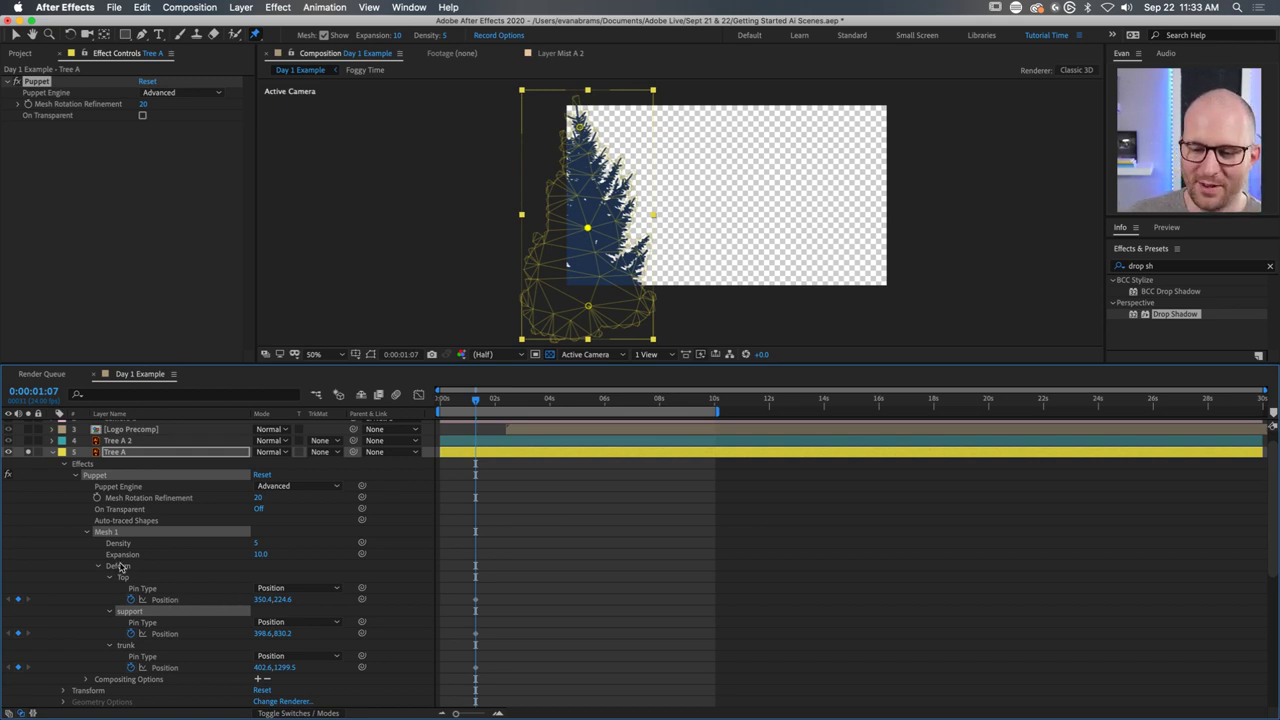
{"action": "left_click_drag", "start_coordinate": [494, 634], "coordinate": [472, 678]}
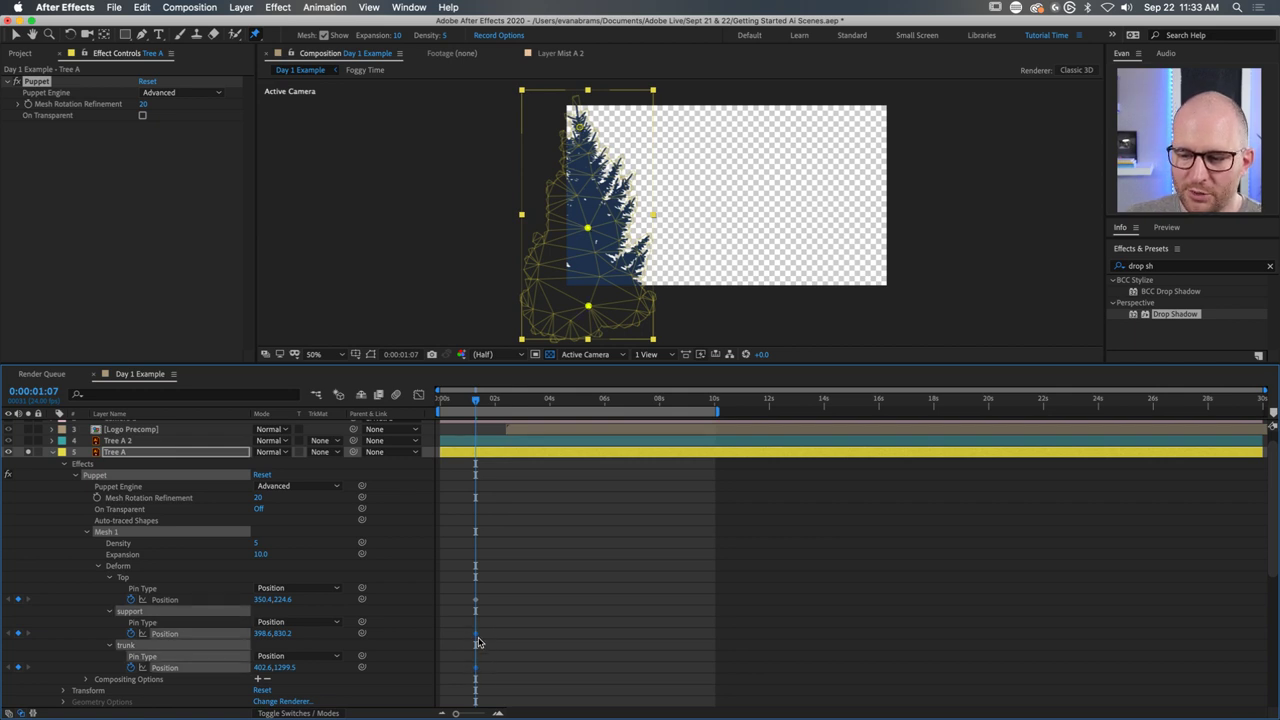
{"action": "key", "text": "Delete"}
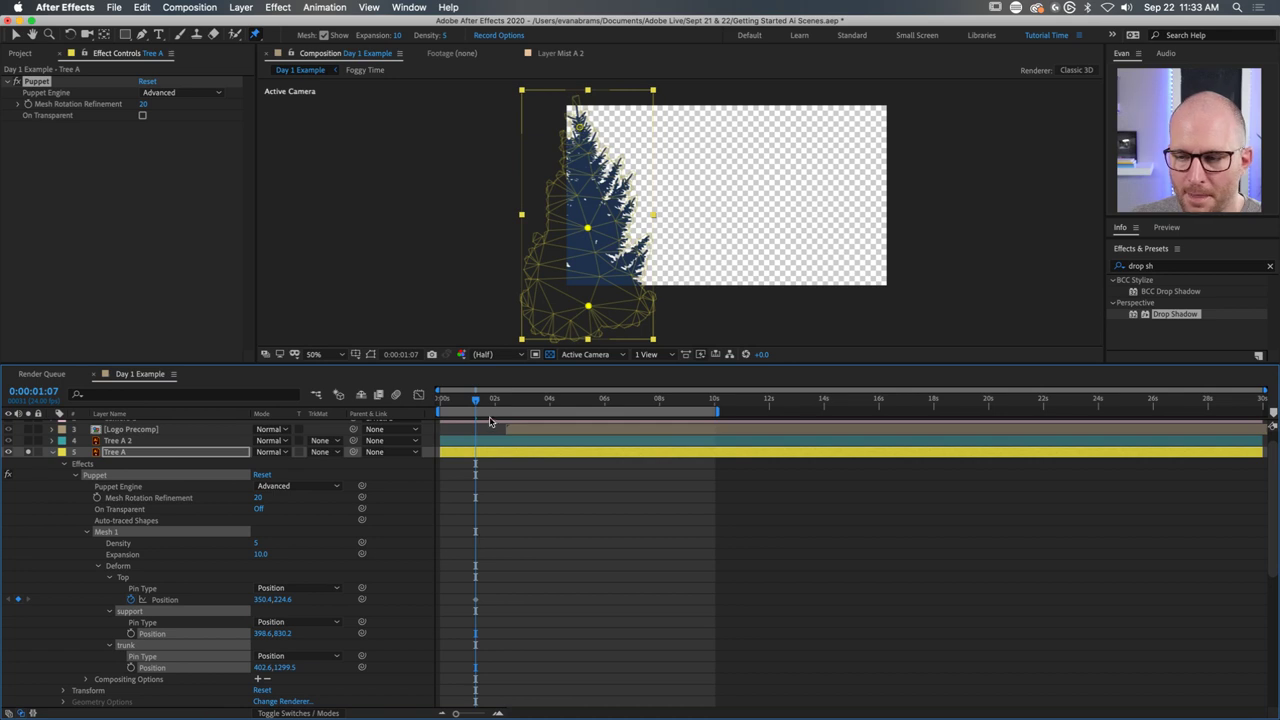
Keyframe the Top pin upright at the start and leaning left about a second later.
{"action": "left_click", "coordinate": [475, 601]}
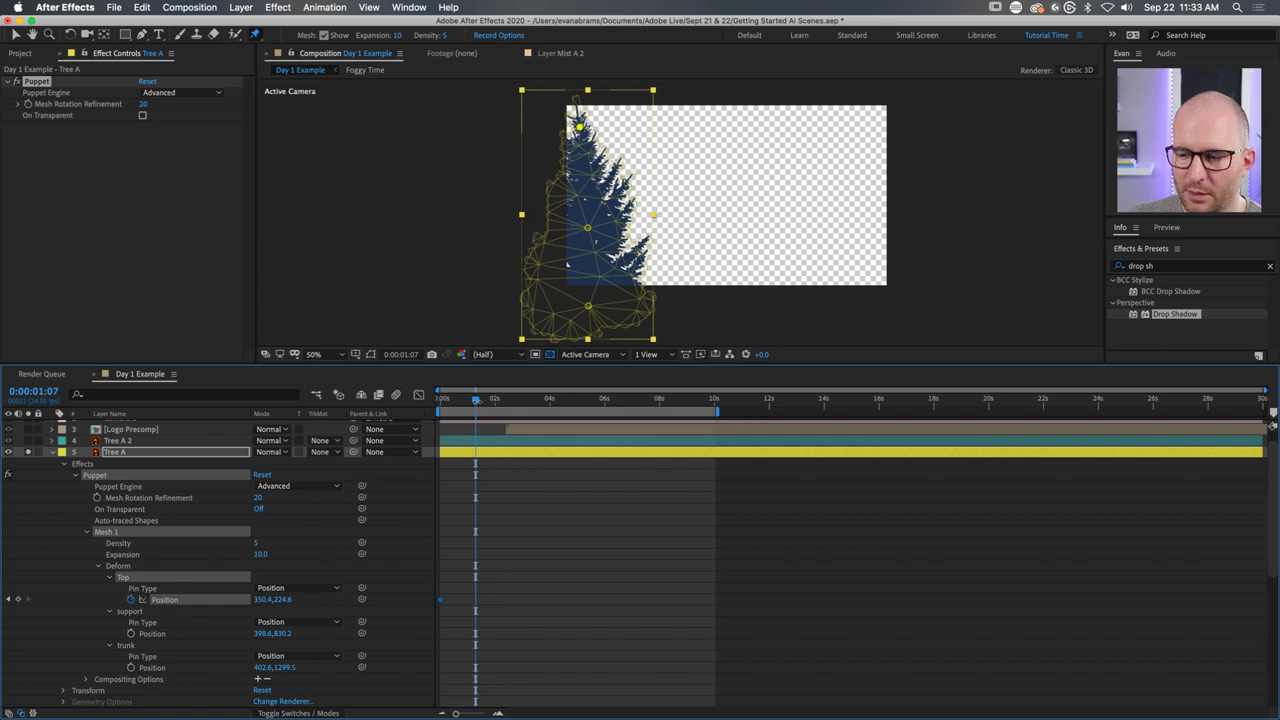
{"action": "key", "text": "space"}
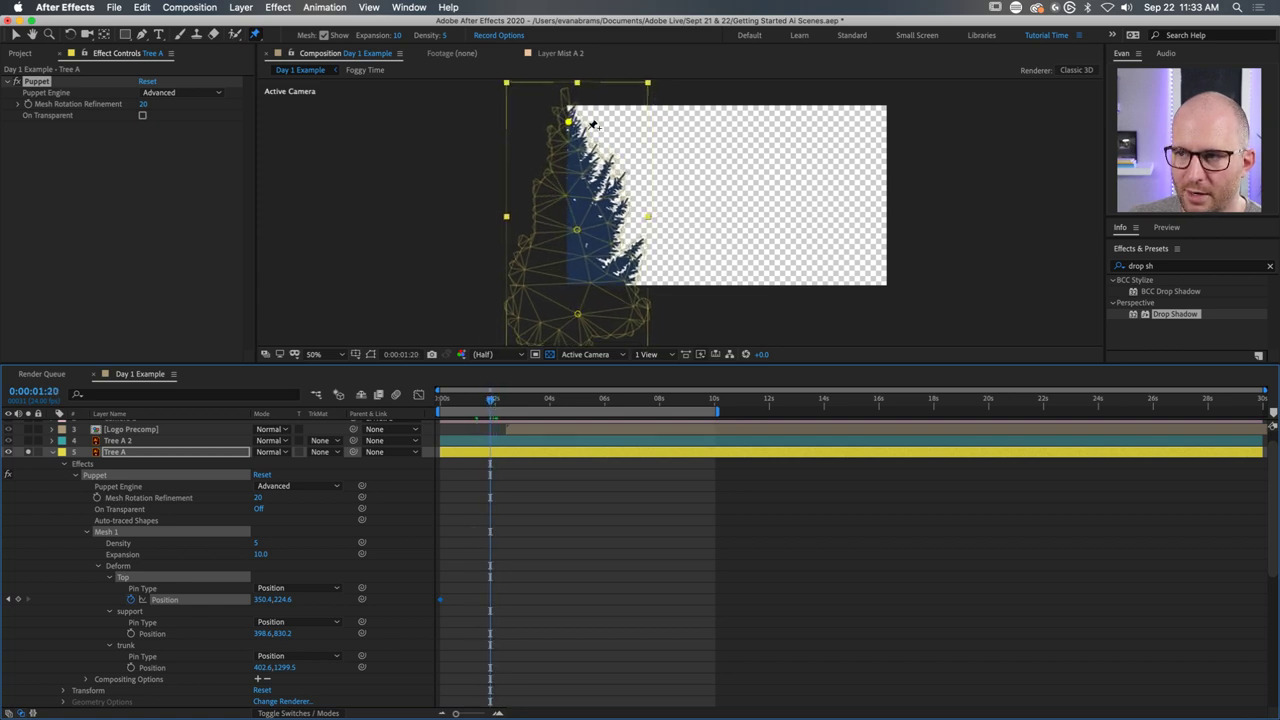
{"action": "mouse_move", "coordinate": [568, 121]}
{"action": "left_mouse_down"}
{"action": "mouse_move", "coordinate": [554, 120]}
{"action": "mouse_move", "coordinate": [572, 121]}
{"action": "left_mouse_up"}
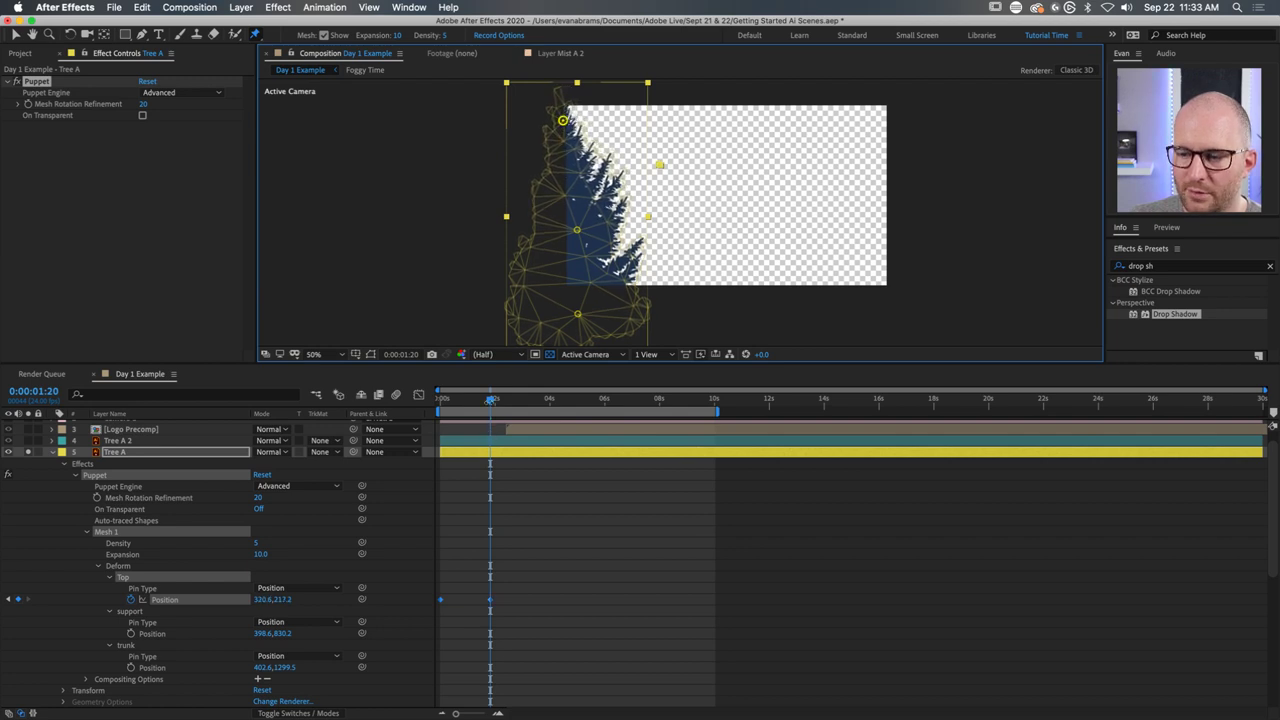
{"action": "left_click_drag", "start_coordinate": [490, 399], "coordinate": [438, 402]}
{"action": "left_click_drag", "start_coordinate": [626, 142], "coordinate": [634, 141]}
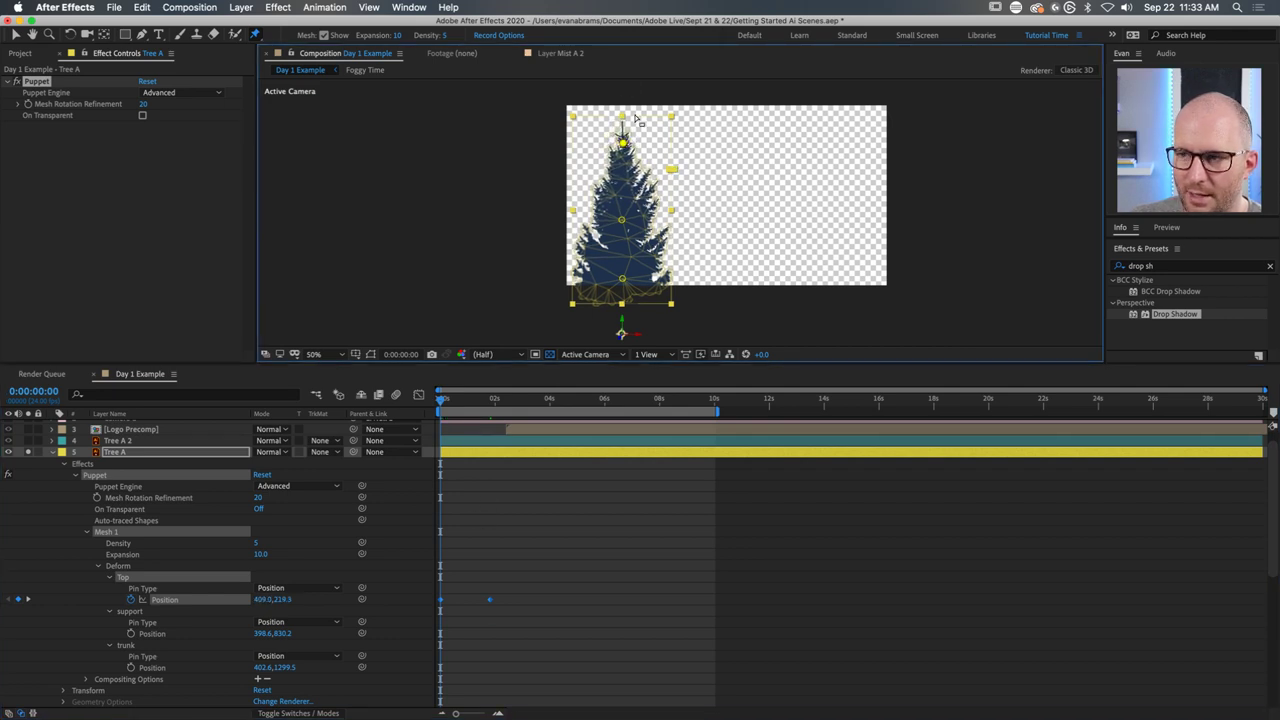
{"action": "mouse_move", "coordinate": [633, 144]}
{"action": "left_mouse_down"}
{"action": "mouse_move", "coordinate": [598, 104]}
{"action": "mouse_move", "coordinate": [648, 128]}
{"action": "mouse_move", "coordinate": [610, 128]}
{"action": "mouse_move", "coordinate": [618, 150]}
{"action": "mouse_move", "coordinate": [672, 108]}
{"action": "mouse_move", "coordinate": [619, 117]}
{"action": "mouse_move", "coordinate": [659, 126]}
{"action": "mouse_move", "coordinate": [618, 175]}
{"action": "mouse_move", "coordinate": [600, 133]}
{"action": "mouse_move", "coordinate": [621, 122]}
{"action": "left_mouse_up"}
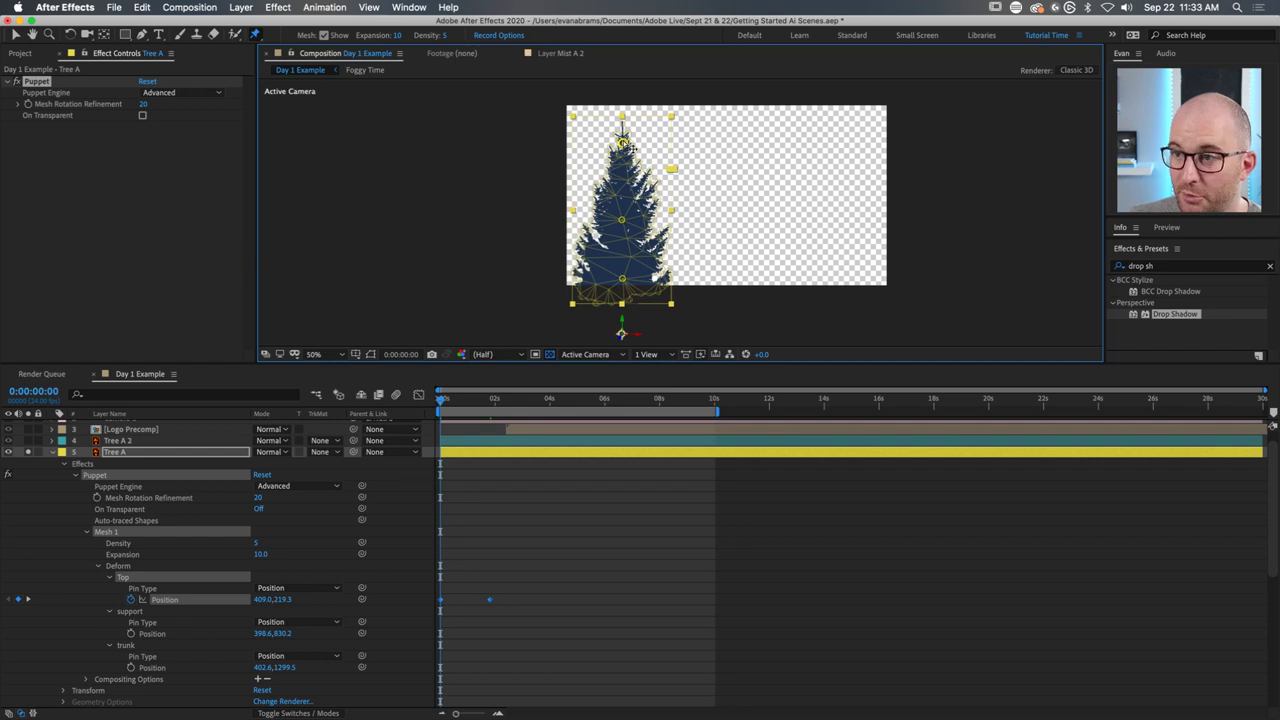
Retime the second Top keyframe, deepen the left lean, and select both sway keyframes.
{"action": "left_click", "coordinate": [508, 528]}
{"action": "left_click_drag", "start_coordinate": [489, 600], "coordinate": [510, 600]}
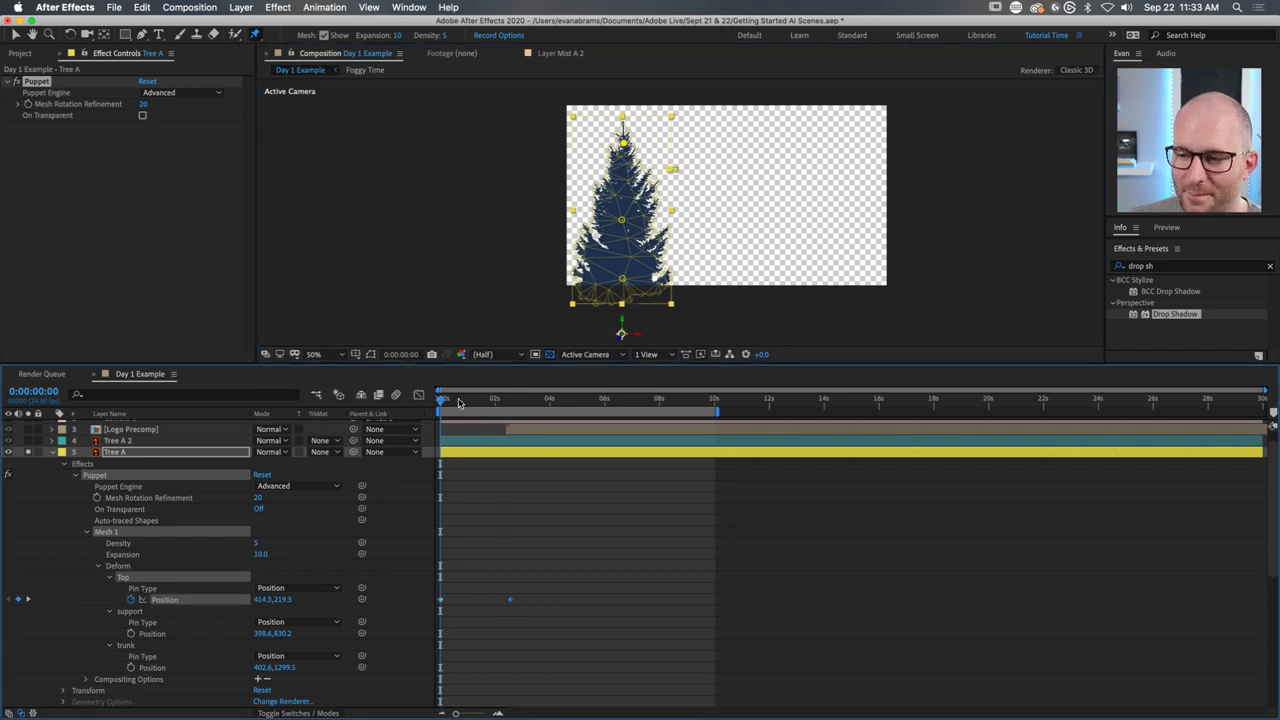
{"action": "left_click_drag", "start_coordinate": [458, 398], "coordinate": [510, 400]}
{"action": "mouse_move", "coordinate": [550, 112]}
{"action": "left_mouse_down"}
{"action": "mouse_move", "coordinate": [537, 108]}
{"action": "mouse_move", "coordinate": [545, 115]}
{"action": "left_mouse_up"}
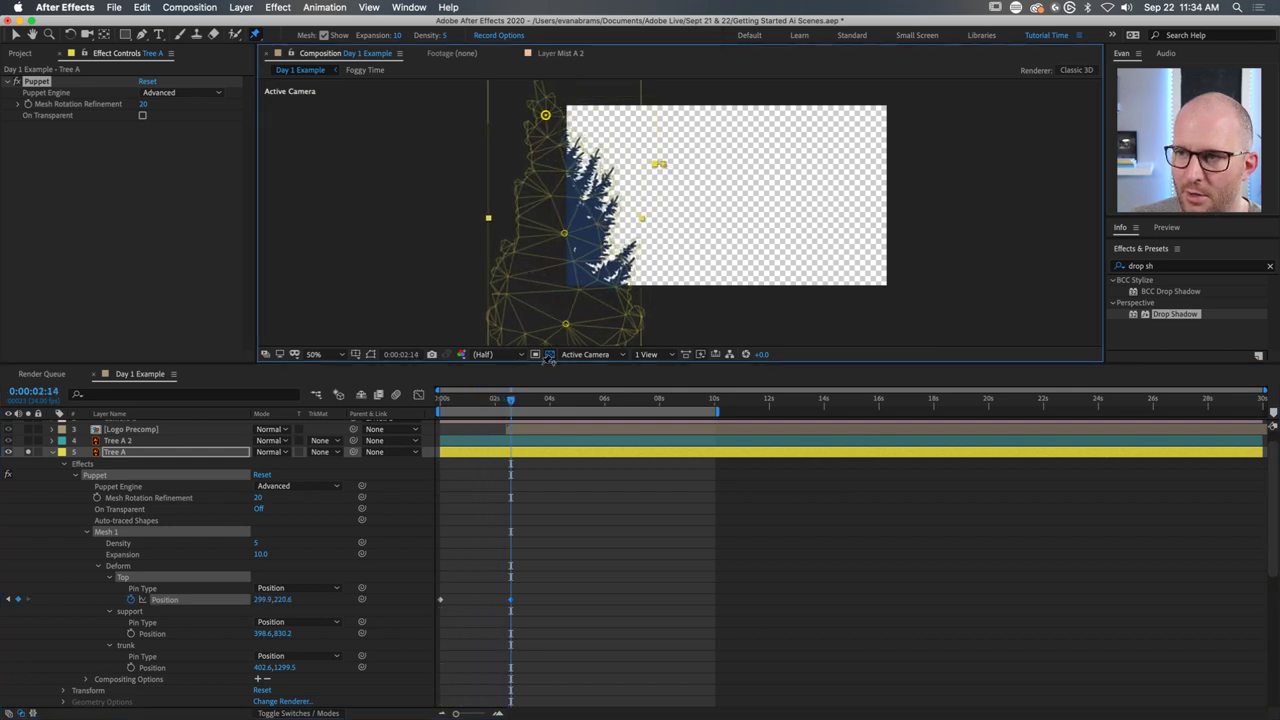
{"action": "left_click_drag", "start_coordinate": [497, 600], "coordinate": [430, 620]}
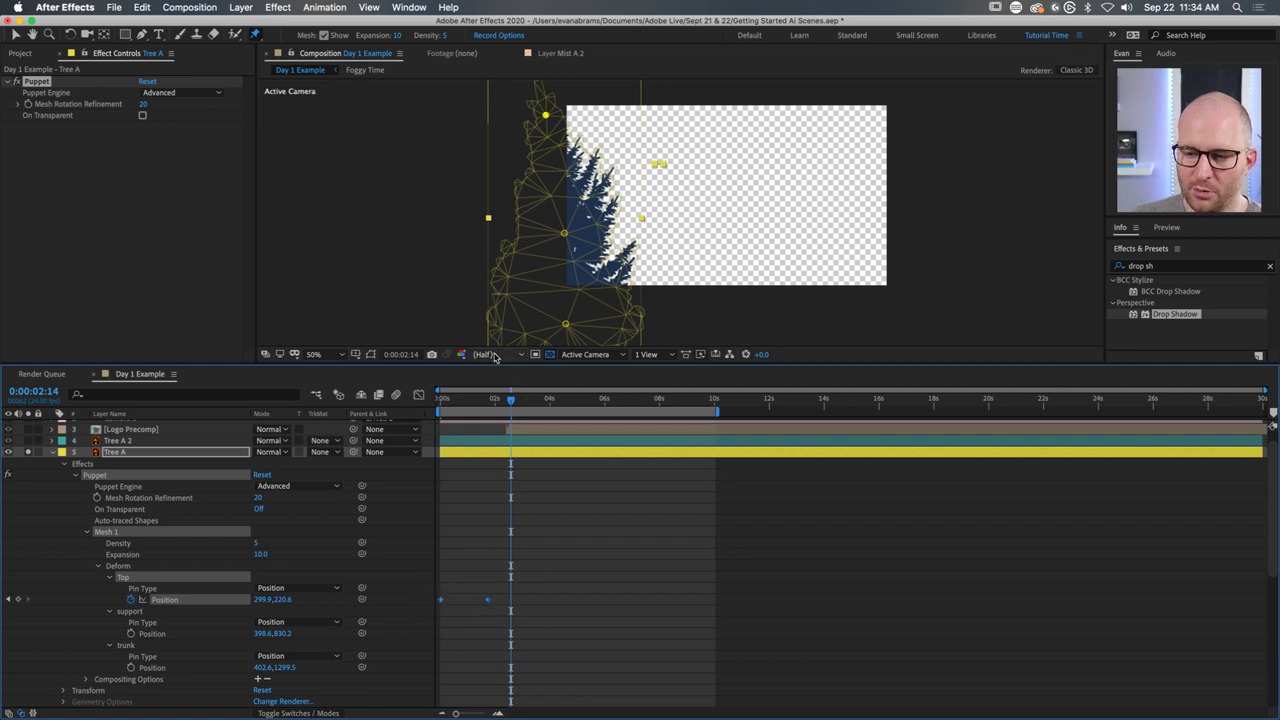
{"action": "left_click_drag", "start_coordinate": [486, 400], "coordinate": [447, 411]}
Paste copies of the sway keyframes at about 4 seconds, 7:22 and 10:18.
{"action": "key", "text": "space"}
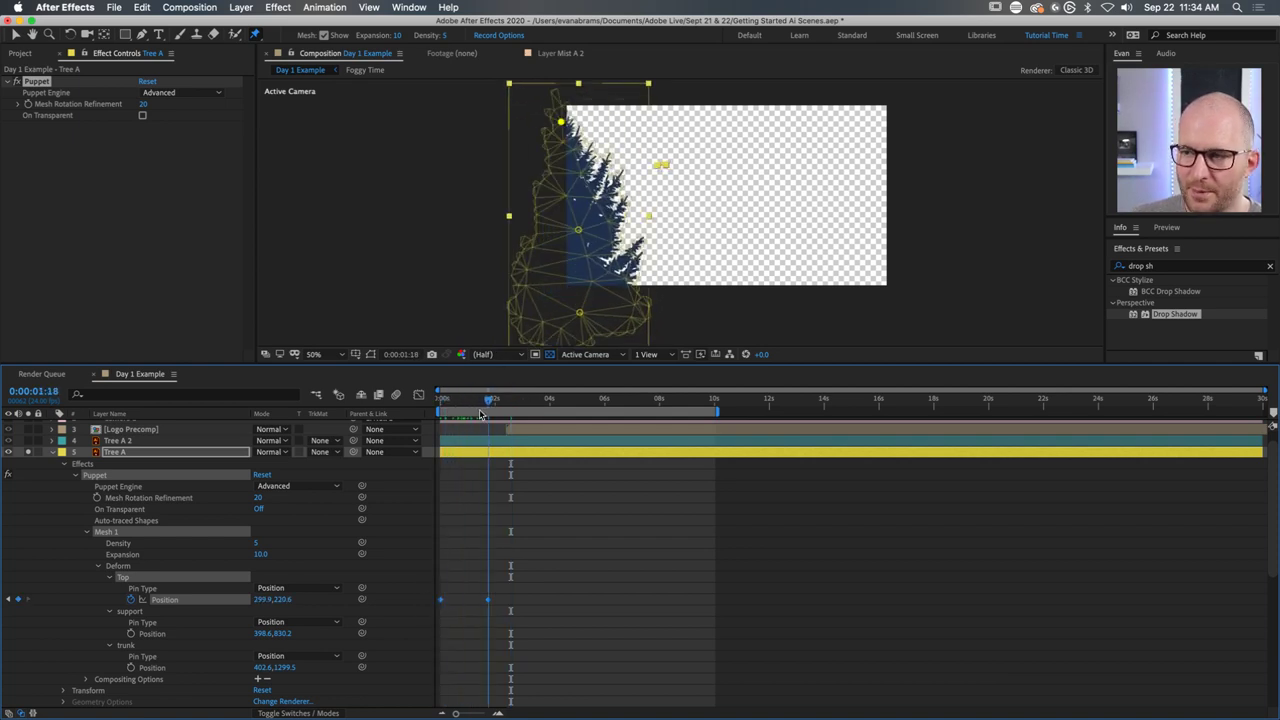
{"action": "key", "text": "space"}
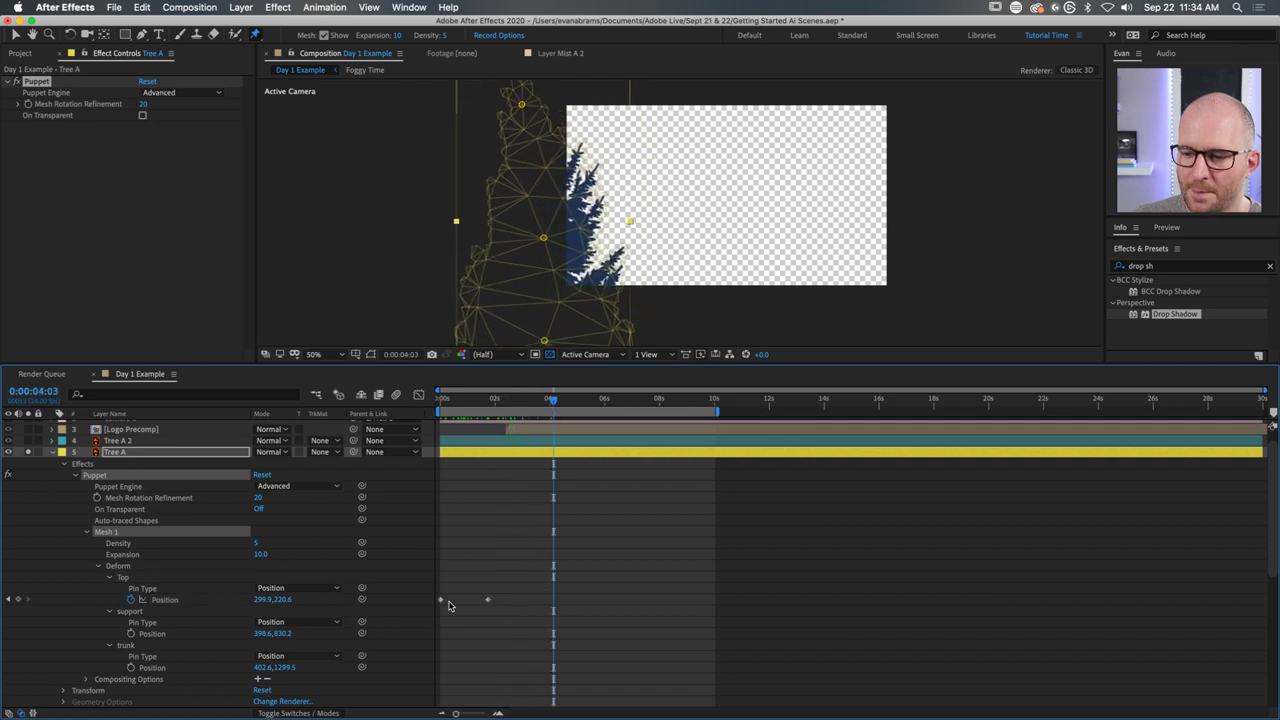
{"action": "key", "text": "cmd+v"}
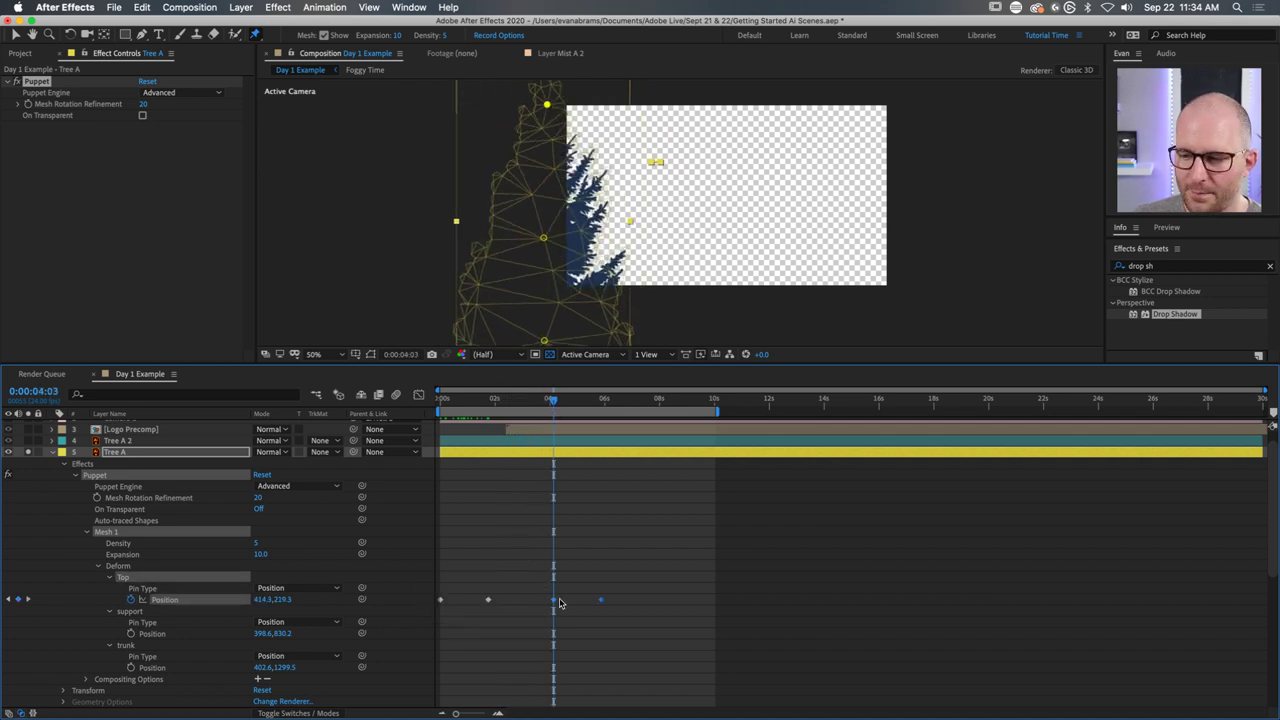
{"action": "left_click", "coordinate": [658, 400]}
{"action": "key", "text": "cmd+v"}
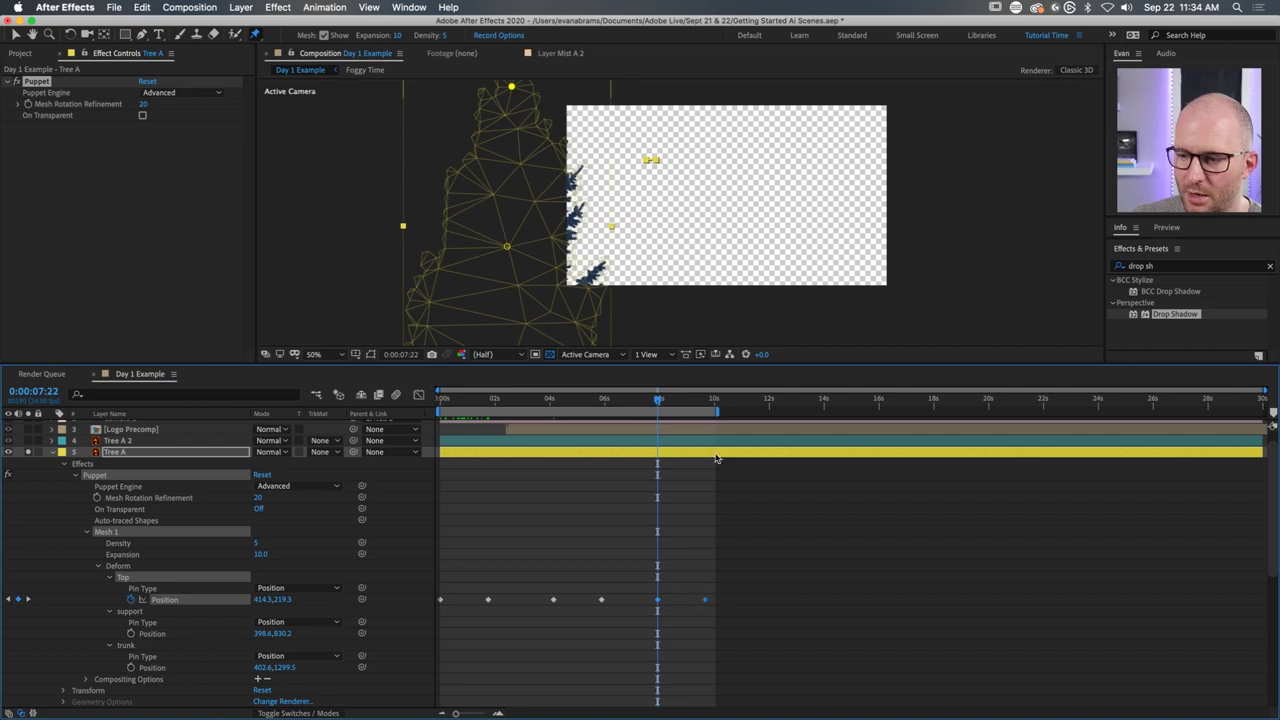
{"action": "left_click", "coordinate": [736, 402]}
{"action": "key", "text": "cmd+v"}
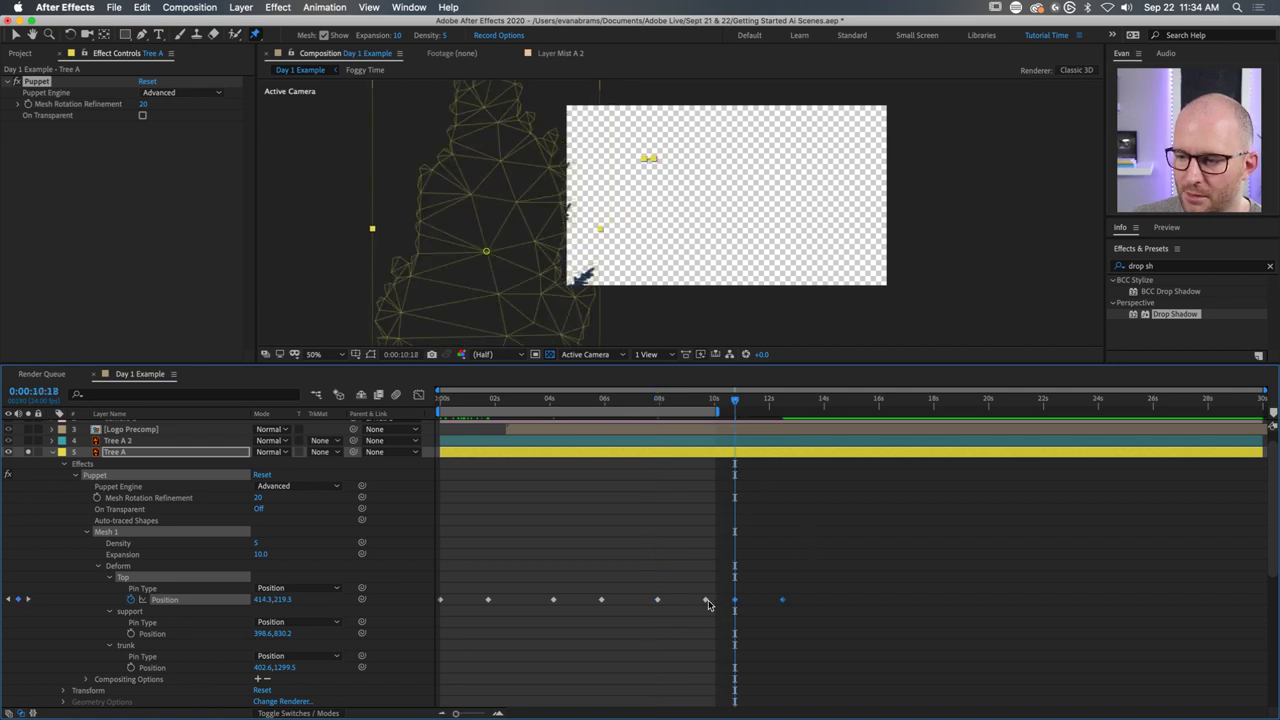
Adjust keyframe spacing, compress the set to end near ten seconds, and apply Easy Ease.
{"action": "left_click_drag", "start_coordinate": [705, 599], "coordinate": [646, 599]}
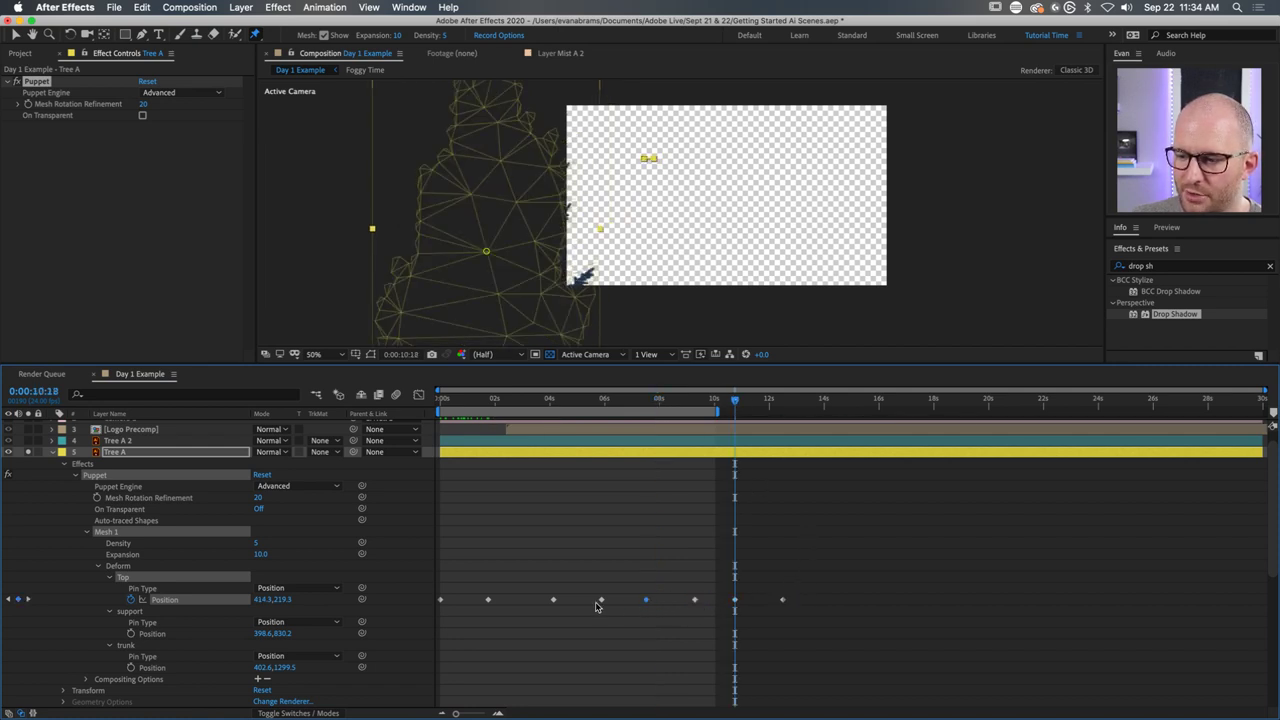
{"action": "left_click_drag", "start_coordinate": [553, 599], "coordinate": [604, 599]}
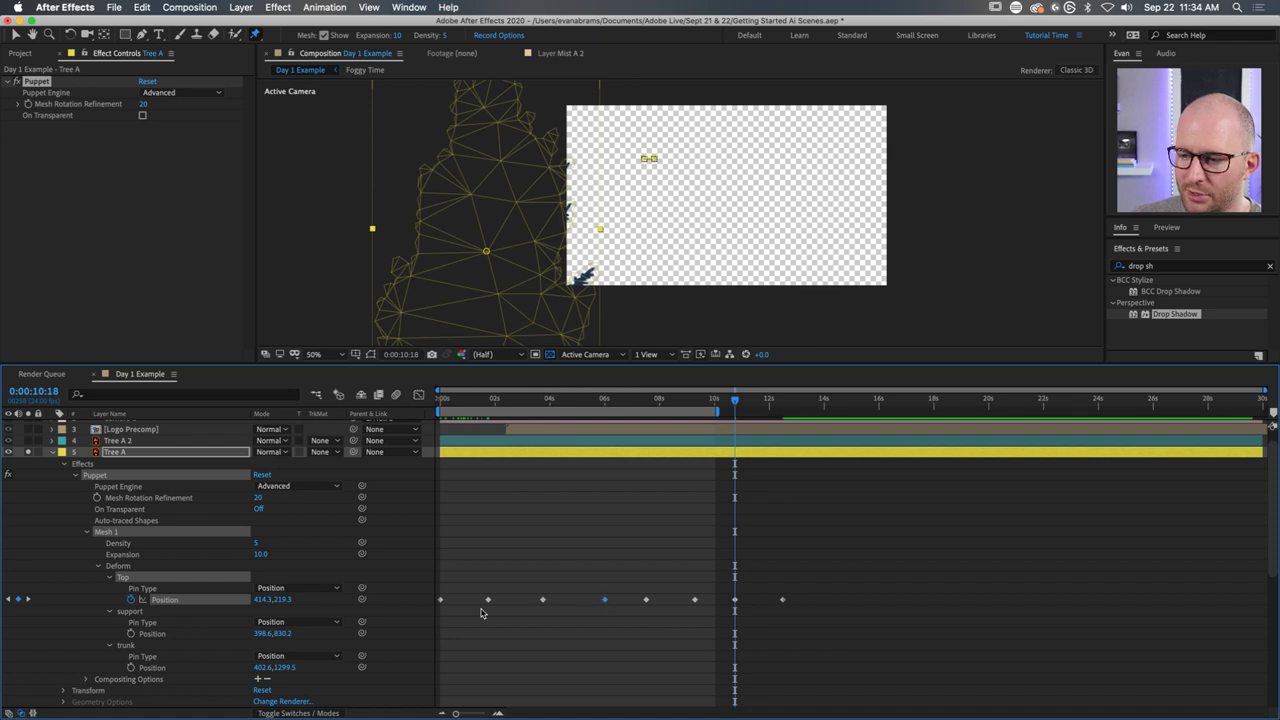
{"action": "left_click_drag", "start_coordinate": [487, 599], "coordinate": [479, 599]}
{"action": "left_click_drag", "start_coordinate": [864, 580], "coordinate": [394, 609]}
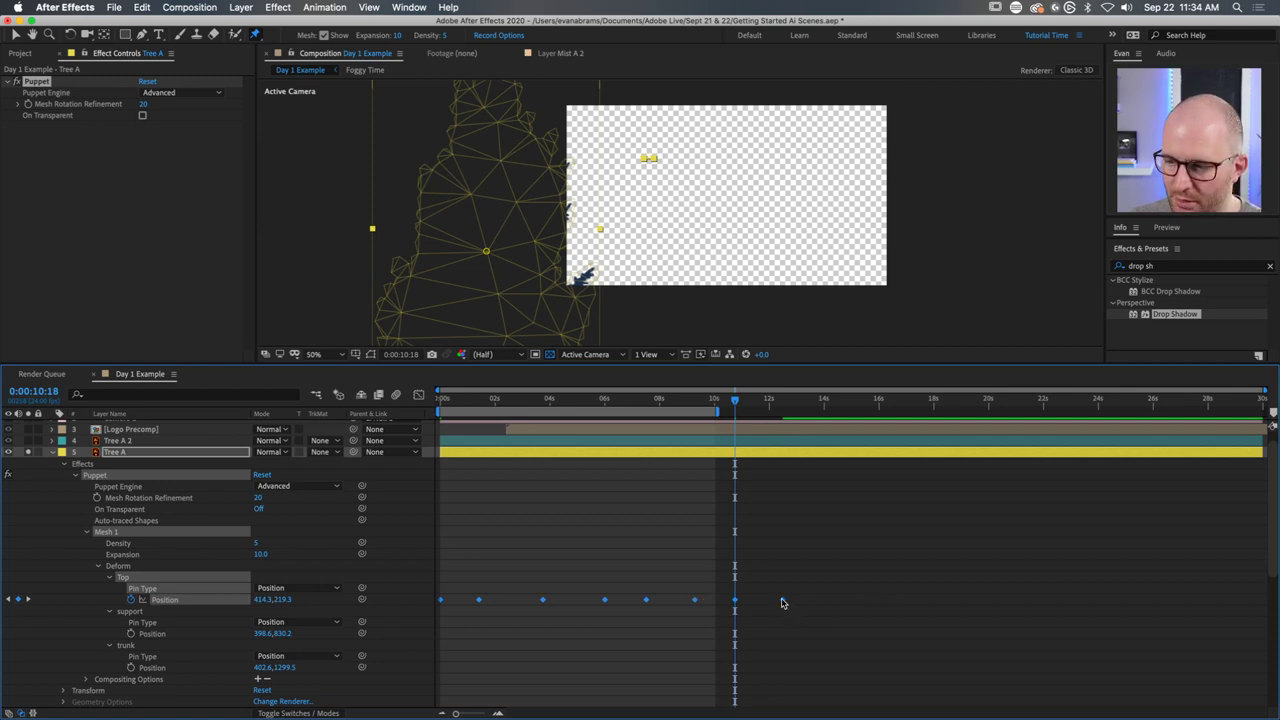
{"action": "left_click_drag", "start_coordinate": [783, 599], "coordinate": [702, 602]}
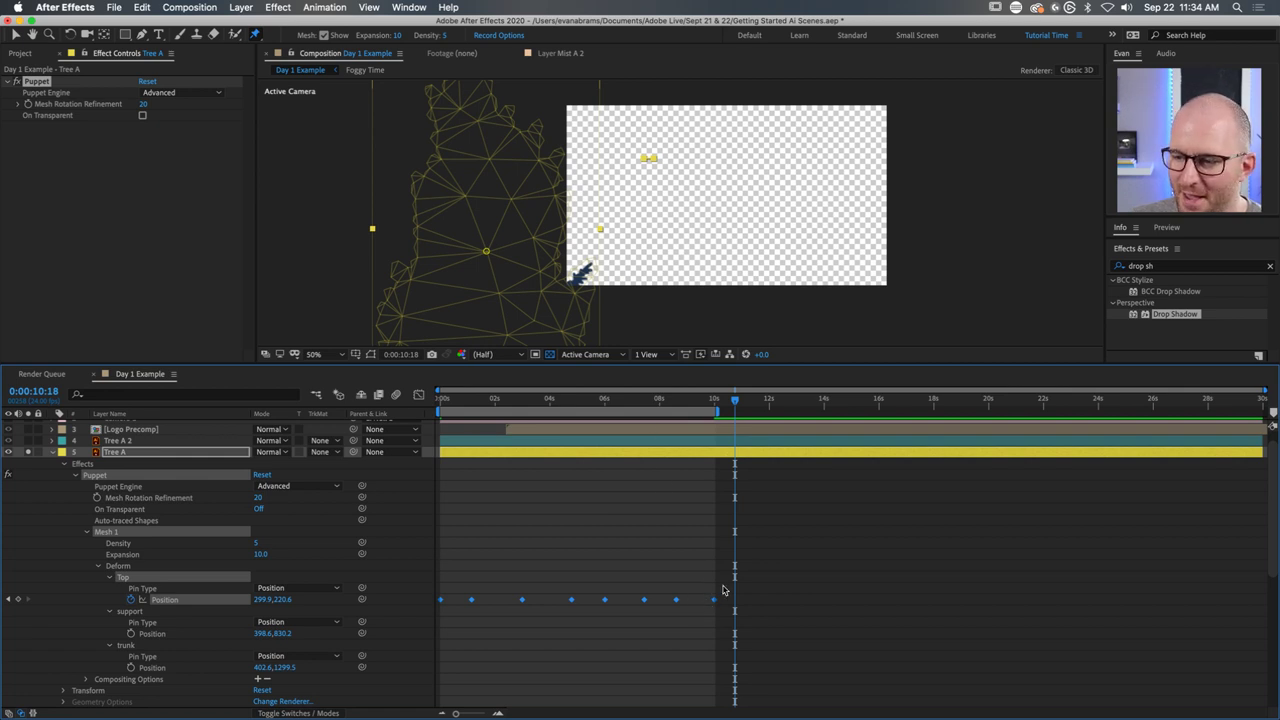
{"action": "key", "text": "F9"}
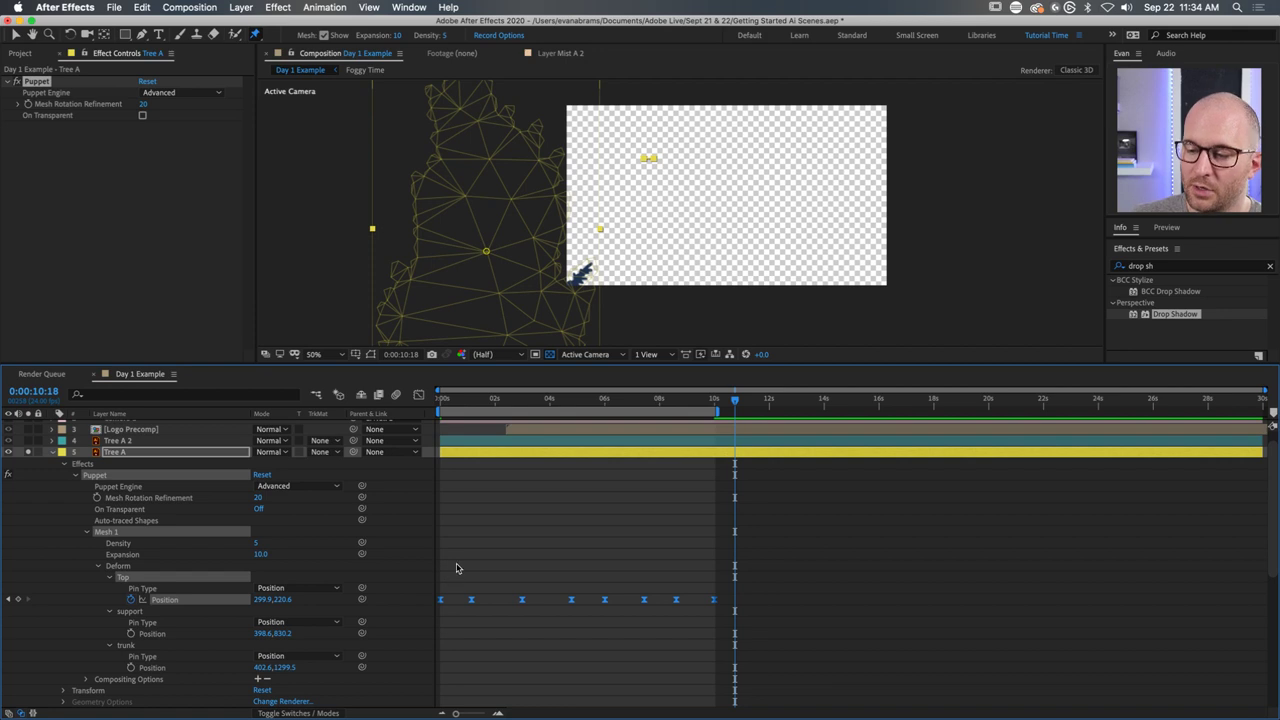
{"action": "left_click_drag", "start_coordinate": [456, 568], "coordinate": [736, 646]}
{"action": "left_click_drag", "start_coordinate": [729, 580], "coordinate": [436, 610]}
Apply easing to all Top keyframes from the context menu and preview the sway.
{"action": "right_click", "coordinate": [440, 603]}
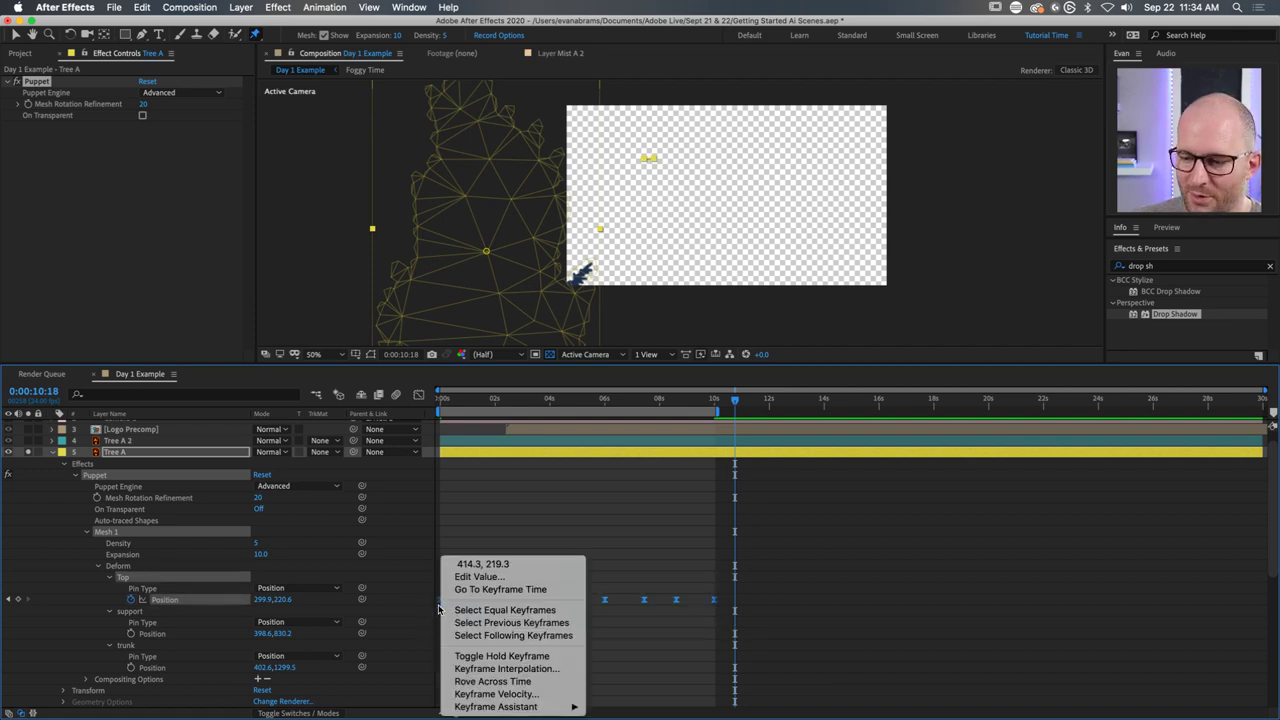
{"action": "mouse_move", "coordinate": [548, 715]}
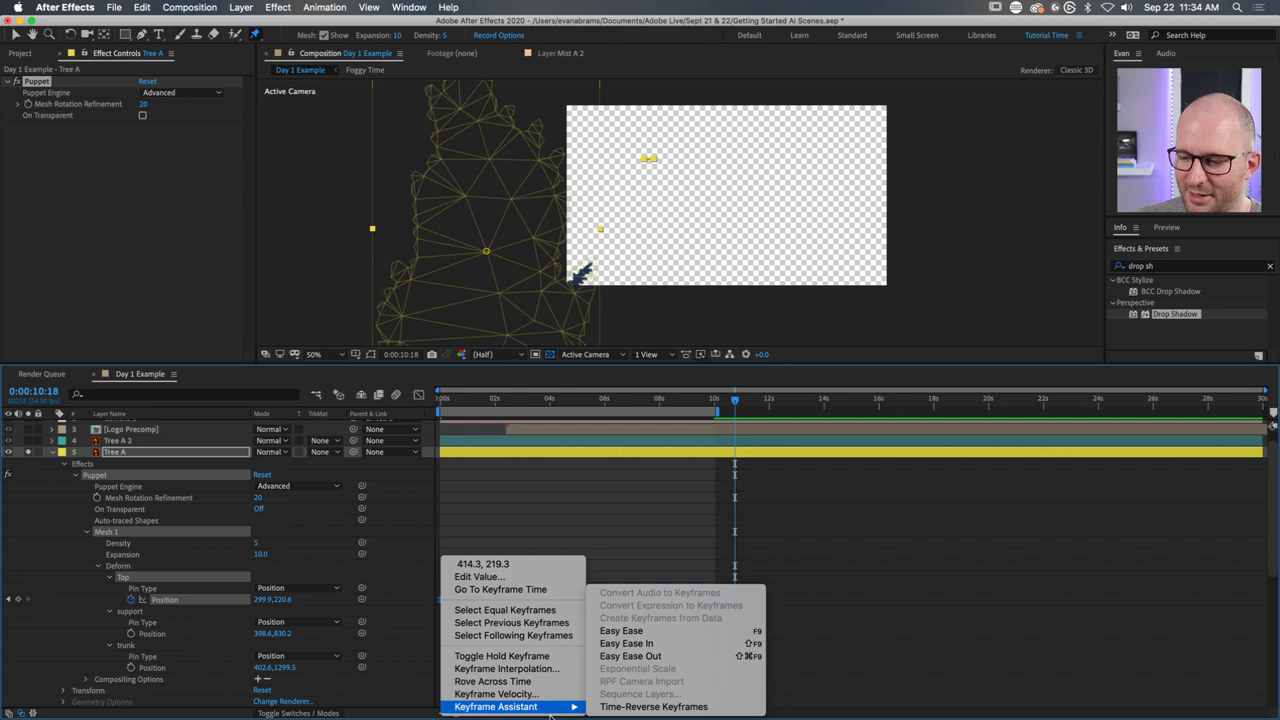
{"action": "left_click", "coordinate": [621, 631]}
{"action": "left_click", "coordinate": [545, 399]}
{"action": "left_click_drag", "start_coordinate": [501, 400], "coordinate": [430, 398]}
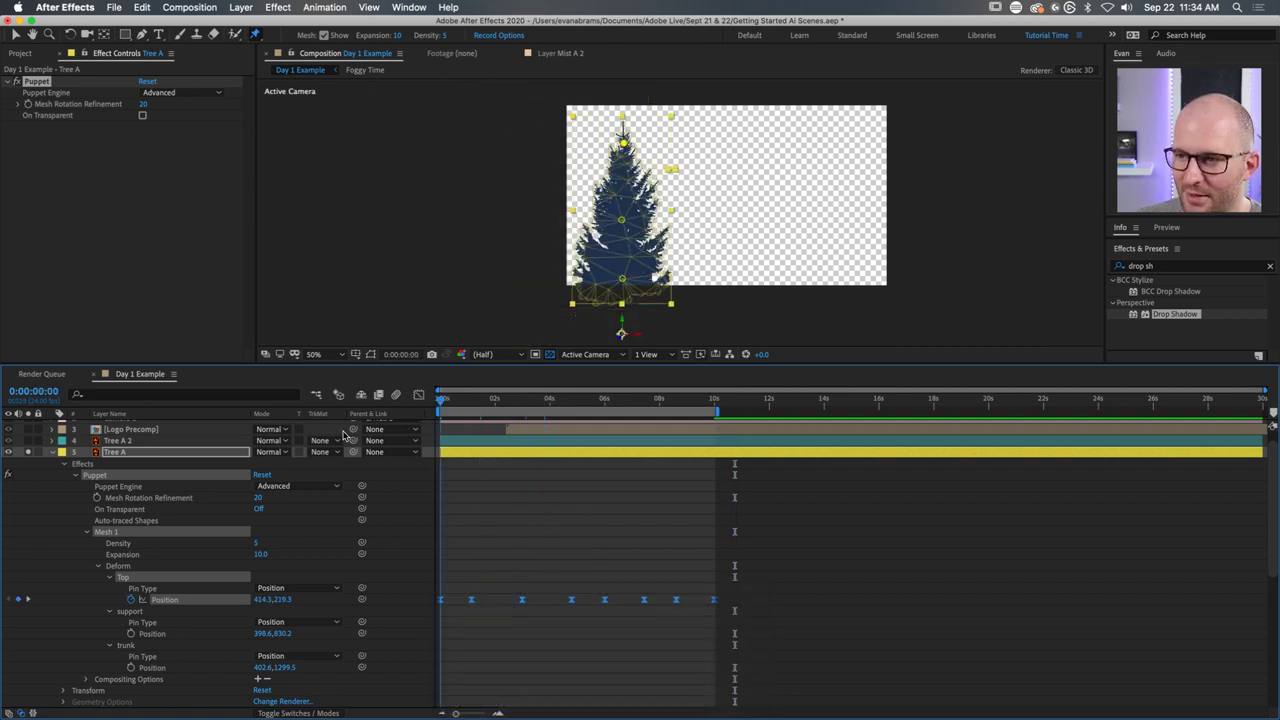
{"action": "key", "text": "space"}
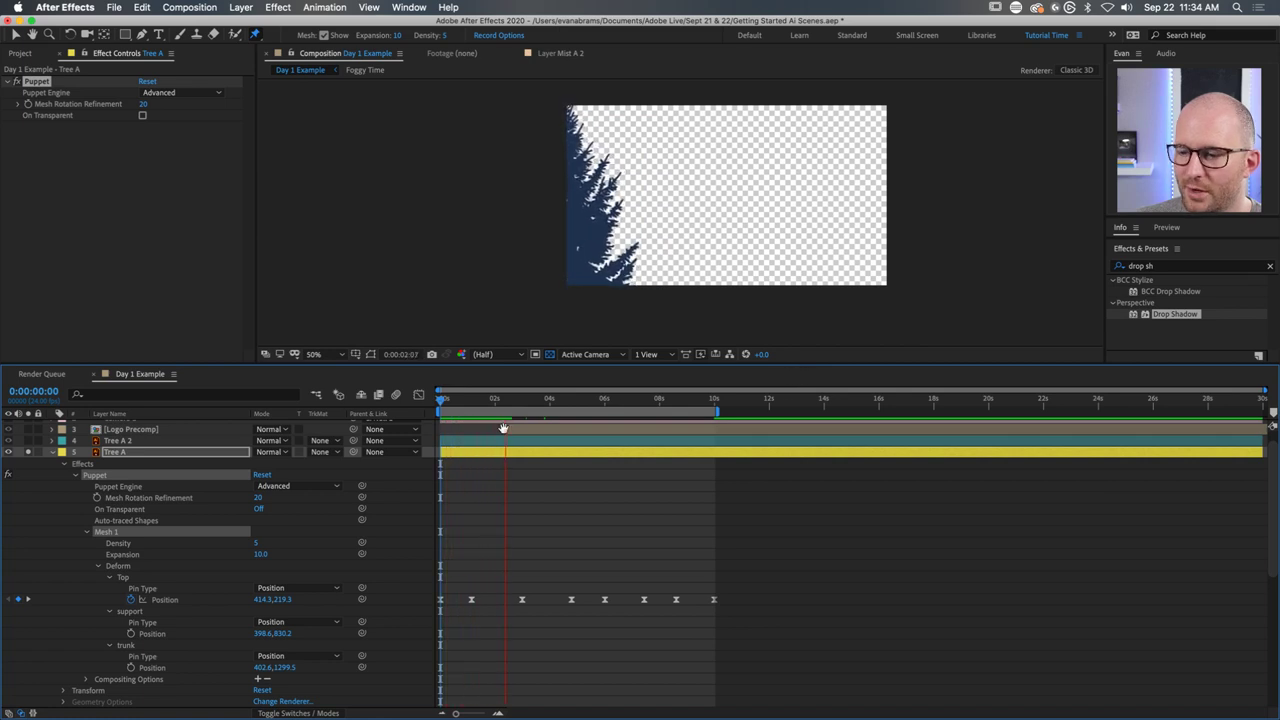
{"action": "mouse_move", "coordinate": [492, 401]}
{"action": "left_mouse_down"}
{"action": "mouse_move", "coordinate": [451, 414]}
{"action": "mouse_move", "coordinate": [482, 414]}
{"action": "mouse_move", "coordinate": [471, 414]}
{"action": "left_mouse_up"}
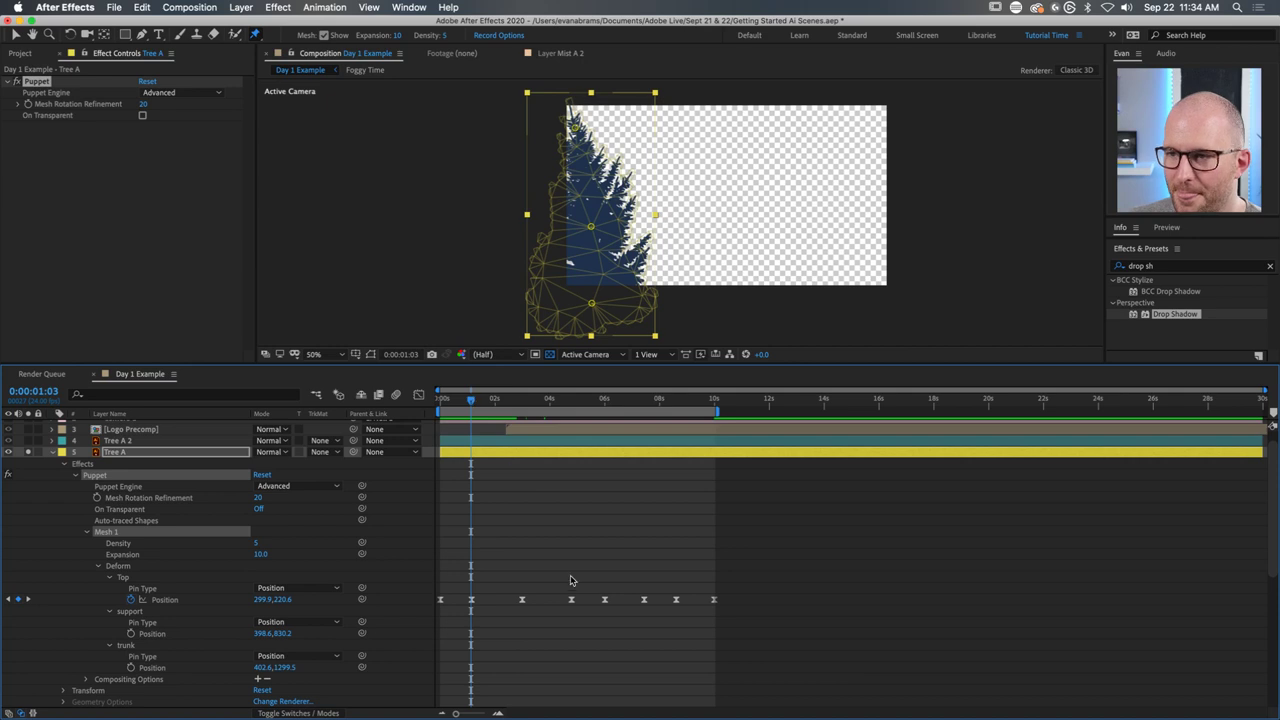
At about 1:03, shift the Top and support pins right to straighten the tree.
{"action": "left_click_drag", "start_coordinate": [571, 580], "coordinate": [582, 626]}
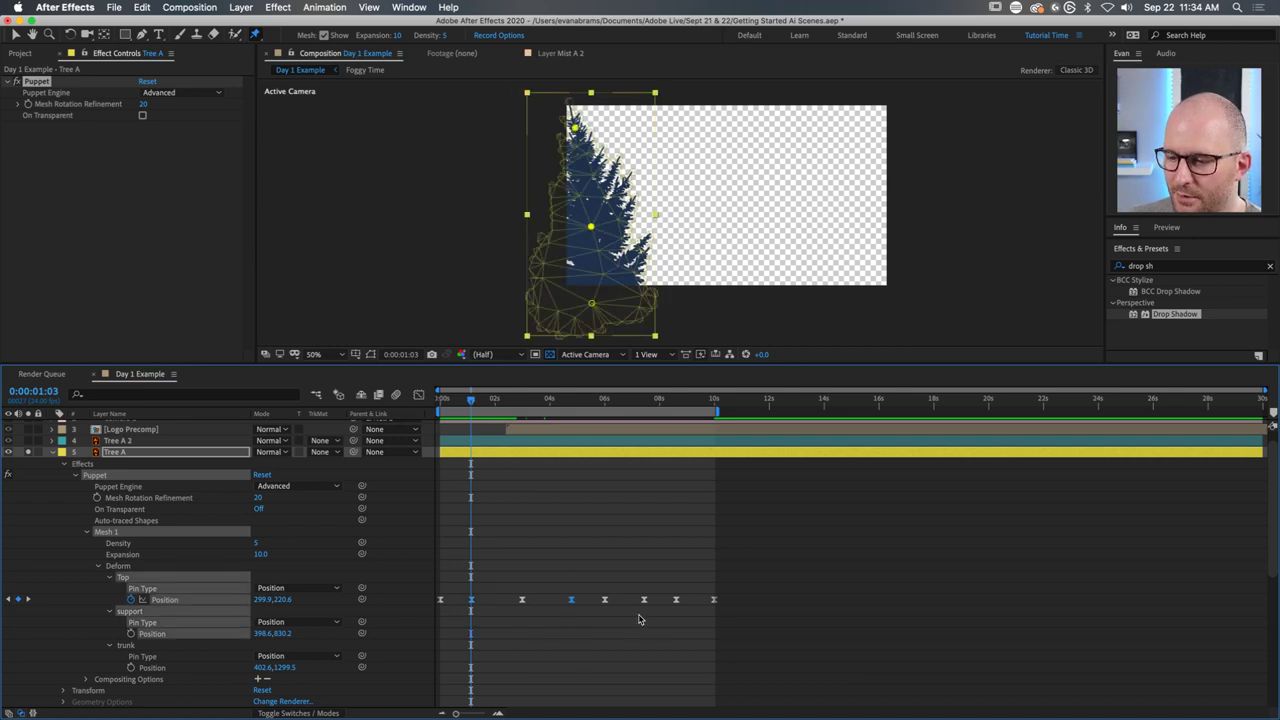
{"action": "left_click", "coordinate": [644, 599], "text": "shift"}
{"action": "left_click", "coordinate": [713, 599], "text": "shift"}
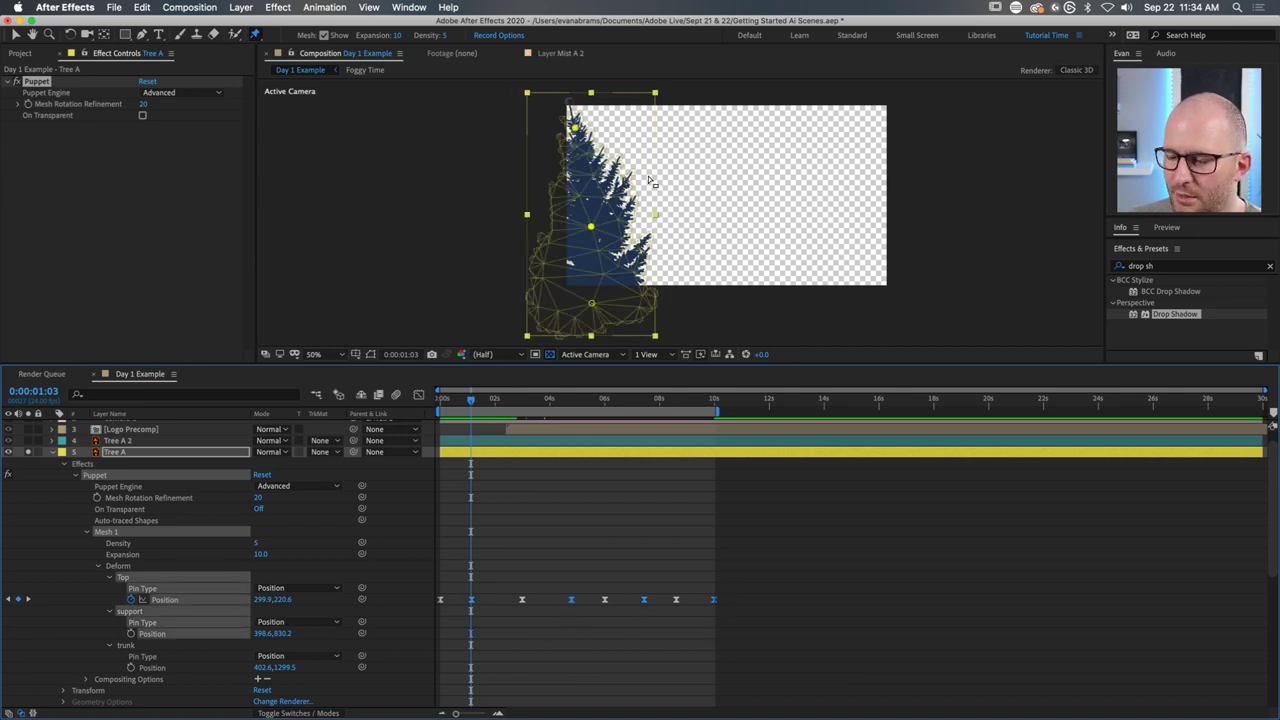
{"action": "mouse_move", "coordinate": [575, 118]}
{"action": "left_mouse_down"}
{"action": "mouse_move", "coordinate": [629, 130]}
{"action": "mouse_move", "coordinate": [575, 128]}
{"action": "left_mouse_up"}
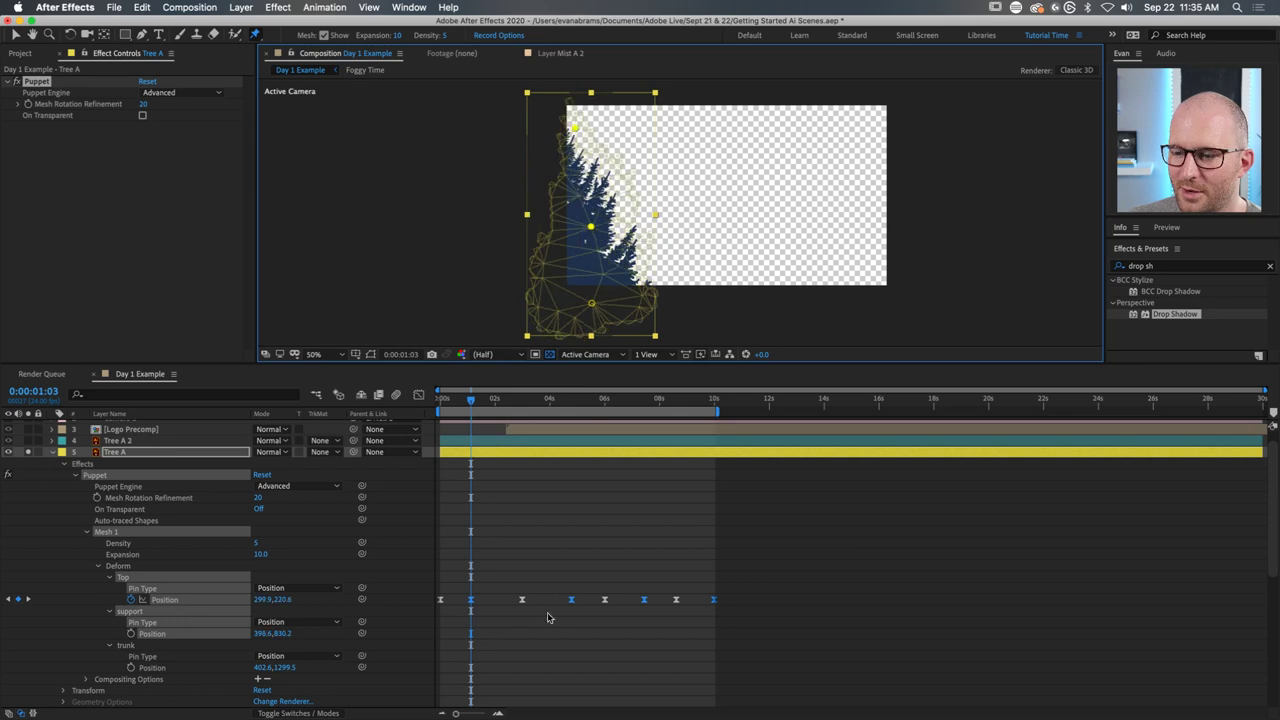
{"action": "left_click", "coordinate": [471, 599]}
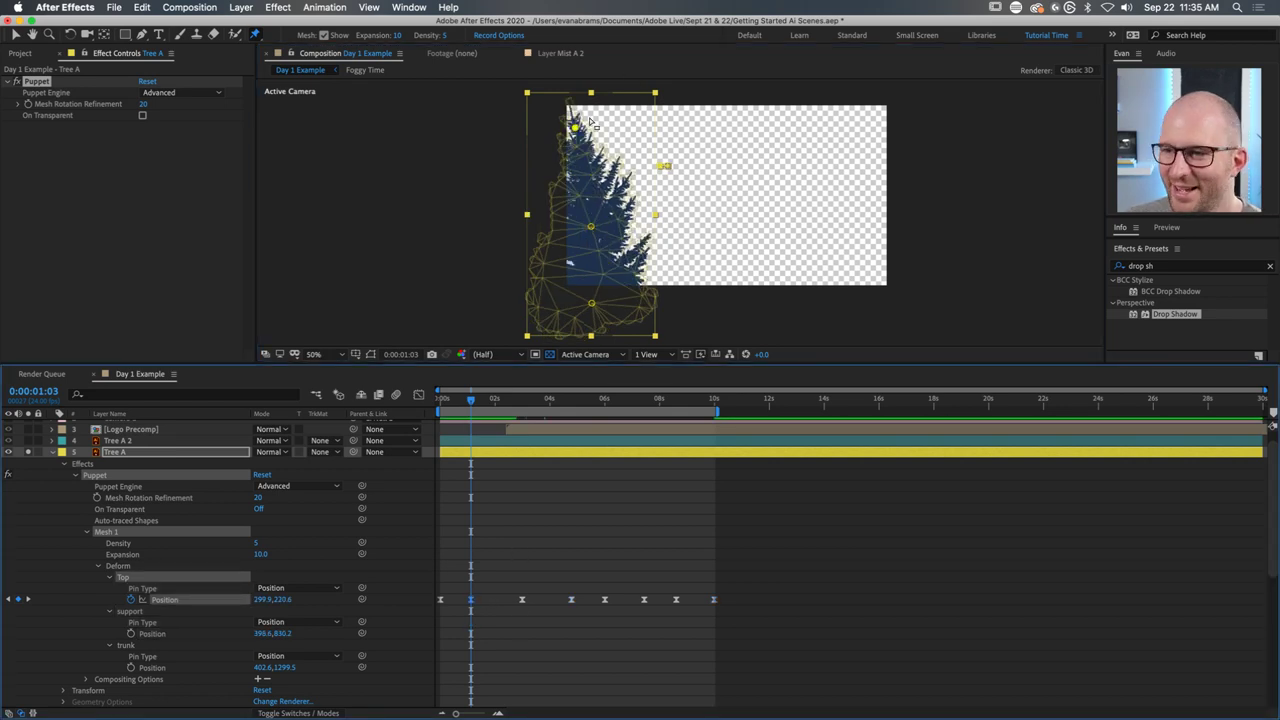
{"action": "left_click_drag", "start_coordinate": [576, 128], "coordinate": [586, 125]}
Reposition the Top pin at the first frame, preview the sway, and collapse the Puppet effect.
{"action": "left_click_drag", "start_coordinate": [460, 404], "coordinate": [441, 404]}
{"action": "left_click_drag", "start_coordinate": [627, 146], "coordinate": [628, 143]}
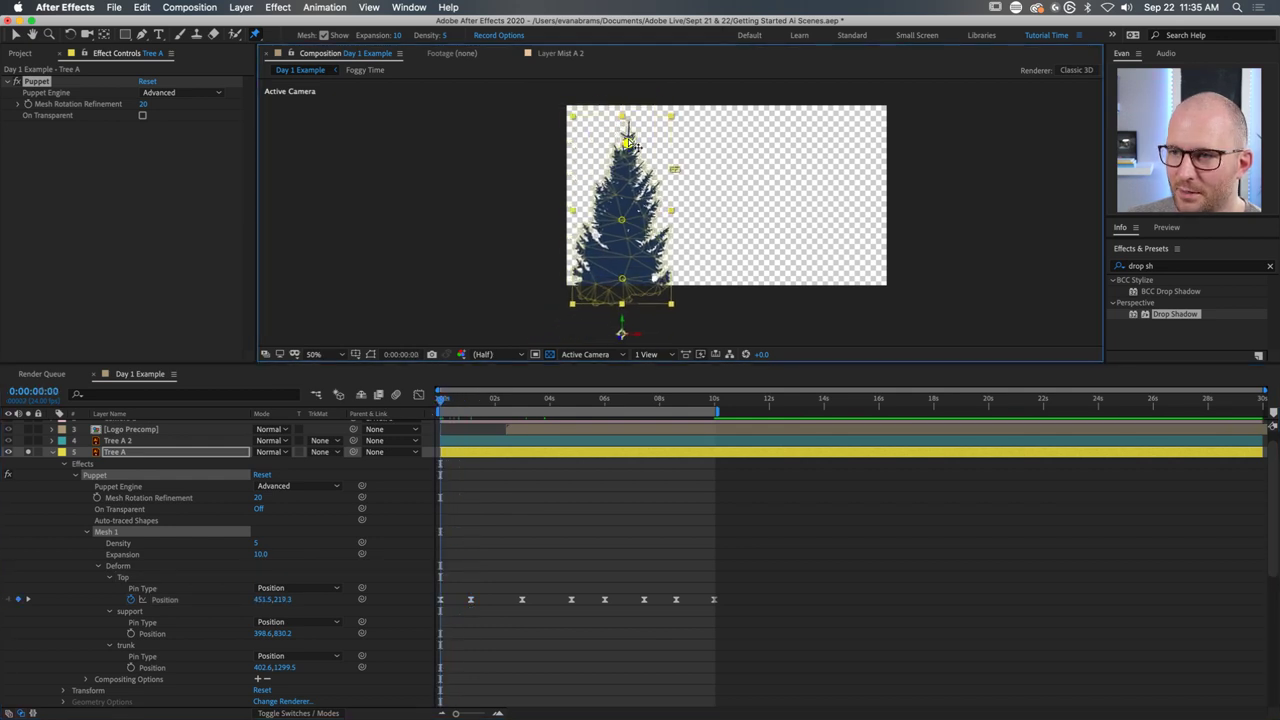
{"action": "key", "text": "space"}
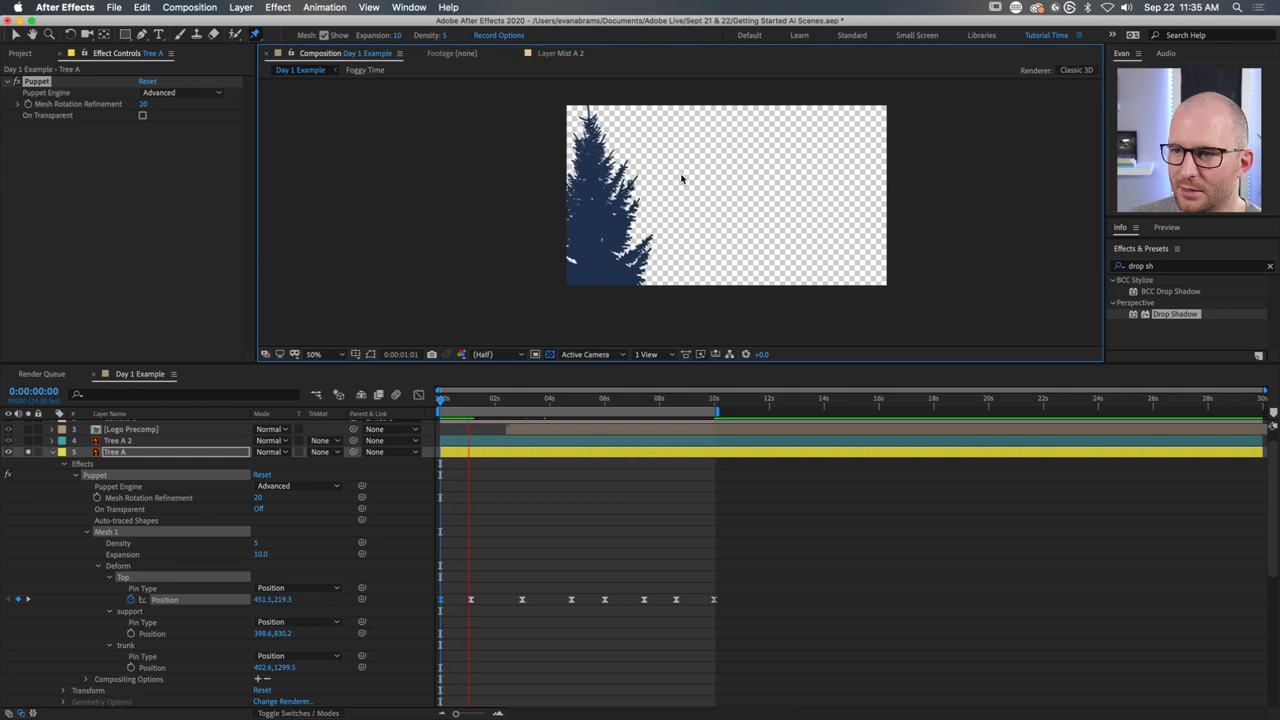
{"action": "key", "text": "space"}
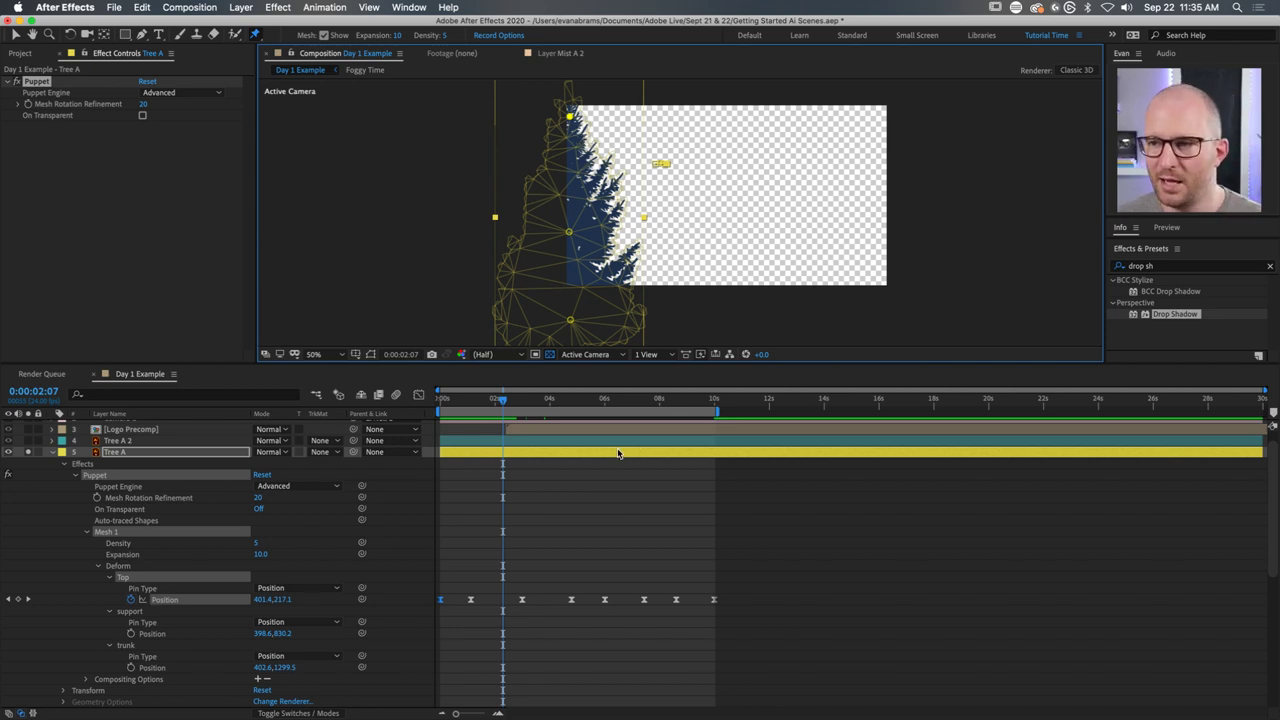
{"action": "left_click_drag", "start_coordinate": [505, 401], "coordinate": [338, 432]}
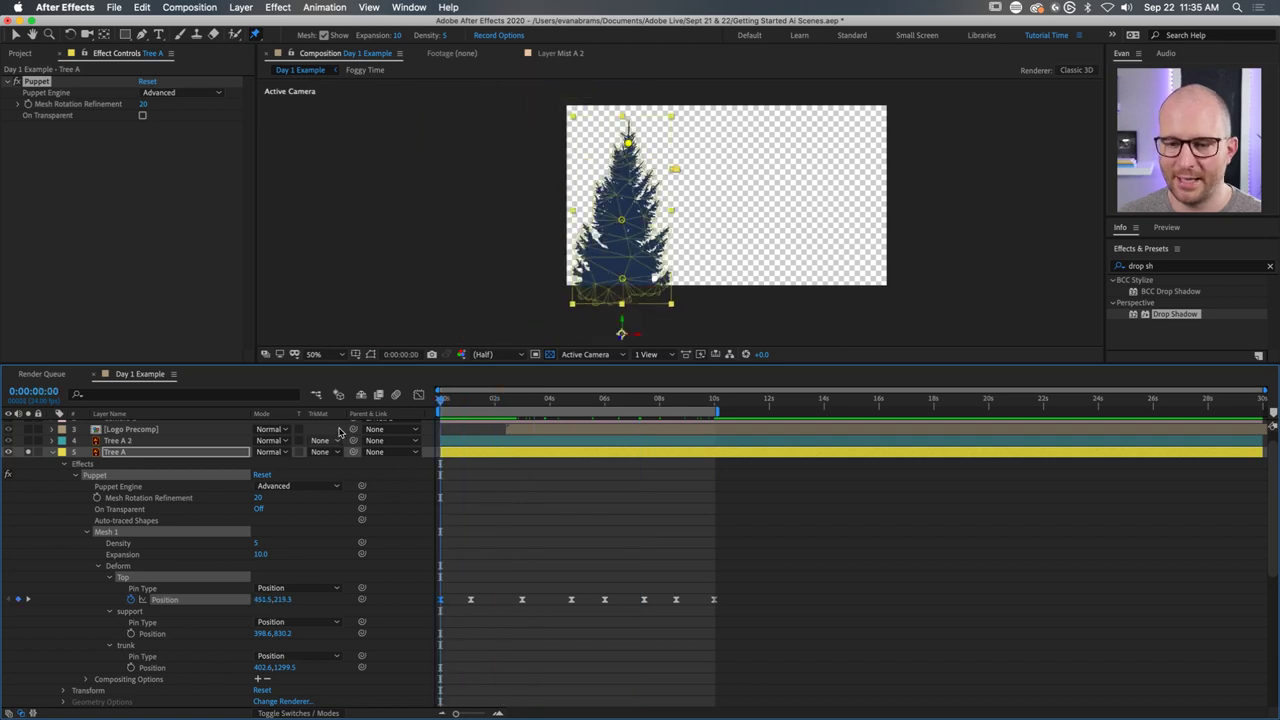
{"action": "left_click", "coordinate": [56, 453]}
Turn on the layer switch columns and scrub the timeline to check Tree A's bend.
{"action": "left_click", "coordinate": [283, 713]}
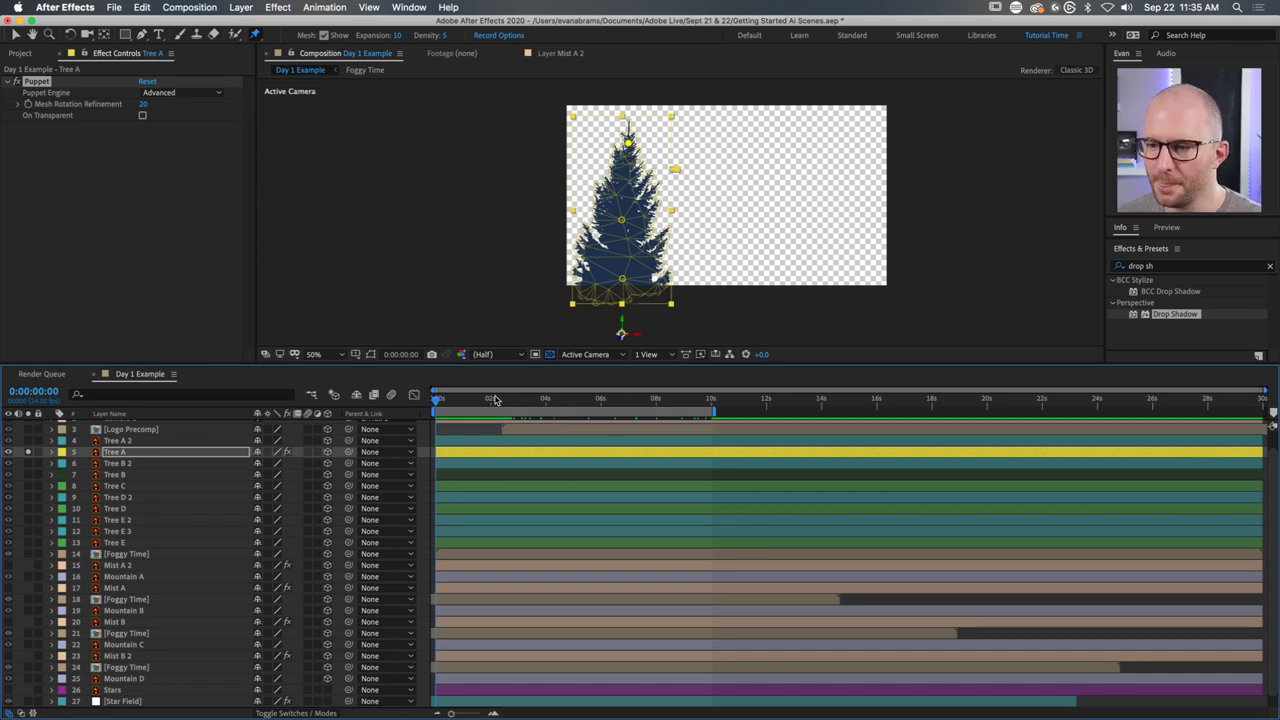
{"action": "left_click_drag", "start_coordinate": [498, 400], "coordinate": [489, 400]}
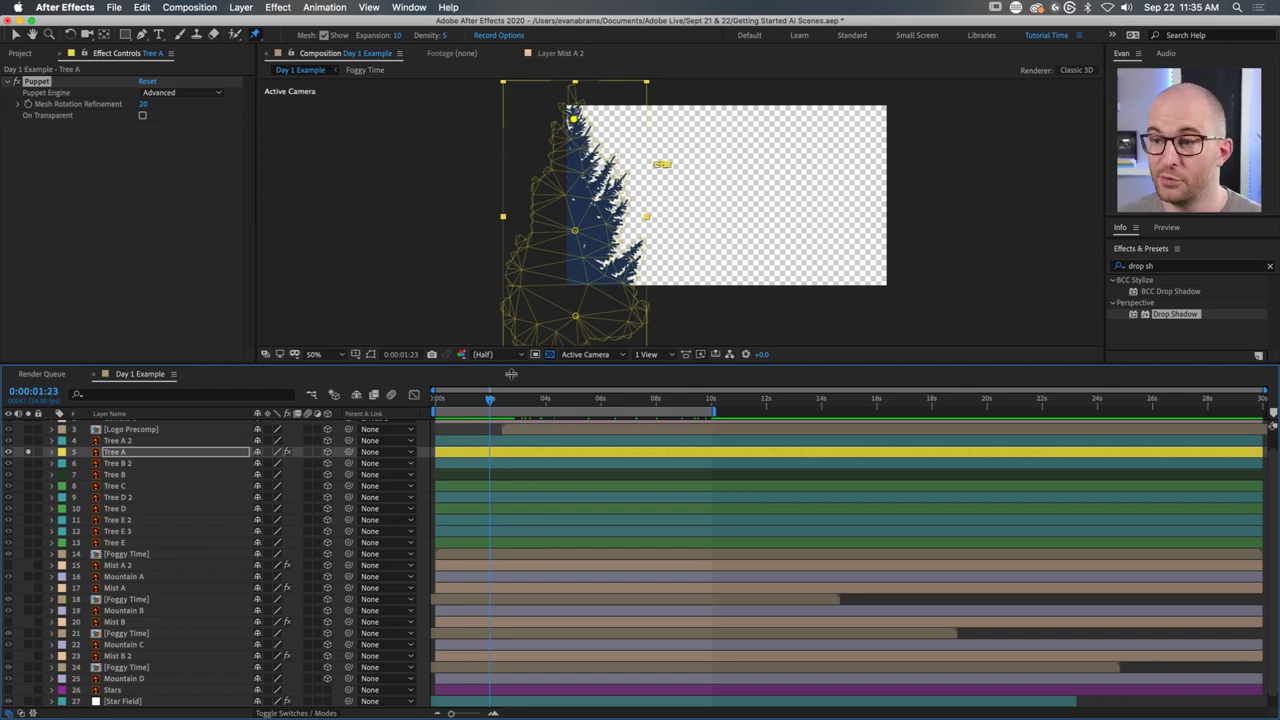
{"action": "left_click_drag", "start_coordinate": [495, 402], "coordinate": [407, 413]}
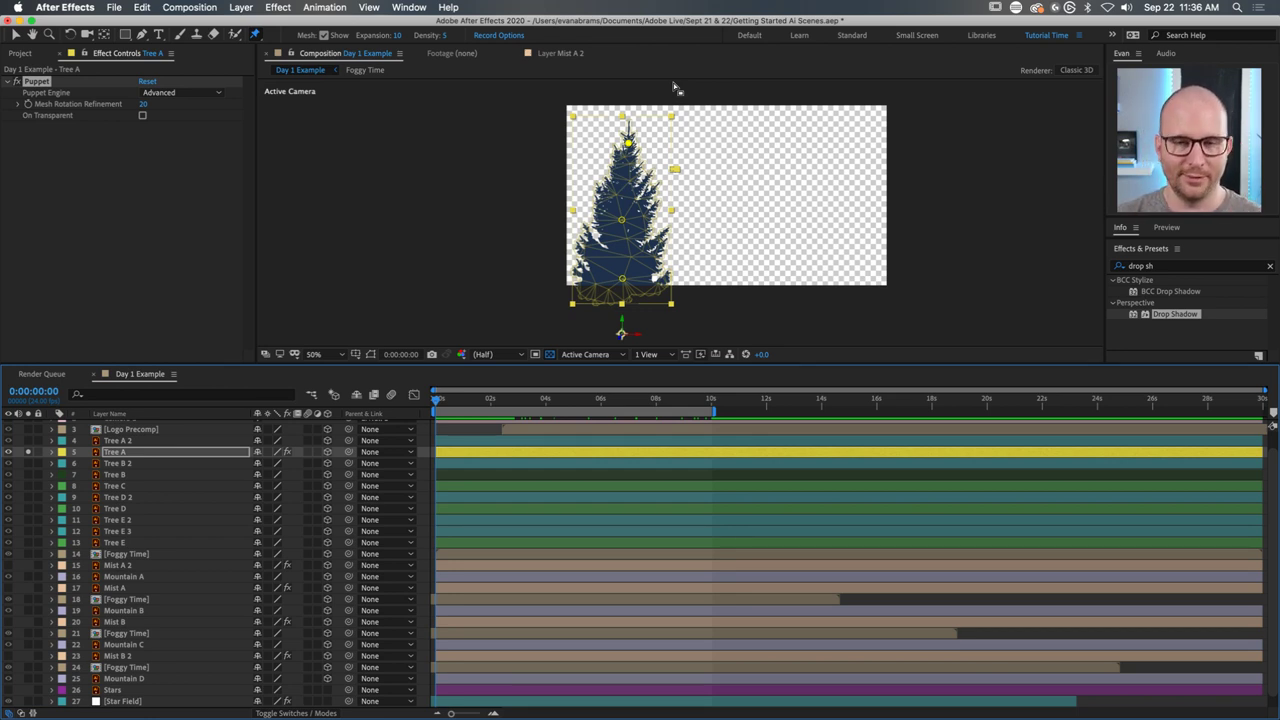
Unsolo Tree A and search the effects for 'bend' to find CC Bend It.
{"action": "left_click", "coordinate": [28, 452]}
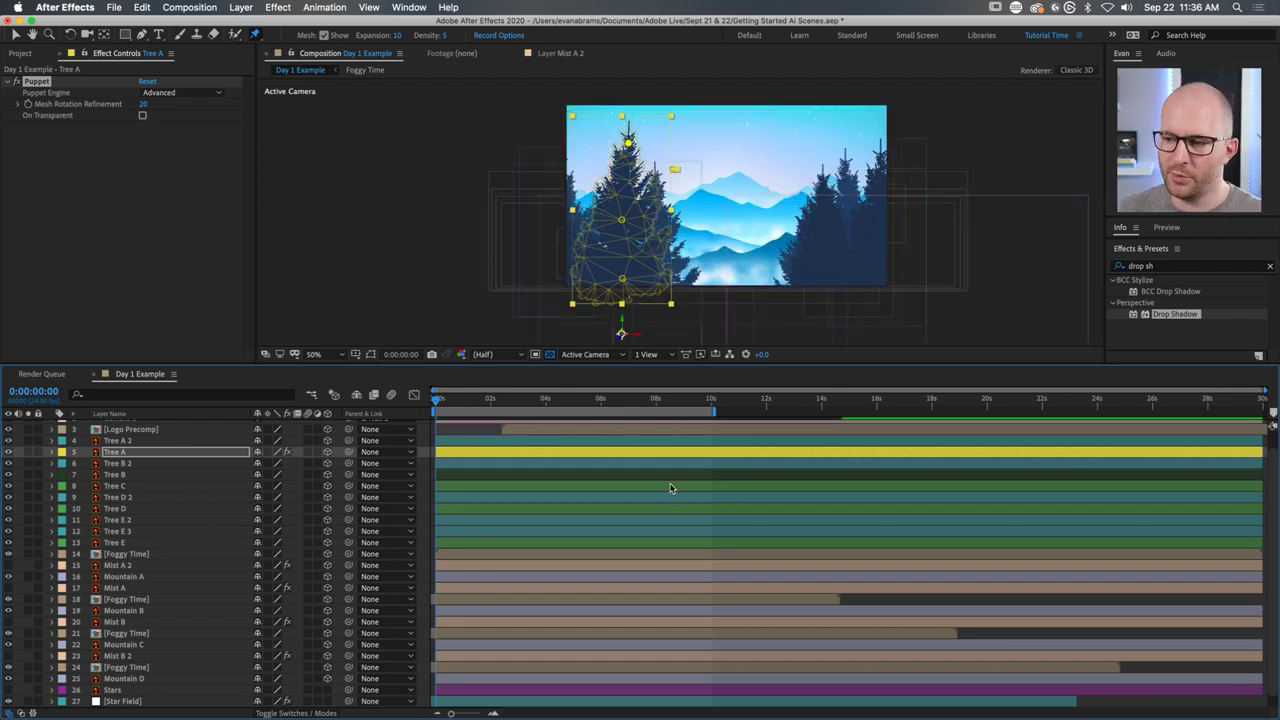
{"action": "left_click", "coordinate": [1190, 266]}
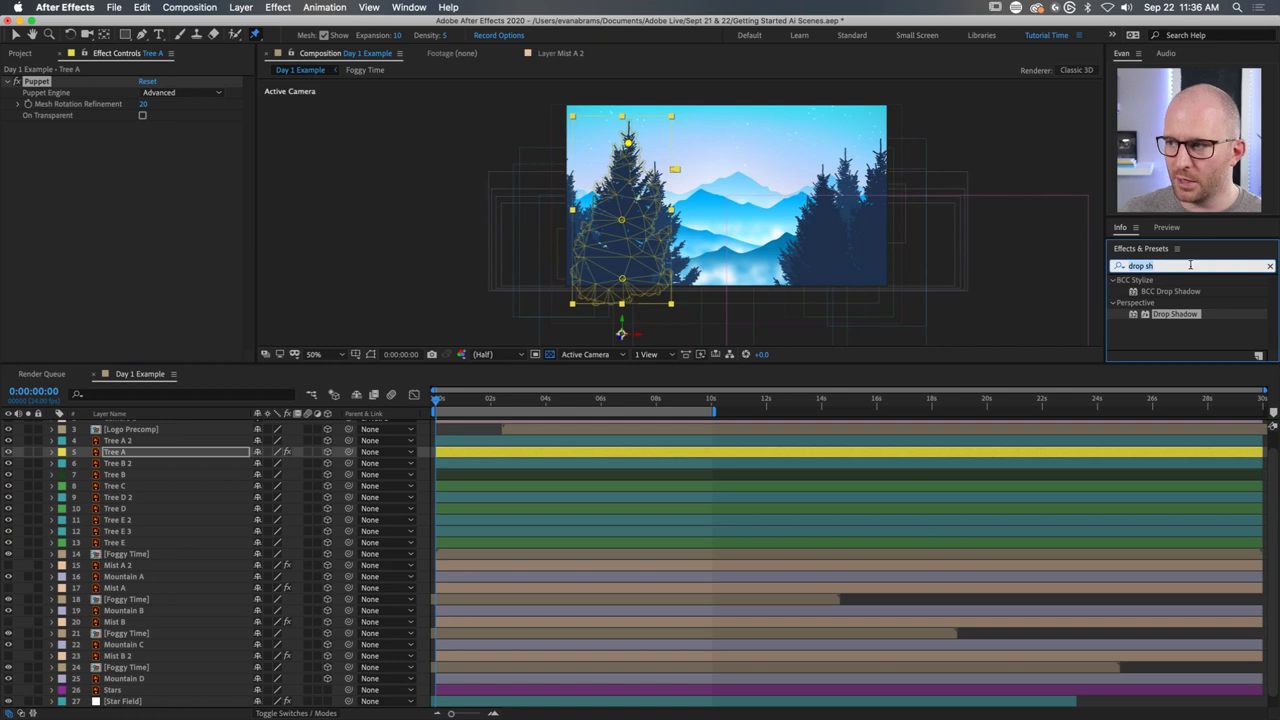
{"action": "type", "text": "bend"}
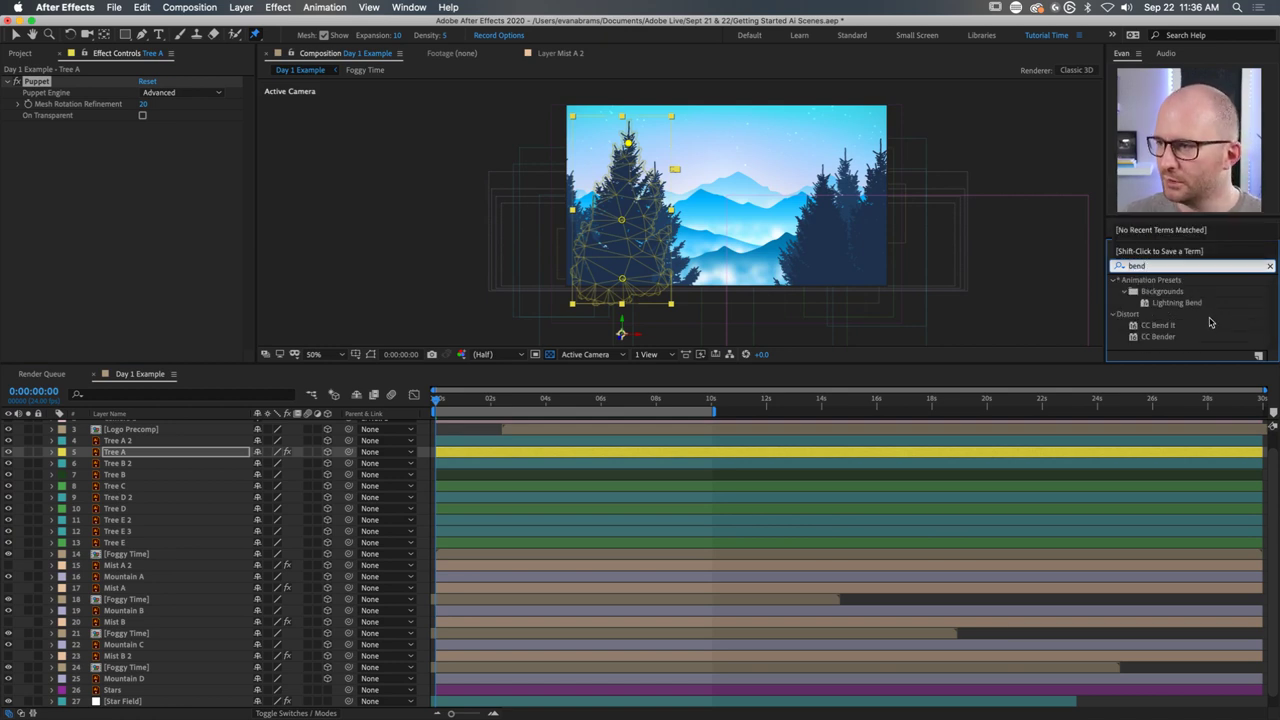
{"action": "left_click", "coordinate": [1176, 327]}
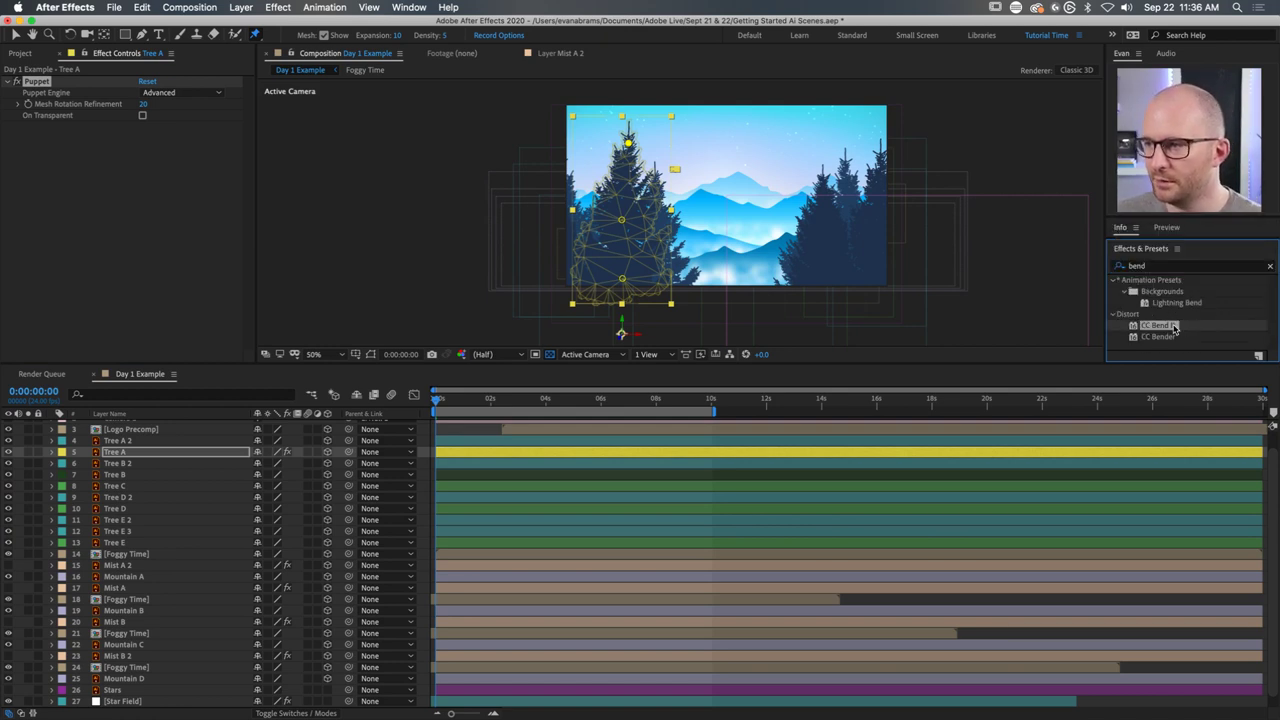
{"action": "left_click_drag", "start_coordinate": [1176, 327], "coordinate": [151, 456]}
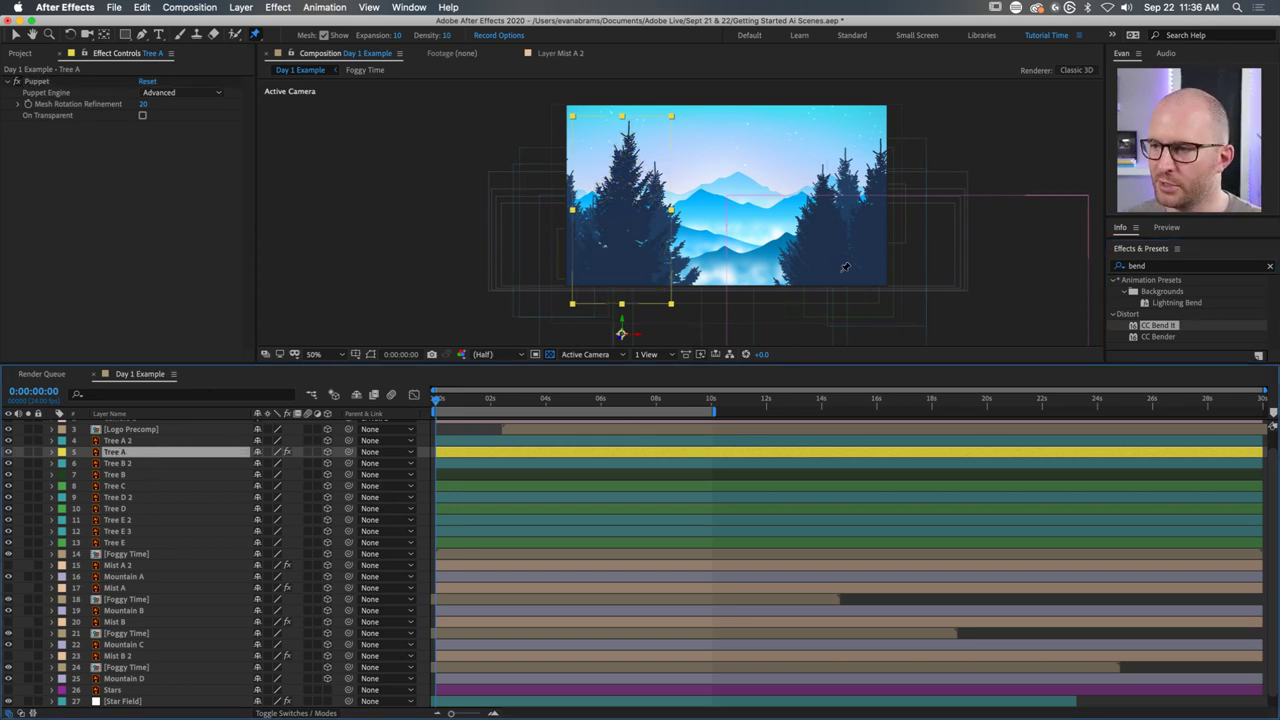
Return to the Selection tool, deselect Tree A and select the Tree B layer.
{"action": "key", "text": "v"}
{"action": "left_click", "coordinate": [890, 199]}
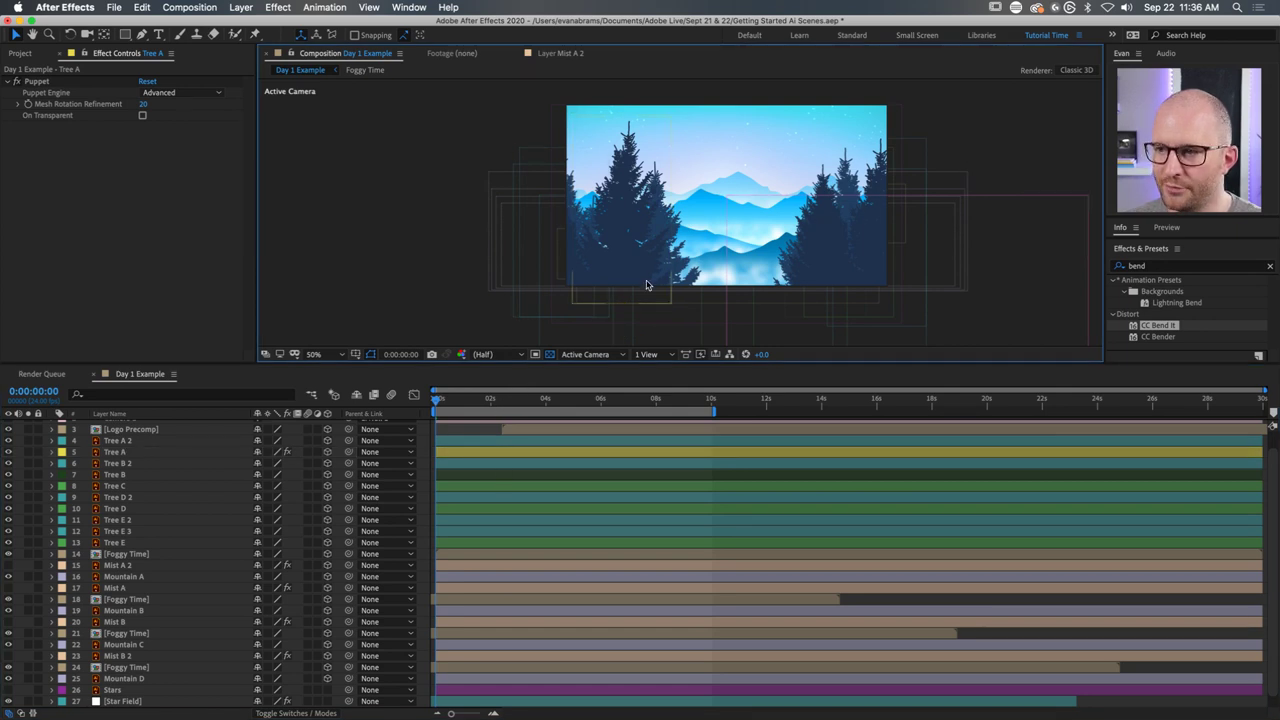
{"action": "left_click", "coordinate": [460, 464]}
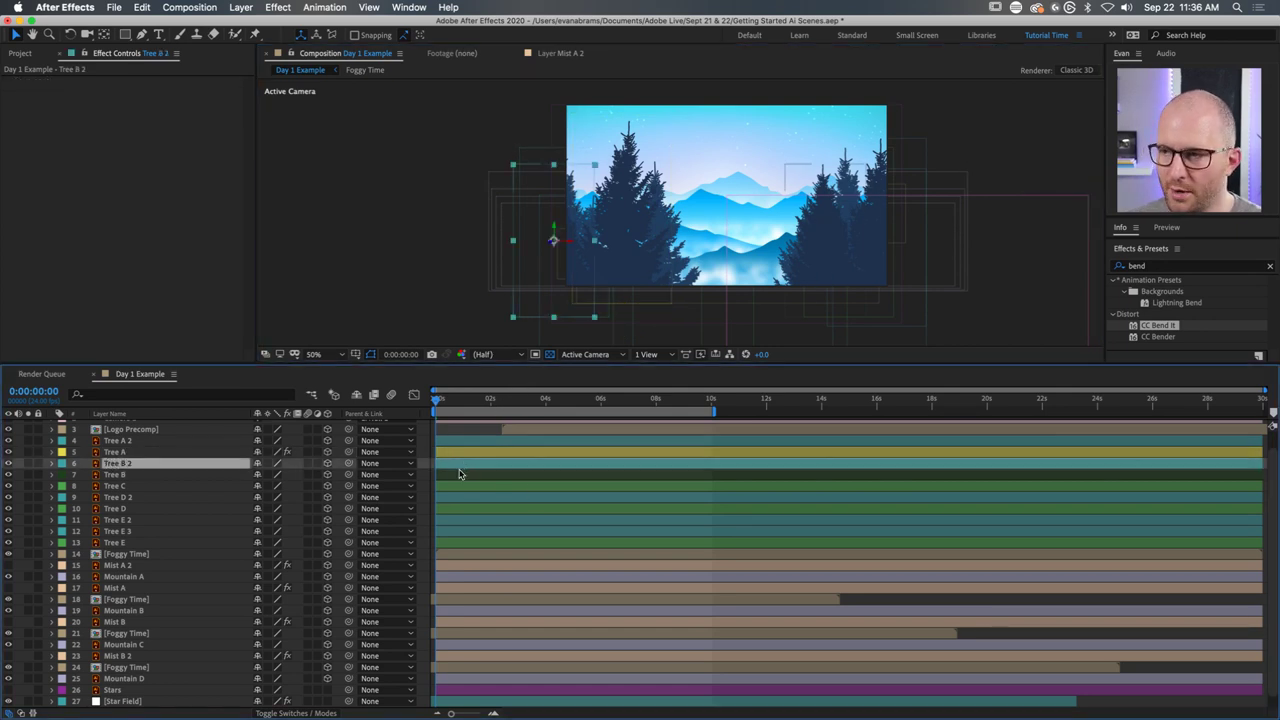
{"action": "left_click", "coordinate": [460, 474]}
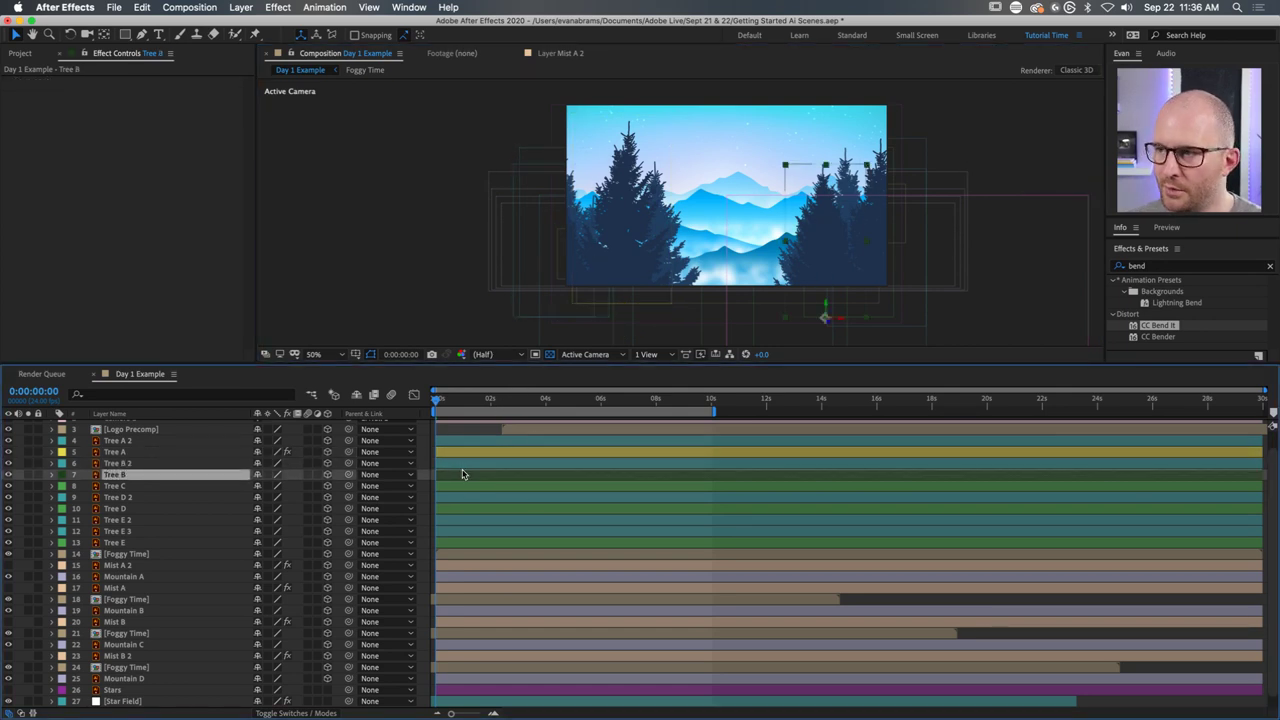
Solo Tree B, apply CC Bend It, place End at the treetop and Start below, and bend it left.
{"action": "left_click", "coordinate": [28, 474]}
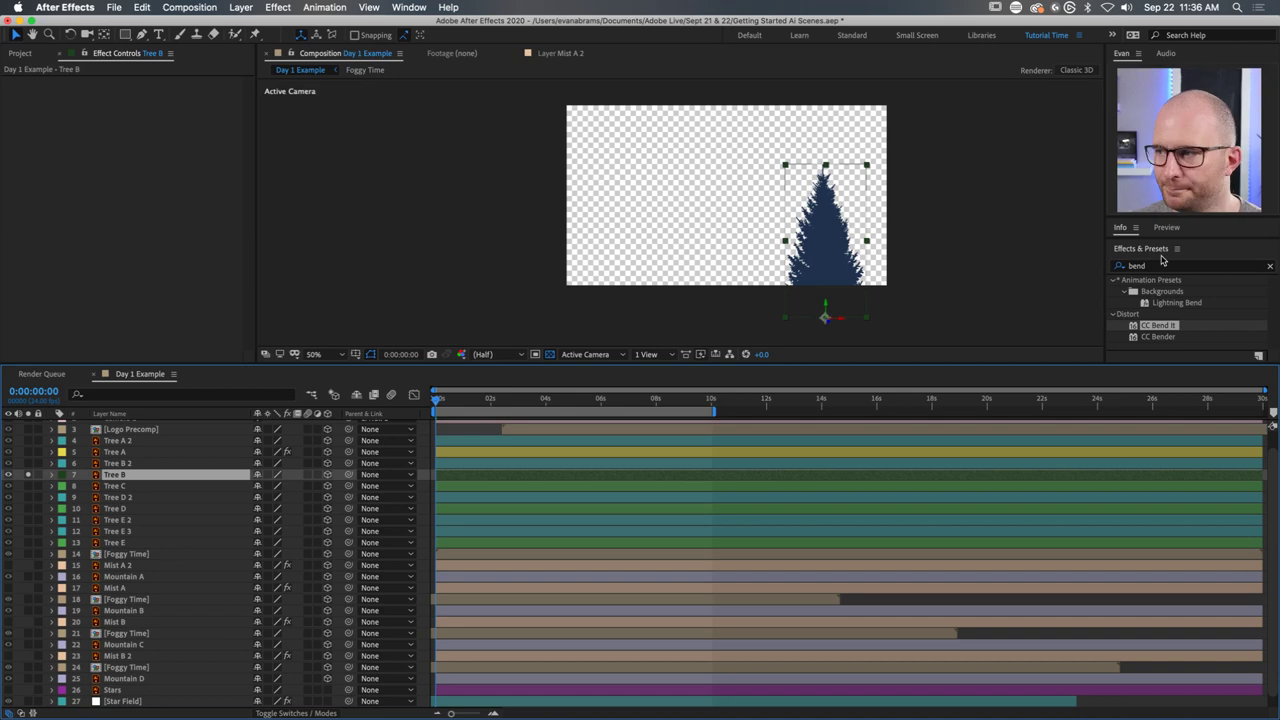
{"action": "left_click", "coordinate": [1165, 326]}
{"action": "left_click_drag", "start_coordinate": [1036, 345], "coordinate": [543, 476]}
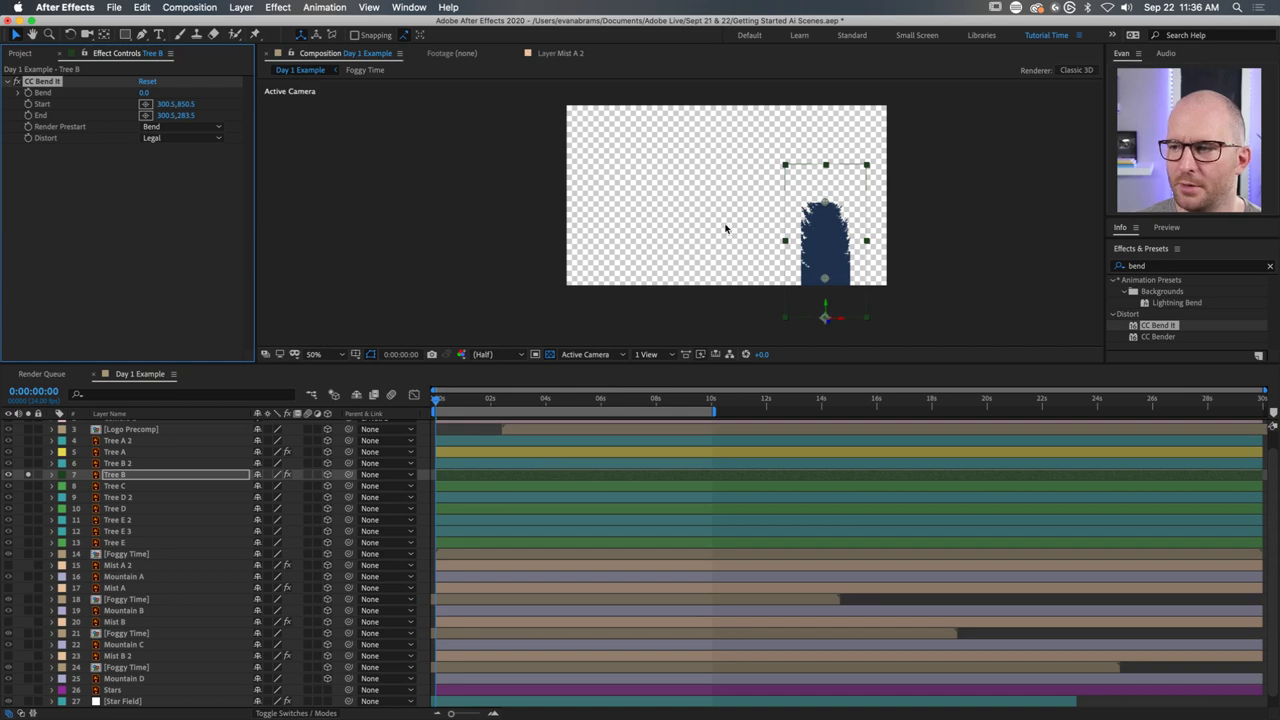
{"action": "left_click_drag", "start_coordinate": [828, 207], "coordinate": [820, 152]}
{"action": "scroll", "coordinate": [824, 168], "scroll_direction": "up", "scroll_amount": 4}
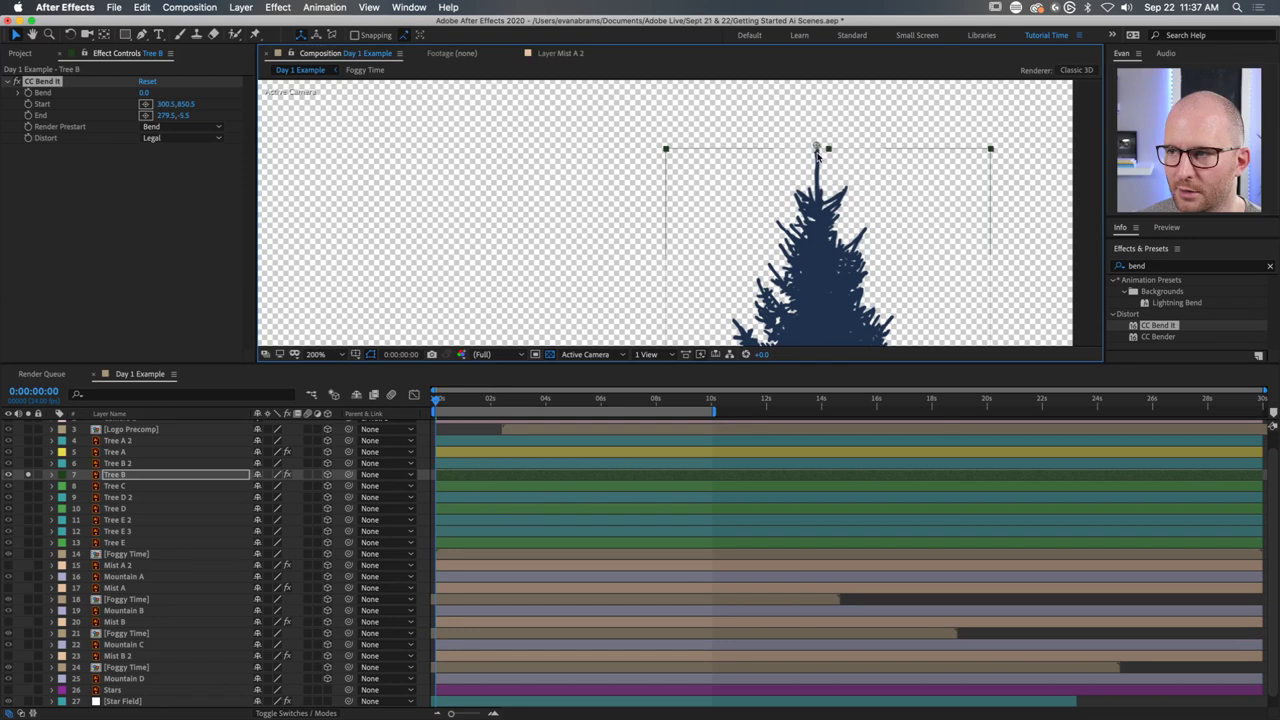
{"action": "scroll", "coordinate": [818, 152], "scroll_direction": "down", "scroll_amount": 4}
{"action": "left_click_drag", "start_coordinate": [822, 282], "coordinate": [818, 308]}
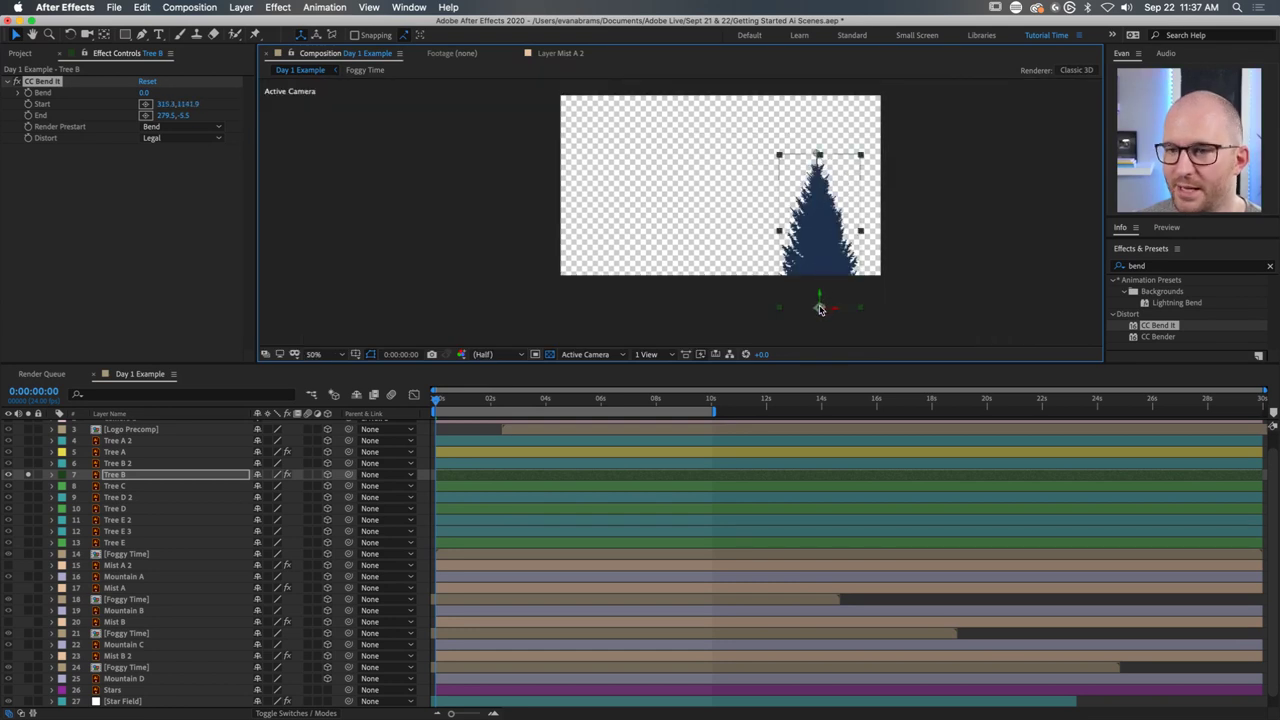
{"action": "left_click", "coordinate": [147, 82]}
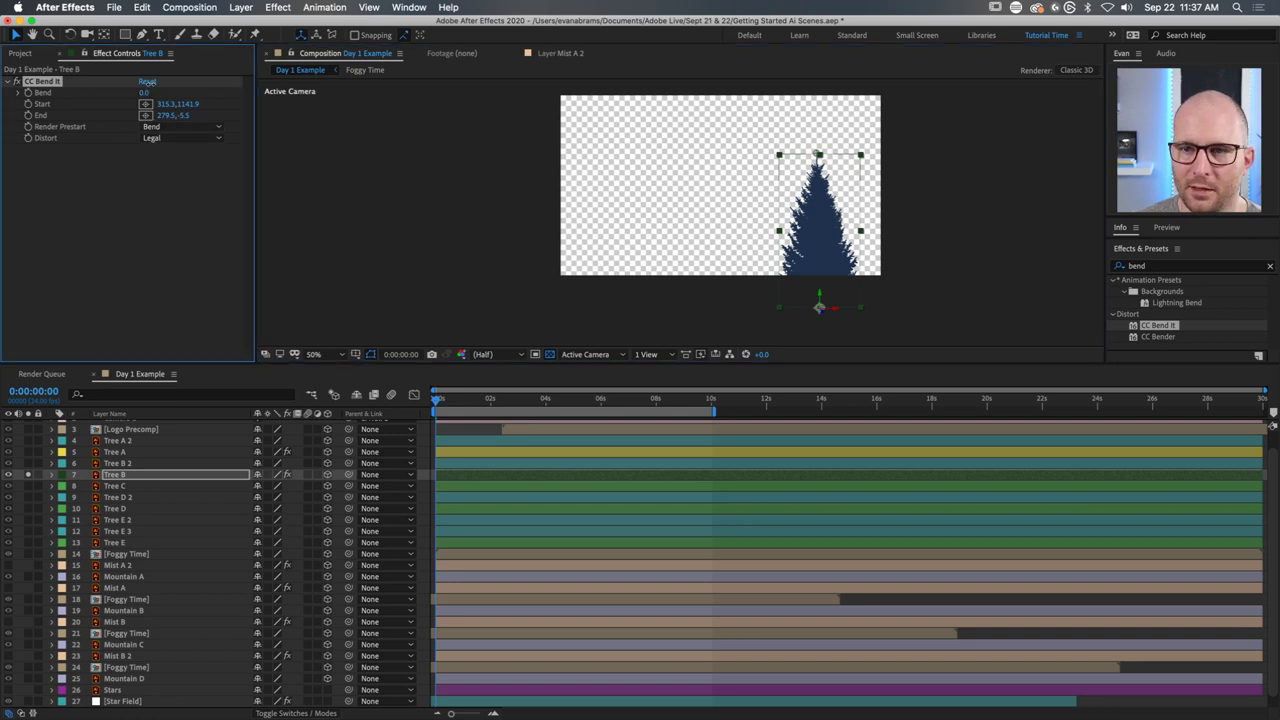
{"action": "mouse_move", "coordinate": [145, 92]}
{"action": "left_mouse_down"}
{"action": "mouse_move", "coordinate": [178, 98]}
{"action": "mouse_move", "coordinate": [140, 101]}
{"action": "left_mouse_up"}
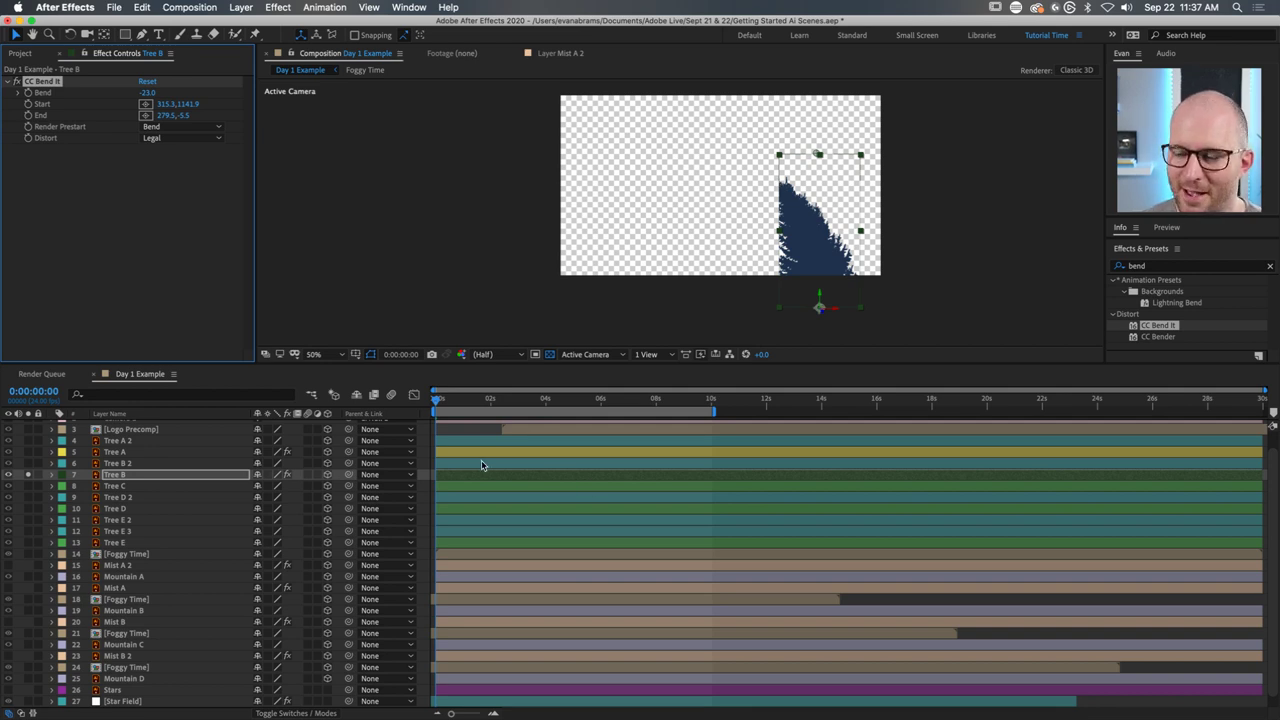
Set CC Bend It's Render Prestart to None and scrub Bend to 0 to straighten Tree B.
{"action": "left_click", "coordinate": [270, 476]}
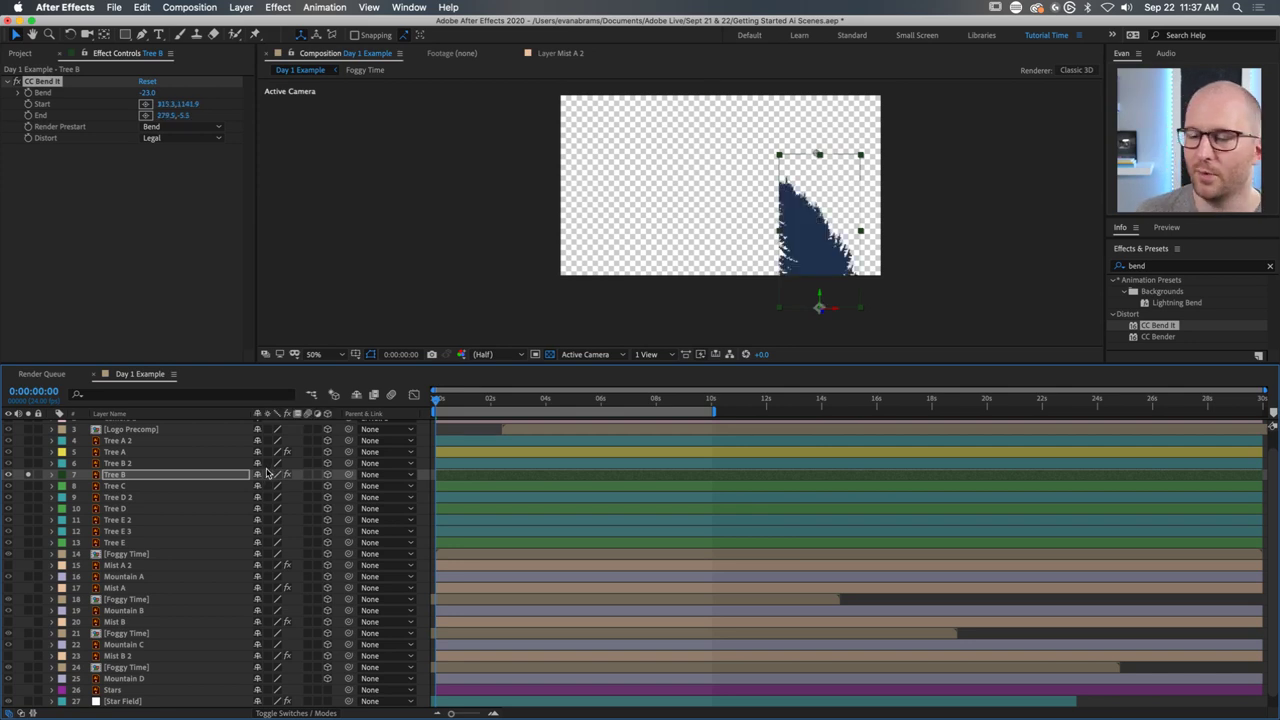
{"action": "left_click", "coordinate": [155, 127]}
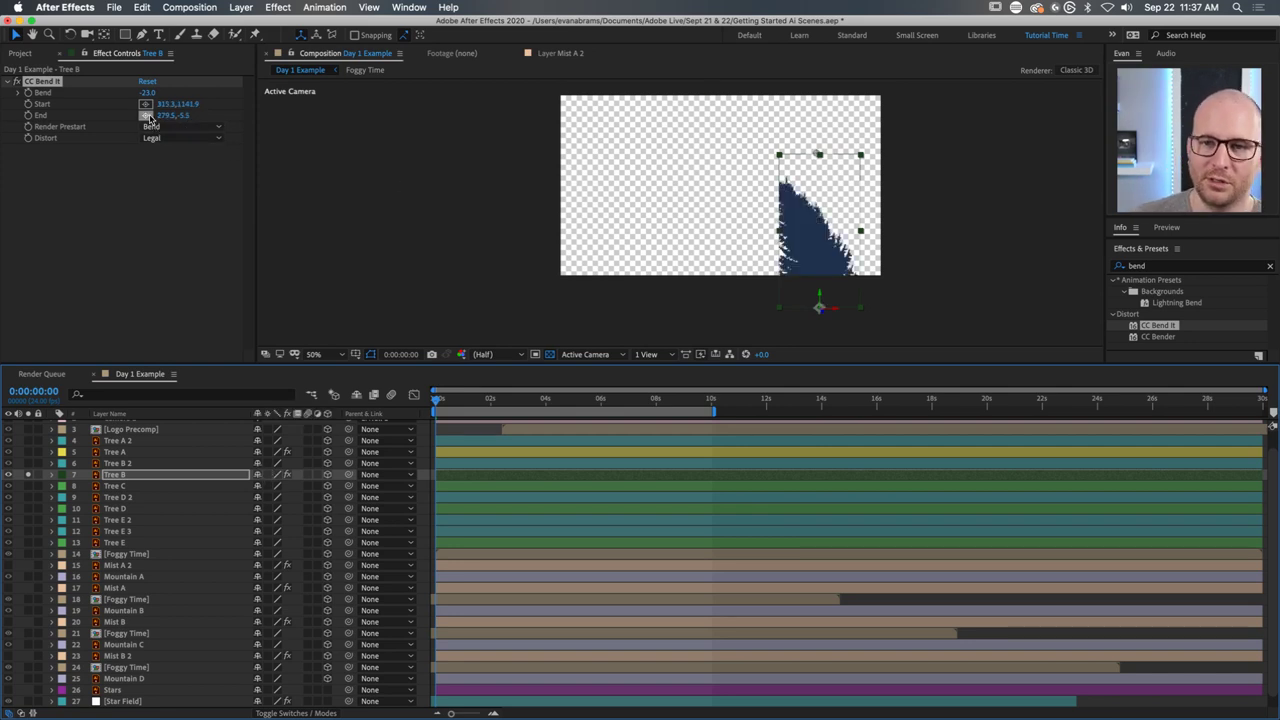
{"action": "left_click", "coordinate": [151, 127]}
{"action": "left_click", "coordinate": [152, 138]}
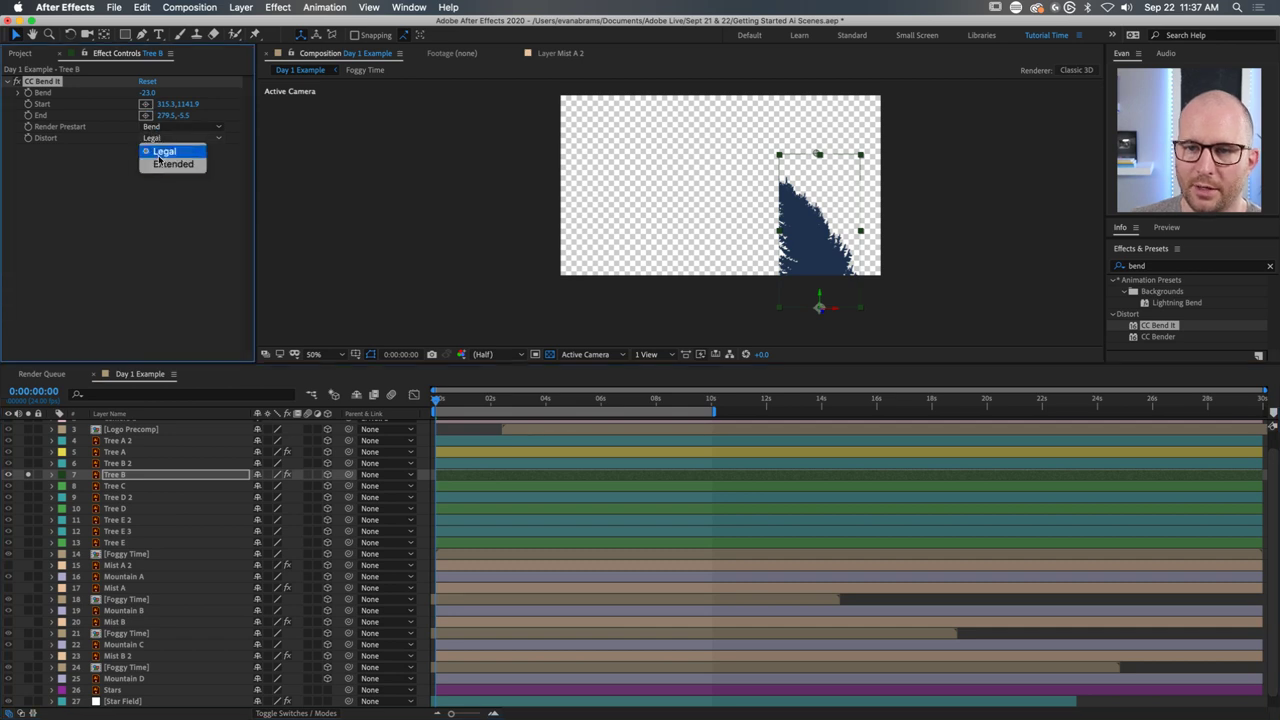
{"action": "left_click", "coordinate": [158, 165]}
{"action": "left_click", "coordinate": [162, 138]}
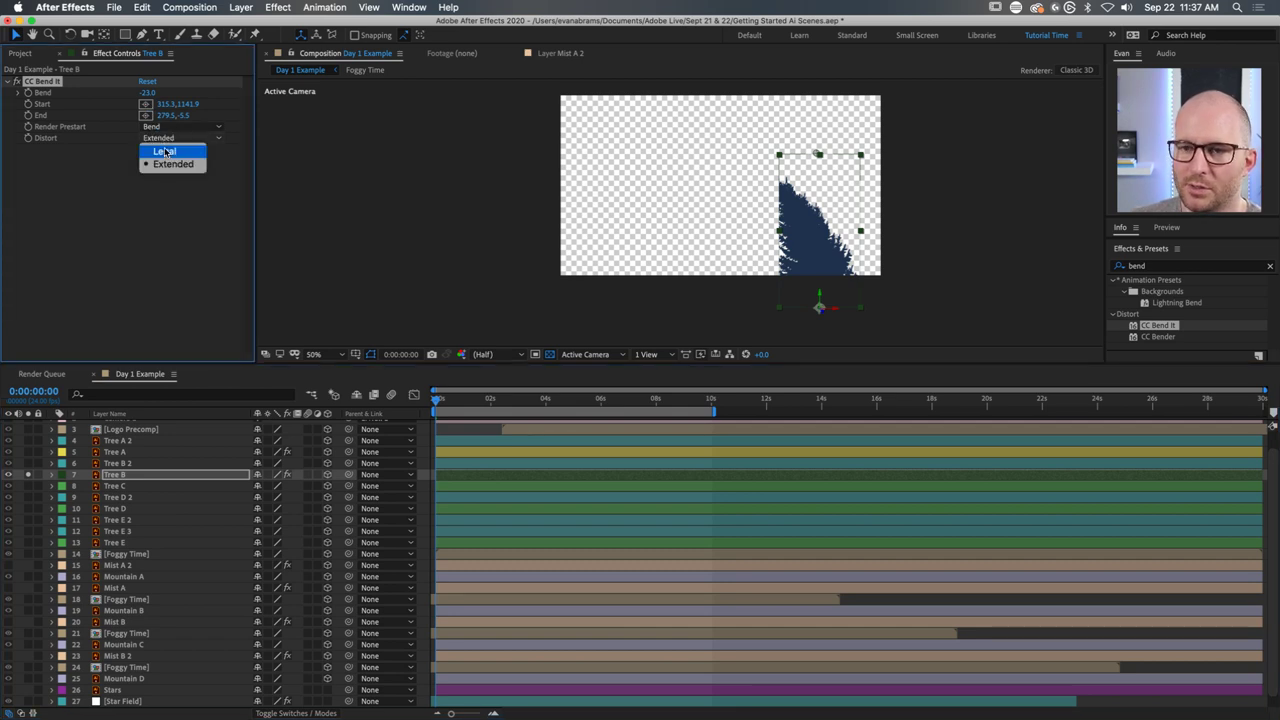
{"action": "left_click", "coordinate": [158, 128]}
{"action": "left_click", "coordinate": [158, 127]}
{"action": "left_click", "coordinate": [165, 152]}
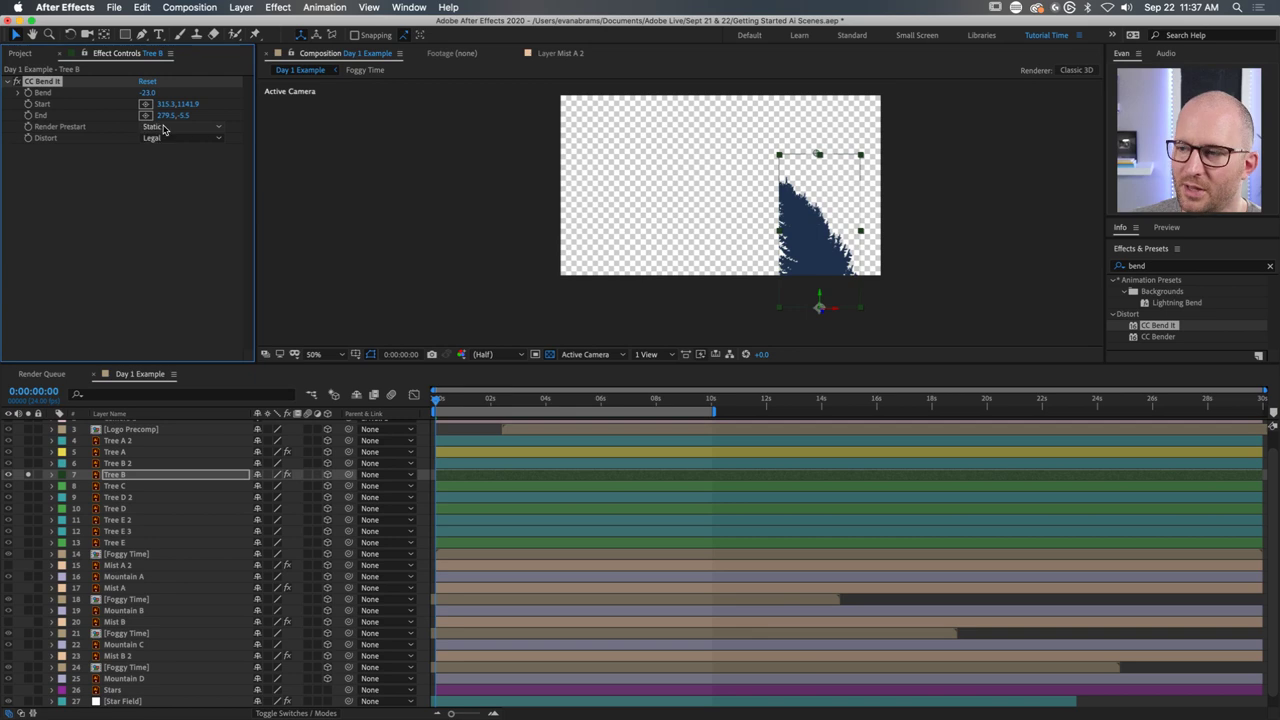
{"action": "left_click", "coordinate": [163, 126]}
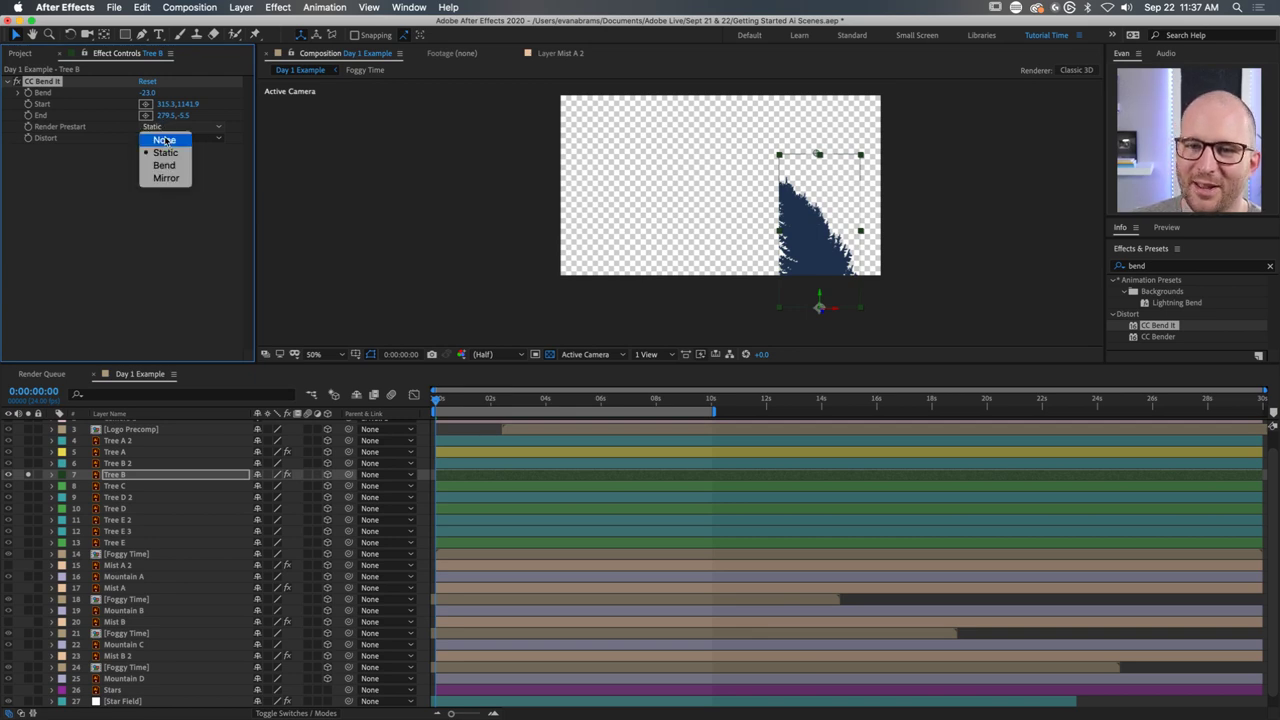
{"action": "left_click", "coordinate": [164, 140]}
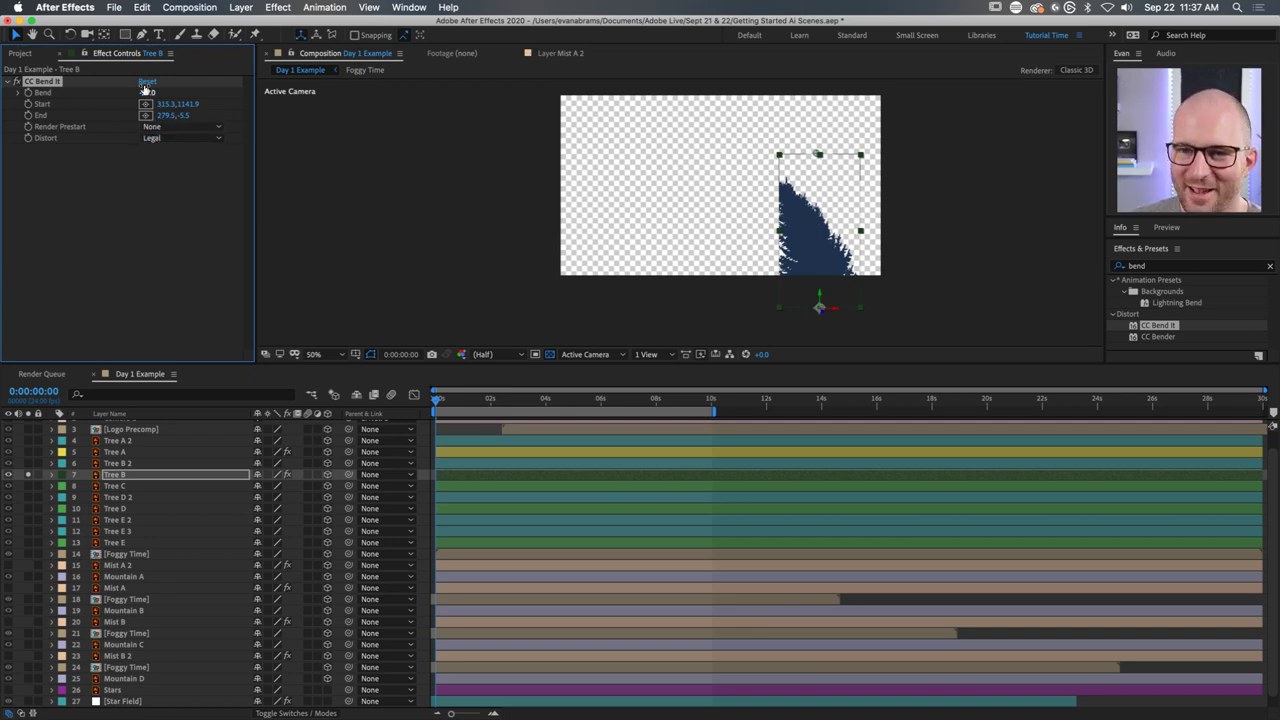
{"action": "left_click_drag", "start_coordinate": [150, 91], "coordinate": [166, 91]}
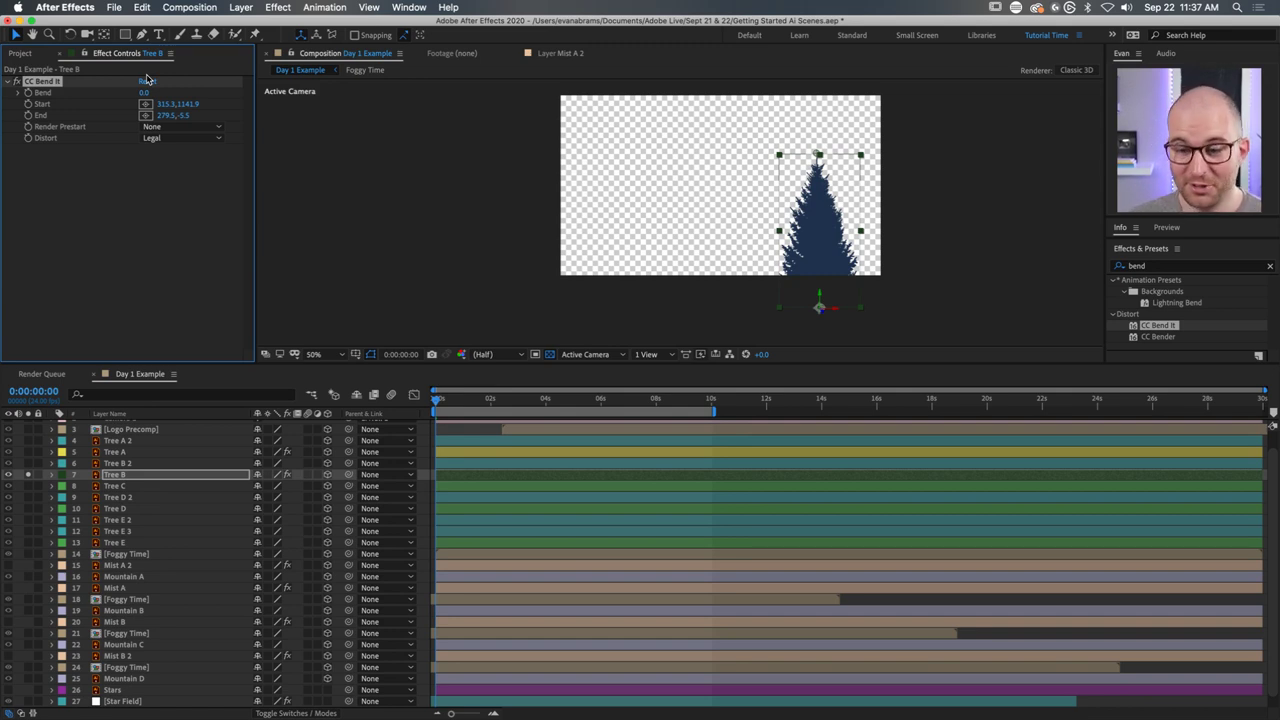
Delete the CC Bend It effect from Tree B and reselect the Tree B layer.
{"action": "key", "text": "Delete"}
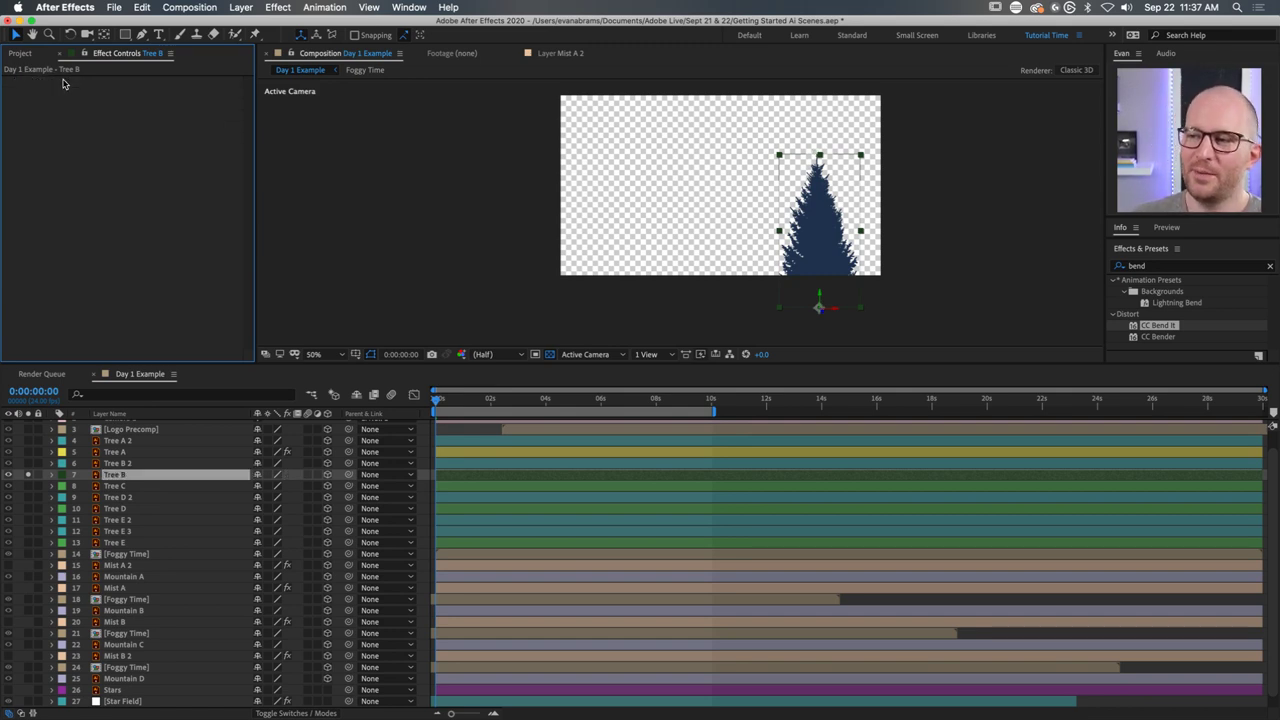
{"action": "left_click", "coordinate": [126, 484]}
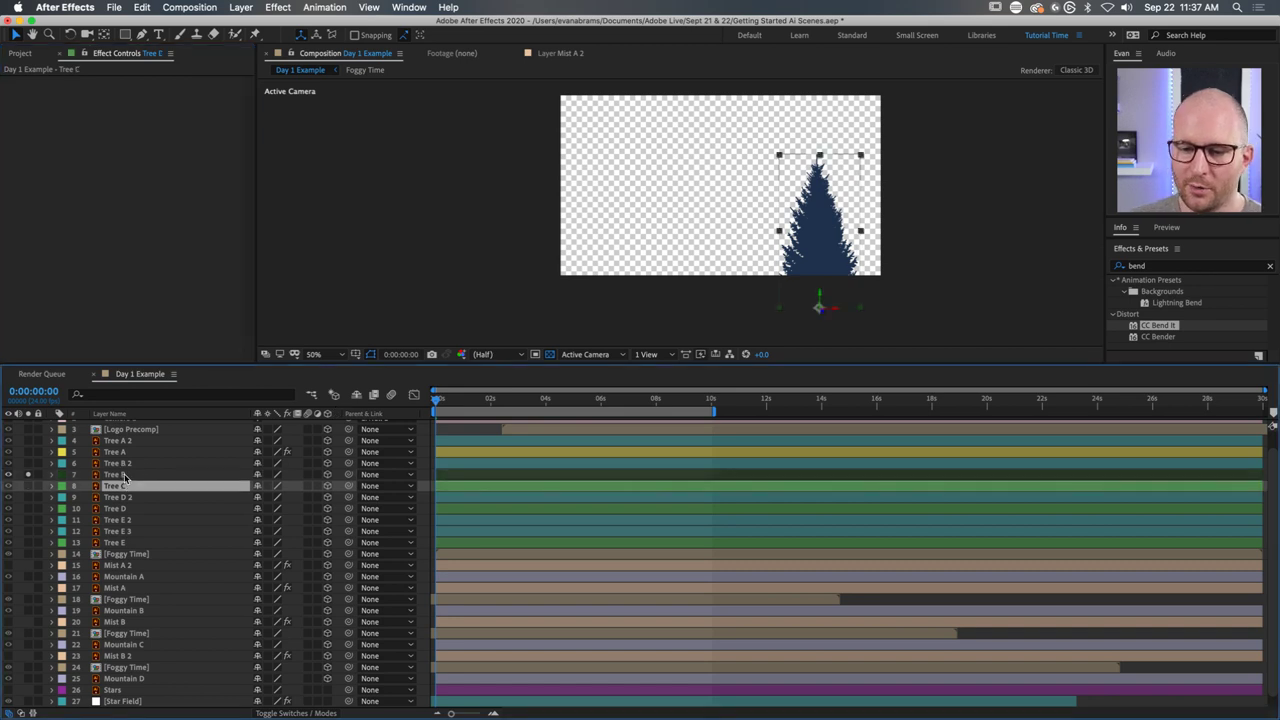
{"action": "left_click", "coordinate": [125, 475]}
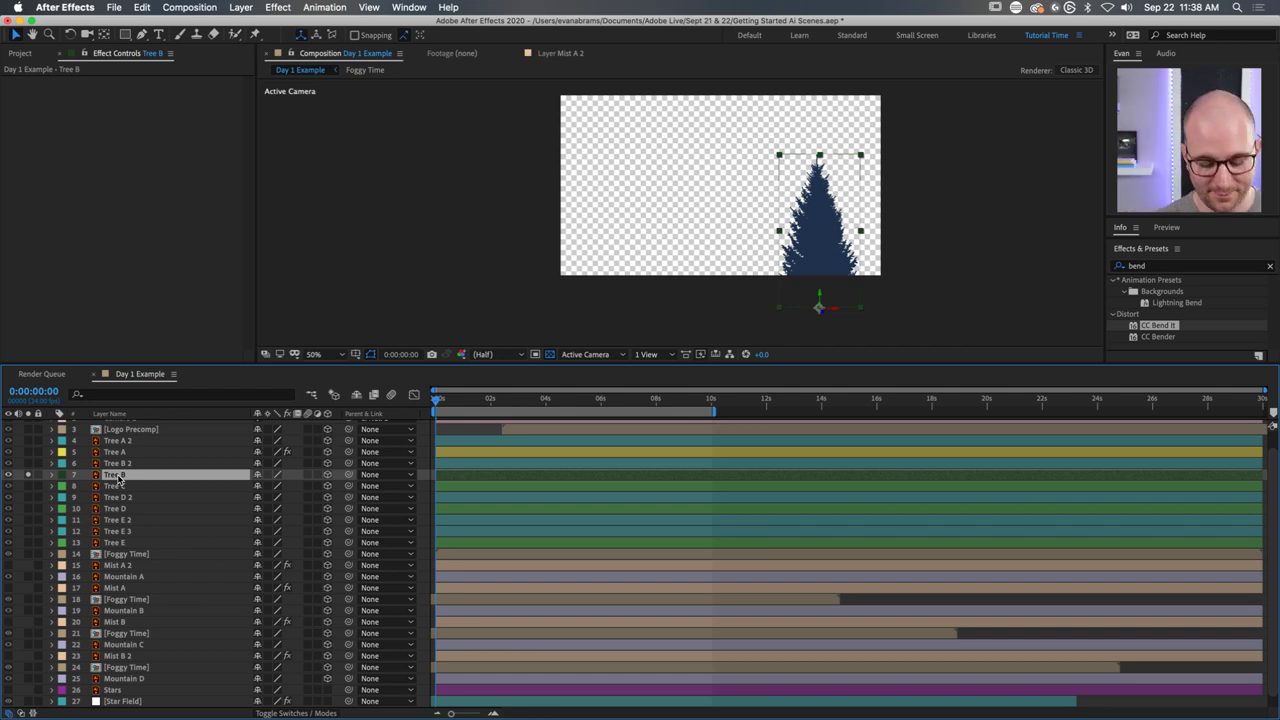
Pre-compose Tree B into Tree B Comp 1, leaving all attributes in Day 1 Example.
{"action": "key", "text": "super+shift+c"}
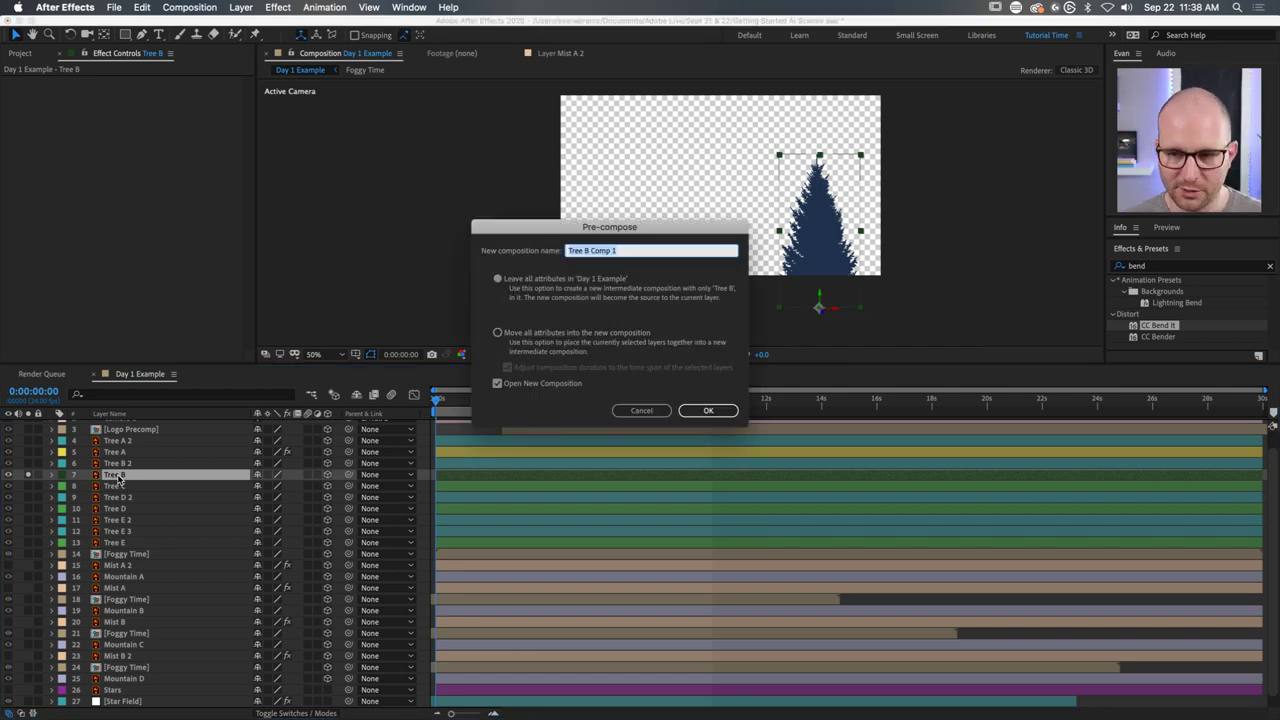
{"action": "left_click_drag", "start_coordinate": [528, 230], "coordinate": [233, 107]}
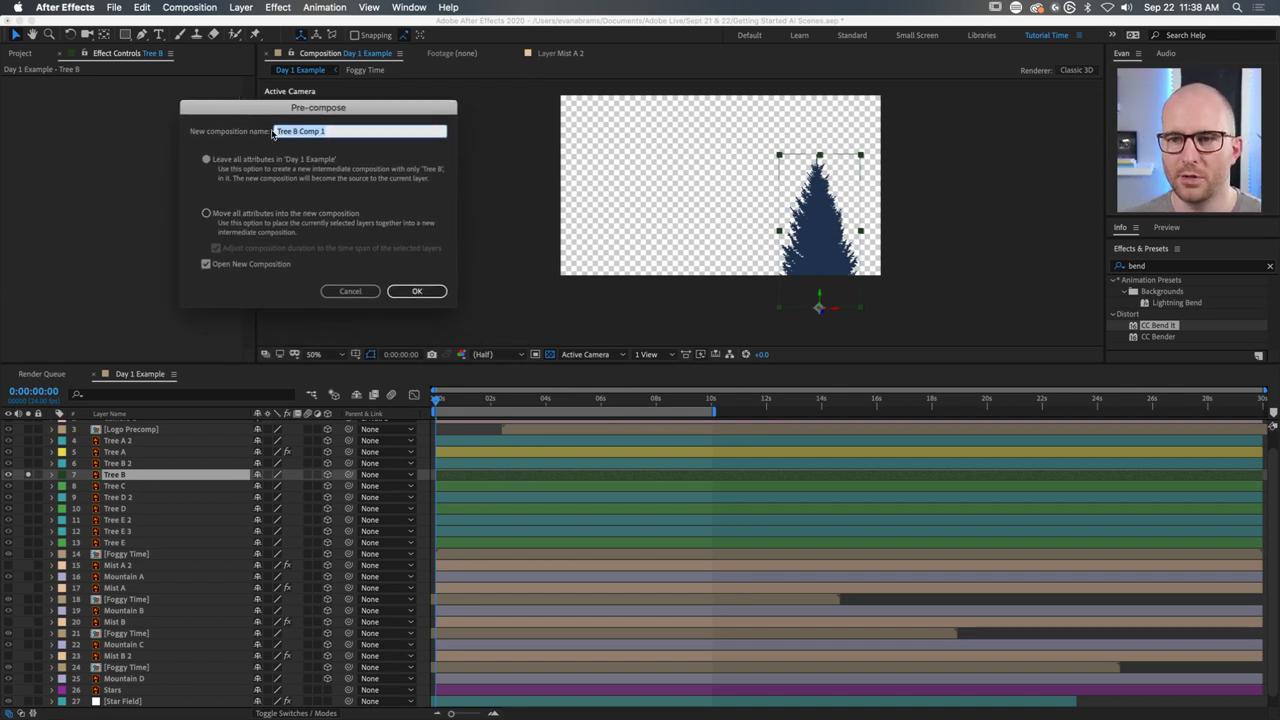
{"action": "left_click", "coordinate": [258, 214]}
{"action": "left_click", "coordinate": [253, 162]}
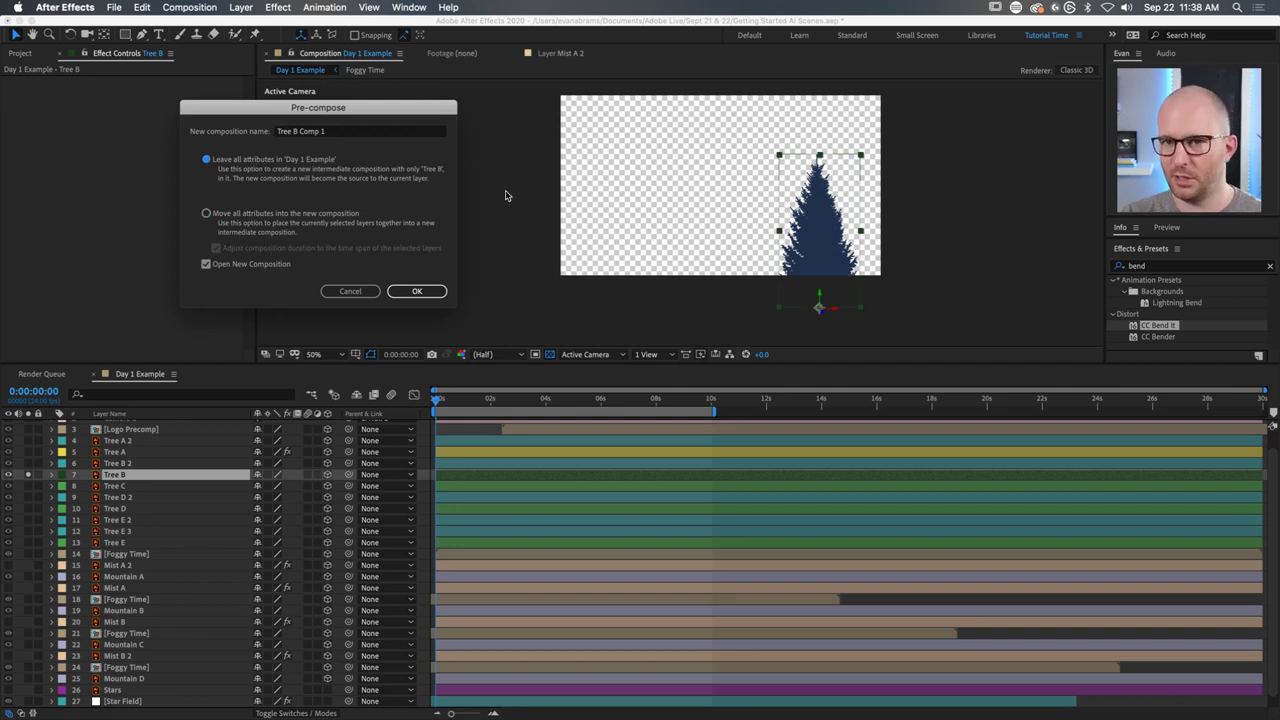
{"action": "left_click", "coordinate": [300, 215]}
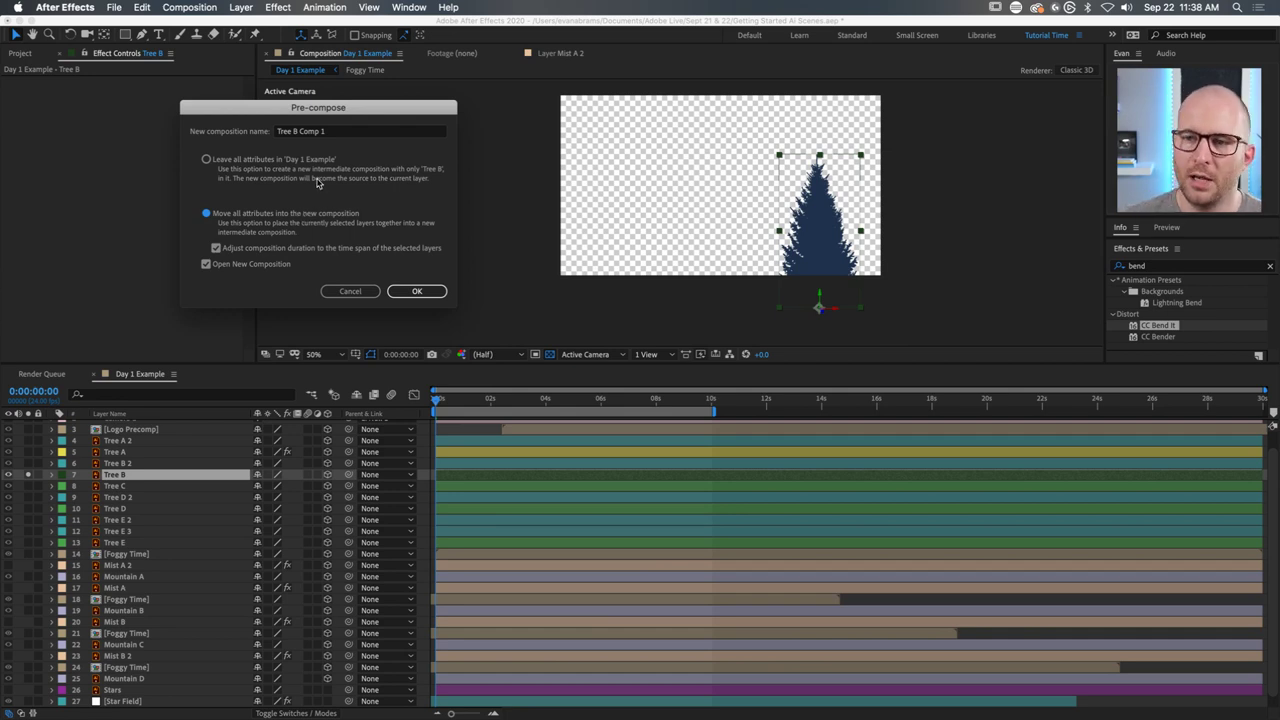
{"action": "left_click", "coordinate": [208, 160]}
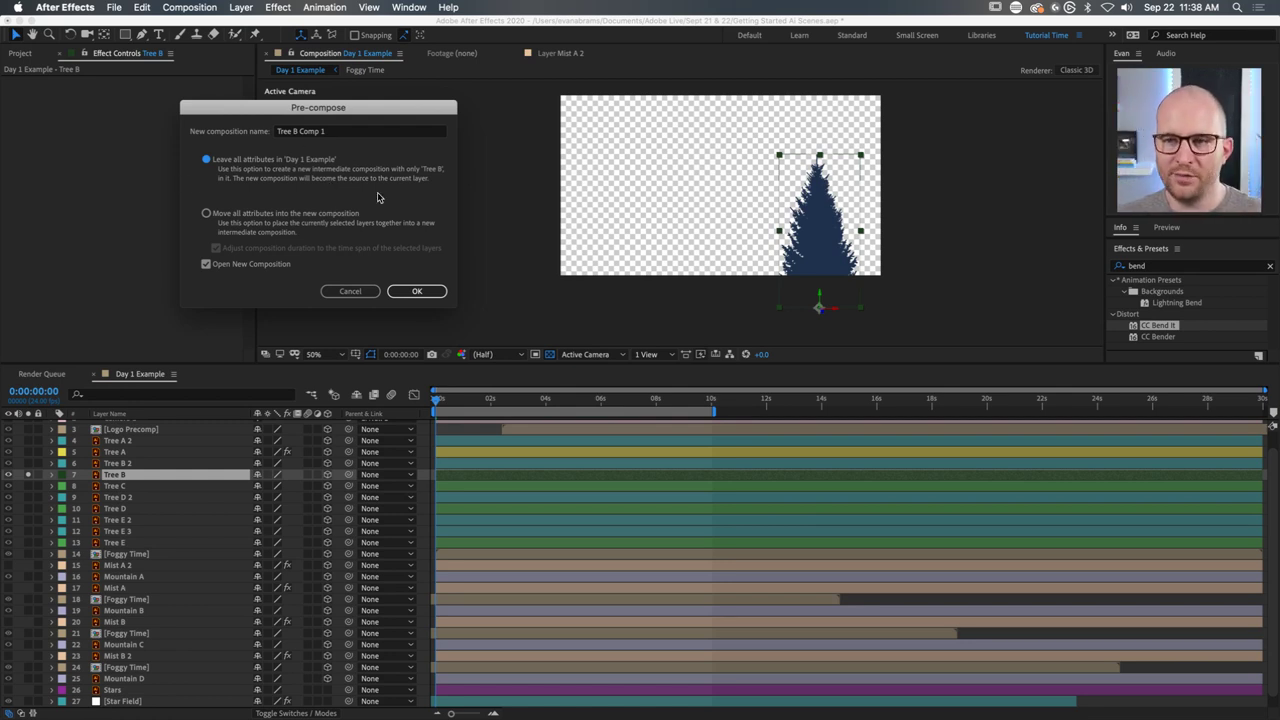
{"action": "left_click", "coordinate": [418, 291]}
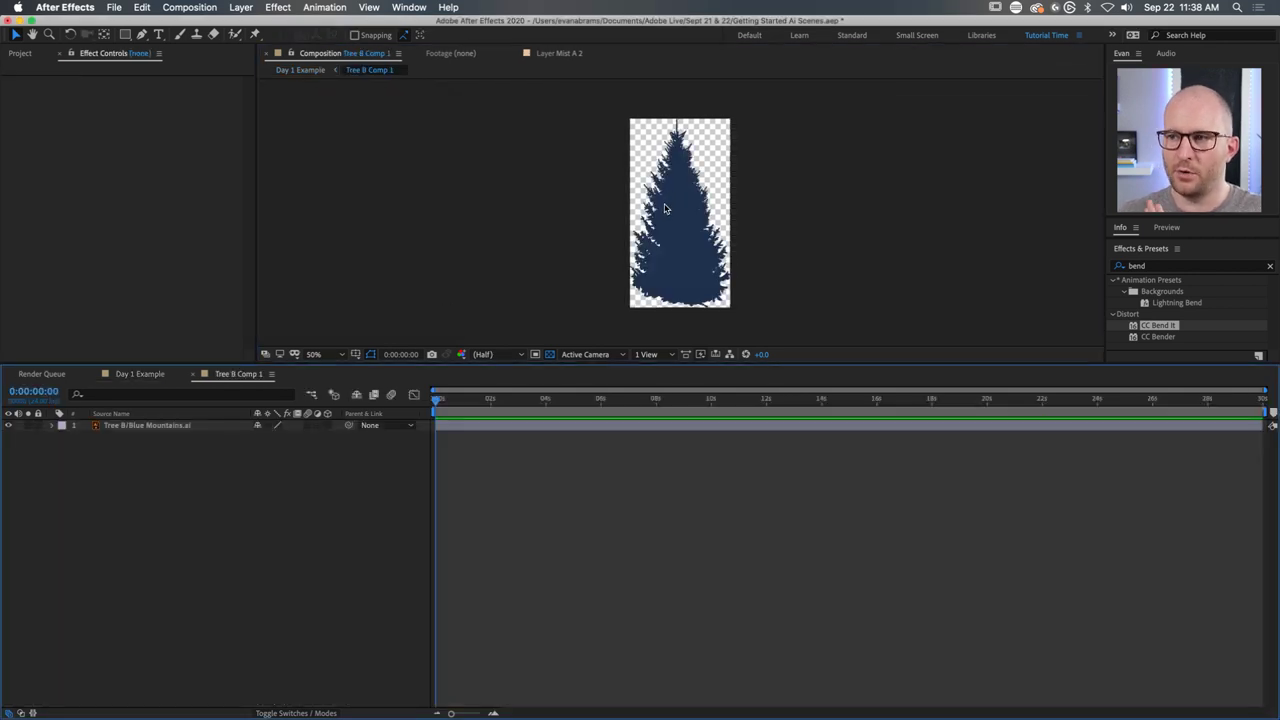
Check the Day 1 Example scene from the start, then open the Tree B Comp 1 precomp.
{"action": "left_click", "coordinate": [150, 376]}
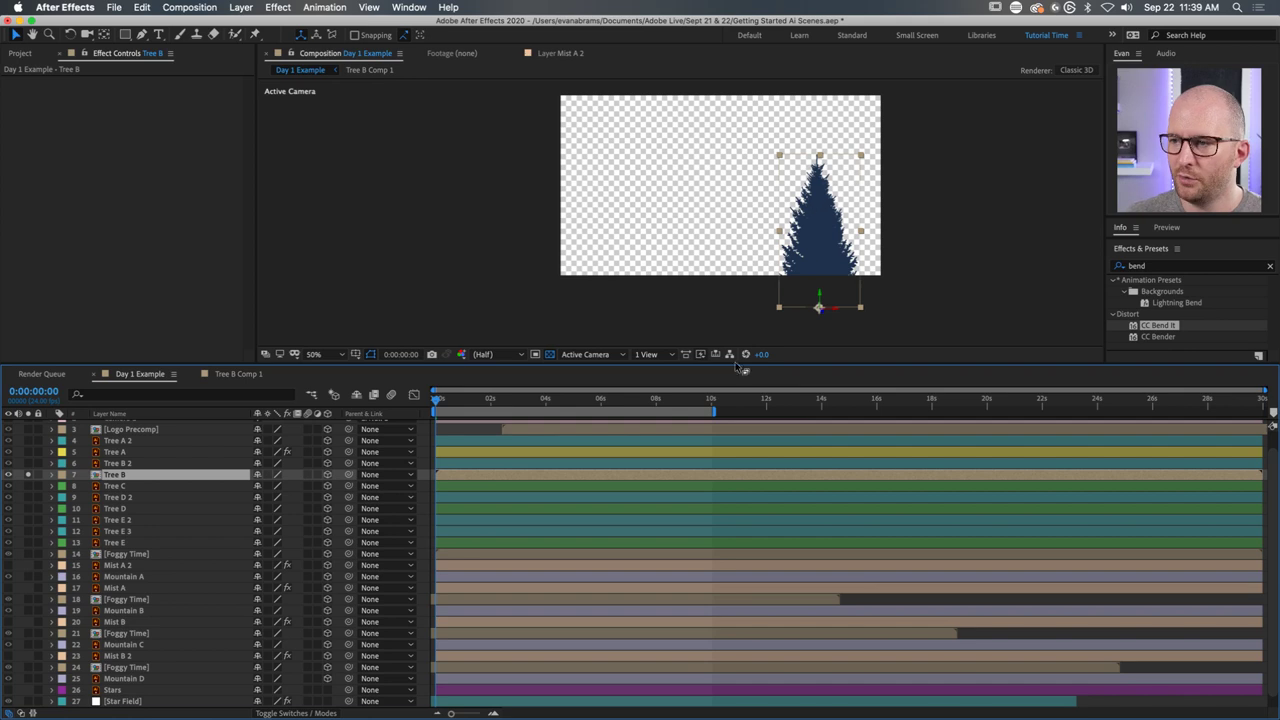
{"action": "left_click", "coordinate": [462, 401]}
{"action": "left_click_drag", "start_coordinate": [462, 401], "coordinate": [436, 401]}
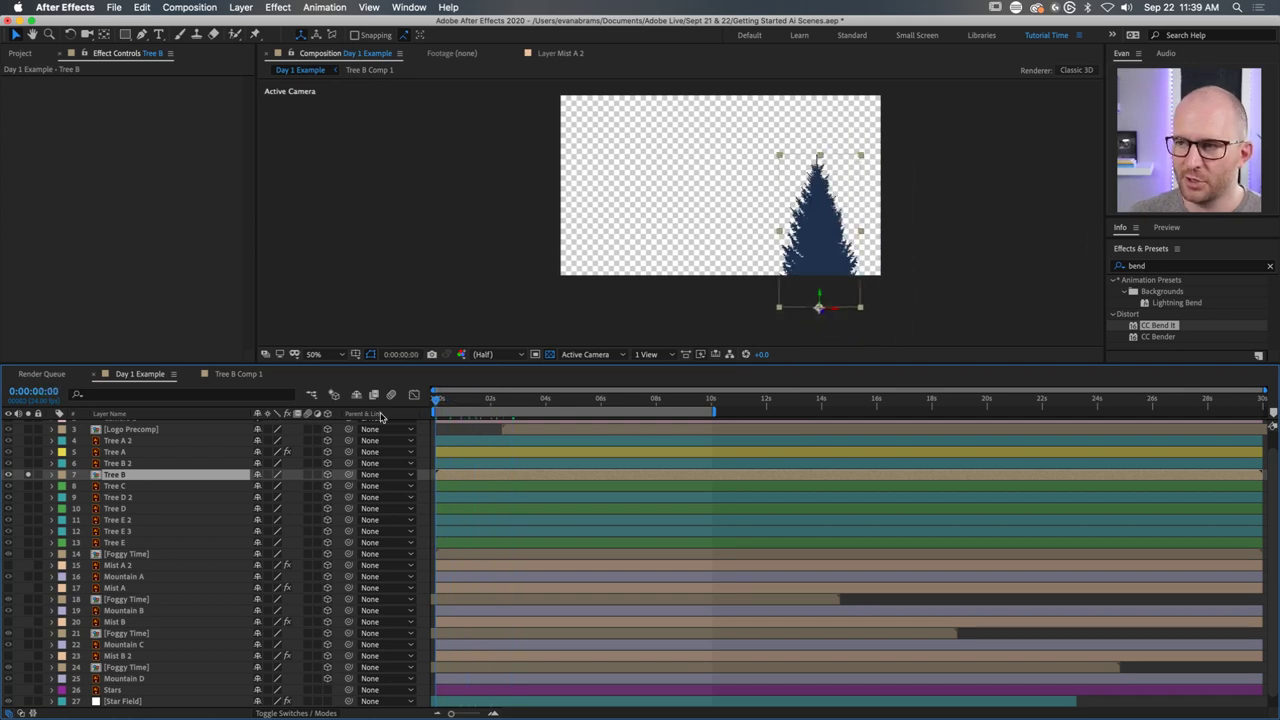
{"action": "double_click", "coordinate": [147, 476]}
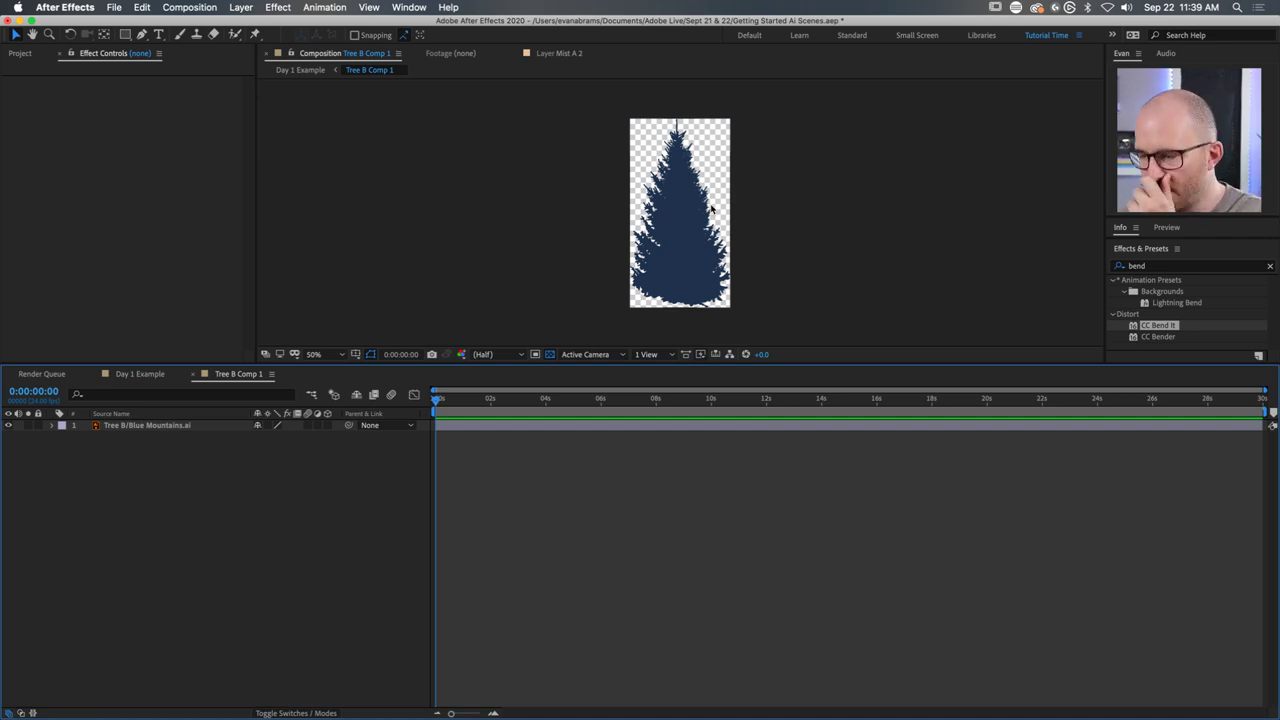
Apply CC Bend It to the tree layer with Start at its base and End at its top.
{"action": "left_click", "coordinate": [184, 427]}
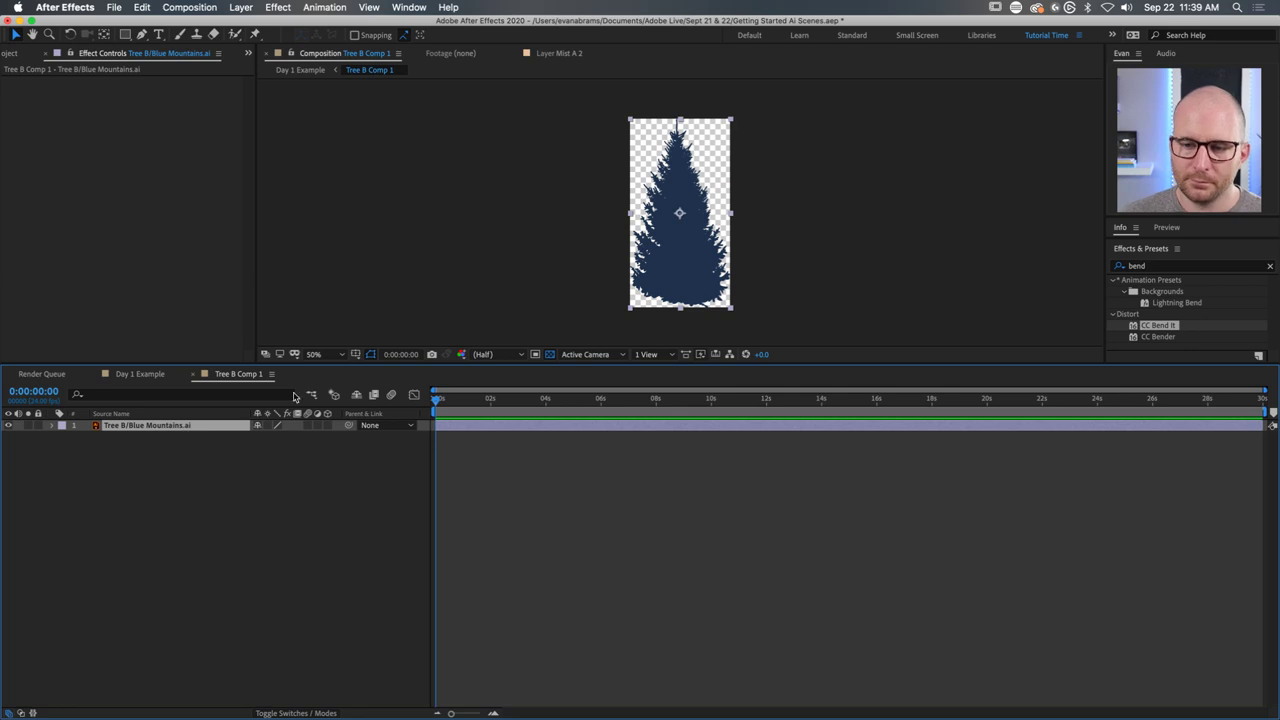
{"action": "left_click_drag", "start_coordinate": [1157, 326], "coordinate": [905, 428]}
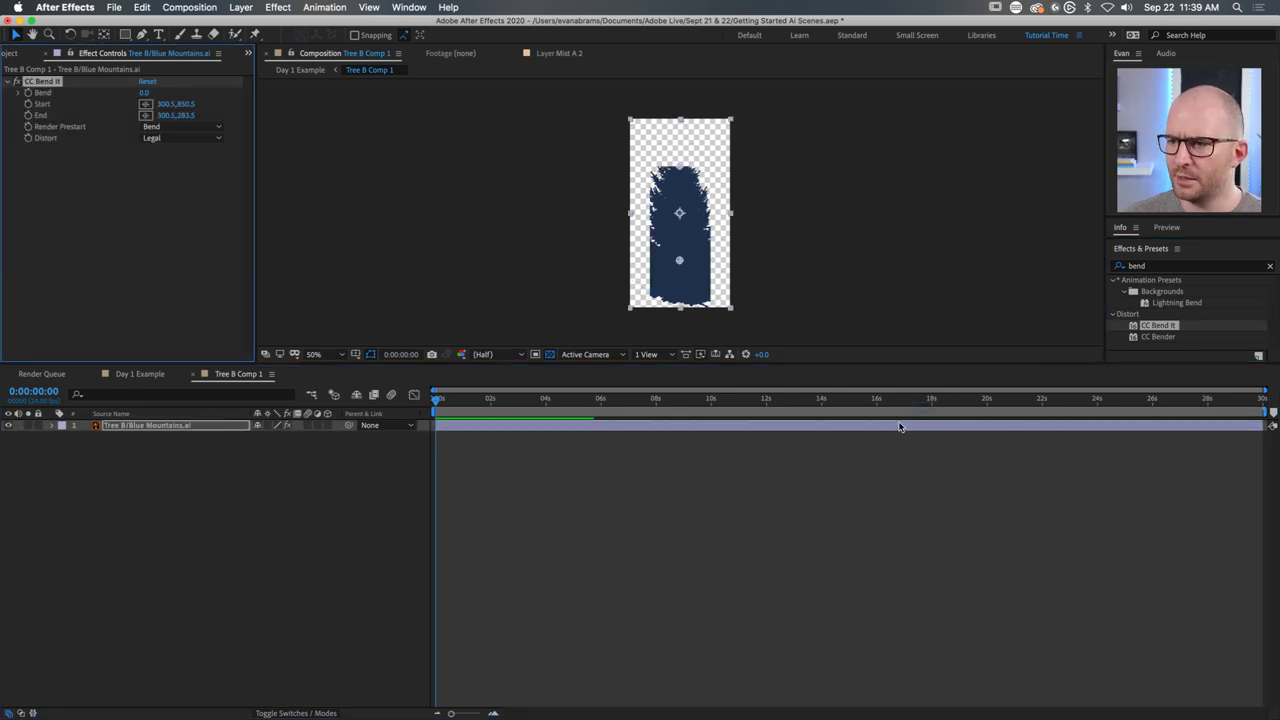
{"action": "left_click_drag", "start_coordinate": [677, 261], "coordinate": [682, 308]}
{"action": "left_click_drag", "start_coordinate": [680, 160], "coordinate": [680, 118]}
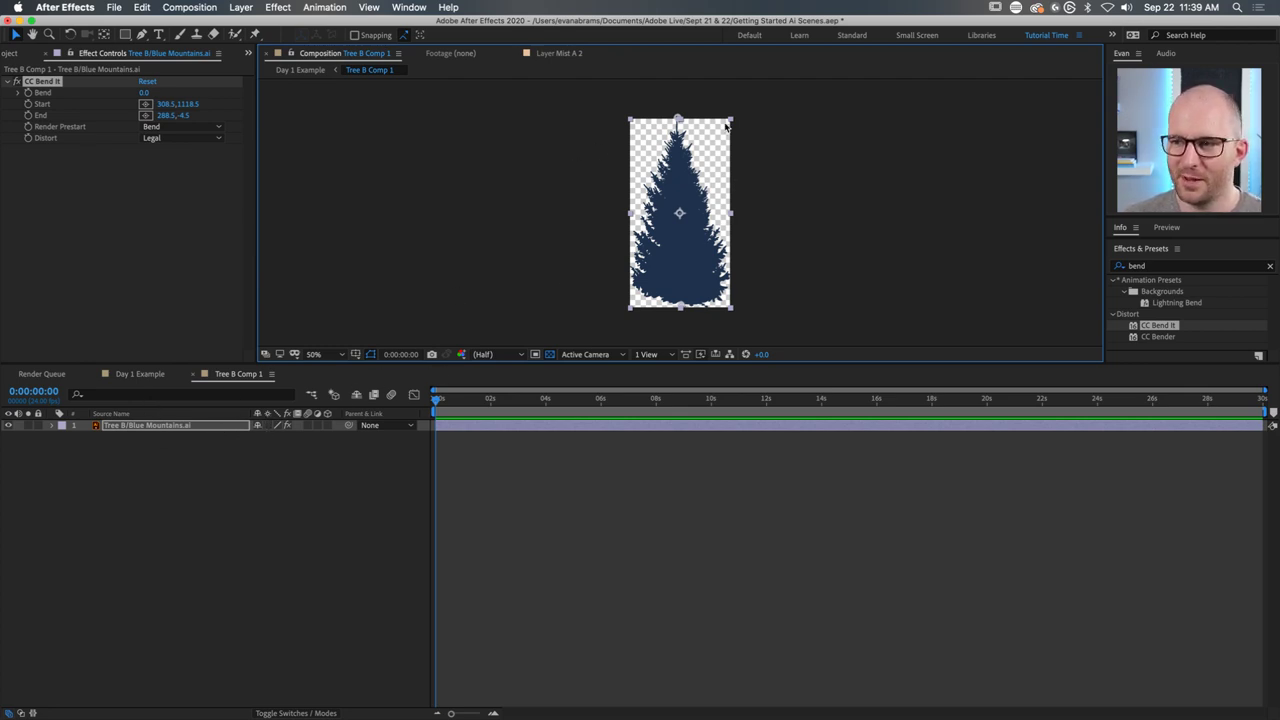
{"action": "mouse_move", "coordinate": [144, 90]}
{"action": "left_mouse_down"}
{"action": "mouse_move", "coordinate": [165, 90]}
{"action": "mouse_move", "coordinate": [131, 89]}
{"action": "mouse_move", "coordinate": [168, 91]}
{"action": "mouse_move", "coordinate": [145, 91]}
{"action": "left_mouse_up"}
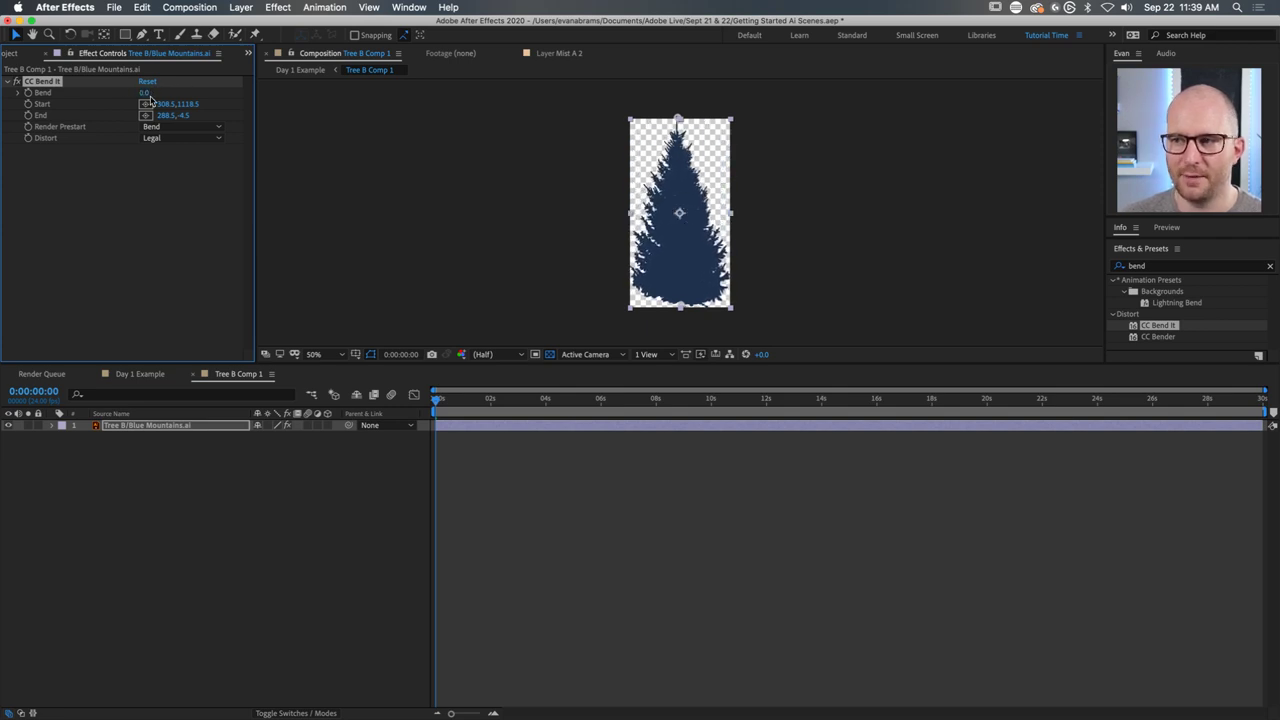
Resize the Tree B Comp 1 composition to 650 × 1160 px.
{"action": "right_click", "coordinate": [210, 428]}
{"action": "left_click", "coordinate": [186, 440]}
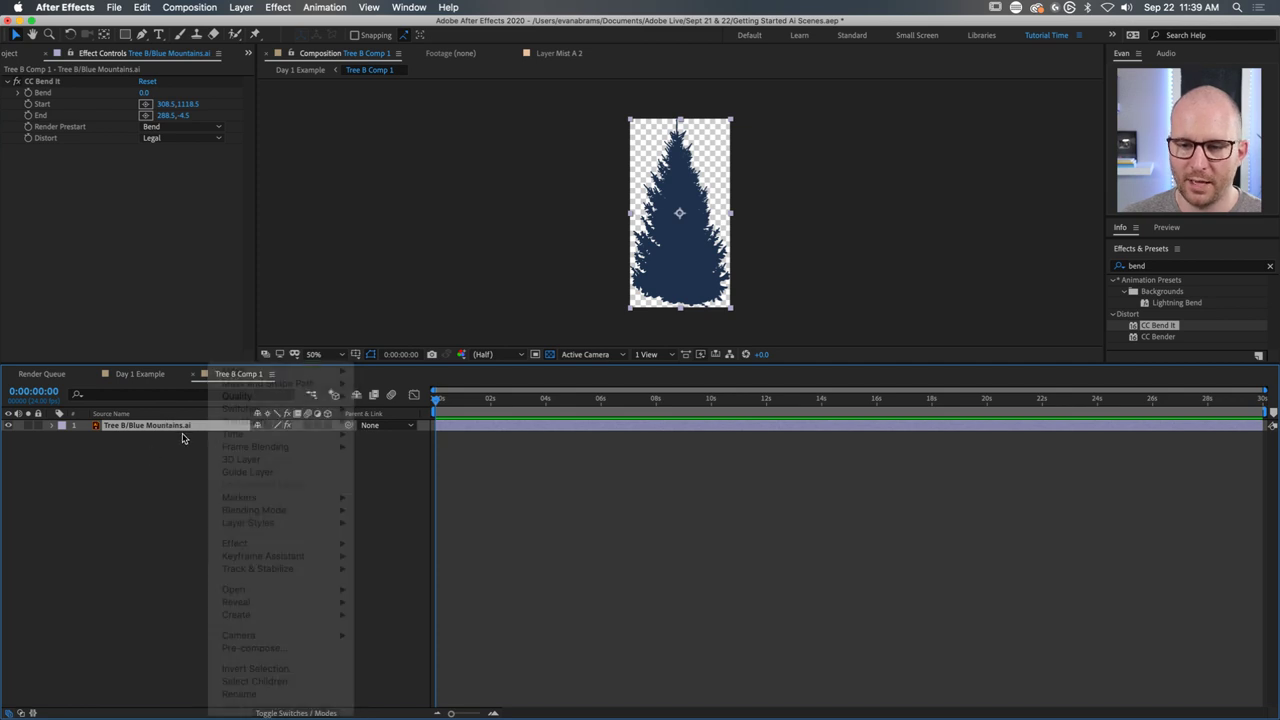
{"action": "left_click", "coordinate": [256, 465]}
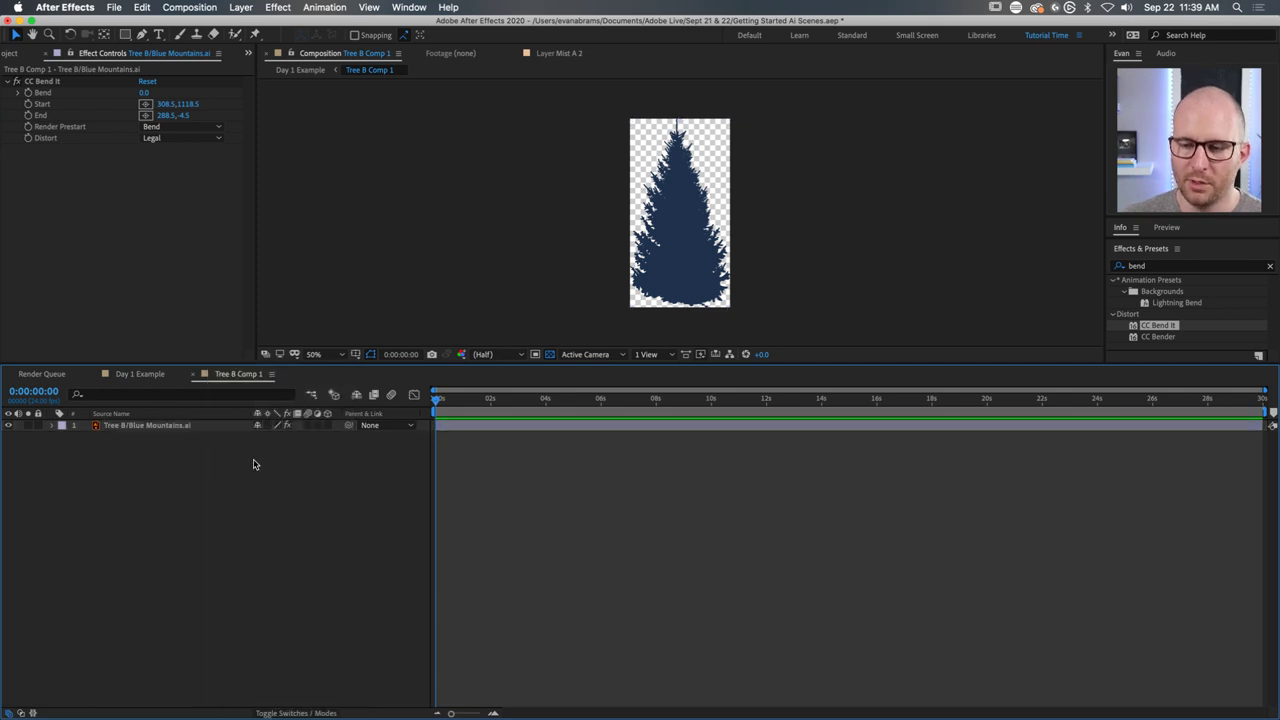
{"action": "left_click", "coordinate": [271, 374]}
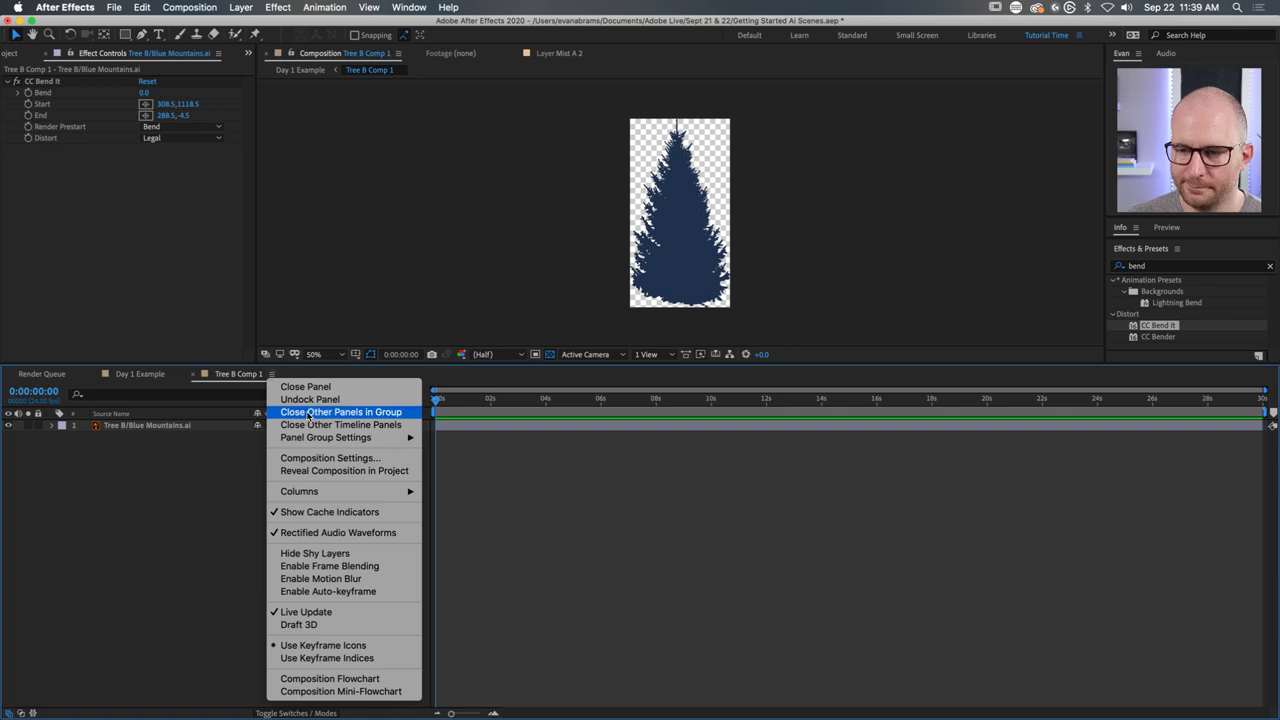
{"action": "left_click", "coordinate": [322, 458]}
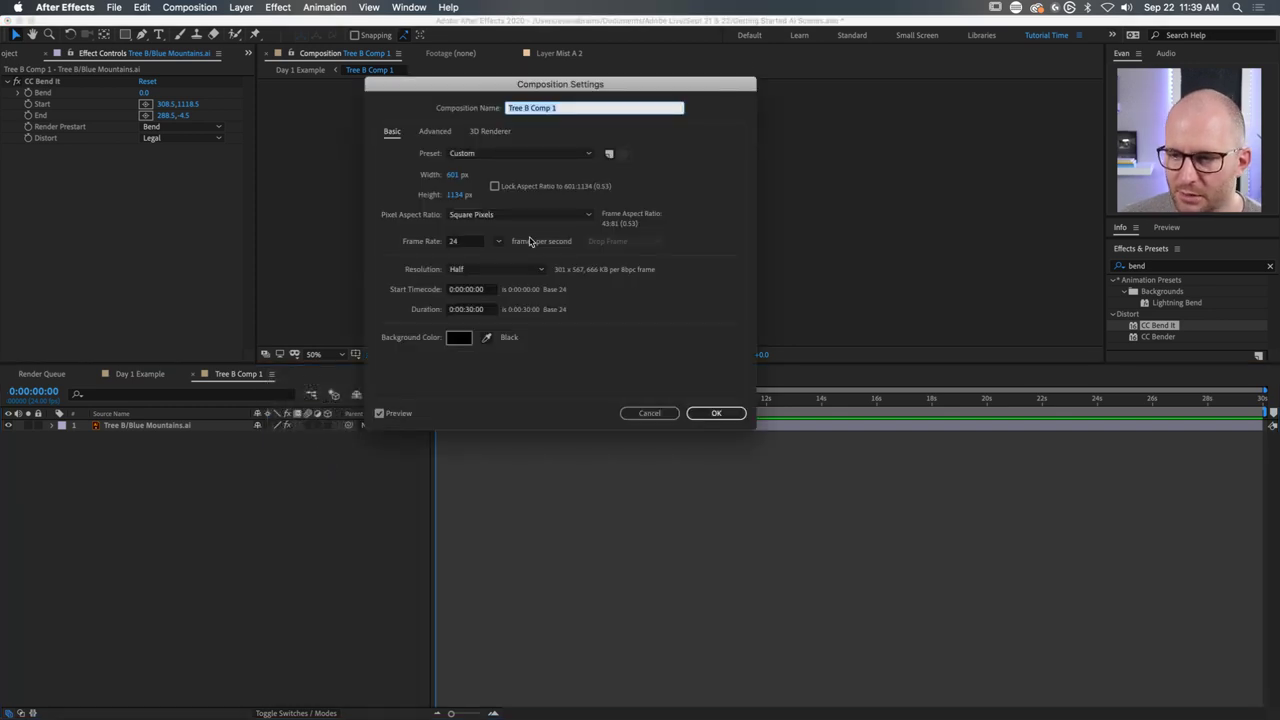
{"action": "left_click", "coordinate": [455, 177]}
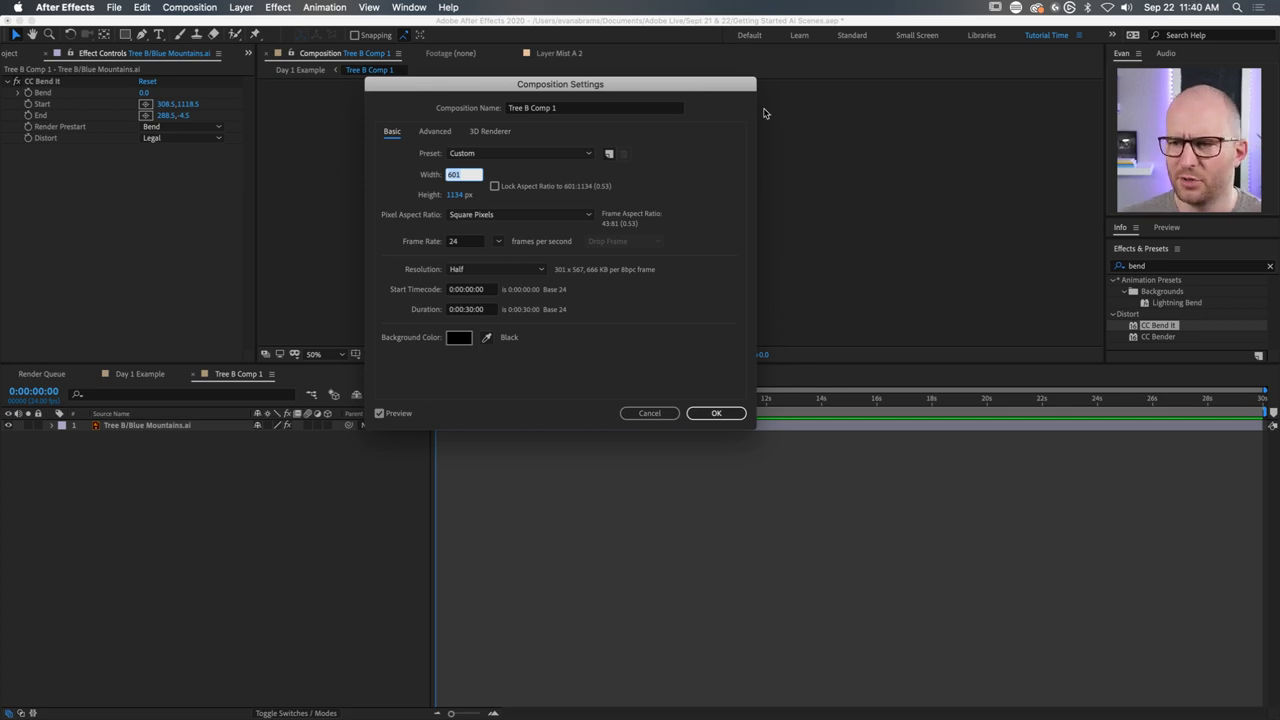
{"action": "type", "text": "650"}
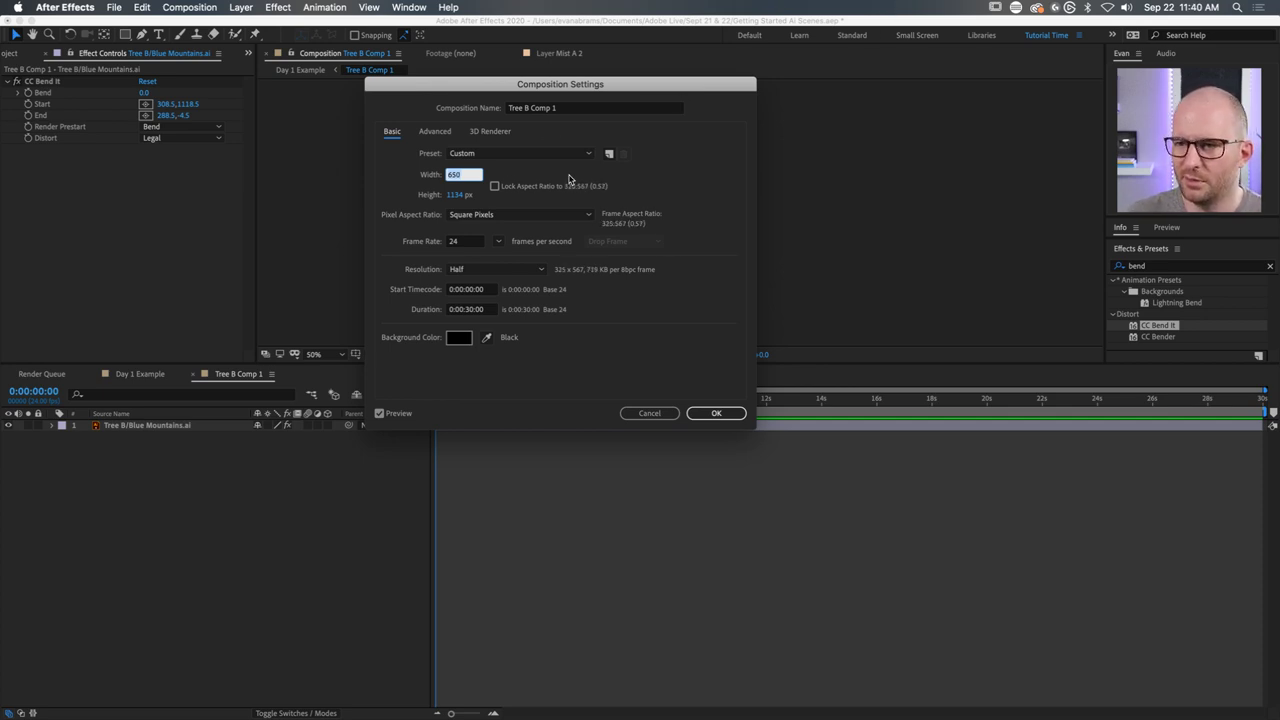
{"action": "key", "text": "Tab"}
{"action": "type", "text": "1160"}
{"action": "key", "text": "Return"}
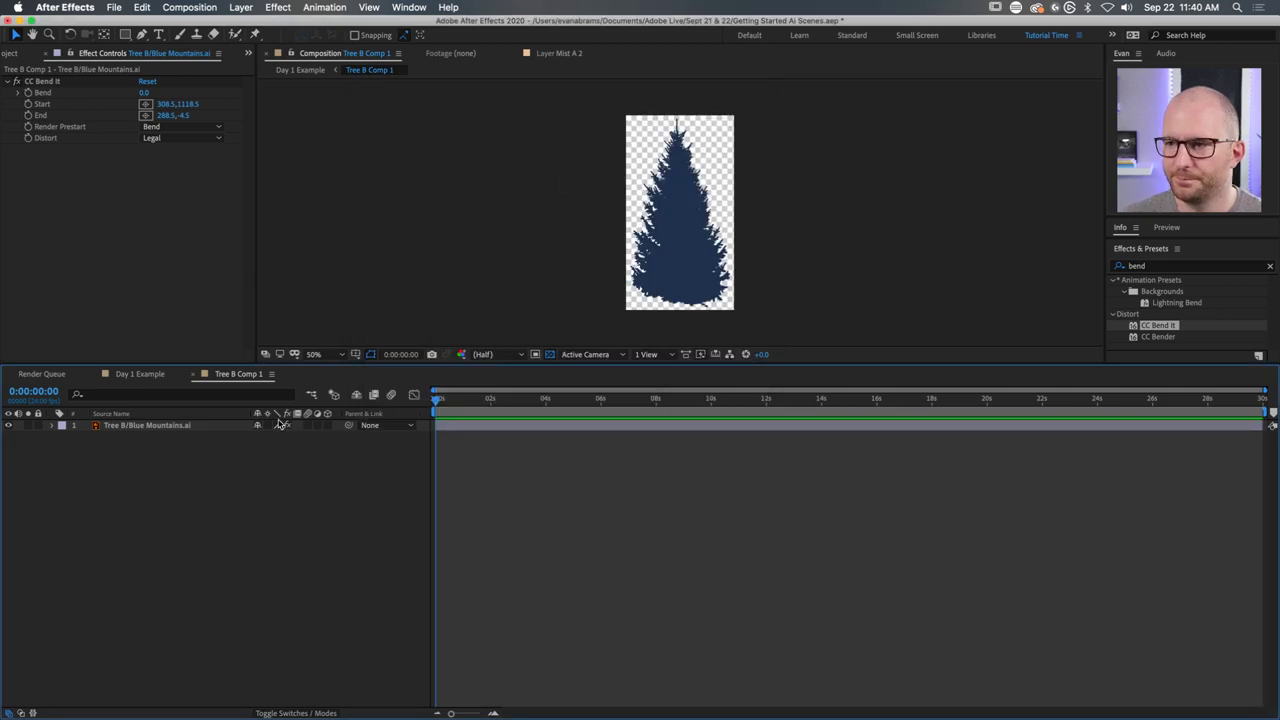
Reopen Composition Settings and enter a size of 718 × 1235 px.
{"action": "left_click", "coordinate": [185, 425]}
{"action": "left_click", "coordinate": [273, 375]}
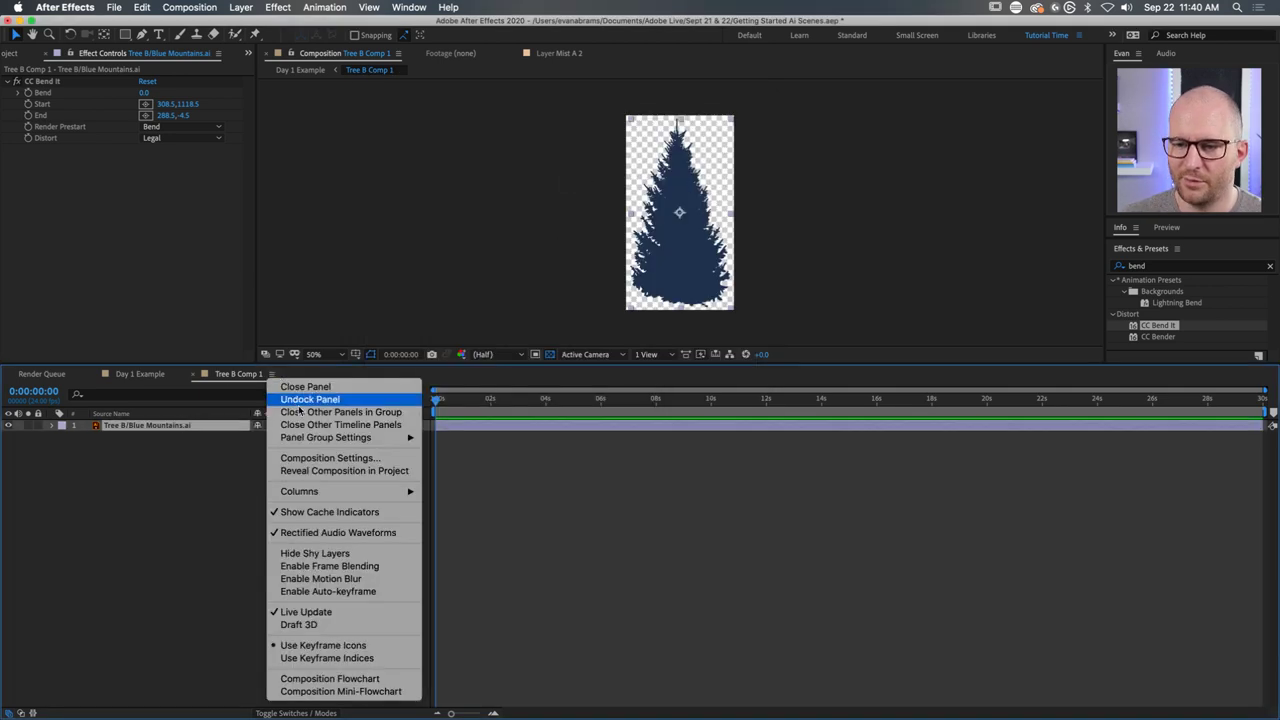
{"action": "left_click", "coordinate": [330, 458]}
{"action": "left_click", "coordinate": [458, 175]}
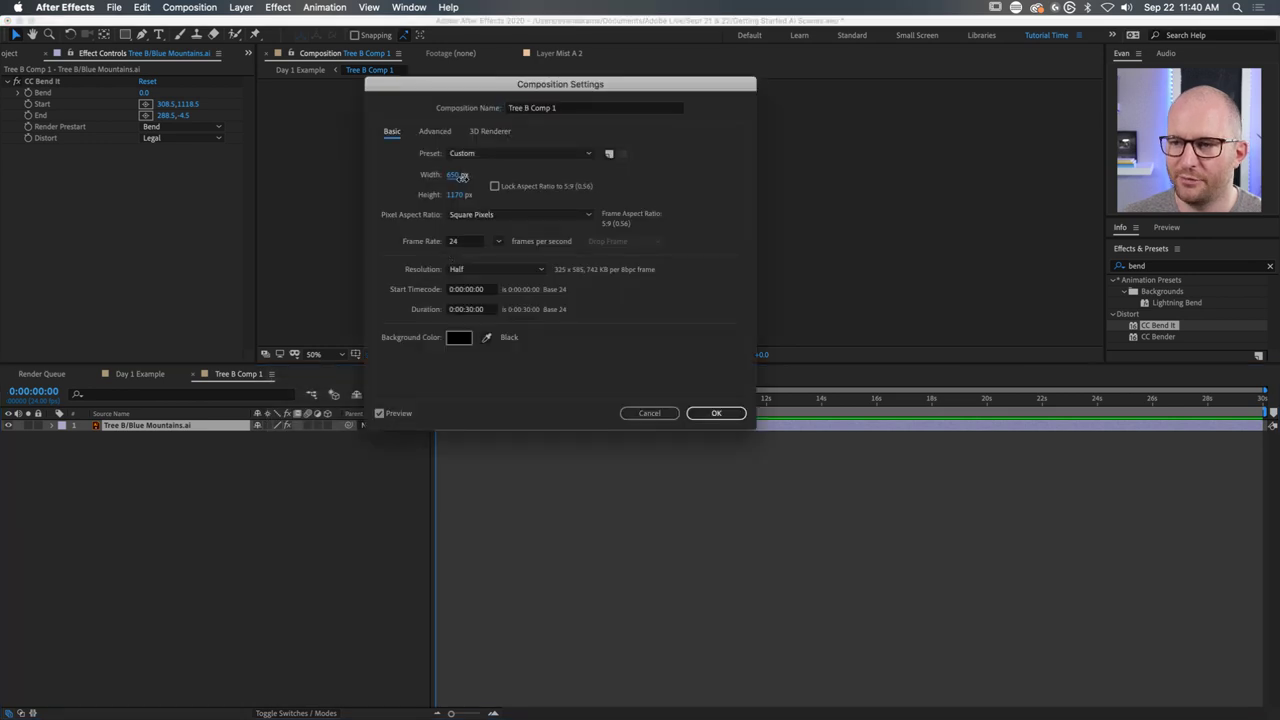
{"action": "type", "text": "718"}
{"action": "key", "text": "Tab"}
{"action": "type", "text": "1235"}
Change the composition to 913 px wide and 1280 px tall and confirm.
{"action": "left_click_drag", "start_coordinate": [518, 88], "coordinate": [246, 116]}
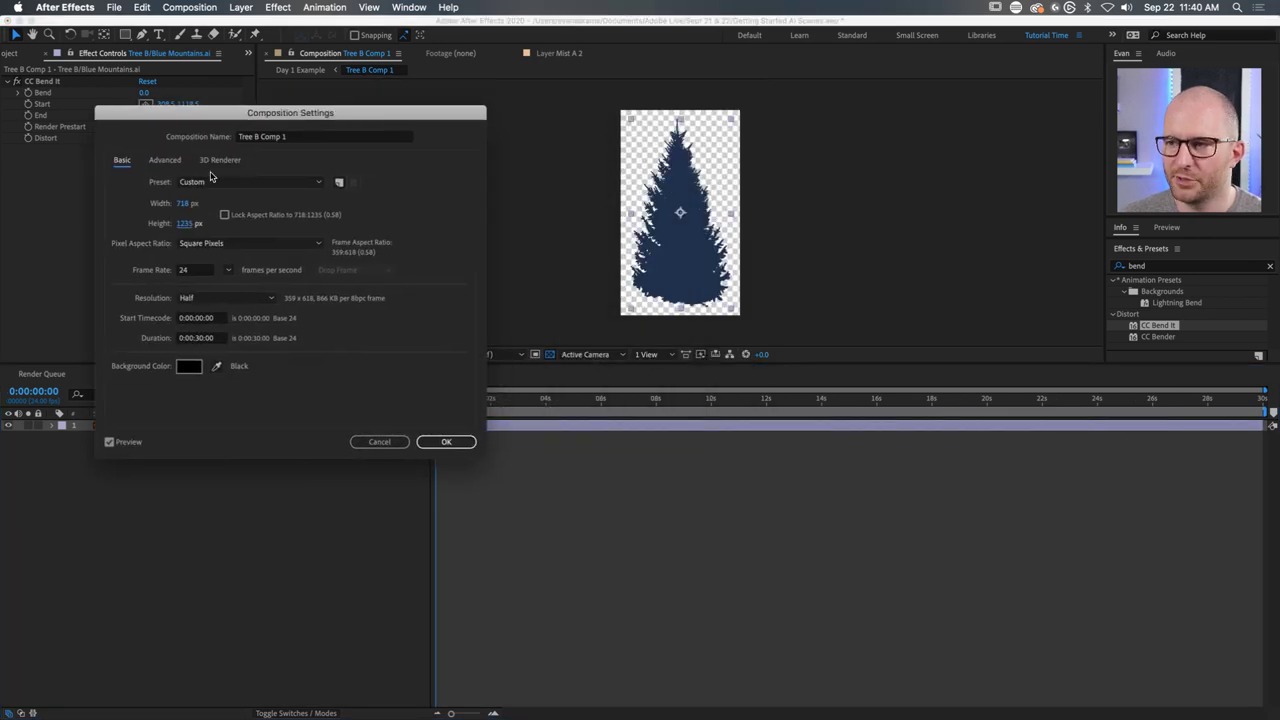
{"action": "left_click", "coordinate": [186, 203]}
{"action": "type", "text": "913"}
{"action": "key", "text": "Tab"}
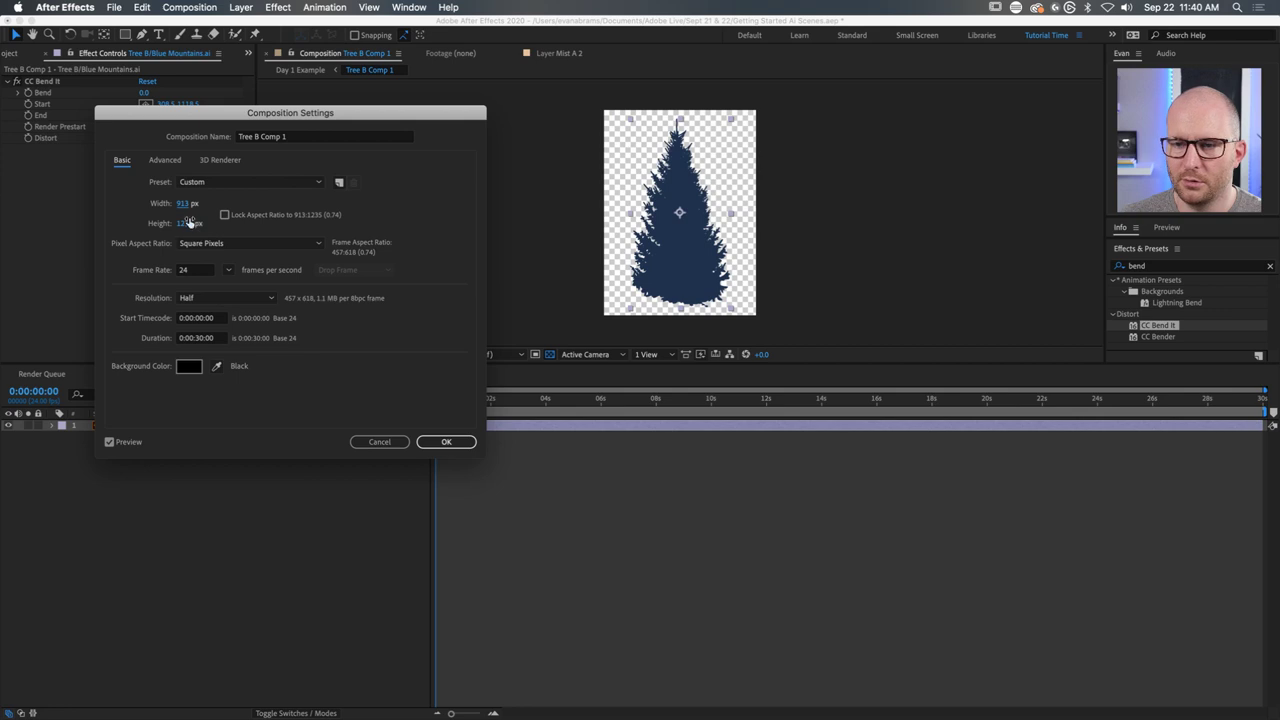
{"action": "type", "text": "1280"}
{"action": "key", "text": "Tab"}
{"action": "left_click", "coordinate": [446, 441]}
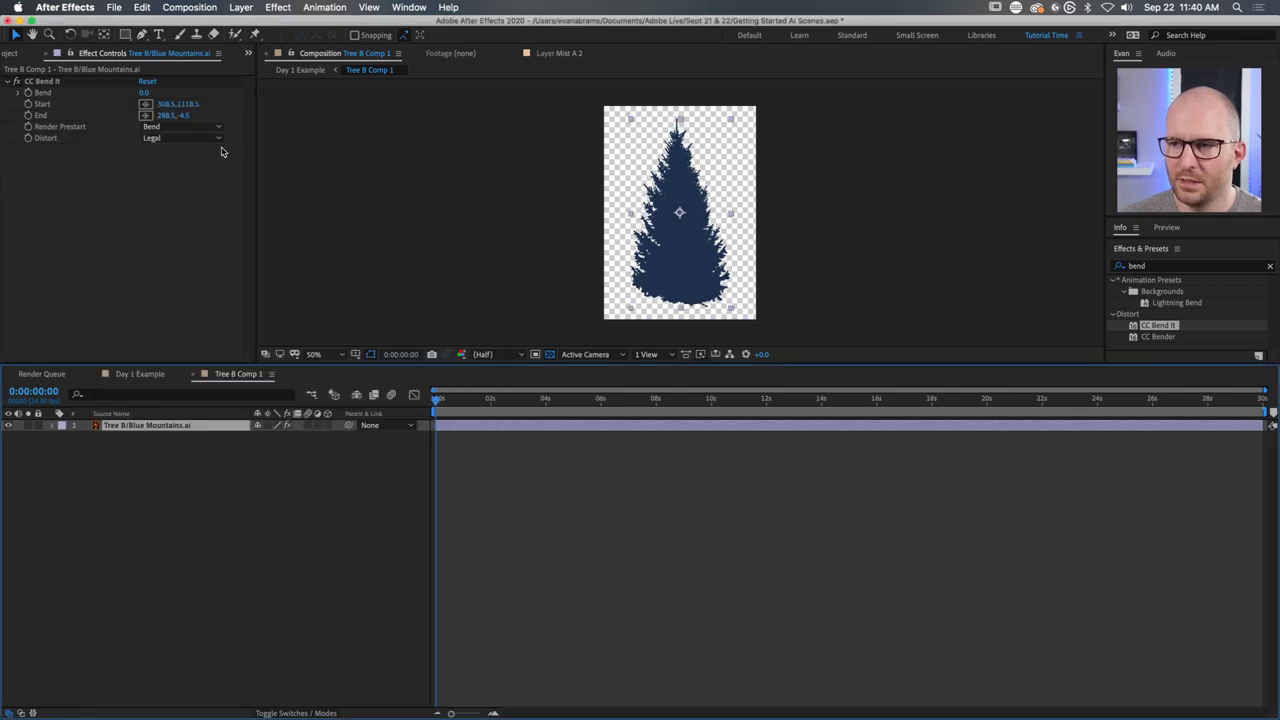
{"action": "left_click", "coordinate": [144, 92]}
Set Bend to 31 and turn on Continuously Rasterize for the tree layer.
{"action": "type", "text": "31"}
{"action": "key", "text": "Return"}
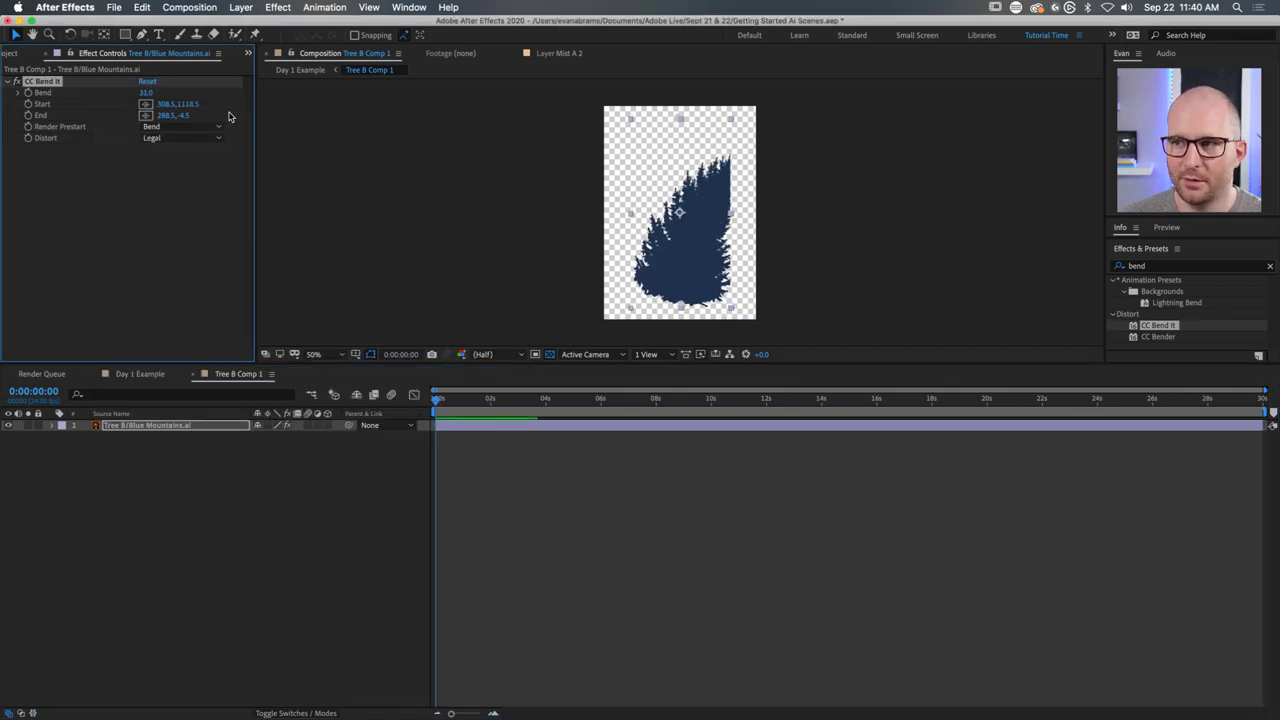
{"action": "left_click", "coordinate": [268, 426]}
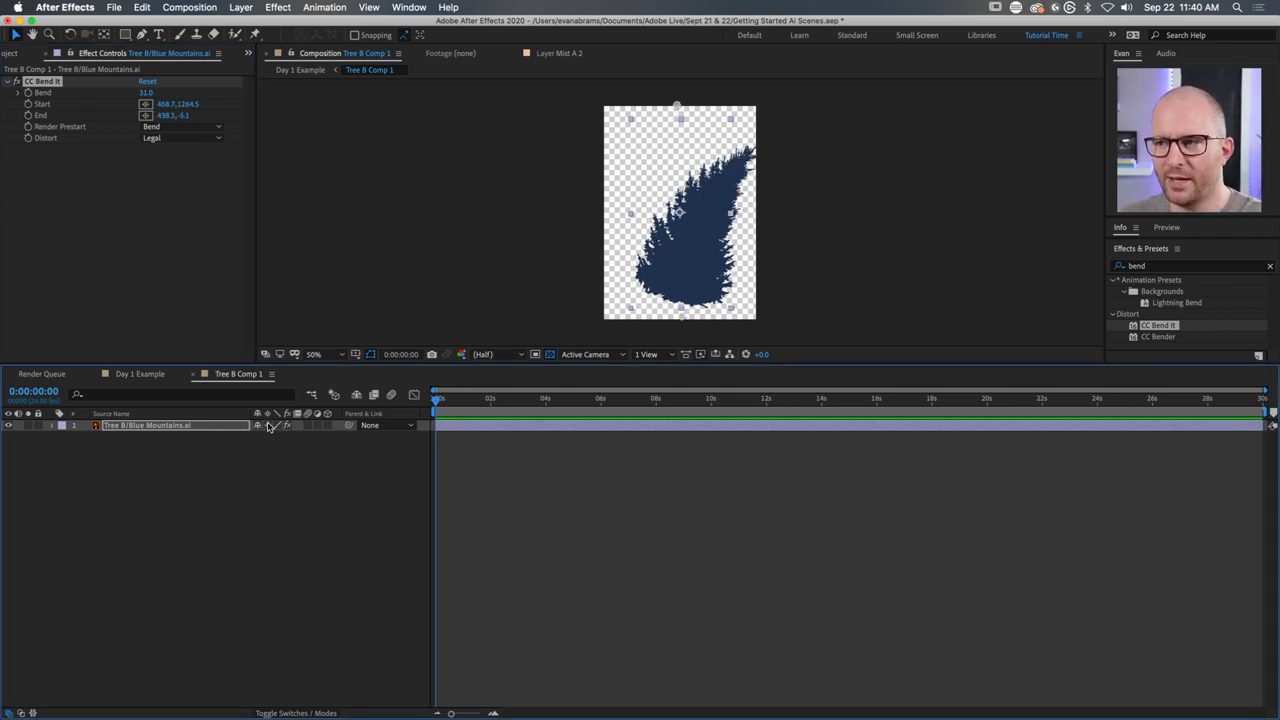
{"action": "left_click", "coordinate": [268, 426]}
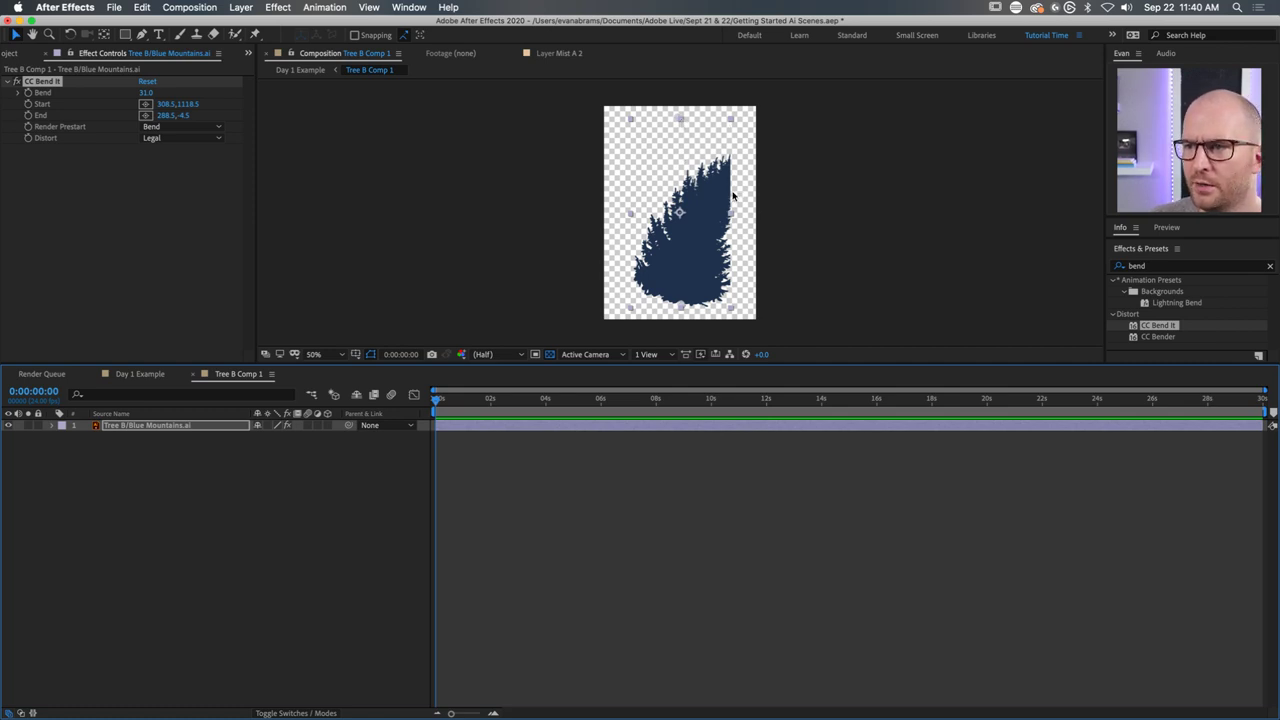
{"action": "left_click", "coordinate": [268, 426]}
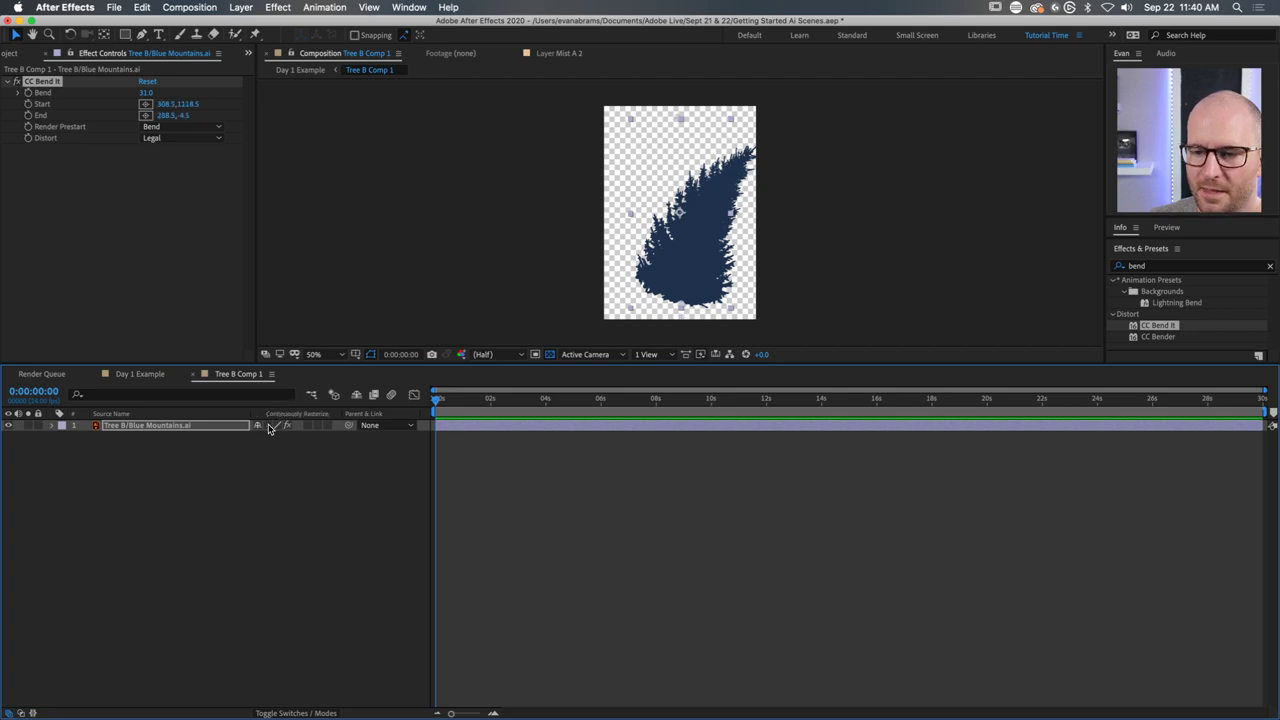
Compare rasterization on and off, leave it on, and scrub Bend down toward upright.
{"action": "left_click", "coordinate": [268, 426]}
{"action": "left_click", "coordinate": [268, 426]}
{"action": "left_click", "coordinate": [268, 426]}
{"action": "left_click", "coordinate": [268, 426]}
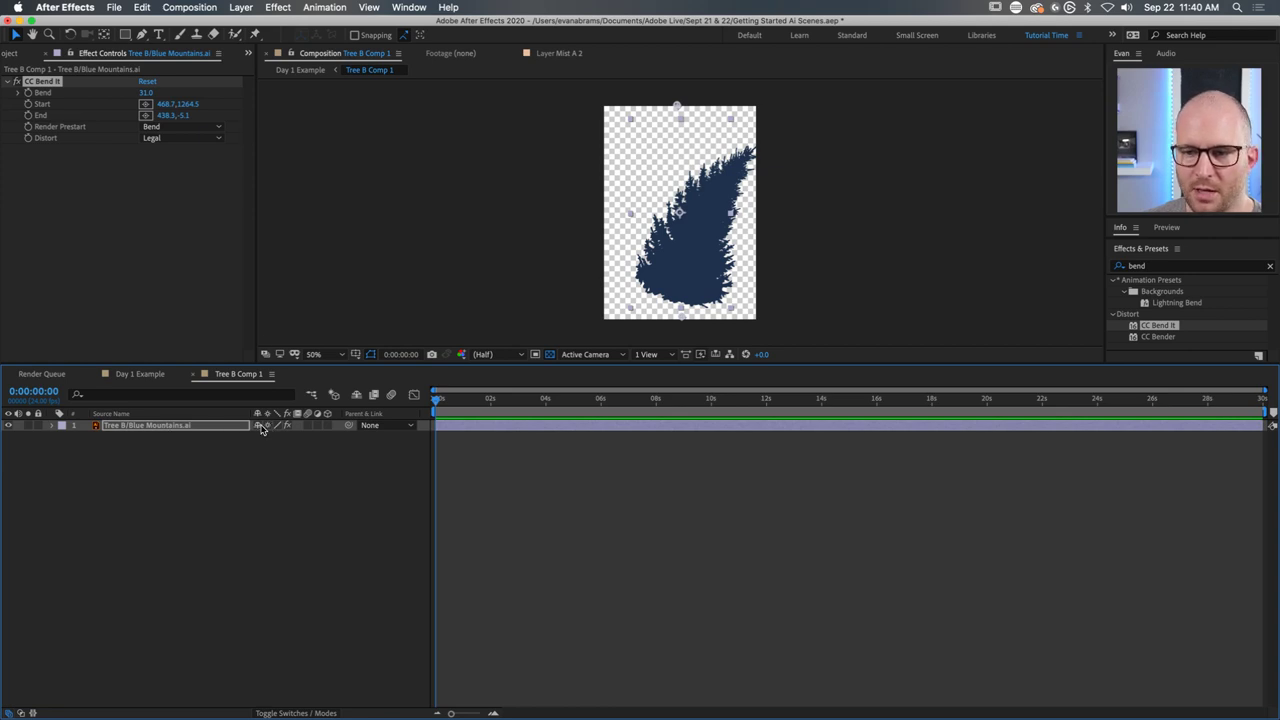
{"action": "left_click", "coordinate": [268, 426]}
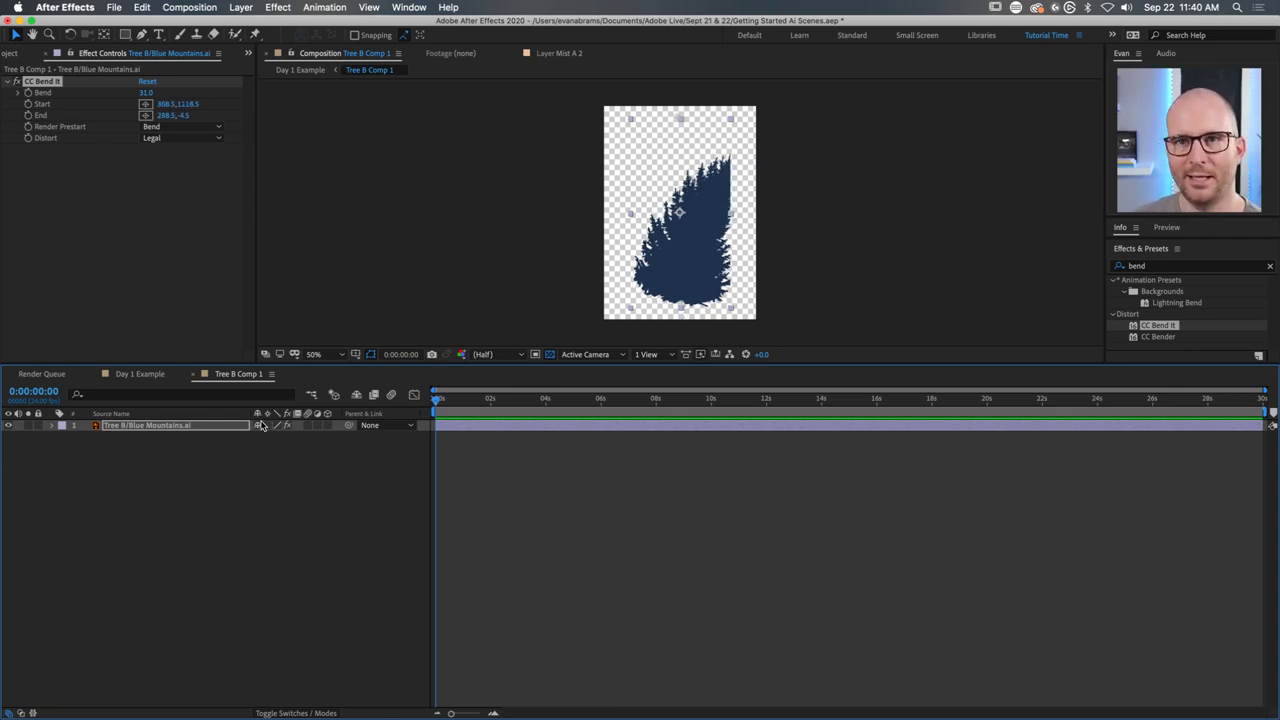
{"action": "left_click", "coordinate": [268, 426]}
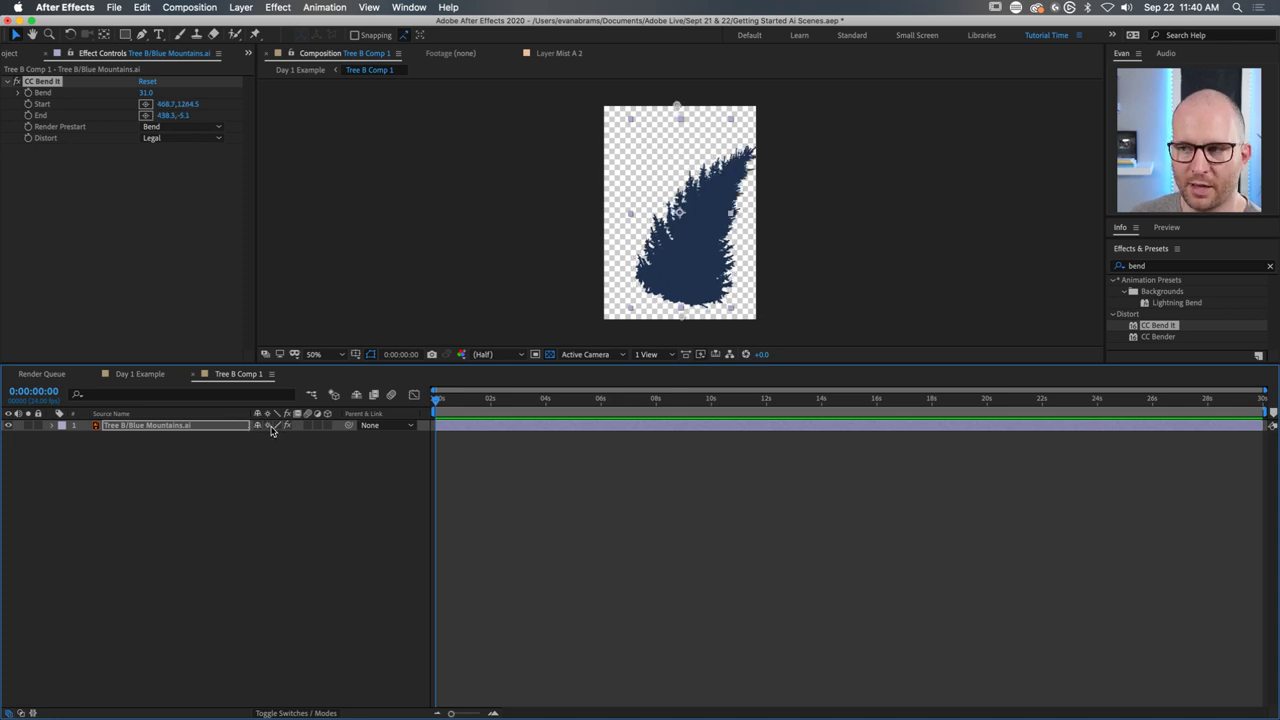
{"action": "left_click_drag", "start_coordinate": [146, 92], "coordinate": [437, 137]}
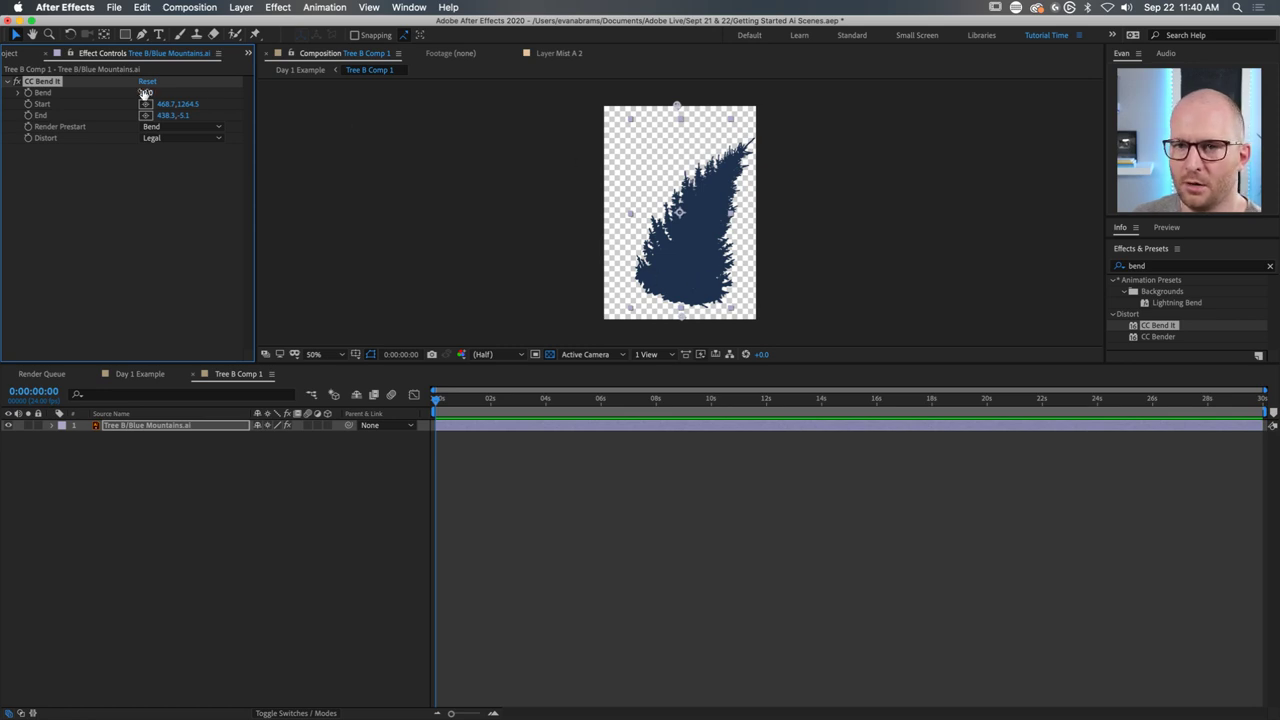
{"action": "left_click_drag", "start_coordinate": [145, 92], "coordinate": [170, 118]}
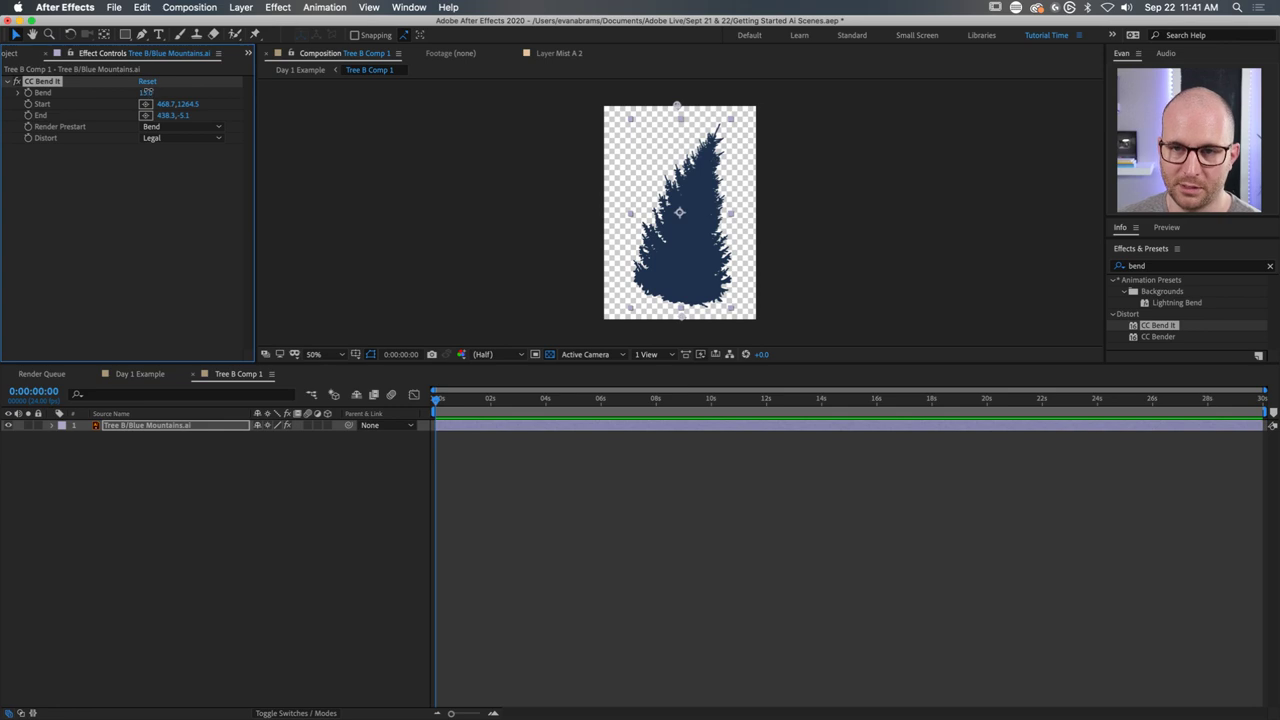
Scrub Bend negative and try Distort Extended before setting it back to Legal.
{"action": "left_click_drag", "start_coordinate": [147, 92], "coordinate": [124, 93]}
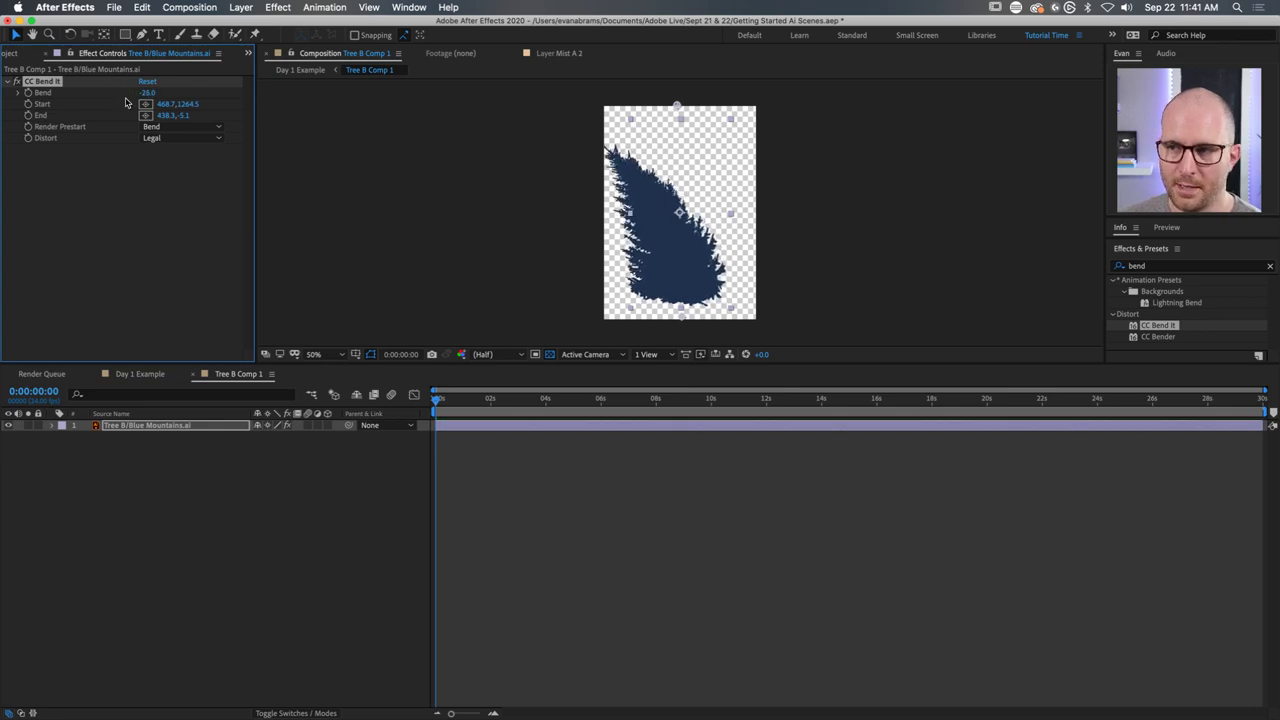
{"action": "left_click", "coordinate": [171, 139]}
{"action": "left_click", "coordinate": [171, 164]}
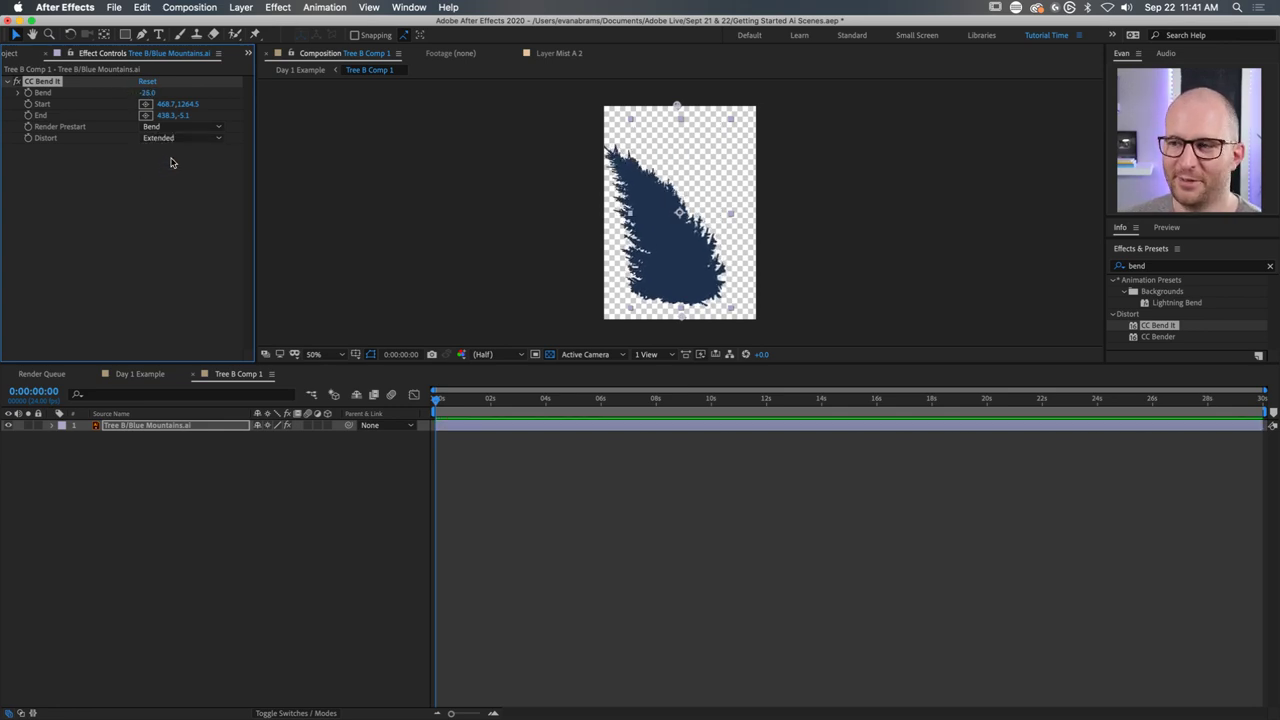
{"action": "left_click", "coordinate": [165, 139]}
{"action": "left_click", "coordinate": [167, 151]}
{"action": "left_click", "coordinate": [151, 139]}
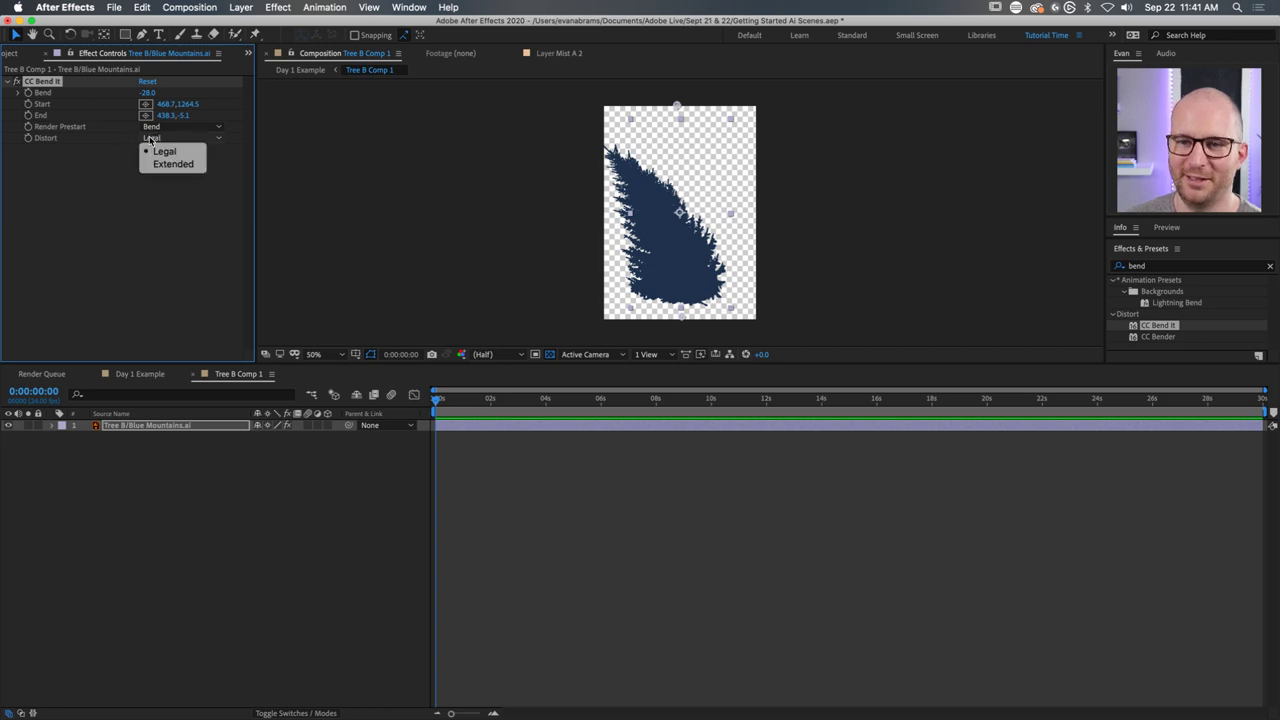
{"action": "left_click", "coordinate": [164, 151]}
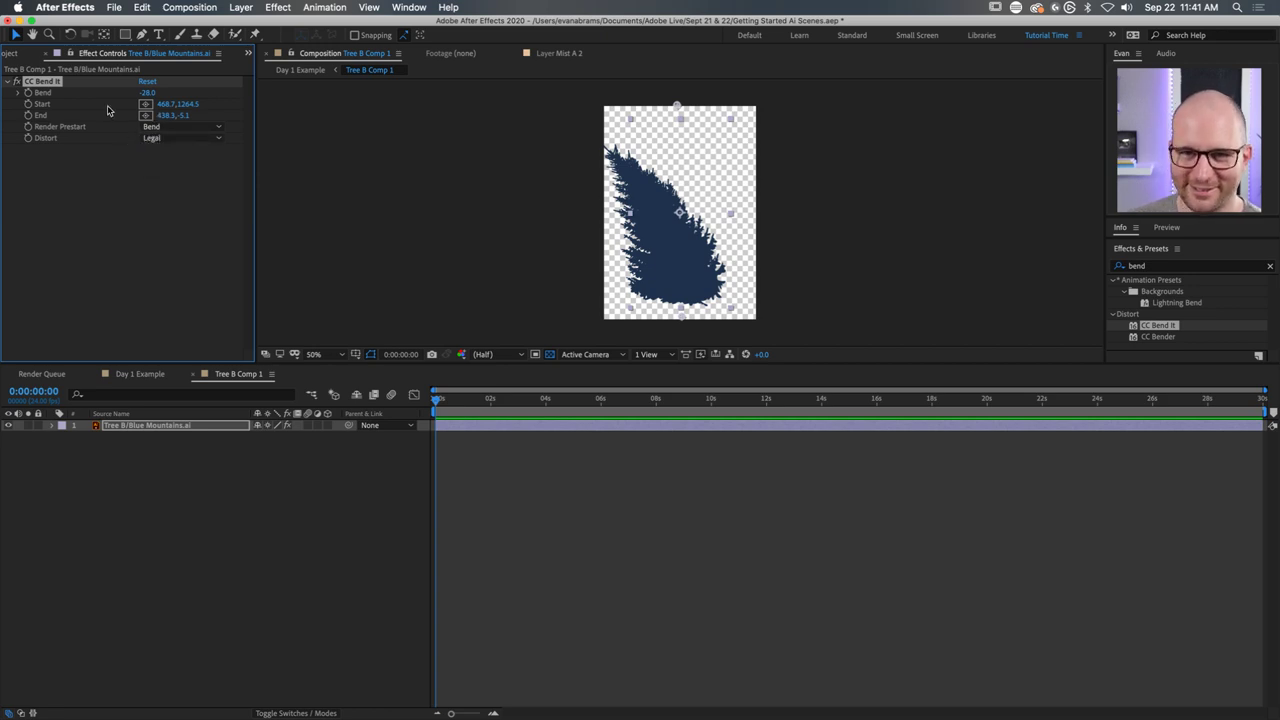
Select CC Bend It and scrub Bend to 28.0 so the treetop curves right.
{"action": "left_click", "coordinate": [340, 442]}
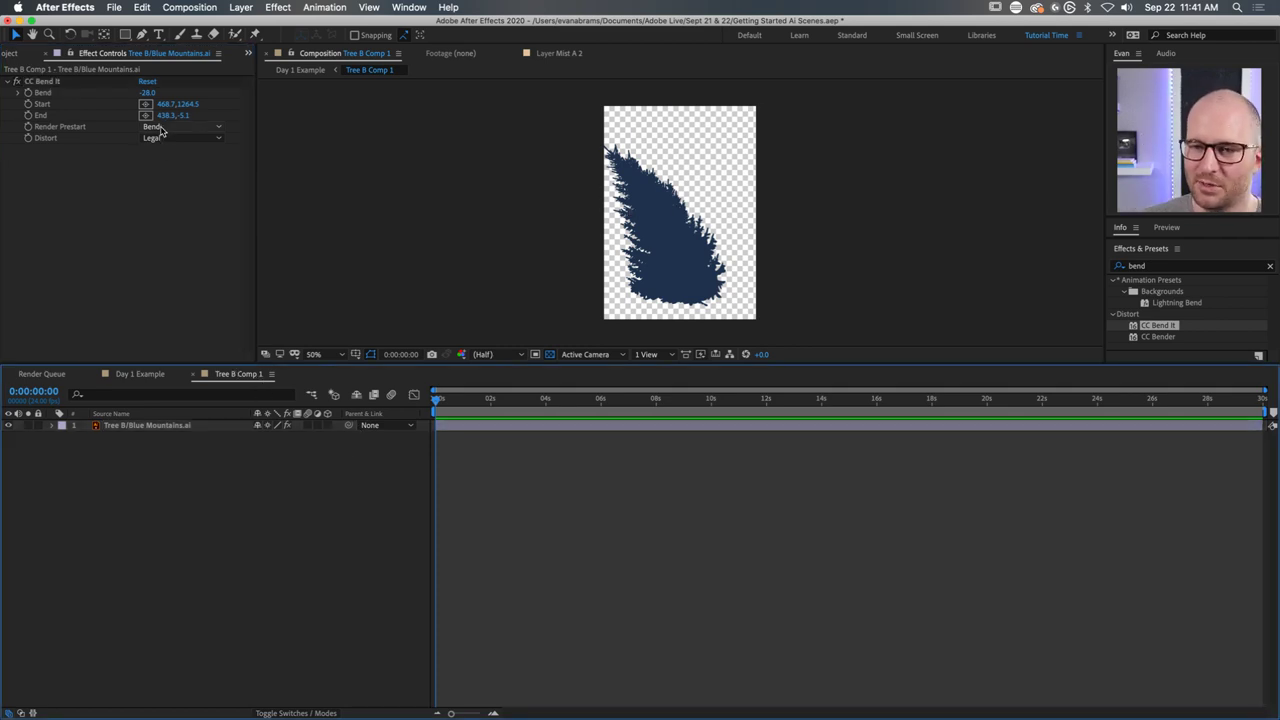
{"action": "left_click", "coordinate": [43, 81]}
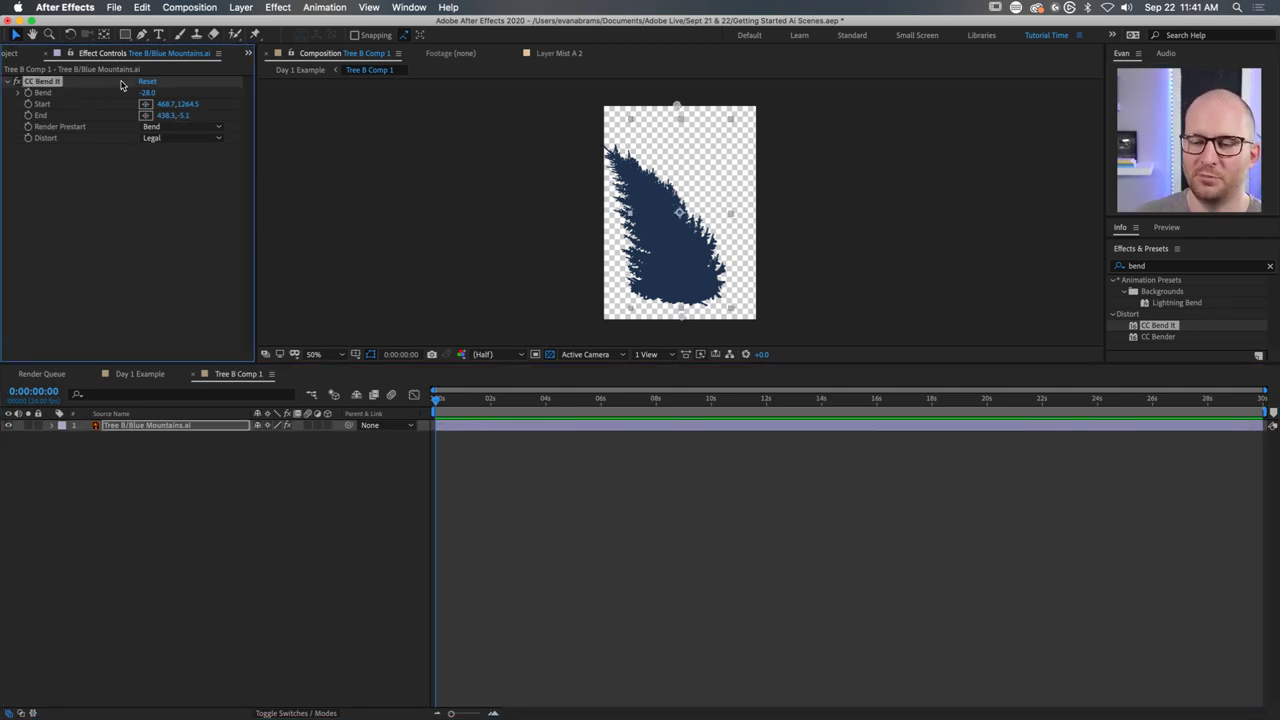
{"action": "left_click_drag", "start_coordinate": [147, 87], "coordinate": [183, 100]}
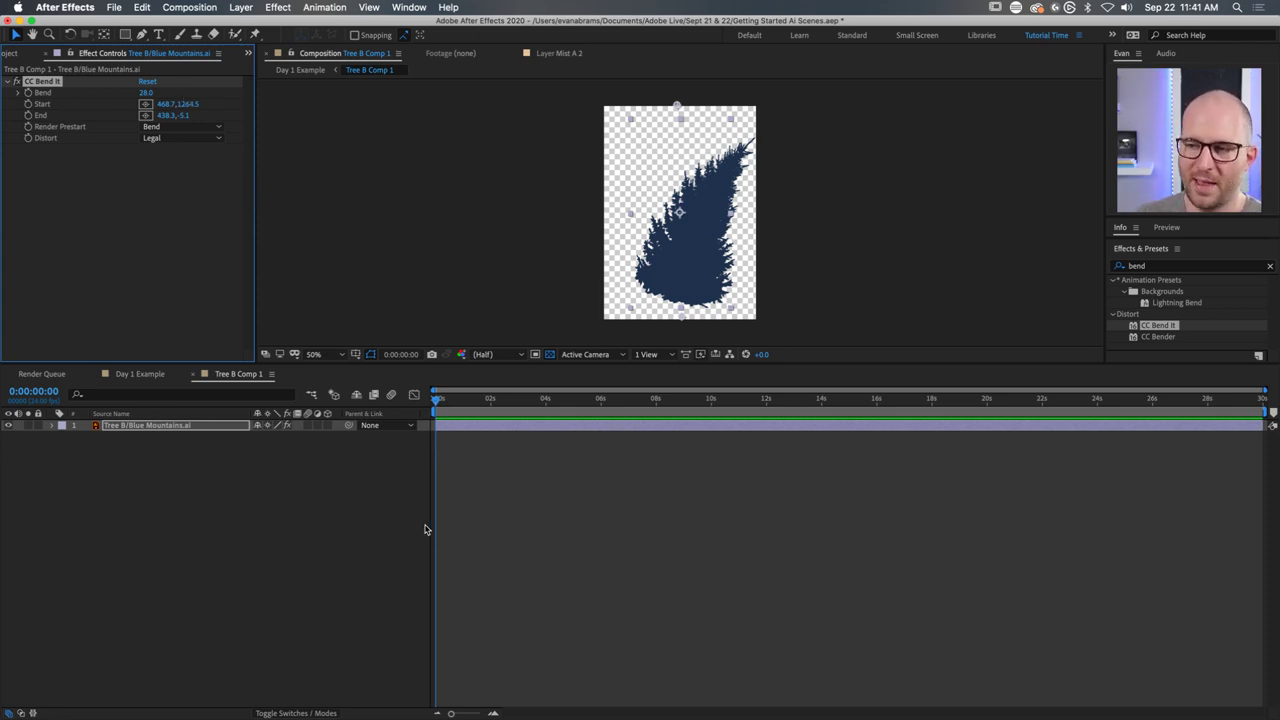
{"action": "left_click", "coordinate": [291, 473]}
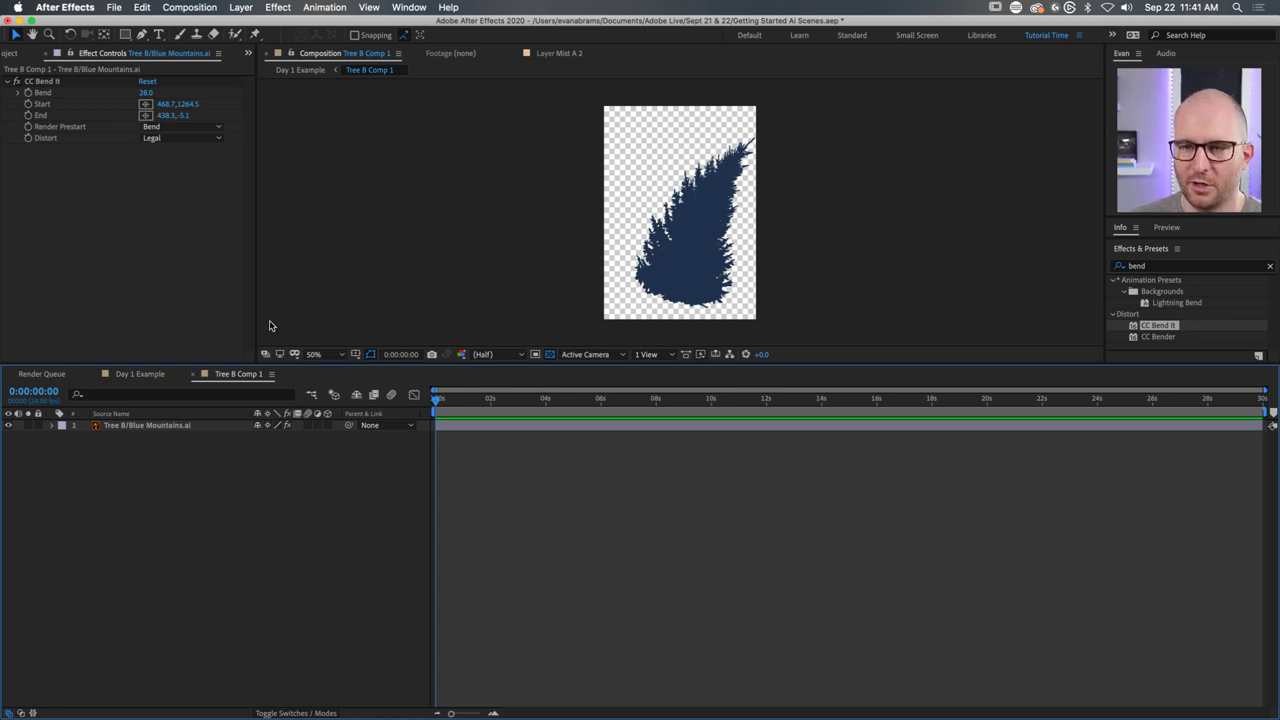
Compare Tree B in Day 1 Example and ease the precomp's Bend to about -22.
{"action": "left_click", "coordinate": [162, 374]}
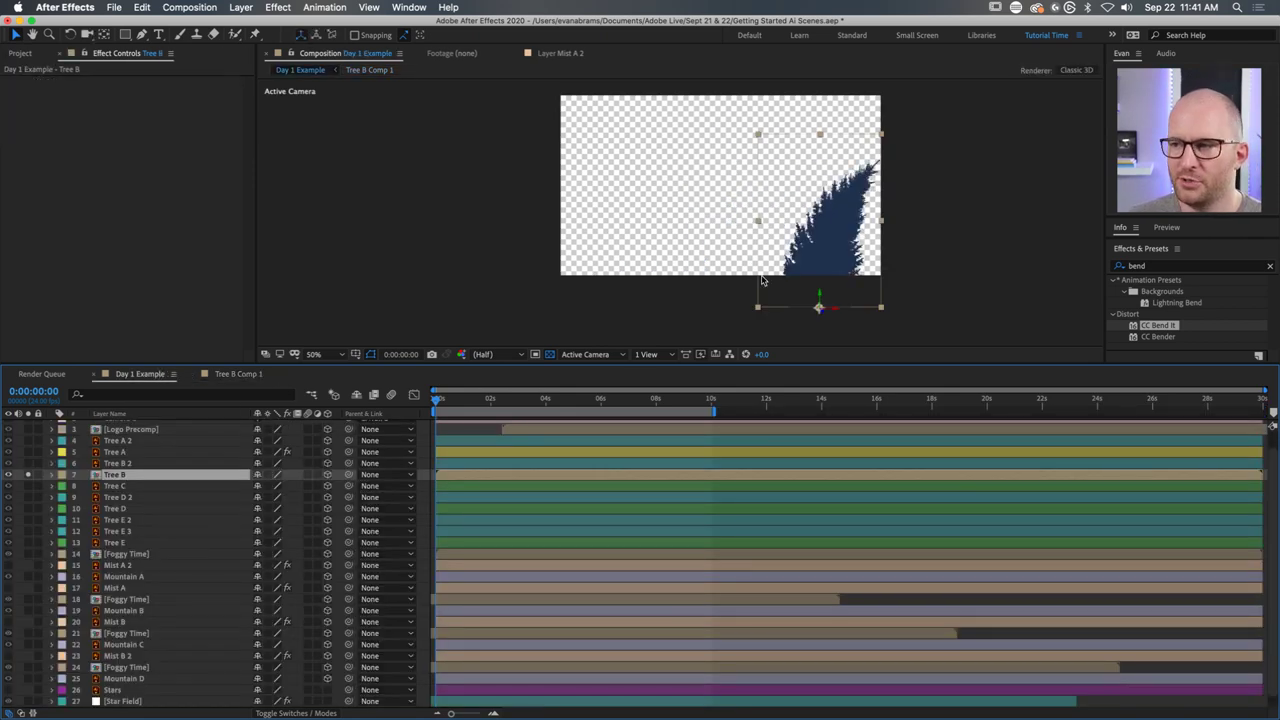
{"action": "left_click", "coordinate": [29, 475]}
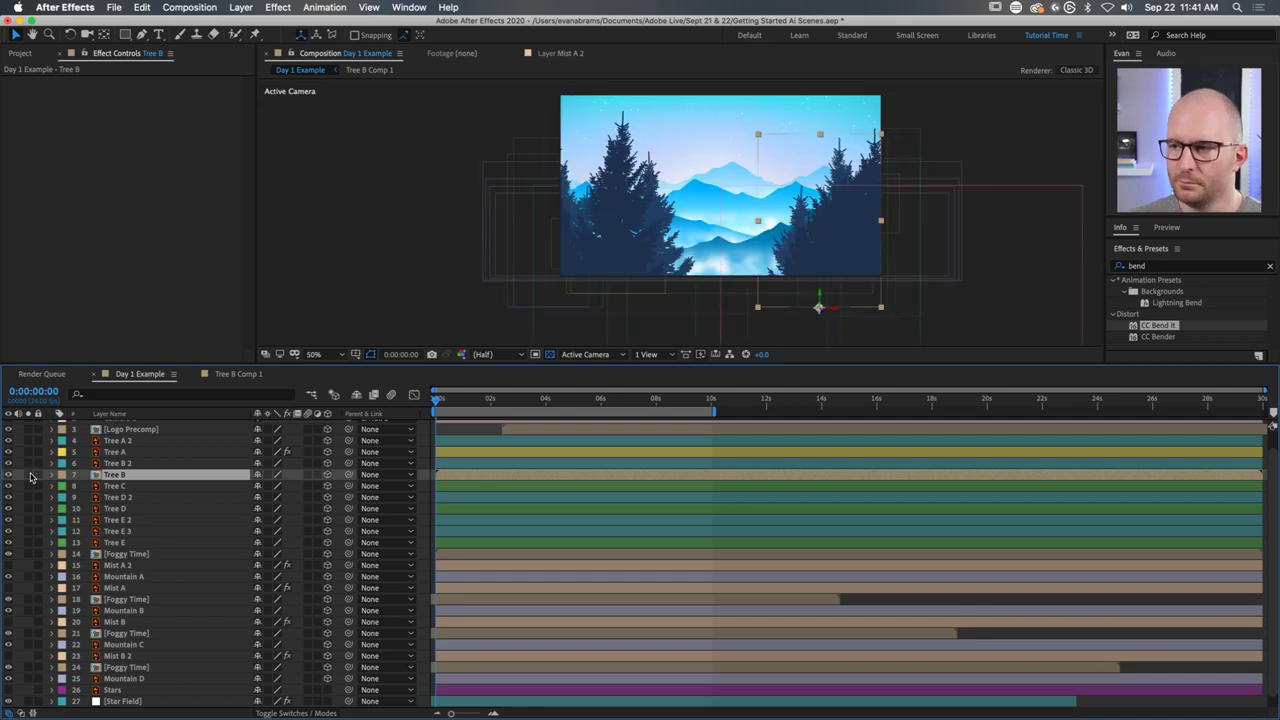
{"action": "left_click", "coordinate": [29, 475]}
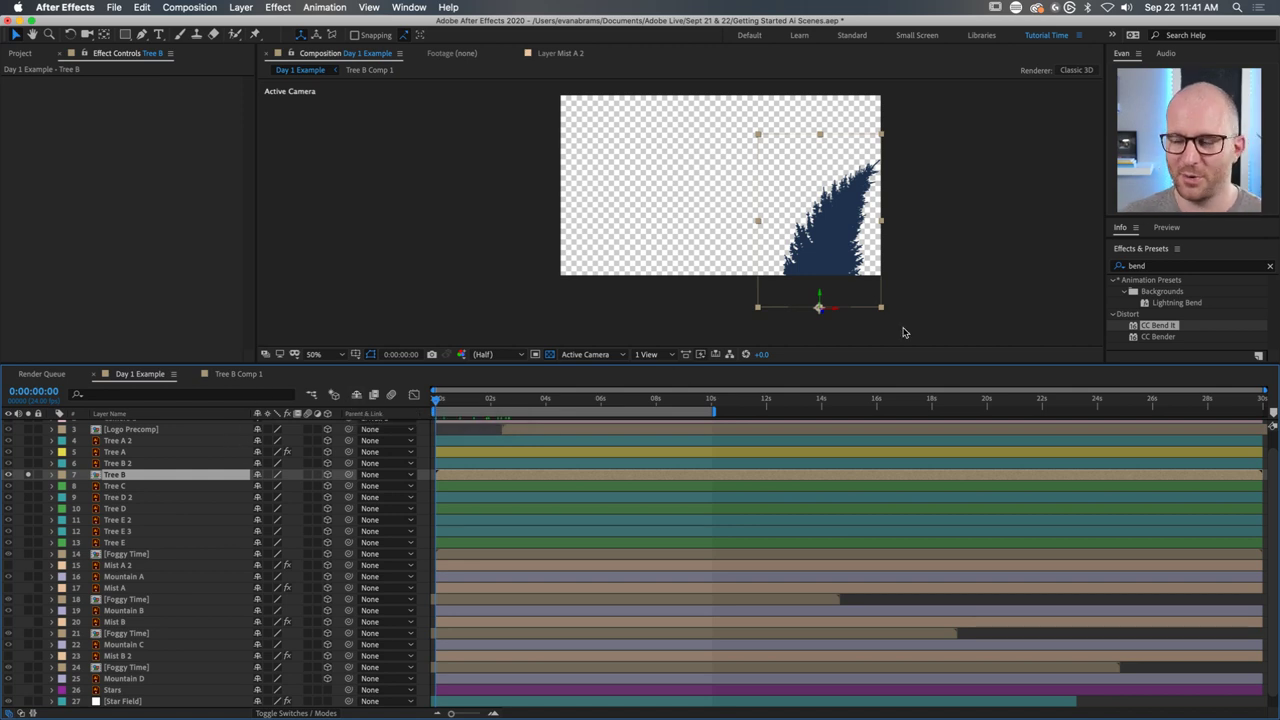
{"action": "double_click", "coordinate": [553, 476]}
{"action": "left_click", "coordinate": [197, 424]}
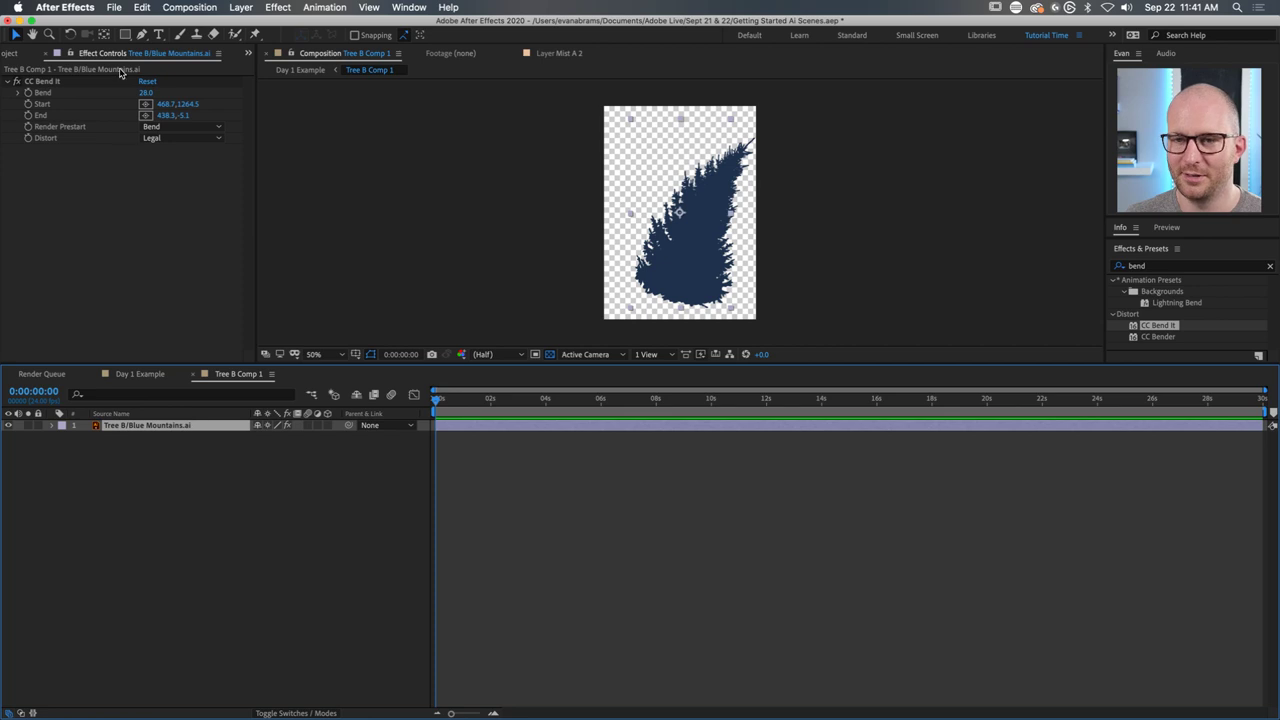
{"action": "left_click_drag", "start_coordinate": [147, 92], "coordinate": [112, 92]}
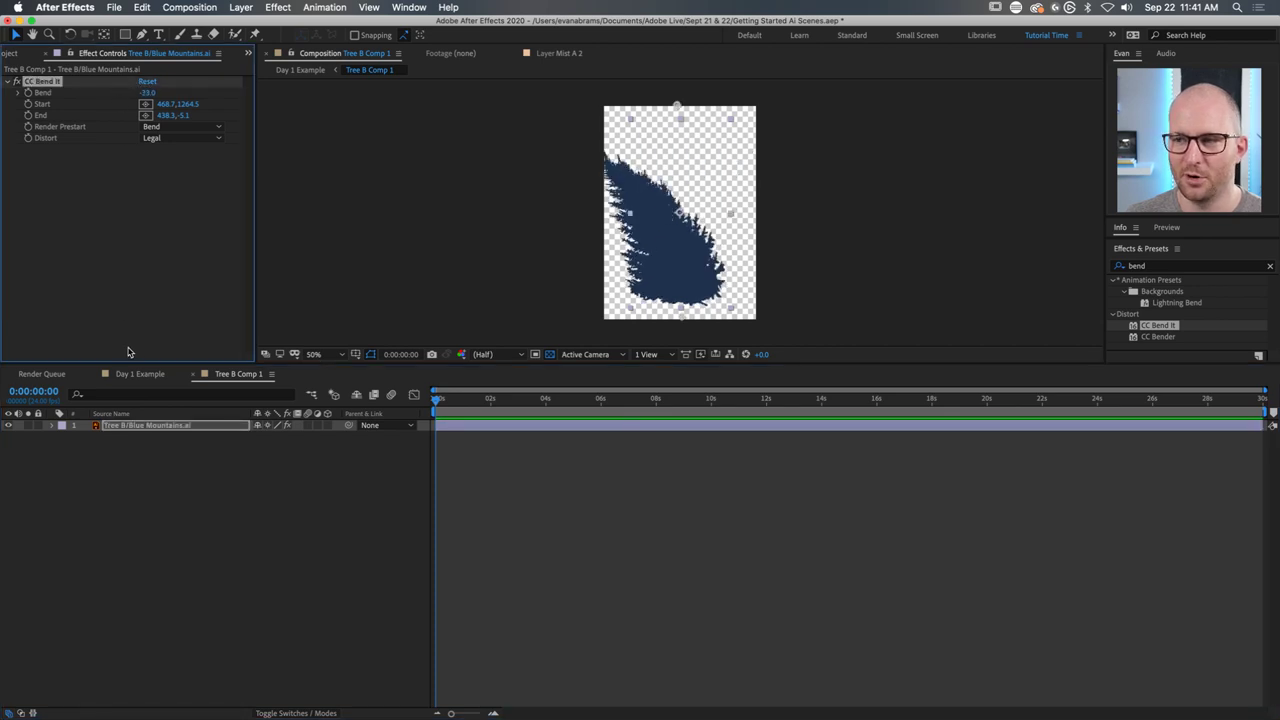
{"action": "left_click", "coordinate": [154, 378]}
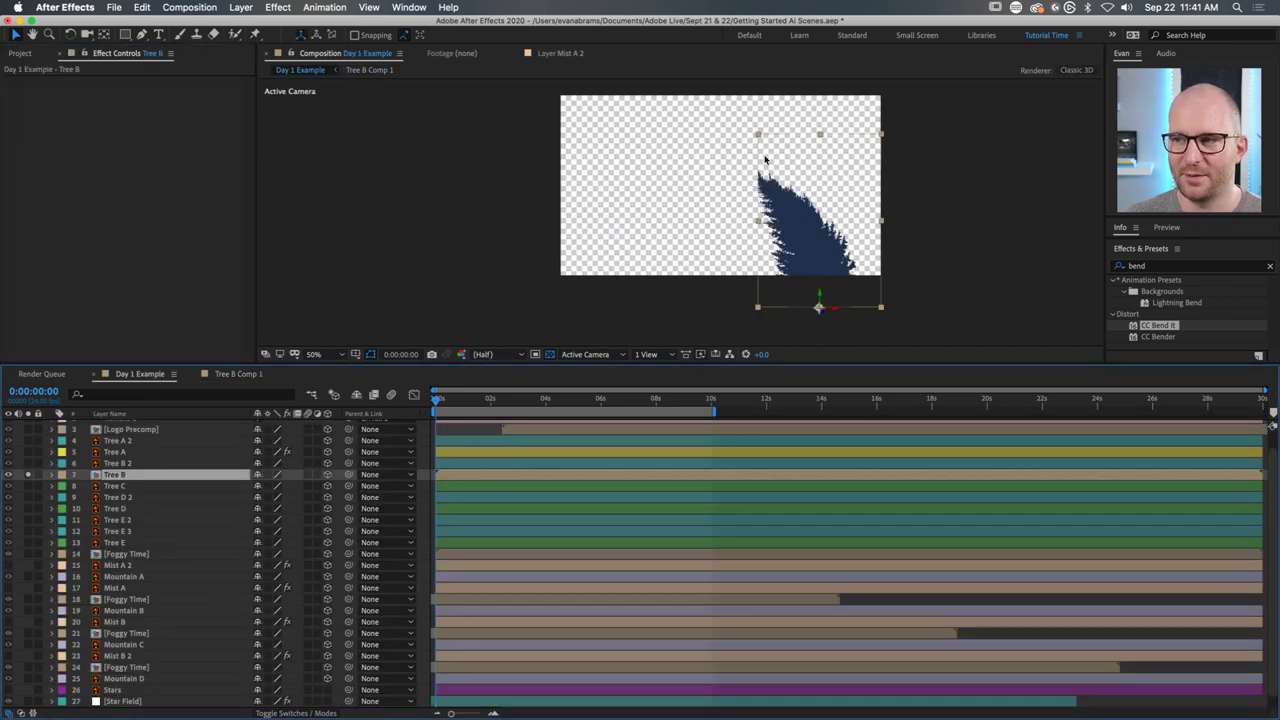
{"action": "left_click", "coordinate": [222, 376]}
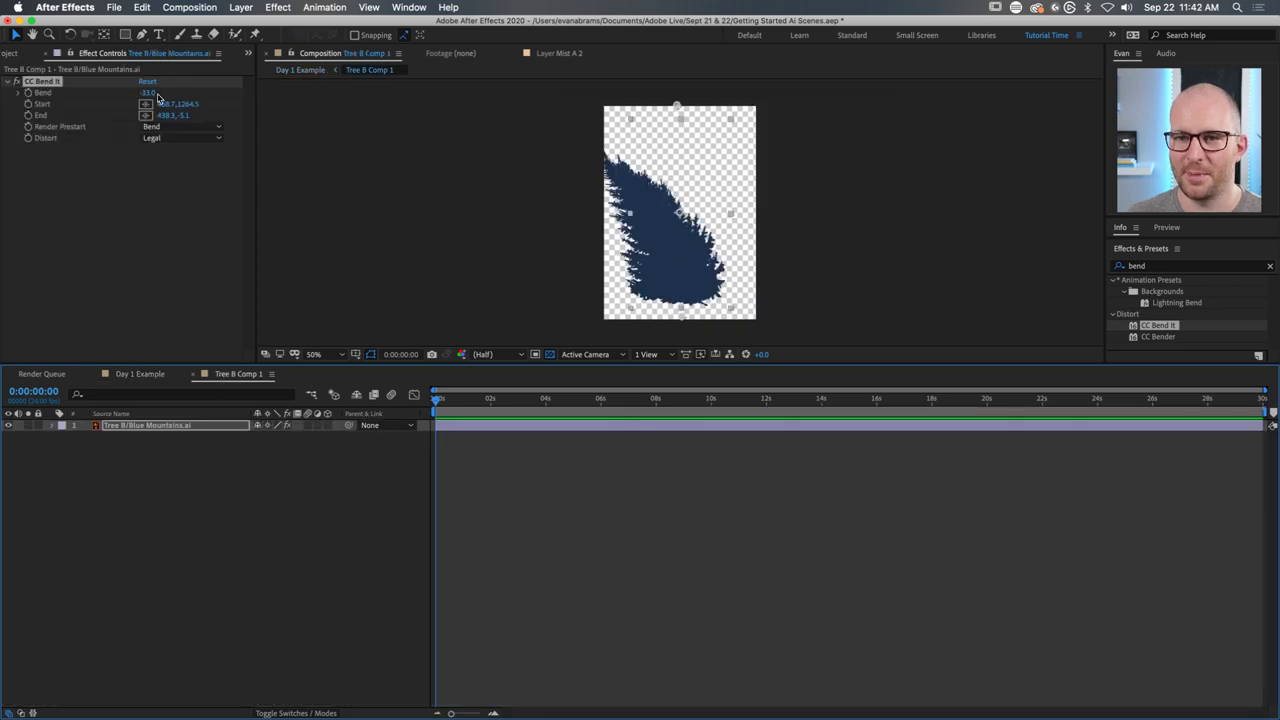
{"action": "left_click_drag", "start_coordinate": [157, 97], "coordinate": [170, 97]}
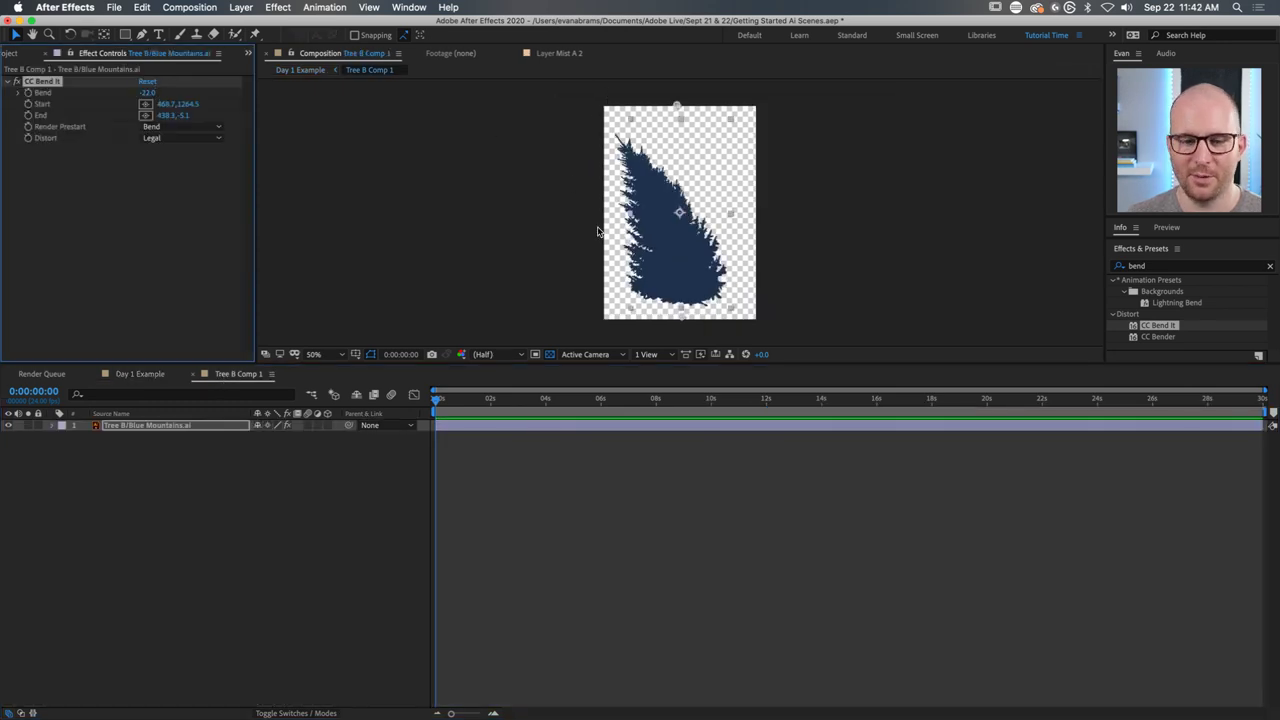
Return to Day 1 Example, unsolo Tree B and preview the full animation.
{"action": "left_click", "coordinate": [22, 53]}
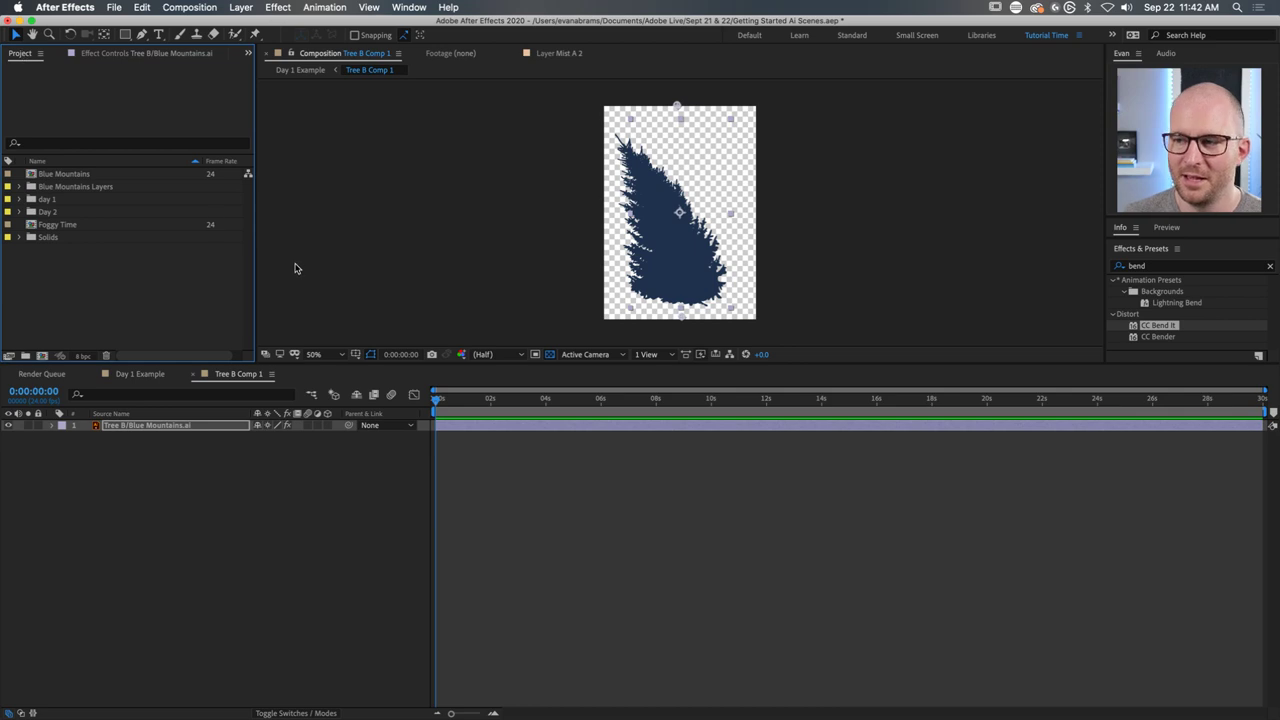
{"action": "left_click", "coordinate": [170, 376]}
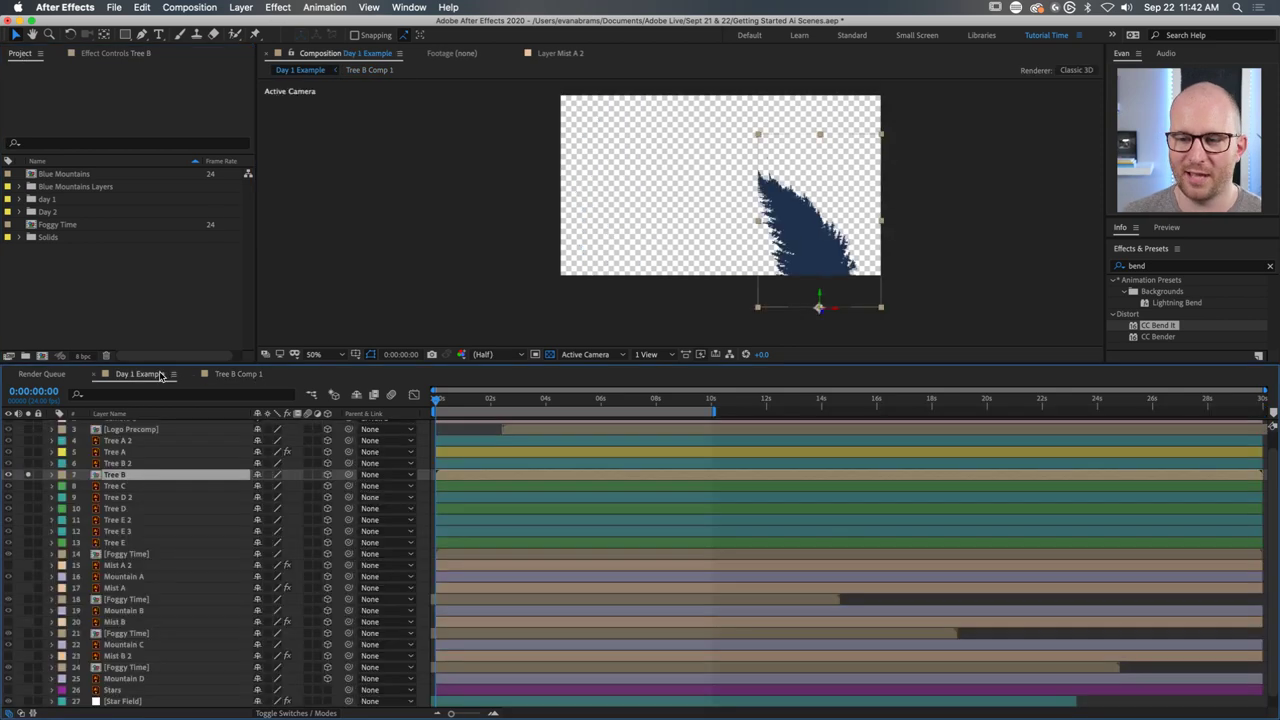
{"action": "left_click", "coordinate": [28, 474]}
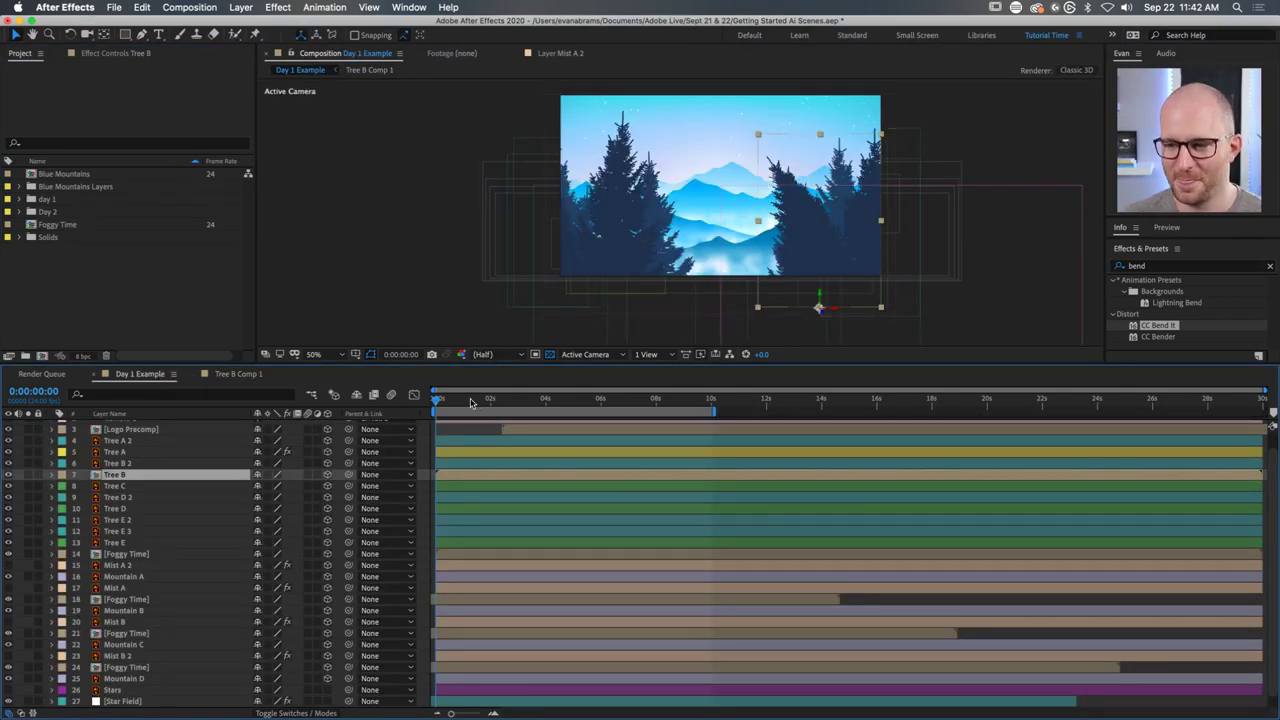
{"action": "mouse_move", "coordinate": [471, 403]}
{"action": "left_mouse_down"}
{"action": "mouse_move", "coordinate": [502, 403]}
{"action": "mouse_move", "coordinate": [482, 403]}
{"action": "left_mouse_up"}
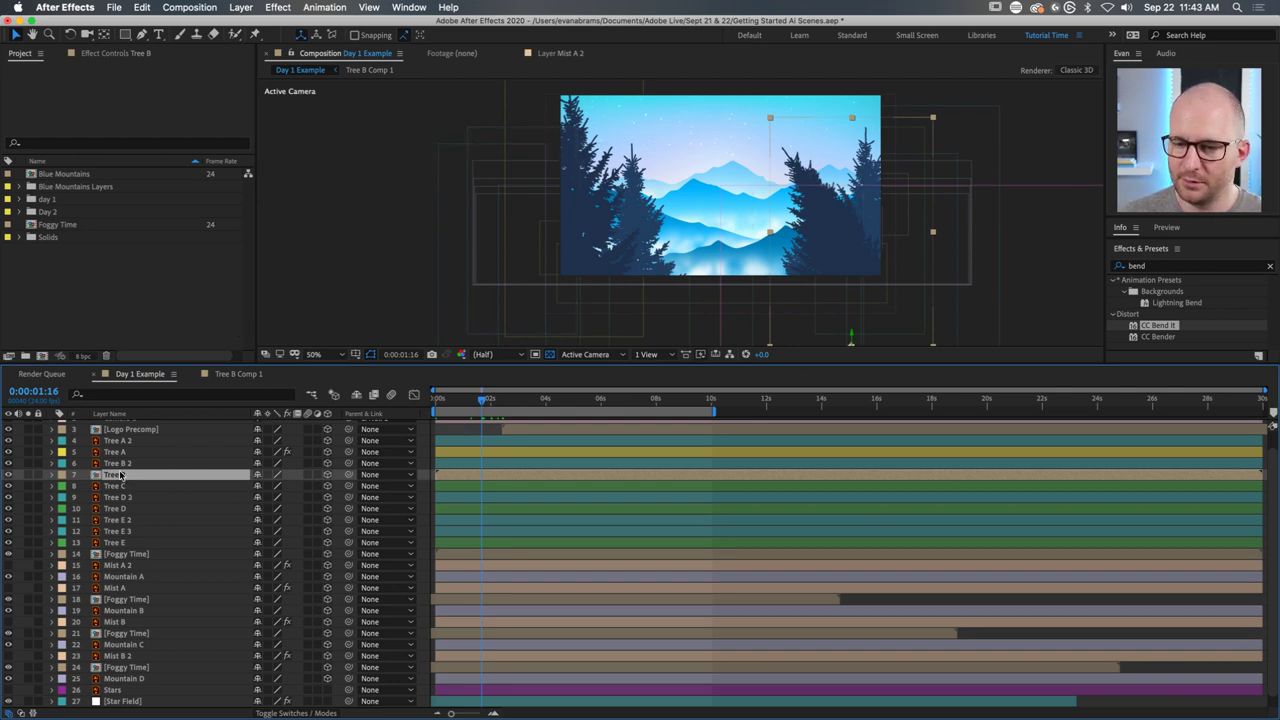
{"action": "left_click_drag", "start_coordinate": [491, 403], "coordinate": [436, 404]}
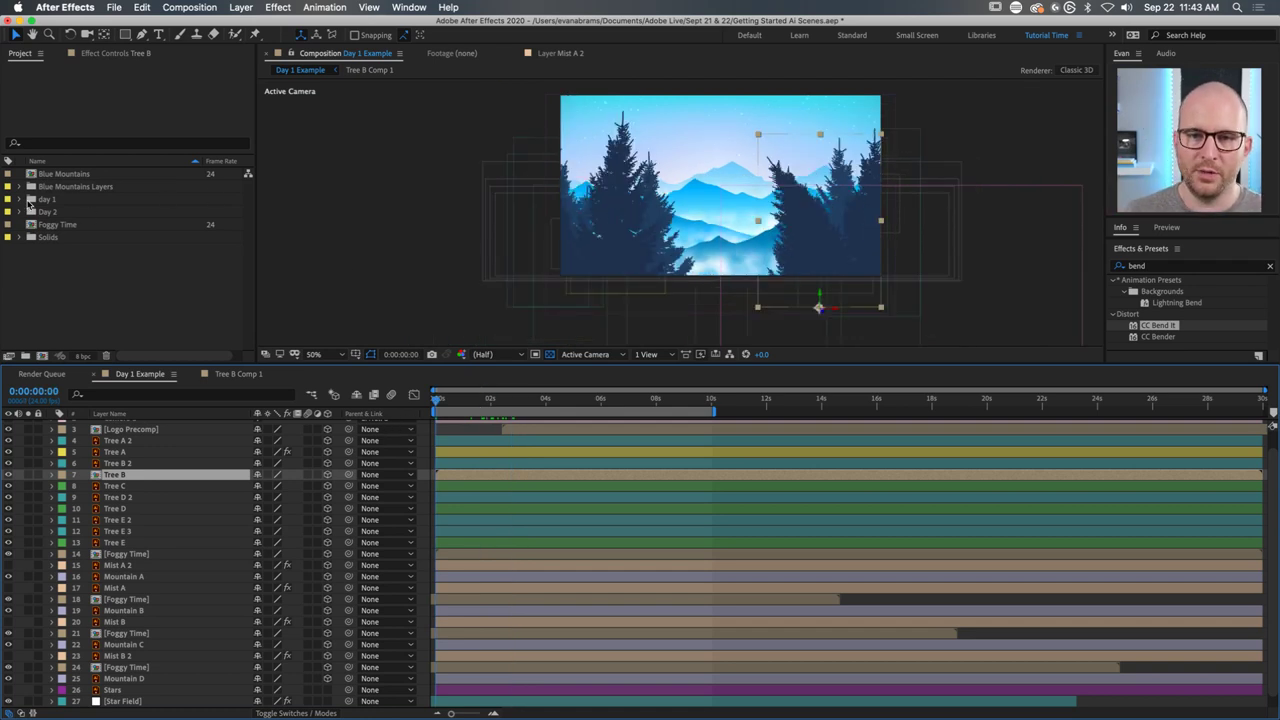
{"action": "left_click", "coordinate": [18, 200]}
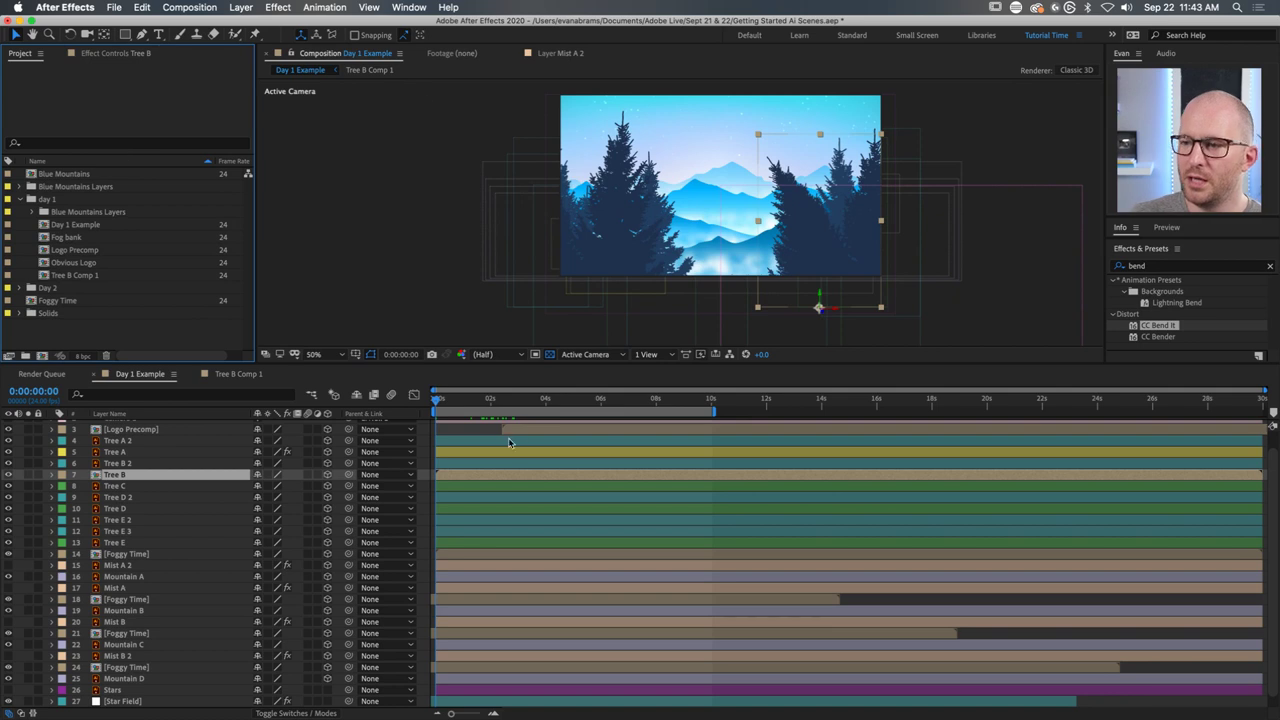
{"action": "left_click_drag", "start_coordinate": [491, 402], "coordinate": [505, 402]}
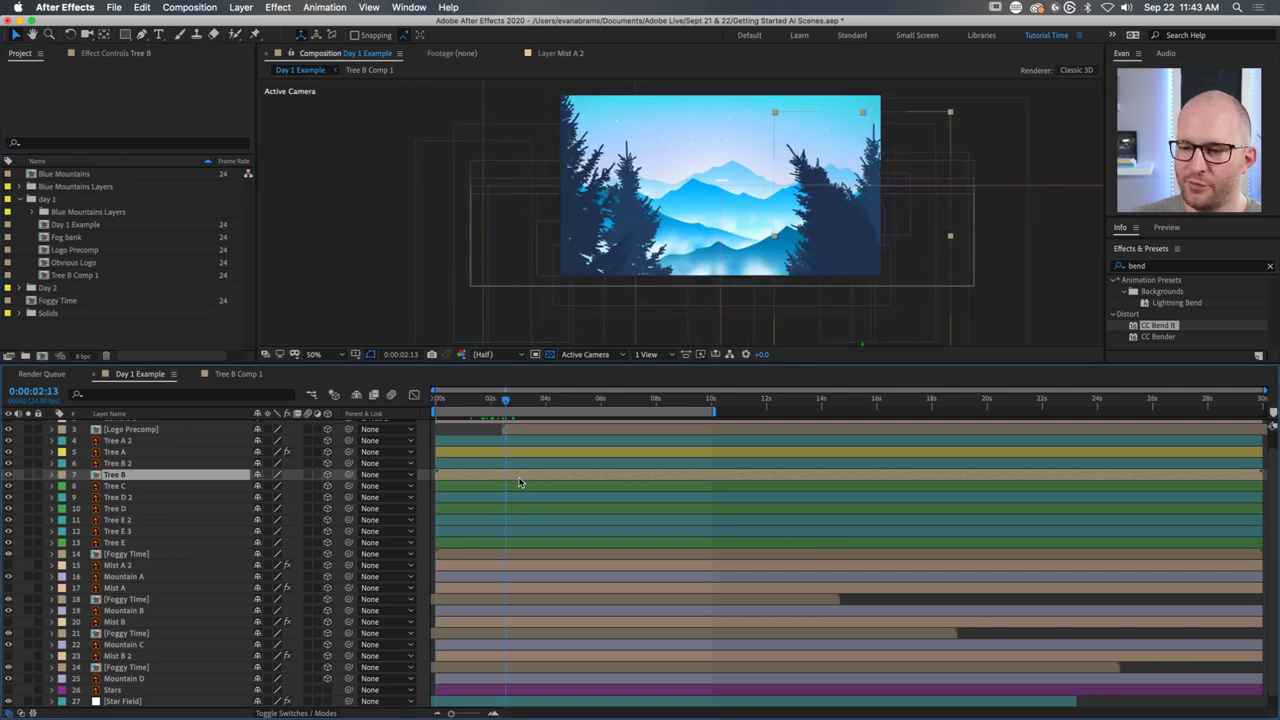
{"action": "key", "text": "space"}
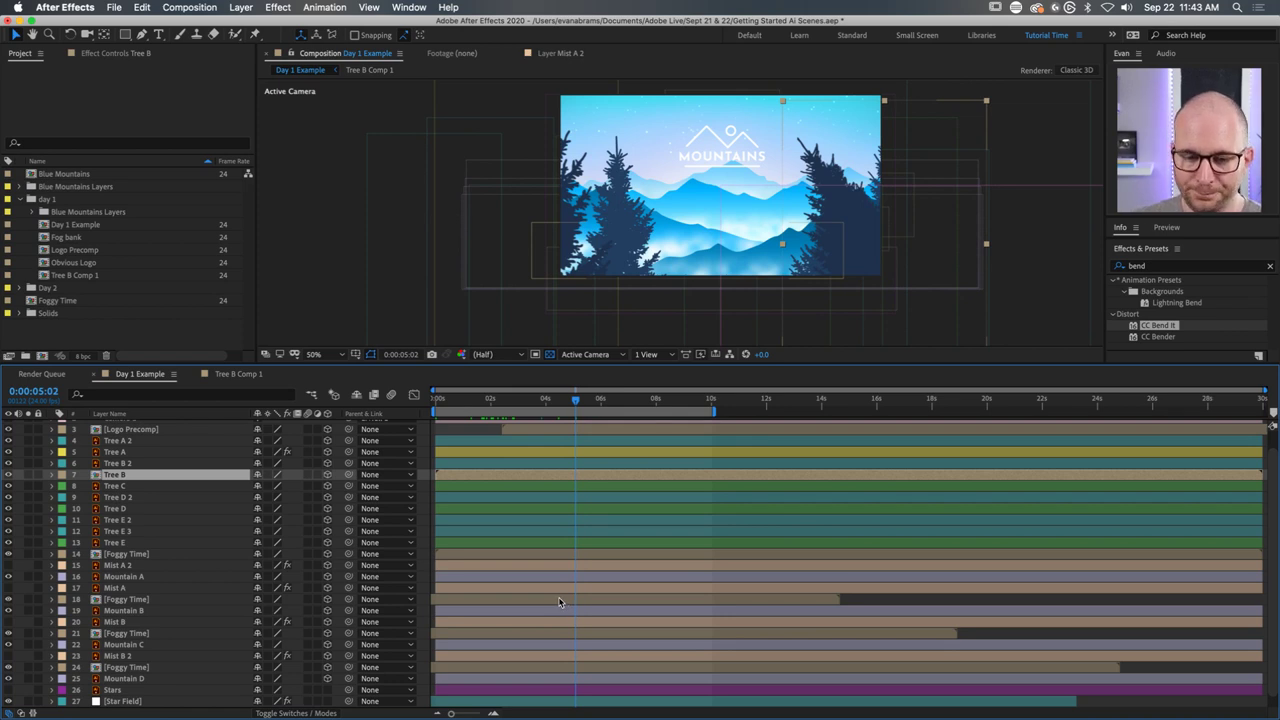
Compare fog layer visibility, leaving Mist A 2 hidden and the upper Foggy Time shown.
{"action": "left_click", "coordinate": [521, 598]}
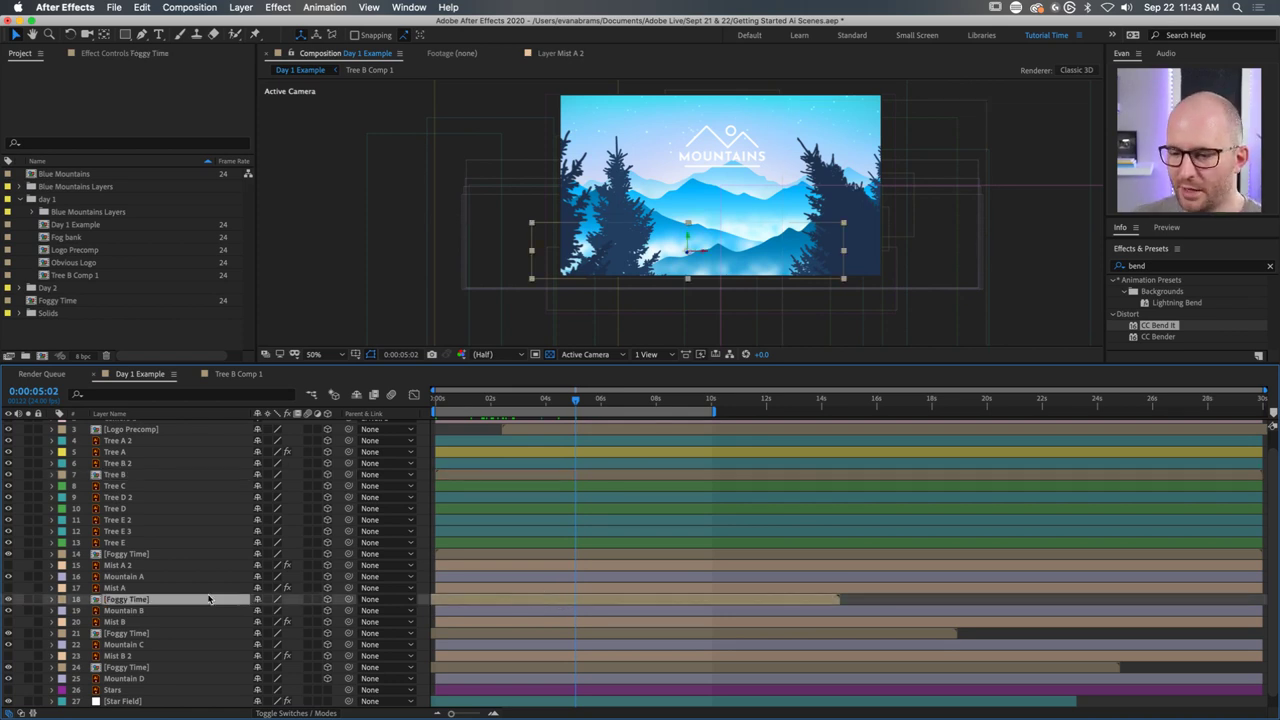
{"action": "left_click", "coordinate": [126, 551]}
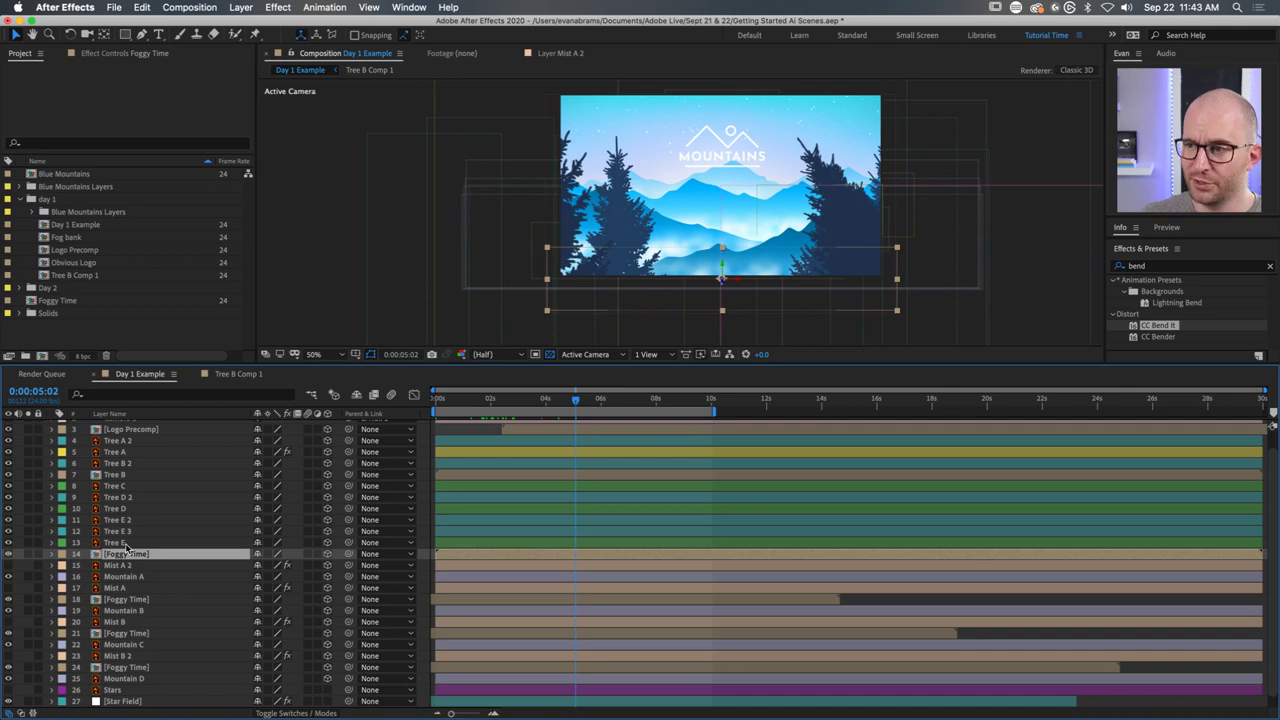
{"action": "key", "text": "Home"}
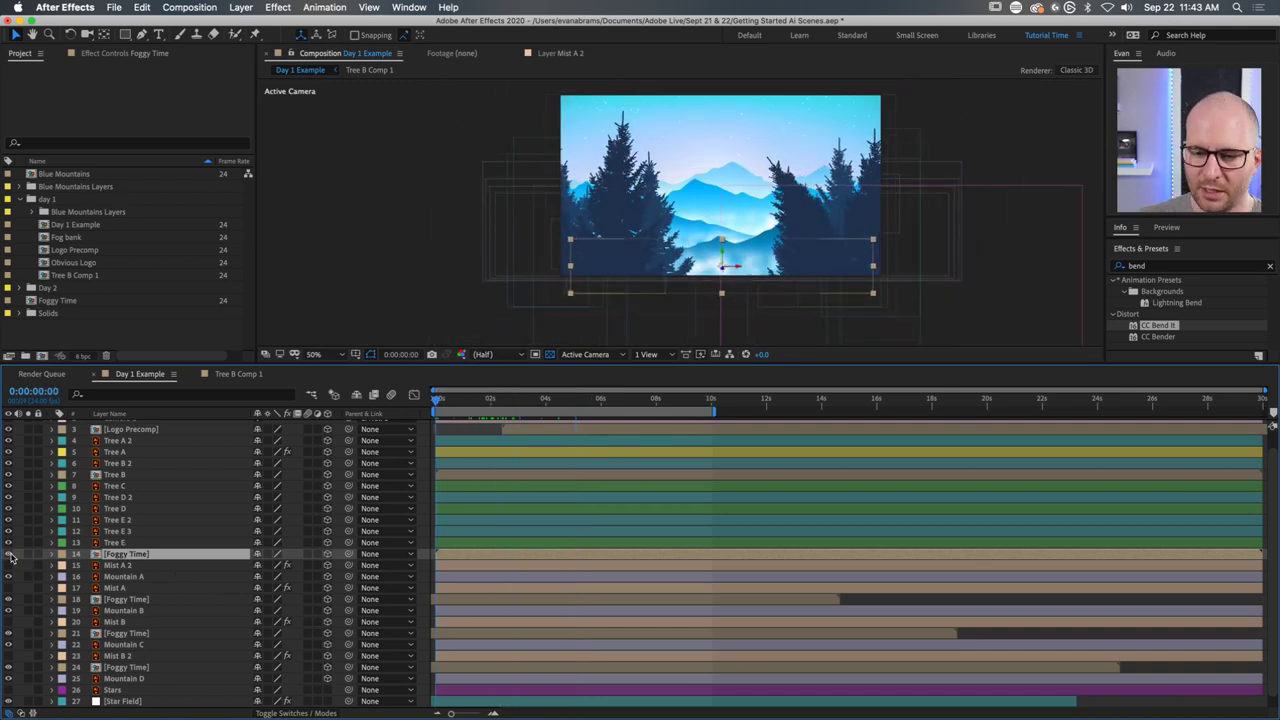
{"action": "left_click", "coordinate": [8, 553]}
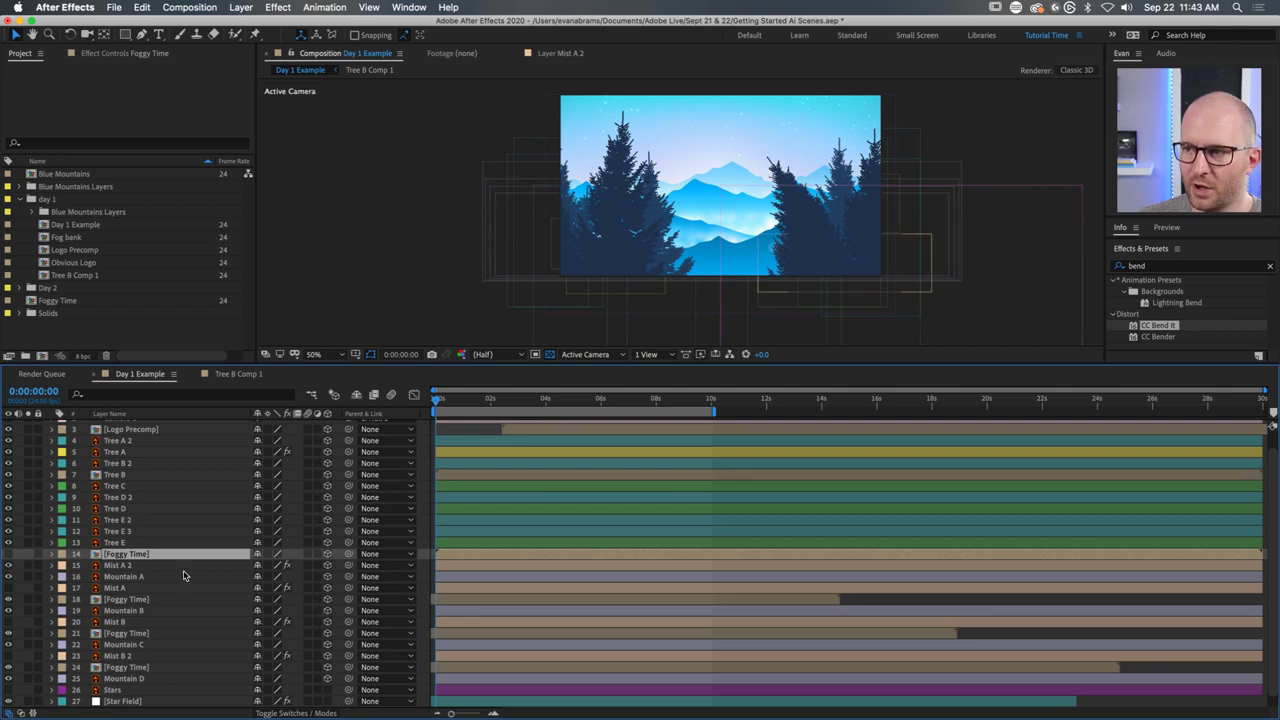
{"action": "left_click", "coordinate": [447, 562]}
{"action": "left_click", "coordinate": [577, 399]}
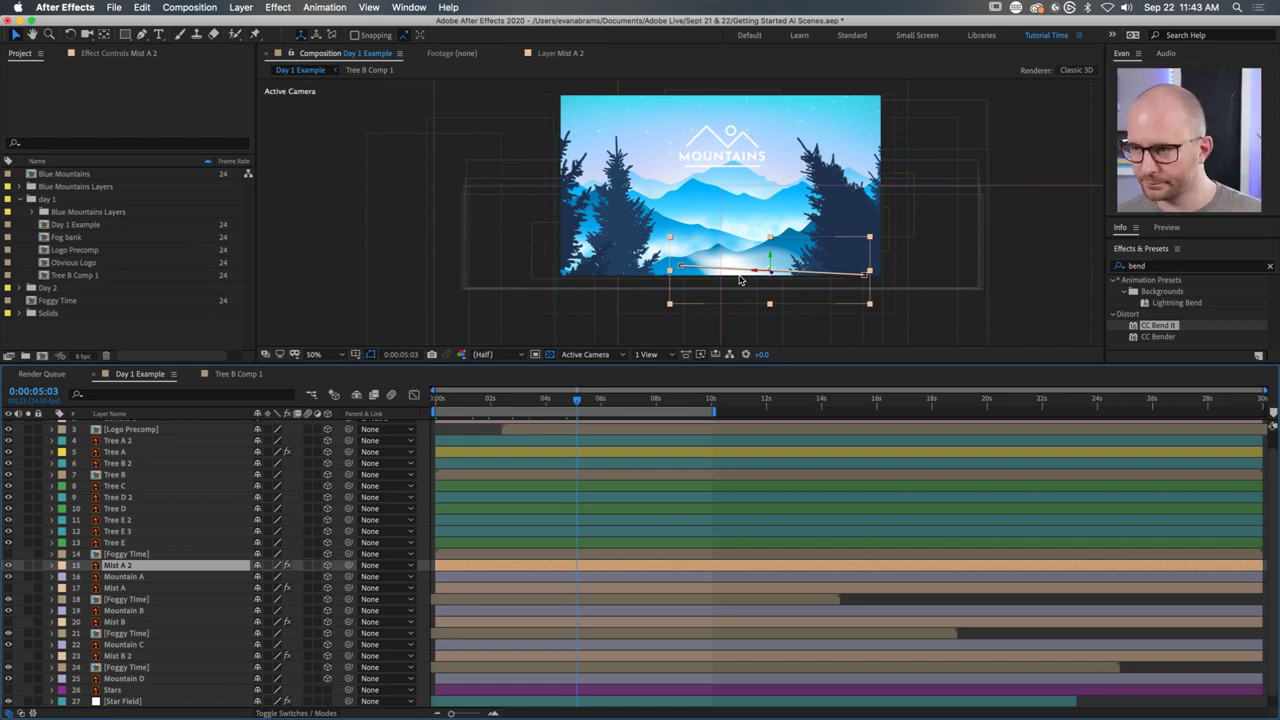
{"action": "left_click", "coordinate": [11, 565]}
{"action": "left_click", "coordinate": [9, 555]}
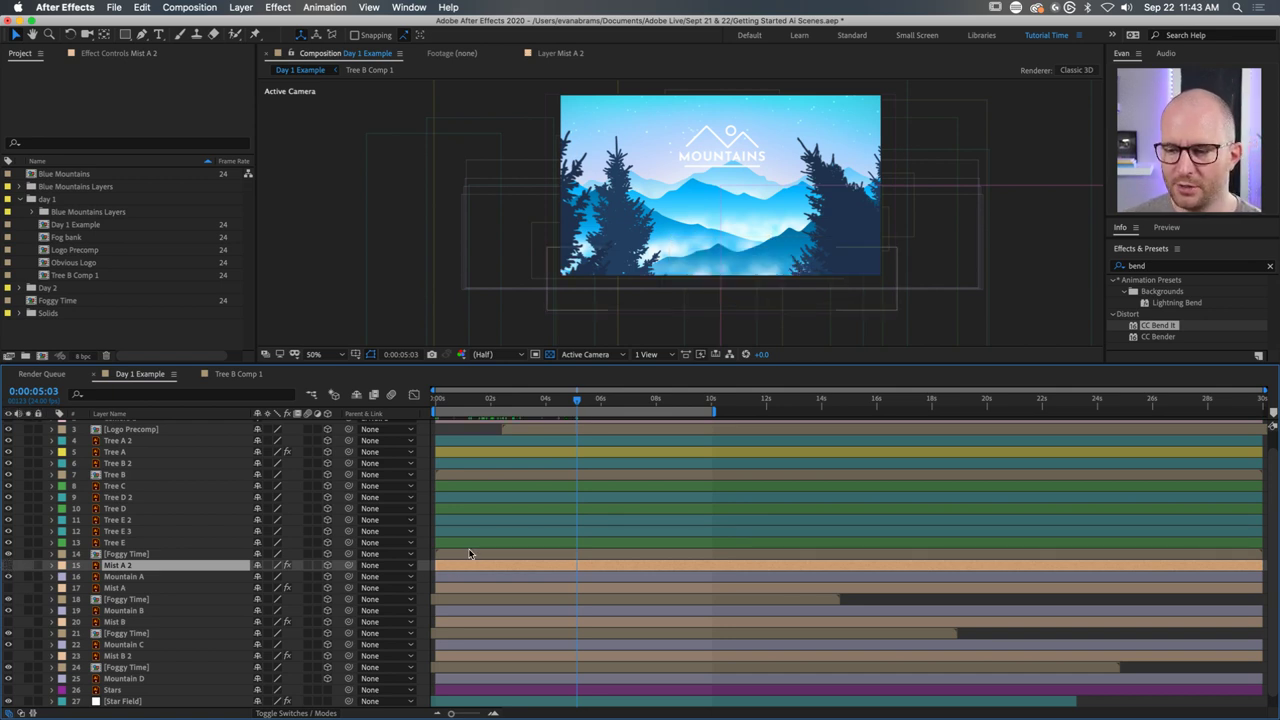
{"action": "left_click", "coordinate": [470, 554]}
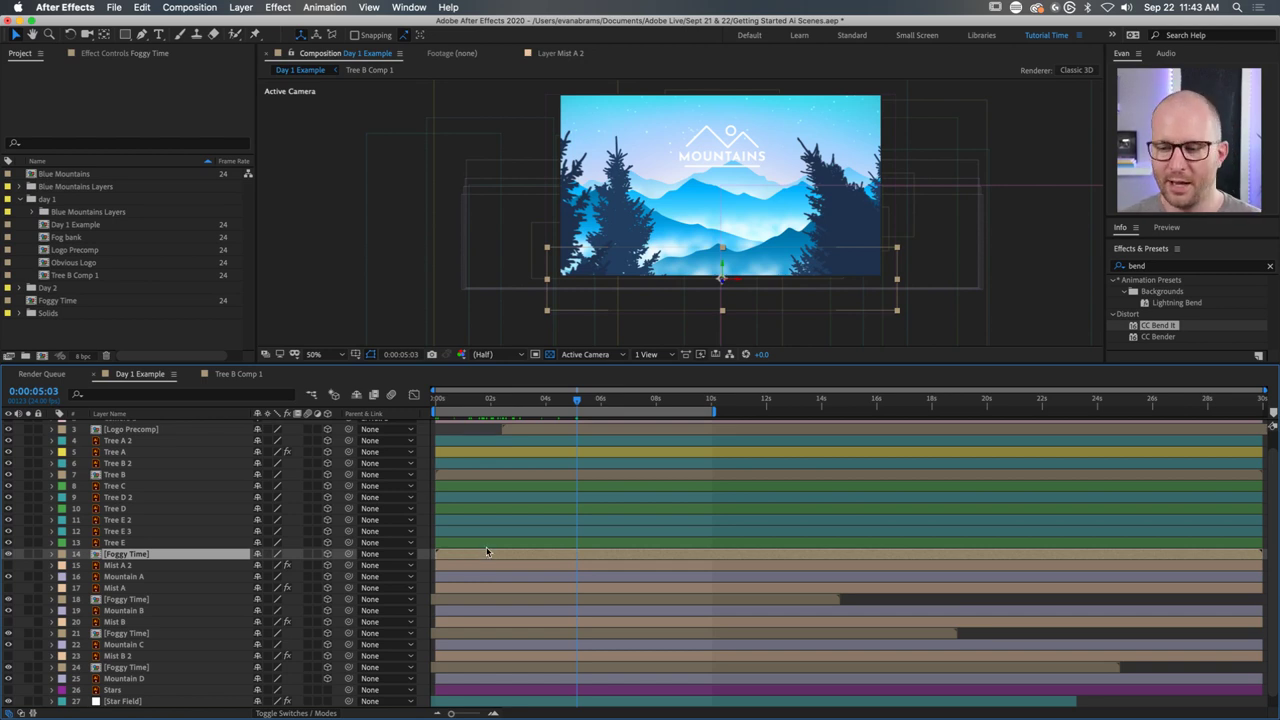
Open the Foggy Time precomp and select the Fractal layer's Fractal Noise effect.
{"action": "double_click", "coordinate": [493, 552]}
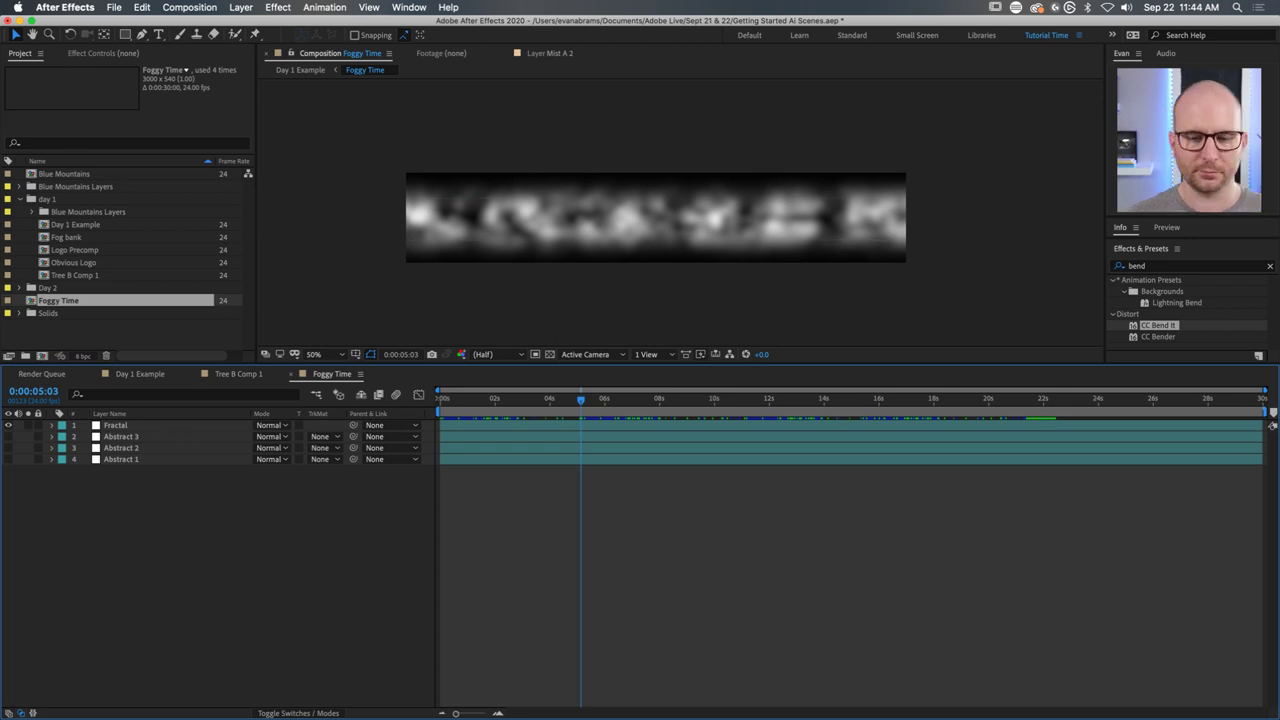
{"action": "left_click", "coordinate": [77, 54]}
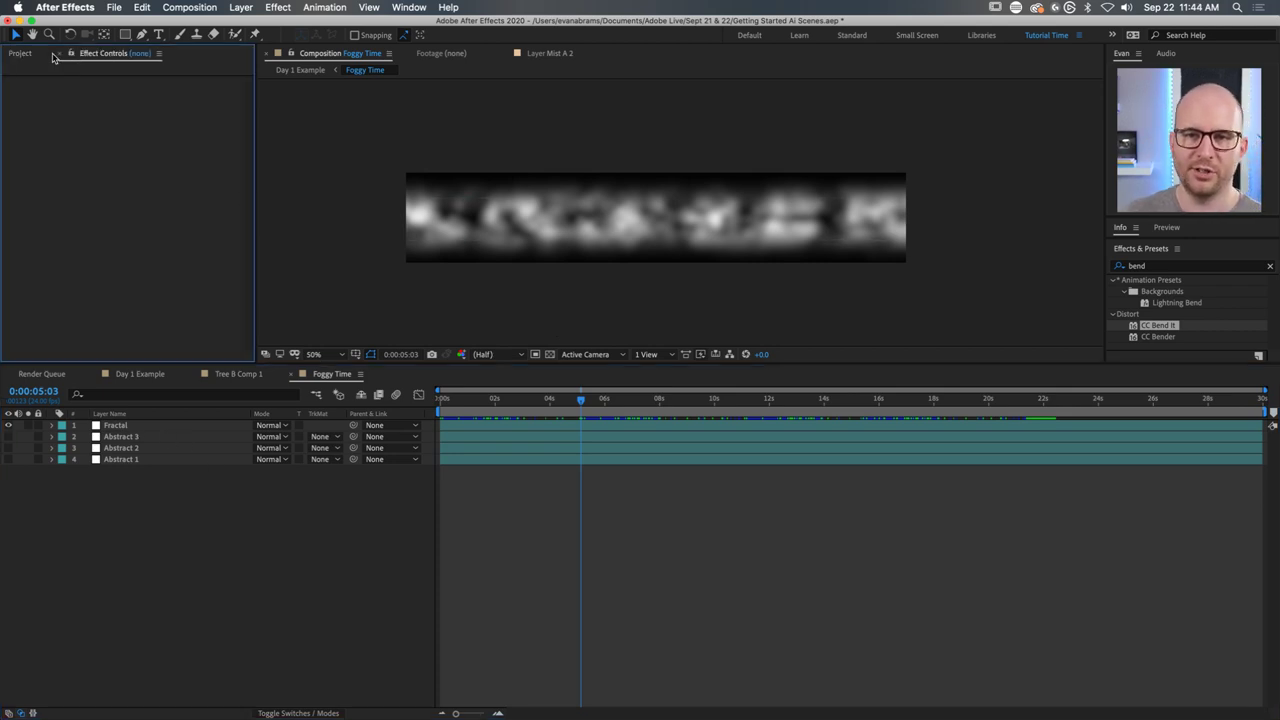
{"action": "left_click", "coordinate": [123, 428]}
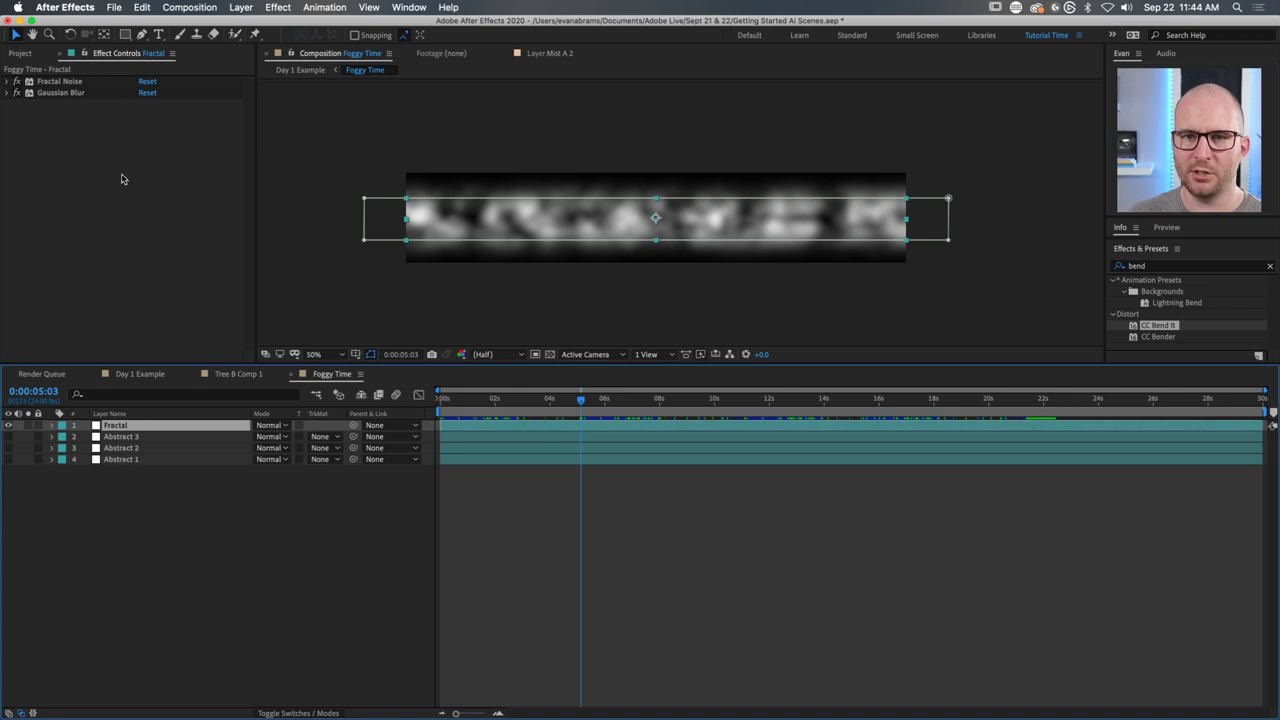
{"action": "left_click", "coordinate": [9, 92]}
{"action": "left_click", "coordinate": [40, 81]}
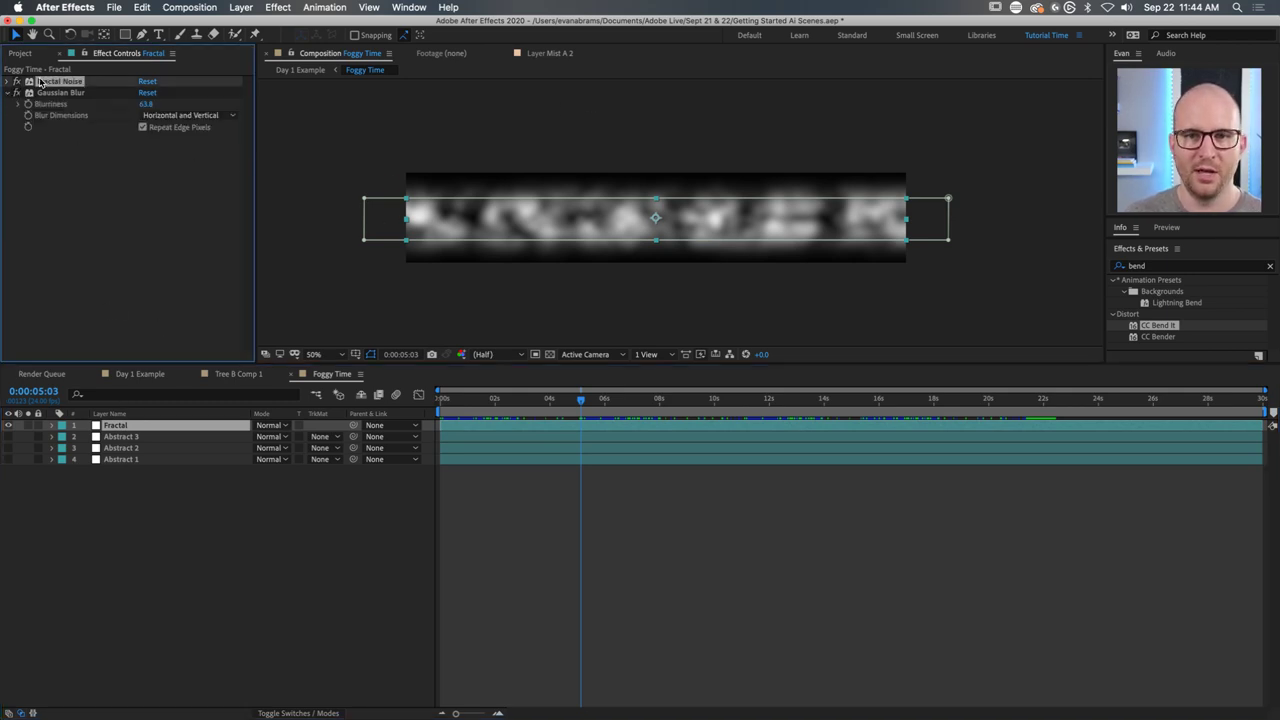
Reveal the Fractal layer's keyframed properties and preview the fog at 5 seconds and near the end.
{"action": "left_click", "coordinate": [478, 432]}
{"action": "key", "text": "Home"}
{"action": "key", "text": "u"}
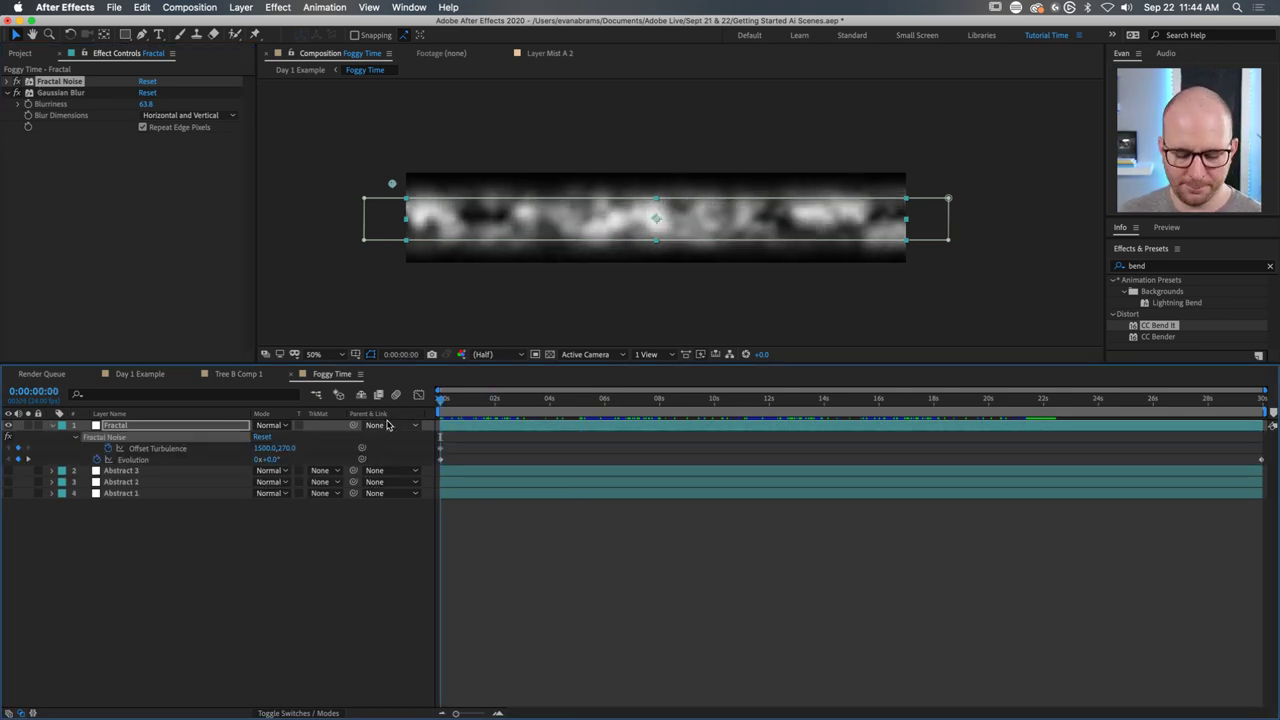
{"action": "left_click_drag", "start_coordinate": [443, 404], "coordinate": [845, 404]}
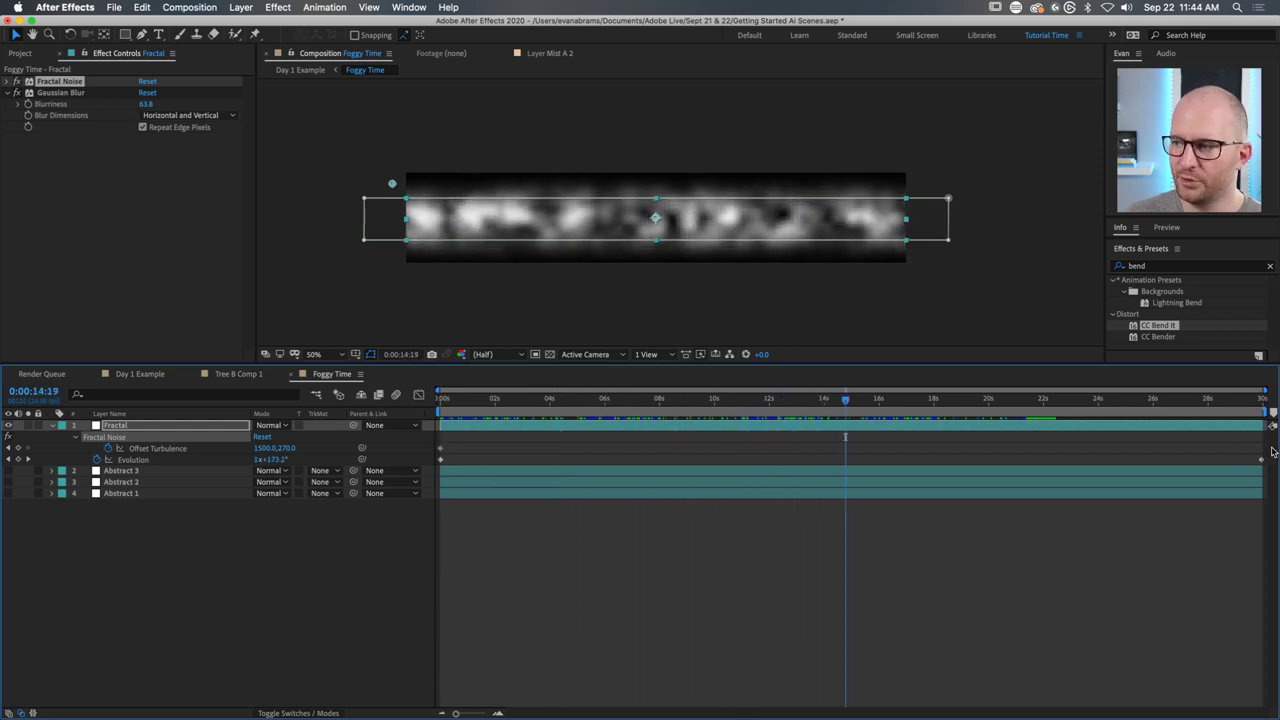
{"action": "left_click_drag", "start_coordinate": [645, 404], "coordinate": [1234, 404]}
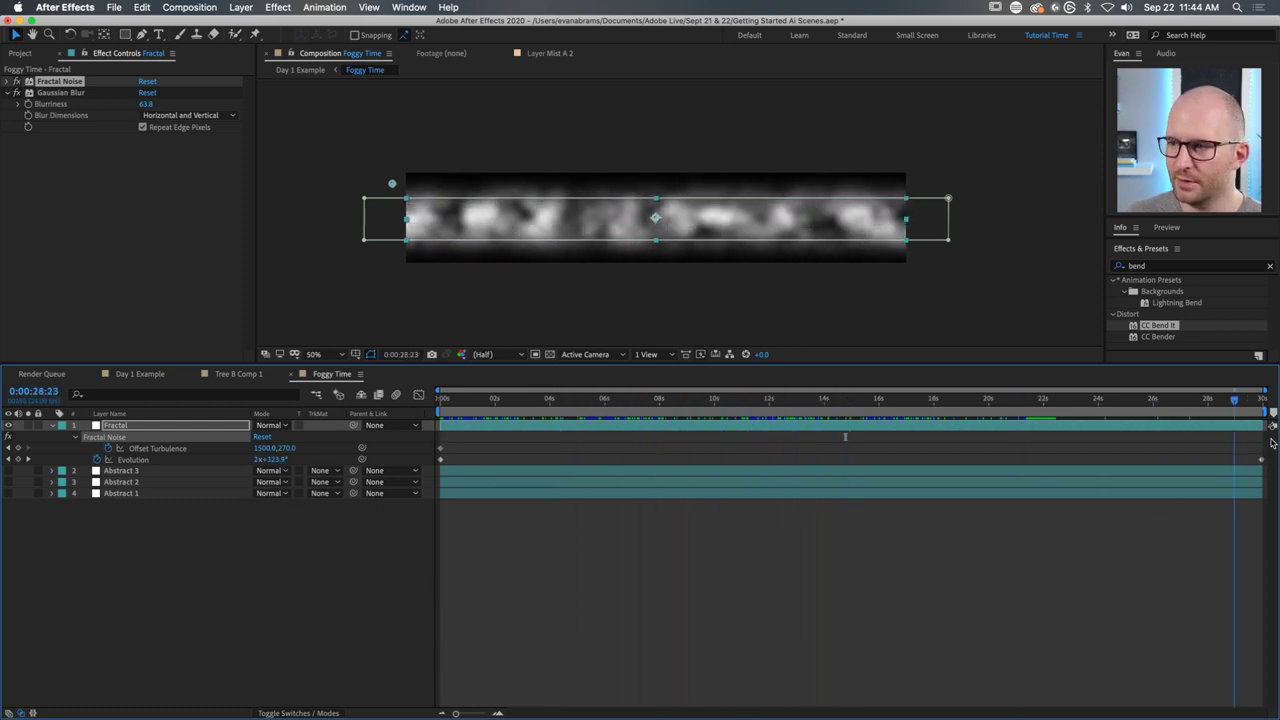
Retune the Offset Turbulence keyframes so the fog drifts from about 3015 to 94.
{"action": "left_click_drag", "start_coordinate": [265, 448], "coordinate": [257, 443]}
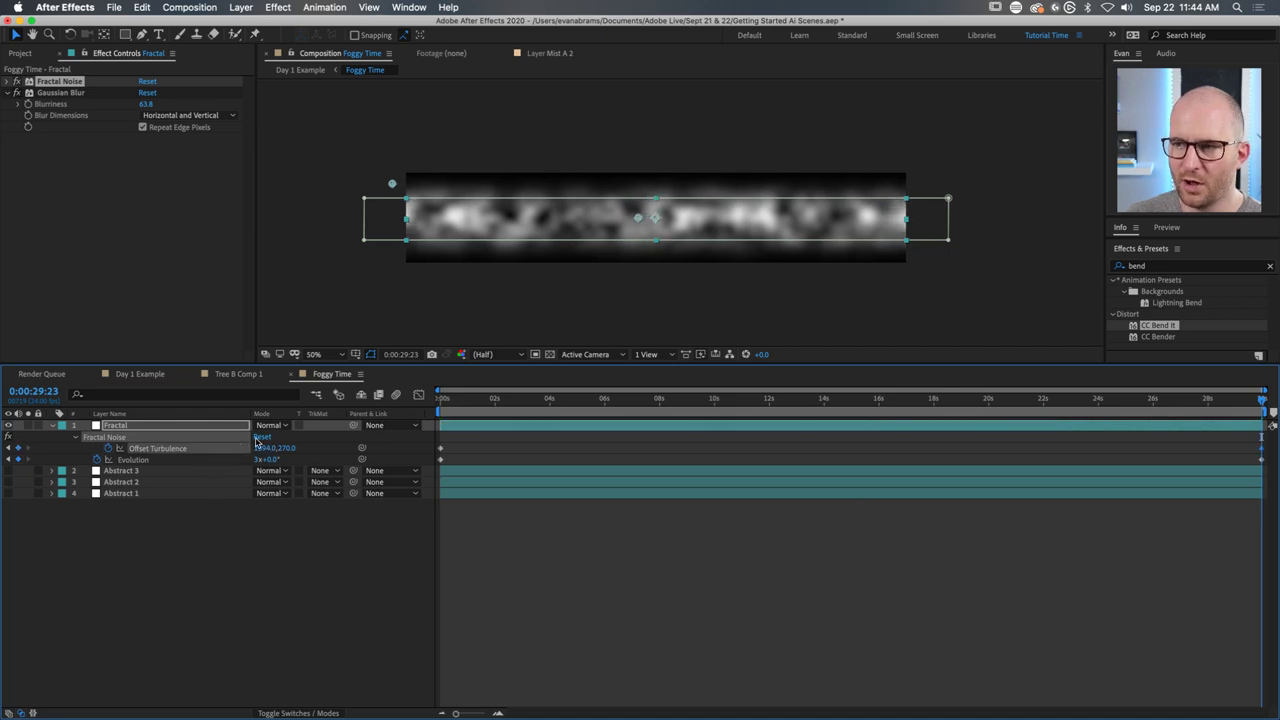
{"action": "left_click", "coordinate": [636, 219]}
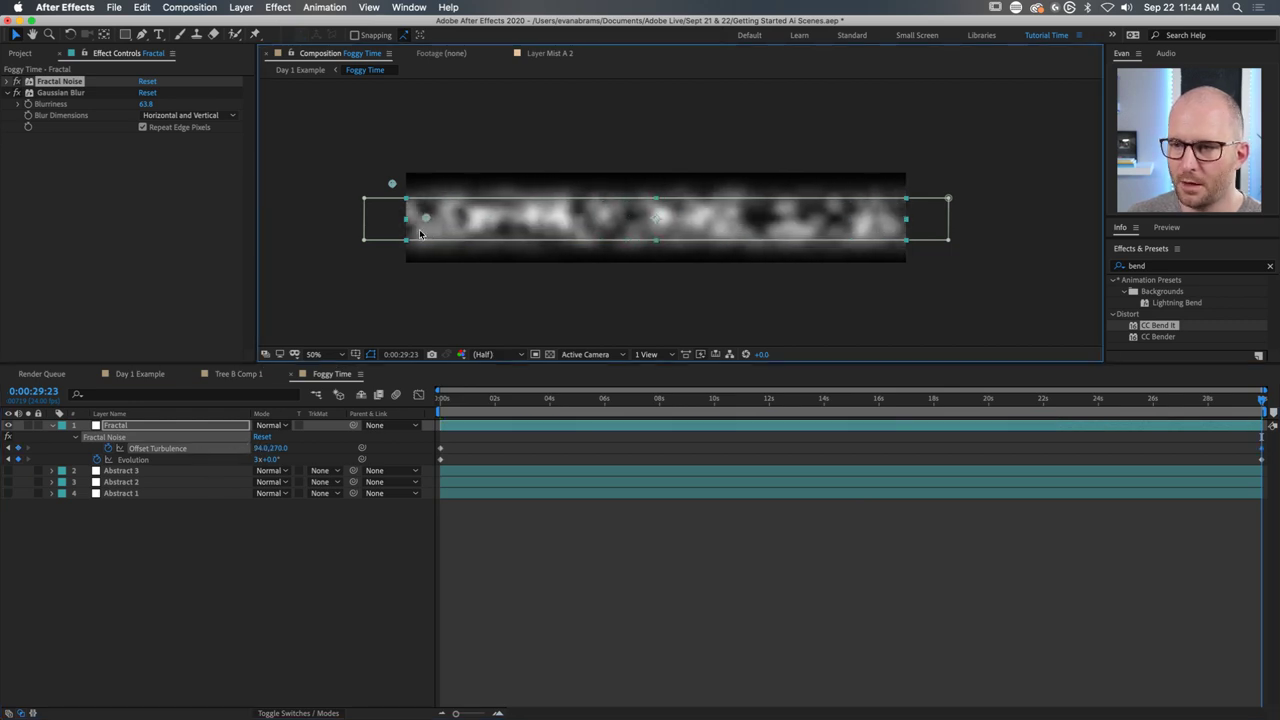
{"action": "left_click_drag", "start_coordinate": [455, 397], "coordinate": [407, 412]}
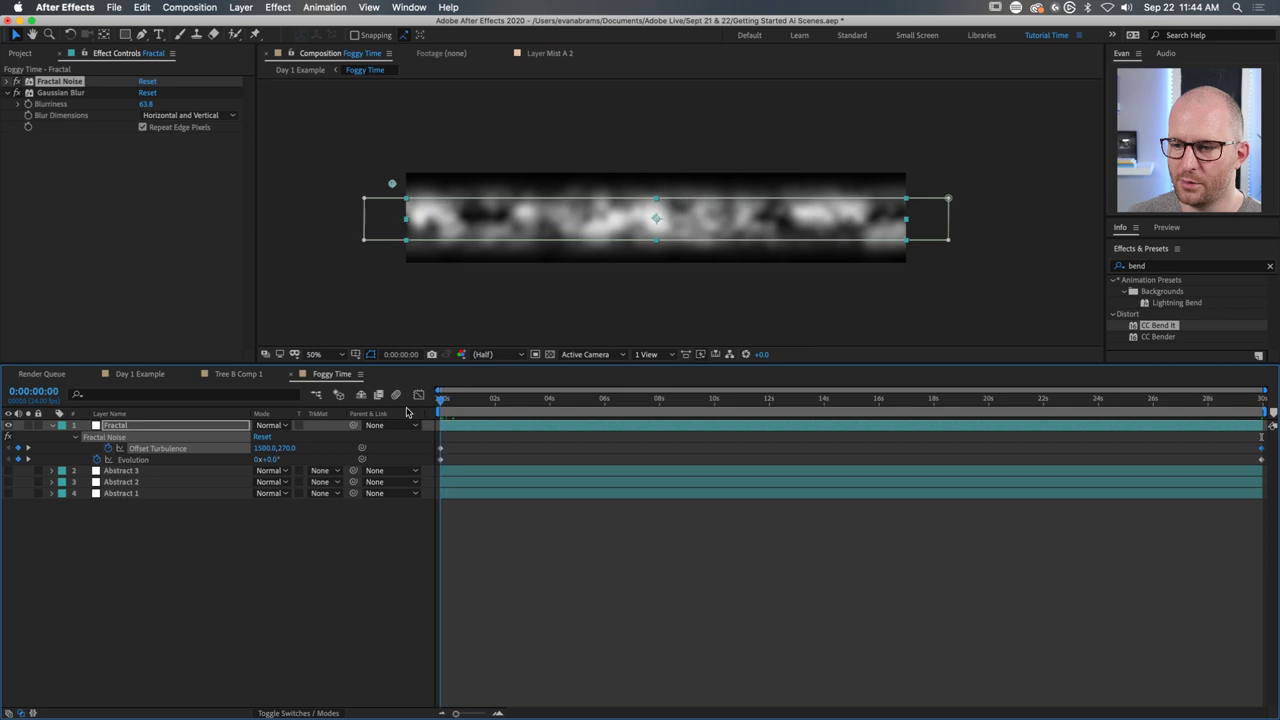
{"action": "left_click_drag", "start_coordinate": [262, 447], "coordinate": [312, 434]}
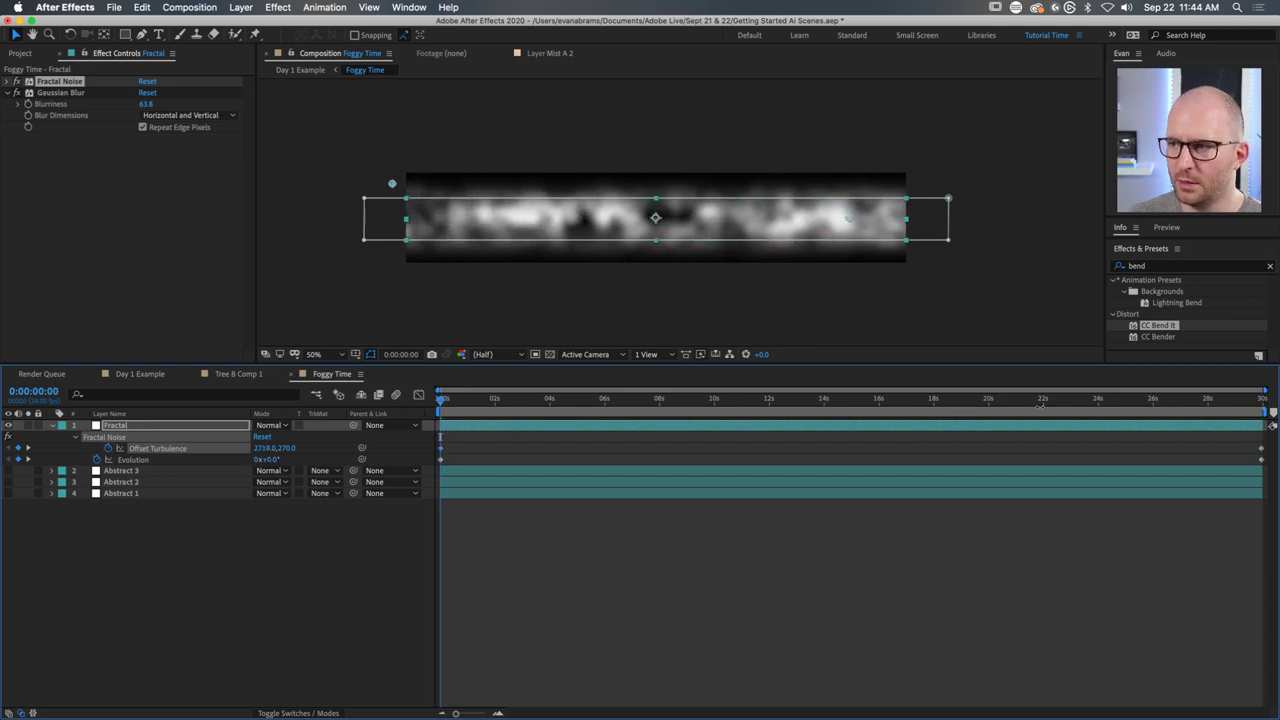
Play back and scrub the fog animation to check the drift, including the Evolution property.
{"action": "left_click", "coordinate": [872, 636]}
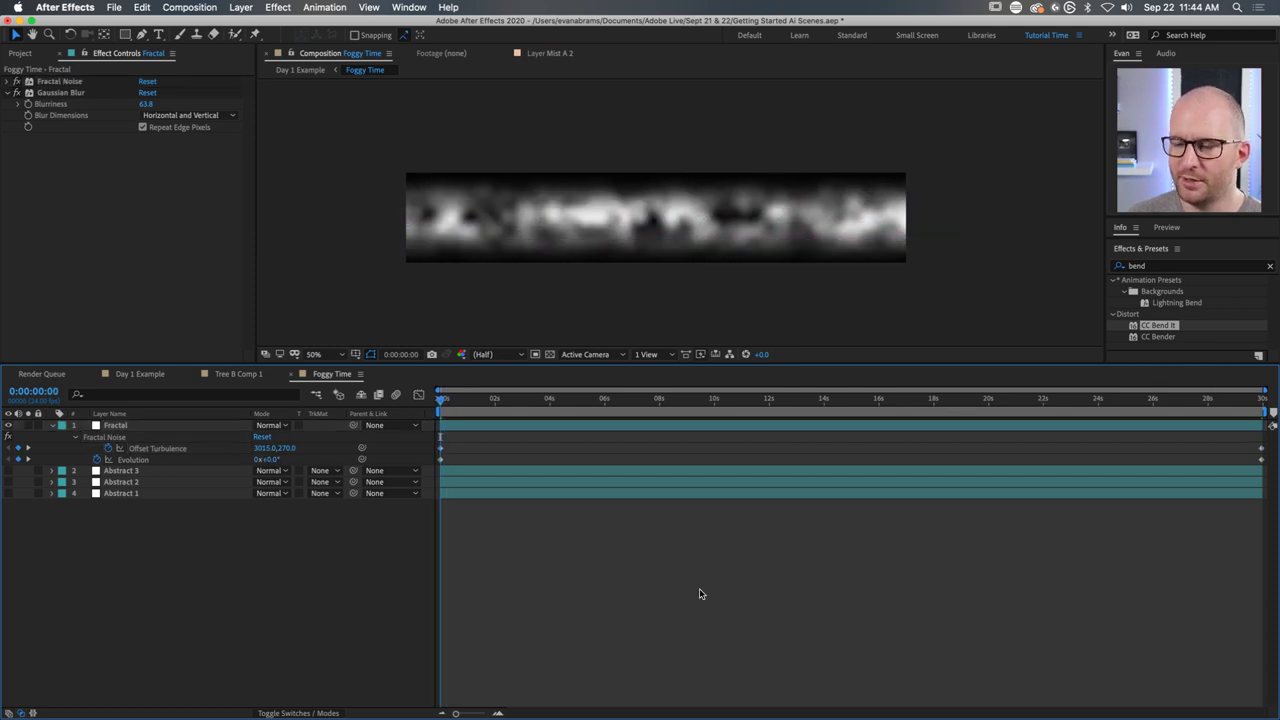
{"action": "key", "text": "space"}
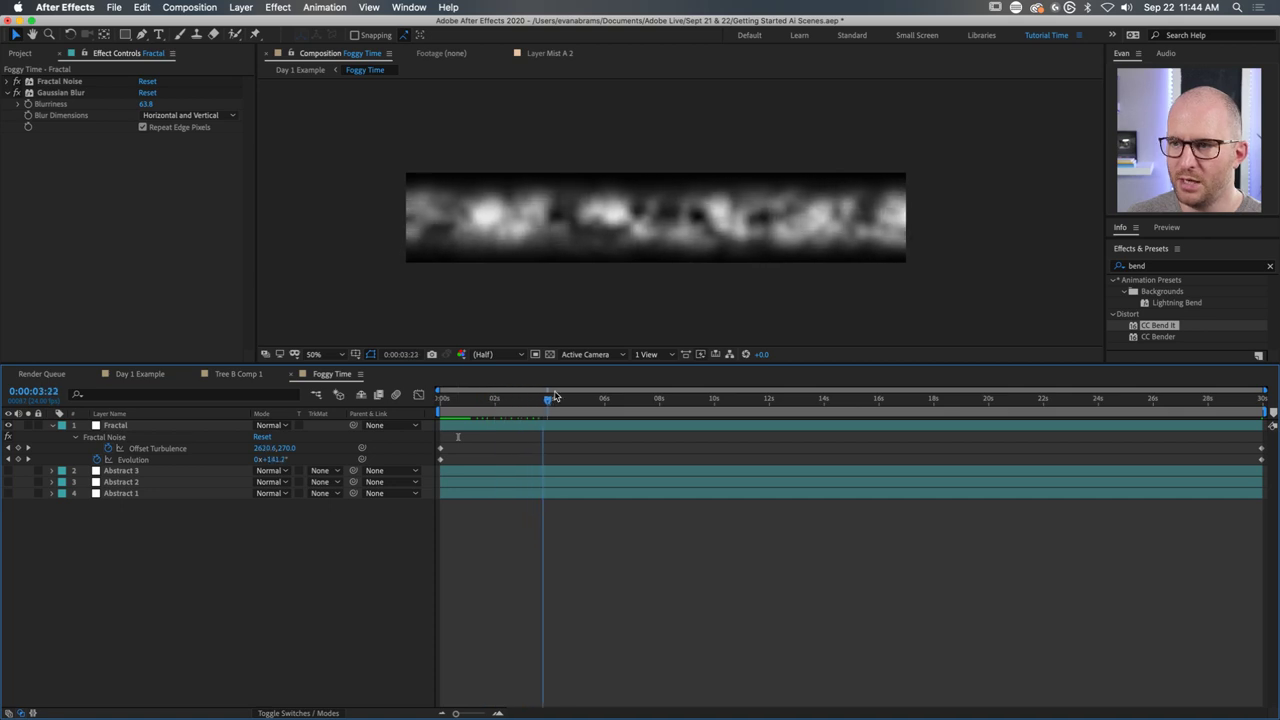
{"action": "left_click_drag", "start_coordinate": [608, 389], "coordinate": [858, 447]}
{"action": "left_click", "coordinate": [128, 461]}
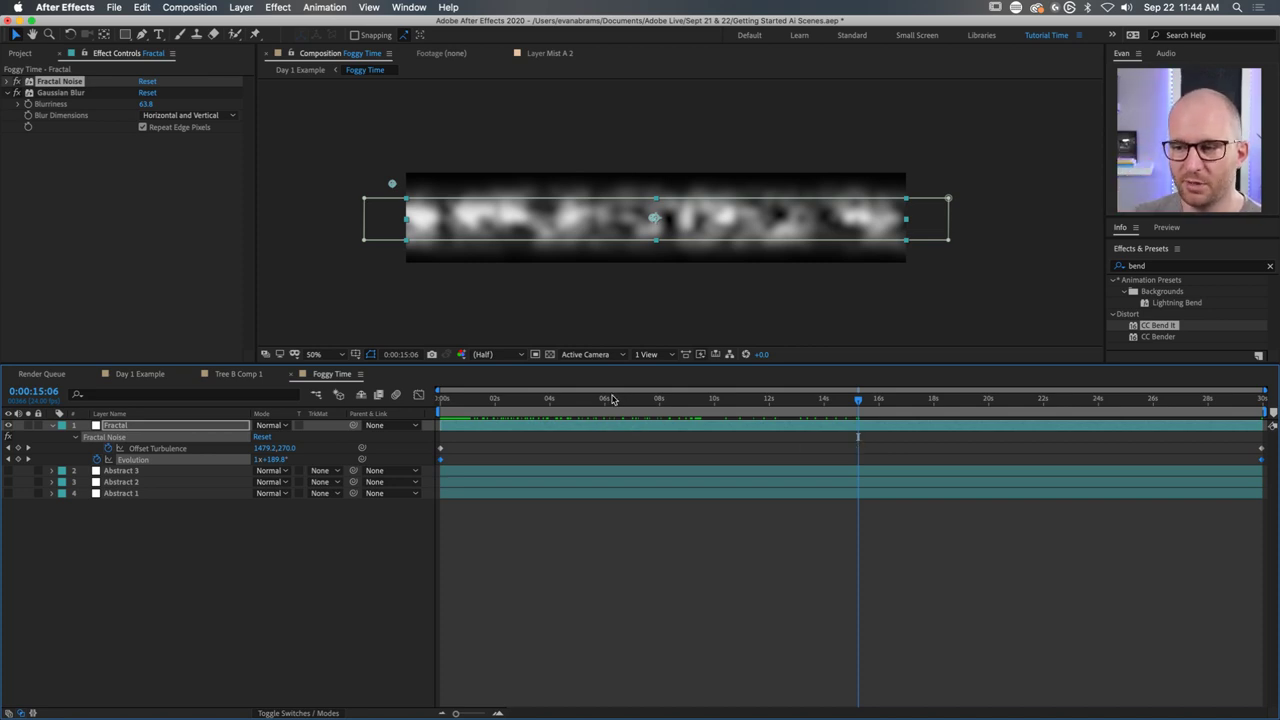
{"action": "left_click_drag", "start_coordinate": [612, 400], "coordinate": [534, 452]}
{"action": "left_click", "coordinate": [64, 425]}
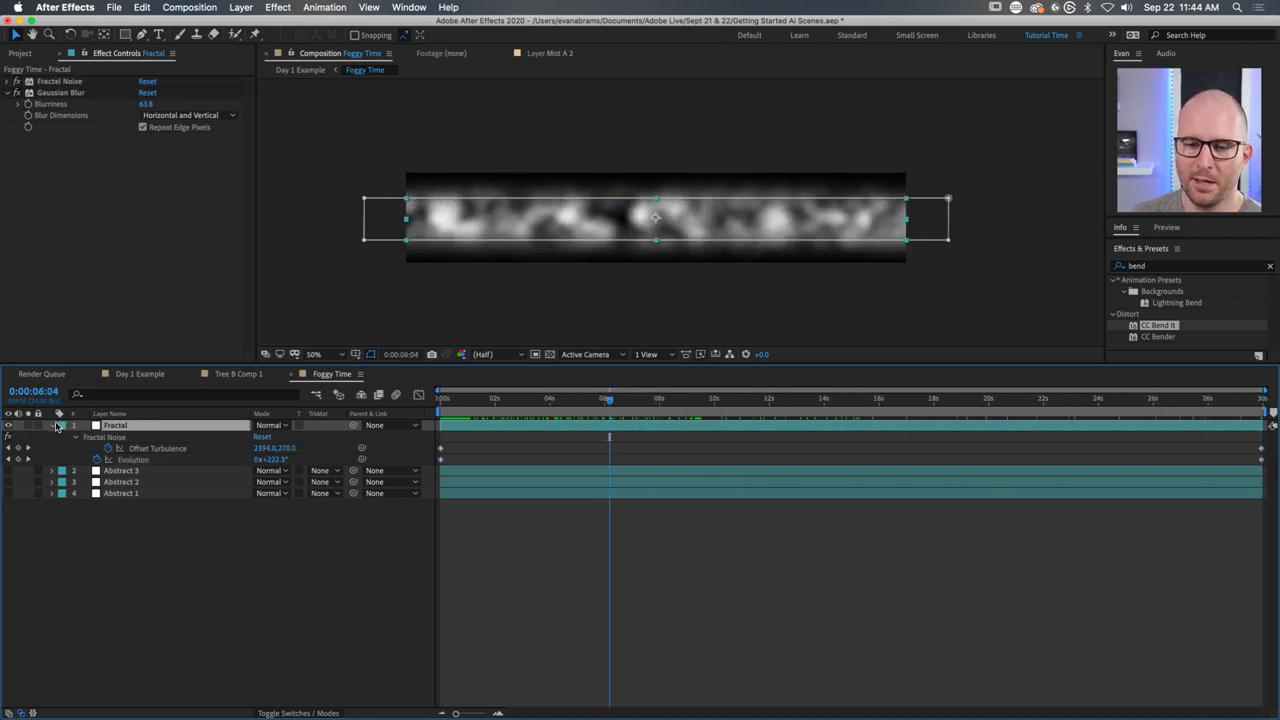
Hide the Fractal layer and show the Abstract 1 wave for playback.
{"action": "left_click", "coordinate": [53, 425]}
{"action": "left_click", "coordinate": [9, 425]}
{"action": "left_click", "coordinate": [120, 459]}
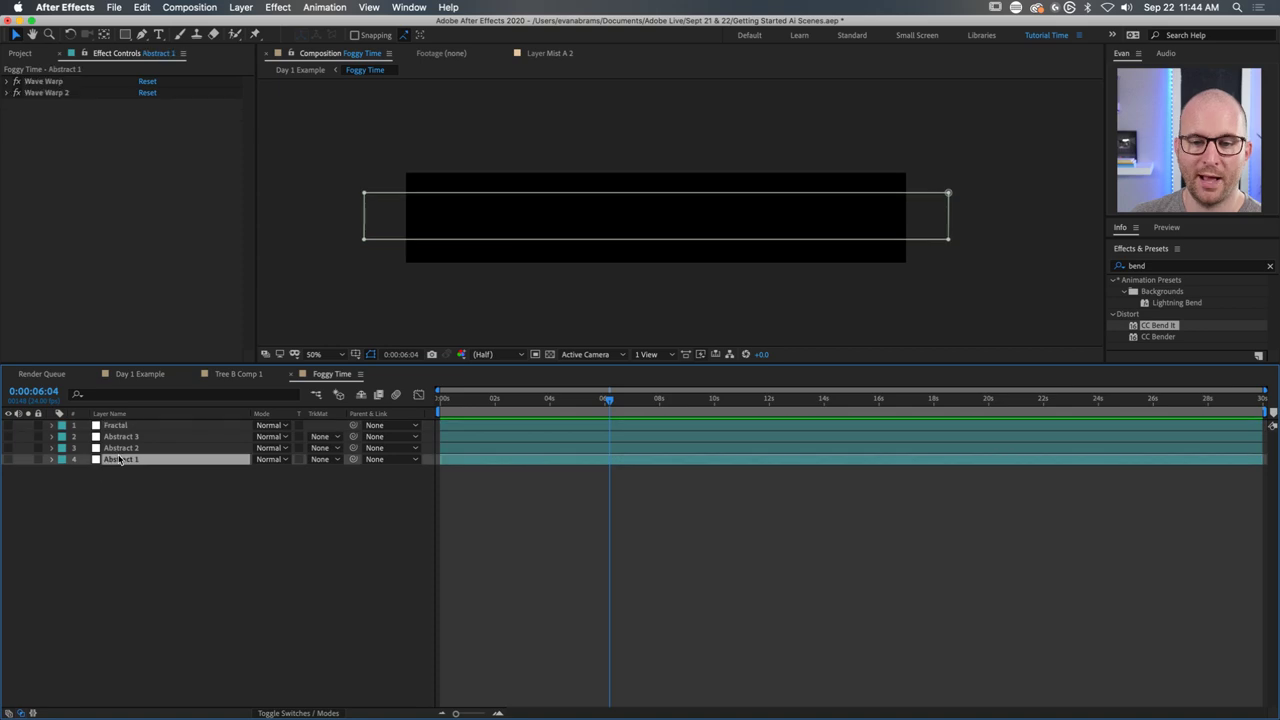
{"action": "left_click", "coordinate": [9, 459]}
{"action": "key", "text": "space"}
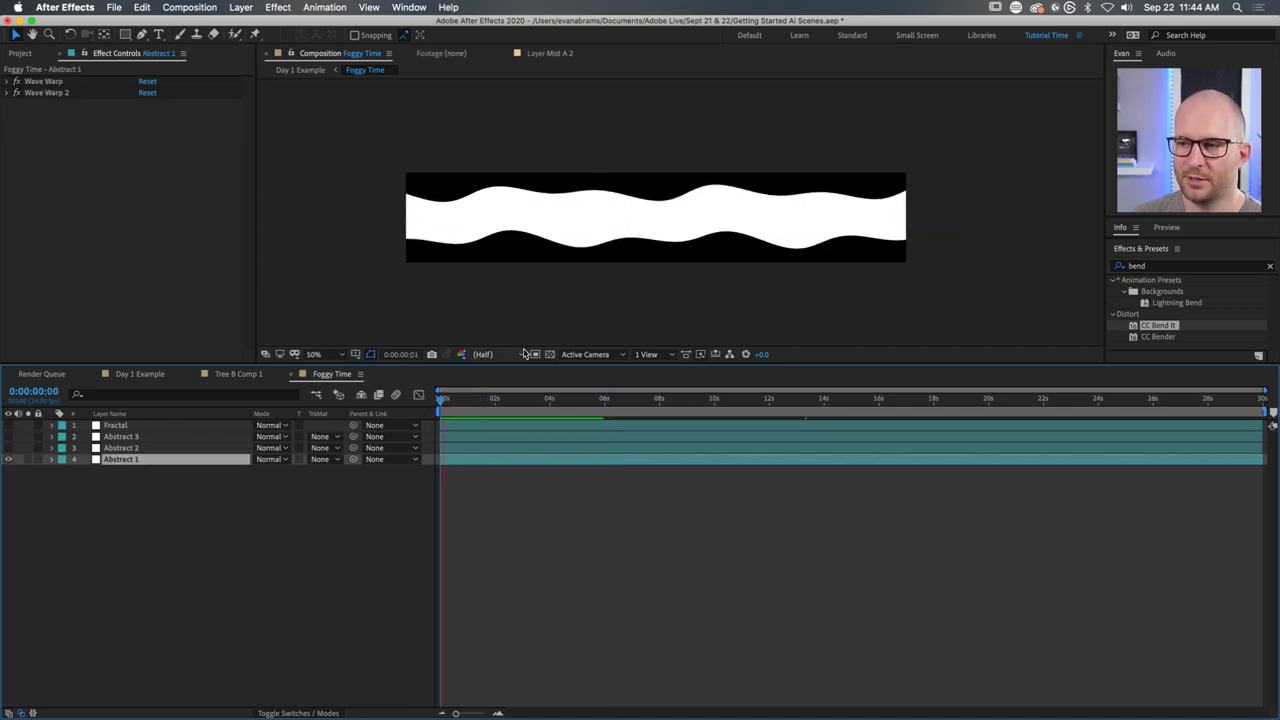
Expand both Wave Warp effects on Abstract 1 and scrub through the wave animation.
{"action": "left_click", "coordinate": [43, 81]}
{"action": "left_click", "coordinate": [43, 92], "text": "shift"}
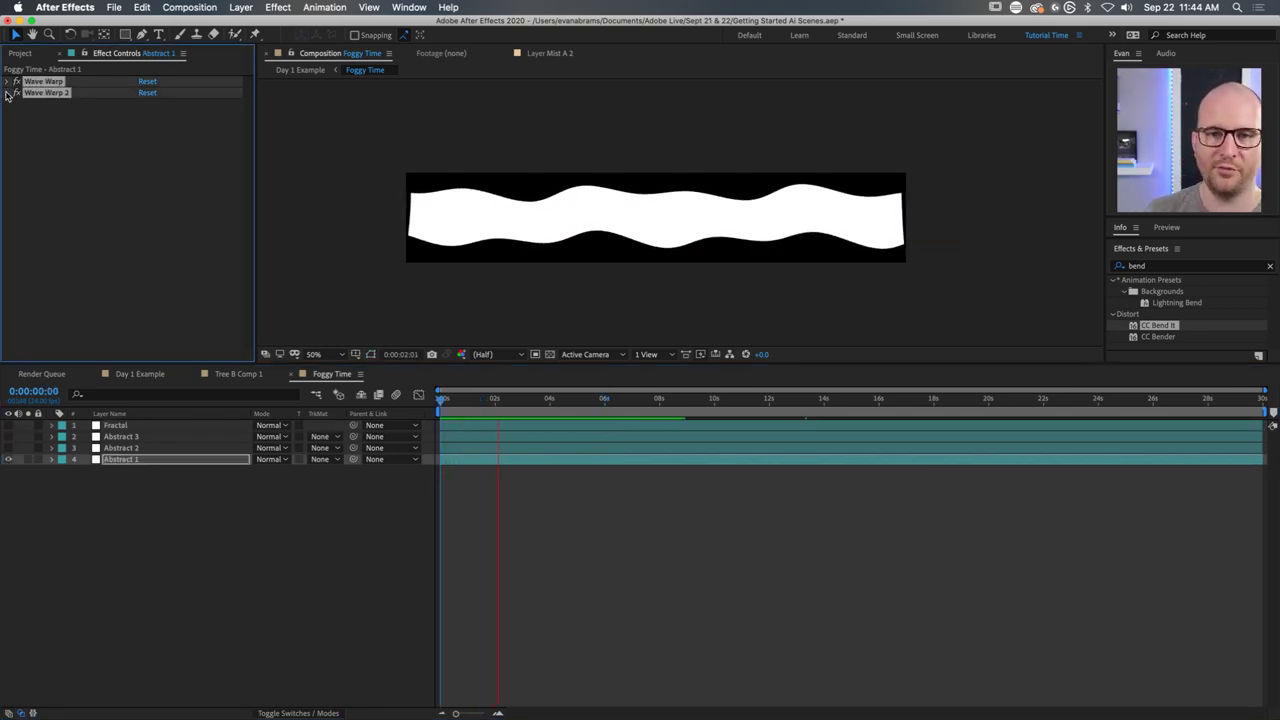
{"action": "left_click", "coordinate": [7, 92]}
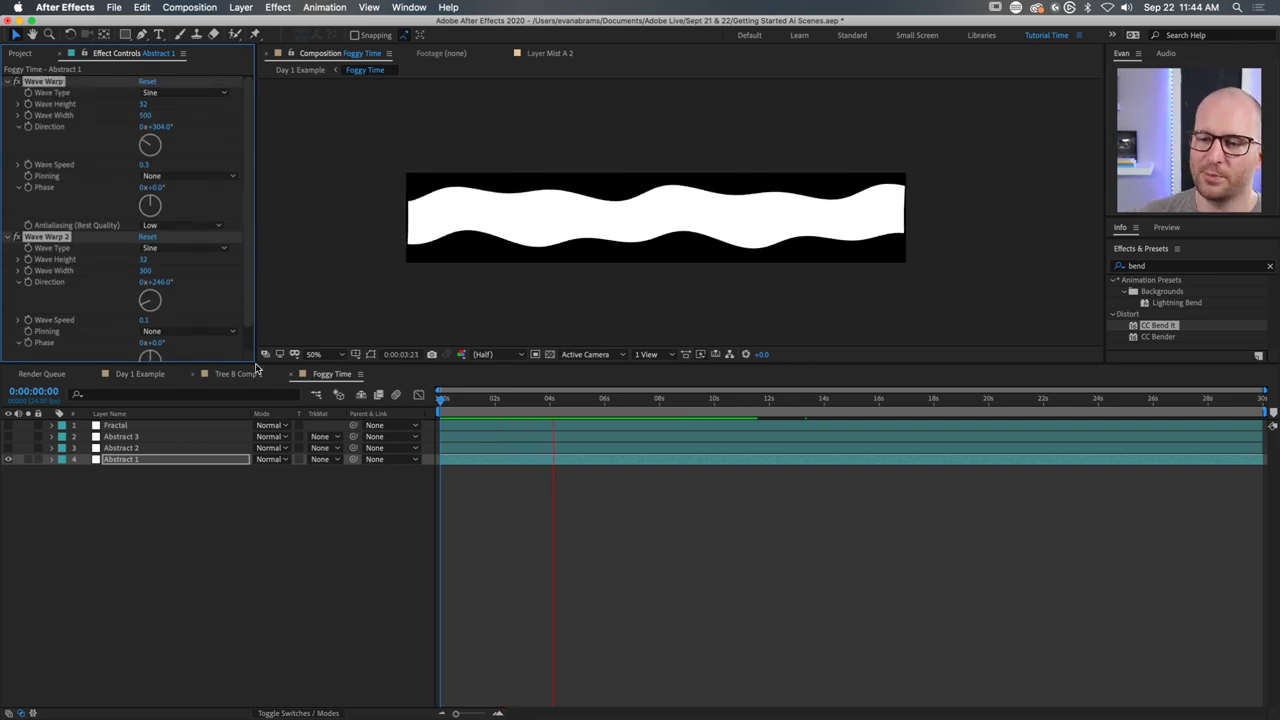
{"action": "left_click_drag", "start_coordinate": [255, 369], "coordinate": [260, 420]}
{"action": "left_click", "coordinate": [621, 447]}
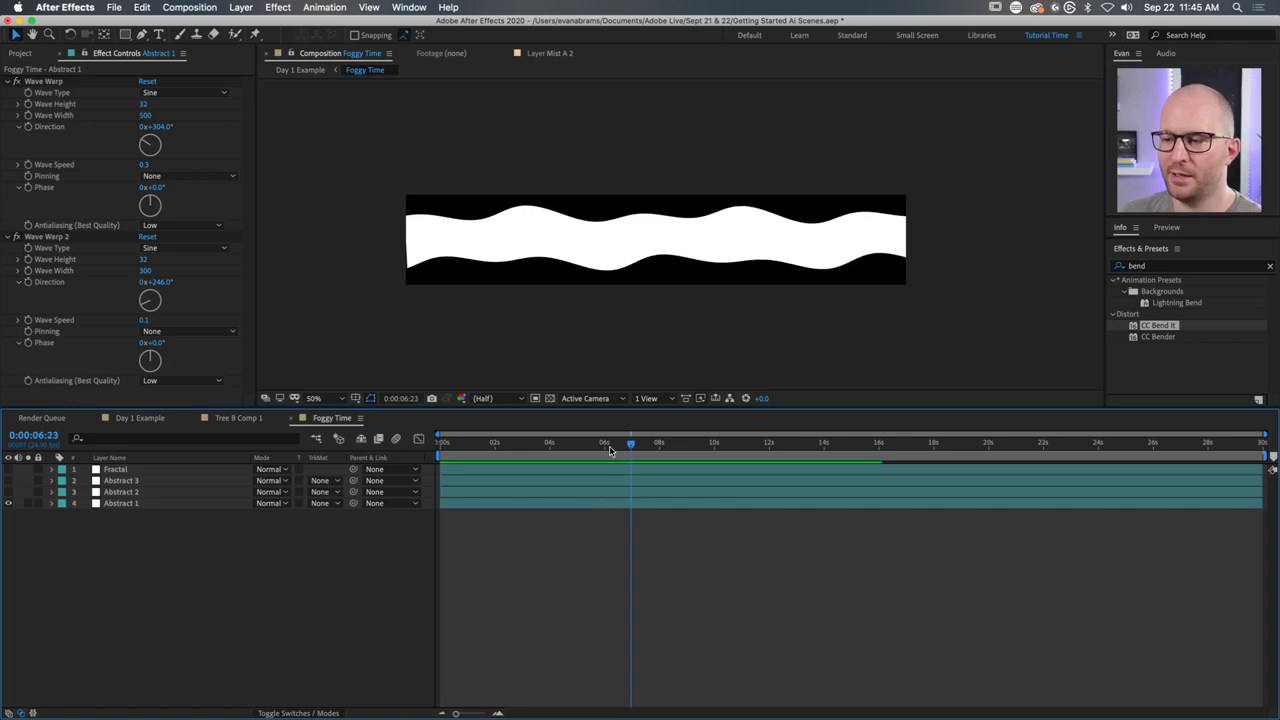
{"action": "left_click_drag", "start_coordinate": [609, 450], "coordinate": [767, 443]}
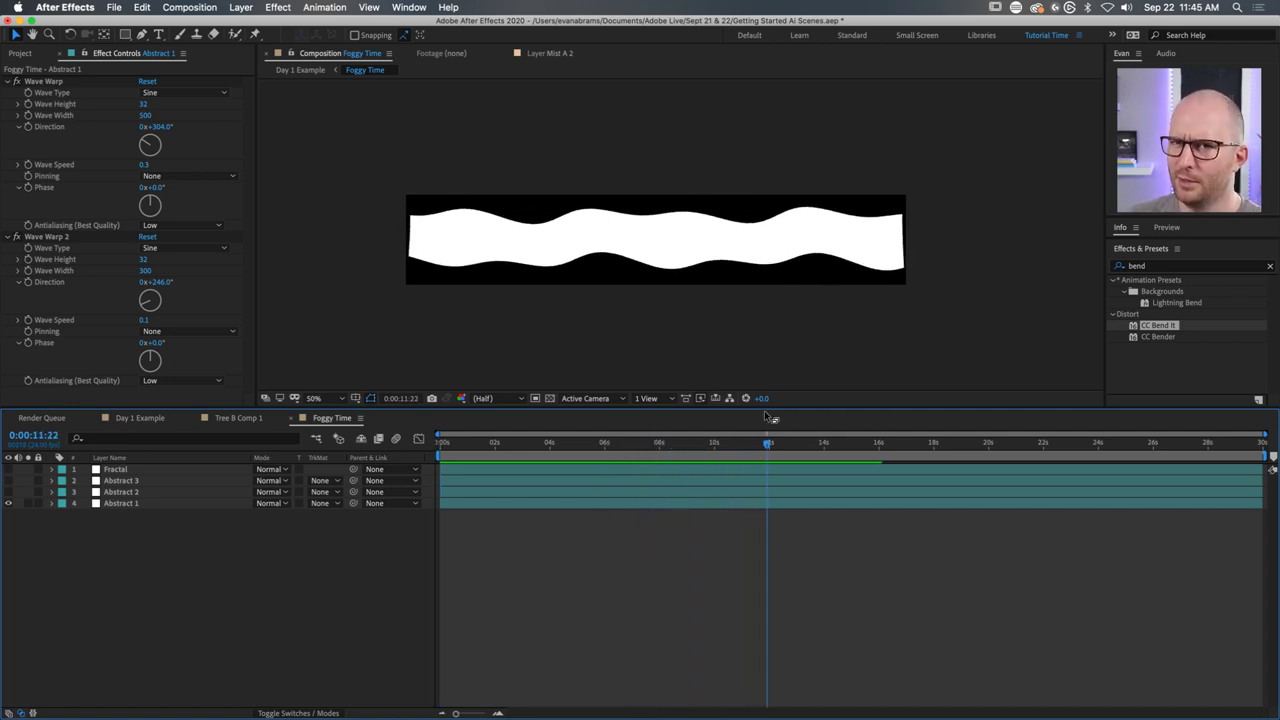
Duplicate Wave Warp 2 as Wave Warp 3 with Wave Width 100 and direction about 275°.
{"action": "left_click", "coordinate": [8, 81]}
{"action": "left_click", "coordinate": [44, 93]}
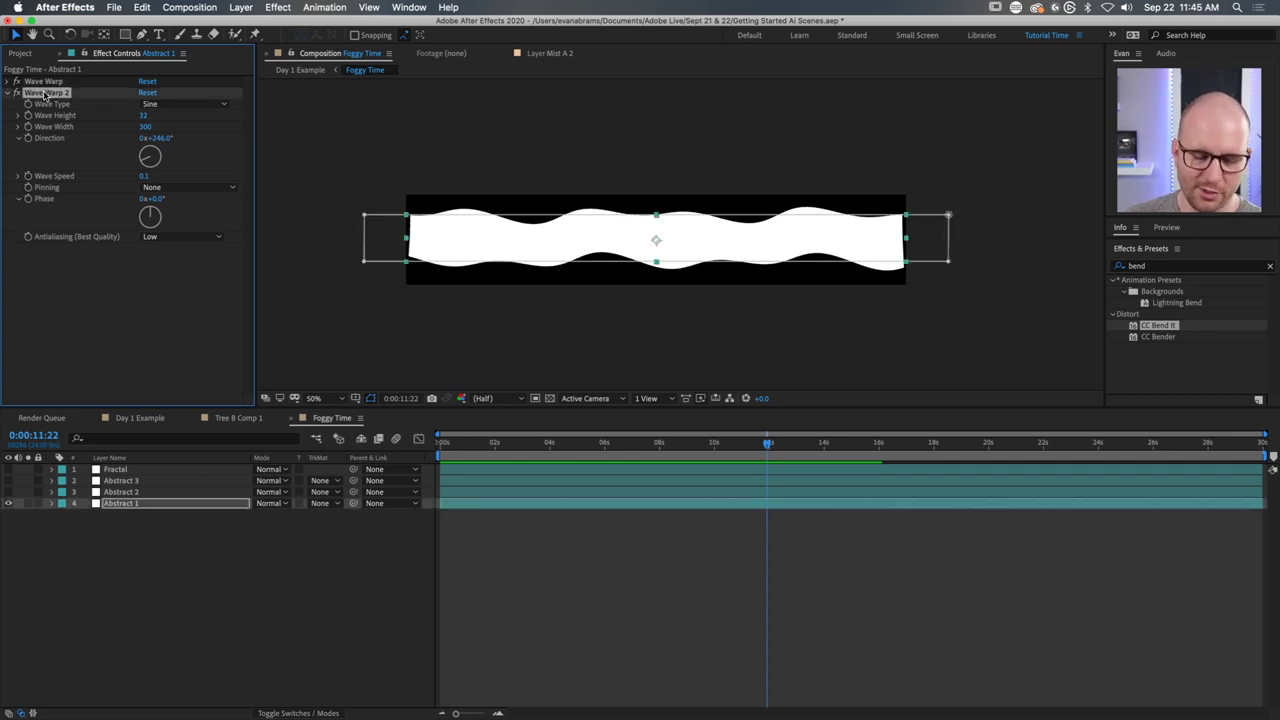
{"action": "key", "text": "super+d"}
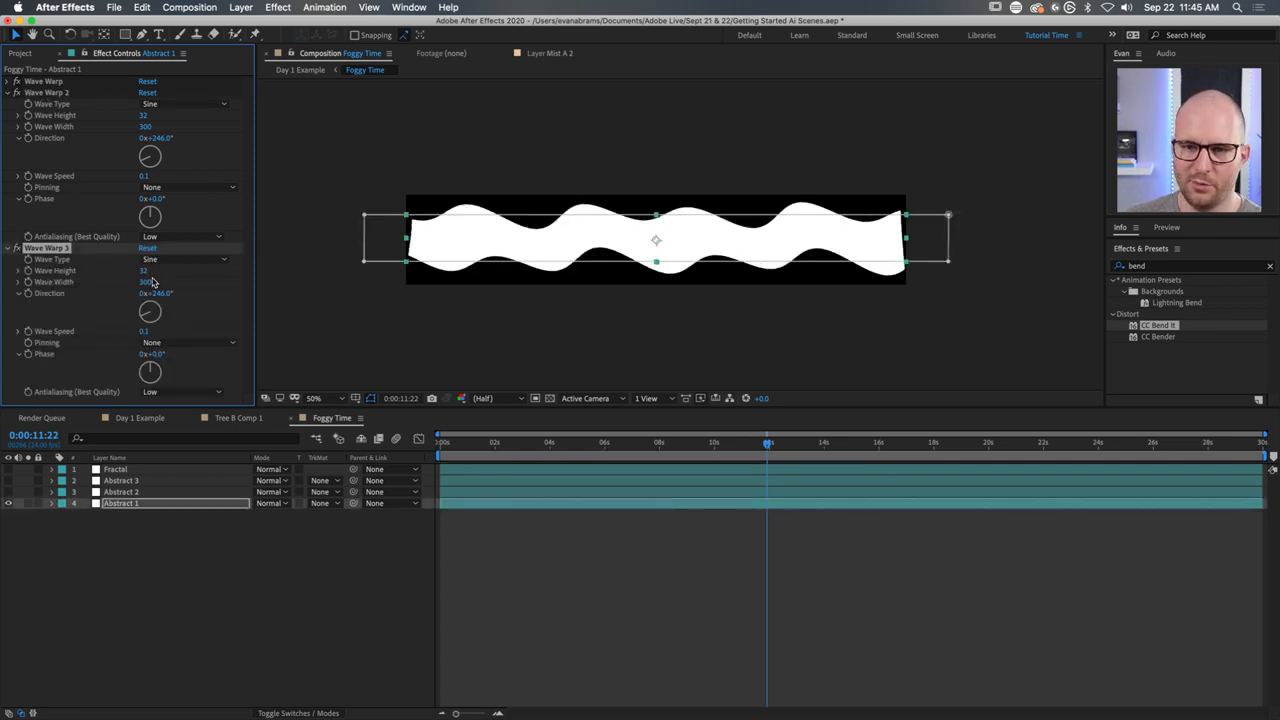
{"action": "left_click", "coordinate": [148, 282]}
{"action": "type", "text": "100"}
{"action": "key", "text": "Return"}
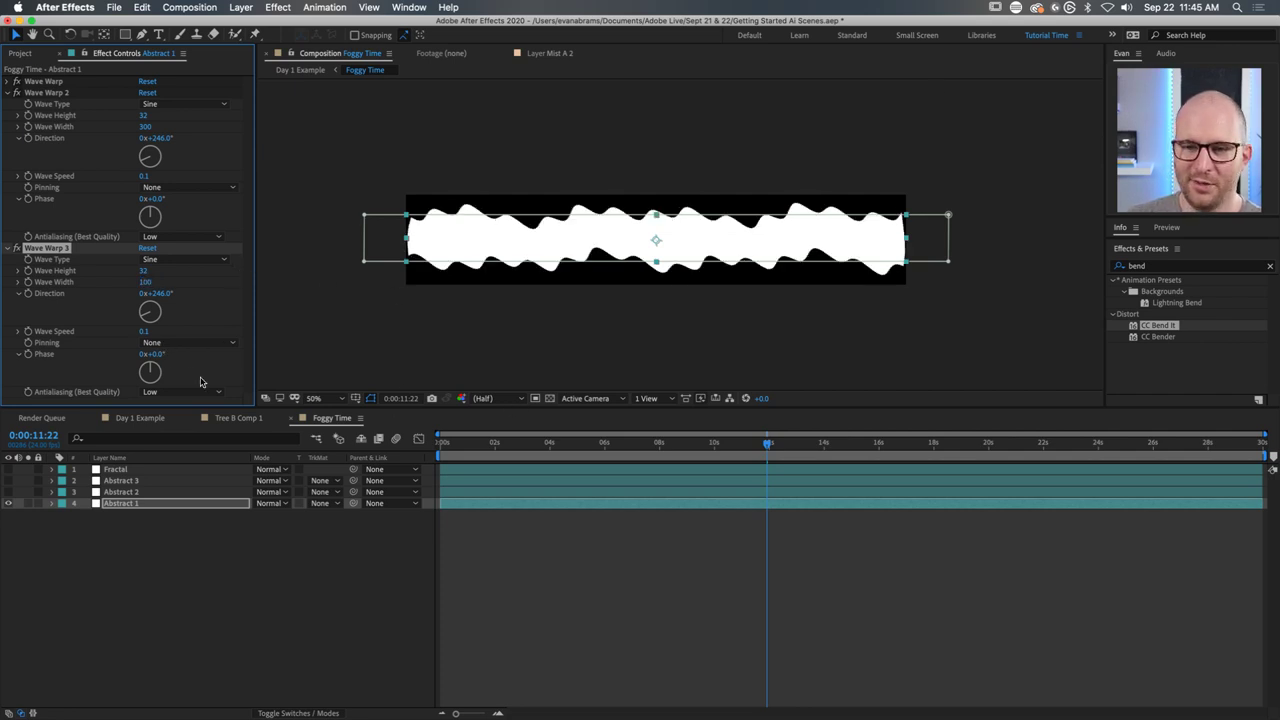
{"action": "left_click_drag", "start_coordinate": [143, 313], "coordinate": [144, 312]}
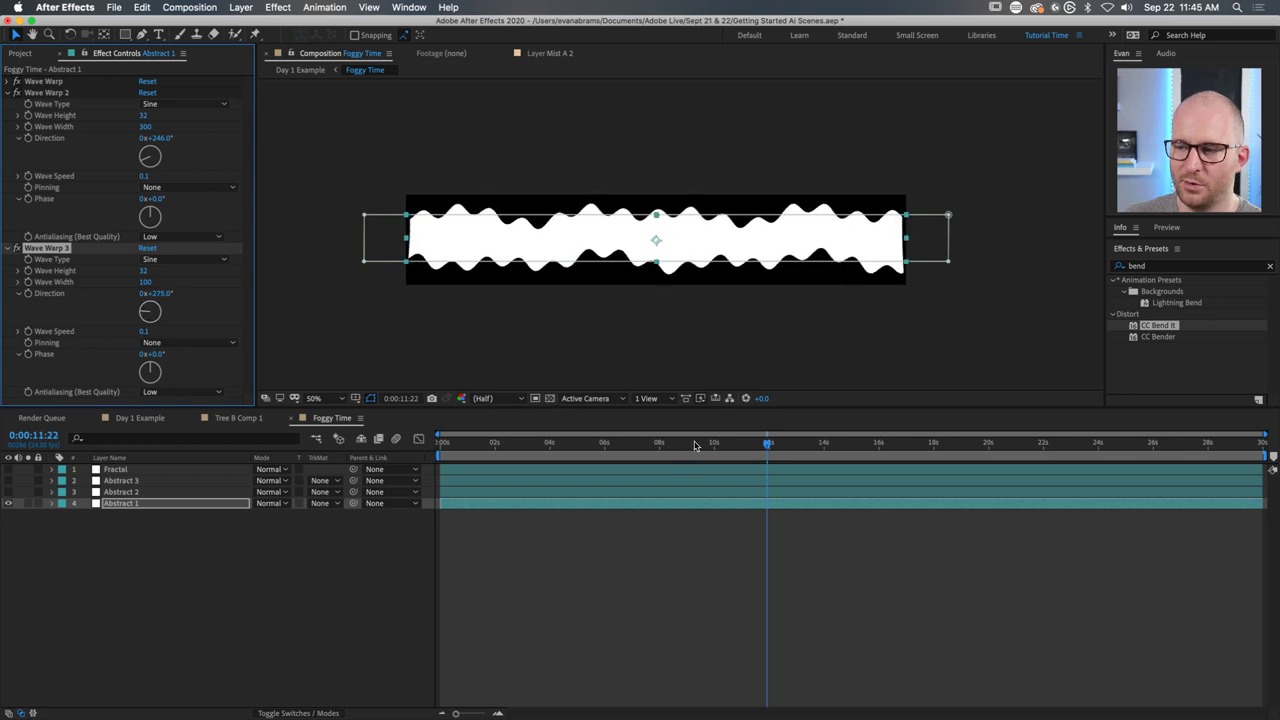
{"action": "left_click_drag", "start_coordinate": [697, 446], "coordinate": [897, 451]}
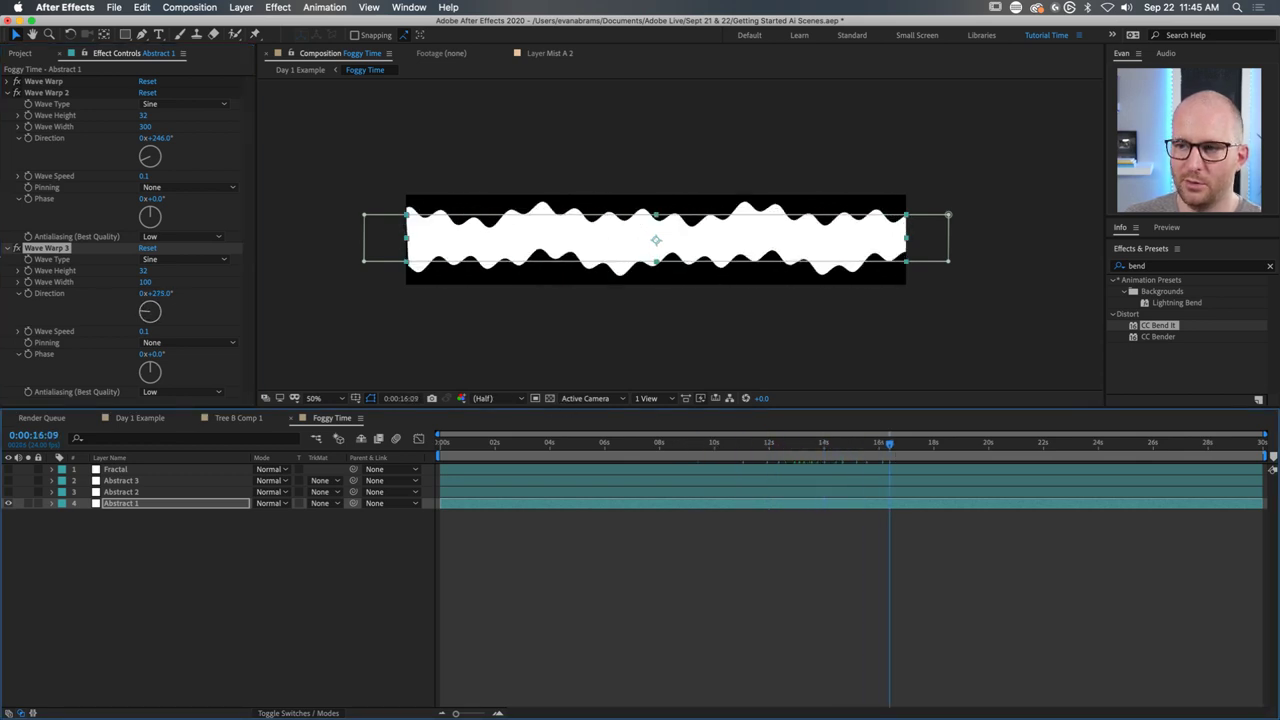
Remove Wave Warp 3 and review the wave with only the original Wave Warps.
{"action": "left_click", "coordinate": [55, 248]}
{"action": "key", "text": "Delete"}
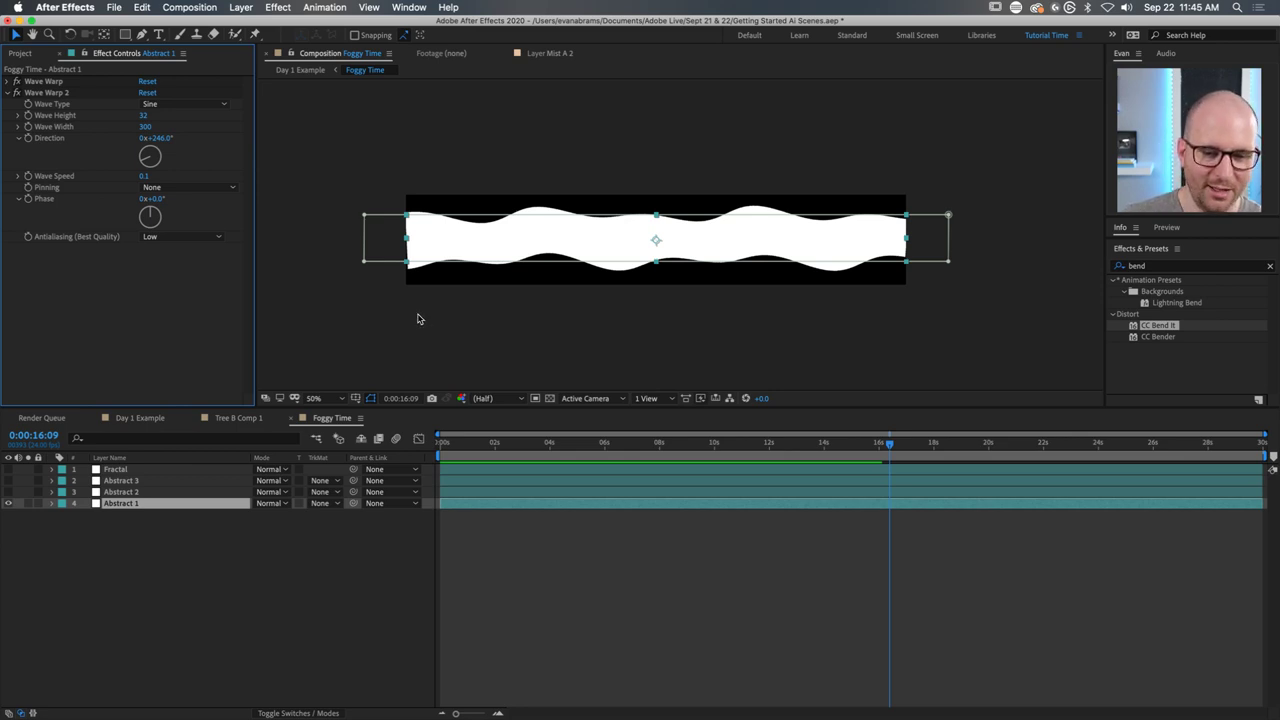
{"action": "left_click_drag", "start_coordinate": [484, 458], "coordinate": [873, 441]}
{"action": "left_click", "coordinate": [16, 92]}
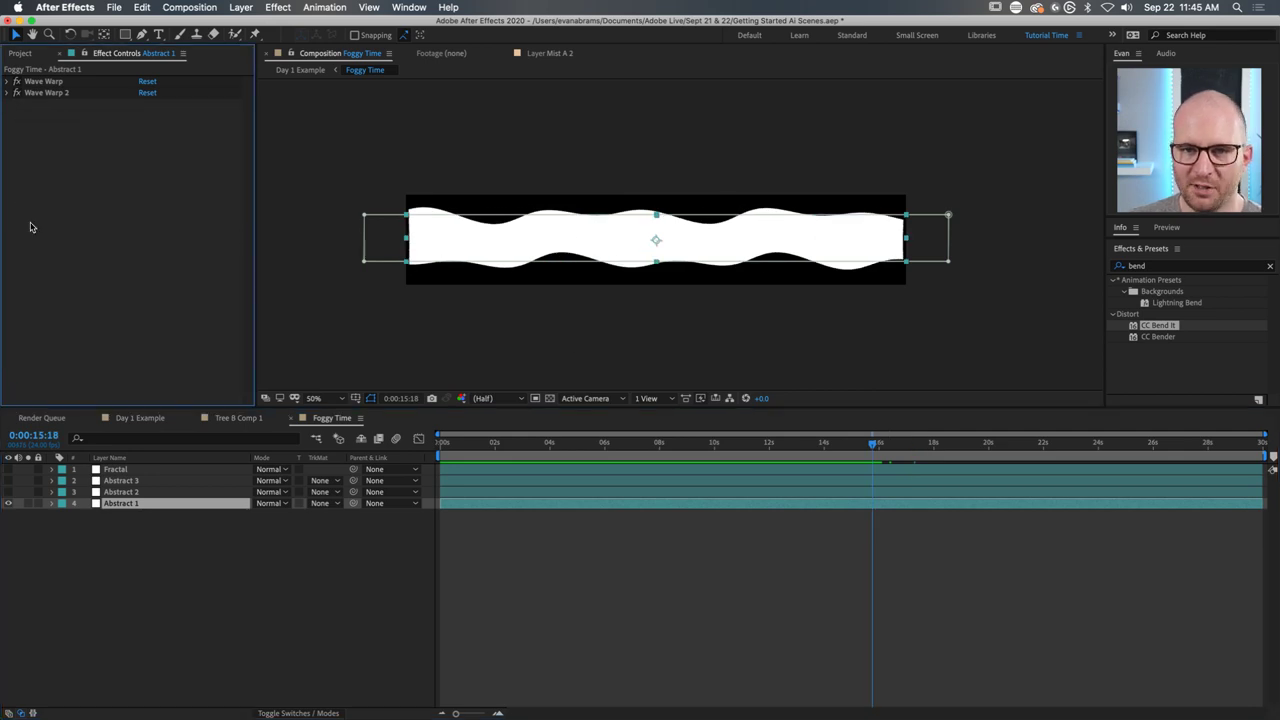
Hide Abstract 1, show Abstract 2 and play its animation from the start.
{"action": "left_click", "coordinate": [5, 503]}
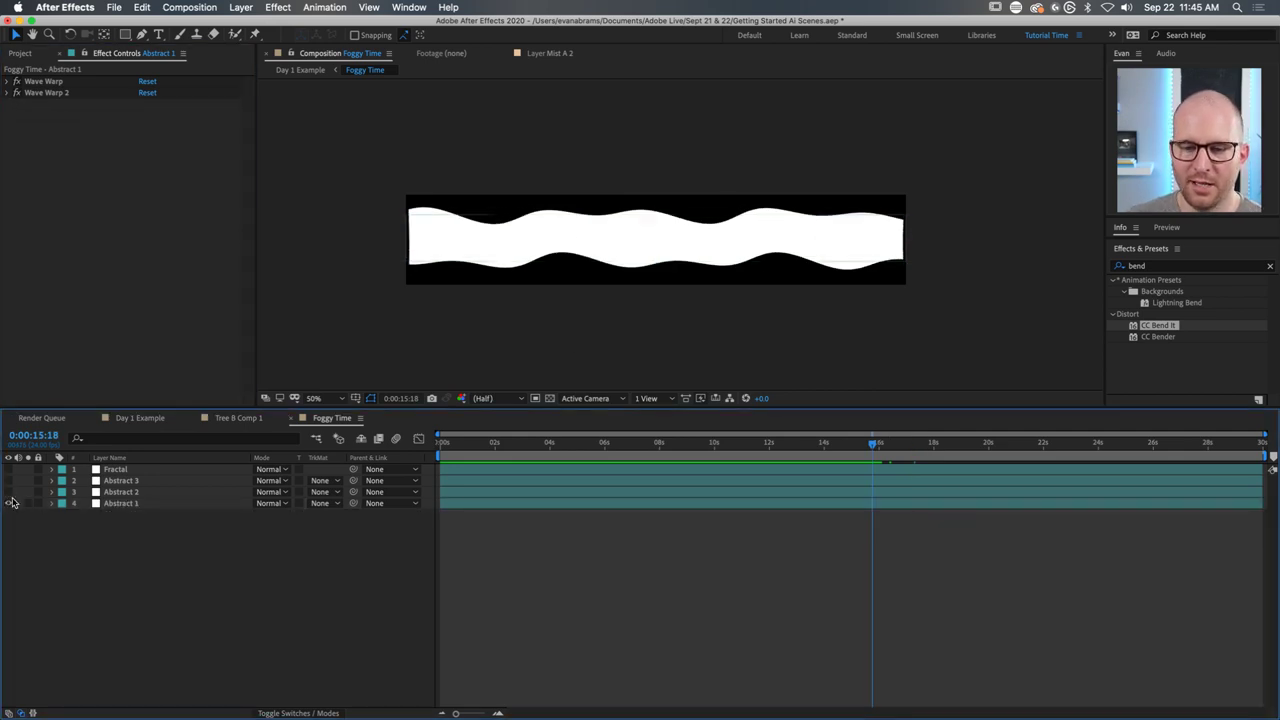
{"action": "left_click", "coordinate": [8, 503]}
{"action": "left_click", "coordinate": [8, 492]}
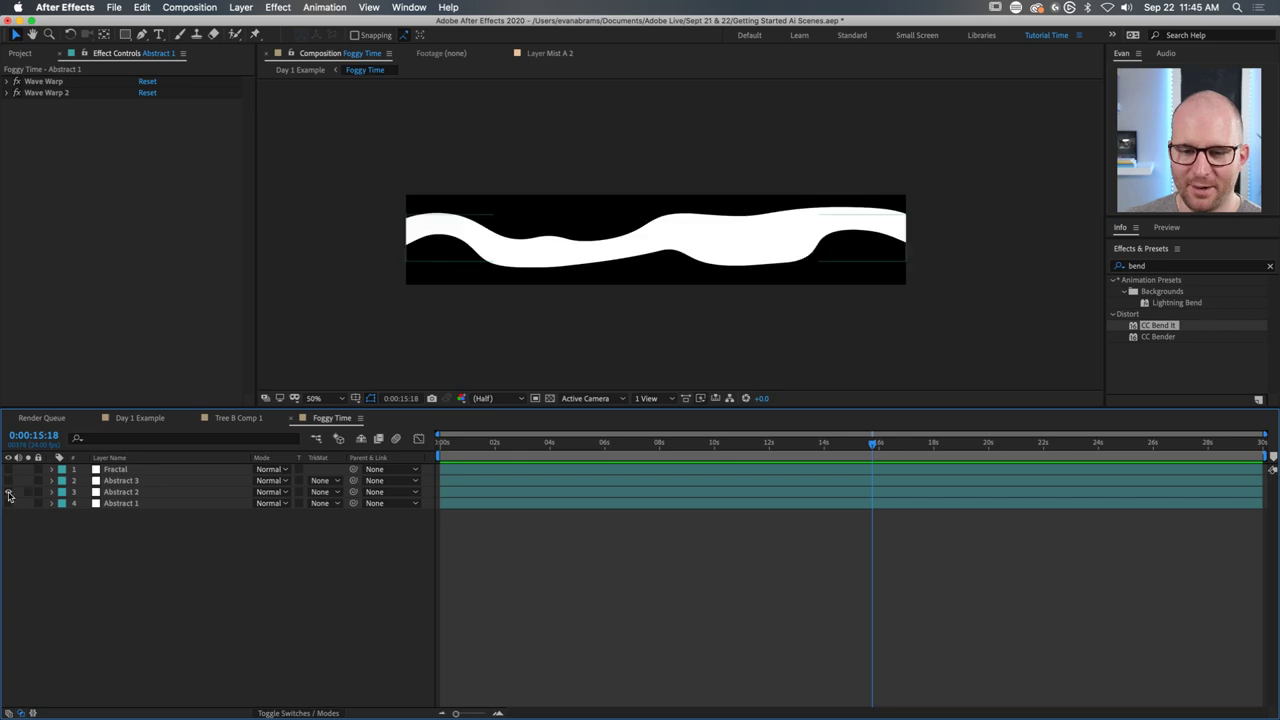
{"action": "left_click", "coordinate": [152, 492]}
{"action": "left_click", "coordinate": [57, 84]}
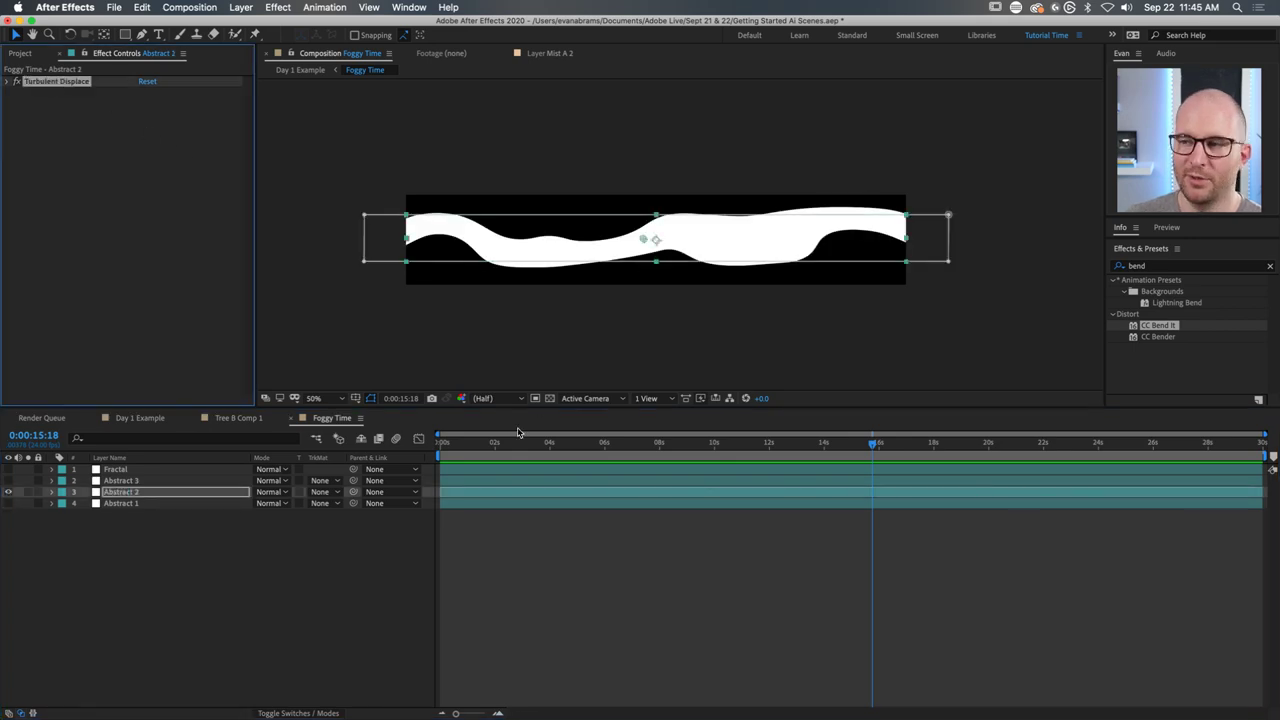
{"action": "key", "text": "space"}
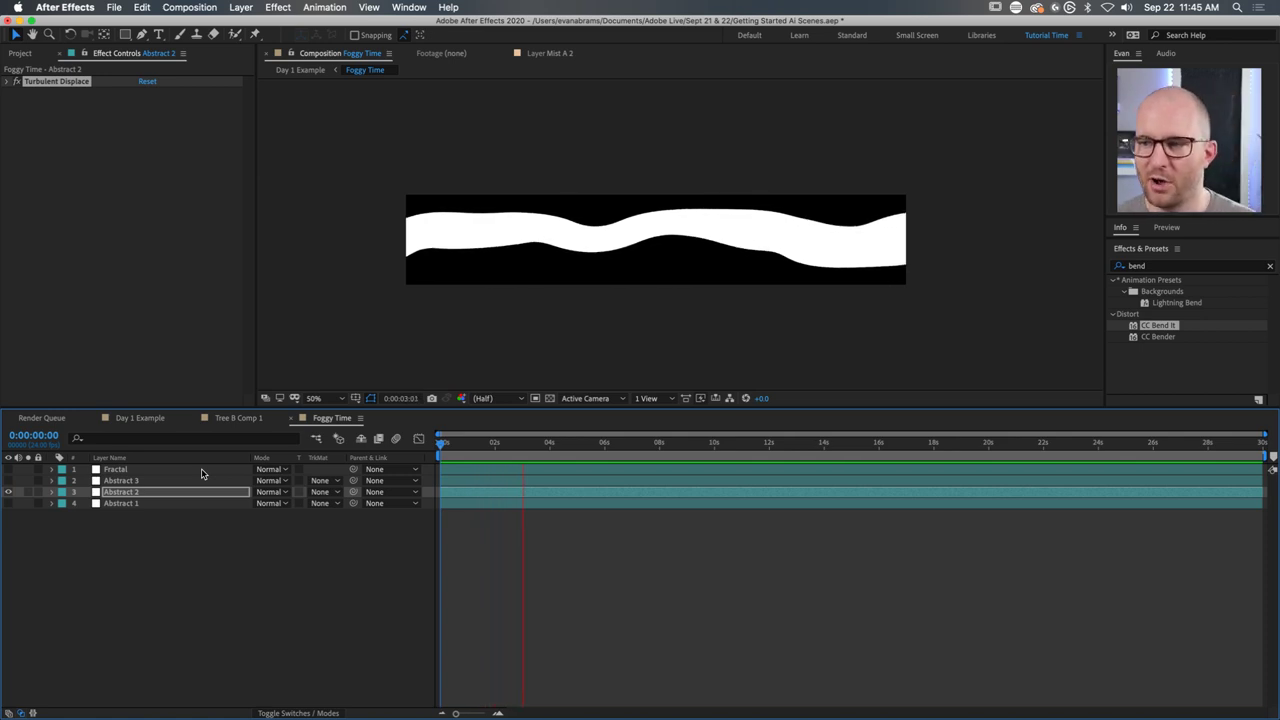
{"action": "key", "text": "space"}
Lower Abstract 2's opacity to 56% and squash it vertically into a thinner band.
{"action": "left_click", "coordinate": [471, 491]}
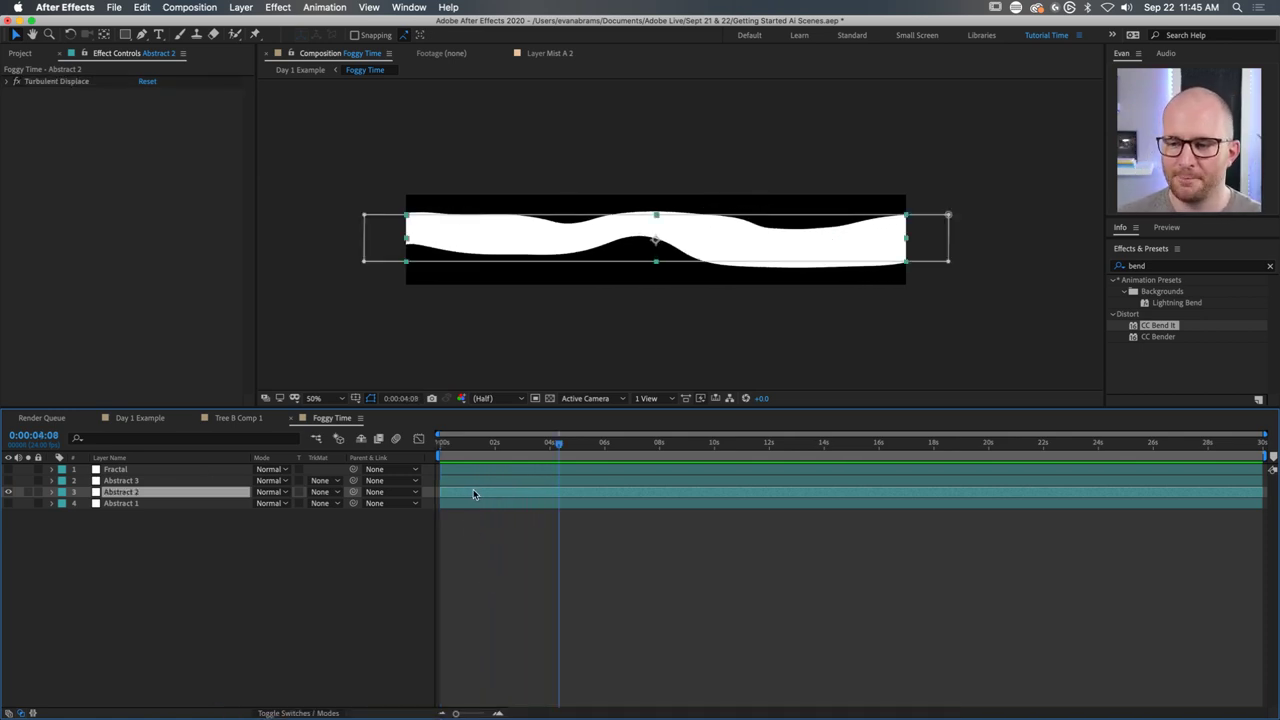
{"action": "key", "text": "t"}
{"action": "left_click_drag", "start_coordinate": [263, 503], "coordinate": [232, 497]}
{"action": "key", "text": "Return"}
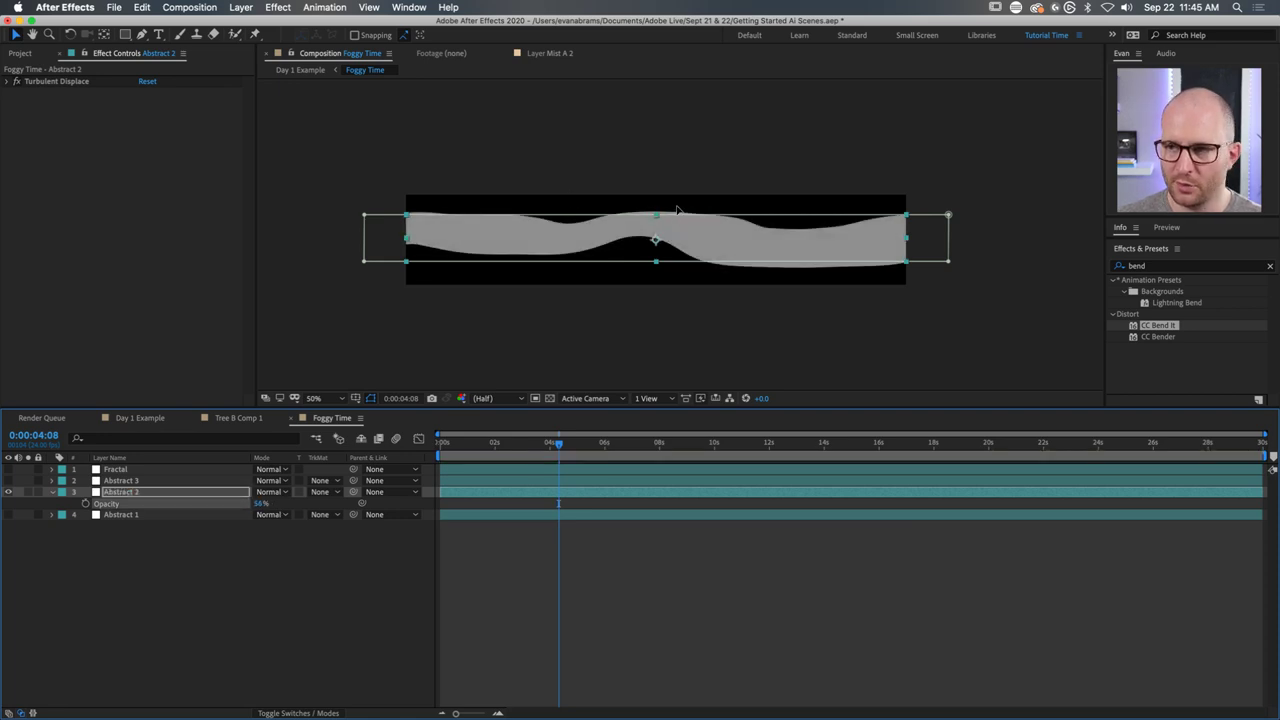
{"action": "mouse_move", "coordinate": [677, 210]}
{"action": "left_mouse_down"}
{"action": "mouse_move", "coordinate": [676, 266]}
{"action": "mouse_move", "coordinate": [679, 214]}
{"action": "left_mouse_up"}
Duplicate Abstract 2 as Abstract 4 with Random Seed 80 and preview the layered waves.
{"action": "left_click", "coordinate": [576, 495]}
{"action": "key", "text": "super+d"}
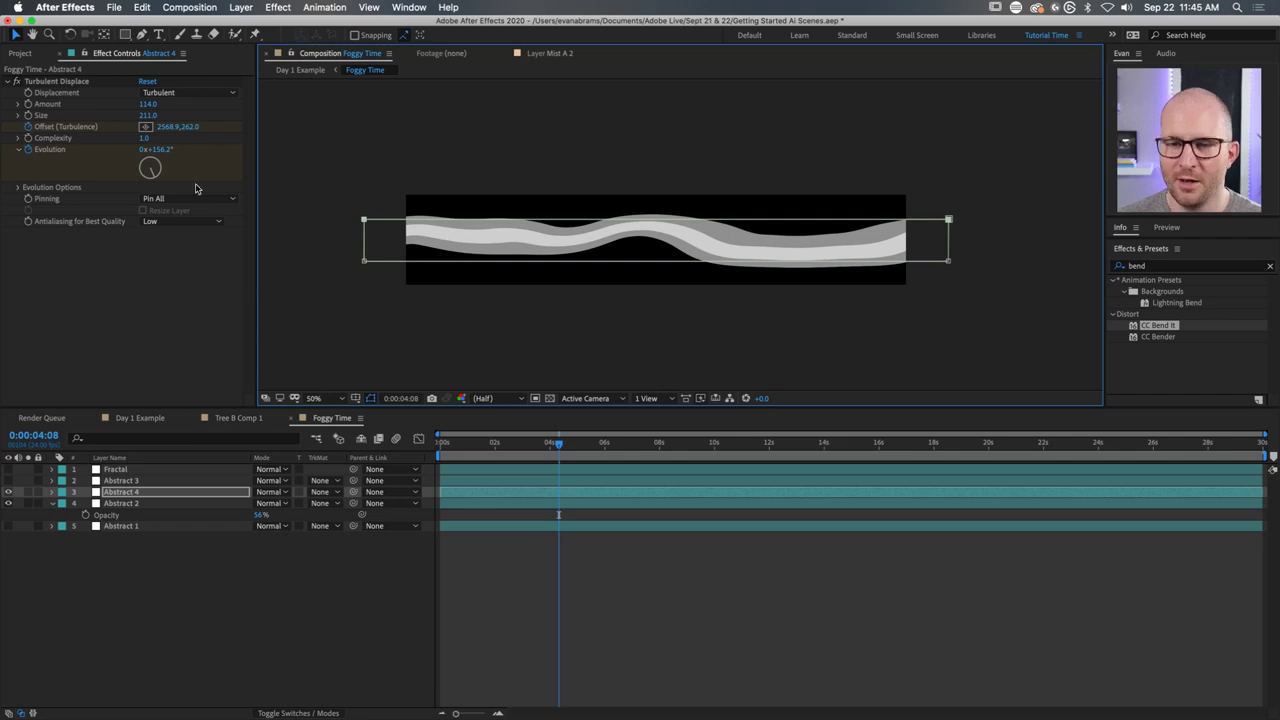
{"action": "left_click", "coordinate": [18, 188]}
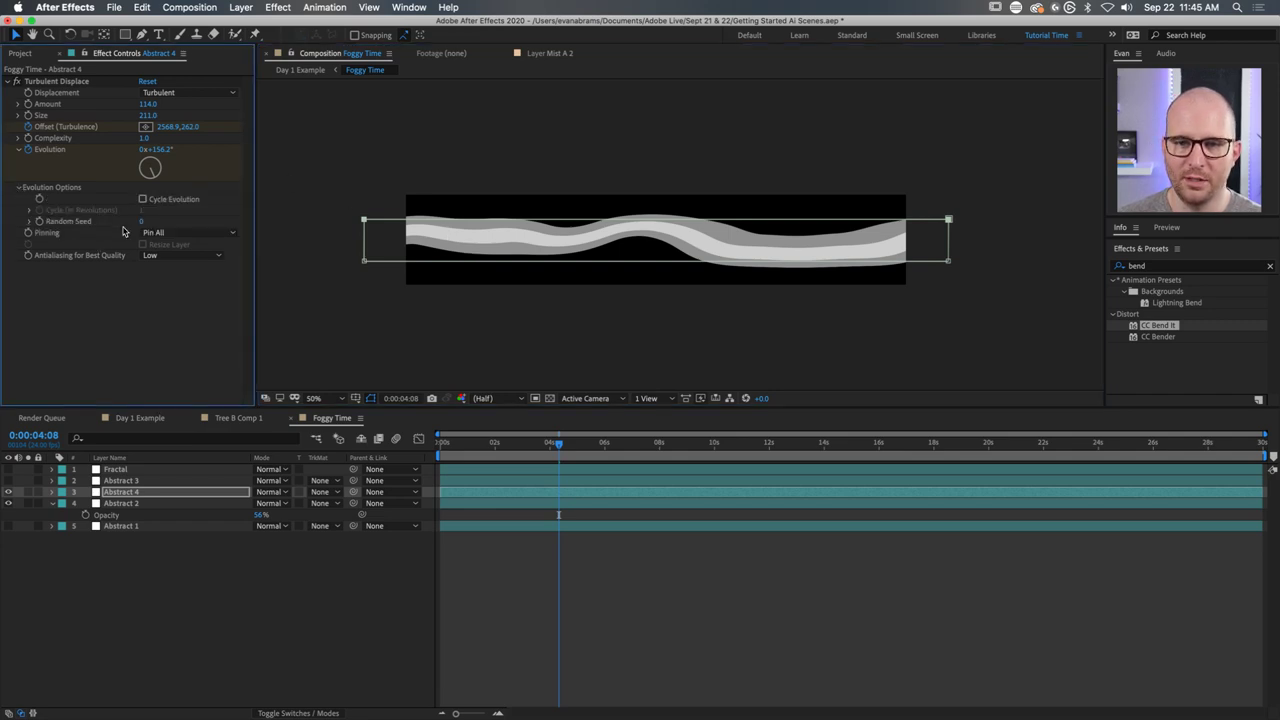
{"action": "left_click_drag", "start_coordinate": [141, 222], "coordinate": [148, 222]}
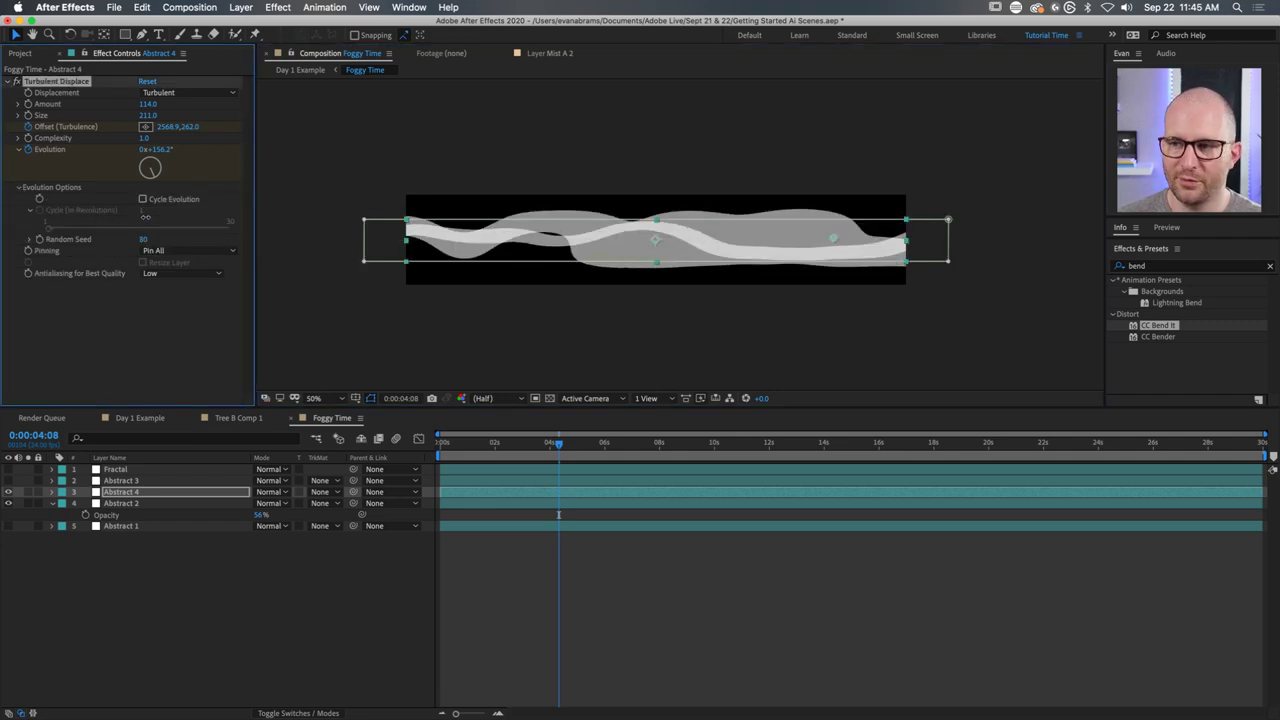
{"action": "left_click", "coordinate": [501, 625]}
{"action": "key", "text": "space"}
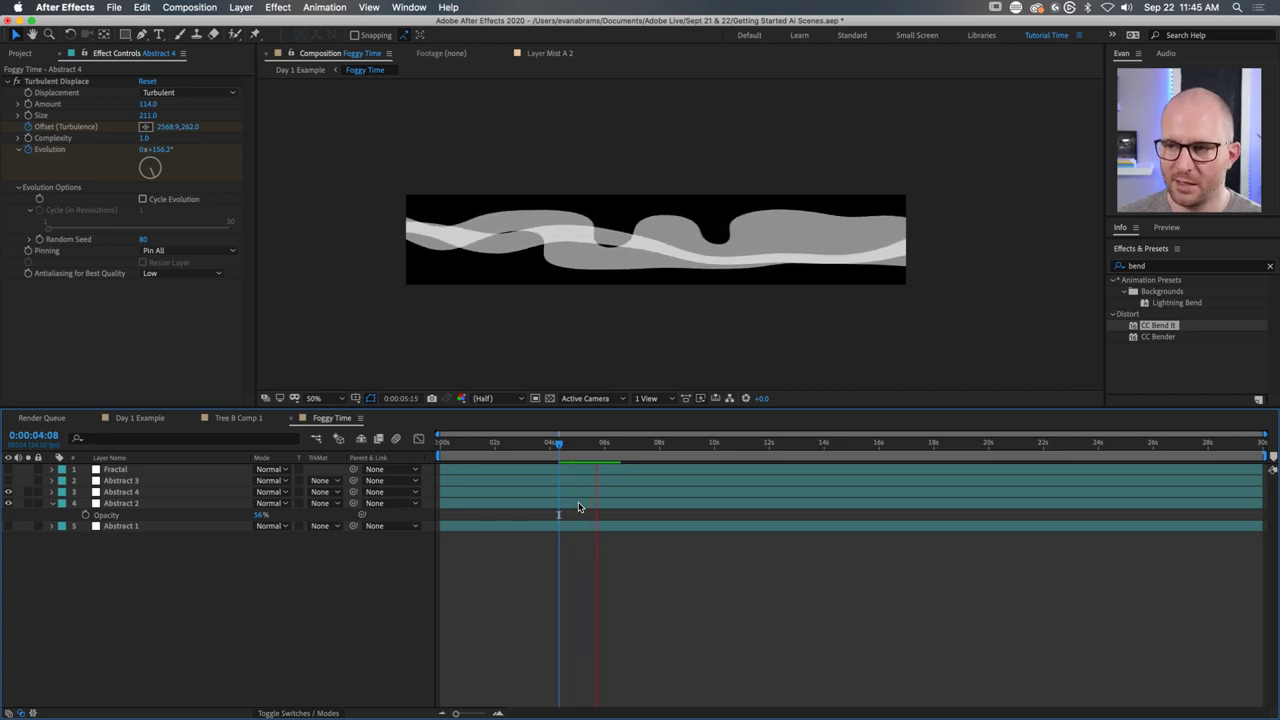
{"action": "left_click_drag", "start_coordinate": [610, 442], "coordinate": [836, 432]}
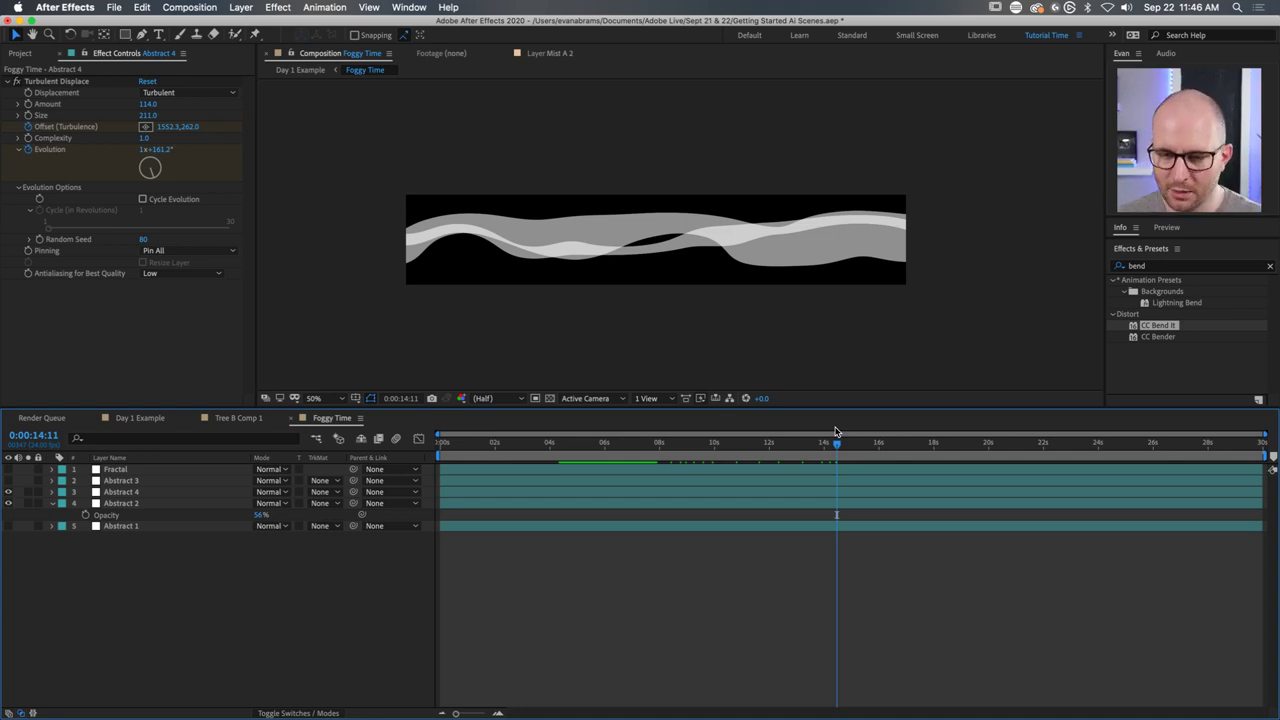
{"action": "left_click", "coordinate": [126, 491]}
Delete the Abstract 4 duplicate, review the Abstract 2 wave, then hide Abstract 2.
{"action": "key", "text": "Delete"}
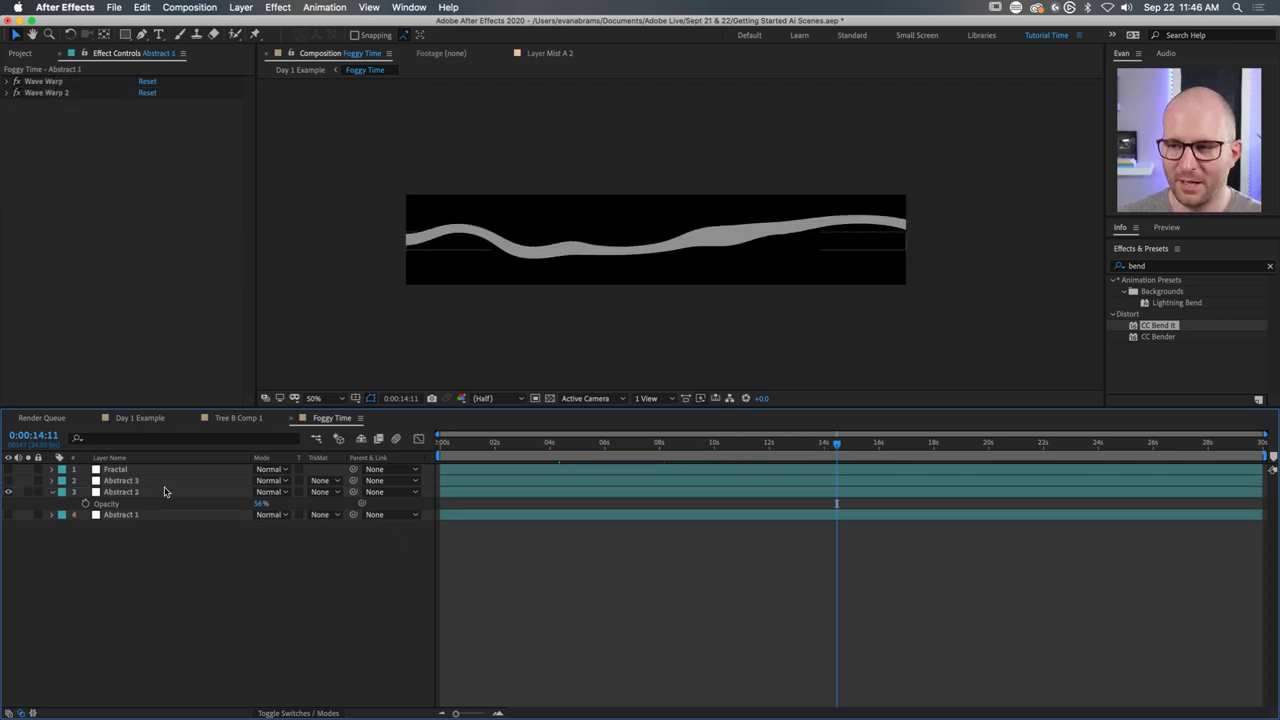
{"action": "left_click", "coordinate": [148, 493]}
{"action": "left_click_drag", "start_coordinate": [492, 445], "coordinate": [398, 479]}
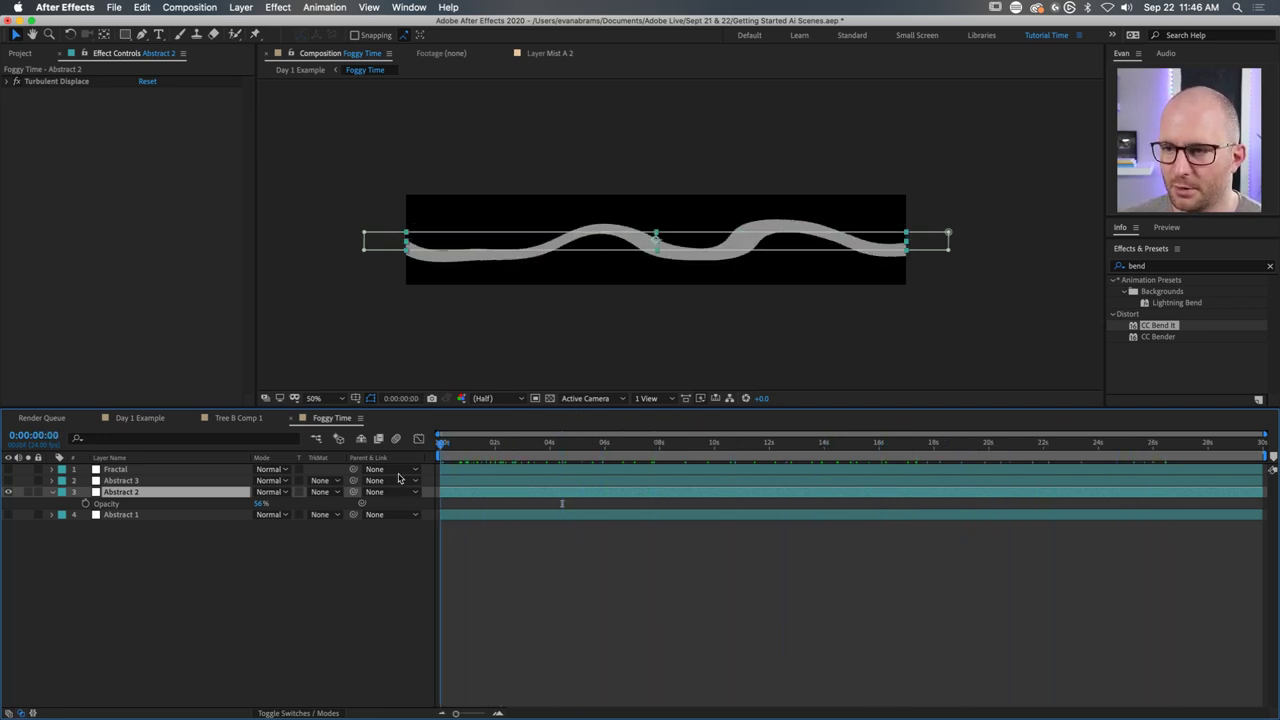
{"action": "left_click", "coordinate": [9, 492]}
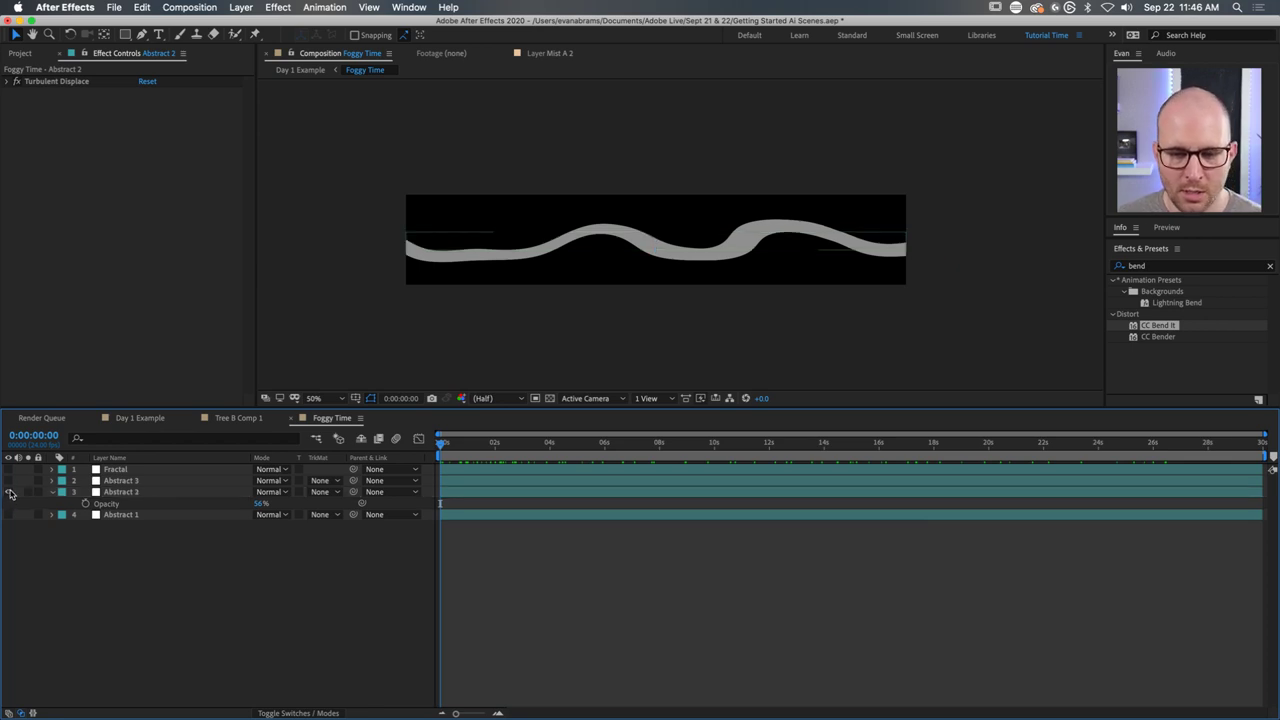
Show Abstract 3 and inspect its Wave Warp and Turbulent Displace while scrubbing.
{"action": "key", "text": "super+Up"}
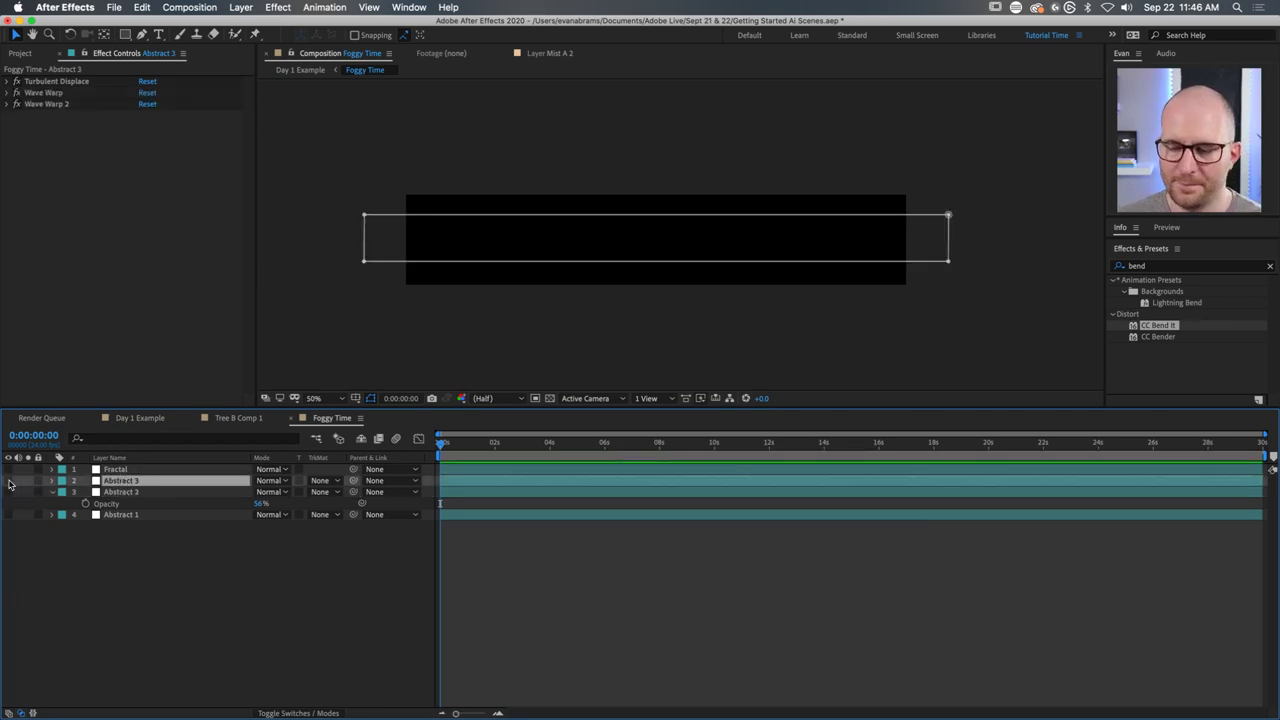
{"action": "left_click", "coordinate": [9, 481]}
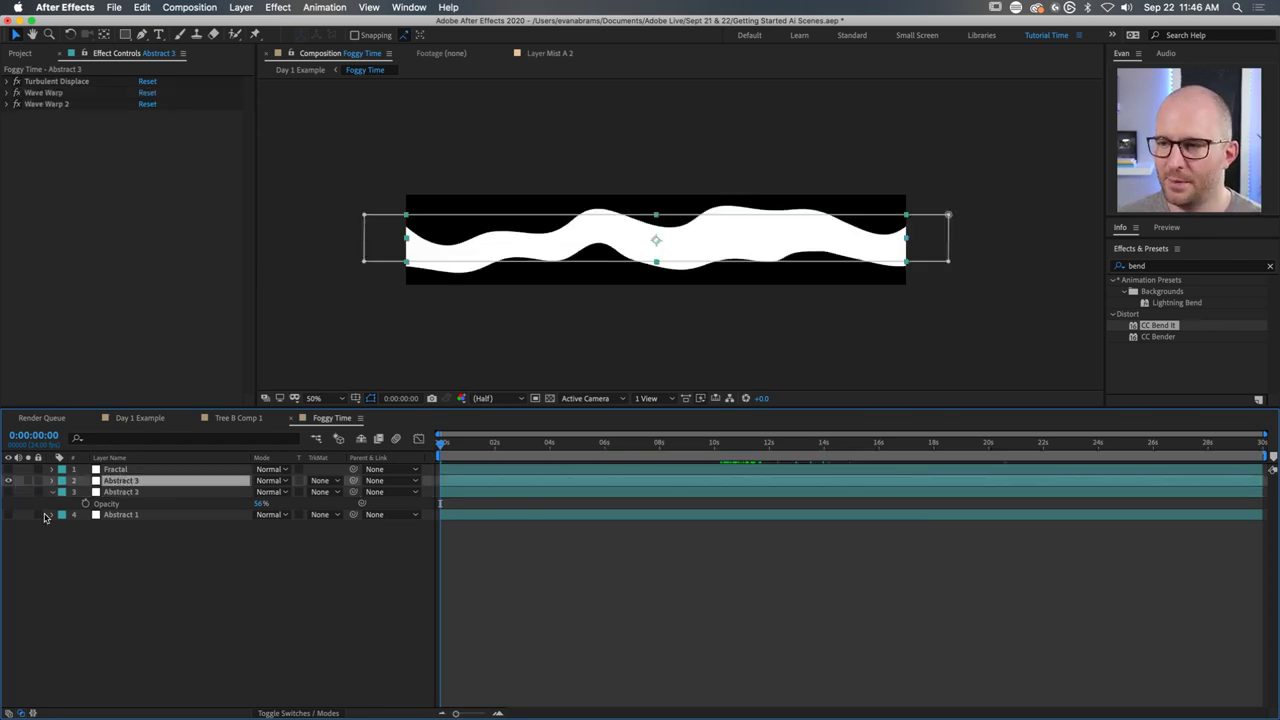
{"action": "left_click", "coordinate": [78, 90]}
{"action": "left_click", "coordinate": [76, 84]}
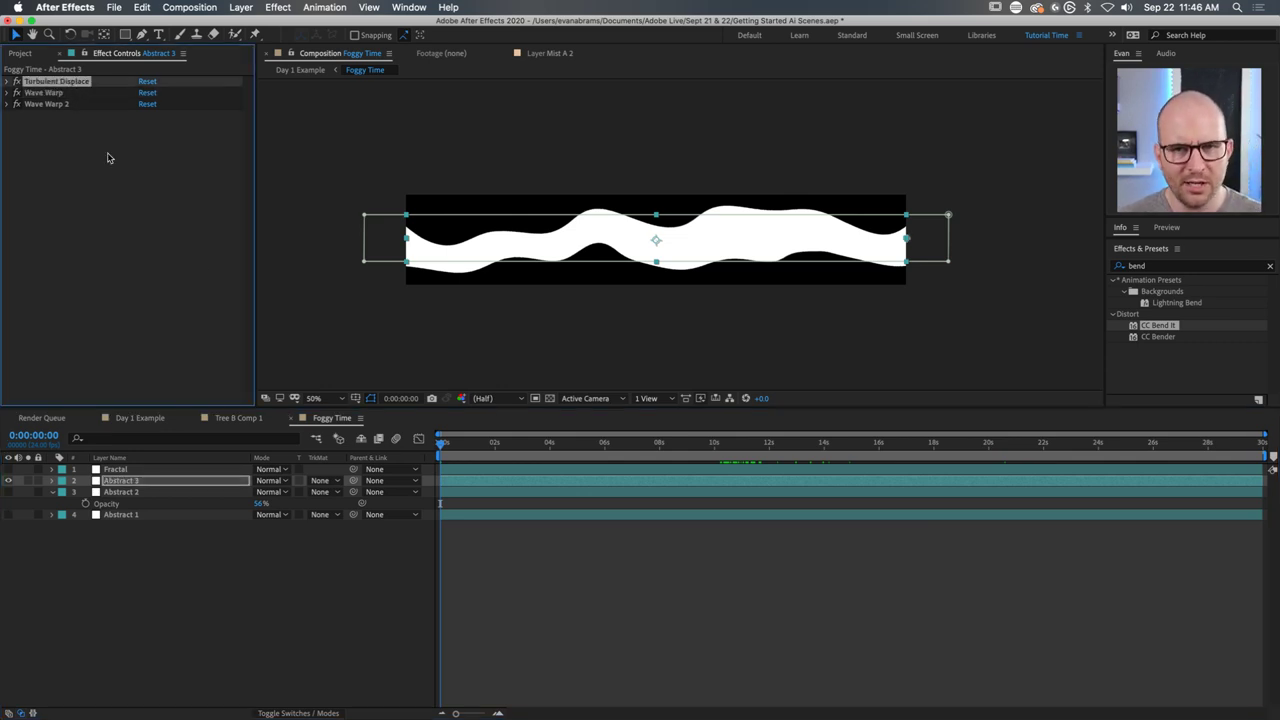
{"action": "left_click_drag", "start_coordinate": [445, 443], "coordinate": [1042, 460]}
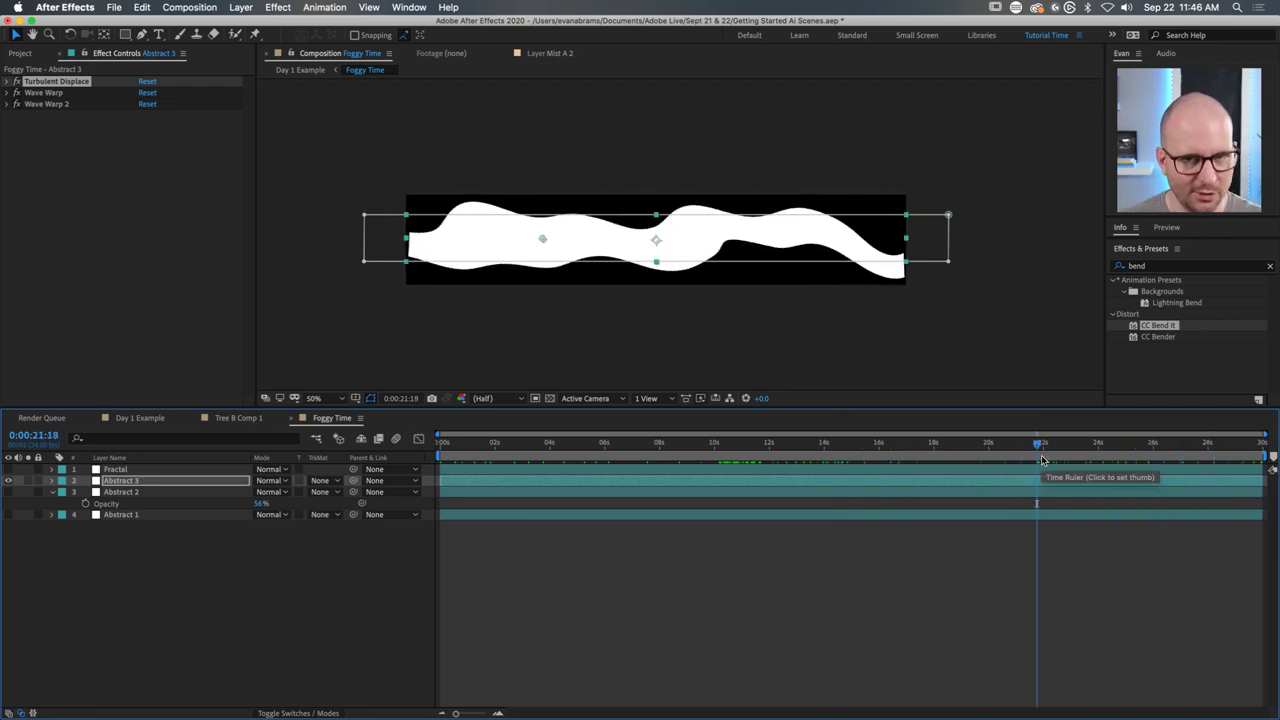
Check the Fractal layer's effects across the timeline, then close the Foggy Time comp.
{"action": "left_click", "coordinate": [10, 82]}
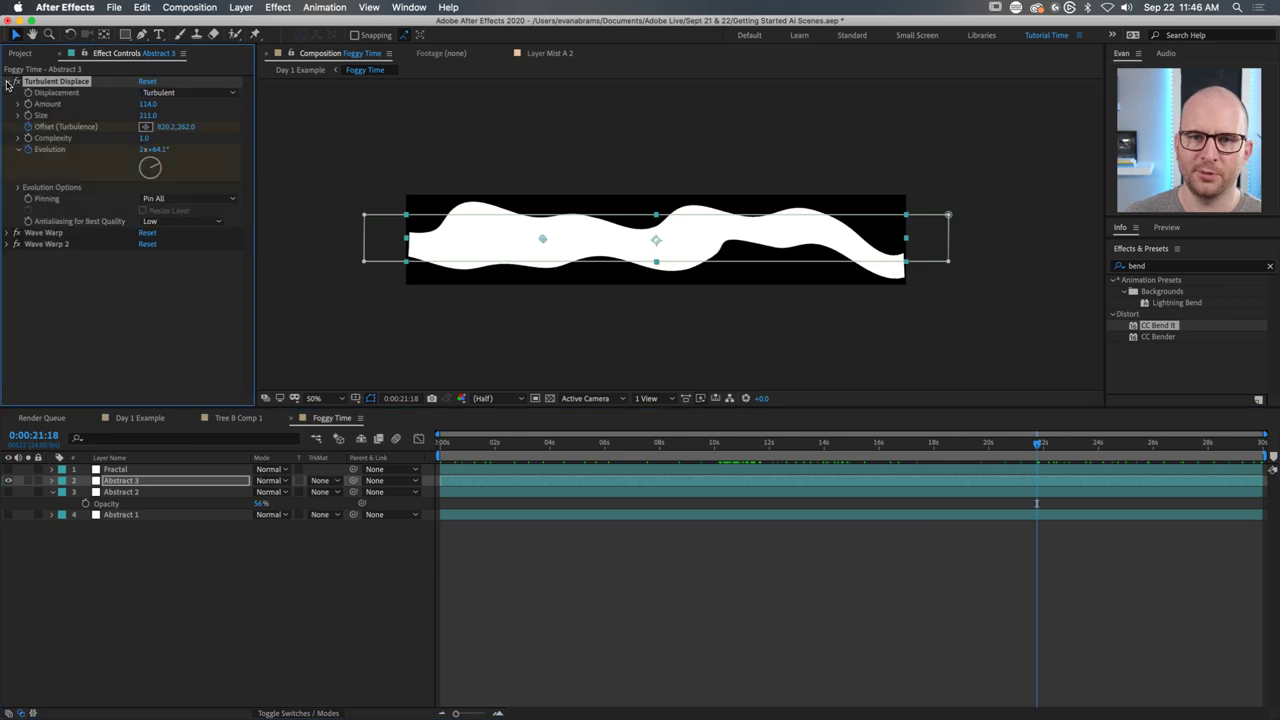
{"action": "left_click", "coordinate": [138, 474]}
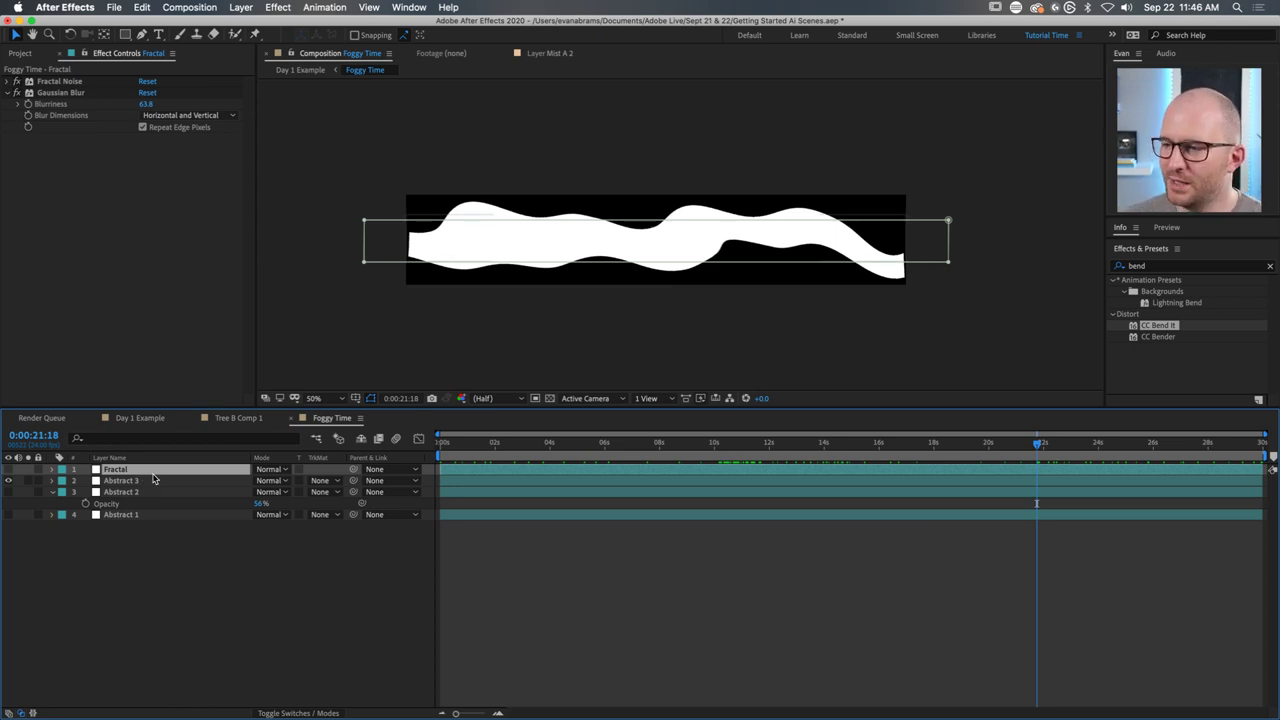
{"action": "left_click_drag", "start_coordinate": [442, 458], "coordinate": [1239, 486]}
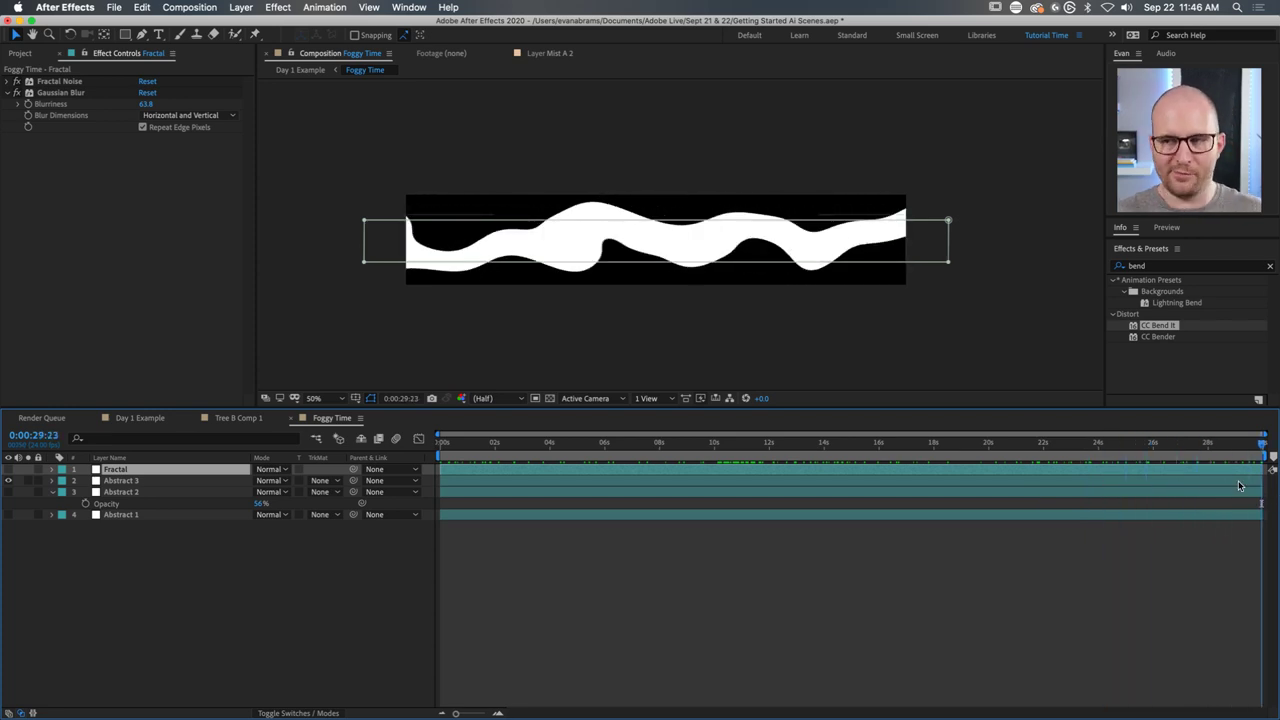
{"action": "key", "text": "space"}
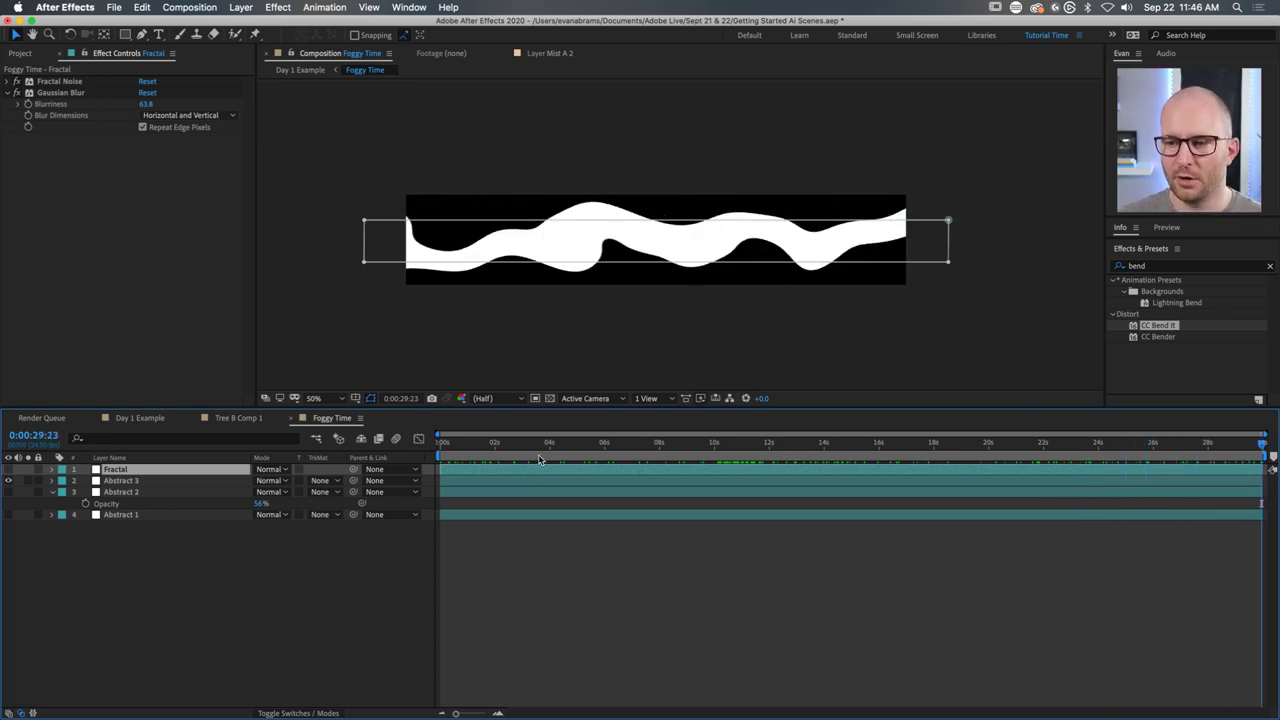
{"action": "left_click", "coordinate": [306, 550]}
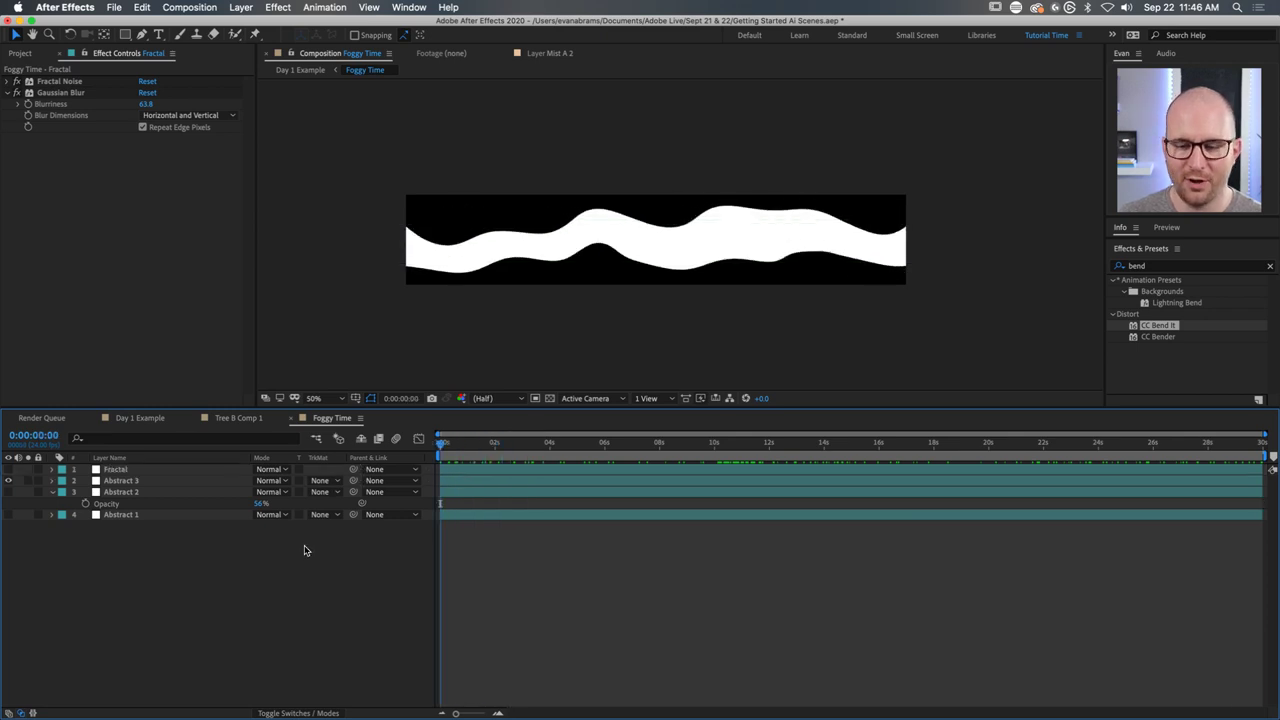
{"action": "key", "text": "super+w"}
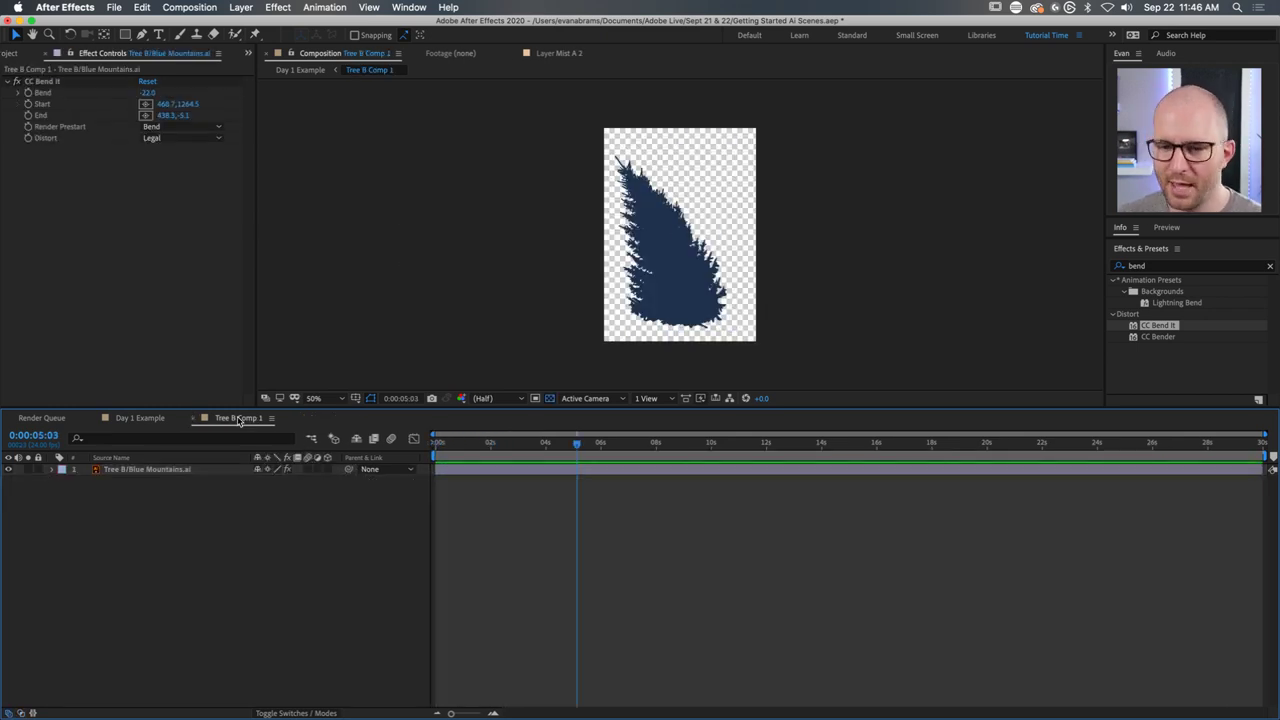
Close Tree B Comp 1 and select all four Foggy Time layers in Day 1 Example.
{"action": "key", "text": "super+w"}
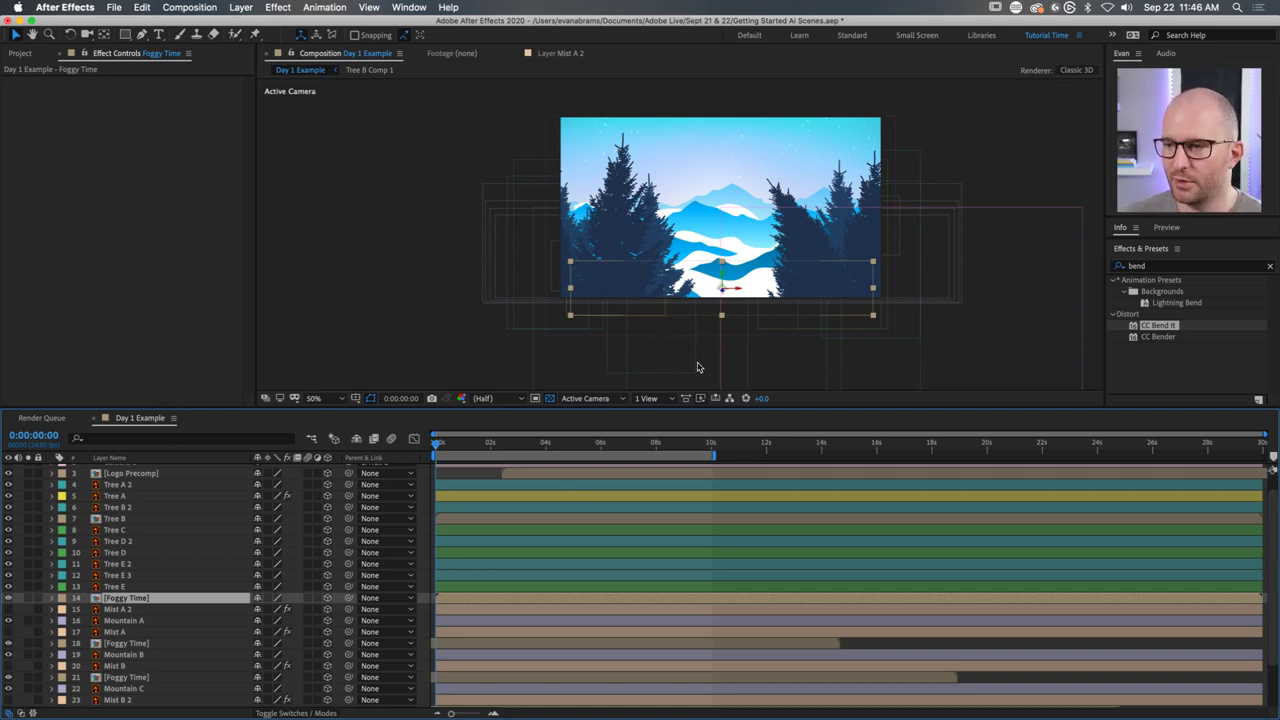
{"action": "left_click", "coordinate": [506, 644], "text": "super"}
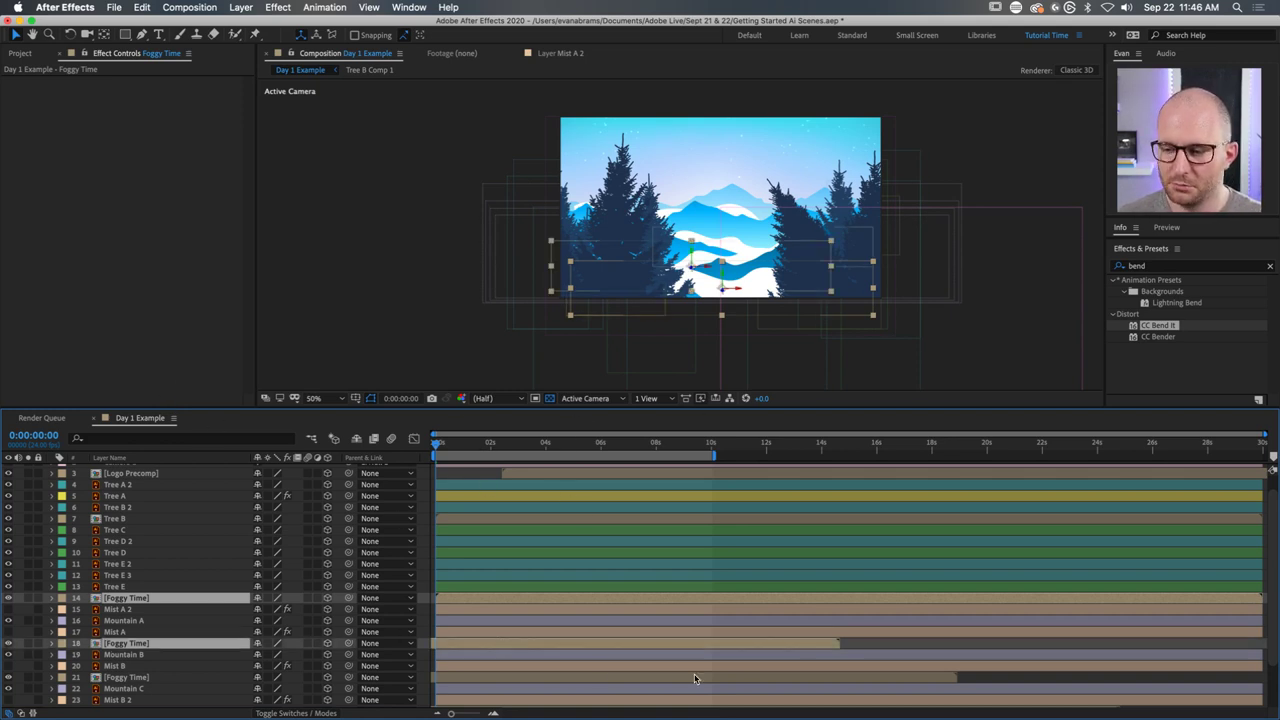
{"action": "scroll", "coordinate": [695, 679], "scroll_direction": "down", "scroll_amount": 1}
{"action": "left_click", "coordinate": [841, 665], "text": "super"}
{"action": "scroll", "coordinate": [846, 666], "scroll_direction": "down", "scroll_amount": 2}
{"action": "left_click", "coordinate": [851, 678], "text": "super"}
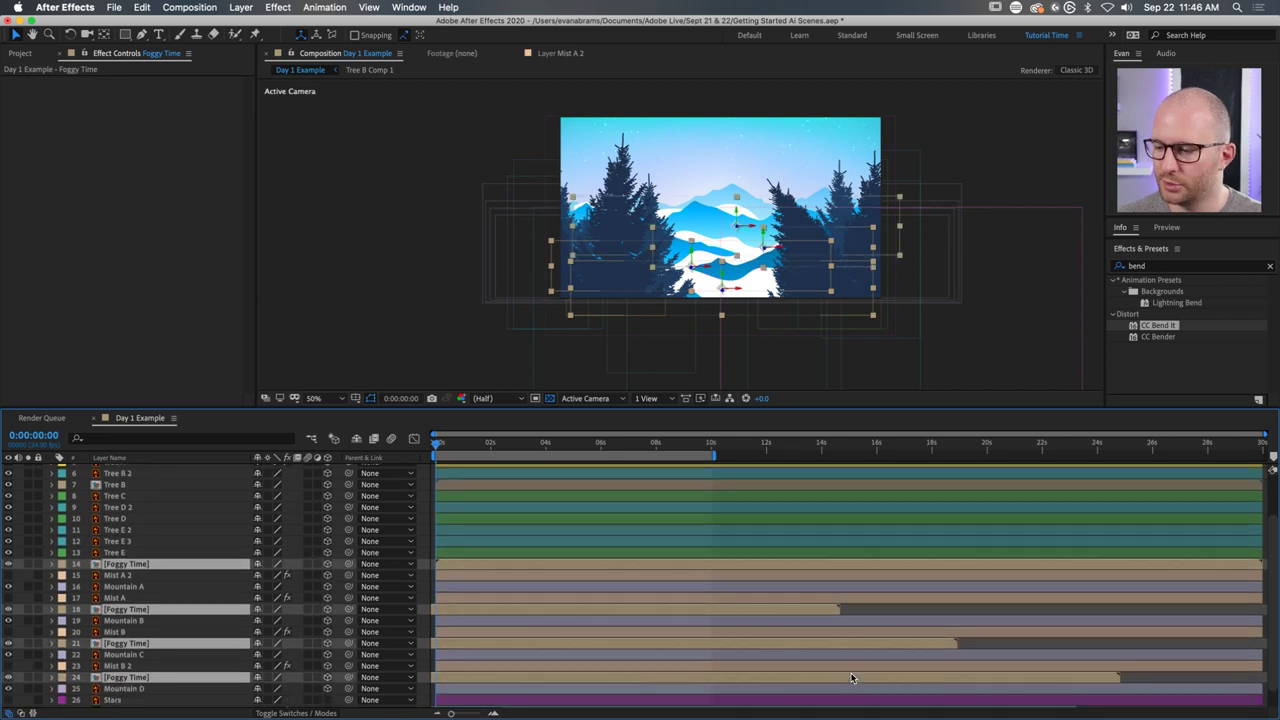
Set the four fog layers' opacity to 45% and preview to the MOUNTAINS logo at 4 seconds.
{"action": "key", "text": "t"}
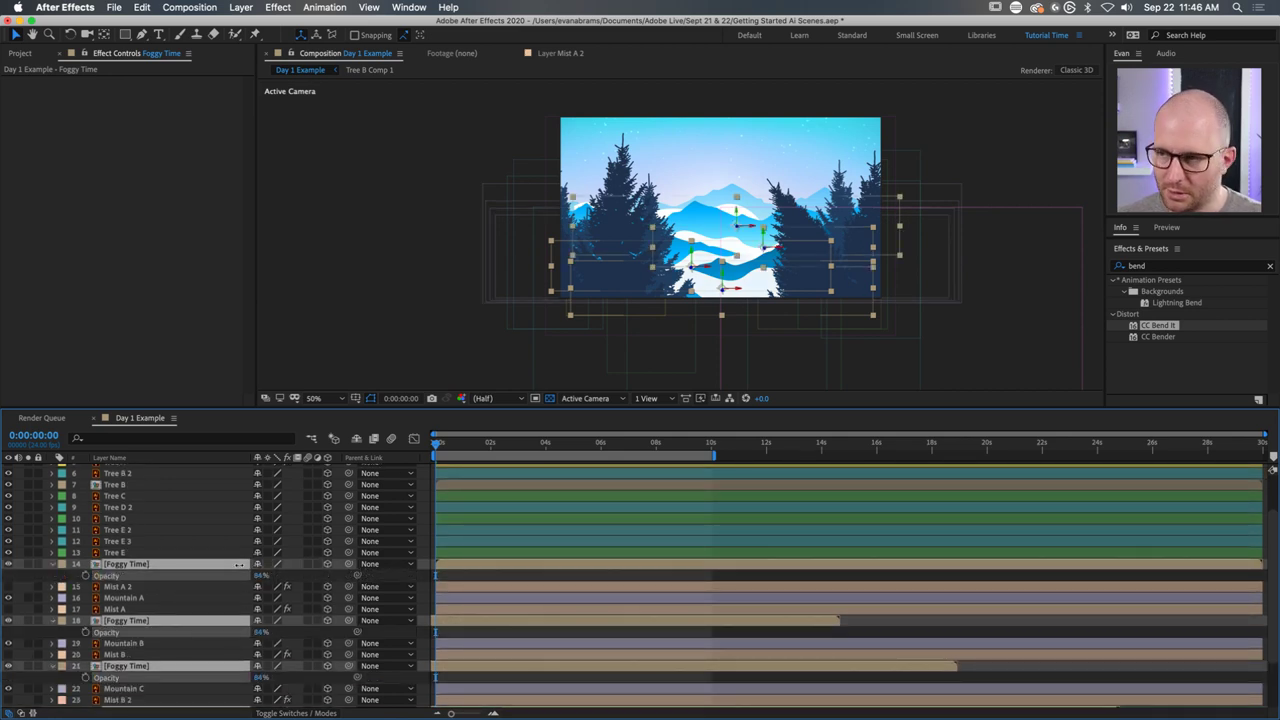
{"action": "mouse_move", "coordinate": [239, 566]}
{"action": "left_mouse_down"}
{"action": "mouse_move", "coordinate": [185, 566]}
{"action": "mouse_move", "coordinate": [215, 566]}
{"action": "left_mouse_up"}
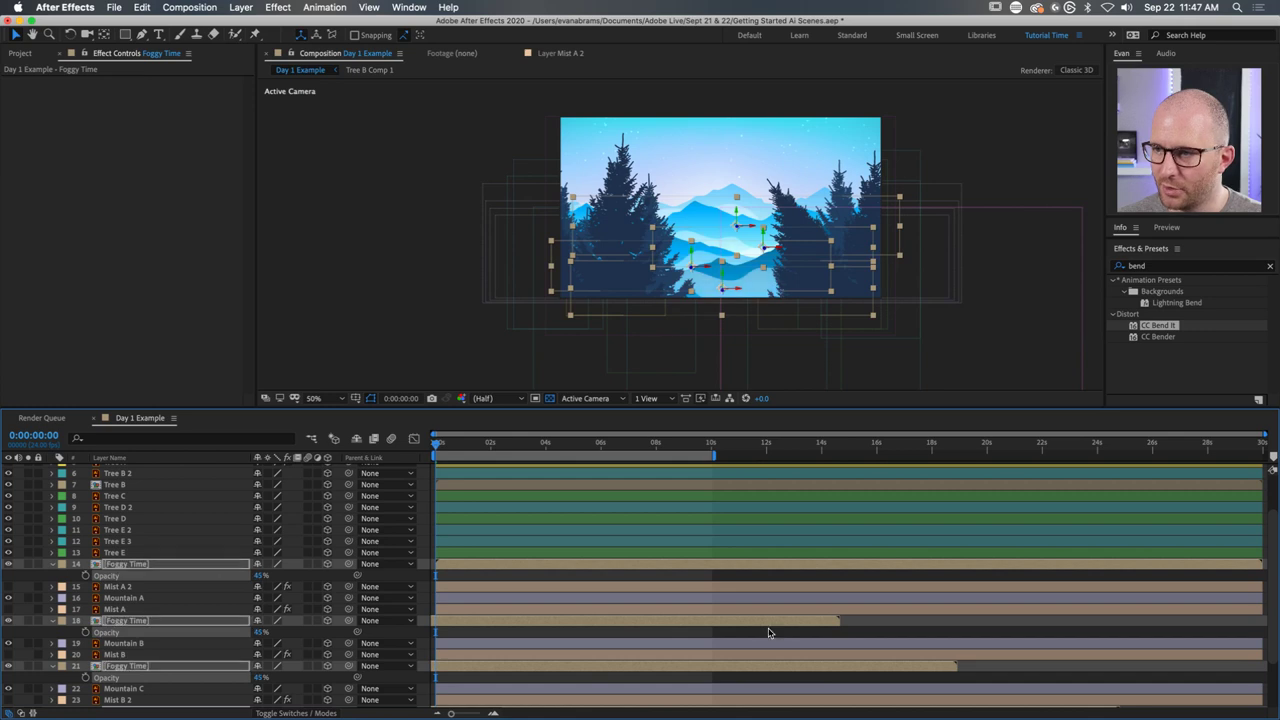
{"action": "key", "text": "super+shift+a"}
{"action": "key", "text": "space"}
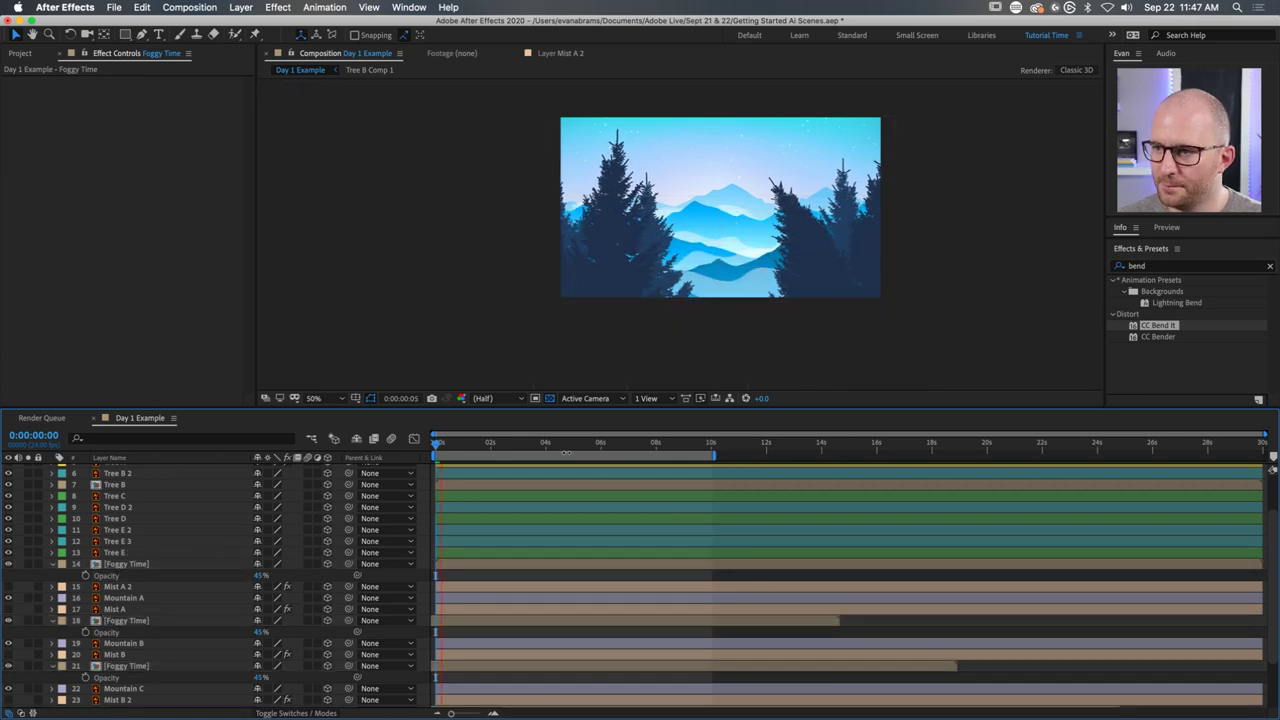
{"action": "left_click_drag", "start_coordinate": [510, 444], "coordinate": [558, 444]}
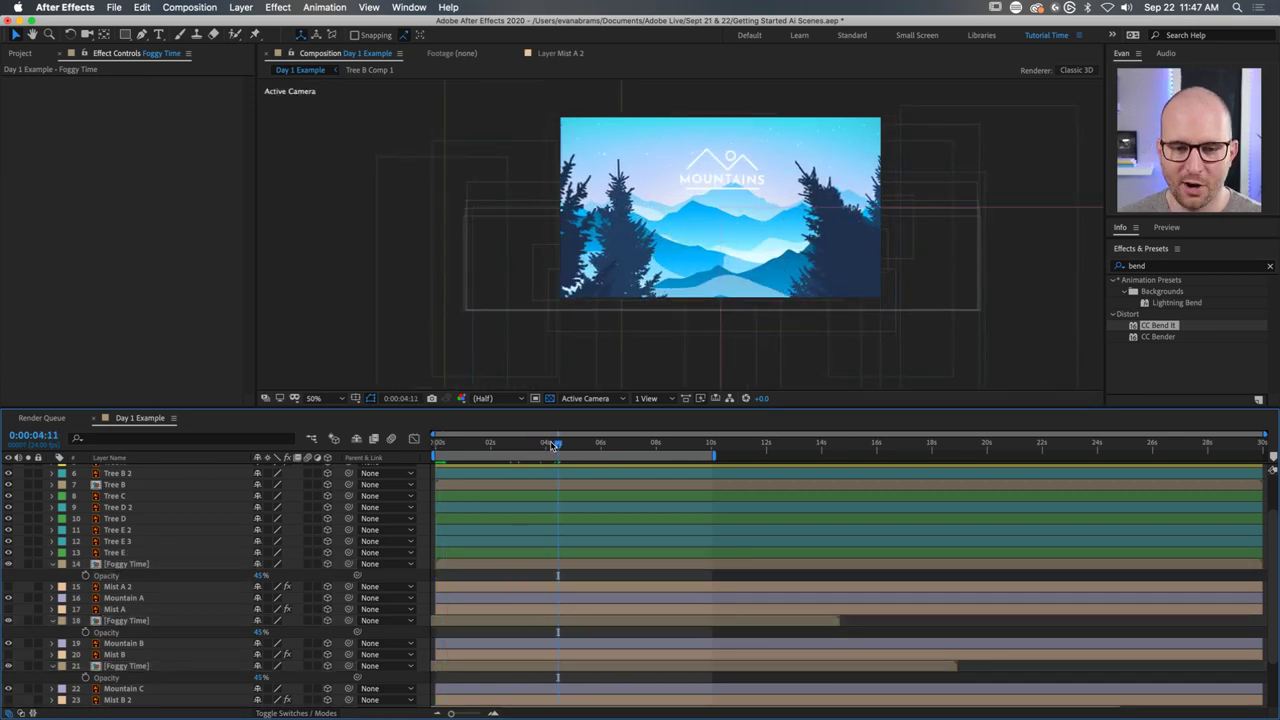
Collapse all open layer properties and clear the layer selection.
{"action": "scroll", "coordinate": [515, 593], "scroll_direction": "down", "scroll_amount": 3}
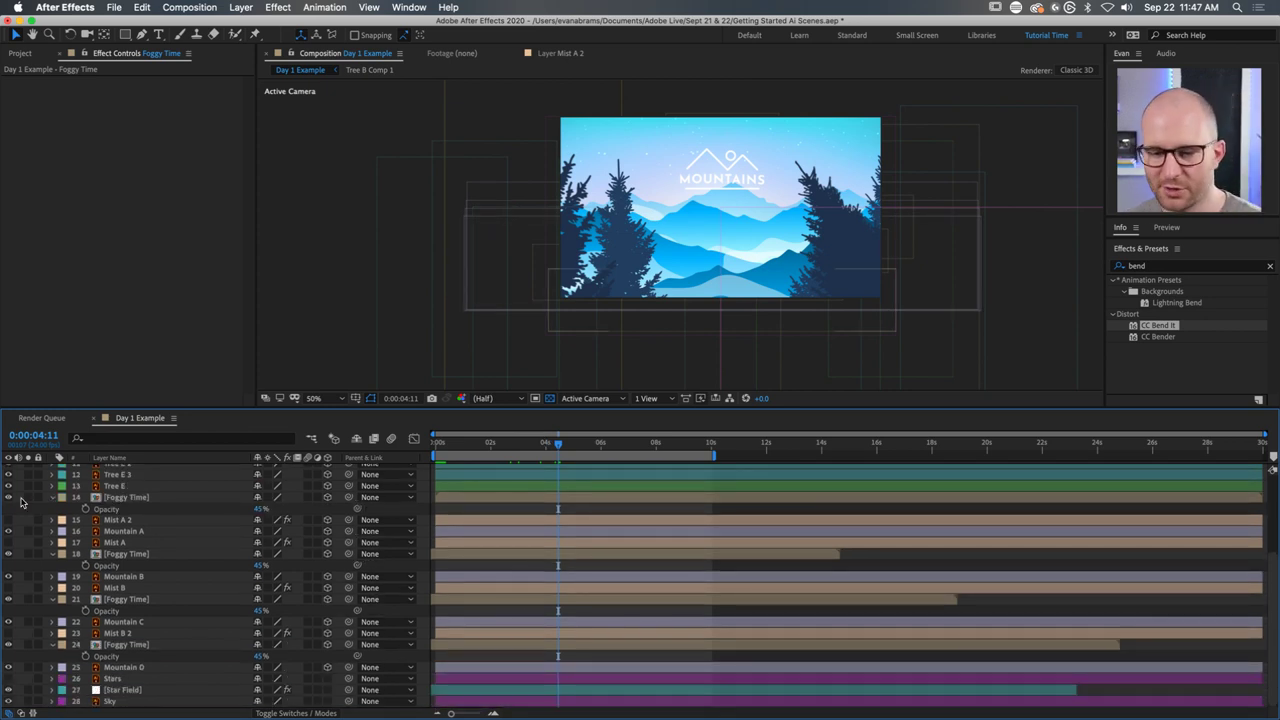
{"action": "key", "text": "super+a"}
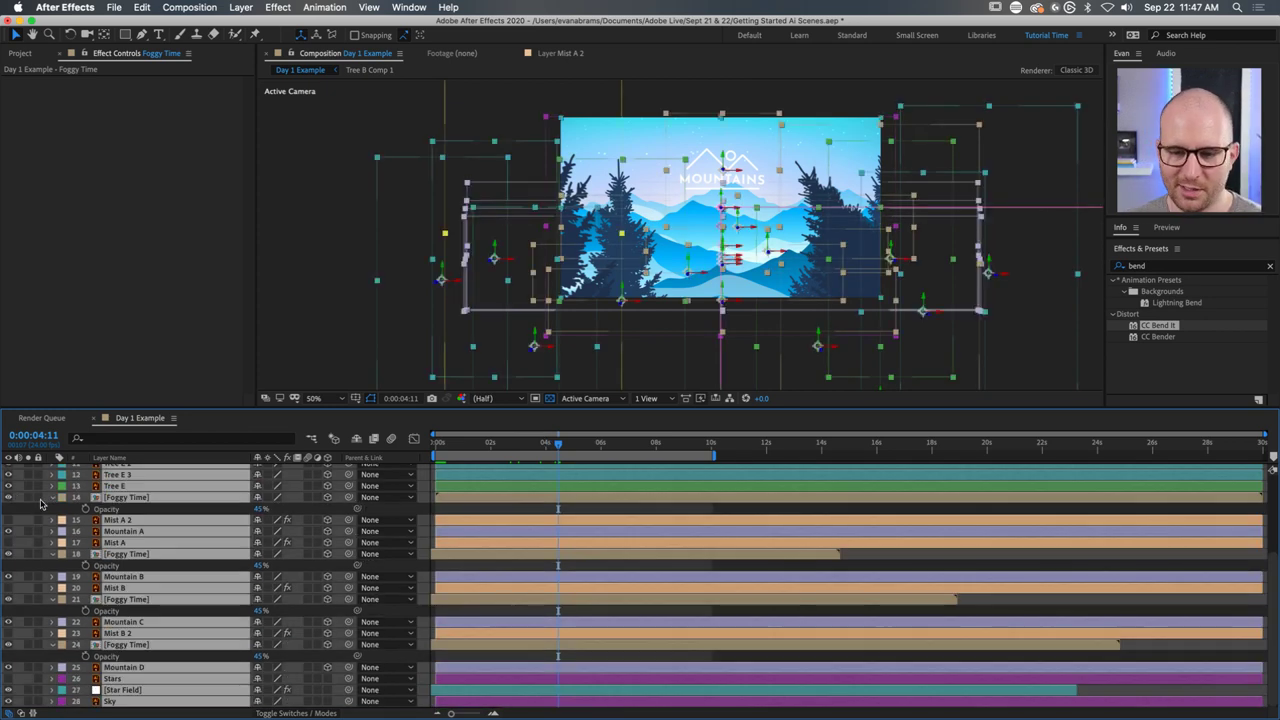
{"action": "left_click", "coordinate": [53, 498]}
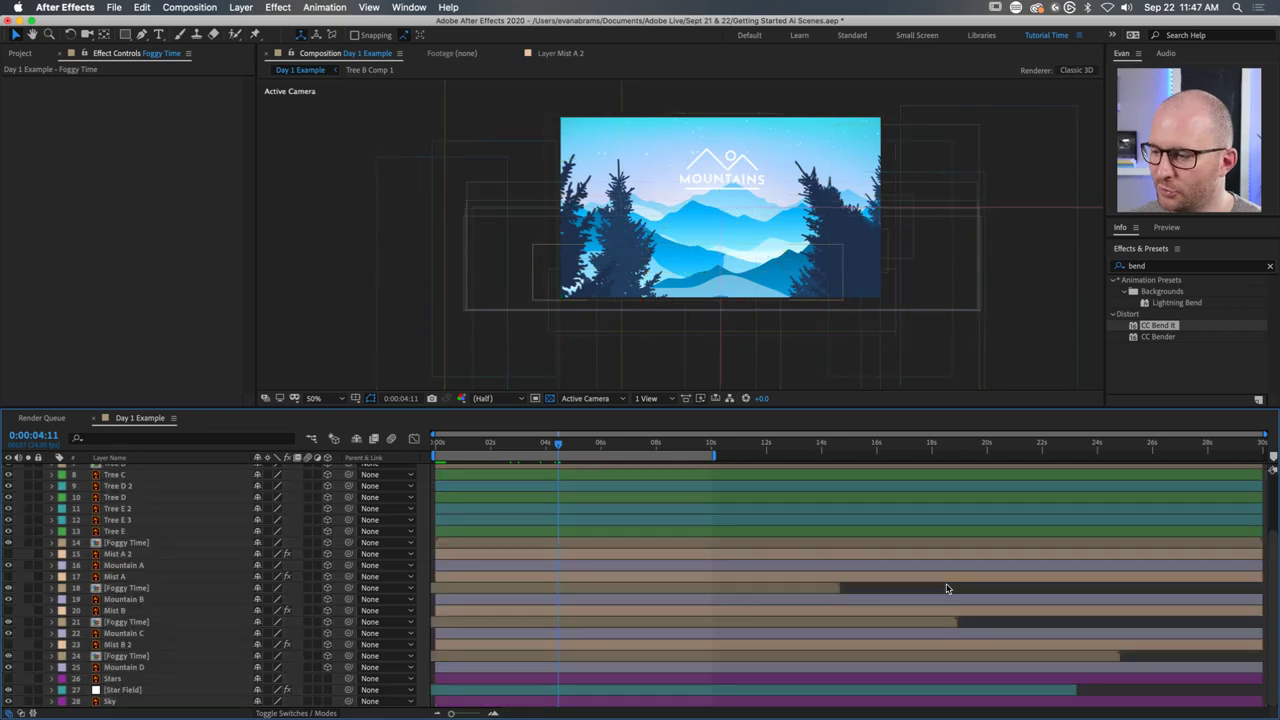
{"action": "key", "text": "F2"}
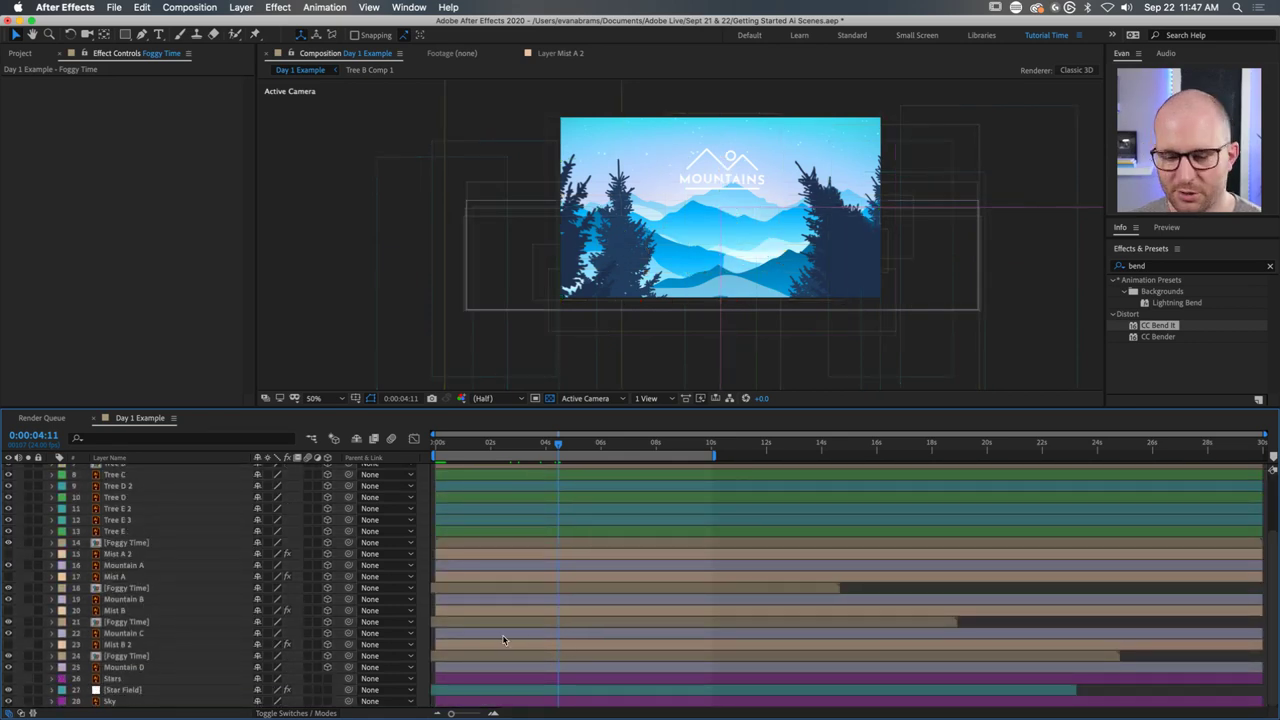
{"action": "scroll", "coordinate": [622, 493], "scroll_direction": "up", "scroll_amount": 4}
{"action": "left_click", "coordinate": [591, 470]}
{"action": "key", "text": "F2"}
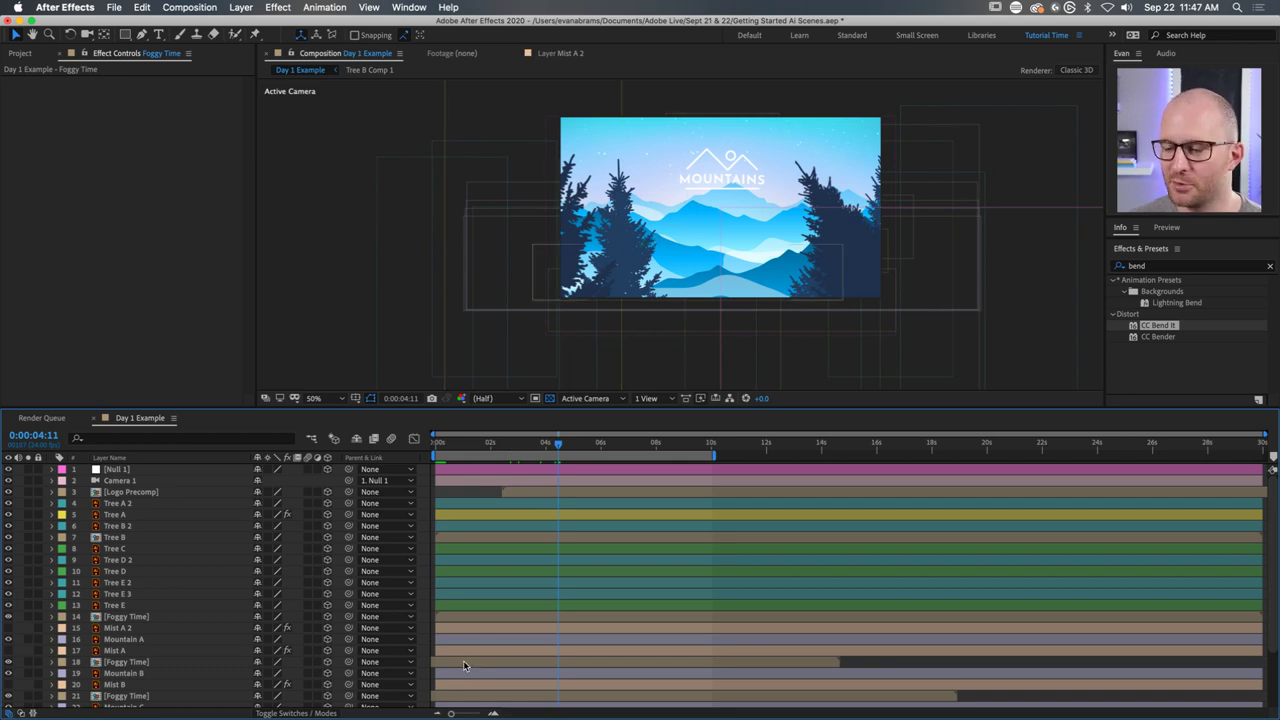
{"action": "scroll", "coordinate": [465, 660], "scroll_direction": "down", "scroll_amount": 4}
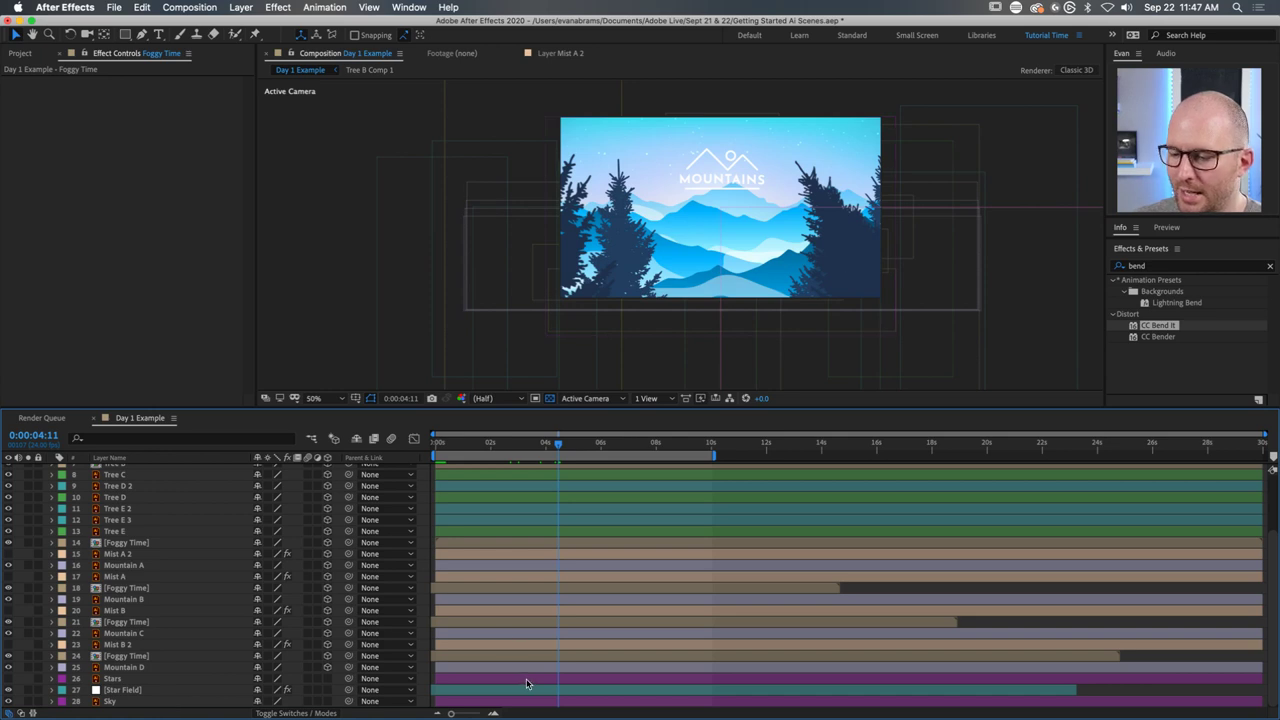
Inspect the Gaussian Blur effect on the Star Field layer.
{"action": "left_click", "coordinate": [127, 689]}
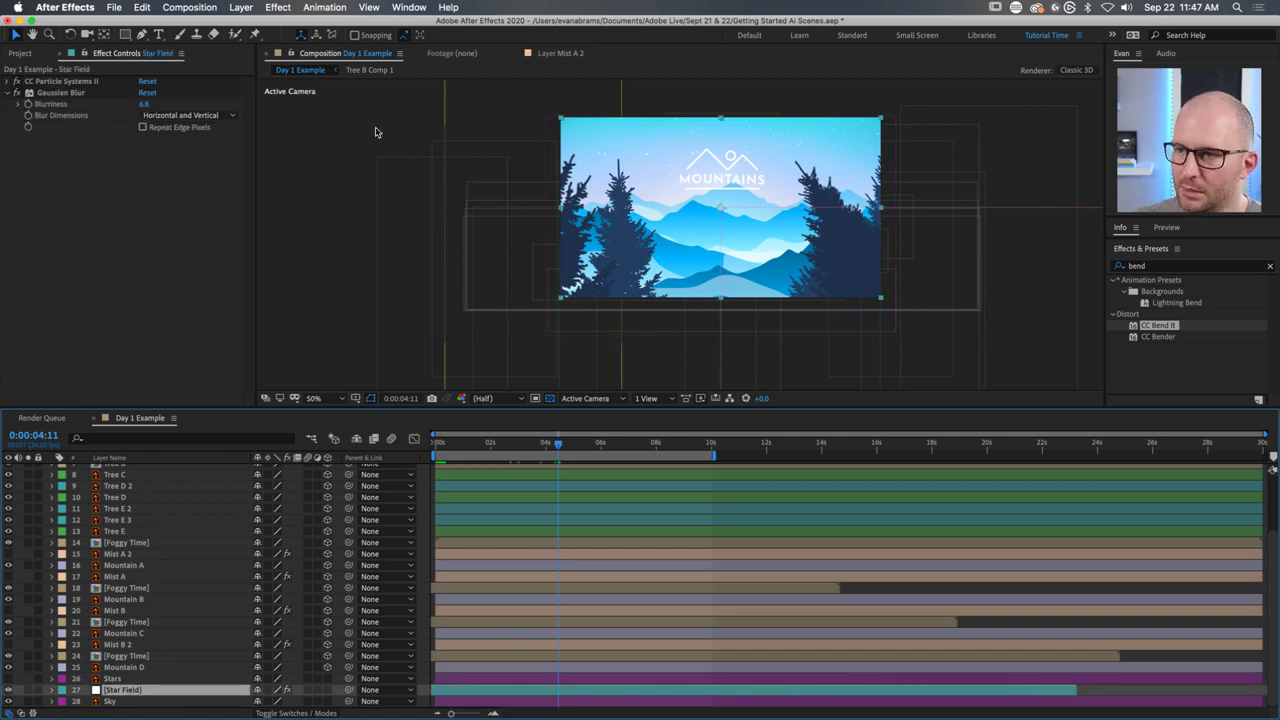
{"action": "left_click", "coordinate": [16, 92]}
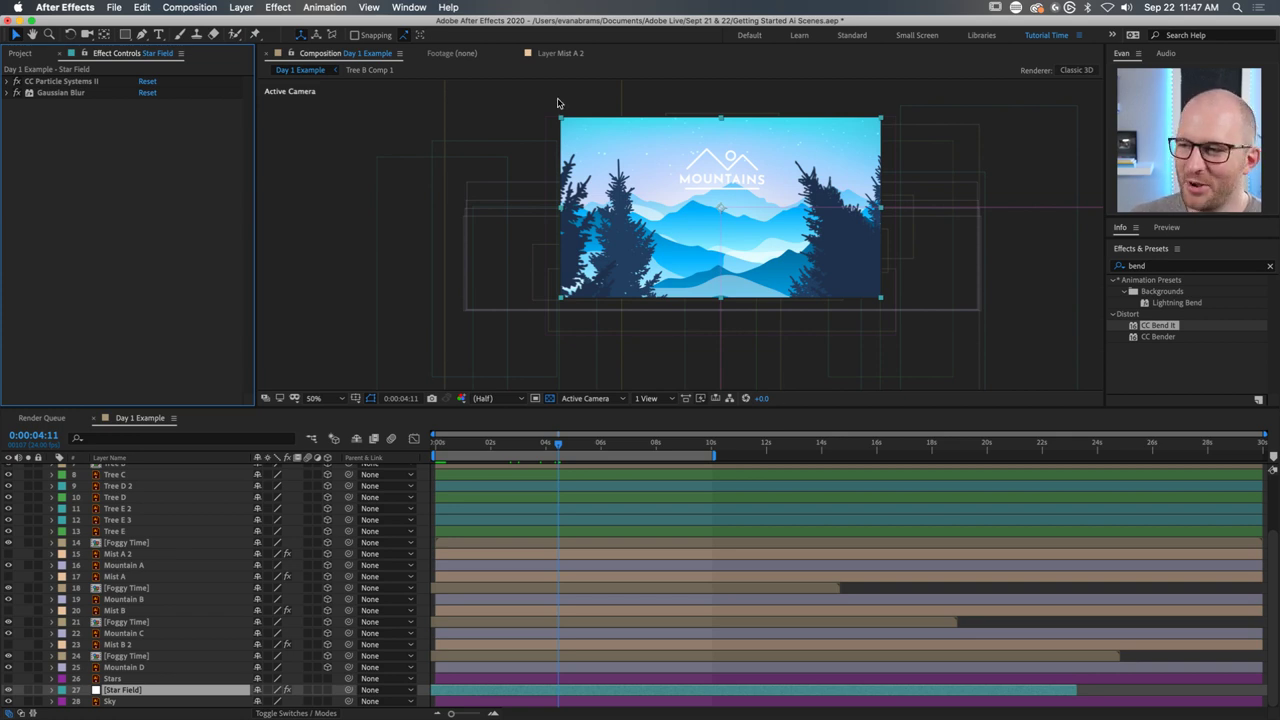
{"action": "left_click", "coordinate": [57, 93]}
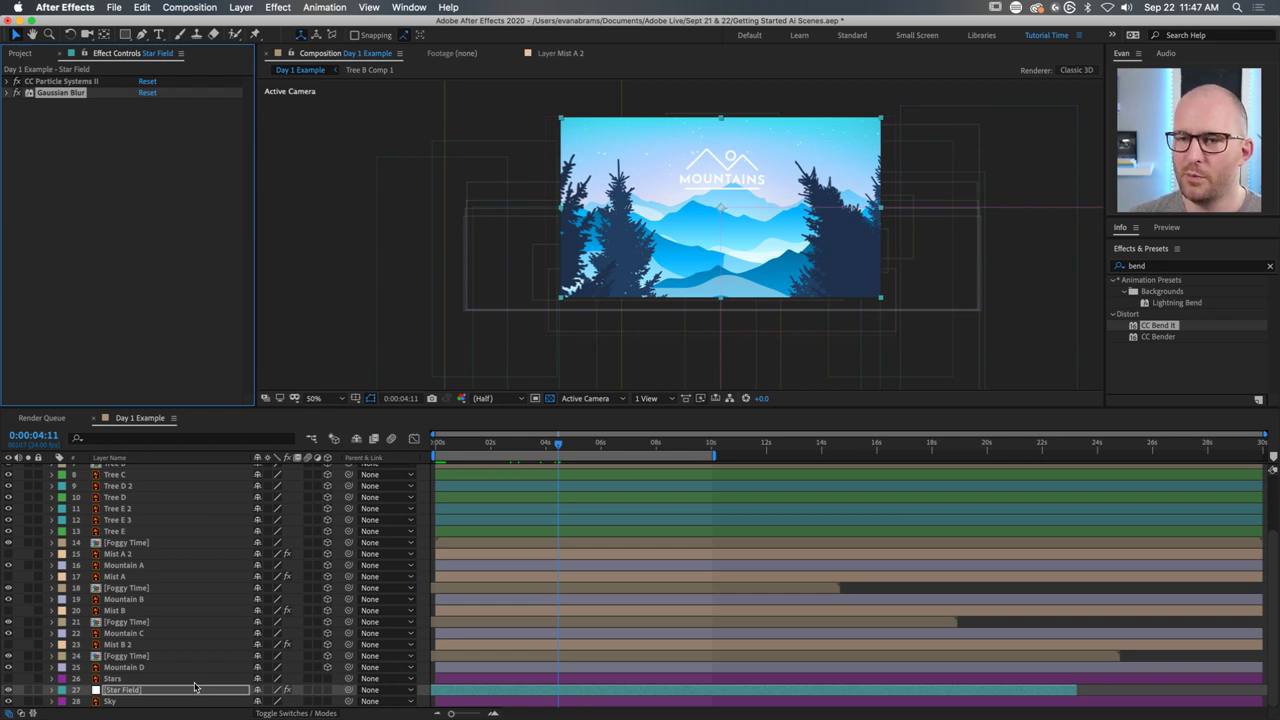
Select the Stars layer and view the scene at 100% Full resolution, panning around the logo.
{"action": "left_click", "coordinate": [112, 679]}
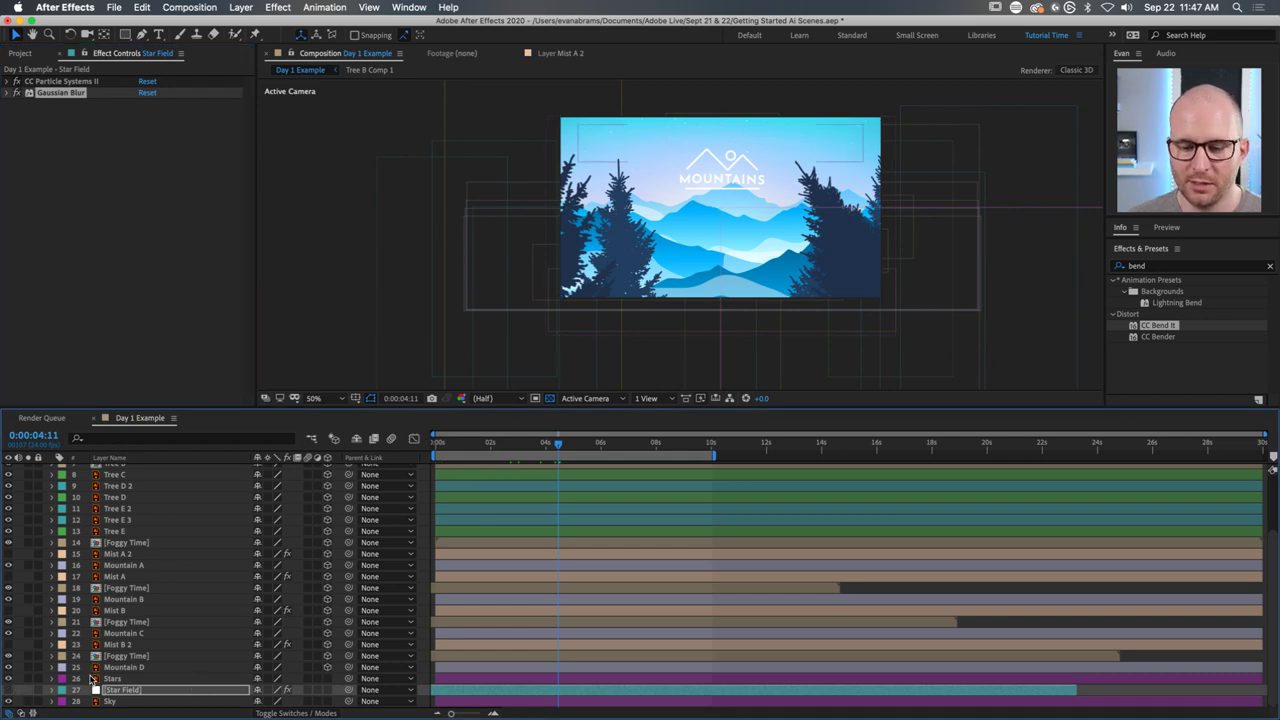
{"action": "key", "text": "slash"}
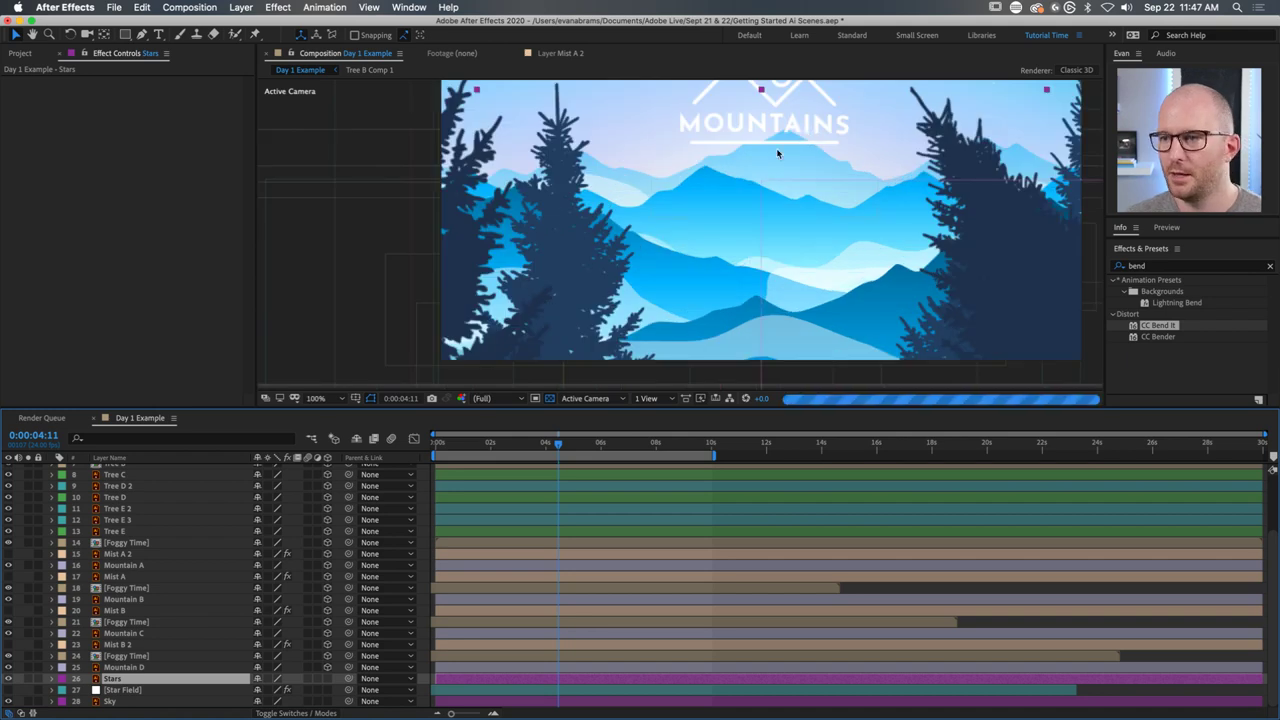
{"action": "scroll", "coordinate": [720, 175], "scroll_direction": "up", "scroll_amount": 3}
{"action": "scroll", "coordinate": [720, 175], "scroll_direction": "right", "scroll_amount": 2}
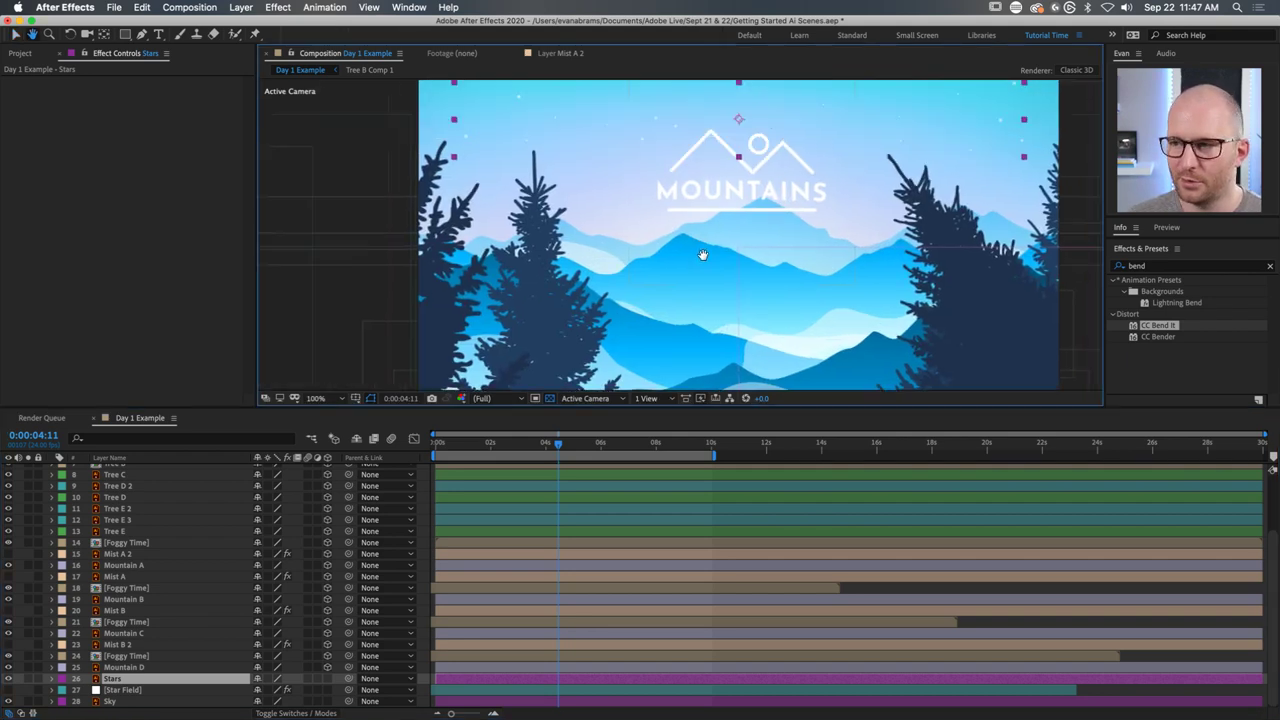
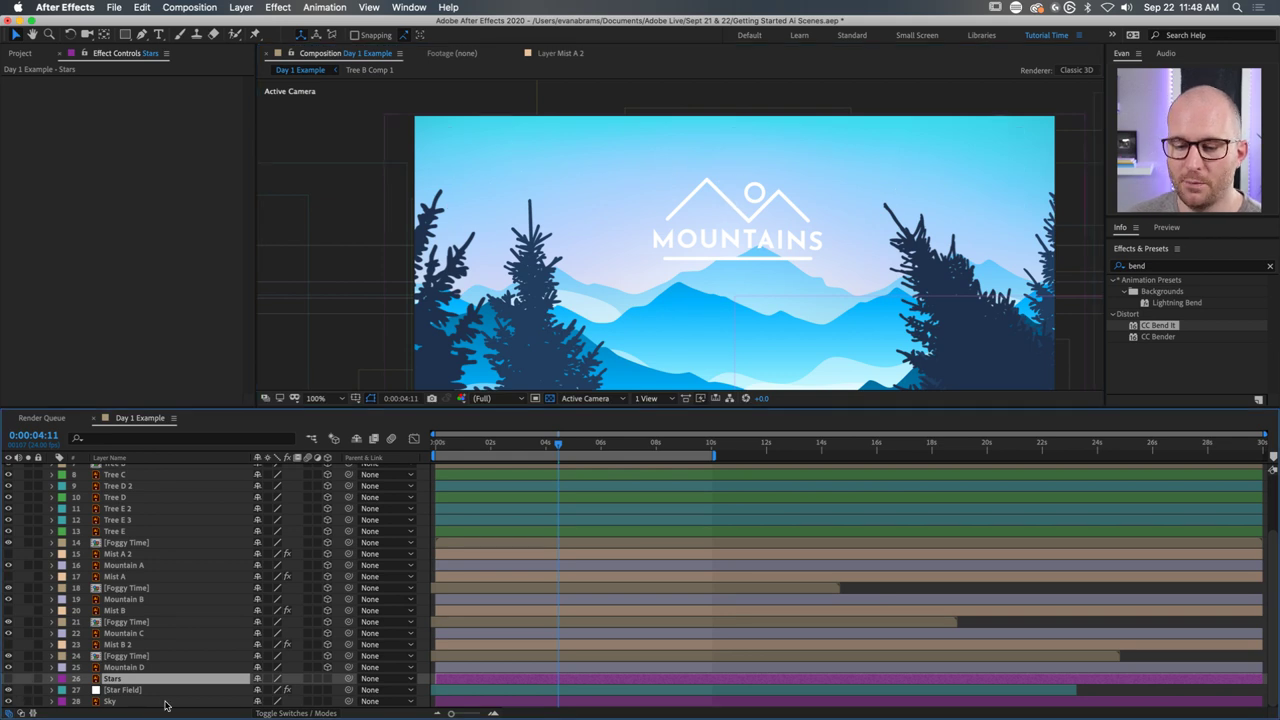
Solo the Star Field layer and turn off the transparency grid to see it on black.
{"action": "left_click", "coordinate": [135, 691]}
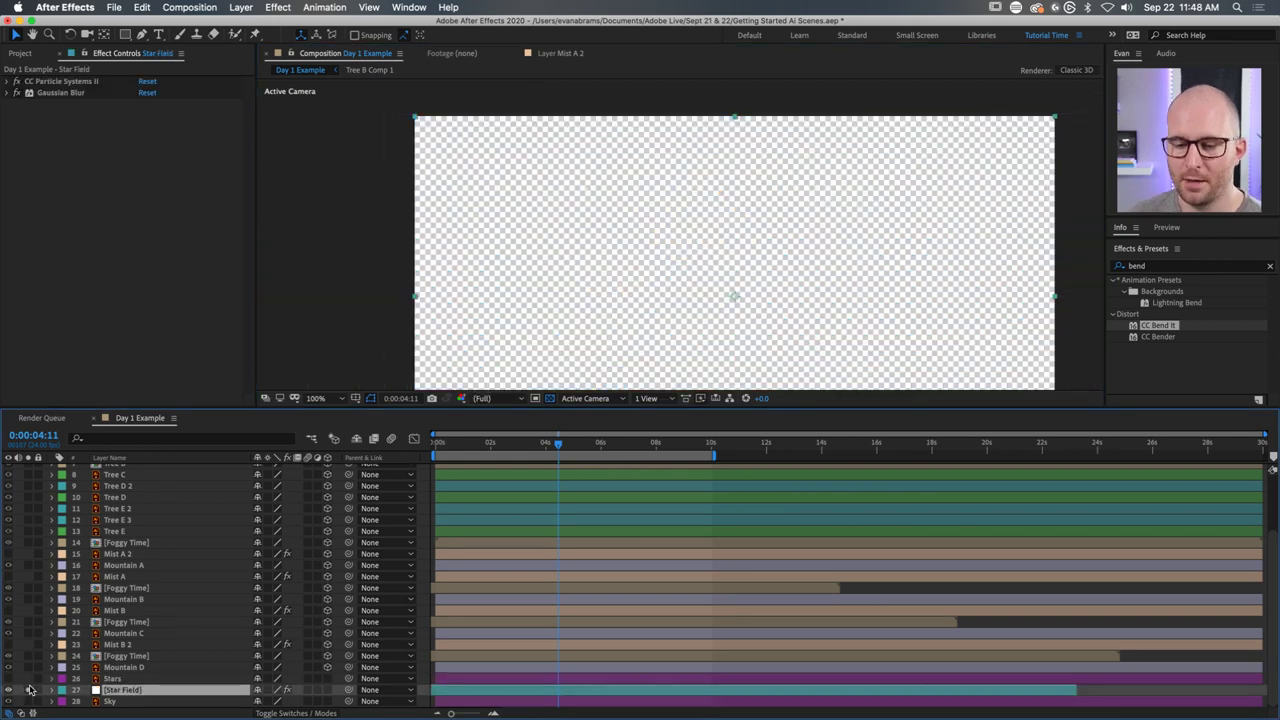
{"action": "left_click", "coordinate": [28, 690]}
{"action": "left_click", "coordinate": [58, 81]}
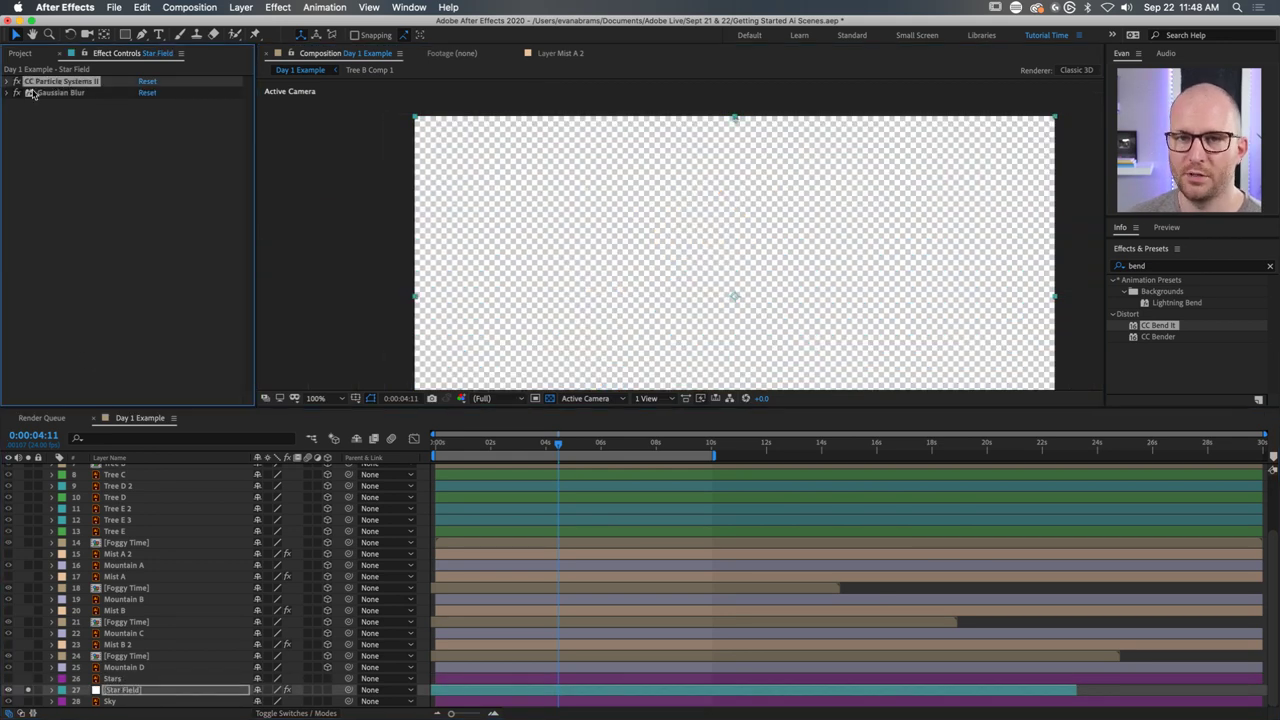
{"action": "left_click", "coordinate": [549, 398]}
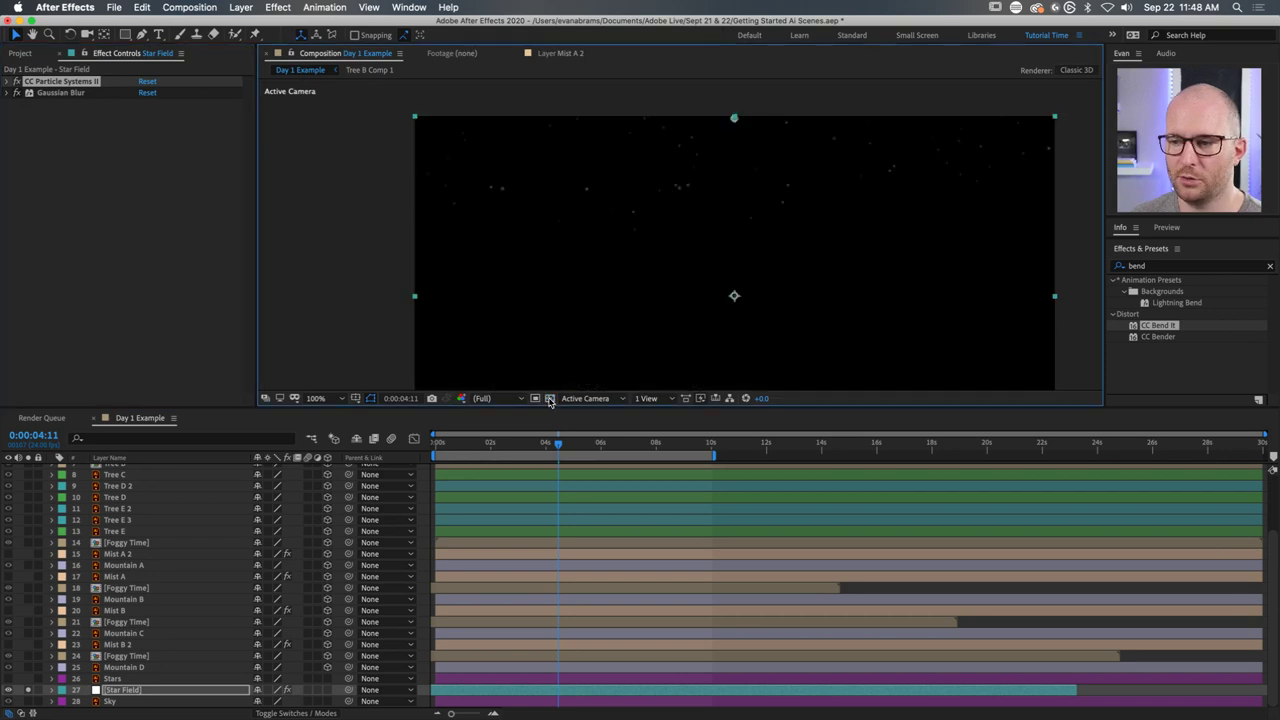
Expand the CC Particle Systems II settings in Effect Controls and reselect the effect.
{"action": "left_click", "coordinate": [16, 81]}
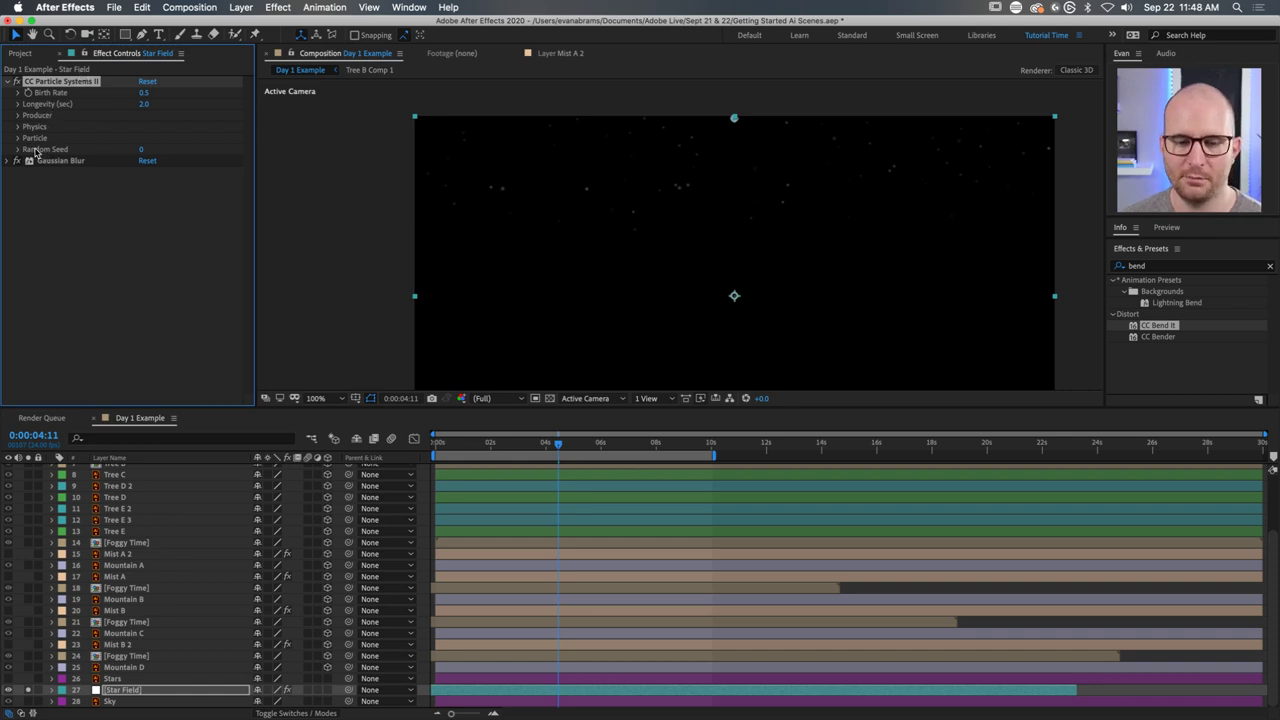
{"action": "left_click", "coordinate": [46, 76]}
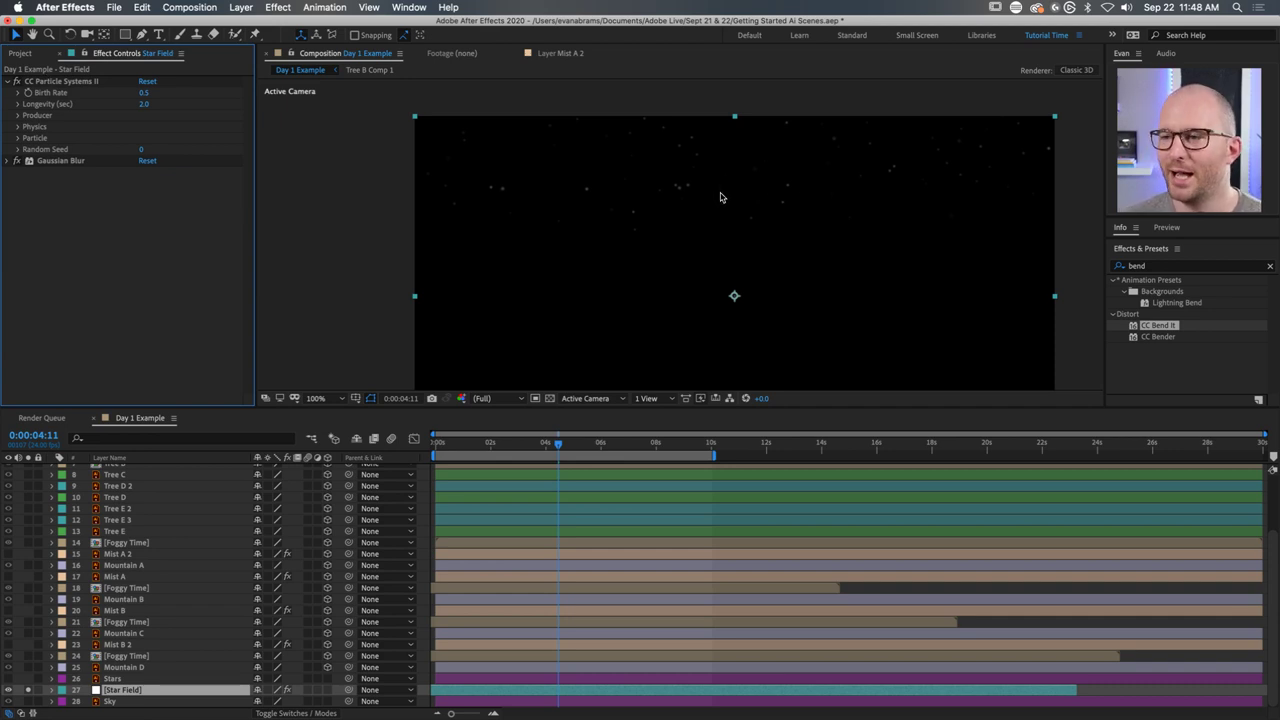
{"action": "scroll", "coordinate": [722, 190], "scroll_direction": "down", "scroll_amount": 2}
{"action": "scroll", "coordinate": [650, 195], "scroll_direction": "up", "scroll_amount": 2}
{"action": "scroll", "coordinate": [697, 179], "scroll_direction": "right", "scroll_amount": 3}
{"action": "scroll", "coordinate": [697, 179], "scroll_direction": "up", "scroll_amount": 2}
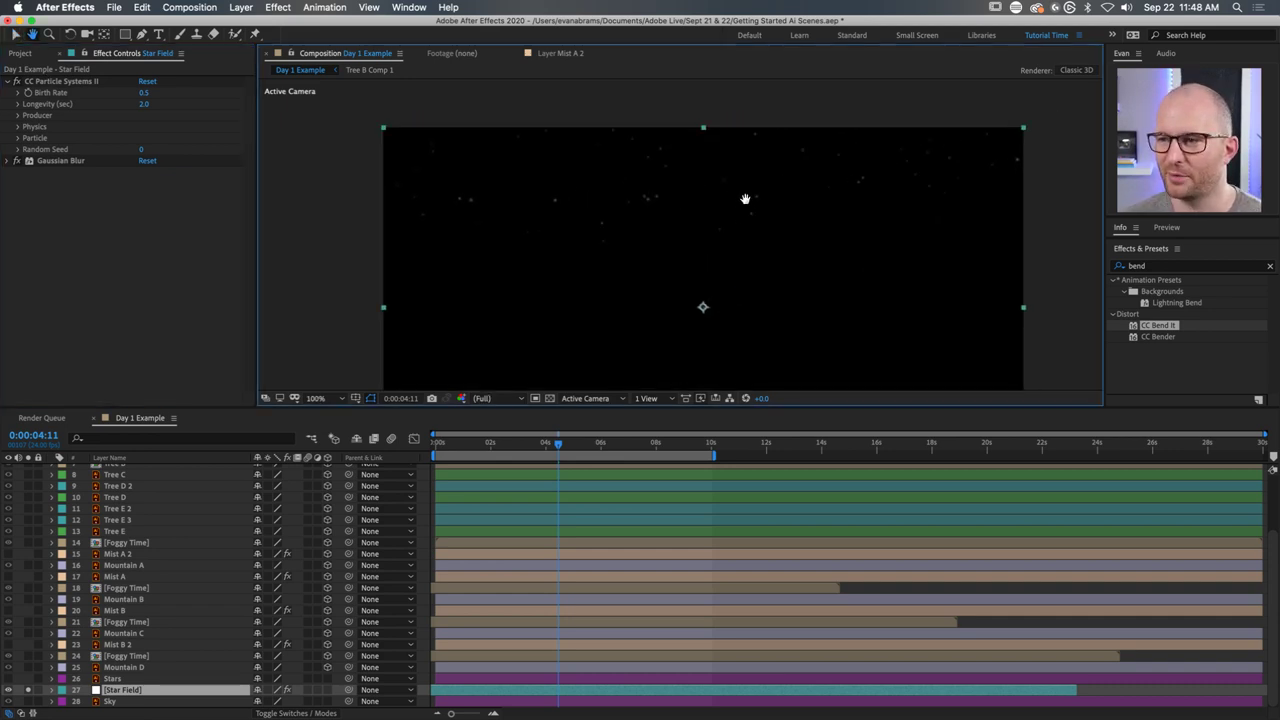
{"action": "left_click", "coordinate": [52, 80]}
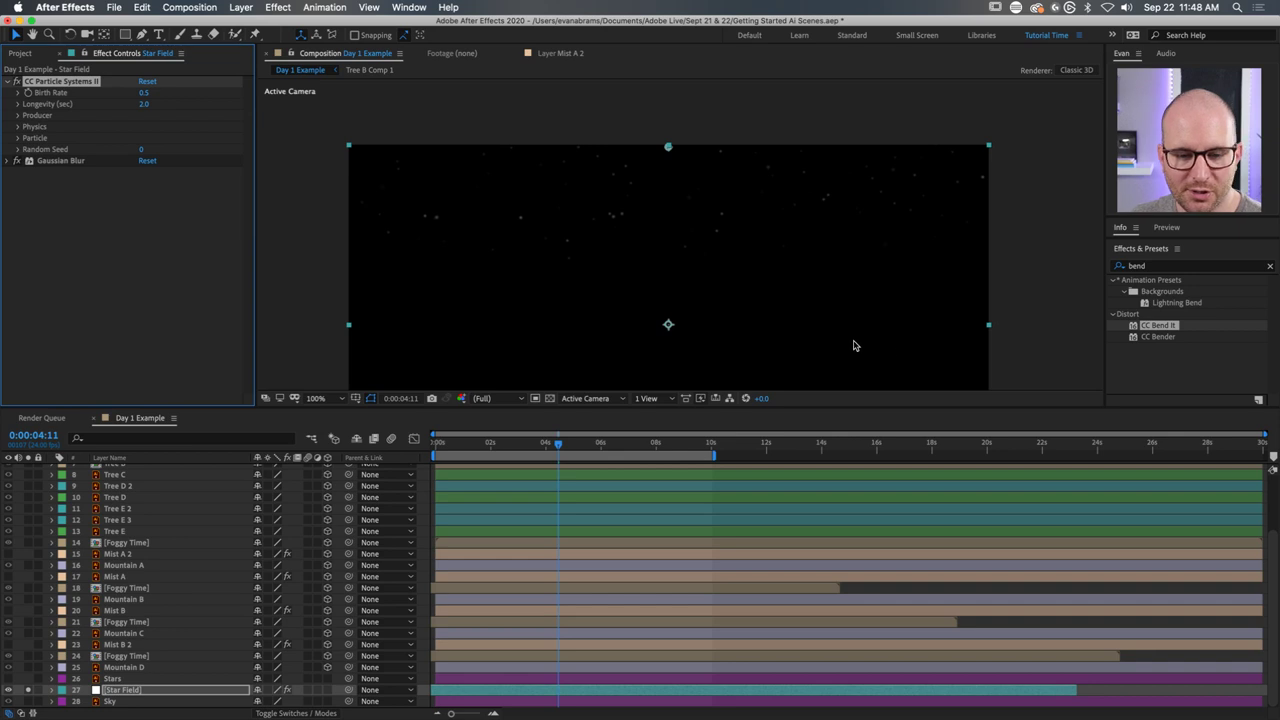
Search Effects & Presets for 'particle' and collapse the BCC Particles and BCC Transitions groups.
{"action": "left_click", "coordinate": [1180, 261]}
{"action": "left_click", "coordinate": [1178, 265]}
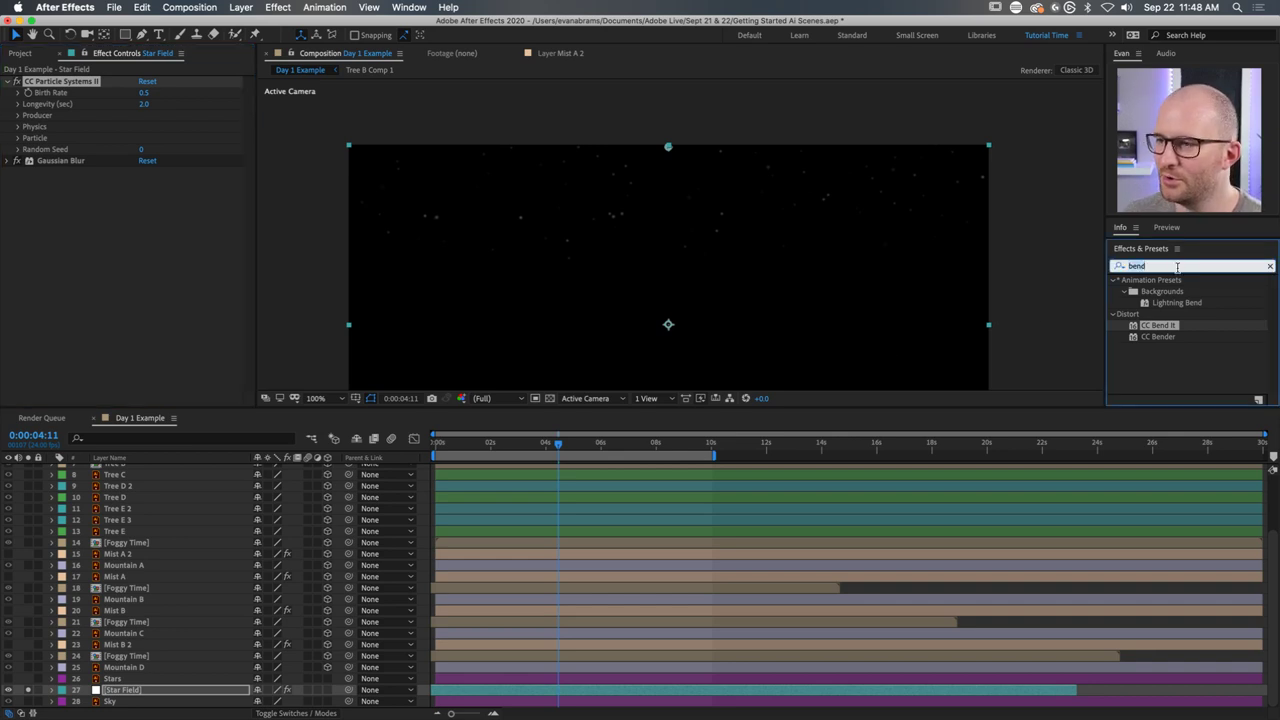
{"action": "type", "text": "particle"}
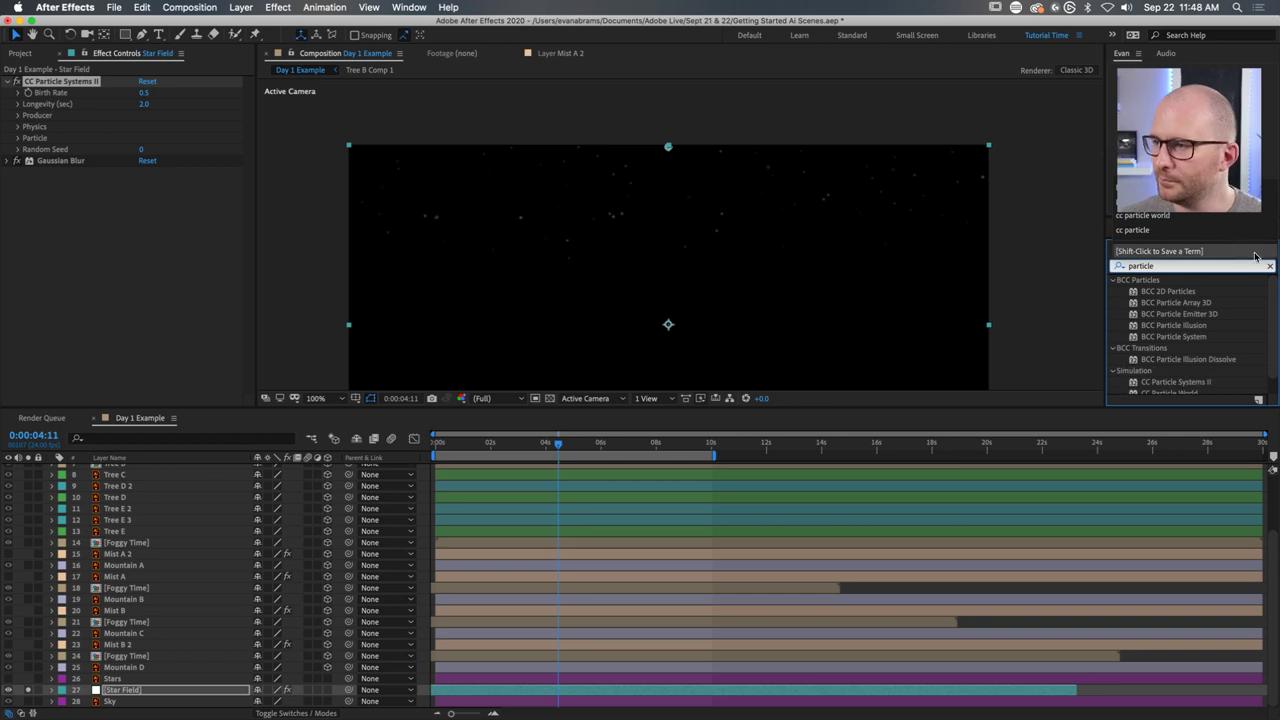
{"action": "left_click", "coordinate": [1112, 280]}
{"action": "left_click", "coordinate": [1112, 291]}
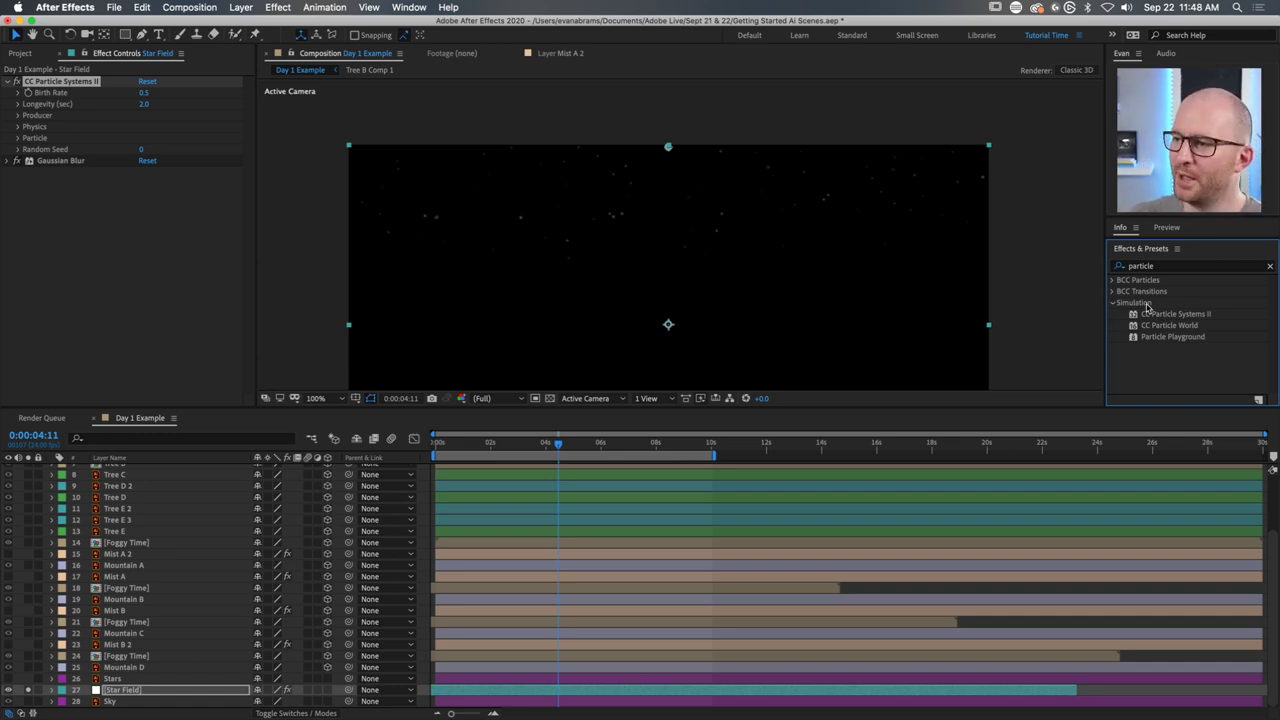
Browse CC Particle Systems II, CC Particle World and Particle Playground in the Simulation group.
{"action": "left_click", "coordinate": [1152, 314]}
{"action": "left_click", "coordinate": [1160, 340], "text": "shift"}
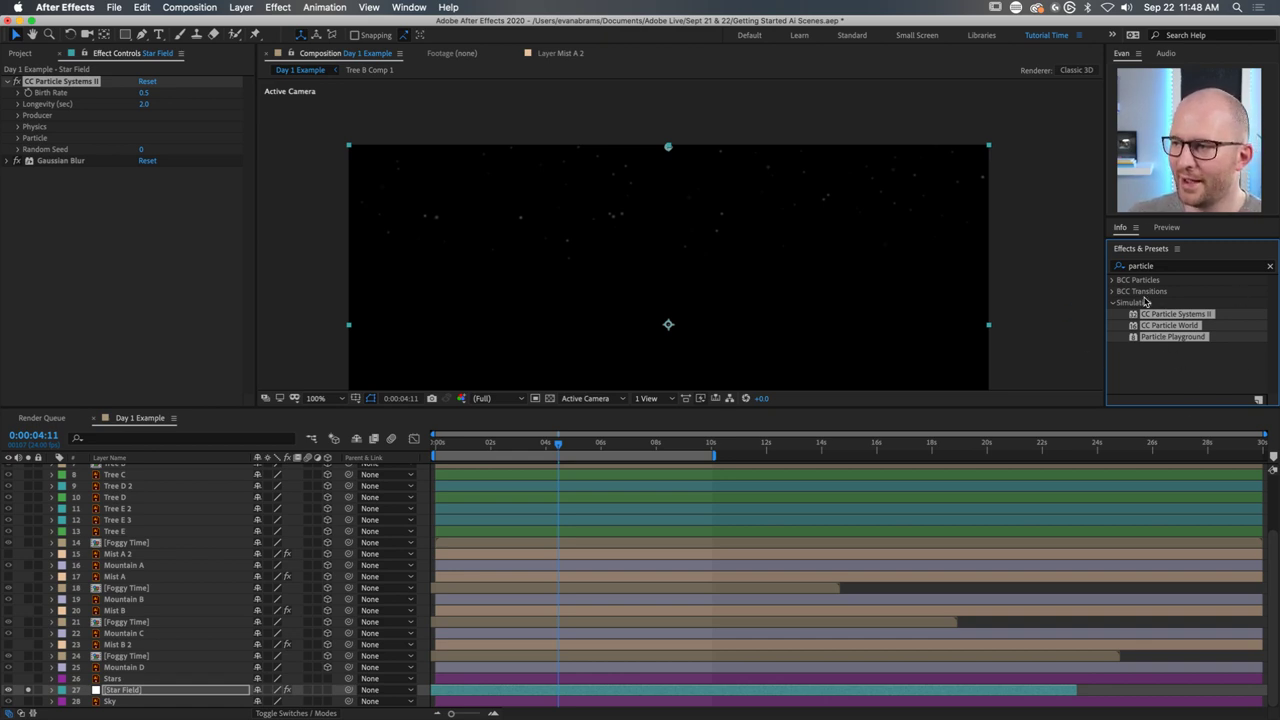
{"action": "left_click", "coordinate": [1177, 352]}
{"action": "left_click", "coordinate": [1177, 314]}
{"action": "left_click", "coordinate": [1177, 339]}
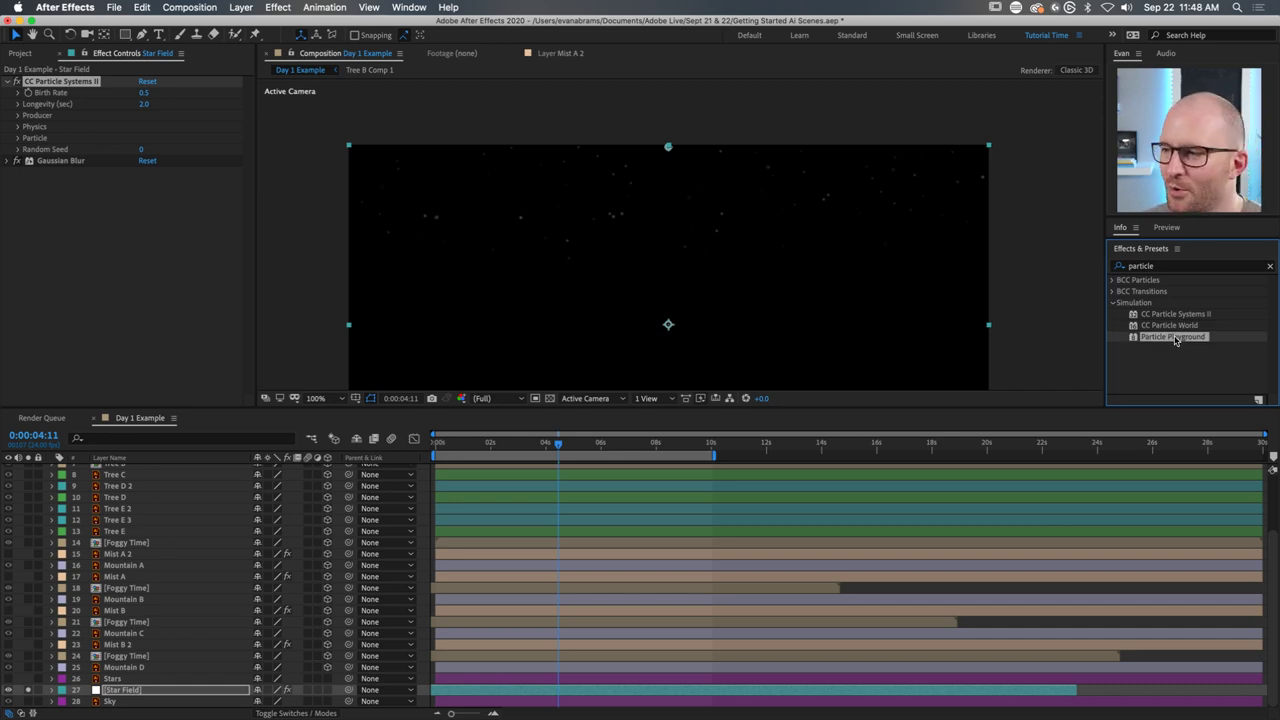
{"action": "left_click", "coordinate": [1170, 356]}
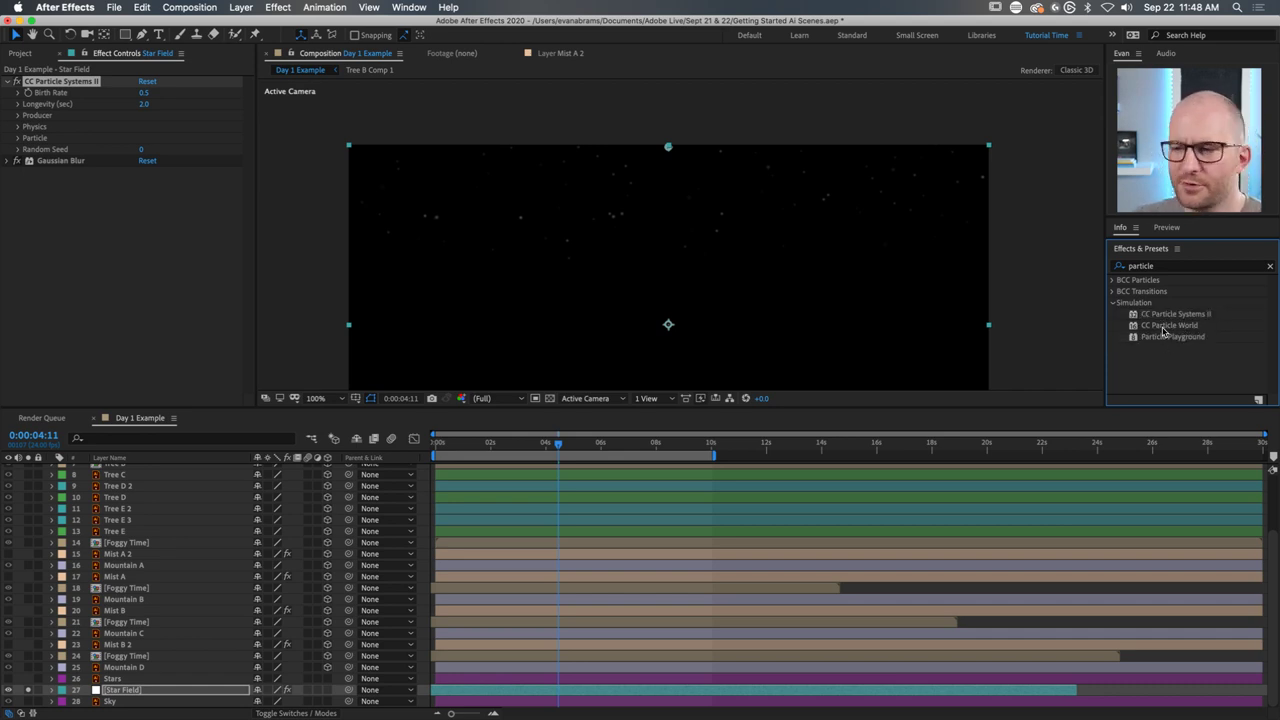
{"action": "left_click", "coordinate": [1113, 302]}
{"action": "left_click", "coordinate": [1113, 302]}
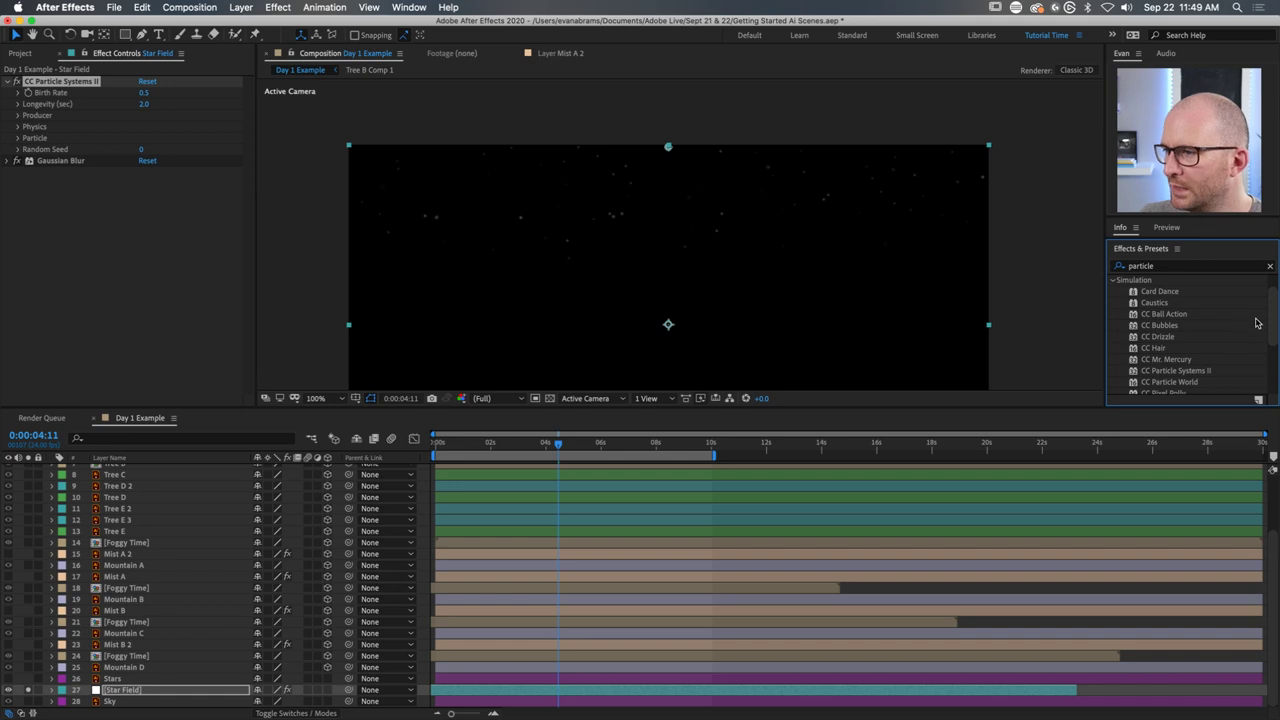
{"action": "mouse_move", "coordinate": [1274, 323]}
{"action": "left_mouse_down"}
{"action": "mouse_move", "coordinate": [1274, 388]}
{"action": "mouse_move", "coordinate": [1277, 313]}
{"action": "left_mouse_up"}
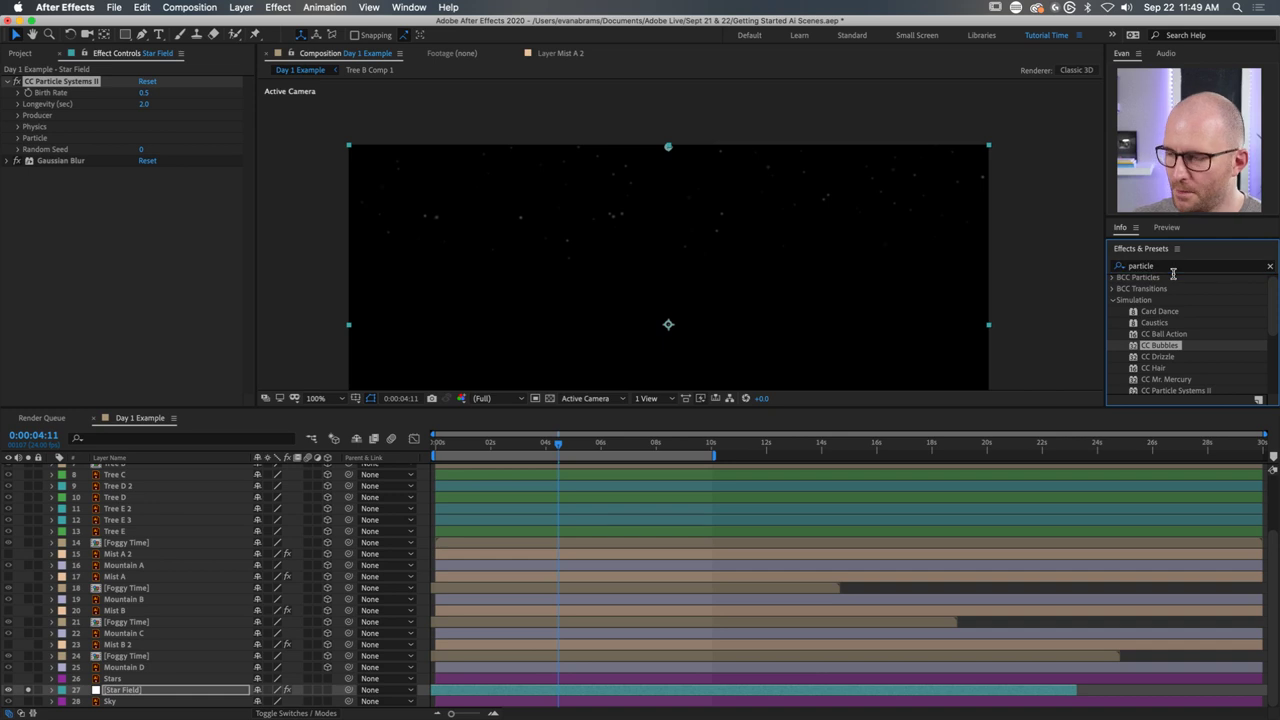
{"action": "left_click", "coordinate": [77, 84]}
{"action": "left_click", "coordinate": [95, 199]}
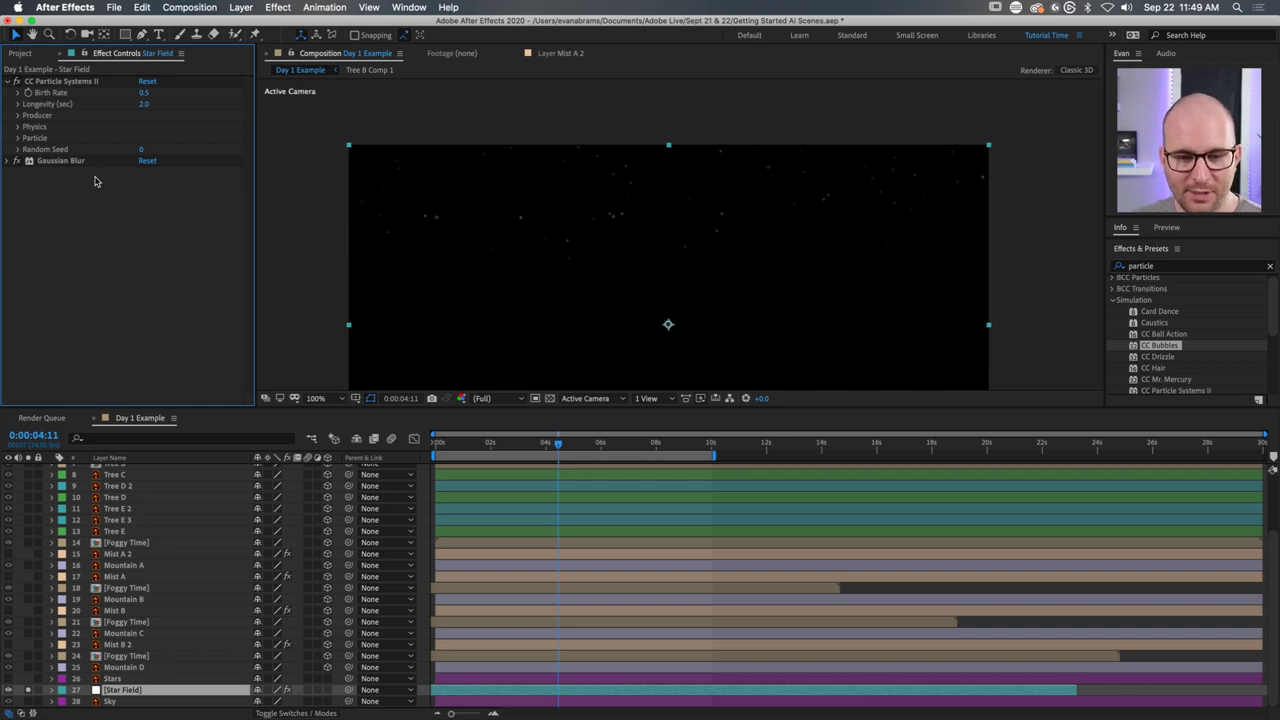
{"action": "left_click", "coordinate": [48, 81]}
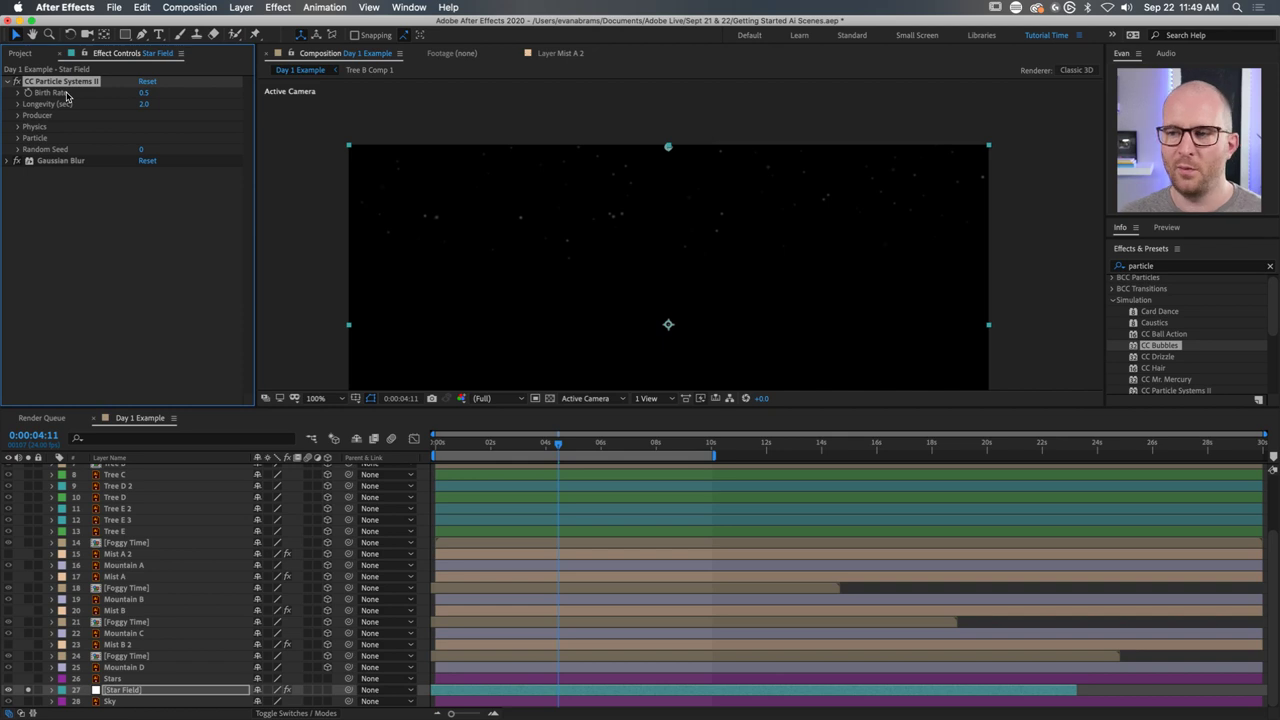
{"action": "left_click", "coordinate": [143, 92]}
{"action": "type", "text": "6"}
{"action": "key", "text": "Return"}
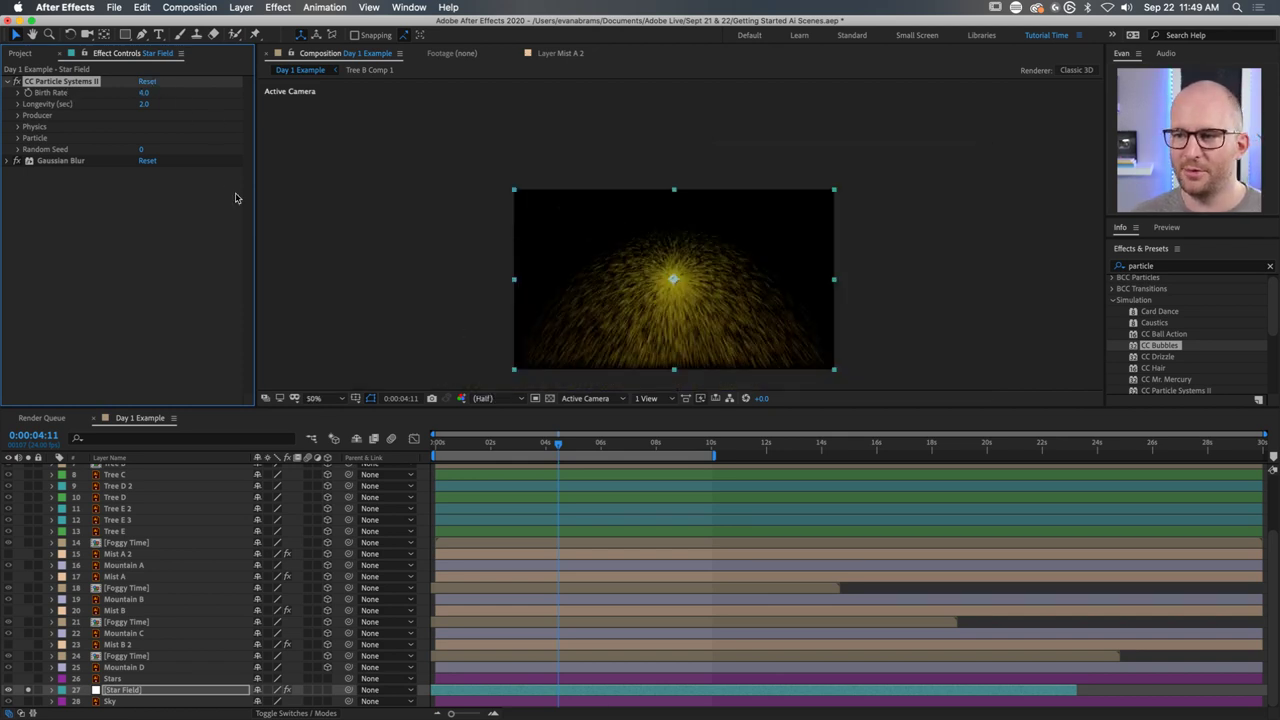
{"action": "left_click", "coordinate": [16, 161]}
{"action": "key", "text": "space"}
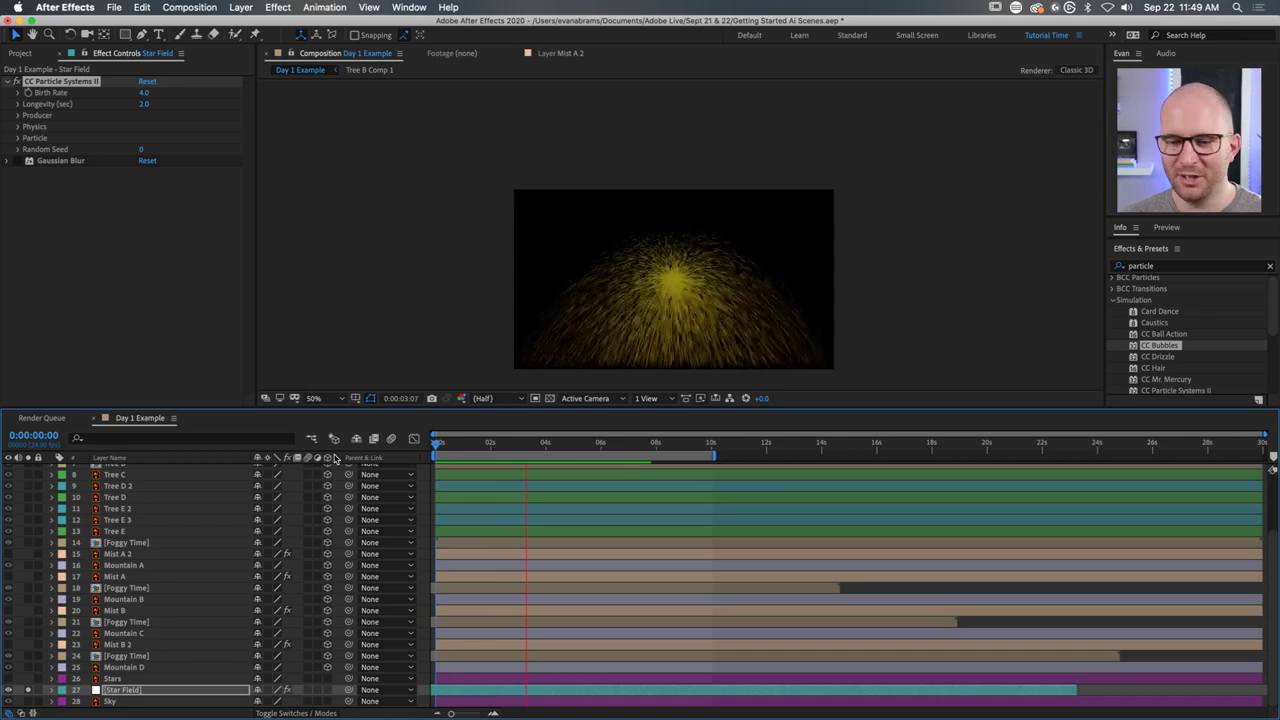
{"action": "key", "text": "space"}
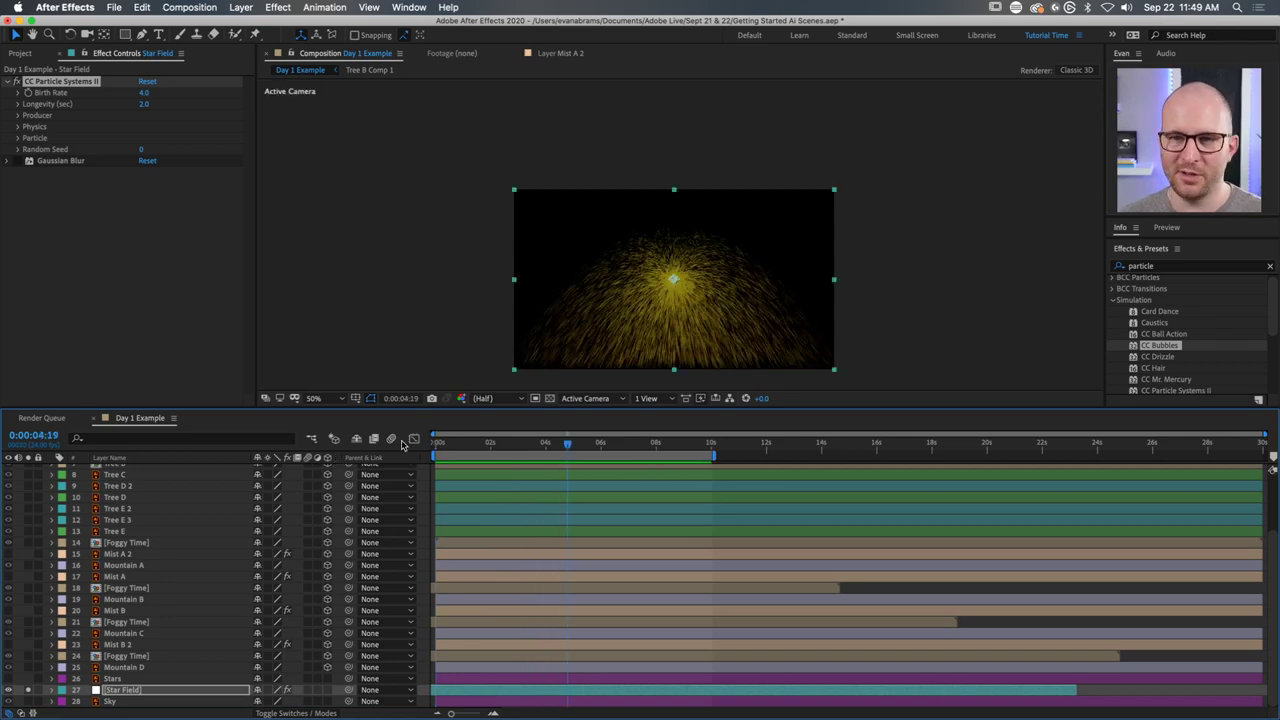
{"action": "left_click", "coordinate": [218, 310]}
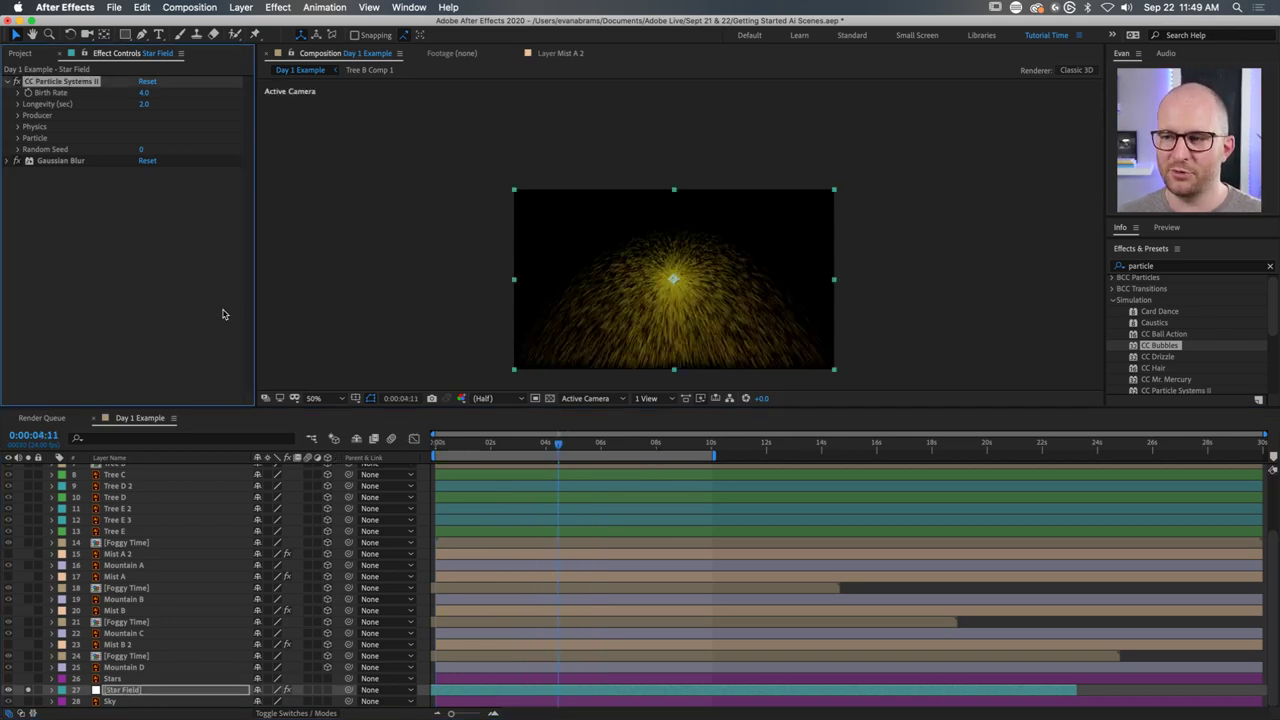
{"action": "key", "text": "ctrl+z"}
{"action": "left_click", "coordinate": [479, 449]}
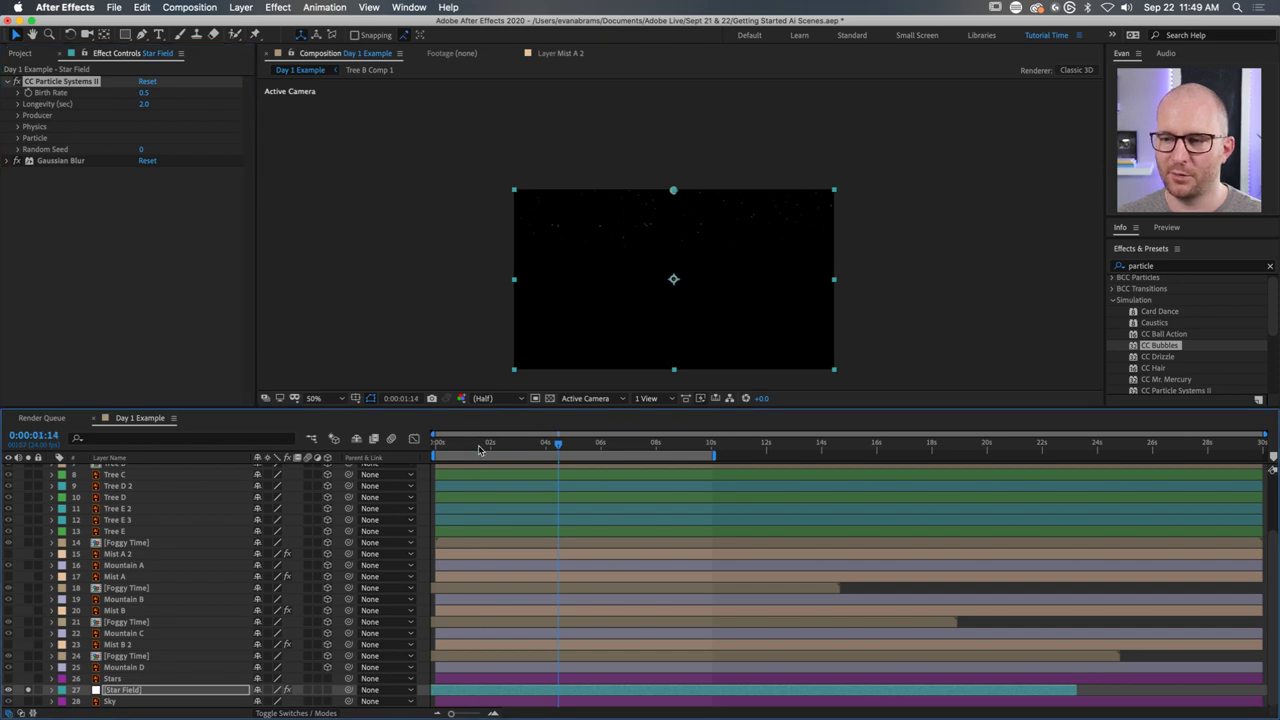
{"action": "left_click_drag", "start_coordinate": [479, 449], "coordinate": [575, 448]}
{"action": "scroll", "coordinate": [679, 238], "scroll_direction": "up", "scroll_amount": 4}
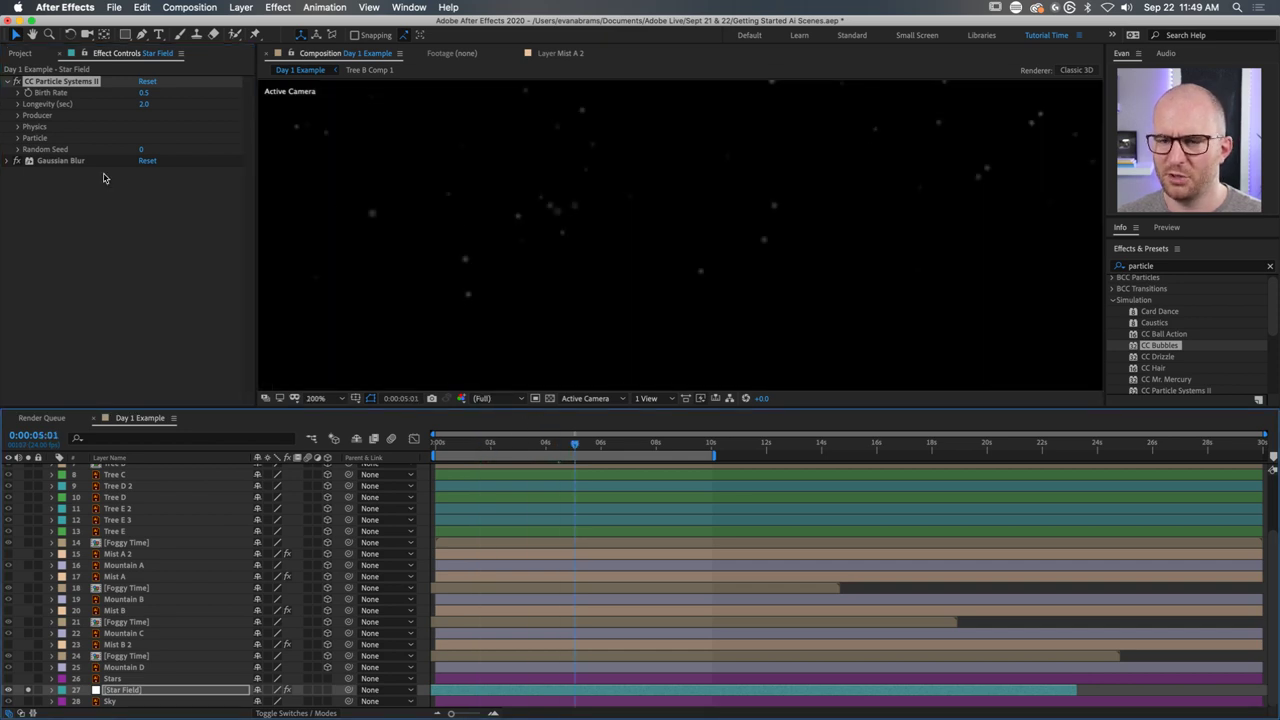
{"action": "left_click", "coordinate": [18, 164]}
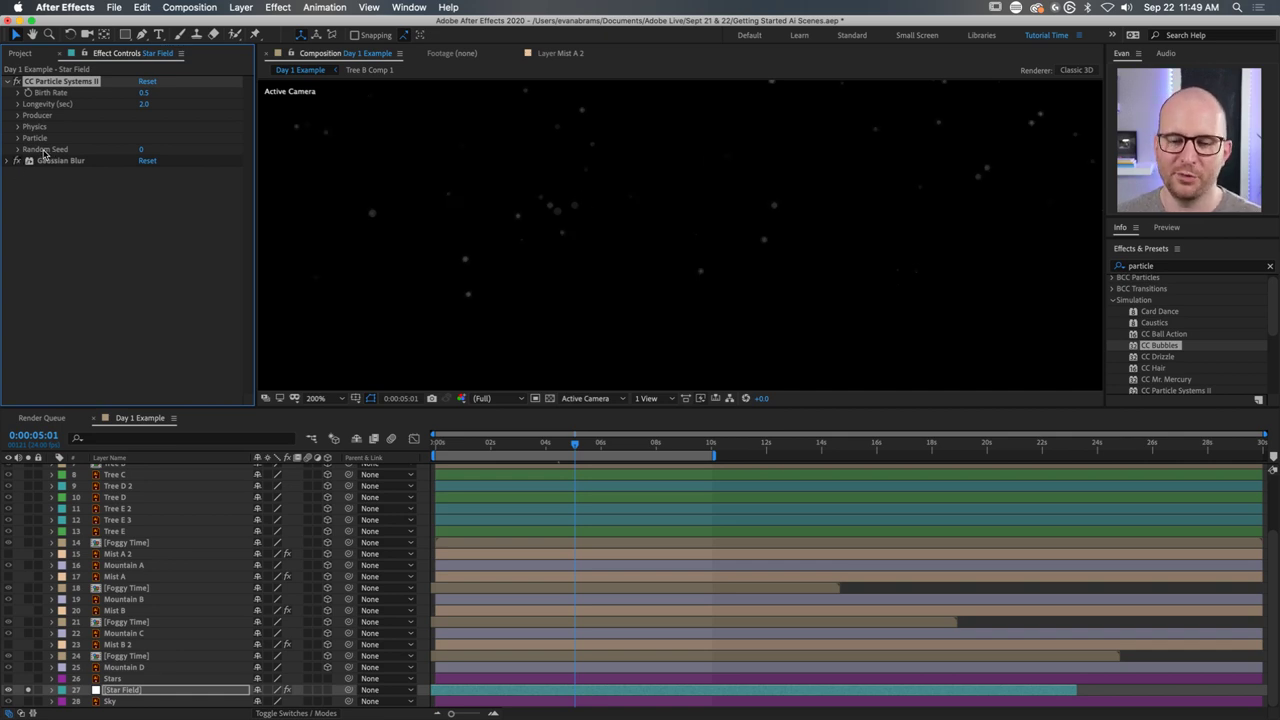
Twirl open and closed the Physics, Producer and Particle groups of CC Particle Systems II.
{"action": "left_click", "coordinate": [20, 128]}
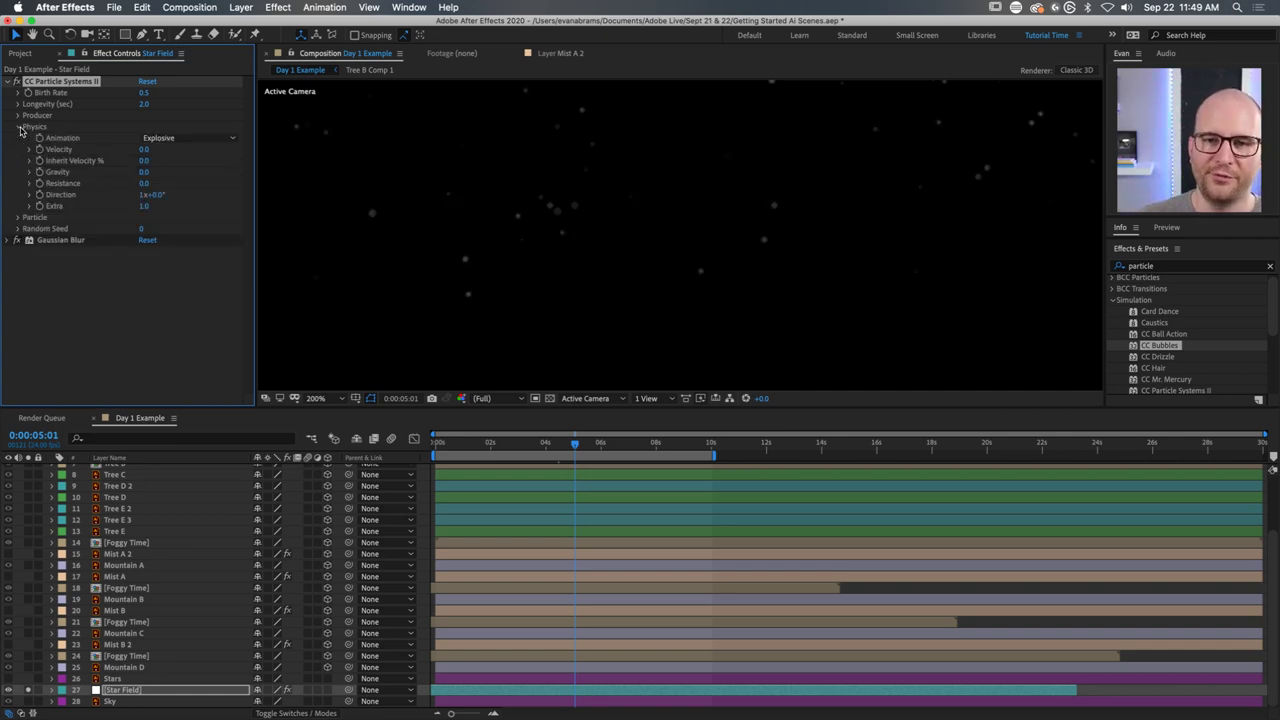
{"action": "left_click", "coordinate": [20, 128]}
{"action": "left_click", "coordinate": [17, 115]}
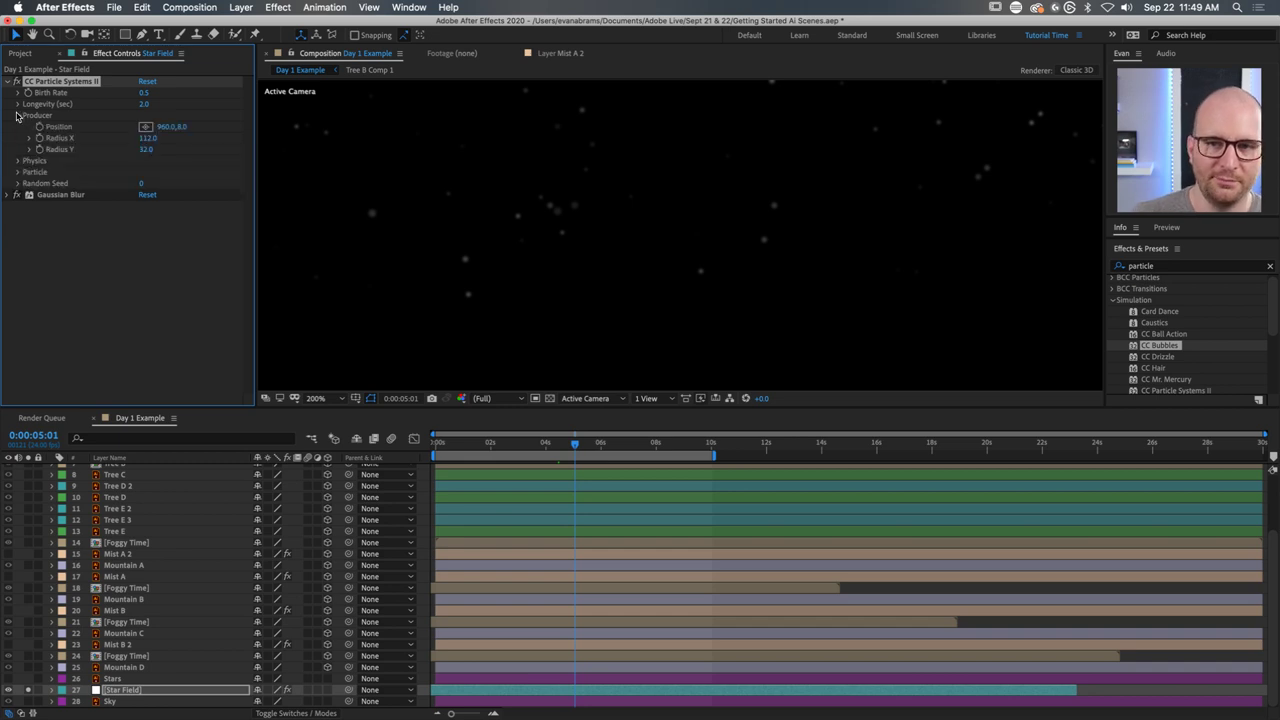
{"action": "left_click", "coordinate": [17, 115]}
{"action": "left_click", "coordinate": [19, 138]}
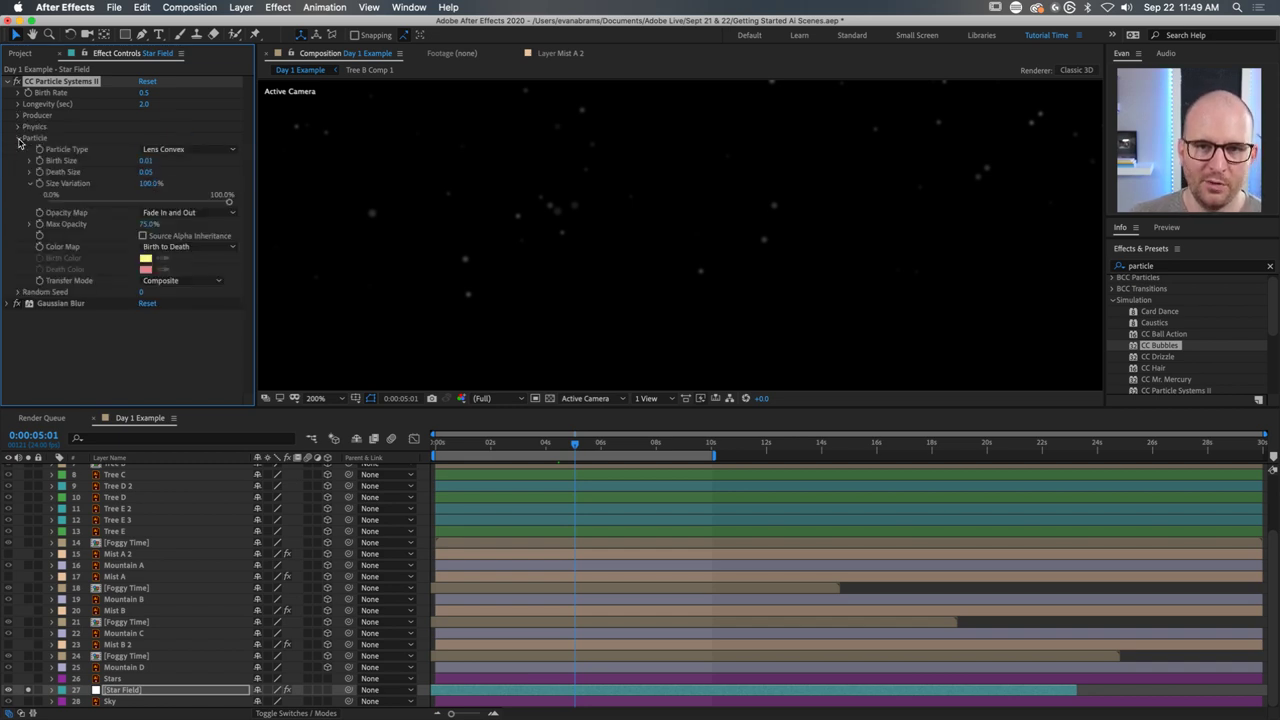
{"action": "left_click", "coordinate": [19, 138]}
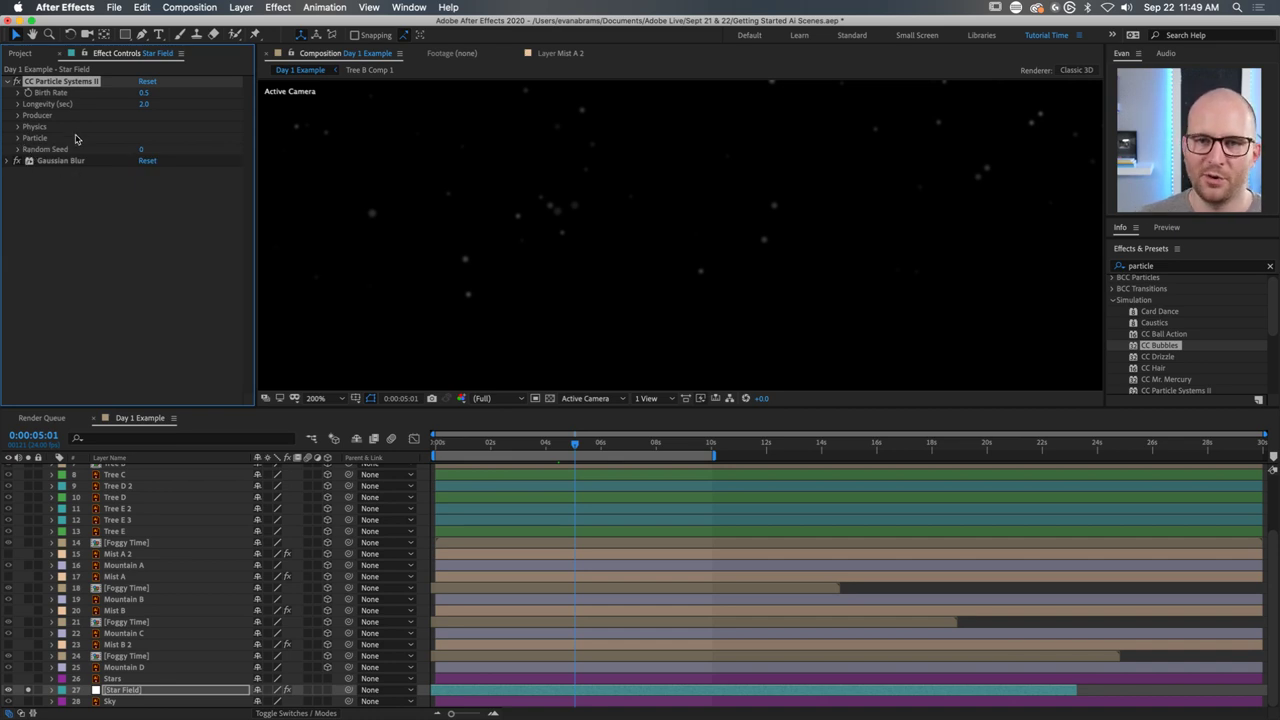
Collapse the particle effect and bring the viewer back to the full MOUNTAINS scene.
{"action": "left_click", "coordinate": [8, 83]}
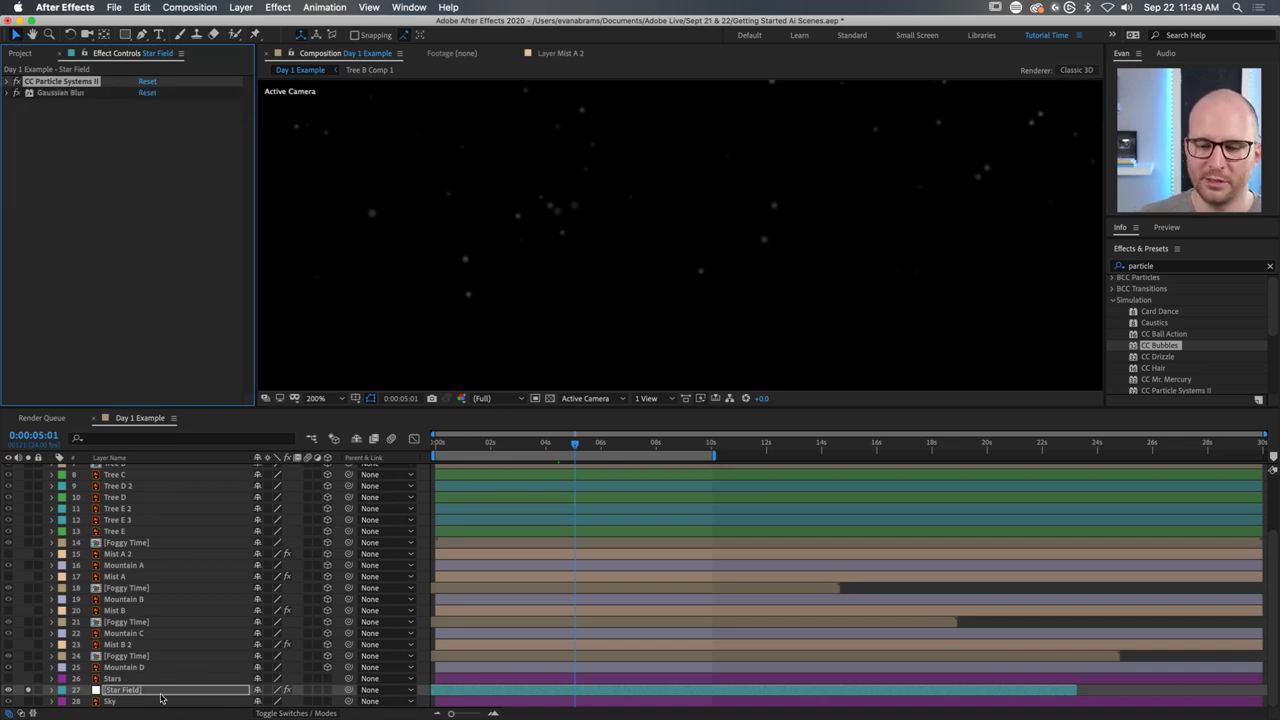
{"action": "left_click", "coordinate": [34, 692]}
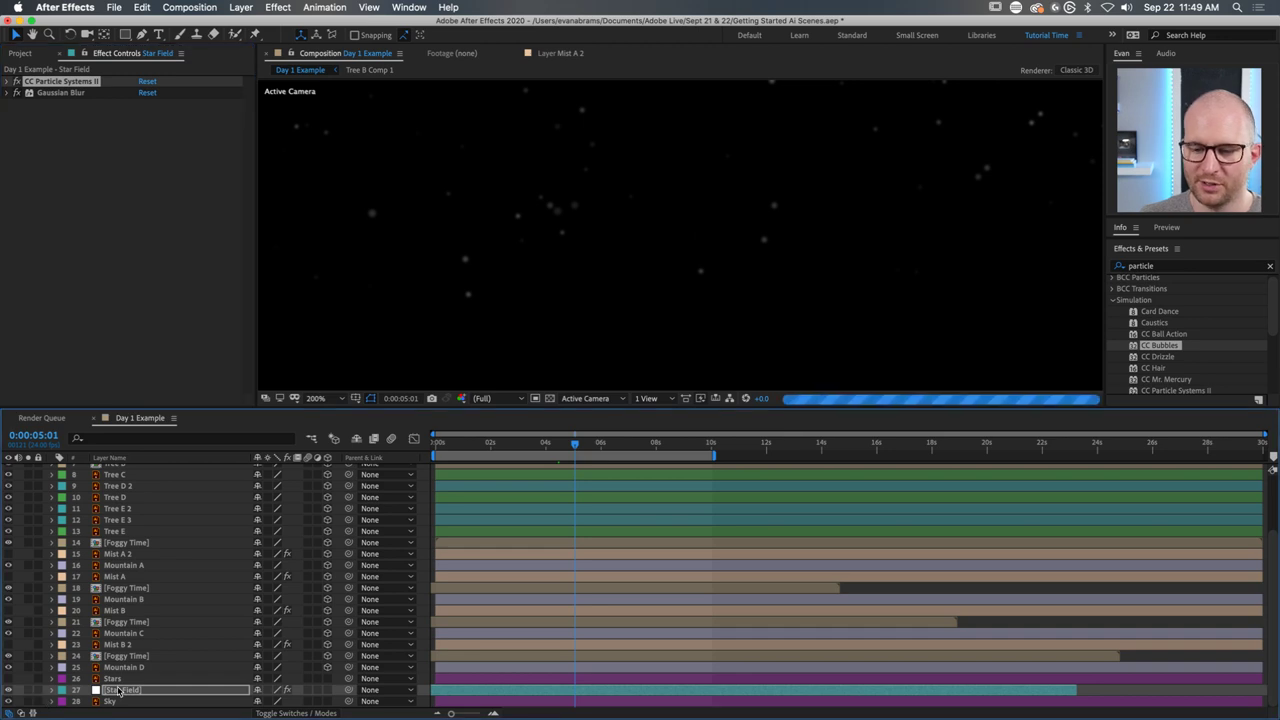
{"action": "scroll", "coordinate": [960, 187], "scroll_direction": "down", "scroll_amount": 2}
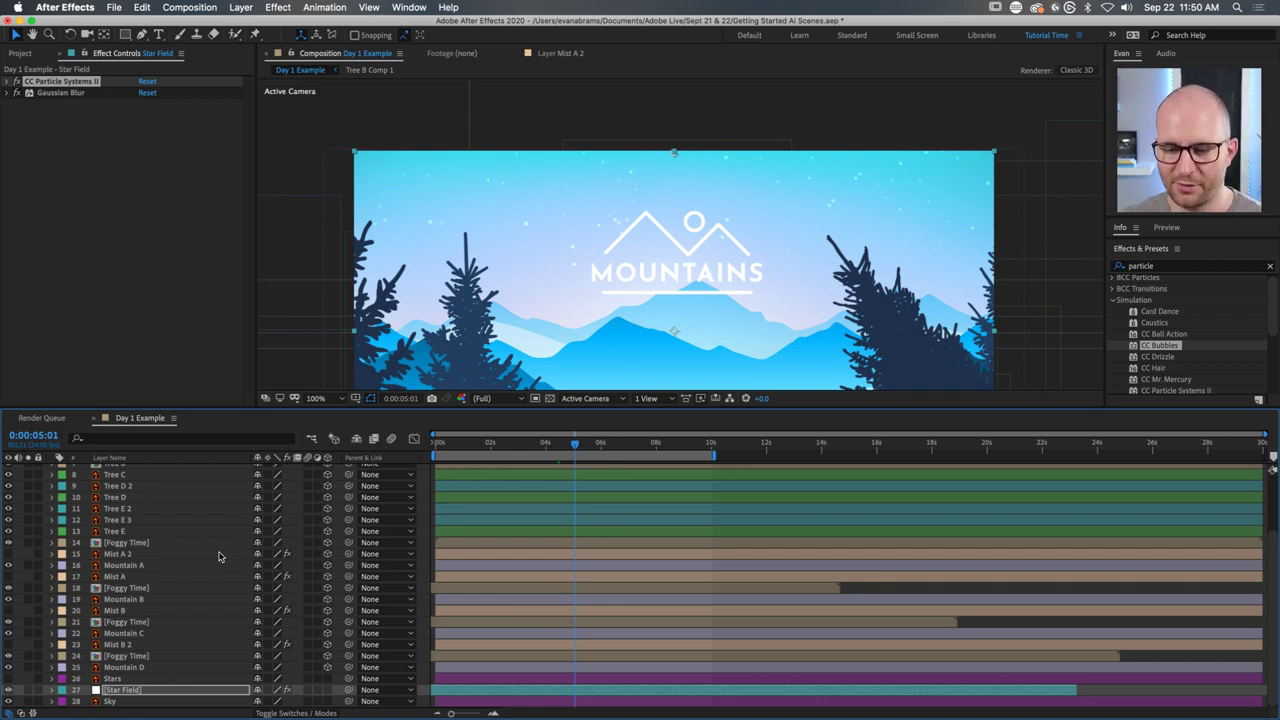
Solo Tree A, jump to 0:00:00:00 and select its Puppet effect.
{"action": "scroll", "coordinate": [220, 557], "scroll_direction": "up", "scroll_amount": 3}
{"action": "key", "text": "comma"}
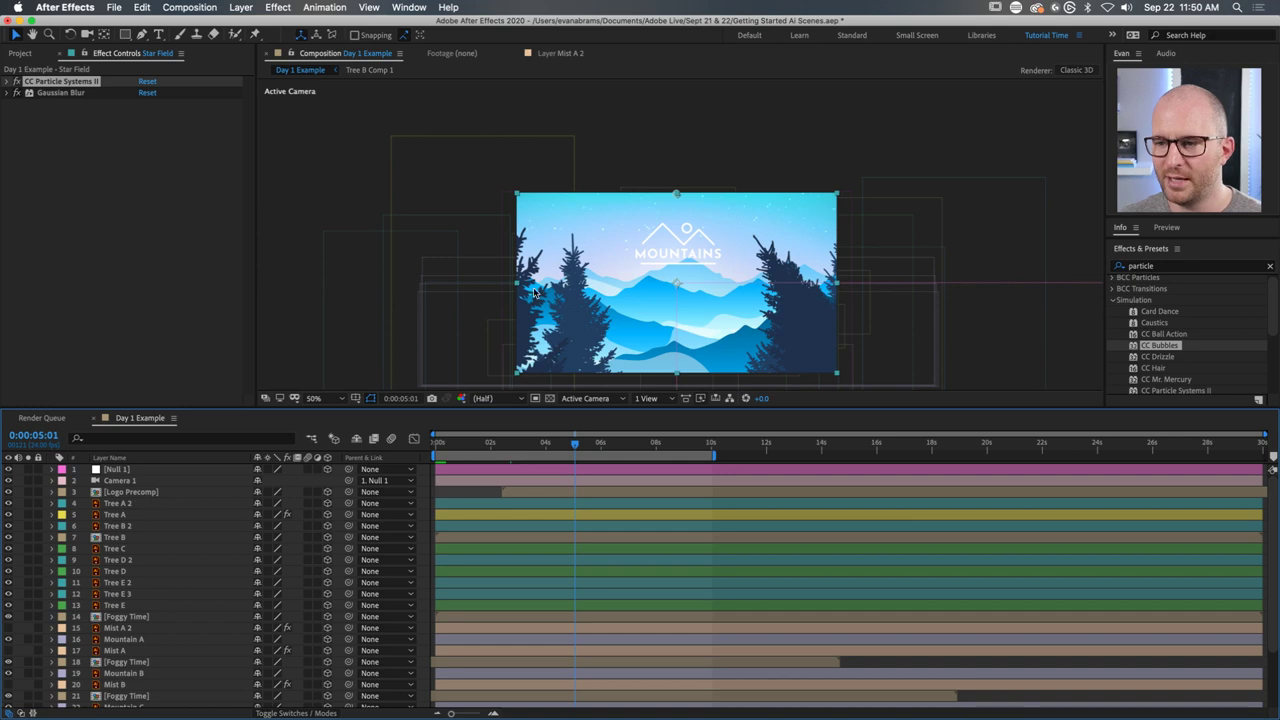
{"action": "left_click", "coordinate": [517, 169]}
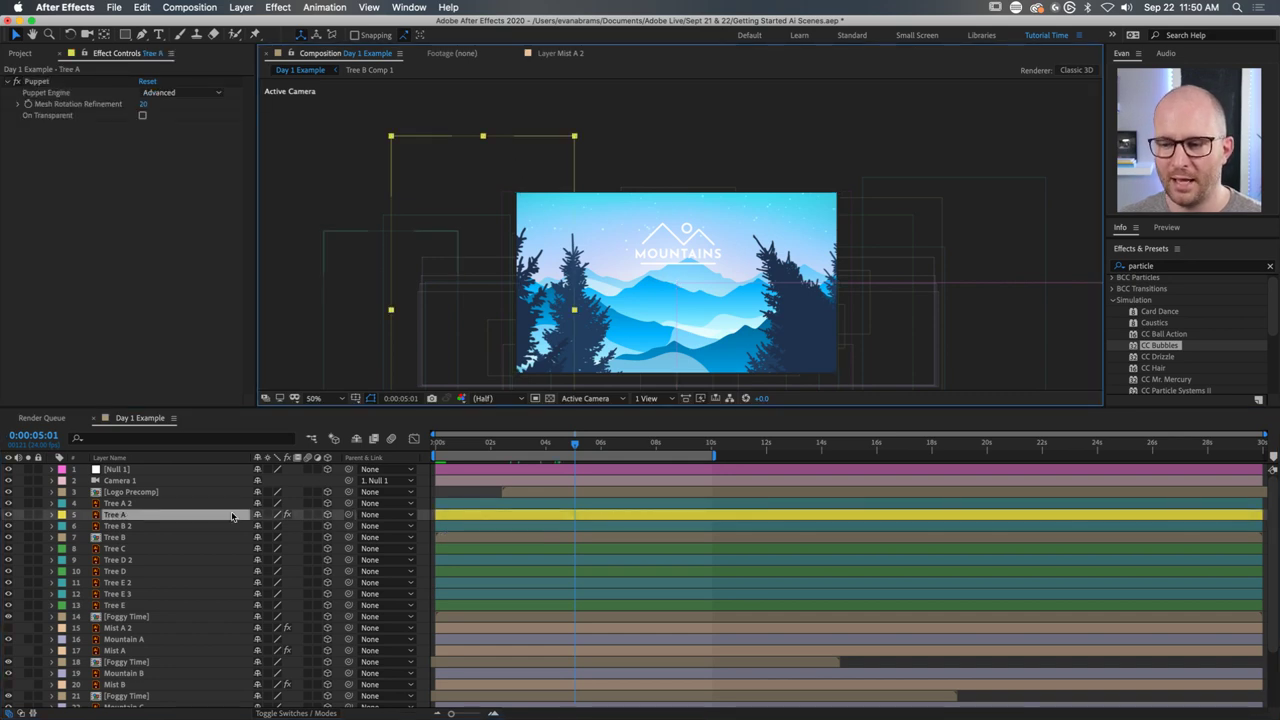
{"action": "left_click", "coordinate": [28, 514]}
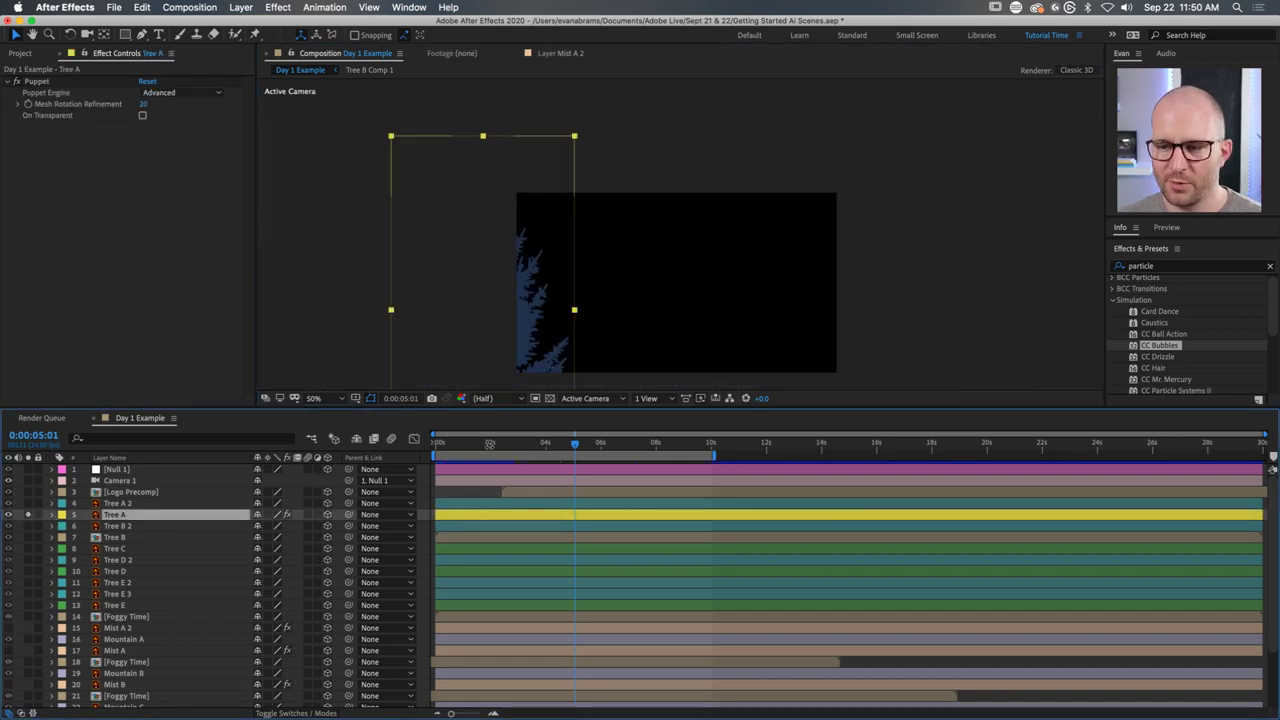
{"action": "key", "text": "Home"}
{"action": "left_click", "coordinate": [41, 81]}
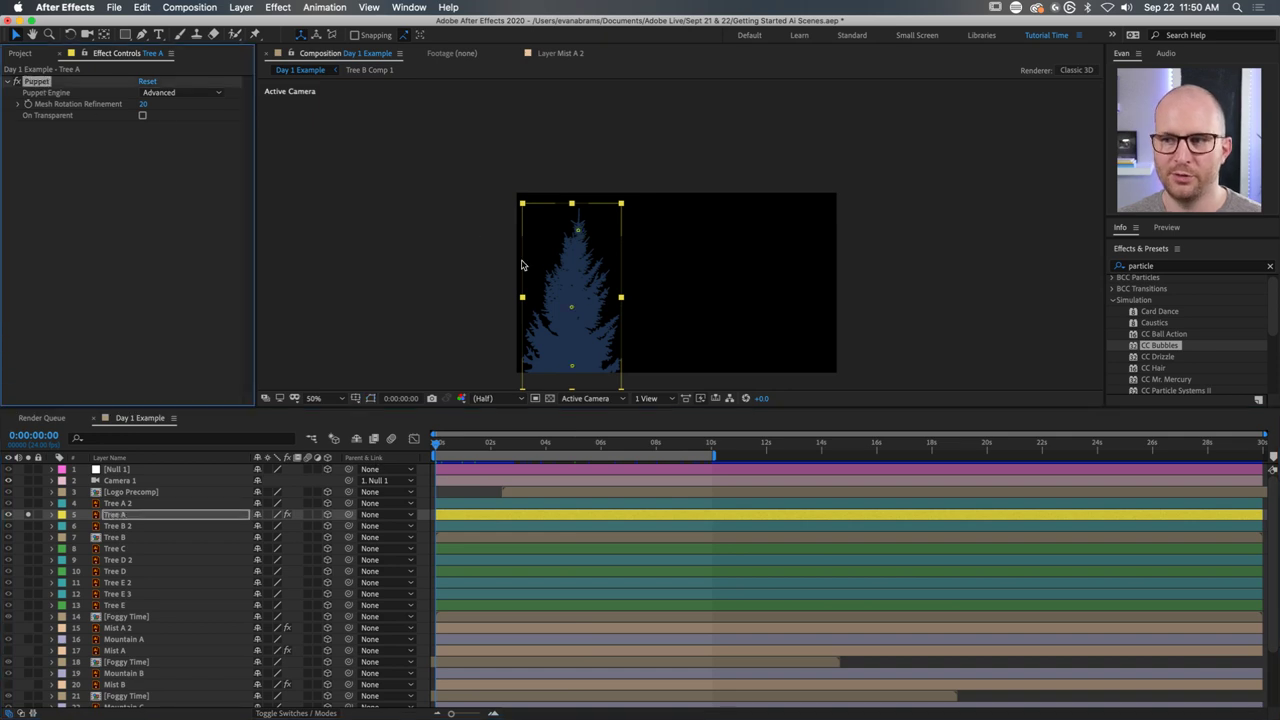
{"action": "scroll", "coordinate": [530, 262], "scroll_direction": "down", "scroll_amount": 2}
{"action": "scroll", "coordinate": [530, 262], "scroll_direction": "right", "scroll_amount": 2}
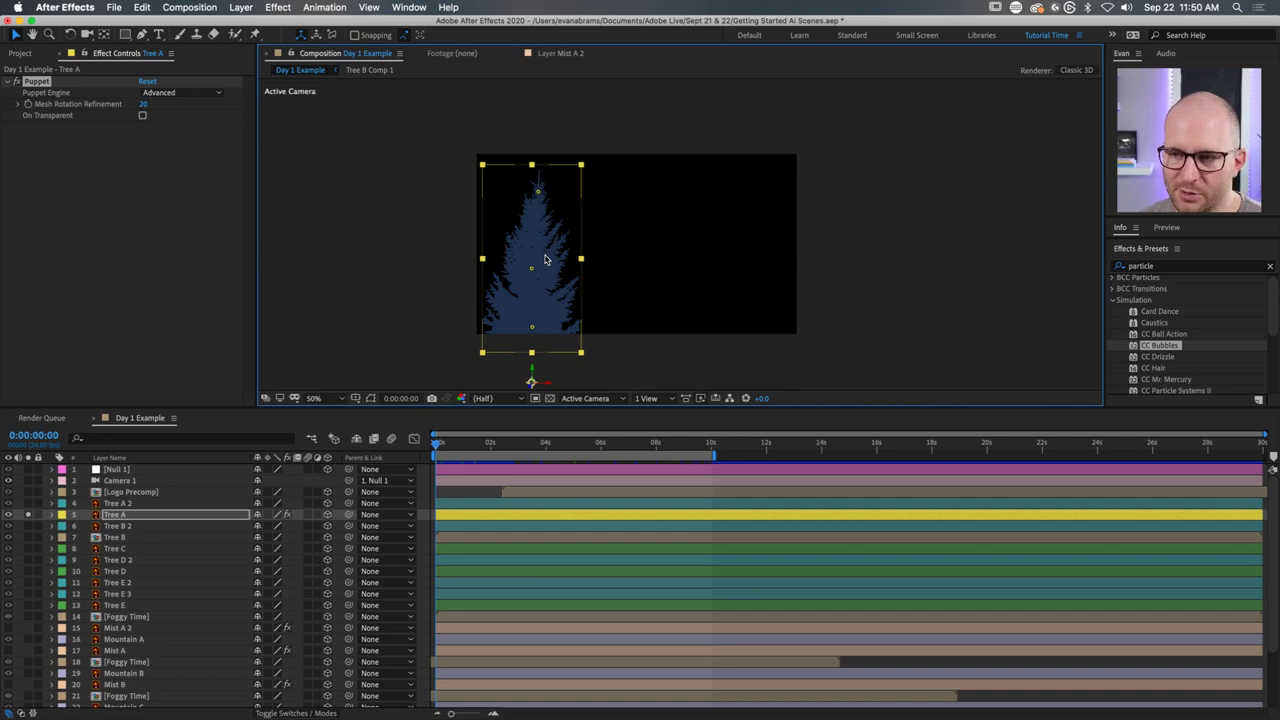
Test-bend Tree A by dragging its middle, top and base puppet pins, then undo the bends.
{"action": "left_click", "coordinate": [529, 191]}
{"action": "mouse_move", "coordinate": [536, 266]}
{"action": "left_mouse_down"}
{"action": "mouse_move", "coordinate": [524, 262]}
{"action": "mouse_move", "coordinate": [551, 266]}
{"action": "mouse_move", "coordinate": [503, 266]}
{"action": "mouse_move", "coordinate": [543, 257]}
{"action": "mouse_move", "coordinate": [514, 263]}
{"action": "mouse_move", "coordinate": [540, 273]}
{"action": "mouse_move", "coordinate": [514, 277]}
{"action": "mouse_move", "coordinate": [543, 277]}
{"action": "mouse_move", "coordinate": [517, 285]}
{"action": "mouse_move", "coordinate": [531, 268]}
{"action": "left_mouse_up"}
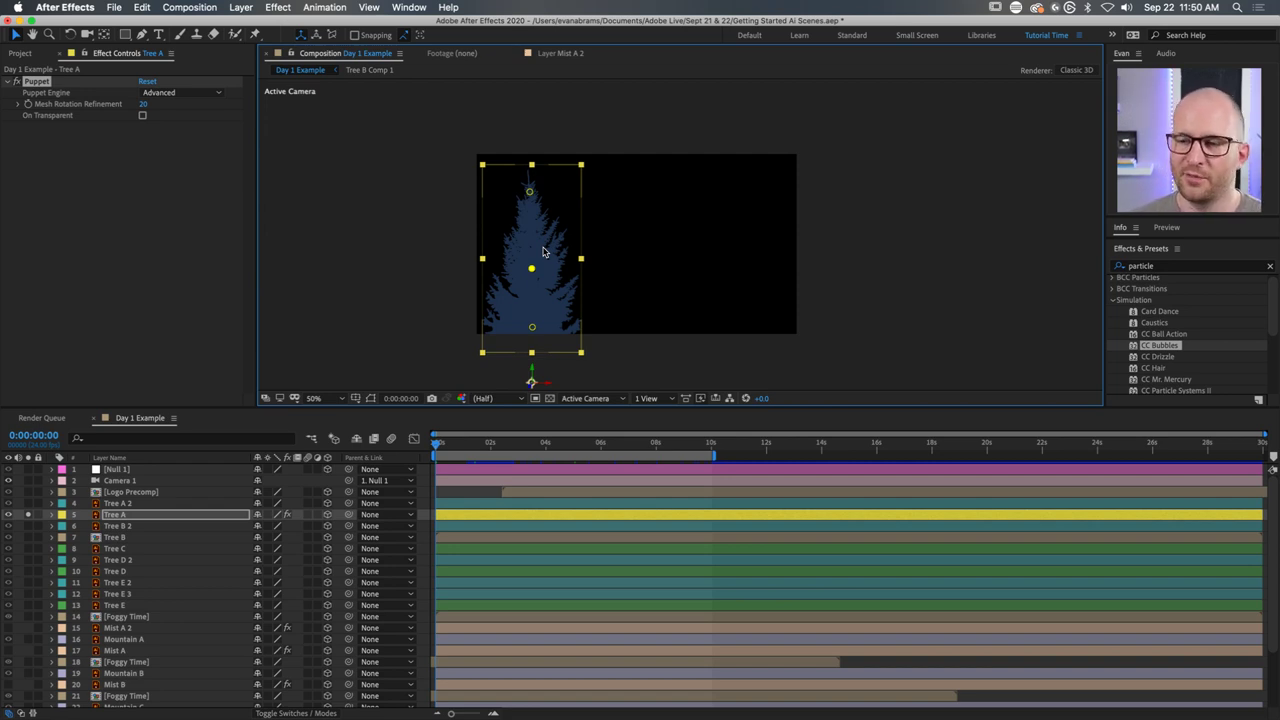
{"action": "left_click_drag", "start_coordinate": [530, 191], "coordinate": [514, 206]}
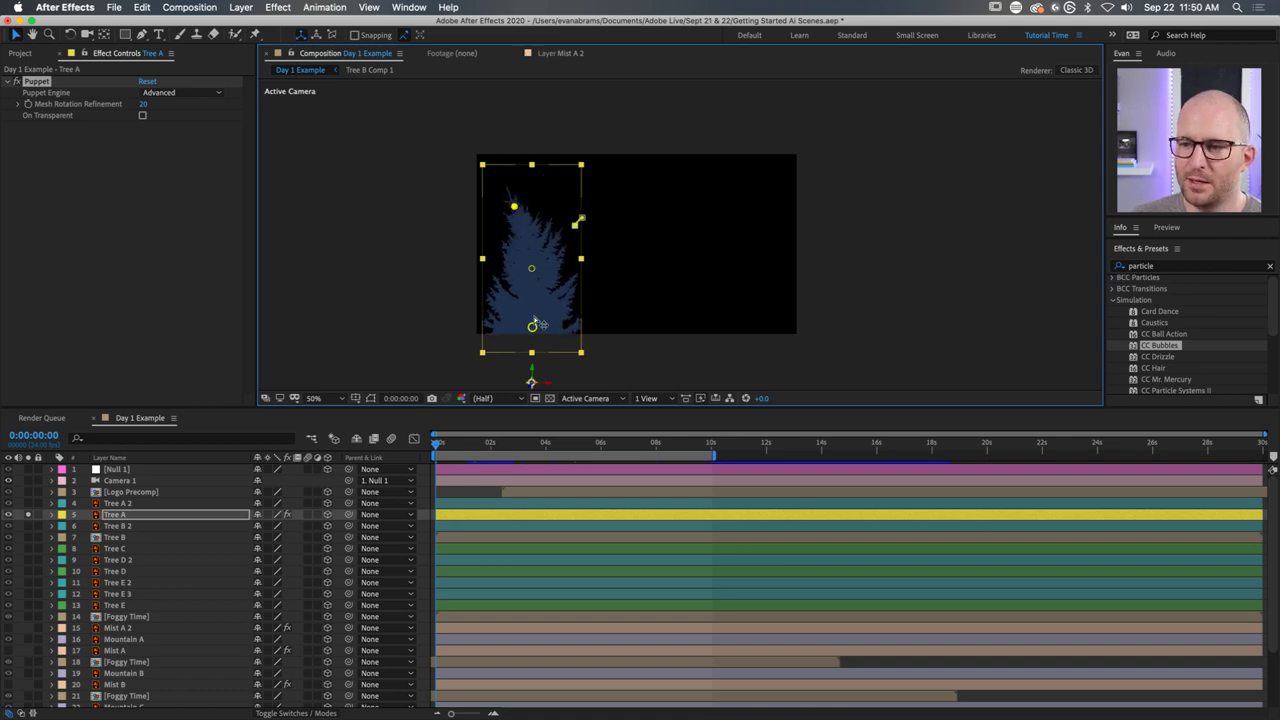
{"action": "left_click_drag", "start_coordinate": [533, 325], "coordinate": [519, 298]}
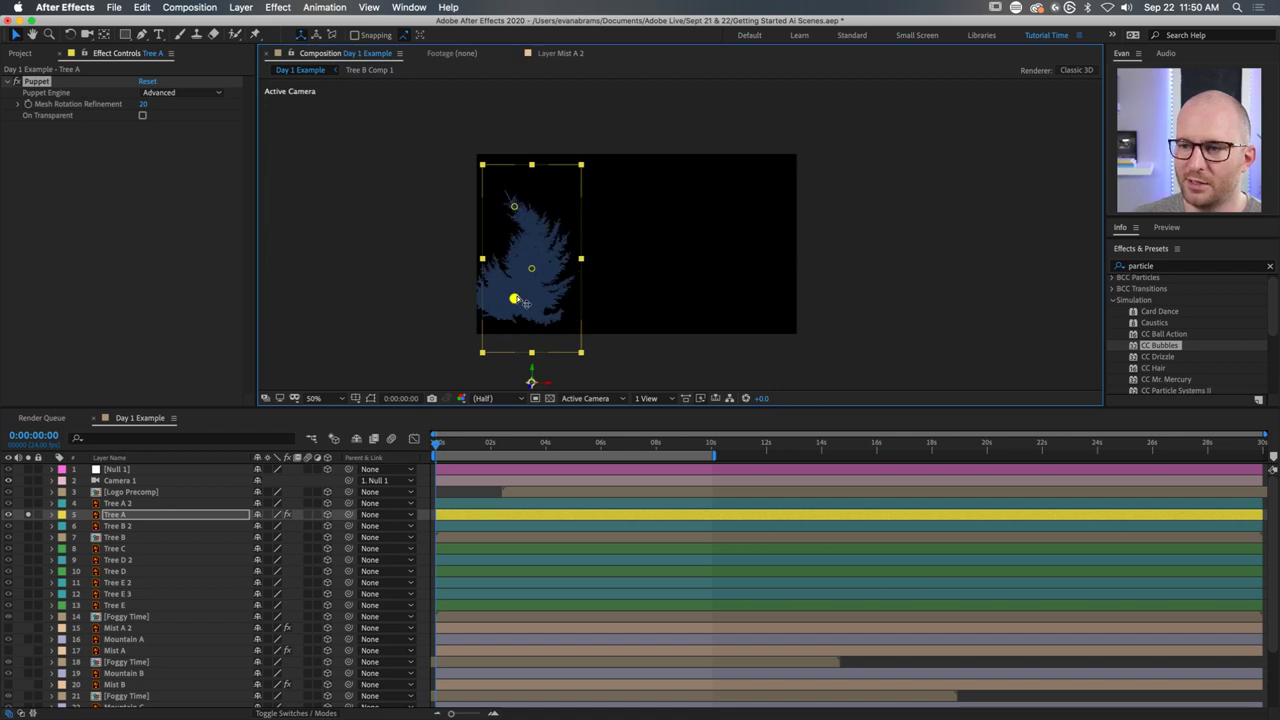
{"action": "key", "text": "super+z"}
{"action": "key", "text": "super+z"}
{"action": "key", "text": "super+z"}
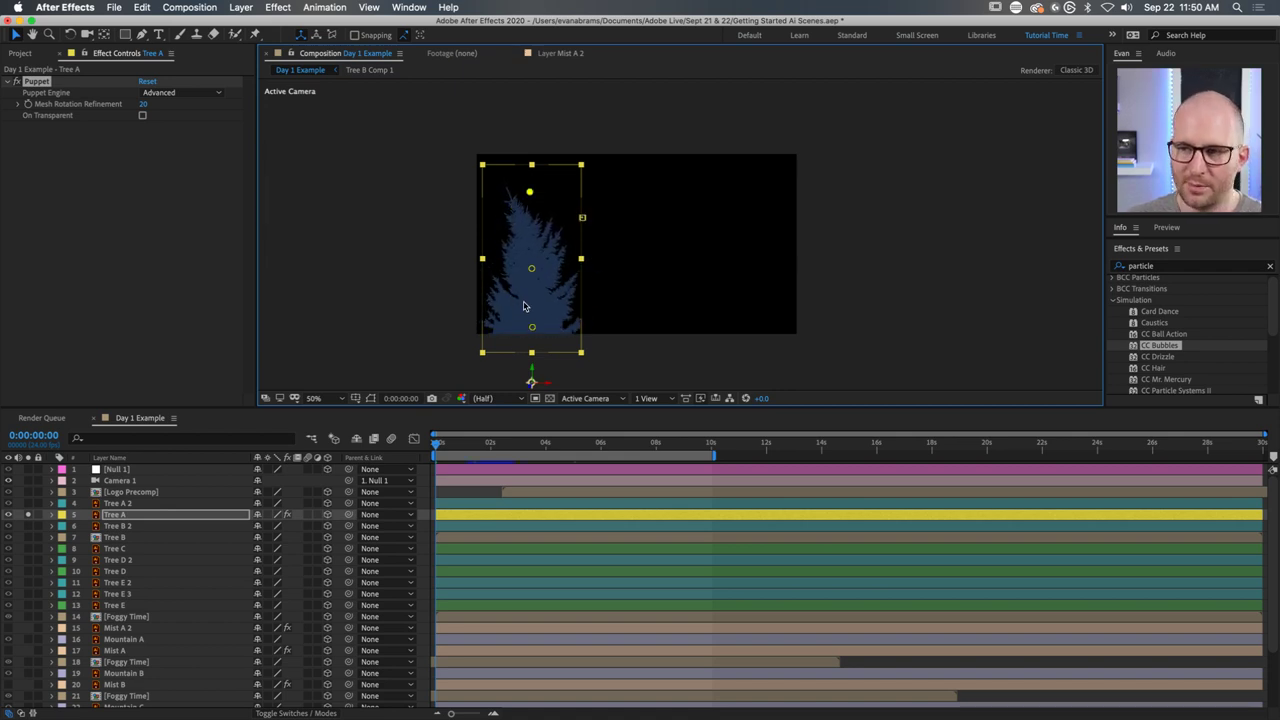
{"action": "key", "text": "super+z"}
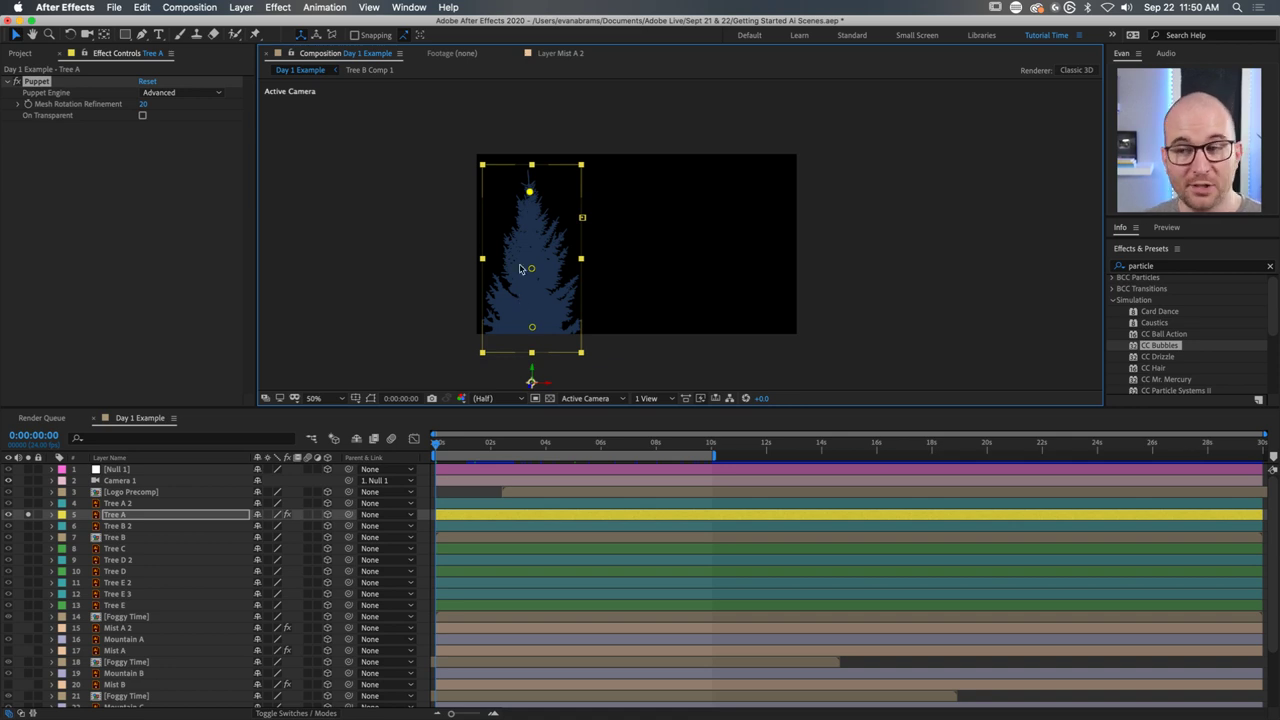
Nudge the treetop pin slightly left and turn off Tree A's Solo to show the whole scene.
{"action": "left_click", "coordinate": [535, 325]}
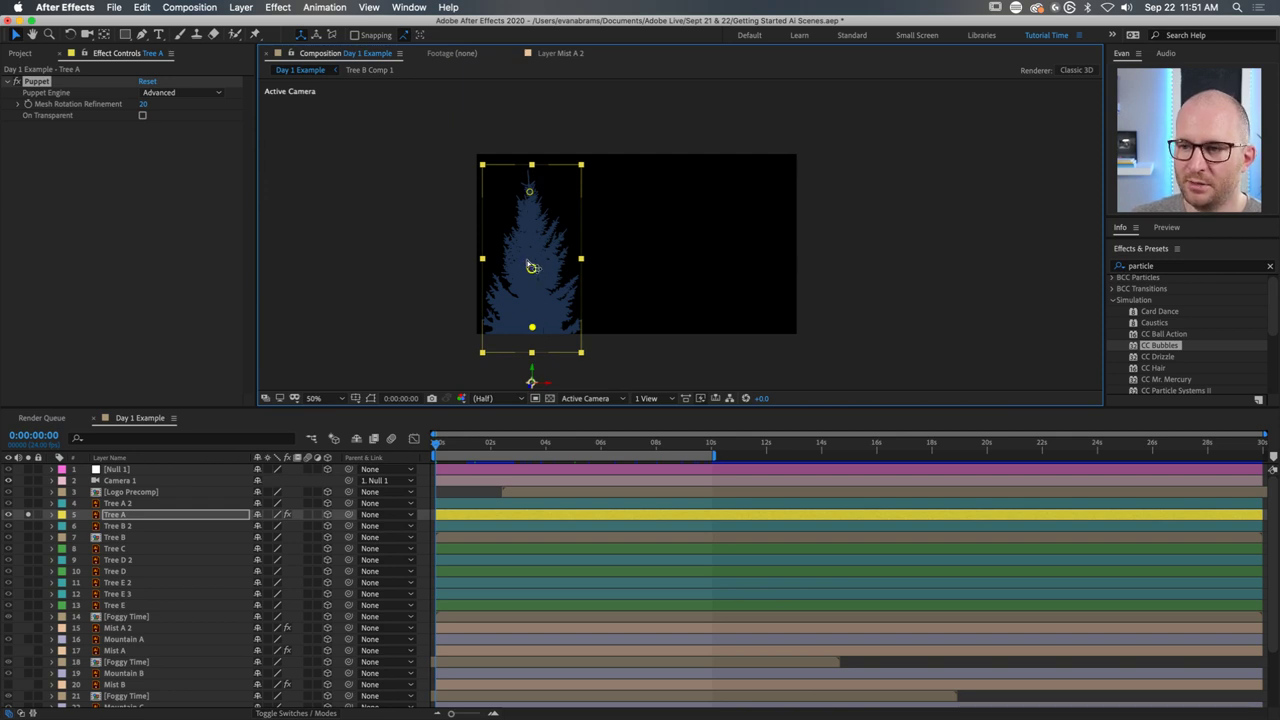
{"action": "left_click", "coordinate": [530, 190]}
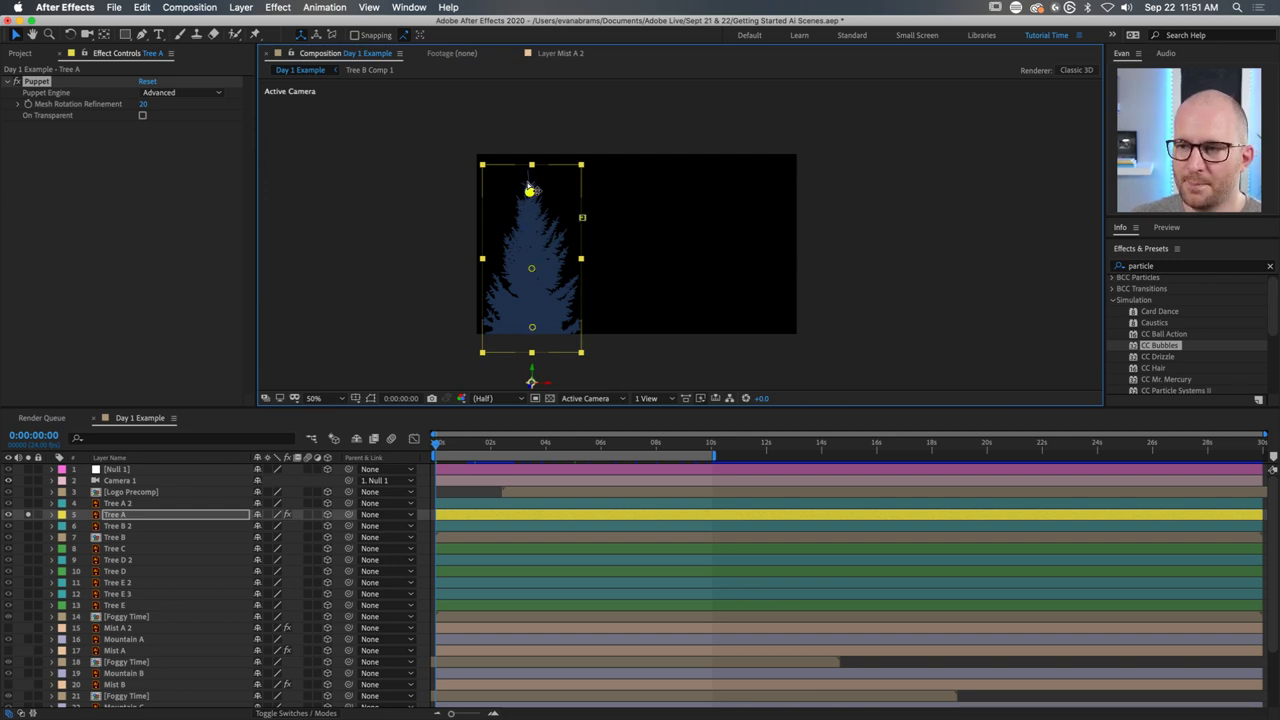
{"action": "left_click_drag", "start_coordinate": [533, 190], "coordinate": [521, 188]}
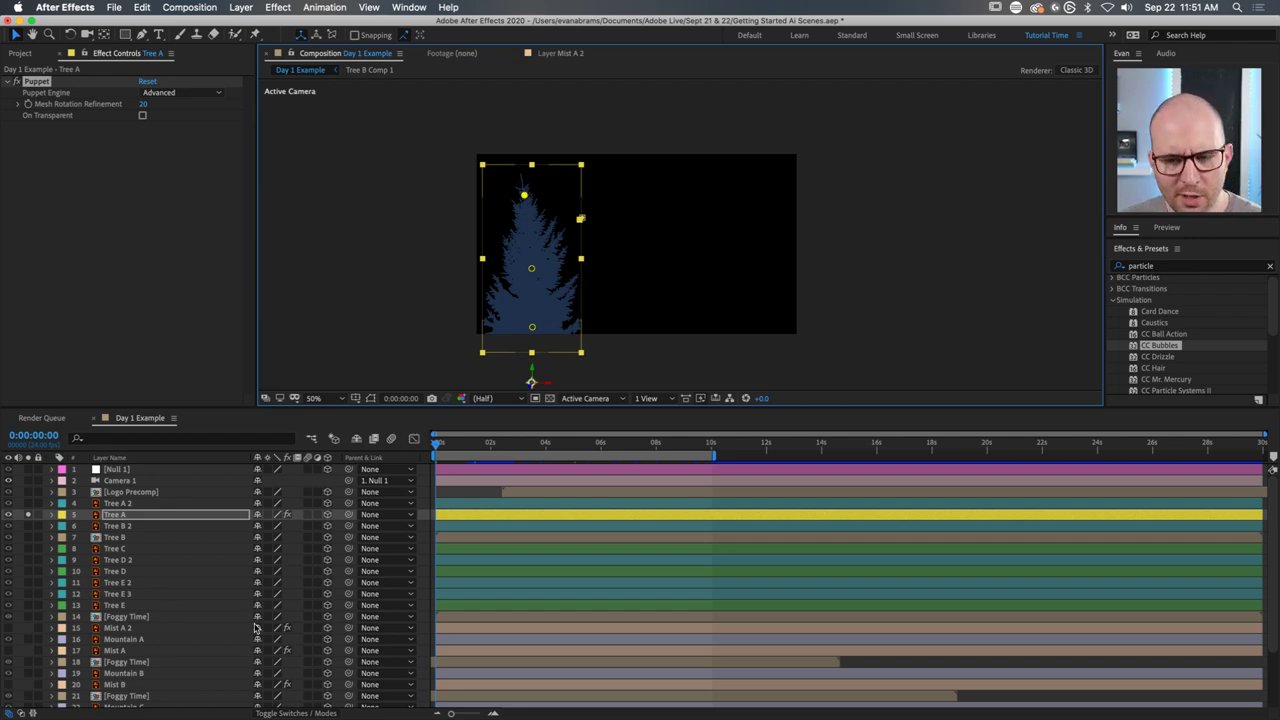
{"action": "left_click", "coordinate": [29, 514]}
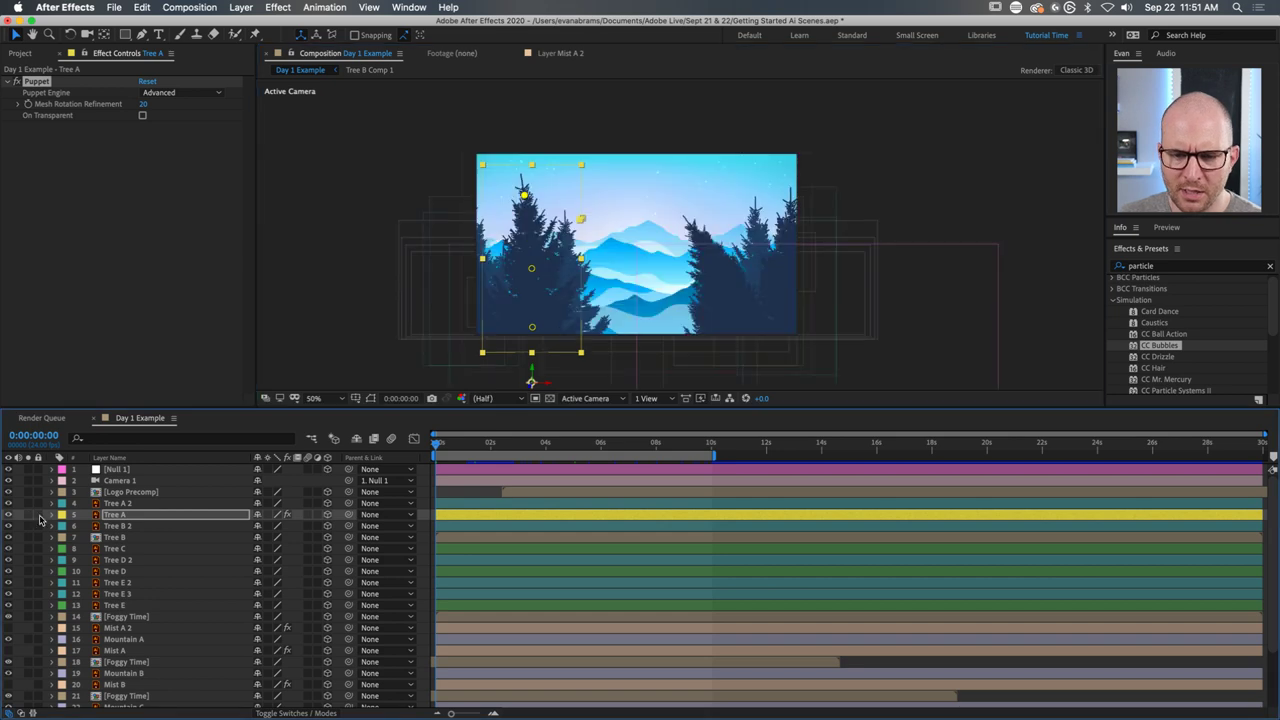
Open the Tree B precomp, reset CC Bend It and adjust its Bend value.
{"action": "double_click", "coordinate": [118, 537]}
{"action": "left_click", "coordinate": [658, 288]}
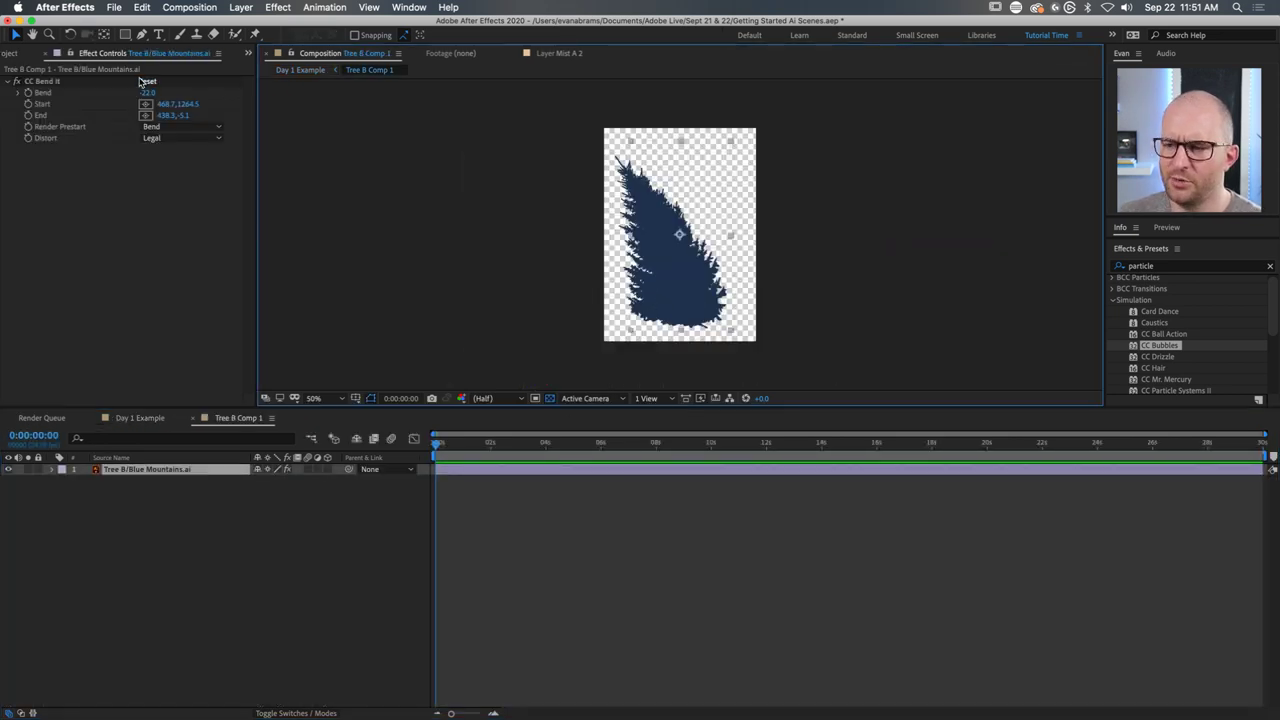
{"action": "left_click", "coordinate": [150, 82]}
{"action": "mouse_move", "coordinate": [146, 92]}
{"action": "left_mouse_down"}
{"action": "mouse_move", "coordinate": [184, 83]}
{"action": "mouse_move", "coordinate": [148, 90]}
{"action": "left_mouse_up"}
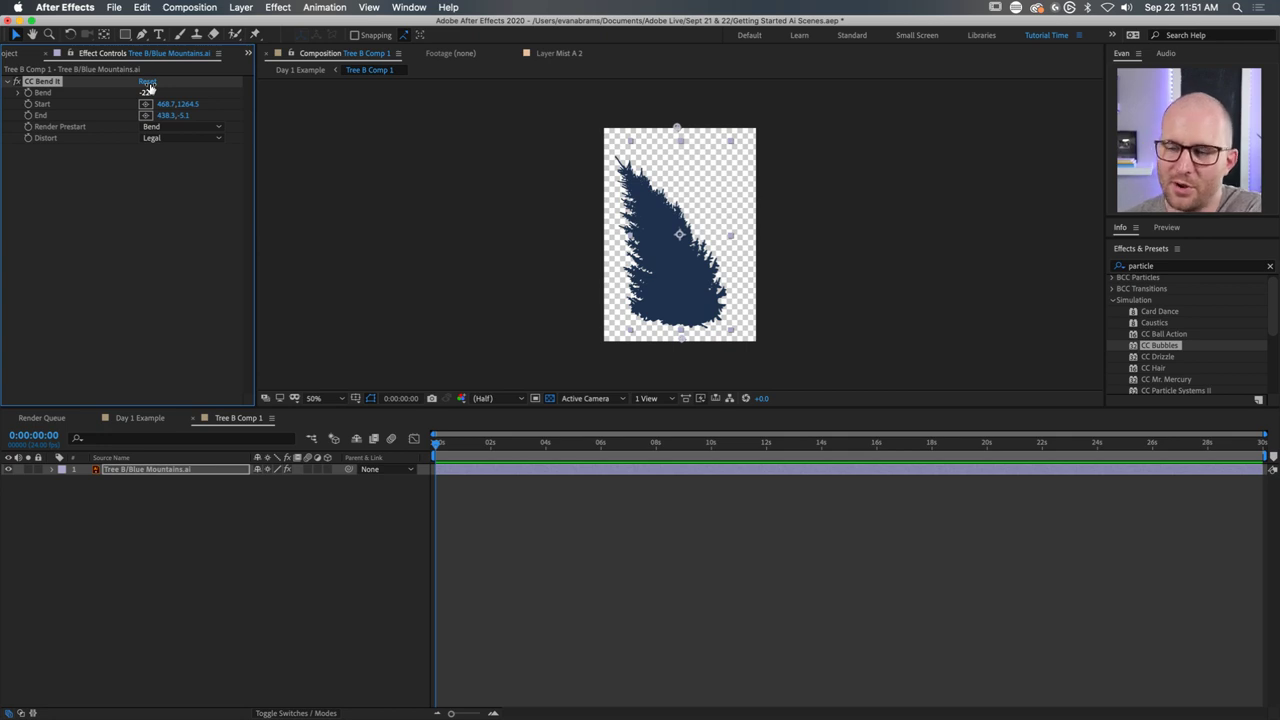
Return to the Day 1 Example composition from the project list.
{"action": "left_click", "coordinate": [16, 53]}
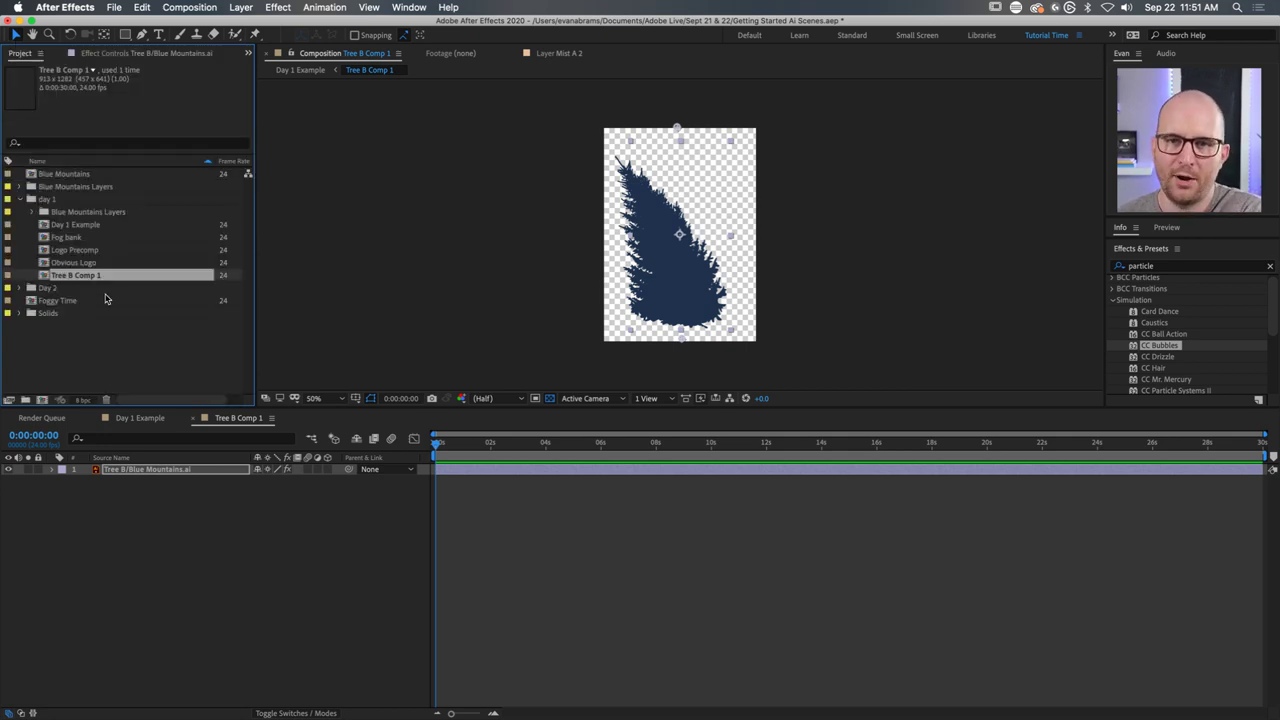
{"action": "left_click", "coordinate": [113, 331]}
{"action": "left_click", "coordinate": [156, 420]}
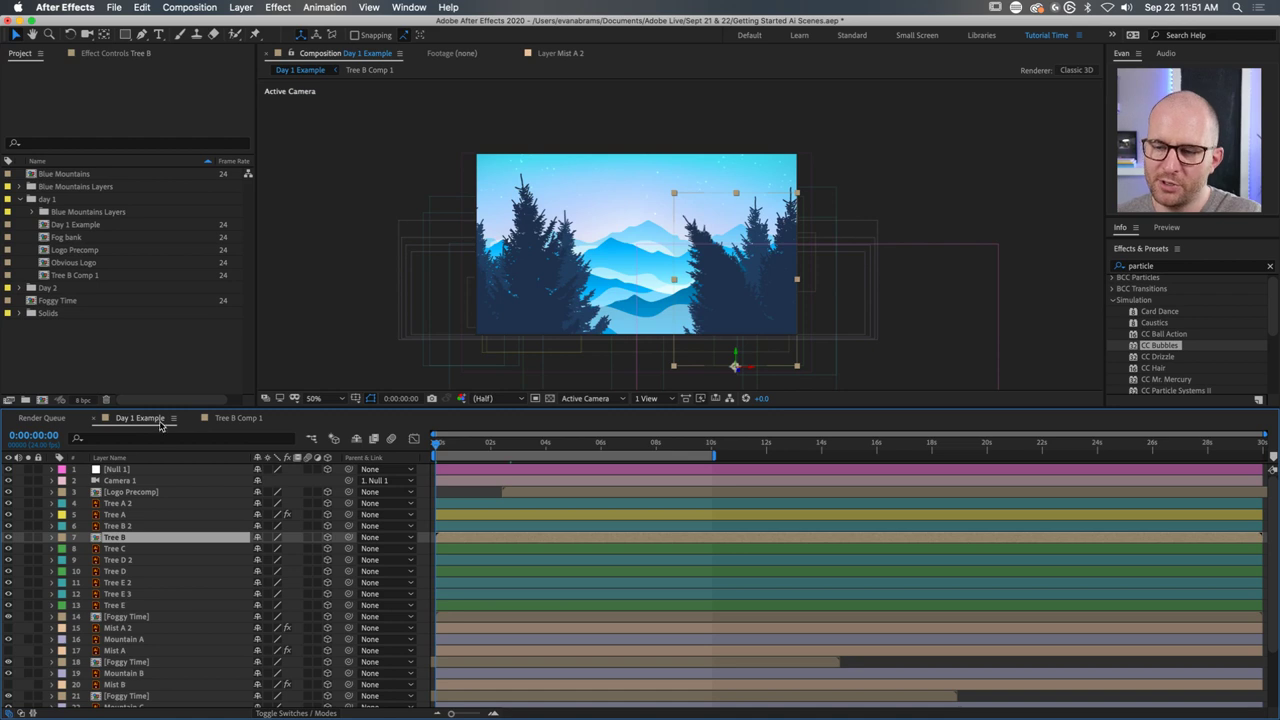